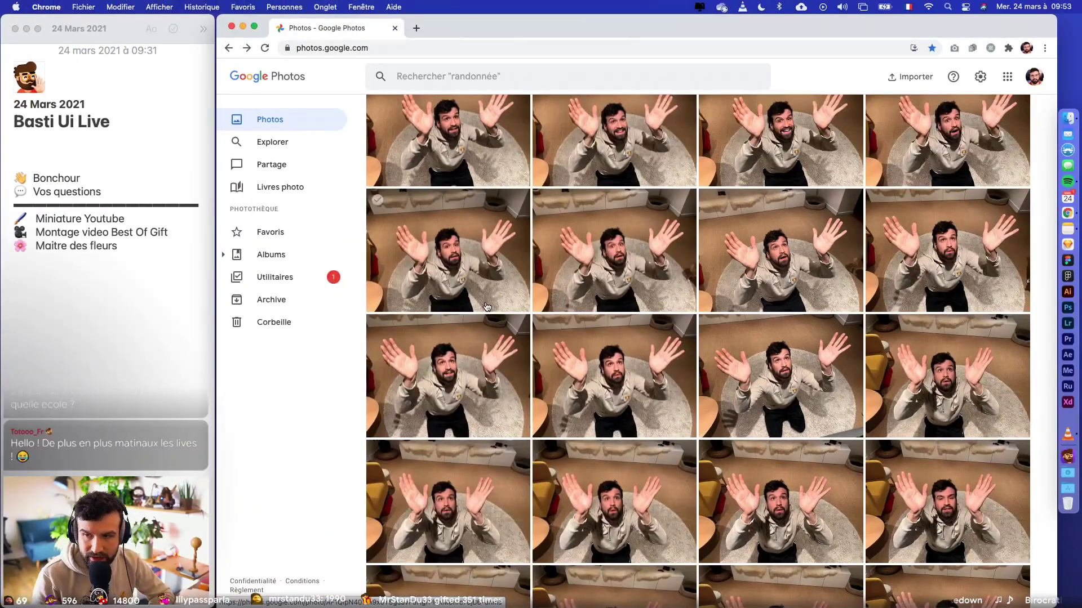
- Browse the March 2021 photos with raised hands and inspect the one with the dog, including its information
scroll(691, 403, "down", 3)
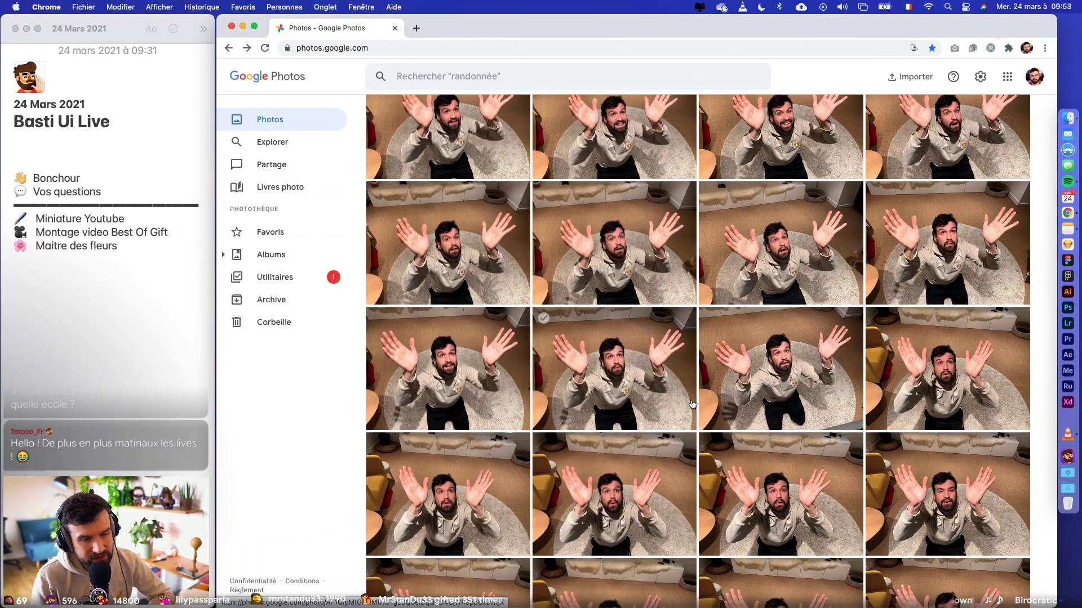
scroll(692, 403, "down", 5)
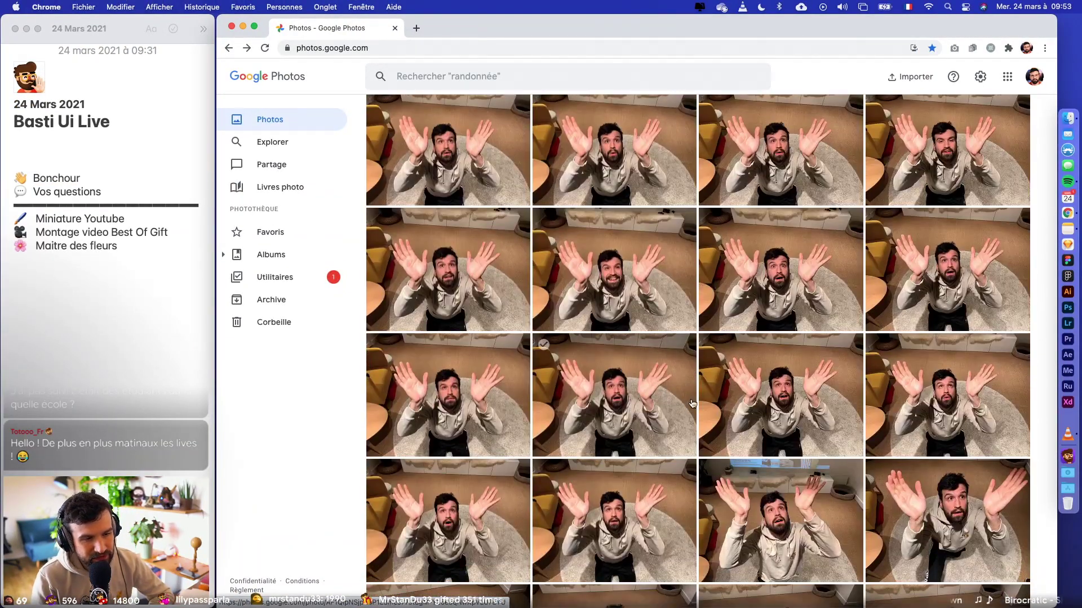
scroll(692, 403, "down", 3)
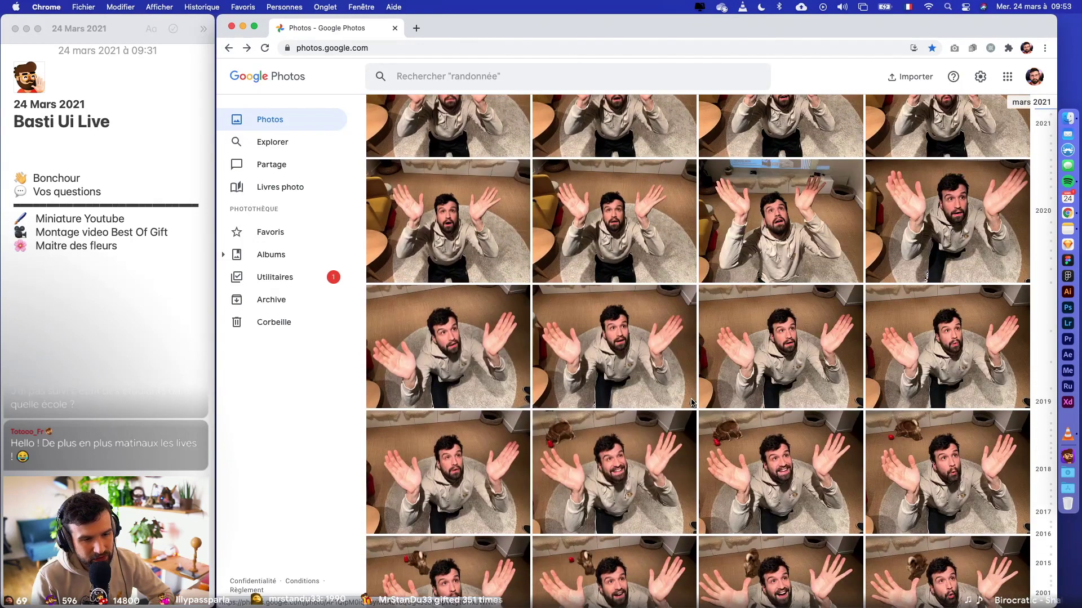
scroll(692, 403, "down", 2)
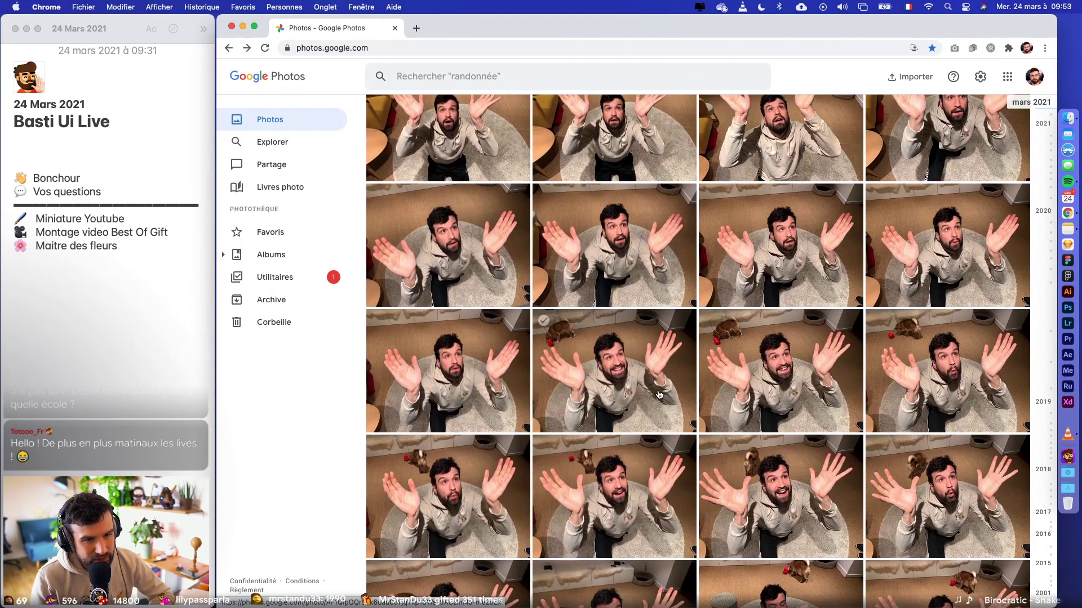
left_click(575, 351)
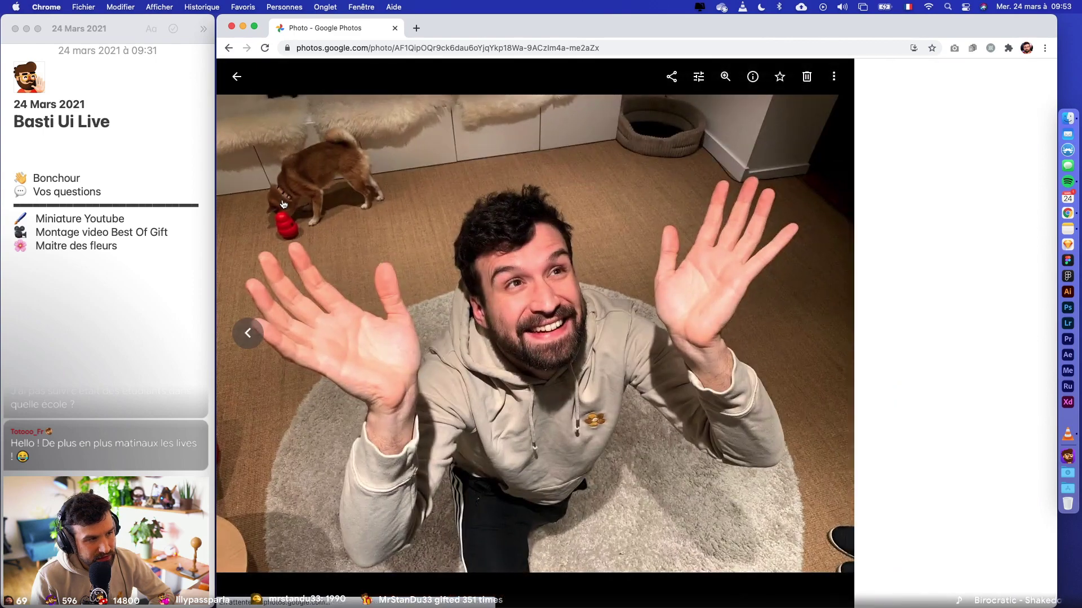
key("i")
left_click(235, 76)
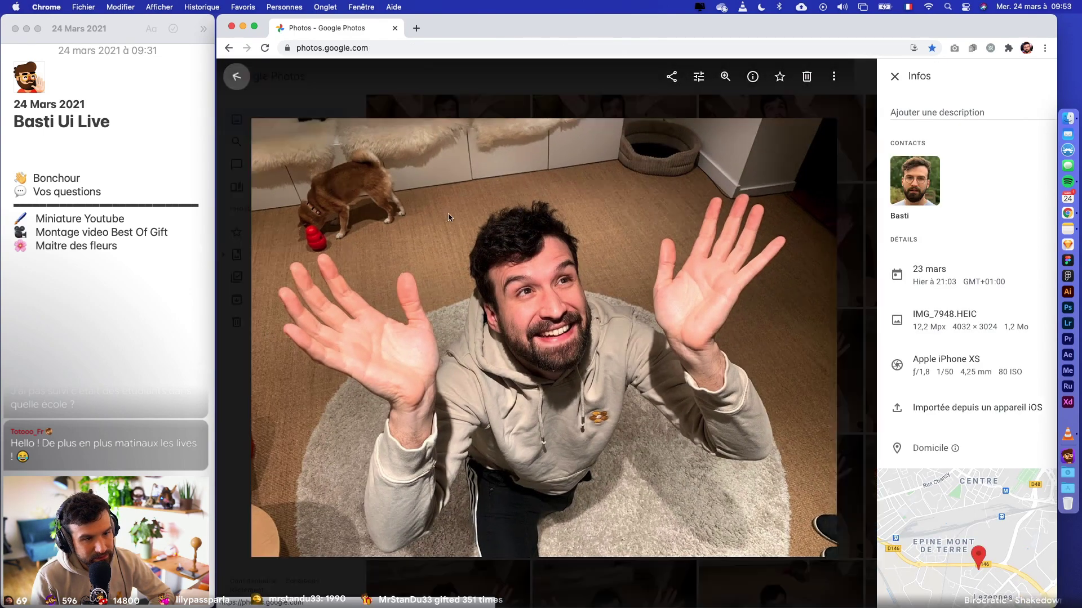
- Scan the other raised-hands poses in the photo library for thumbnail candidates
scroll(632, 350, "up", 5)
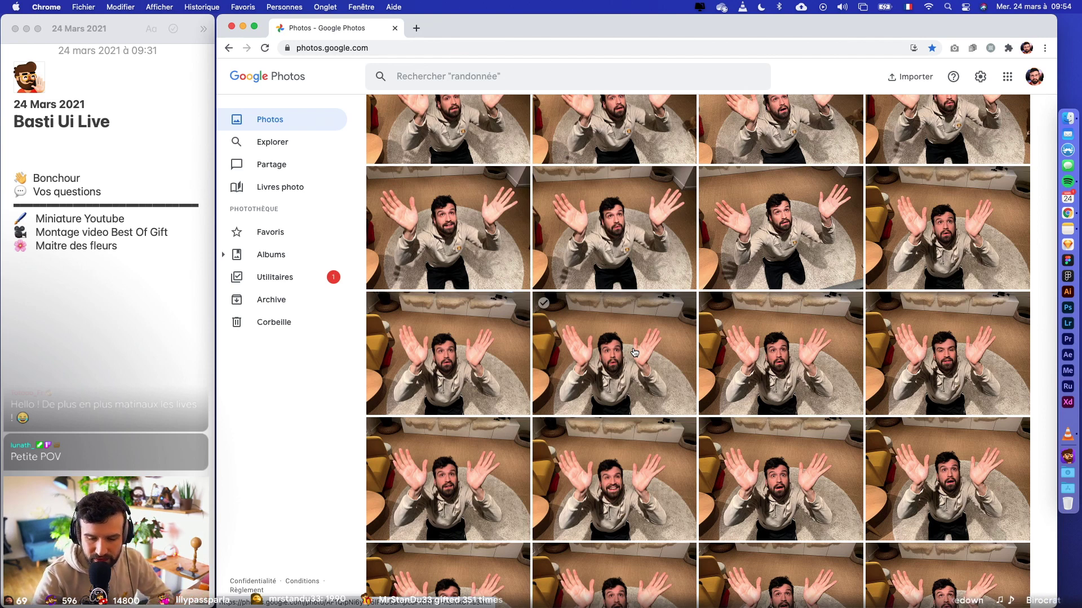
scroll(635, 353, "down", 5)
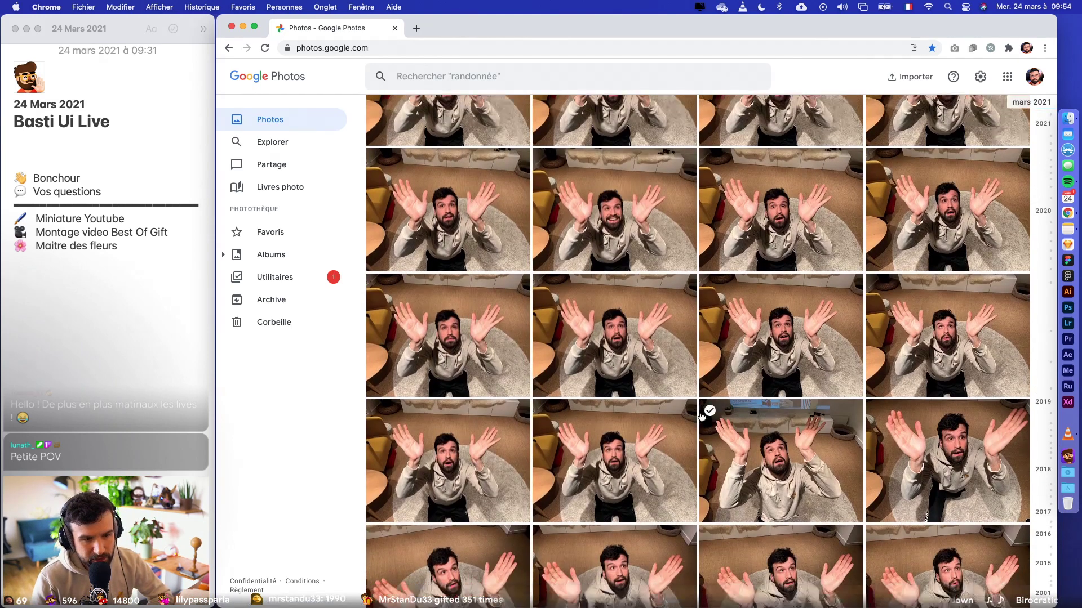
scroll(733, 451, "up", 1)
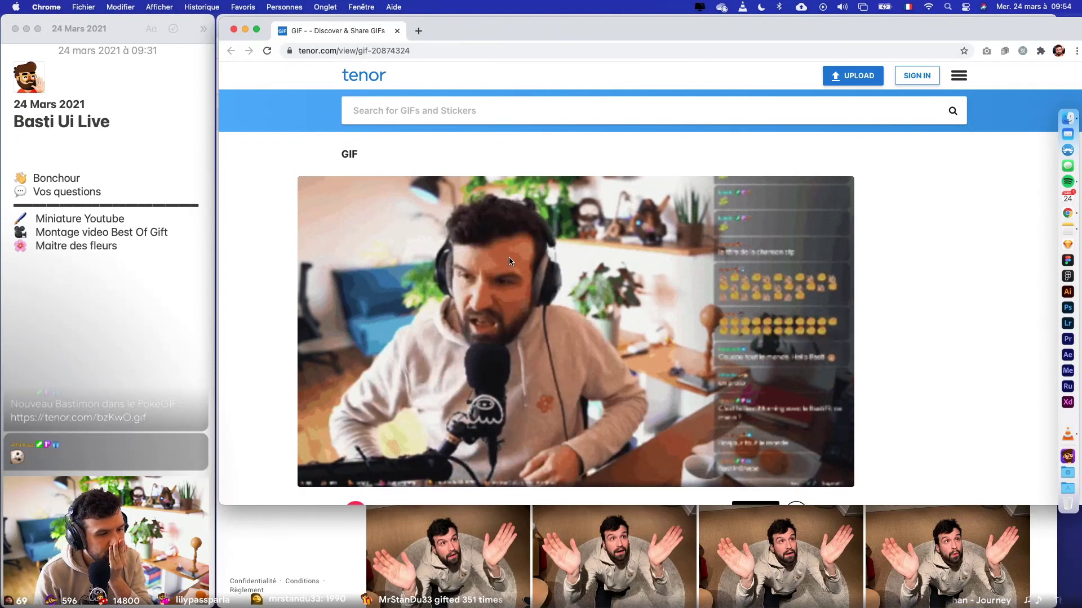
- Watch the viewer-made GIF on its Tenor page and close that browser window
scroll(510, 263, "down", 3)
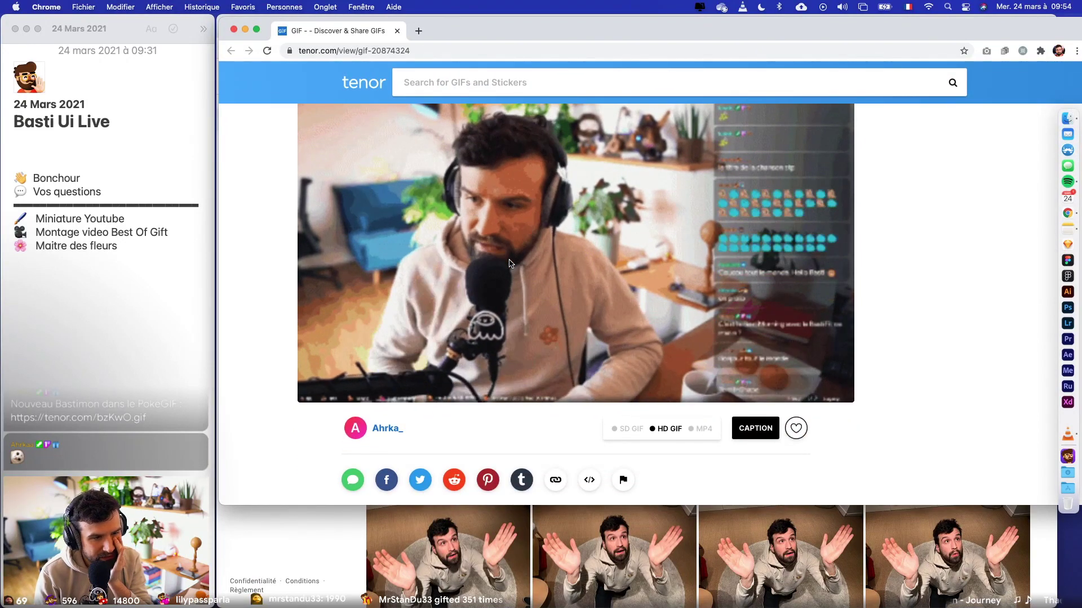
scroll(511, 263, "up", 1)
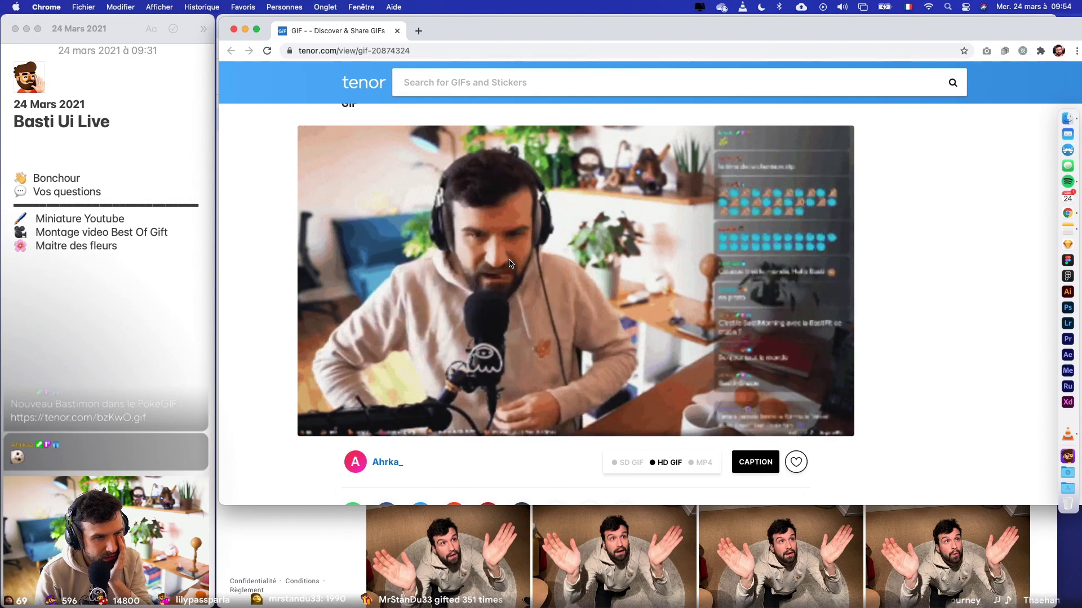
scroll(511, 263, "up", 1)
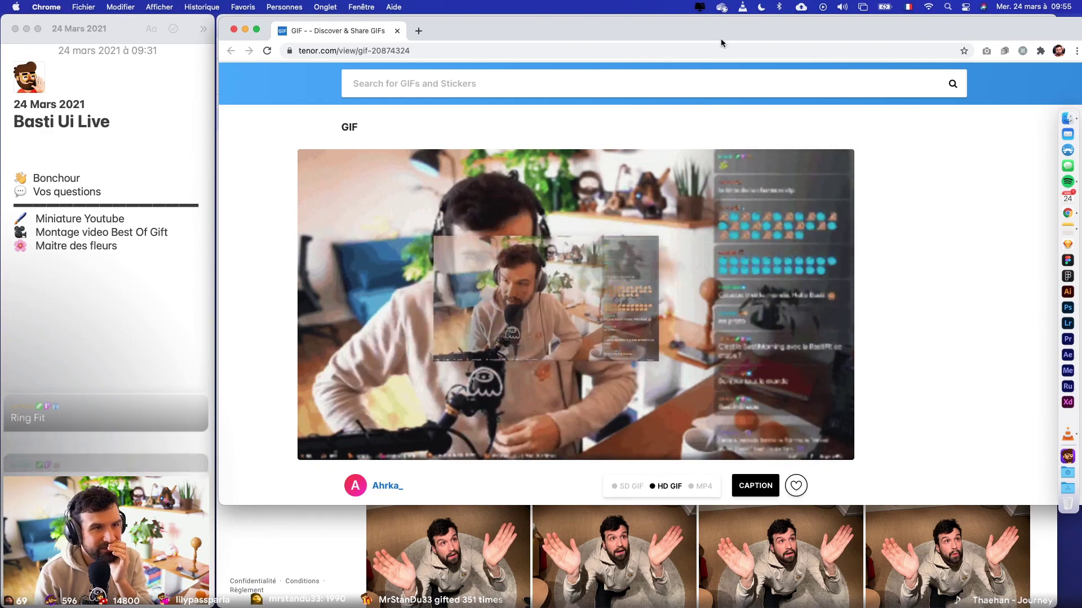
left_click_drag(605, 23, 553, 42)
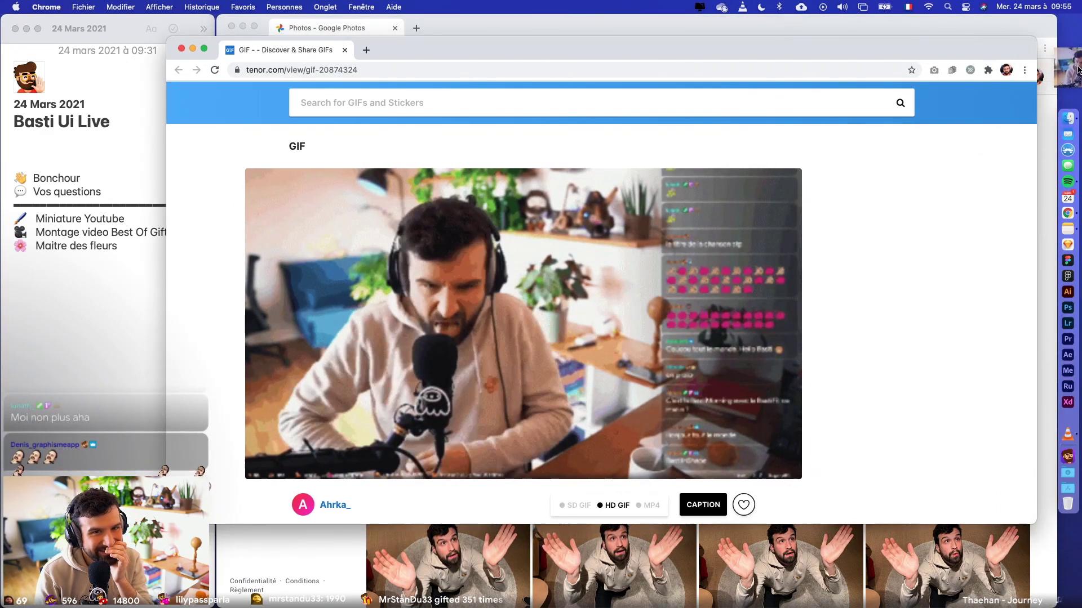
left_click(182, 48)
- Rename tenor.gif on the desktop as RingFit.gif
key("ctrl+Right")
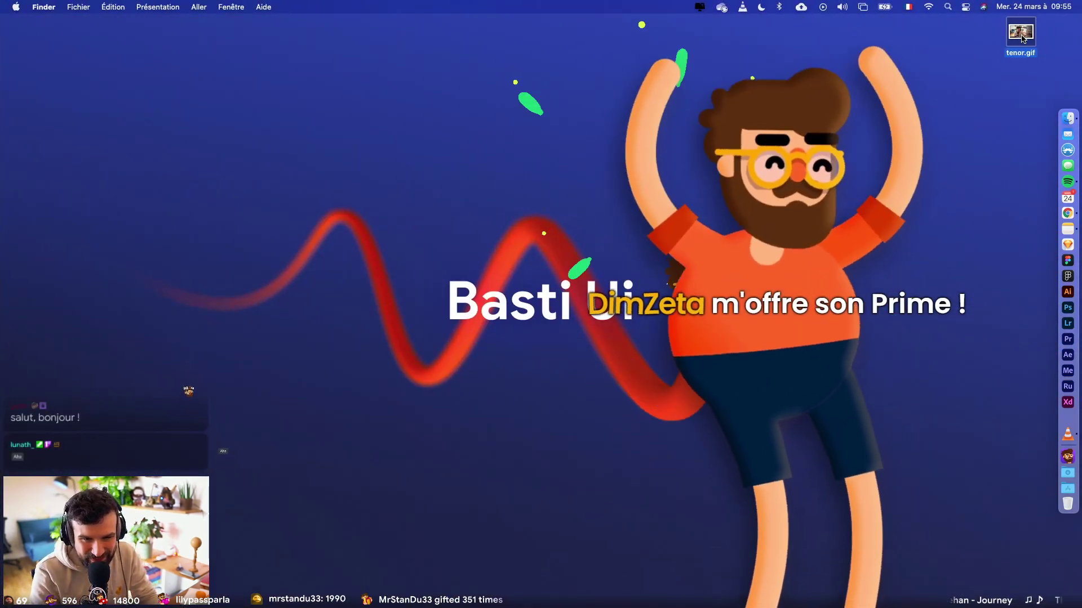
left_click(1021, 34)
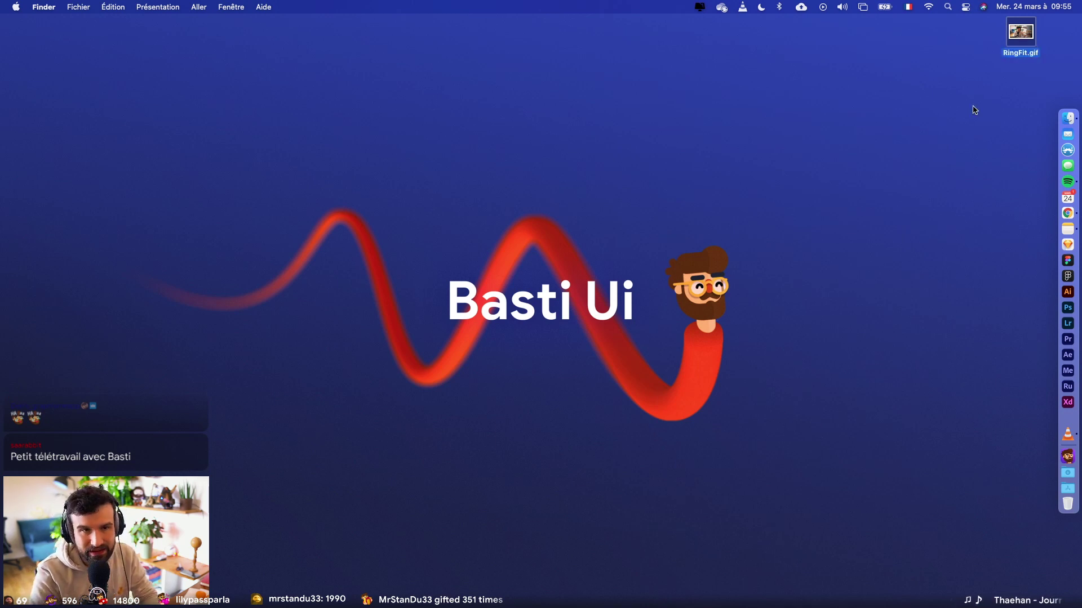
left_click(929, 135)
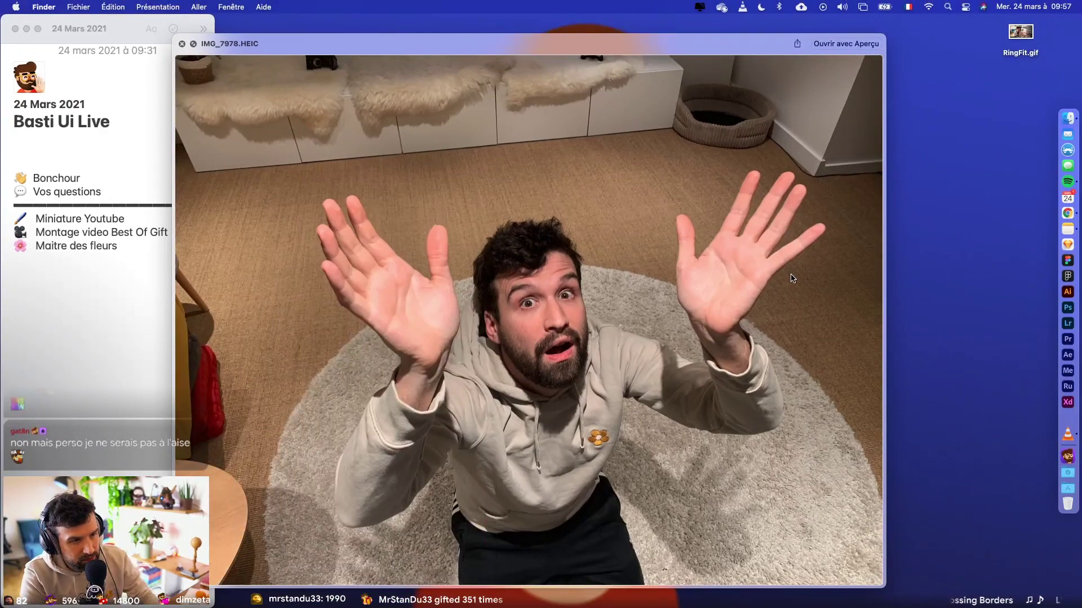
- Preview the candidate photos IMG_7978.HEIC, IMG_7962.HEIC and IMG_7936.HEIC one at a time
key("Left")
key("Left")
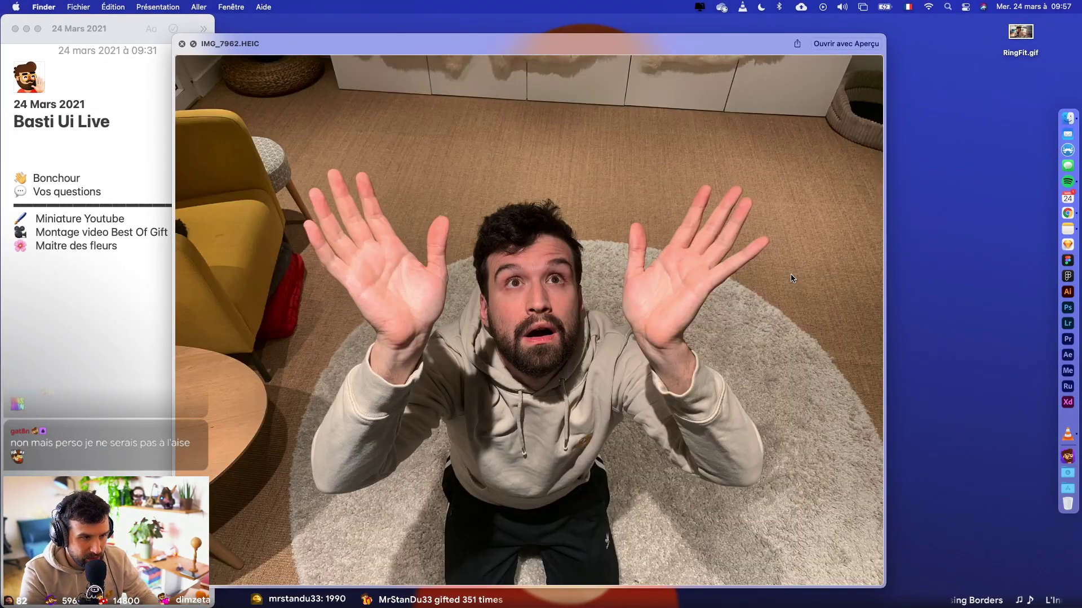
key("Left")
key("space")
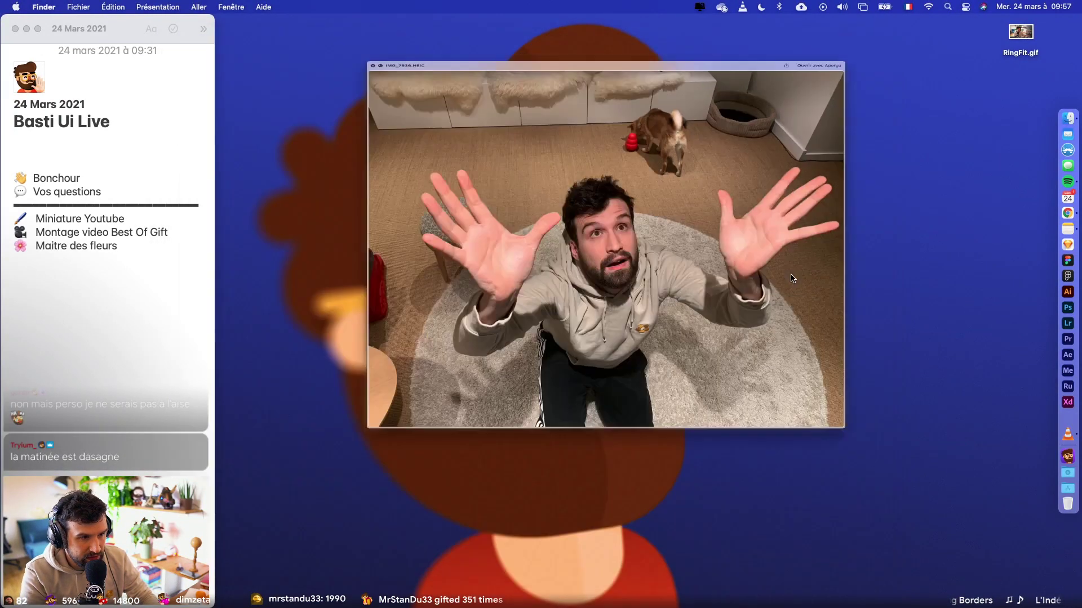
key("space")
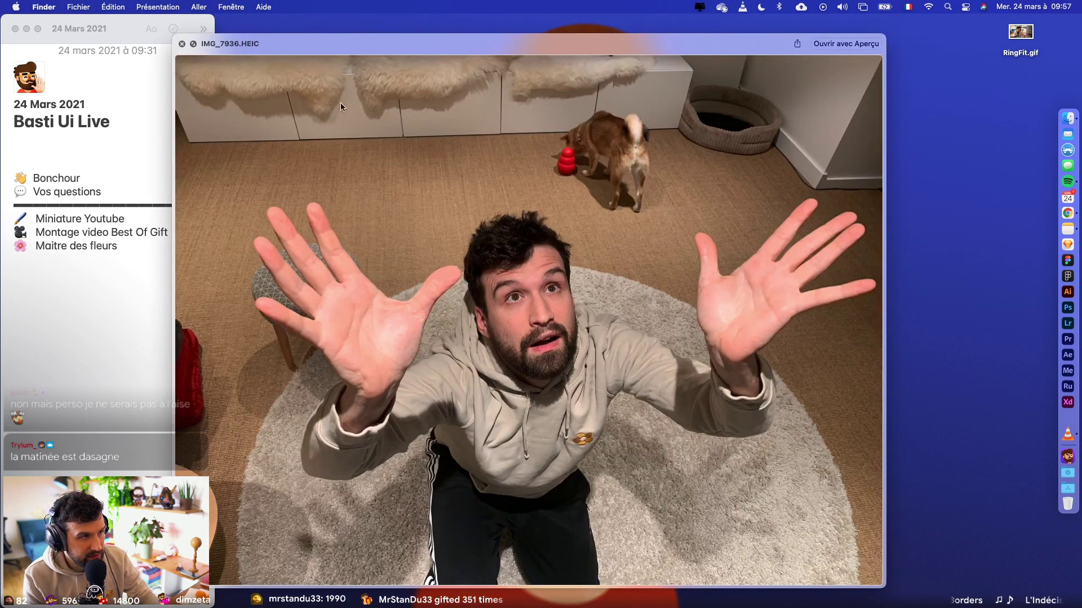
- Preview the four candidate photos together as an index sheet
key("space")
key("space")
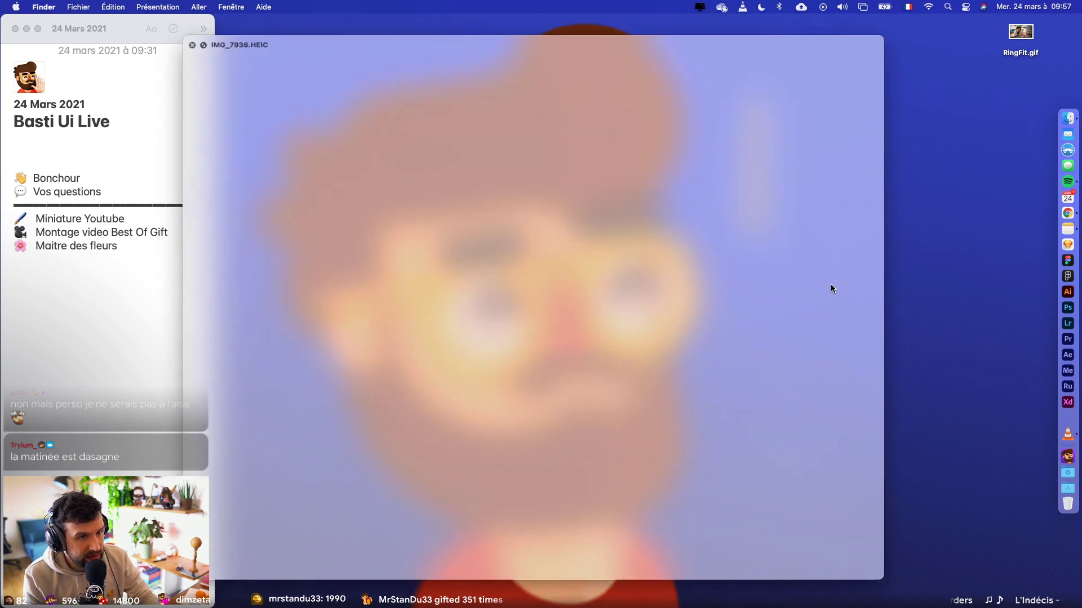
key("space")
left_click_drag(825, 286, 743, 97)
key("space")
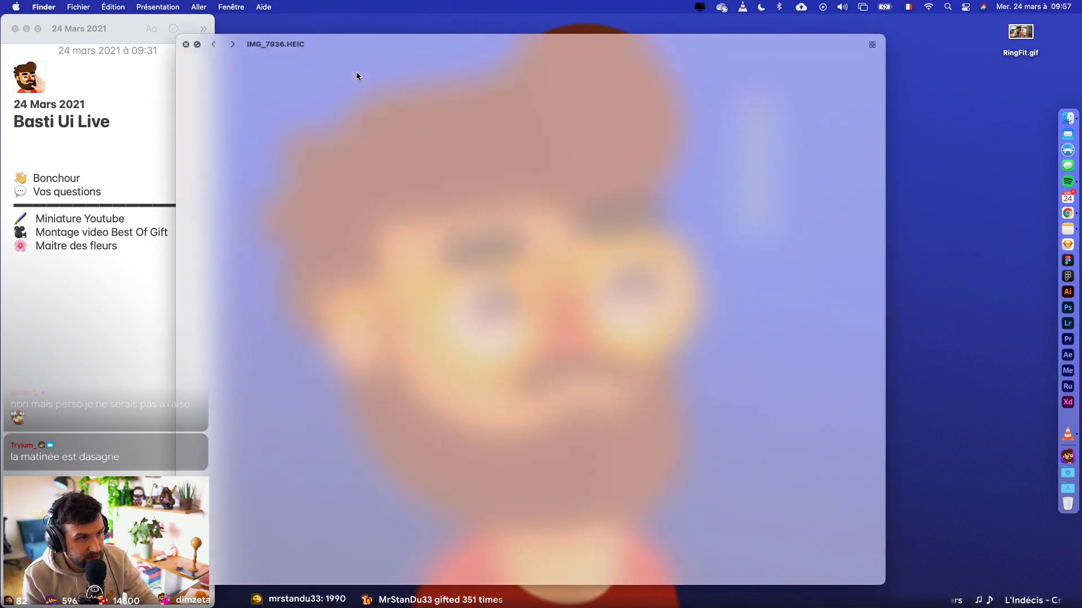
left_click(768, 44)
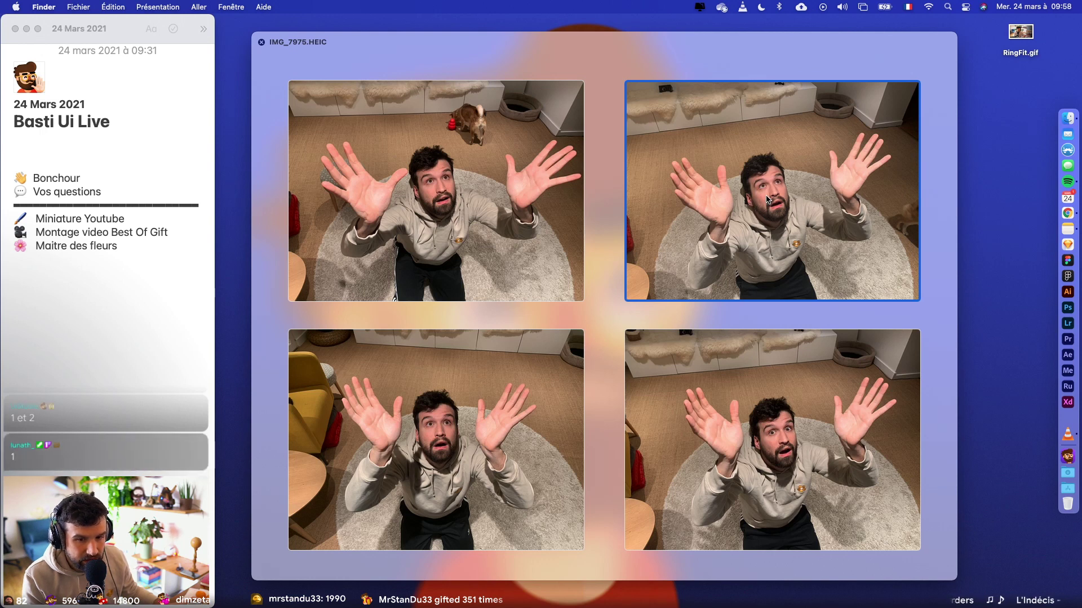
- Switch to Notes and open the Basti Ui • Live folder
left_click(186, 297)
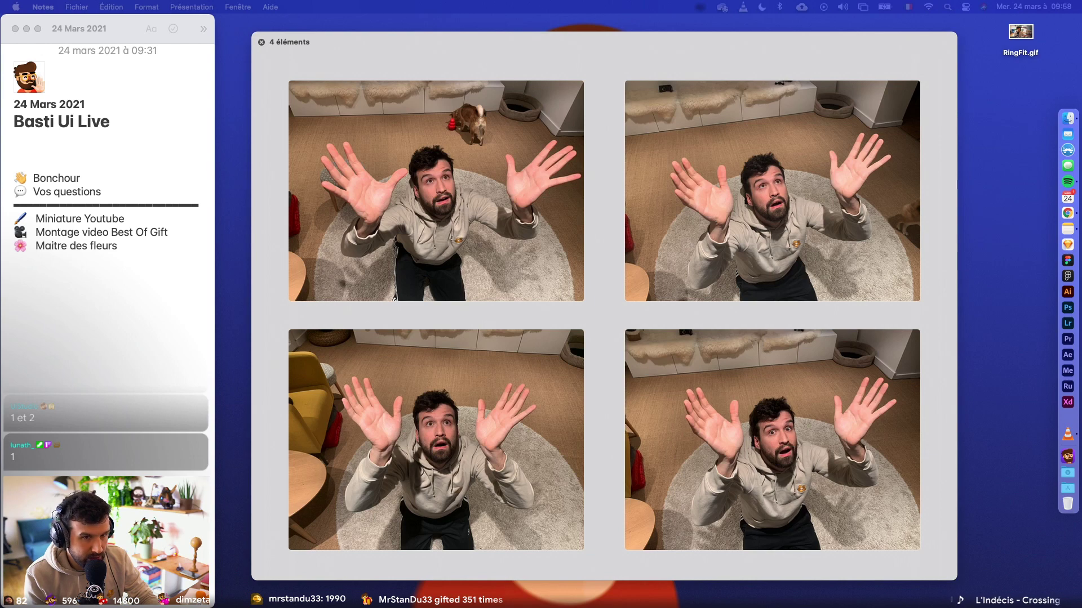
left_click(1078, 229)
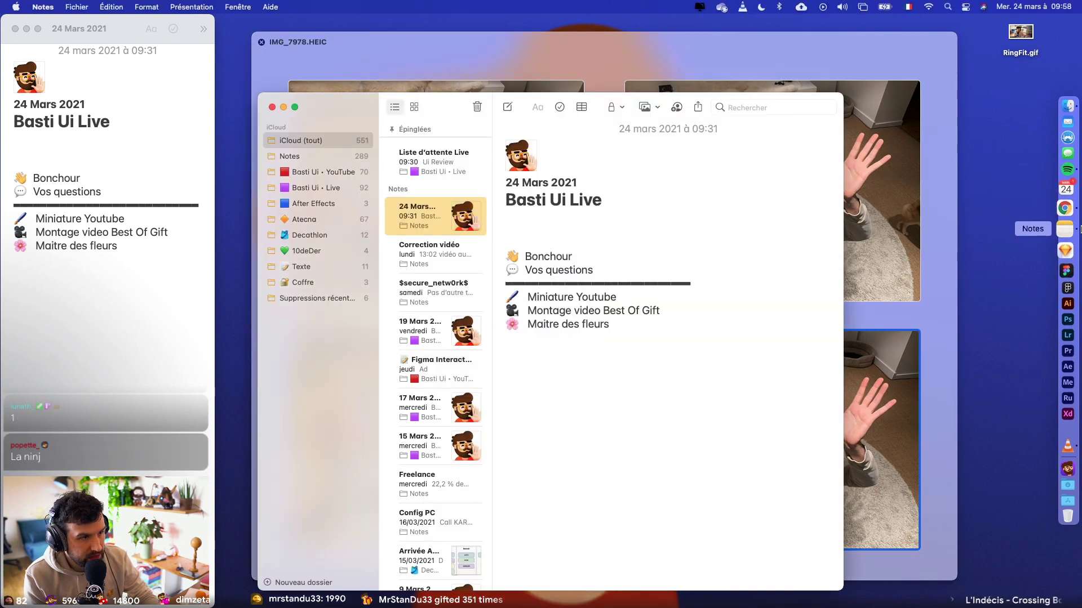
left_click(350, 188)
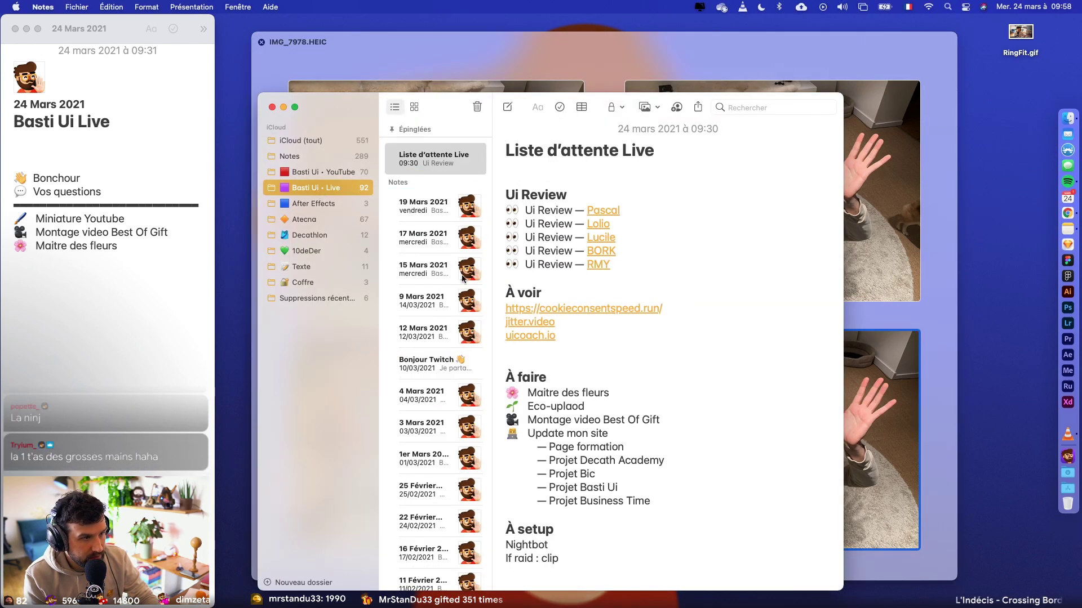
- Look through the older live notes back to 22 Février 2021, and close the Notes window
left_click(427, 401)
scroll(430, 398, "down", 1)
key("Down")
key("Down")
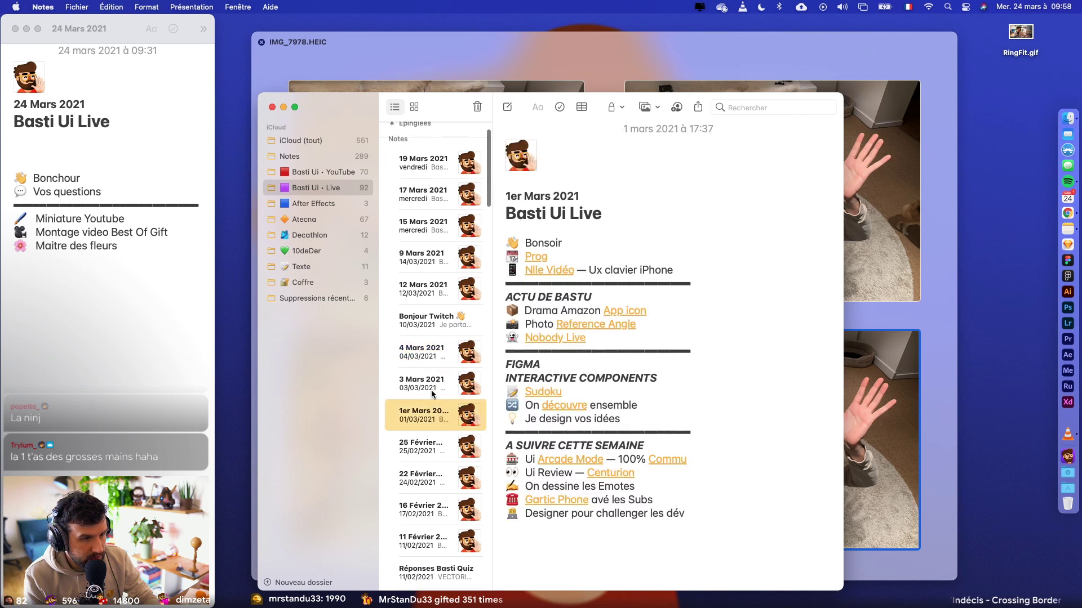
left_click(427, 449)
left_click(414, 489)
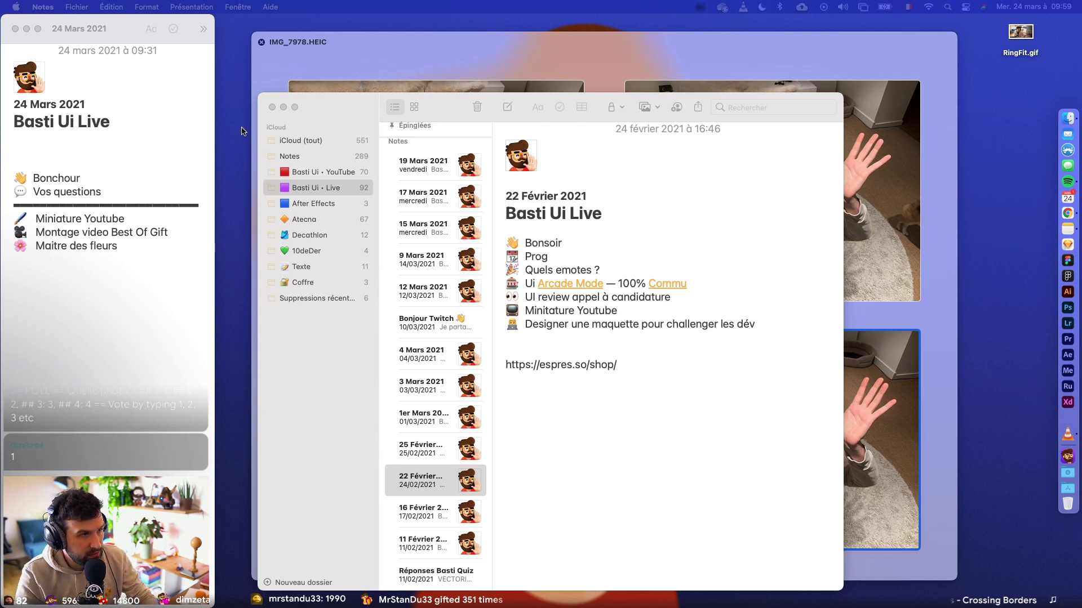
left_click(273, 107)
- Go through the four candidate photos in the index sheet one after another
left_click(432, 189)
key("Right")
key("Right")
key("Right")
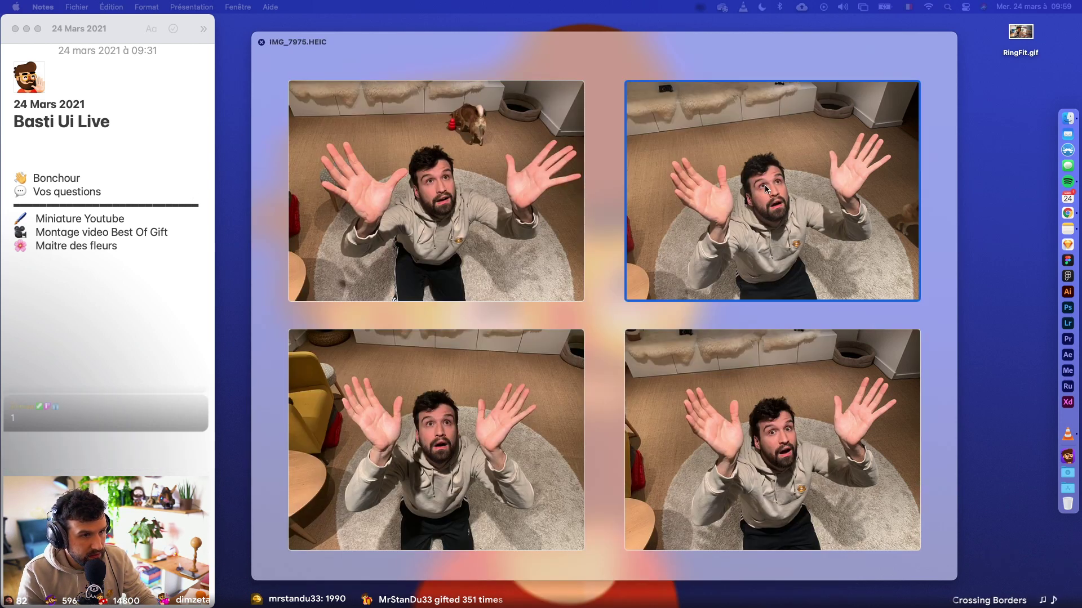
key("Escape")
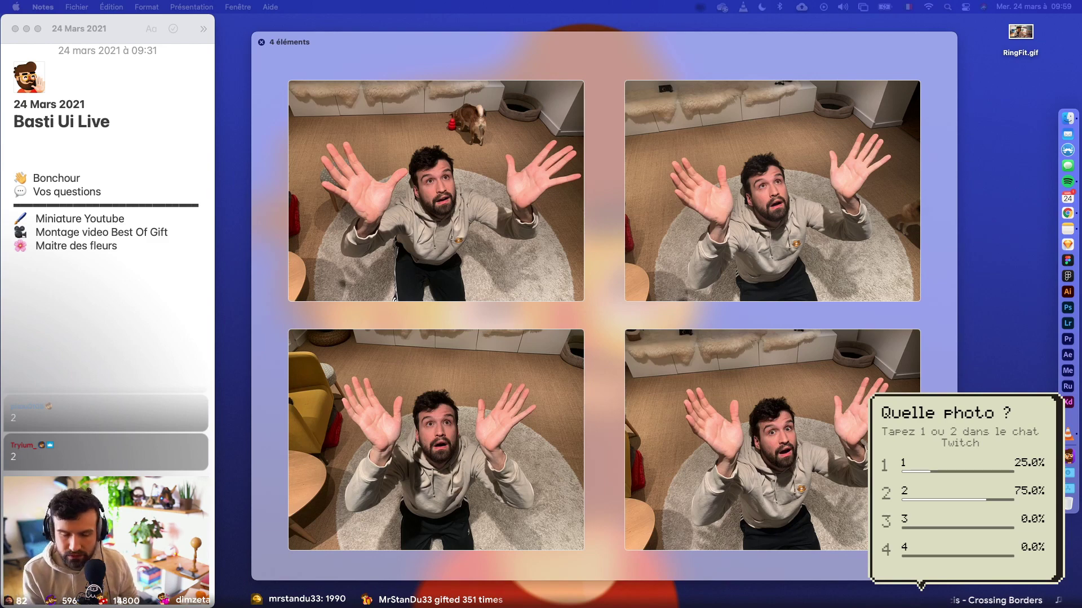
key("Right")
key("Right")
key("Right")
key("Right")
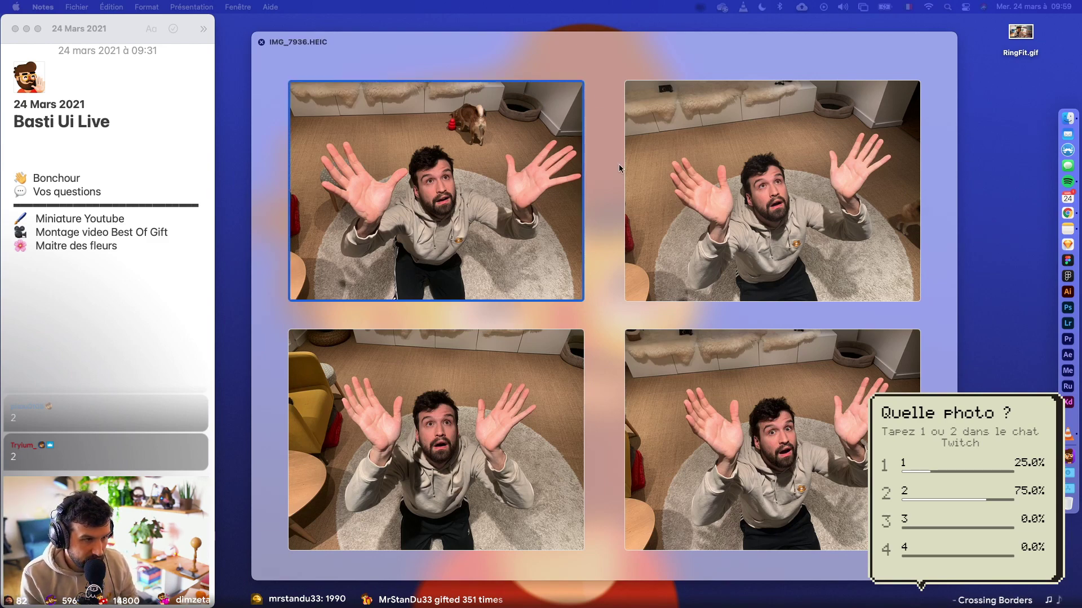
- Compare IMG_7975.HEIC with the dog photo IMG_7936.HEIC by highlighting them alternately in the index sheet during the viewer vote
left_click(786, 173)
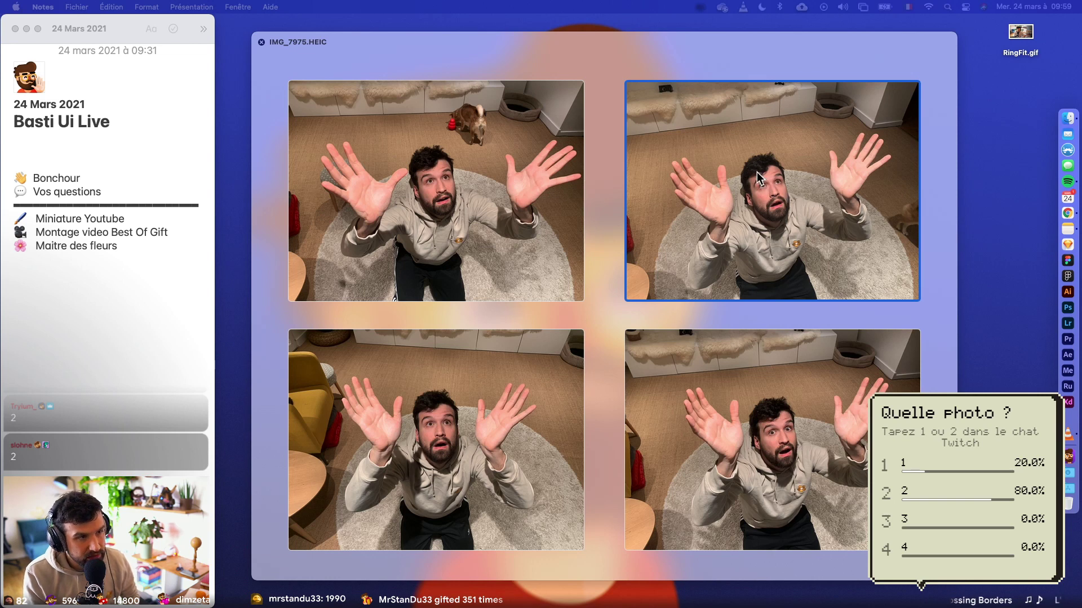
left_click(480, 210)
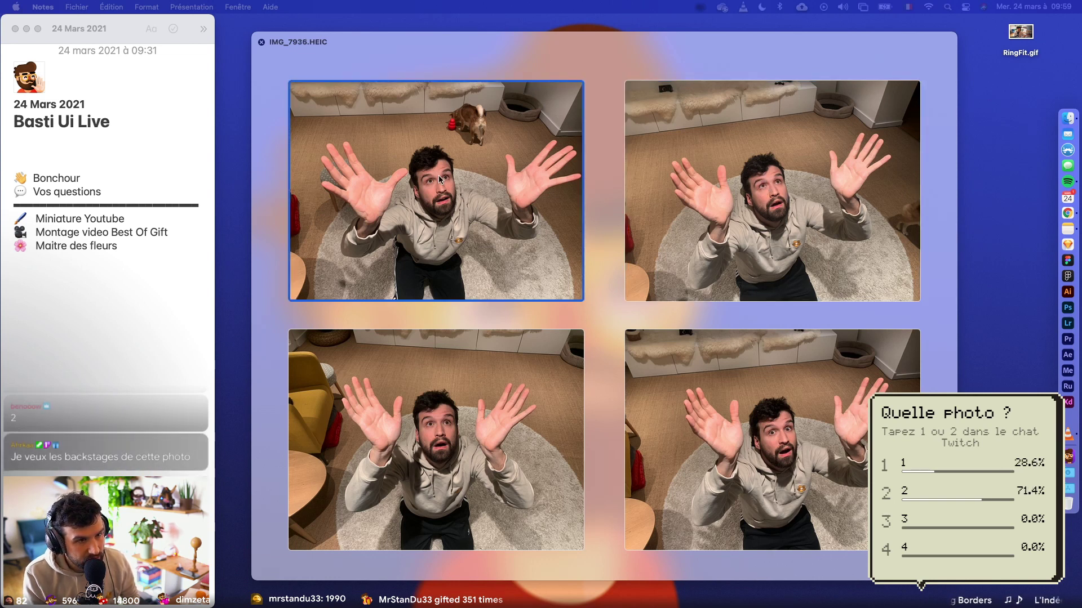
left_click(857, 150)
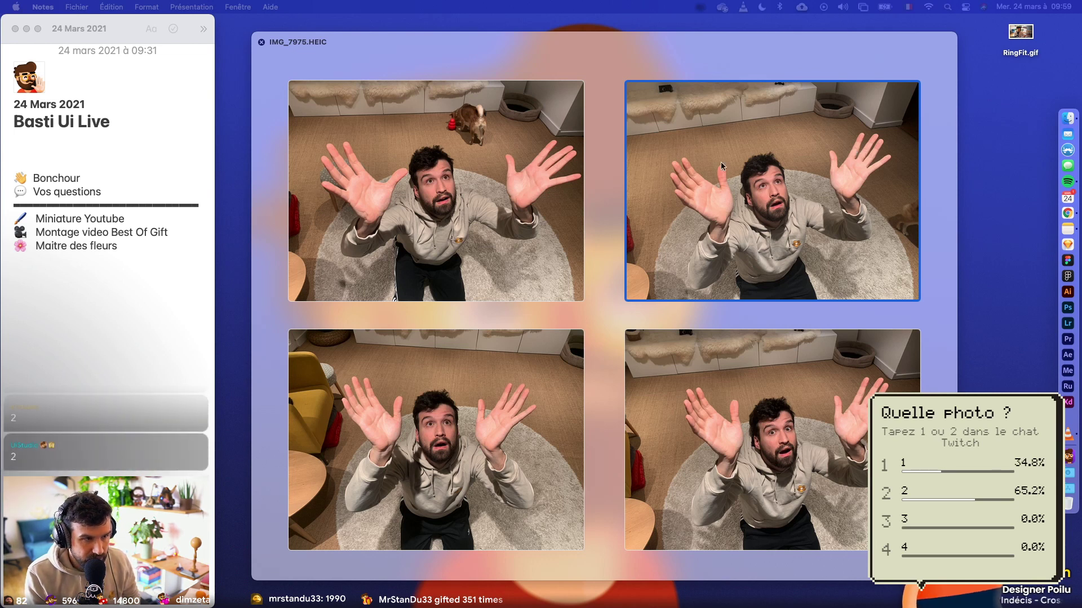
left_click(528, 160)
key("Right")
key("Right")
key("Right")
key("Right")
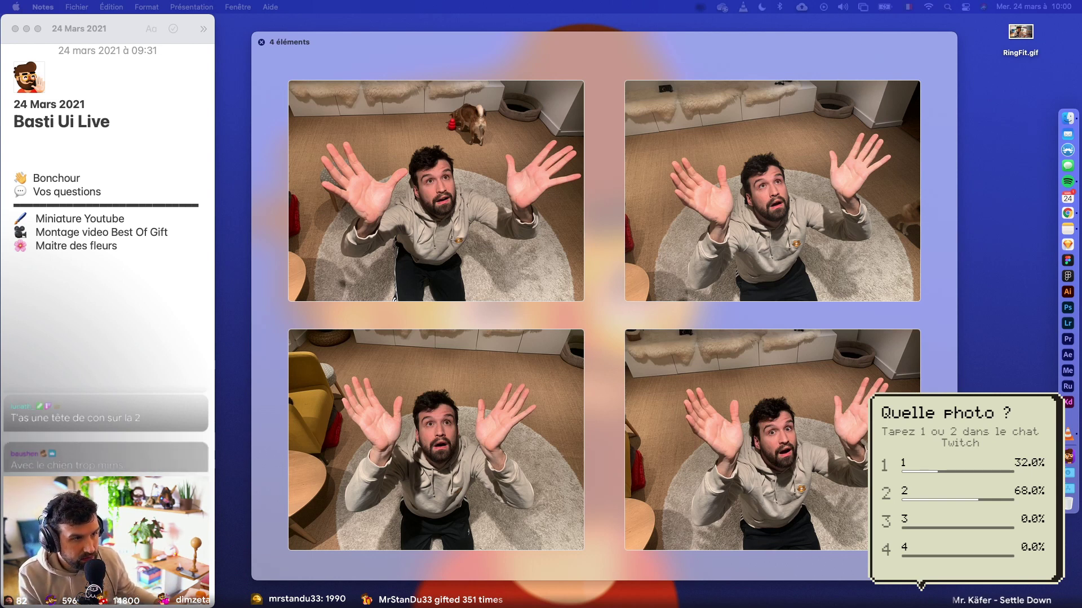
key("Right")
key("Left")
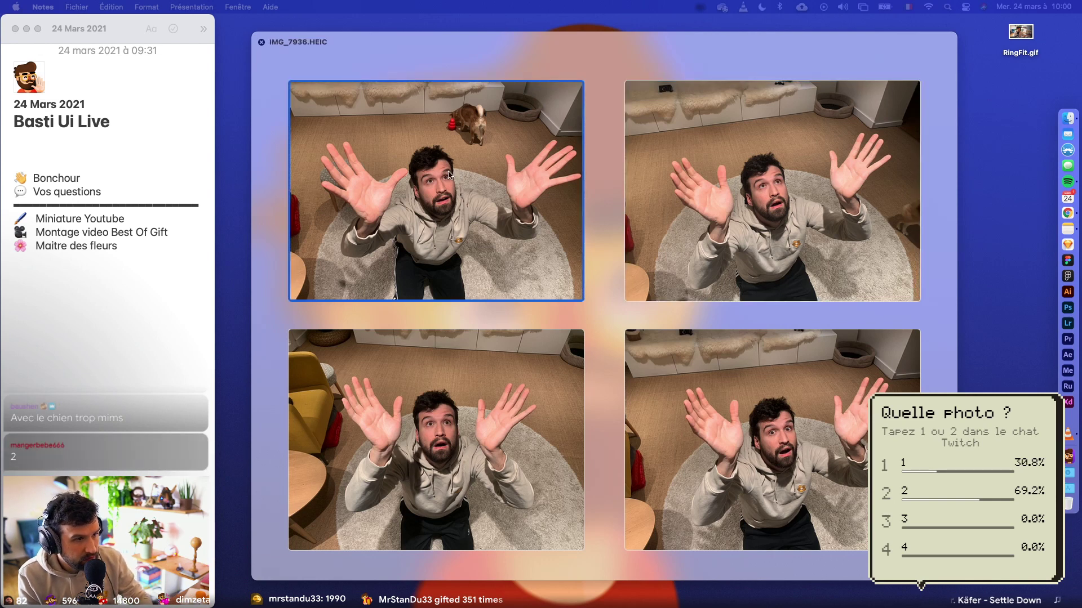
- Go through the four candidate photos again in the index sheet, highlighting each while the viewer vote runs
left_click(770, 208)
left_click(771, 427)
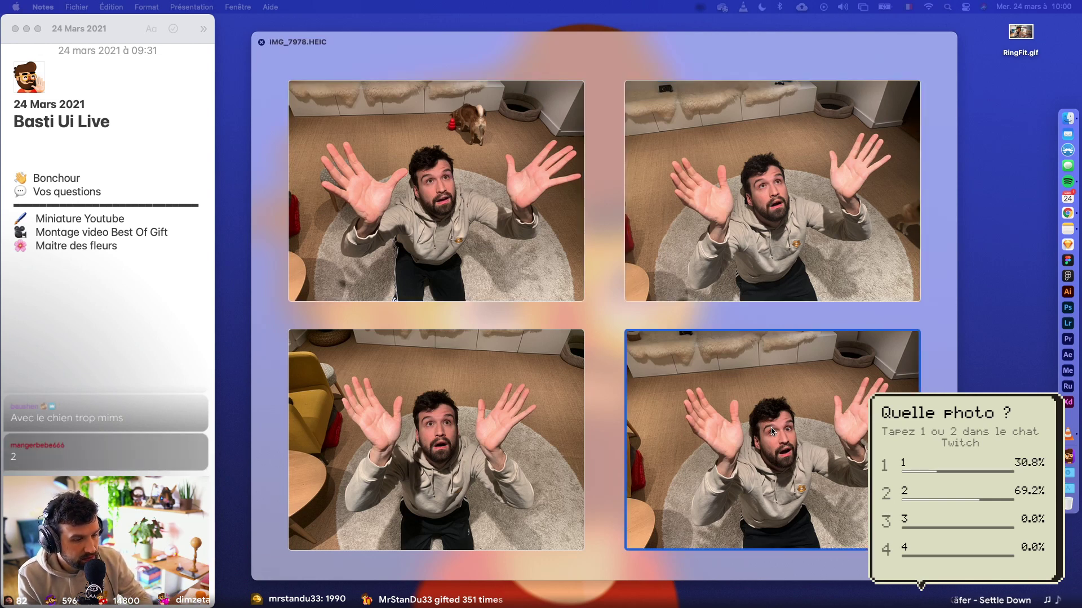
left_click(924, 362)
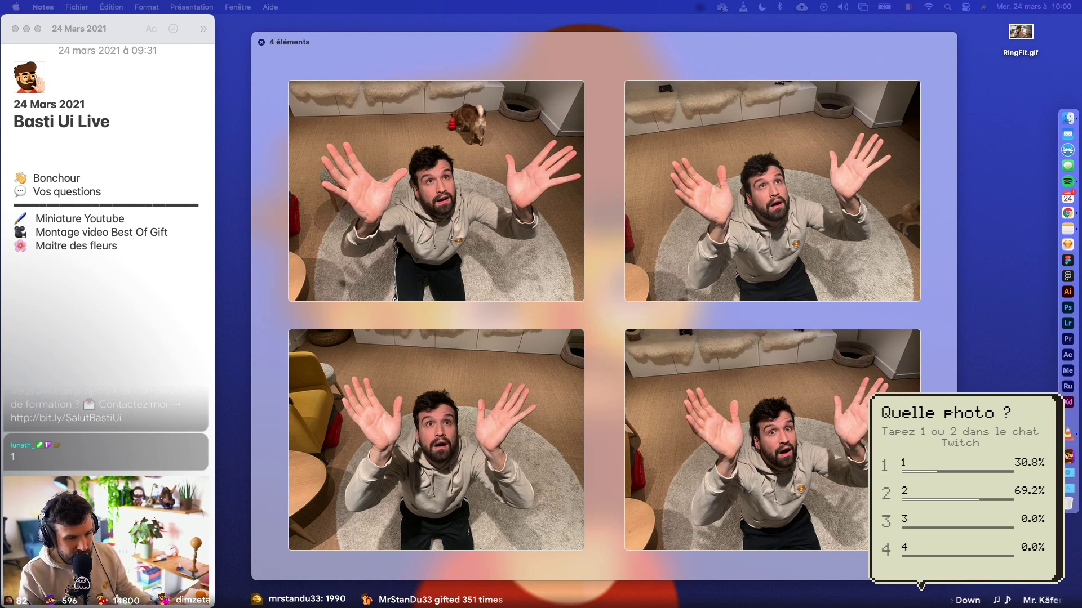
left_click(529, 367)
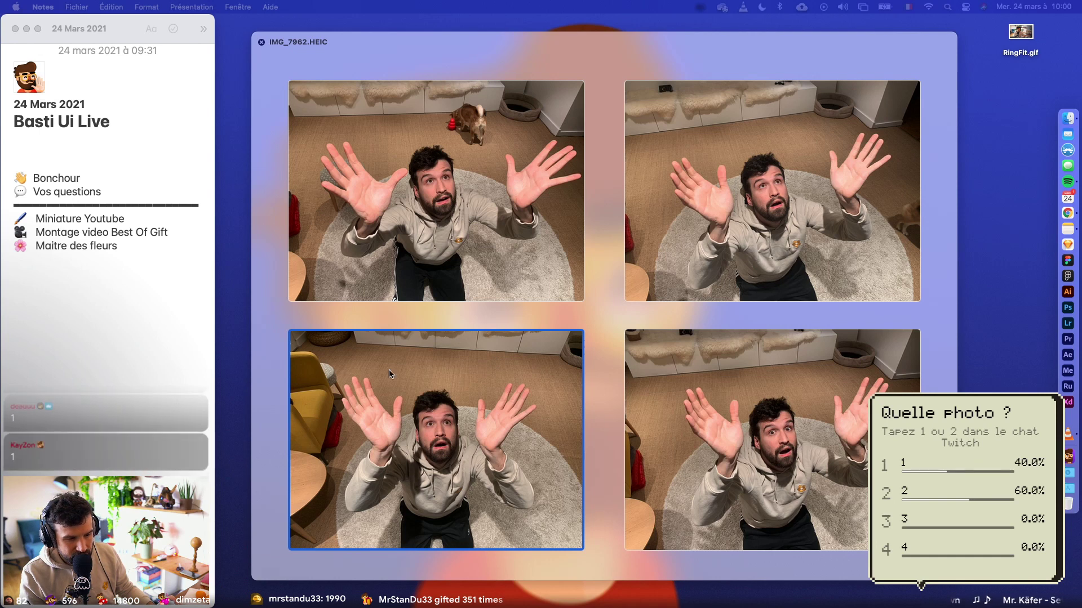
left_click(614, 182)
key("Right")
key("Right")
key("Right")
key("Right")
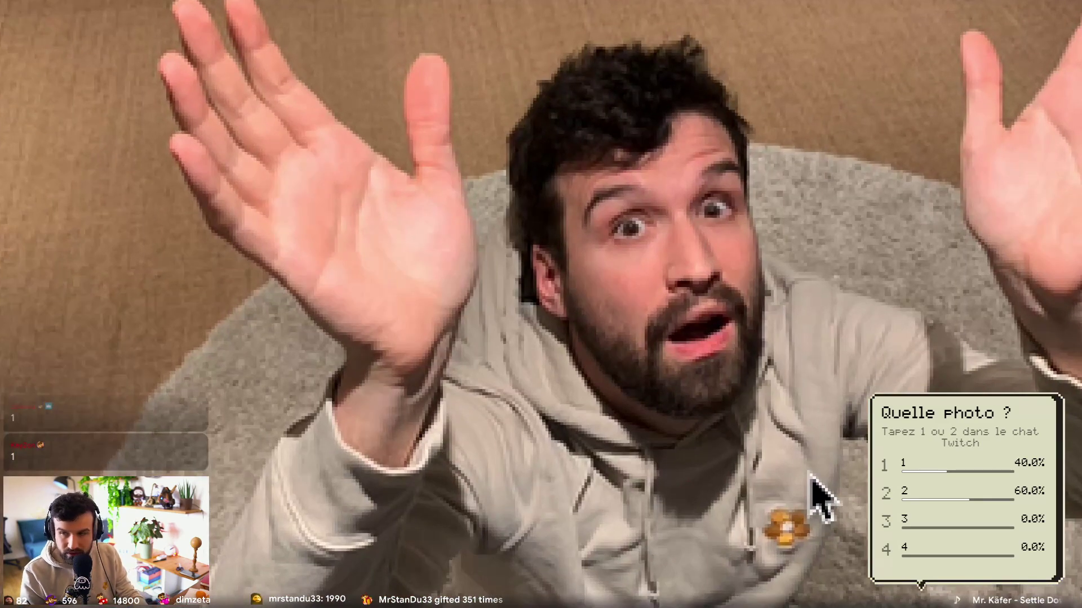
key("Up")
key("Left")
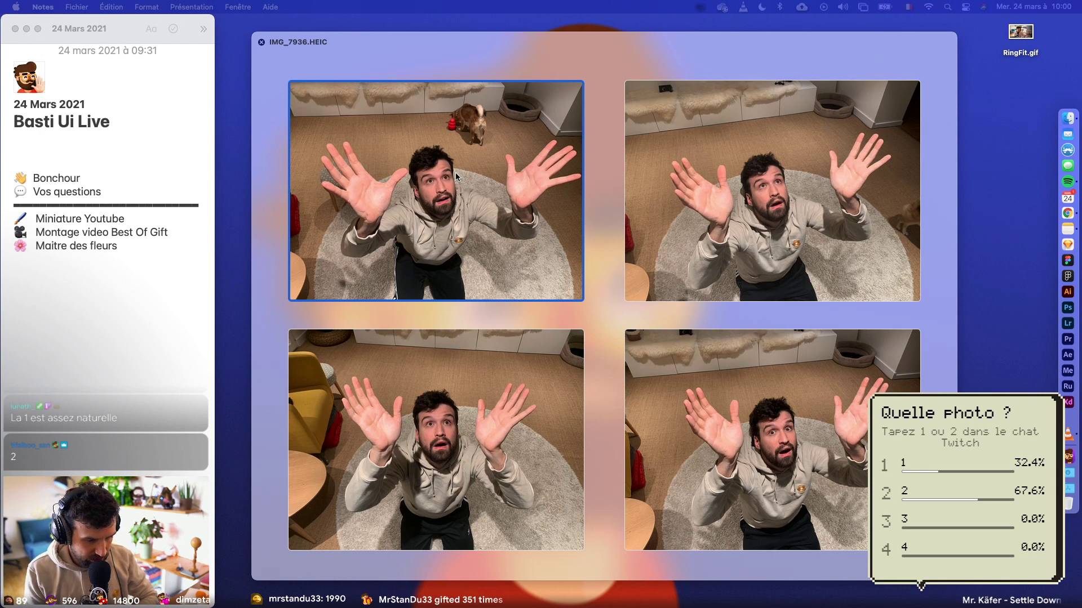
- Single out the dog photo IMG_7936.HEIC in the index sheet, and close the four-photo preview
left_click(596, 41)
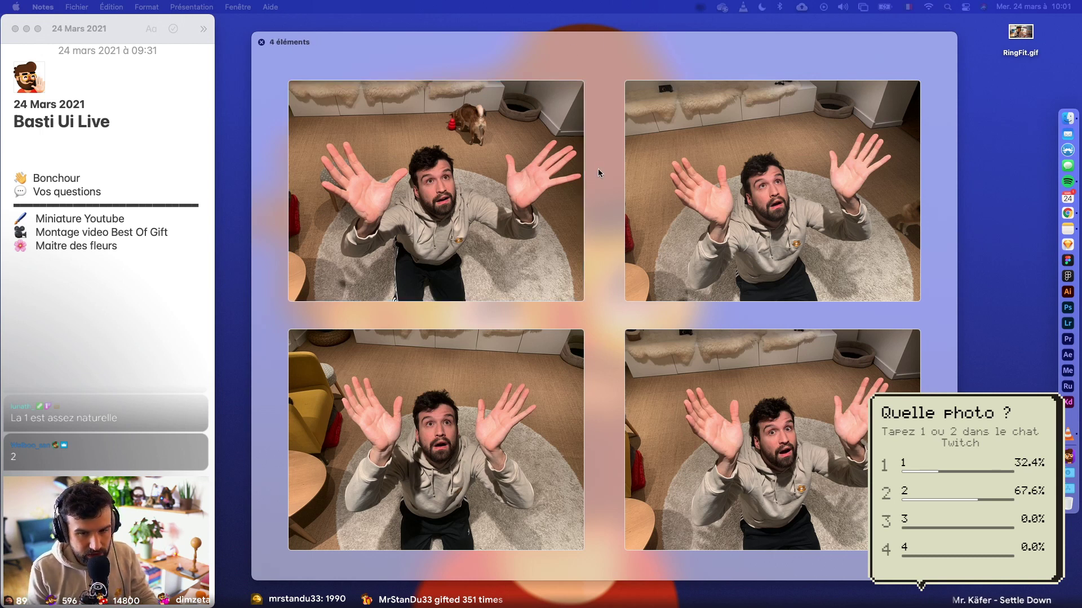
left_click(464, 155)
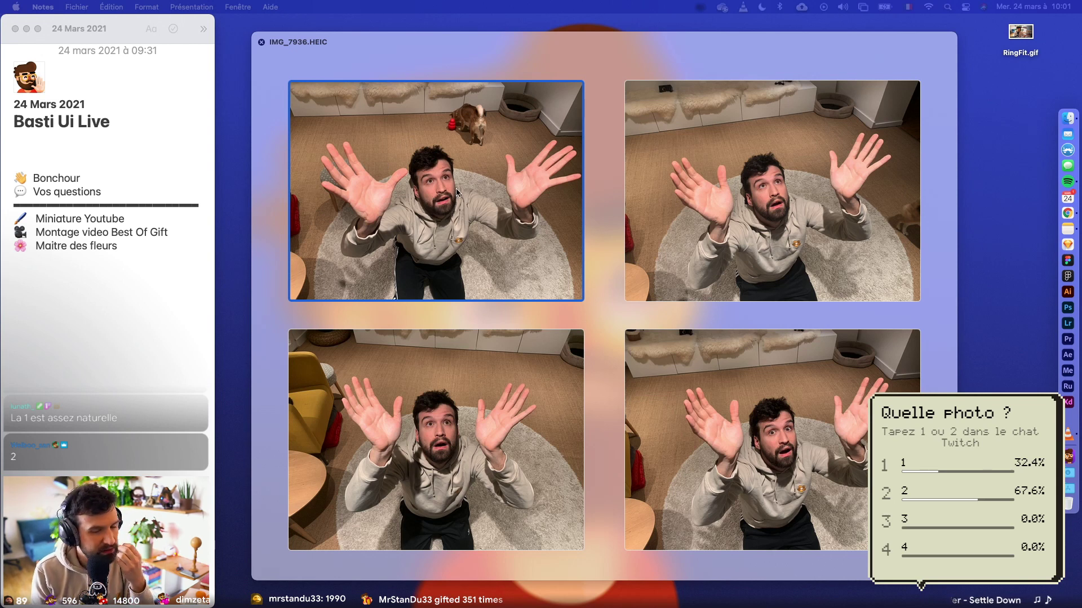
left_click(590, 175)
left_click(421, 184)
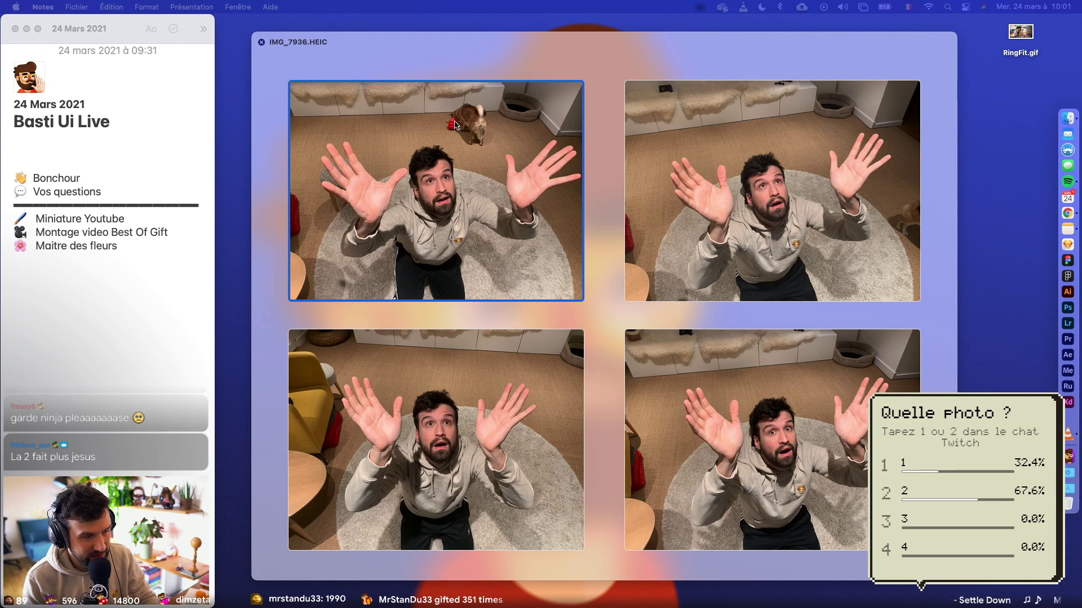
left_click(556, 46)
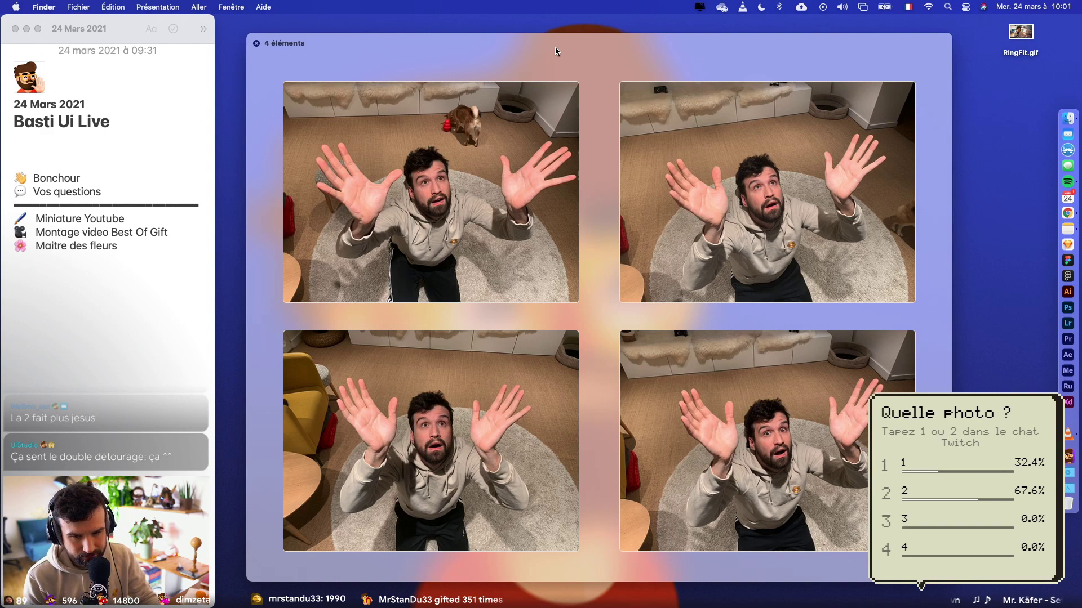
key("space")
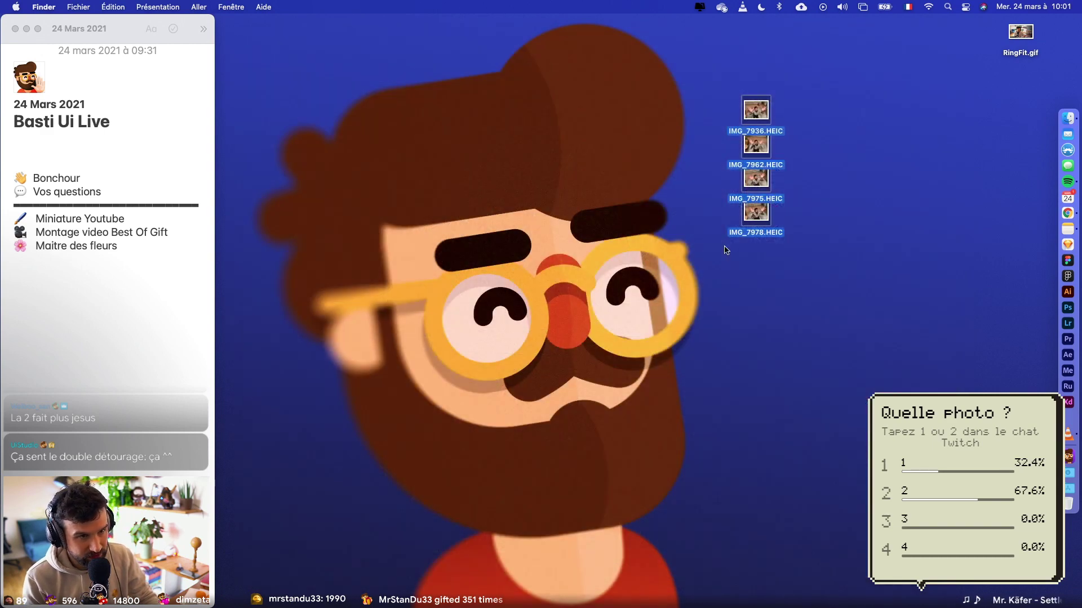
- Preview IMG_7936.HEIC and IMG_7975.HEIC individually at large size from the desktop
key("space")
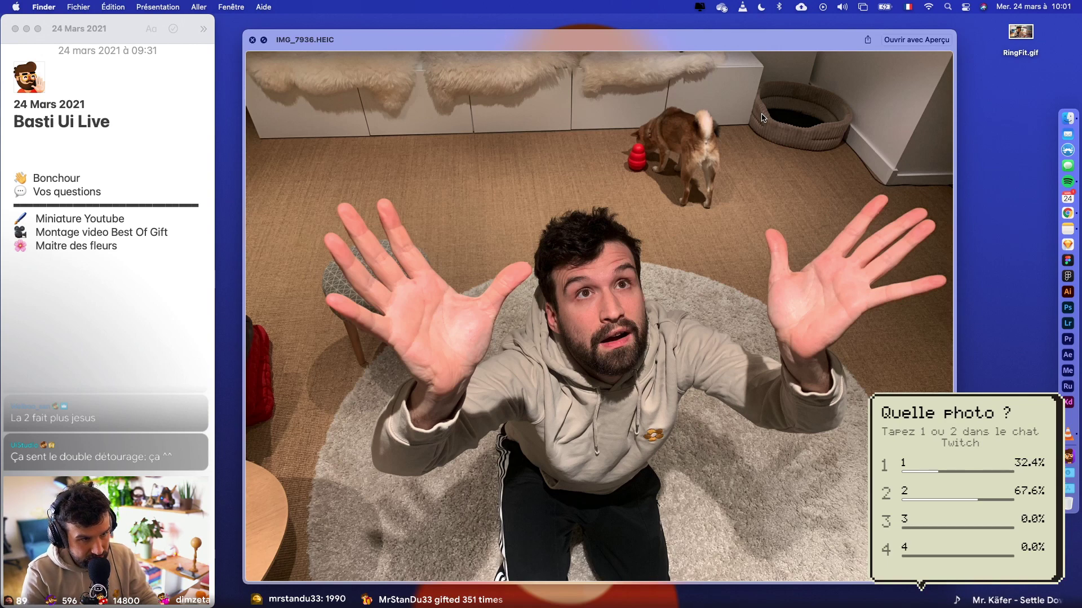
key("Down")
key("Up")
key("space")
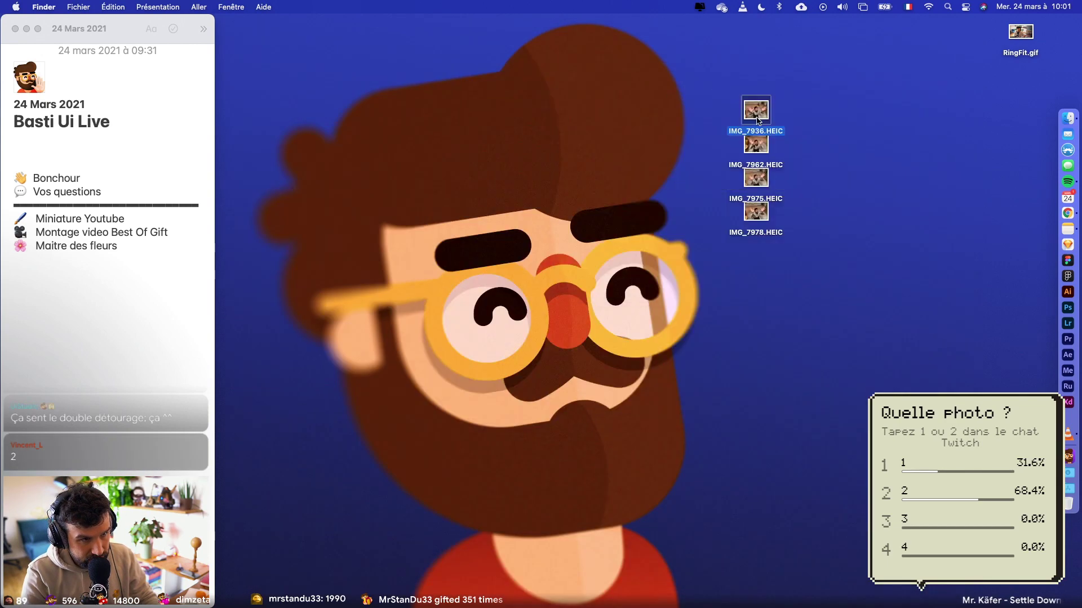
left_click(753, 176)
key("space")
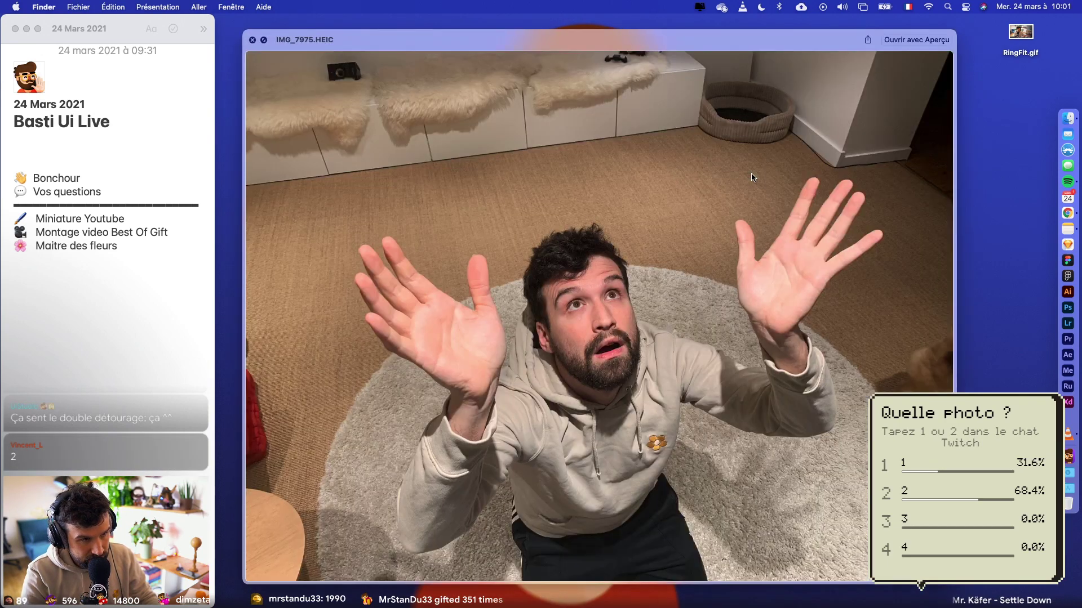
key("space")
- Separate IMG_7975.HEIC and IMG_7936.HEIC from IMG_7962.HEIC on the desktop, and preview the pair in an index sheet
left_click_drag(753, 177, 791, 109)
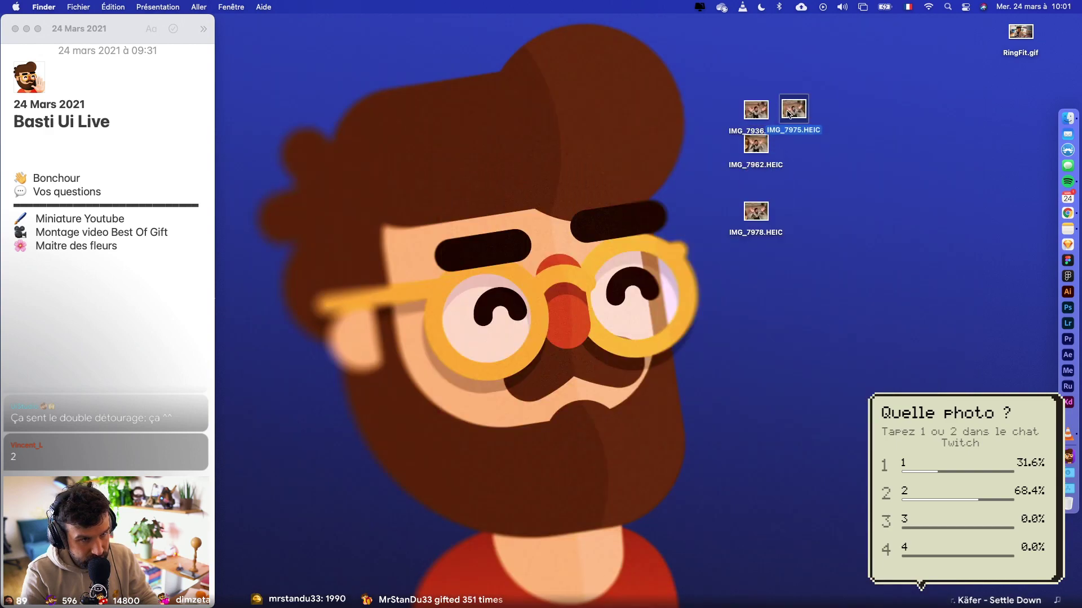
left_click_drag(749, 153, 695, 217)
left_click_drag(709, 73, 814, 133)
key("space")
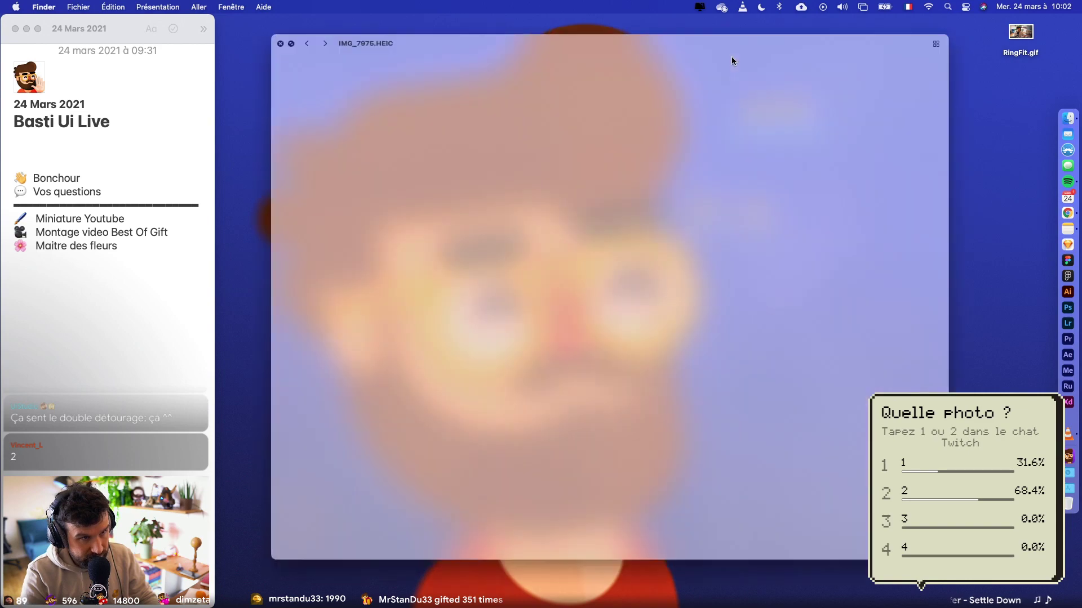
left_click(841, 38)
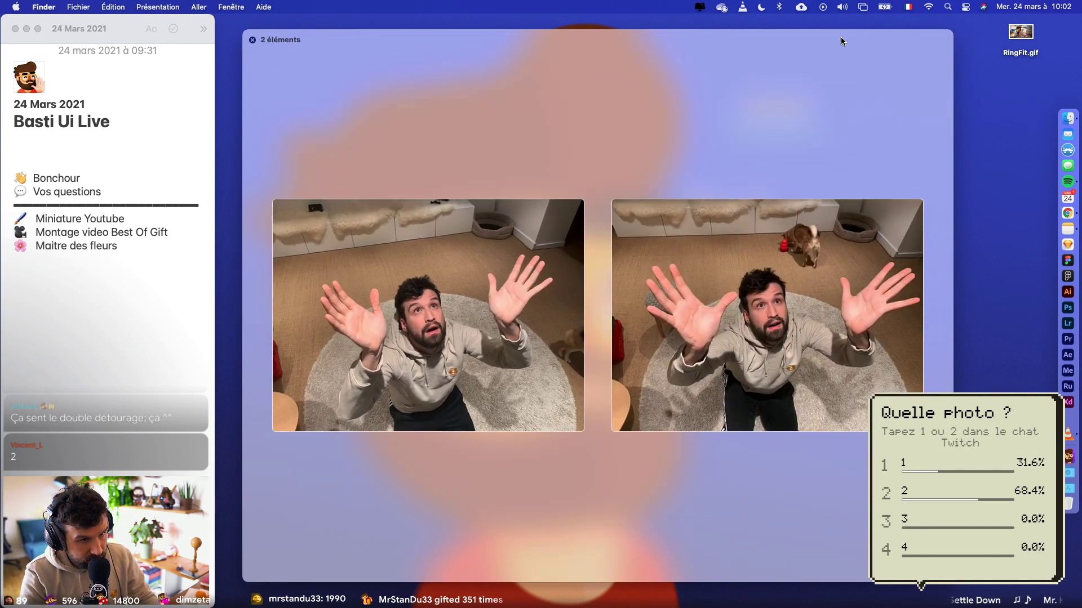
key("space")
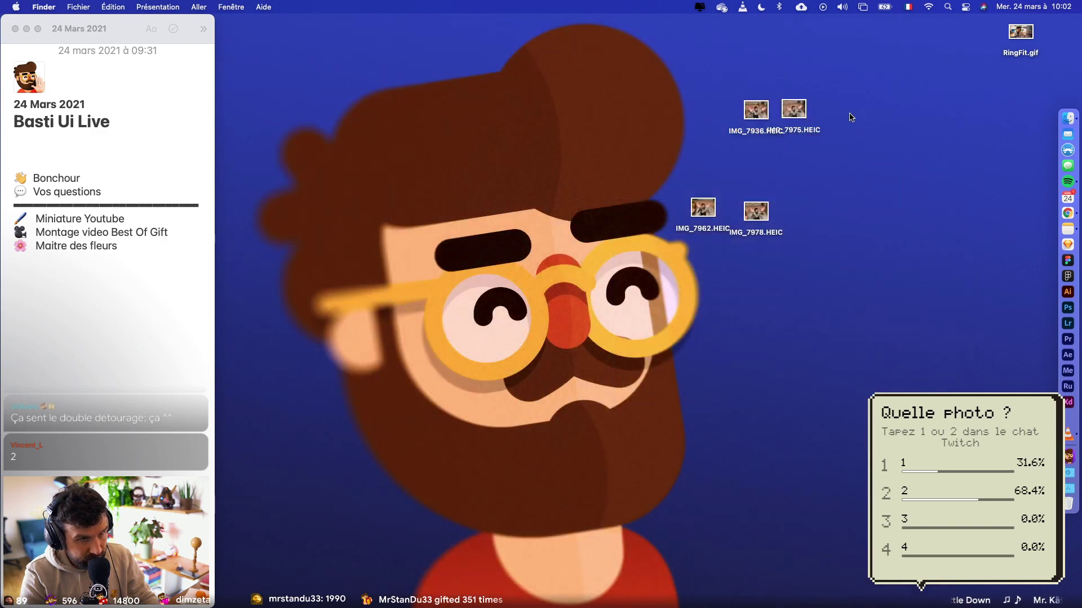
- Move IMG_7975.HEIC to the left of IMG_7936.HEIC on the desktop, and compare both in an index sheet
left_click(799, 116)
left_click_drag(798, 116, 696, 115)
left_click(756, 113, "super")
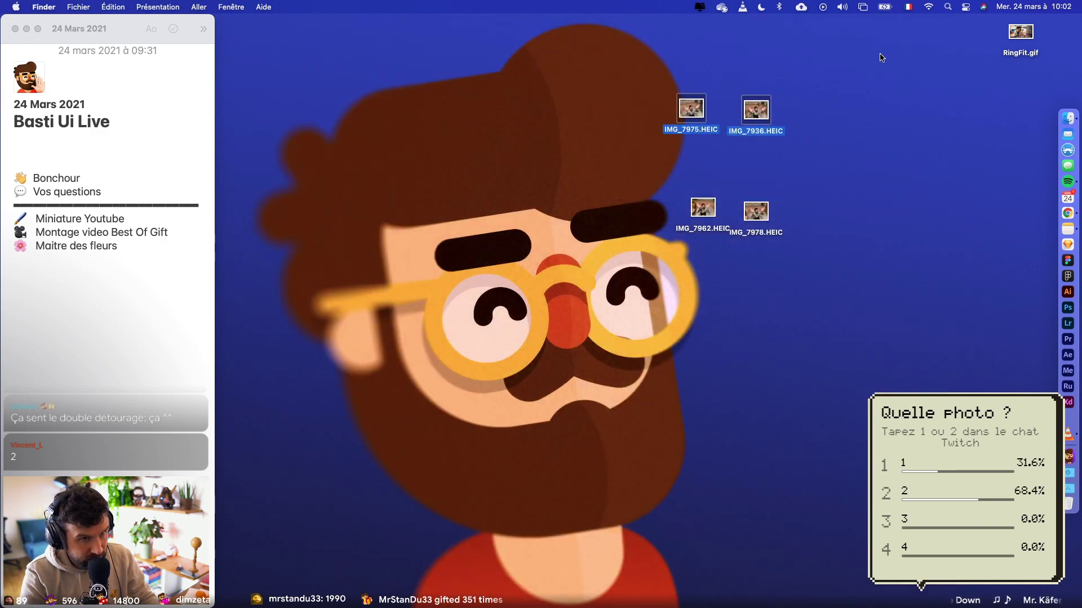
key("space")
left_click(844, 38)
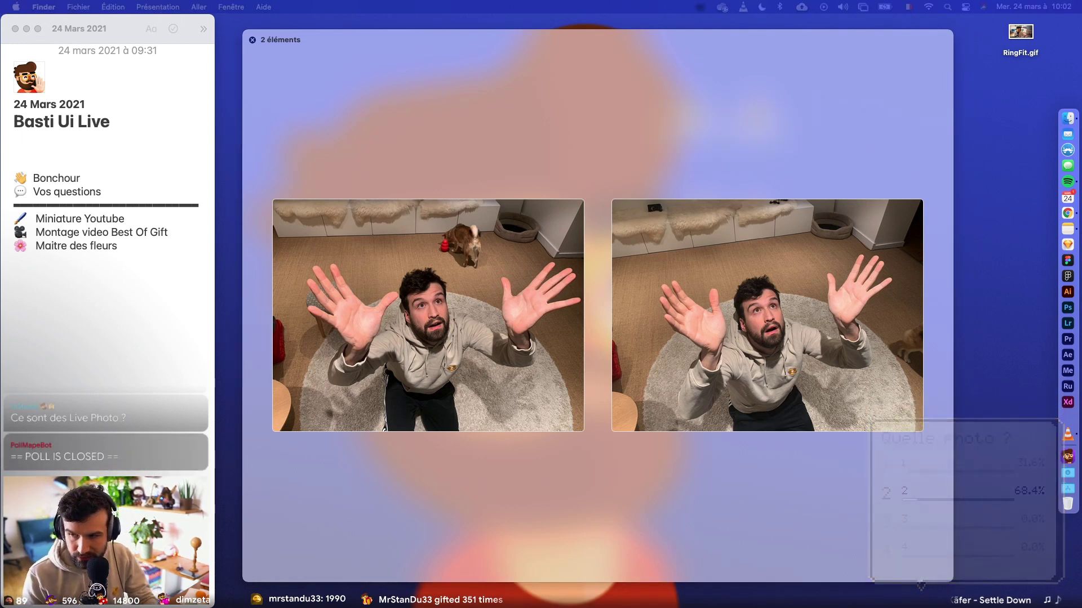
key("space")
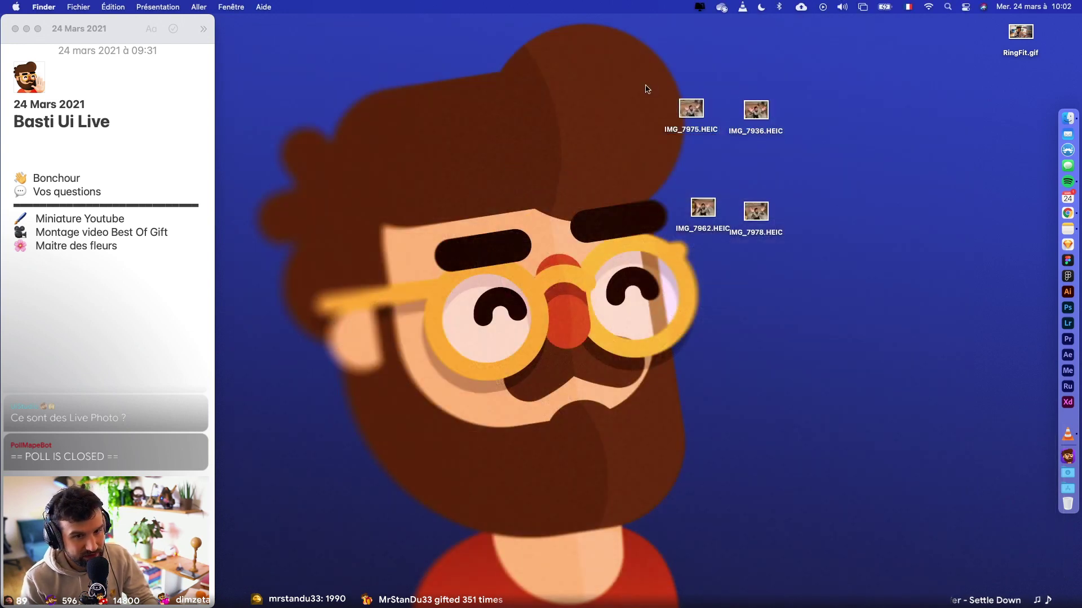
- Open IMG_7975.HEIC and IMG_7936.HEIC in Photoshop, discarding the embedded colour profile of each
left_click_drag(630, 78, 1068, 311)
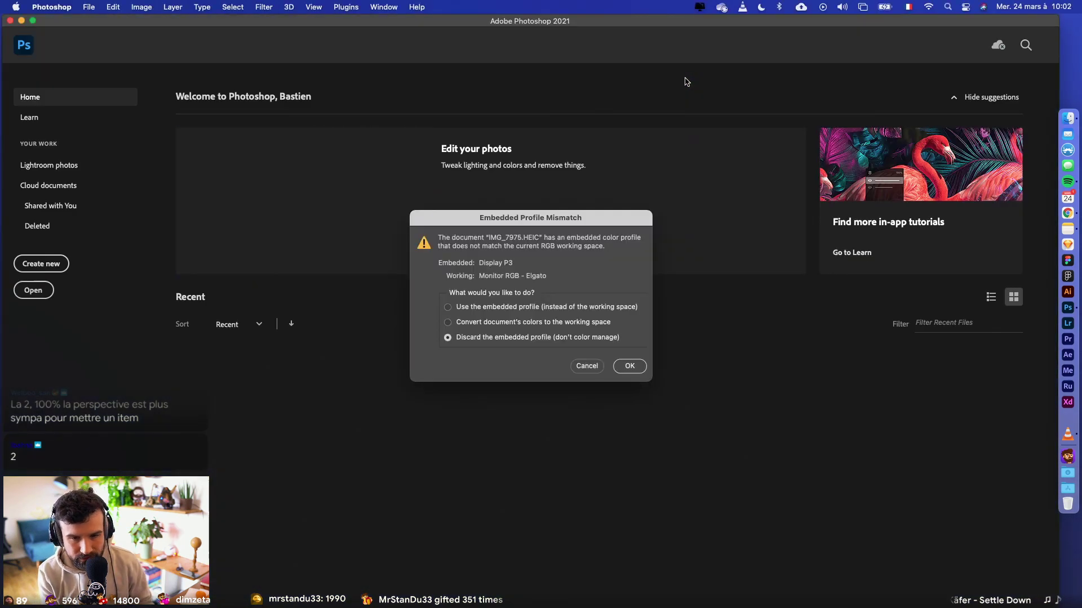
left_click(622, 367)
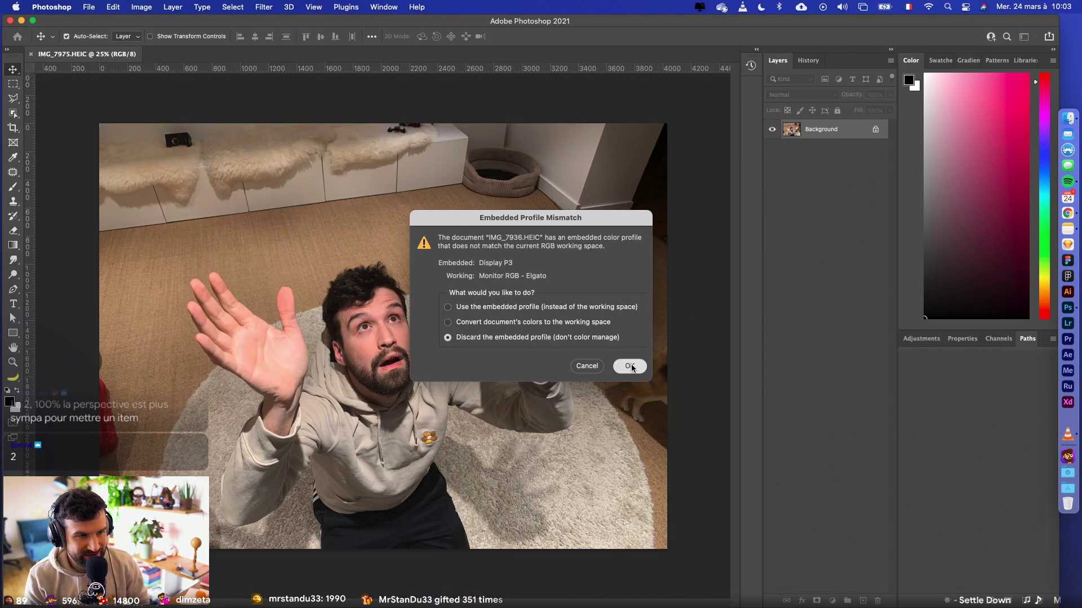
left_click(630, 367)
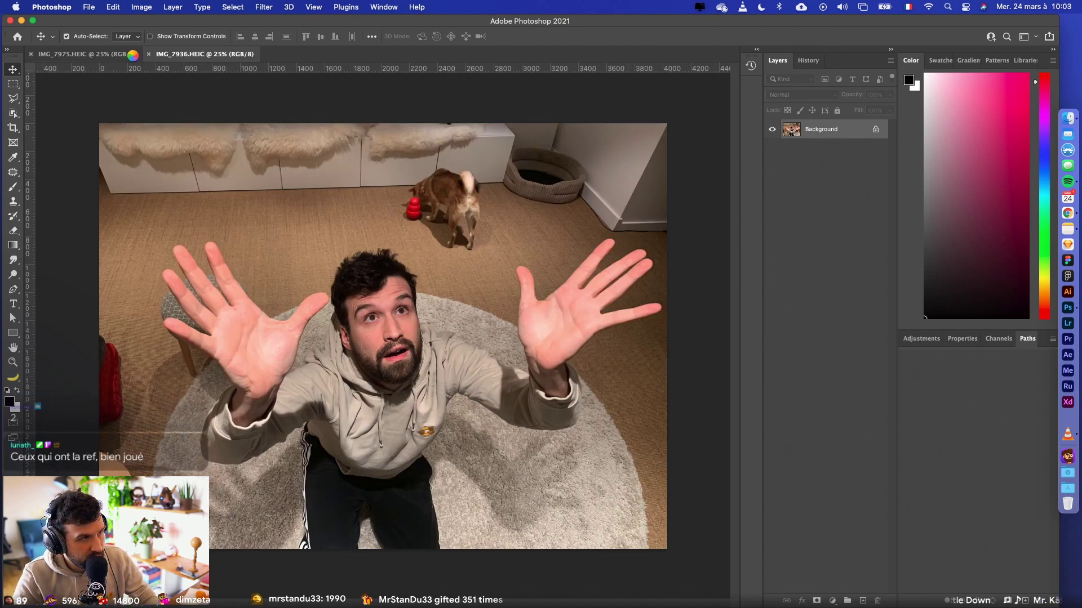
- Compare the facial expression, eyes and mouth in IMG_7936.HEIC and IMG_7975.HEIC up close
key("ctrl+Tab")
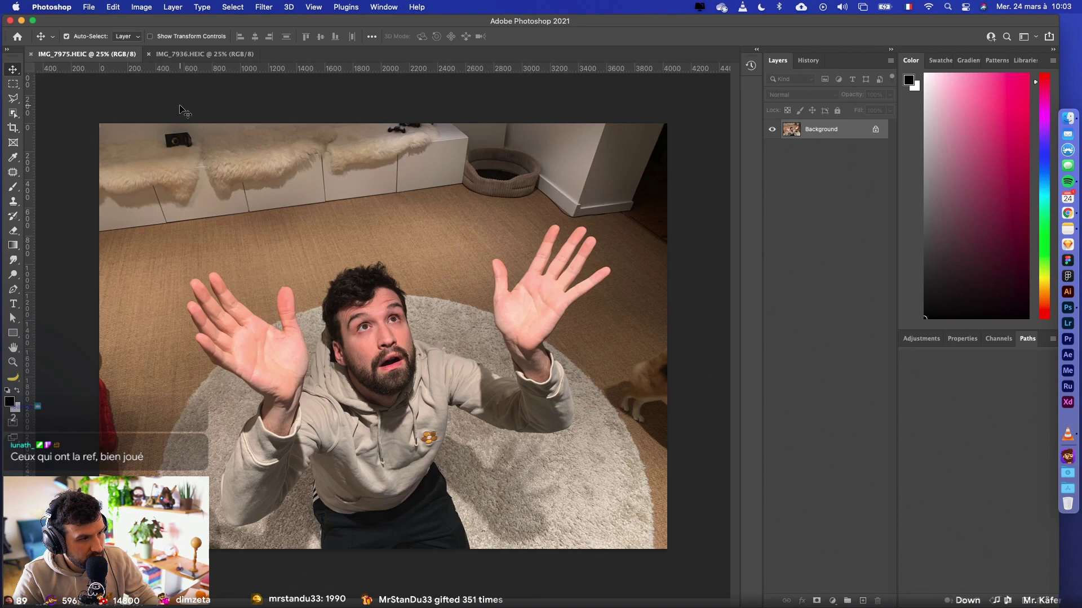
left_click(204, 54)
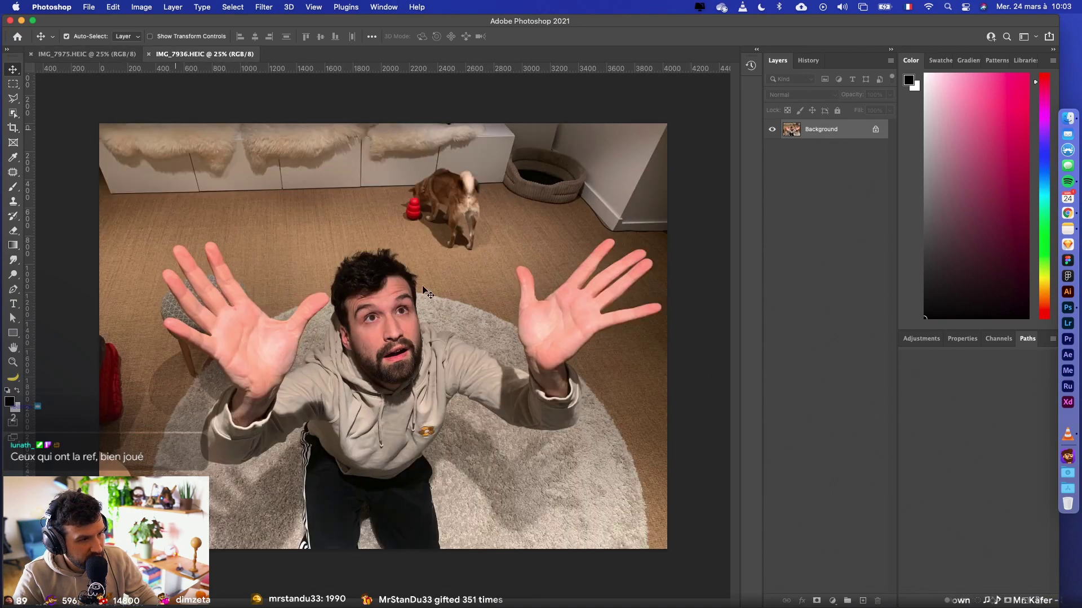
scroll(393, 365, "up", 10)
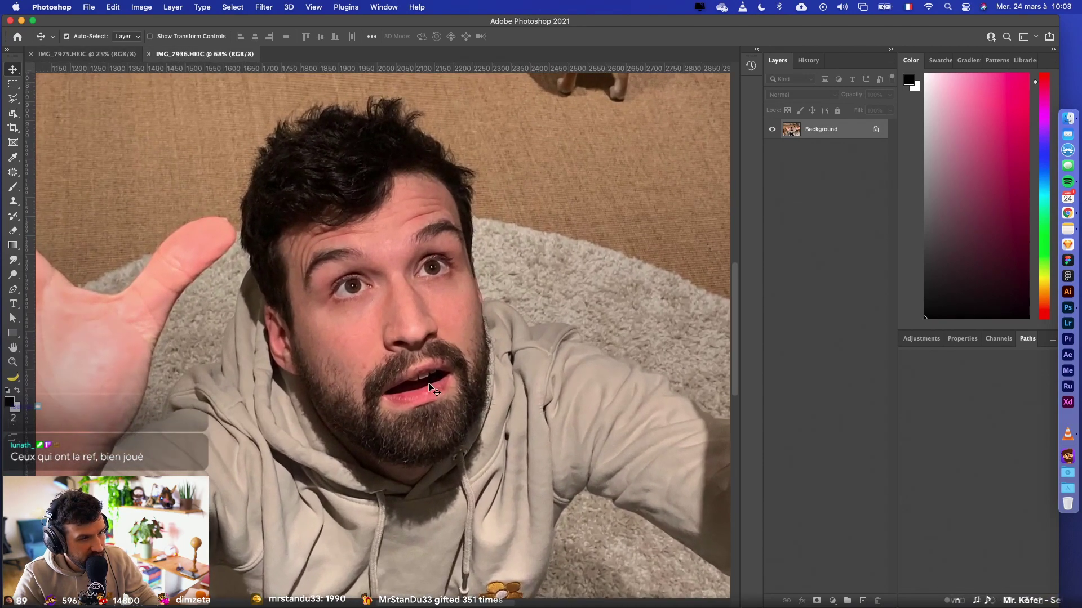
scroll(433, 388, "up", 6)
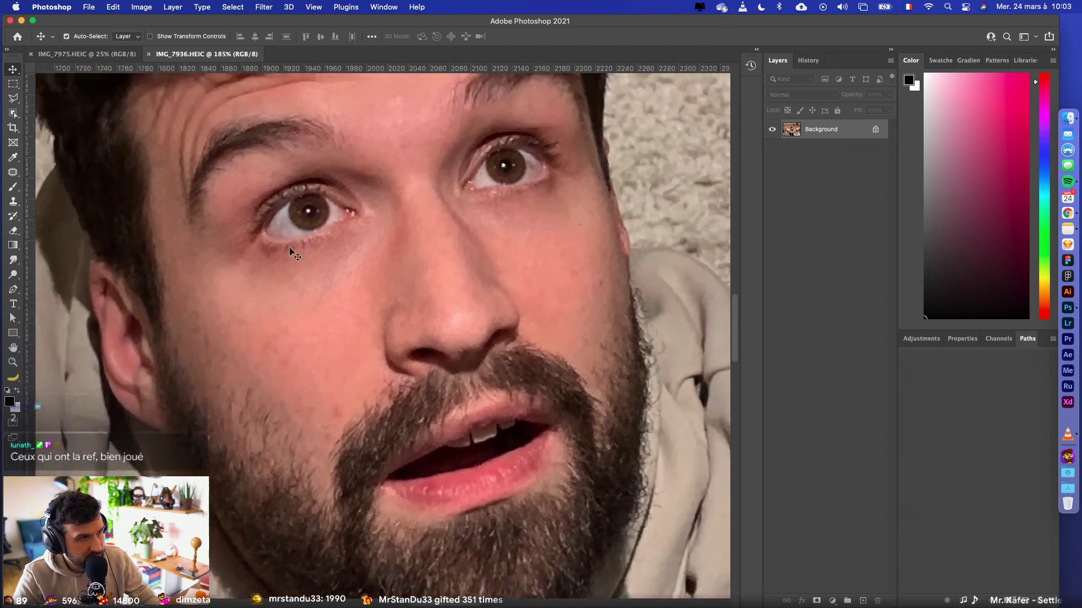
scroll(292, 254, "down", 6)
left_click(107, 54)
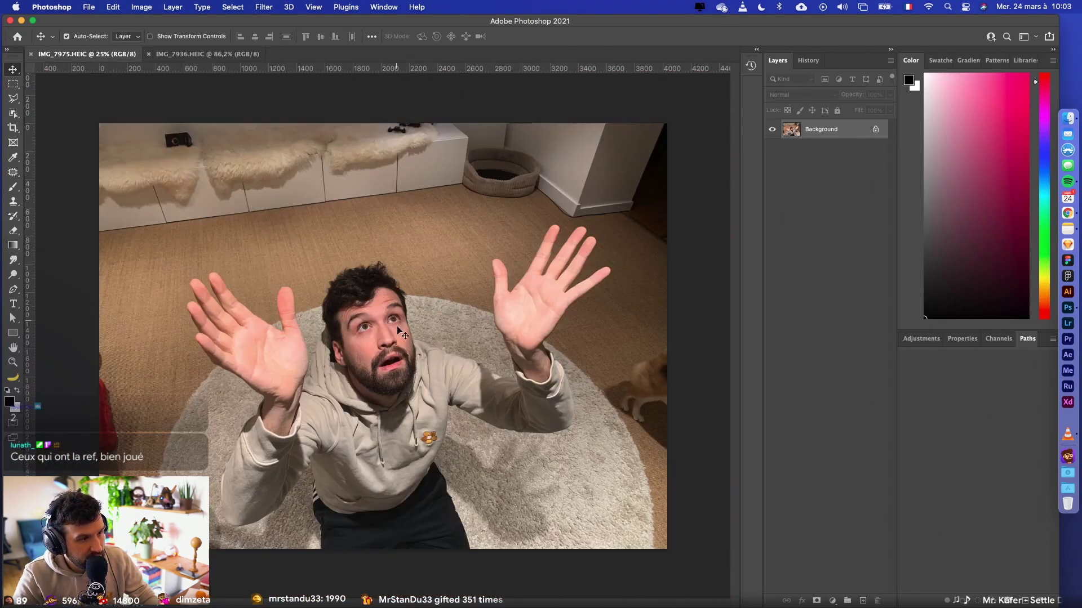
scroll(404, 364, "up", 4)
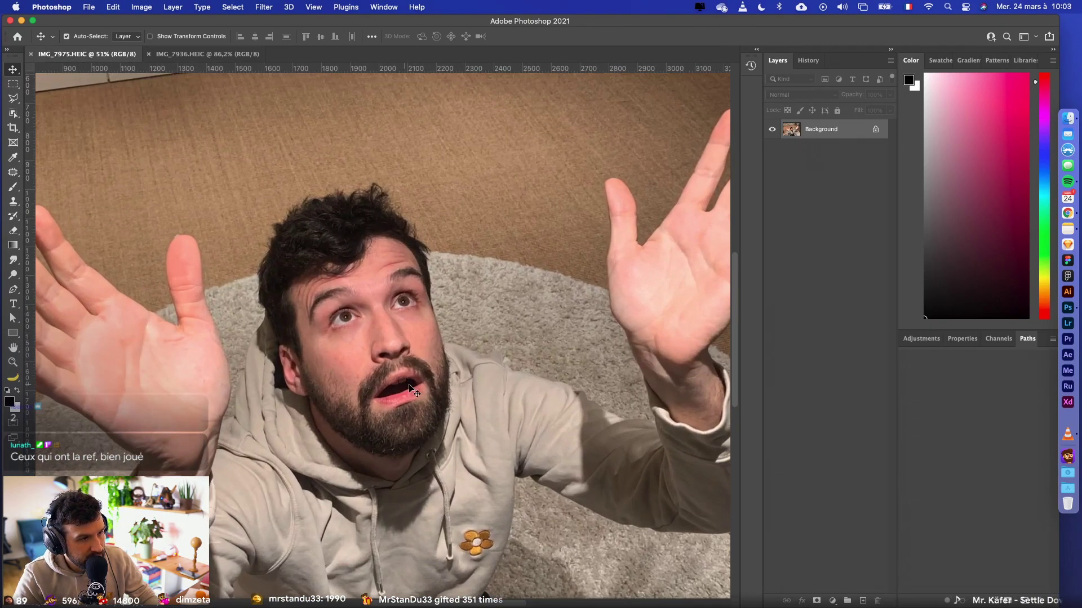
scroll(409, 386, "down", 3)
scroll(412, 391, "down", 1)
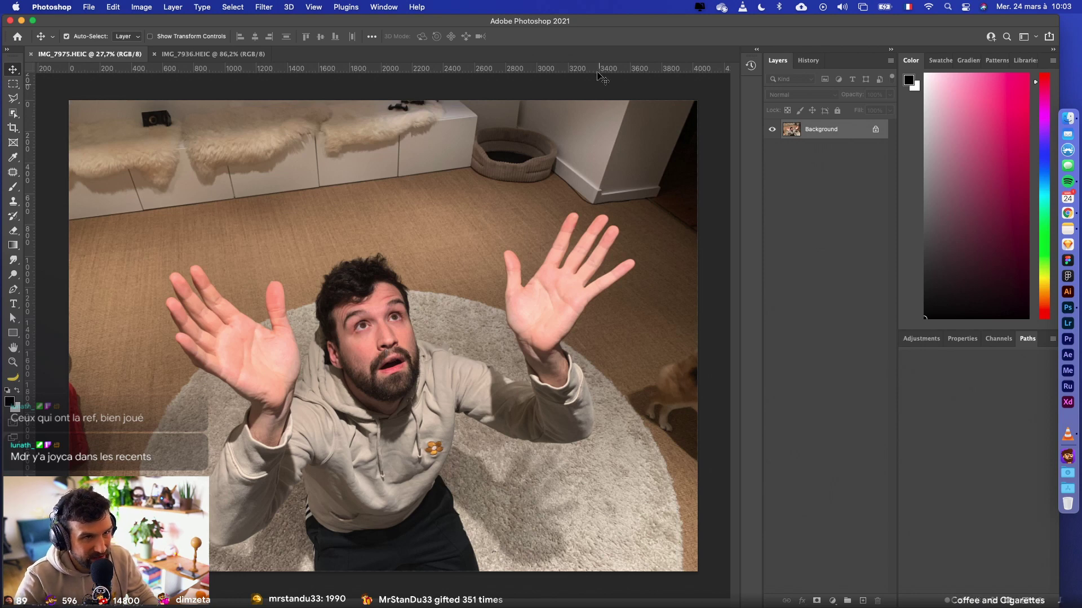
- Quit the CleanMyMac menu bar utility
left_click(699, 7)
left_click(878, 254)
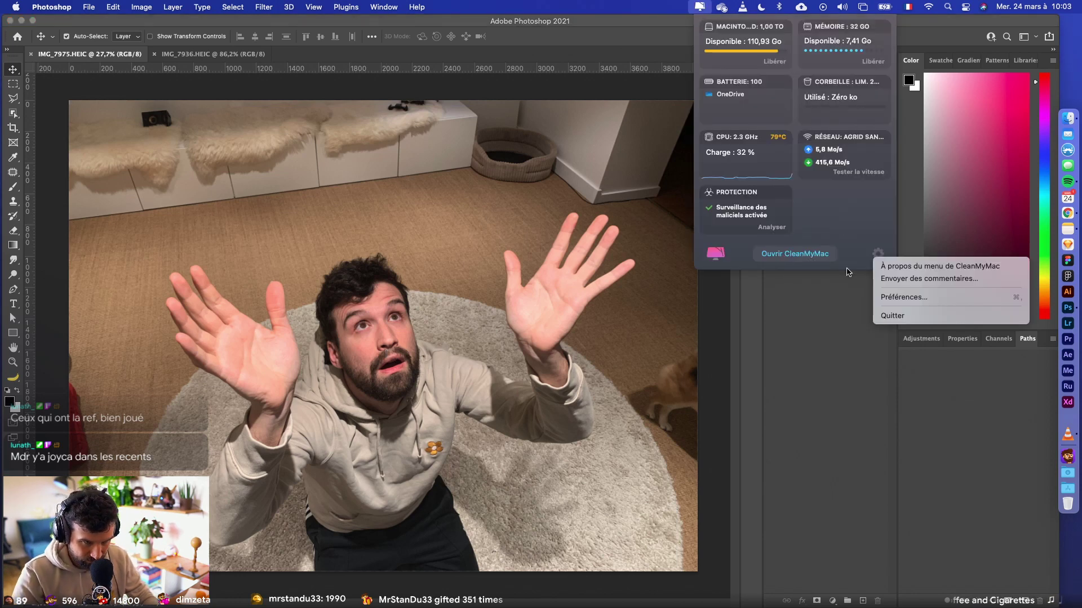
left_click(896, 317)
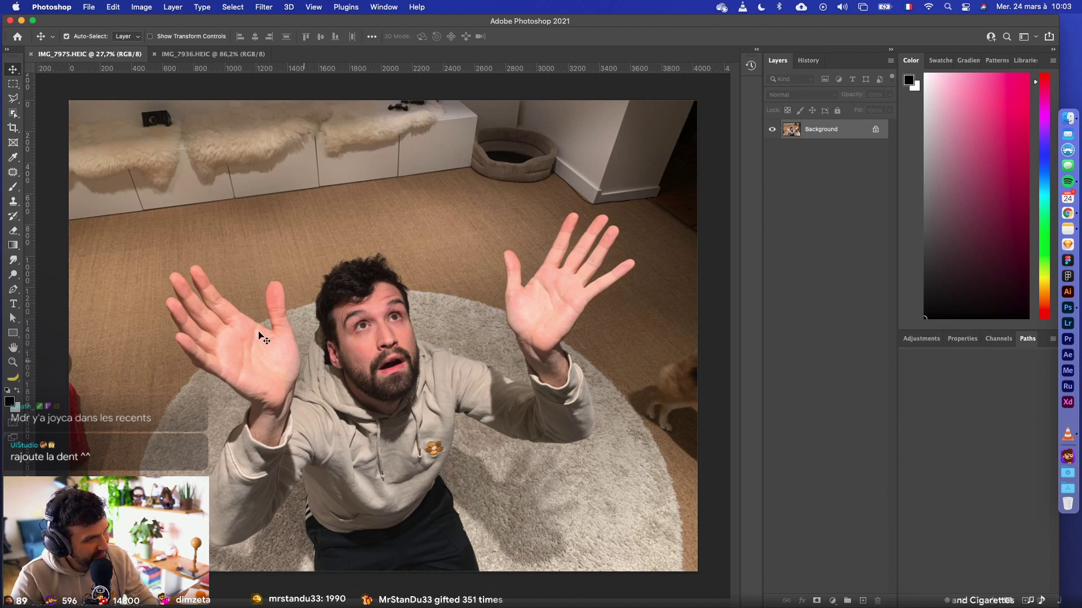
- Convert the locked Background of IMG_7975.HEIC into a regular layer with Normal mode and 100% opacity
double_click(864, 132)
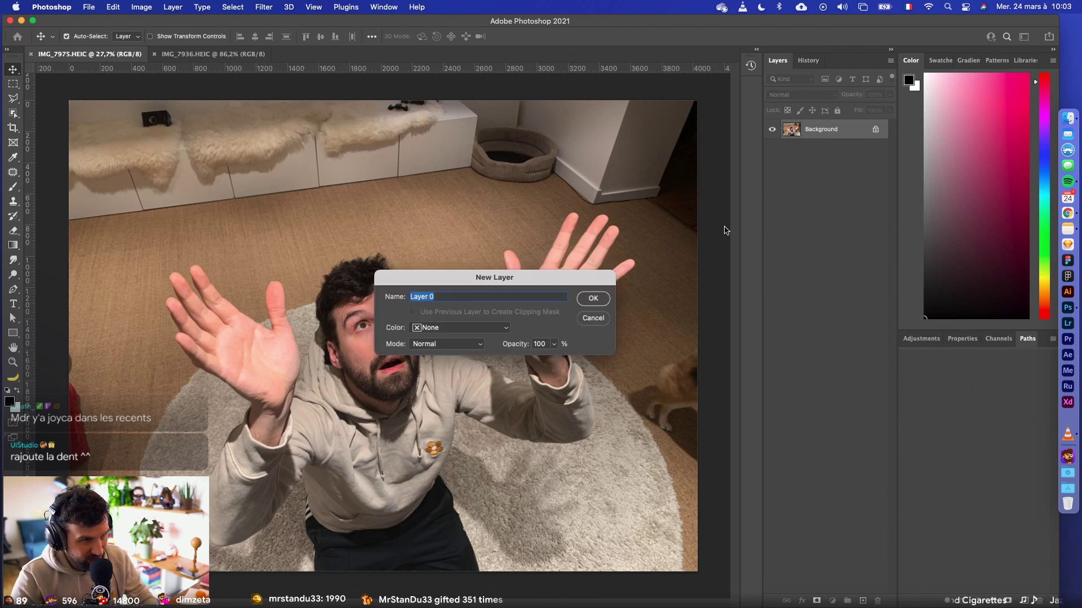
left_click(604, 300)
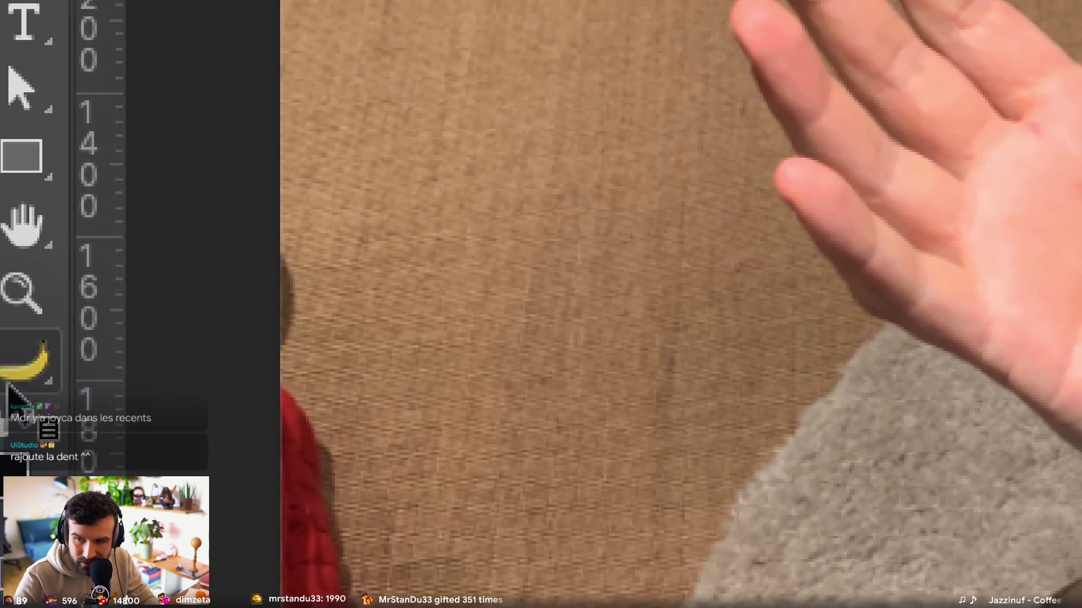
left_click(42, 333, "ctrl")
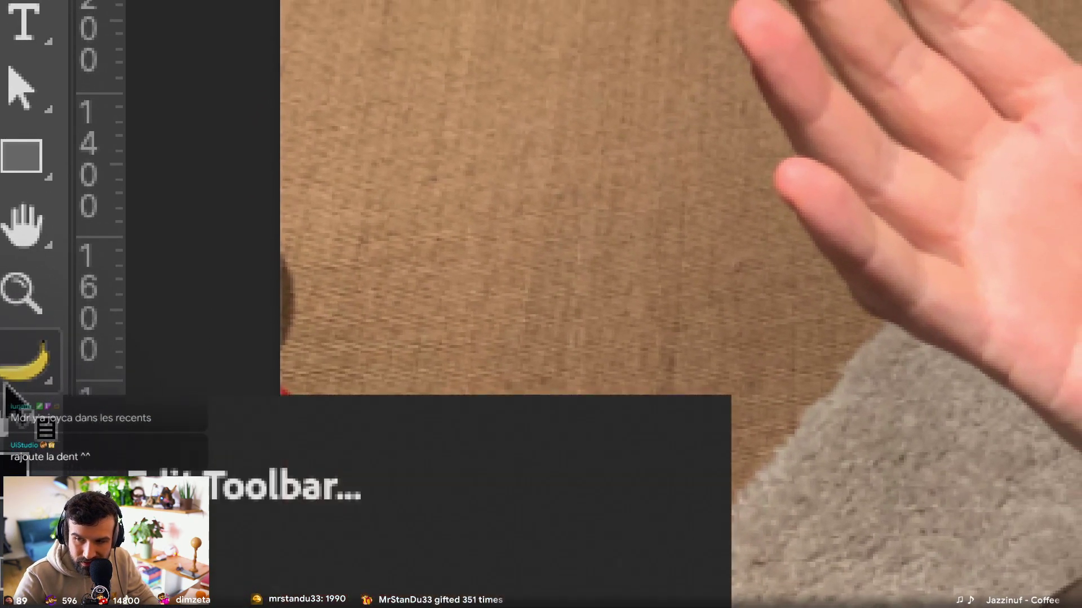
left_click(3, 392)
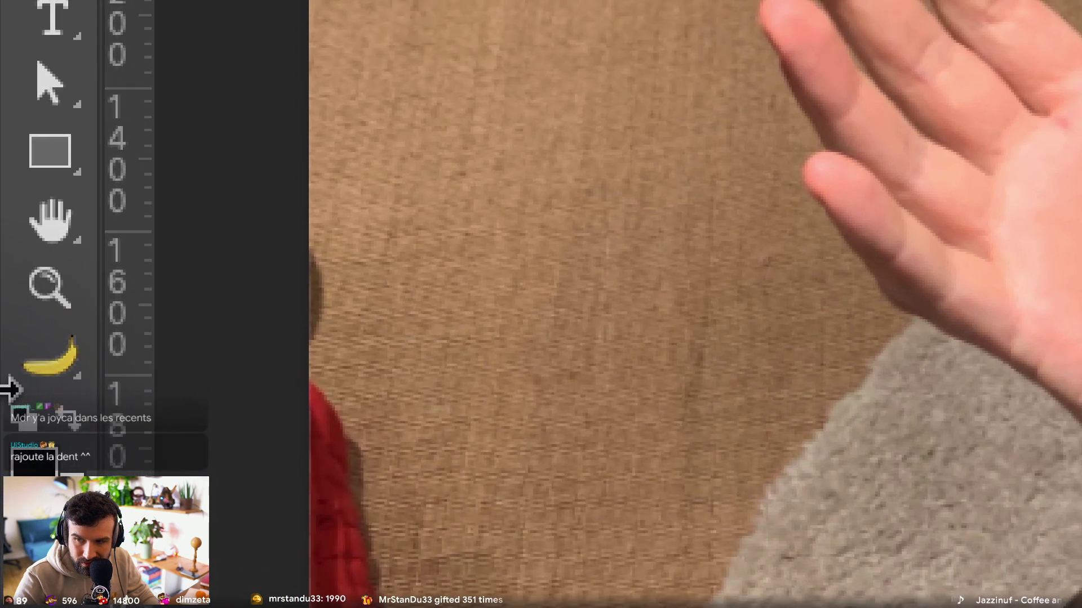
left_click(10, 384)
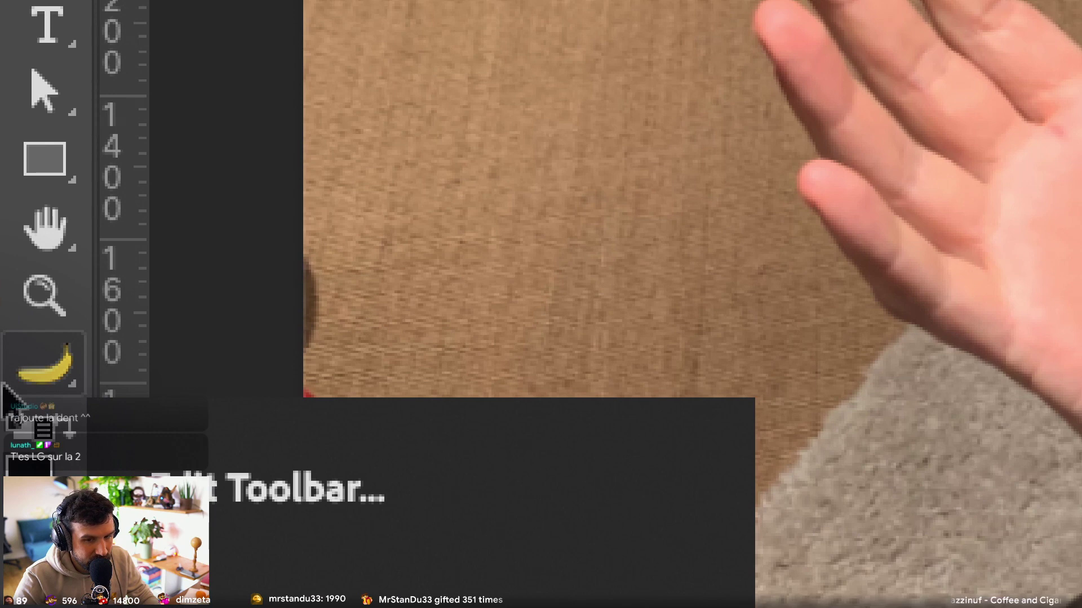
left_click(3, 392)
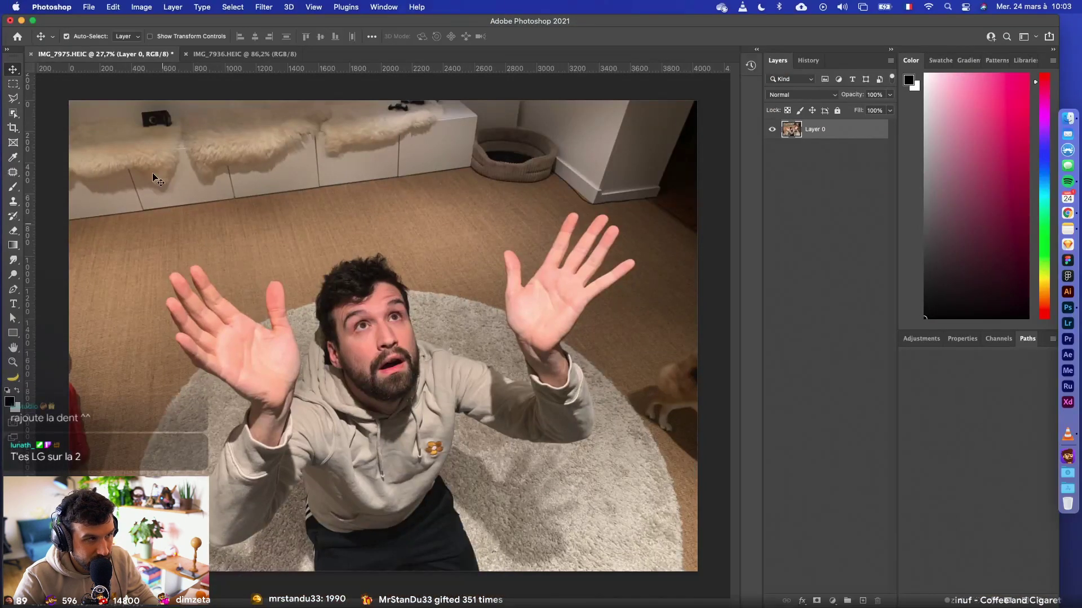
- Convert the locked Background of IMG_7936.HEIC into a regular layer with Normal mode and 100% opacity
left_click(206, 55)
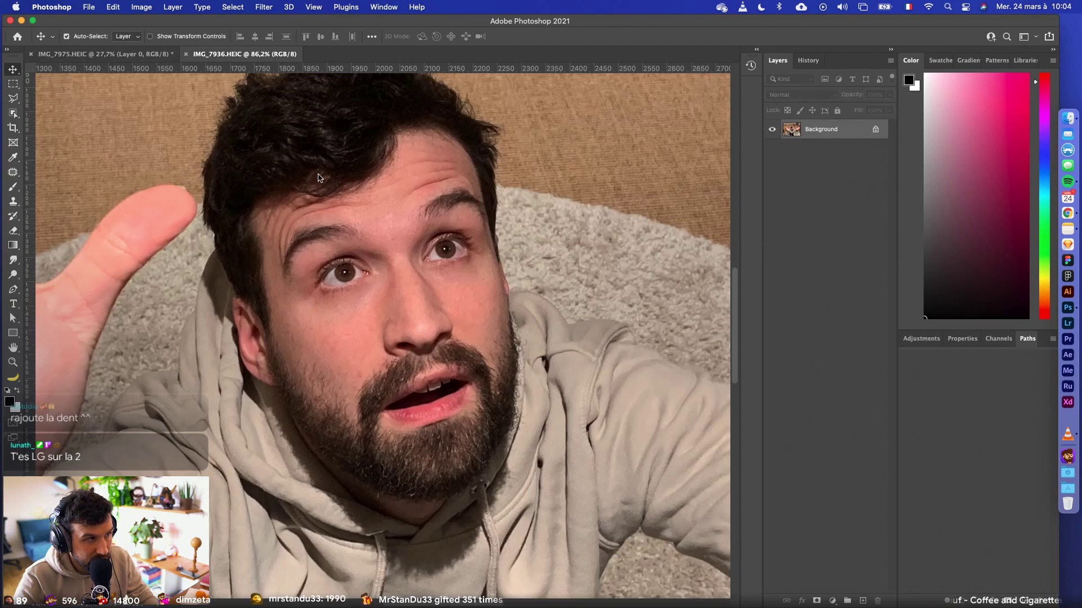
scroll(337, 189, "down", 2)
scroll(337, 189, "down", 4)
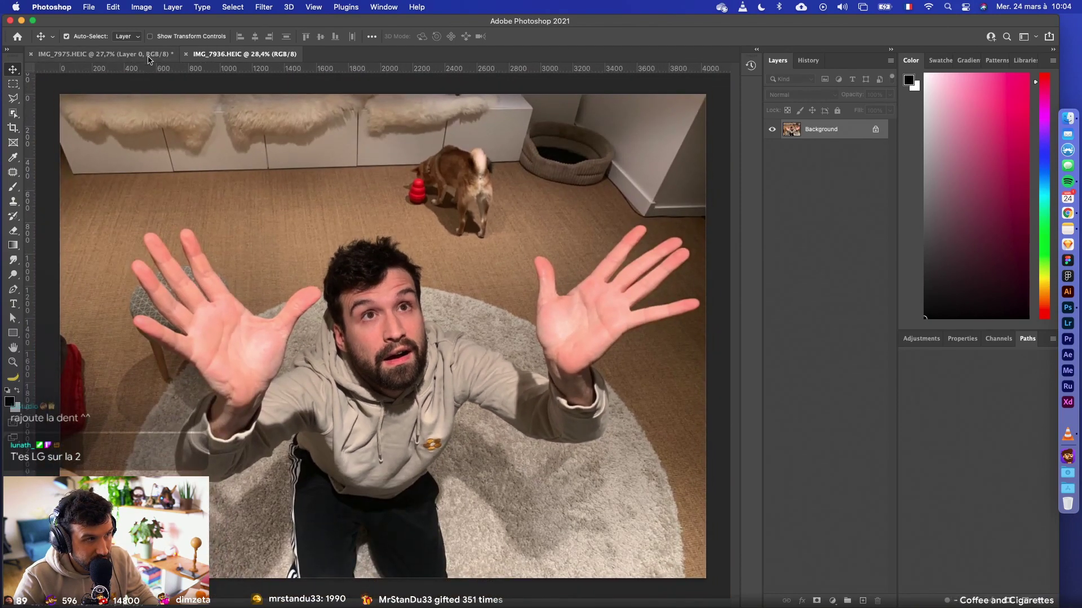
double_click(861, 132)
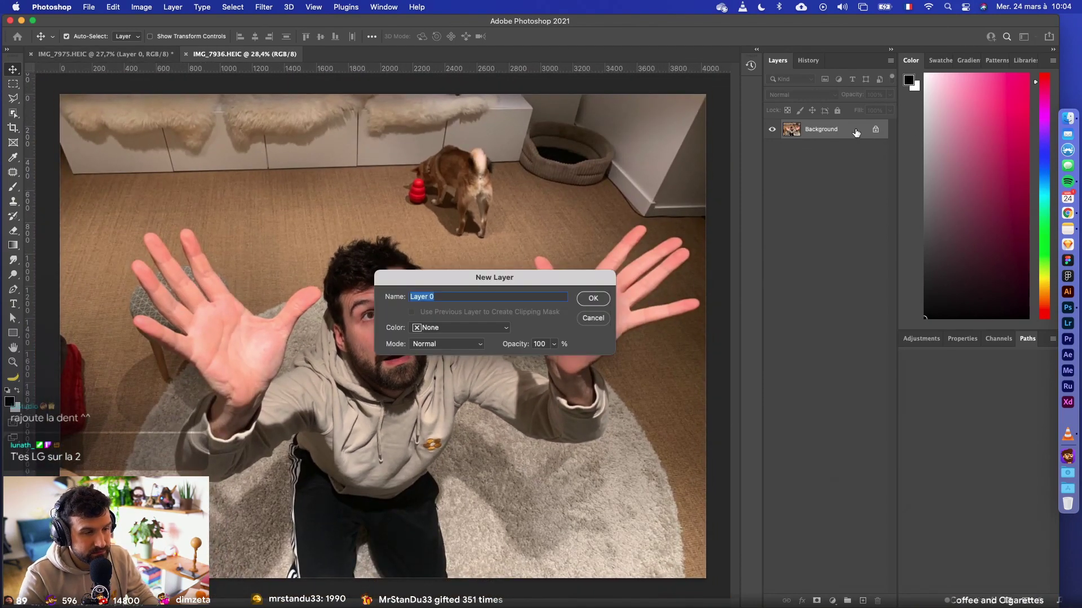
key("Return")
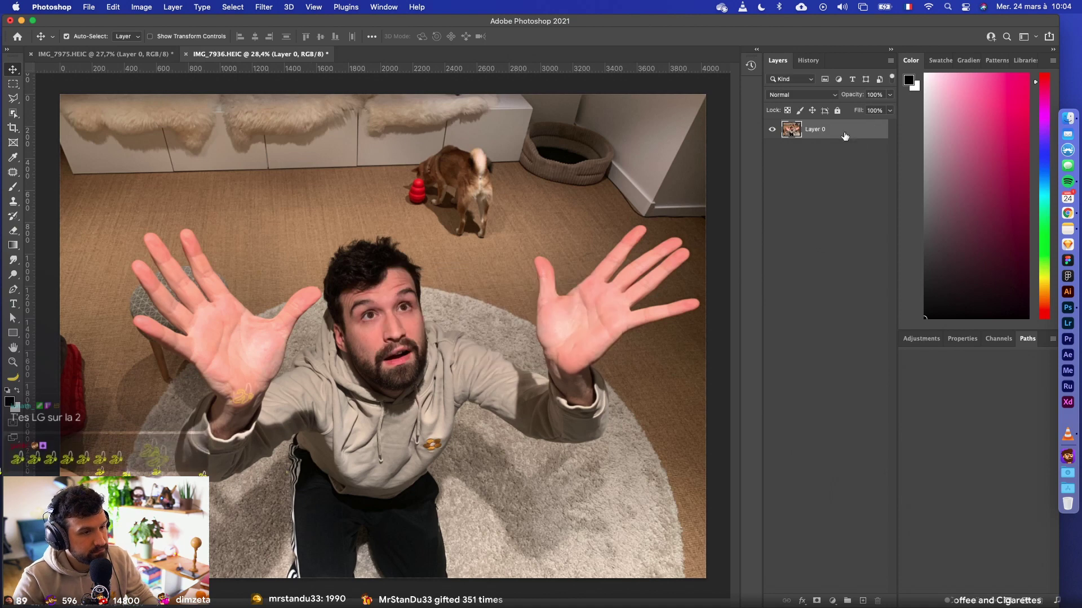
- Create a new document named FigmaIC from the Web Large preset, 1920 x 1080 px at 72 ppi
left_click(89, 7)
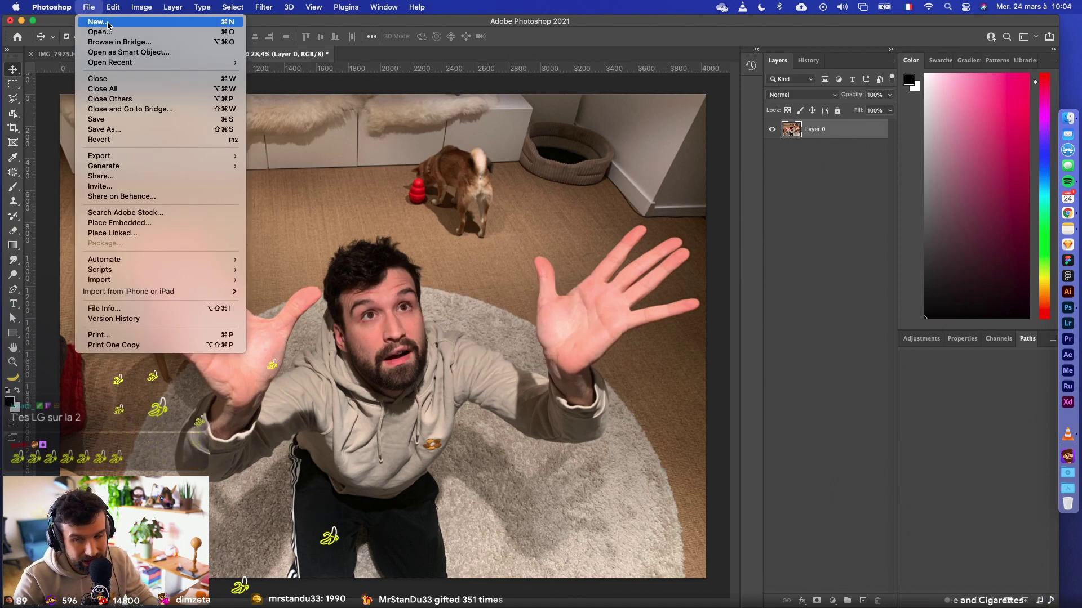
left_click(108, 23)
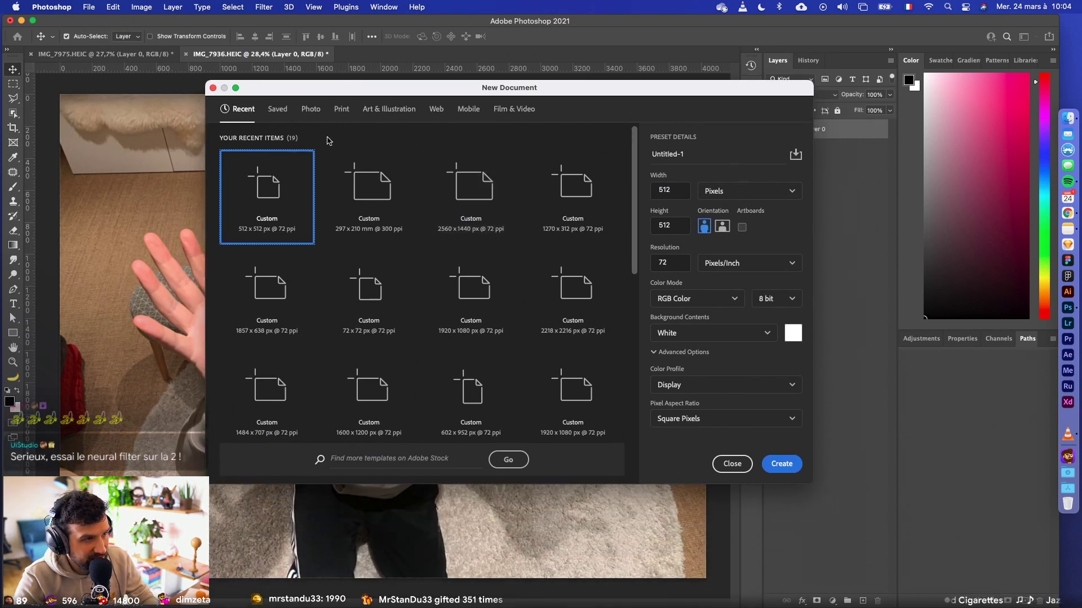
left_click(436, 111)
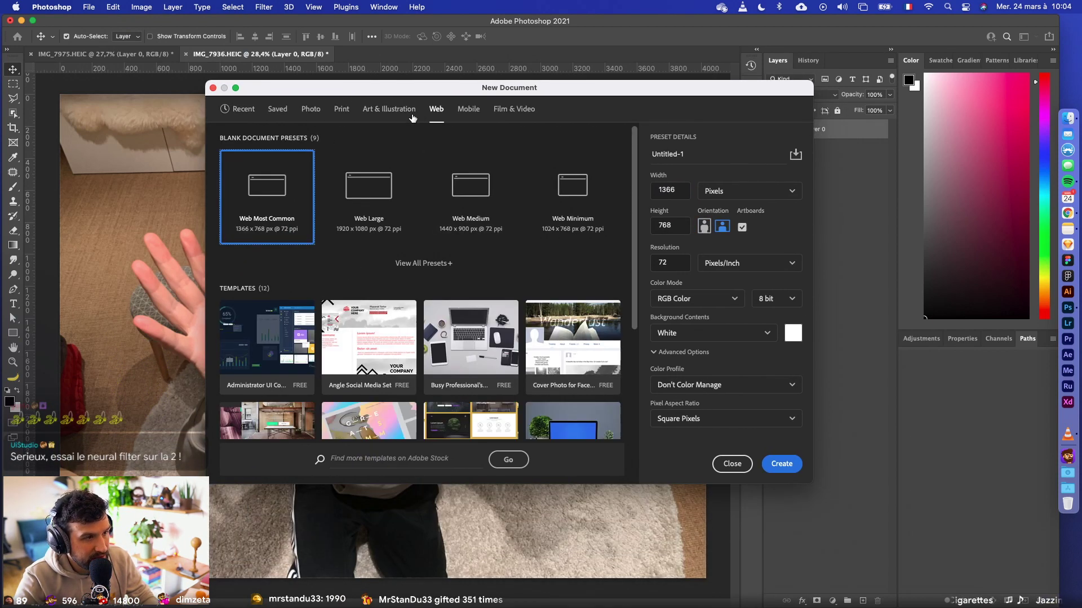
left_click(368, 191)
left_click_drag(686, 158, 607, 153)
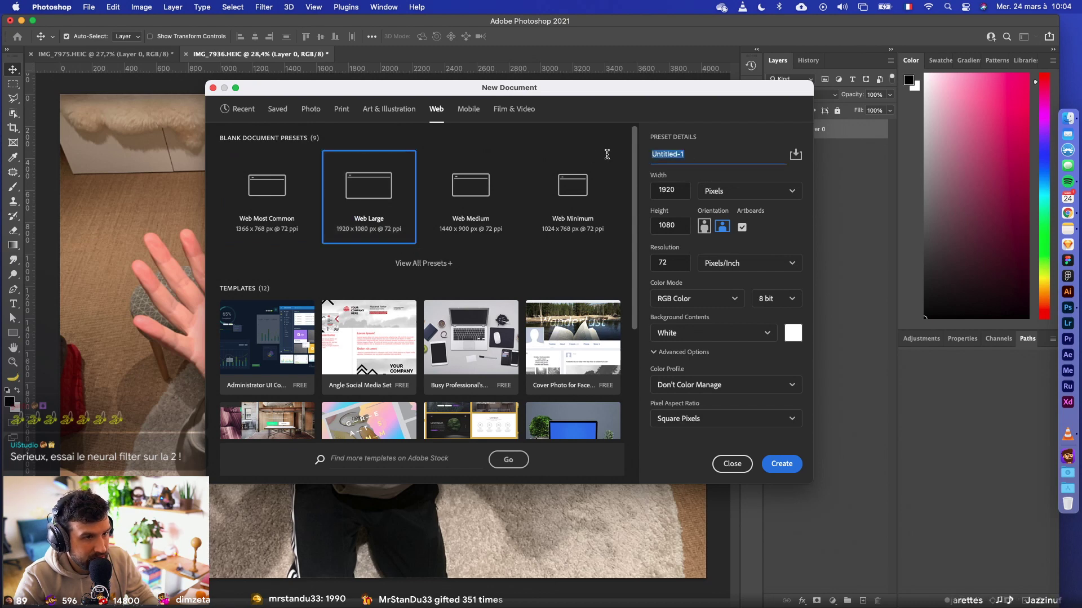
type("FigmaIC")
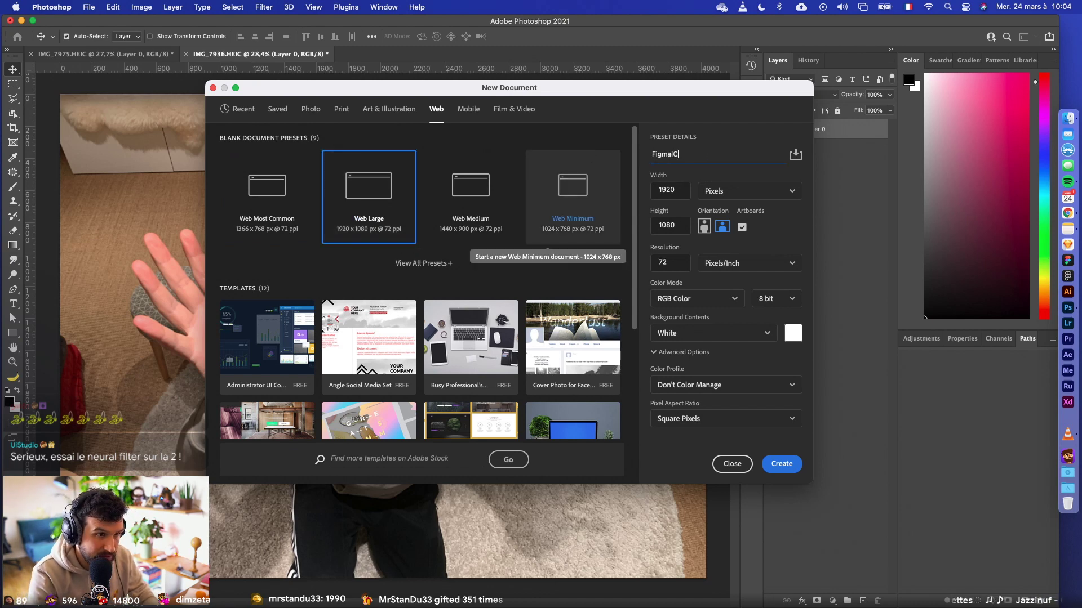
left_click(786, 464)
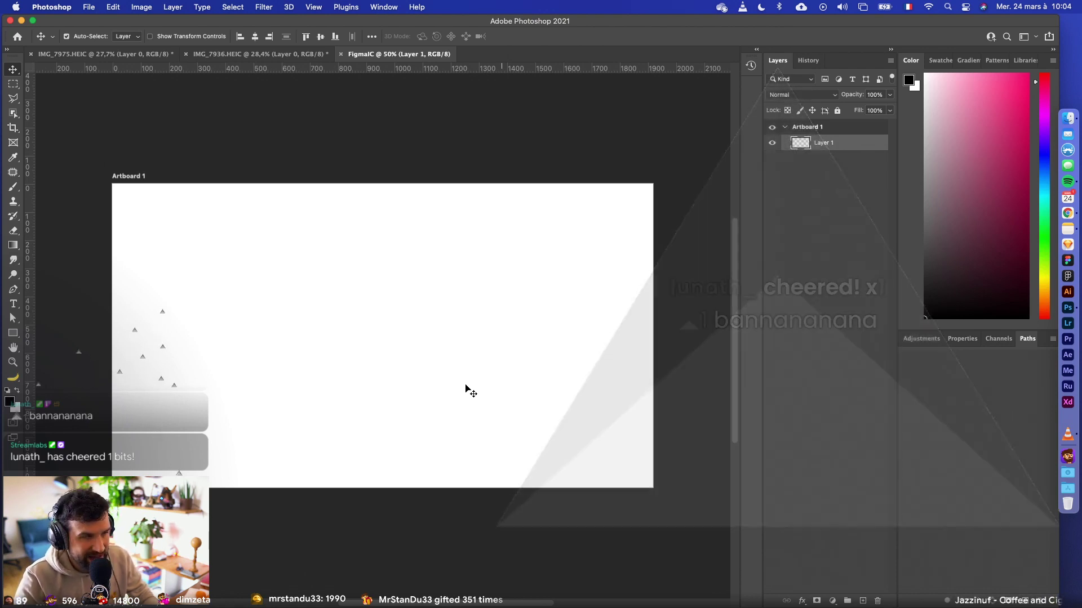
- Move Layer 1 out of Artboard 1 and delete the artboard
mouse_move(830, 143)
left_mouse_down()
mouse_move(837, 111)
mouse_move(818, 125)
mouse_move(827, 130)
left_mouse_up()
double_click(823, 143)
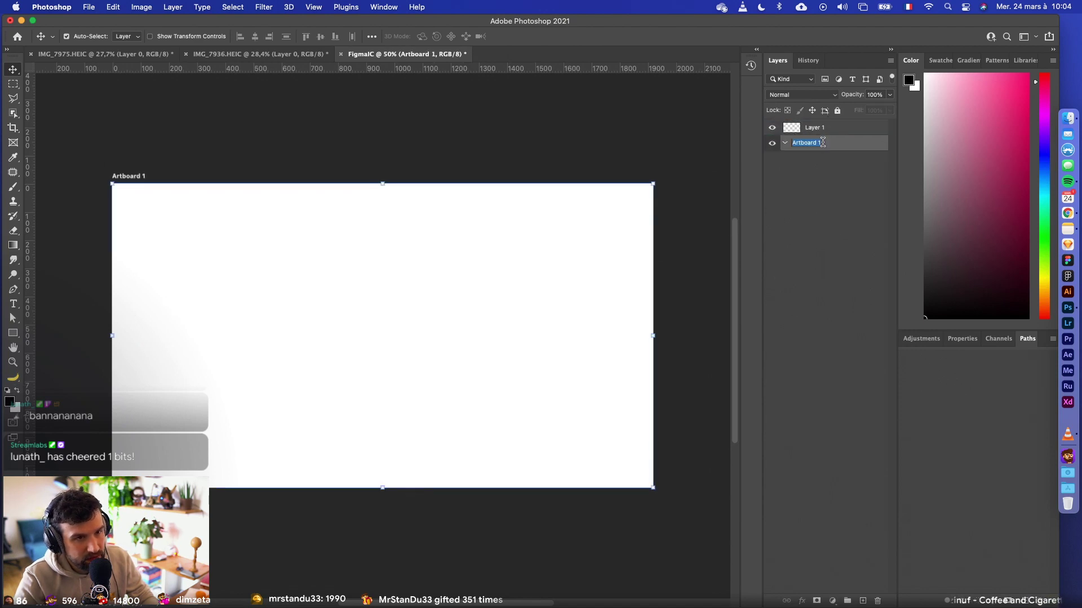
left_click(842, 144)
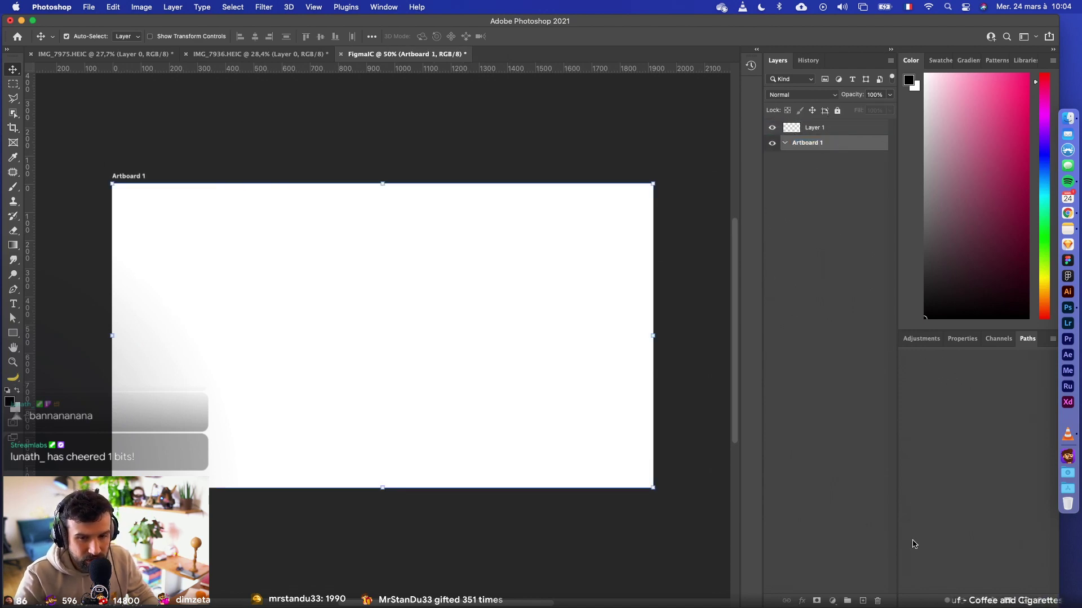
left_click(879, 601)
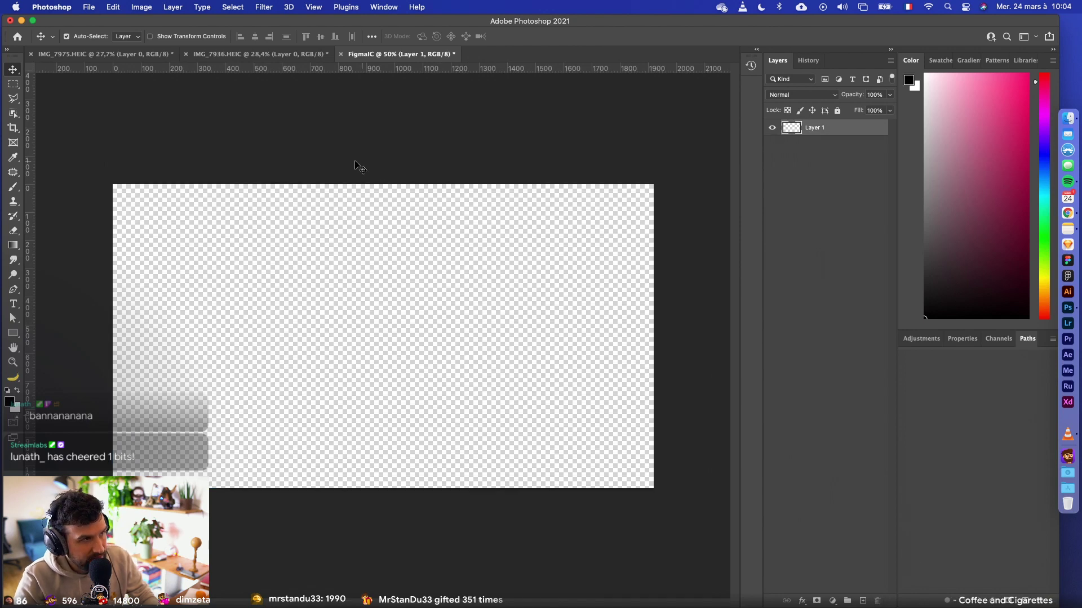
- Save the document as FigmaIC.psd in Photoshop format with layers in the Thumbnail folder
key("super+s")
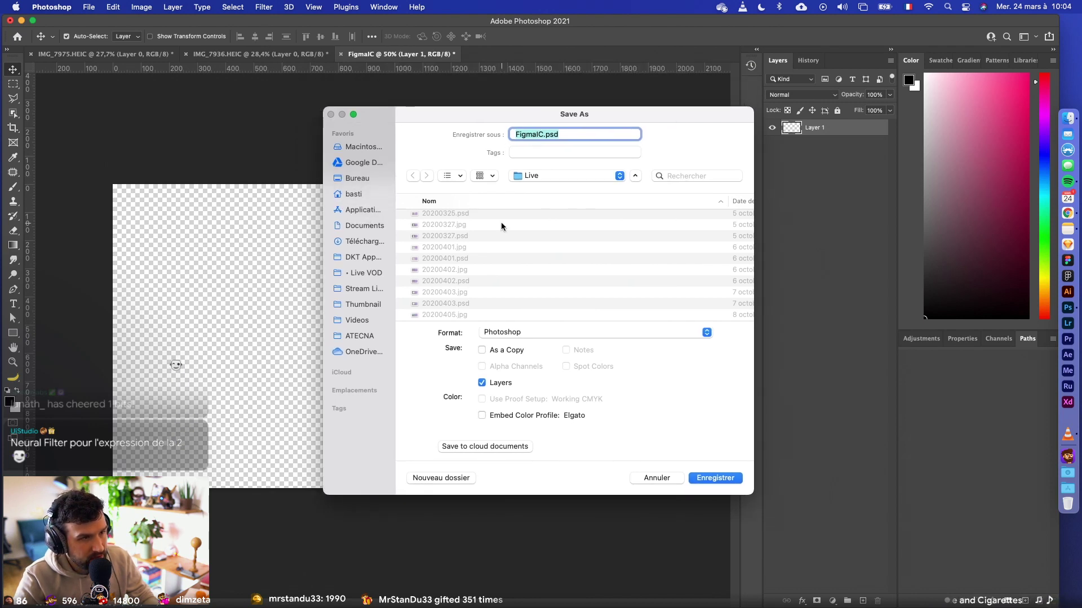
left_click(539, 175)
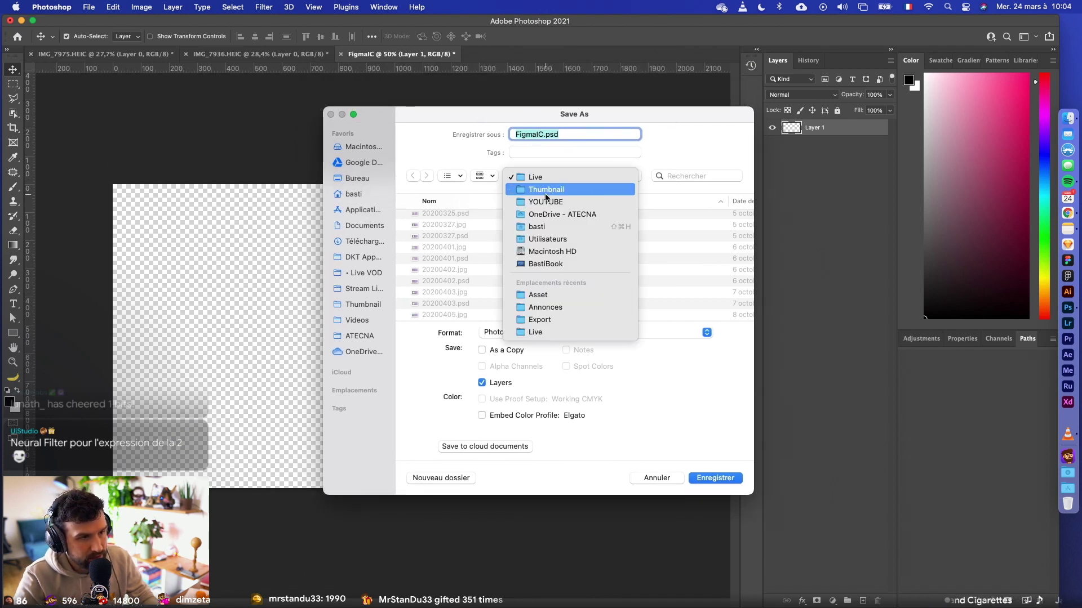
left_click(545, 193)
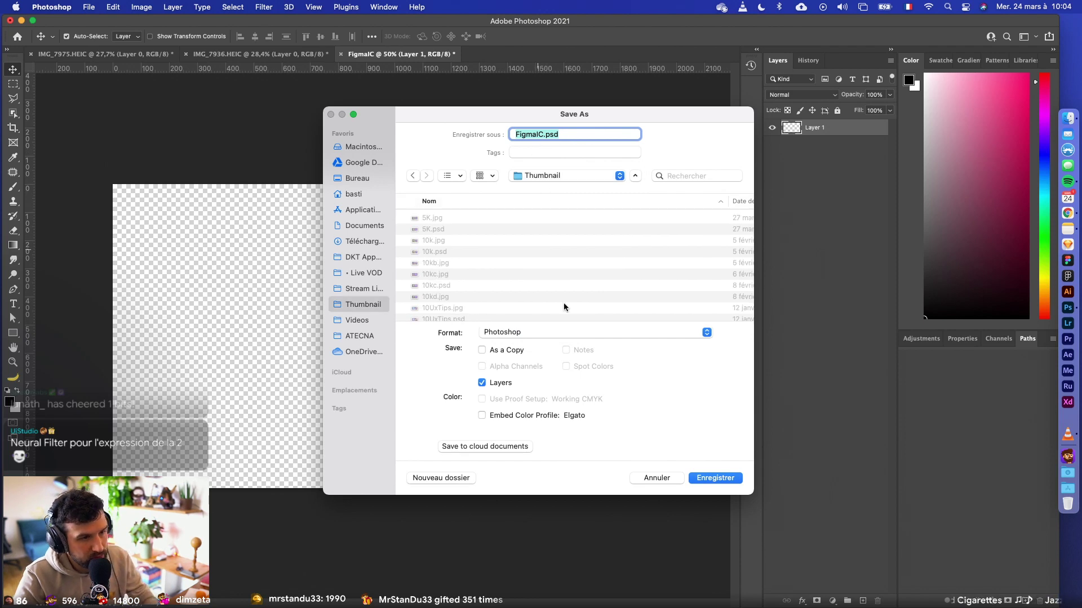
left_click(722, 478)
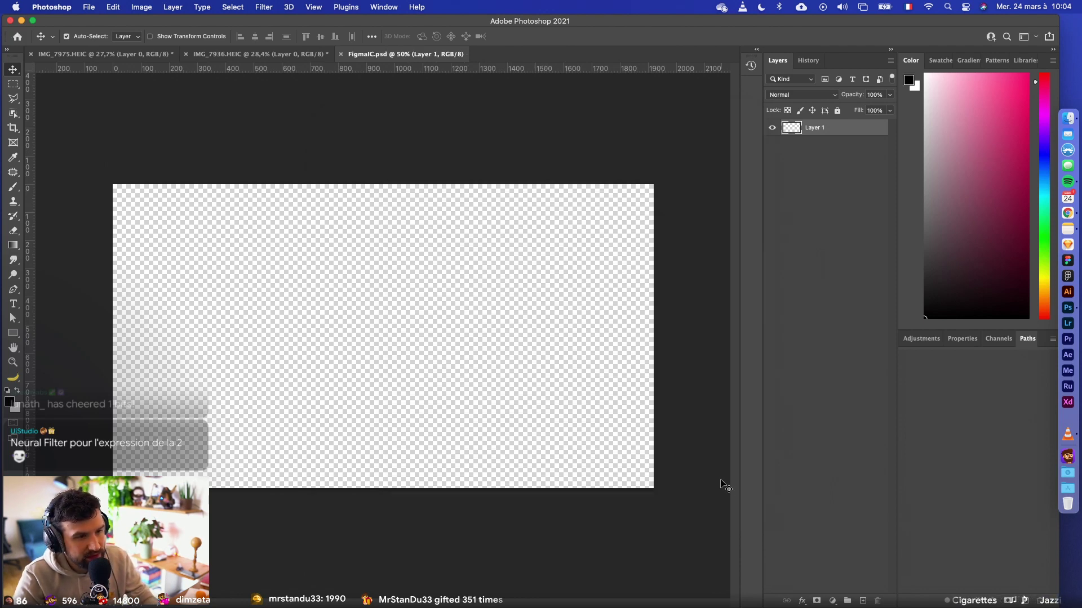
- Try pasting a copy of the entire IMG_7936.HEIC photo into FigmaIC.psd for transforming, and remove the pasted content
left_click(285, 55)
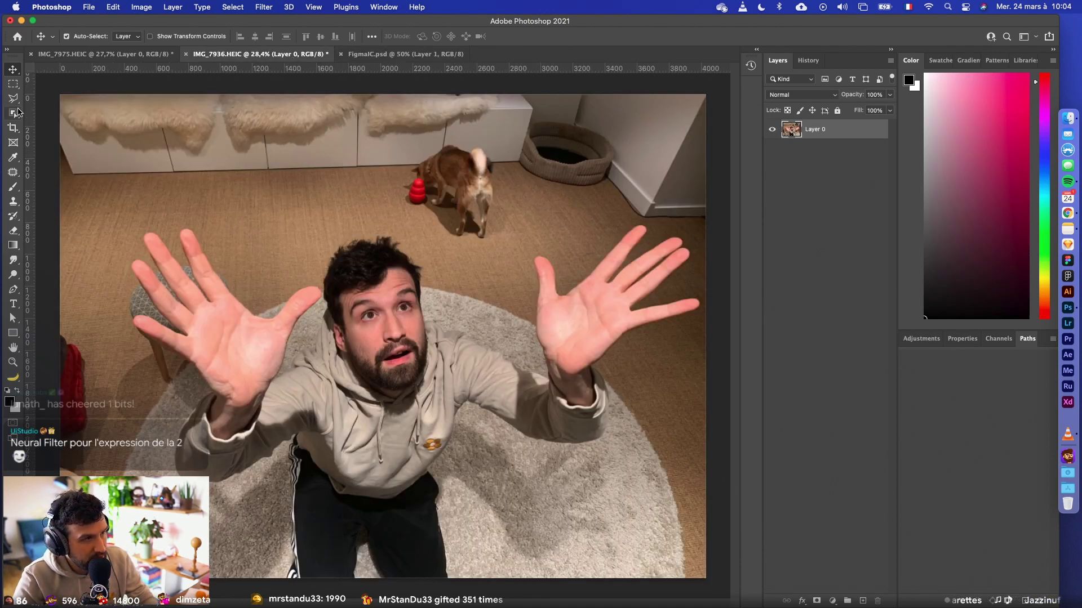
key("super+a")
key("super+c")
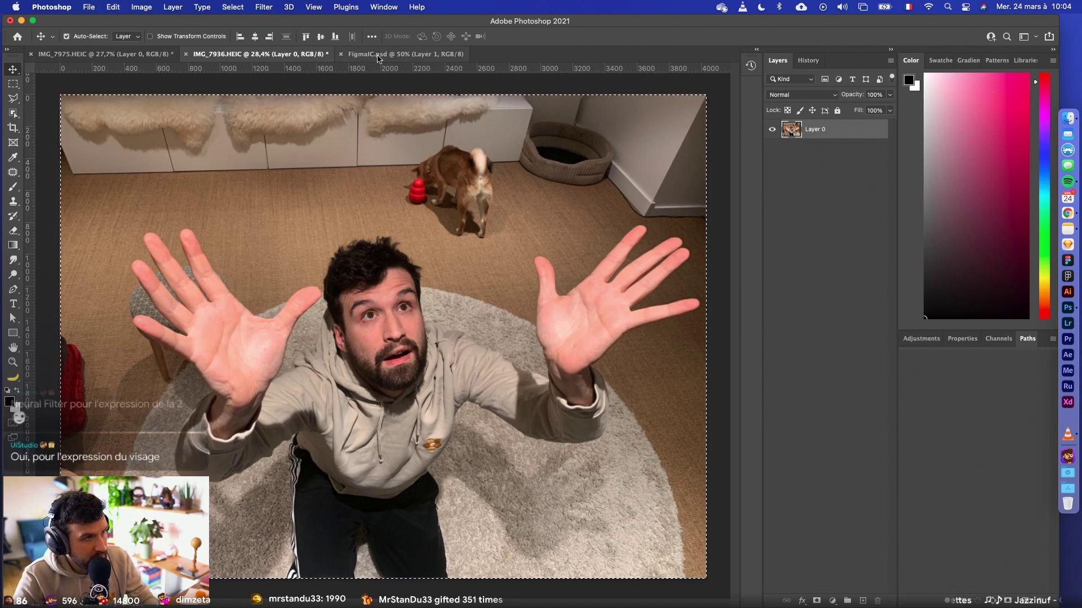
left_click(379, 54)
key("super+v")
key("super+t")
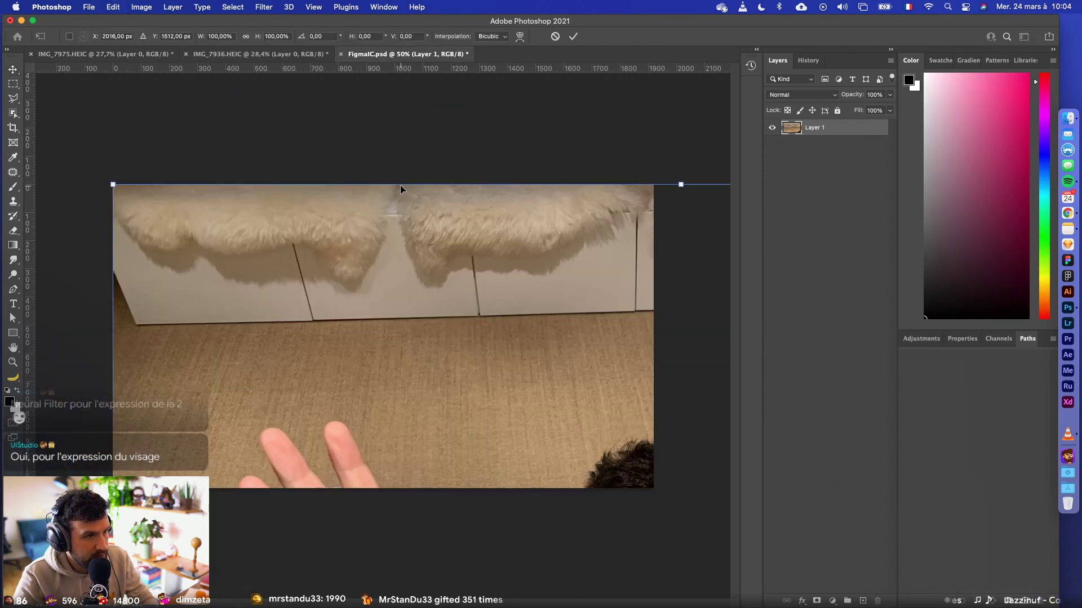
key("Return")
key("super+x")
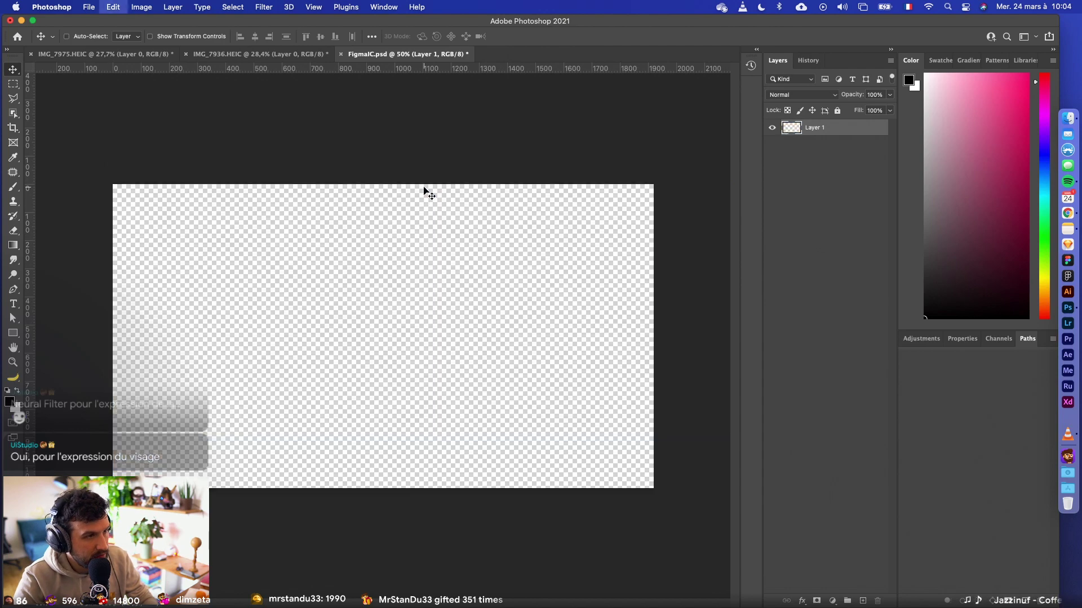
- Clear the full-canvas selection in IMG_7936.HEIC and select the man on Layer 0 with the Object Selection tool in Rectangle mode
left_click(267, 54)
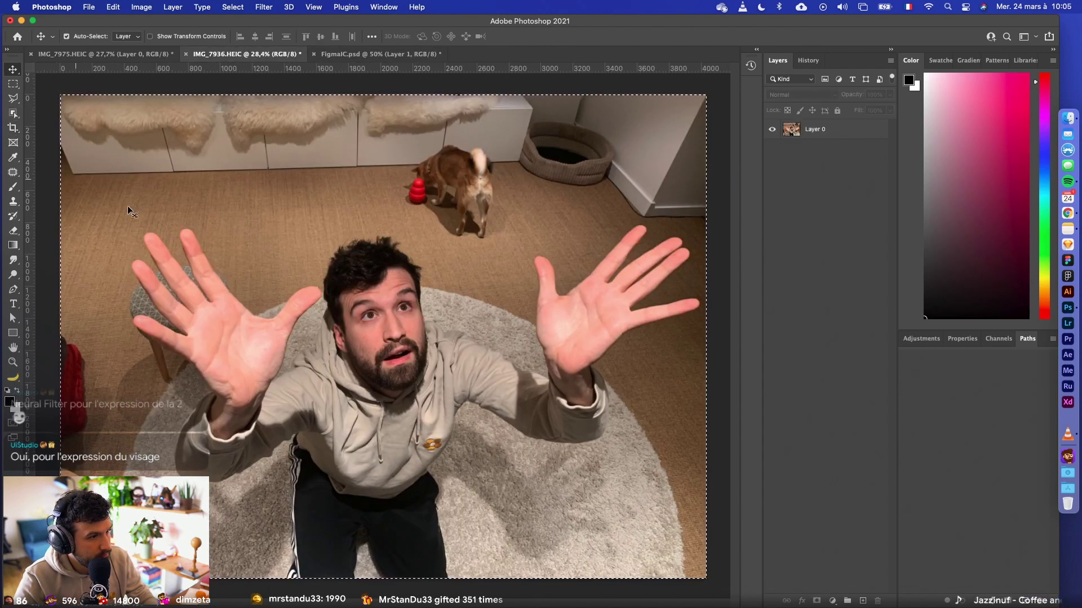
left_click(11, 83)
key("super+d")
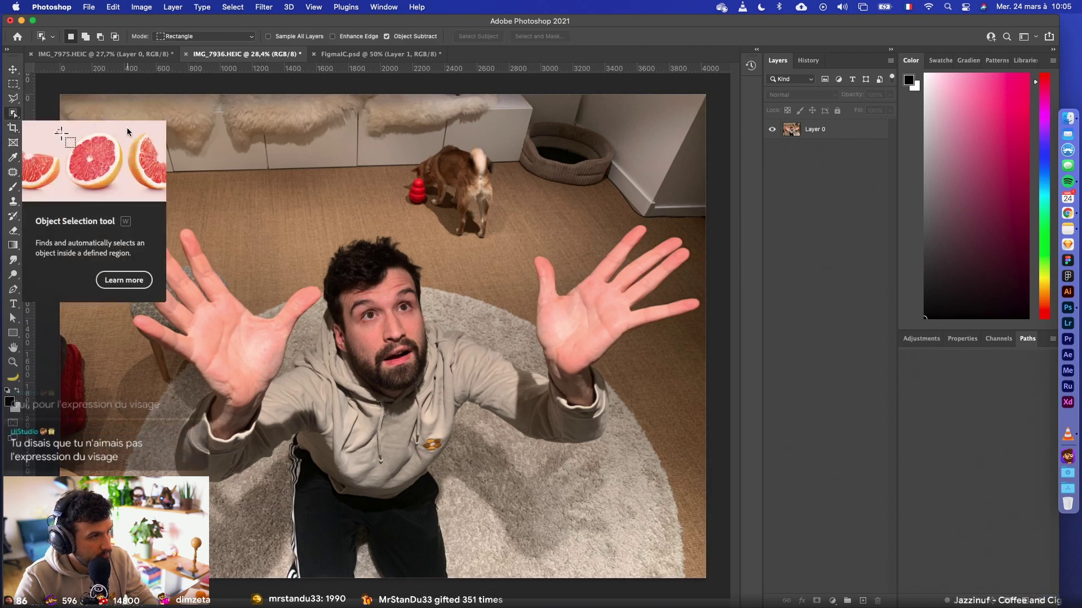
left_click(14, 114)
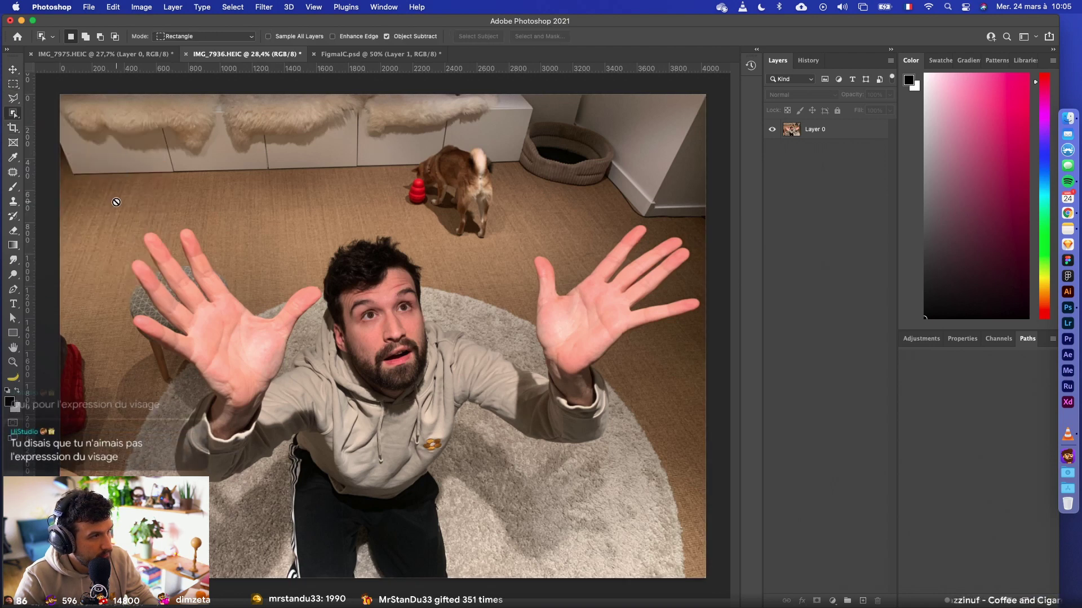
left_click(811, 129)
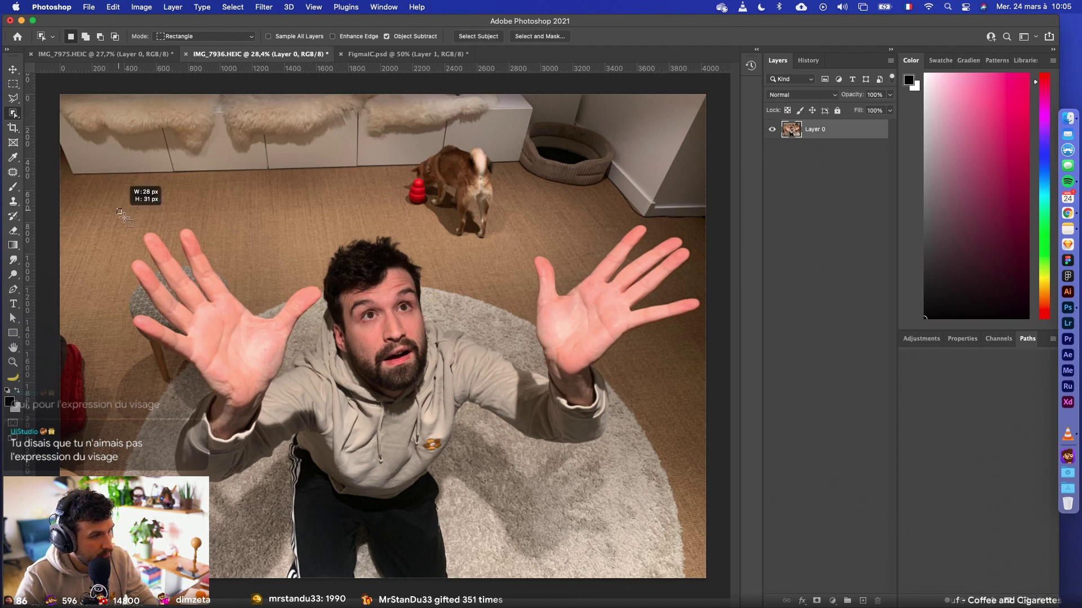
left_click_drag(116, 209, 707, 580)
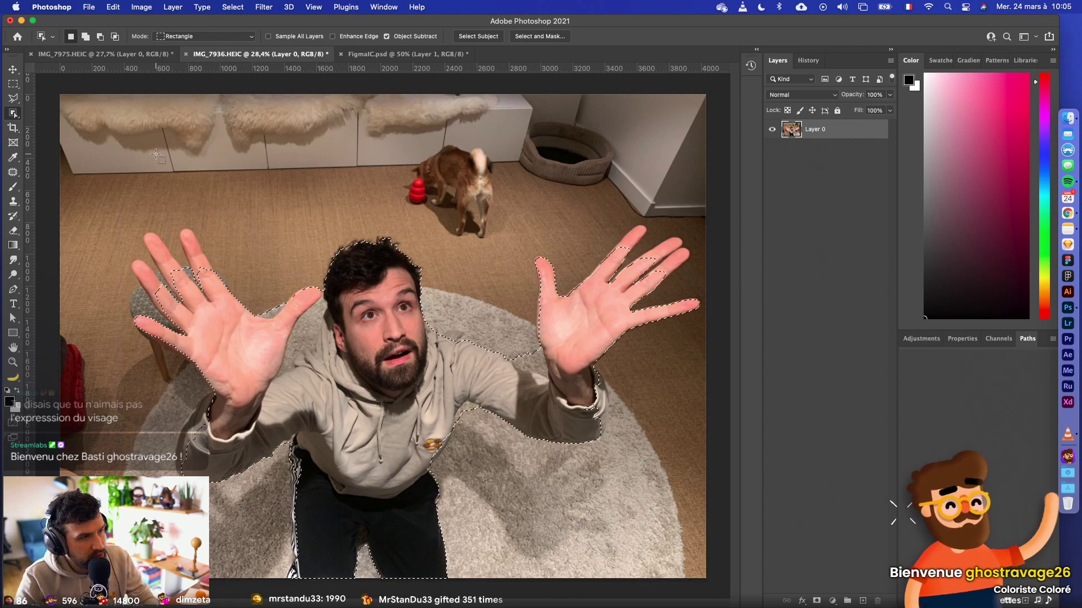
- Refine the Object Selection around the fingers of the raised hand in front of the stool, adding their missing parts
scroll(147, 260, "up", 1)
scroll(147, 259, "up", 3)
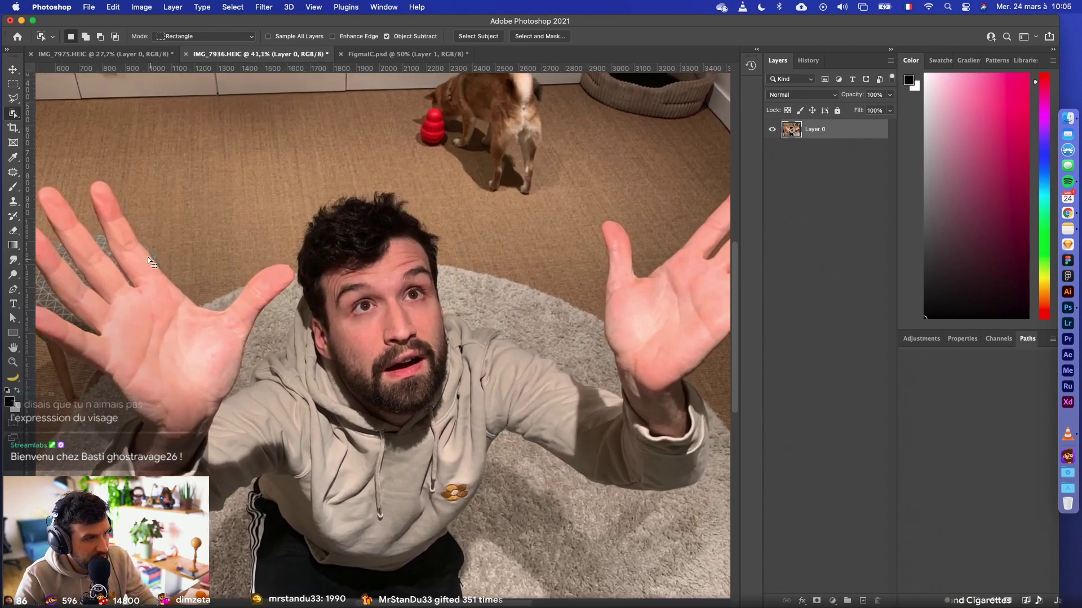
scroll(148, 260, "left", 8)
left_click_drag(309, 163, 483, 309)
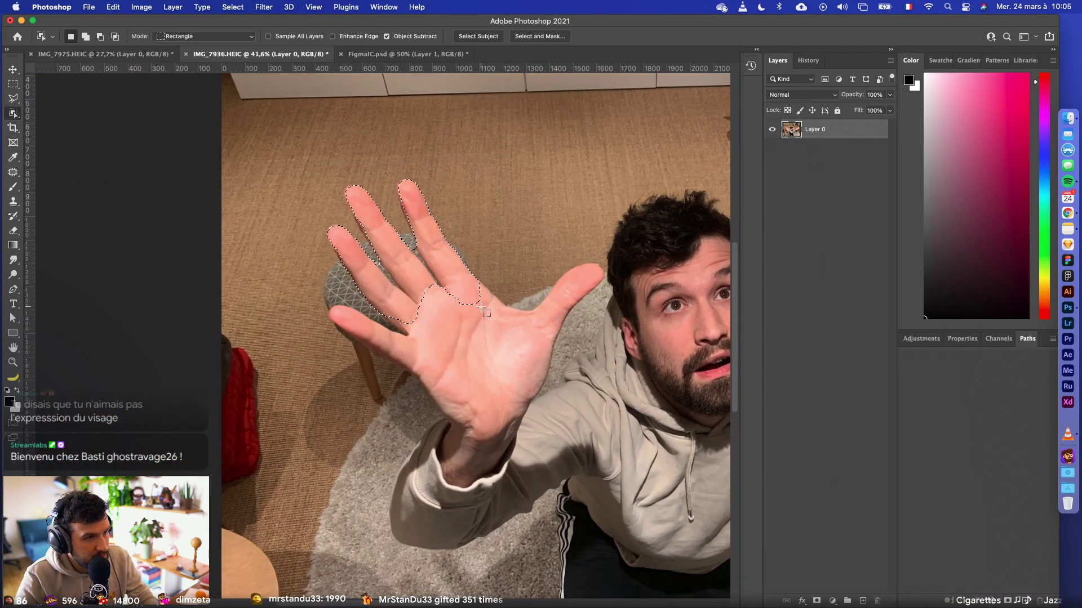
left_click_drag(297, 154, 481, 364)
- Add the missing edge of the hoodie sleeve below that same raised hand to the man's selection
scroll(469, 347, "right", 3)
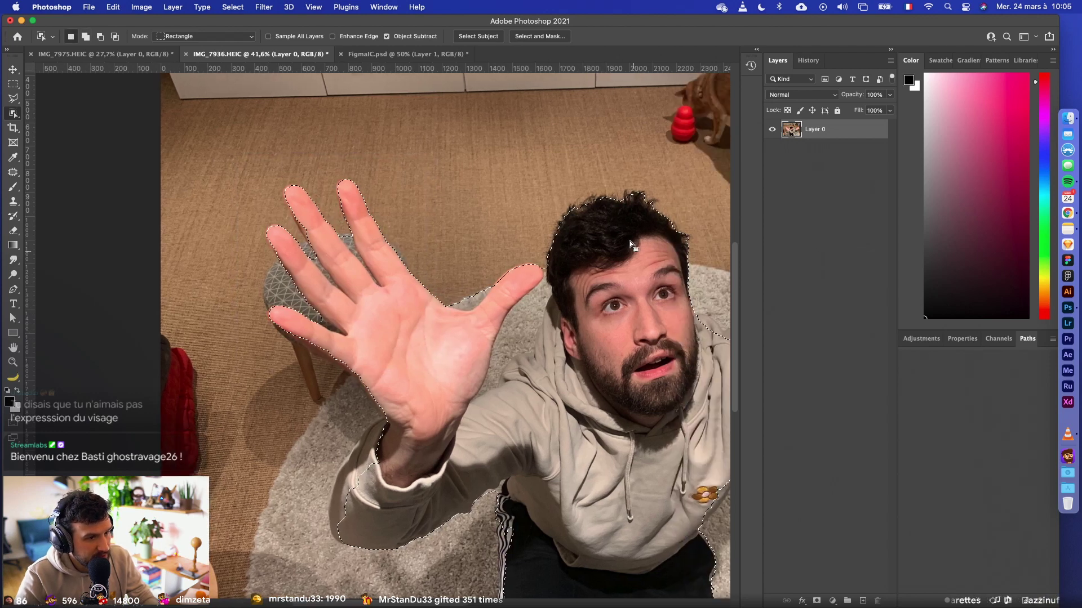
scroll(478, 316, "right", 5)
scroll(478, 316, "down", 2)
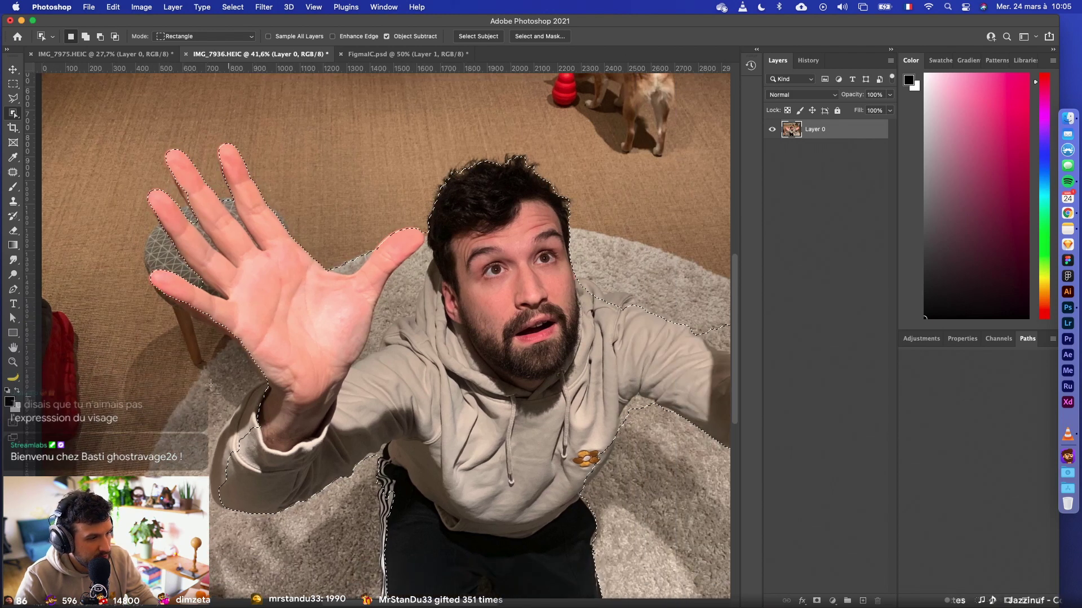
left_click_drag(212, 387, 329, 504)
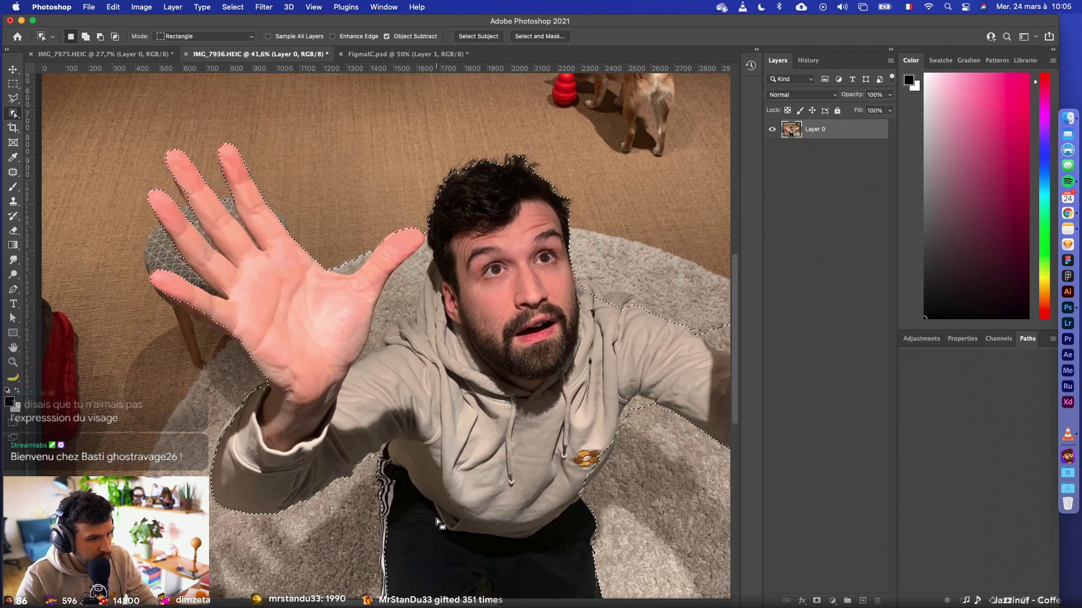
- Add the missing shadowed forearm and sleeve cuff of the other raised arm to the man's Object Selection
scroll(436, 518, "right", 8)
left_click_drag(390, 401, 420, 471)
left_click_drag(484, 442, 439, 396)
scroll(439, 395, "right", 5)
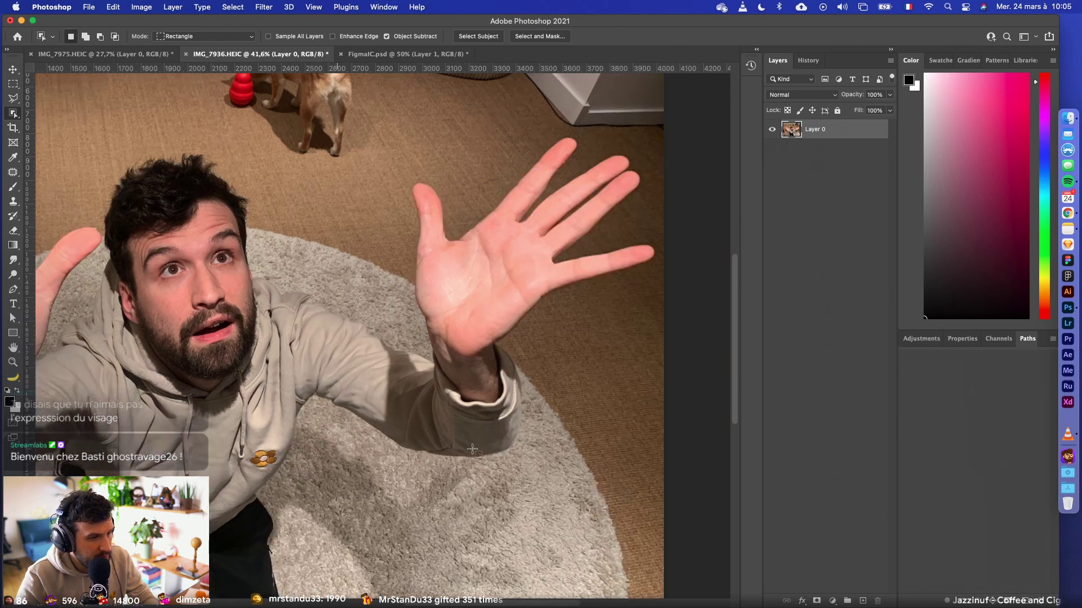
left_click_drag(318, 308, 372, 359)
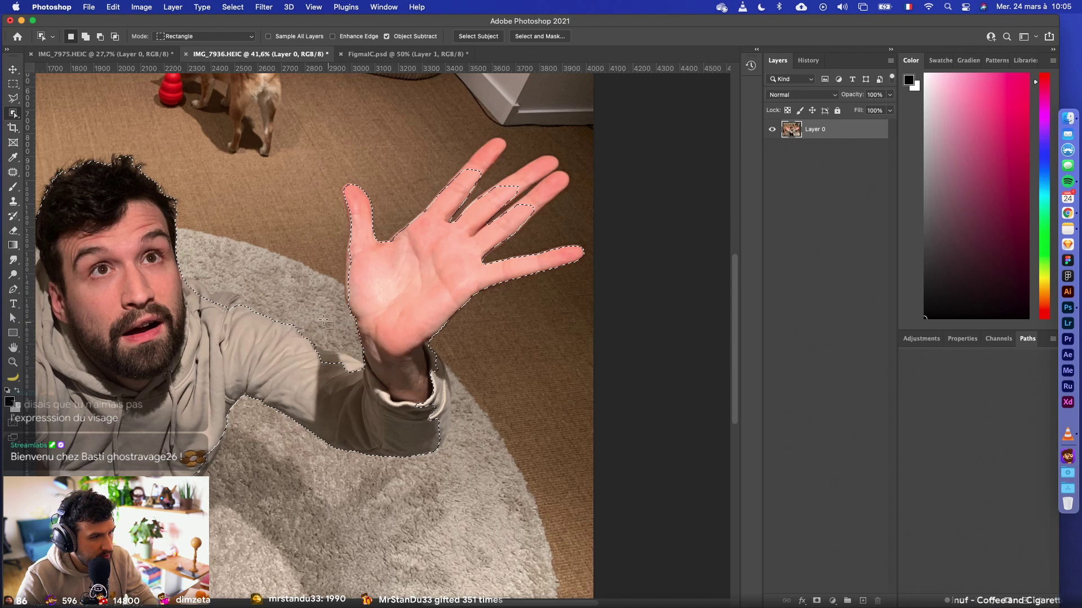
left_click_drag(417, 364, 372, 389)
left_click_drag(469, 486, 428, 311)
left_click_drag(473, 492, 428, 327)
mouse_move(476, 448)
left_mouse_down()
mouse_move(427, 383)
mouse_move(468, 422)
mouse_move(474, 455)
left_mouse_up()
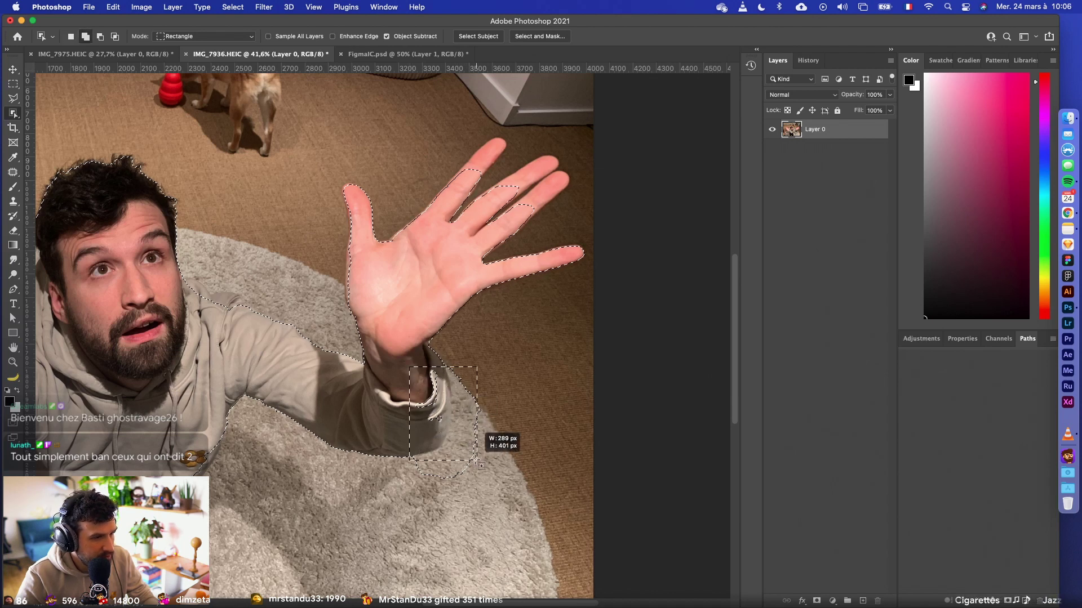
left_click_drag(486, 500, 396, 437)
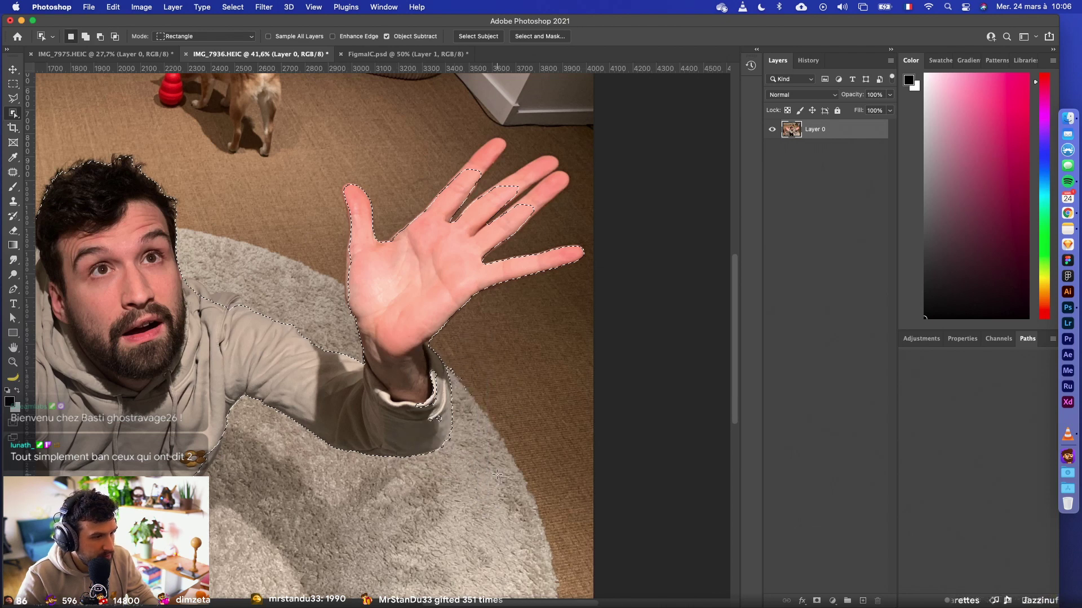
- Add the missing fingers of that same raised hand to the man's selection and refine the edge at the hoodie's shoulder
scroll(396, 436, "up", 2)
left_click_drag(467, 178, 530, 225)
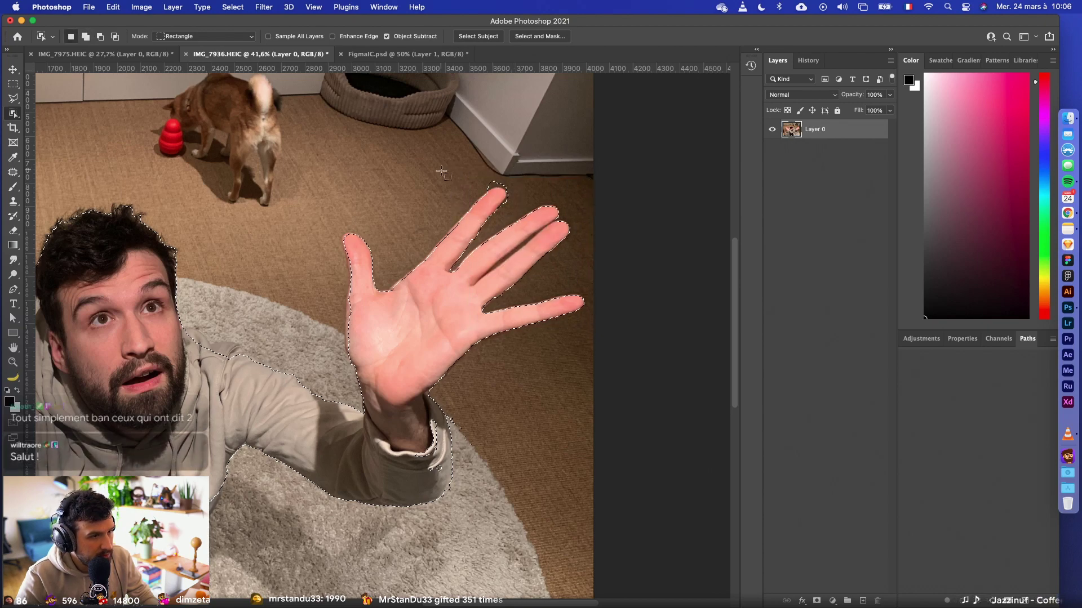
scroll(496, 243, "down", 5)
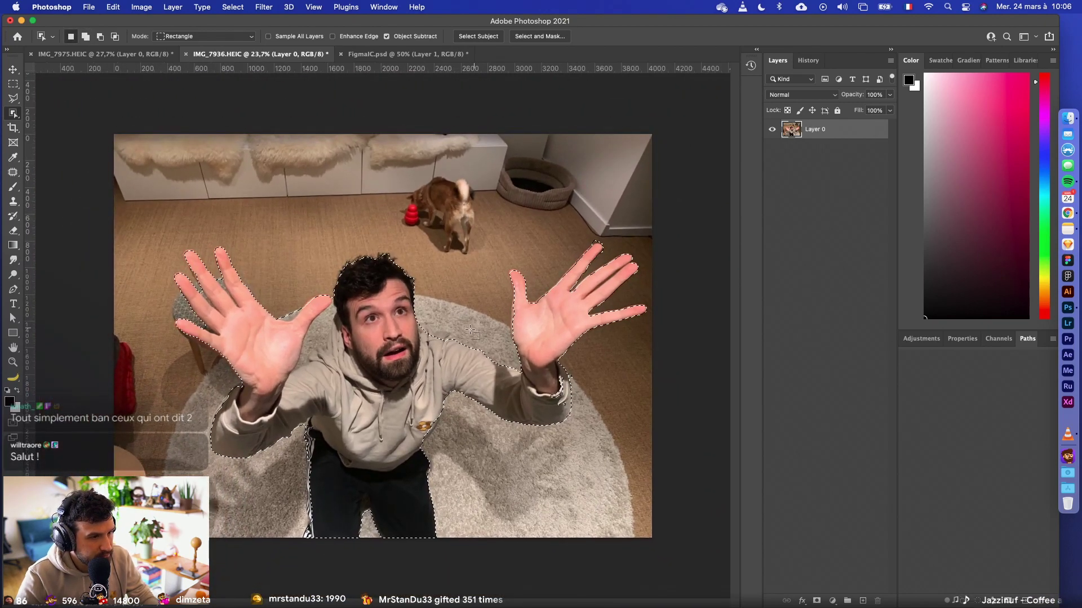
key("shift")
left_click_drag(473, 344, 433, 311)
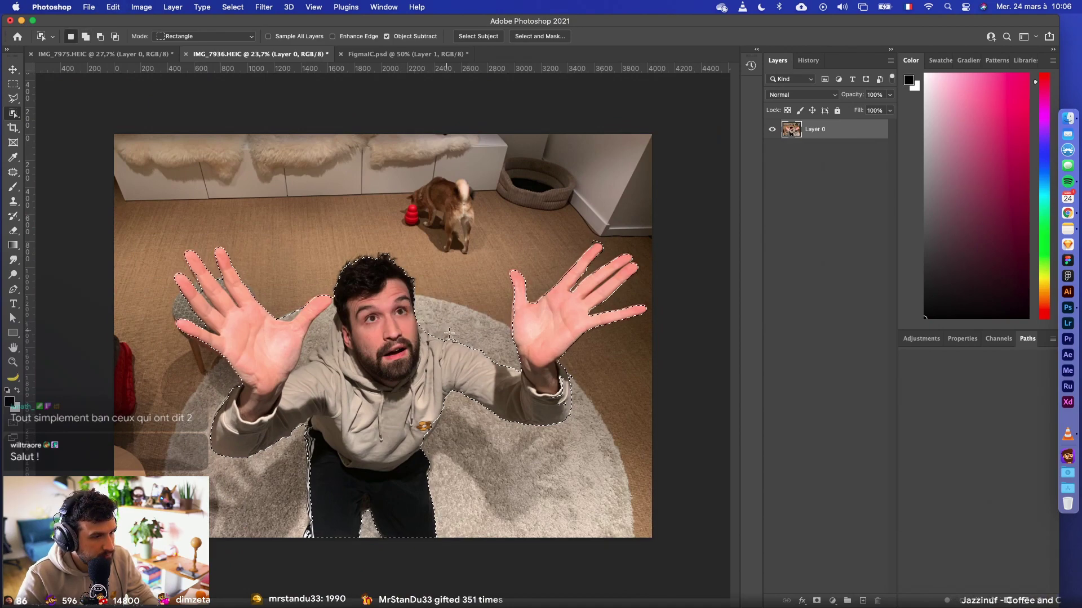
- Mask Layer 0 of IMG_7936.HEIC with the man's selection to hide the room around him
scroll(439, 330, "up", 5)
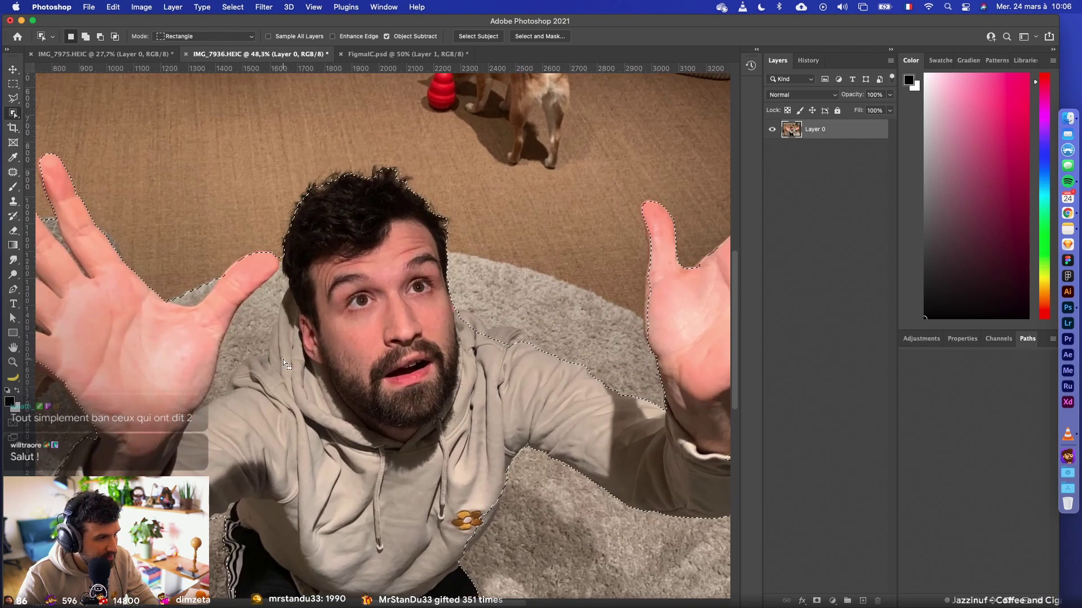
scroll(381, 341, "down", 3)
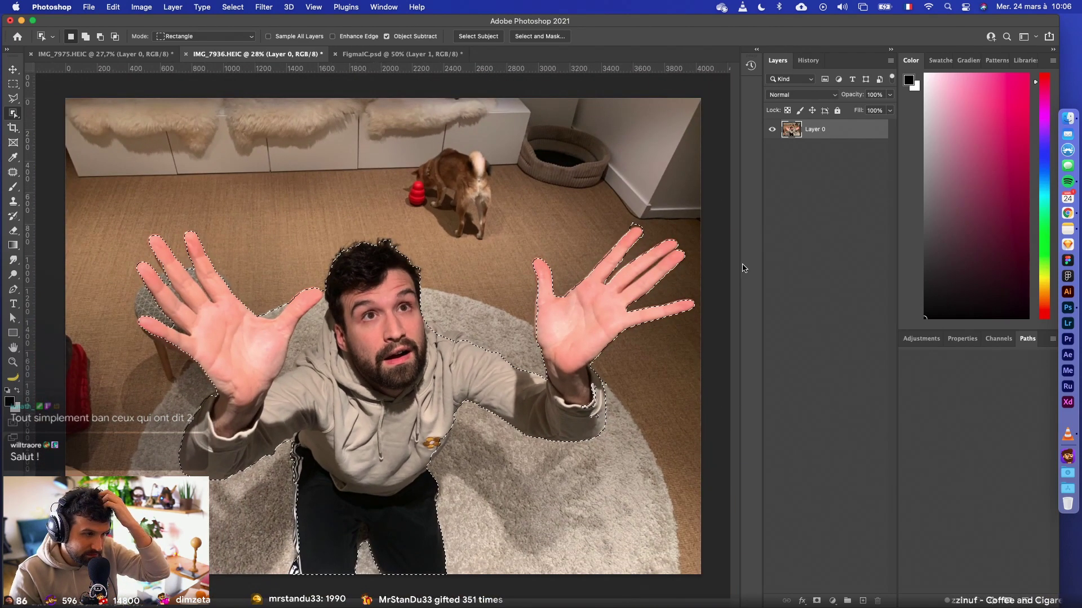
key("super+shift+m")
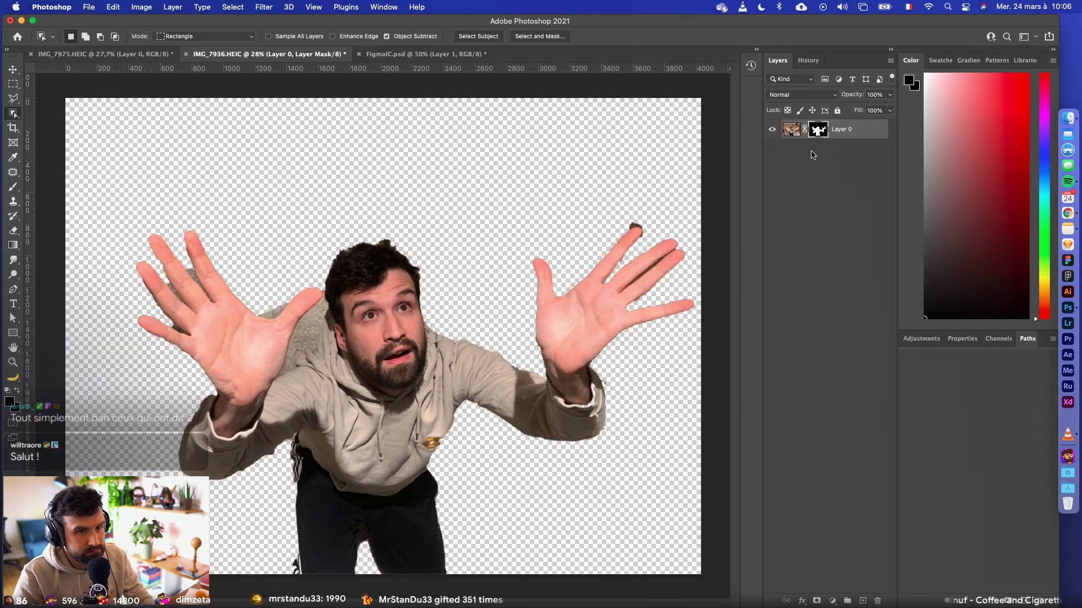
- Duplicate the masked Layer 0 into FigmaIC.psd with the name Basti 2 and open that document
right_click(867, 136)
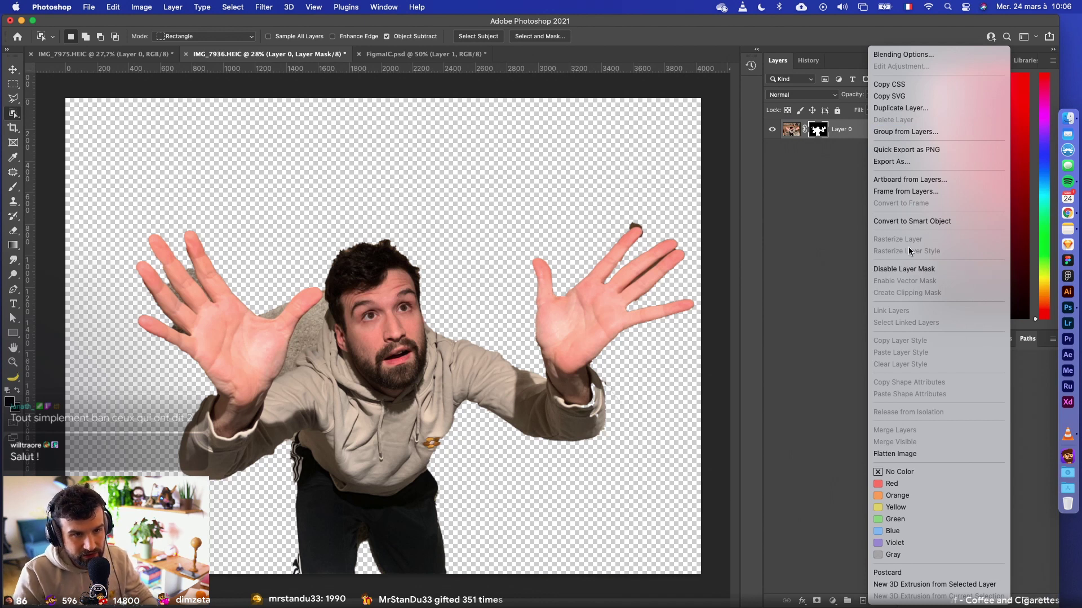
left_click(900, 109)
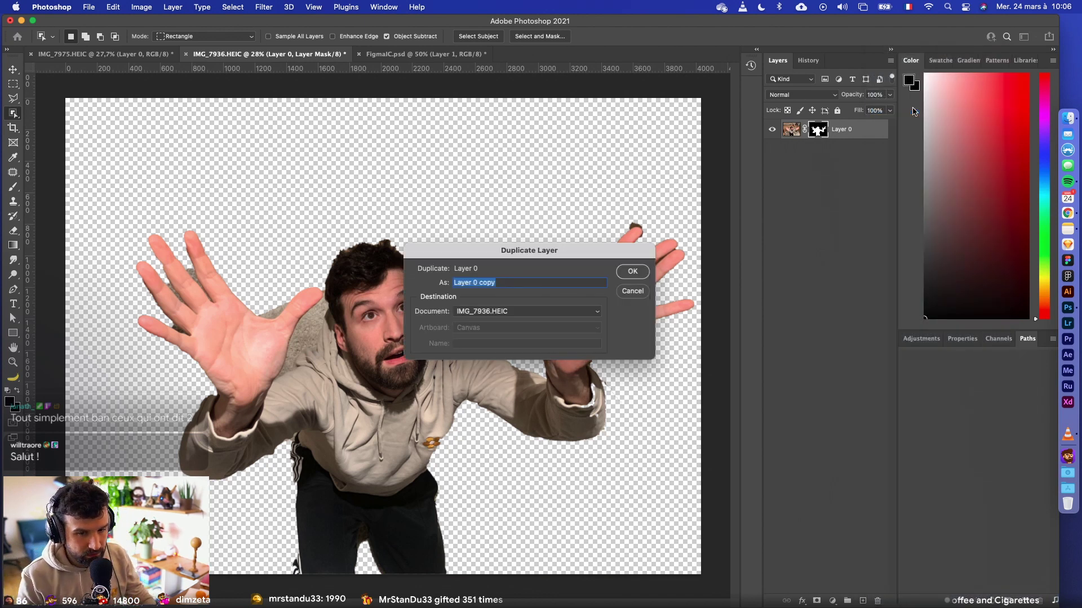
left_click(525, 311)
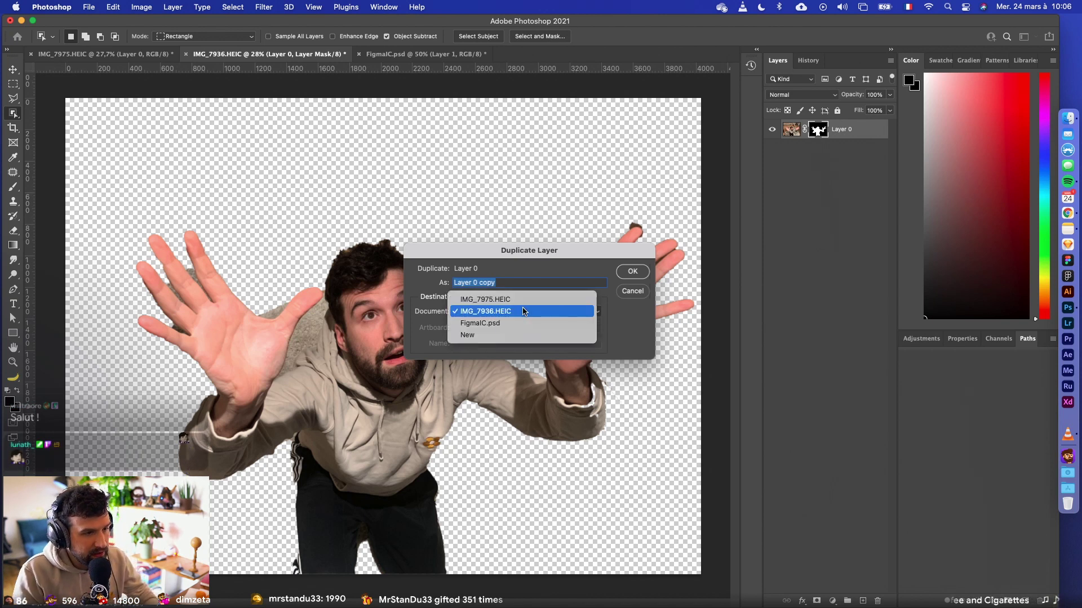
left_click(526, 322)
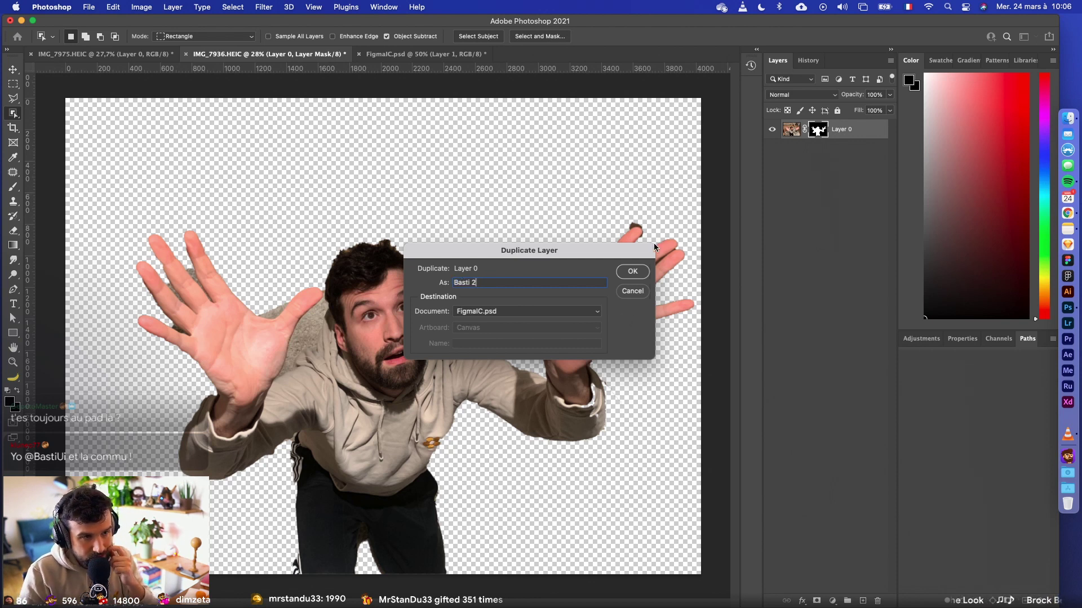
left_click(641, 272)
key("ctrl+Tab")
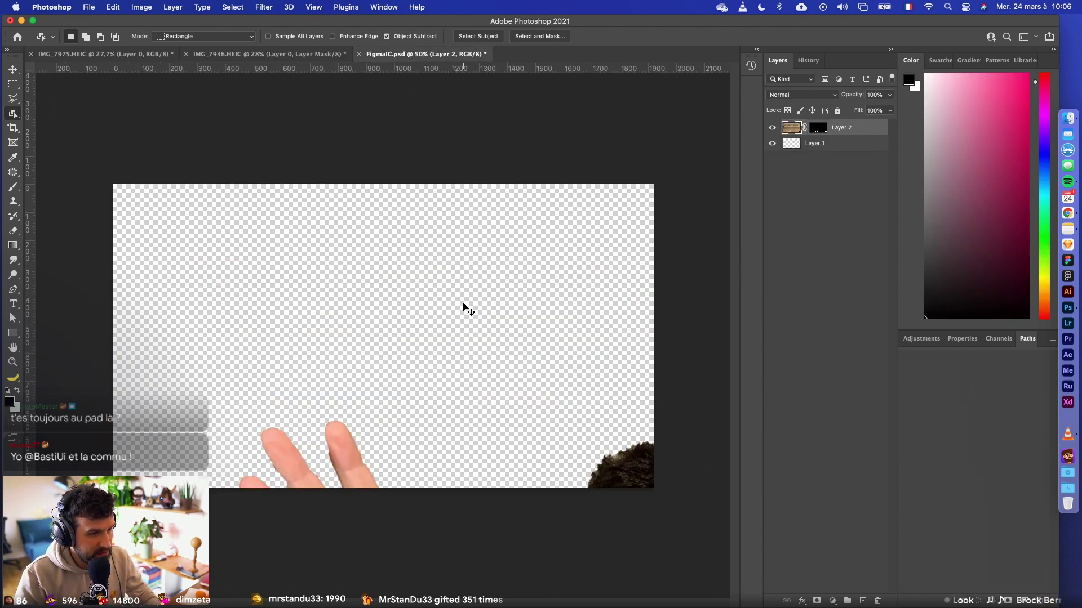
- Scale the cut-out man down proportionally with Free Transform and place him centrally so both raised hands reach the canvas edges
scroll(521, 326, "down", 5)
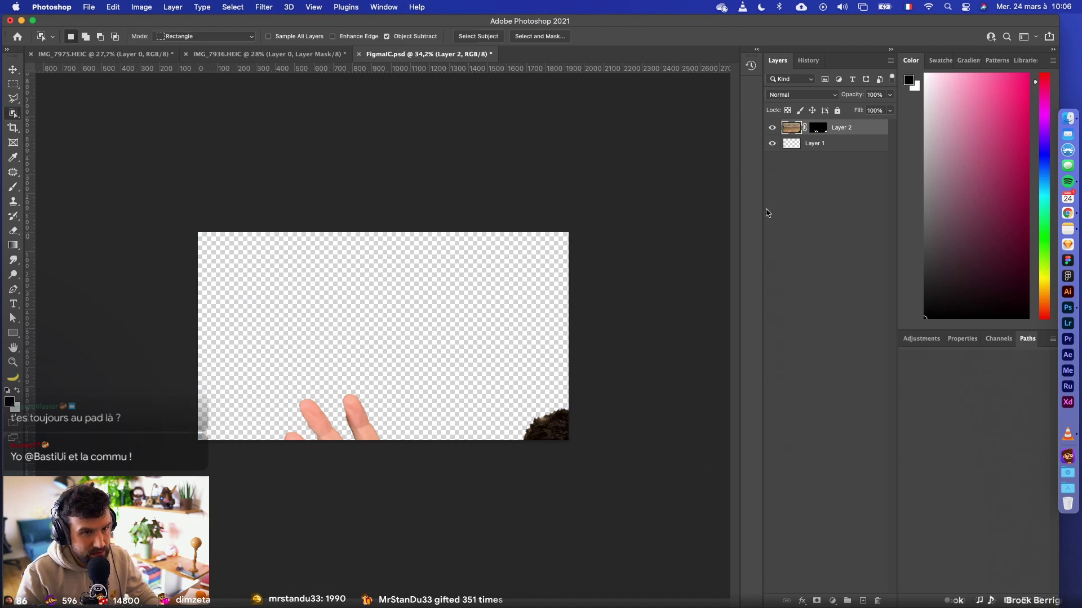
key("ctrl+t")
scroll(628, 504, "down", 5)
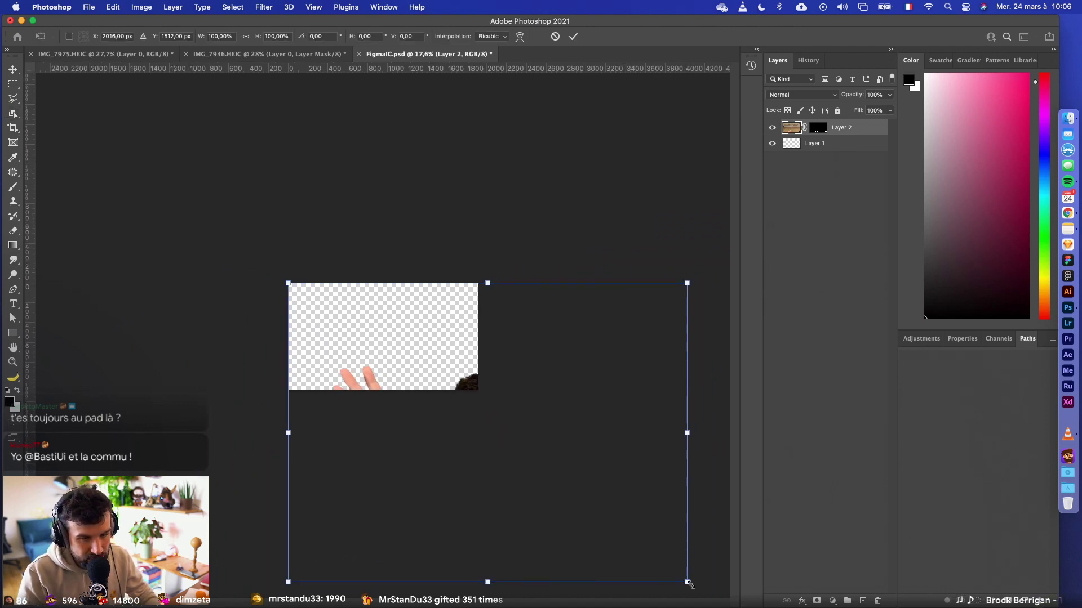
left_click_drag(688, 583, 577, 499)
left_click_drag(449, 364, 380, 328)
left_click_drag(522, 248, 501, 265)
left_click_drag(384, 357, 384, 345)
key("Return")
- Shift the cut-out man slightly lower on the FigmaIC.psd canvas
key("w")
scroll(384, 345, "up", 2)
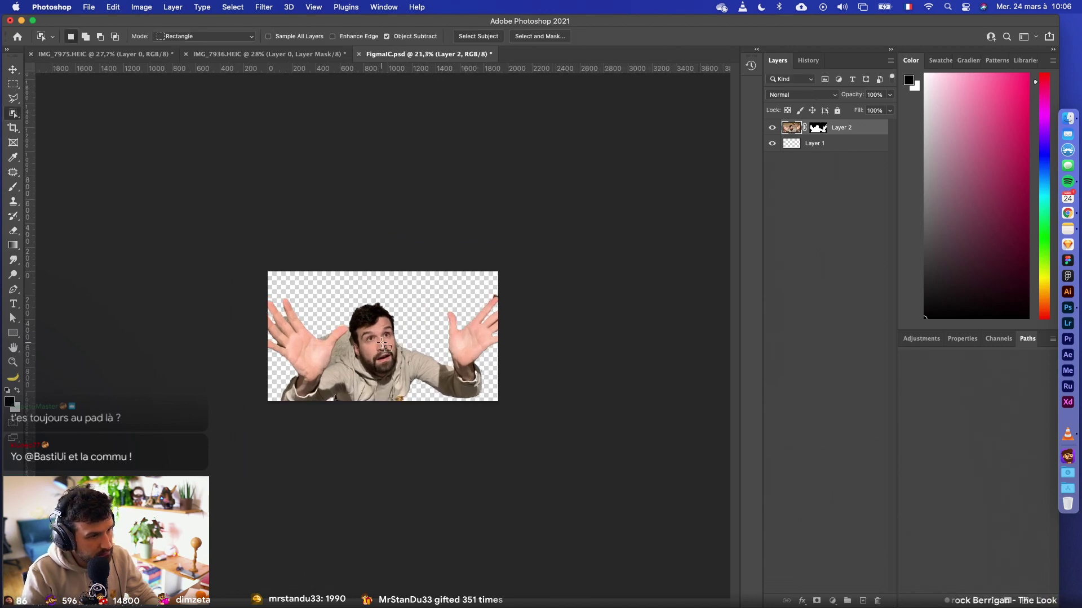
scroll(383, 338, "up", 2)
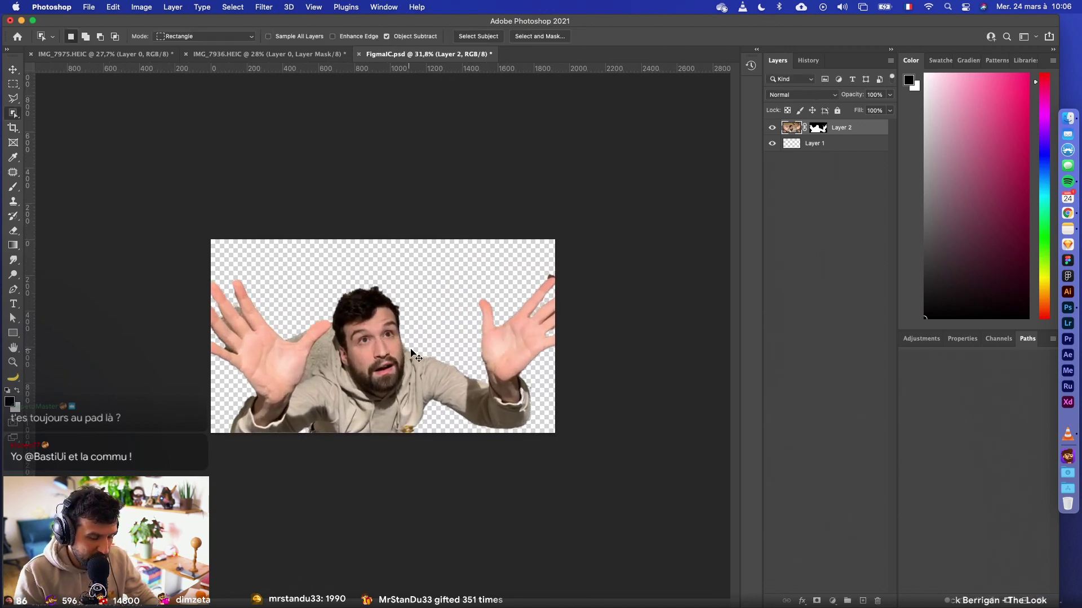
key("ctrl+t")
key("Escape")
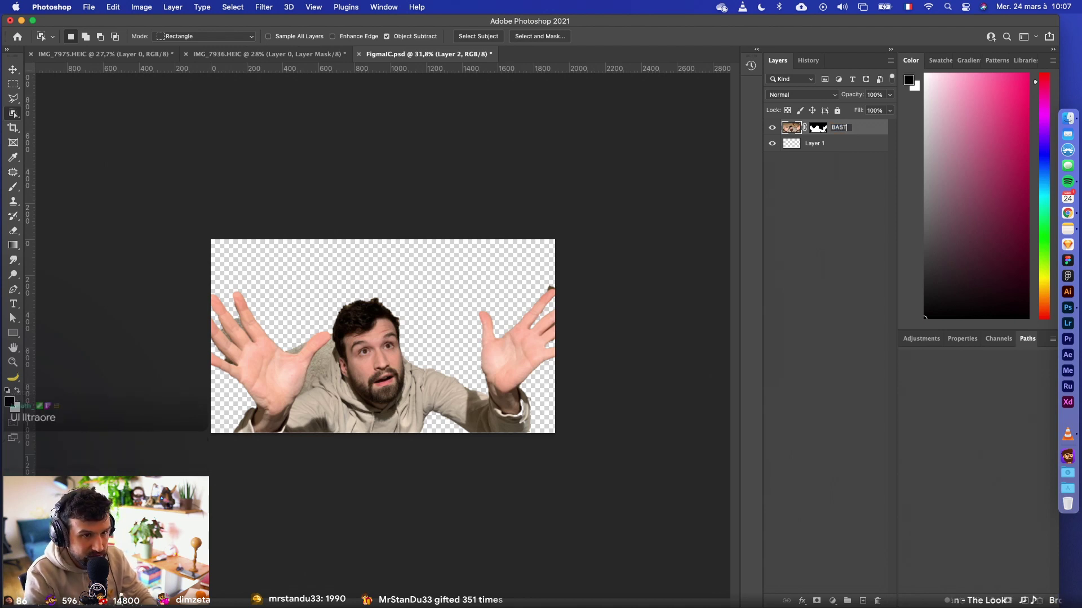
- Rename the cut-out man's layer in FigmaIC.psd as BASTI 1, leaving its layer style settings as they are
type("I 2")
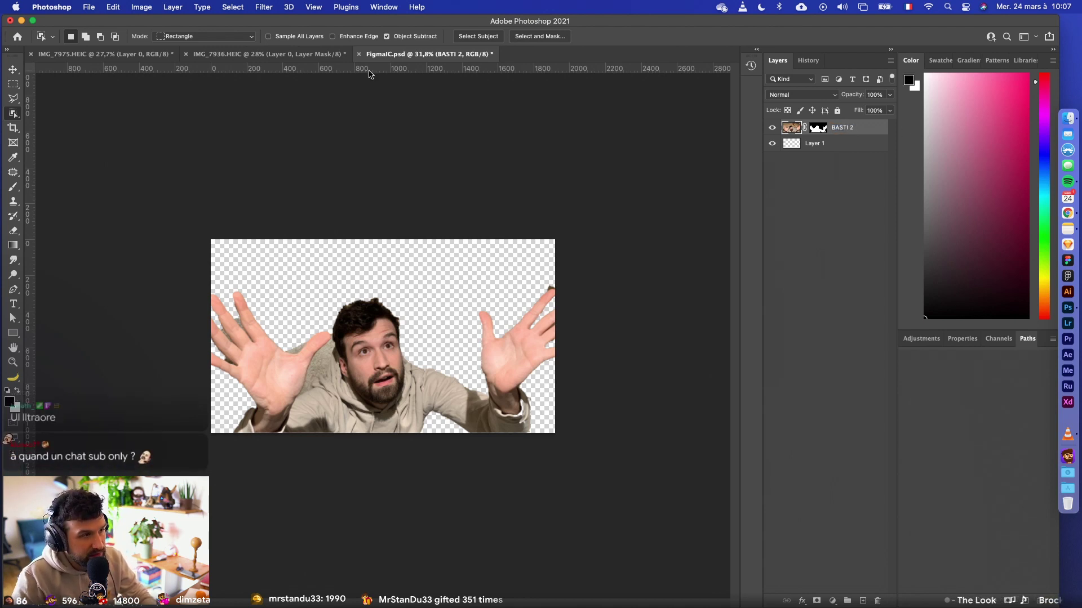
key("ctrl+shift+Tab")
key("ctrl+shift+Tab")
key("ctrl+Tab")
key("ctrl+Tab")
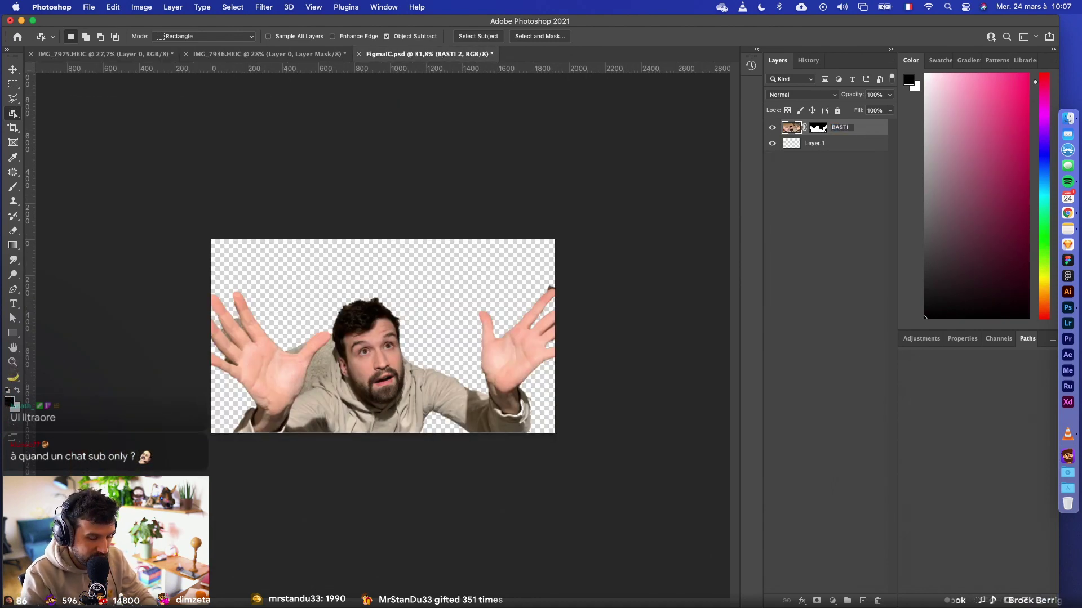
double_click(873, 134)
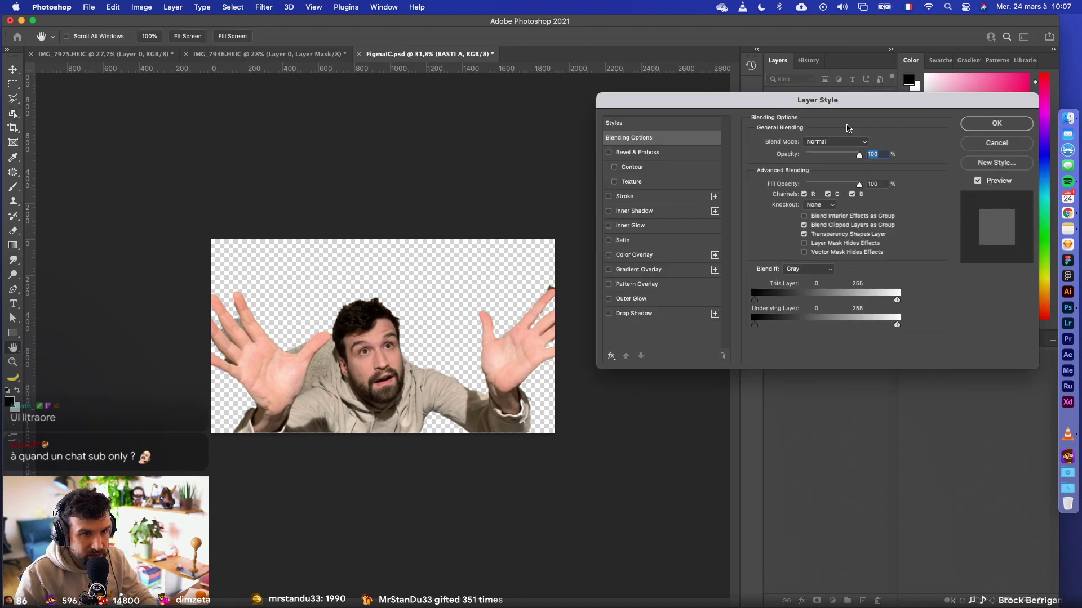
left_click(997, 126)
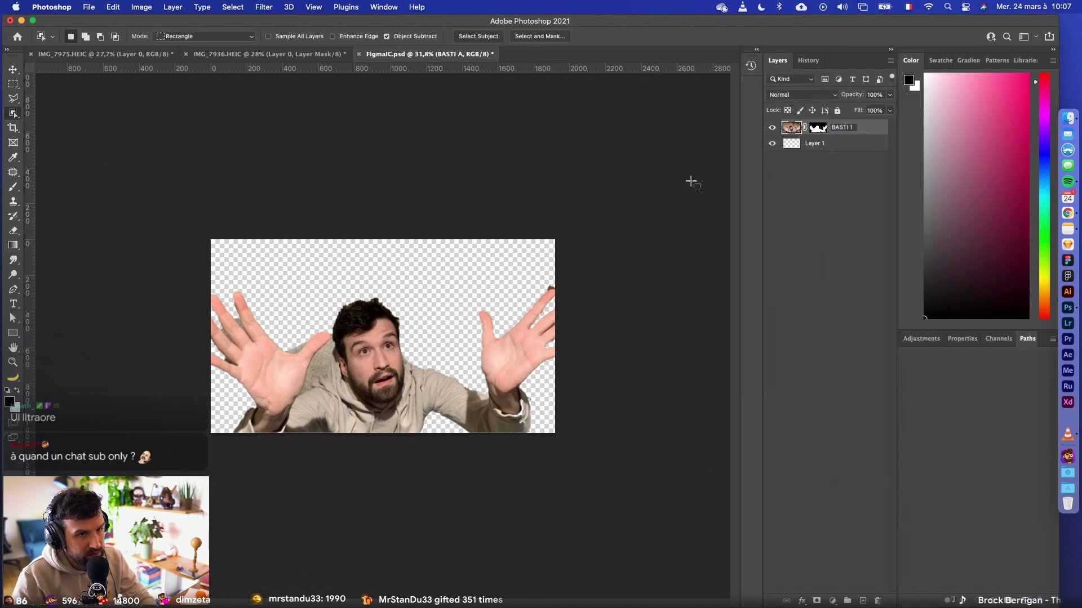
- Select the man and his raised hands in IMG_7975.HEIC with Object Selection and mask Layer 0 with that selection
left_click(233, 57)
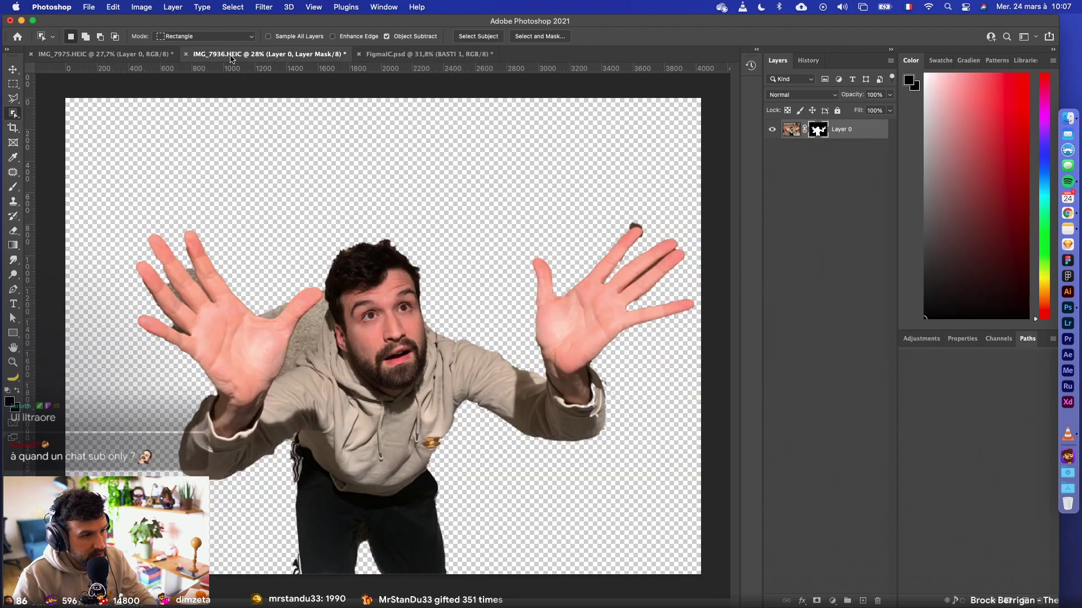
left_click(90, 57)
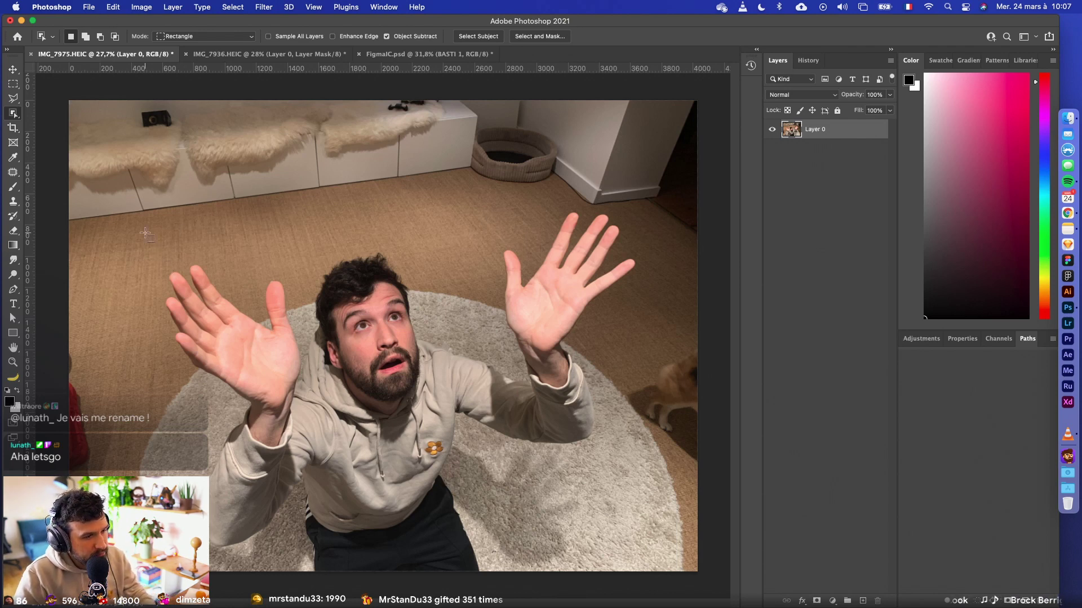
left_click_drag(145, 233, 657, 575)
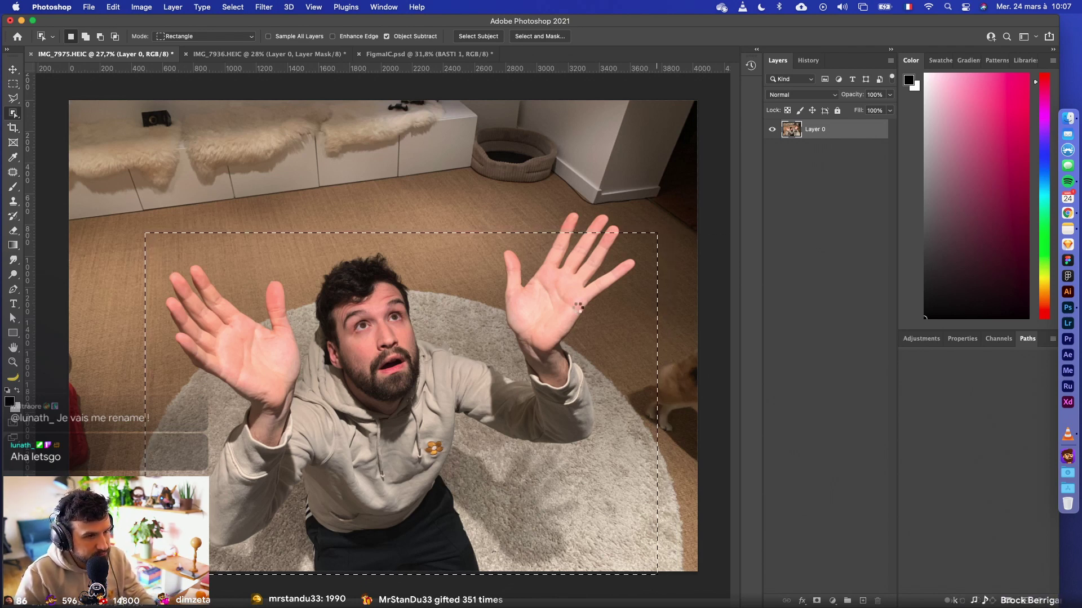
left_click_drag(472, 191, 646, 317)
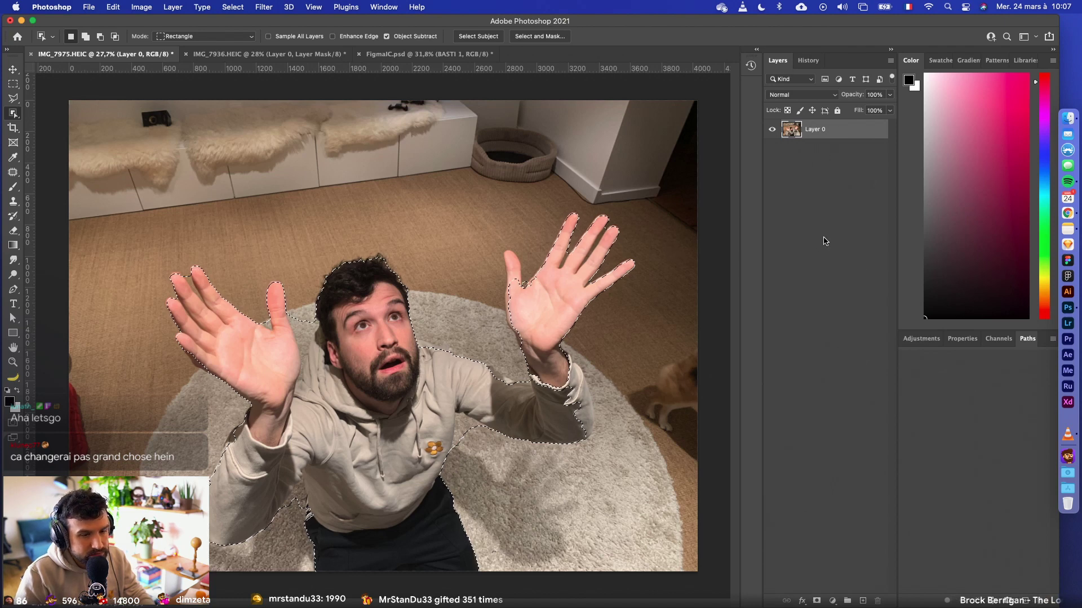
left_click(817, 600)
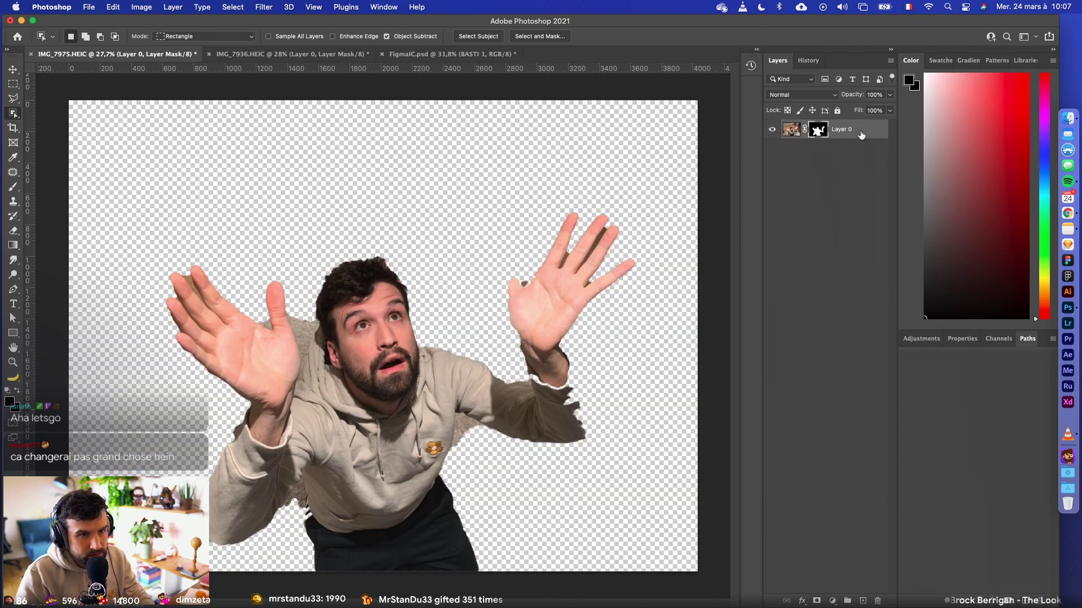
- Duplicate the masked Layer 0 of IMG_7975.HEIC into FigmaIC.psd with the name BASTI 2 and switch to that document
right_click(861, 134)
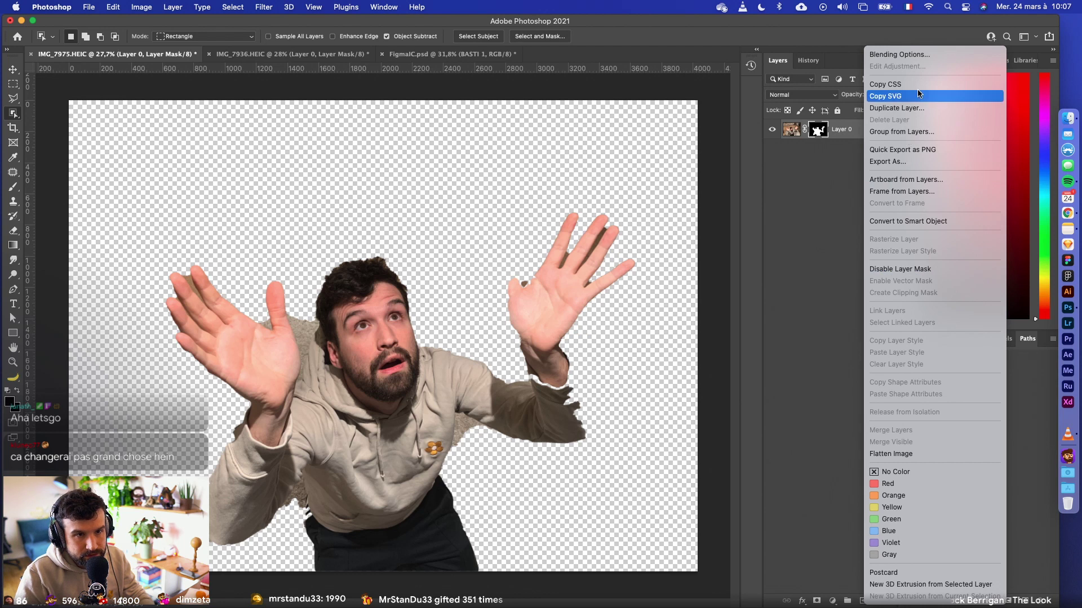
left_click(919, 107)
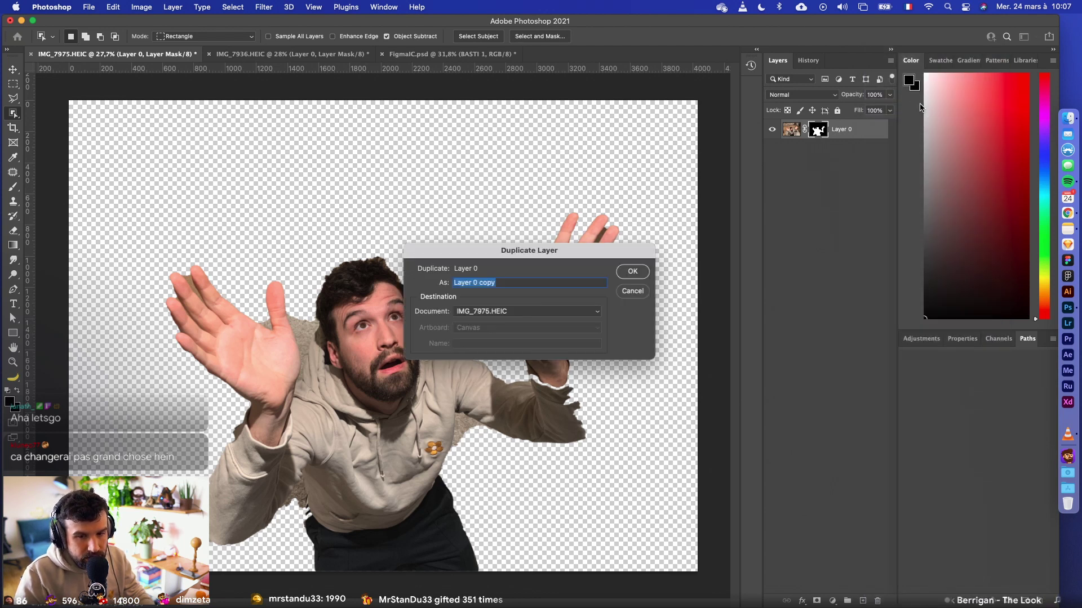
left_click(469, 311)
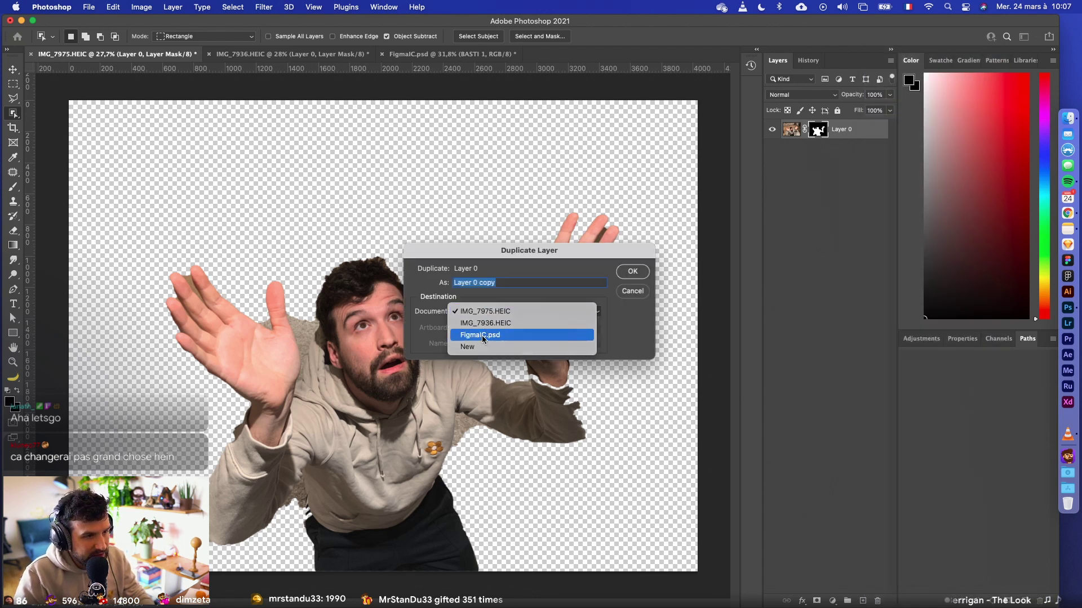
left_click(482, 336)
left_click_drag(480, 283, 433, 273)
type("BA")
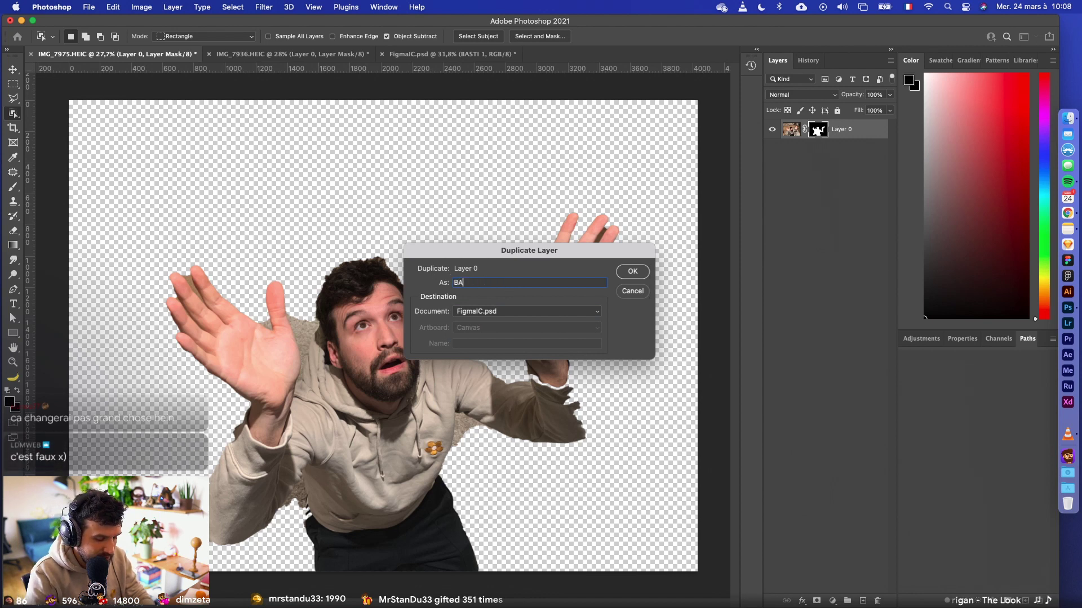
type("STI 2")
key("Return")
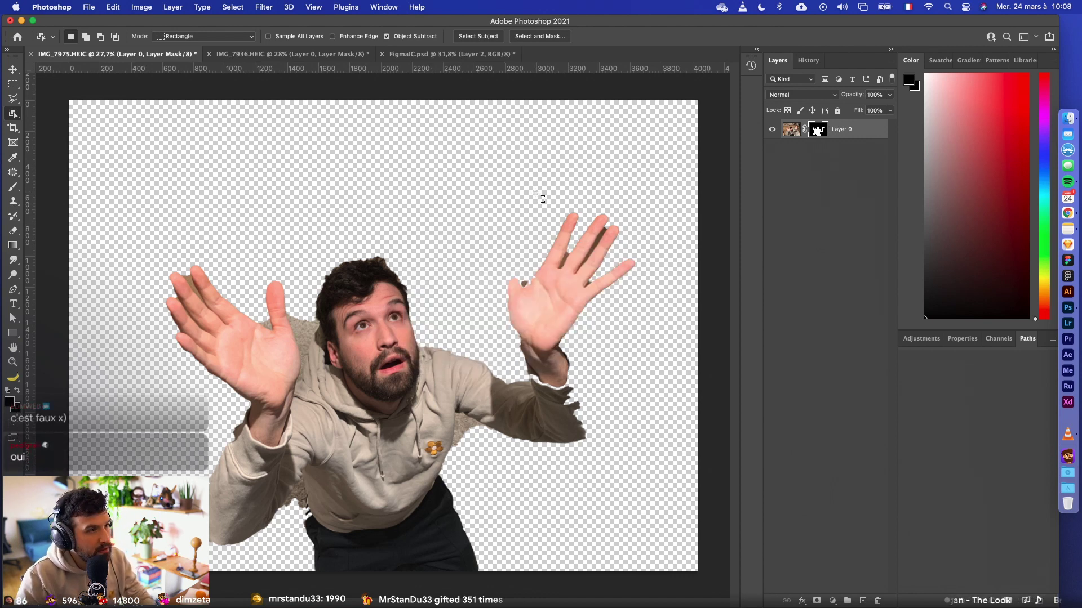
left_click(418, 54)
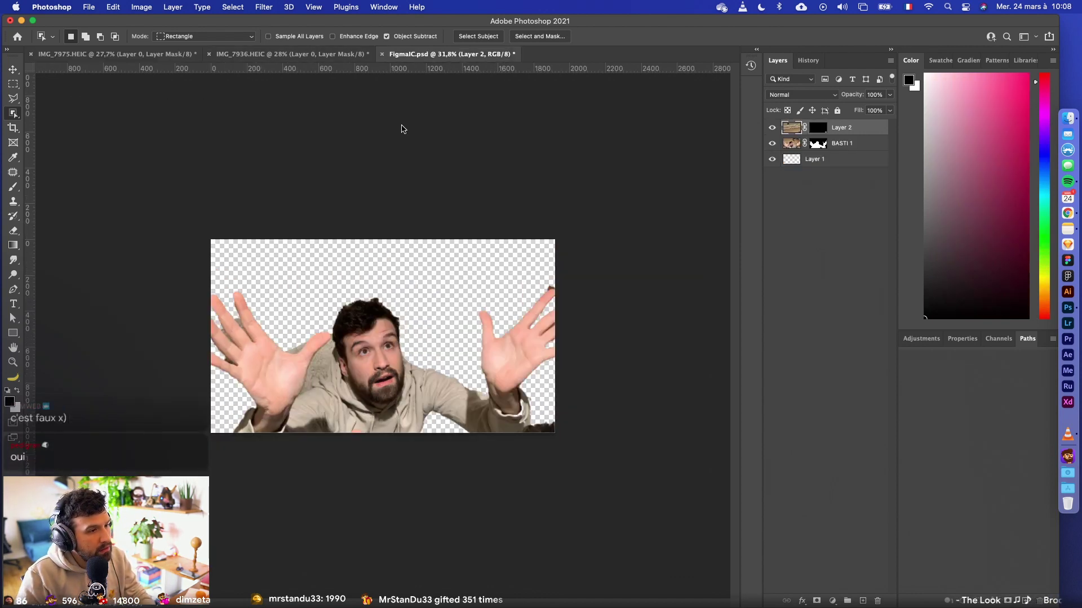
- Hide the BASTI 1 layer in FigmaIC.psd
left_click(773, 144)
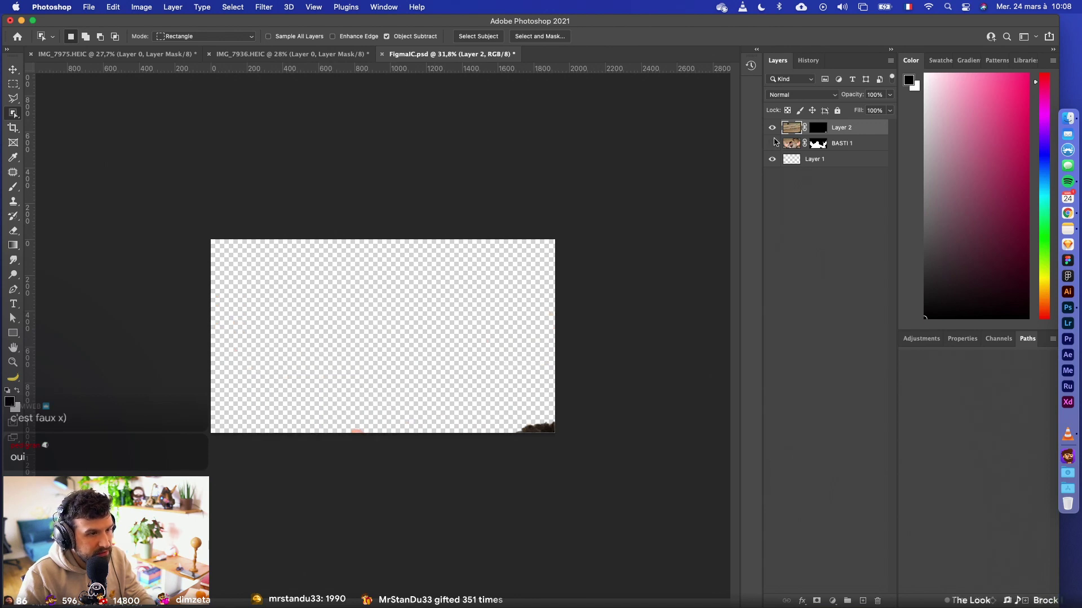
- Try to scale Layer 2 down so the man and both hands fit on the canvas, and undo that transform
key("ctrl+t")
left_click_drag(545, 394, 439, 239)
key("super+minus")
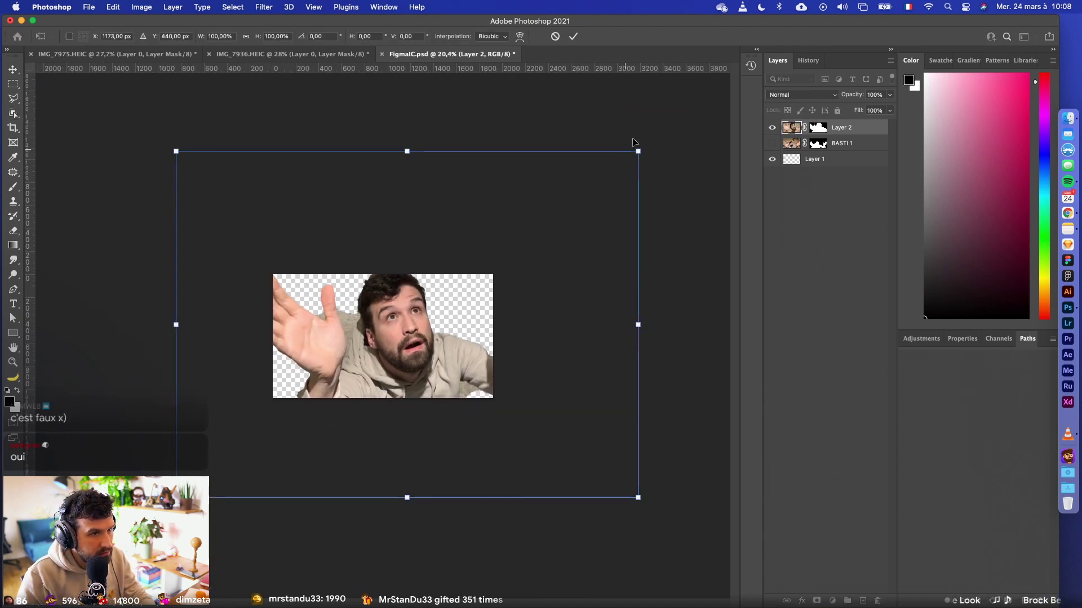
left_click_drag(638, 149, 563, 205)
left_click_drag(420, 313, 402, 347)
left_click_drag(534, 222, 512, 239)
left_click_drag(437, 337, 428, 330)
key("Return")
key("w")
scroll(457, 321, "up", 5)
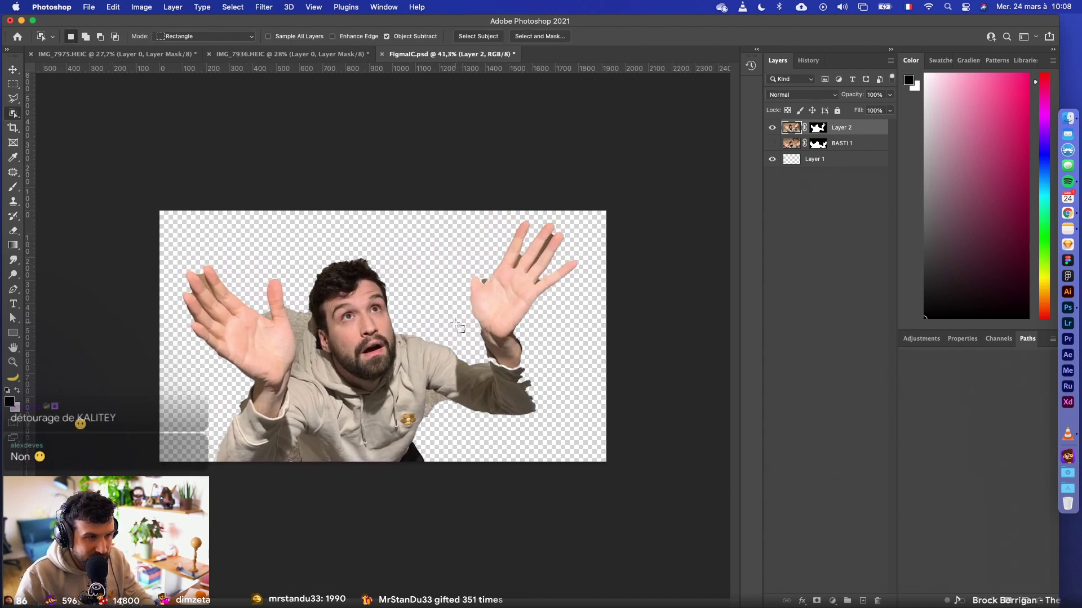
key("super+z")
- Convert Layer 2 to a smart object and move the hidden BASTI 1 layer below Layer 1
scroll(727, 155, "down", 1)
right_click(860, 132)
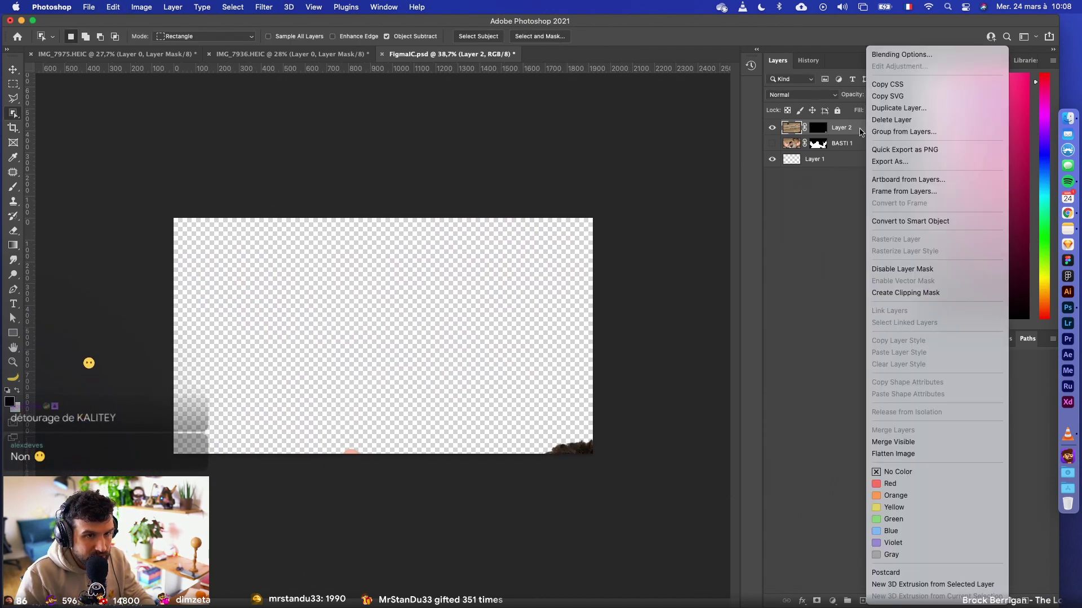
left_click(910, 221)
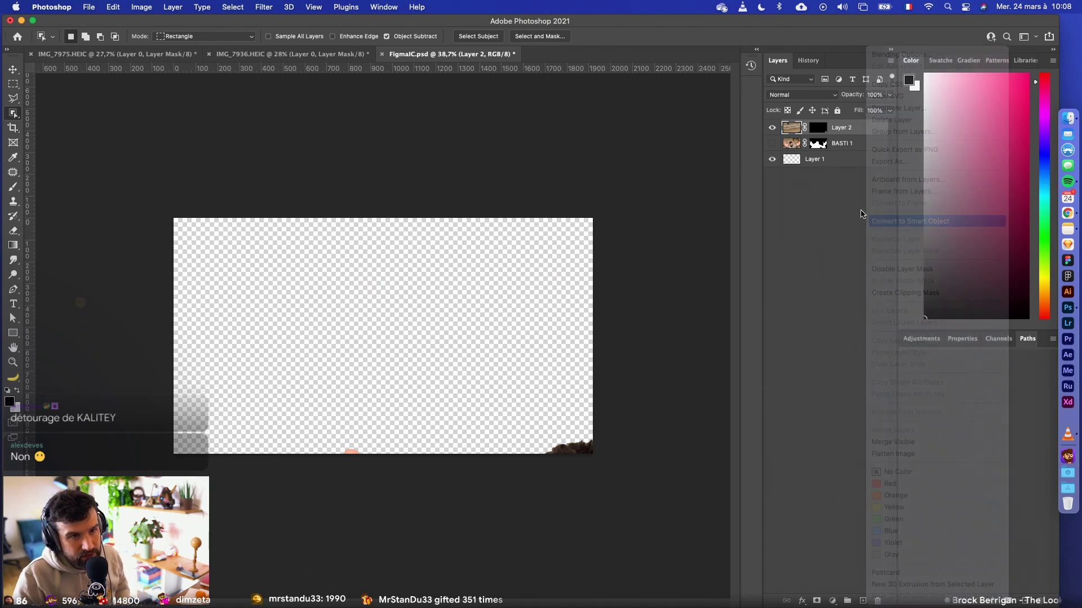
left_click_drag(837, 144, 834, 167)
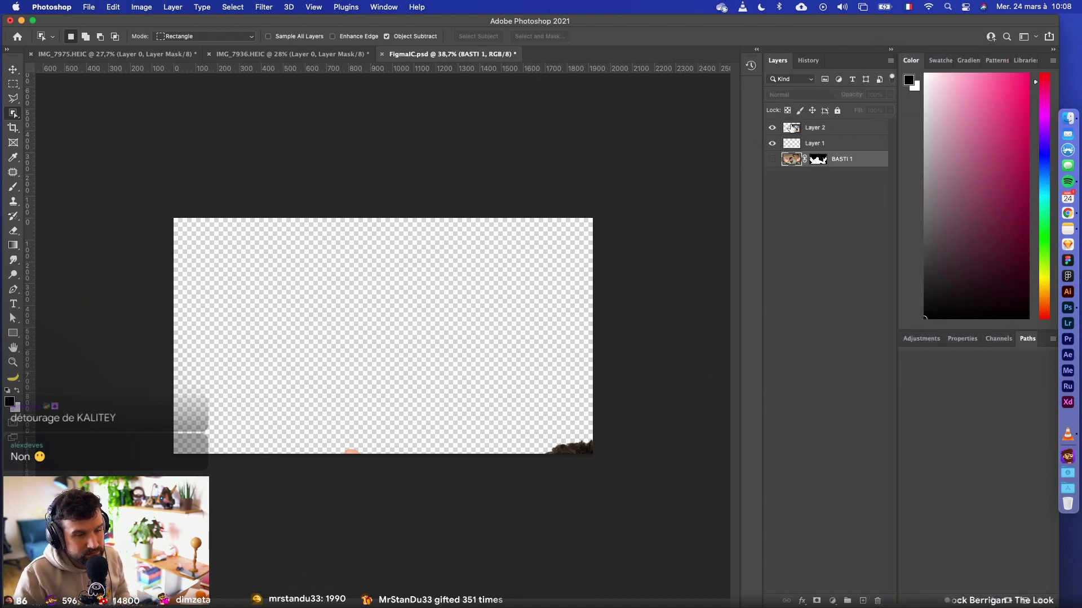
- Open the contents of the Layer 2 smart object, delete the layer mask there and save Layer 2.psb
double_click(791, 128)
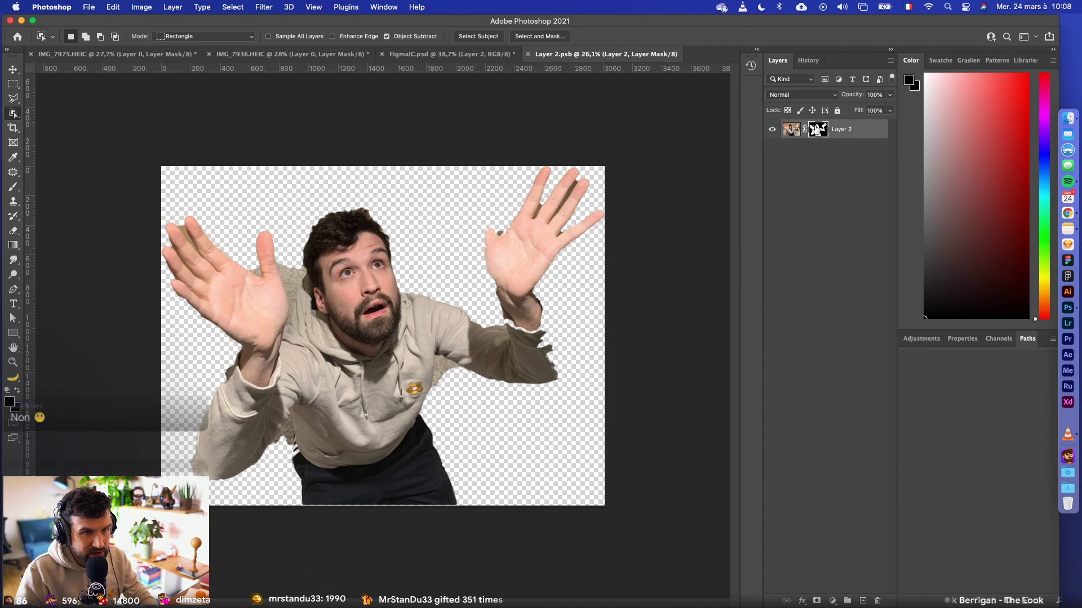
right_click(823, 131)
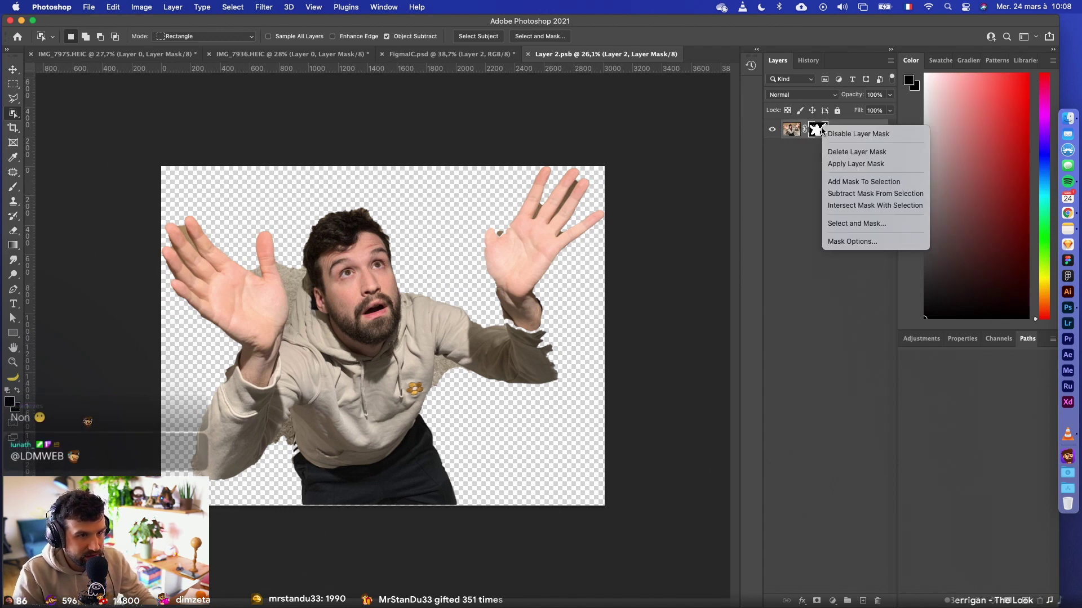
left_click(856, 152)
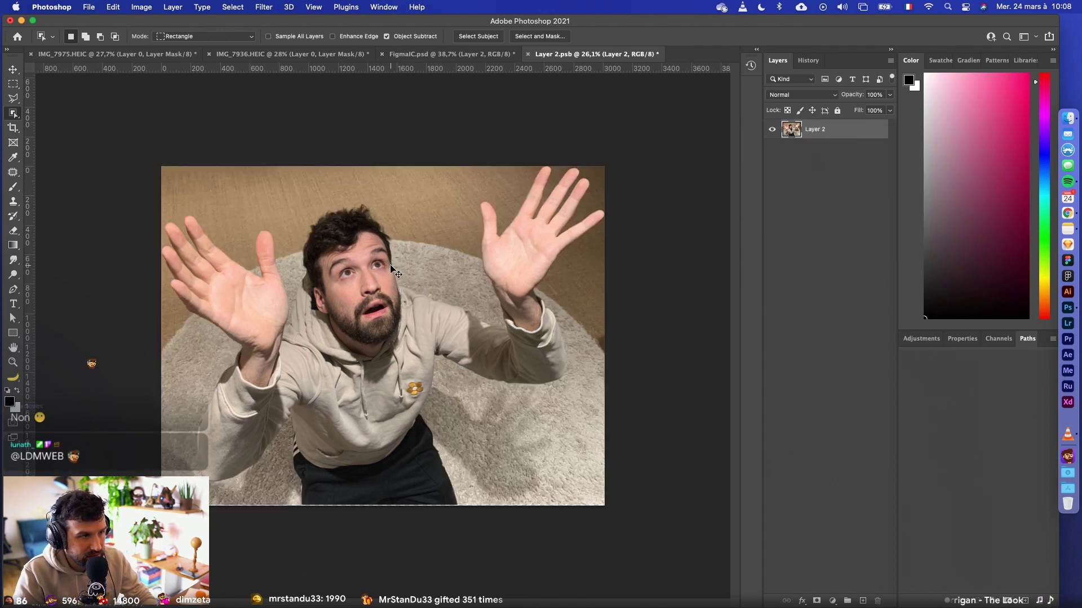
key("super+s")
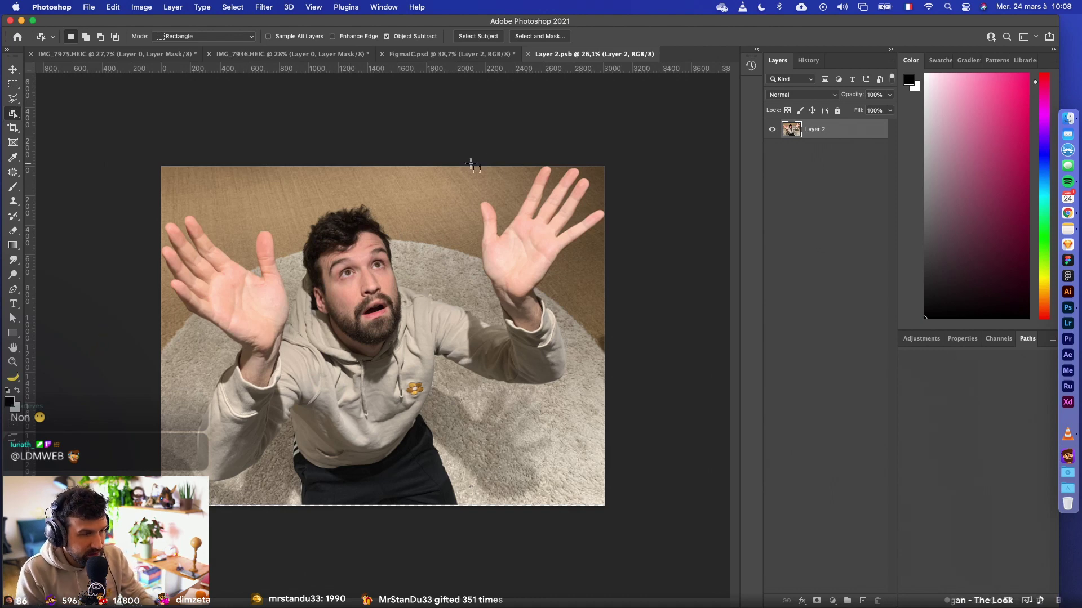
- Return to FigmaIC.psd, scale Layer 2 to 57.86% and position it so both hands fit near the canvas's upper part
left_click(450, 54)
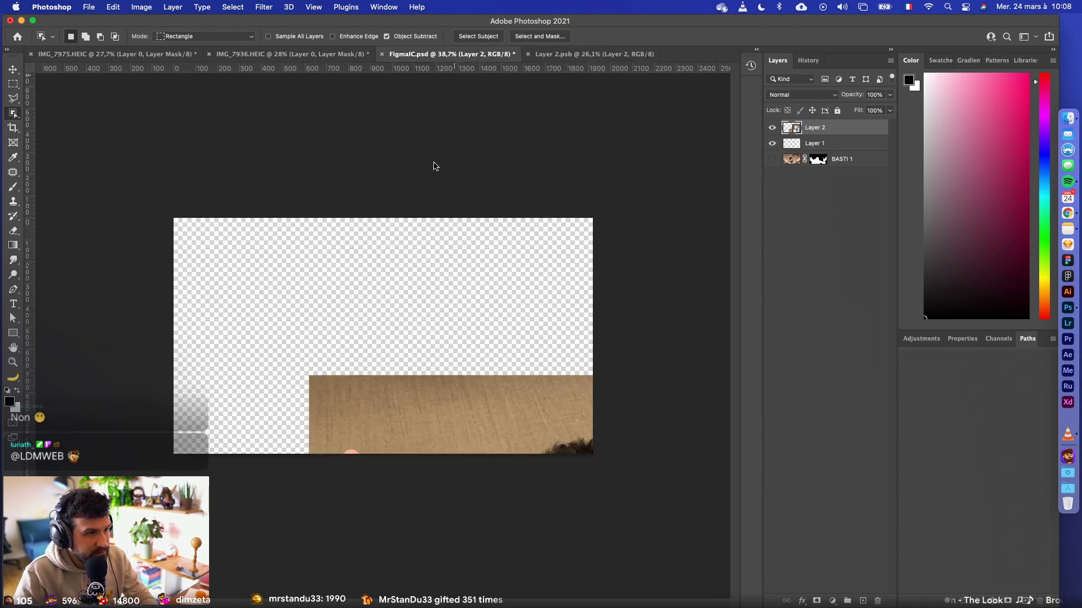
key("super+t")
left_click_drag(452, 427, 454, 340)
left_click_drag(690, 187, 624, 237)
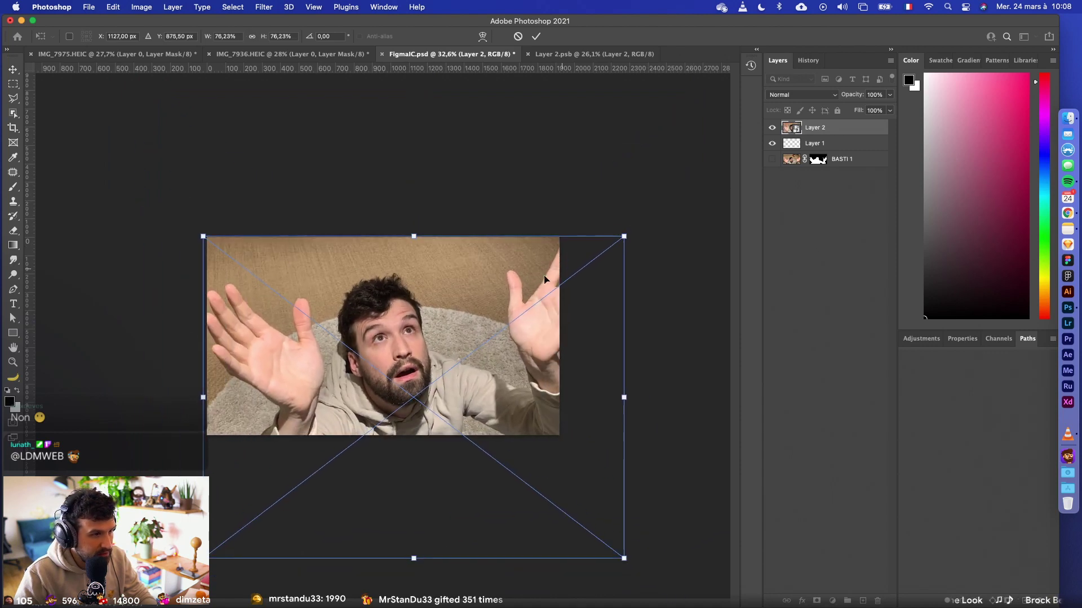
left_click_drag(540, 281, 531, 219)
left_click_drag(616, 174, 565, 214)
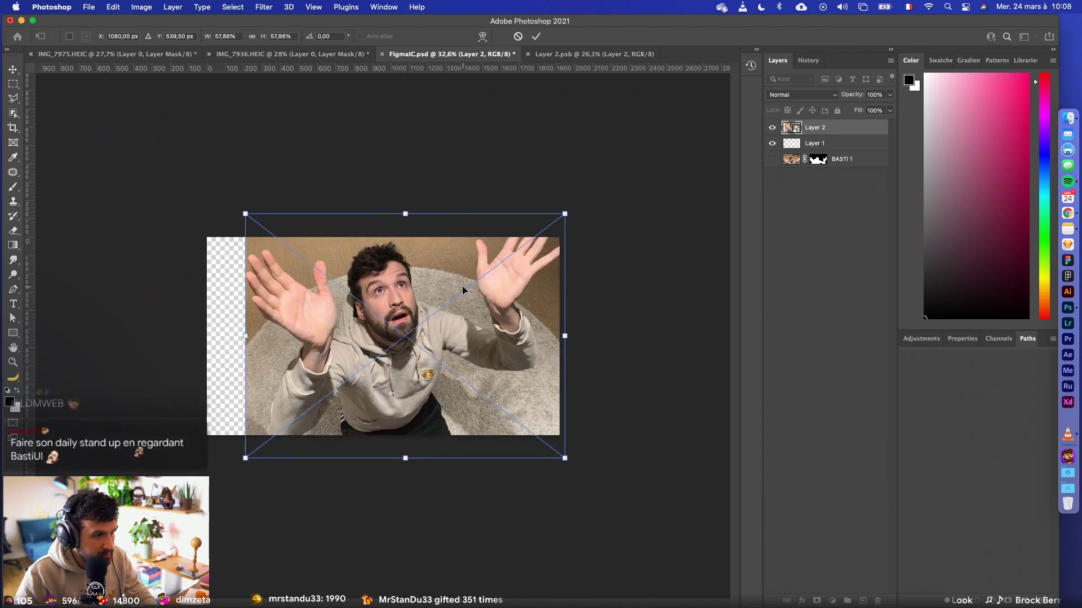
left_click_drag(462, 292, 444, 324)
left_click_drag(446, 326, 442, 329)
key("Return")
key("w")
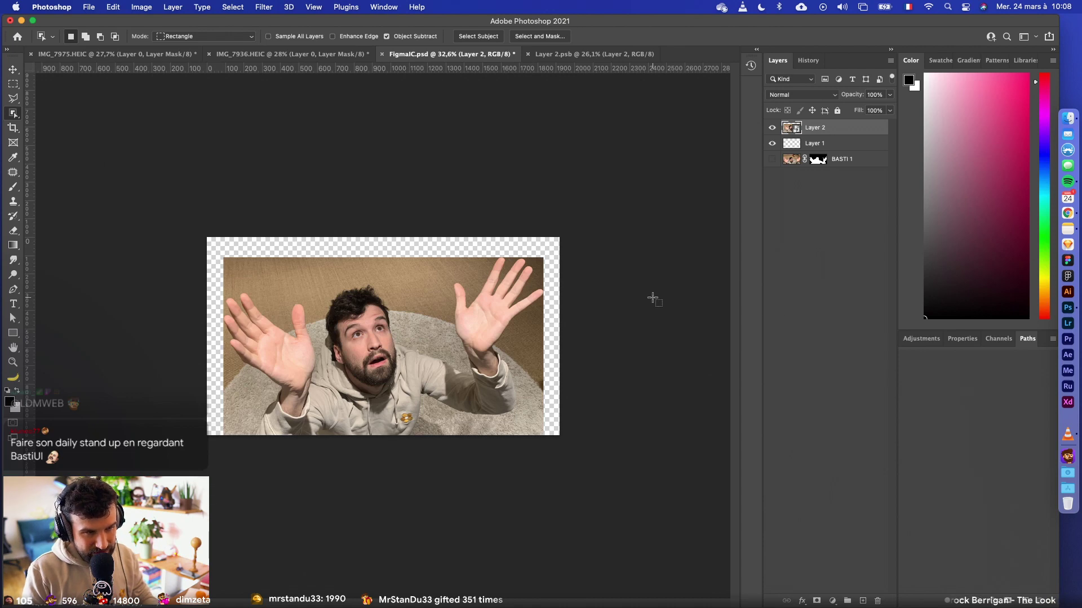
- Switch to Figma Beta, open the Basti Ui • Interactive Components file and maximize its window
key("ctrl+Right")
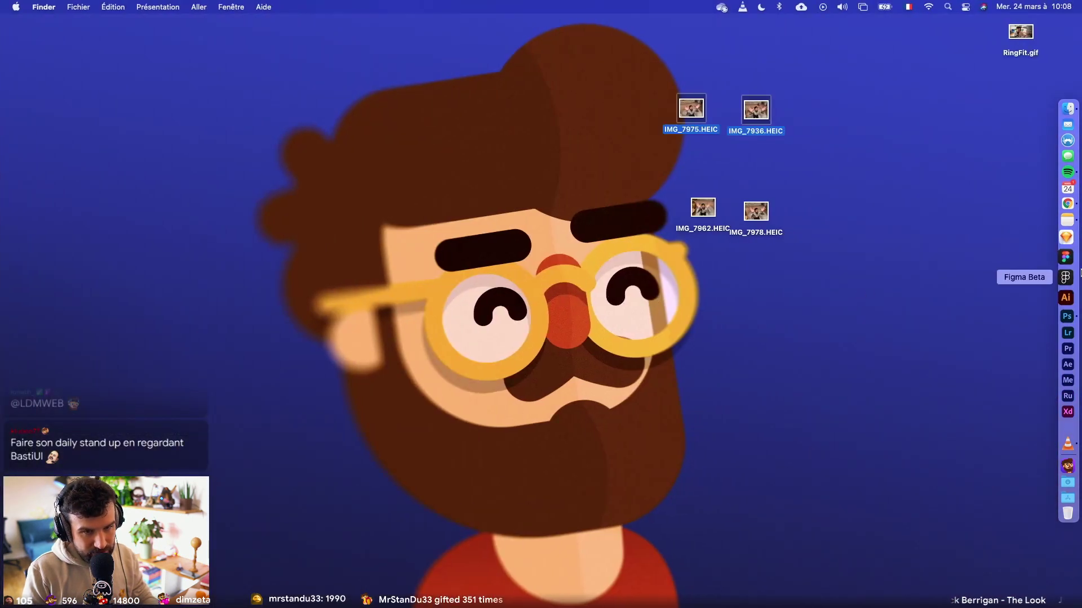
left_click(1075, 277)
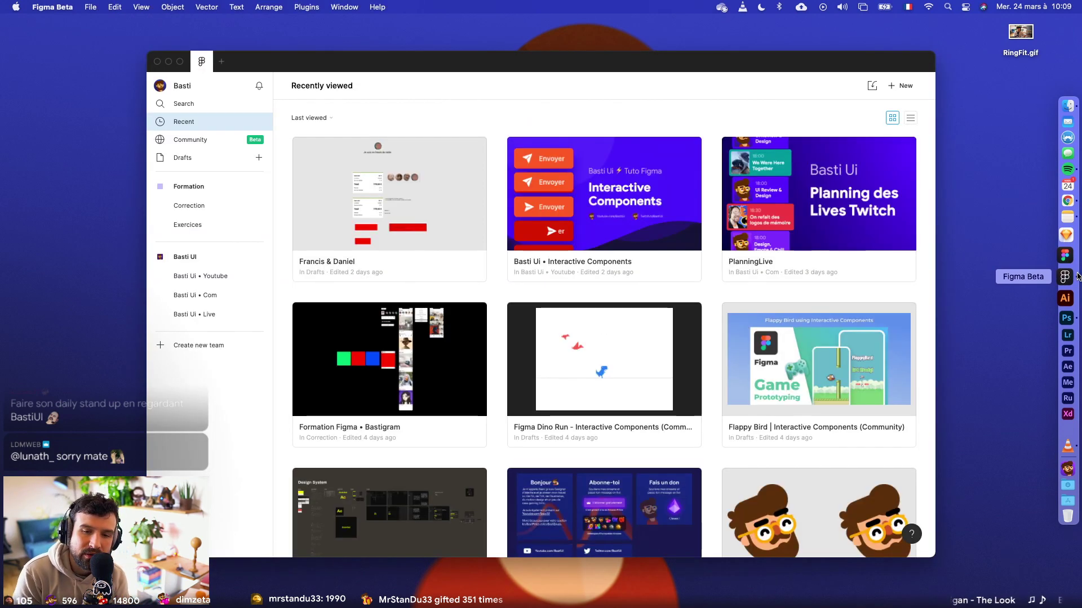
left_click(629, 181)
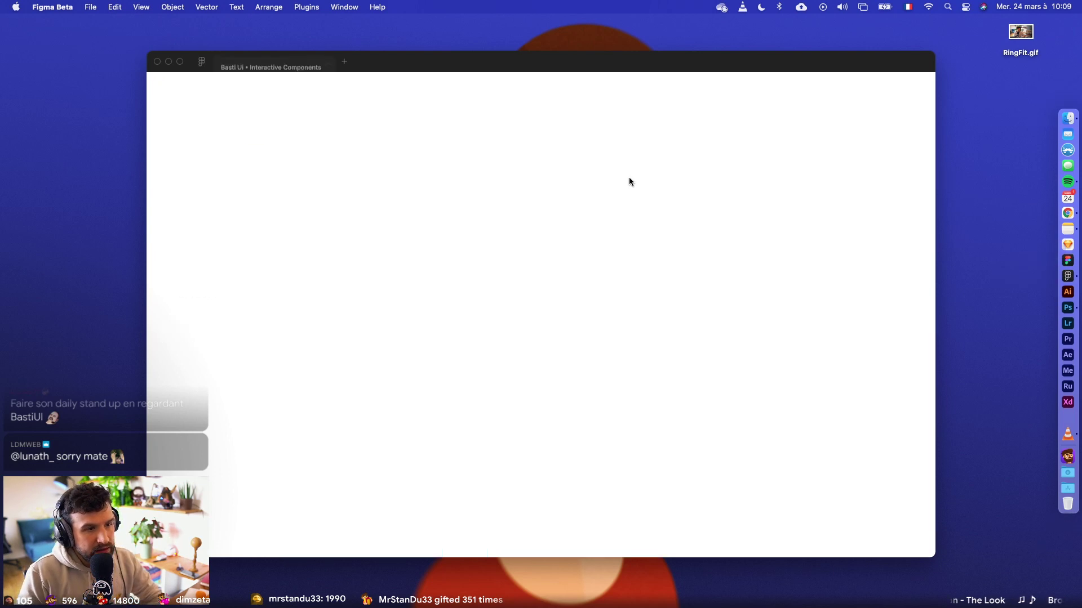
double_click(568, 66)
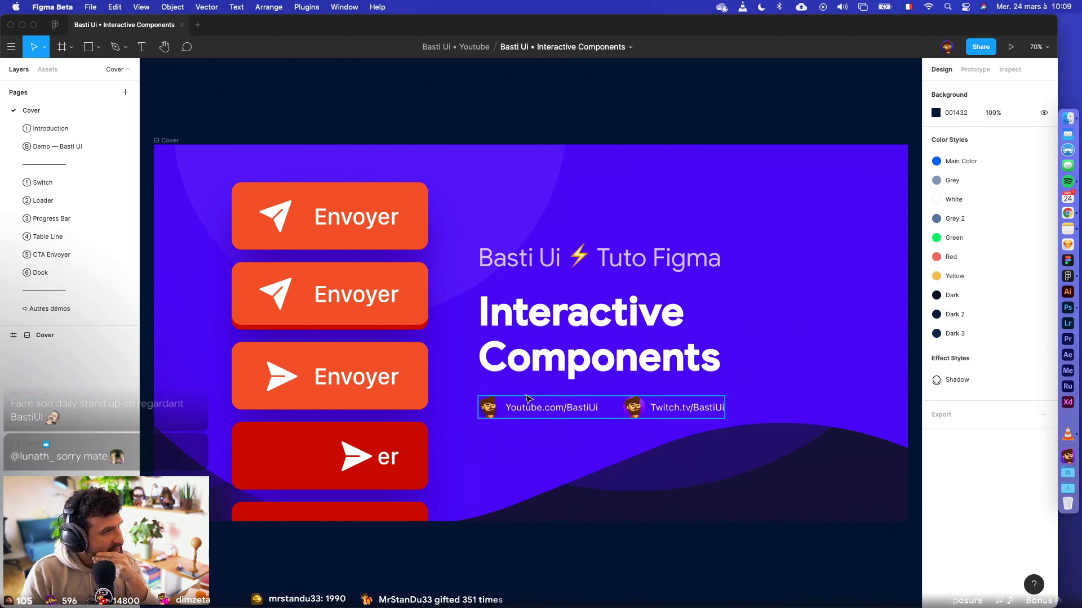
- On the Switch page, change the large Switch instance in Exemple 1 to its blue enabled state
left_click(59, 187)
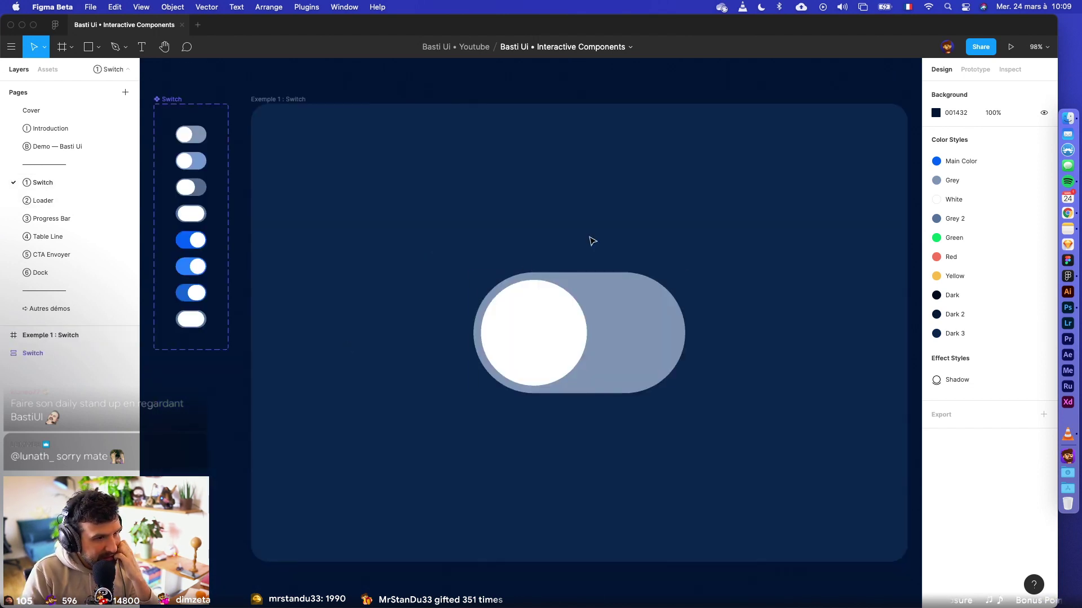
scroll(399, 323, "right", 4)
left_click(482, 346)
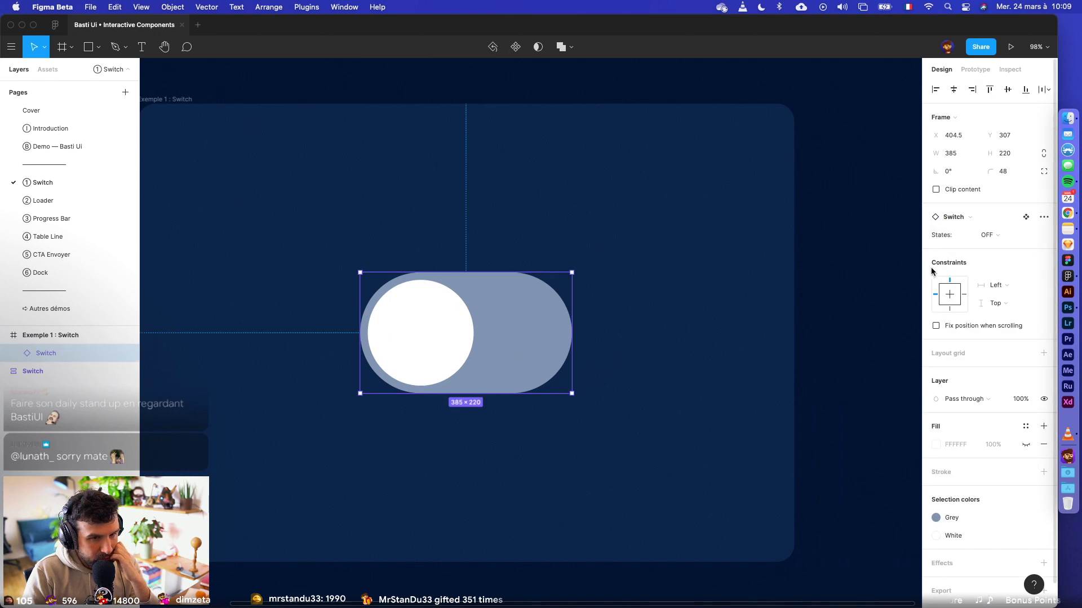
left_click(989, 243)
left_click(997, 247)
left_click(456, 425)
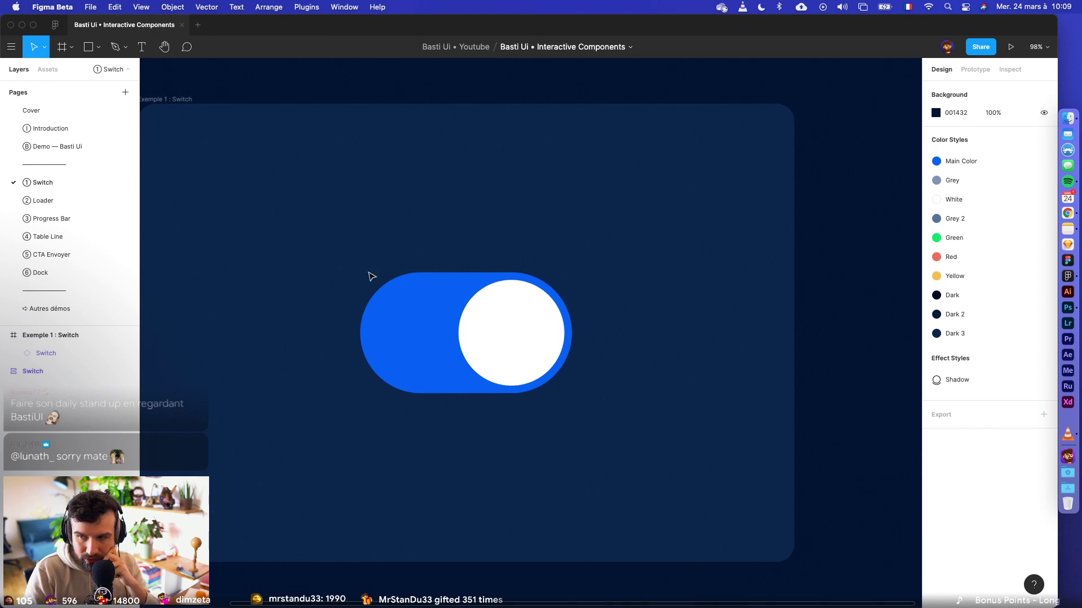
- Look through the Loader, Progress Bar, CTA Envoyer and Dock pages and return to CTA Envoyer
left_click(44, 200)
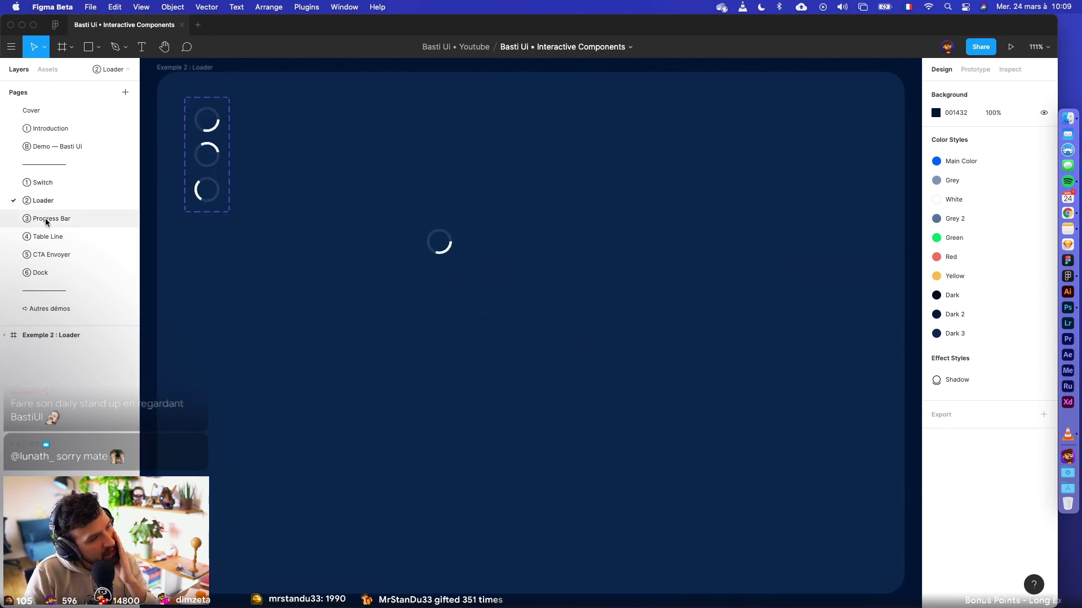
left_click(46, 218)
left_click(48, 255)
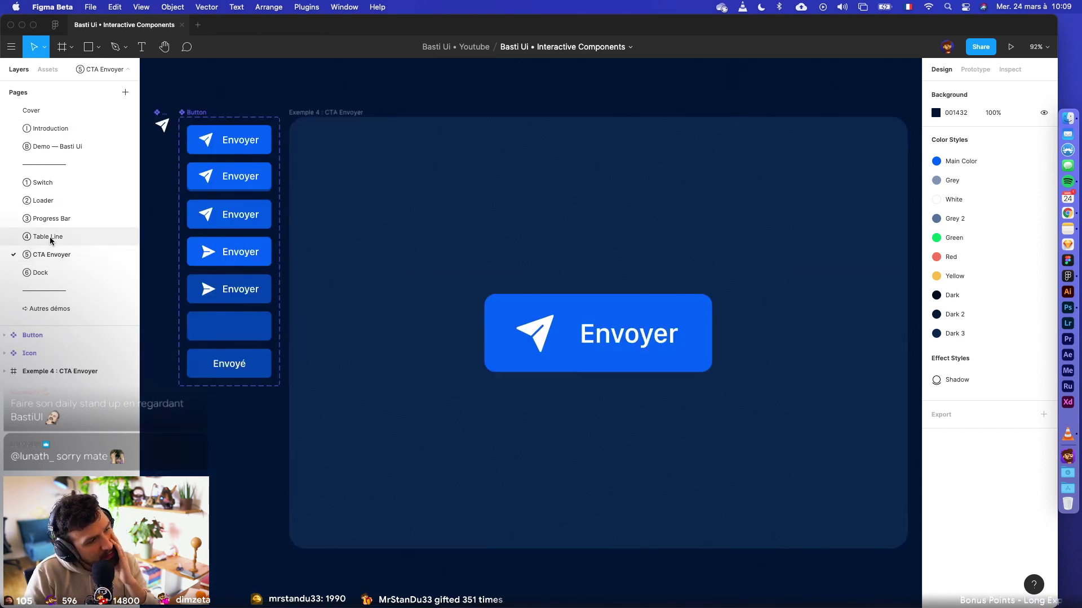
left_click(45, 275)
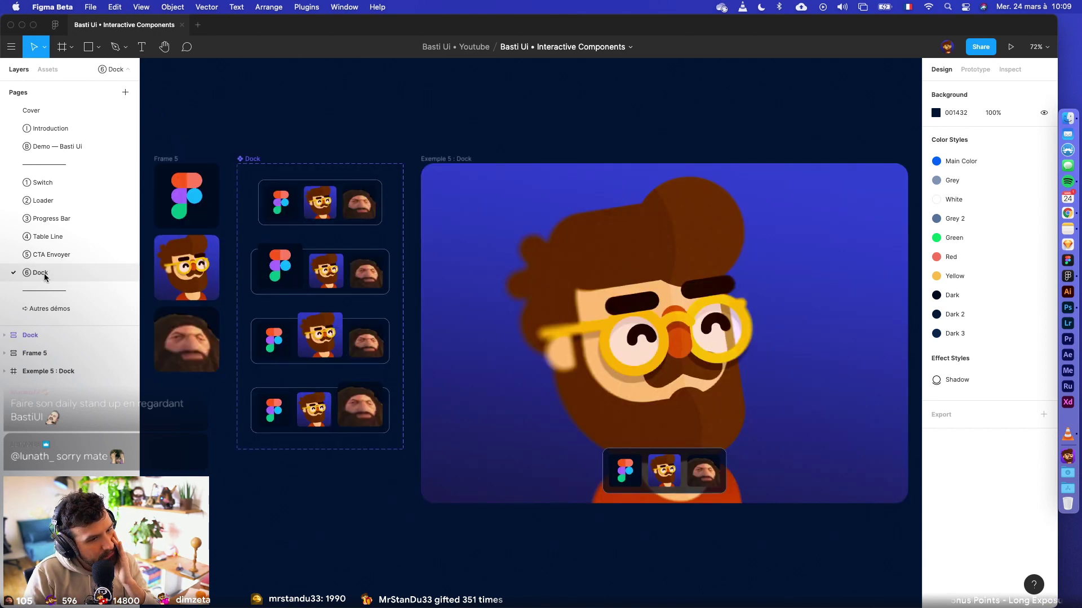
left_click(47, 255)
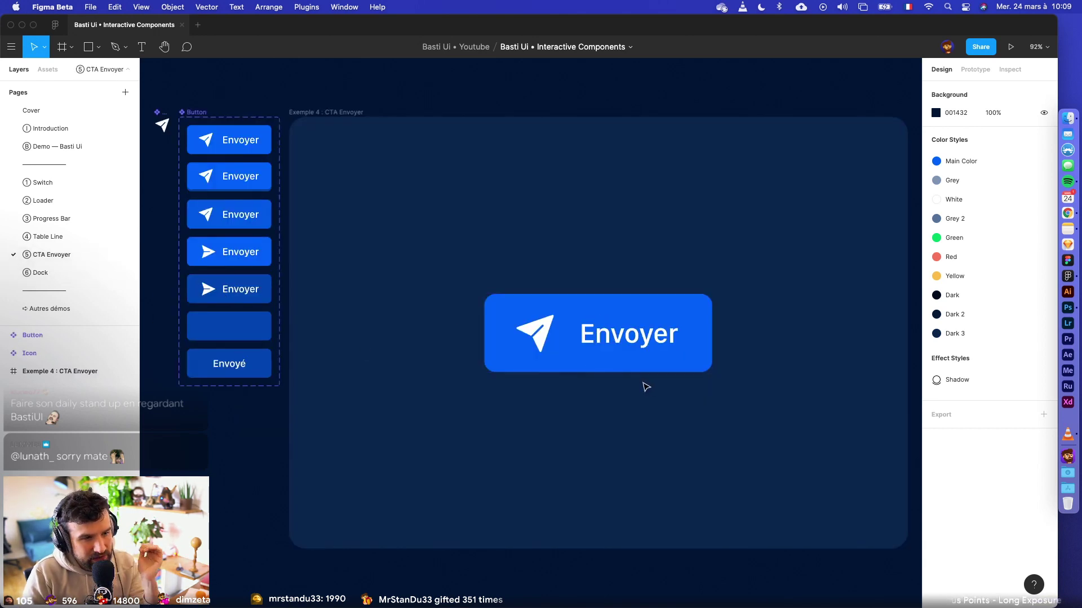
- Place a copy of the large Envoyer button on the empty canvas below the Exemple 4 : CTA Envoyer frame
left_click(611, 369)
scroll(578, 404, "down", 3)
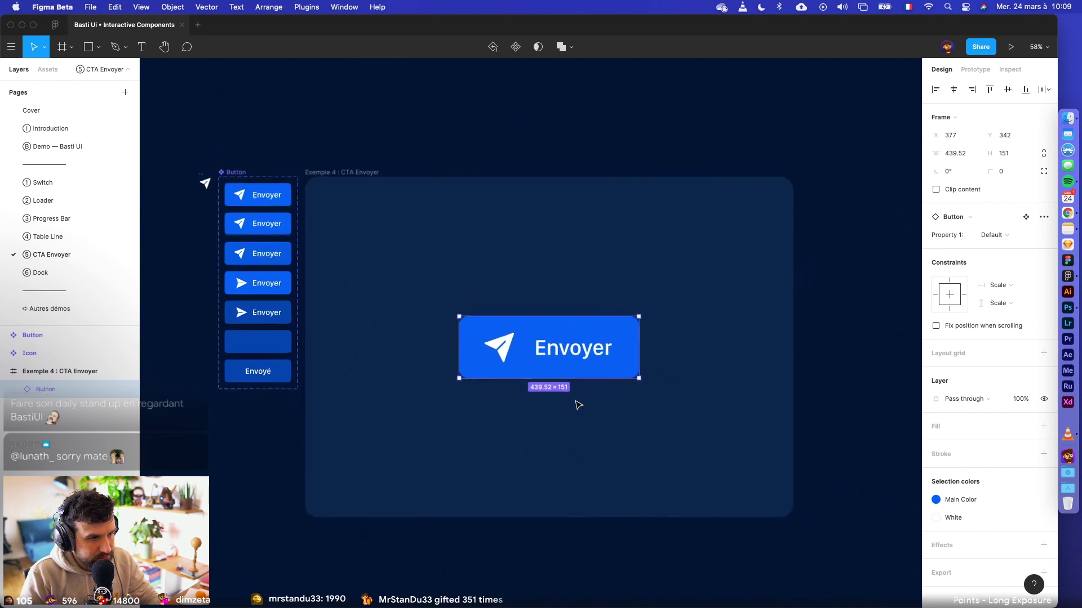
scroll(577, 403, "down", 5)
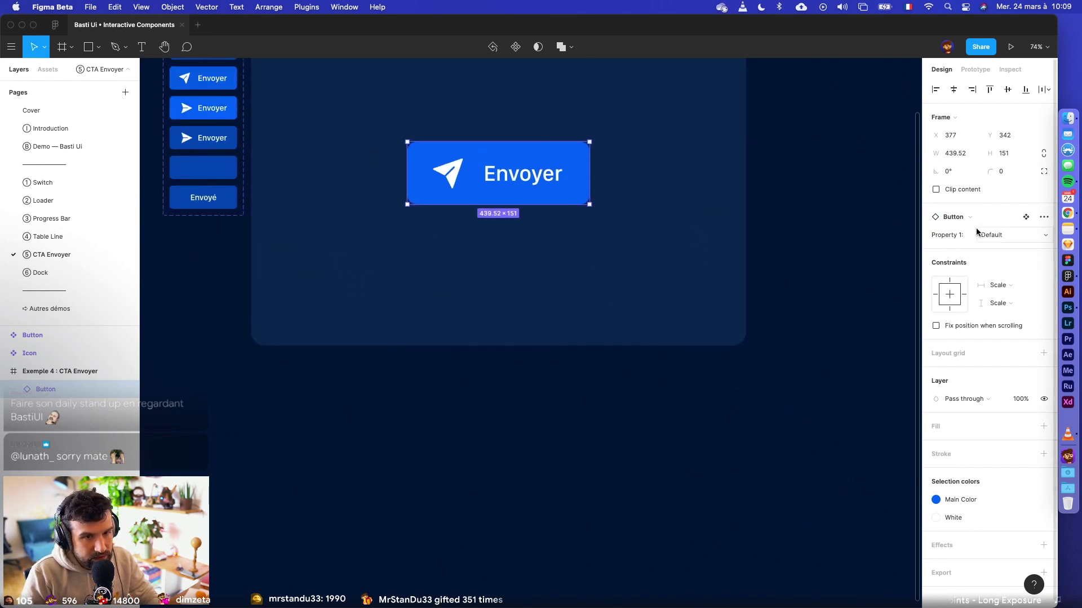
left_click_drag(499, 190, 498, 524)
left_click(644, 548)
scroll(644, 549, "up", 3)
scroll(732, 462, "down", 5)
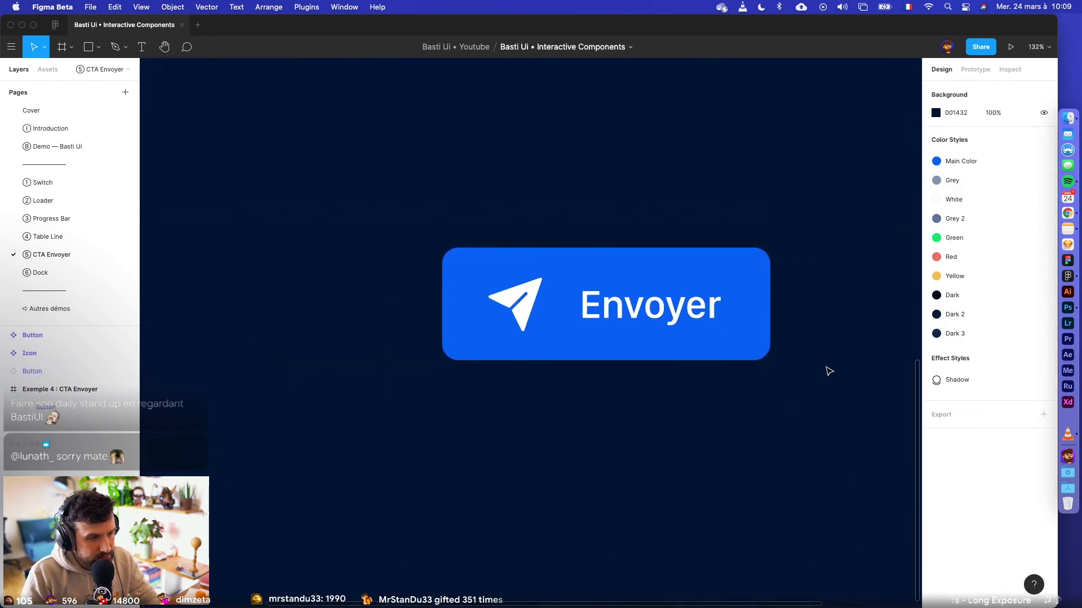
- Switch the copied Envoyer button through its variants and set Property 1 to Variant5
scroll(777, 428, "up", 5)
left_click(603, 288)
left_click(993, 235)
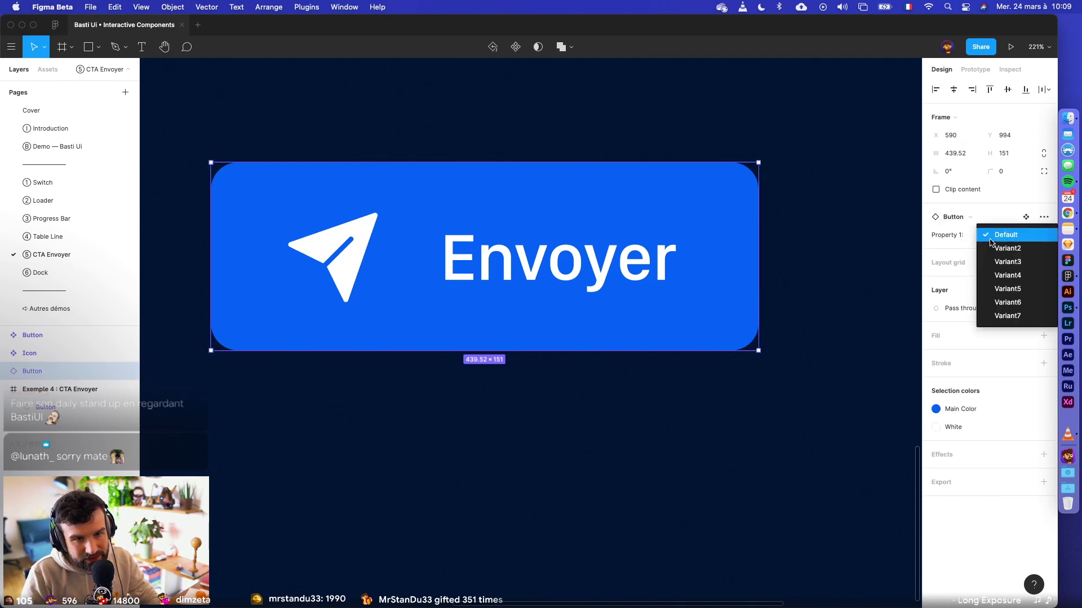
left_click(1024, 275)
left_click(1007, 235)
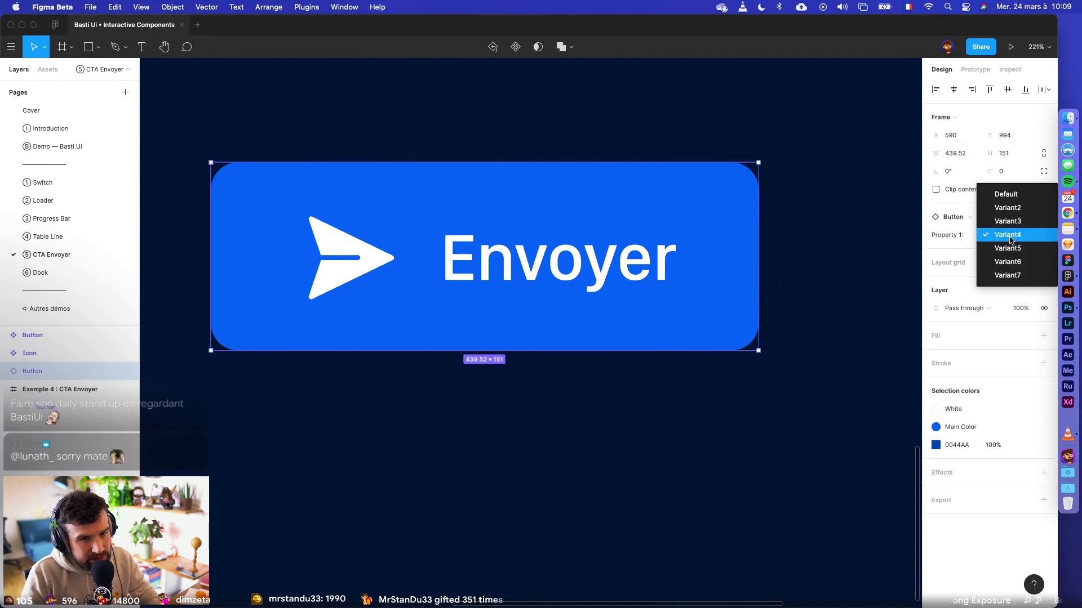
left_click(1009, 249)
left_click(1007, 236)
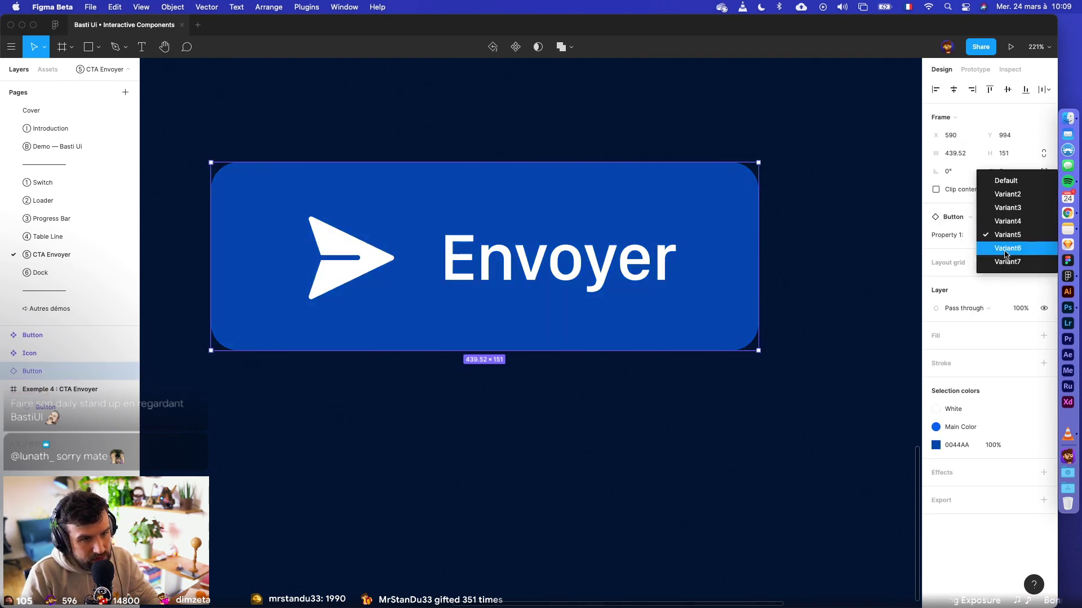
left_click(1007, 249)
left_click(997, 235)
left_click(1007, 221)
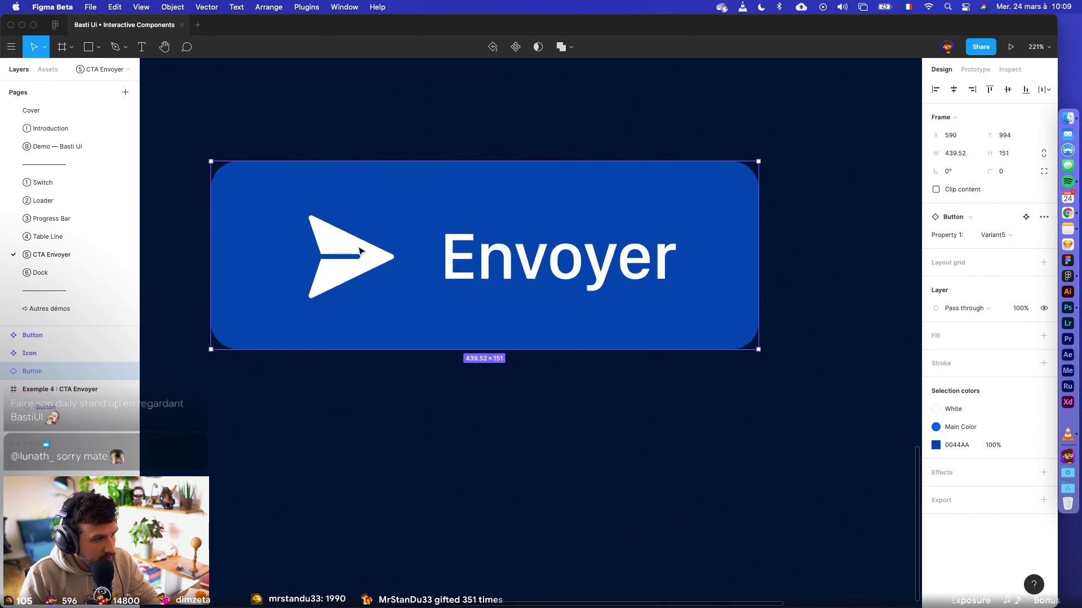
- Detach the copied button from its component and widen its Cache rectangle to 202 over the start of the text
left_click(372, 357)
left_click(369, 280)
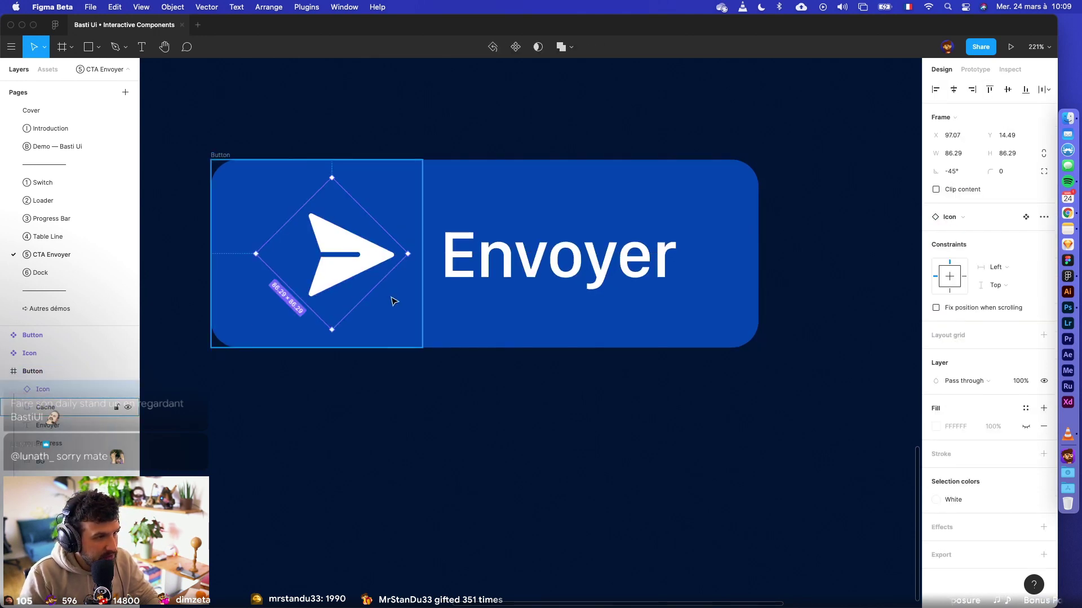
left_click(422, 265)
left_click_drag(422, 266, 463, 263)
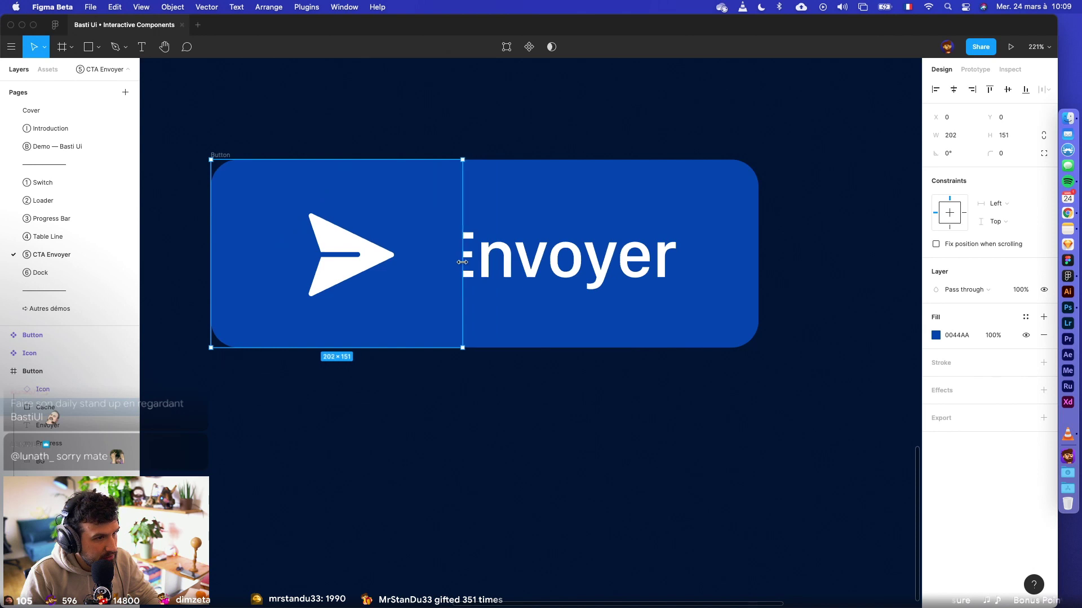
- Move the paper-plane icon of the copied button closer to the Envoyer text, to about X 130
left_click(351, 258)
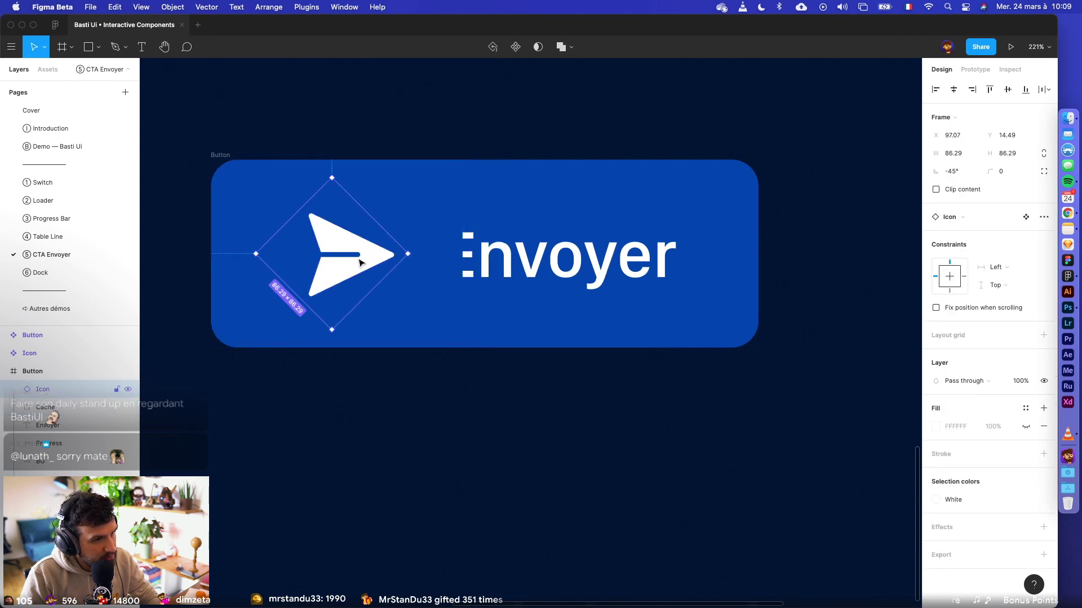
left_click_drag(351, 258, 400, 264)
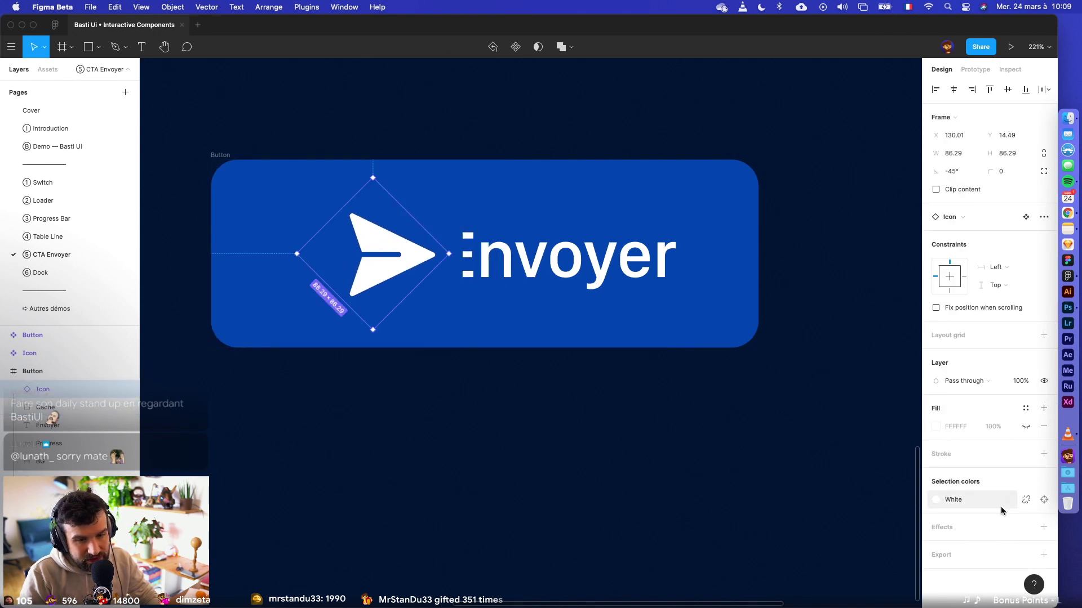
left_click(285, 411)
left_click(414, 243)
left_click(424, 400)
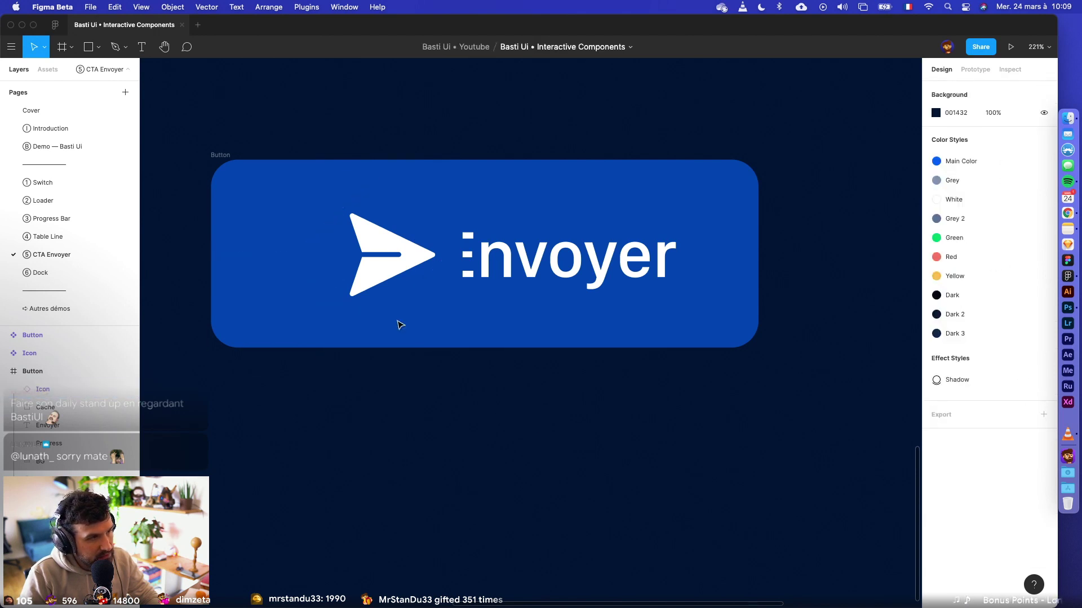
- Widen the copied button's Cache rectangle to 210 so that it covers the initial E of the text
left_click(448, 242)
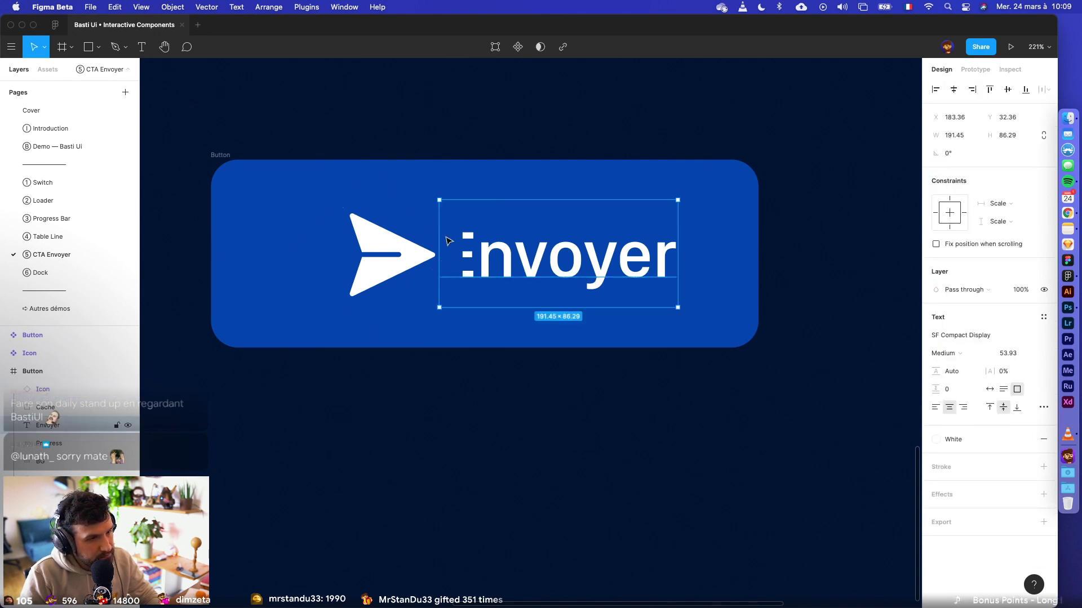
left_click(442, 359)
left_click(416, 290)
left_click(452, 293)
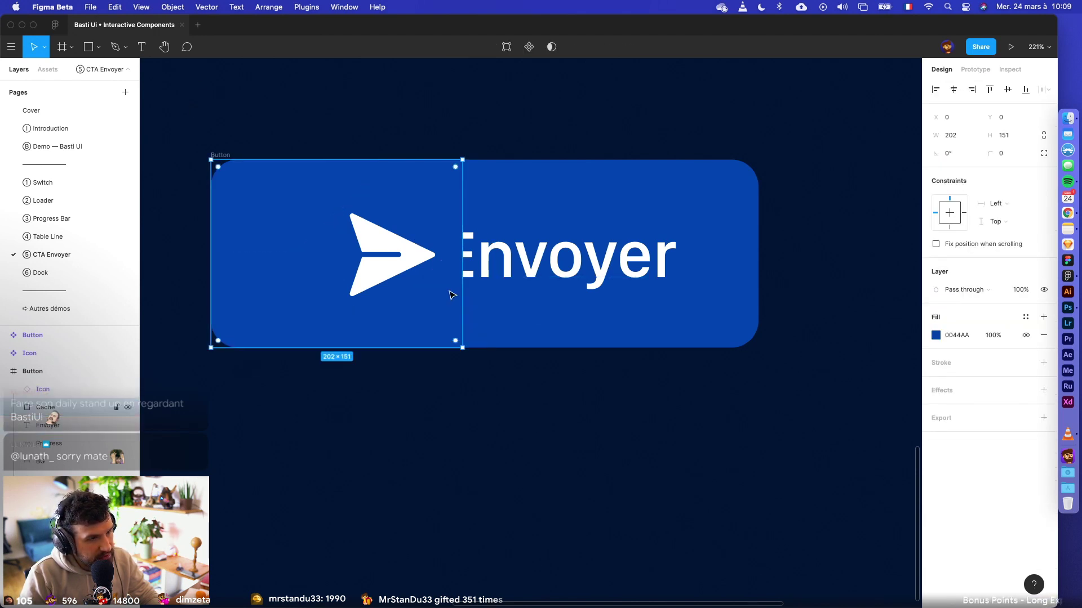
mouse_move(461, 284)
left_mouse_down()
mouse_move(438, 275)
mouse_move(472, 275)
left_mouse_up()
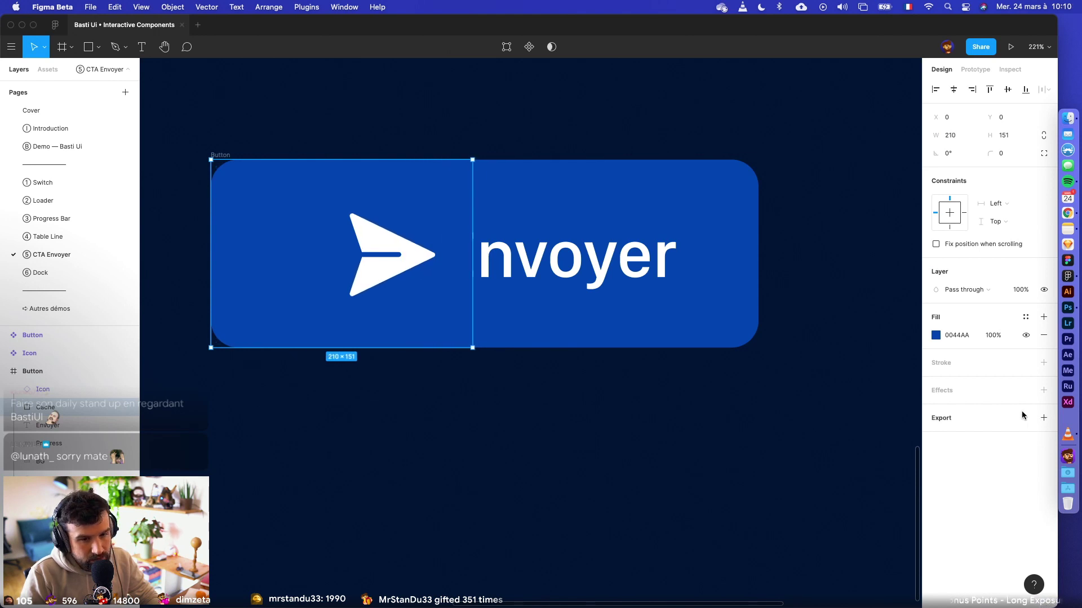
- Add an effect to the Cache rectangle, change it to Layer blur and set the blur to 36
left_click(1044, 390)
left_click(941, 409)
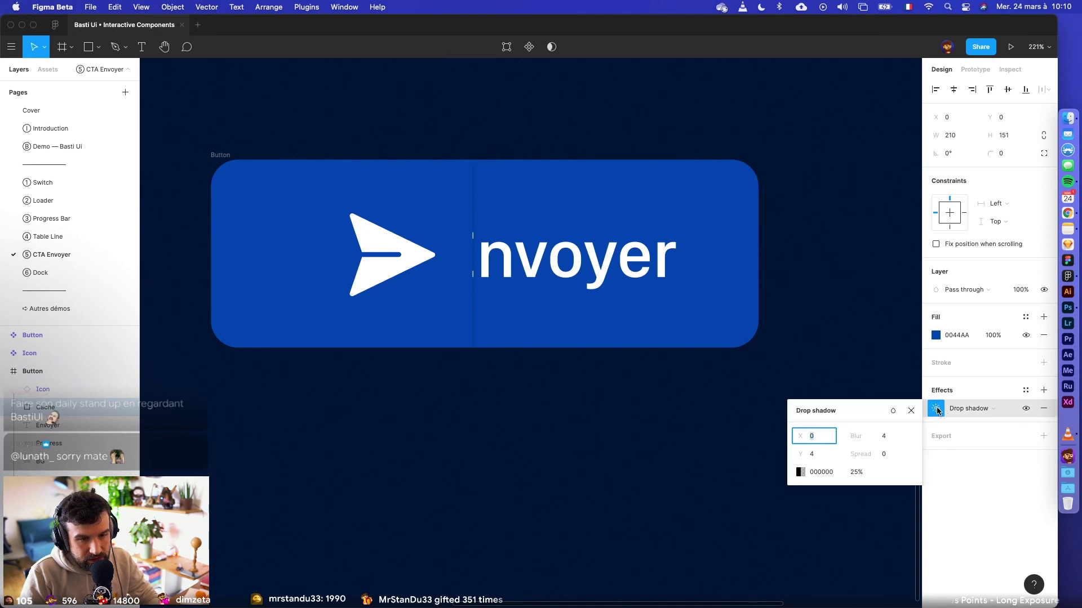
left_click(967, 408)
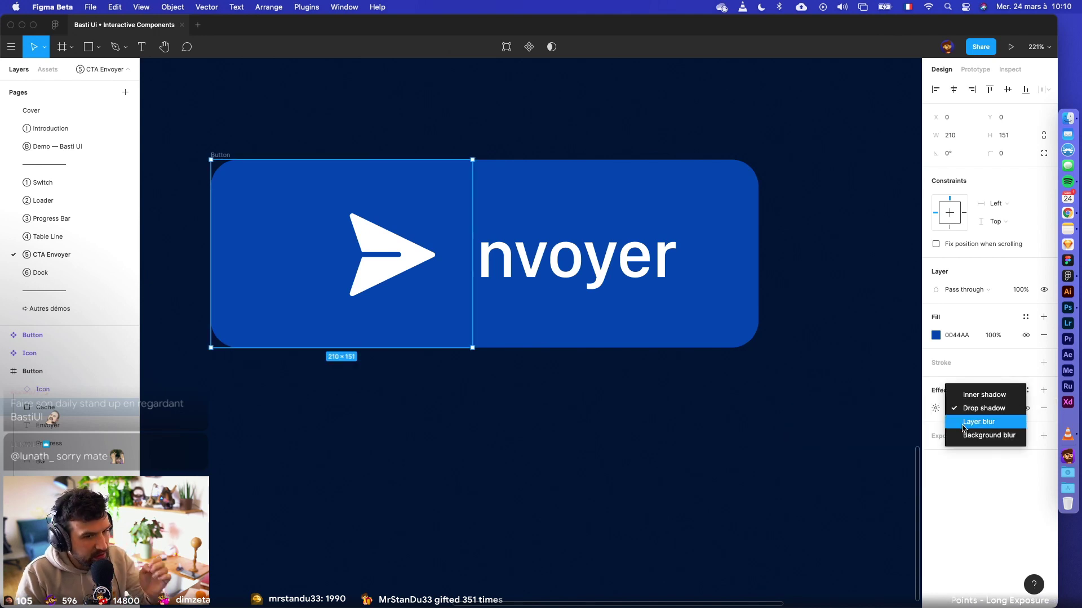
left_click(979, 422)
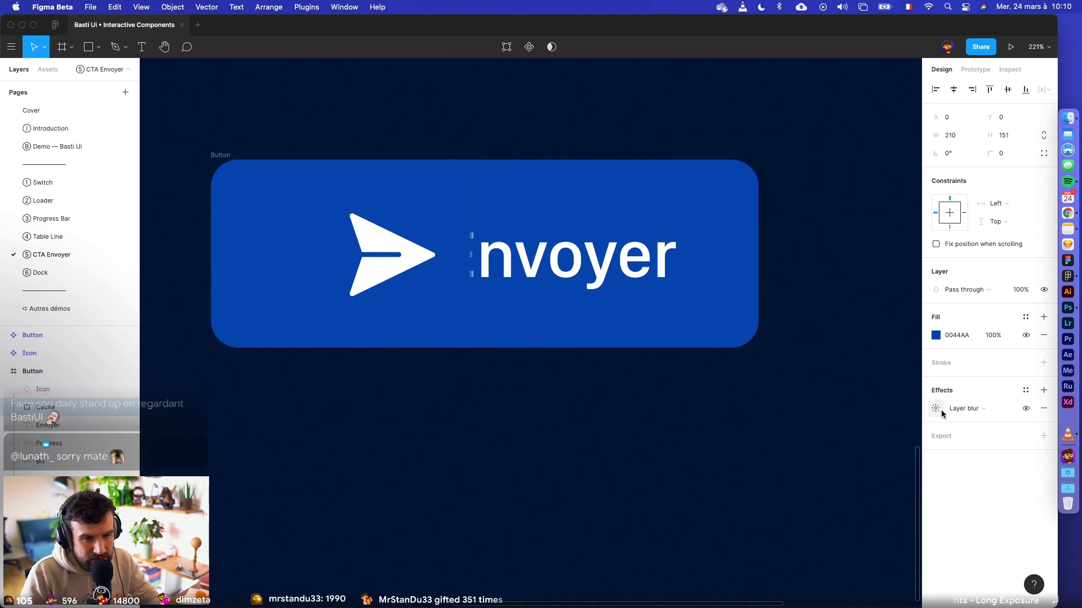
left_click(935, 409)
type("36")
key("Return")
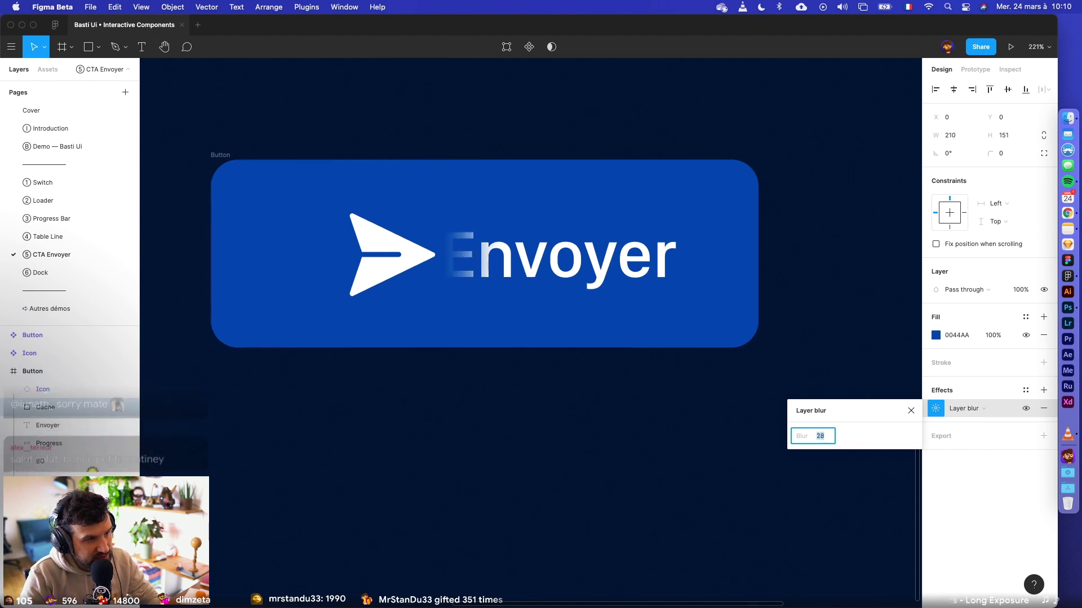
left_click(442, 418)
- Duplicate the paper-plane icon inside the button, placing the copy behind its tail at about X 88
left_click(389, 255)
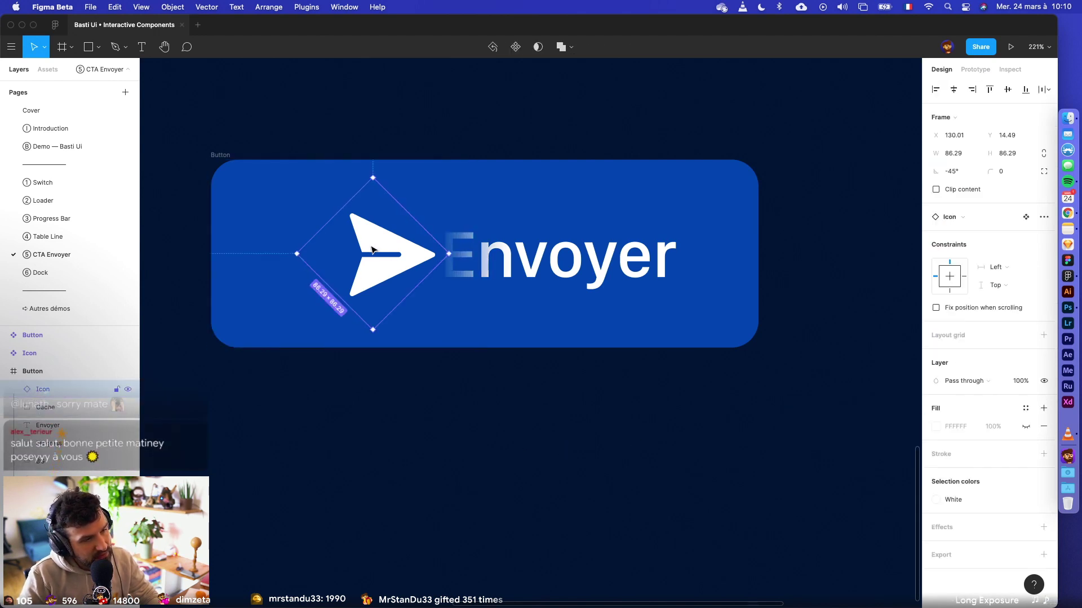
scroll(441, 263, "left", 2)
left_click_drag(441, 263, 387, 263)
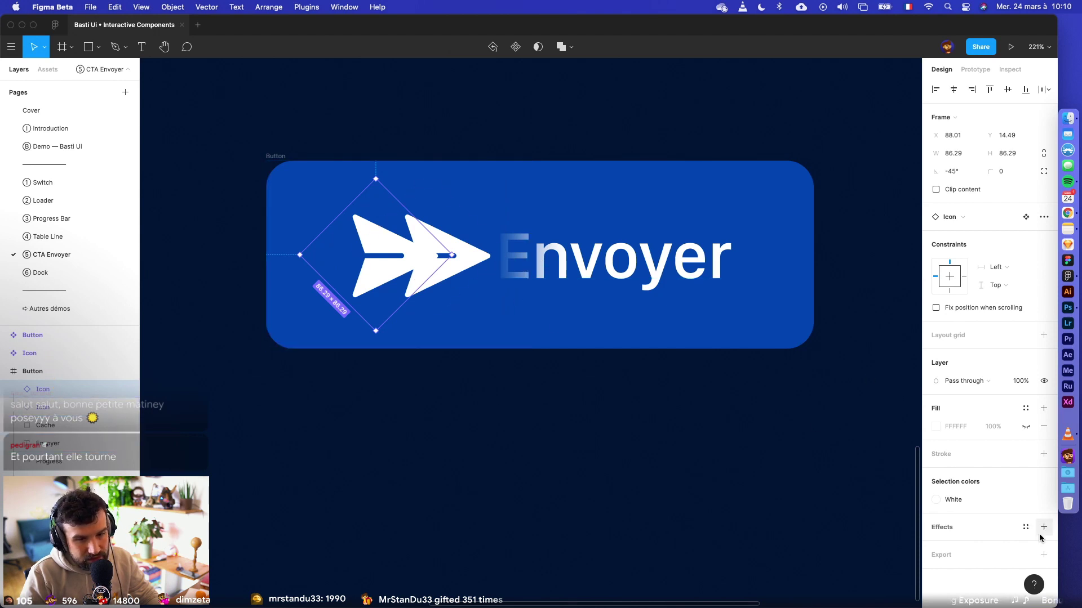
left_click(1044, 555)
scroll(1027, 549, "down", 3)
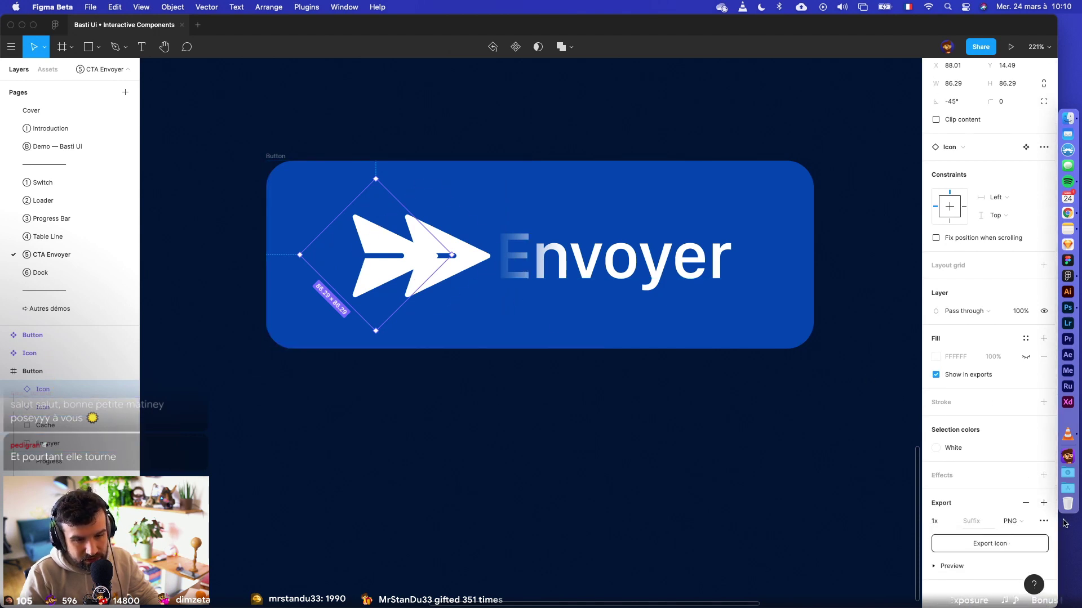
left_click(1026, 504)
- Try a Background blur effect of 28 on the duplicated paper-plane icon
left_click(1044, 528)
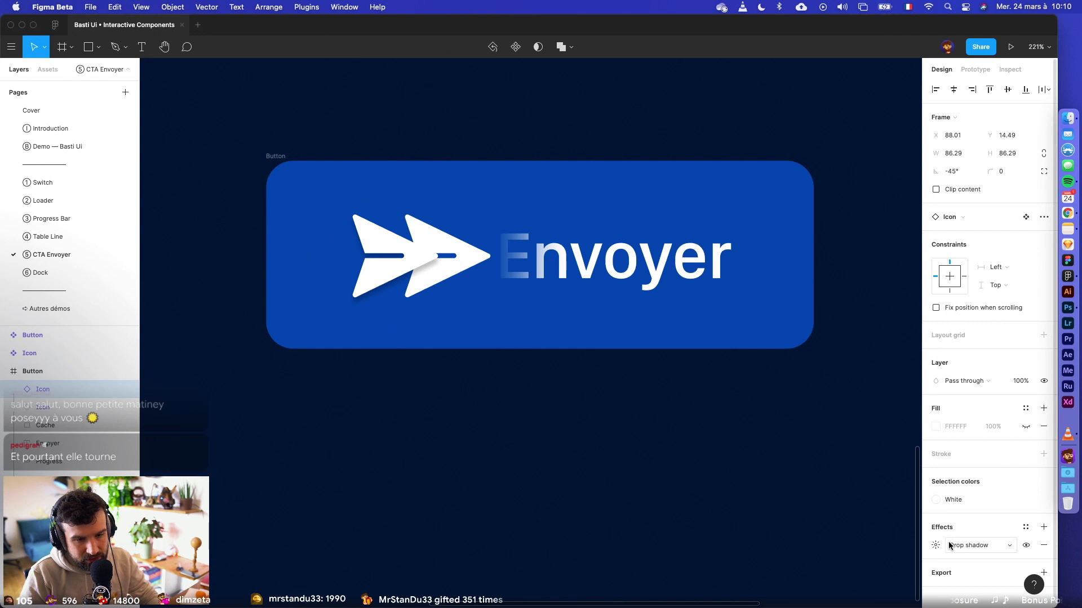
left_click(975, 545)
left_click(978, 566)
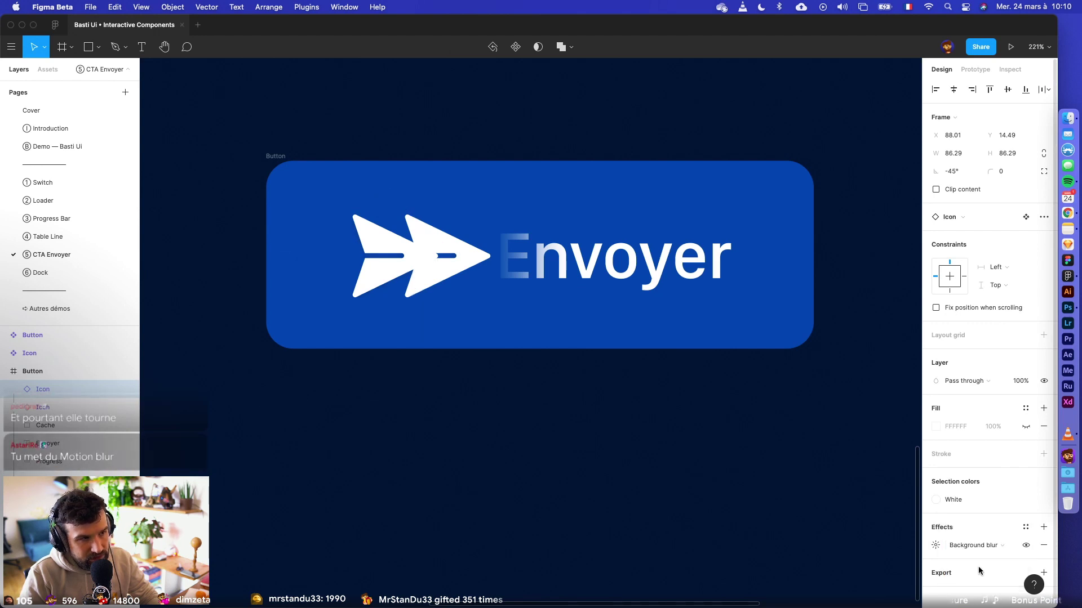
left_click(936, 545)
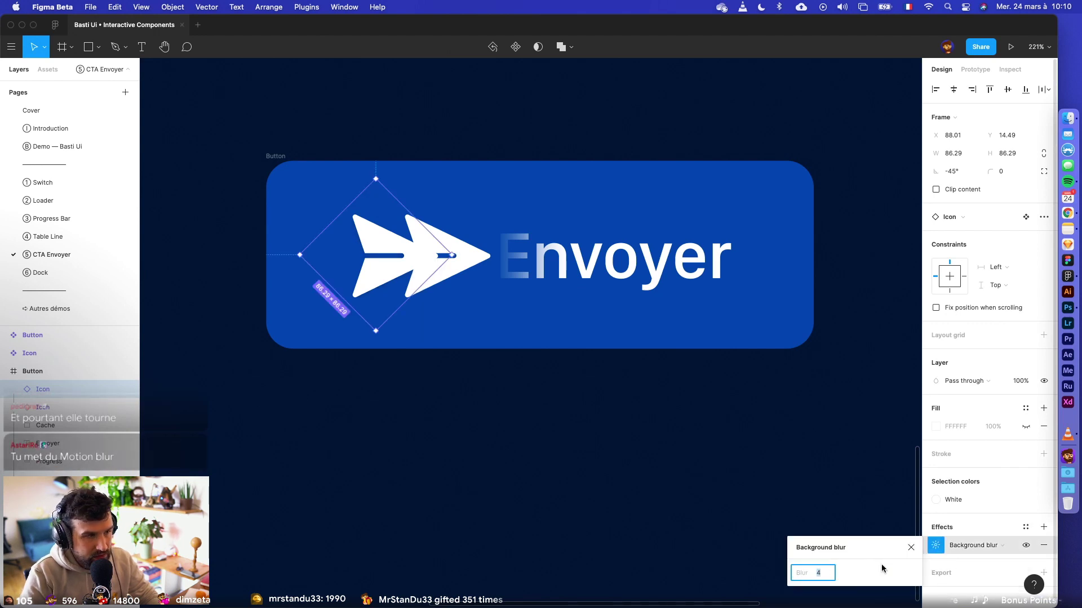
type("28")
key("Return")
- Change the duplicated icon's effect to Layer blur and set the blur to 12
left_click(981, 548)
left_click(951, 541)
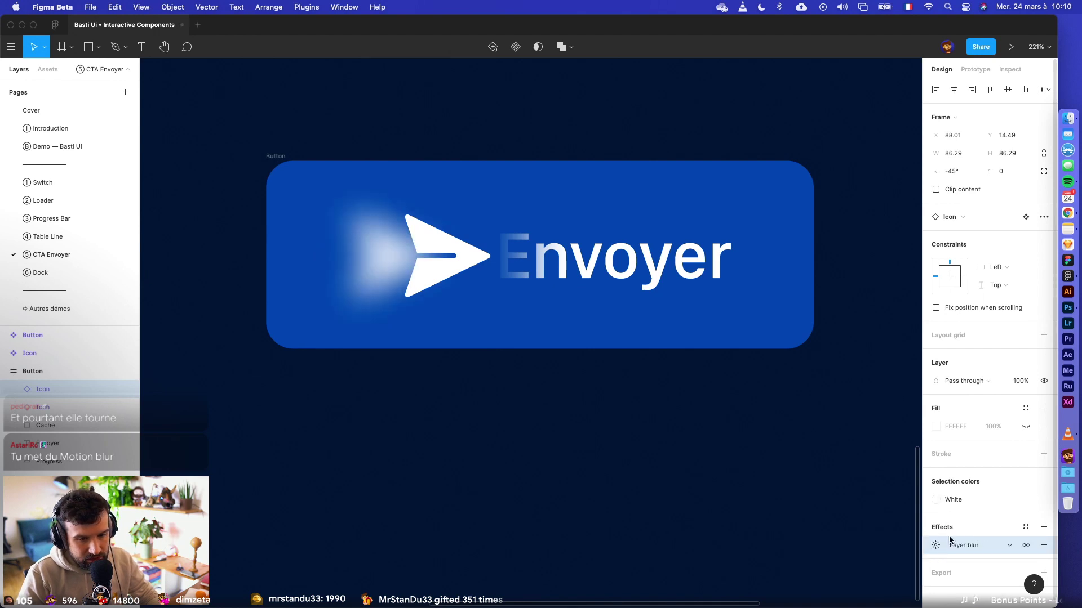
left_click(935, 546)
type("12")
key("Return")
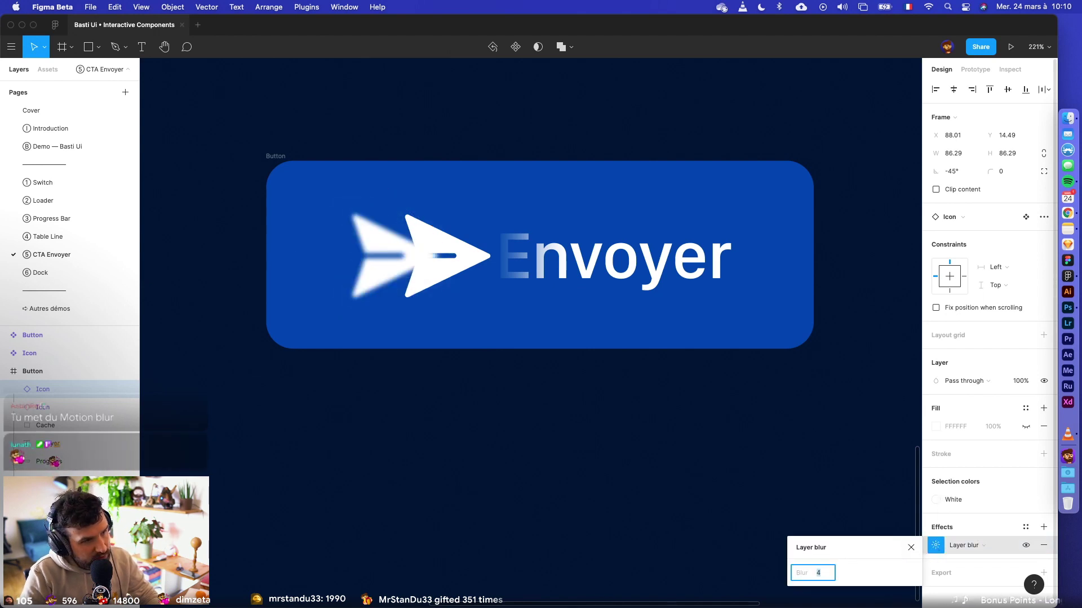
left_click(540, 394)
left_click(386, 264)
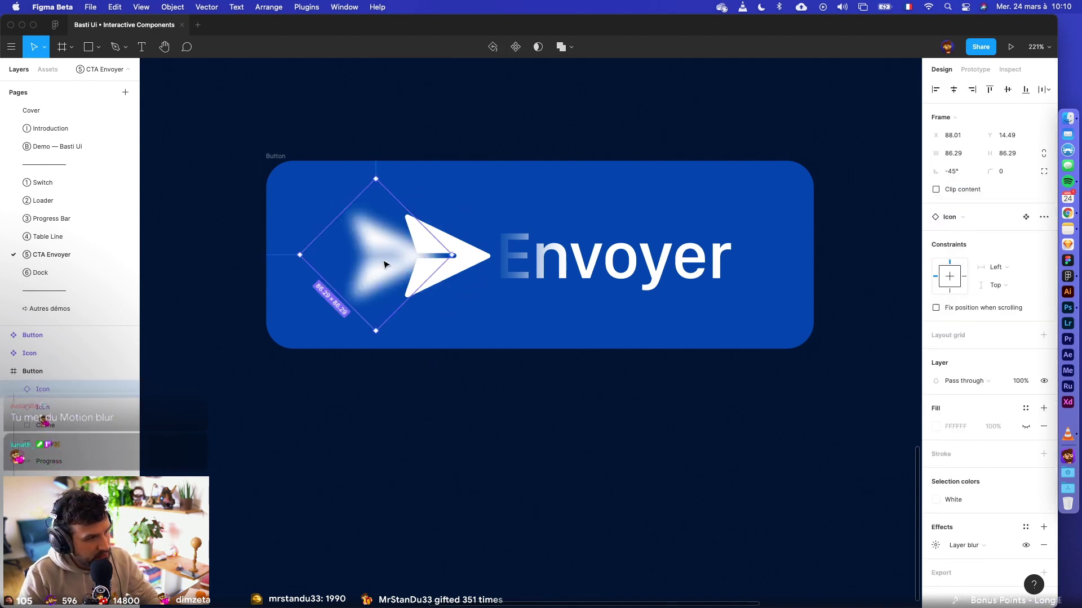
- Reorder the two icon layers so the sharp paper plane sits in front of the blurred copy
left_click_drag(74, 410, 71, 382)
left_click(393, 435)
key("shift+1")
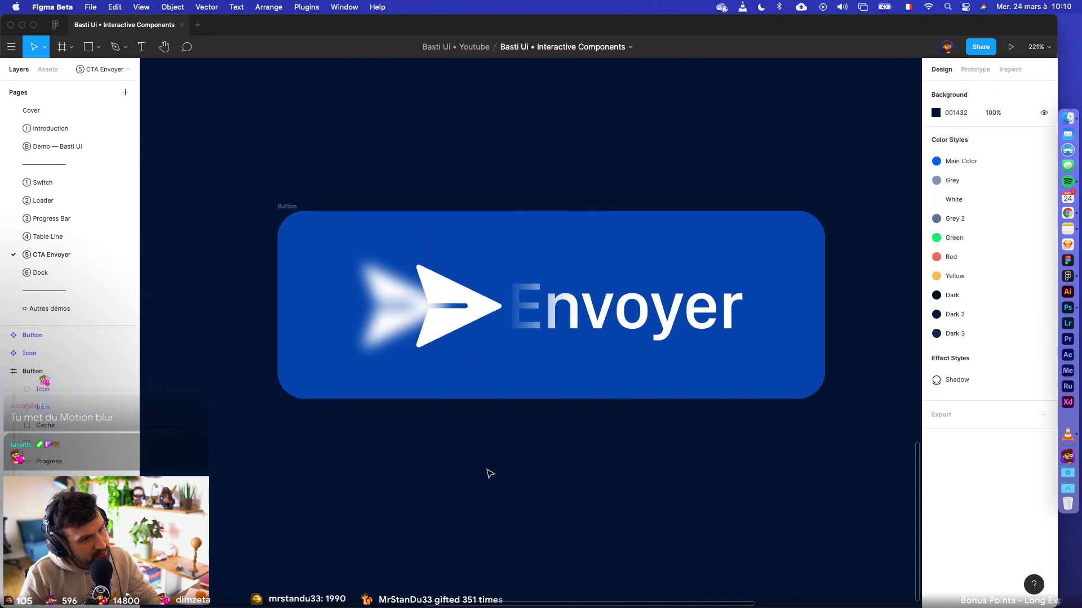
scroll(568, 501, "up", 10)
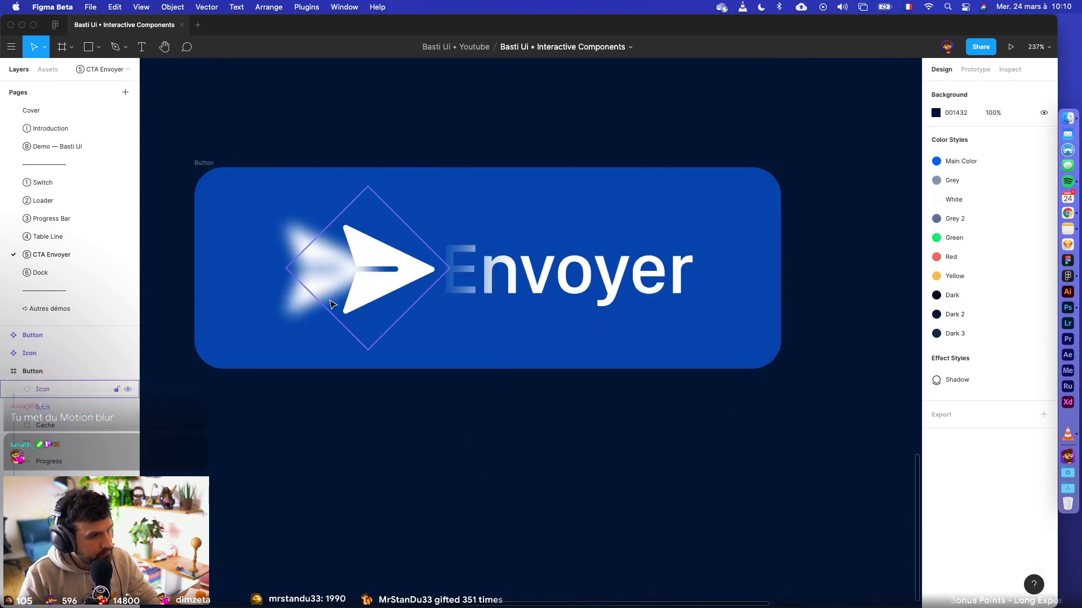
- Bring the blurred icon copy closer to the sharp one at about X 101 and set its opacity to 20%
left_click(284, 227)
left_click_drag(231, 267, 365, 256)
left_click(1027, 381)
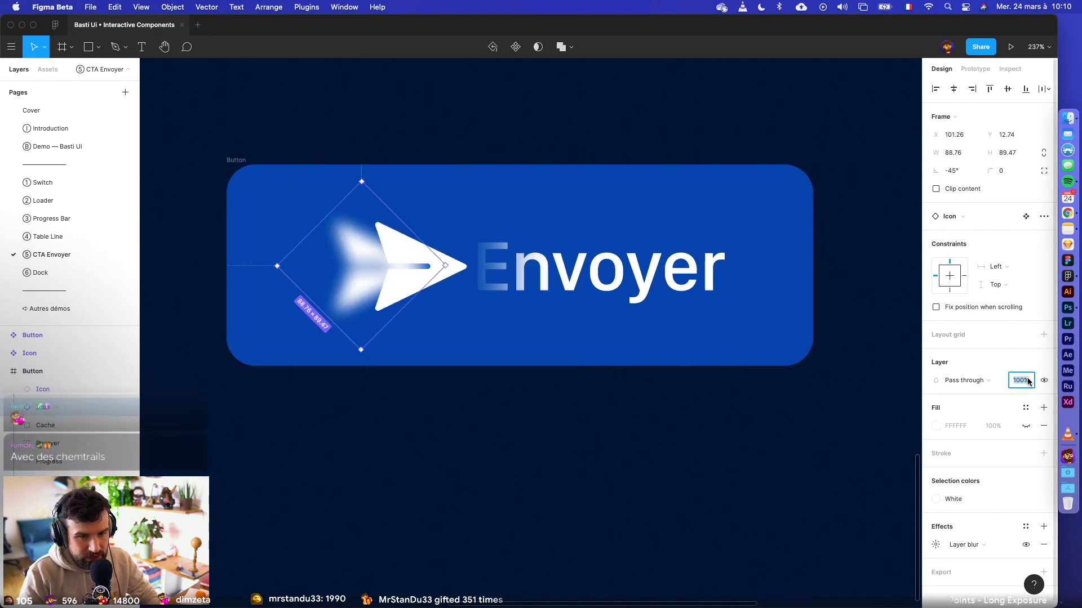
type("20")
key("Return")
left_click(751, 483)
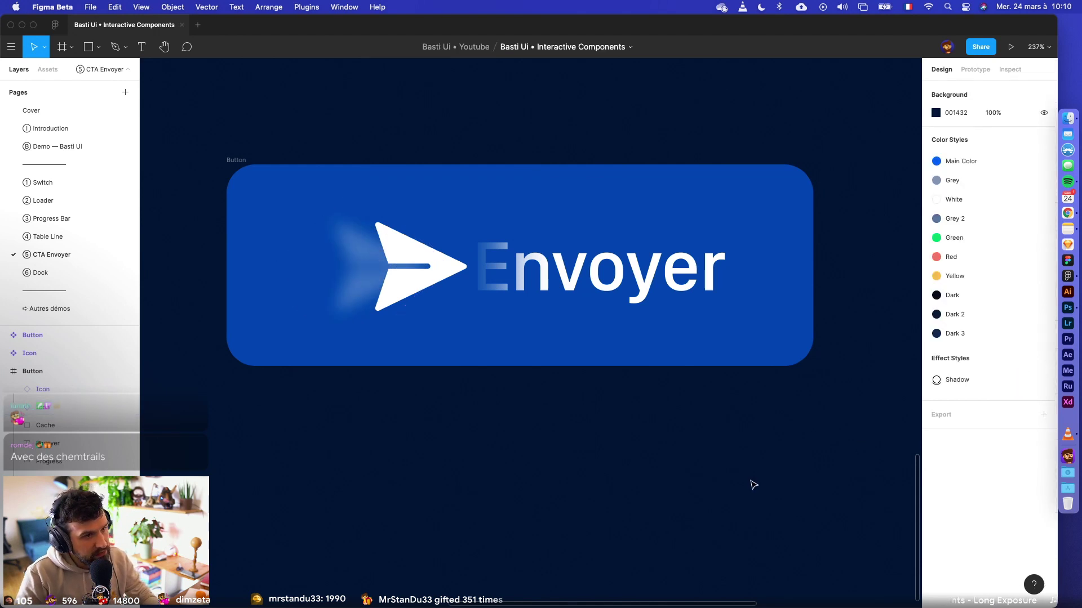
- Check the button at a smaller scale, and delete the blurred paper-plane copy from it
scroll(739, 488, "down", 5)
scroll(740, 488, "right", 3)
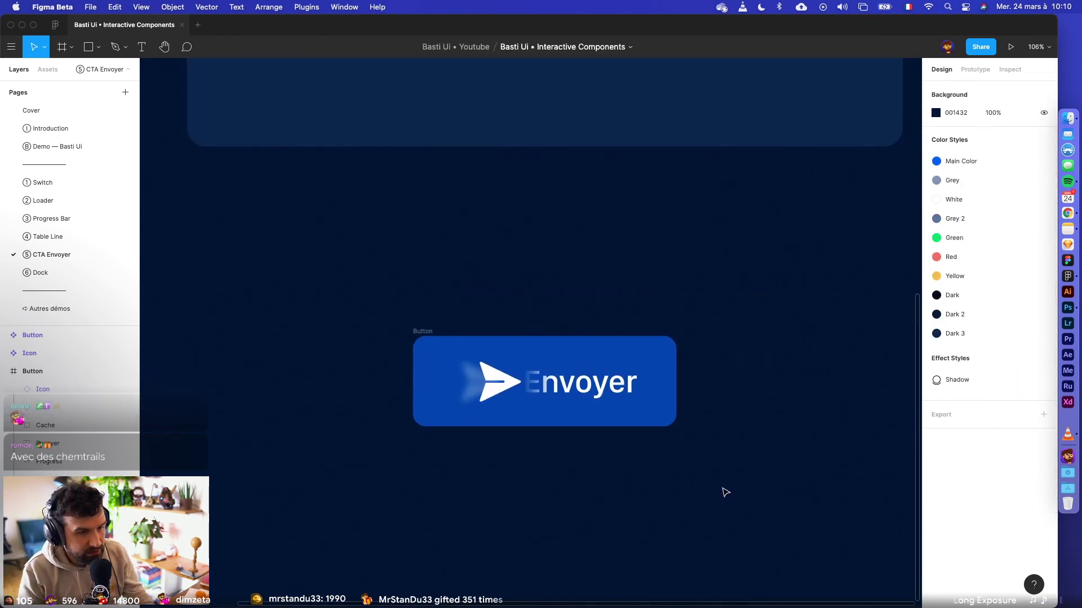
left_click(498, 379)
scroll(497, 379, "up", 5)
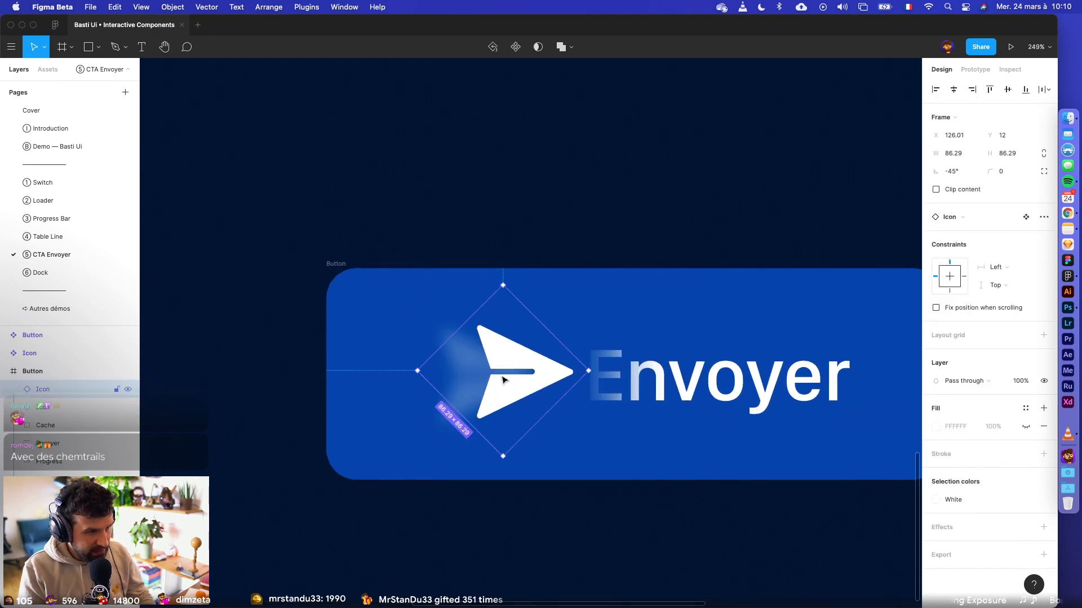
left_click(445, 338)
key("Delete")
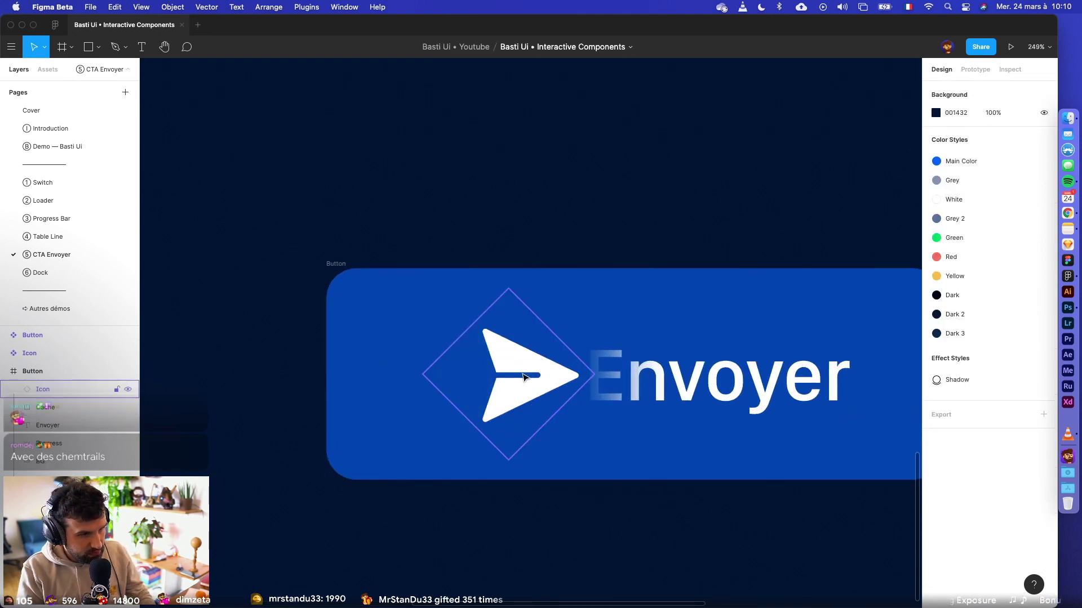
- Delete the Cache rectangle from the copied button and shift the paper-plane icon away from the Envoyer text
left_click(524, 372)
left_click(608, 400)
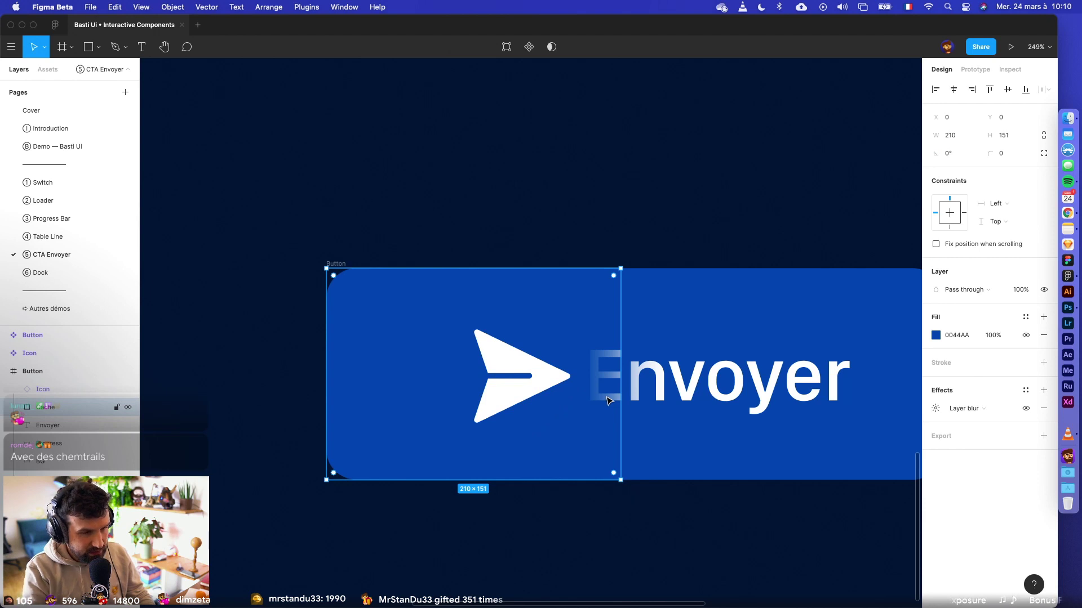
key("Delete")
scroll(586, 459, "down", 5)
left_click(538, 388)
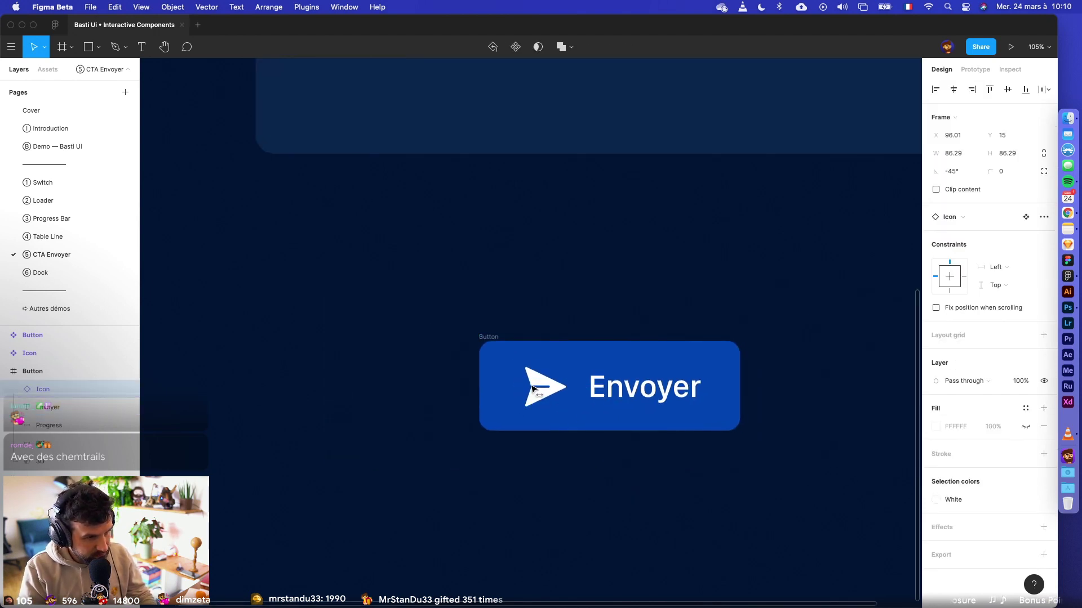
left_click(540, 451)
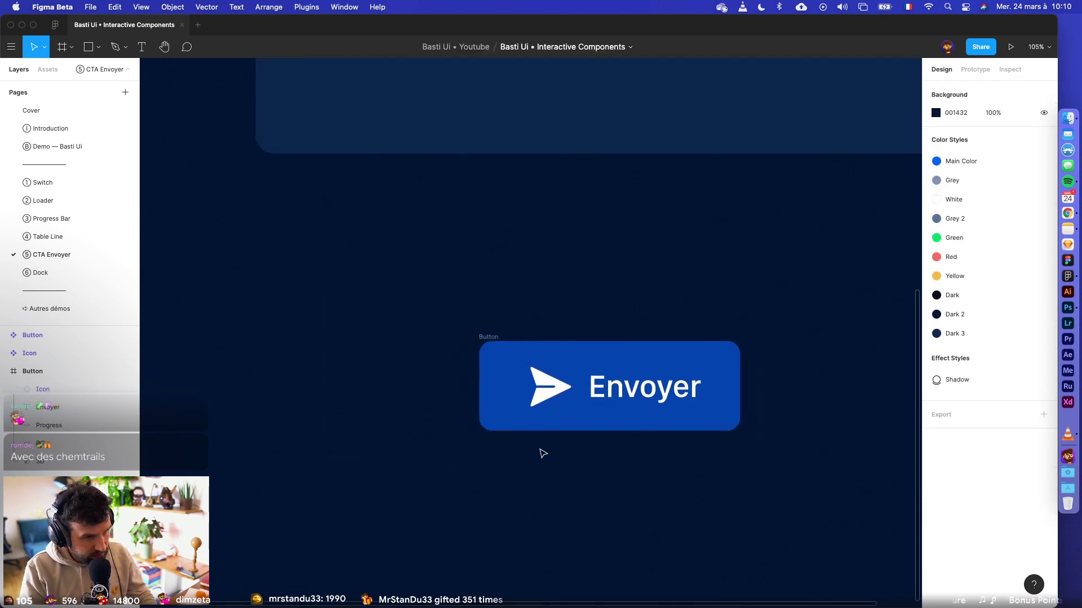
- Present the Exemple 4 : CTA Envoyer frame, play the Envoyer button's animation and return to the design file
scroll(565, 313, "down", 5)
scroll(435, 188, "up", 3)
left_click(434, 188)
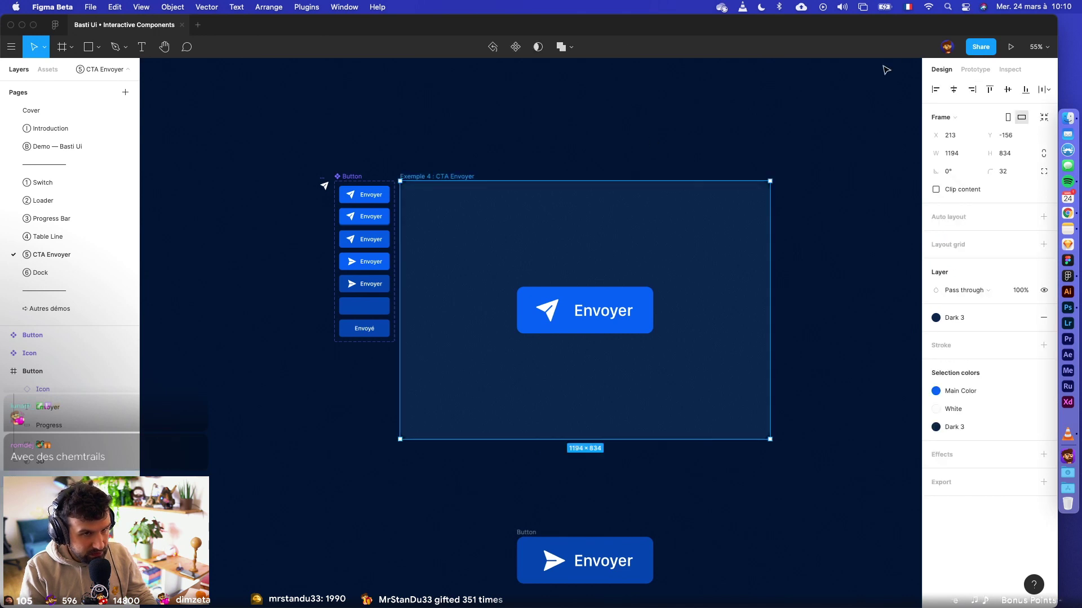
left_click(1011, 47)
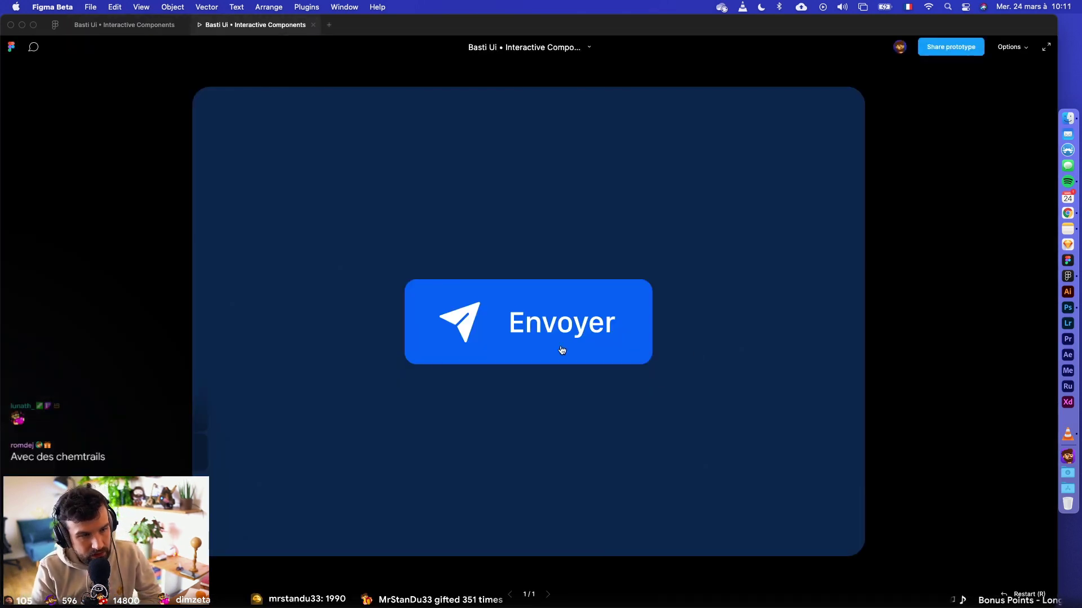
left_click(561, 351)
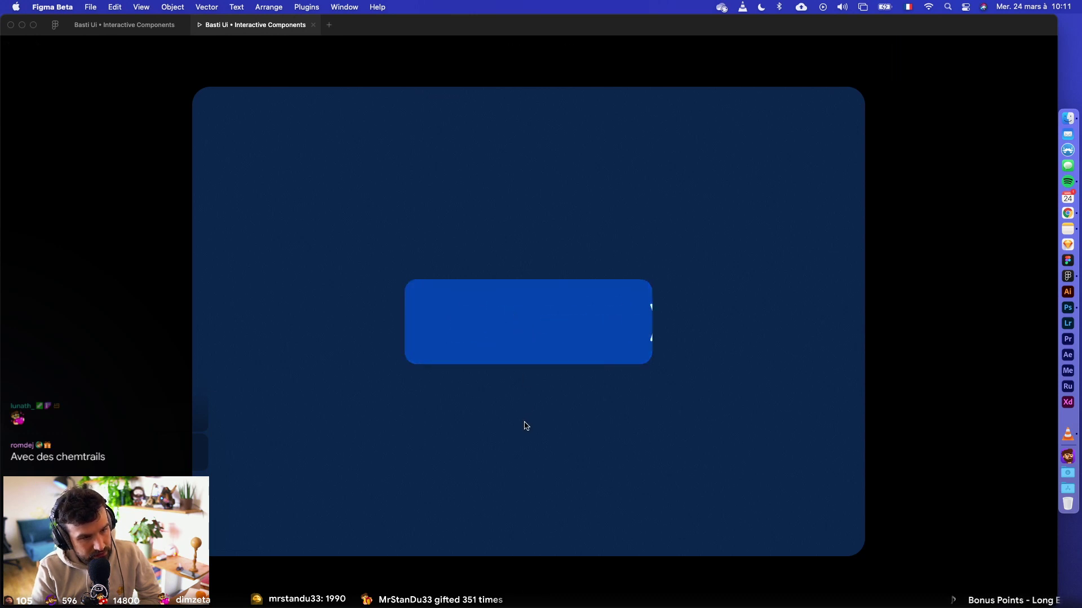
left_click(140, 26)
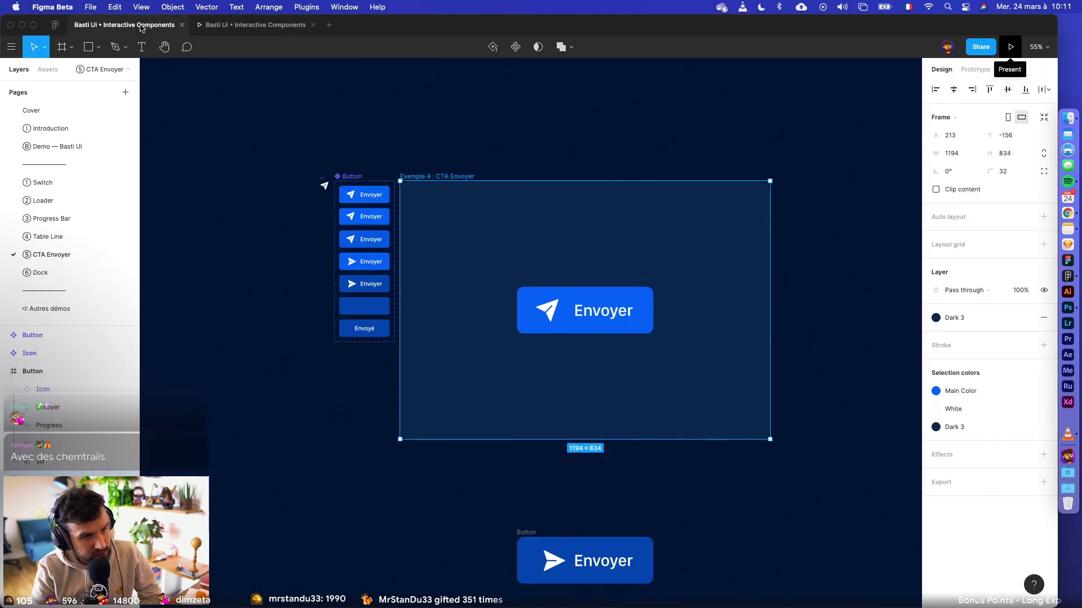
- Move the paper-plane icon and the Envoyer text together out of the copied button, straight down below it
left_click(618, 489)
scroll(620, 467, "up", 5)
scroll(585, 507, "up", 8)
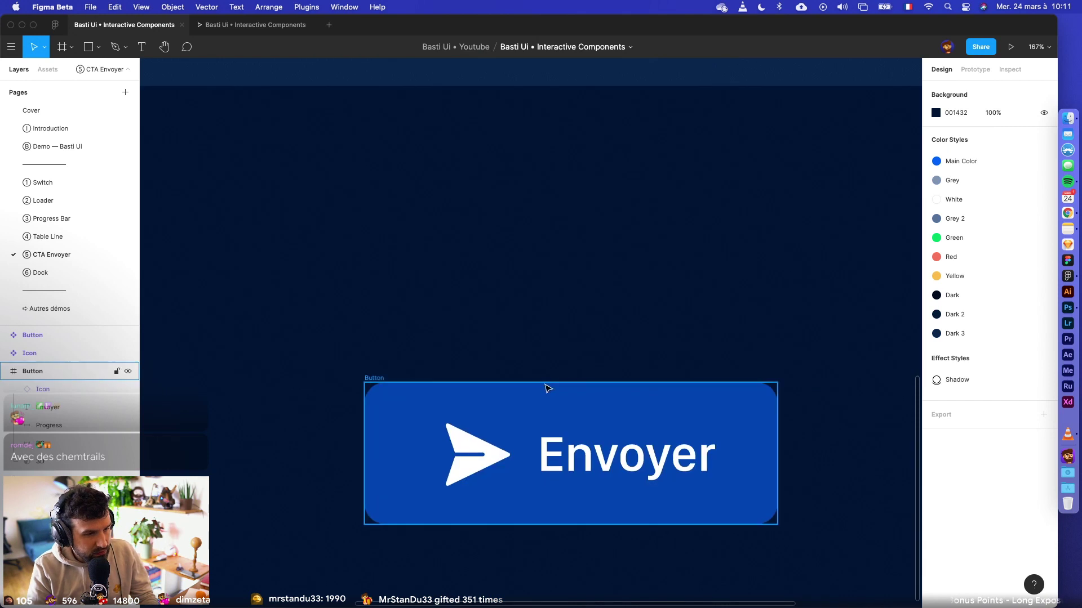
scroll(563, 394, "down", 2)
left_click(477, 324)
left_click(600, 335)
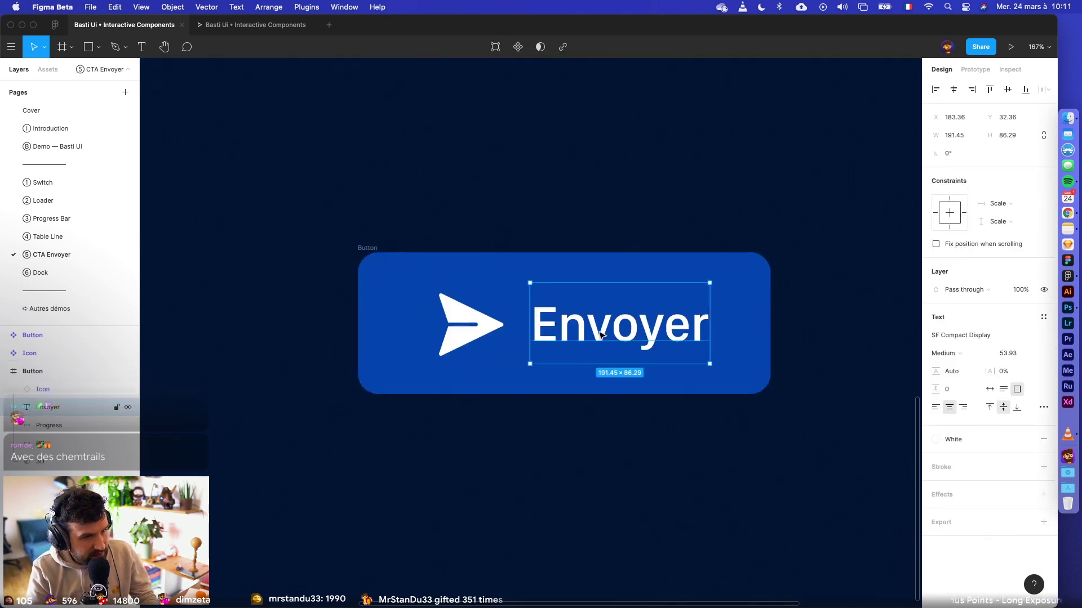
left_click(555, 275)
left_click(307, 273)
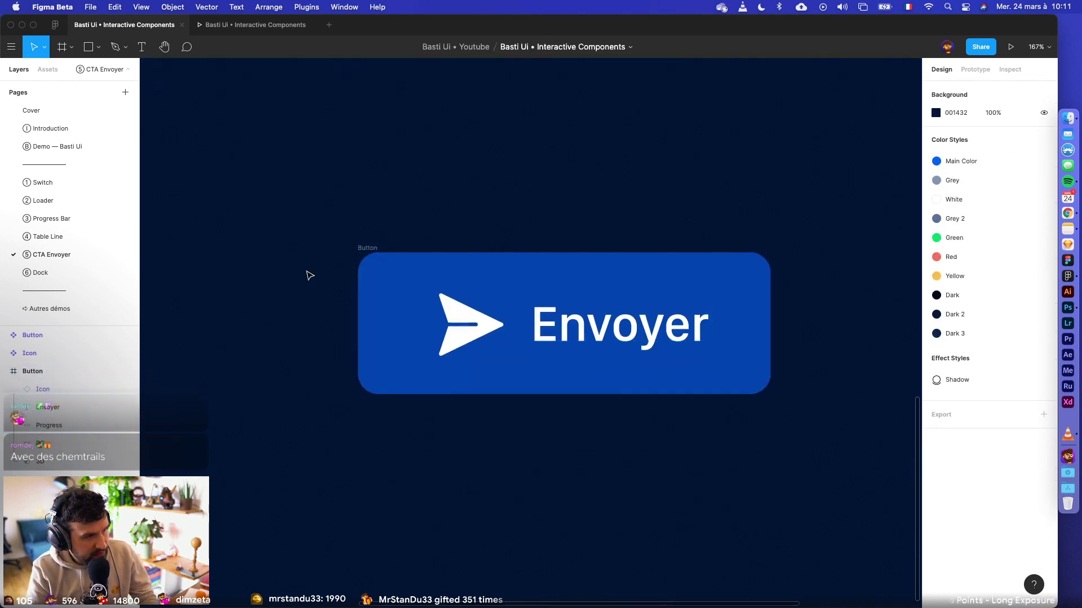
left_click(456, 361)
left_click(619, 327, "shift")
left_click_drag(510, 322, 510, 500)
- Ungroup the copied Button frame and delete the mask layer directly beneath BG
scroll(509, 500, "down", 2)
left_click(494, 321)
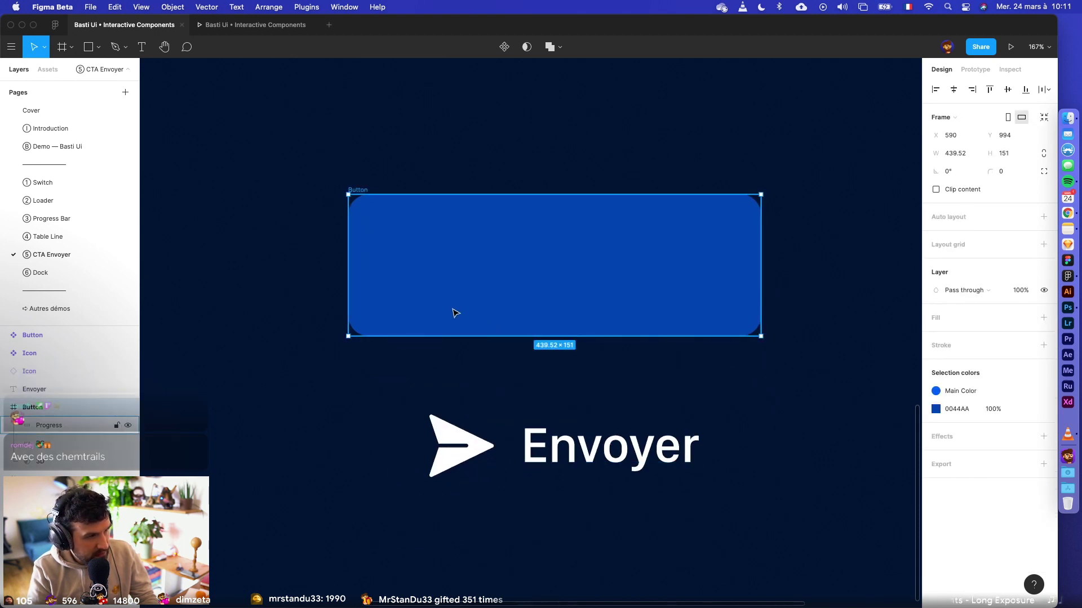
key("Delete")
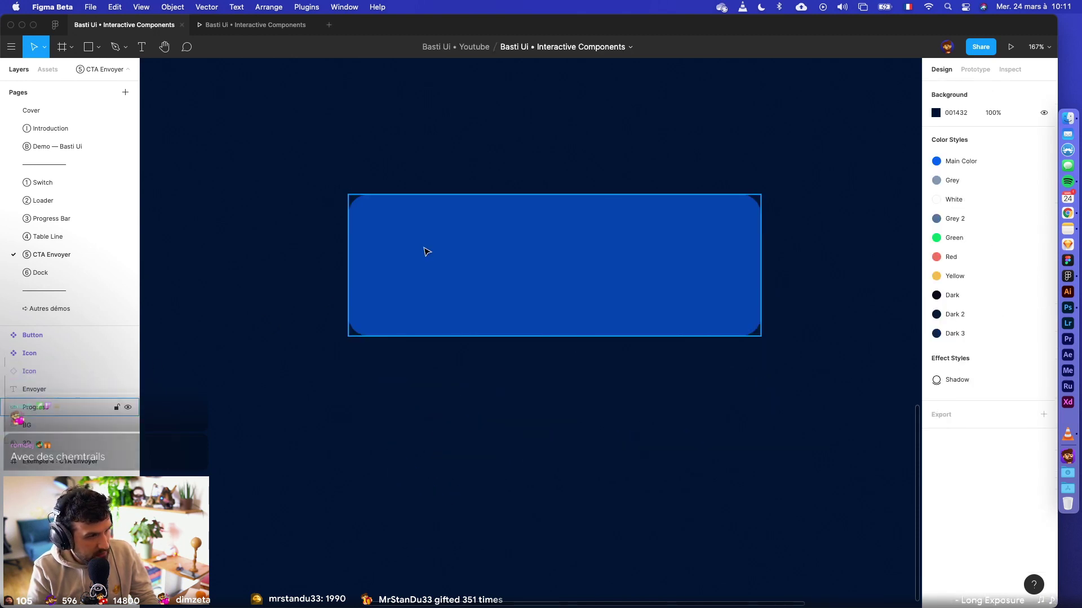
left_click(41, 445)
key("Delete")
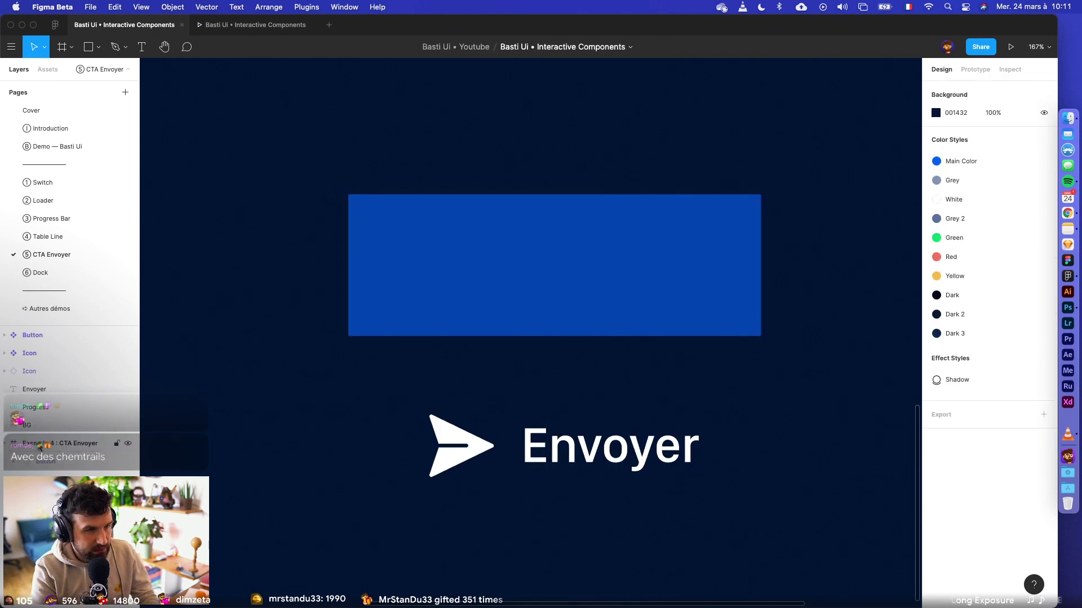
- Check the original Envoyer button's corner radius and set the detached blue rectangles' corner radius to 24
left_click(383, 295)
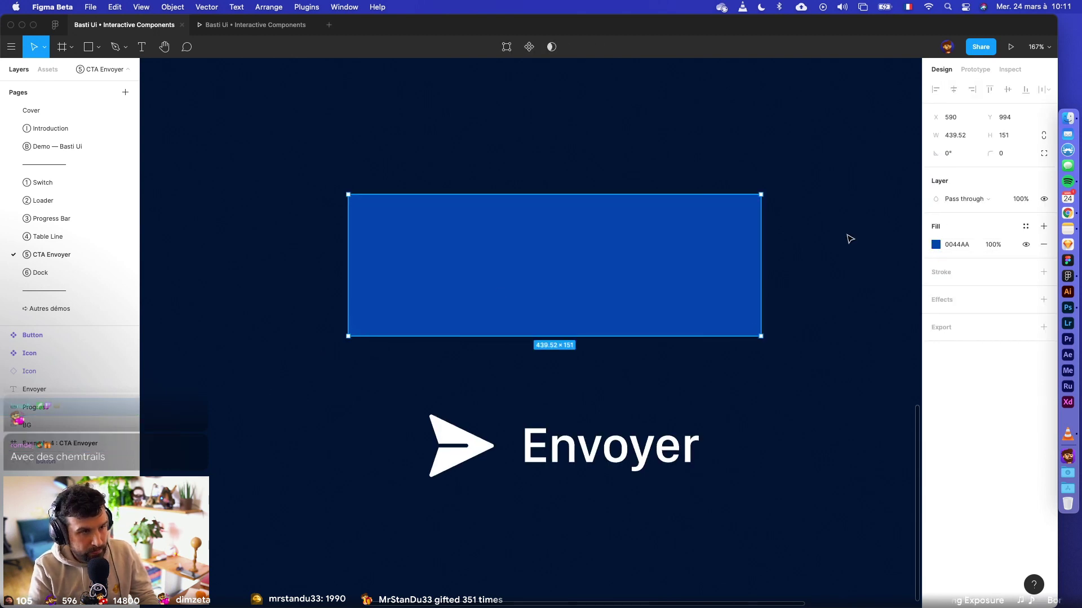
scroll(476, 307, "down", 5)
scroll(476, 307, "up", 2)
left_click(417, 144)
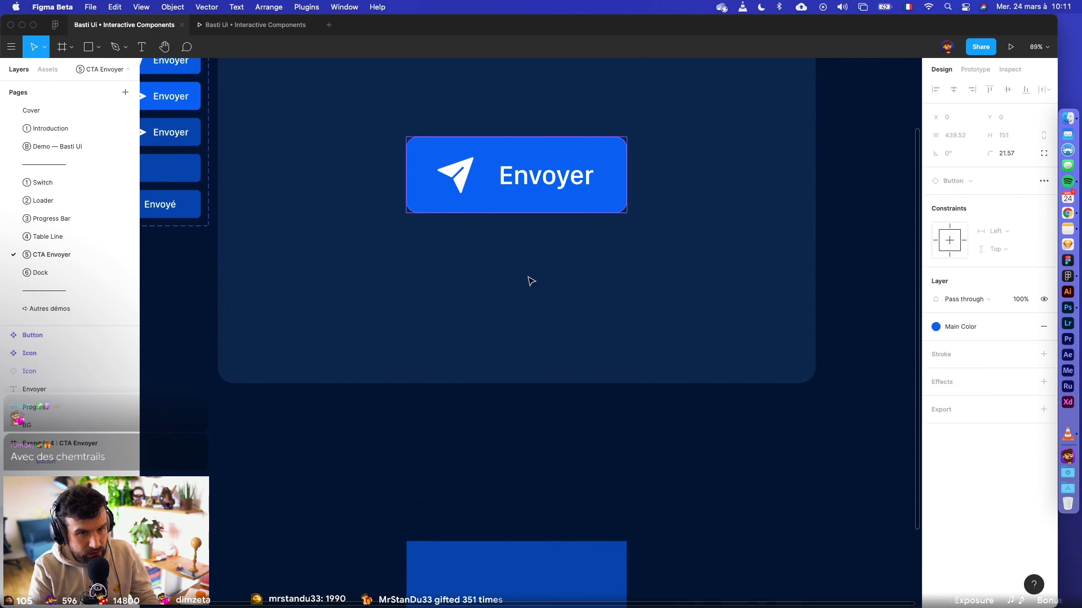
scroll(530, 280, "down", 5)
left_click(608, 346)
left_click_drag(991, 154, 1005, 153)
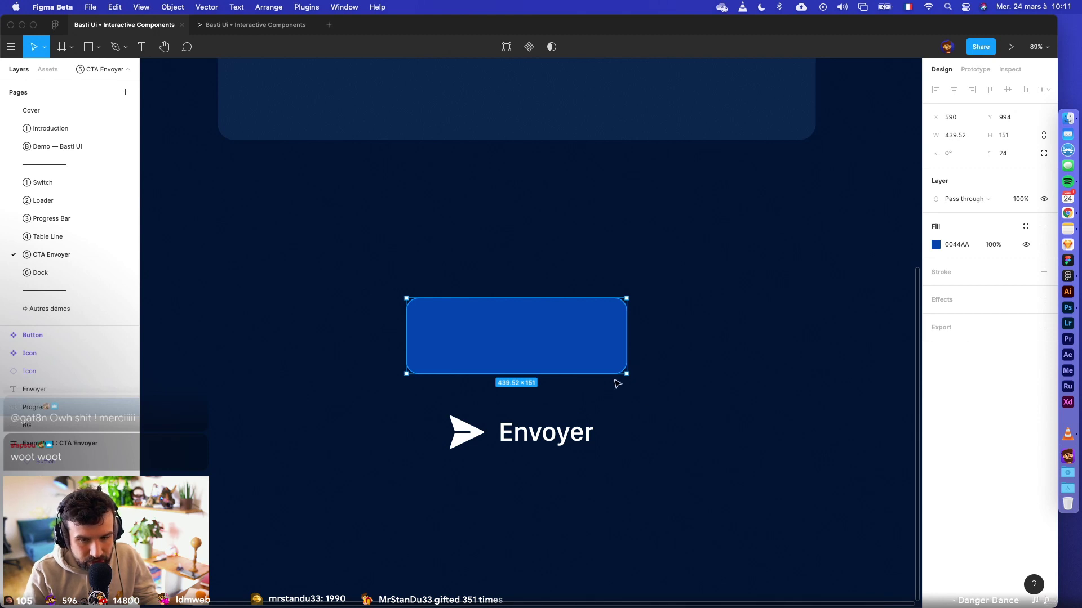
- Export the blue rectangles, paper-plane icon and Envoyer text as separate 4x PNG files to the Bureau folder
left_click(545, 419)
left_click(470, 345)
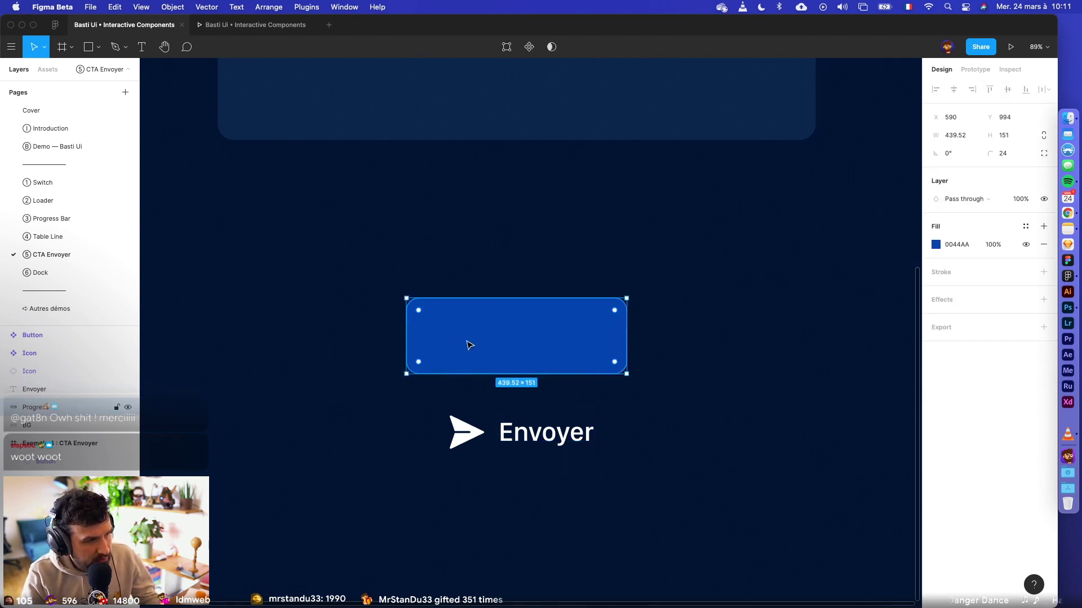
left_click_drag(347, 310, 438, 280)
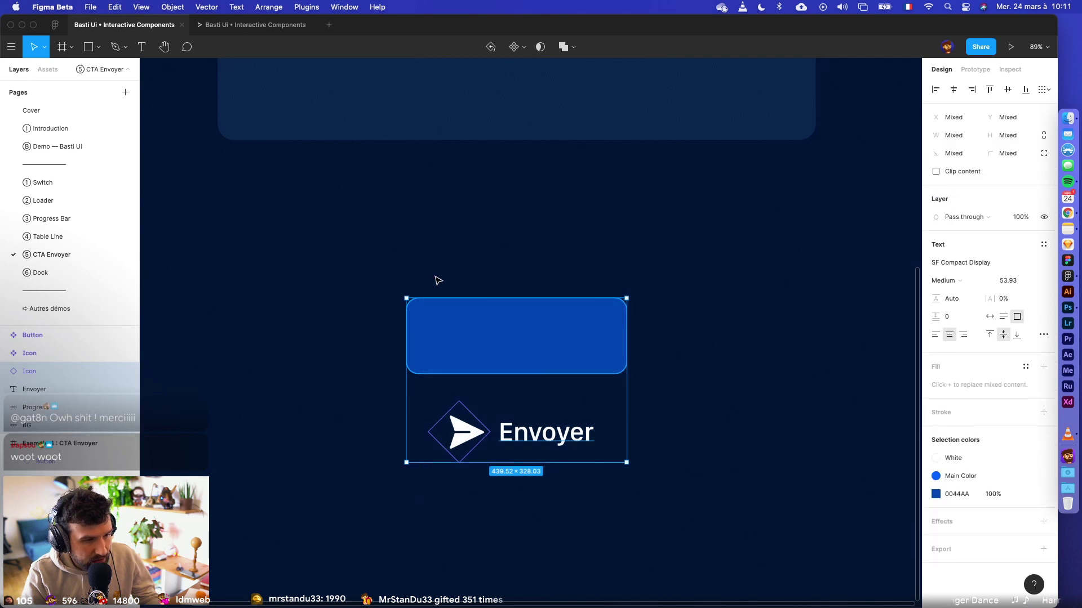
left_click(1044, 549)
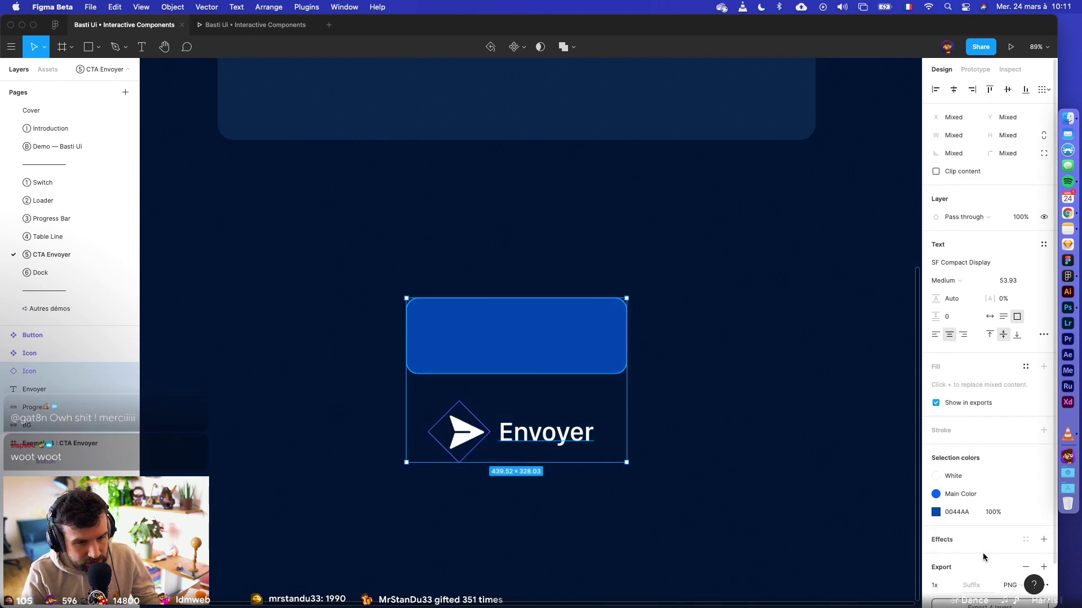
left_click(942, 542)
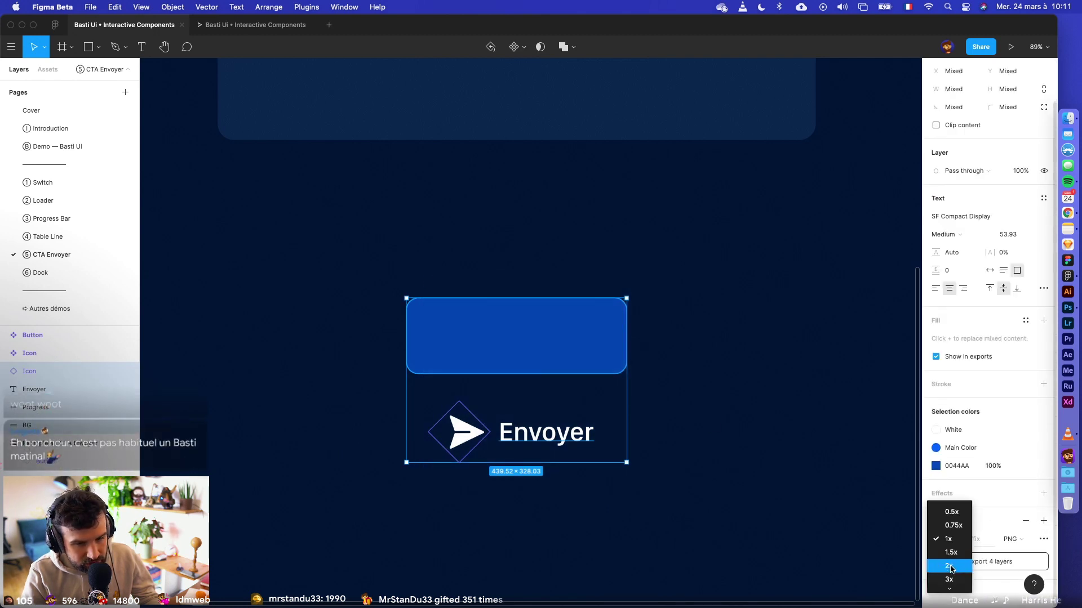
left_click(955, 553)
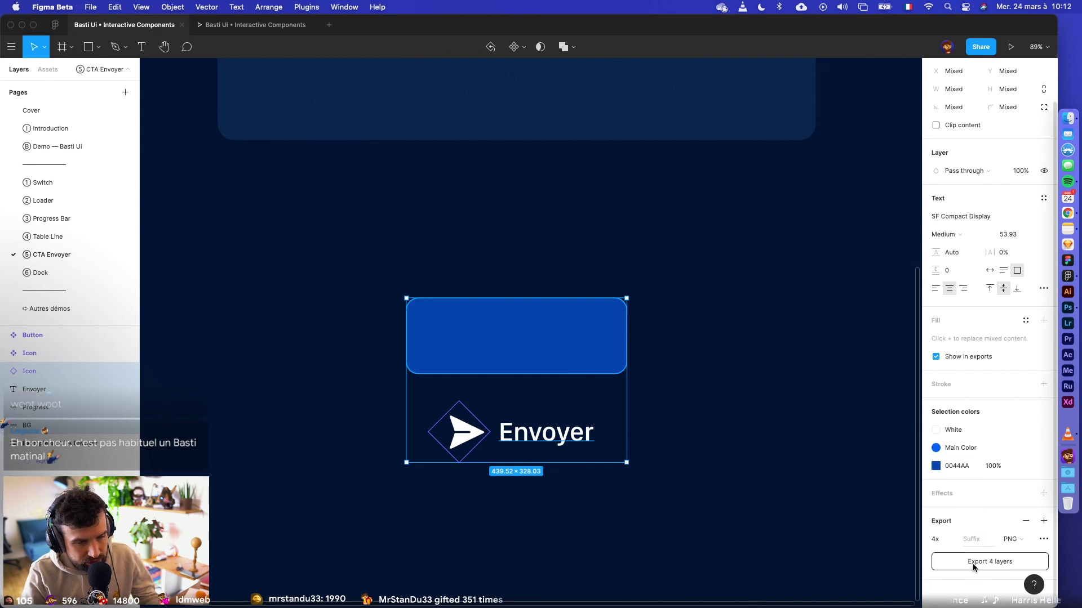
left_click(976, 564)
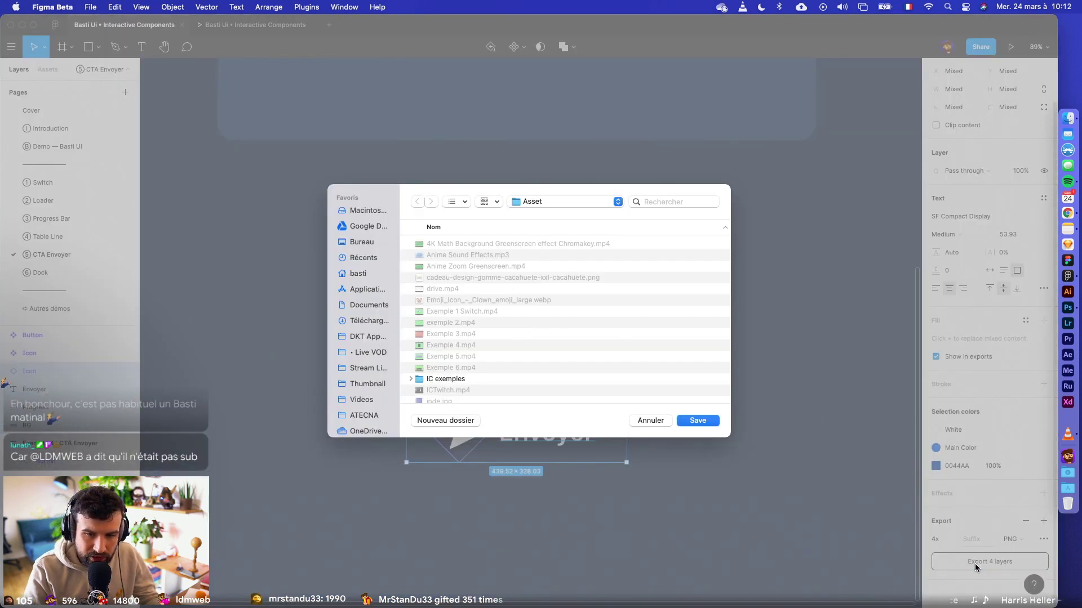
left_click(367, 241)
left_click(698, 420)
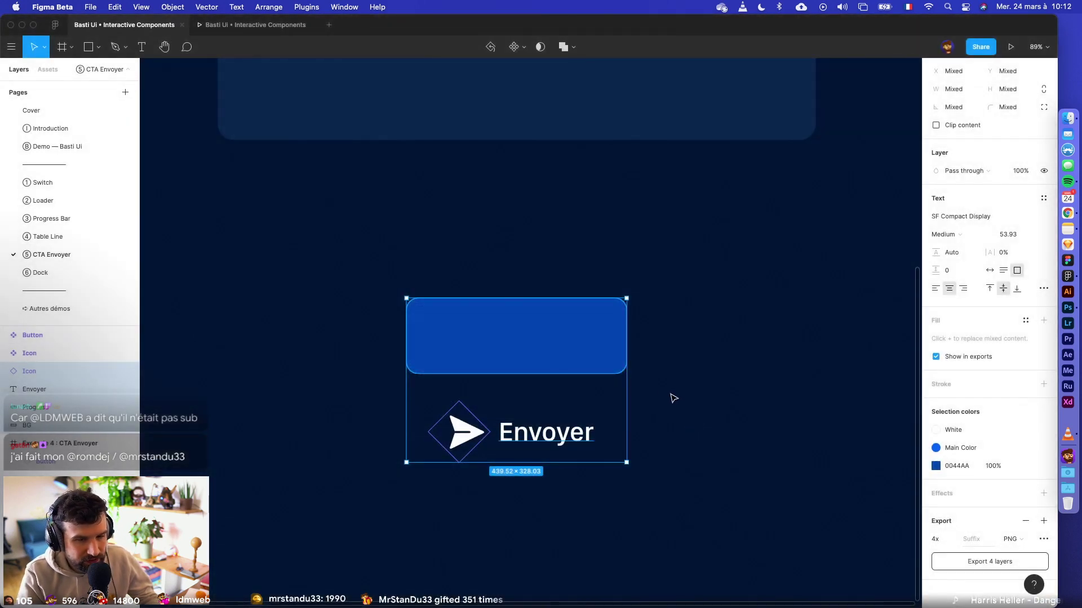
left_click(678, 397)
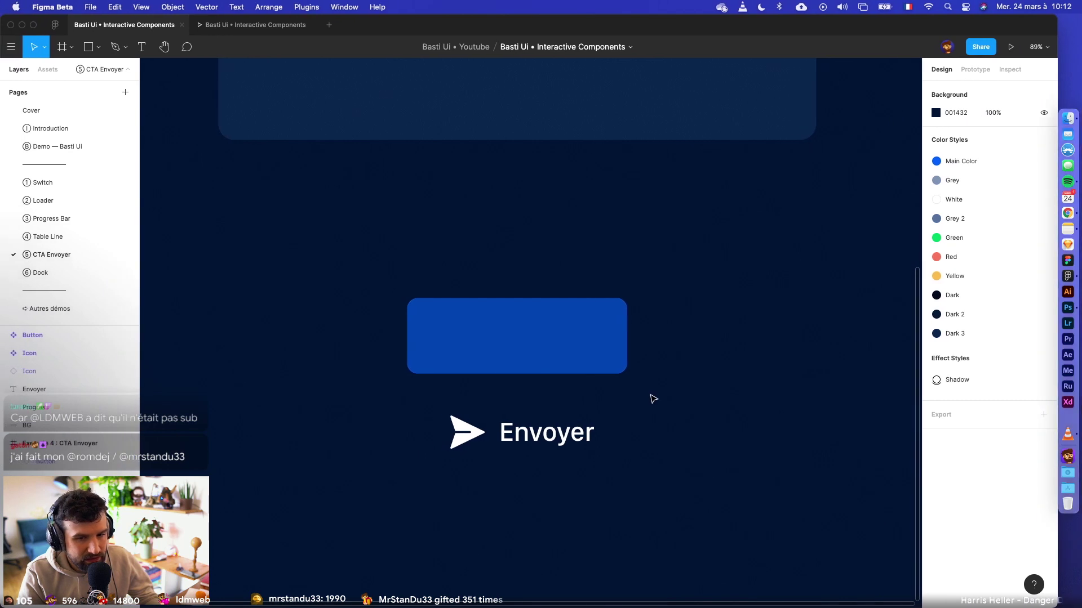
- Show the desktop and preview the exported Icon.png and Envoyer.png files
scroll(709, 365, "left", 10)
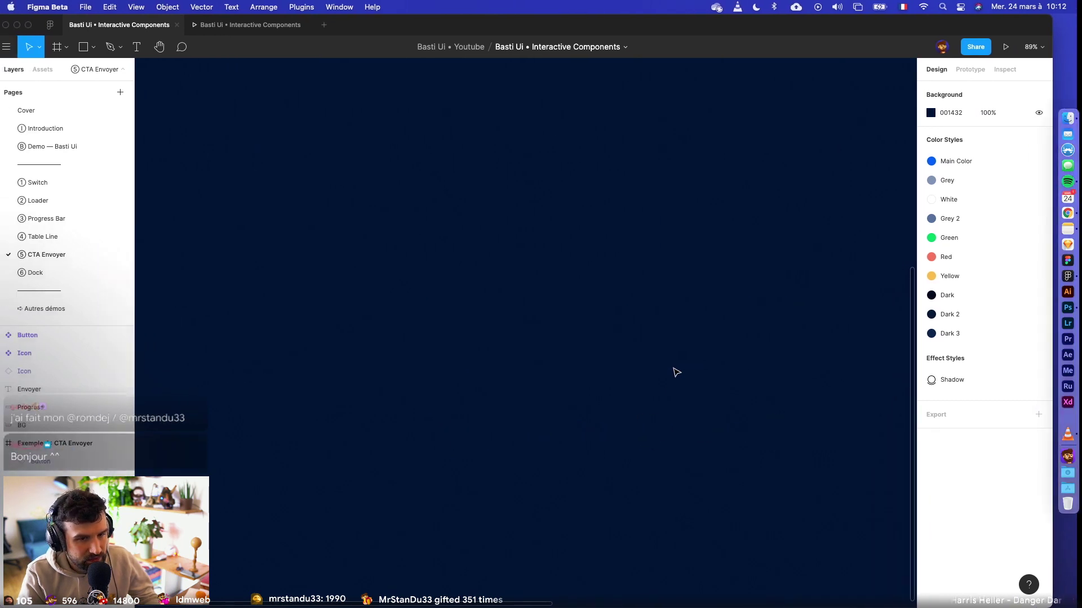
scroll(677, 372, "right", 8)
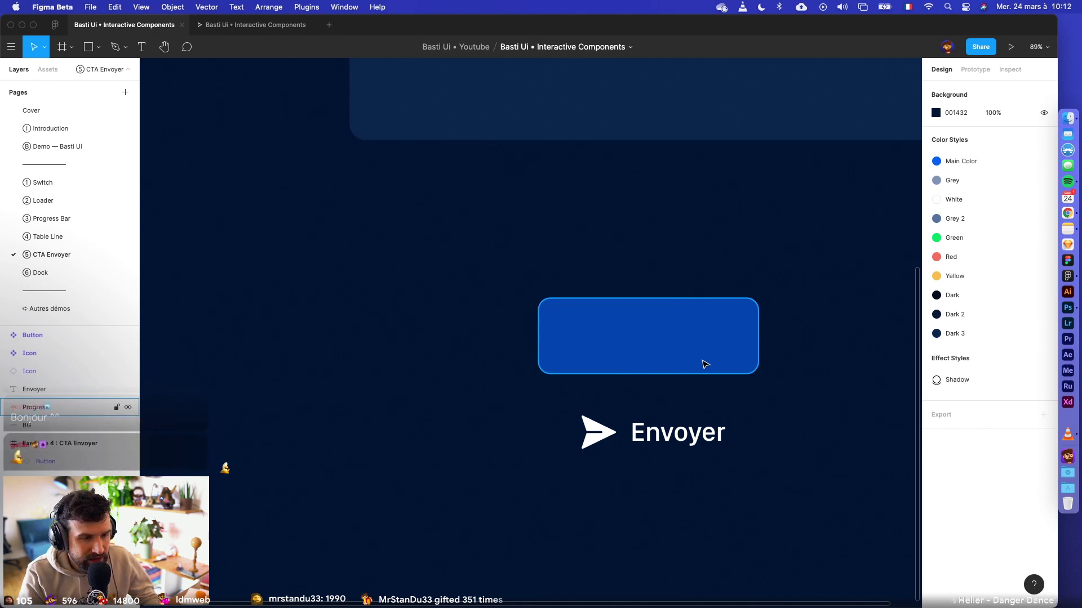
key("F11")
left_click(879, 235)
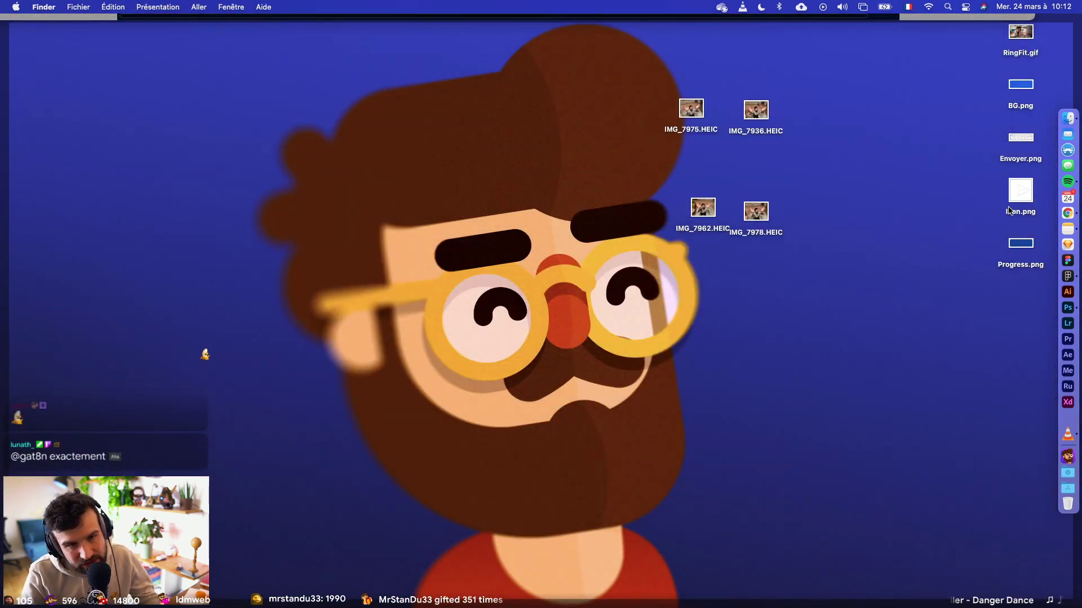
left_click(1009, 210)
key("space")
key("space")
left_click(1019, 140)
key("space")
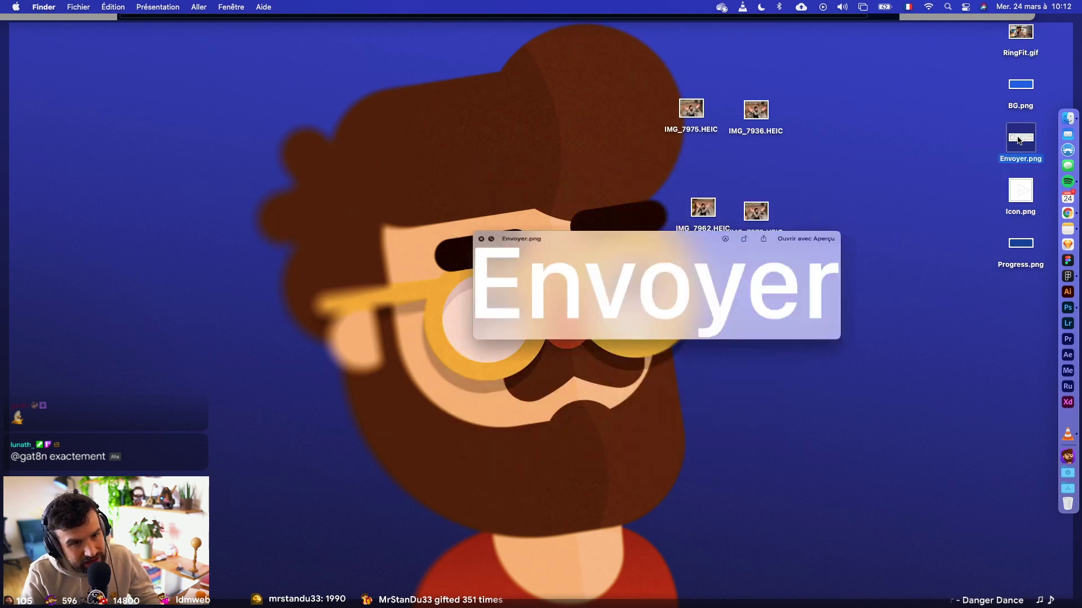
key("space")
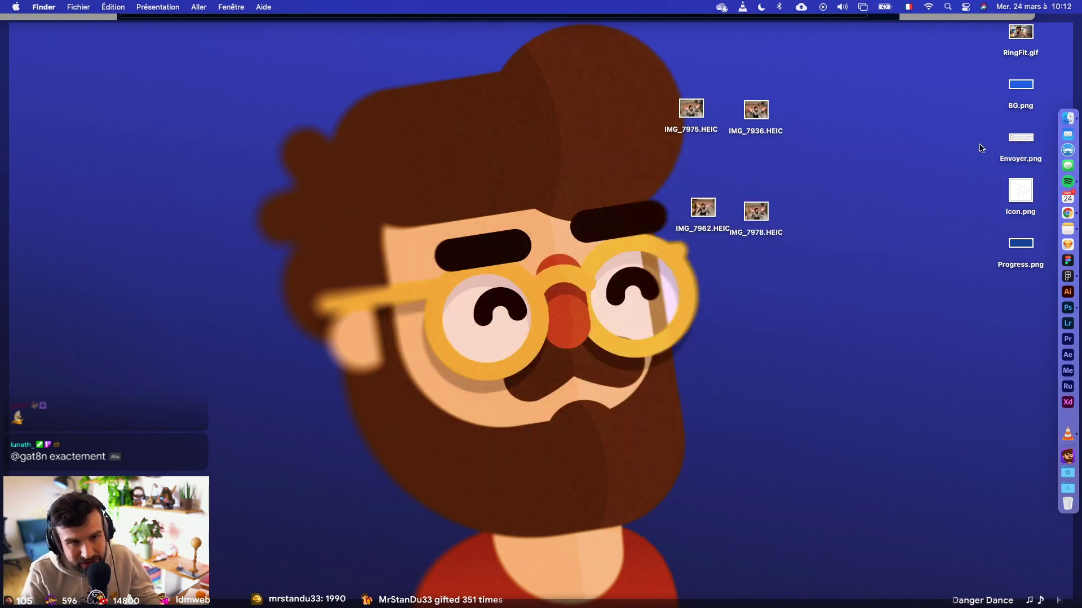
- Preview BG.png and Progress.png on the desktop and move Progress.png to the trash
left_click_drag(983, 146, 1042, 304)
left_click(1016, 87)
key("space")
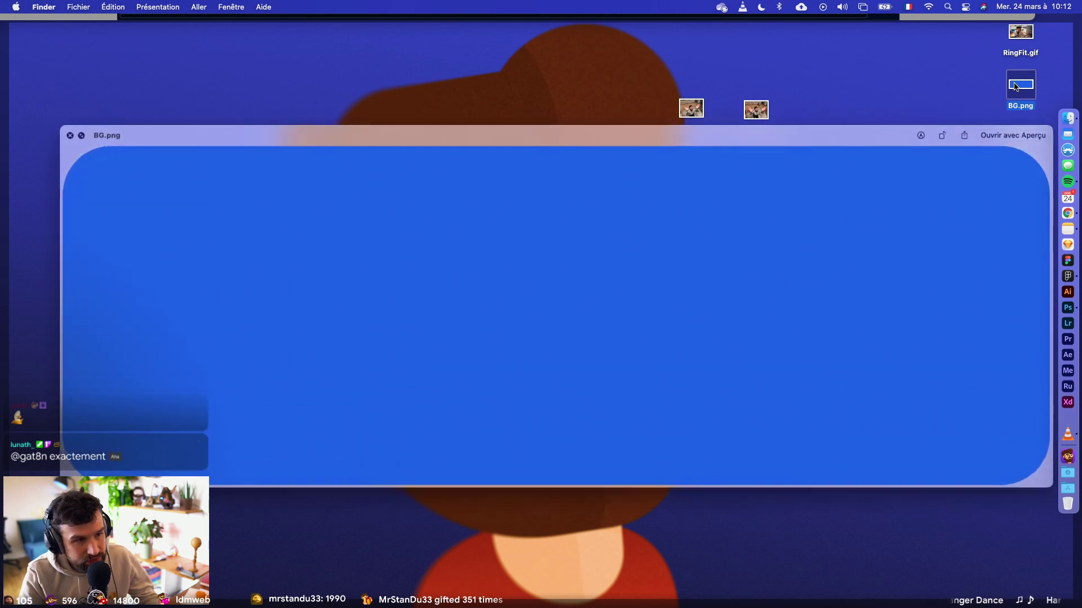
key("Down")
key("Down")
key("Down")
key("space")
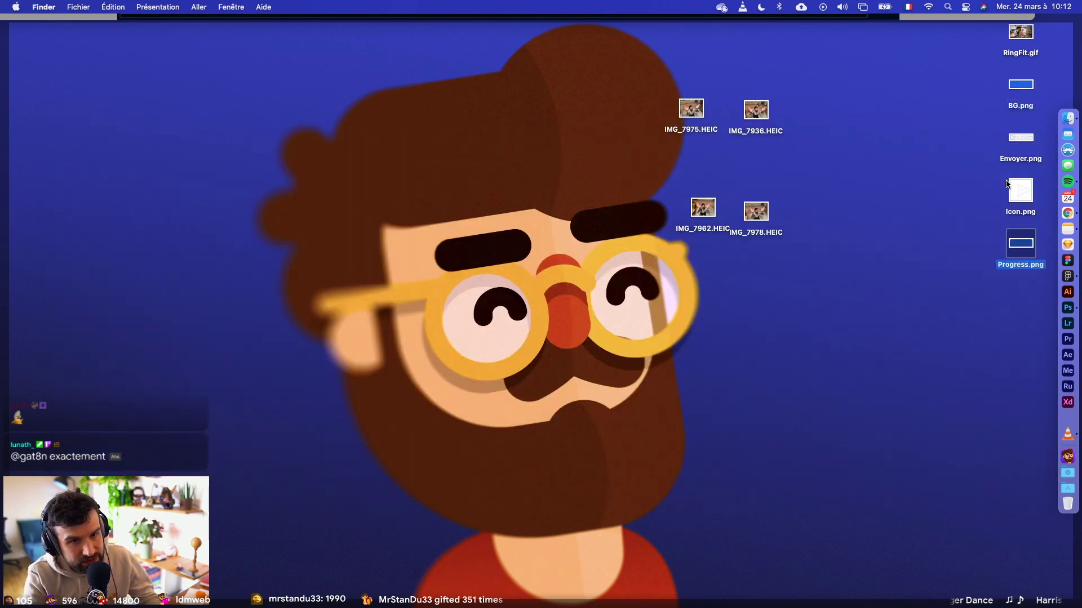
key("super+BackSpace")
- Switch to Photoshop and place BG.png, Envoyer.png and Icon.png from the desktop into FigmaIC.psd
left_click_drag(1003, 116, 1068, 308)
key("F11")
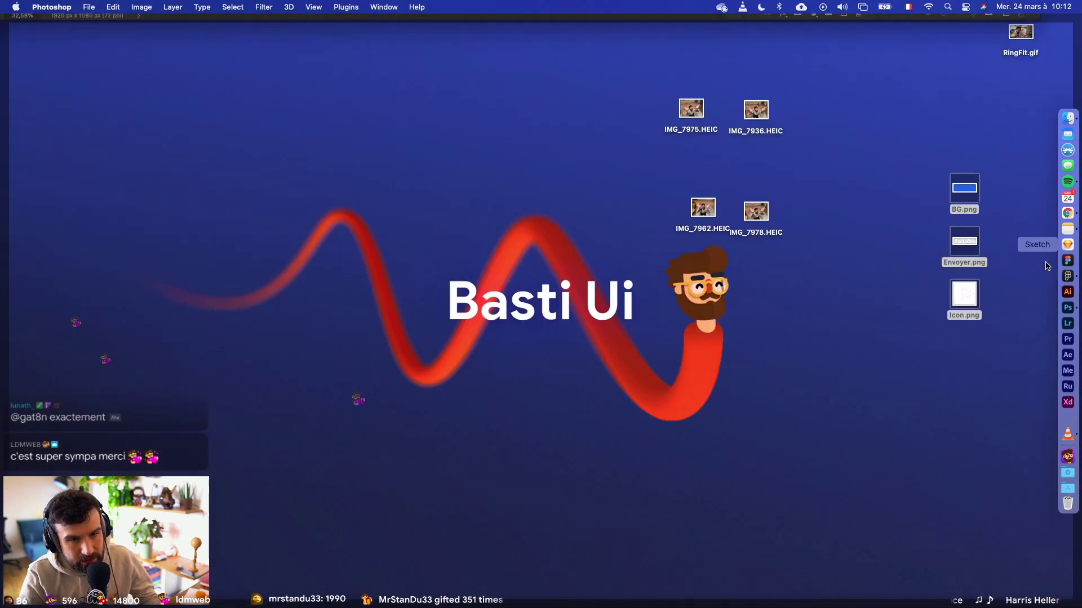
left_click_drag(961, 245, 339, 272)
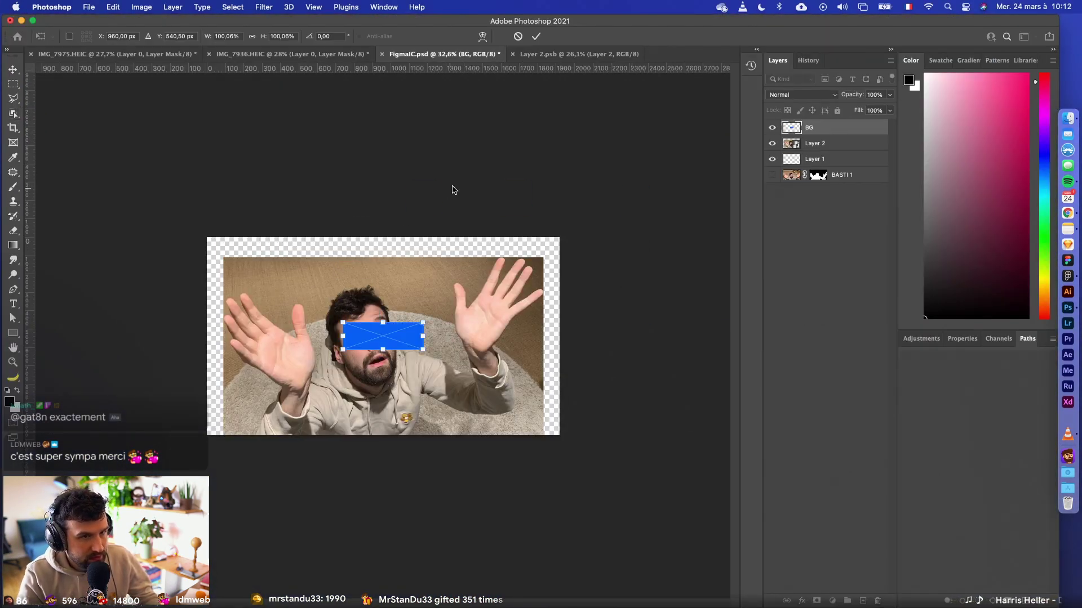
key("Return")
key("Return")
key("Return")
- Move the paper-plane icon horizontally to the start of the Envoyer text on the blue button
key("w")
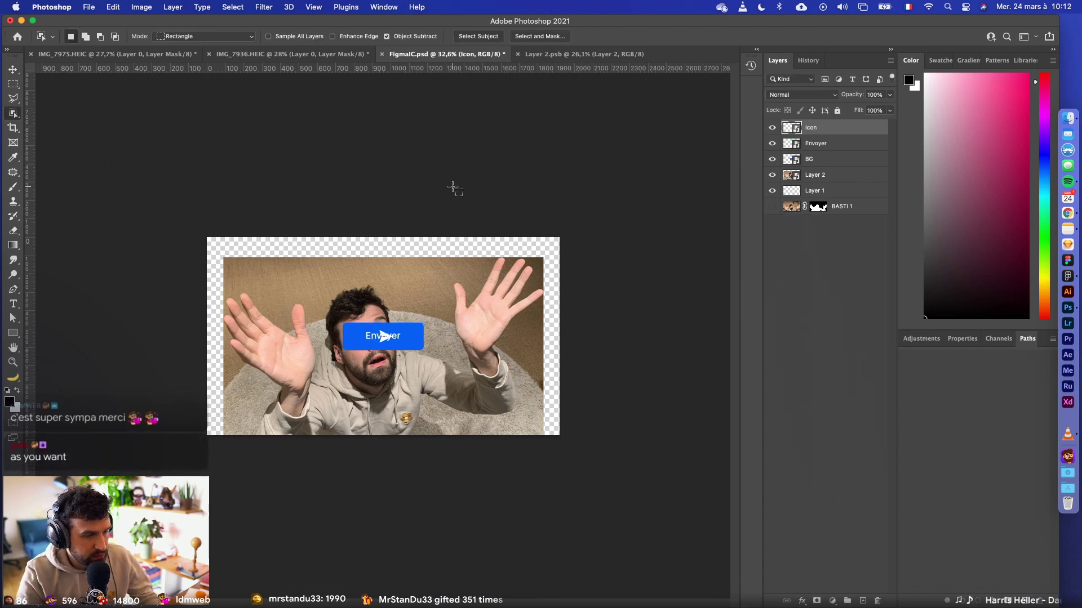
key("super+0")
key("super+plus")
key("super+plus")
left_click(16, 72)
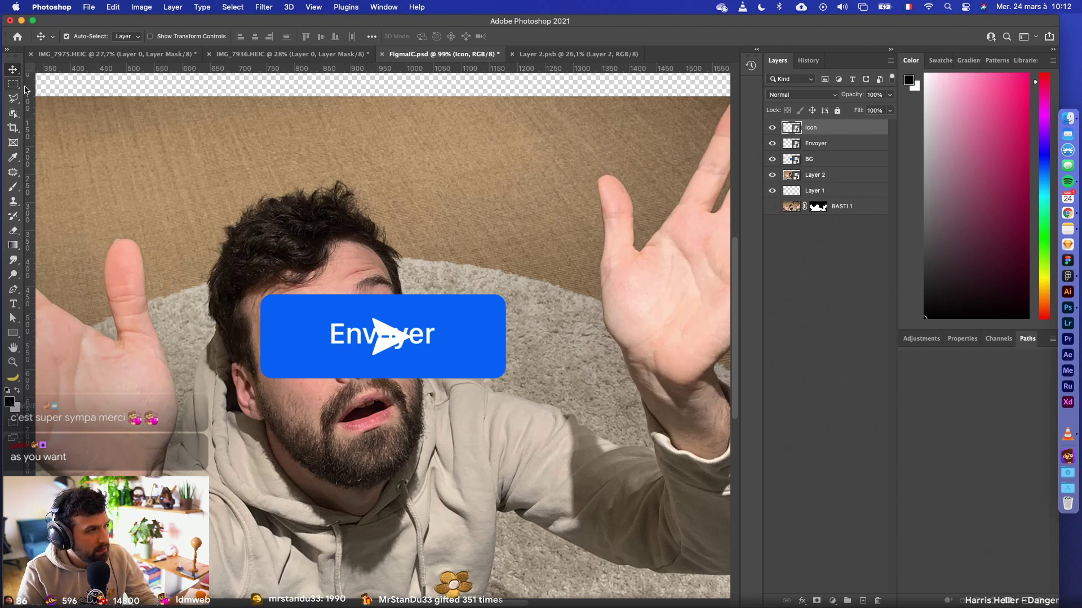
left_click_drag(378, 337, 313, 335)
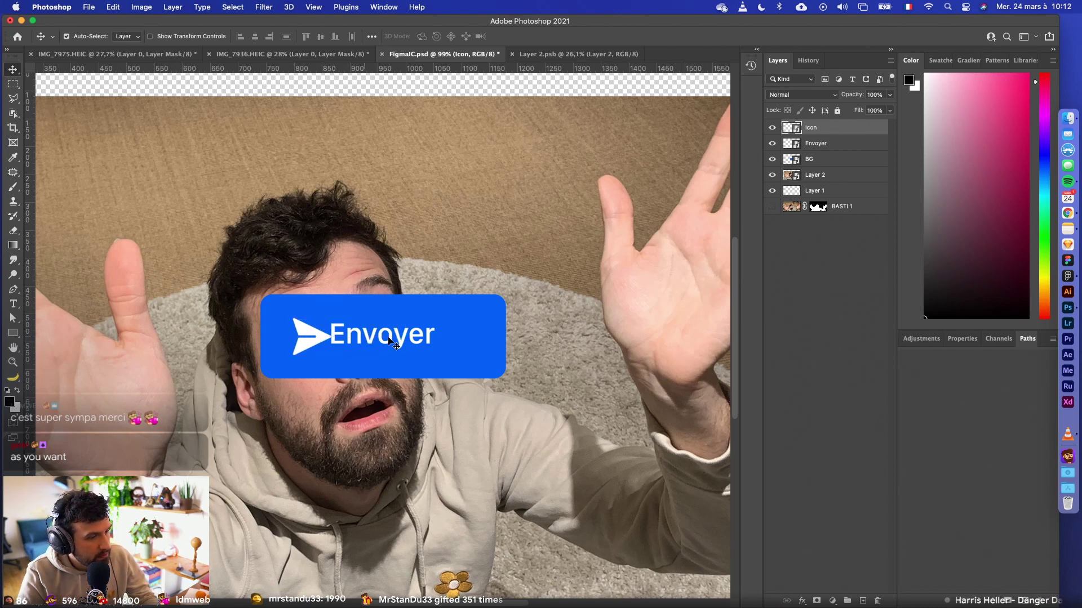
- Shift the Envoyer text layer right to about X 1010 px, leaving a gap after the paper-plane icon
mouse_move(390, 341)
left_mouse_down()
mouse_move(411, 338)
mouse_move(381, 344)
left_mouse_up()
left_click(816, 143)
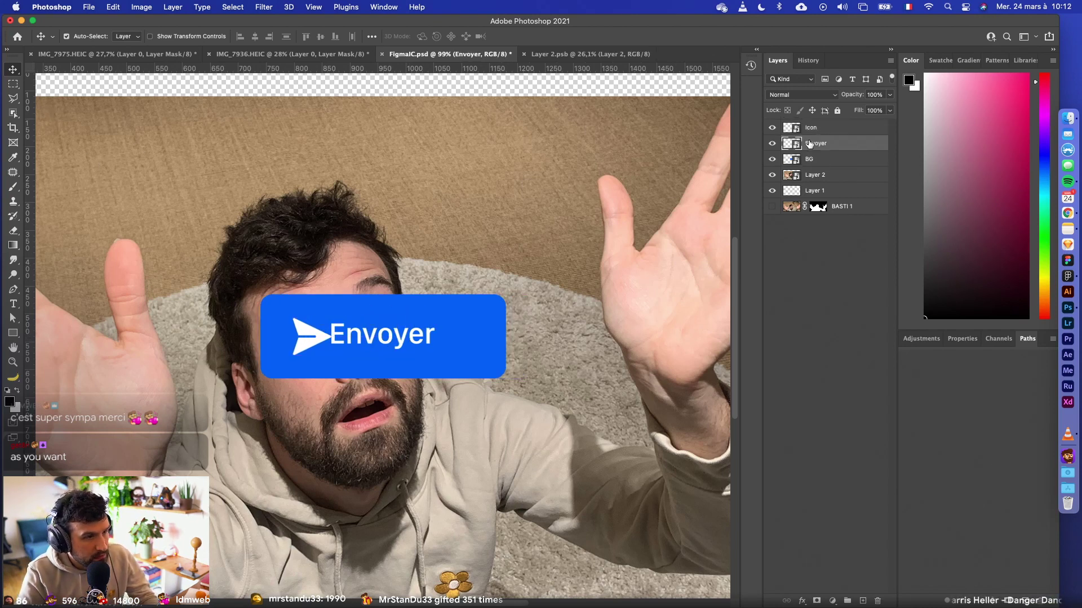
key("super+t")
key("shift+Right")
key("shift+Right")
key("shift+Right")
key("shift+Right")
key("shift+Right")
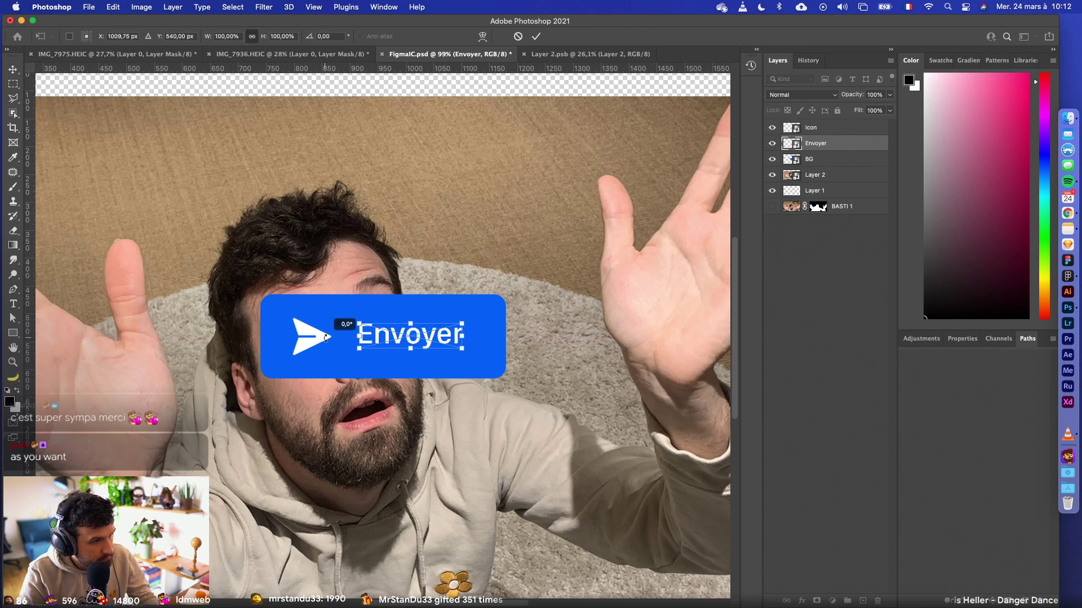
key("Return")
key("super+t")
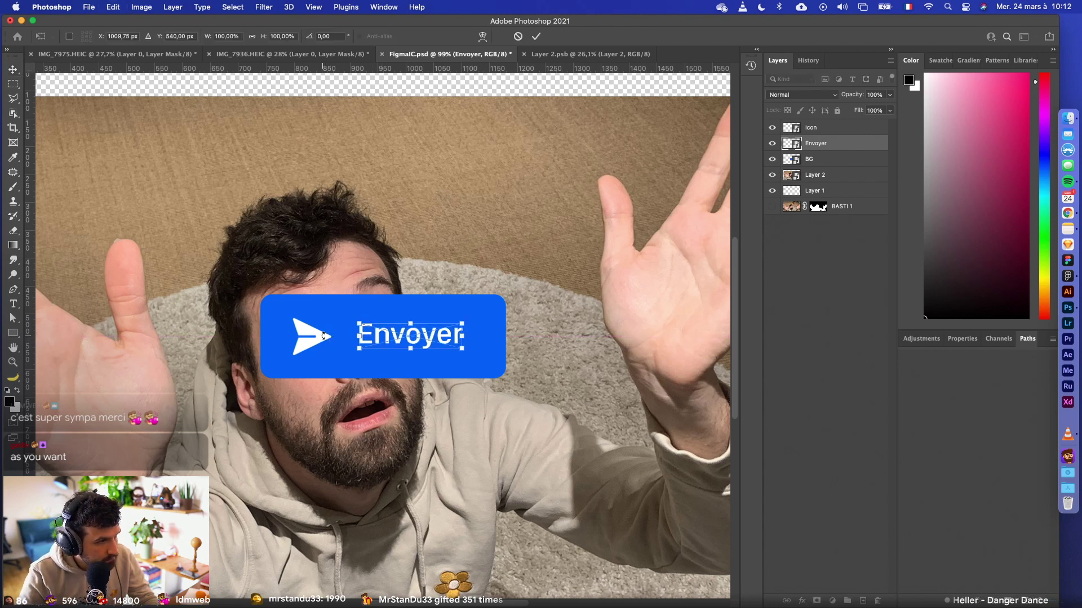
key("Return")
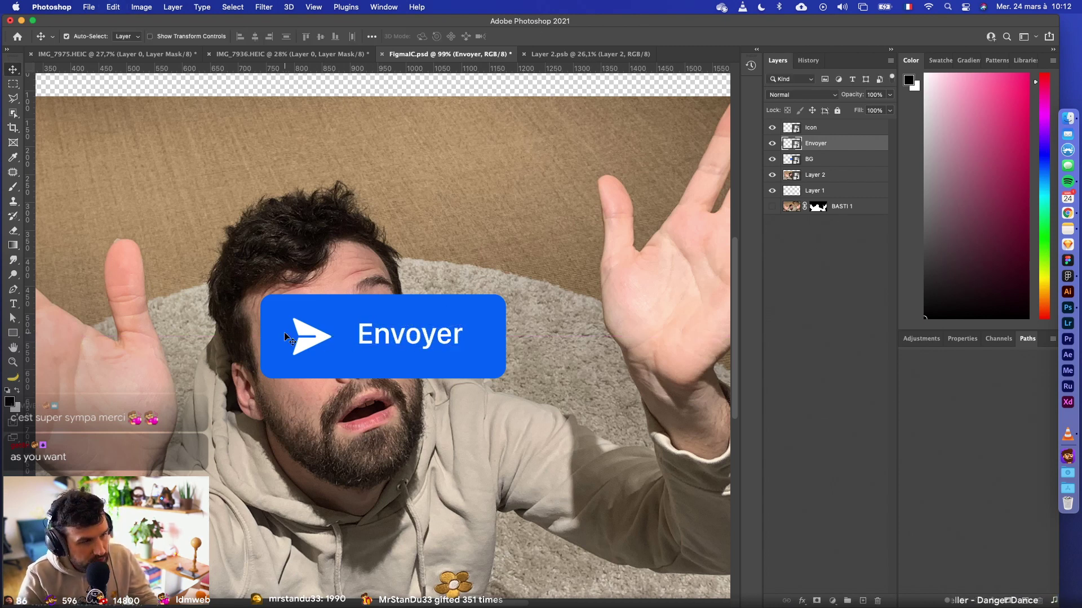
- Bring the paper-plane icon closer to the Envoyer text, and move the icon, text and blue background together above the man's head
left_click(312, 332)
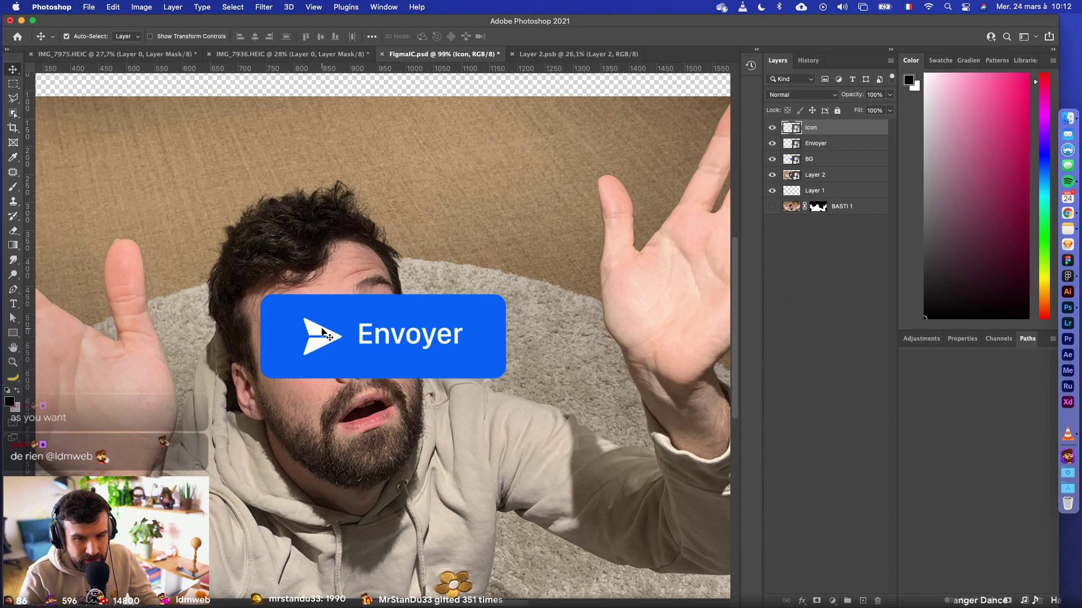
left_click(409, 337, "shift")
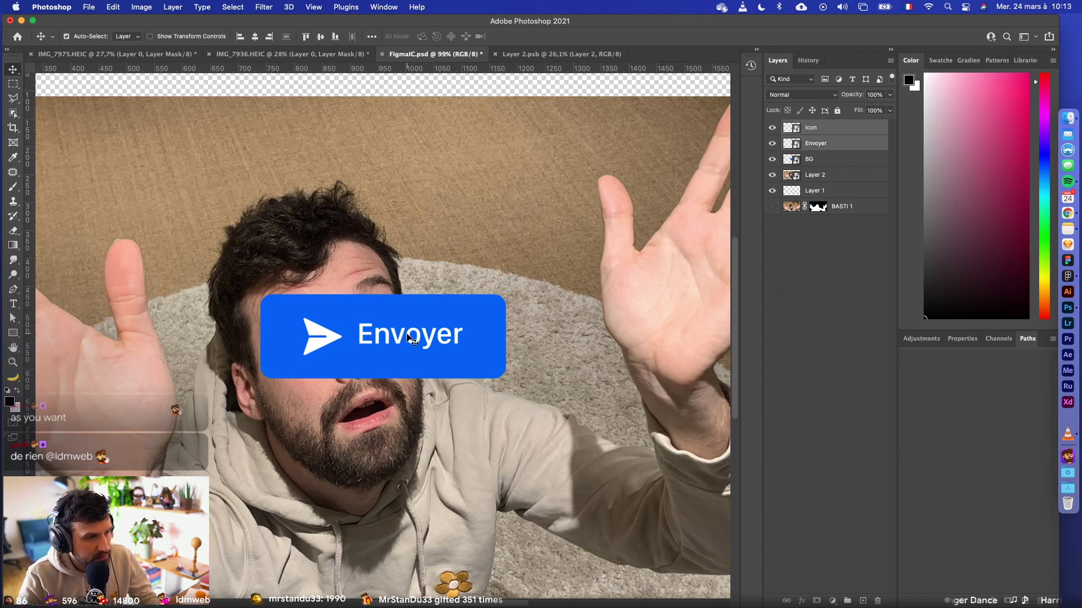
left_click_drag(402, 314, 490, 193)
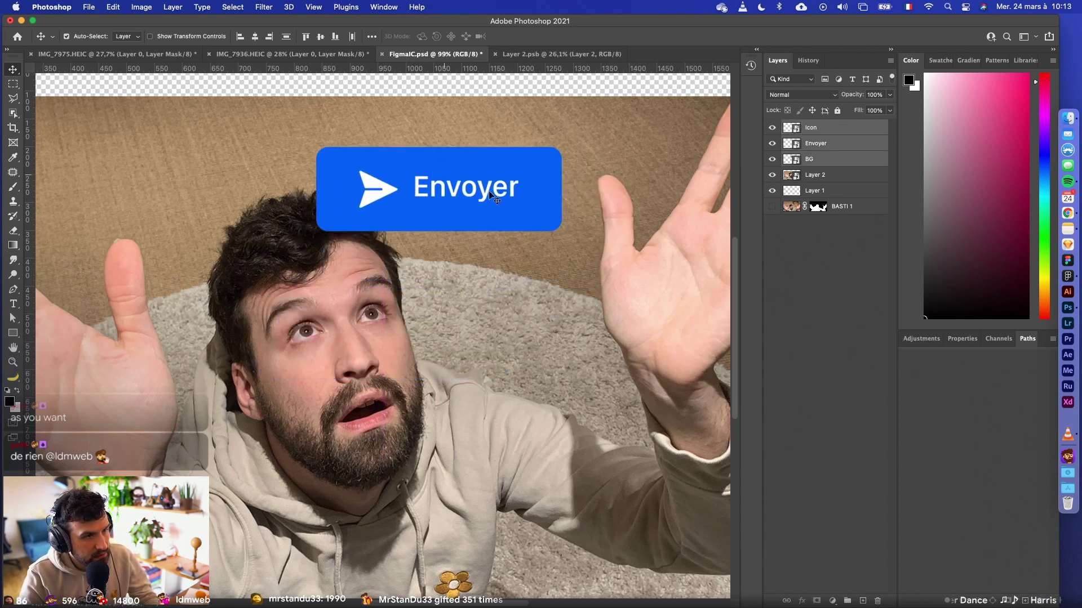
- Scale up the Icon, Envoyer and BG layers together so the button spans the space above the man's head
key("super+t")
left_click_drag(561, 146, 666, 109)
scroll(580, 191, "down", 3)
scroll(562, 203, "up", 3)
key("Return")
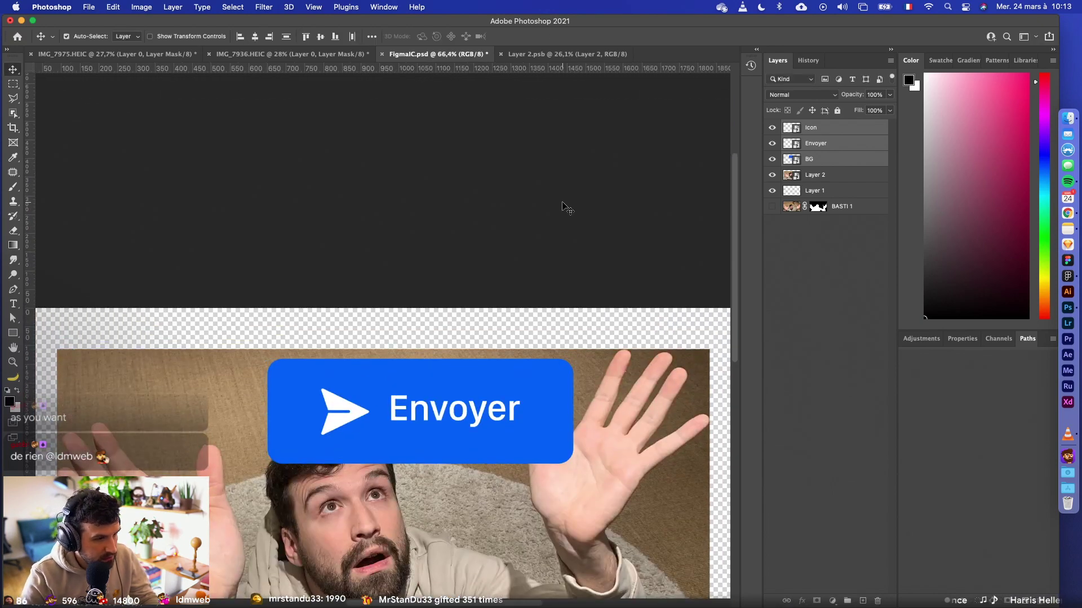
key("super+0")
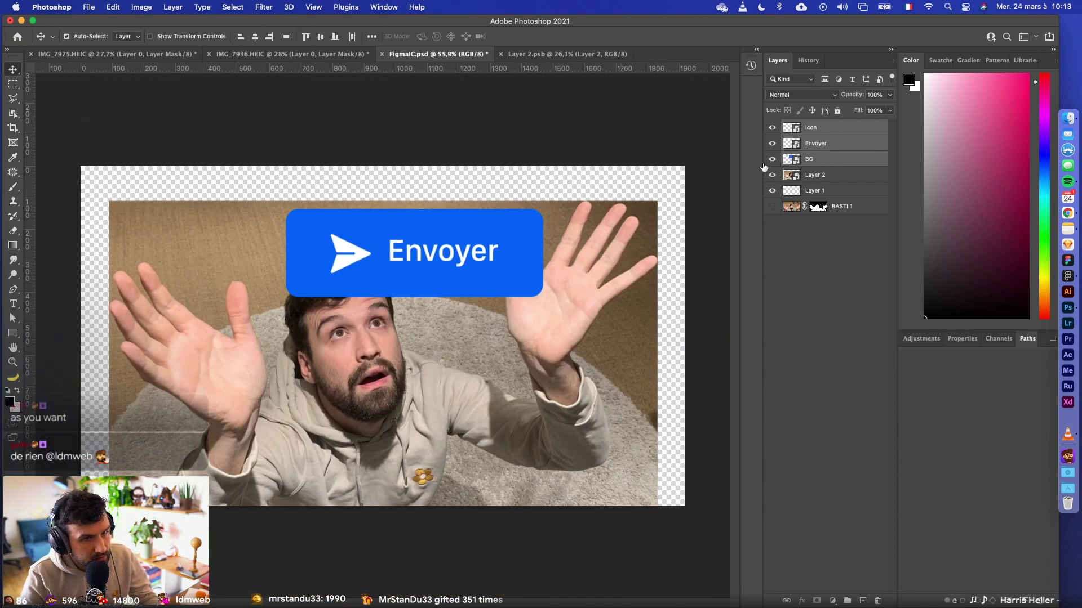
- Convert the three button layers into one smart object and tilt it about 5° counterclockwise above the man's head
right_click(837, 160)
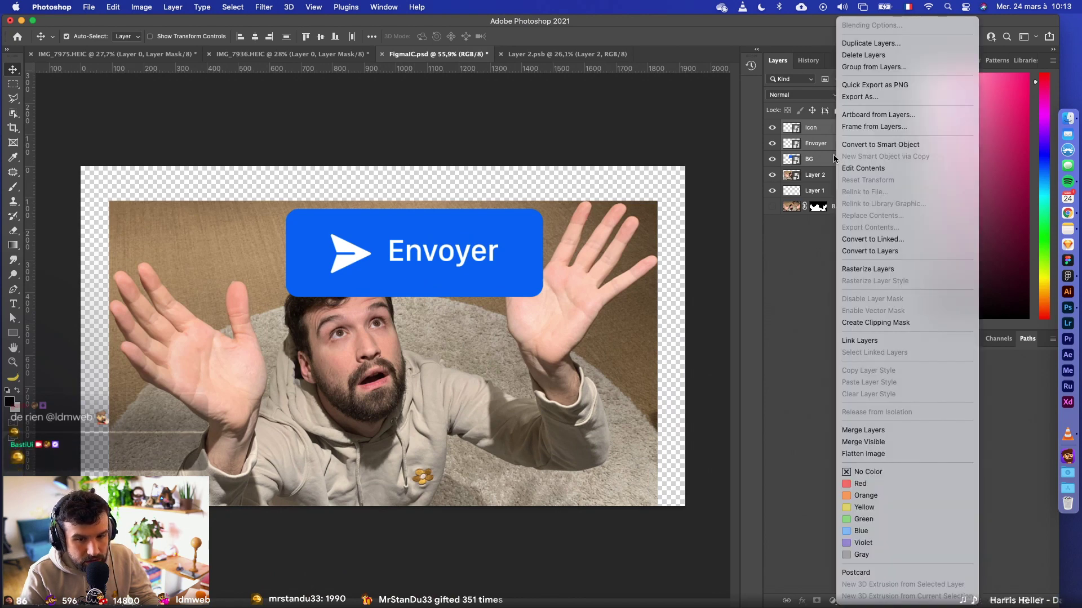
left_click(911, 145)
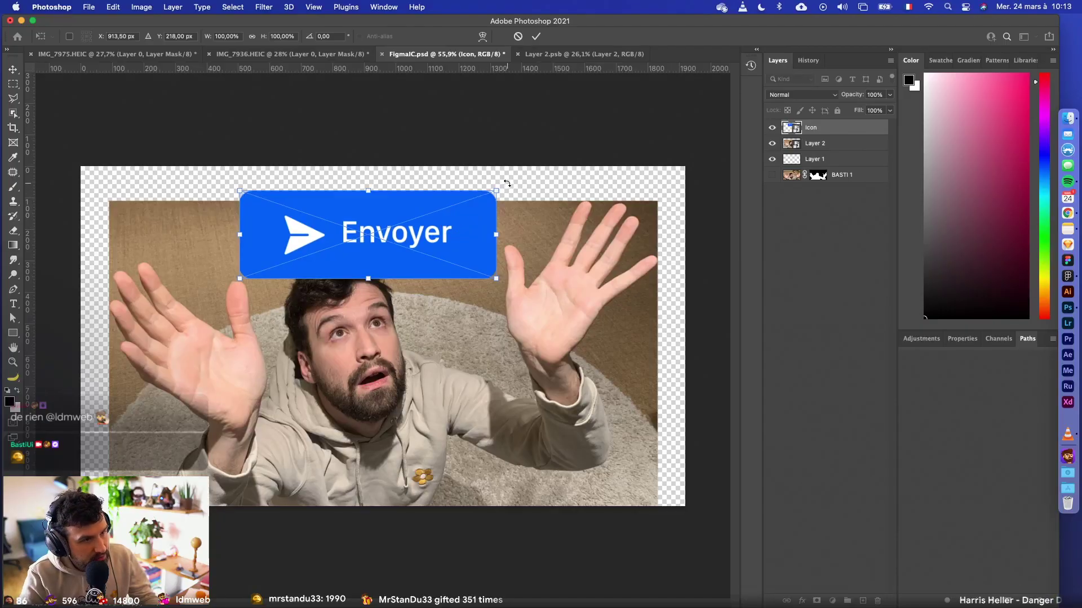
left_click_drag(507, 183, 504, 170)
left_click_drag(447, 222, 444, 220)
key("Return")
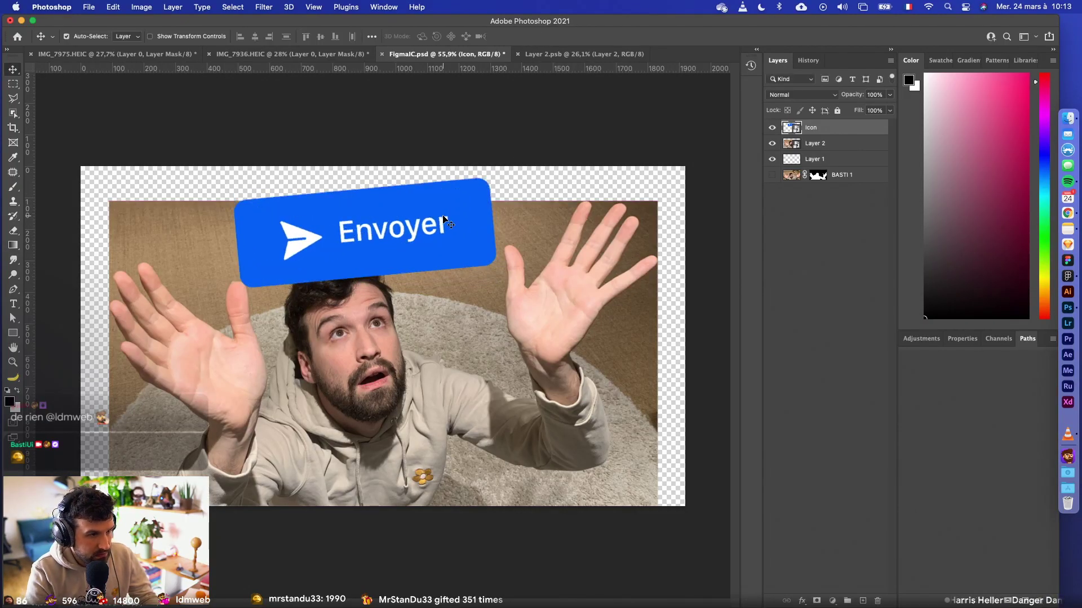
- Enlarge the man's photo on Layer 2 slightly and shift it down a little on the canvas
scroll(383, 337, "down", 5)
left_click_drag(455, 398, 457, 404)
key("super+t")
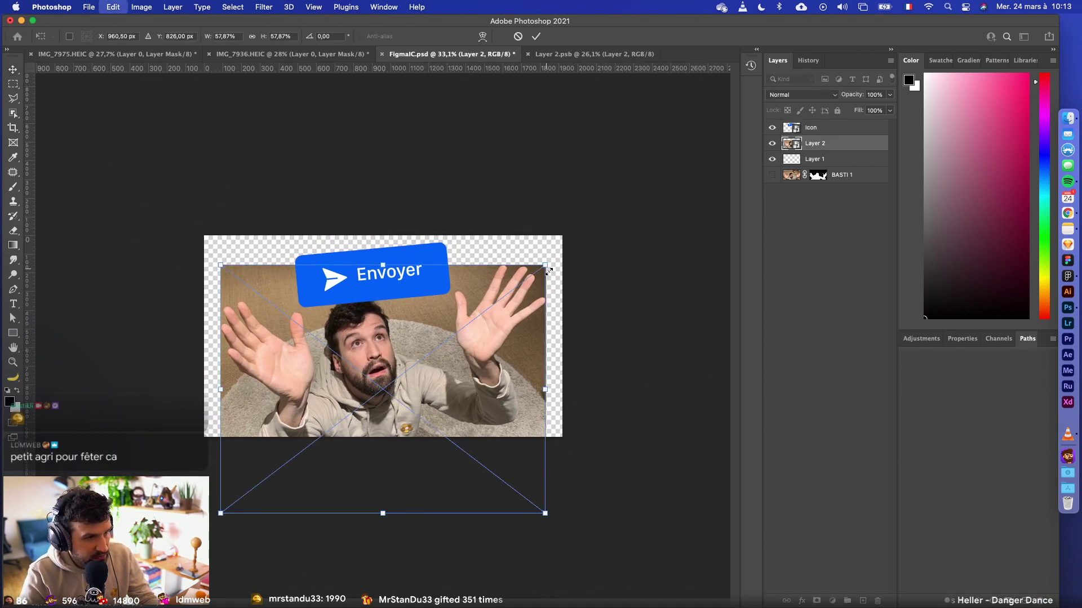
left_click_drag(547, 266, 552, 263)
left_click_drag(490, 346, 490, 349)
key("Return")
- Scale the tilted Envoyer button to about 124% and reposition it between the raised hands, overlapping the canvas's top edge
left_click(444, 294)
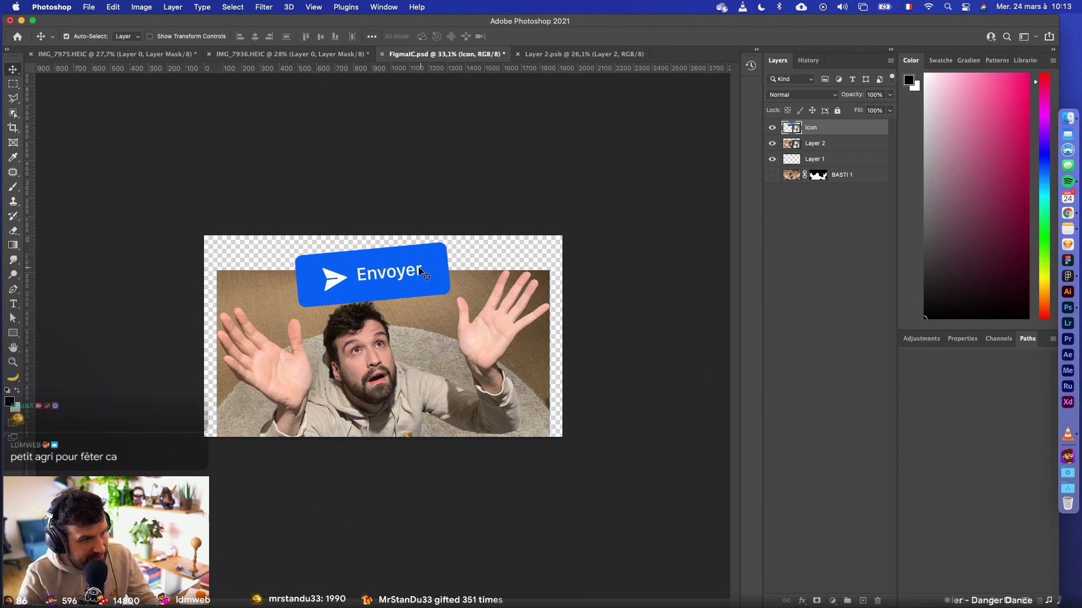
key("super+t")
left_click_drag(447, 244, 459, 229)
left_click_drag(419, 268, 425, 268)
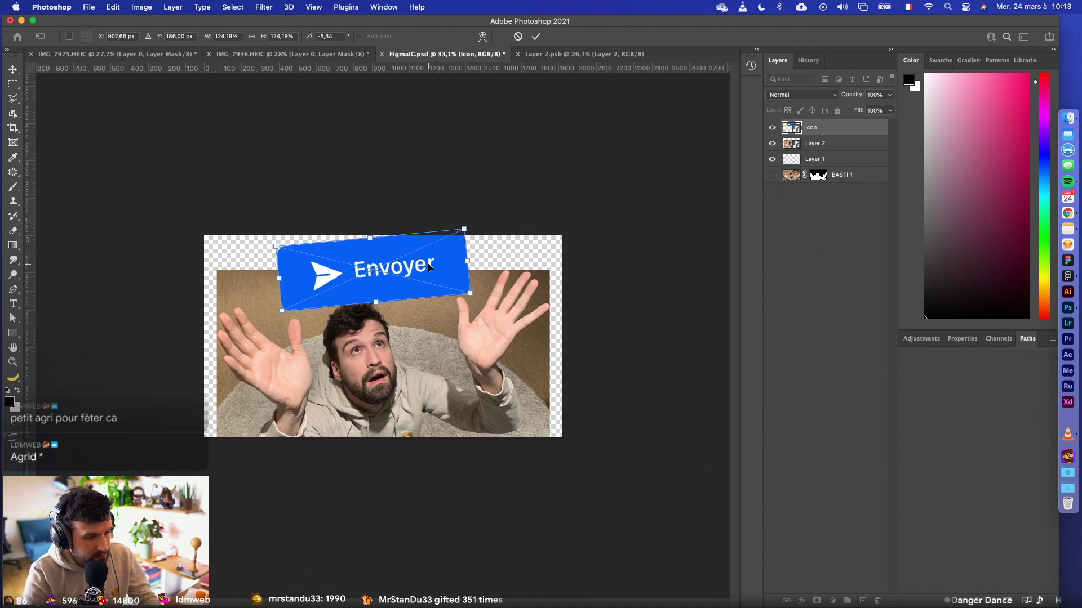
key("Return")
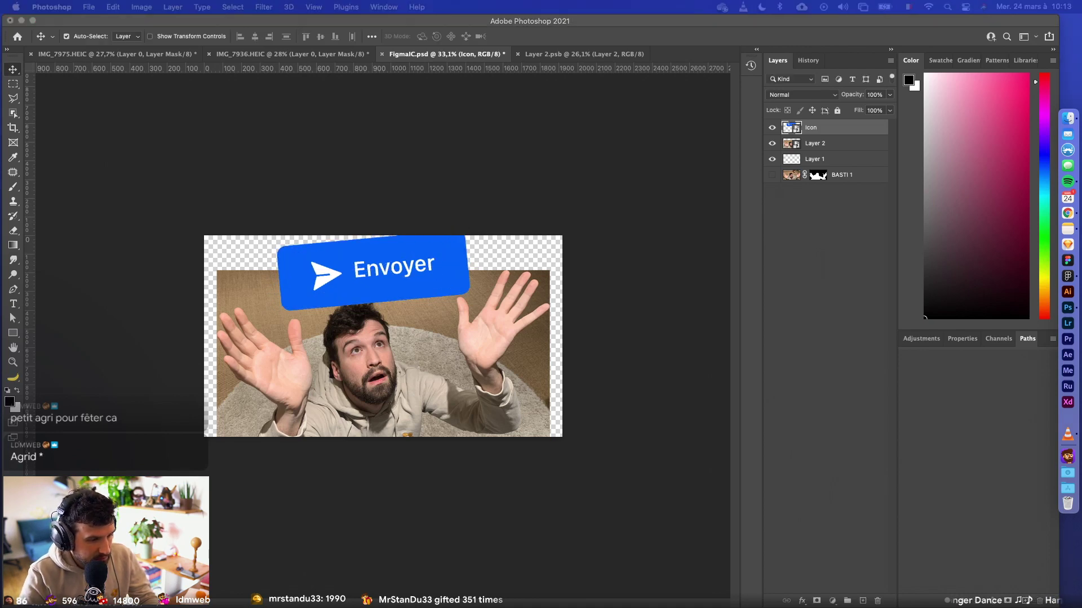
- Switch to Chrome, search Google for "Link chest opening" and open the video Evolution of Chest Opening & Item Get Animations in Zelda games
type("Z")
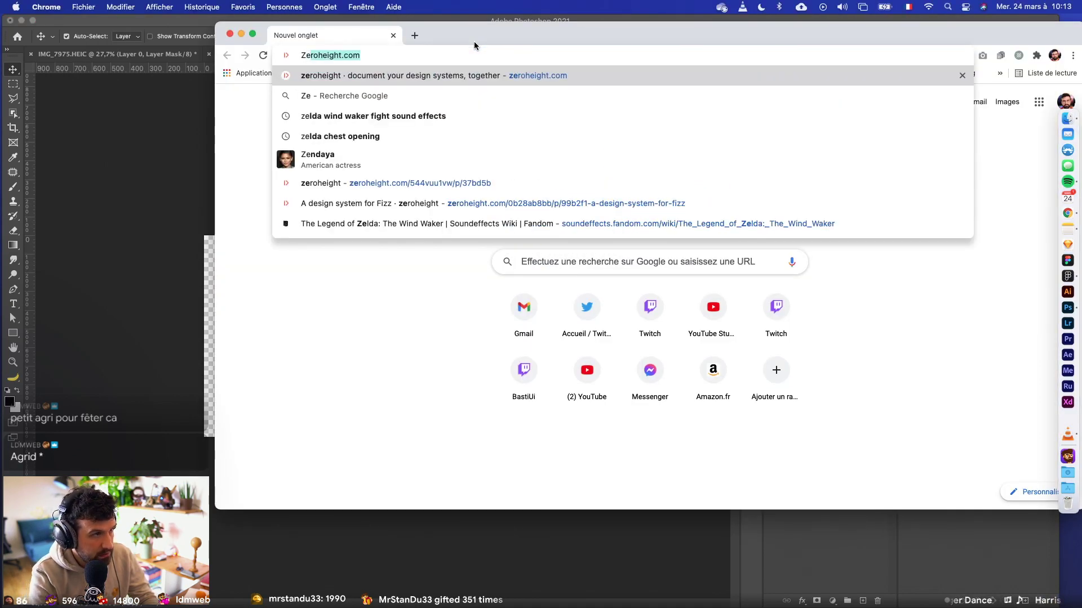
key("BackSpace")
type("Link ch")
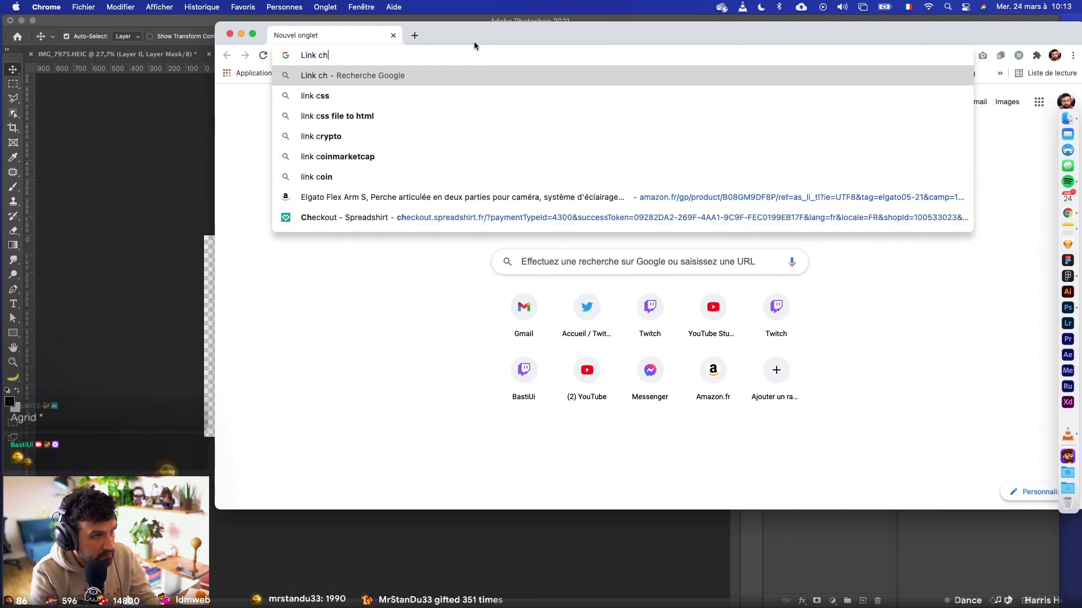
type("est o")
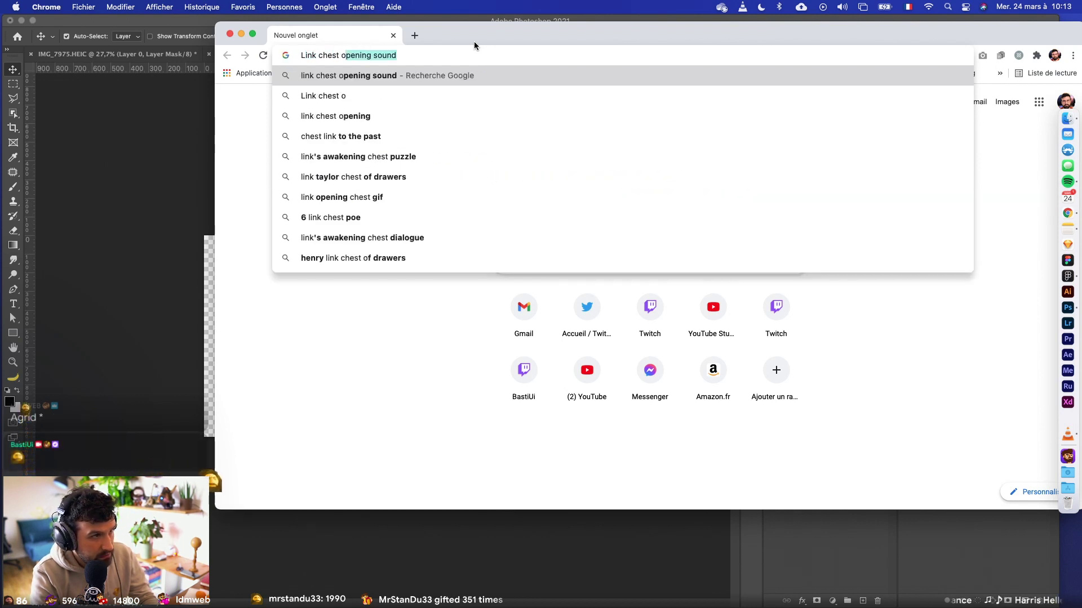
type("pening")
key("BackSpace")
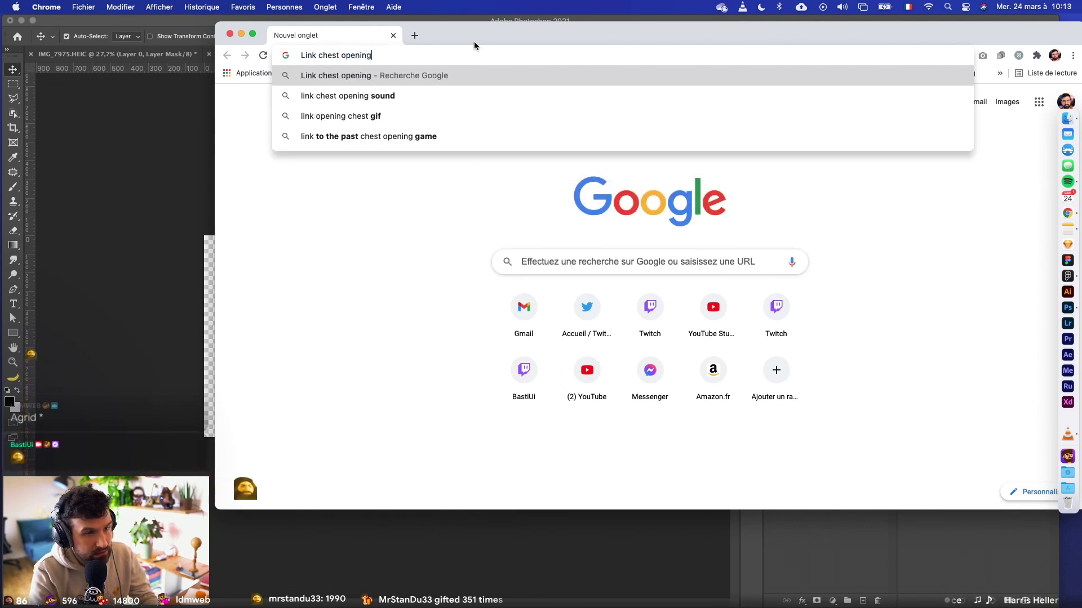
key("Return")
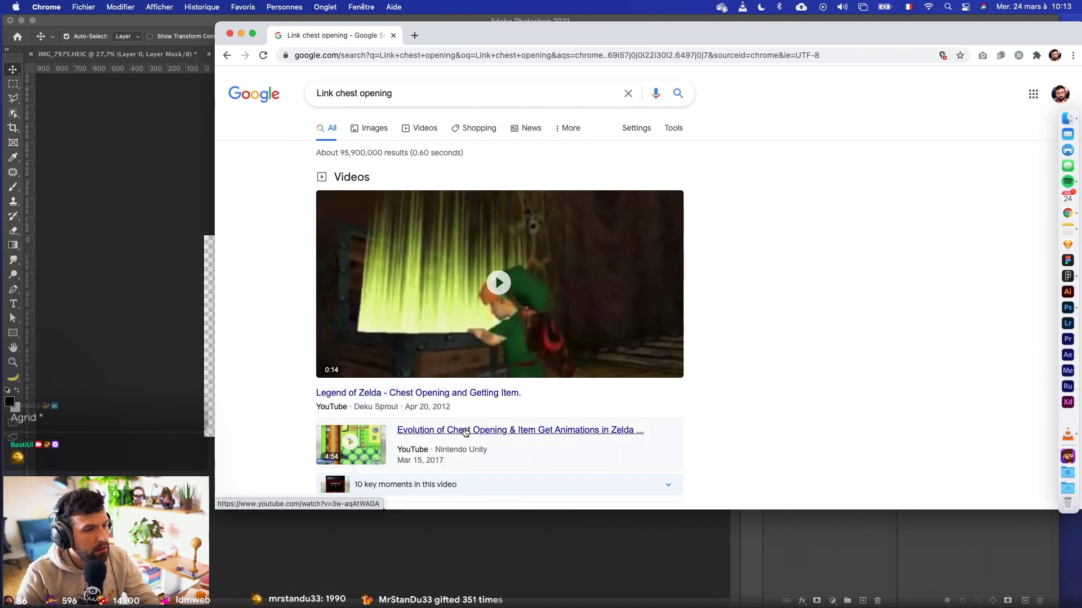
left_click(466, 432)
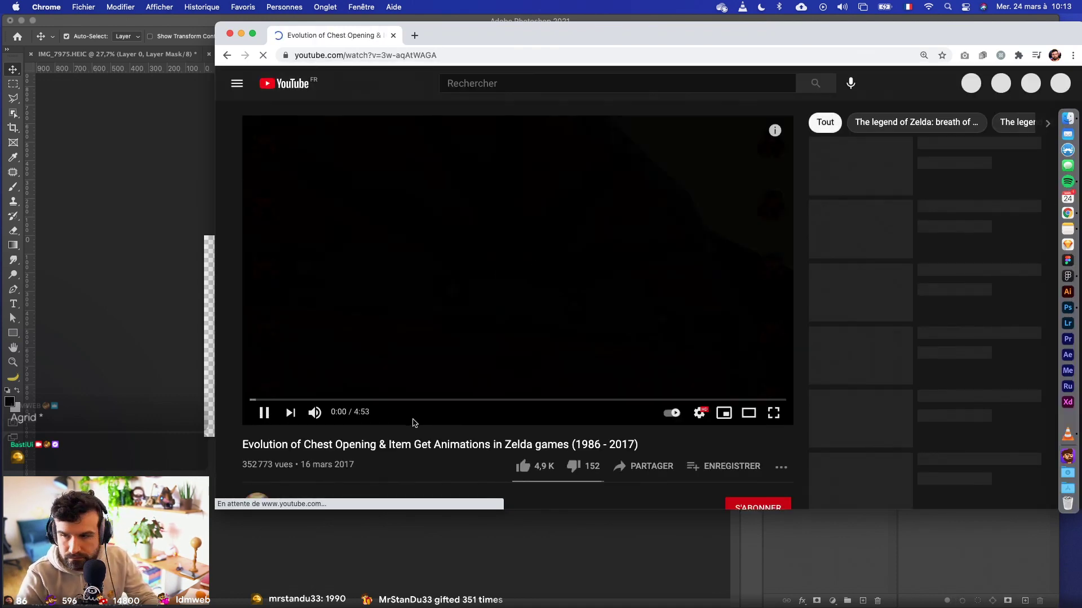
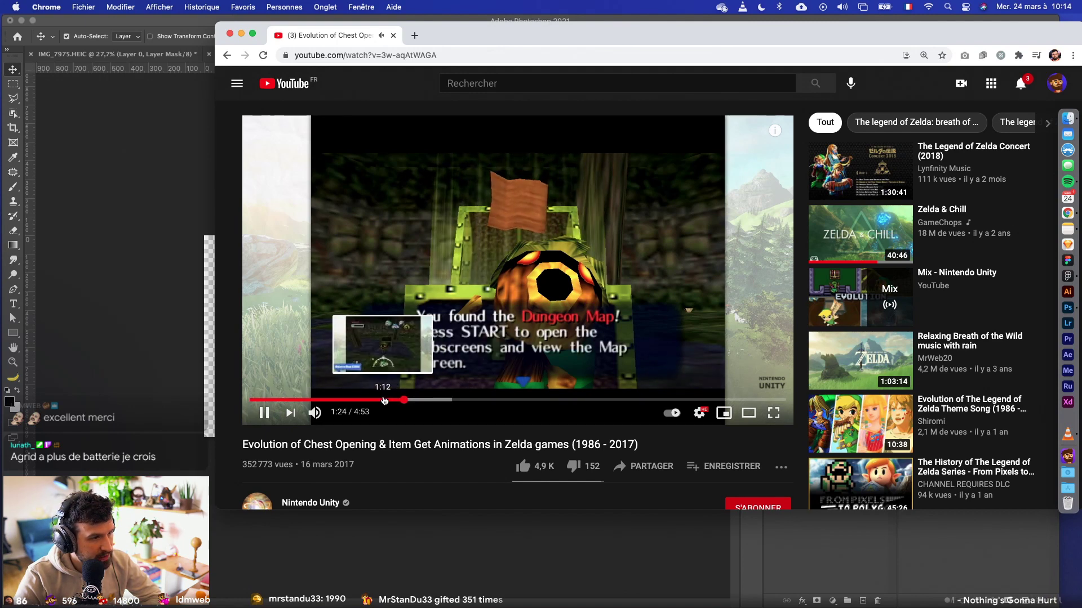
- Examine the chest-opening scenes around 1:03 and 1:49, pausing the video at 1:55 on the Dungeon Map frame
left_click(359, 401)
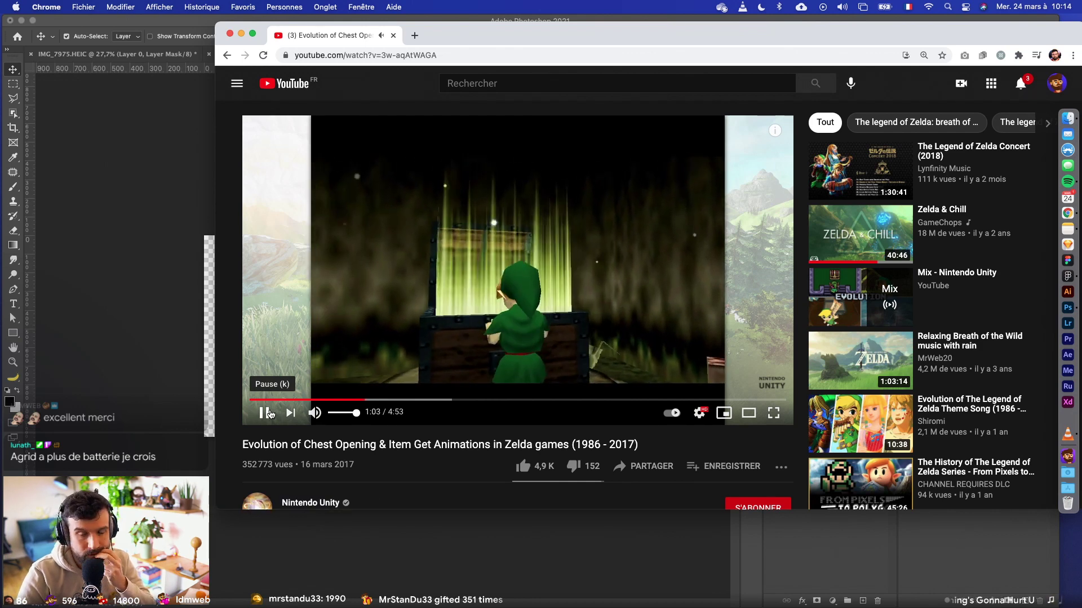
left_click(269, 414)
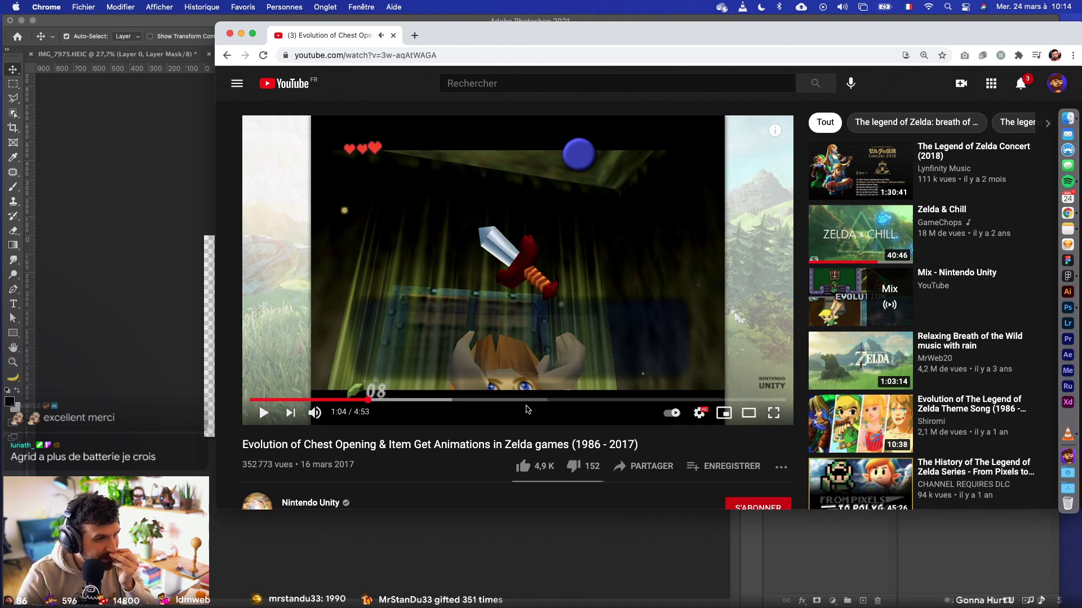
left_click(451, 400)
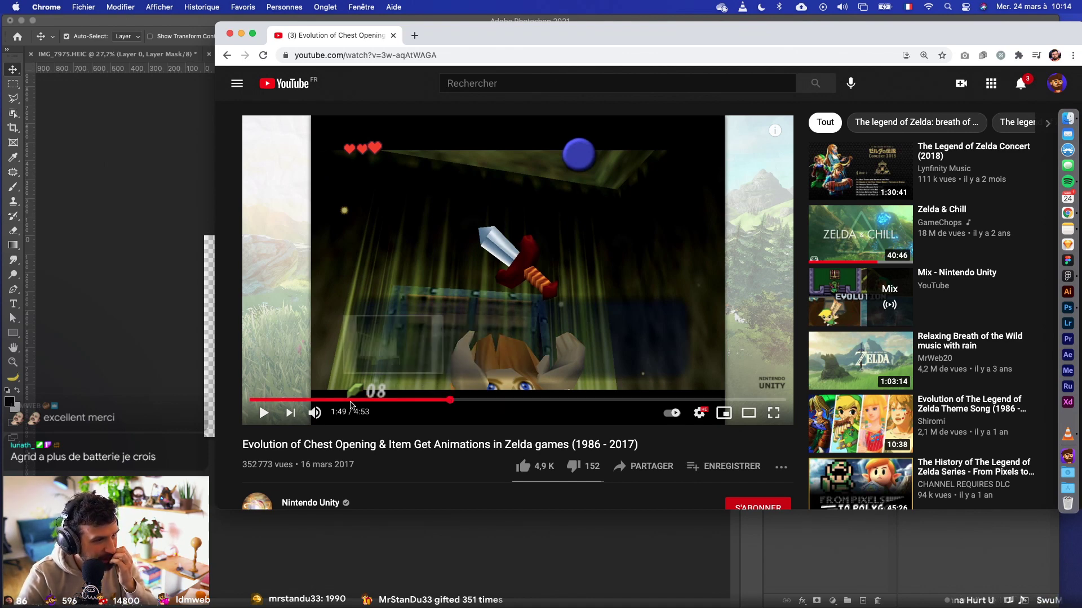
left_click(268, 415)
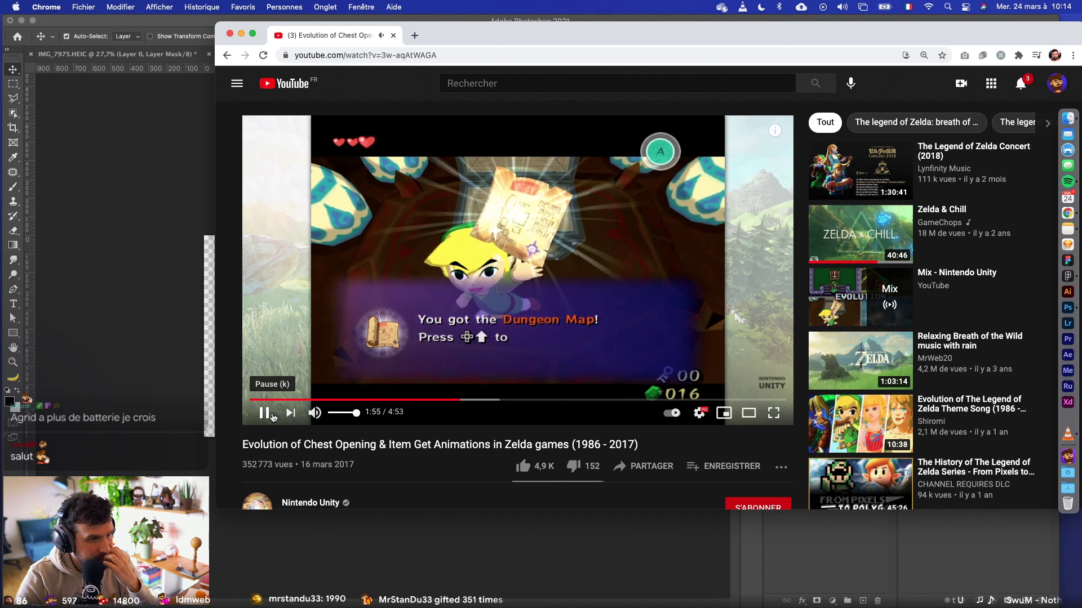
left_click(272, 417)
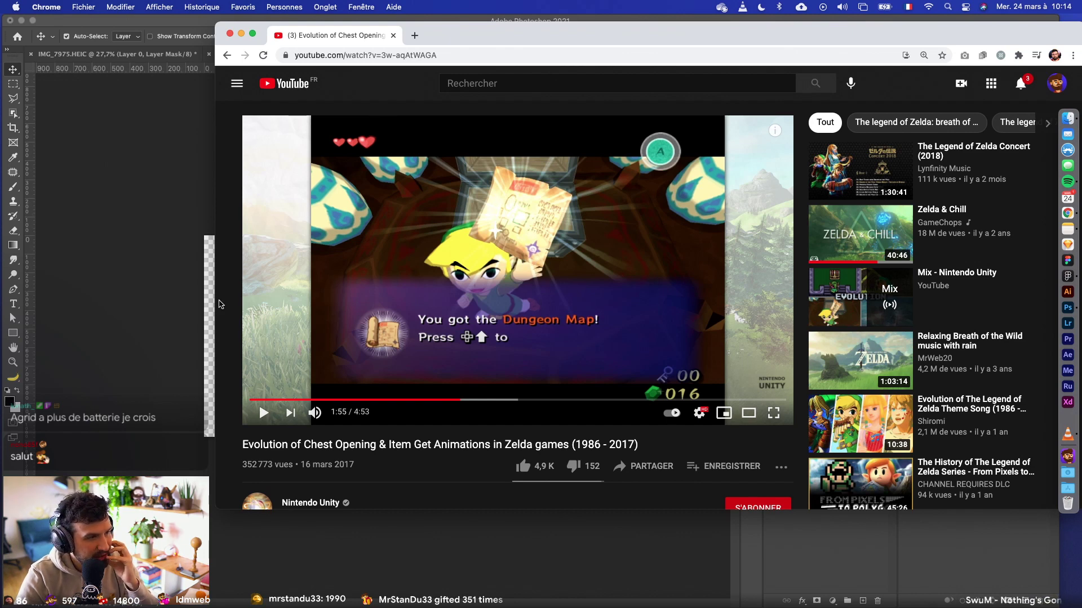
- Capture a screenshot of the video area showing Link holding up the Dungeon Map
left_click(176, 310)
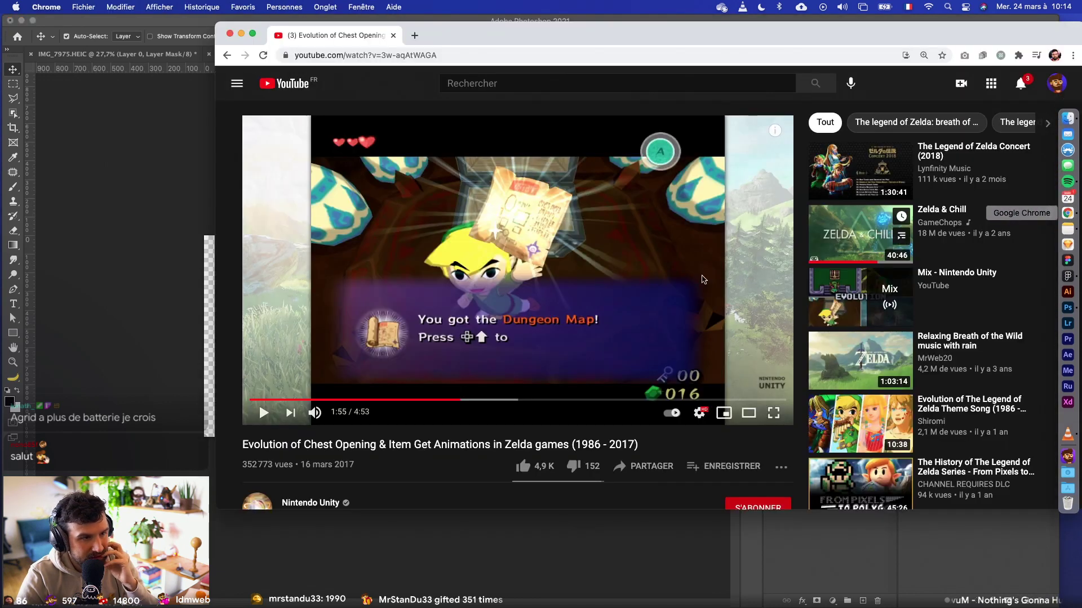
left_click(1066, 214)
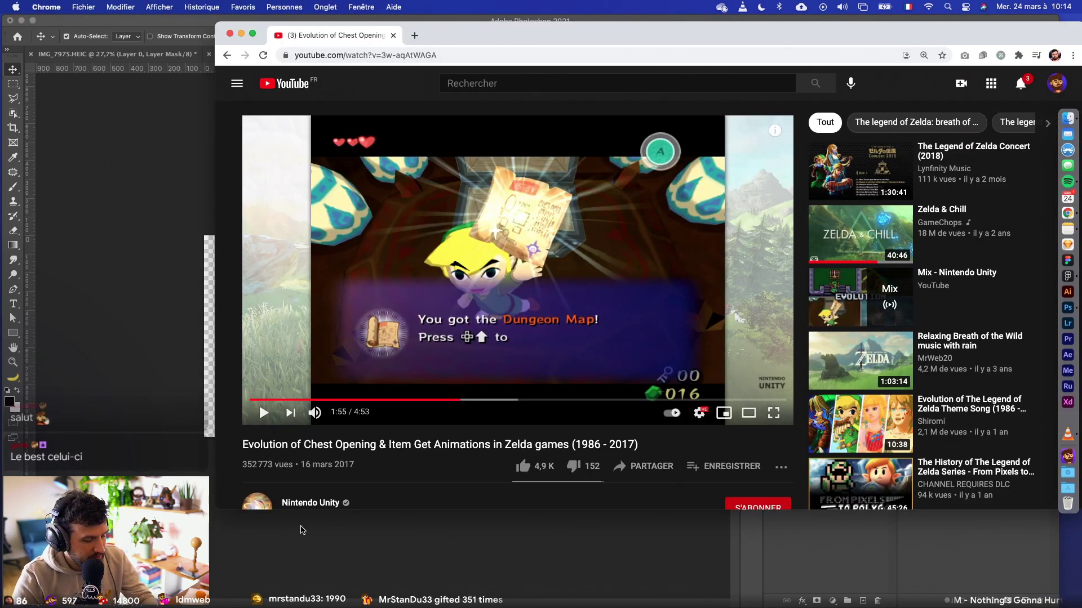
key("super+shift+4")
left_click_drag(313, 113, 739, 401)
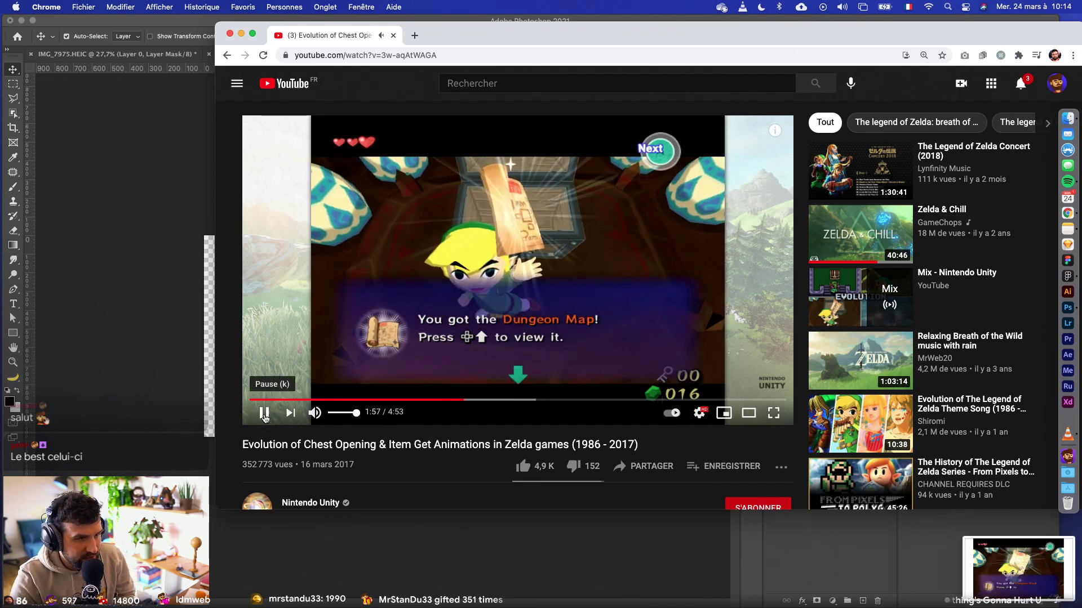
- Examine the video's item scenes from about 2:26 to 3:07, pausing on the big key, glowing chest and Kokiri Sword moments
left_click(504, 399)
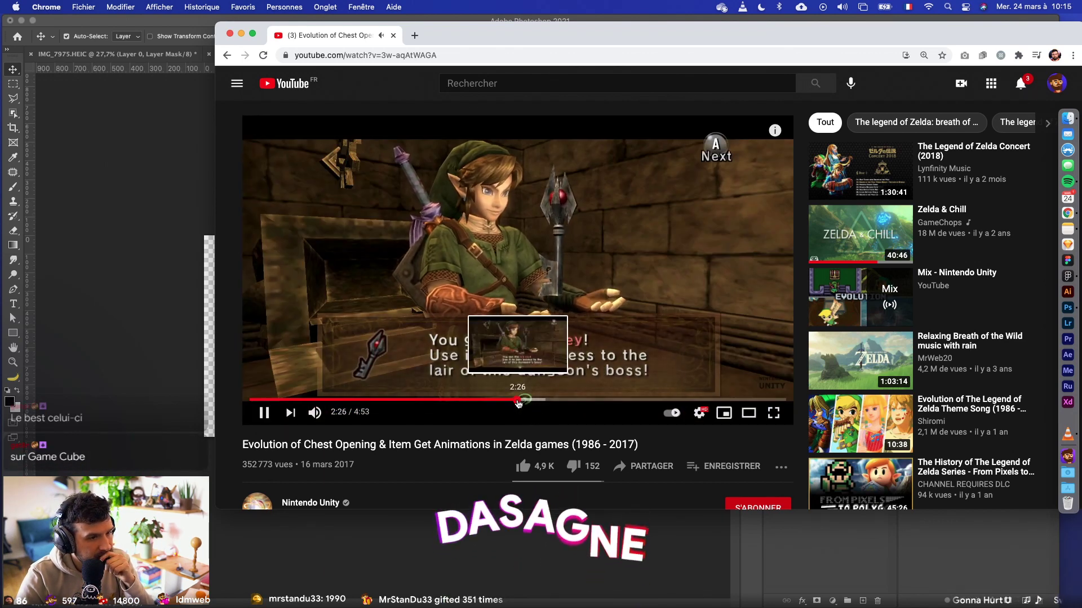
left_click(263, 414)
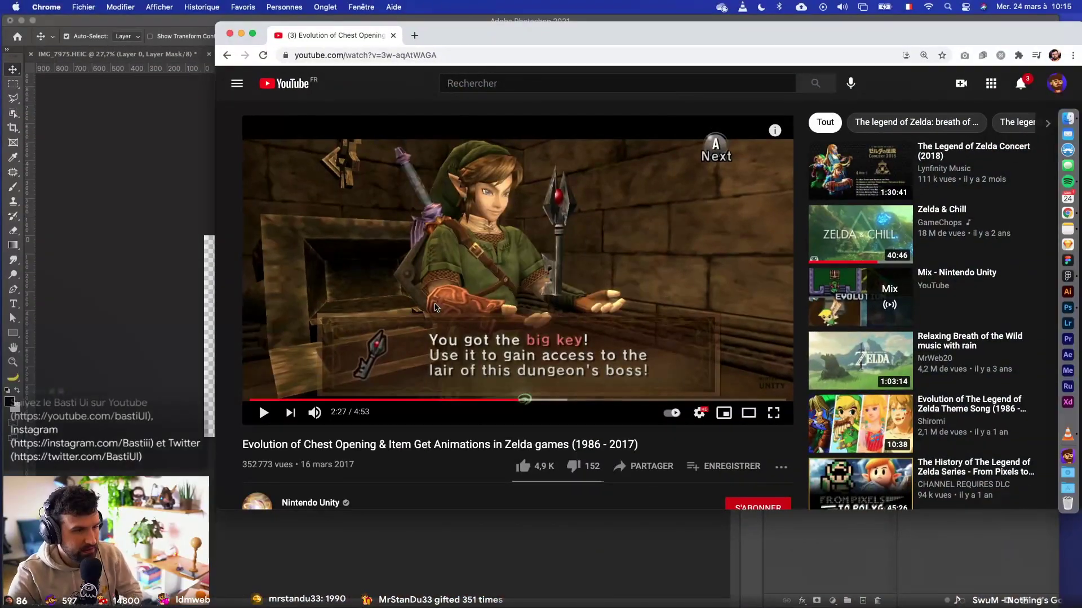
left_click(262, 416)
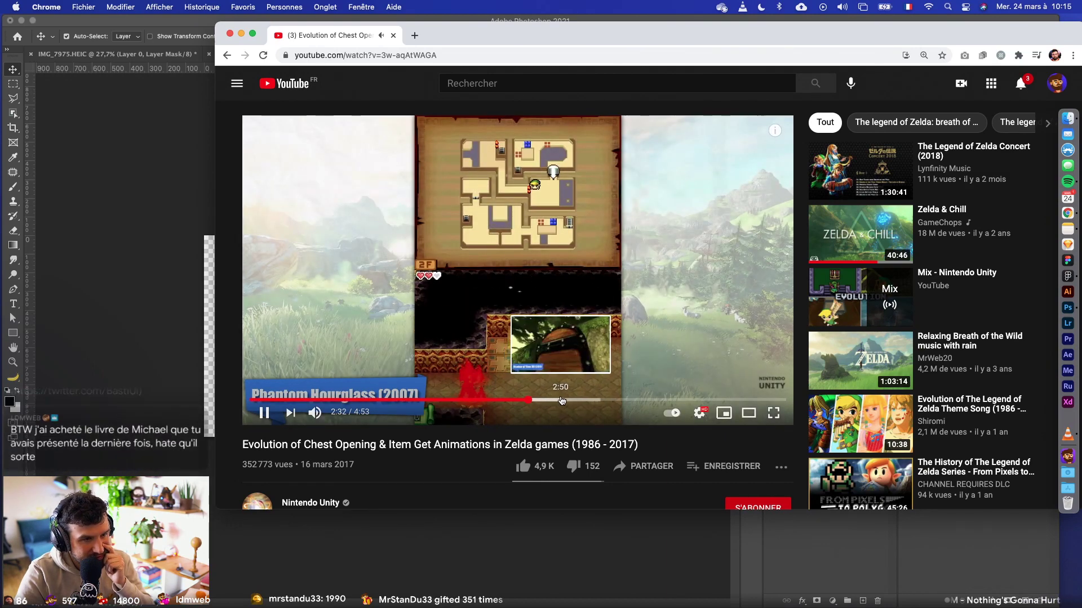
left_click(560, 401)
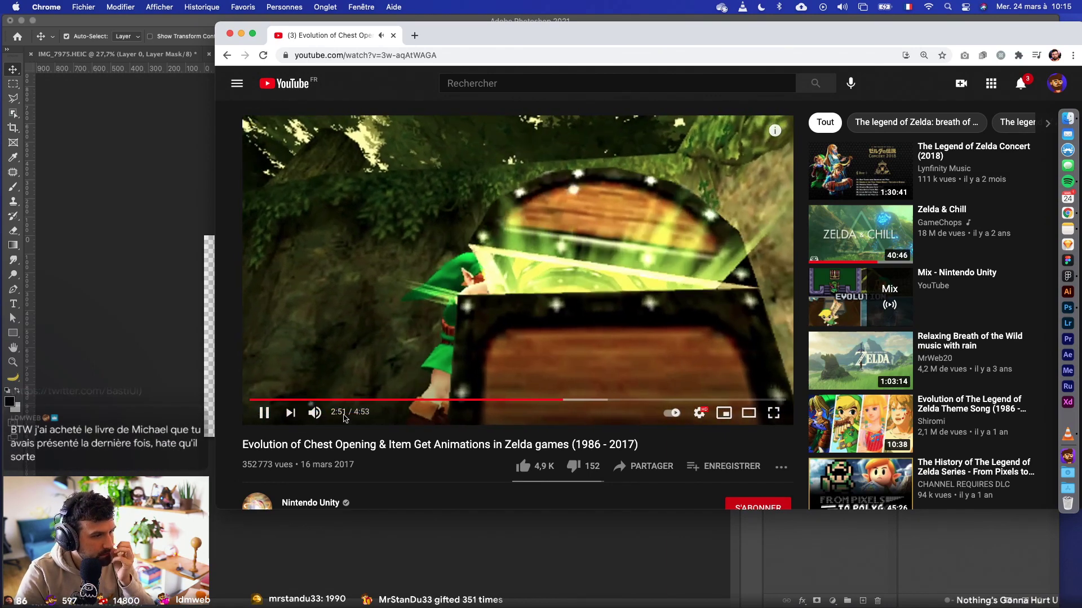
left_click(267, 414)
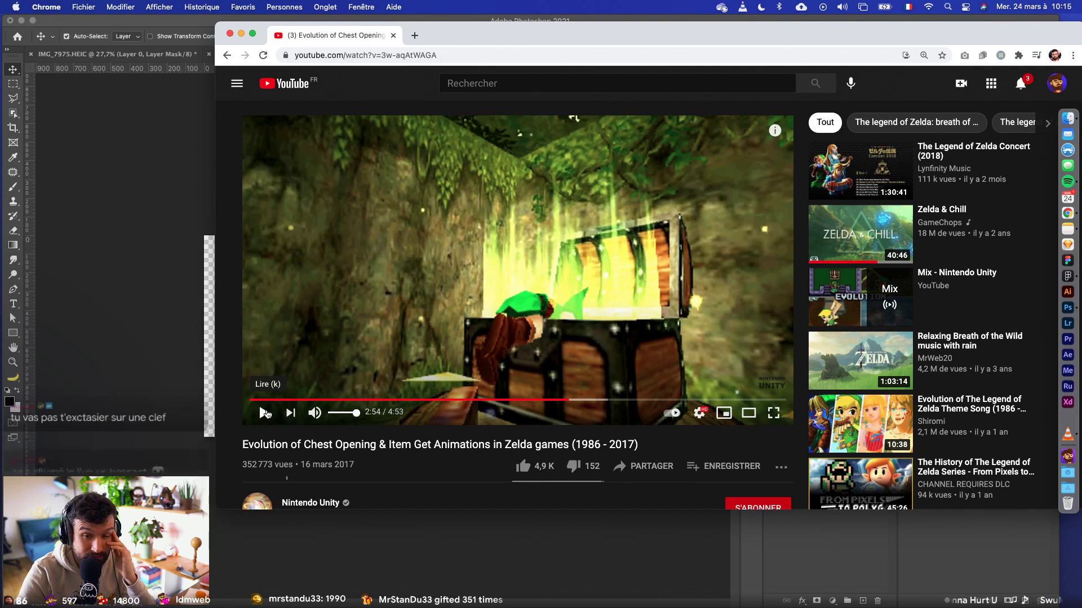
left_click(265, 413)
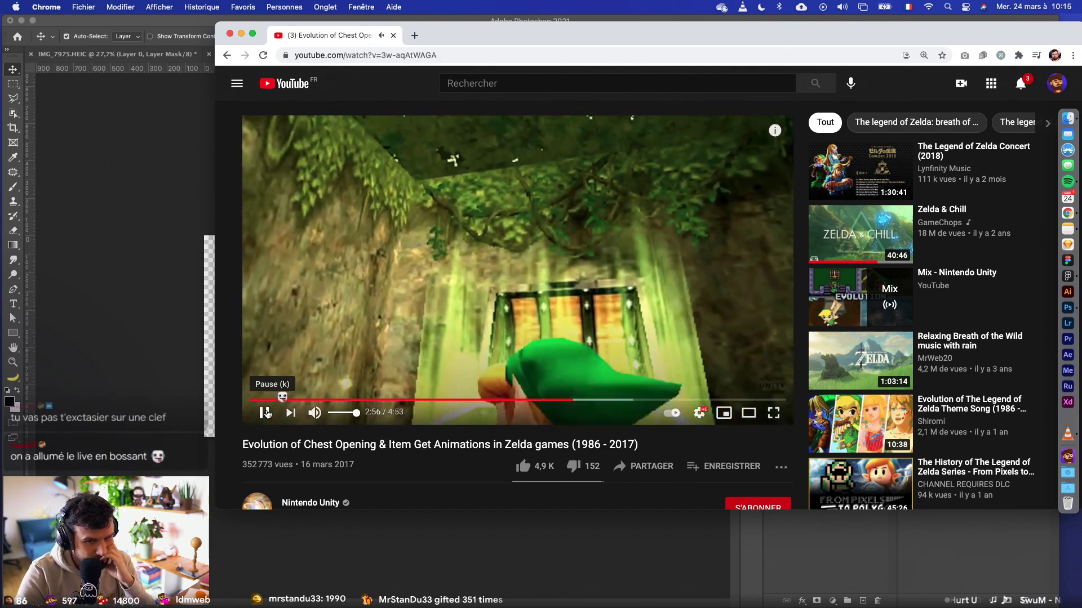
left_click(265, 413)
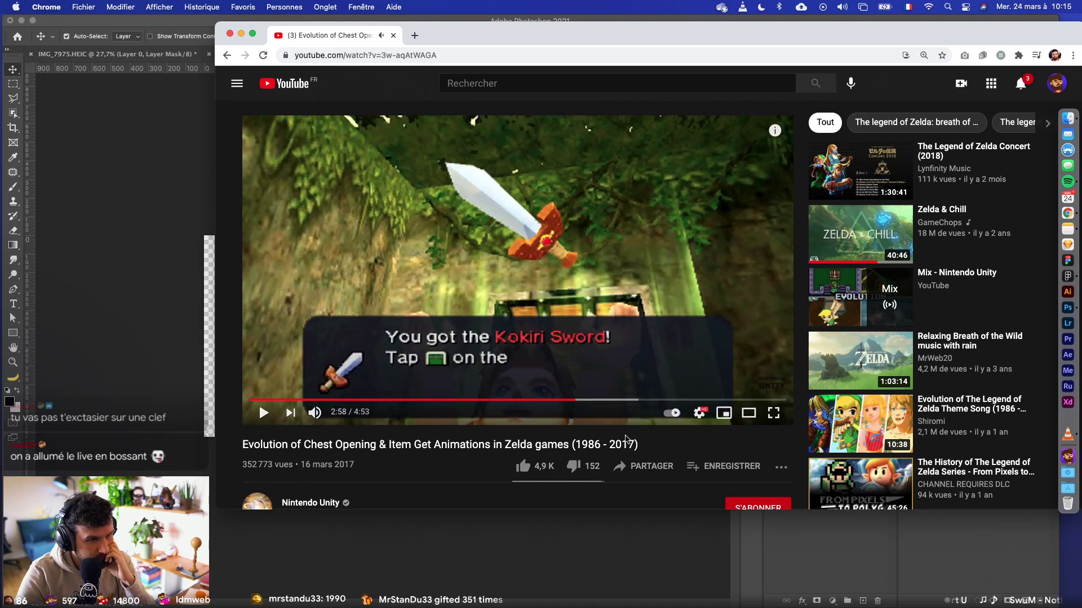
left_click(268, 420)
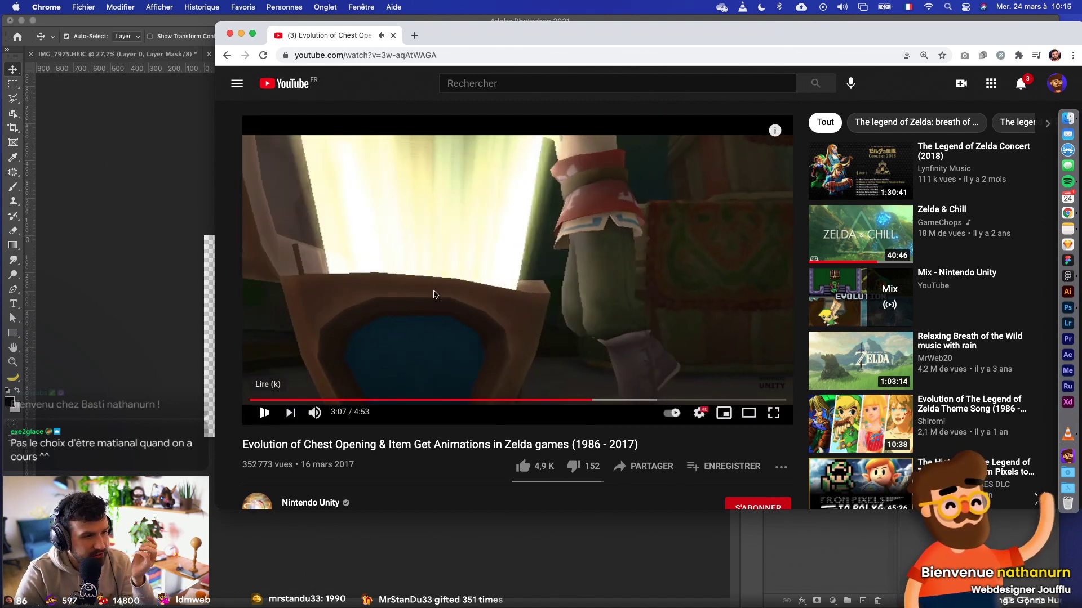
- Examine the glowing chest scene around 3:07 to 3:10, pausing the video at 3:12 on the Practice Sword frame
left_click(378, 385)
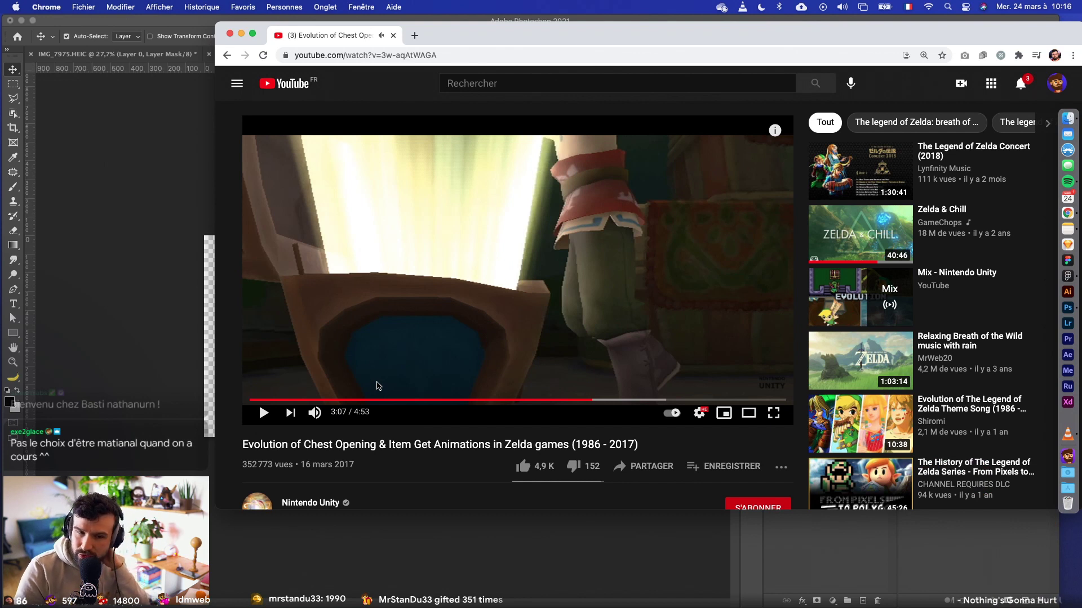
scroll(272, 415, "down", 1)
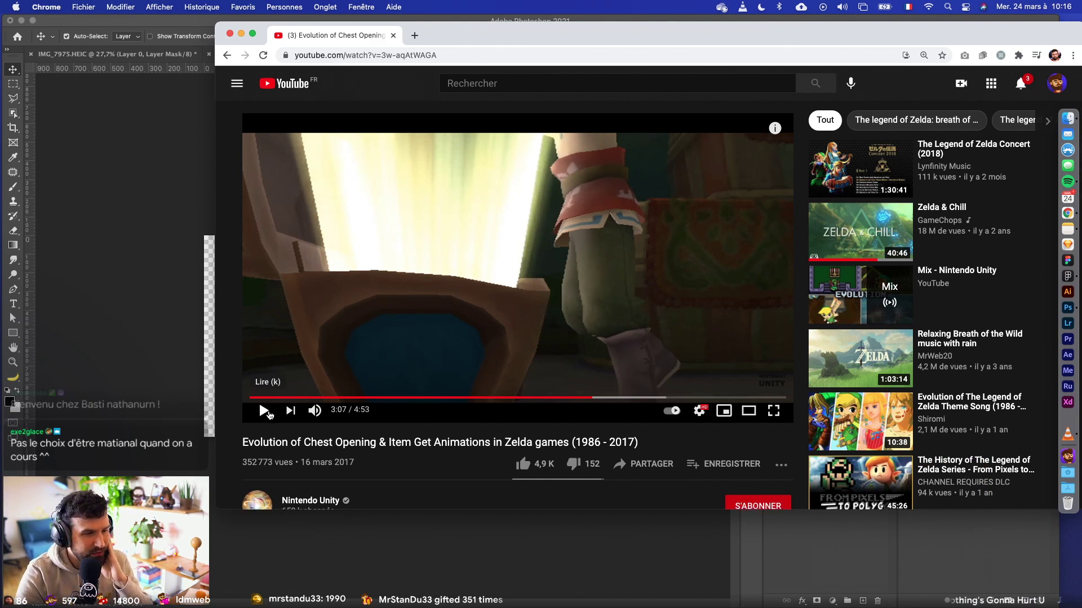
scroll(270, 416, "down", 1)
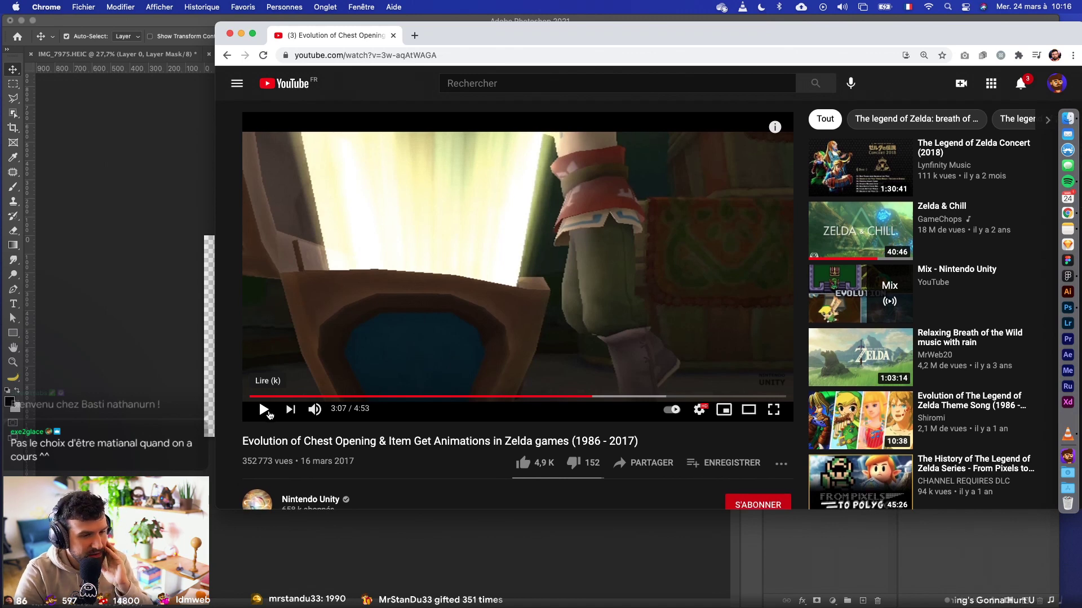
scroll(268, 415, "down", 1)
left_click(263, 409)
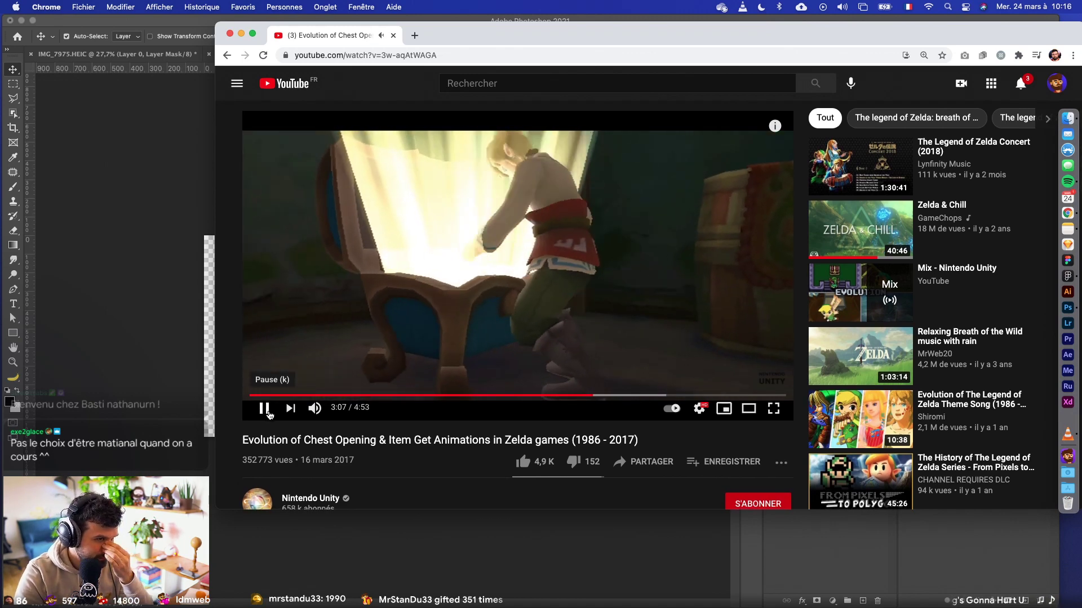
scroll(382, 256, "down", 1)
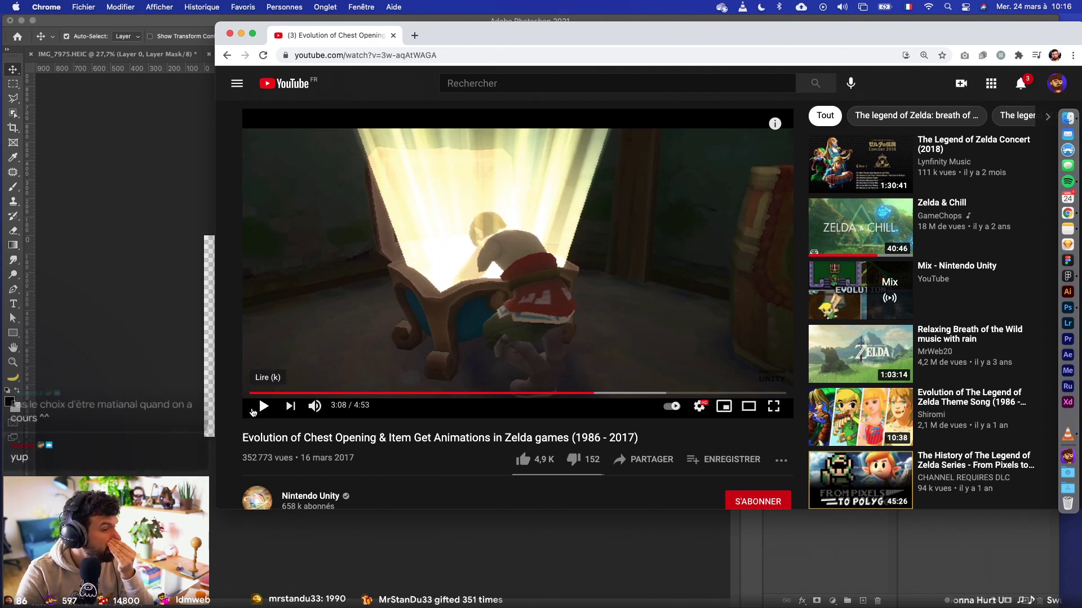
scroll(254, 411, "up", 2)
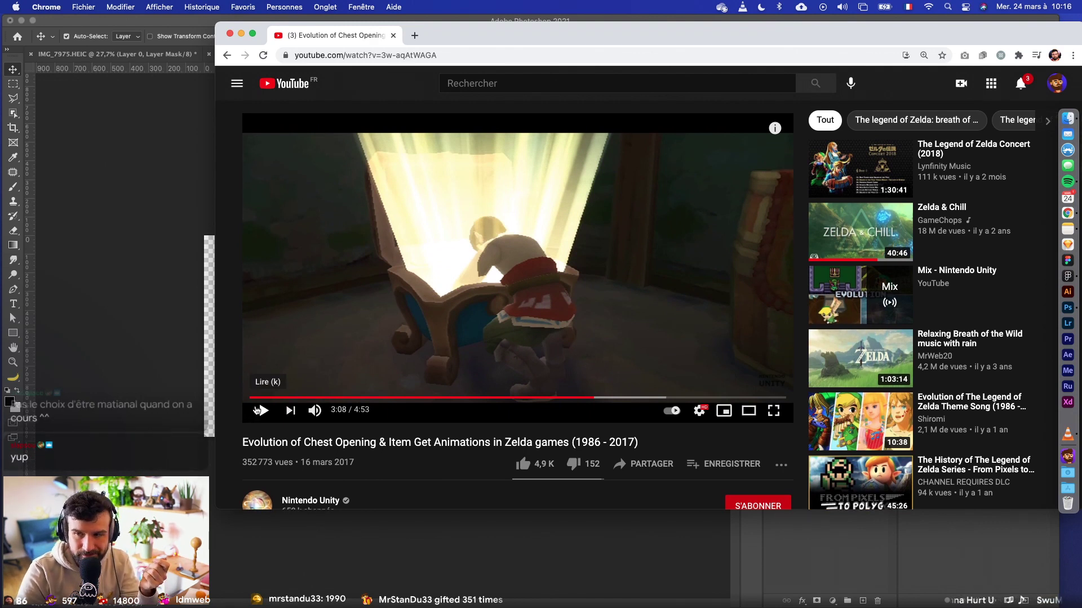
scroll(256, 409, "right", 1)
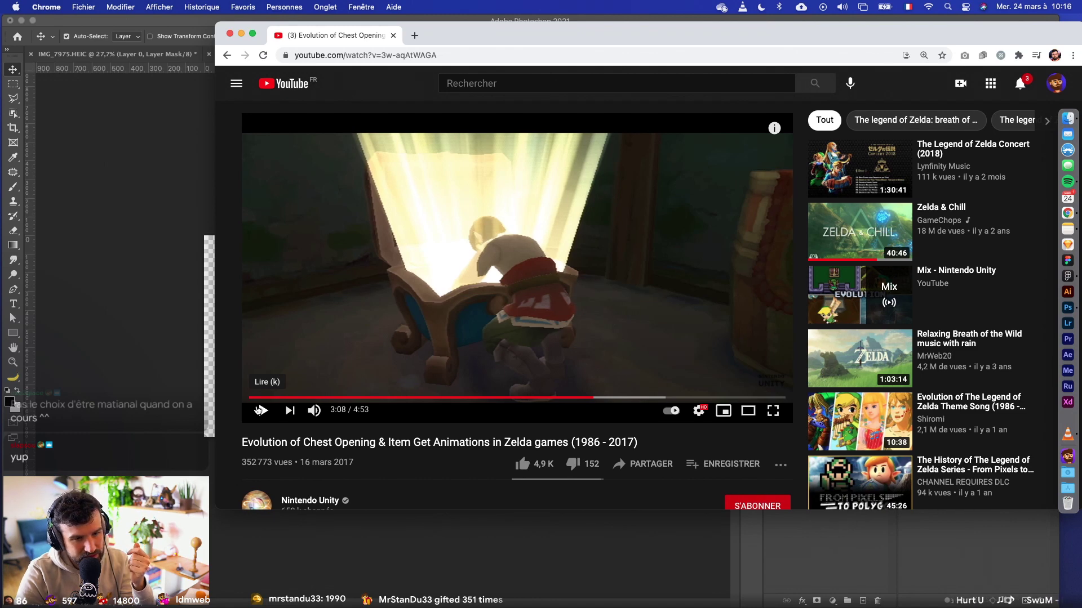
left_click(261, 409)
left_click(338, 411)
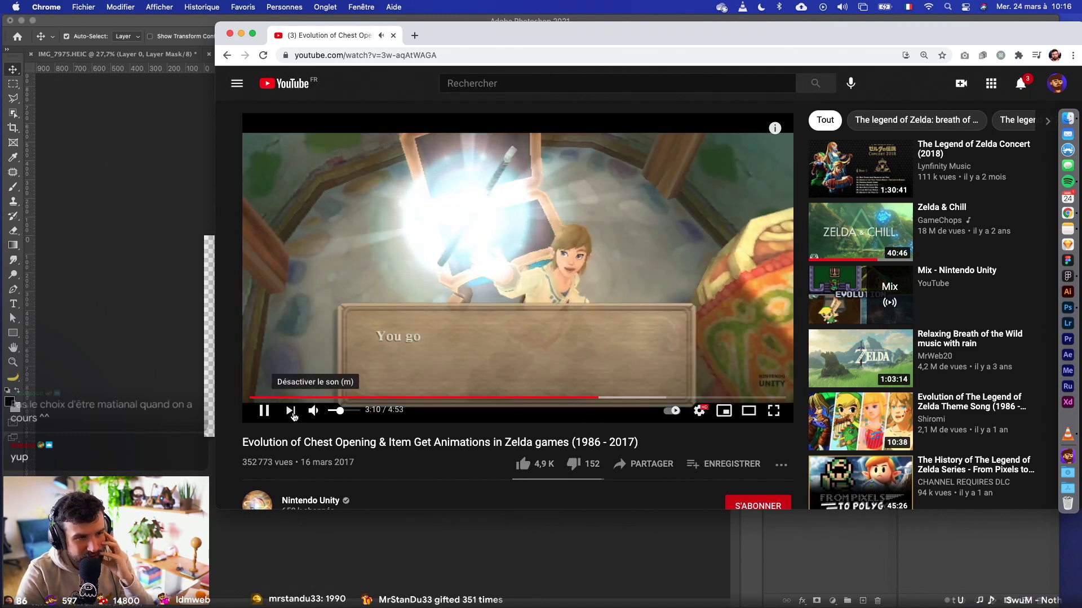
scroll(304, 414, "down", 1)
left_click(265, 409)
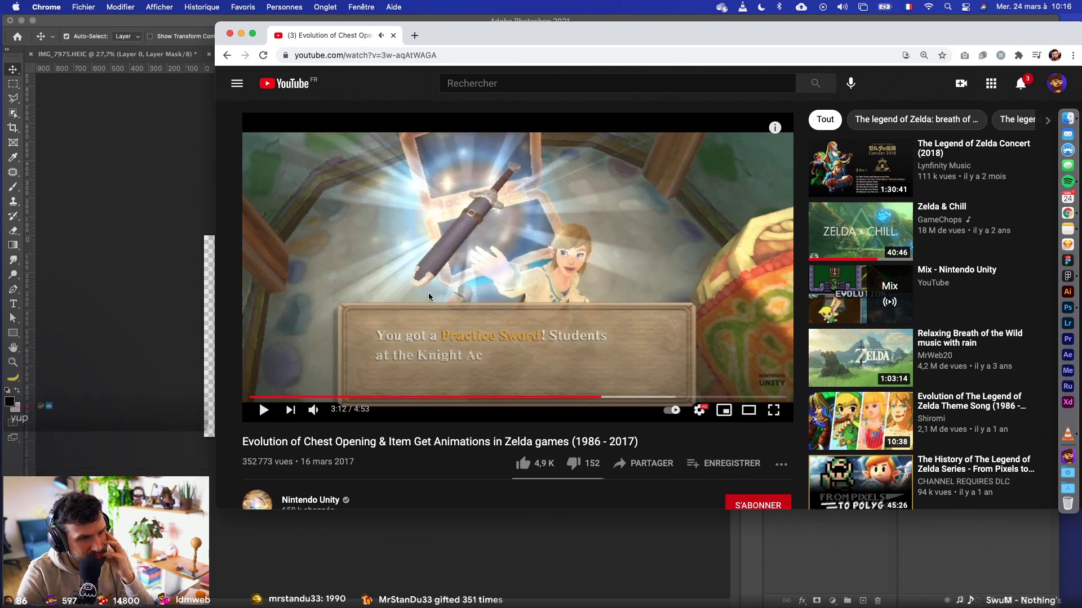
- Capture a screenshot of the video area showing Link holding up the Practice Sword
scroll(444, 197, "up", 1)
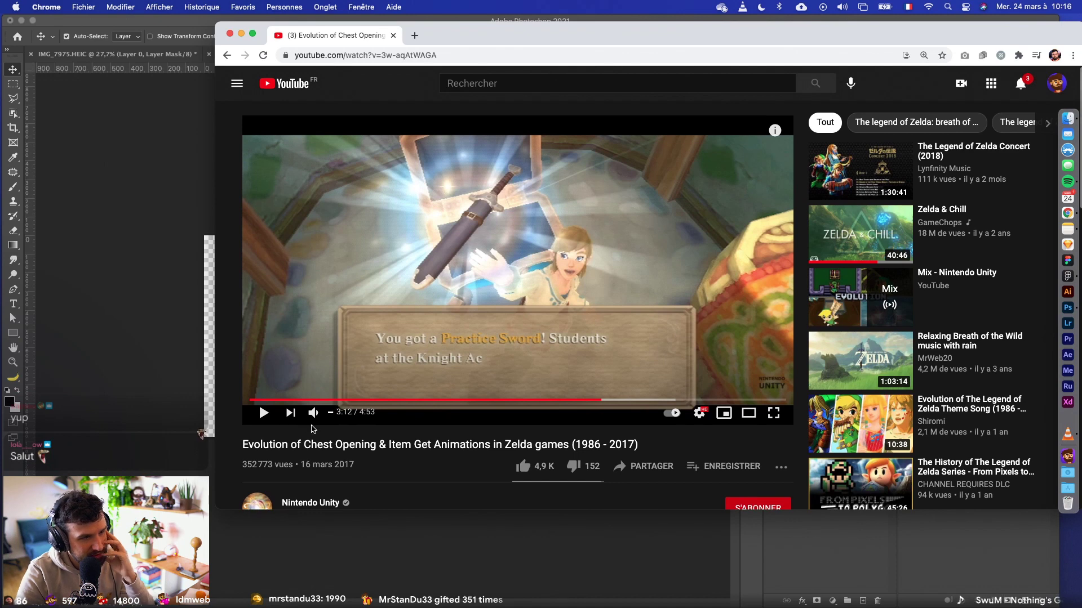
scroll(314, 412, "down", 1)
key("super+shift+4")
left_click_drag(254, 123, 793, 394)
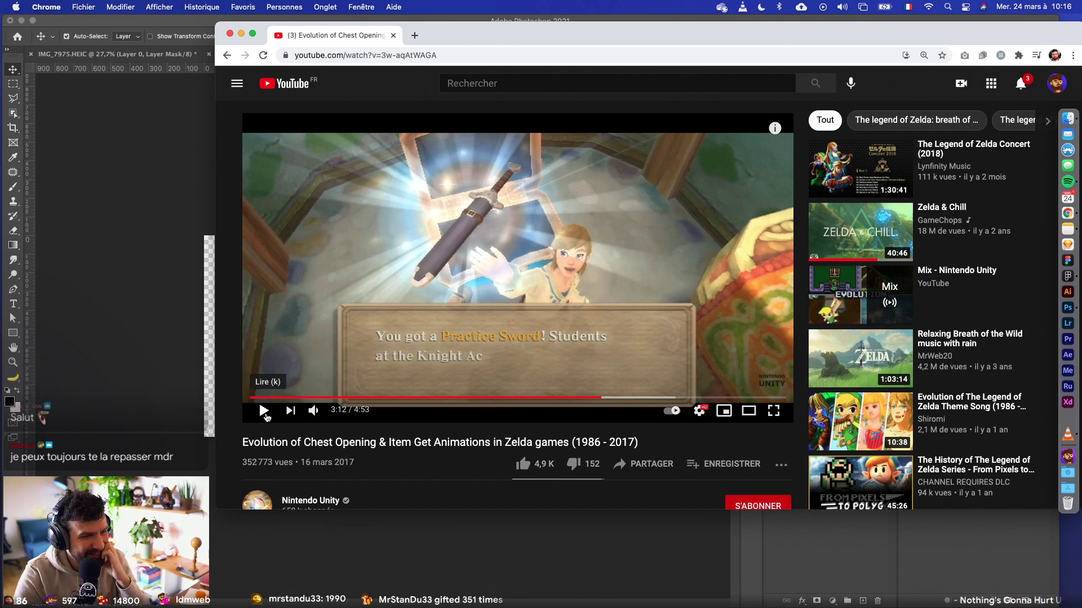
- Skip the video ahead to about 3:24, enlarge the browser window and examine the Hyrule Warriors chest scene, pausing at 3:34
left_click(264, 411)
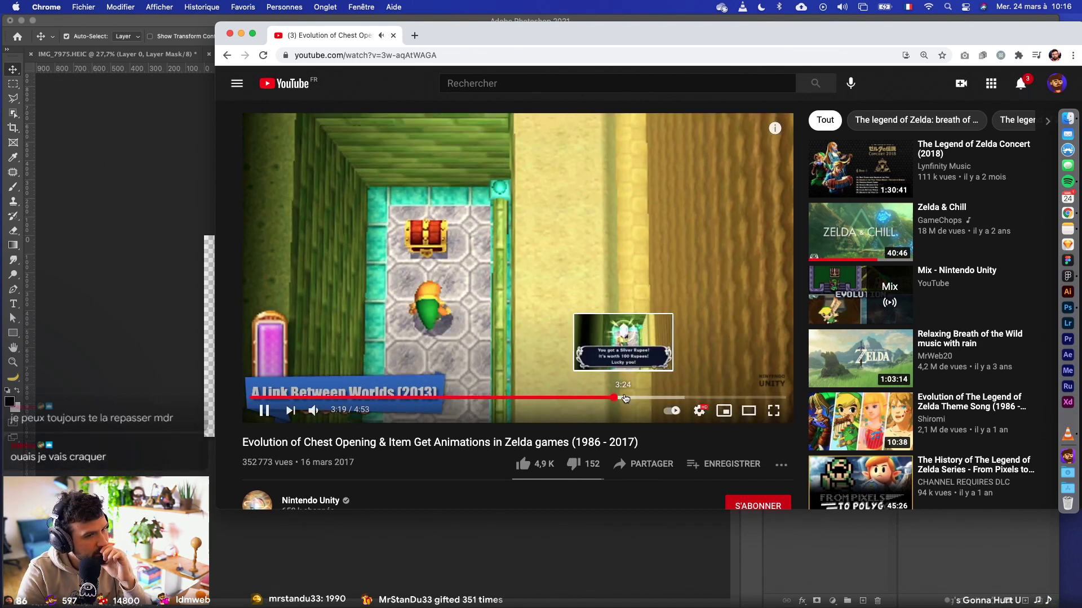
left_click(627, 399)
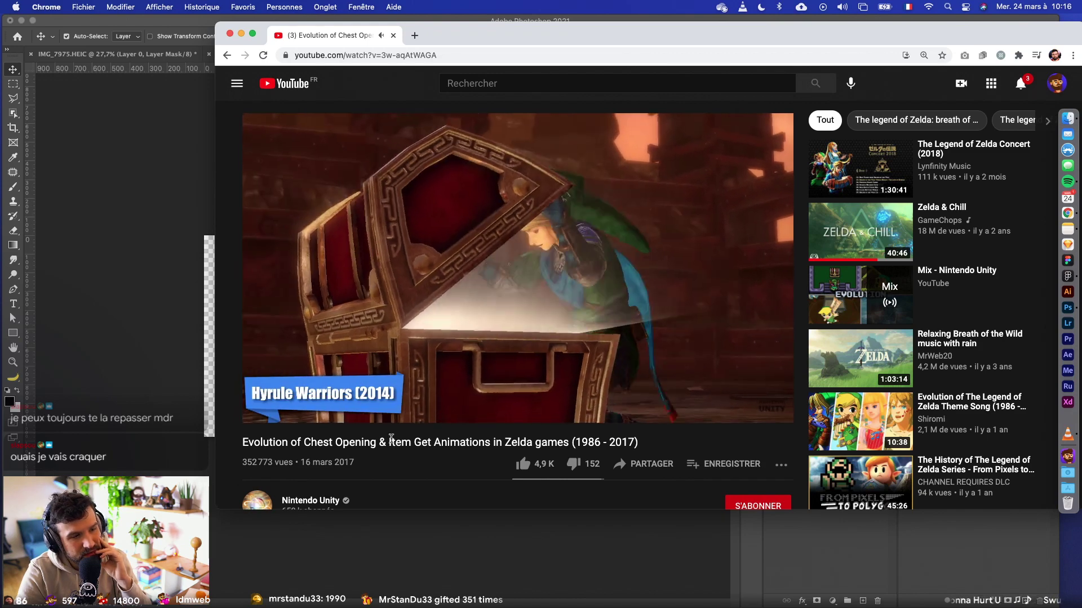
left_click_drag(216, 510, 179, 547)
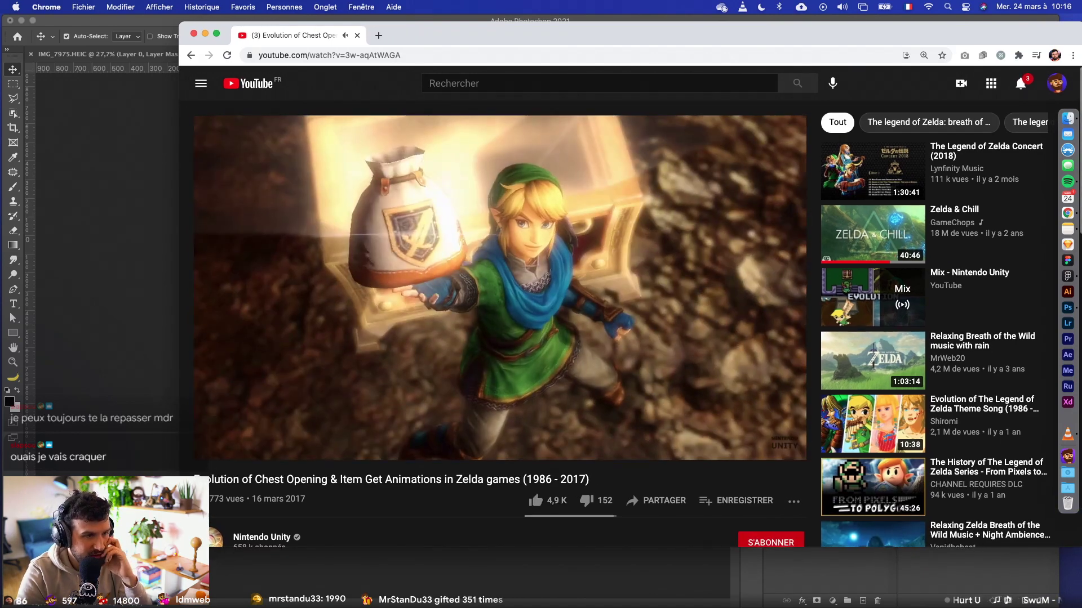
left_click(486, 321)
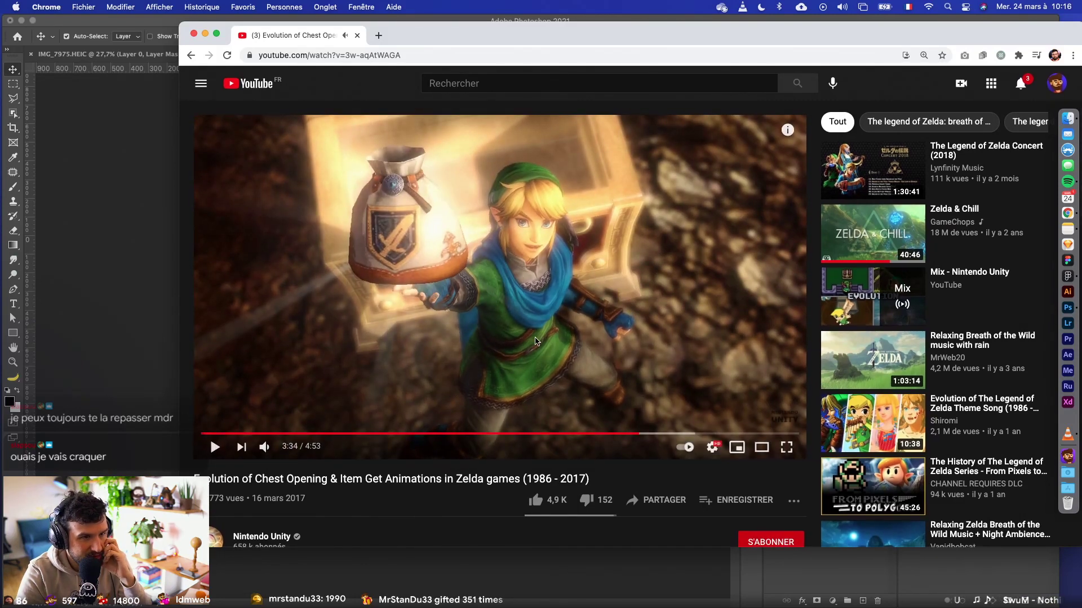
left_click(510, 186)
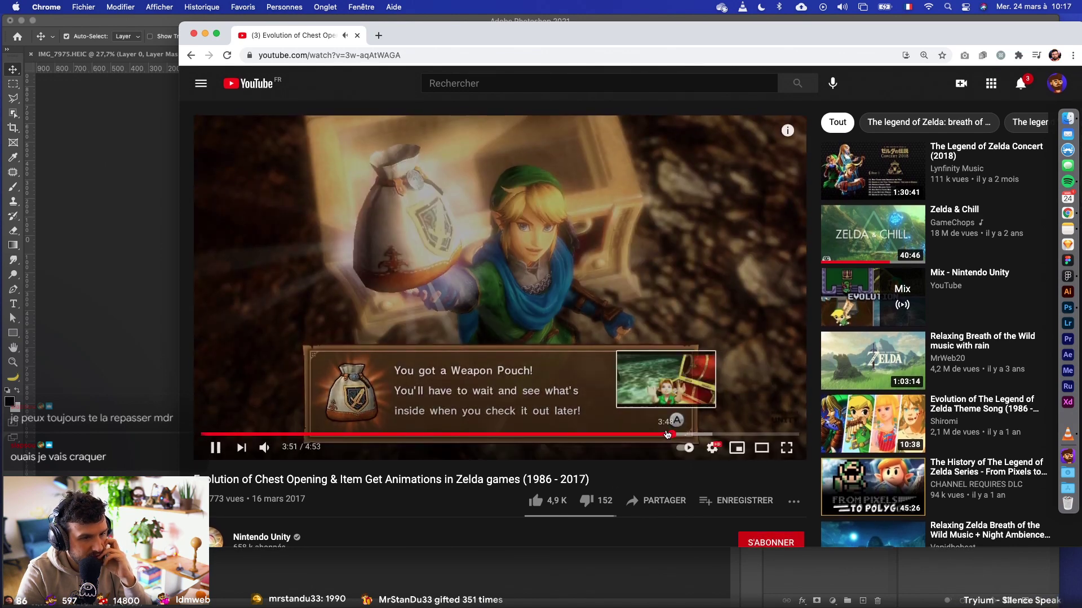
- Examine the Blue Rupee scene from 3:43 and the Small Key scene from 3:59, and close the browser window
left_click(667, 435)
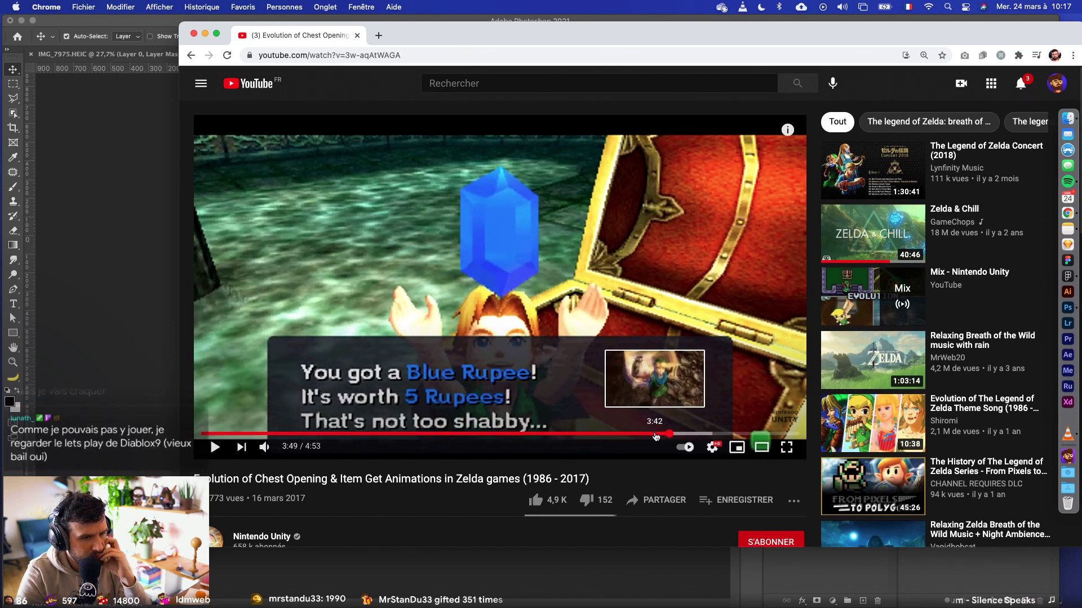
left_click(656, 435)
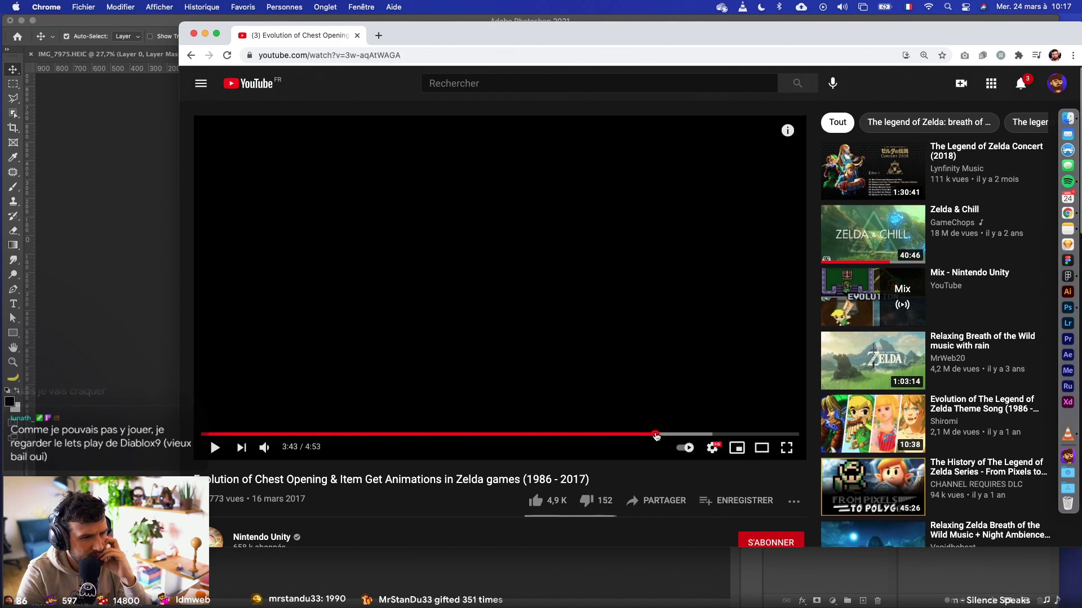
left_click(215, 447)
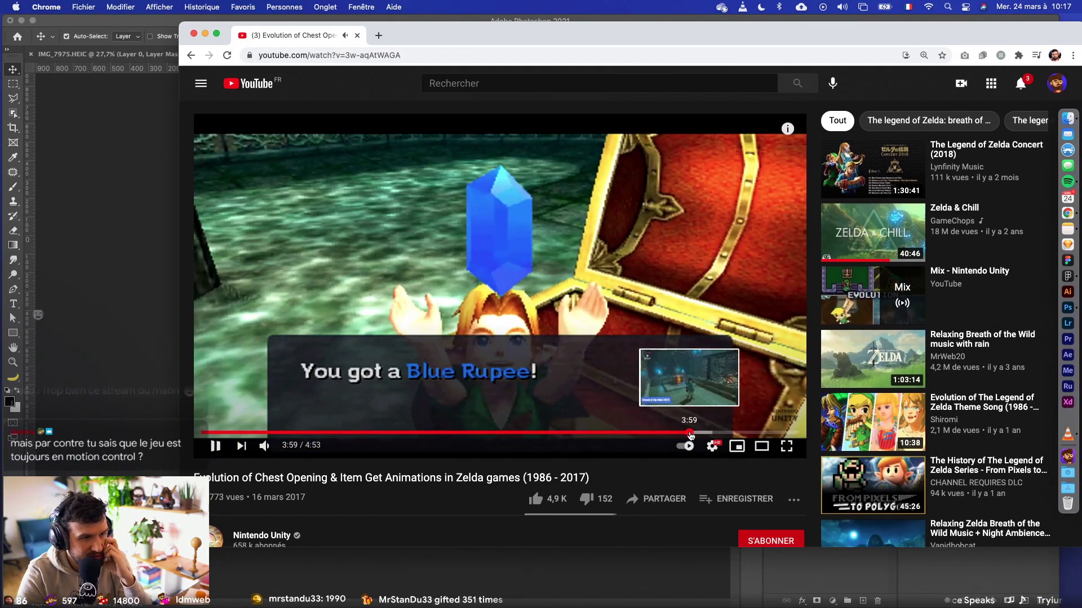
left_click(690, 434)
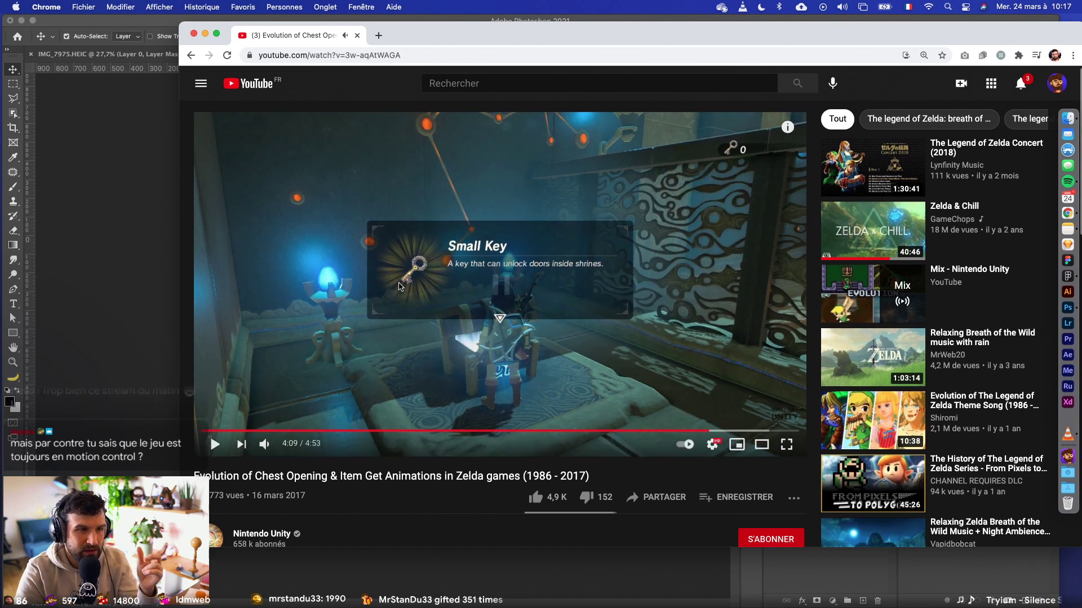
scroll(424, 488, "down", 1)
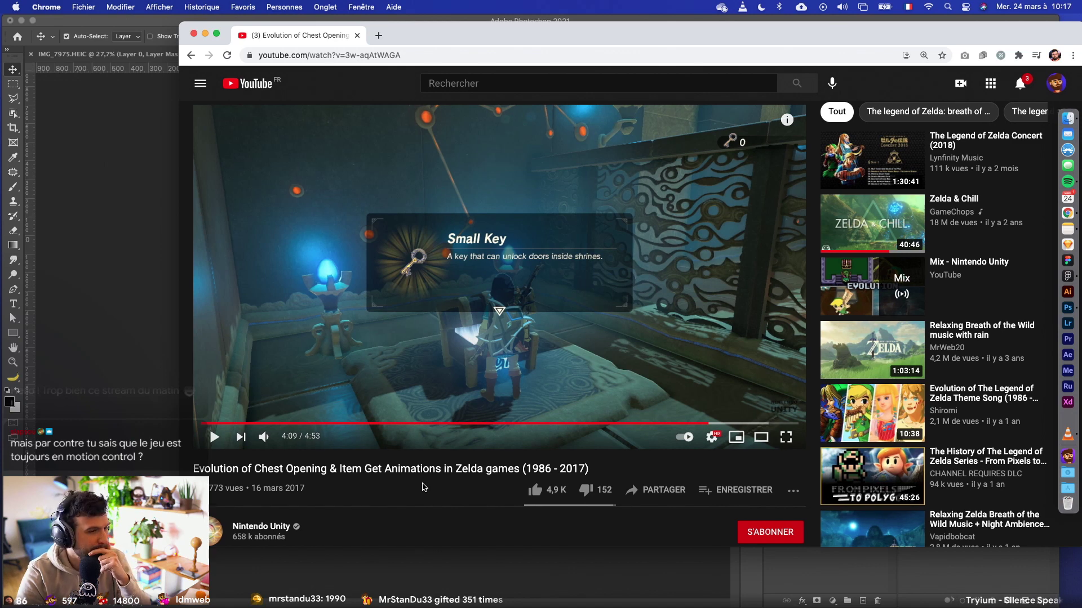
scroll(511, 334, "up", 1)
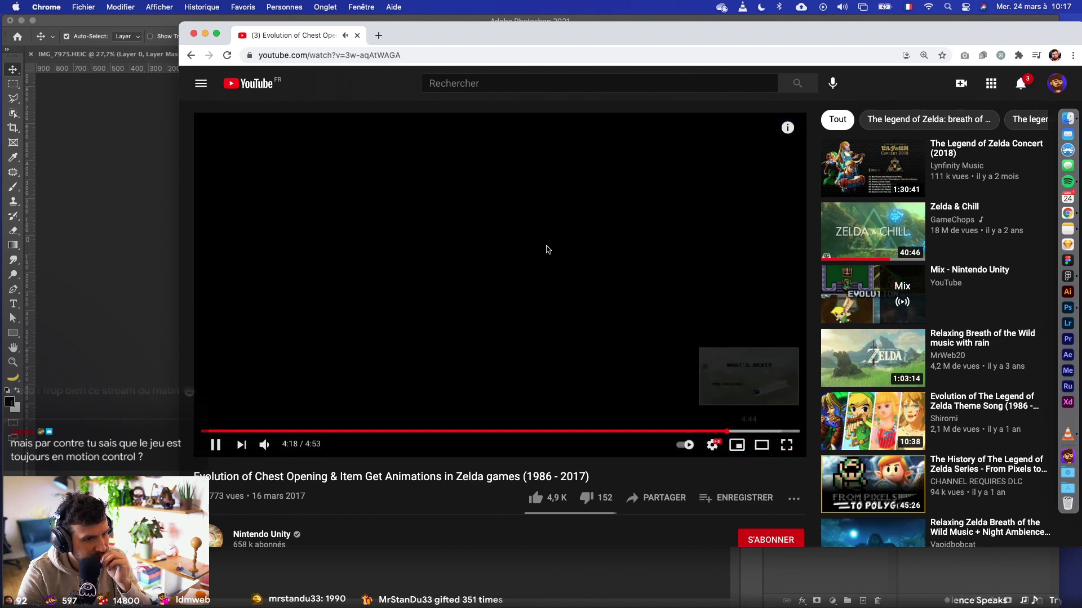
left_click(194, 33)
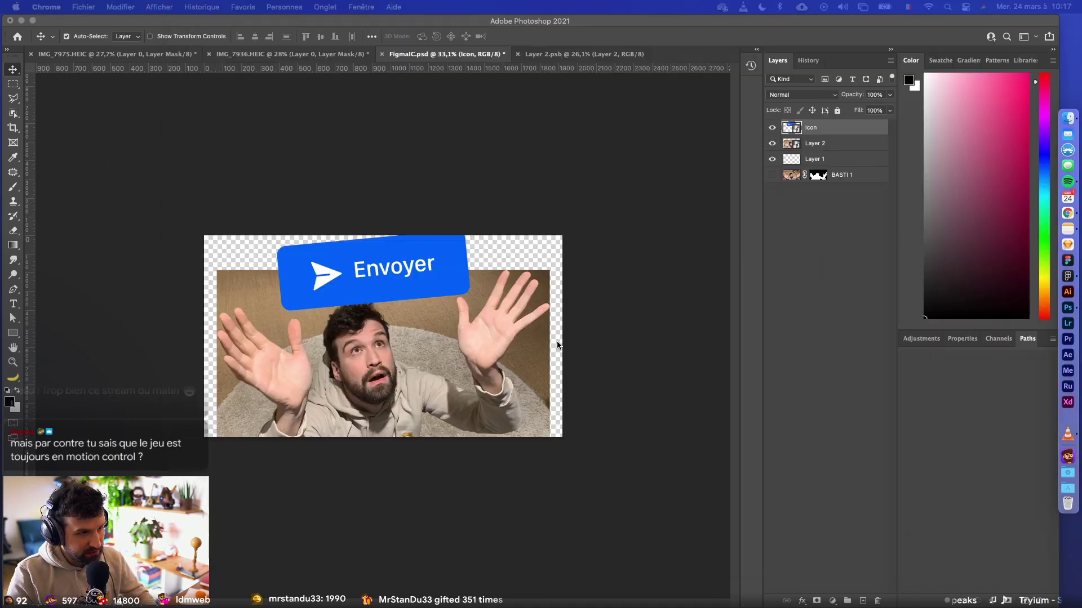
- Show the desktop and preview the Practice Sword and Dungeon Map screenshots to compare their composition
key("ctrl+Right")
key("F11")
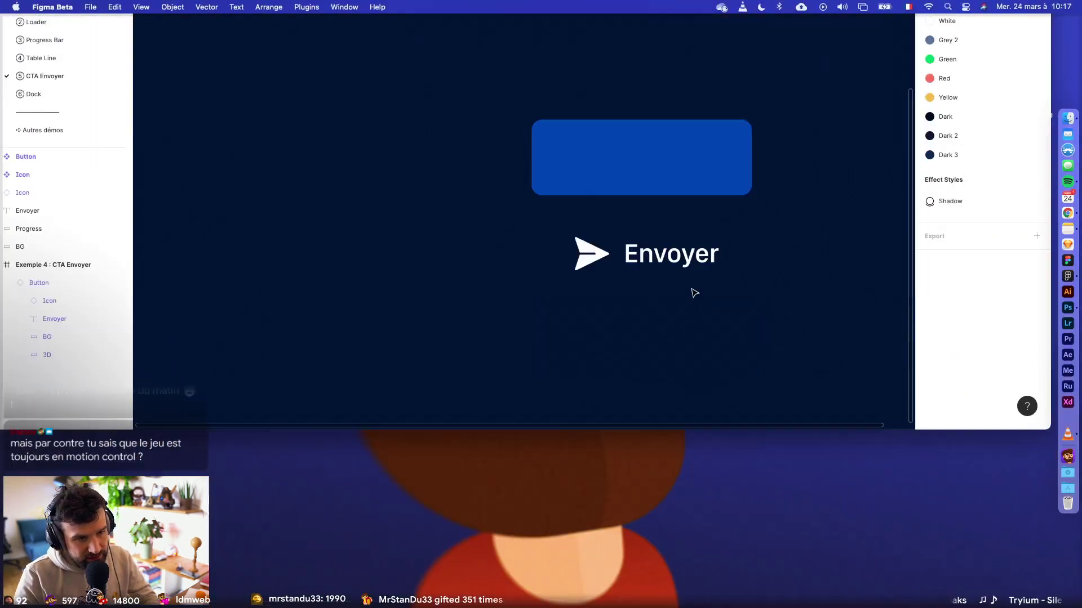
left_click(1033, 354)
key("space")
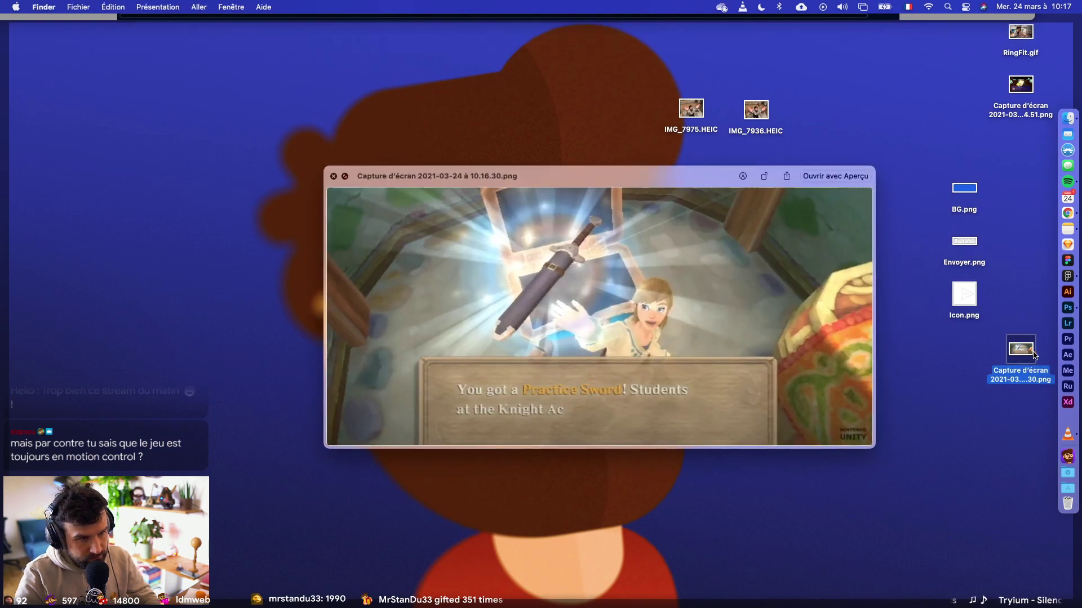
left_click(1016, 86)
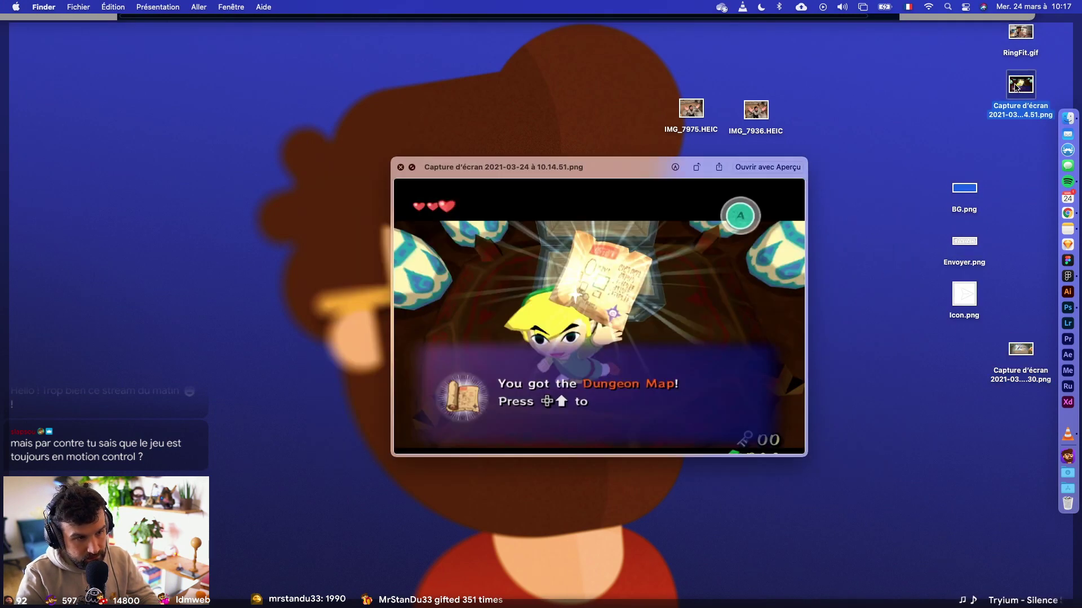
key("Up")
key("Down")
key("space")
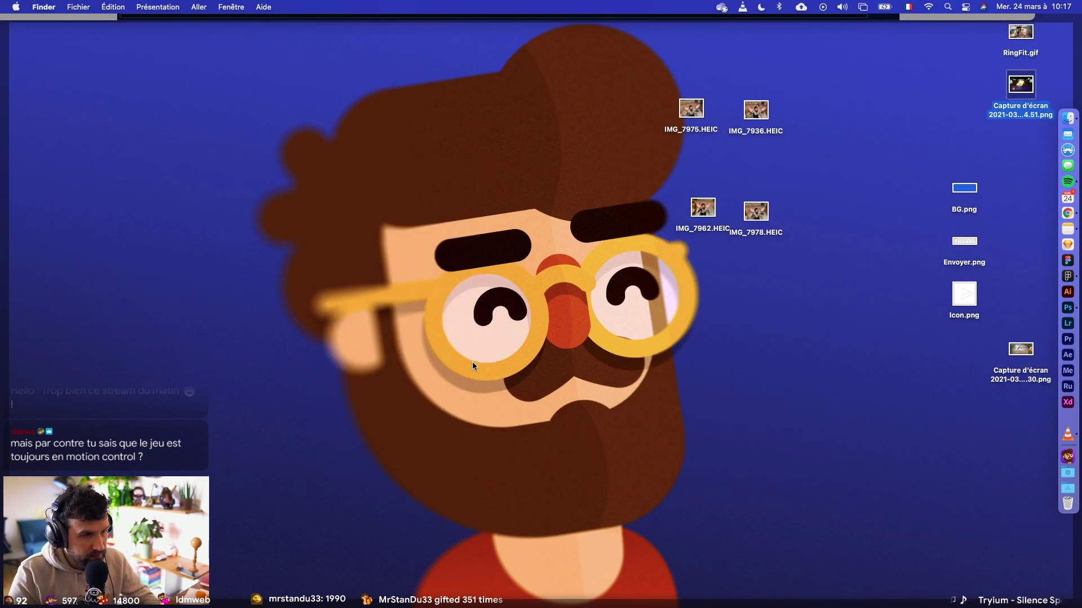
- Switch back to Photoshop and open the contents of the Icon smart object from FigmaIC.psd
key("ctrl+Left")
scroll(418, 261, "up", 1)
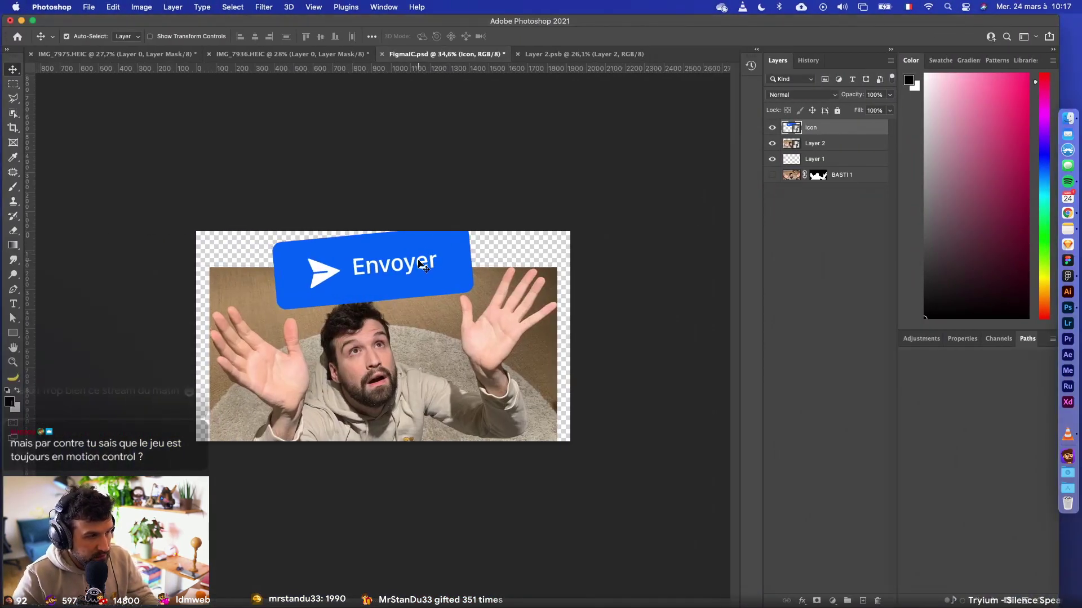
scroll(423, 265, "up", 1)
left_click_drag(378, 275, 394, 260)
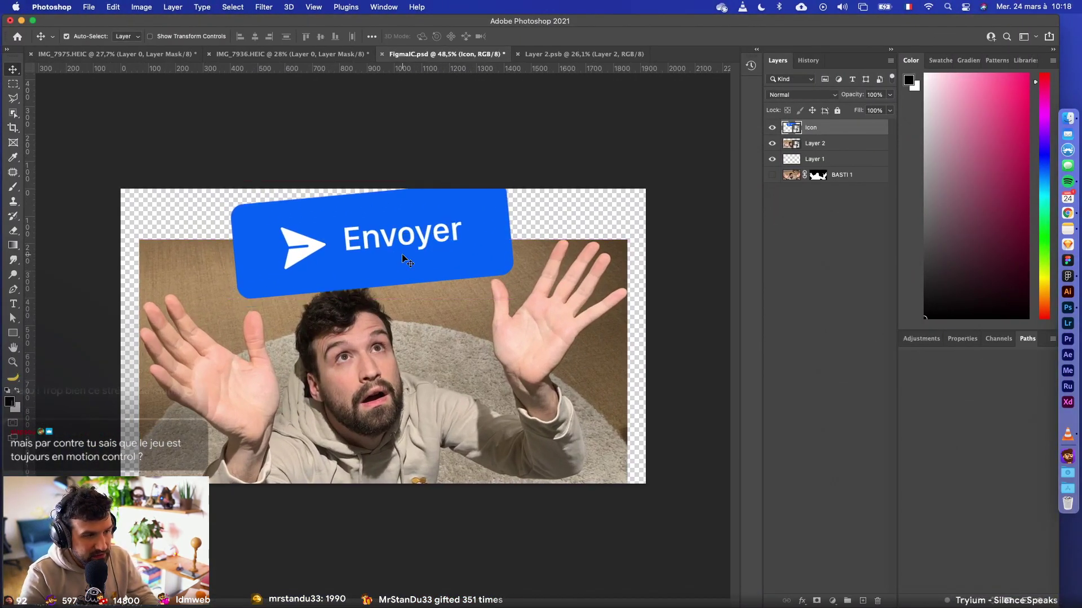
double_click(798, 130)
scroll(328, 331, "up", 2)
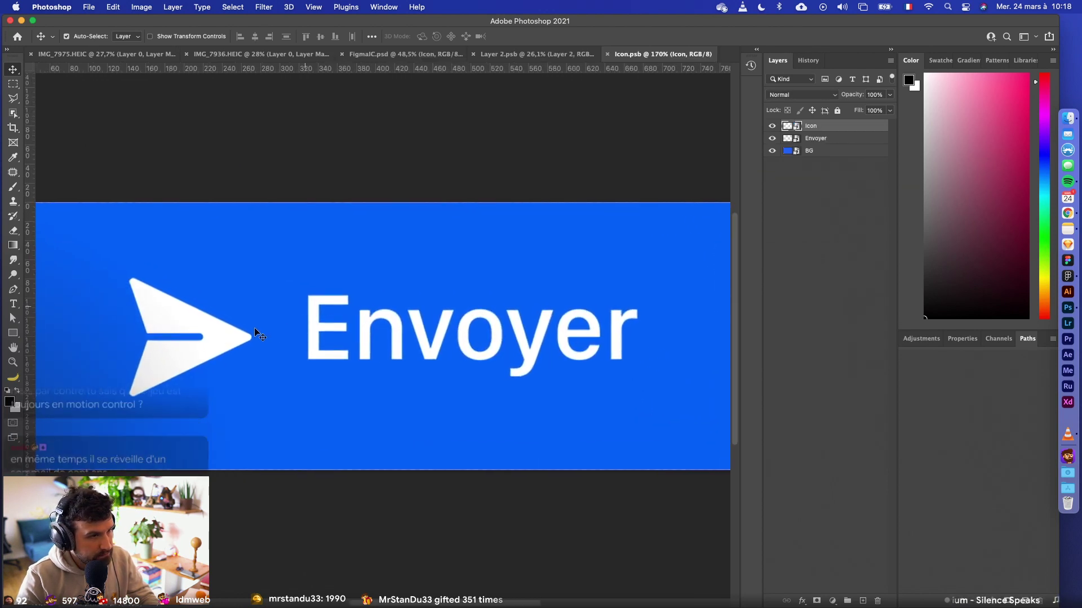
scroll(217, 338, "down", 1)
scroll(218, 338, "down", 1)
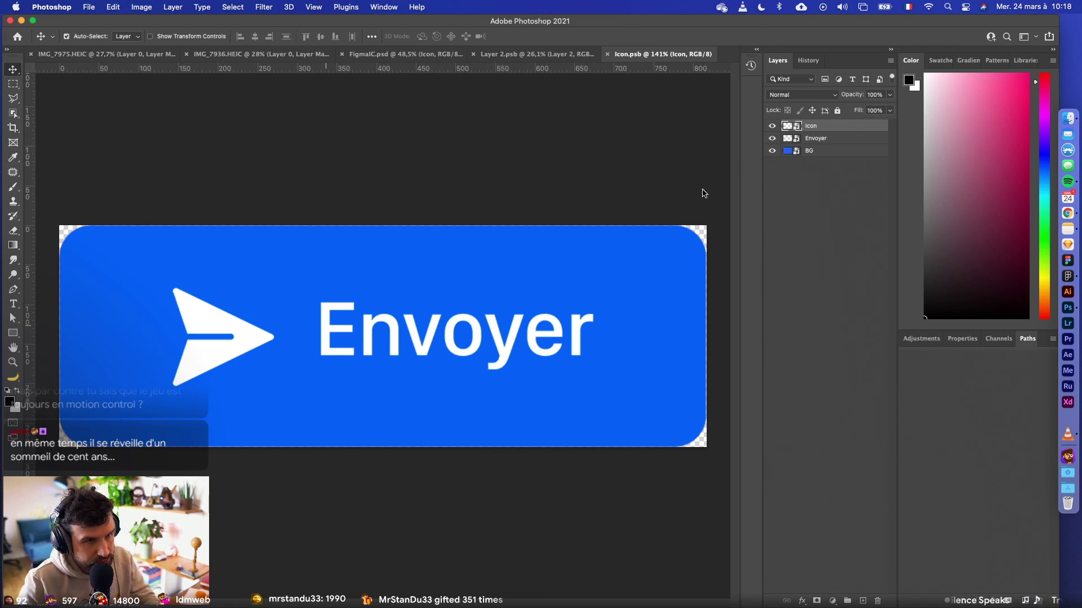
- Duplicate the Icon layer and apply a Motion Blur with a 0° angle and 133-pixel distance to the copy
left_click(772, 128)
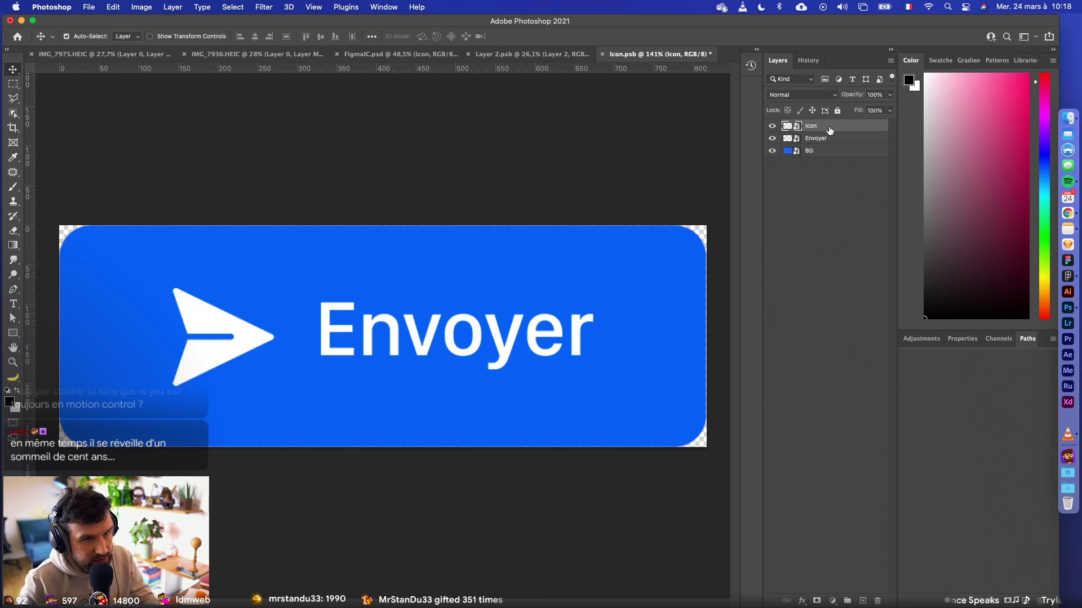
left_click_drag(830, 127, 863, 601)
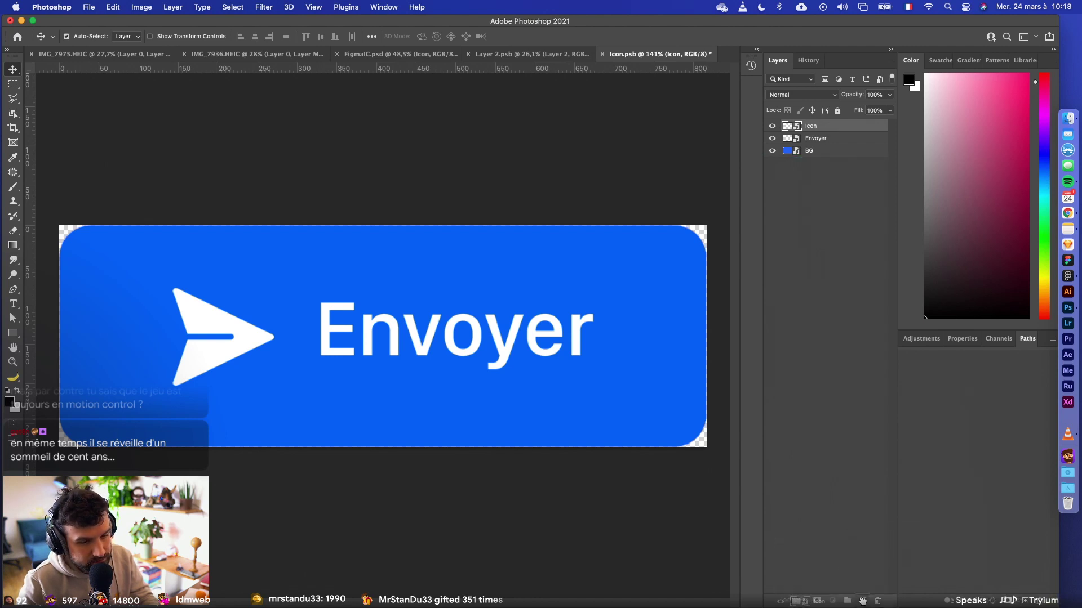
left_click(261, 5)
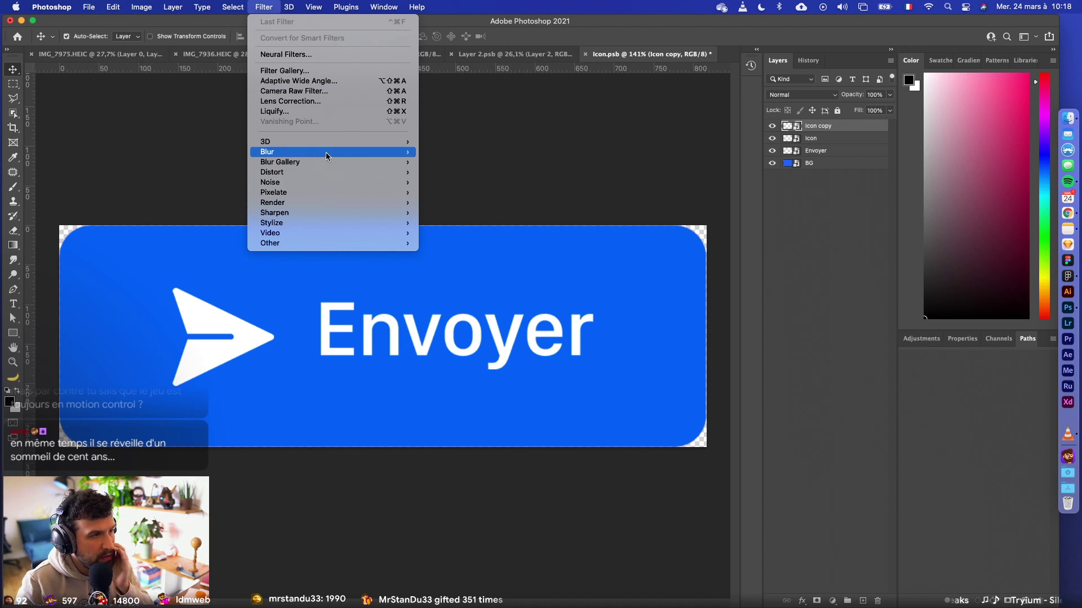
mouse_move(326, 152)
left_click(449, 213)
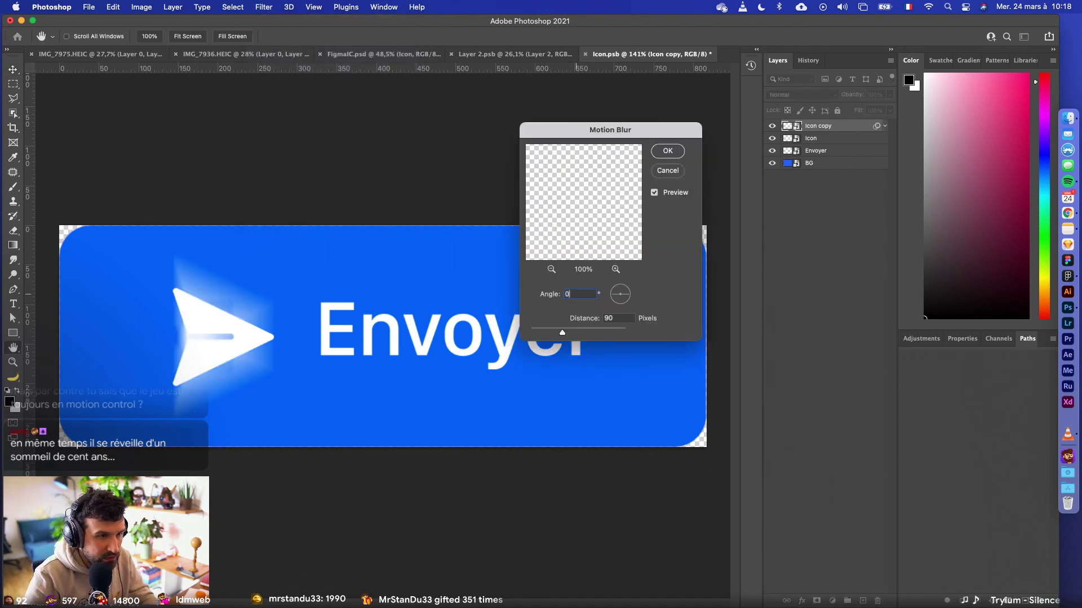
type("0")
mouse_move(572, 333)
left_mouse_down()
mouse_move(590, 332)
mouse_move(571, 332)
left_mouse_up()
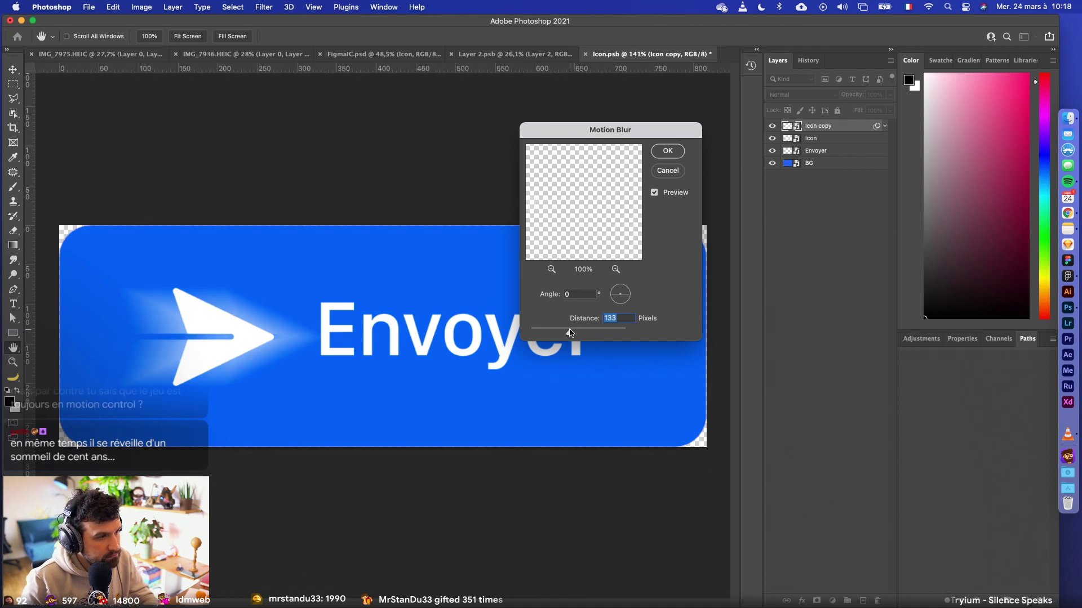
key("Return")
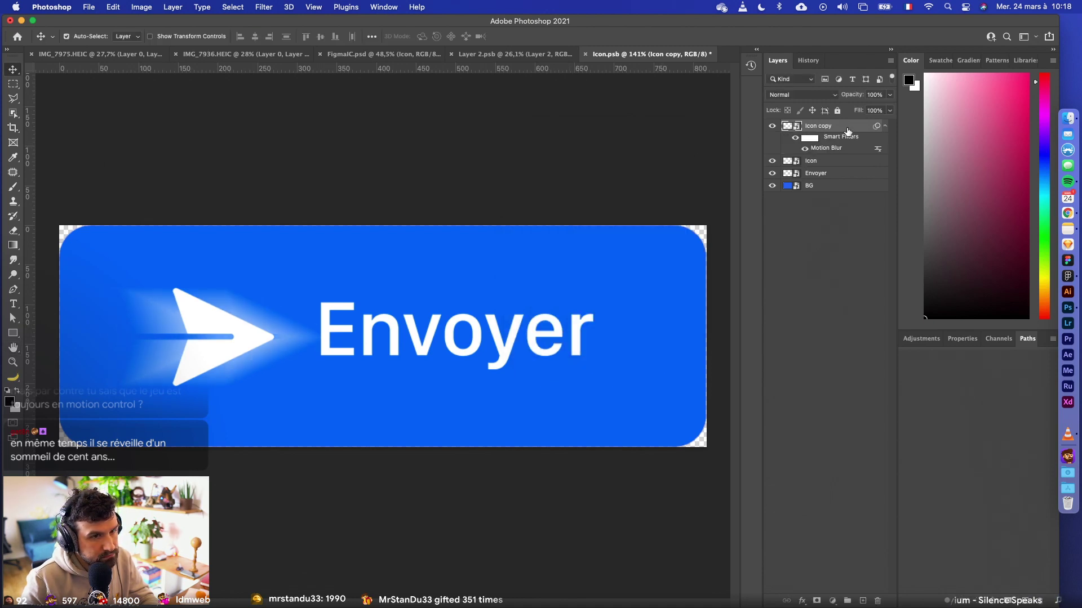
- Place the blurred arrow copy below the Icon layer and shift the sharp arrow slightly right over its trail
key("super+bracketleft")
left_click(772, 126)
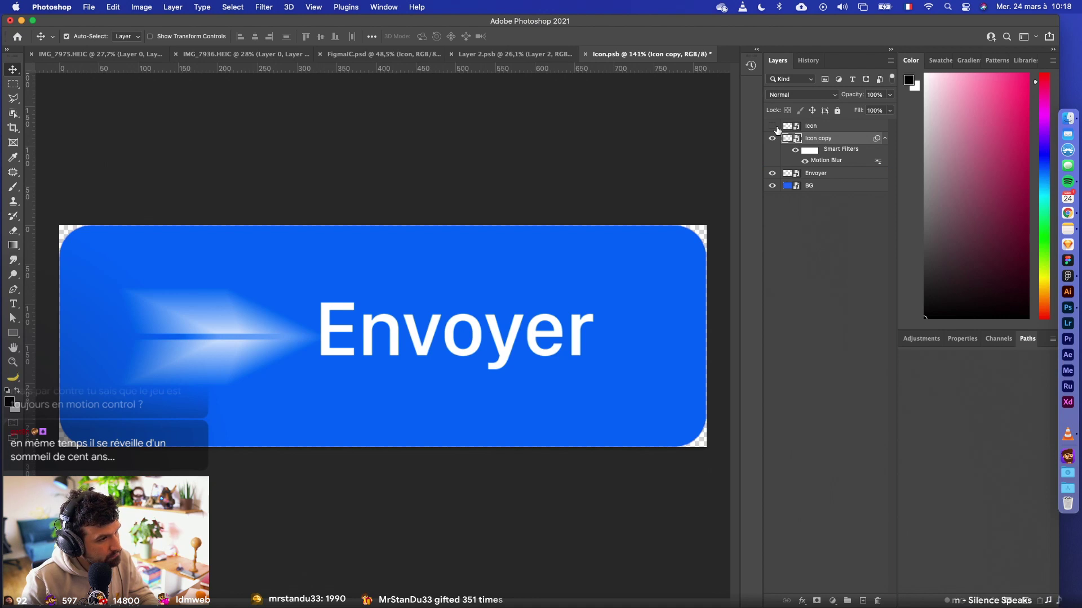
left_click(772, 125)
left_click(817, 127)
key("super+t")
left_click_drag(220, 337, 243, 336)
key("Return")
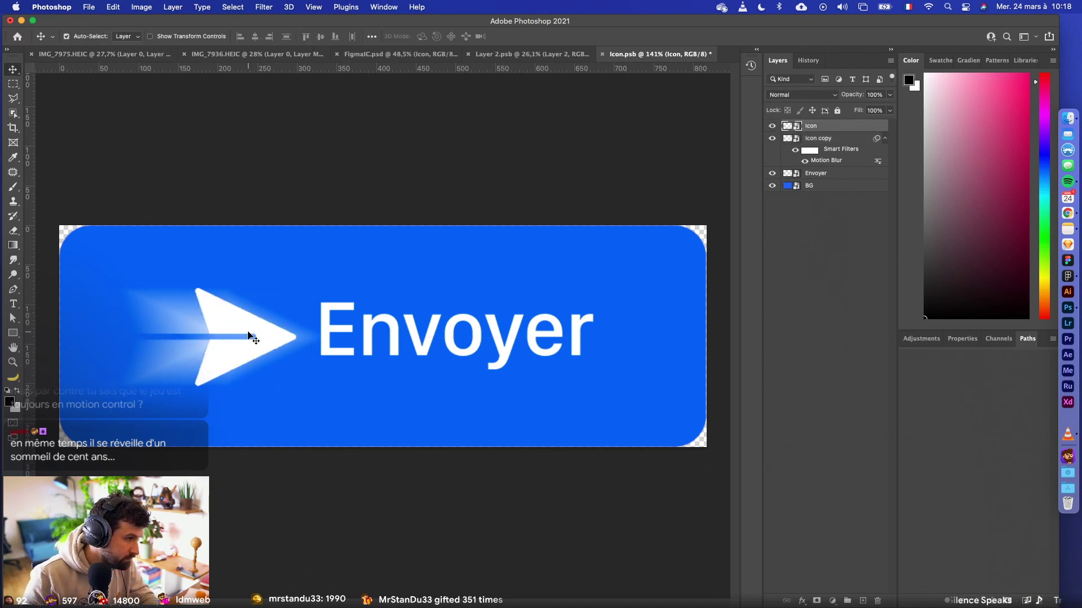
- Move the sharp arrow and its blurred copy together to the right, over the start of the word Envoyer
scroll(285, 229, "down", 4)
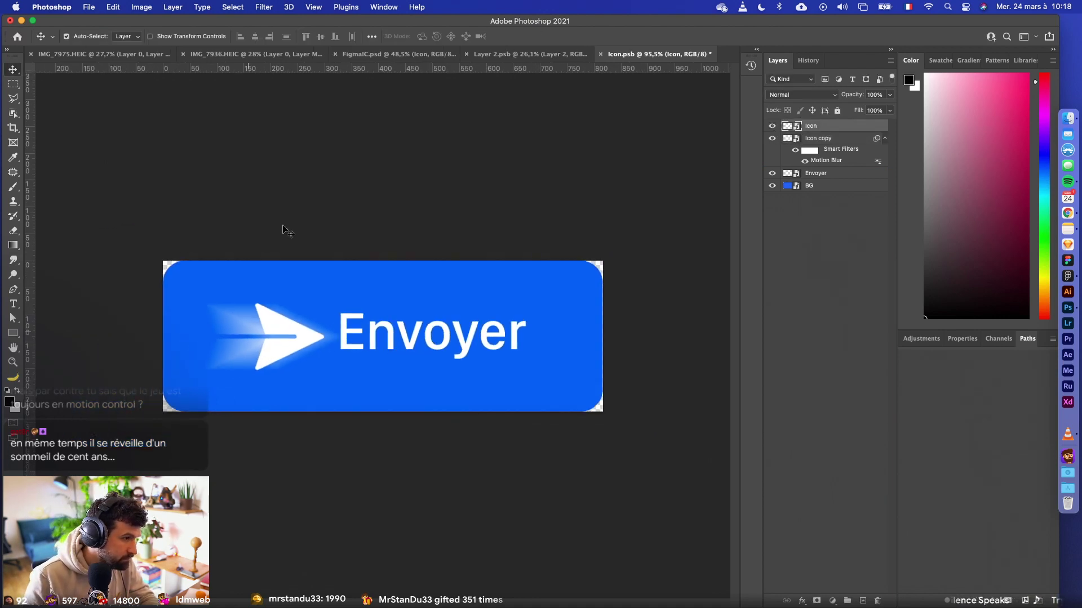
left_click(823, 139, "shift")
key("super+t")
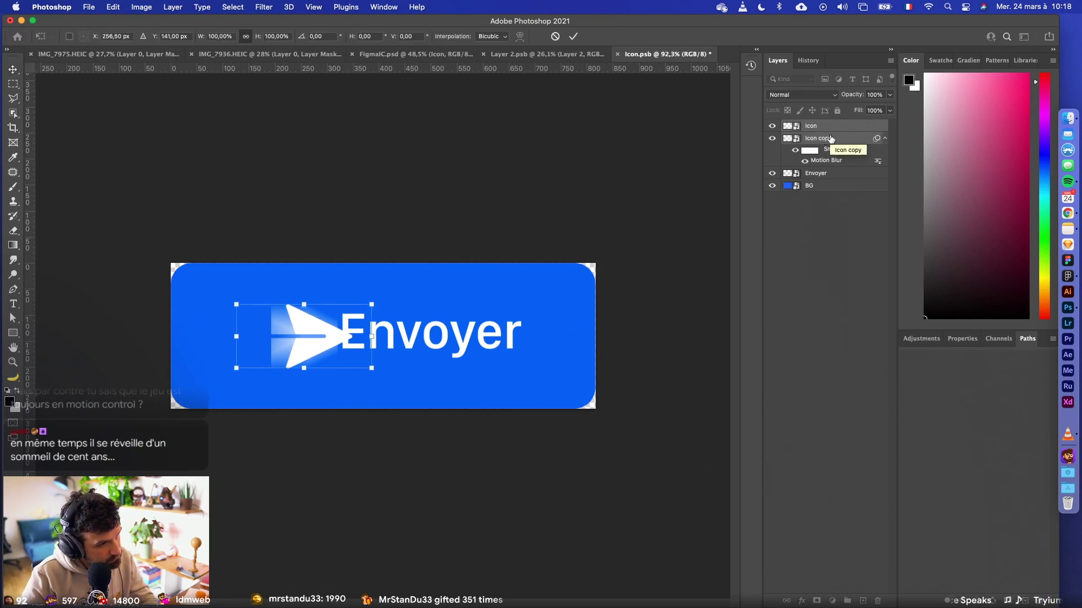
key("Return")
left_click(812, 175)
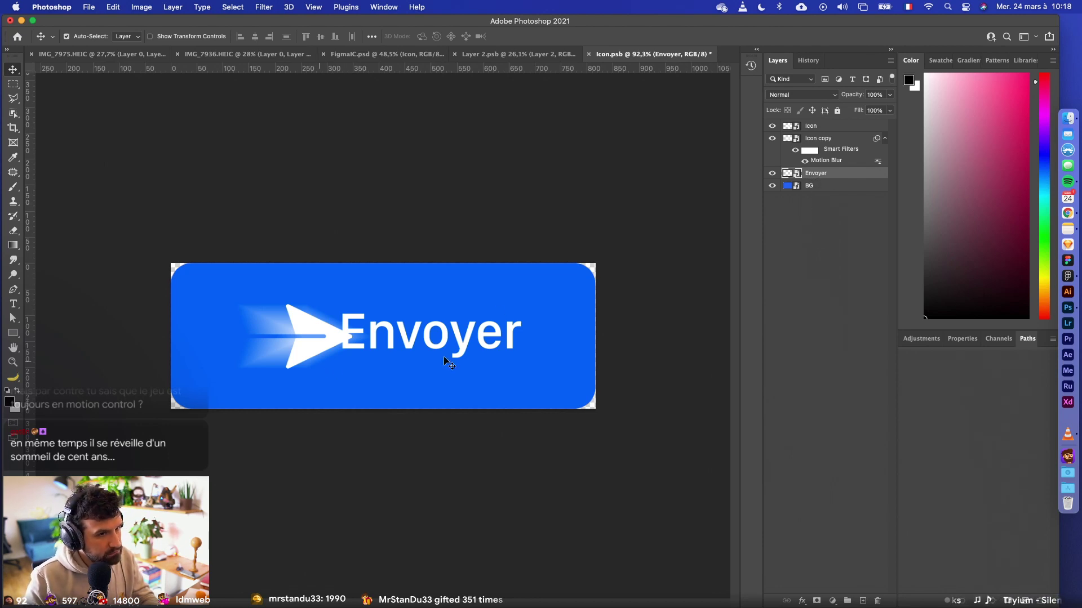
- Enlarge the Icon and Icon copy layers together and move them left until the arrow's tip meets the letter E
left_click(814, 140)
left_click(812, 126, "shift")
key("super+t")
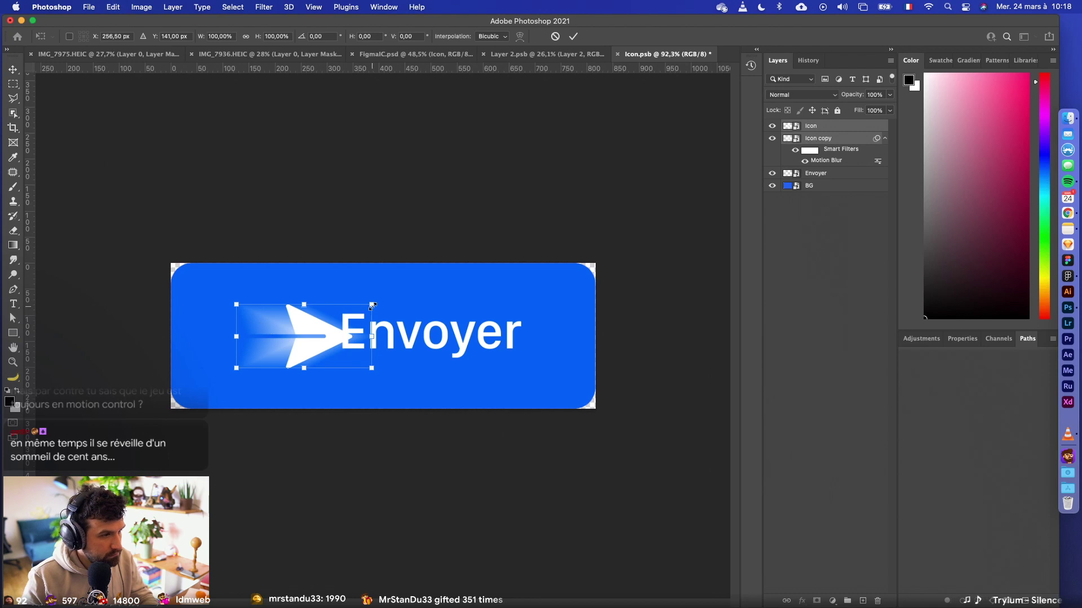
left_click_drag(357, 299, 384, 294)
left_click_drag(319, 348, 299, 351)
key("Return")
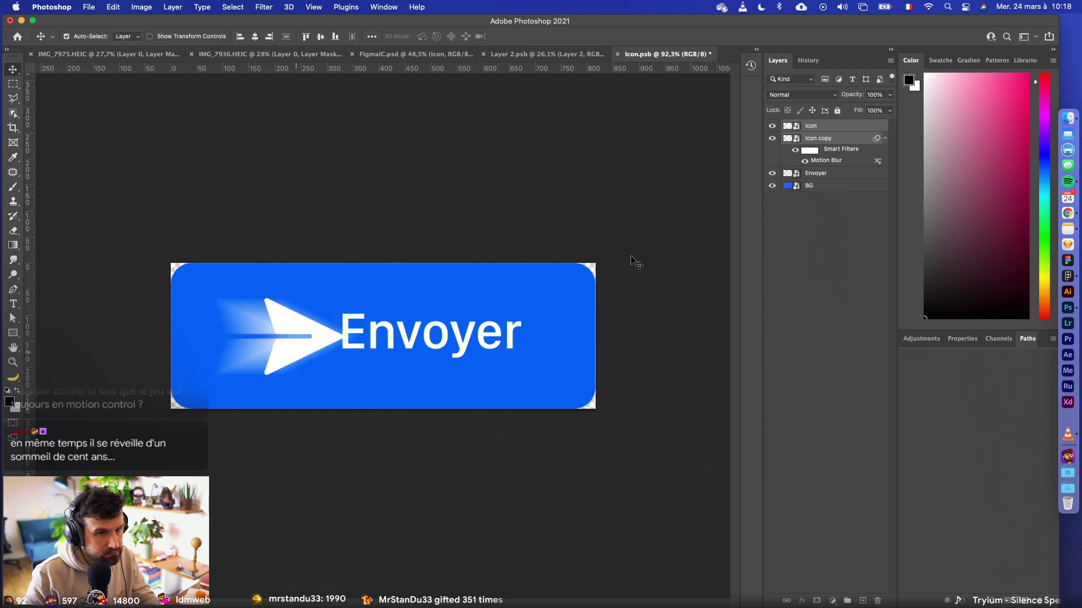
- Duplicate the BG layer, place the copy above Envoyer and shift it left so its edge covers the letter E
left_click(820, 187)
key("super+j")
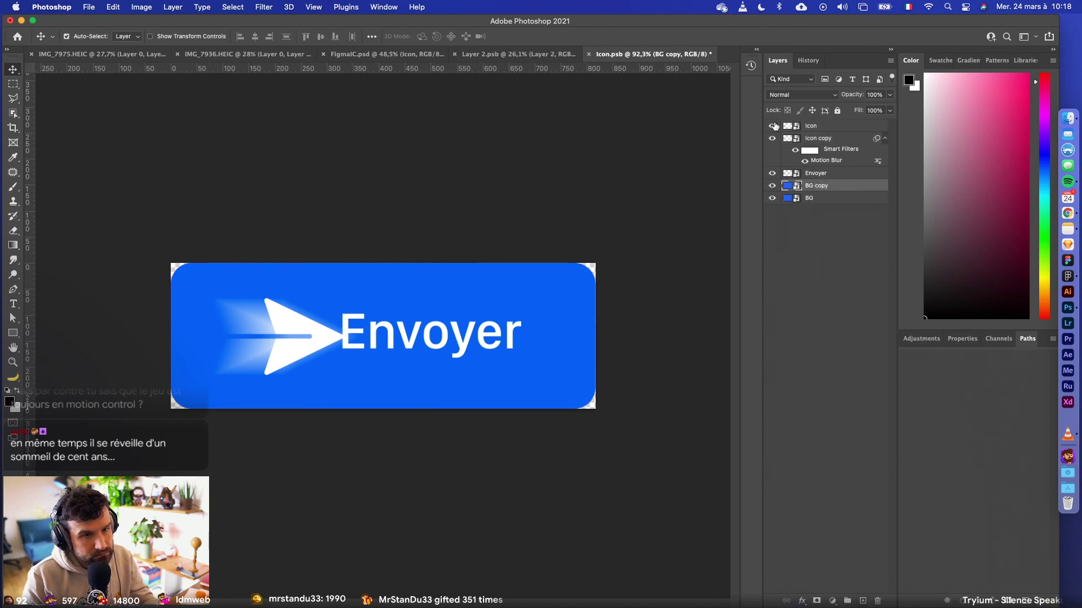
key("super+t")
left_click_drag(826, 187, 823, 171)
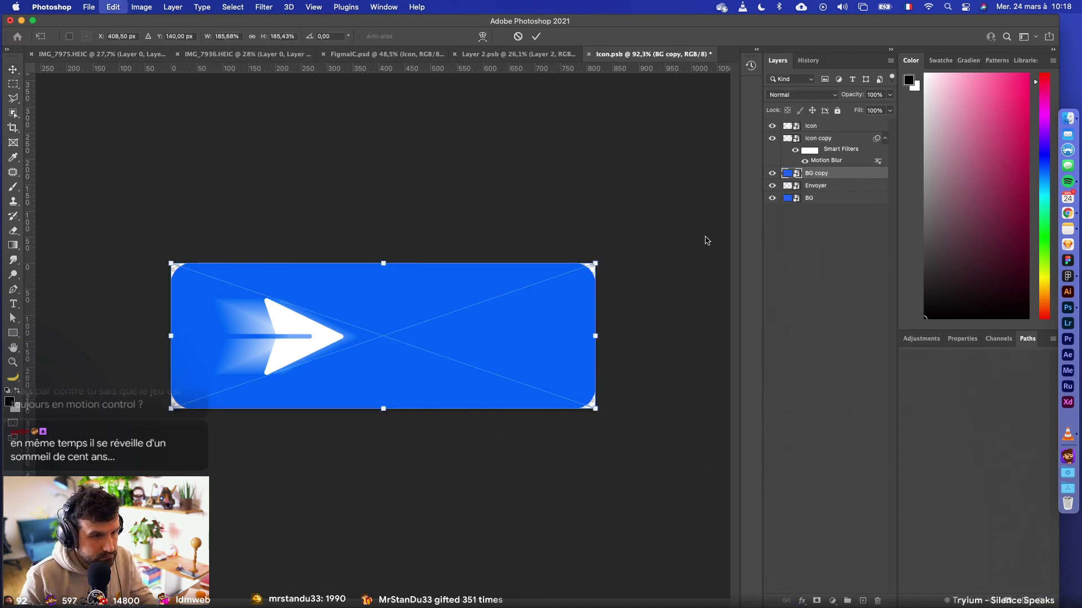
left_click_drag(456, 321, 290, 314)
key("Return")
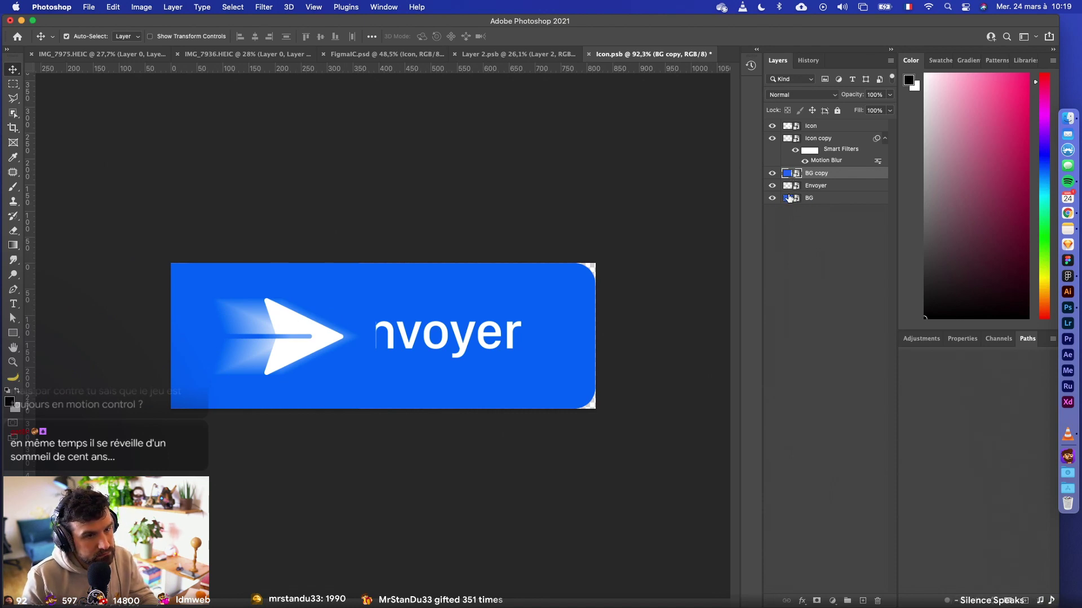
- Group the layers from Icon down to Envoyer, leaving the original BG layer outside the group
left_click(787, 197)
left_click(824, 129)
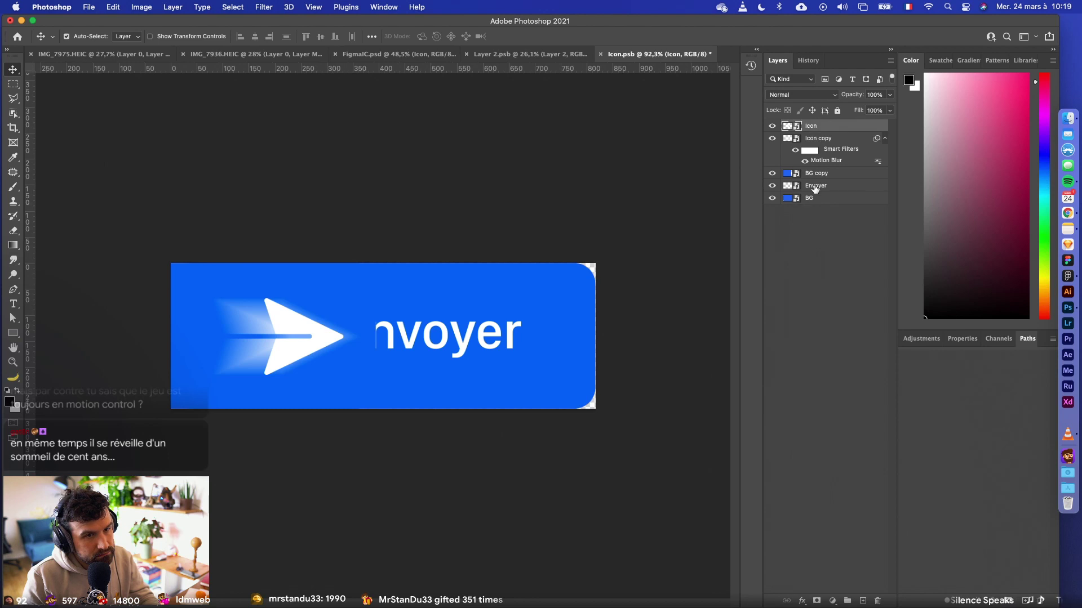
left_click(817, 185, "shift")
key("super+g")
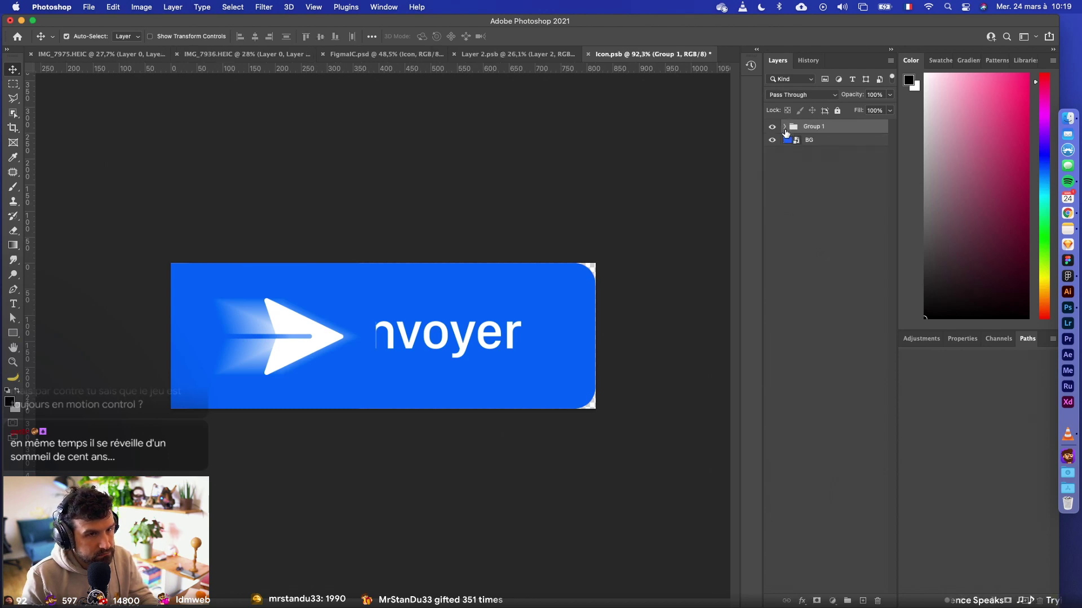
left_click(828, 181)
left_click(790, 132)
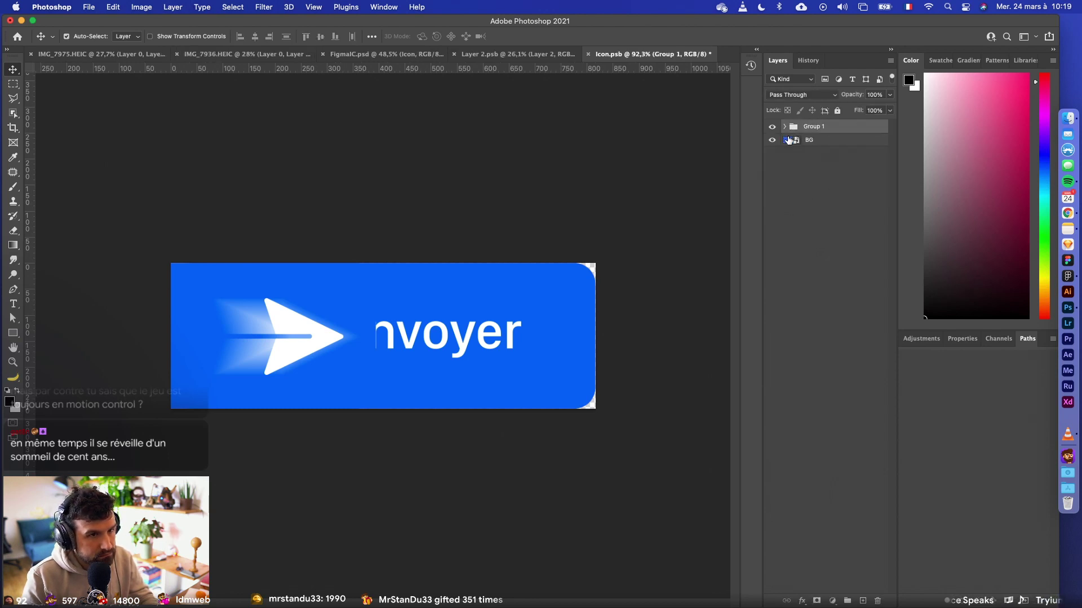
- Try to rasterize the BG layer, move it above the group and clip it to the group
left_click(789, 140)
right_click(816, 141)
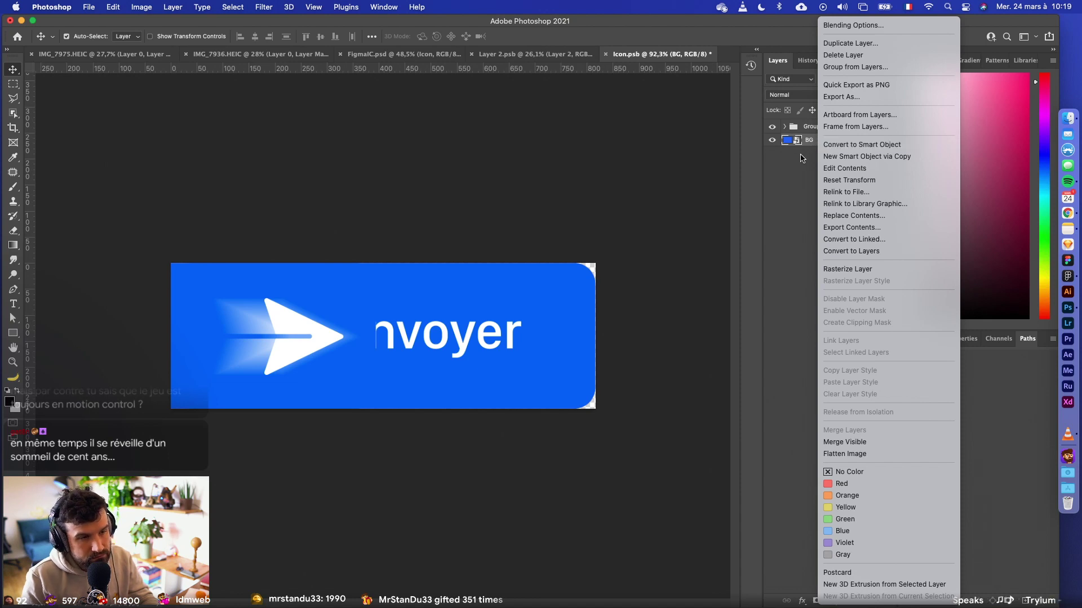
left_click(847, 269)
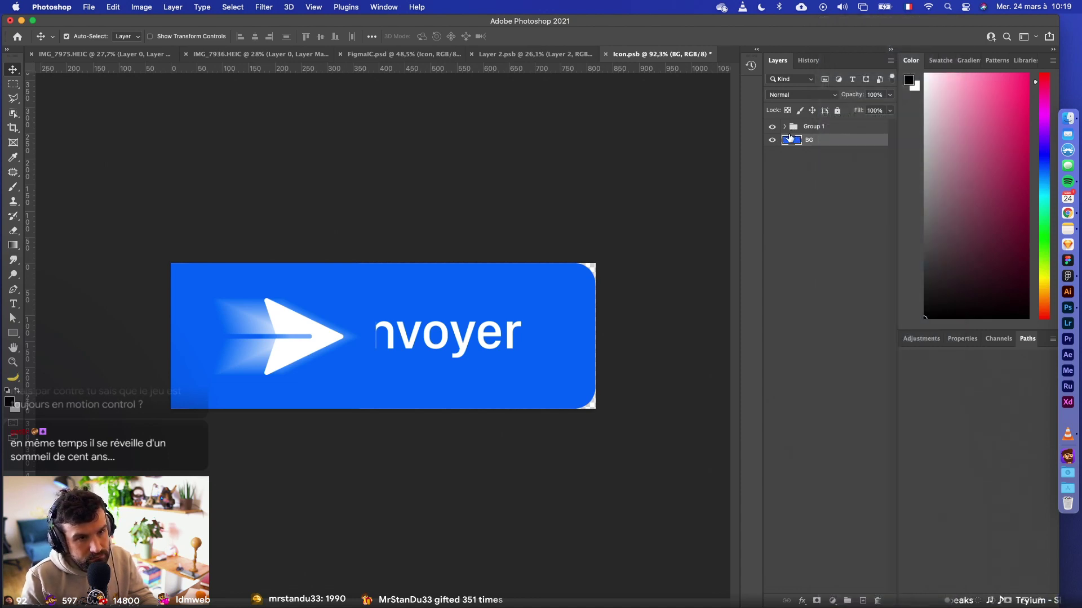
key("super+plus")
left_click(788, 129)
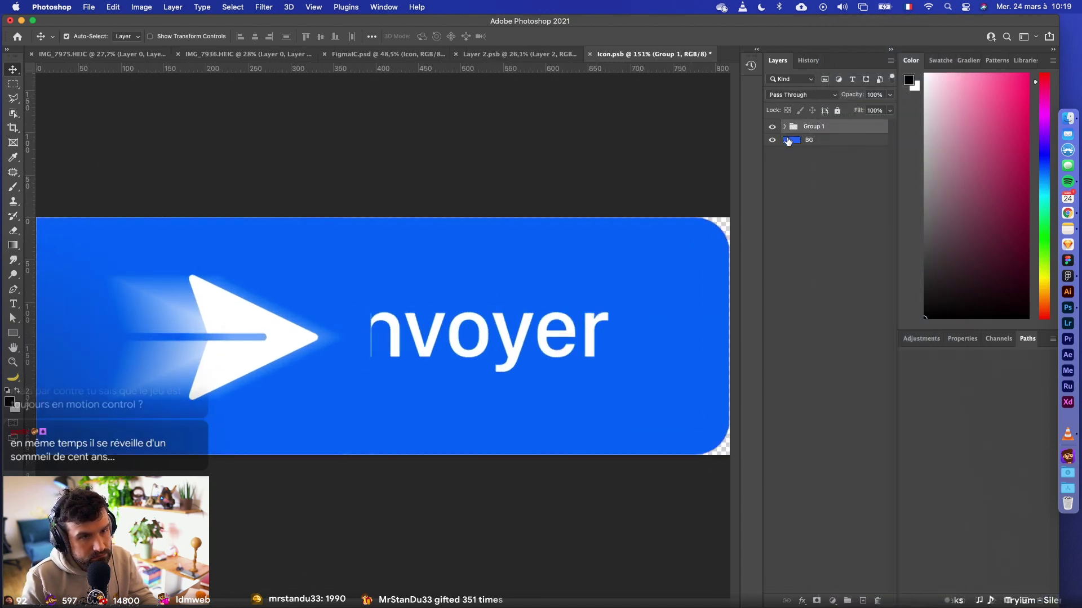
left_click_drag(791, 143, 797, 128)
left_click(790, 131, "alt")
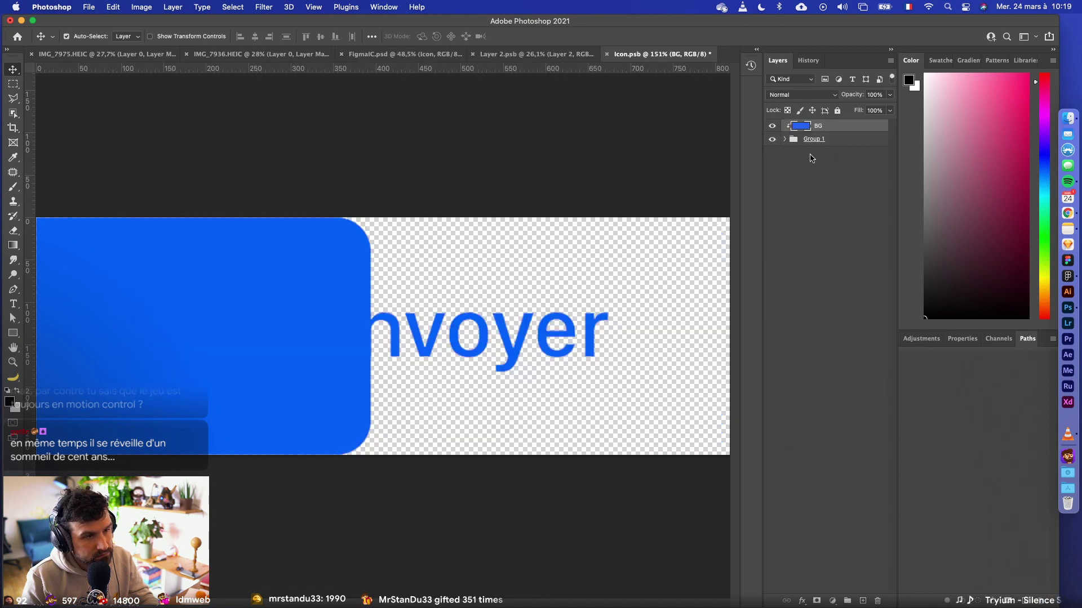
- Undo the clipping, reordering, rasterizing and grouping of the button's layers
key("super+z")
key("super+z")
key("super+z")
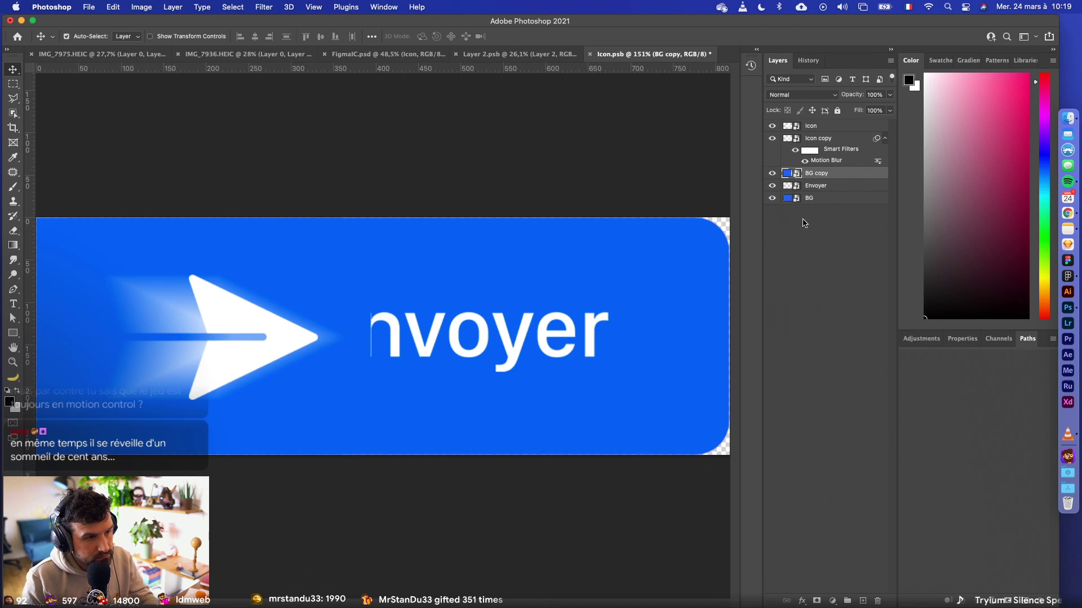
- Apply a Motion Blur with a 0° angle and 97-pixel distance to the BG copy layer
left_click(820, 189)
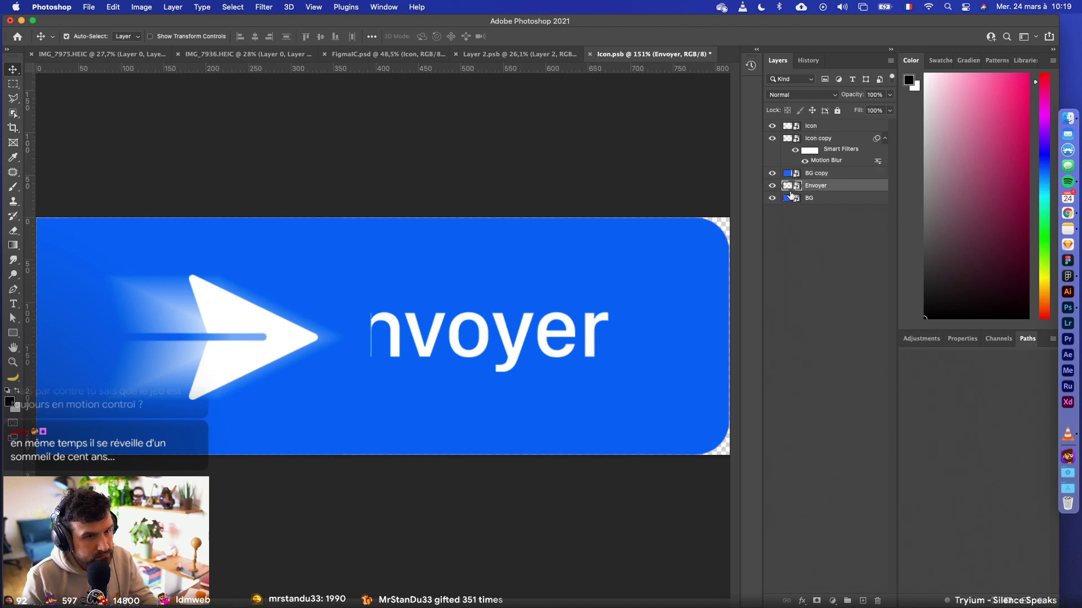
left_click(790, 174)
key("super+minus")
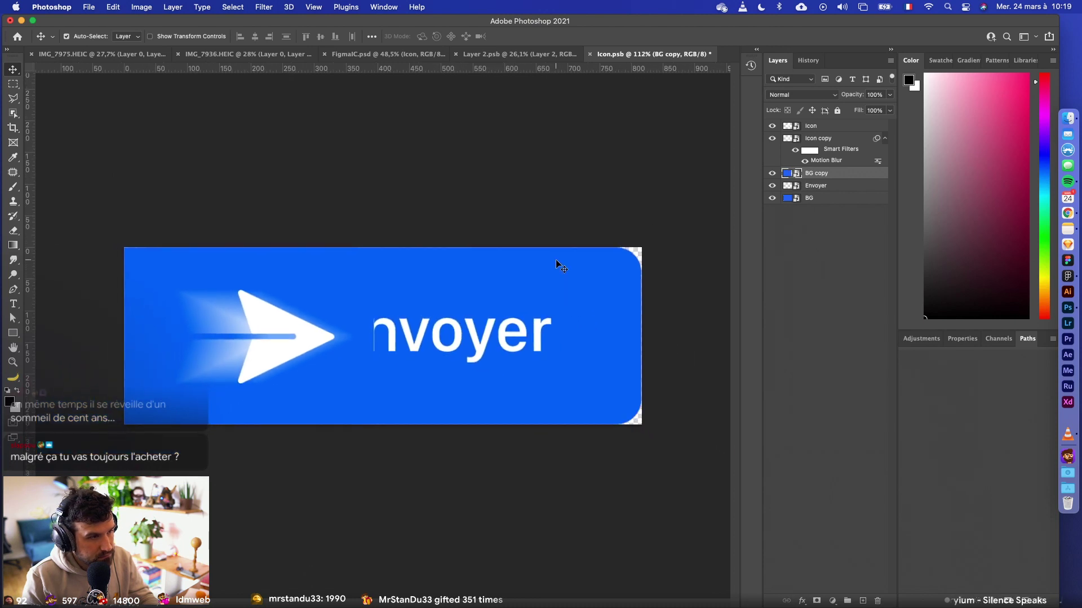
left_click(269, 6)
mouse_move(306, 153)
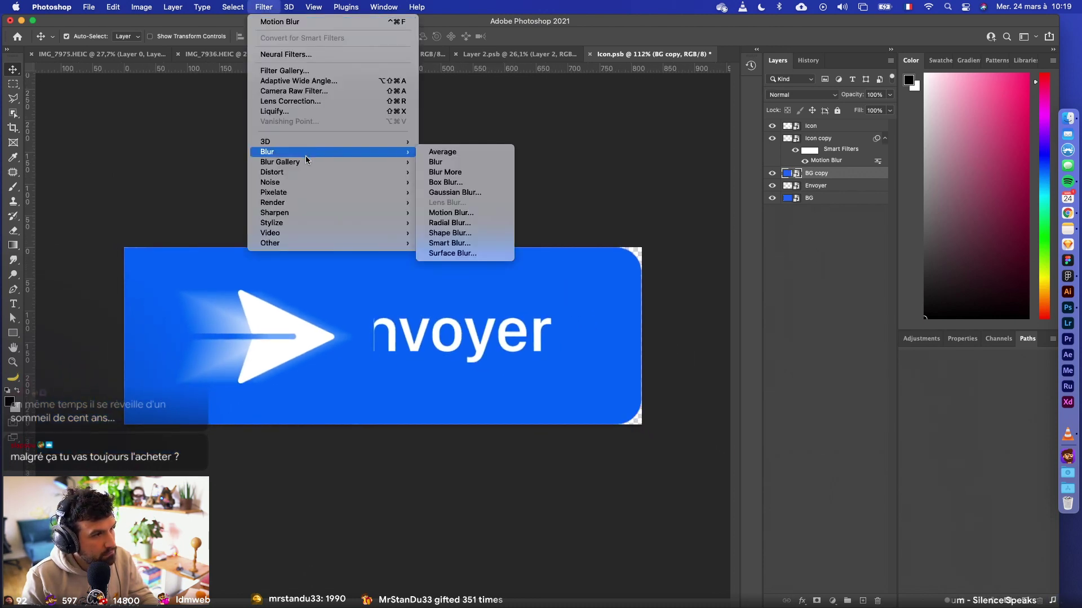
left_click(454, 214)
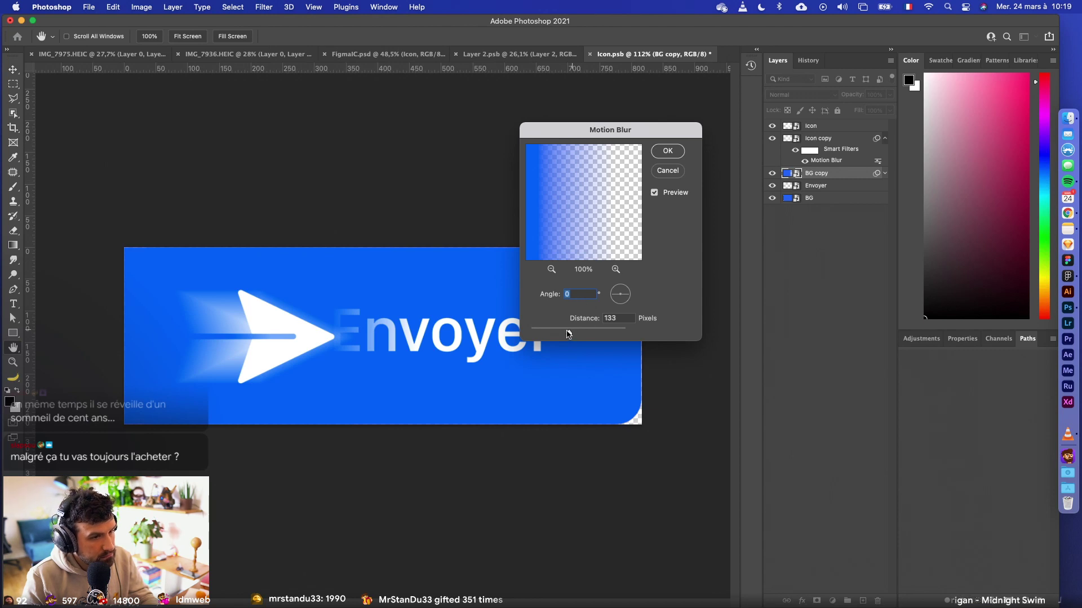
left_click_drag(568, 334, 563, 333)
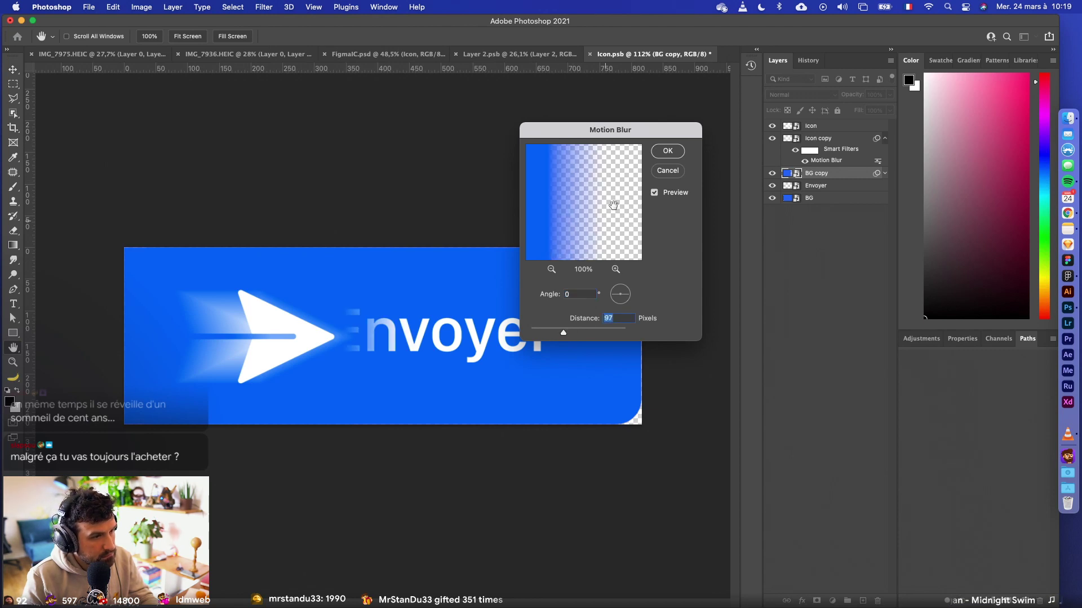
left_click(667, 151)
- Narrow the BG copy to 80% width from its left edge so the button's rounded left corners are uncovered
key("super+t")
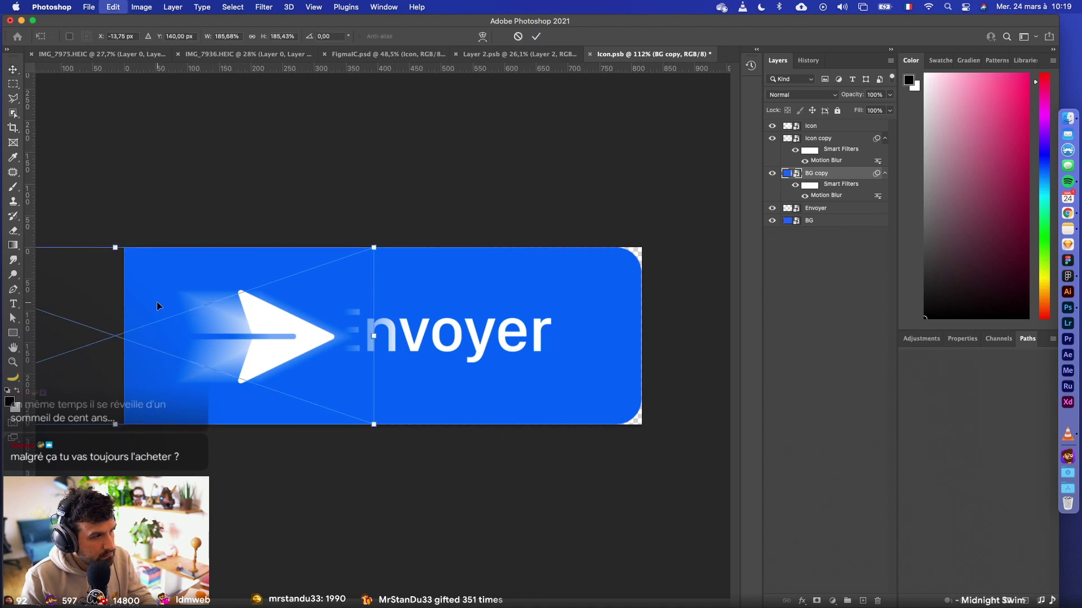
key("super+minus")
key("super+minus")
left_click_drag(47, 337, 234, 336)
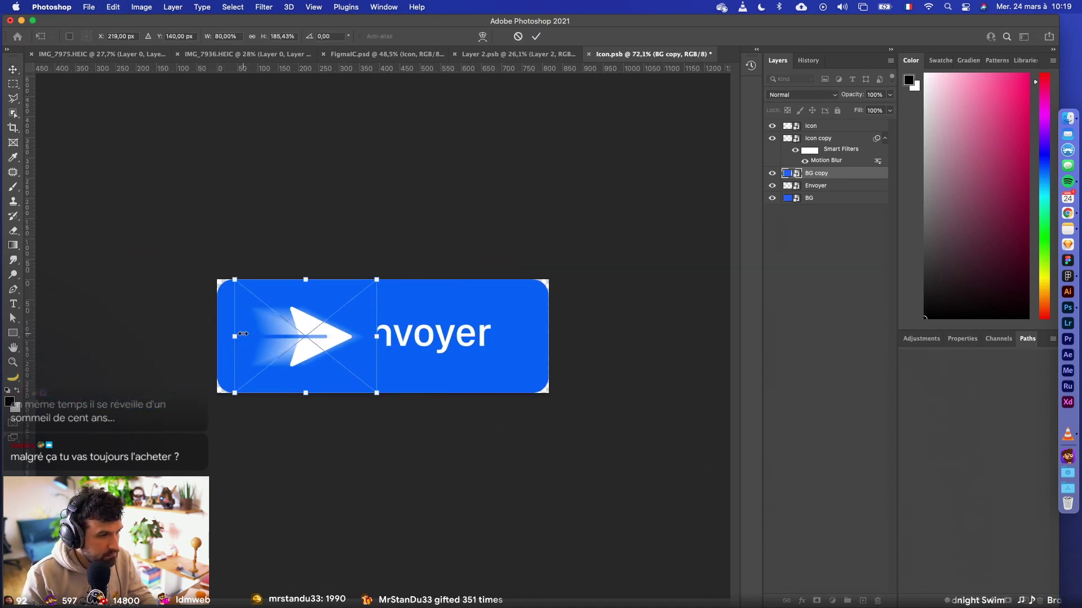
key("Return")
key("super+plus")
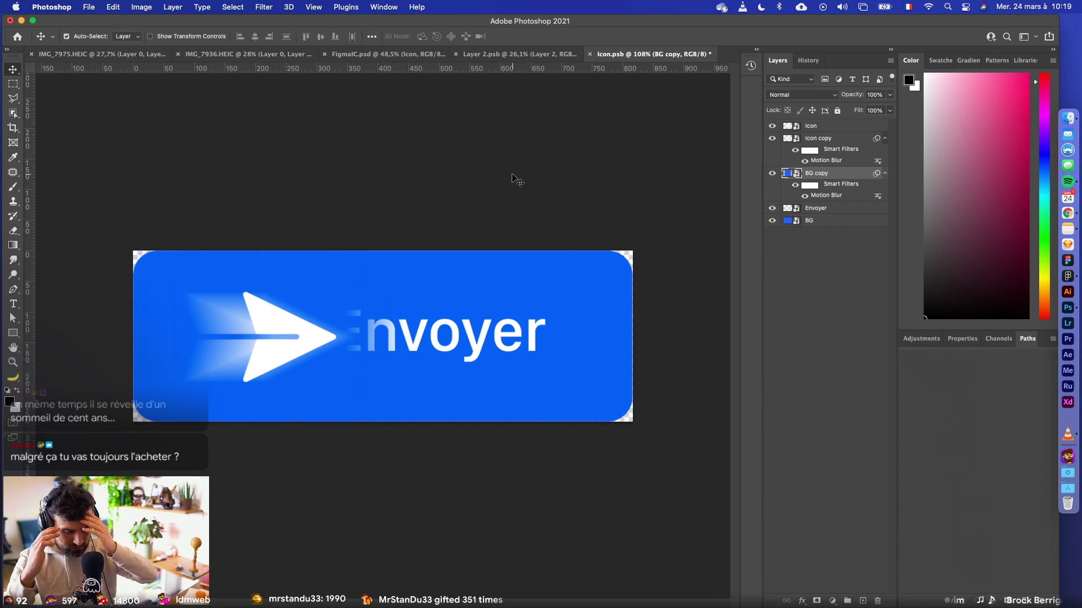
- Save the edited Icon.psb smart object and switch to the Layer 2.psb document
scroll(483, 215, "down", 1, "alt")
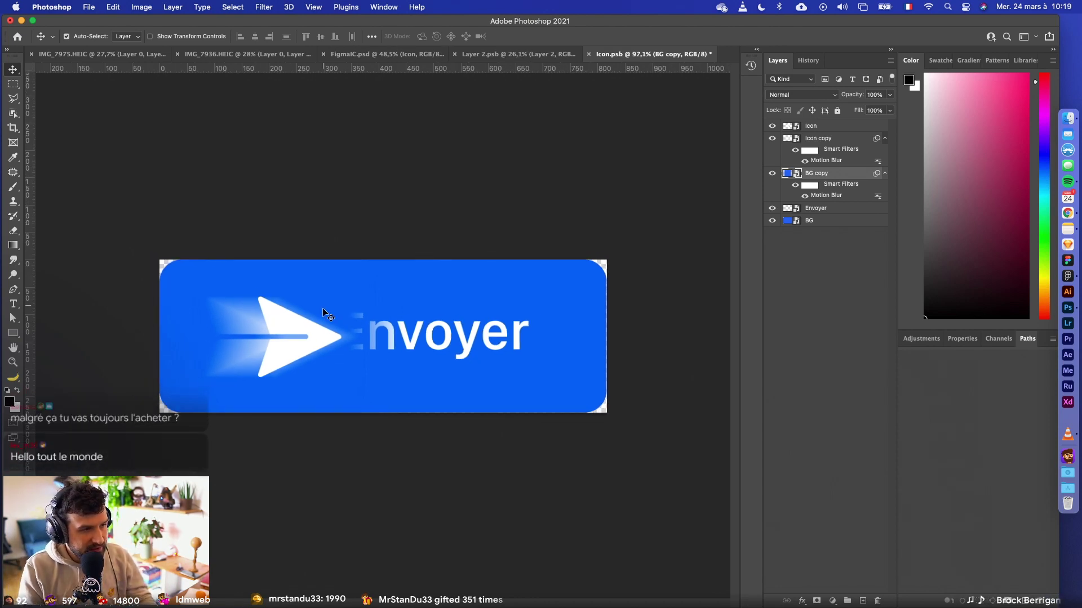
key("super+s")
scroll(418, 325, "down", 2, "alt")
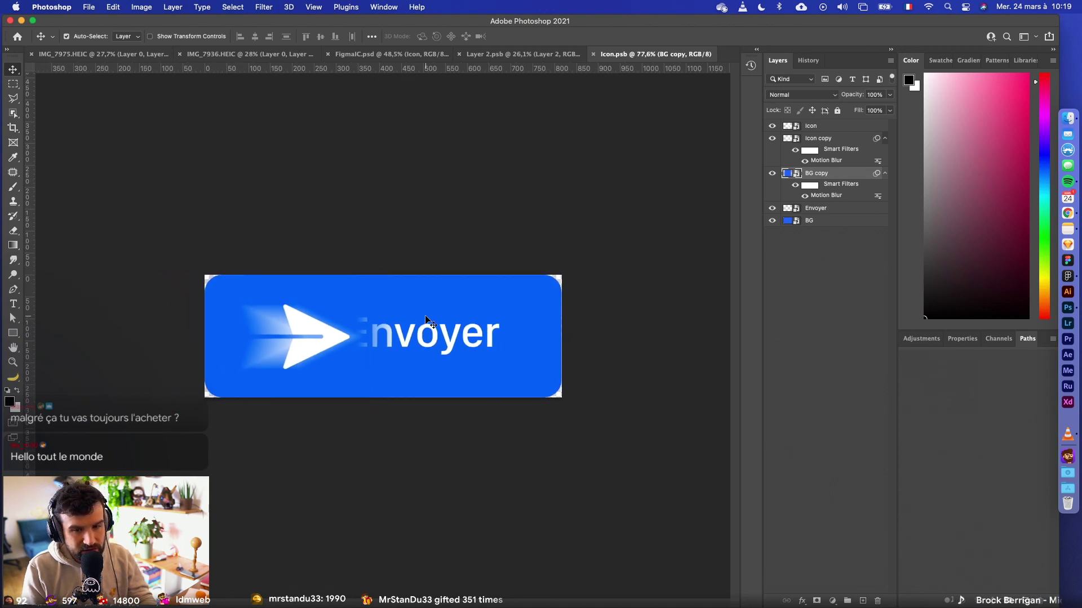
left_click(526, 54)
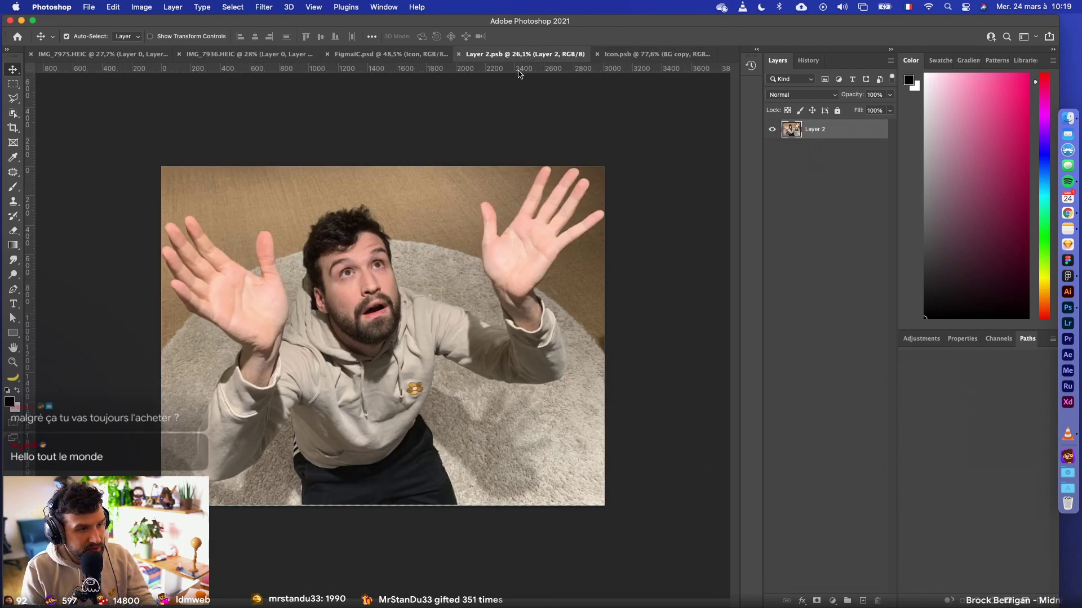
- Switch to FigmaIC.psd and nudge the Envoyer button slightly to the right above the man's head
left_click(407, 58)
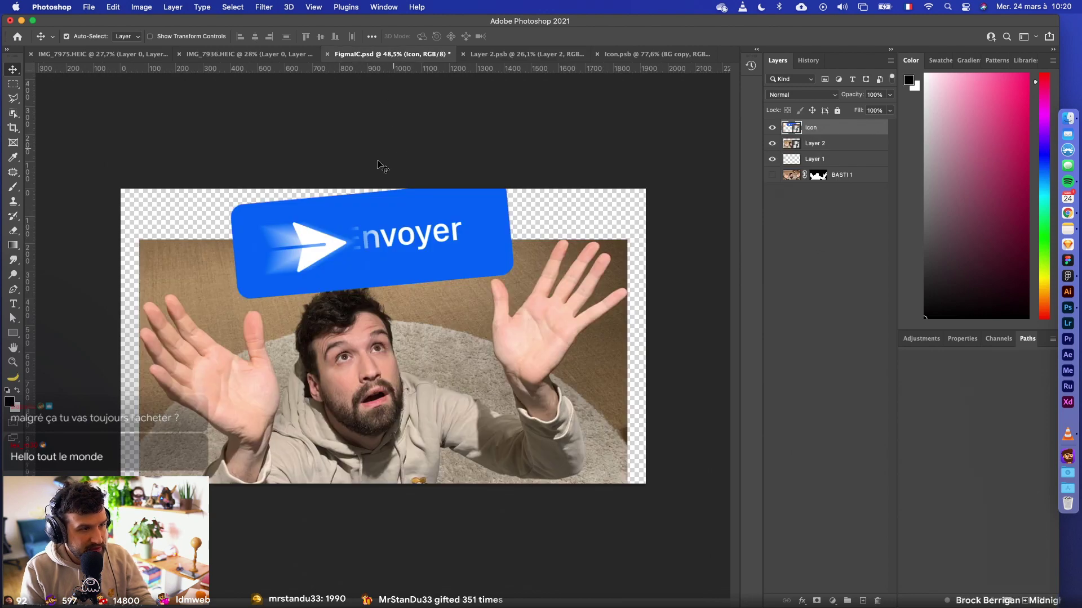
scroll(367, 186, "down", 3)
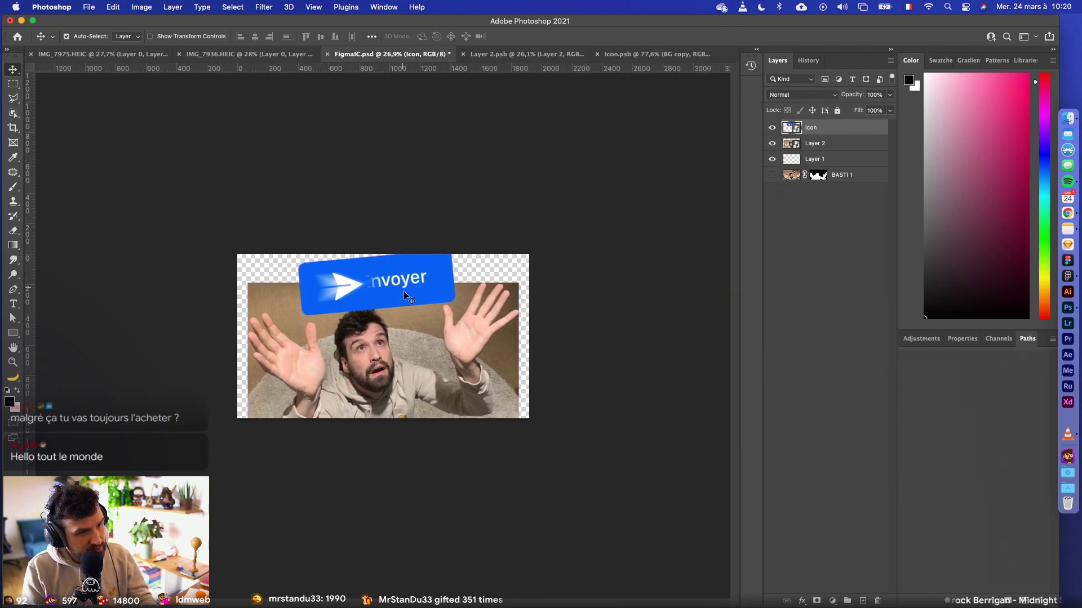
mouse_move(403, 291)
left_mouse_down()
mouse_move(394, 288)
mouse_move(404, 282)
left_mouse_up()
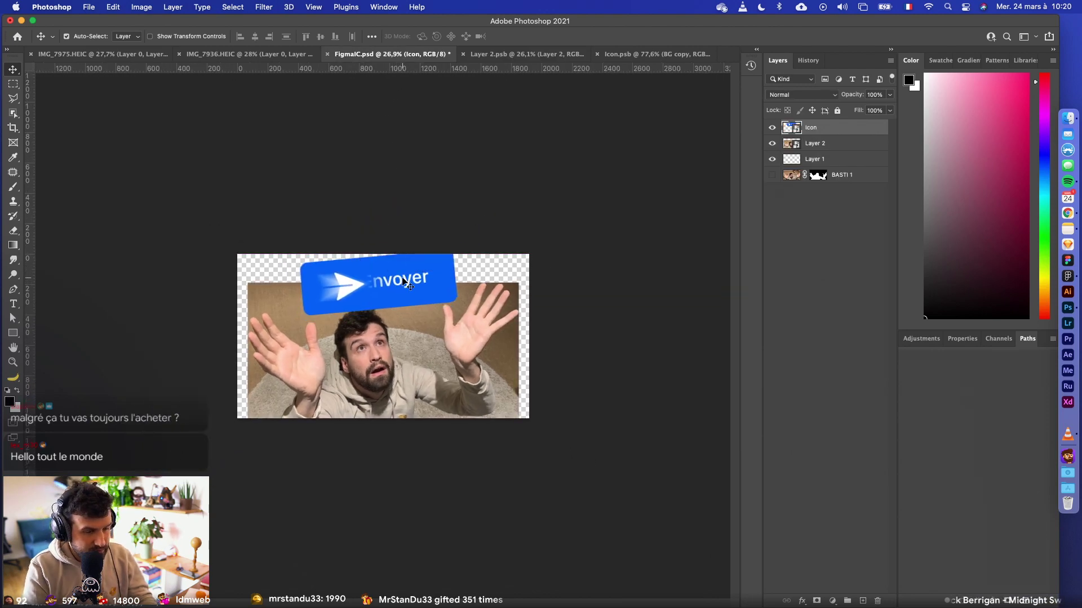
scroll(462, 295, "up", 4)
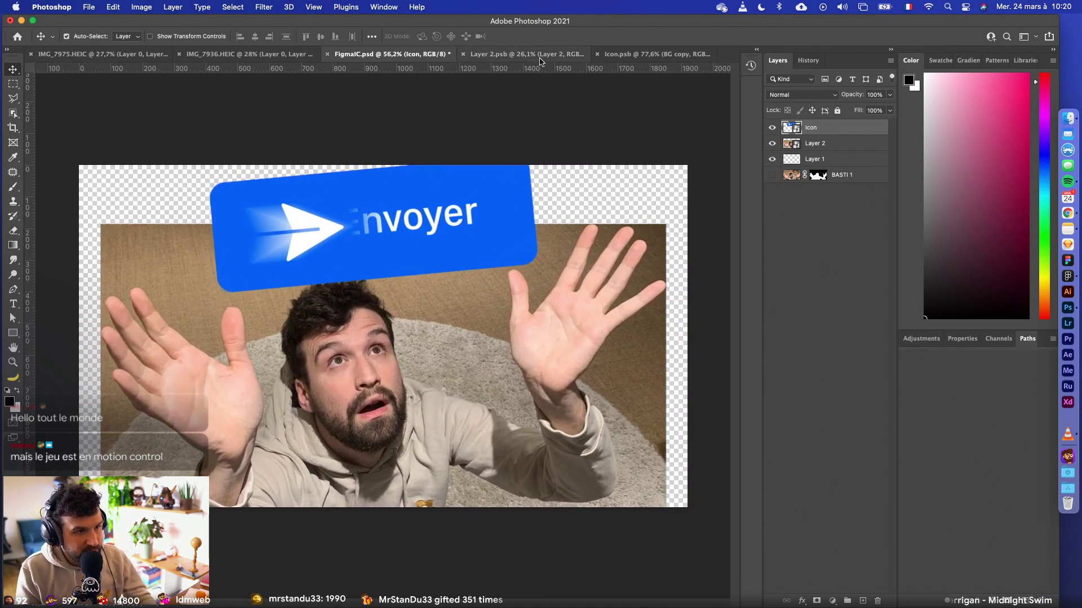
- In Icon.psb, move the Envoyer text 18 px to the right, away from the arrow, and save the document
left_click(541, 56)
left_click(618, 54)
left_click(462, 355)
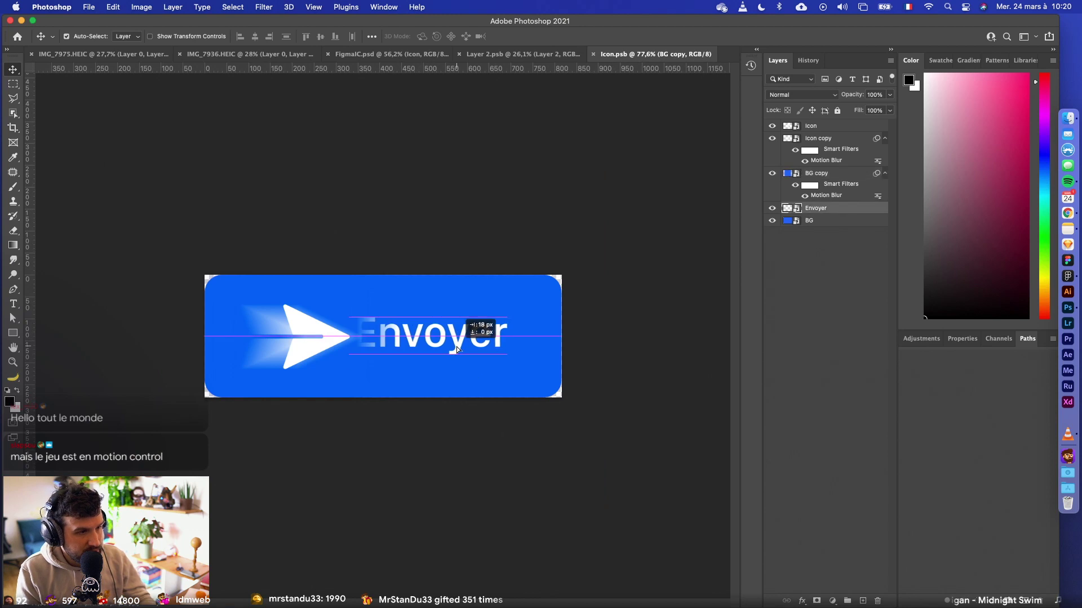
scroll(456, 348, "up", 3)
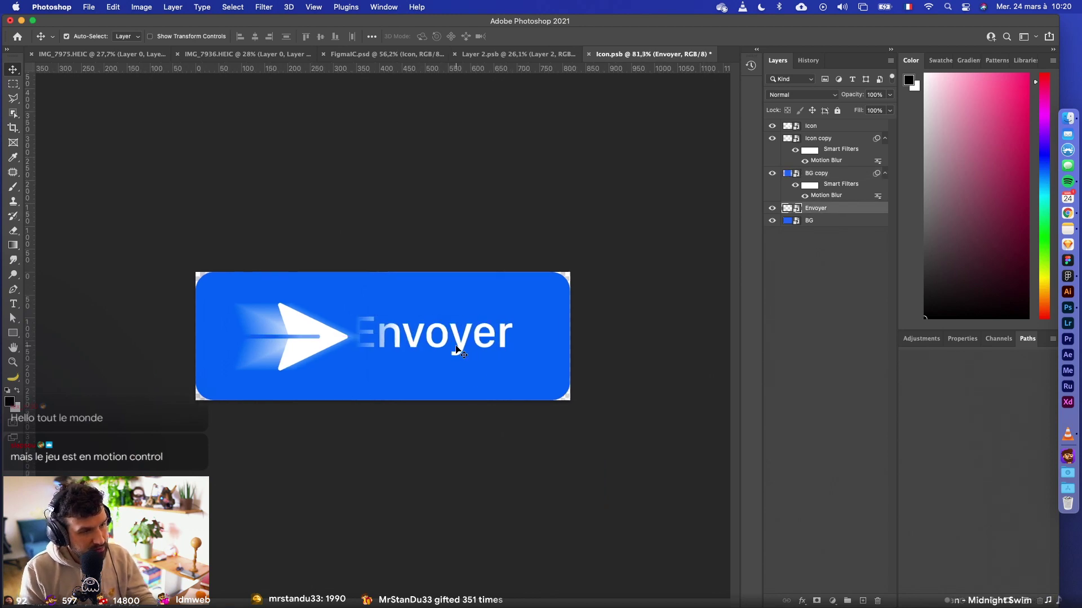
left_click(432, 461)
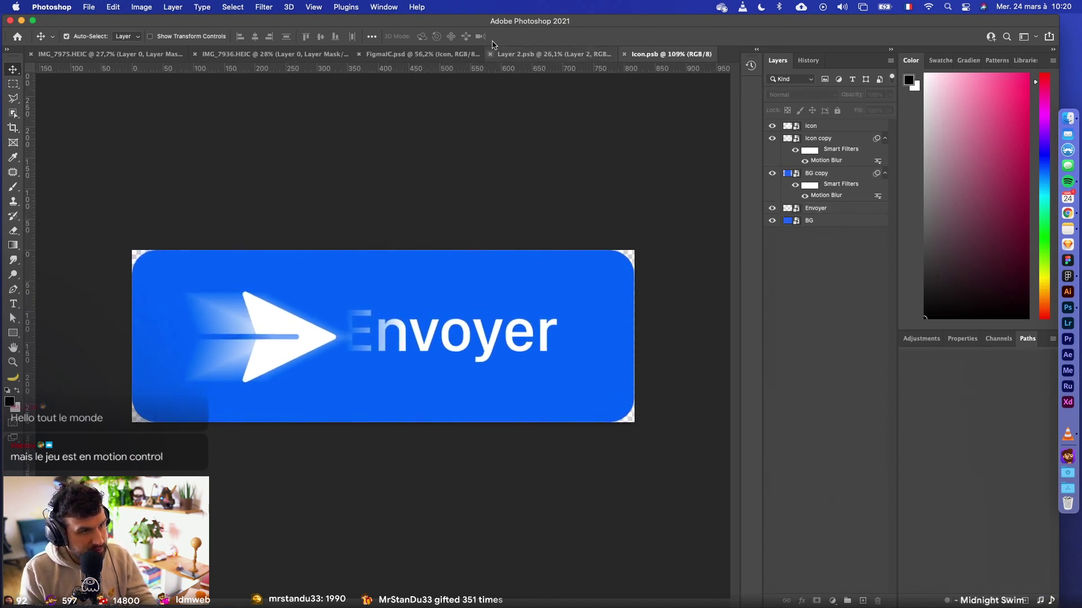
- Switch to Layer 2.psb and start a Pen path at the man's cheek, curving along the hood's upper edge
left_click(561, 54)
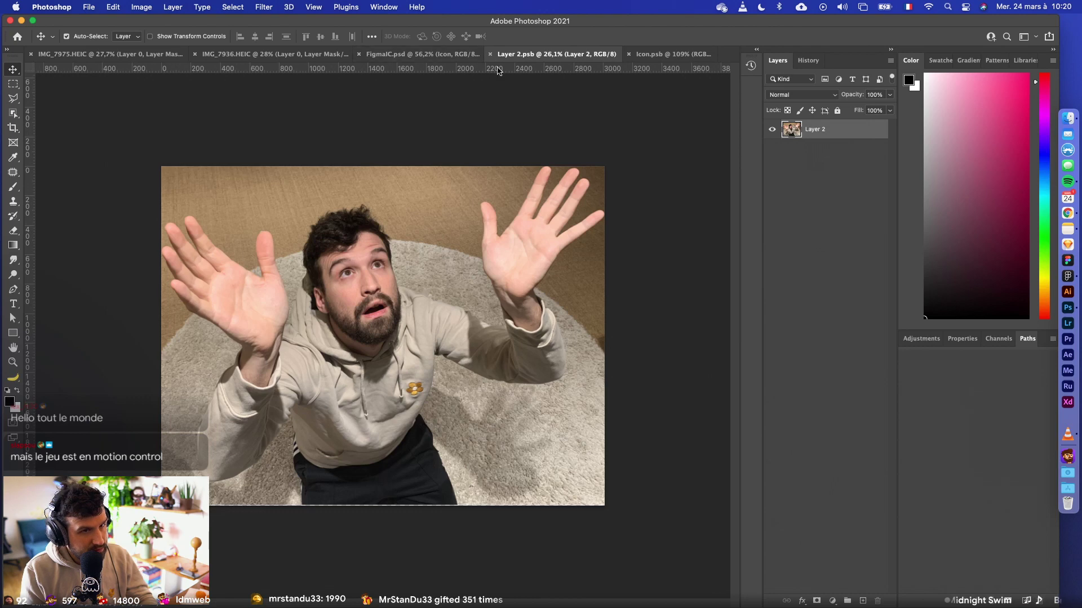
scroll(464, 257, "up", 1)
scroll(464, 257, "up", 1)
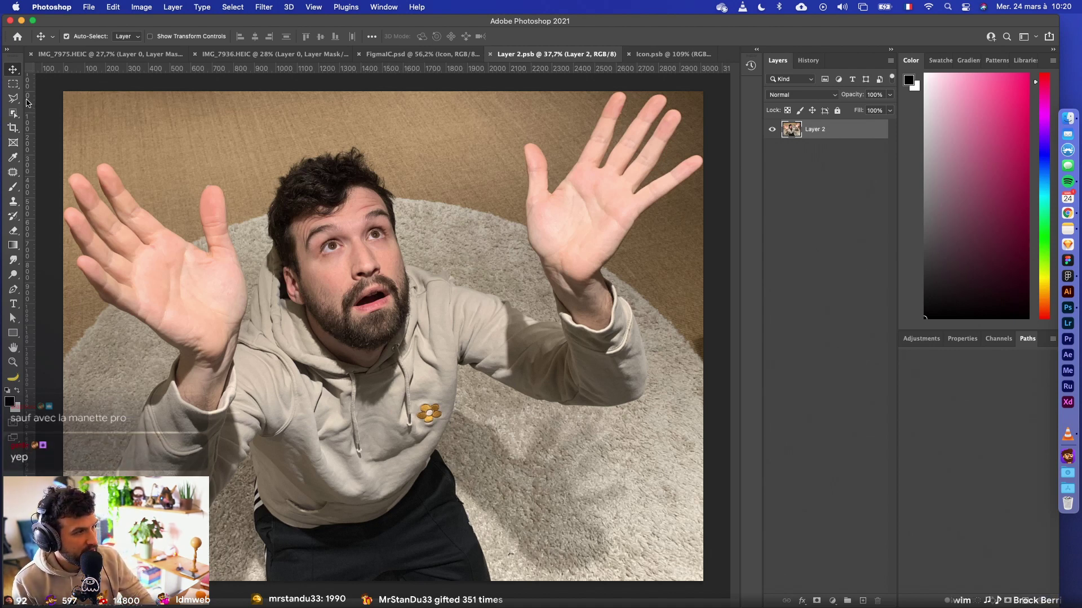
left_click(13, 289)
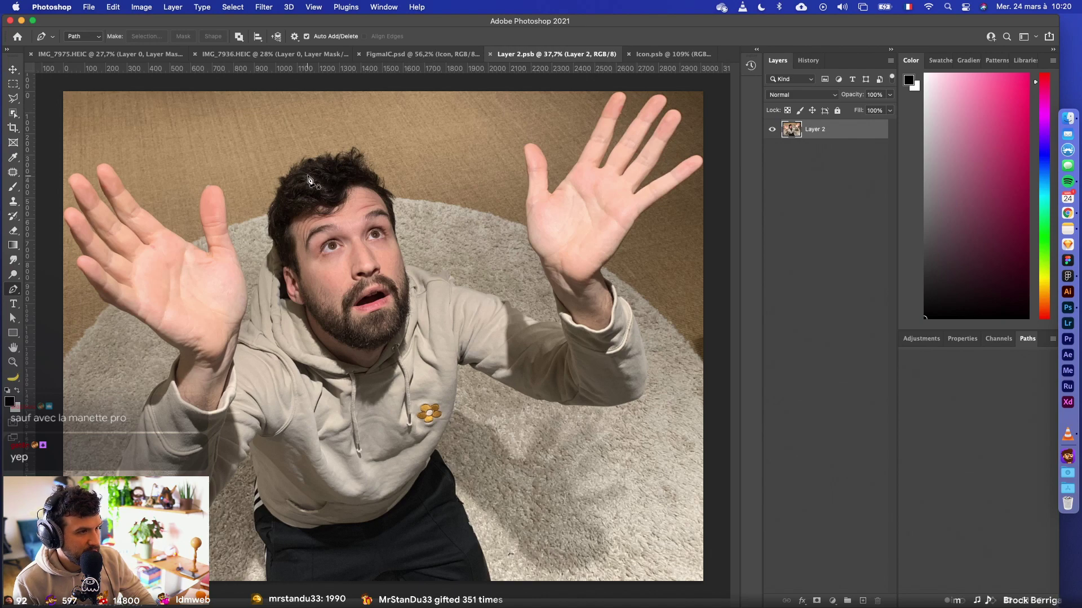
scroll(309, 179, "up", 5)
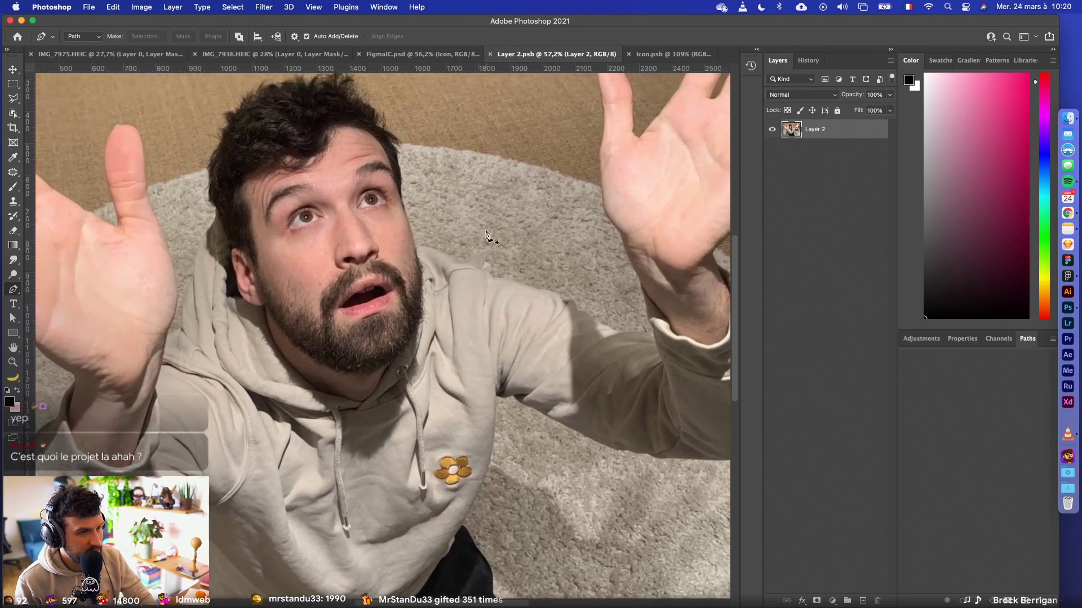
scroll(488, 235, "up", 5)
scroll(485, 236, "down", 4)
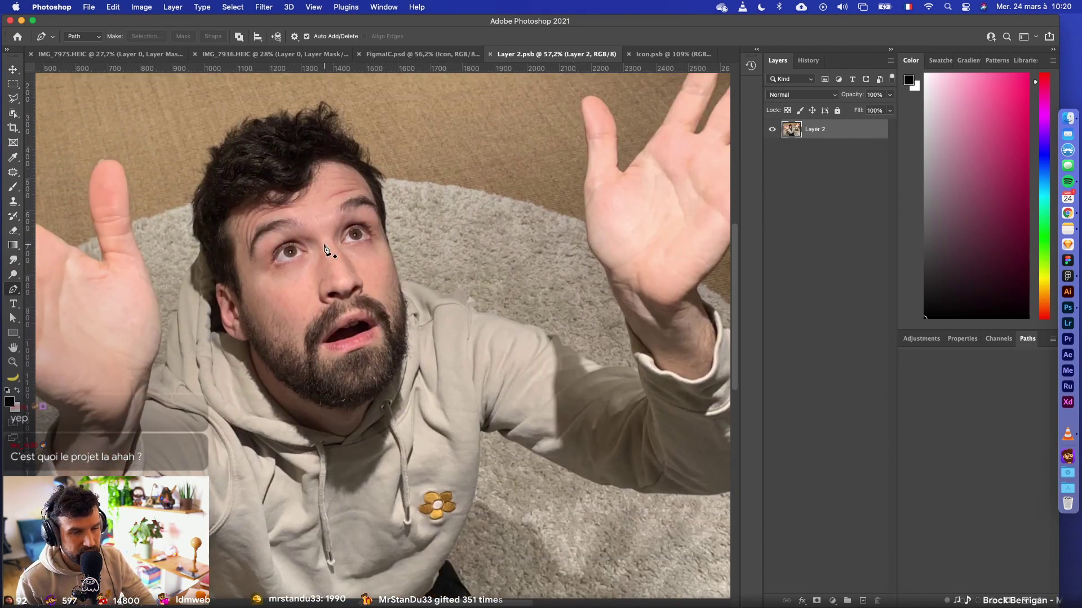
scroll(325, 249, "down", 1)
scroll(507, 248, "up", 1)
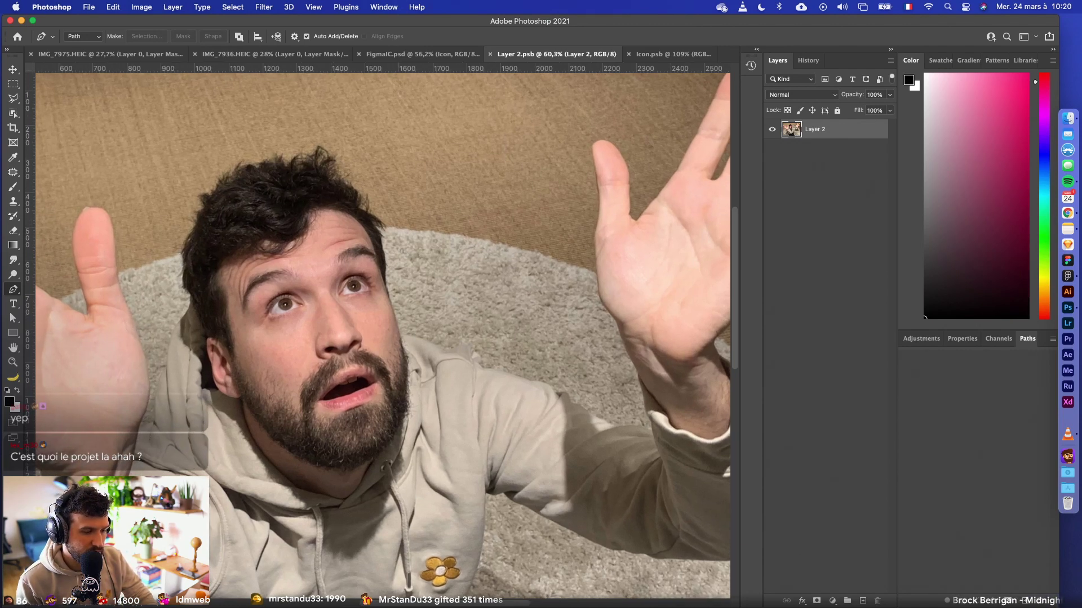
scroll(406, 343, "up", 1)
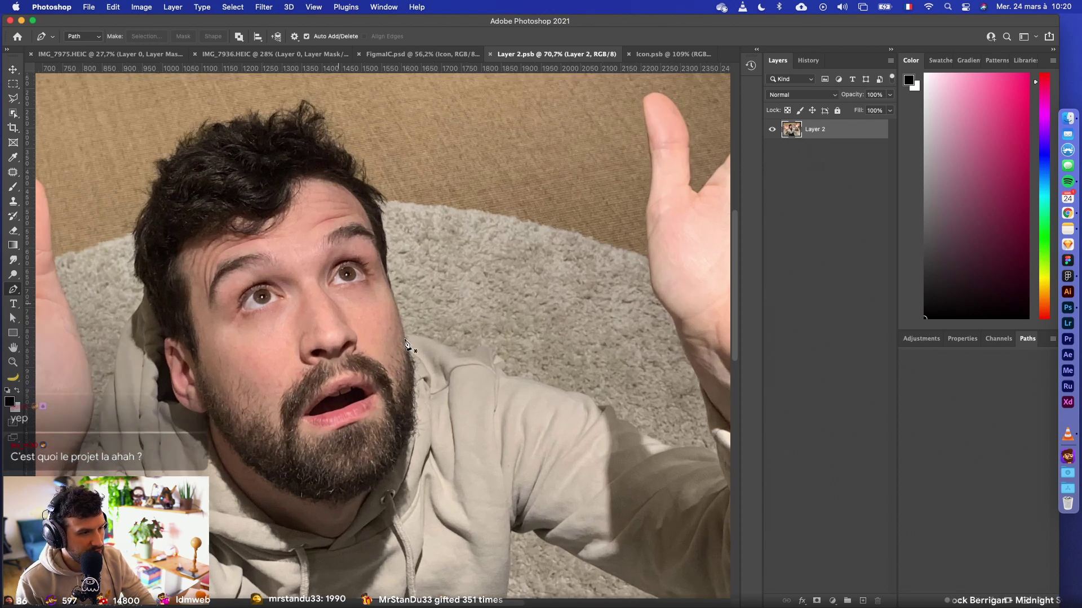
scroll(406, 344, "up", 2)
left_click(415, 334)
left_click_drag(466, 344, 482, 356)
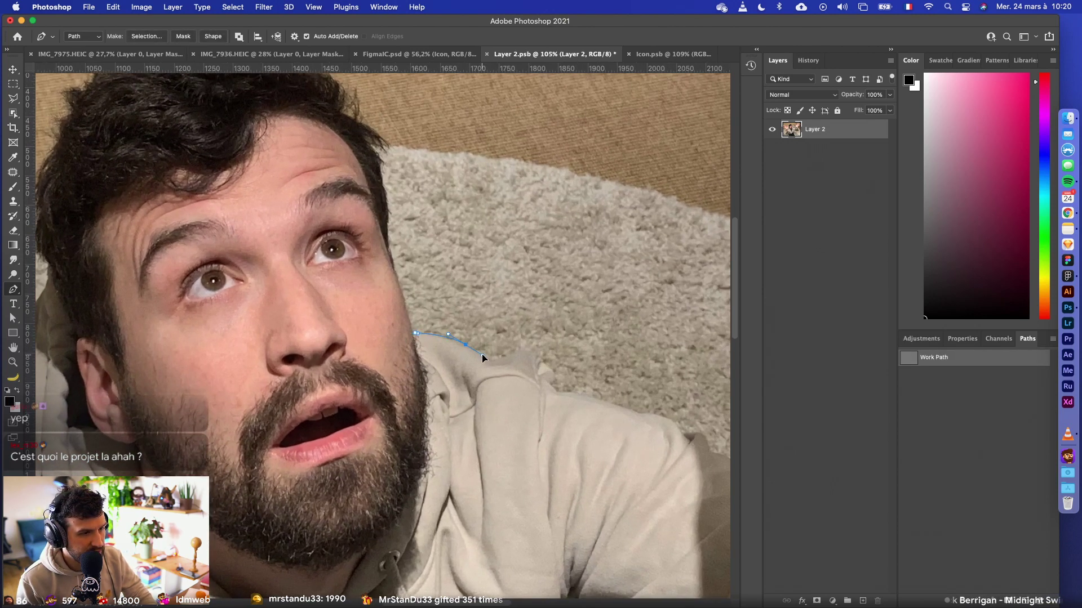
- Continue the path around the pointed hood fold down to where the shoulder begins
left_click(495, 358)
left_click(532, 352)
left_click(555, 371)
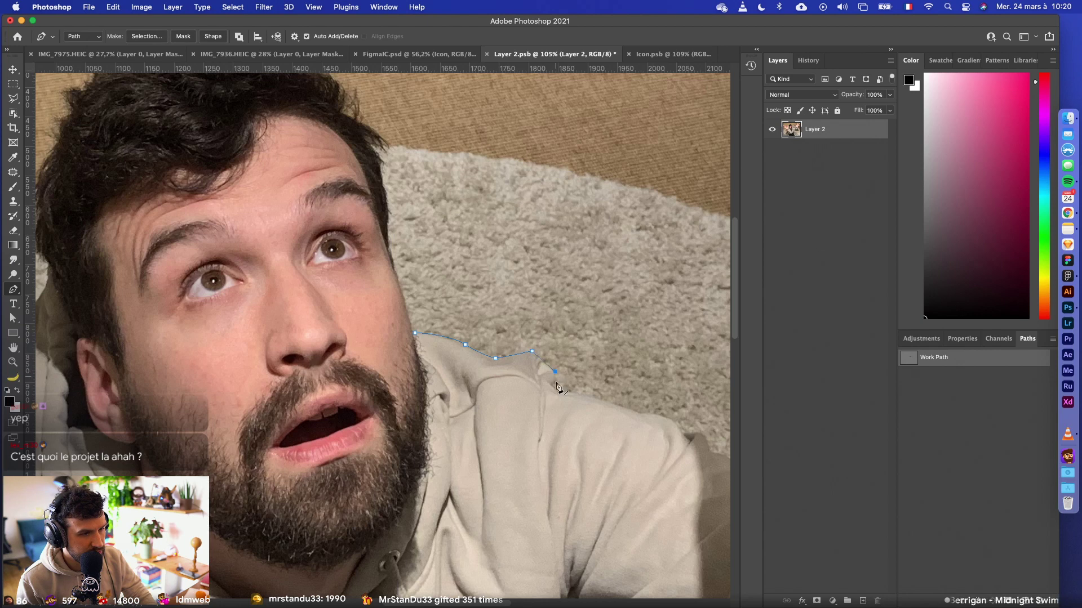
left_click(551, 385)
left_click(572, 392)
- Extend the path along the top of the hoodie's shoulder to the start of the shadowed sleeve
left_click_drag(642, 410, 505, 396)
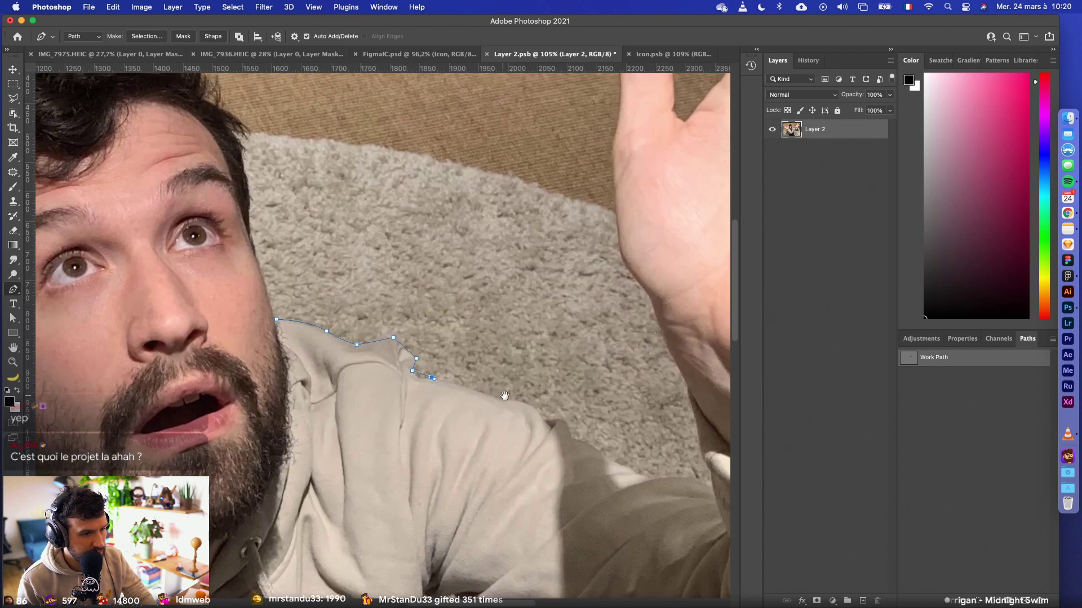
scroll(504, 396, "up", 3)
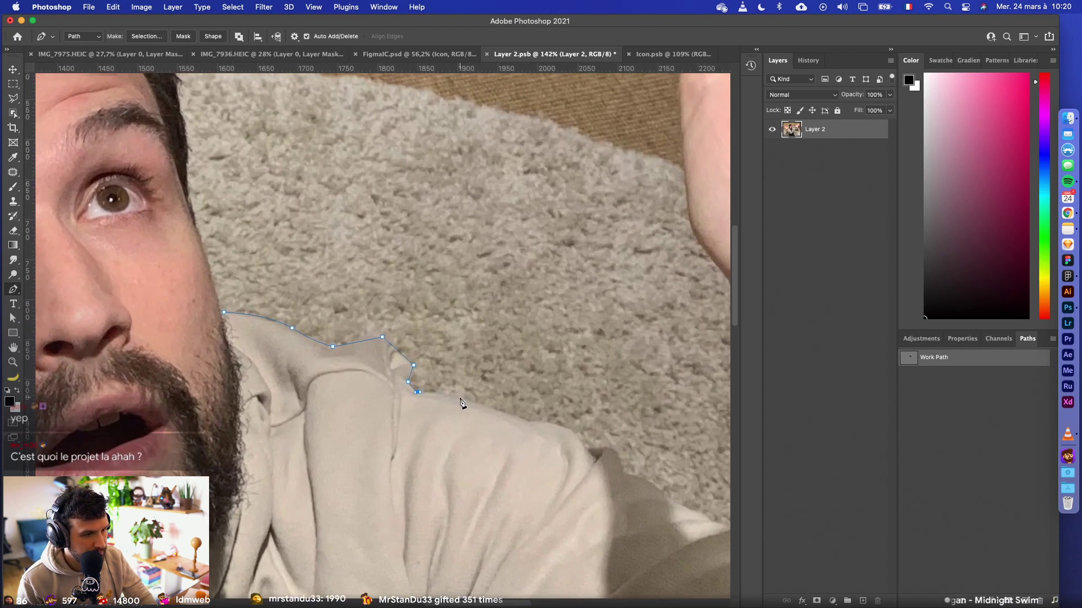
left_click(460, 398)
left_click(530, 423)
left_click(563, 425)
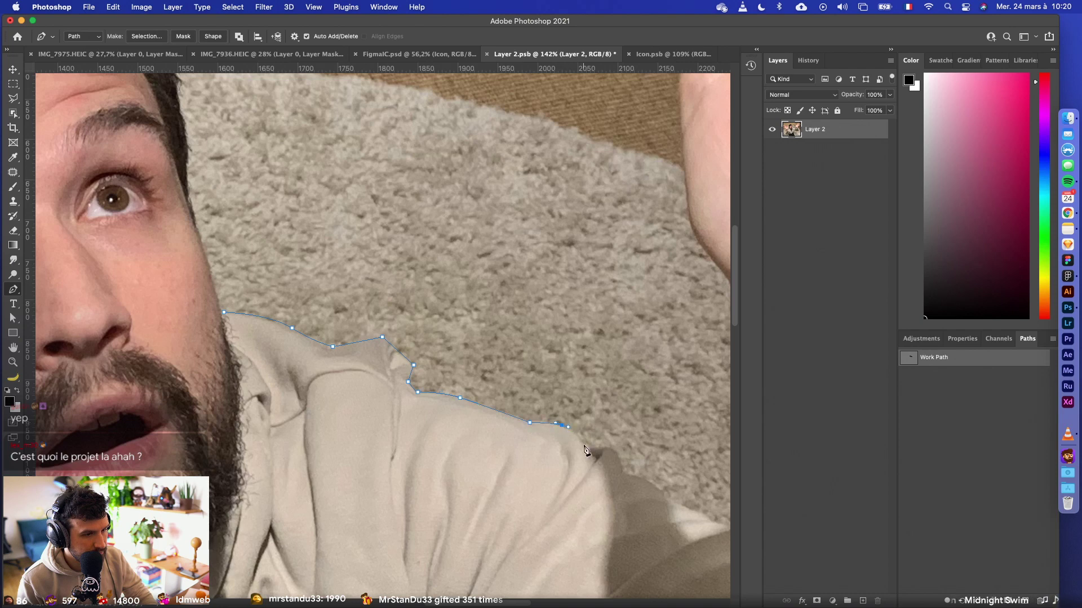
left_click(588, 448)
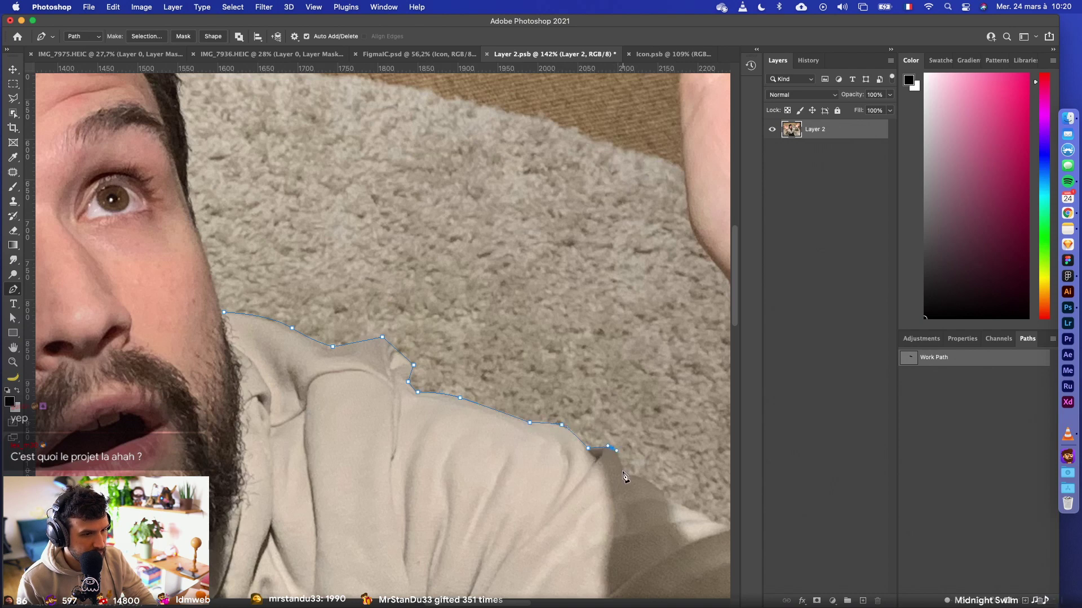
left_click(624, 473)
- Trace the path along the sleeve's upper edge to the cuff of the raised arm
scroll(586, 462, "right", 5)
scroll(586, 462, "down", 2)
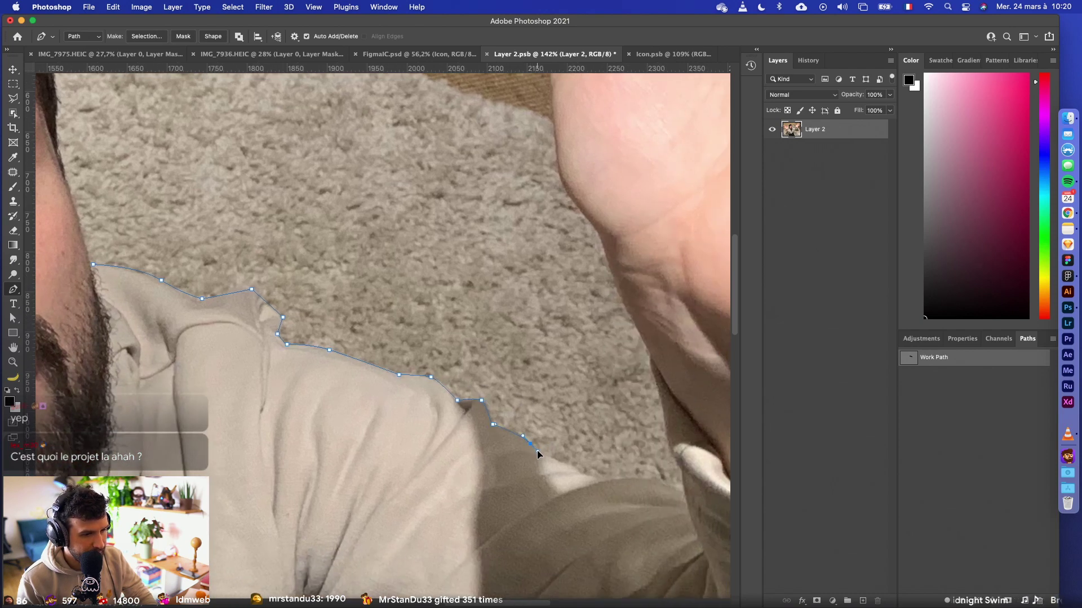
left_click(561, 462)
left_click(581, 472)
left_click(598, 481)
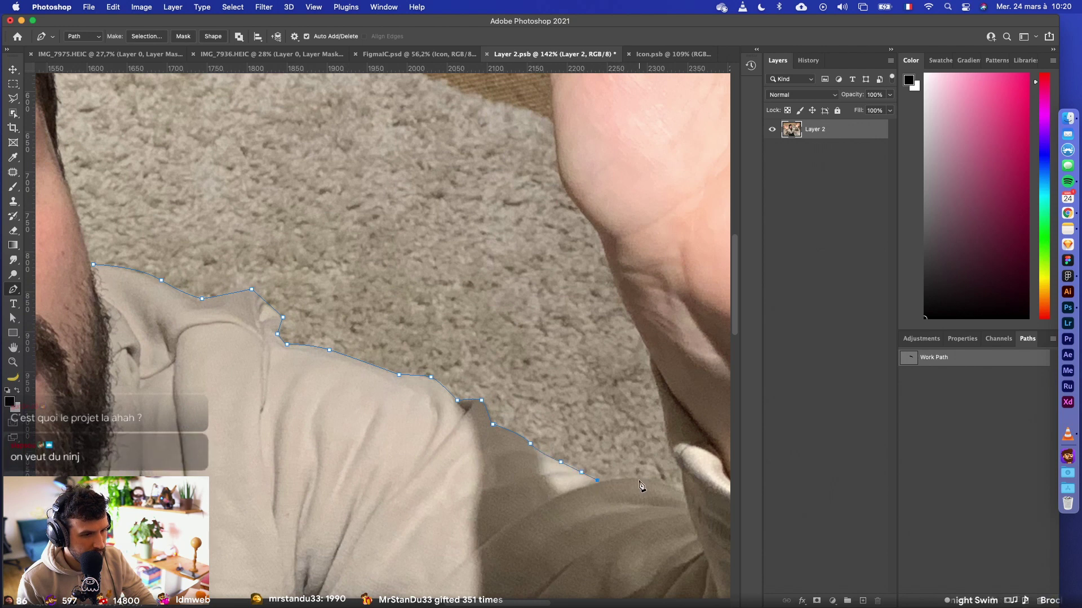
left_click(640, 478)
left_click(661, 483)
left_click_drag(684, 490, 683, 472)
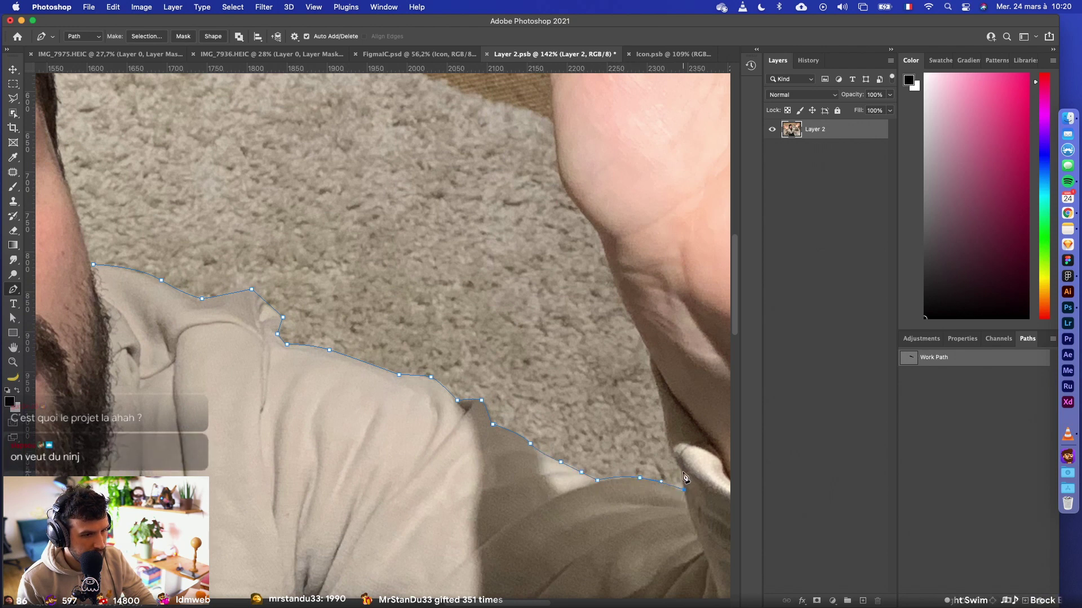
- Continue the path up past the cuff and along the inner edge of the wrist to the palm's heel
scroll(667, 442, "up", 3)
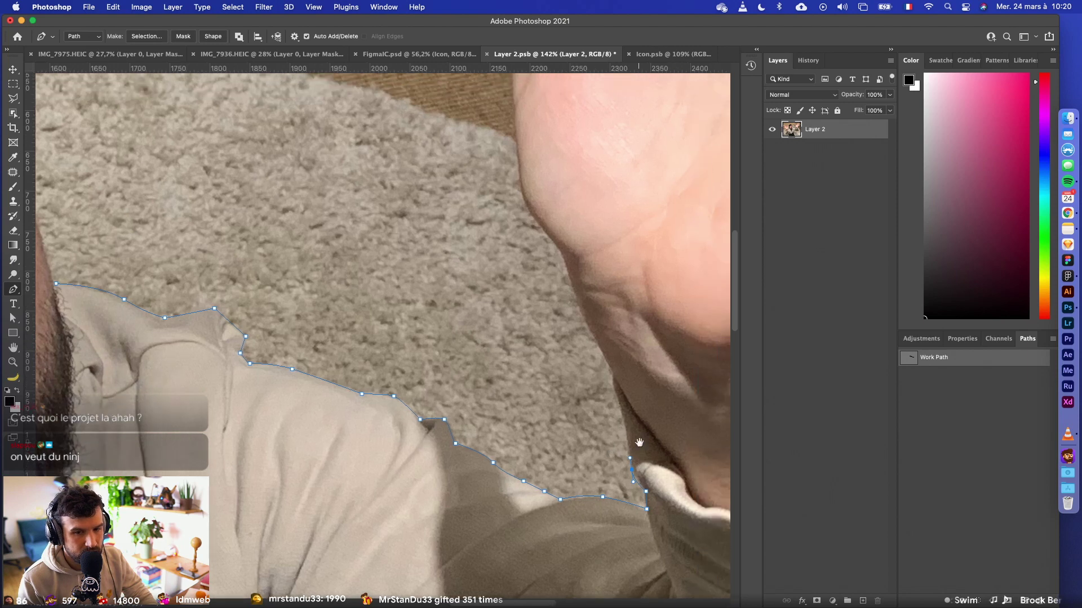
scroll(667, 424, "up", 1)
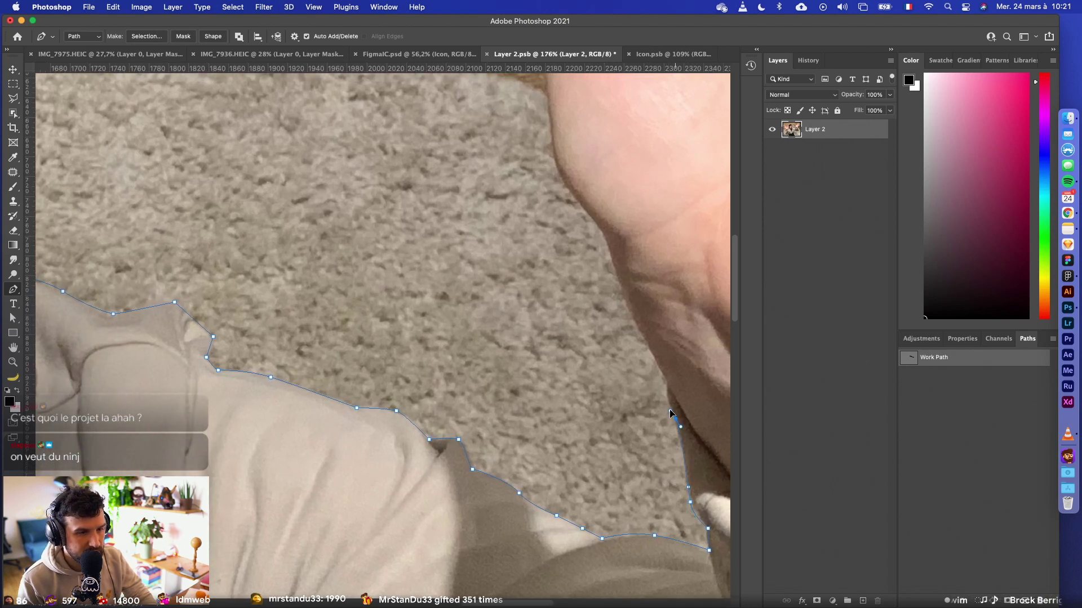
left_click_drag(669, 409, 669, 408)
left_click(668, 385)
left_click_drag(627, 288, 595, 359)
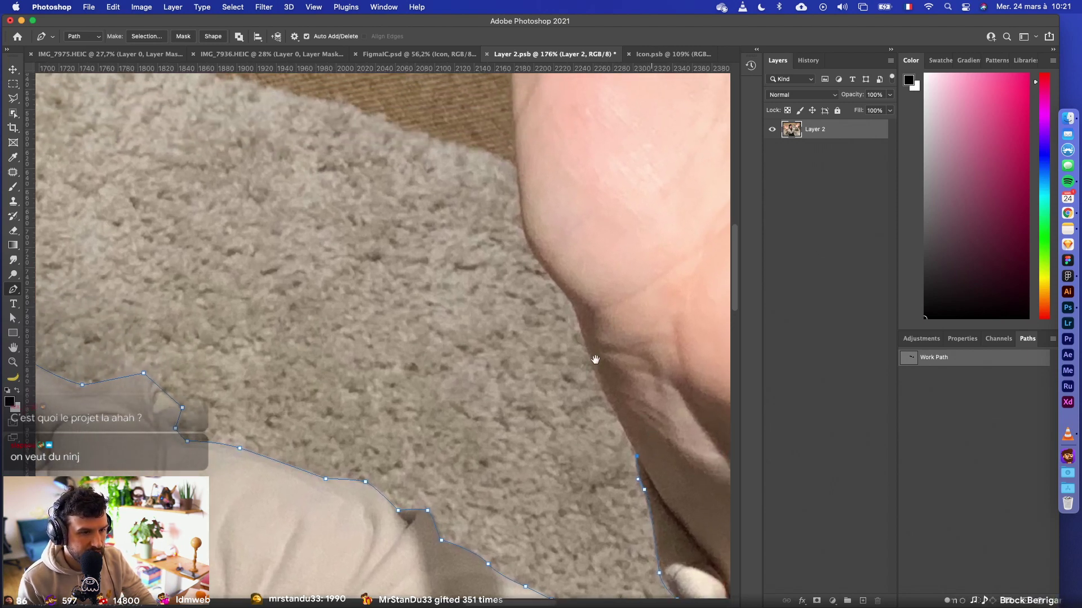
left_click(585, 343)
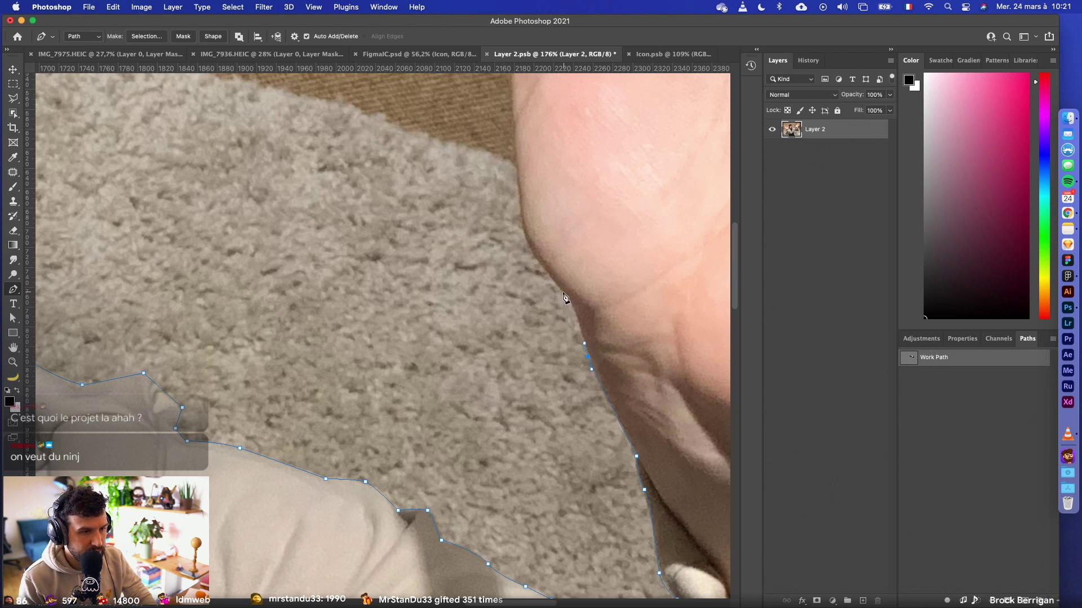
left_click(546, 278)
- Curve the path around the fleshy side of the palm up to the base of the thumb
scroll(584, 169, "up", 2)
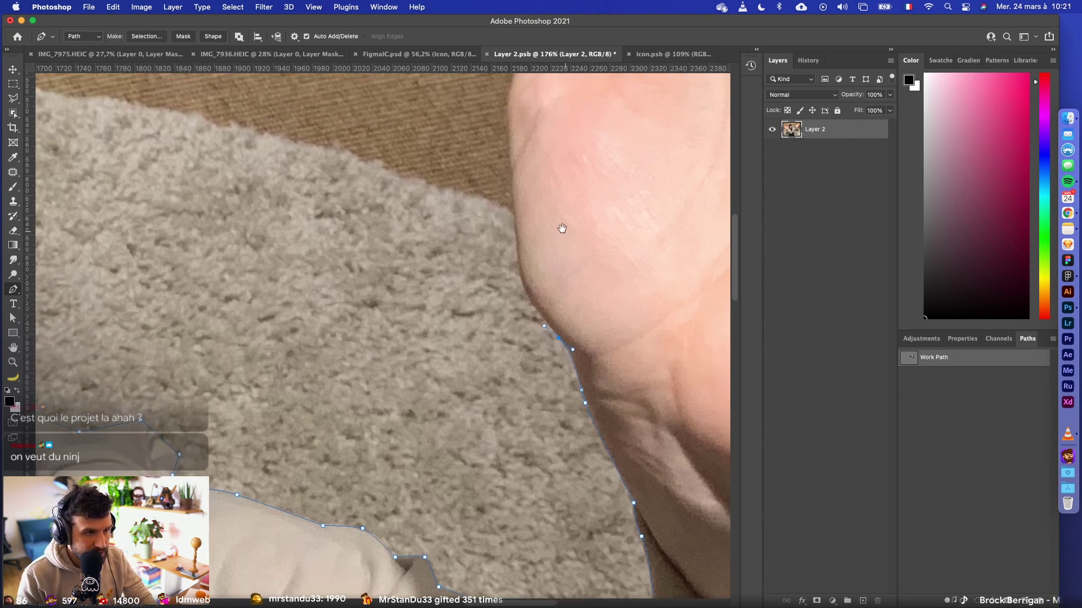
left_click_drag(512, 199, 509, 135)
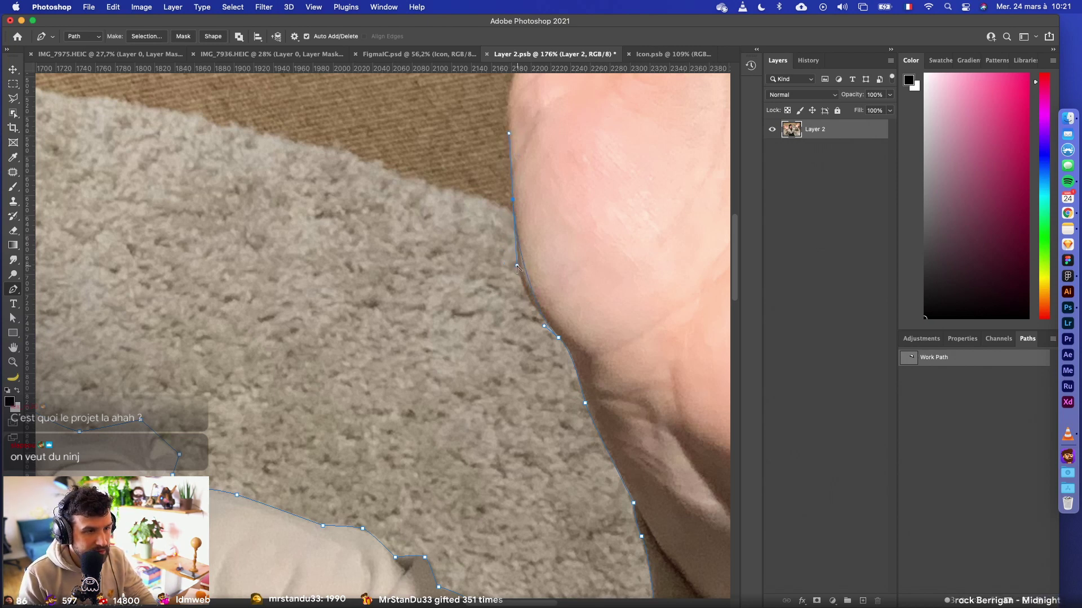
left_click_drag(517, 268, 510, 284)
scroll(560, 218, "up", 5)
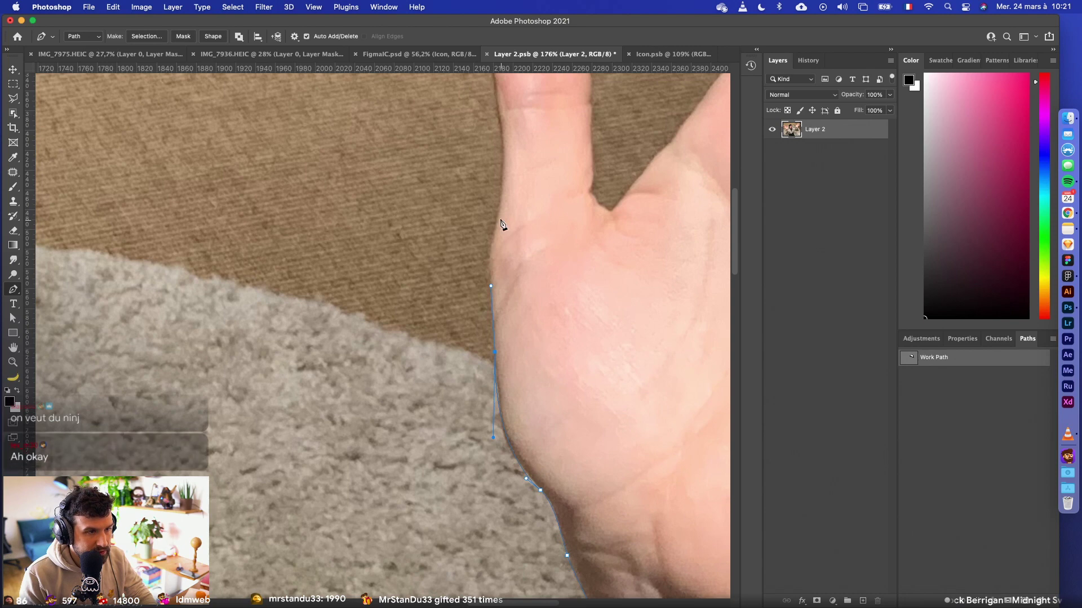
left_click_drag(496, 218, 507, 194)
- Outline the thumb with the path, going up one side, around the tip and down to the notch beside the palm
scroll(525, 377, "up", 5)
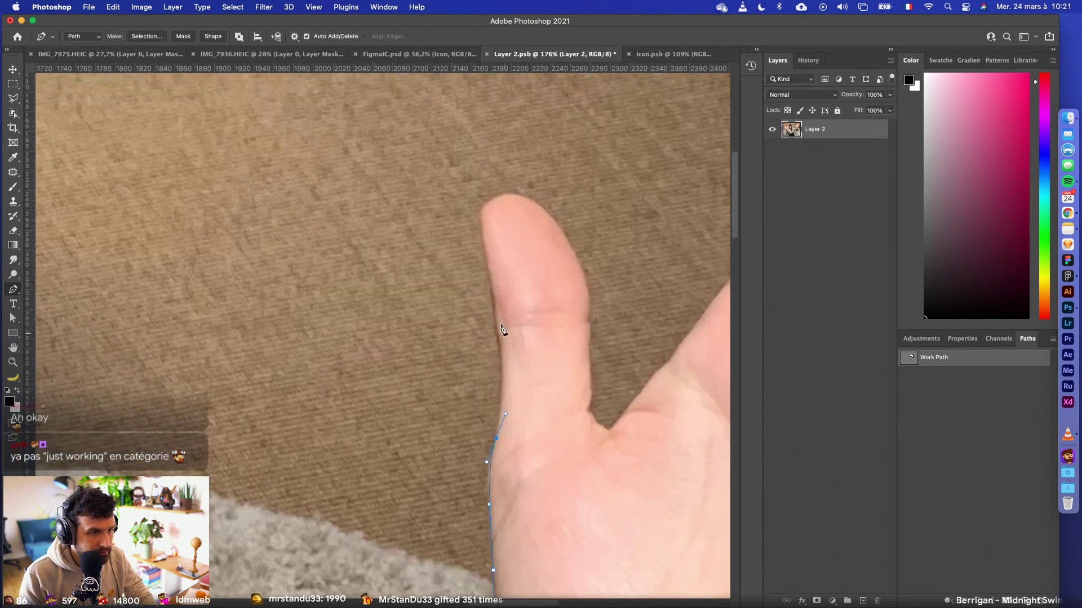
left_click_drag(495, 321, 493, 311)
scroll(492, 309, "down", 3)
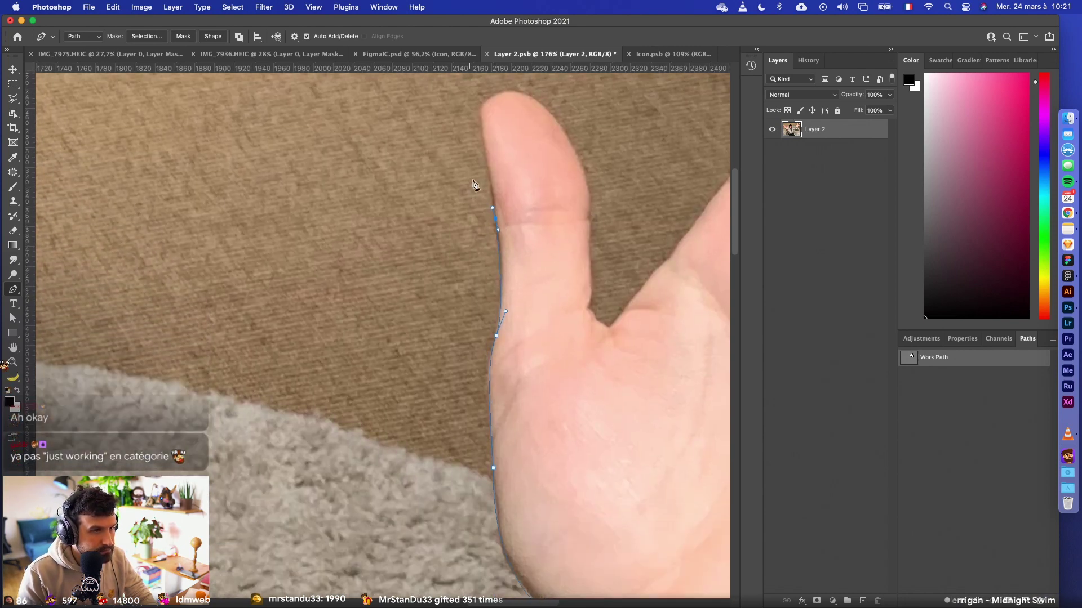
left_click_drag(478, 117, 489, 94)
scroll(547, 126, "up", 4)
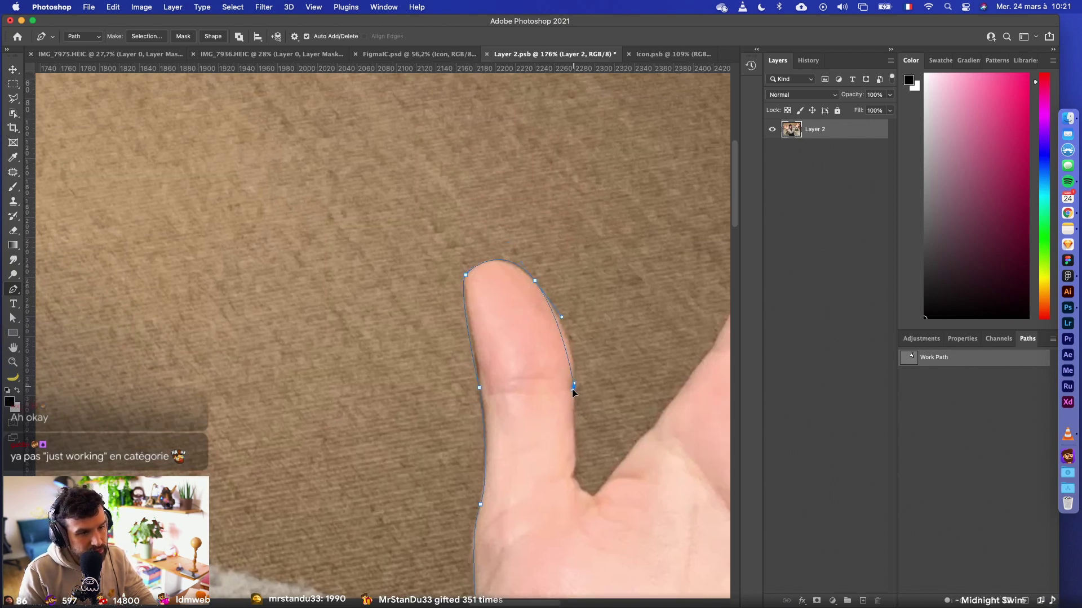
mouse_move(572, 389)
left_mouse_down()
mouse_move(578, 429)
mouse_move(576, 382)
left_mouse_up()
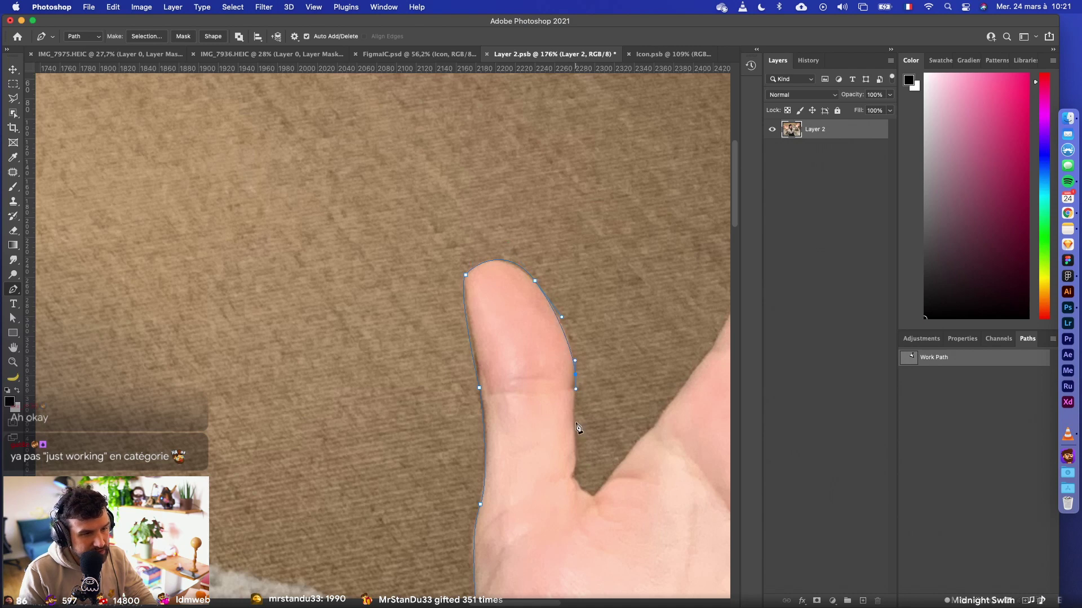
left_click(575, 477)
left_click(592, 496)
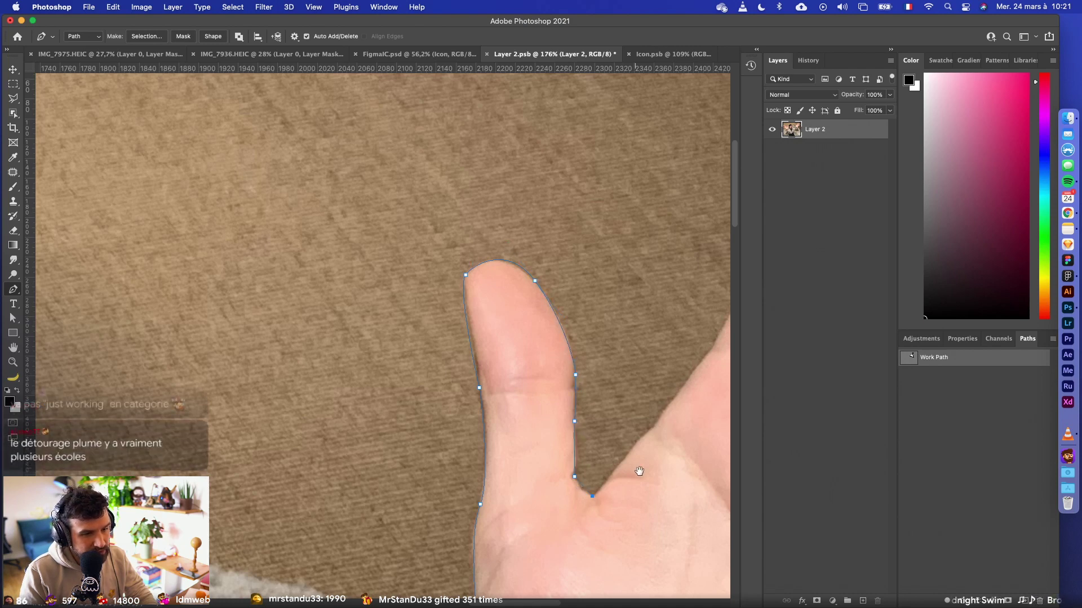
- Trace the path from the thumb notch along the palm's edge and up the thumb-facing side of the index finger
scroll(640, 471, "right", 5)
left_click_drag(496, 427, 508, 419)
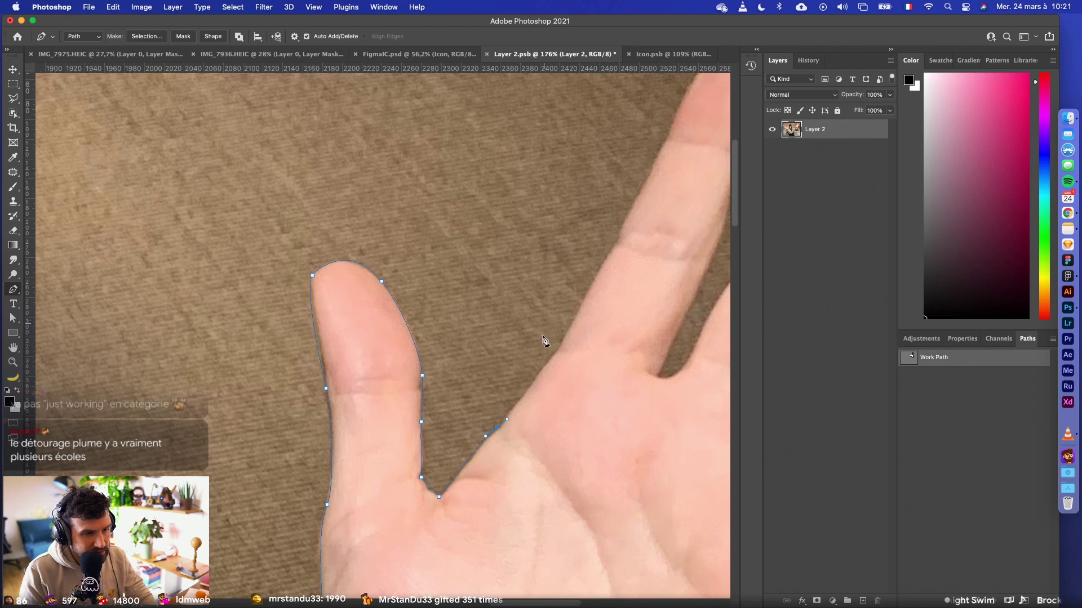
scroll(582, 334, "up", 4)
scroll(582, 333, "right", 4)
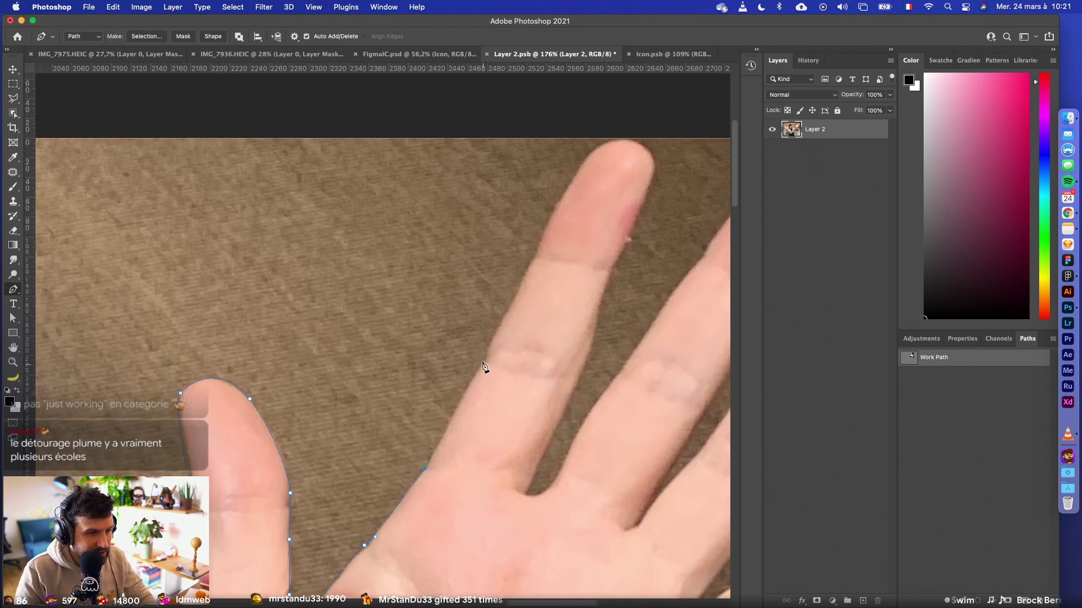
left_click(482, 363)
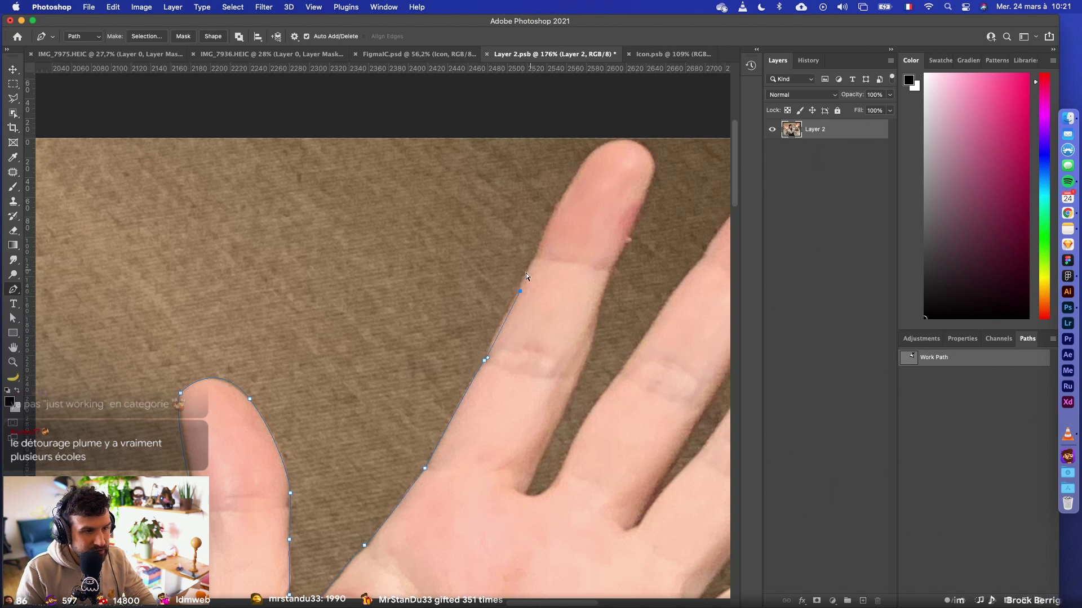
left_click(517, 292)
- Curve the path around the index fingertip and down its other side into the gap before the middle finger
left_click_drag(566, 191, 573, 176)
left_click_drag(623, 141, 646, 198)
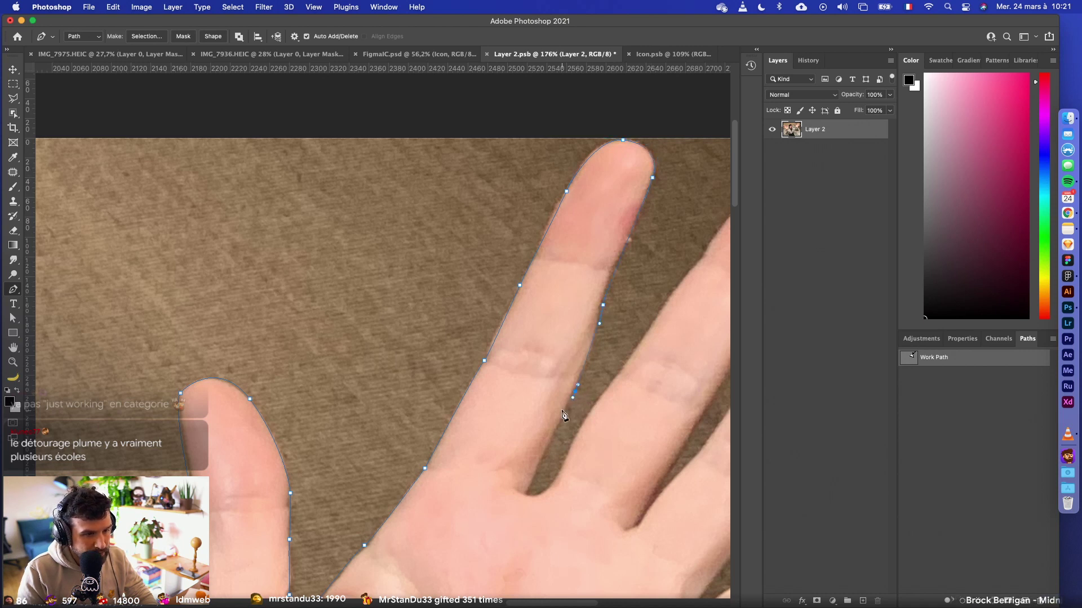
left_click_drag(532, 484, 577, 438)
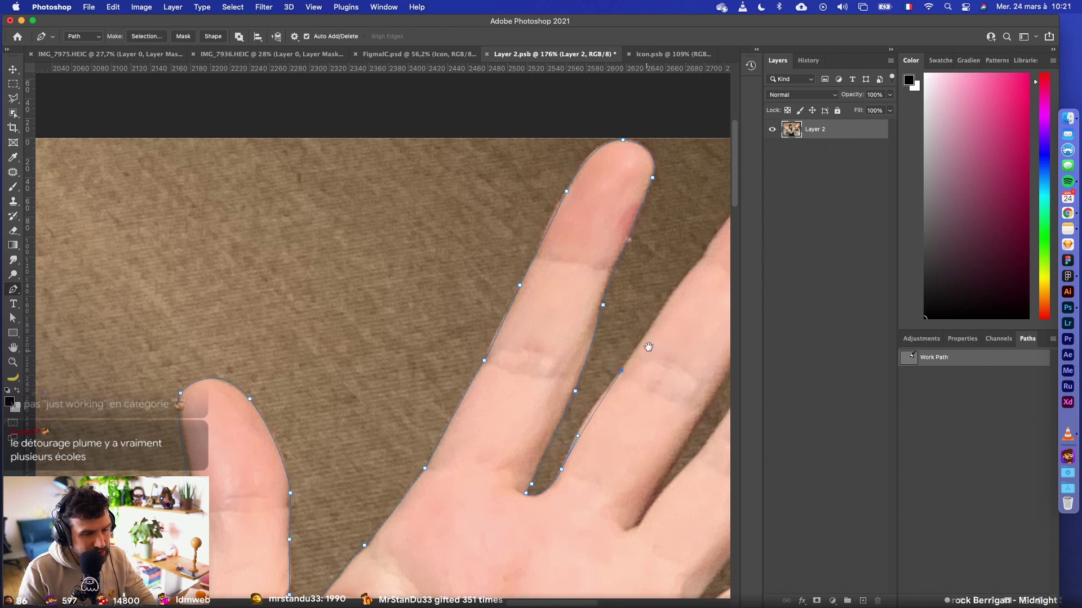
- Continue the path up the index-facing side of the middle finger to its top joint
left_click_drag(622, 376, 530, 366)
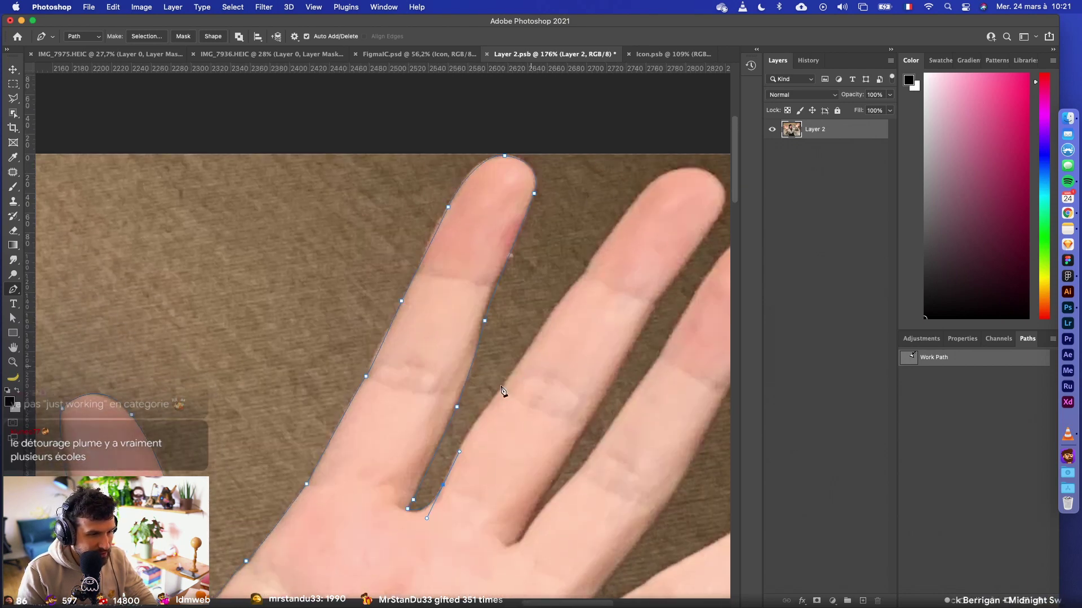
left_click_drag(487, 399, 511, 382)
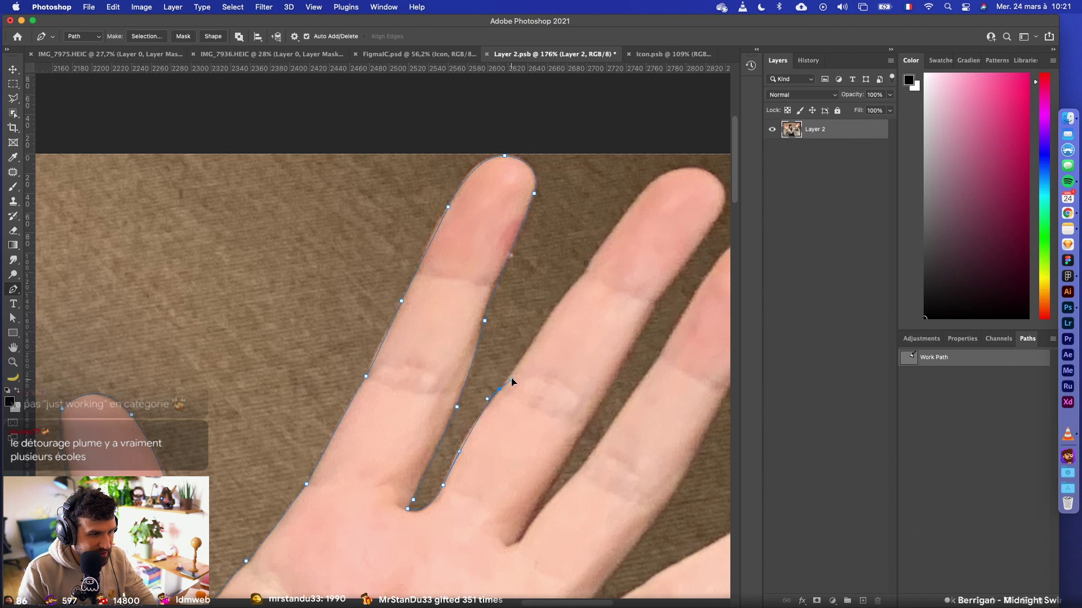
left_click(556, 307)
left_click(585, 274)
- Curve the path around the tip of the middle finger
scroll(586, 275, "up", 3)
scroll(586, 275, "right", 3)
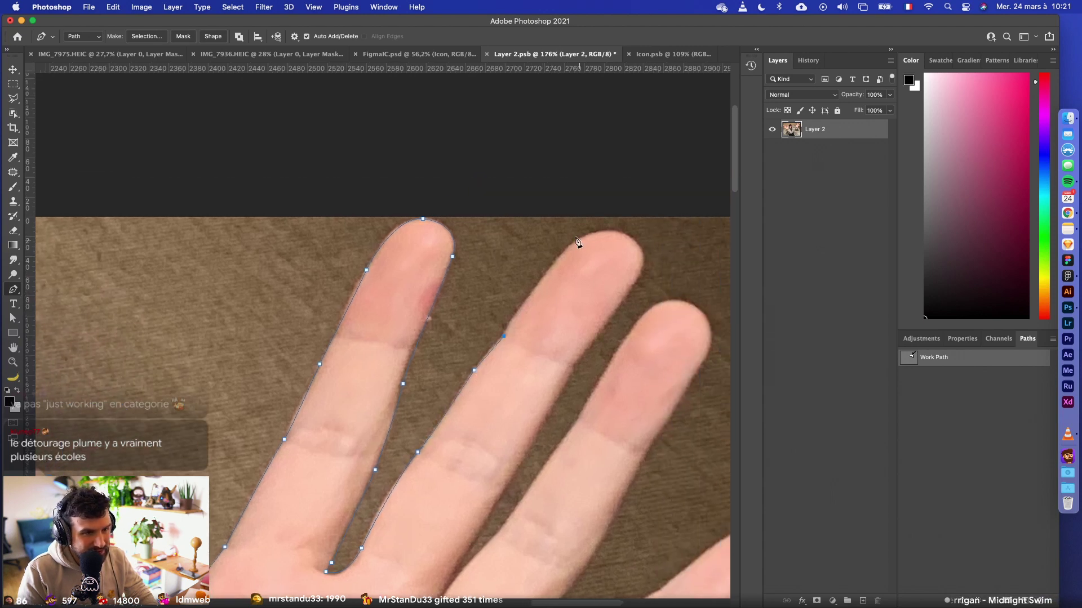
left_click(582, 238)
left_click(619, 229)
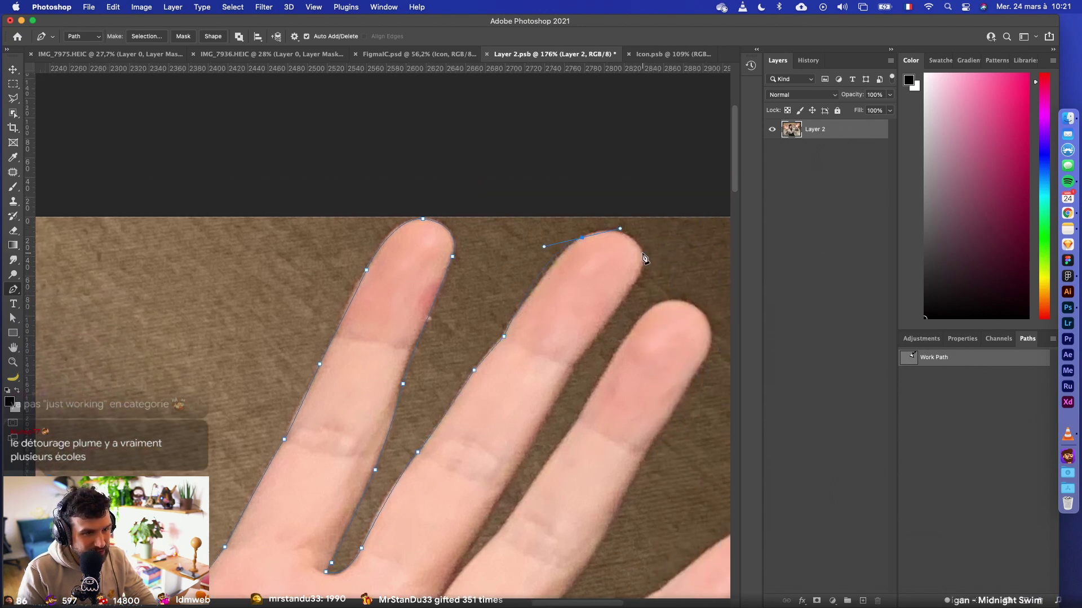
left_click_drag(644, 253, 642, 274)
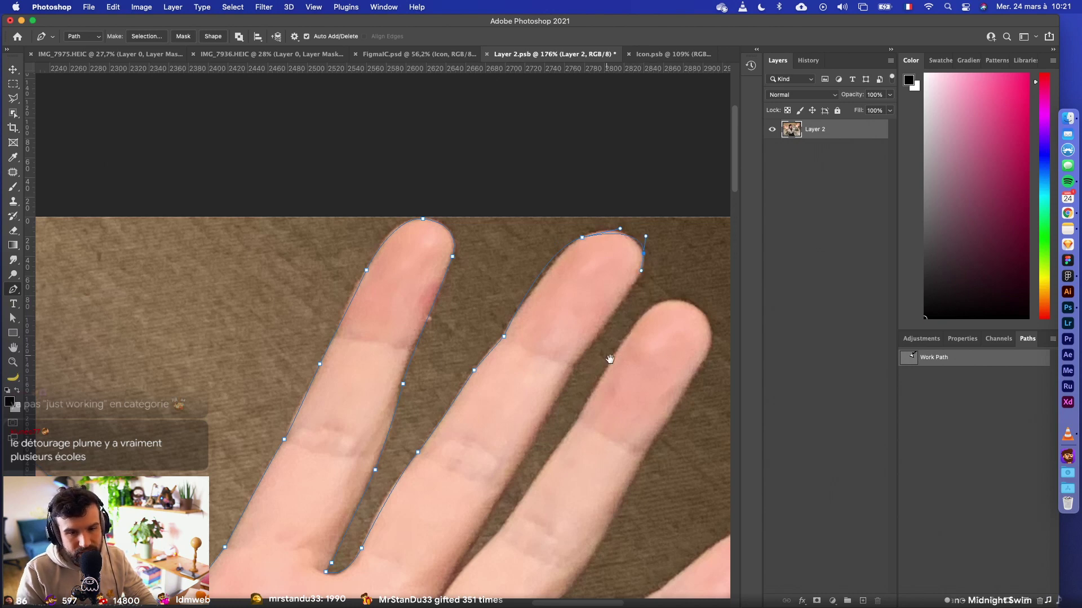
- Trace the path down the far side of the middle finger to the gap before the ring finger
scroll(612, 315, "down", 3)
left_click(592, 276)
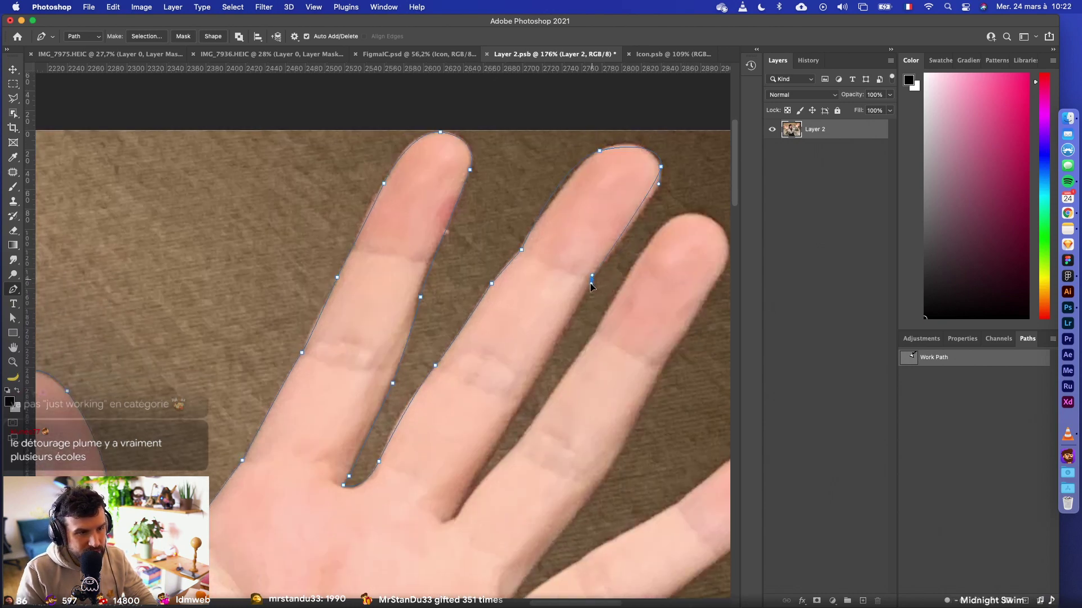
left_click(553, 359)
scroll(558, 319, "down", 1)
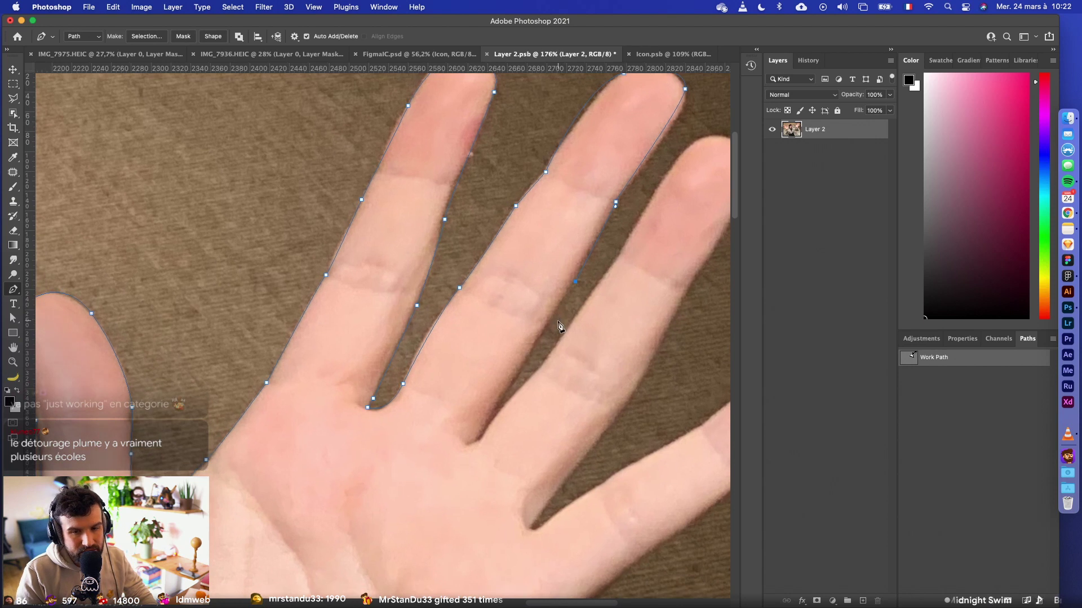
left_click(495, 413)
- Bring the path out of the gap and up the ring finger's near side to its top joint
left_click(529, 381)
left_click(544, 365)
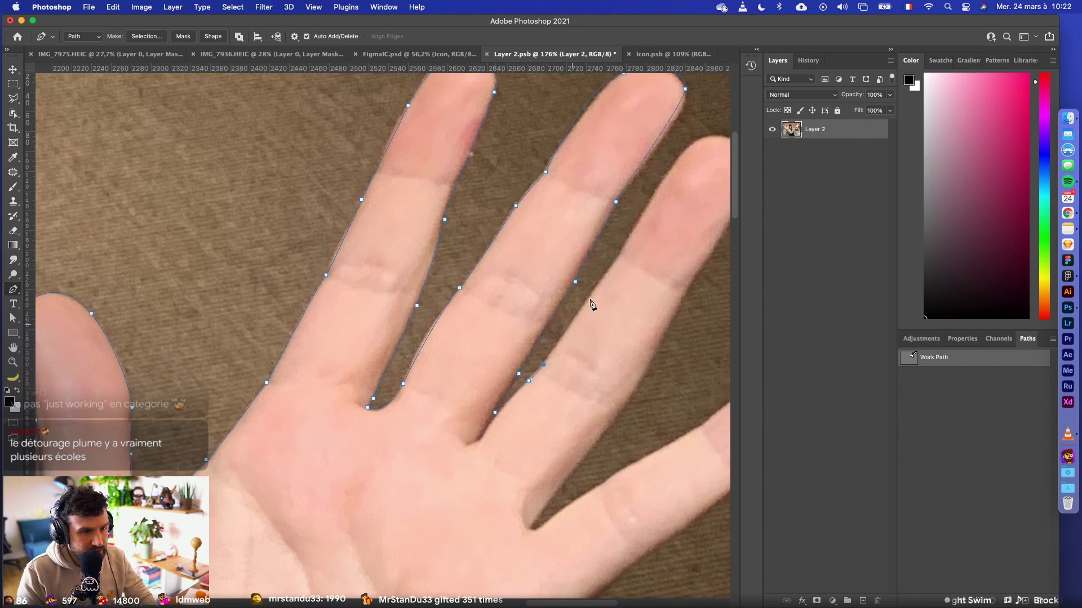
left_click(589, 297)
left_click(619, 257)
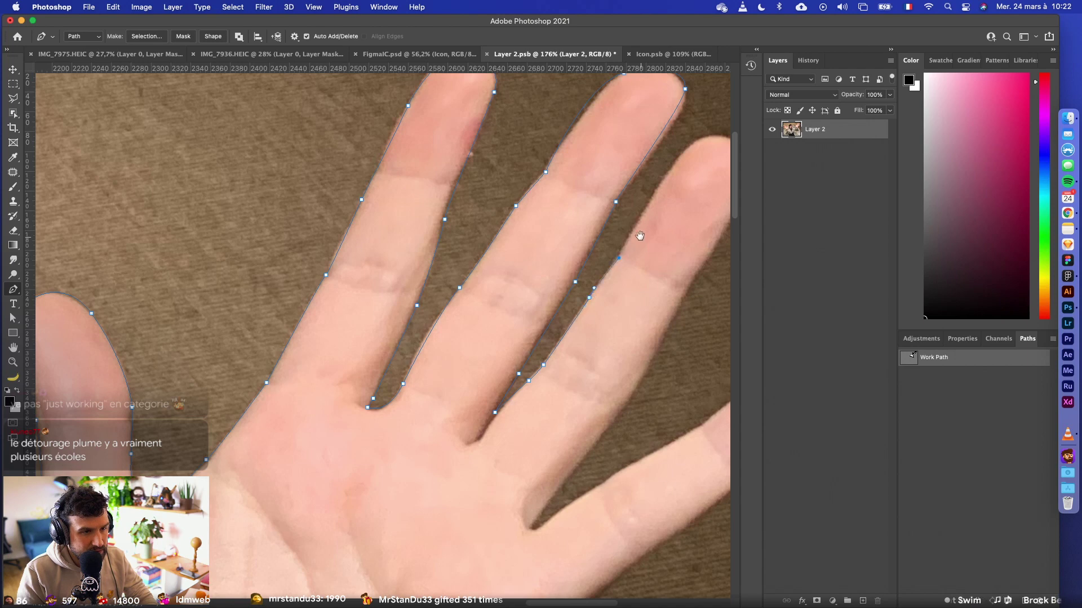
- Curve the path over the tip of the ring finger
scroll(640, 234, "up", 5)
scroll(639, 234, "right", 6)
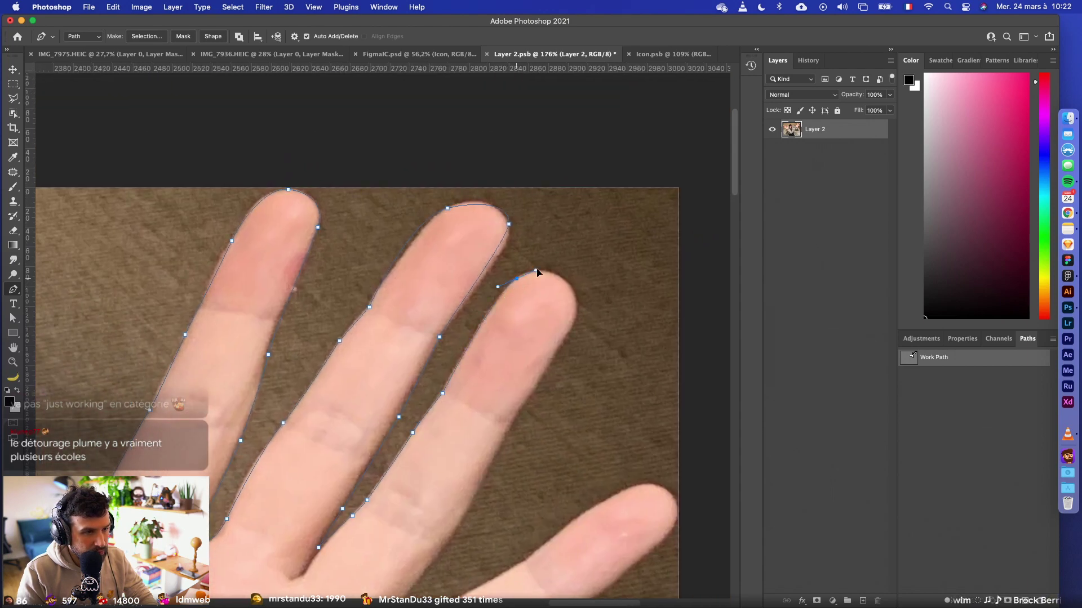
left_click_drag(537, 272, 573, 293)
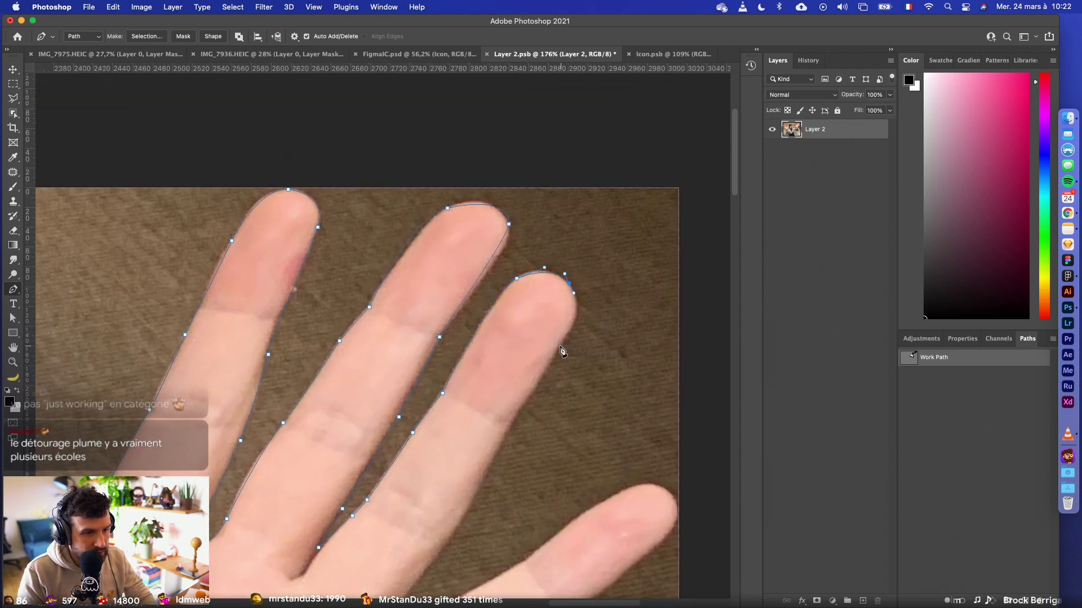
left_click_drag(560, 347, 552, 360)
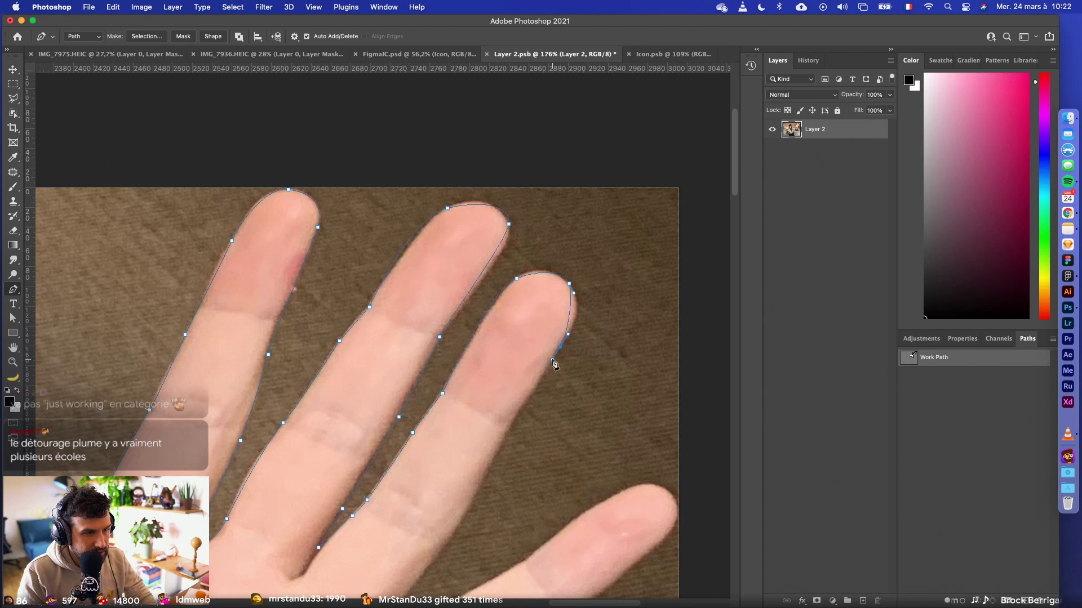
left_click(509, 226, "super")
key("super+z")
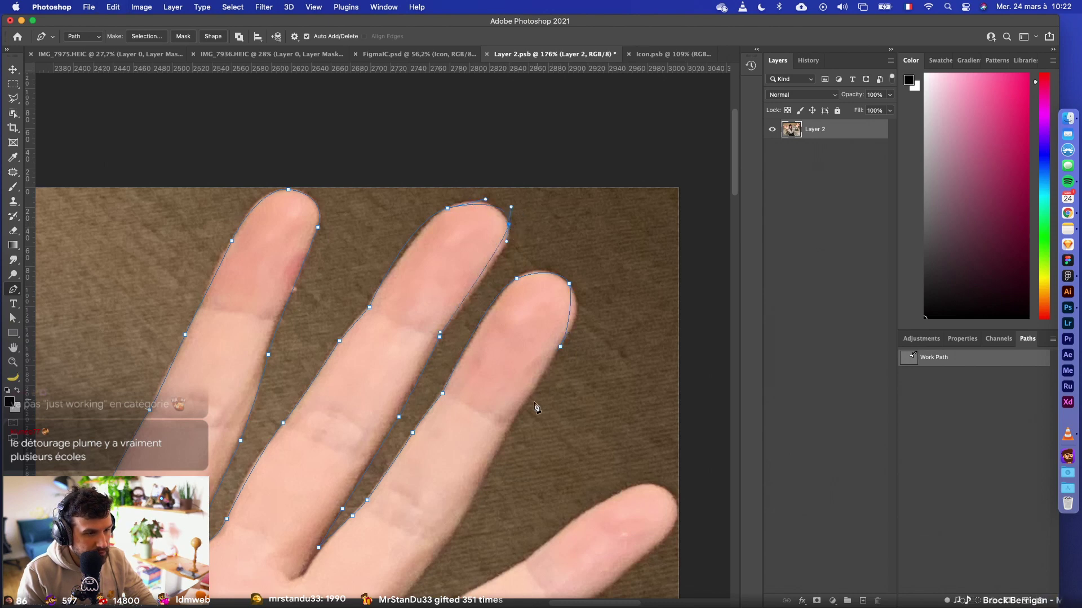
left_click_drag(536, 404, 620, 261)
key("super+z")
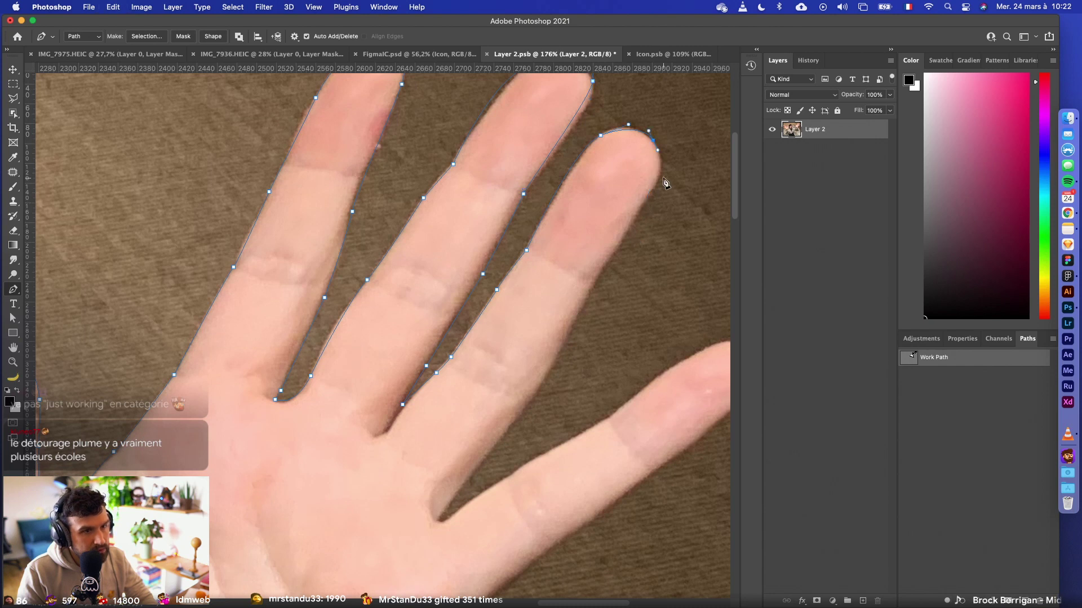
- Trace the path down the far side of the ring finger and turn it in the notch before the little finger
left_click_drag(655, 187, 643, 203)
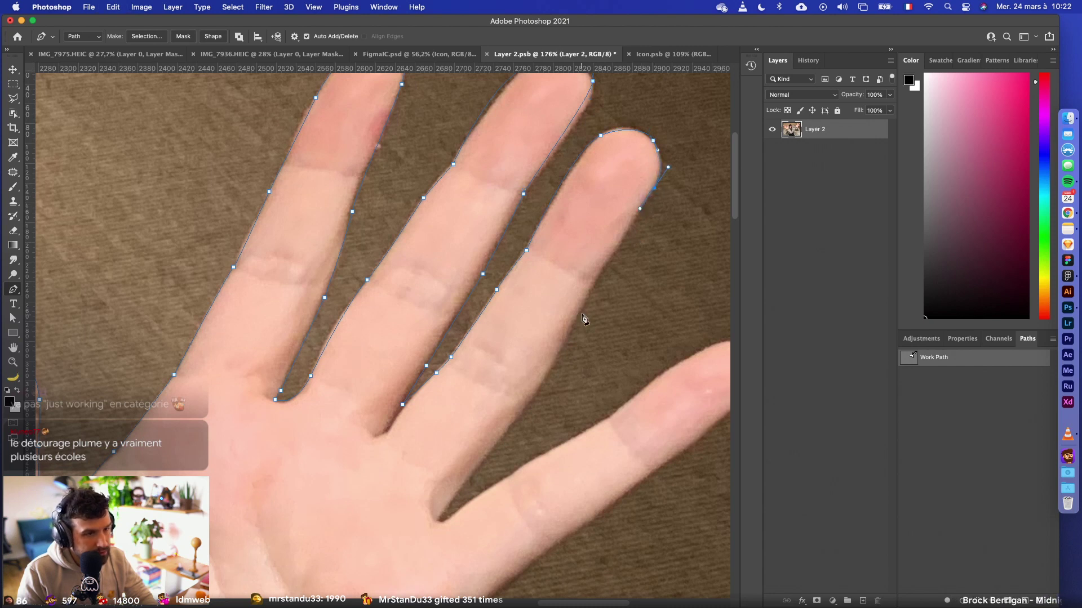
left_click(551, 365)
left_click(517, 420)
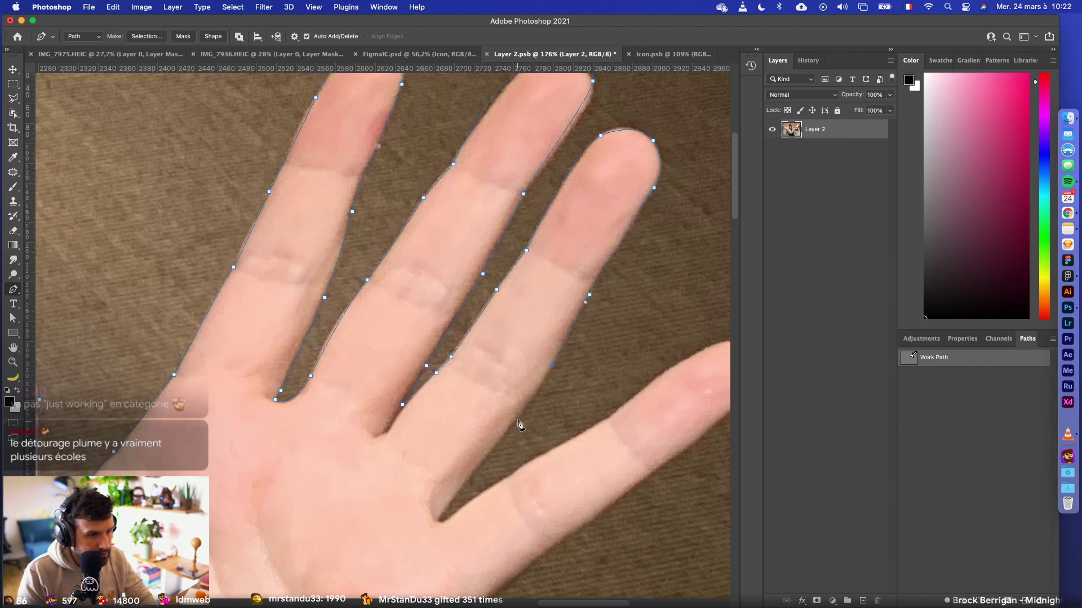
left_click(461, 488)
left_click_drag(441, 518, 479, 496)
- Continue the path along the upper edge of the little finger to its tip
scroll(561, 451, "right", 5)
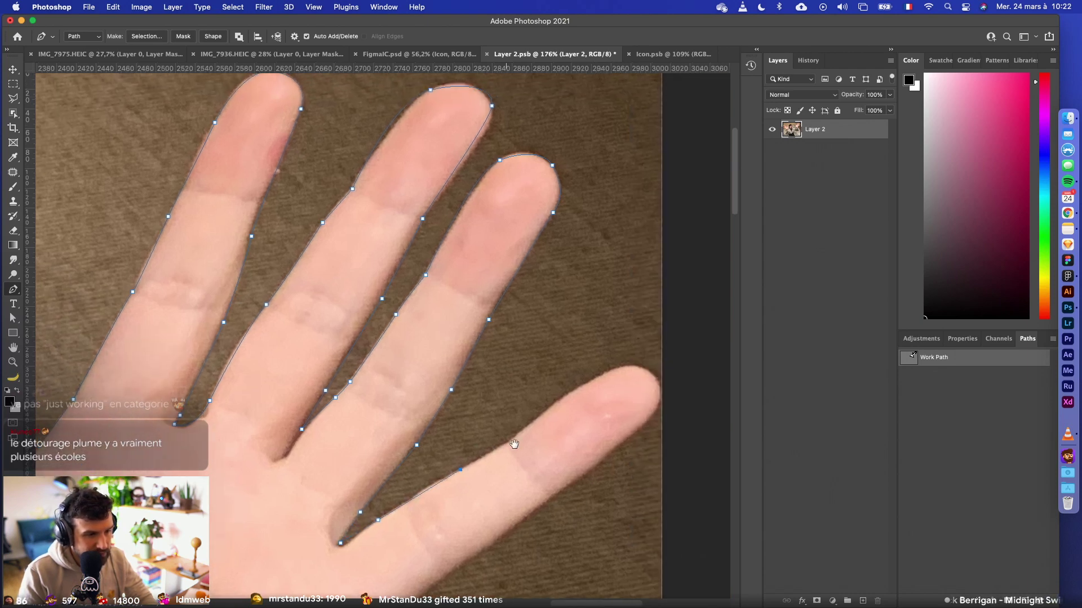
left_click(449, 472)
left_click(498, 445)
left_click(607, 367)
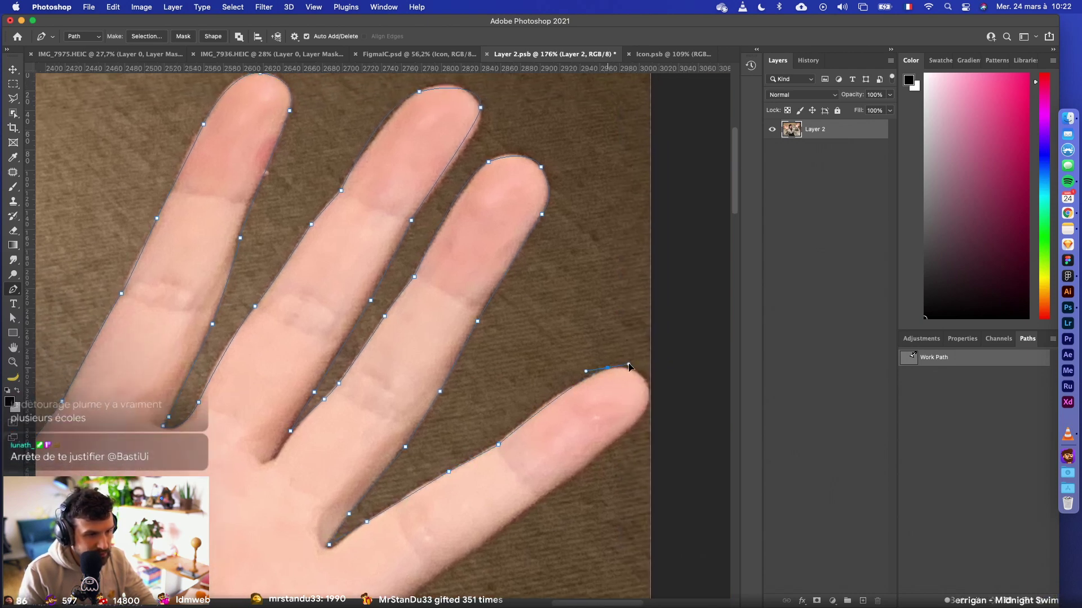
- Continue the pen path around the little finger's tip and back along its lower edge to the palm
left_click(631, 364)
left_click(645, 380)
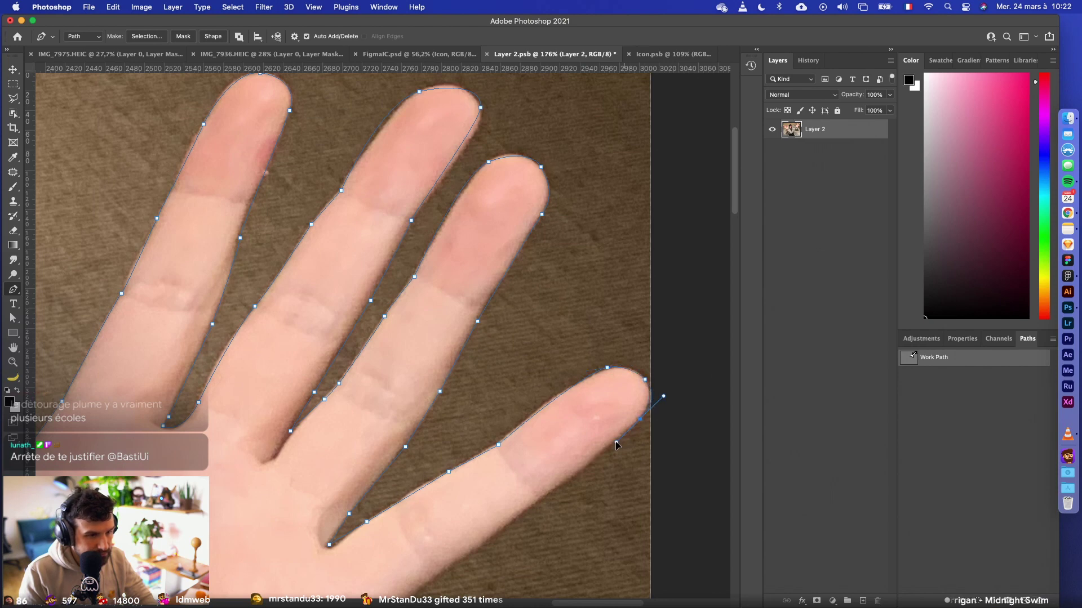
scroll(643, 394, "down", 10)
scroll(643, 394, "left", 6)
left_click(628, 319)
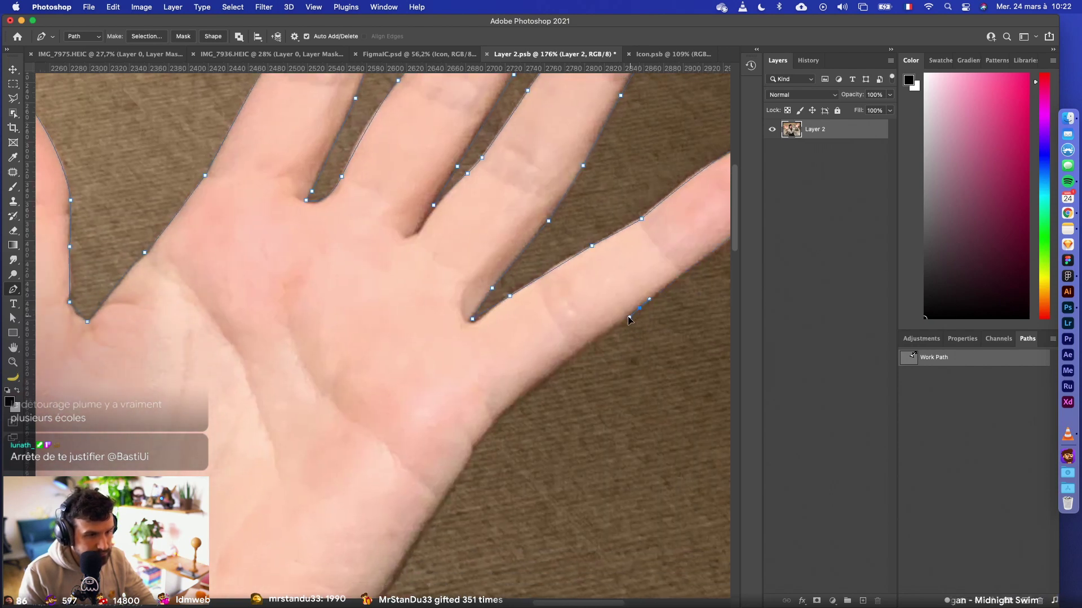
left_click_drag(556, 371, 545, 382)
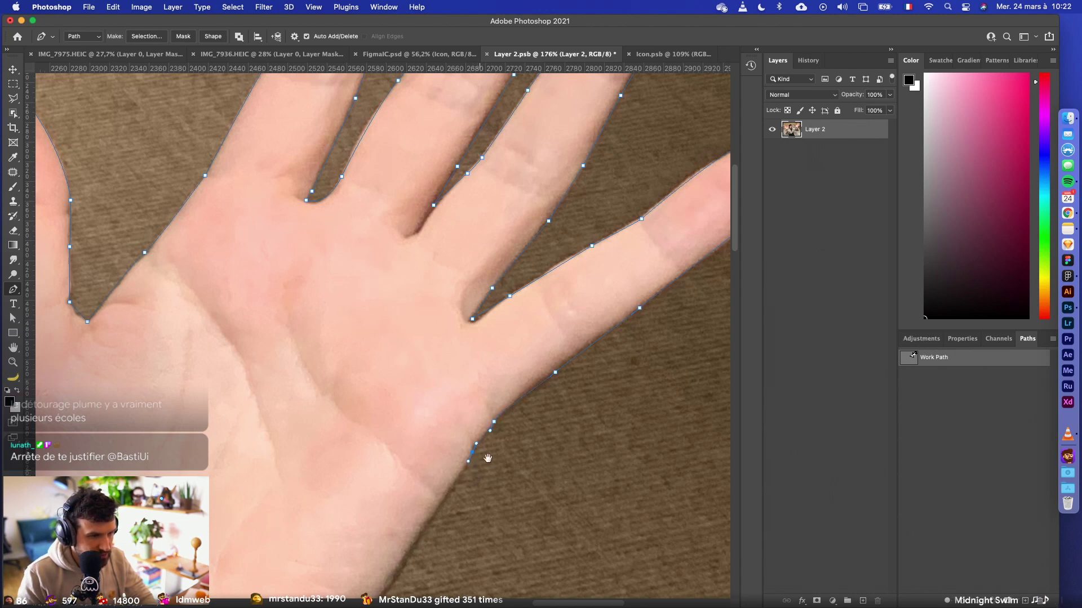
- Trace the outer edge of the palm with the Pen tool, down past the wrist to the sleeve opening
left_click_drag(488, 458, 610, 298)
left_click_drag(549, 362, 543, 372)
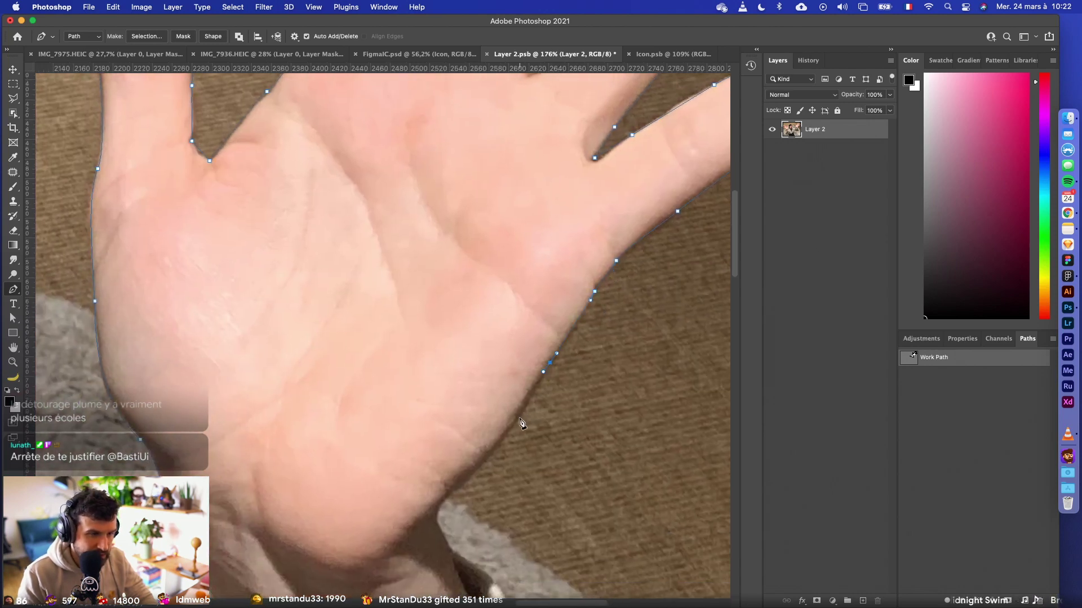
left_click_drag(519, 418, 550, 292)
left_click_drag(500, 353, 473, 391)
left_click_drag(472, 391, 457, 311)
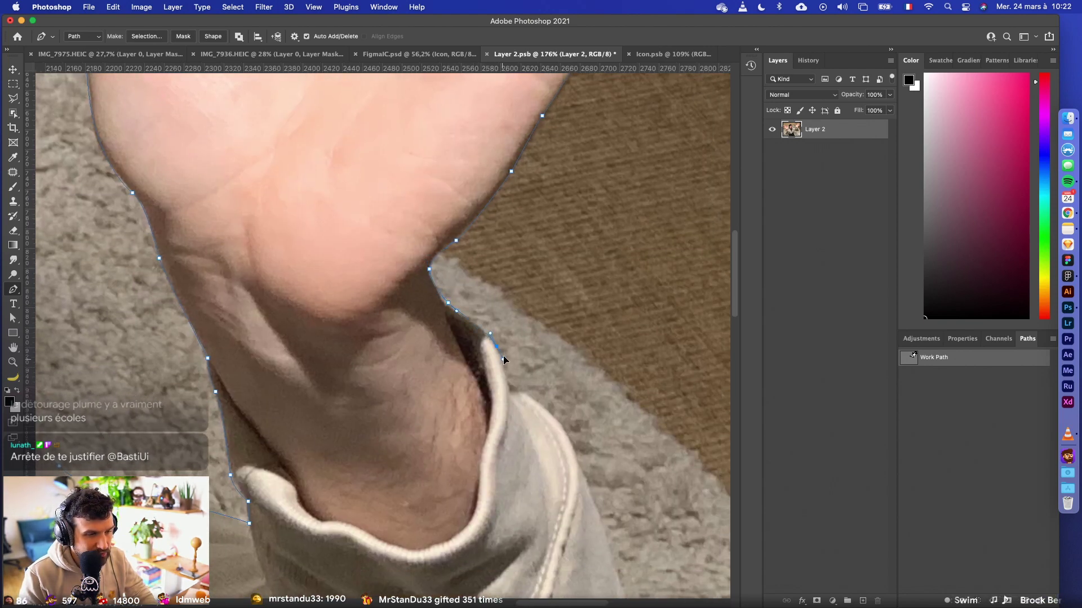
- Extend the path around the rim and stitched fold of the sleeve cuff below the open hand
left_click_drag(503, 356, 503, 359)
scroll(505, 363, "up", 1)
left_click_drag(511, 404, 521, 412)
left_click_drag(562, 445, 522, 253)
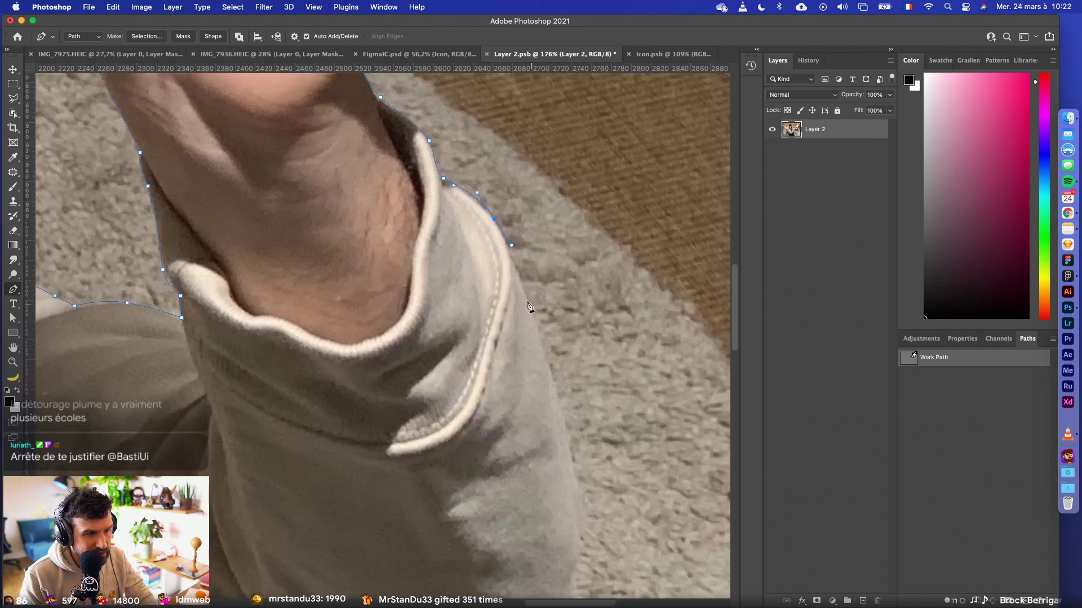
- Trace the sleeve's outer edge from the cuff down and around the bent elbow
scroll(540, 330, "down", 6)
left_click_drag(537, 325, 551, 311)
left_click(555, 359)
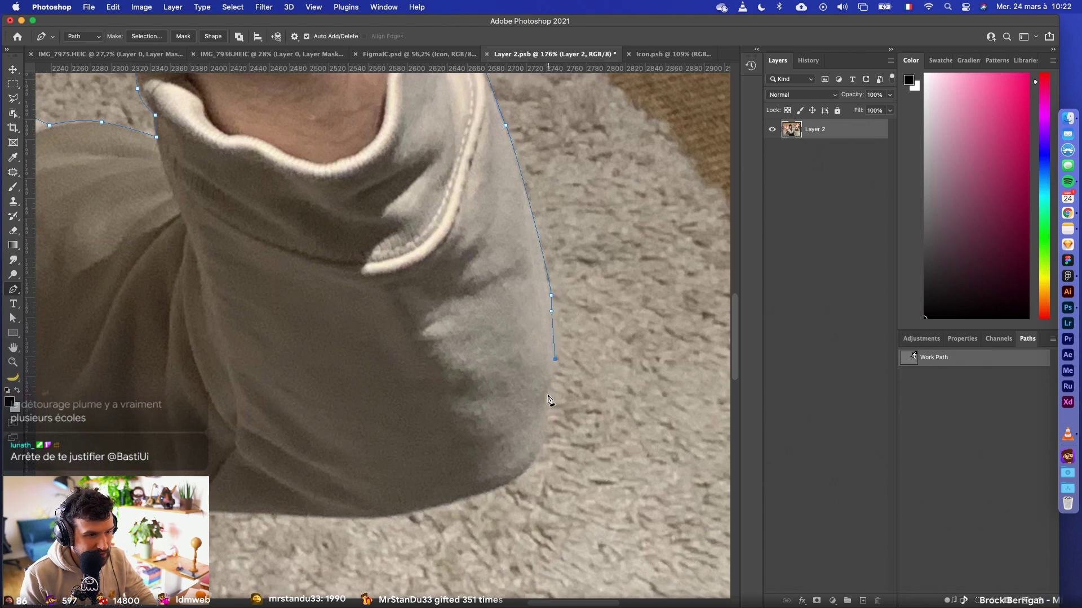
left_click_drag(548, 396, 549, 399)
left_click_drag(538, 454, 518, 478)
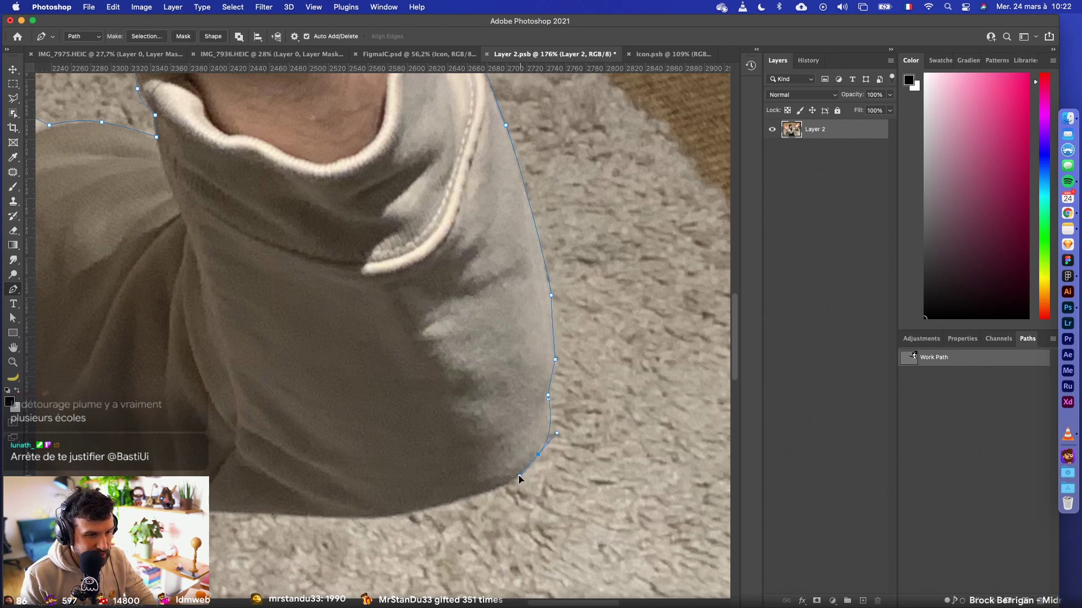
- Follow the sleeve's lower edge with path points from the elbow along the fabric folds against the carpet
scroll(503, 488, "down", 5)
scroll(503, 487, "left", 5)
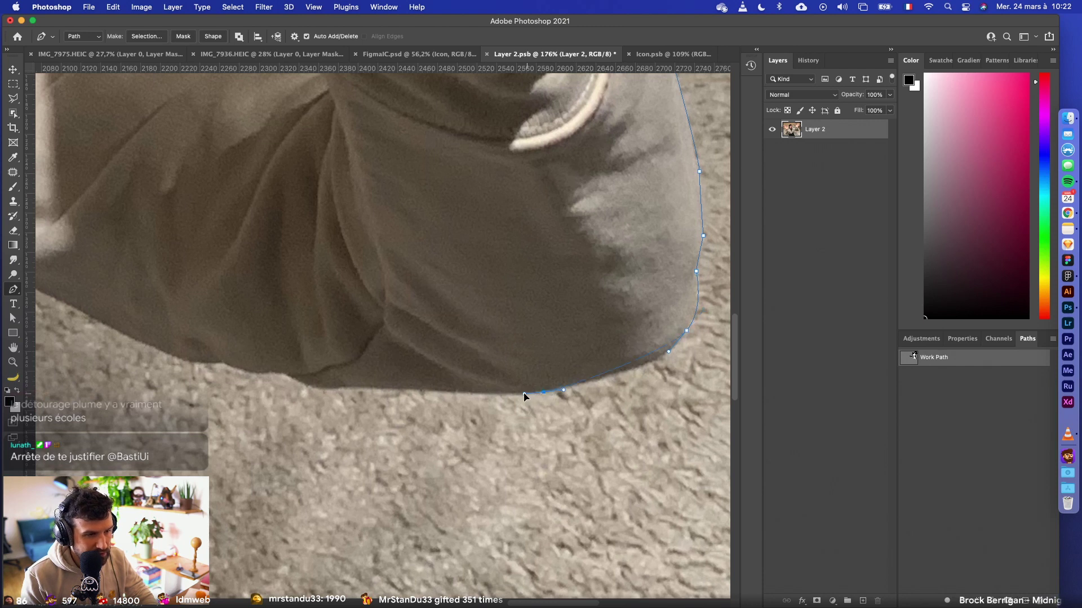
left_click_drag(369, 391, 366, 389)
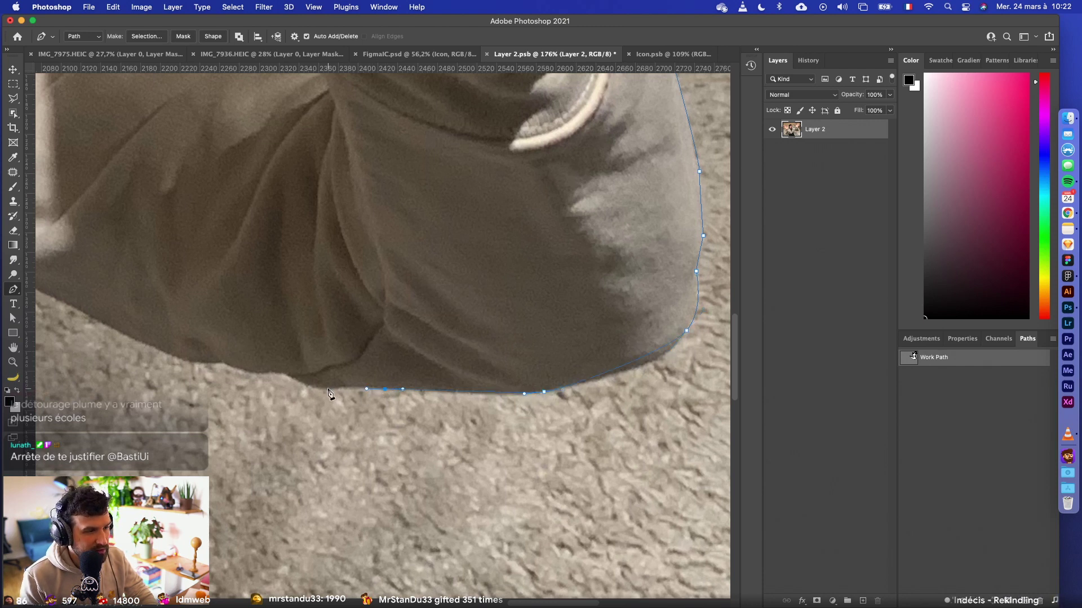
left_click(285, 375)
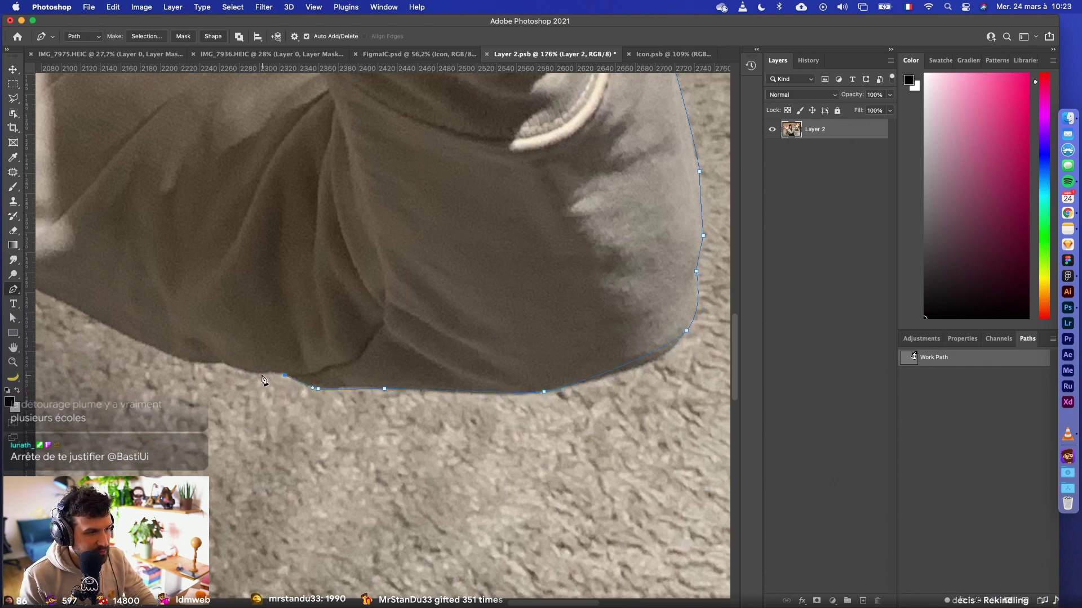
left_click(249, 375)
left_click_drag(244, 356, 376, 317)
left_click(354, 323)
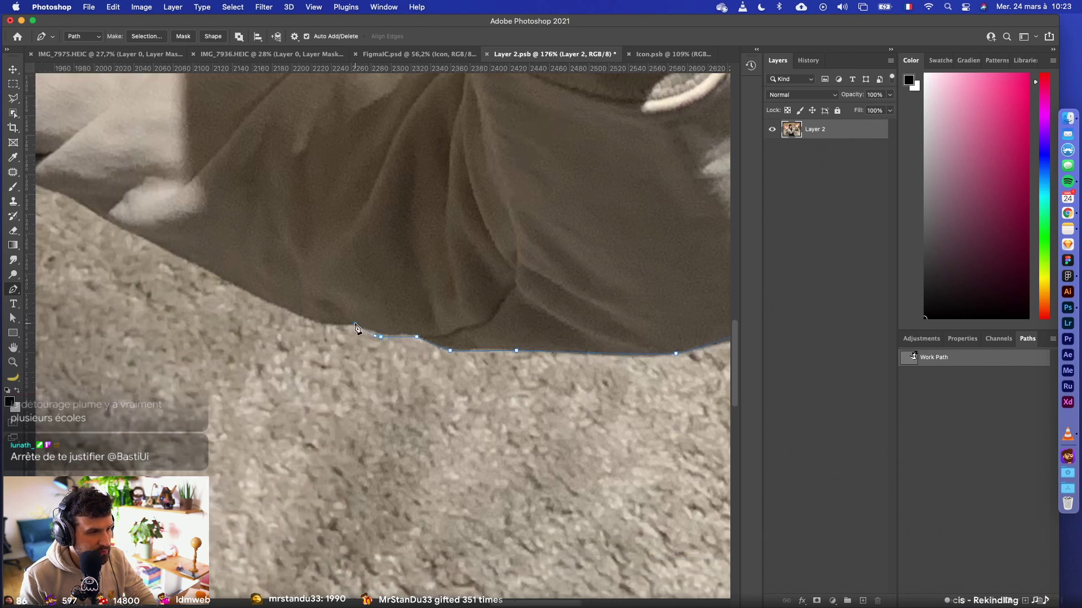
- Continue the path along the underside of the upper arm and around the armpit to the hoodie's side
left_click_drag(312, 325, 672, 367)
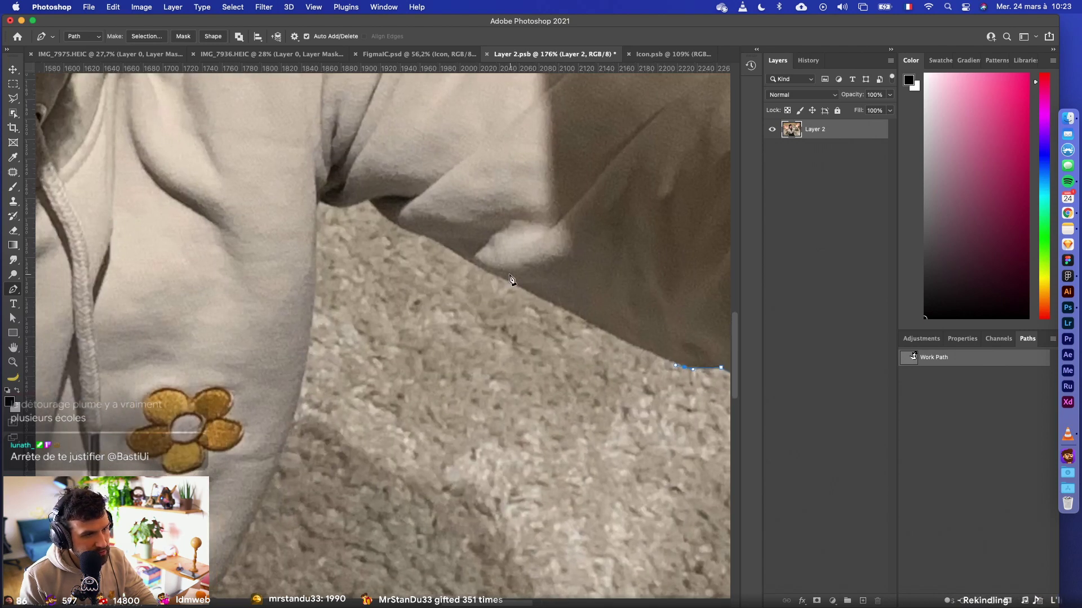
left_click(475, 267)
left_click(406, 228)
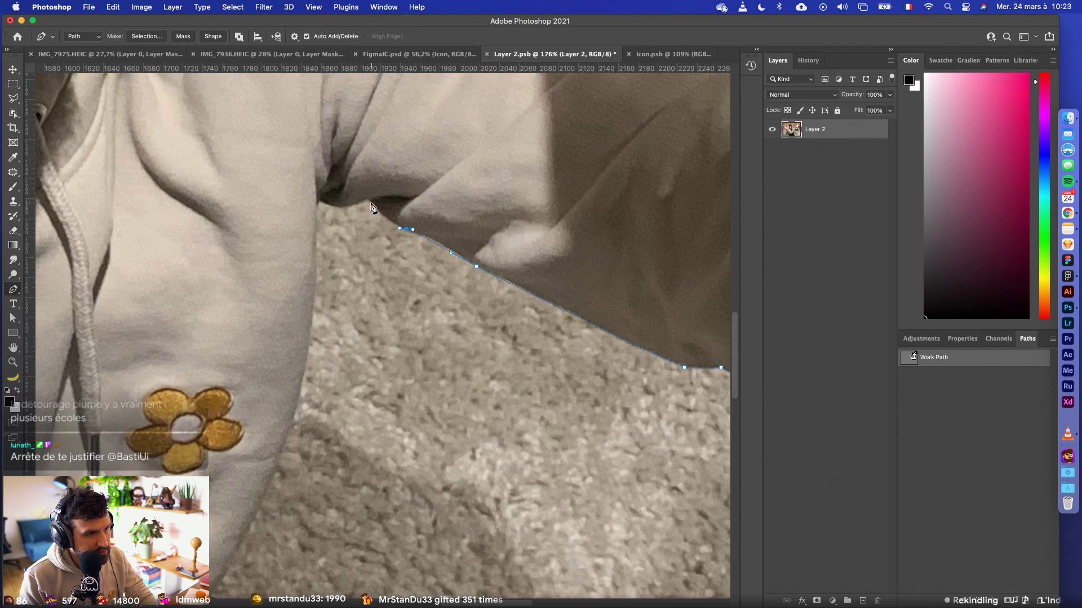
left_click(368, 201)
left_click(341, 208)
left_click(320, 201)
left_click(316, 209)
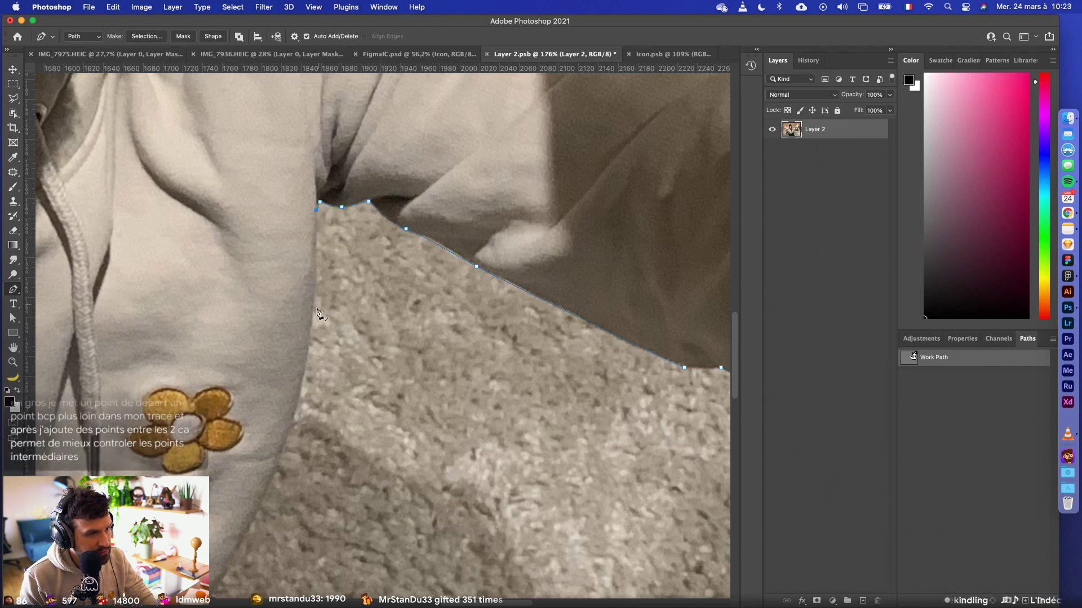
- Trace the hoodie's side past the embroidered flower down to where the black trousers begin
left_click_drag(310, 338, 309, 347)
scroll(310, 359, "down", 6)
scroll(310, 358, "left", 5)
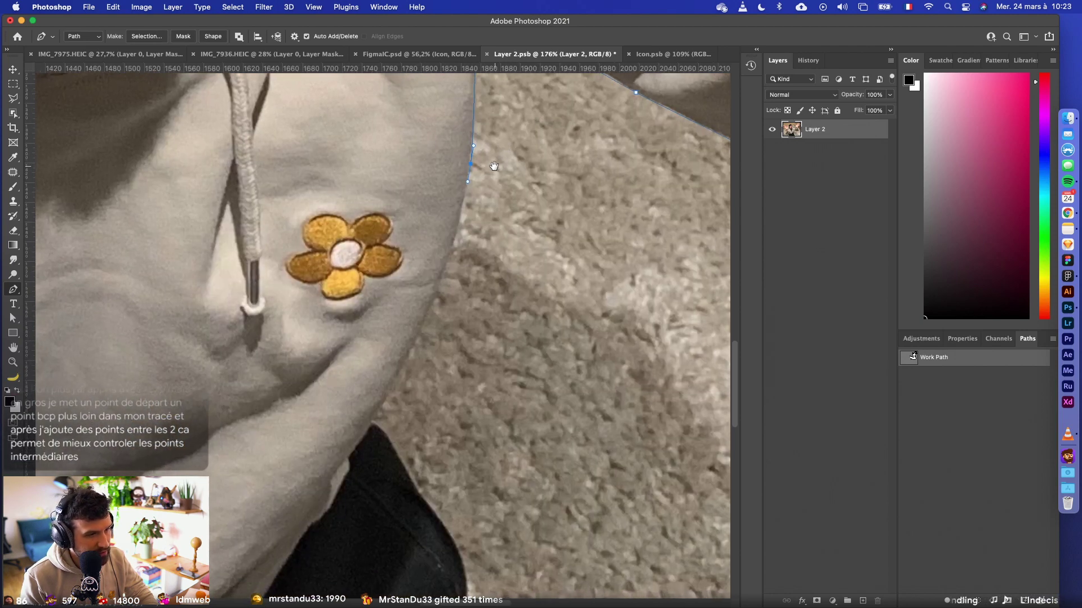
left_click(421, 332)
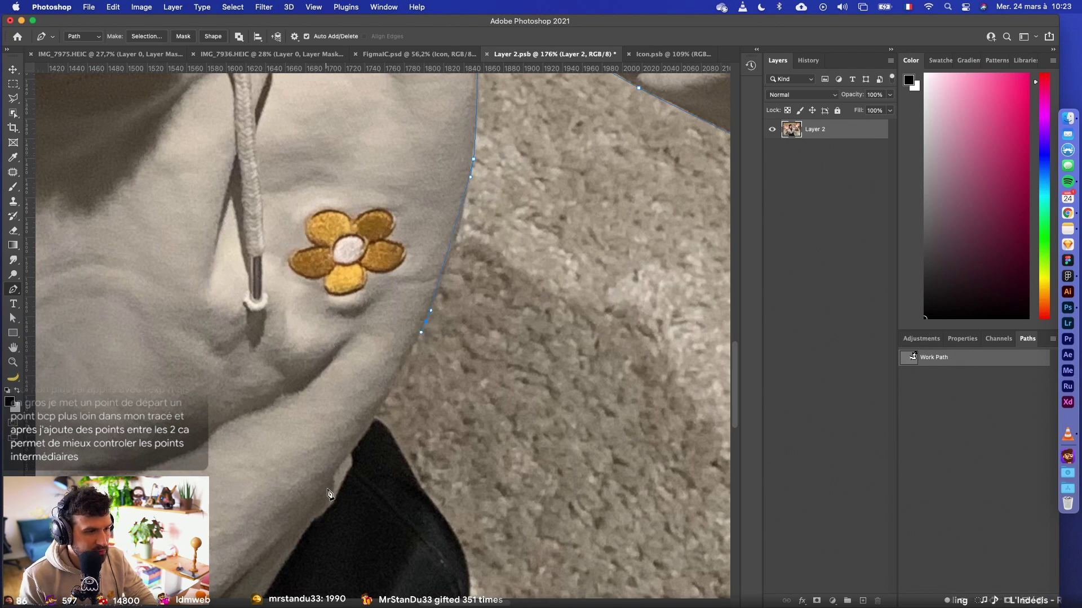
scroll(432, 444, "down", 5)
scroll(433, 444, "left", 4)
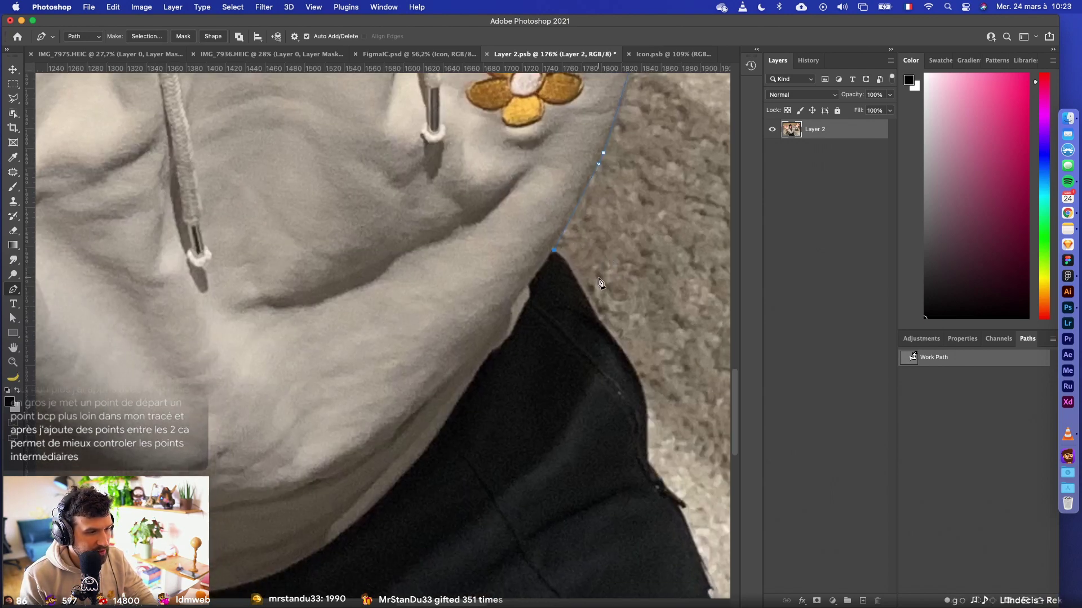
- Run the path along the hoodie's hem above the black trousers and up the torso's opposite side
scroll(601, 291, "down", 5)
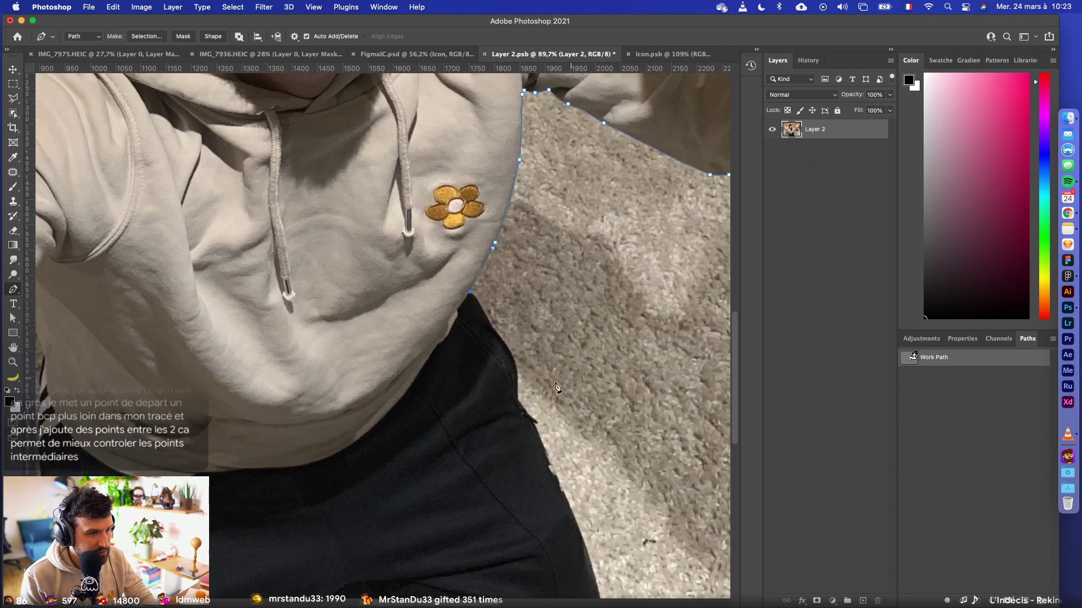
left_click(340, 451)
left_click_drag(341, 456, 277, 481)
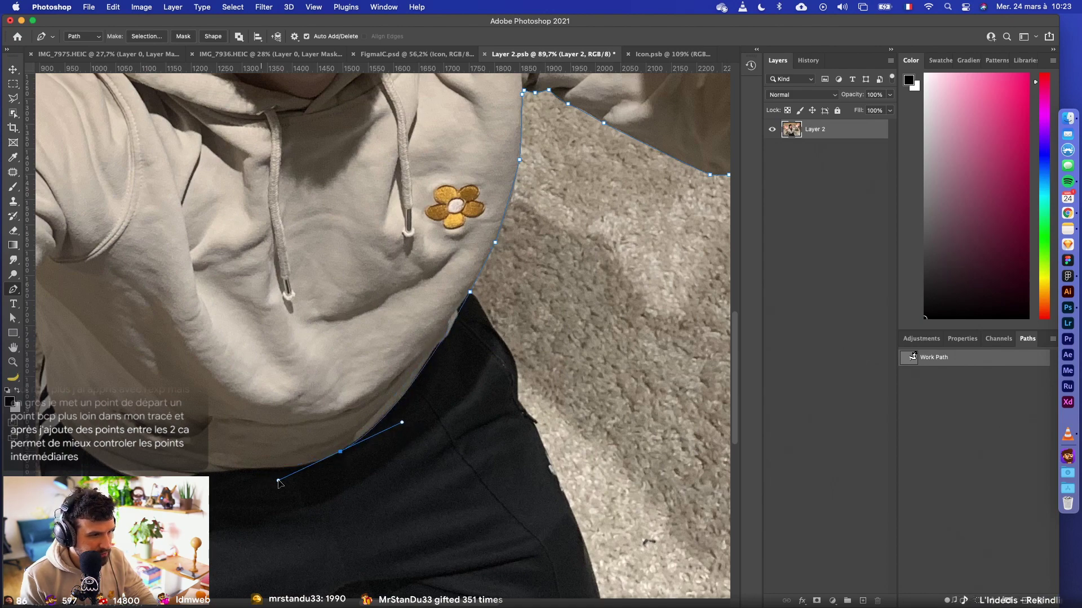
scroll(283, 386, "left", 10)
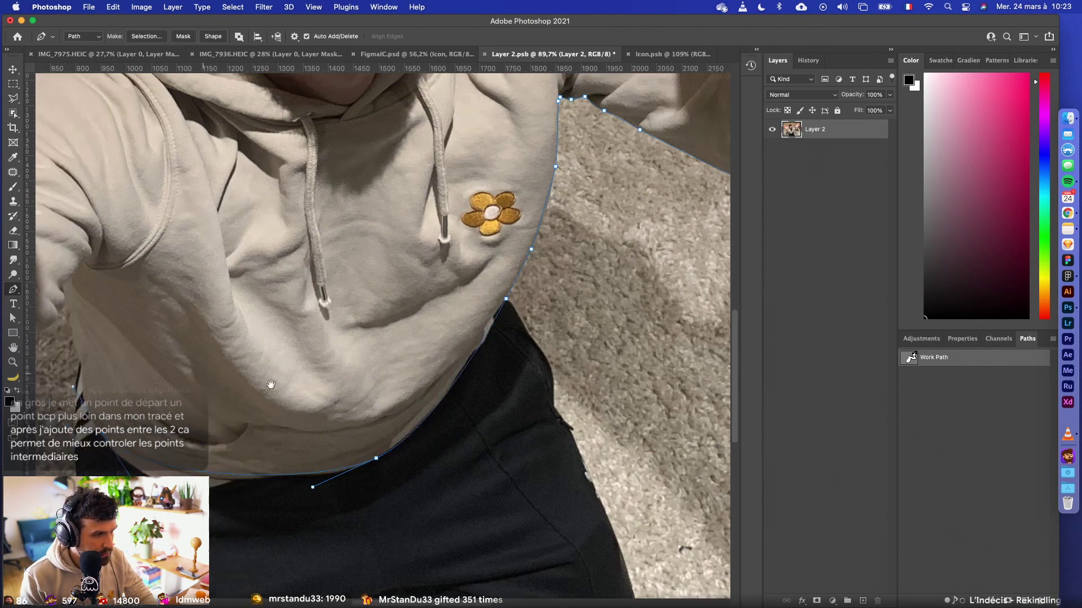
left_click_drag(532, 494, 502, 448)
scroll(508, 404, "up", 5)
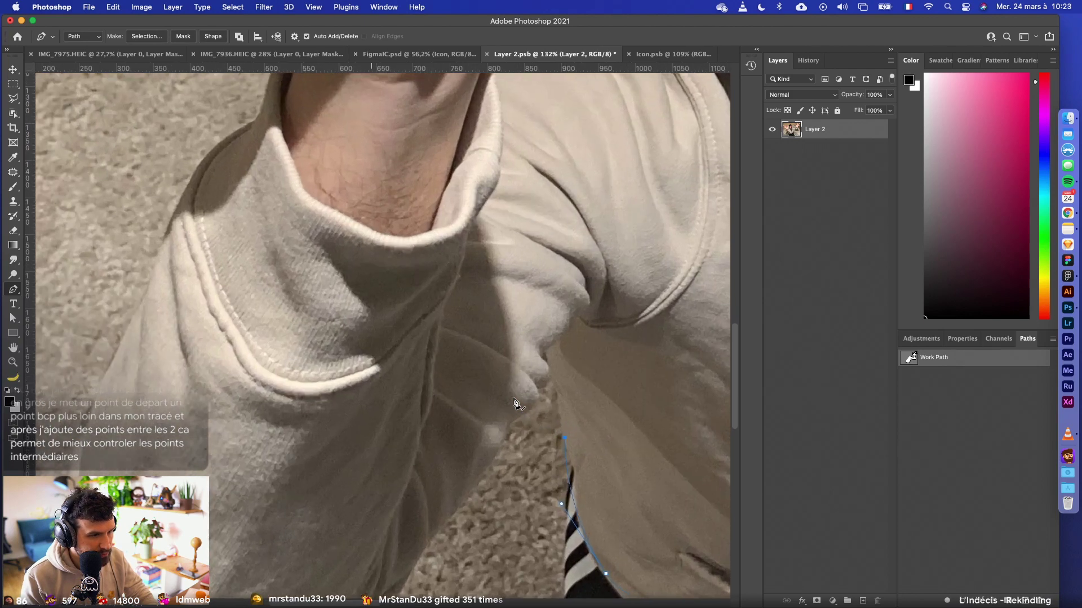
- Turn the path at the second armpit and trace the first folds on the underside of that sleeve
left_click_drag(571, 403, 561, 422)
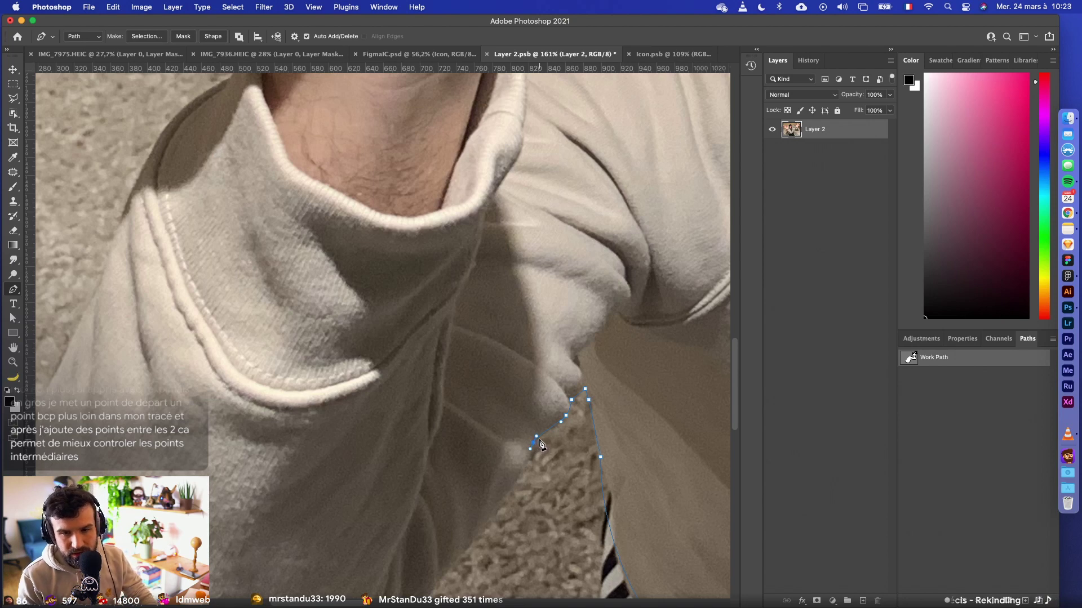
scroll(545, 442, "down", 4)
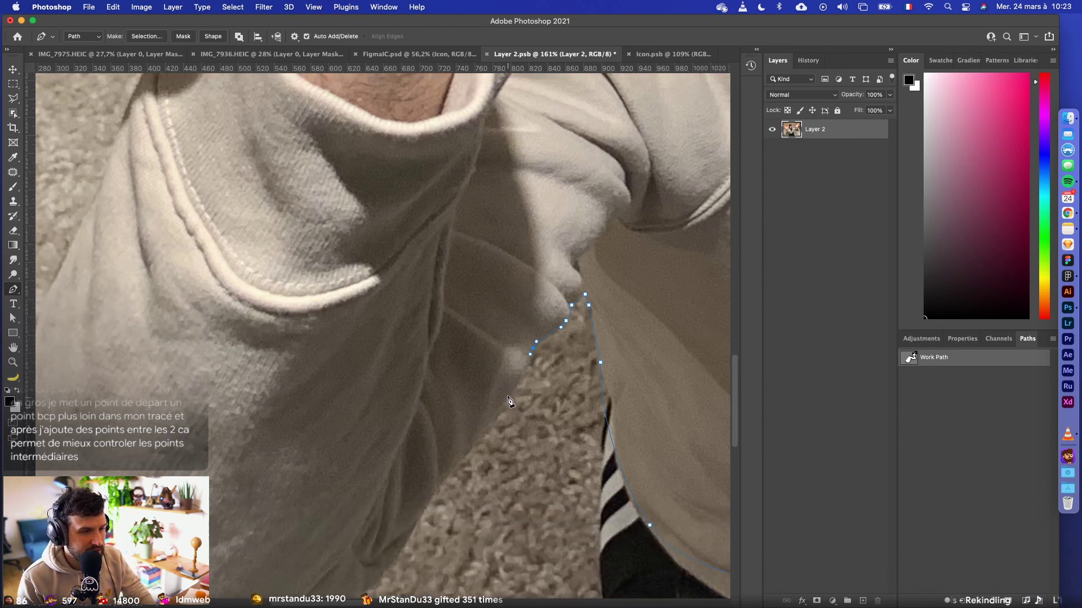
left_click(510, 397)
left_click(500, 407)
left_click(485, 435)
left_click(475, 444)
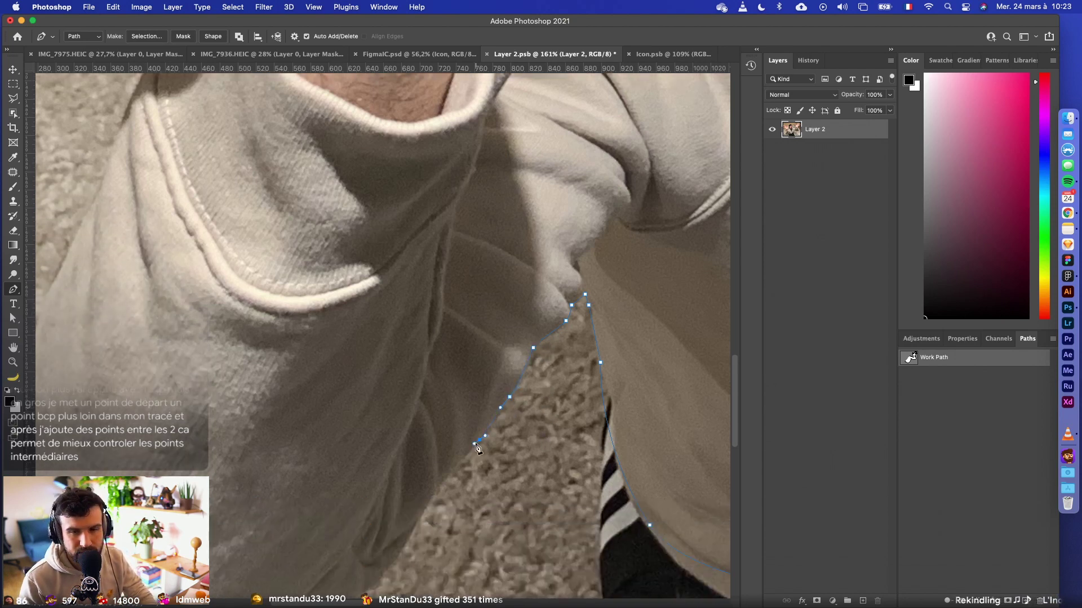
- Add path points along the second sleeve's inner edge down to the creases near the elbow
scroll(507, 449, "down", 2)
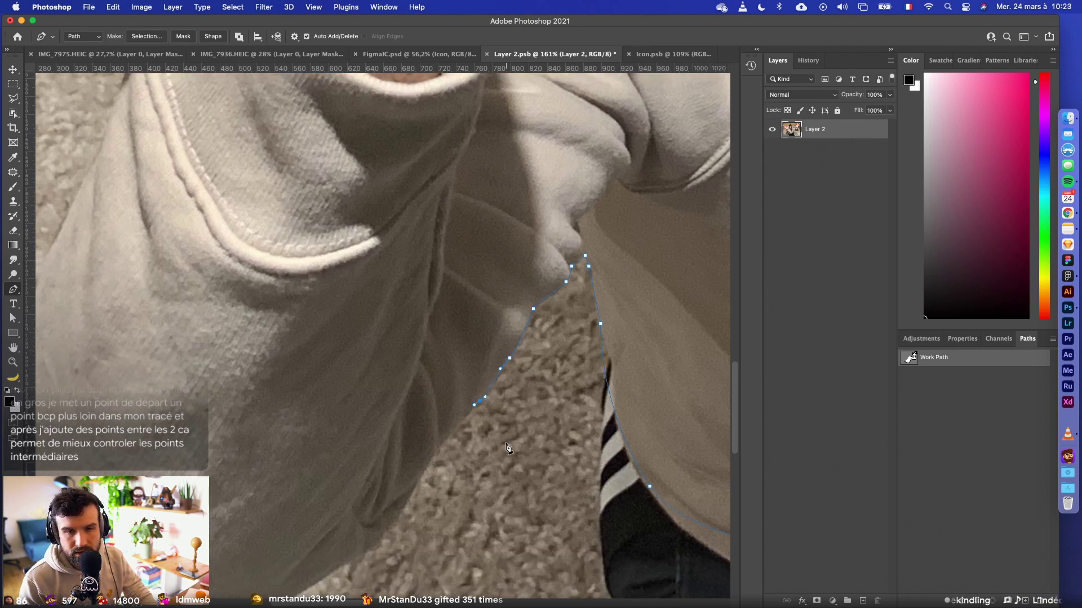
left_click(445, 430)
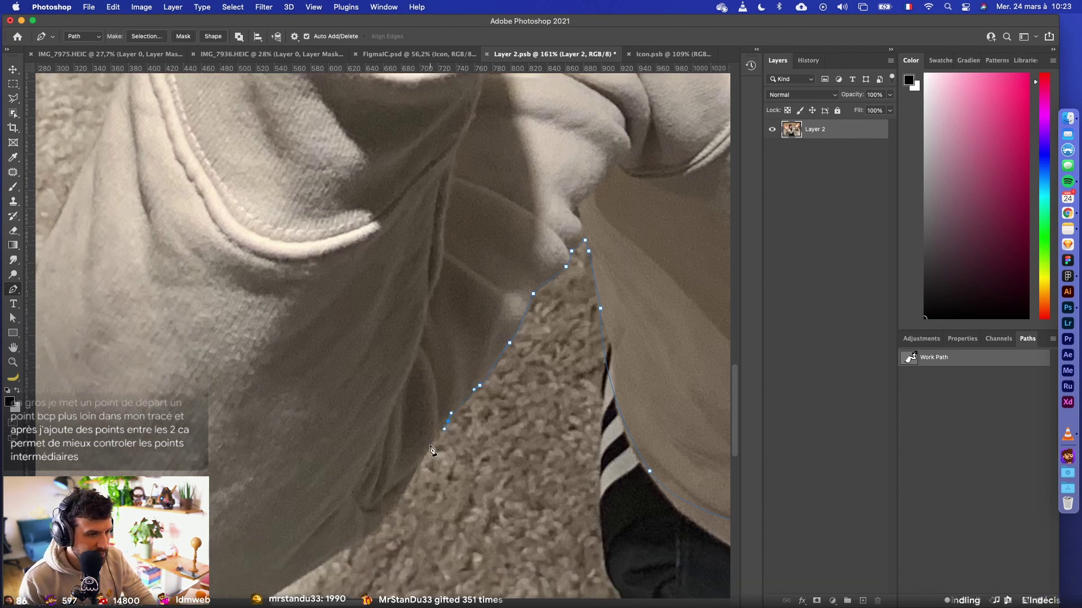
left_click(431, 449)
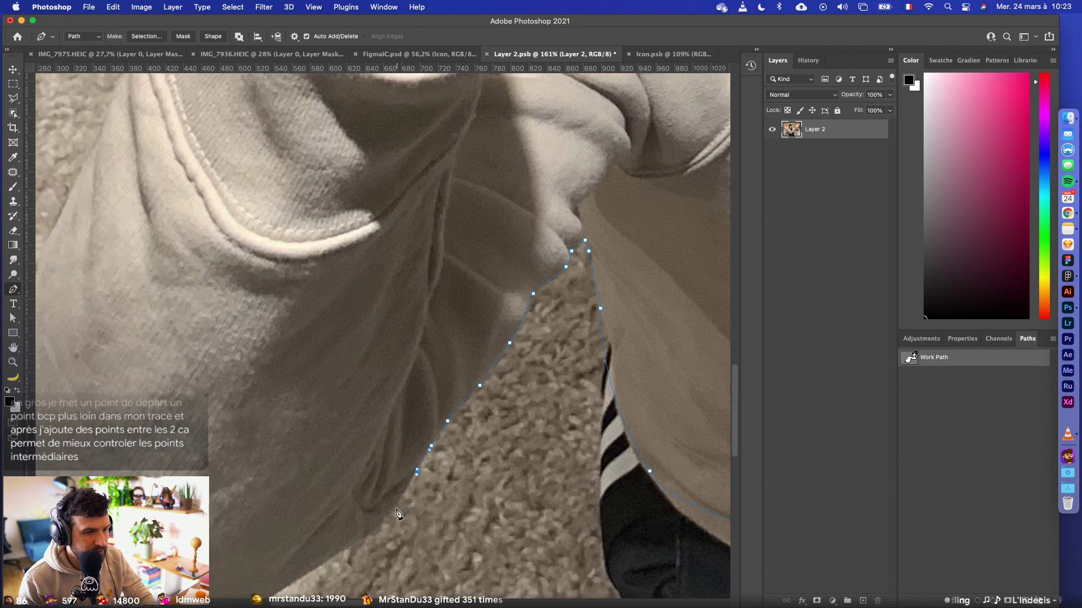
left_click(382, 524)
scroll(394, 507, "down", 5)
scroll(394, 507, "left", 6)
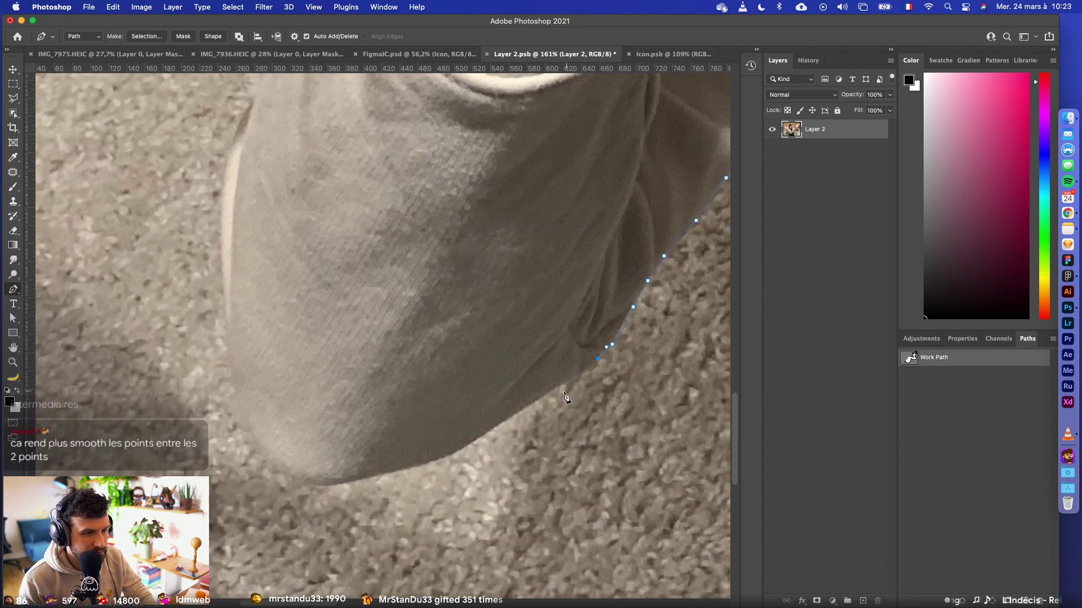
- Trace the lower edge of the second sleeve from the creases toward the rounded elbow
left_click(586, 372)
left_click(560, 384)
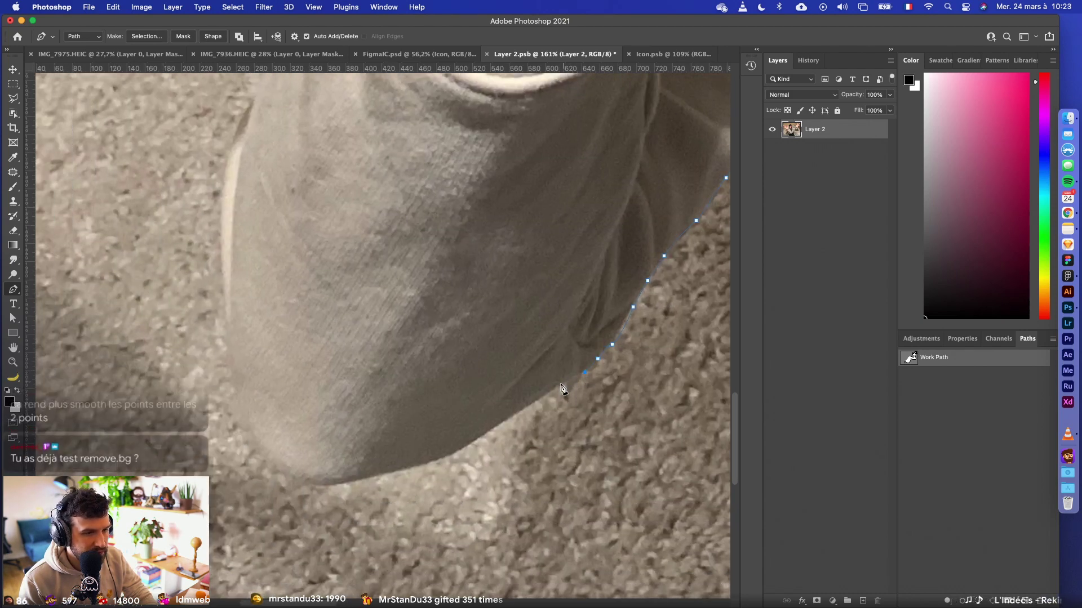
left_click(517, 411)
scroll(503, 426, "up", 1)
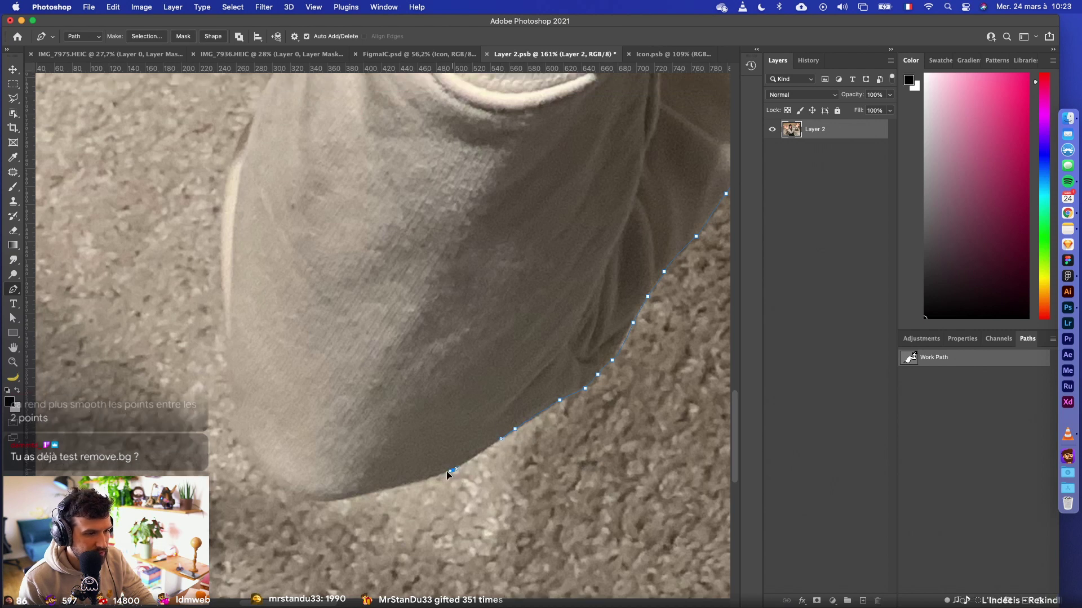
left_click(454, 469)
left_click(371, 492)
- Trace the path around the rounded elbow of the second sleeve and up the sleeve's outer edge
left_click_drag(315, 500, 297, 496)
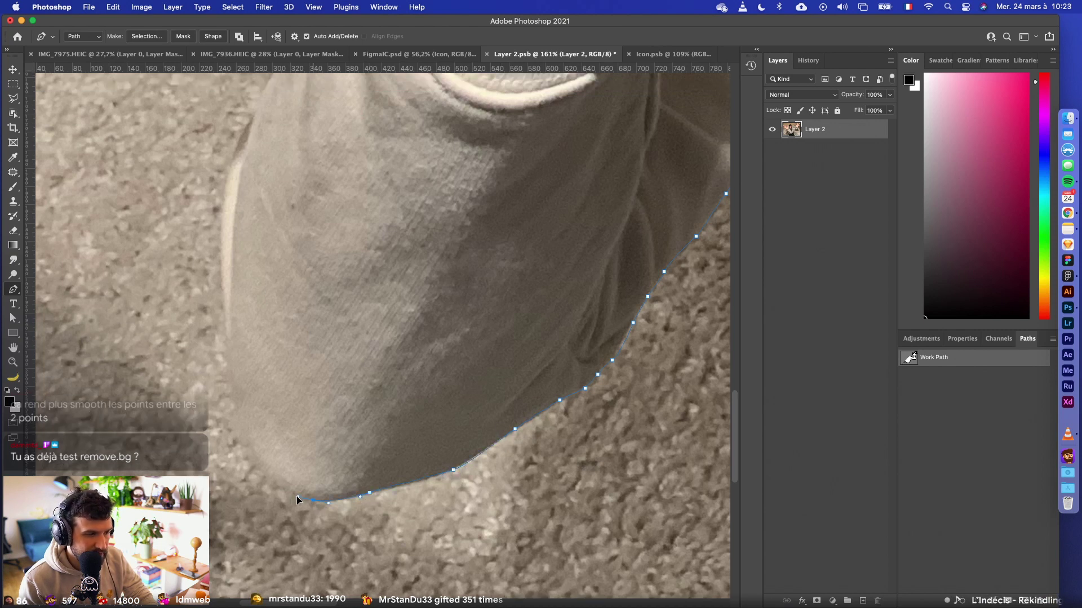
left_click_drag(238, 431, 231, 400)
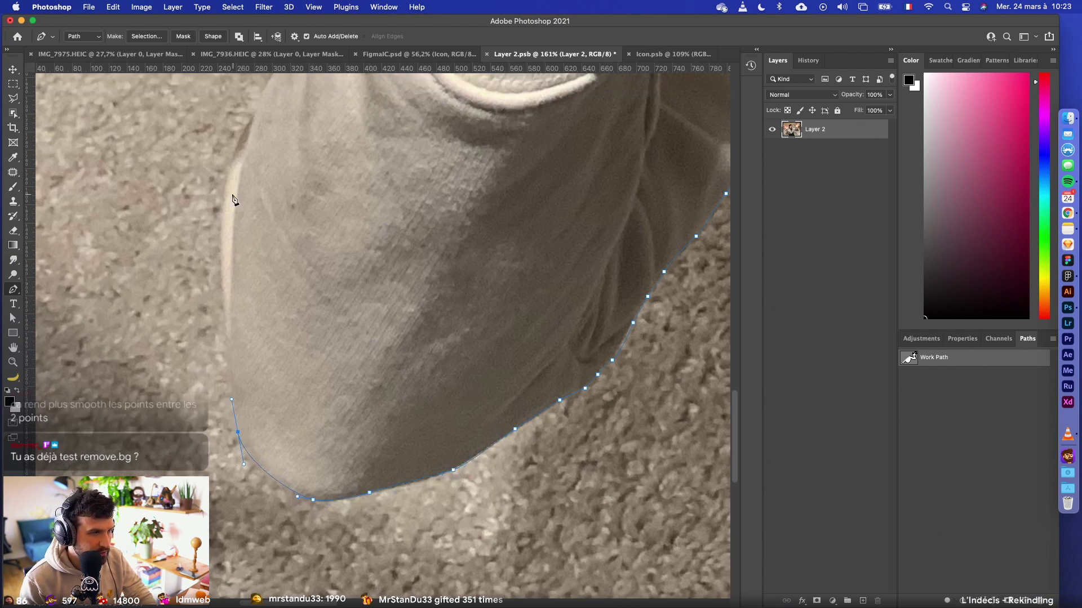
left_click_drag(223, 199, 235, 159)
scroll(270, 225, "up", 5)
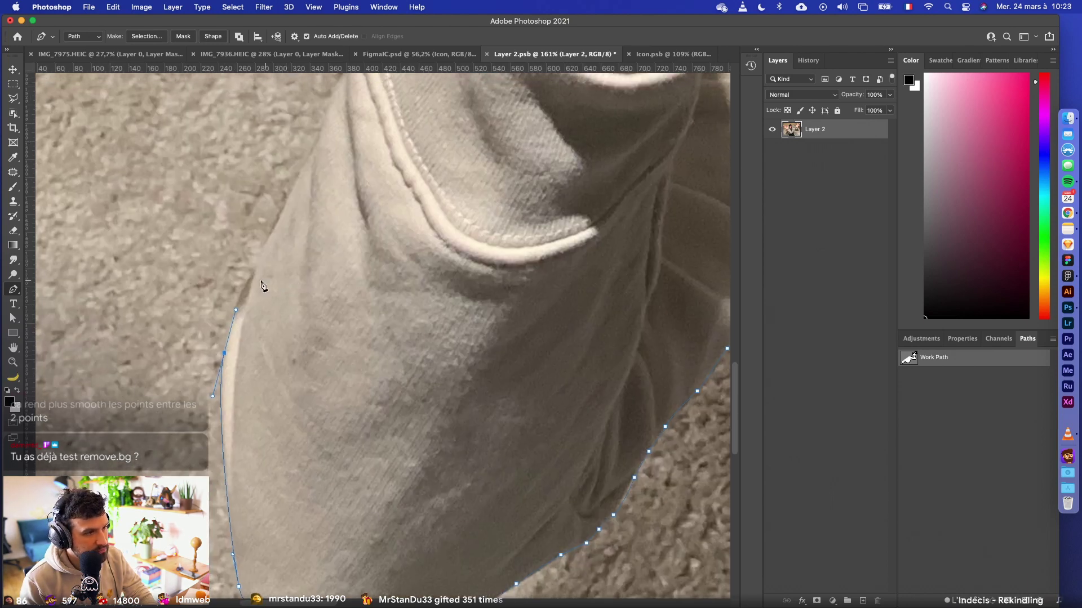
left_click(254, 273)
left_click(300, 174)
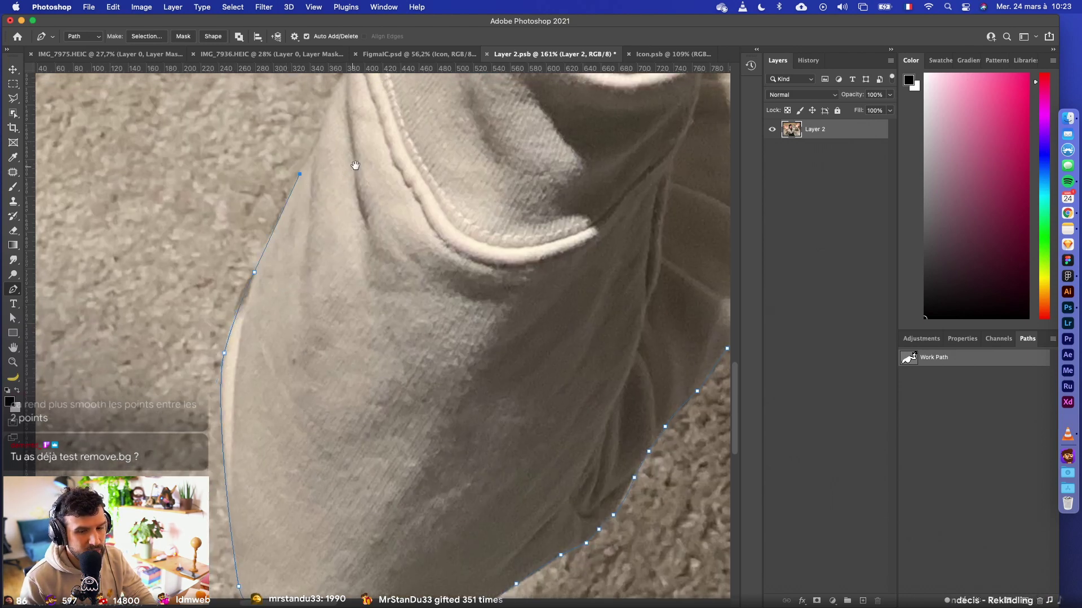
- Continue the path past the sleeve's seam and along the cuff's outer edge to the wrist
scroll(355, 164, "up", 4)
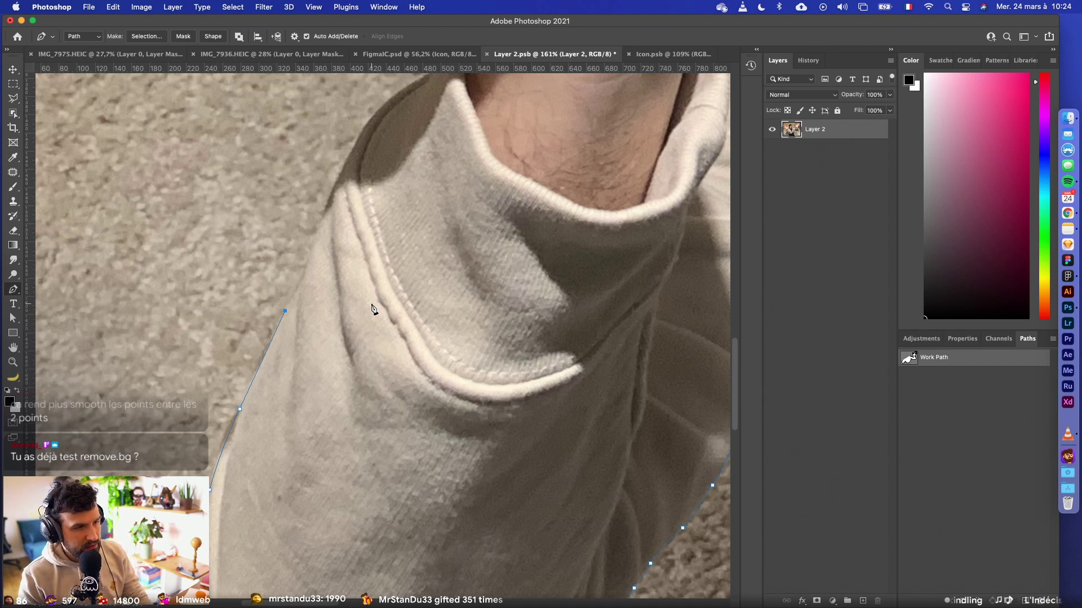
left_click_drag(327, 206, 399, 195)
scroll(338, 194, "up", 5)
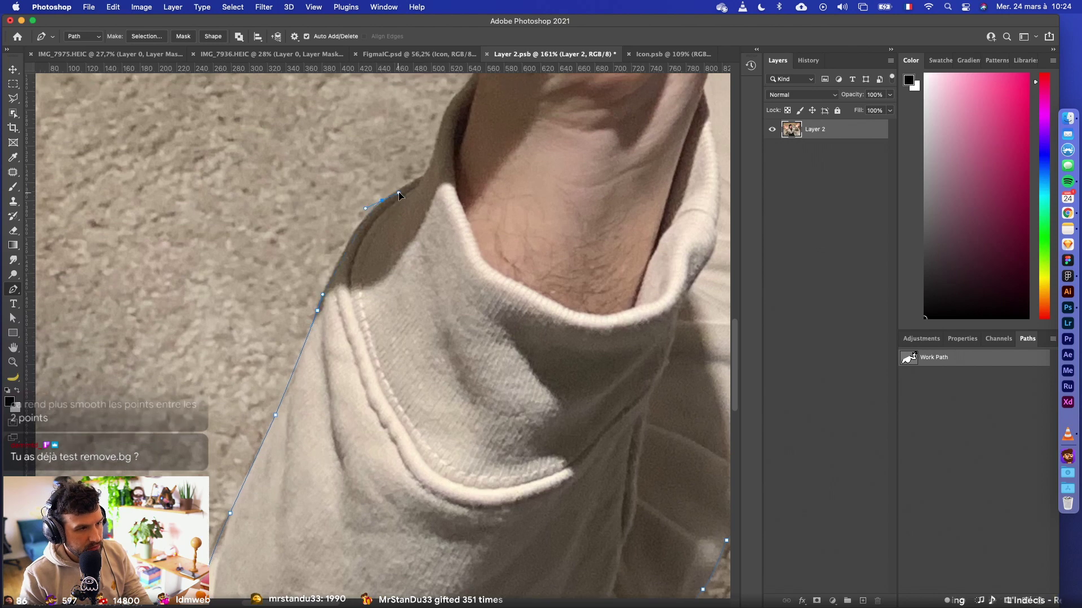
left_click(423, 176)
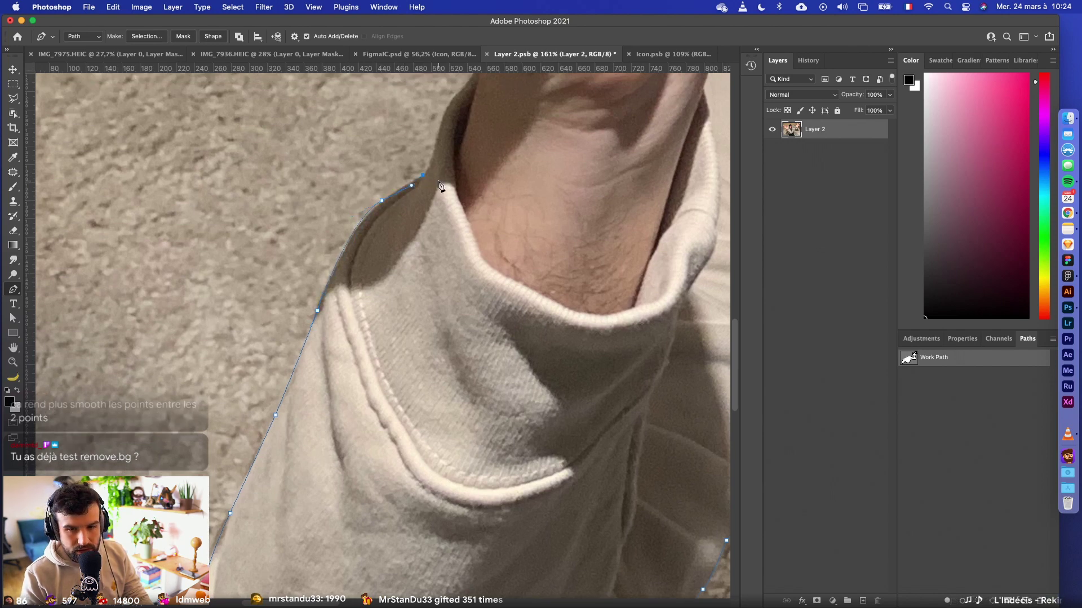
scroll(440, 187, "up", 2)
left_click_drag(441, 160, 448, 151)
left_click_drag(477, 111, 471, 95)
- Trace the outer edge of the palm from the wrist to the lower side of the little finger
scroll(450, 169, "up", 9)
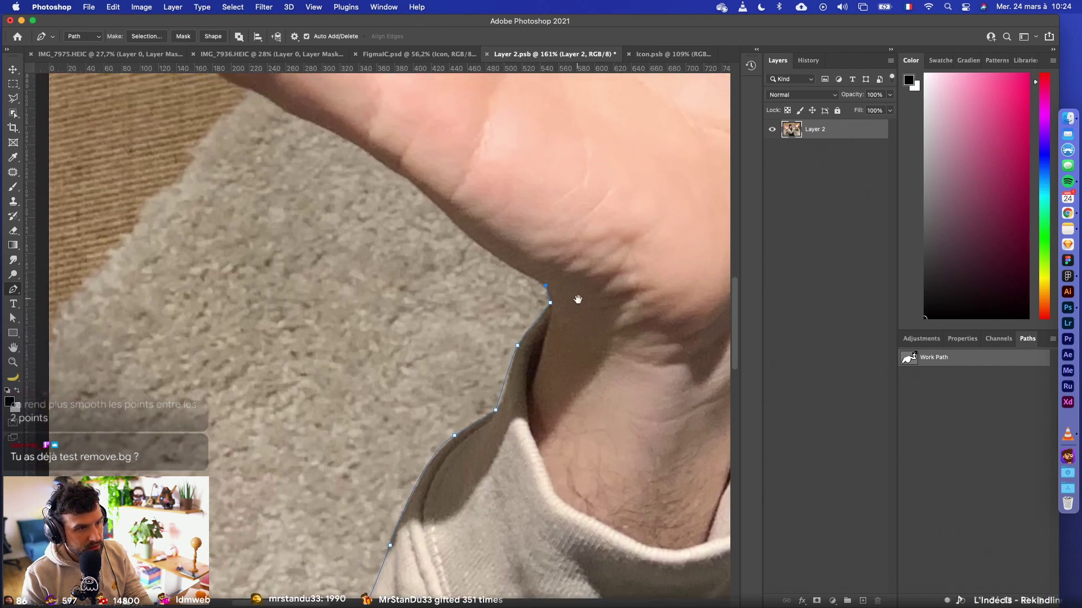
left_click(412, 184)
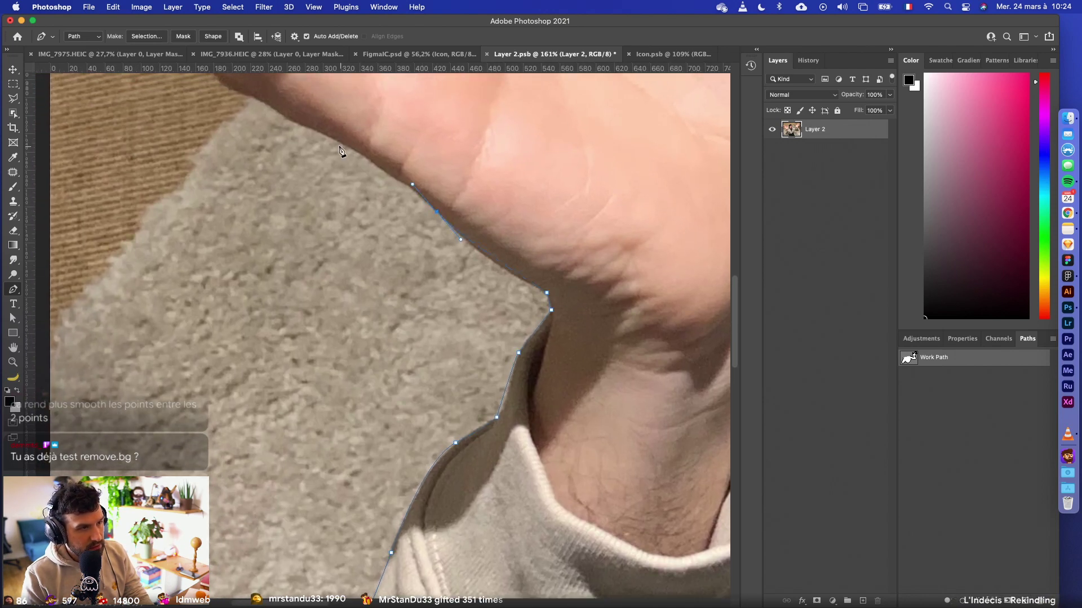
left_click_drag(331, 131, 618, 327)
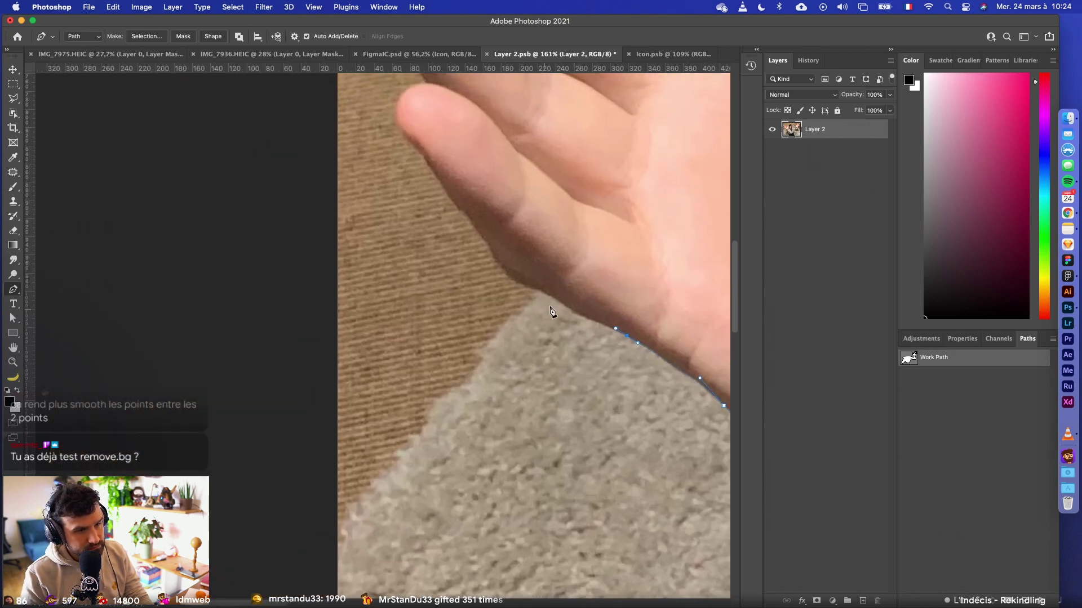
left_click(572, 311)
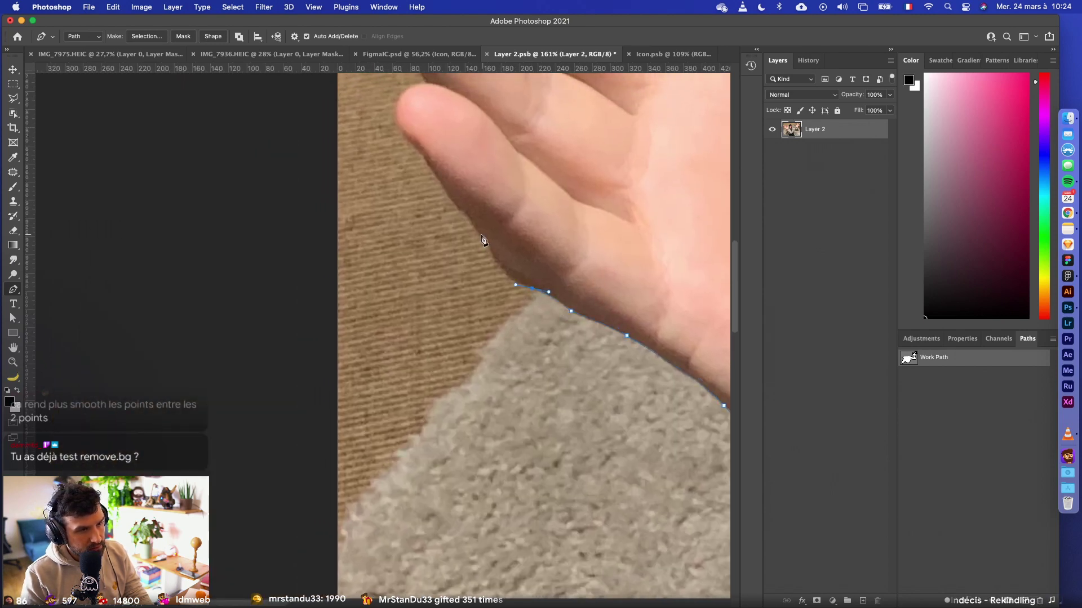
left_click(470, 220)
- Outline the little finger up around its tip to where it meets the ring finger
scroll(473, 254, "up", 5)
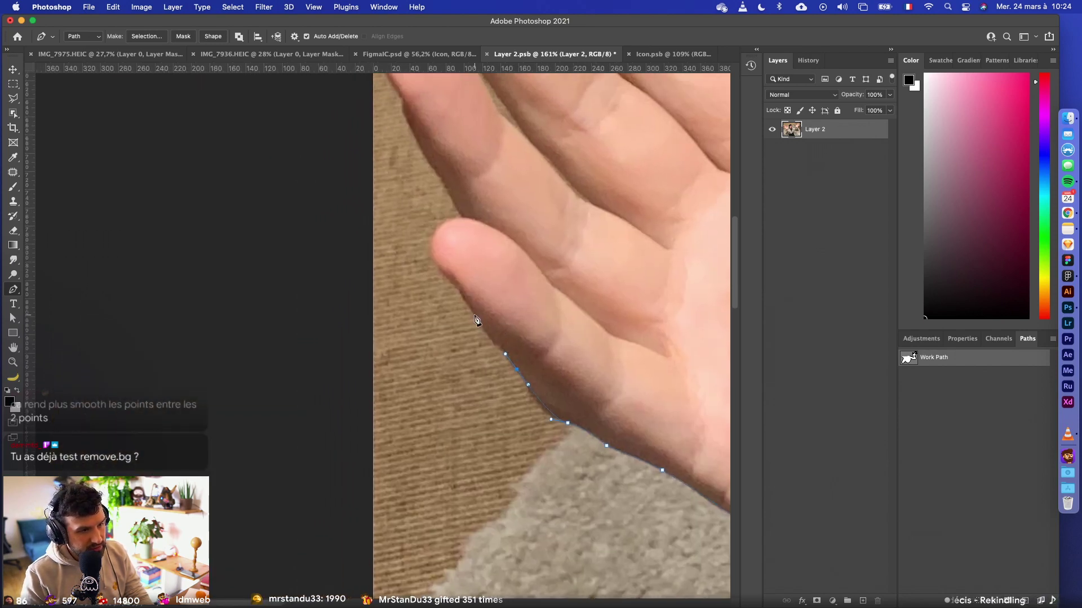
left_click(473, 314)
left_click(457, 286)
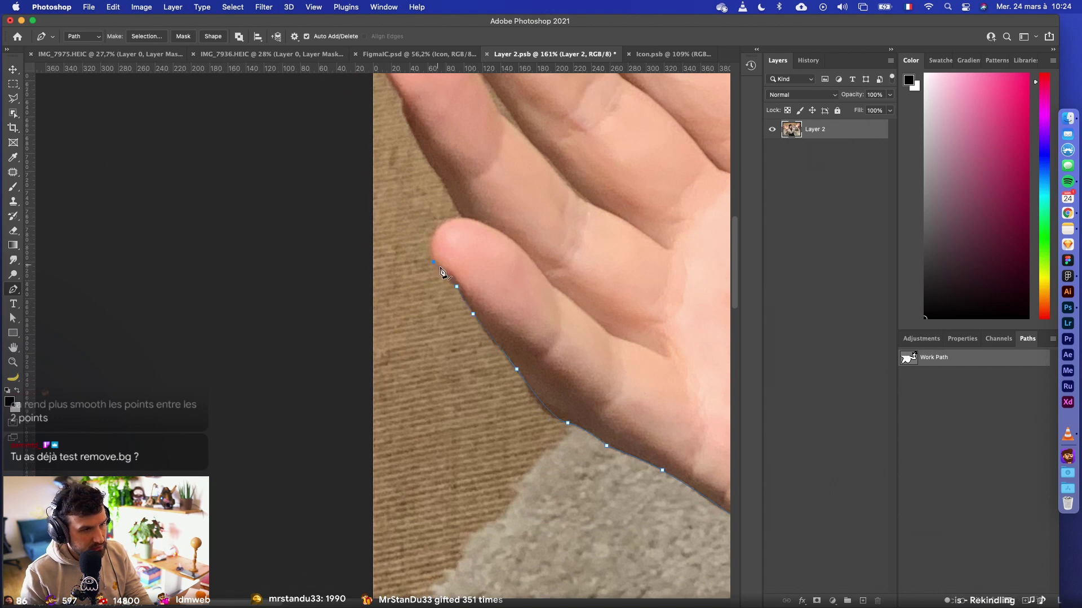
left_click(434, 262)
left_click_drag(439, 226, 451, 224)
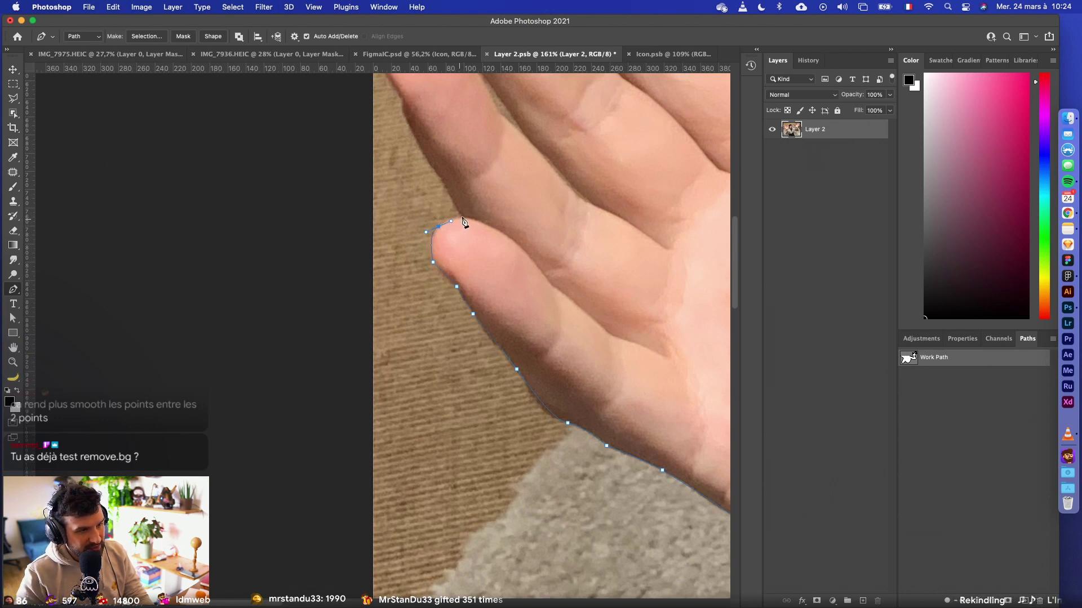
left_click(463, 217)
- Outline the ring finger around its tip and down to the middle finger, starting up the middle finger's edge
scroll(465, 223, "up", 5)
left_click(466, 291)
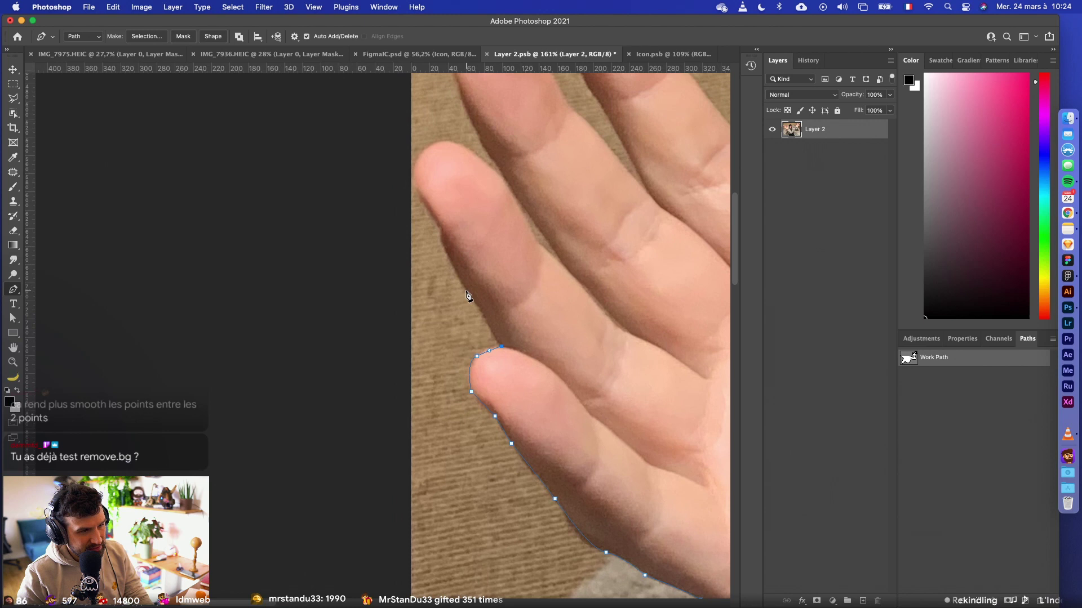
left_click(440, 240)
left_click(410, 177)
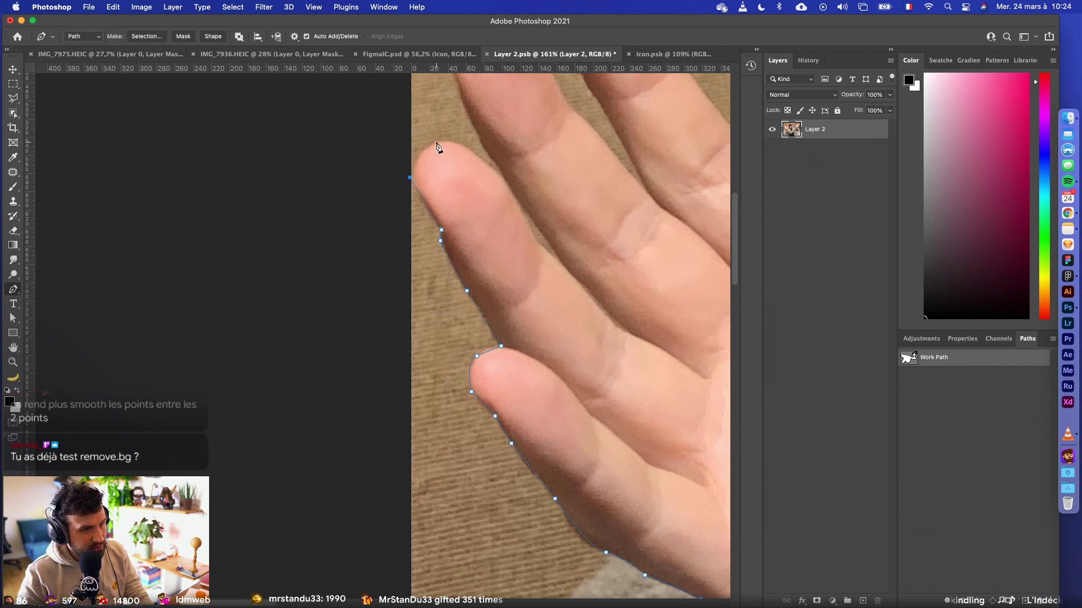
left_click_drag(436, 143, 452, 144)
left_click(478, 156)
left_click(509, 187)
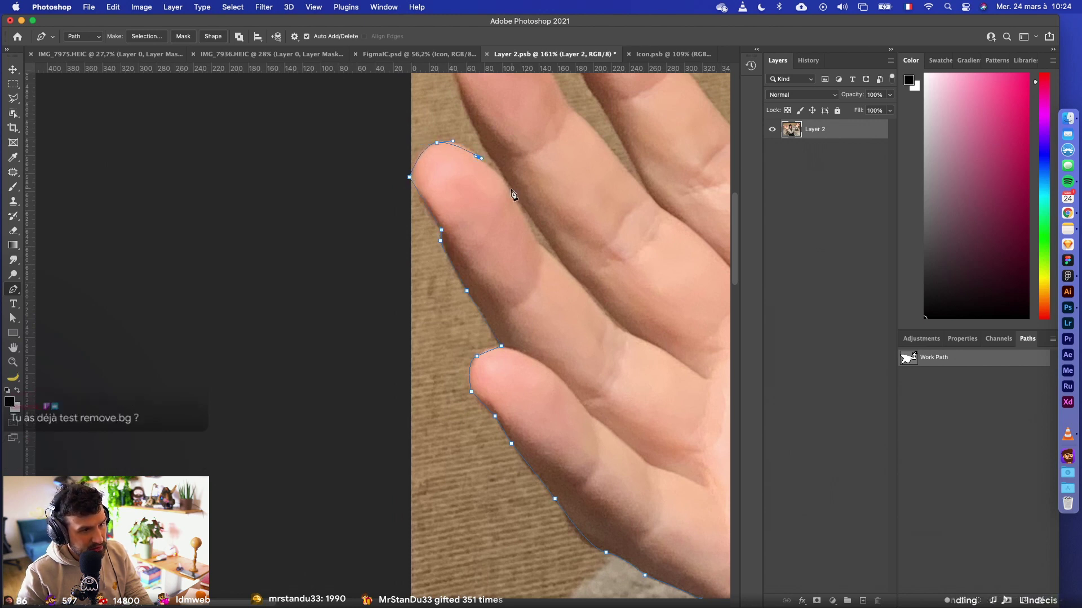
left_click(536, 243)
left_click(559, 261)
left_click(524, 205)
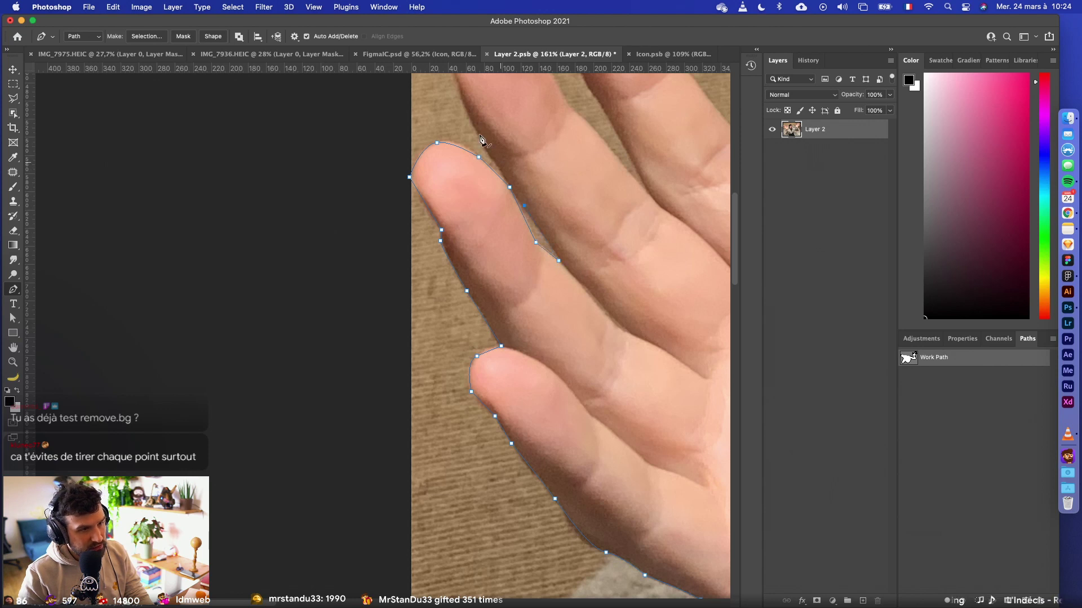
- Trace the middle finger around its tip and down to the gap beside the index finger
scroll(481, 149, "up", 5)
scroll(482, 149, "left", 2)
left_click(519, 212)
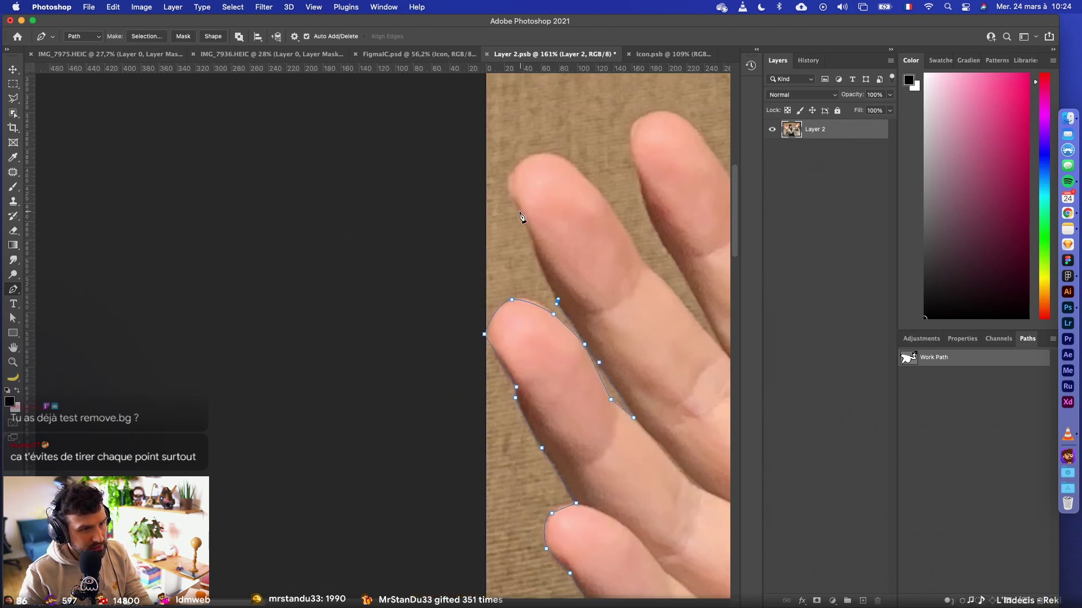
left_click_drag(509, 174, 578, 167)
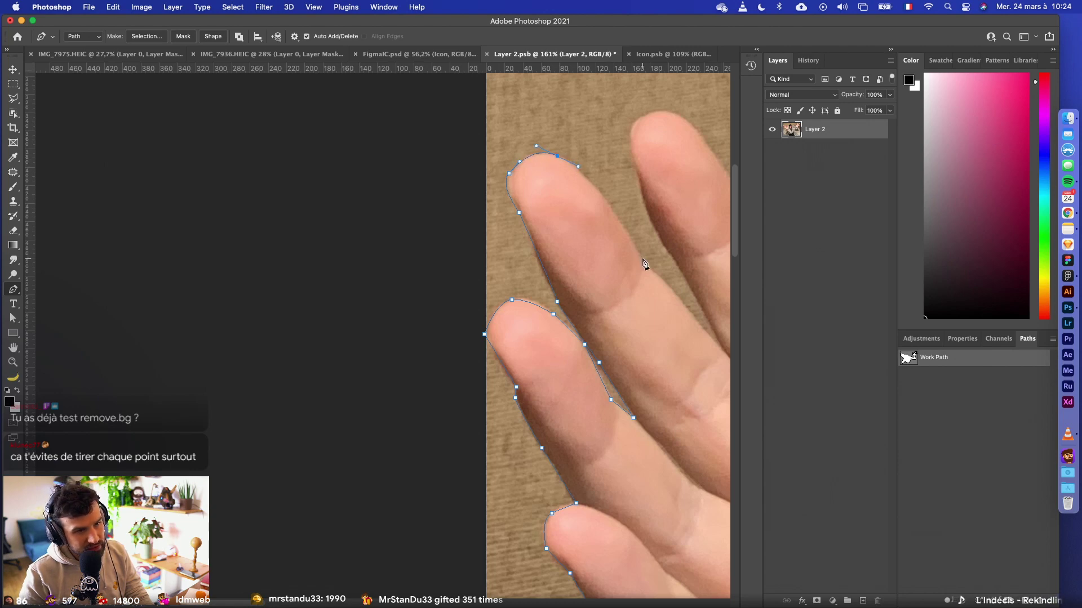
left_click_drag(643, 260, 180, 163)
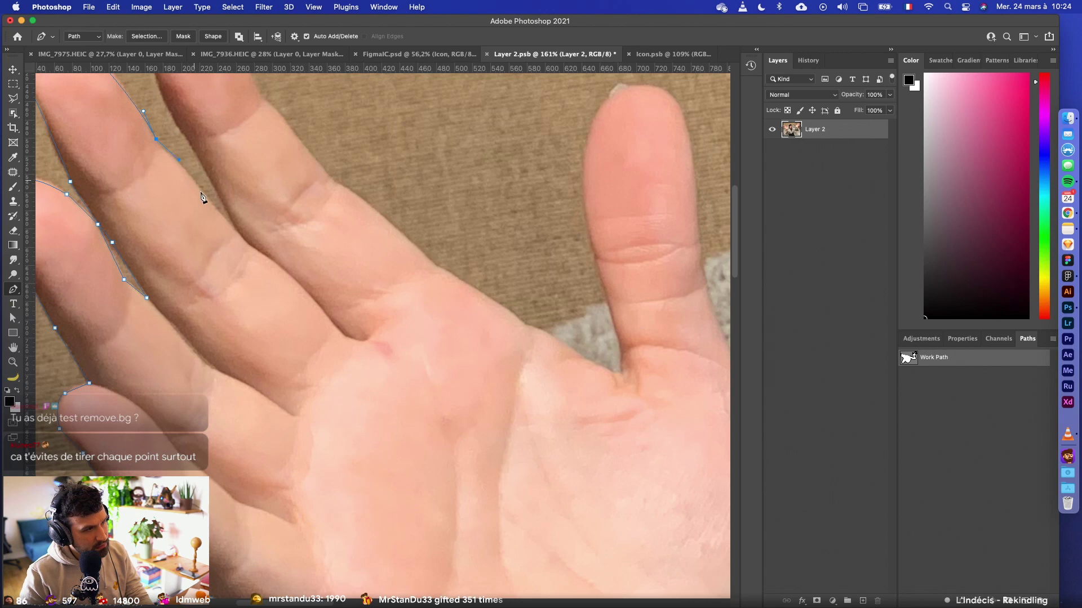
left_click(226, 219)
left_click_drag(228, 225, 302, 327)
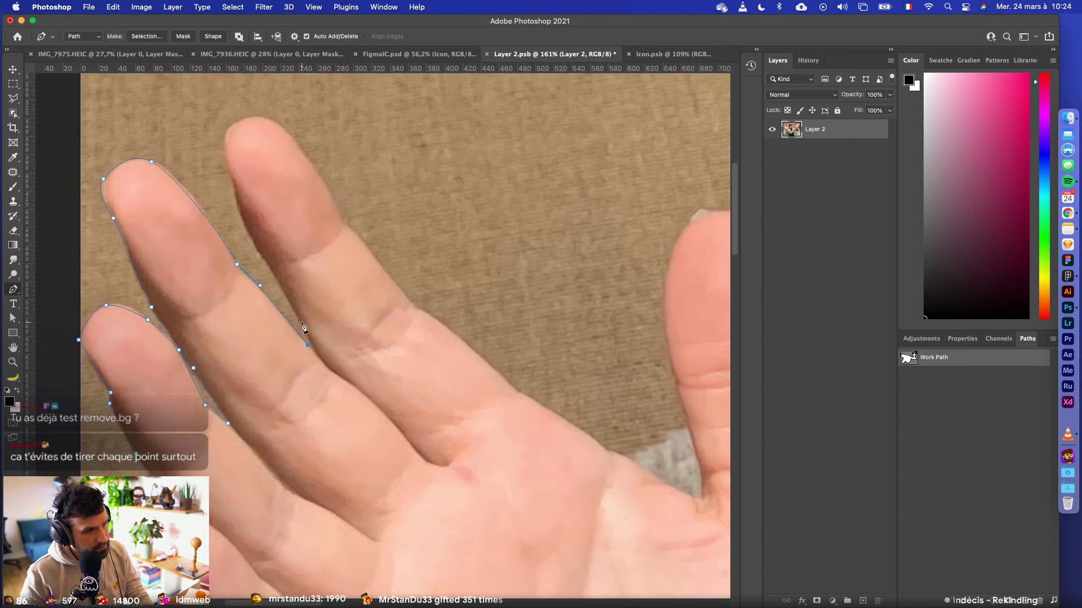
- Trace the index finger around its tip and down its outer side to the base
left_click(299, 317)
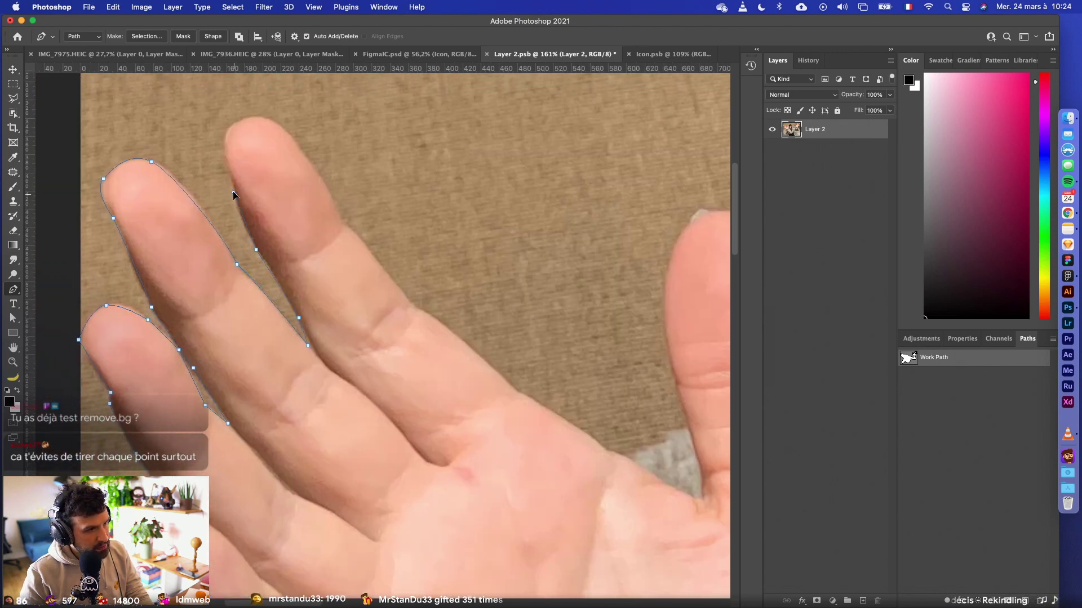
left_click_drag(231, 128, 299, 147)
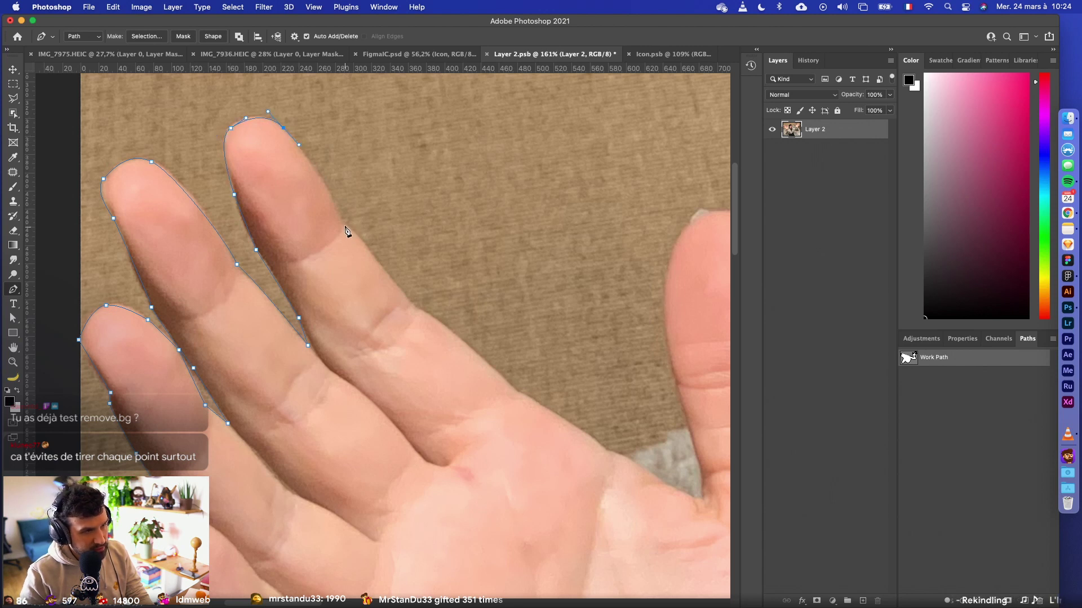
left_click_drag(344, 222, 347, 235)
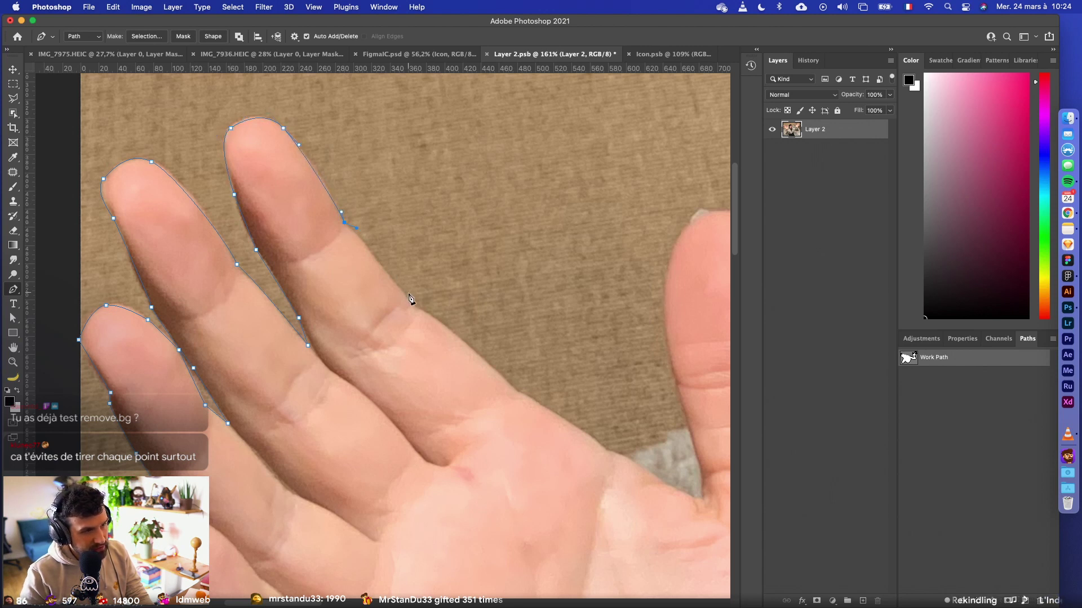
left_click_drag(411, 301, 418, 309)
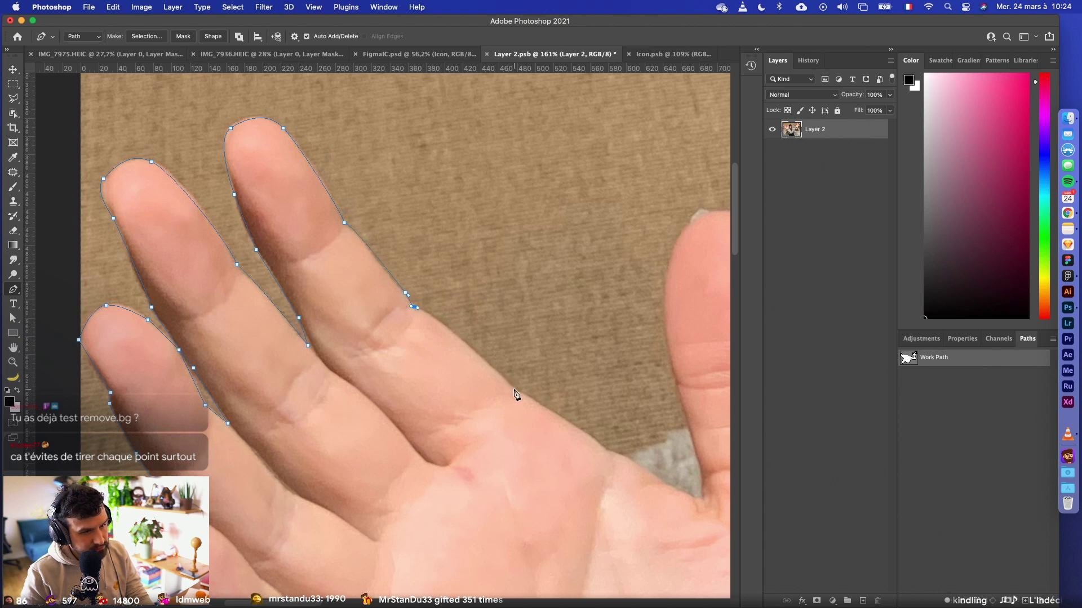
left_click_drag(469, 344, 477, 354)
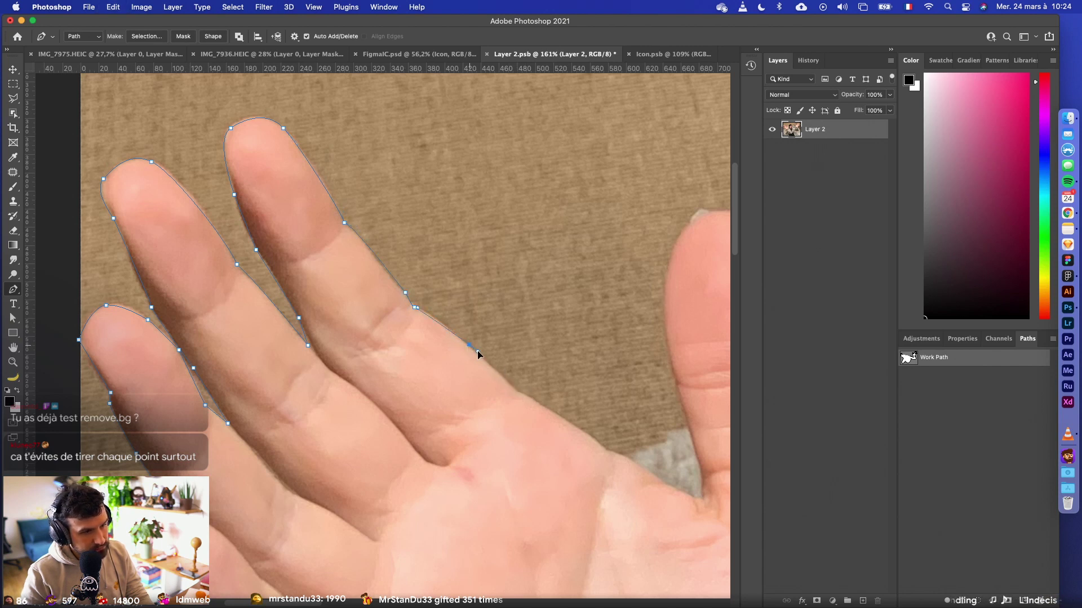
left_click(516, 392)
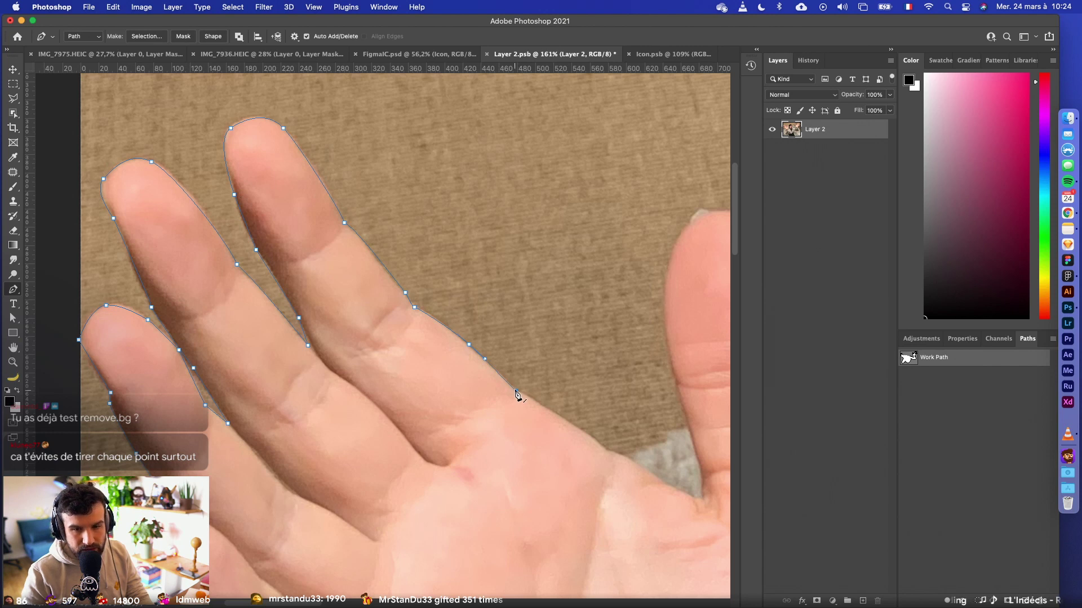
- Add path points along the palm's edge from the index finger's base to the crook of the thumb
scroll(497, 379, "right", 3)
scroll(497, 379, "down", 2)
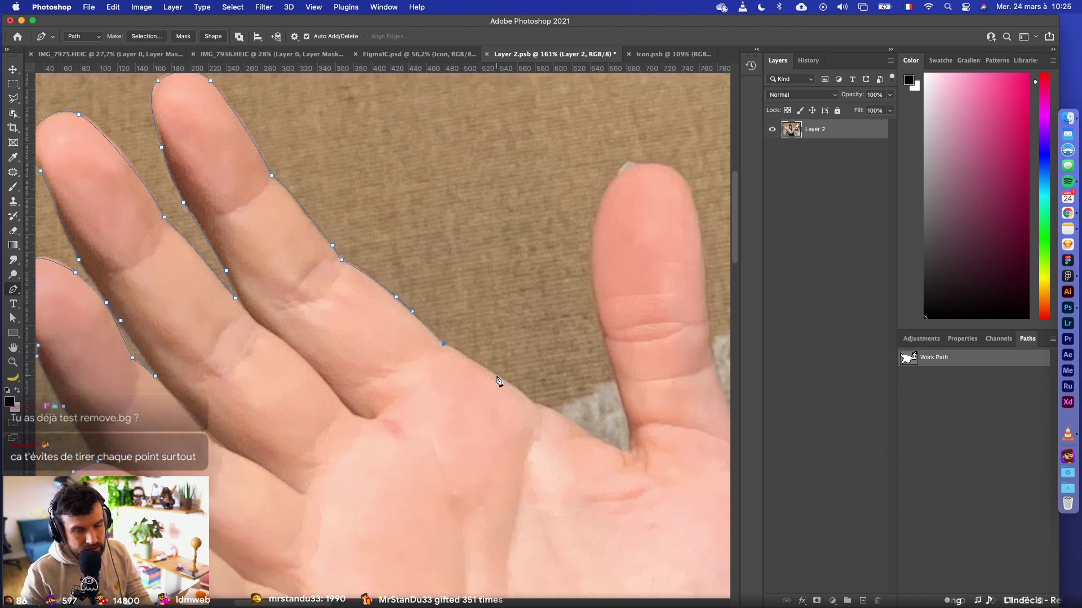
left_click(531, 399)
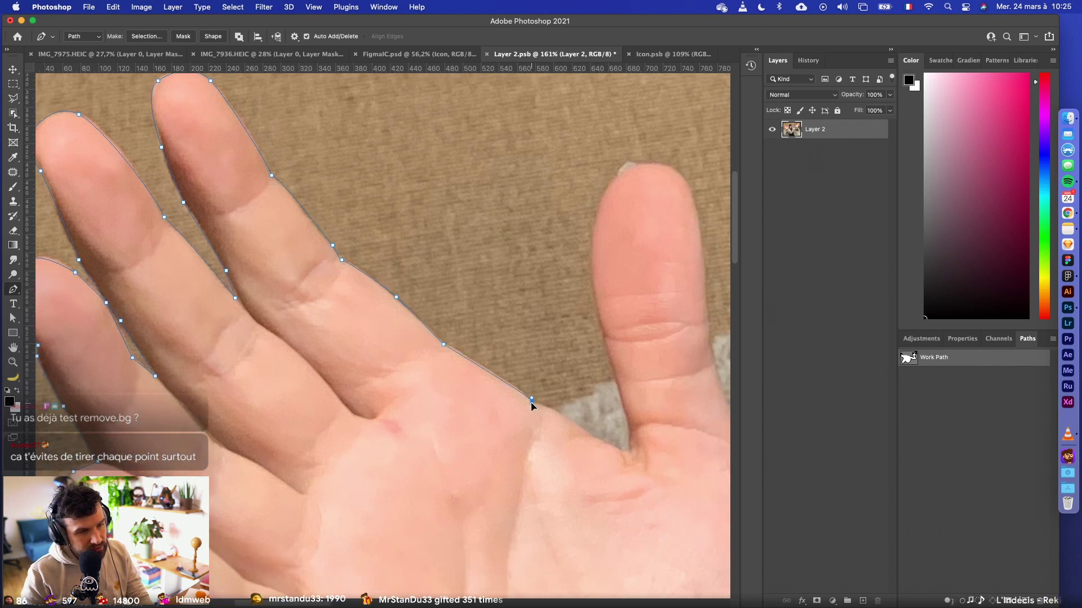
left_click(583, 428)
left_click(628, 451)
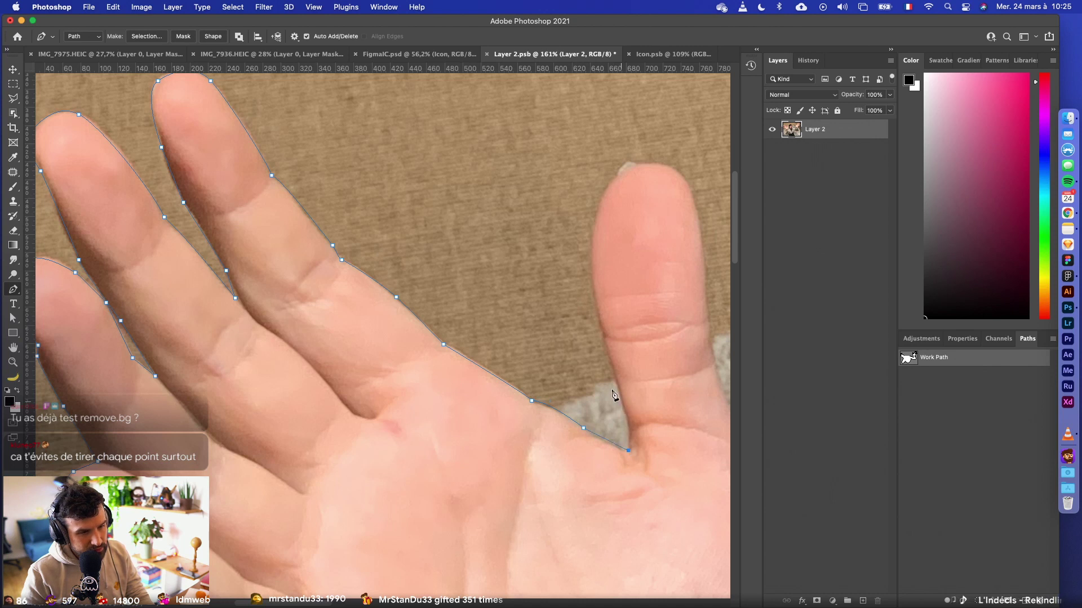
- Outline the thumb from its crook up around the tip and down the outer side
left_click(629, 428)
left_click(621, 401)
left_click(613, 376)
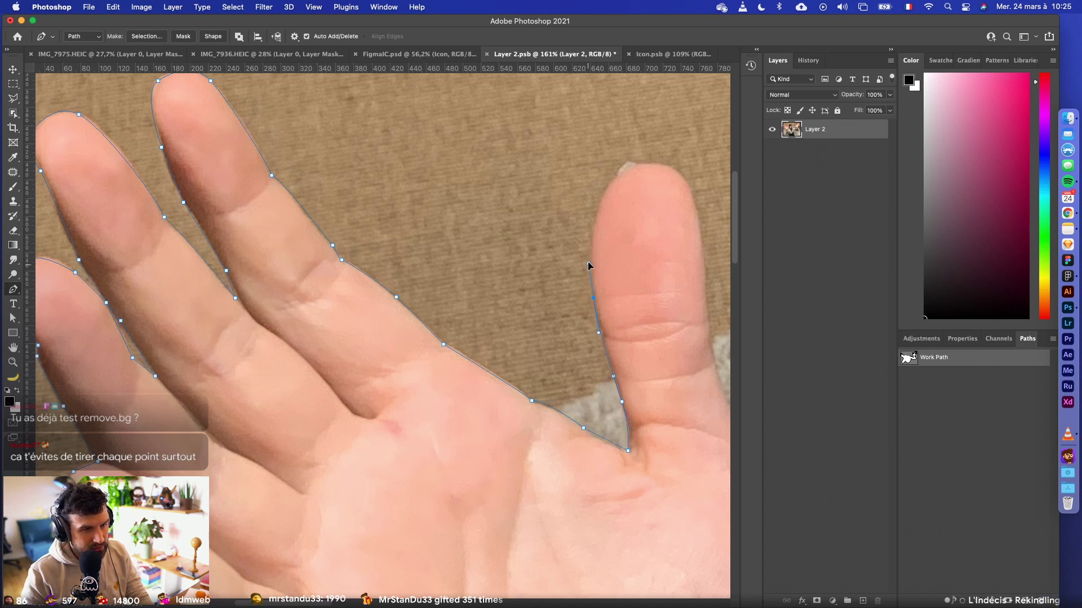
left_click_drag(620, 173, 702, 224)
key("super+z")
left_click_drag(683, 316, 563, 215)
left_click_drag(598, 277, 609, 303)
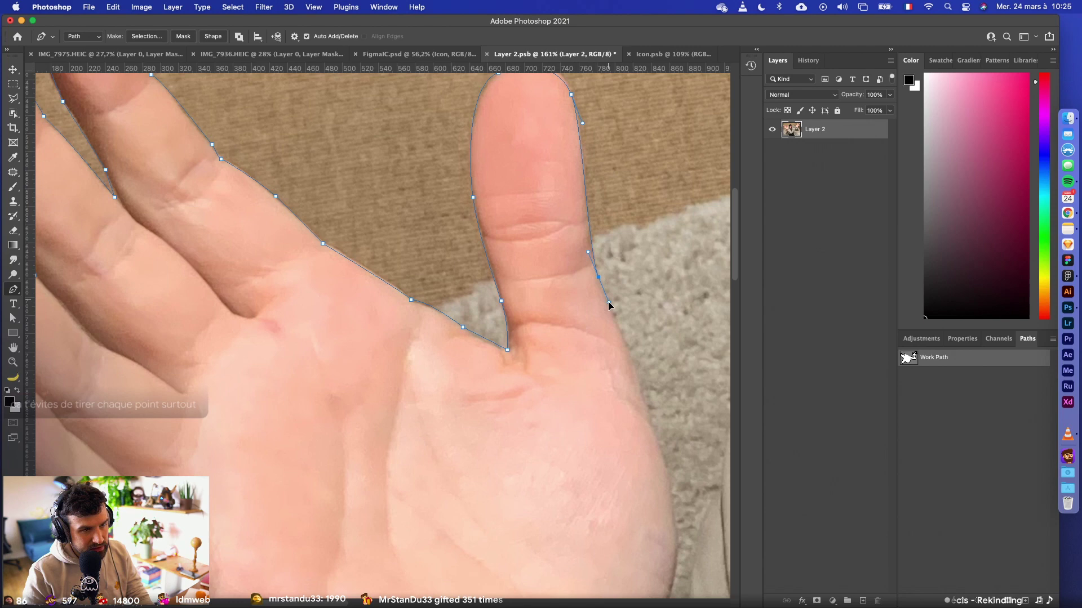
- Trace the fleshy base of the thumb down to the hoodie and start the path up the hood's edge
left_click(642, 396)
left_click_drag(666, 455, 529, 371)
scroll(543, 361, "down", 5)
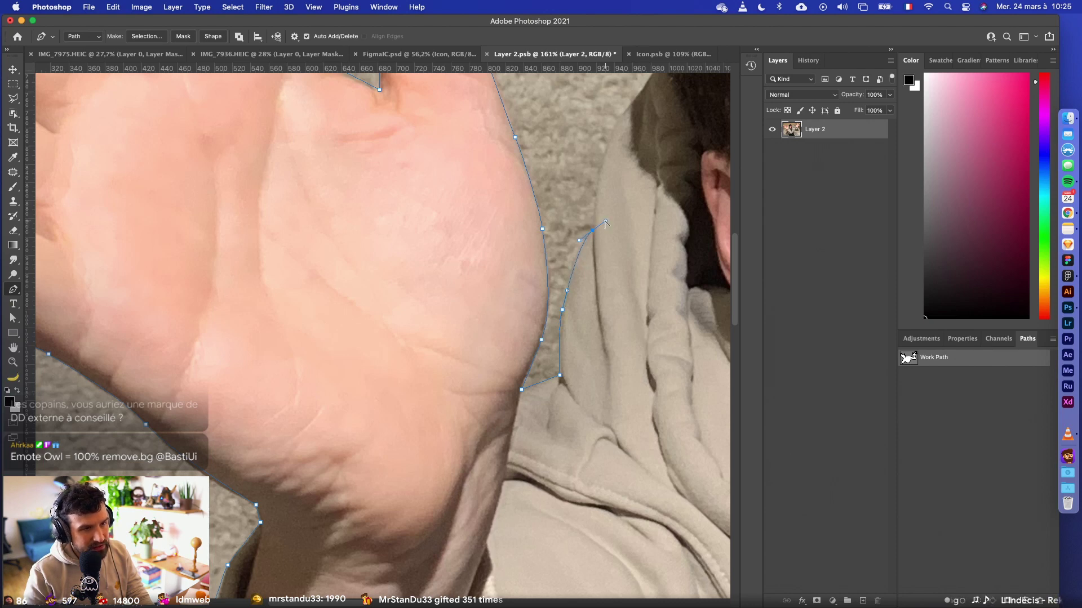
- Continue the path up the hood's outer edge and onto the edge of the hair
left_click_drag(622, 114, 634, 102)
left_click_drag(638, 102, 450, 295)
left_click(460, 272)
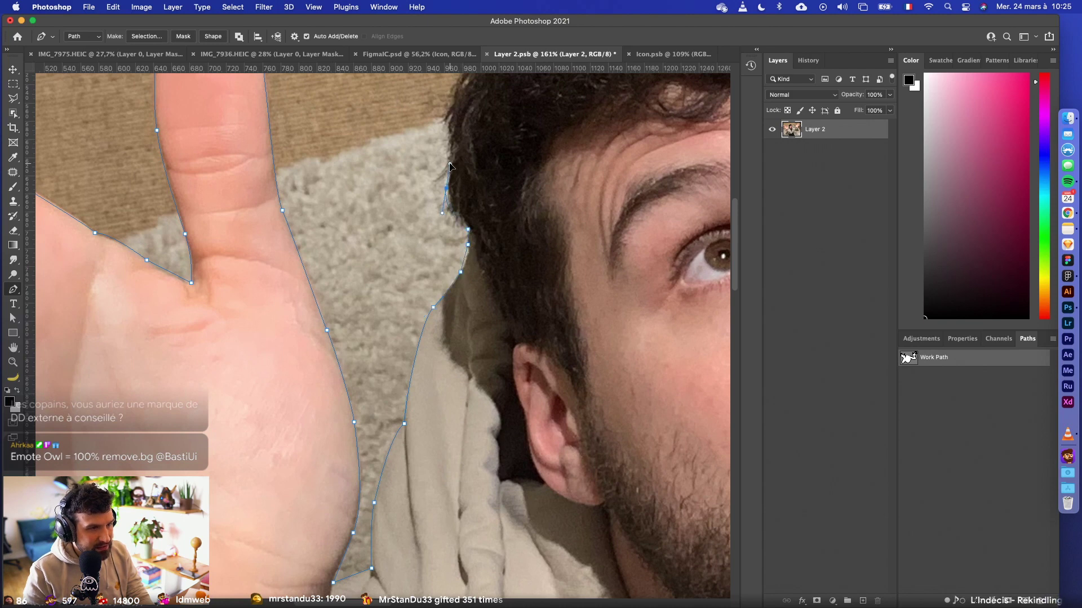
- Continue the path along the hair's outer edge from the side of the head up to the crown
scroll(450, 167, "up", 5)
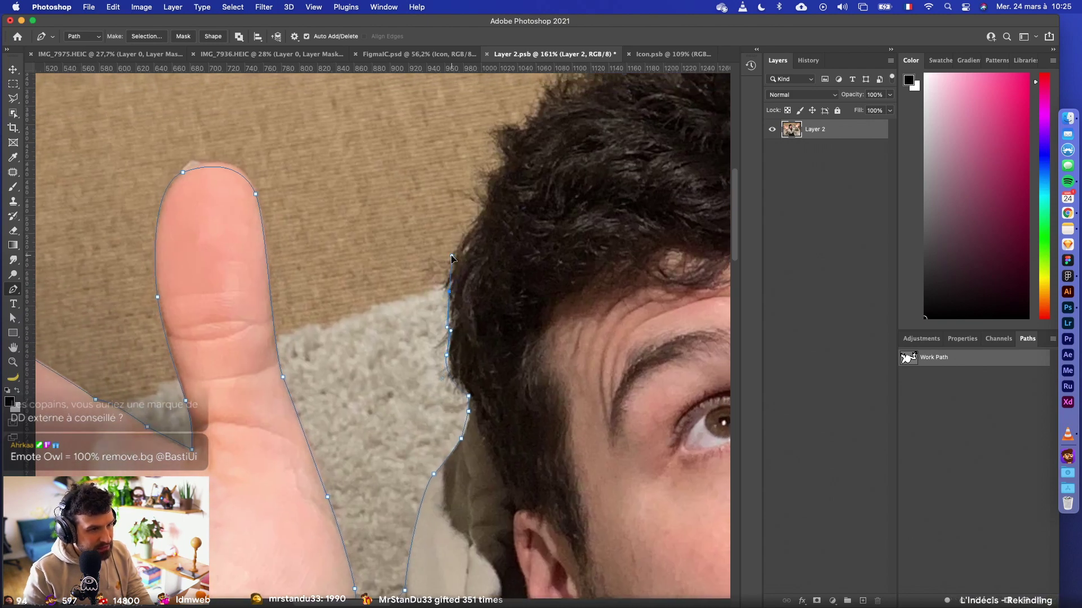
left_click_drag(486, 264, 469, 316)
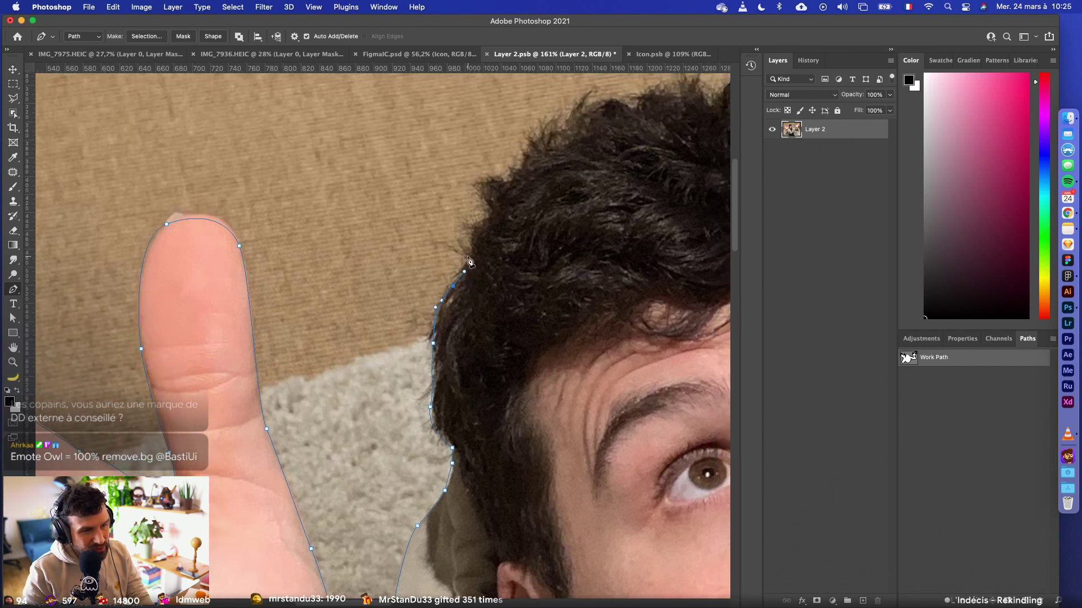
scroll(509, 240, "up", 3)
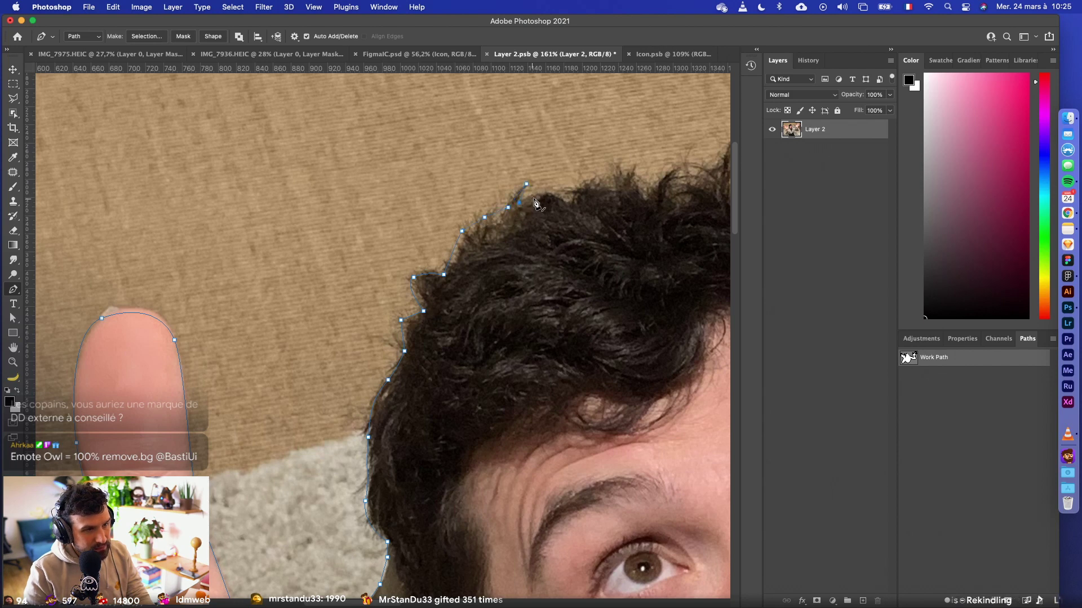
left_click(566, 199)
left_click_drag(568, 209, 410, 333)
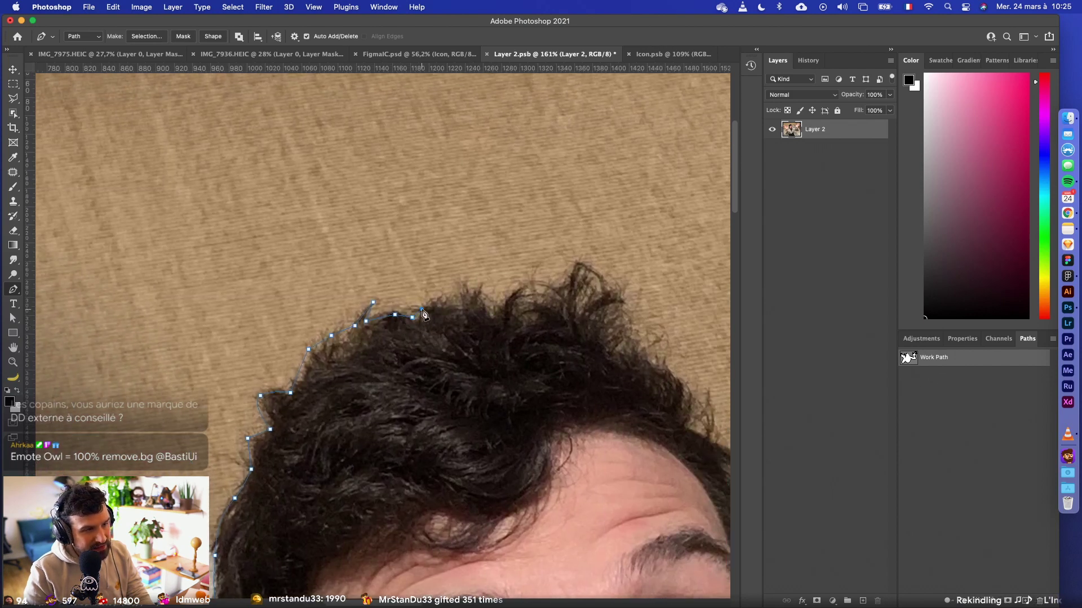
- Add path points around the small tufts along the top of the hair up to the tallest tuft
left_click(483, 301)
left_click(490, 315)
left_click(494, 315)
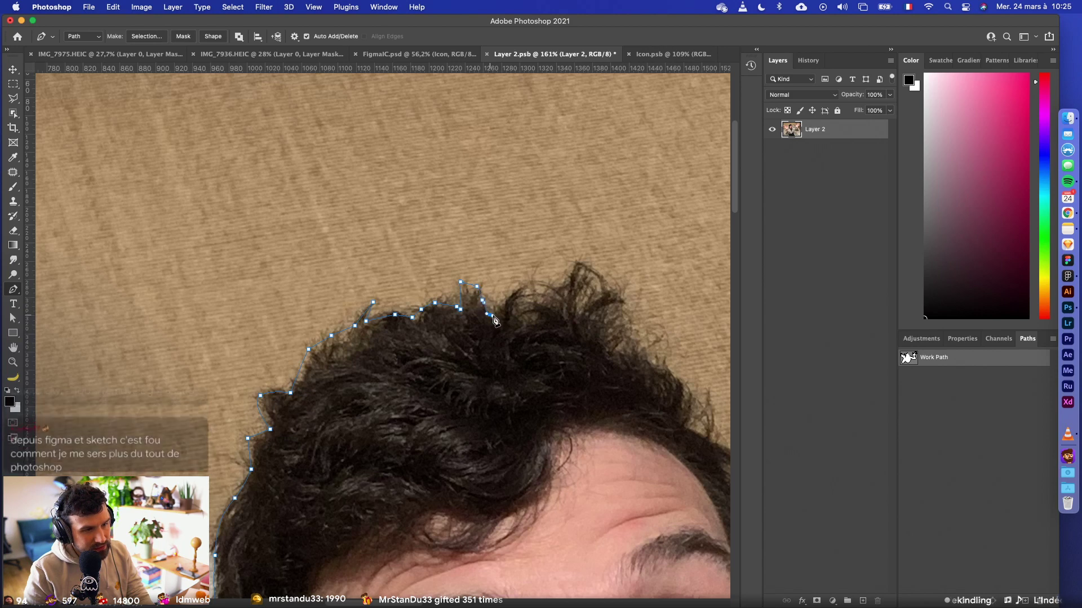
left_click(511, 297)
left_click(524, 291)
left_click(554, 300)
left_click(564, 286)
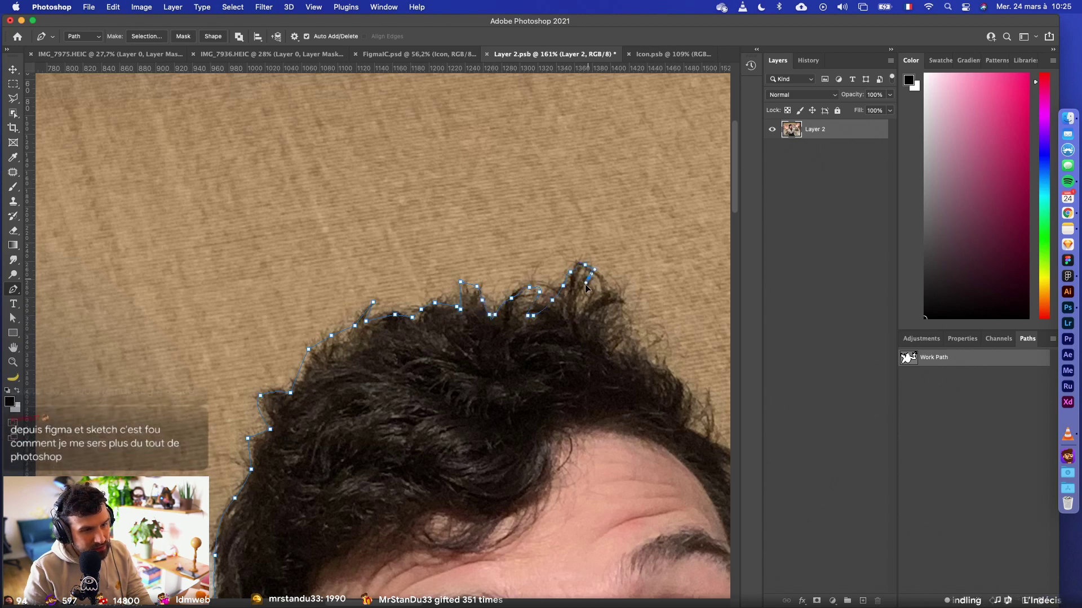
- Trace the far side of the tallest tuft with closely spaced path points down the hair's slope
left_click(586, 289)
left_click(591, 294)
left_click(606, 294)
left_click(622, 334)
left_click(621, 346)
left_click(633, 344)
left_click(643, 347)
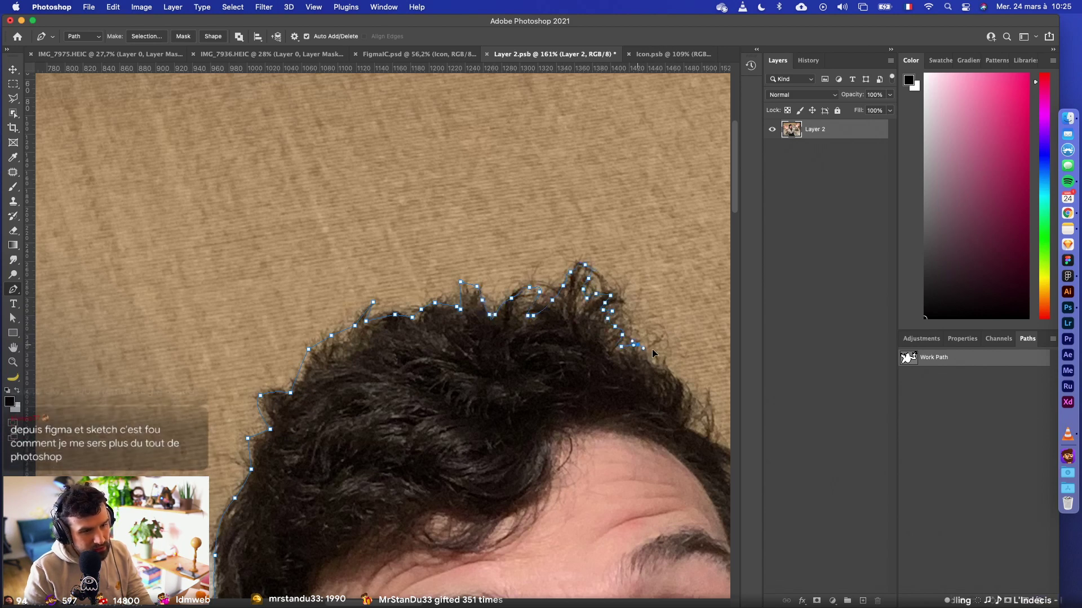
- Undo the last misplaced path points and retrace the hair's edge down toward the temple
key("super+z")
key("super+z")
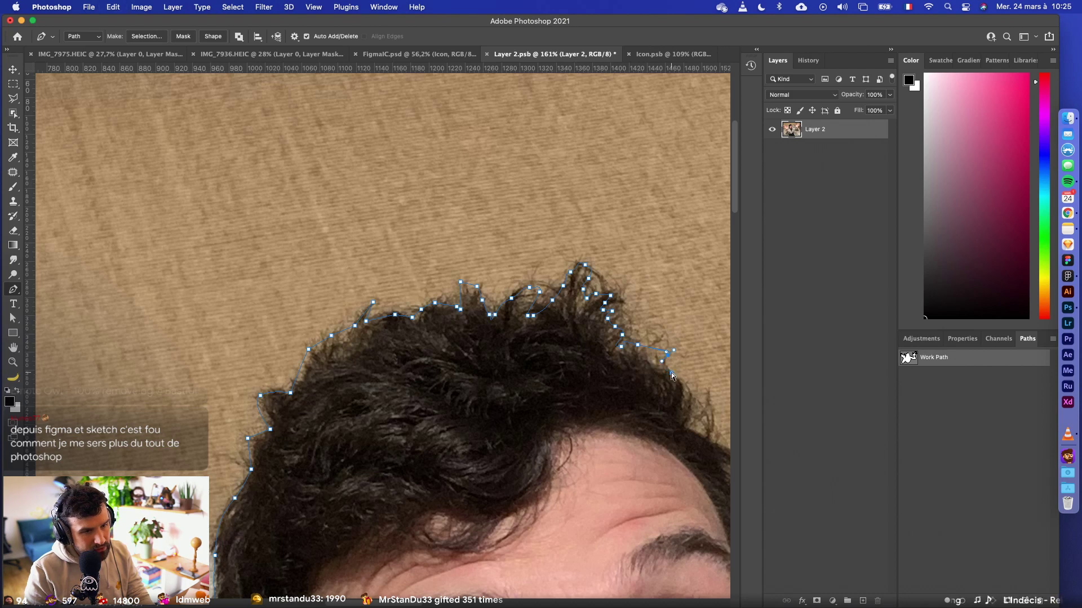
left_click(645, 357)
left_click(653, 359)
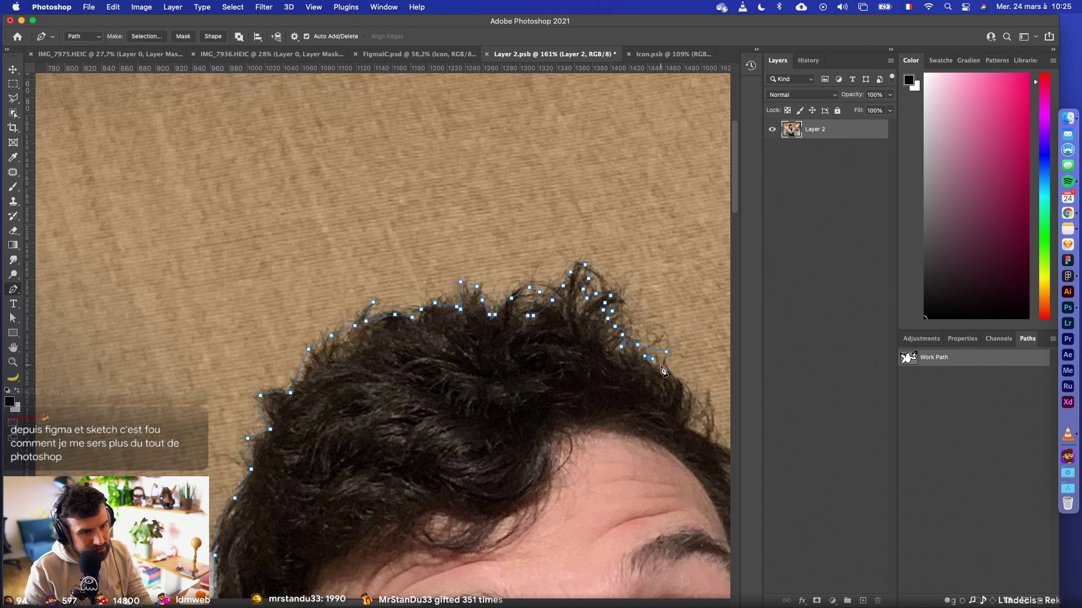
left_click(690, 407)
left_click(688, 419)
left_click_drag(692, 435, 490, 395)
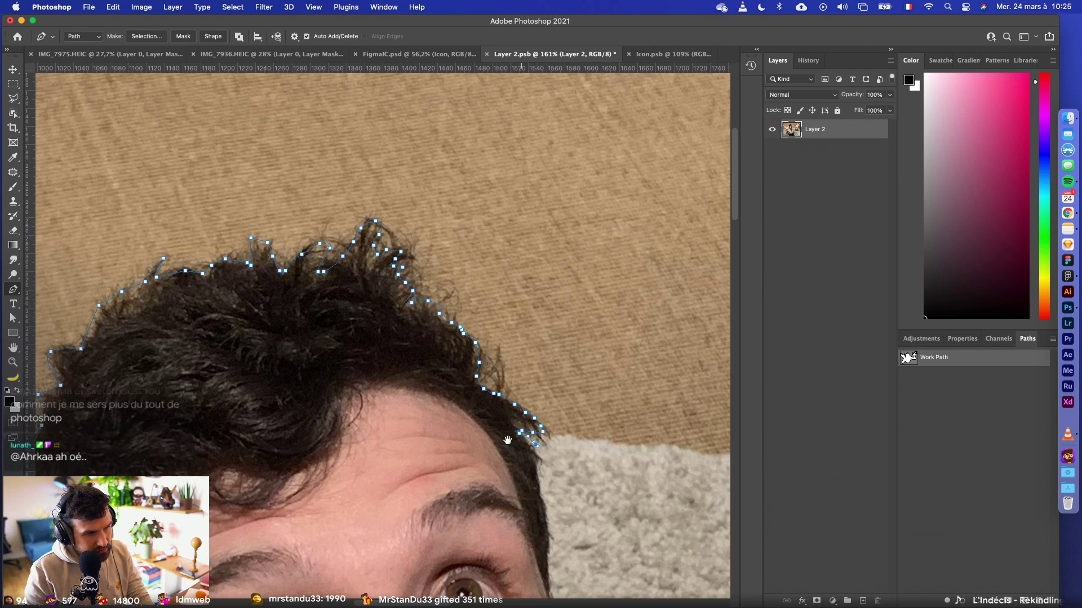
- Trace the temple and cheek down to the hoodie's shoulder and close the path at its starting point
left_click_drag(538, 445, 447, 374)
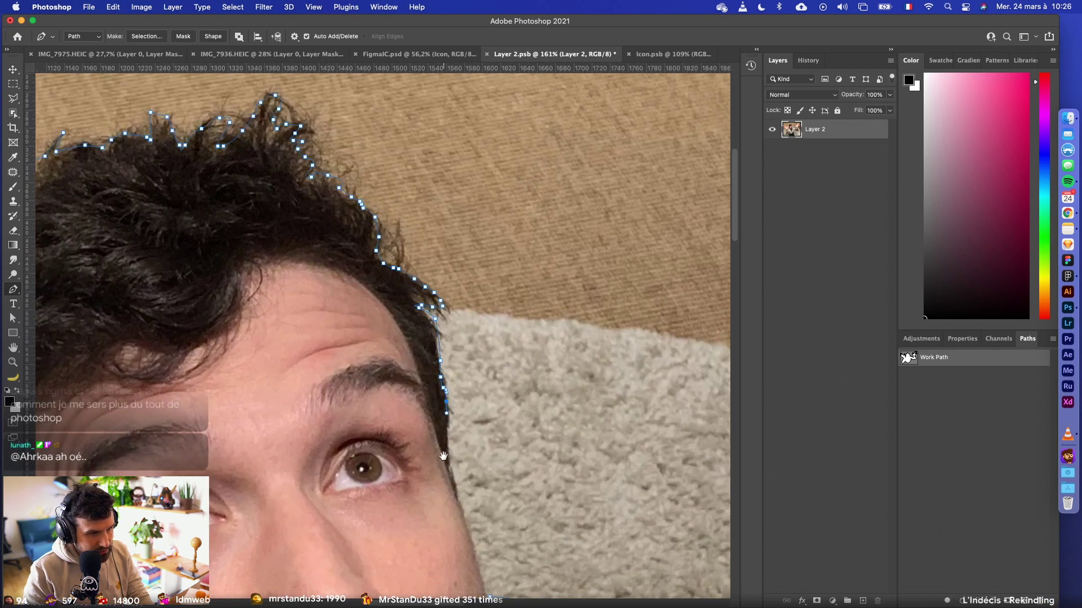
left_click_drag(443, 455, 406, 369)
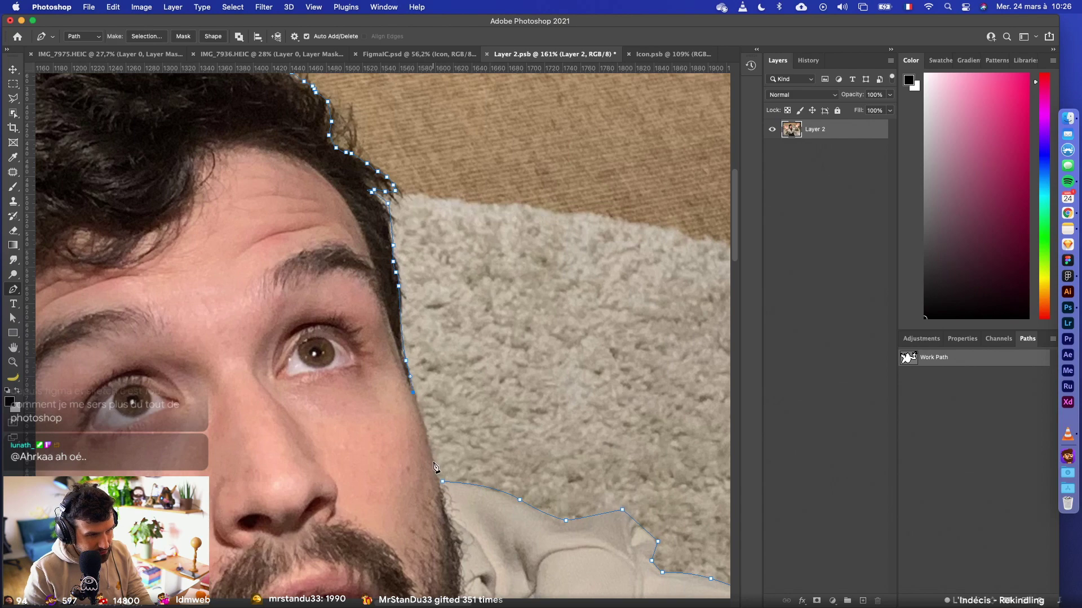
left_click(443, 483)
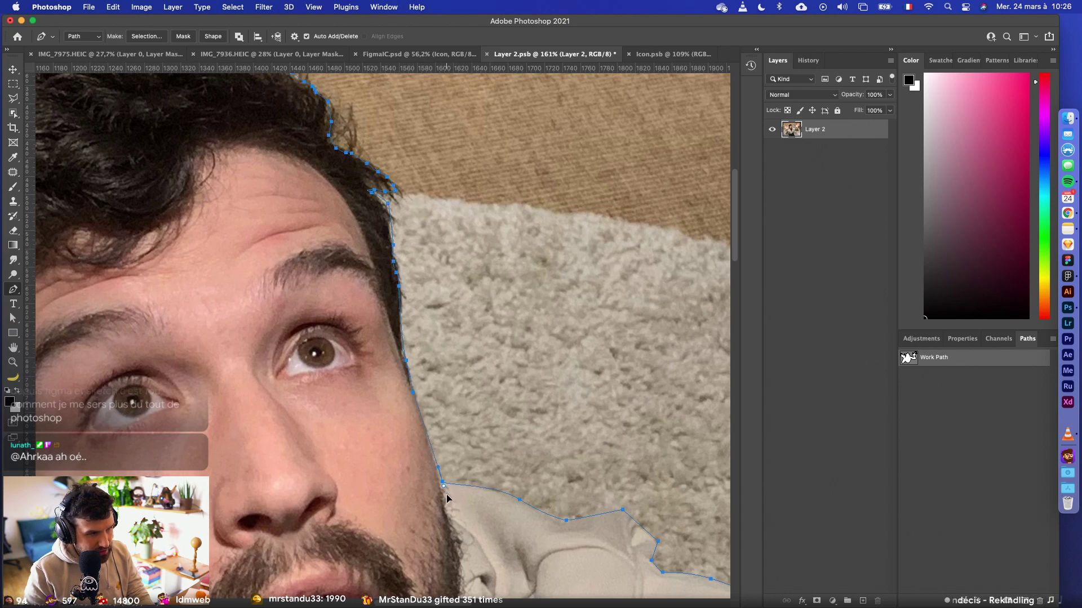
- Mask Layer 2 with a selection made from the closed path and save the document
scroll(447, 498, "down", 10)
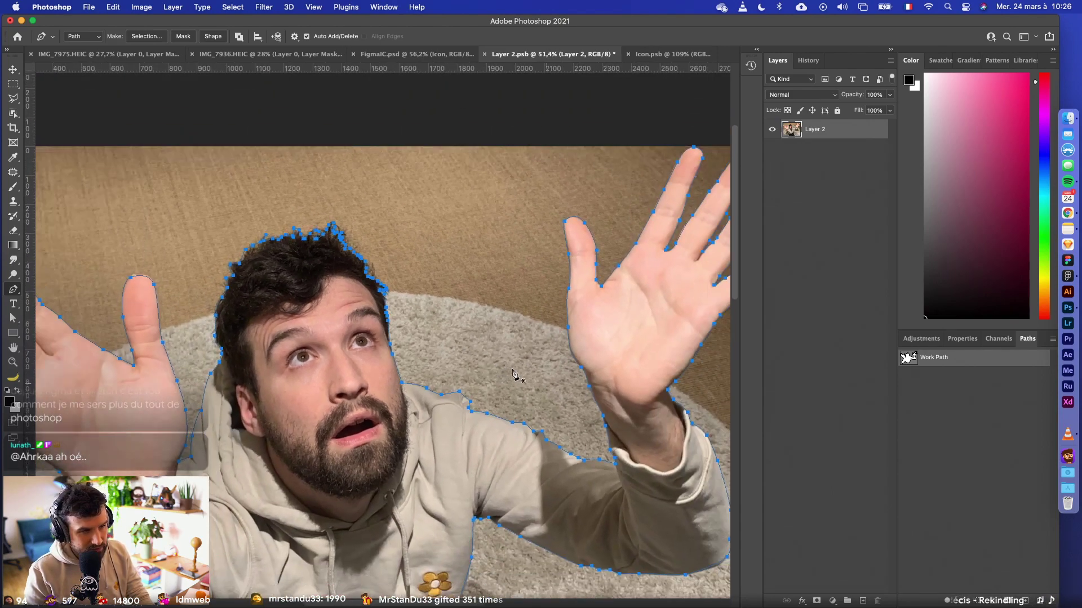
scroll(514, 375, "down", 4)
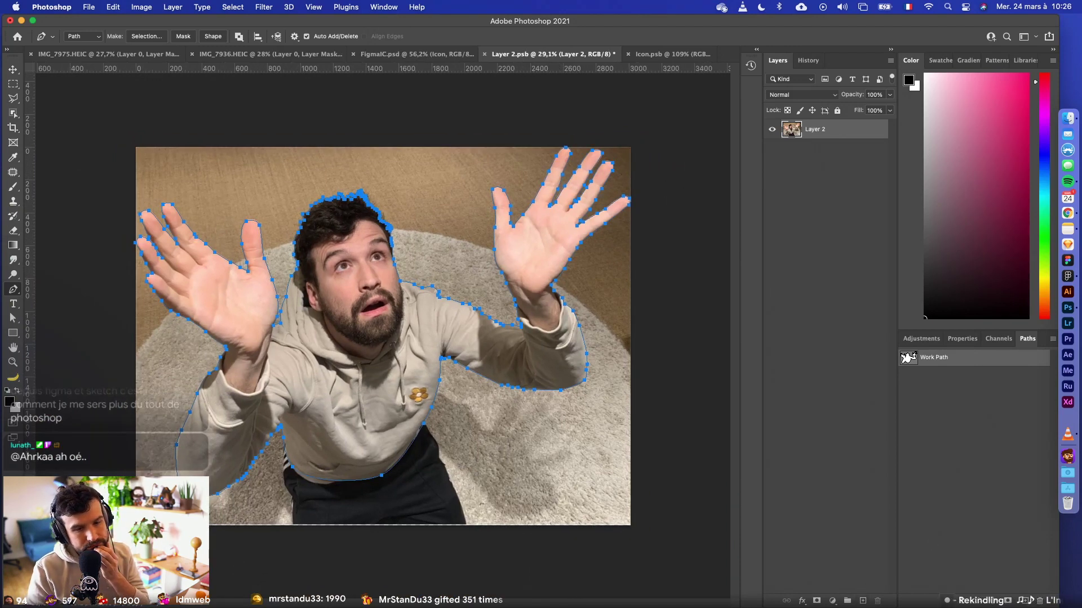
key("super+Return")
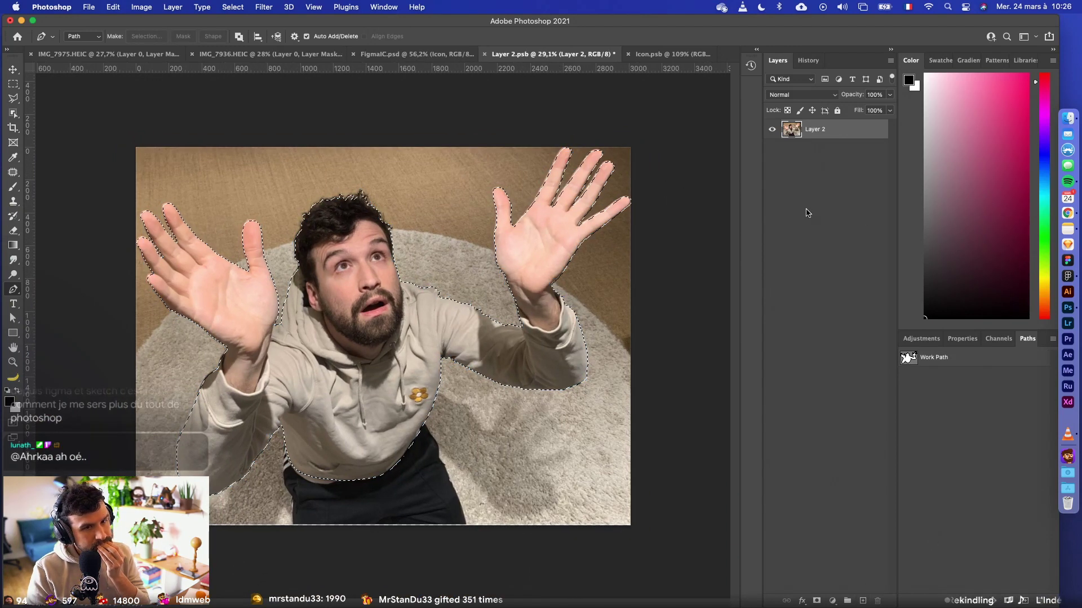
left_click(816, 601)
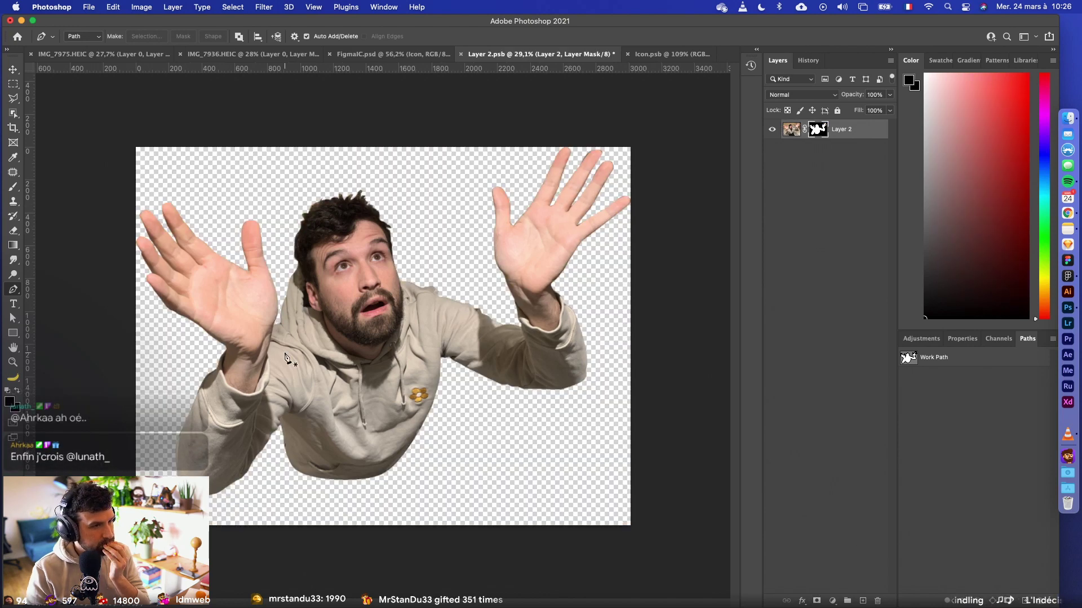
key("super+s")
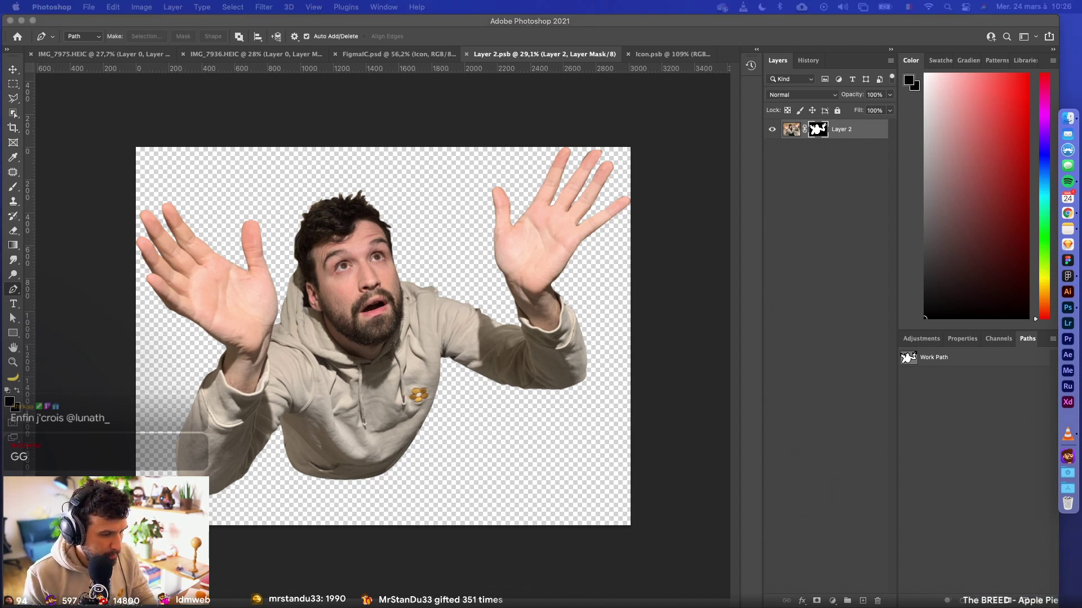
- Switch to Chrome with the remove.bg page and preview IMG_7936.HEIC and IMG_7975.HEIC on the desktop
key("super+Tab")
left_click(381, 223)
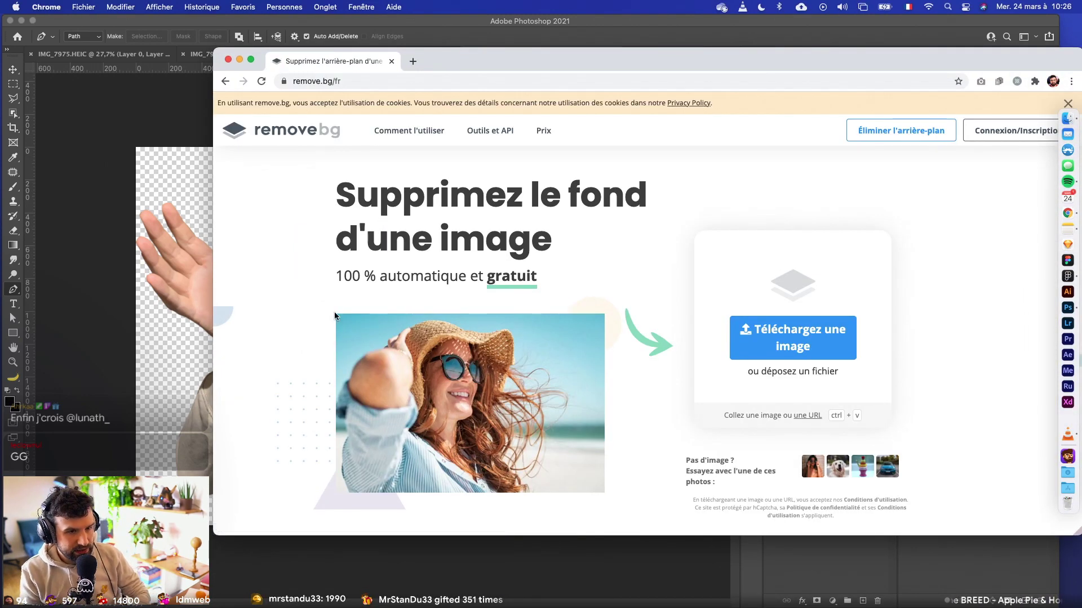
key("F11")
left_click(756, 112)
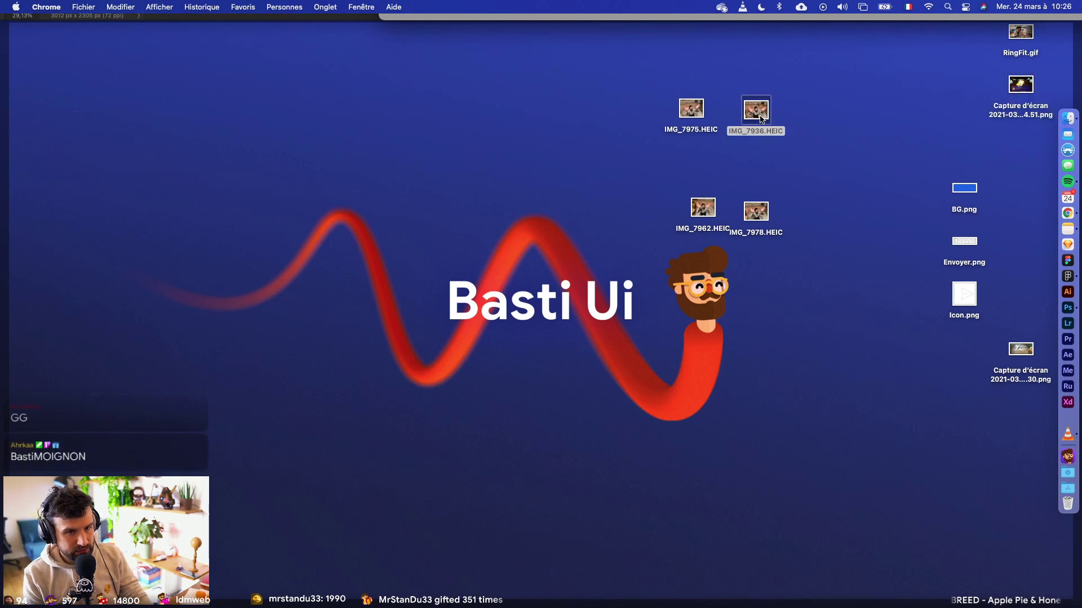
key("space")
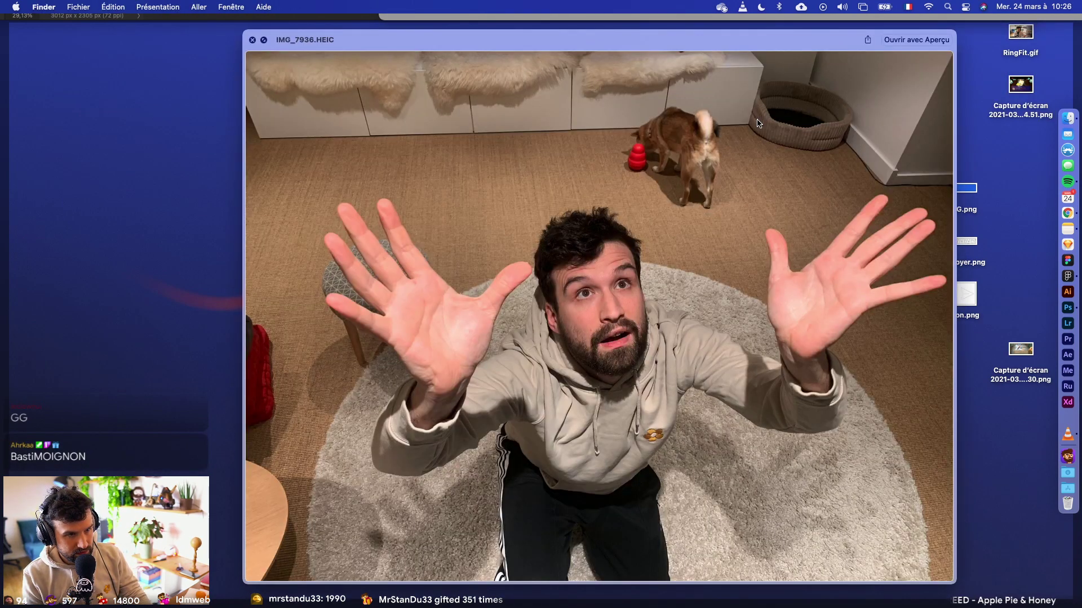
key("space")
left_click(688, 109)
key("space")
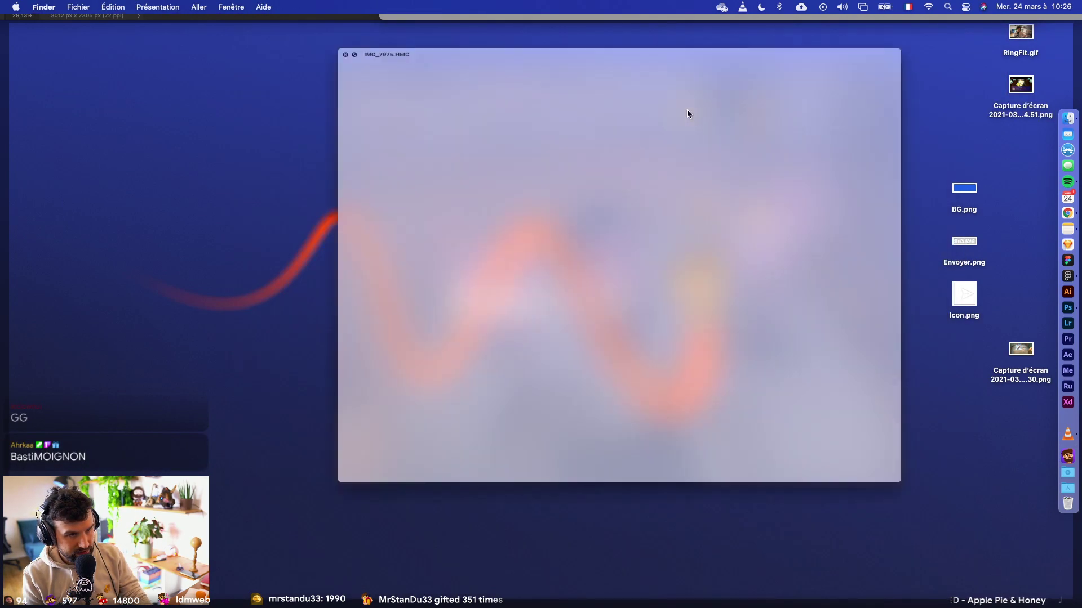
key("space")
- Try to upload IMG_7975.HEIC from the desktop to remove.bg
left_click_drag(687, 110, 653, 277)
key("F11")
left_click(747, 144)
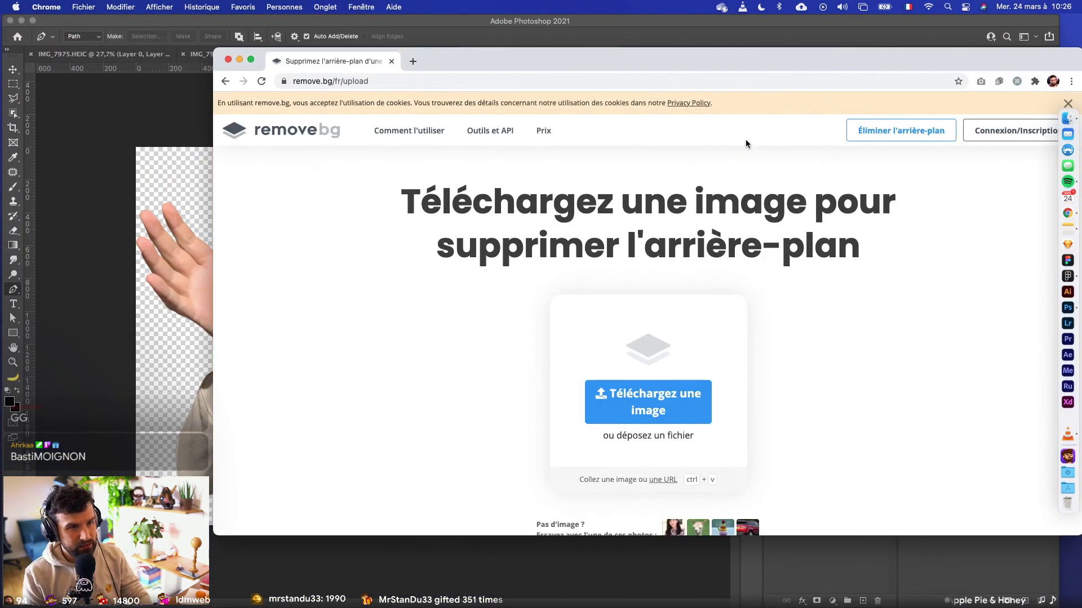
- Open a large preview of IMG_7975.HEIC from the desktop and capture the photo as a screenshot
key("F11")
left_click(695, 109)
key("super+BackSpace")
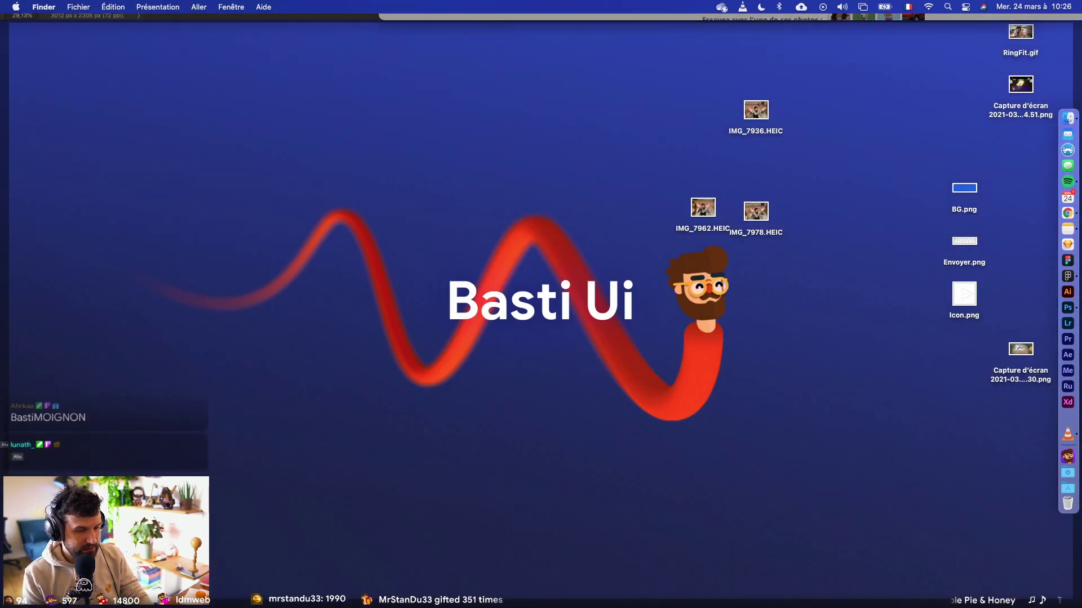
key("space")
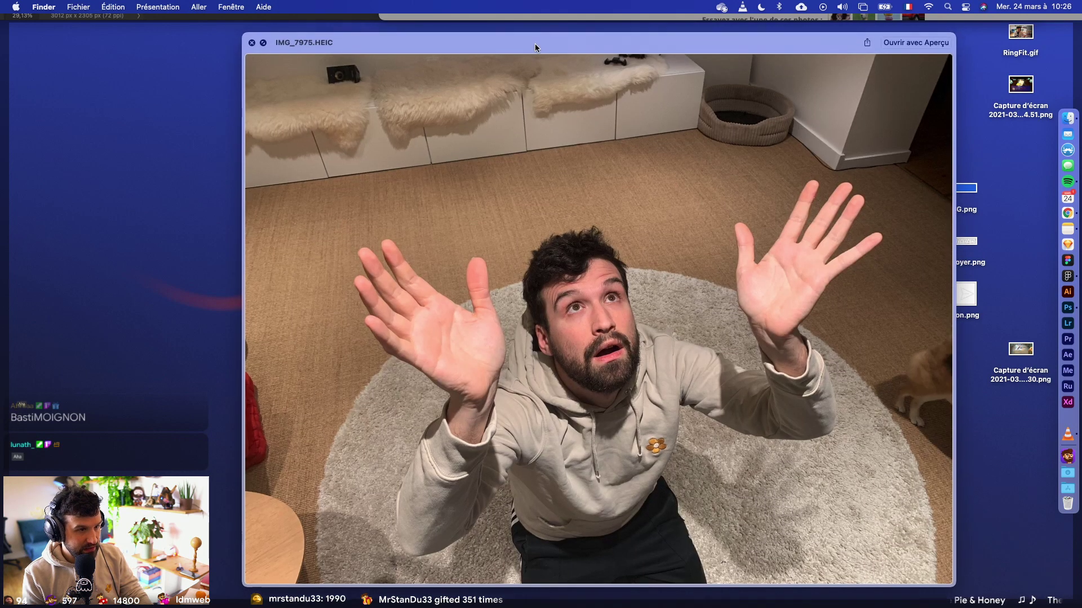
key("space")
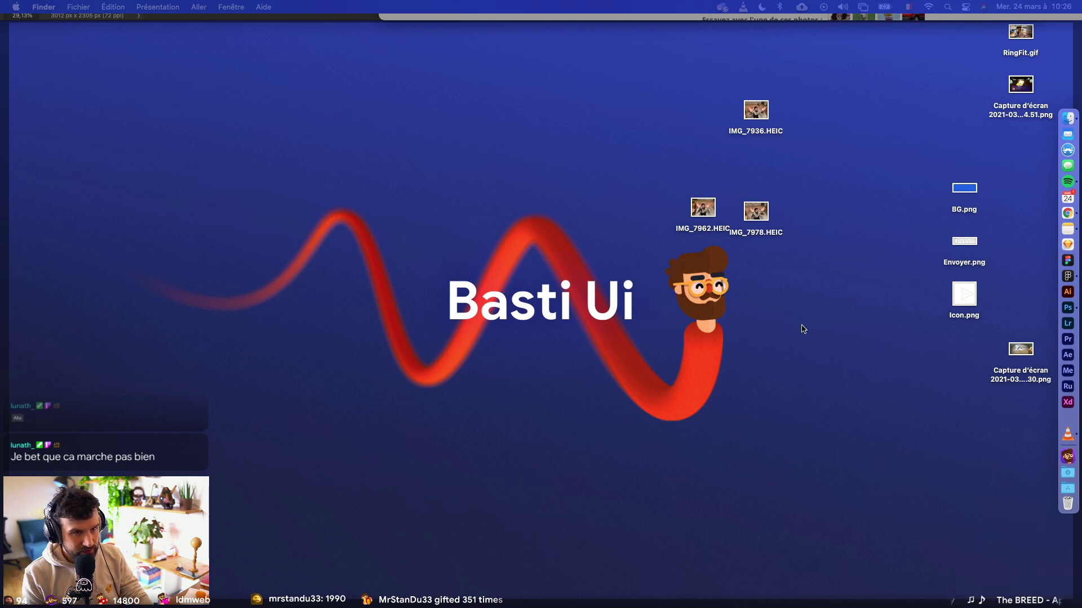
- Upload the new screenshot of the photo from the desktop to remove.bg
key("F11")
key("F11")
left_click_drag(1002, 404, 660, 299)
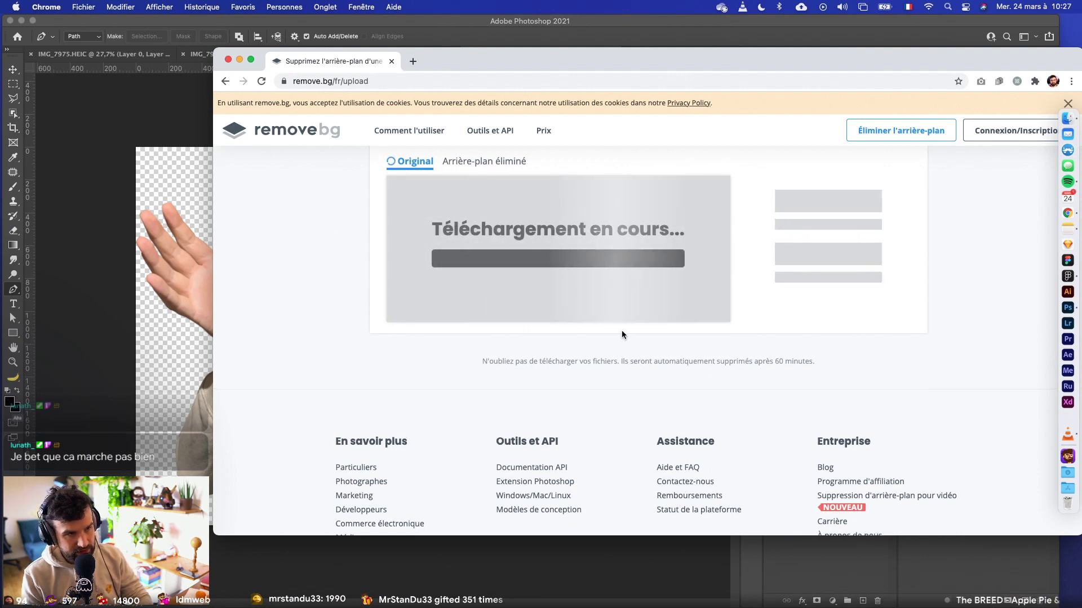
scroll(621, 330, "up", 2)
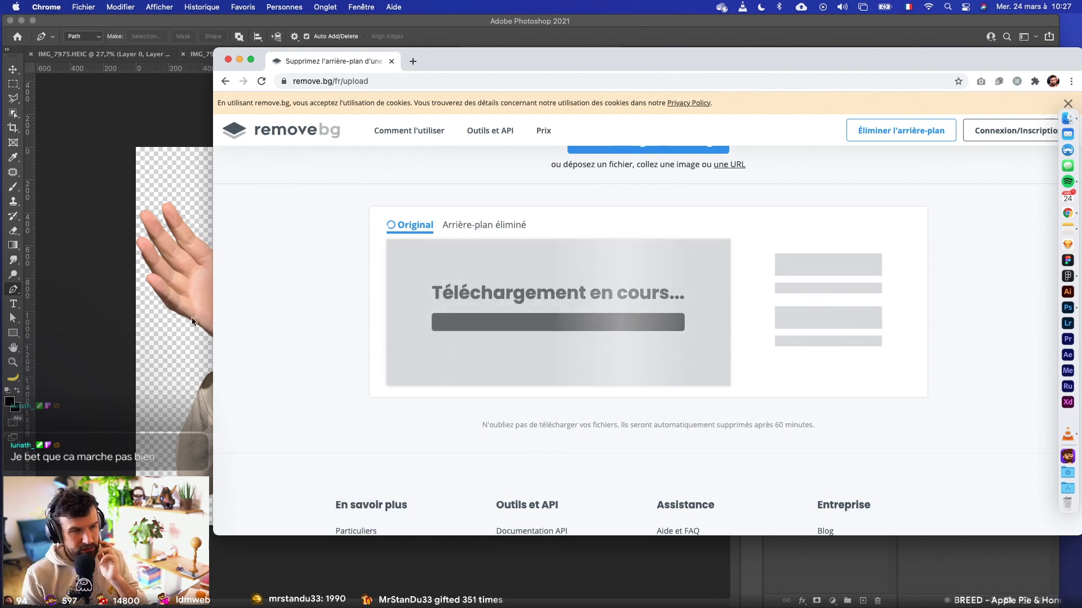
- Look at the masked cutout in Photoshop and return to the remove.bg page in Chrome
left_click(144, 310)
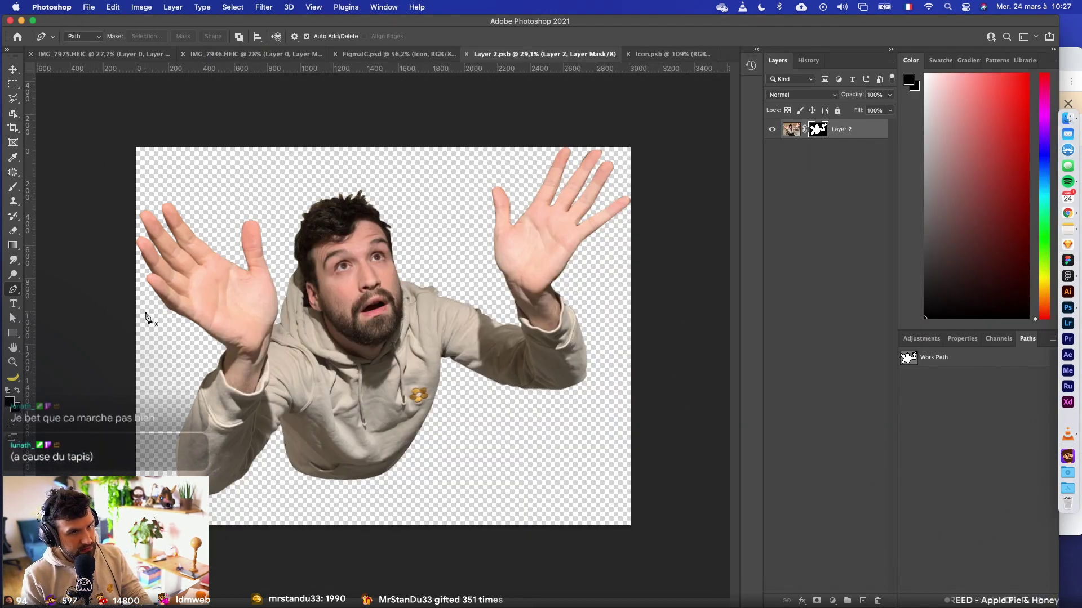
key("ctrl+Up")
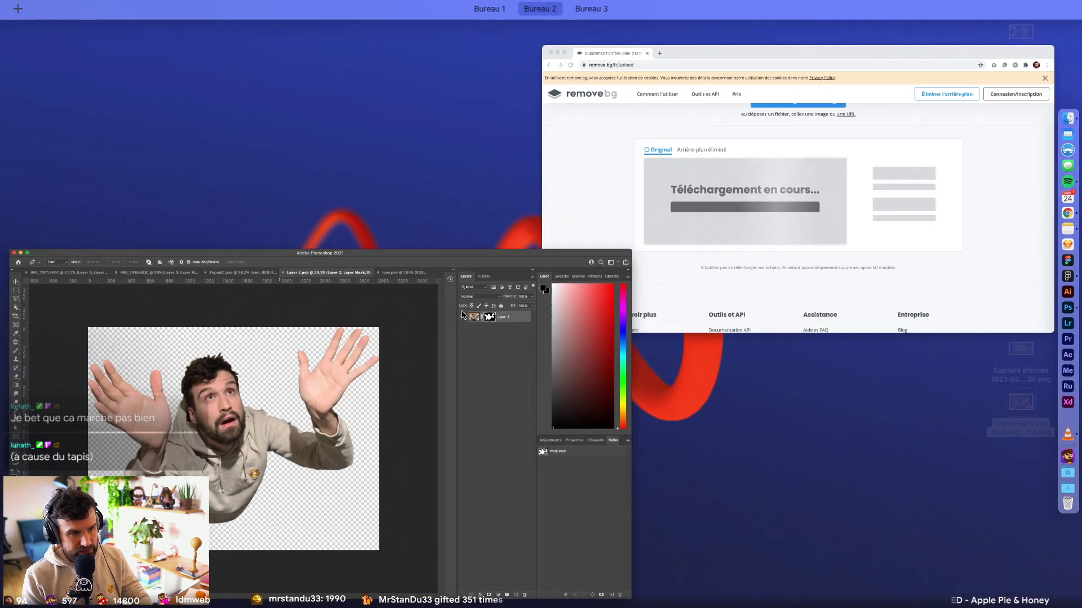
left_click(811, 232)
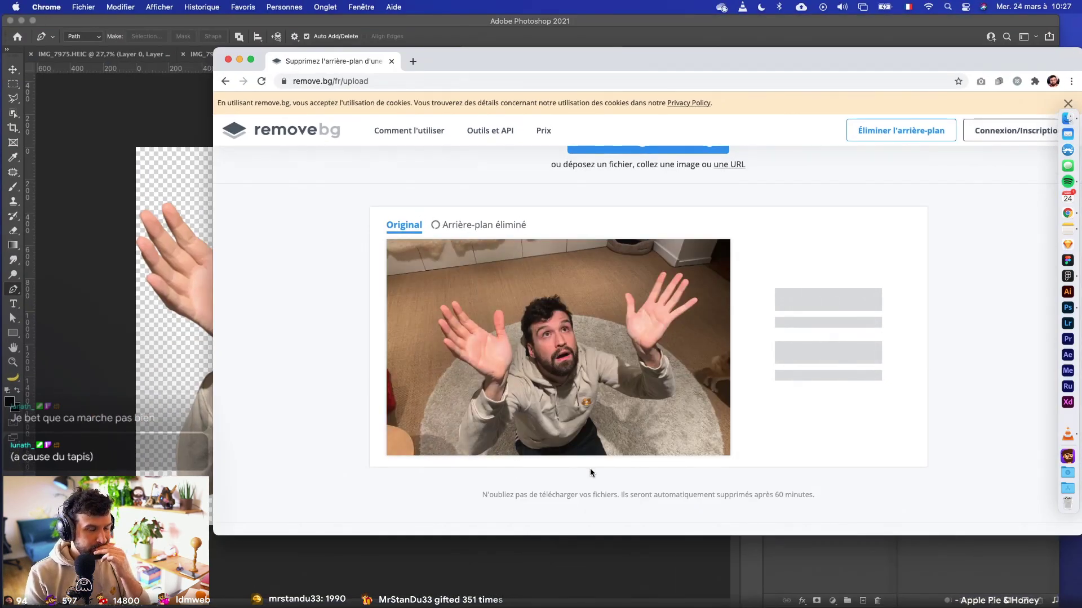
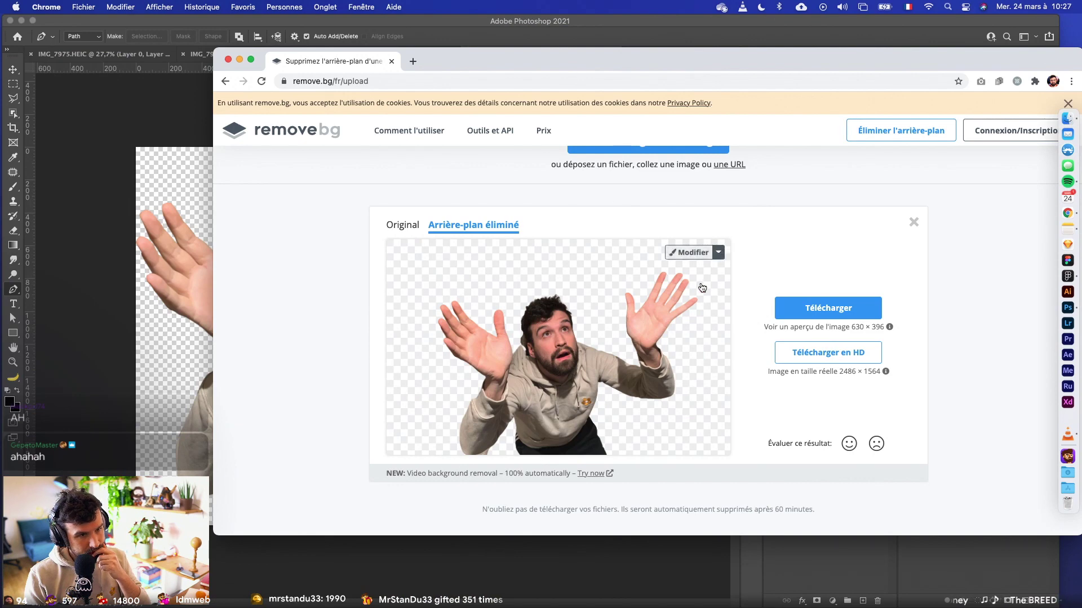
- Open the remove.bg cutout in its editor and enlarge it to 140% to examine the edges
left_click(694, 252)
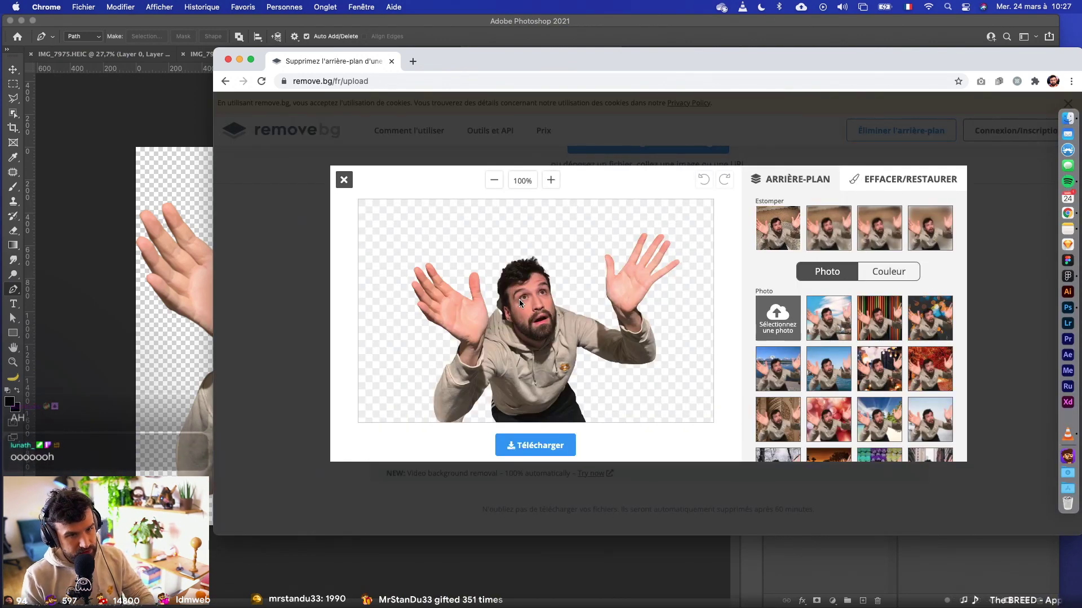
scroll(519, 299, "up", 5)
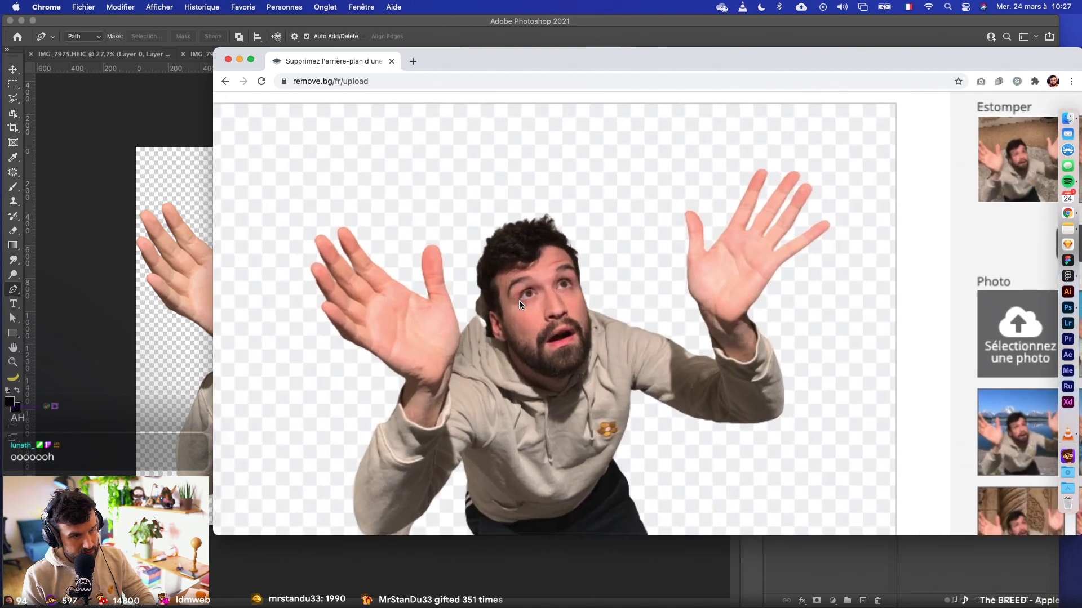
scroll(519, 300, "down", 5)
left_click(547, 181)
left_click(548, 181)
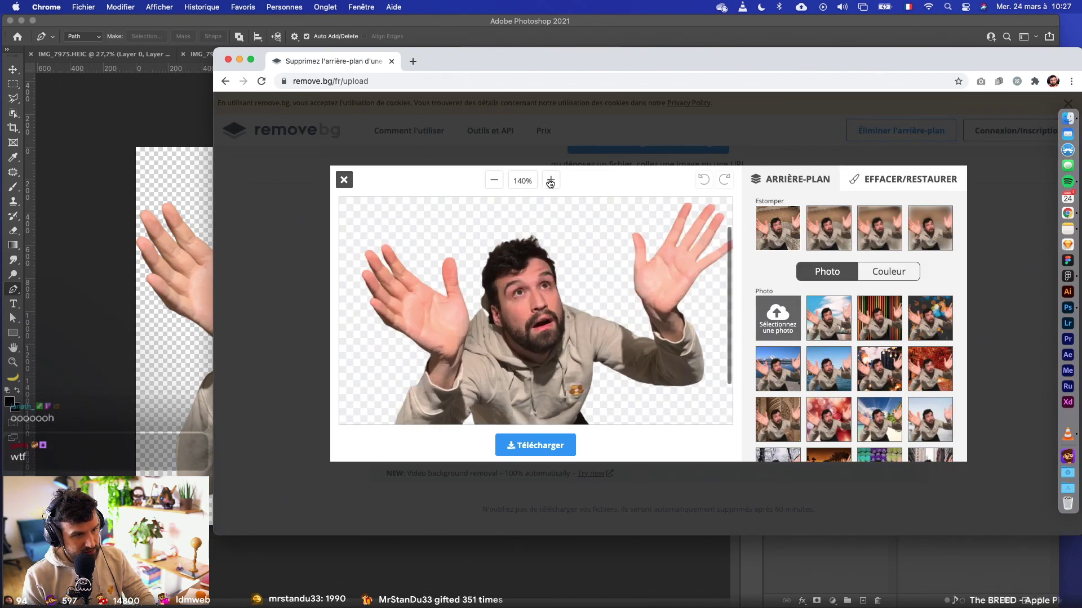
- Enlarge the remove.bg cutout to 240% and examine the edges around the face, hoodie and both hands
left_click(549, 181)
left_click(551, 182)
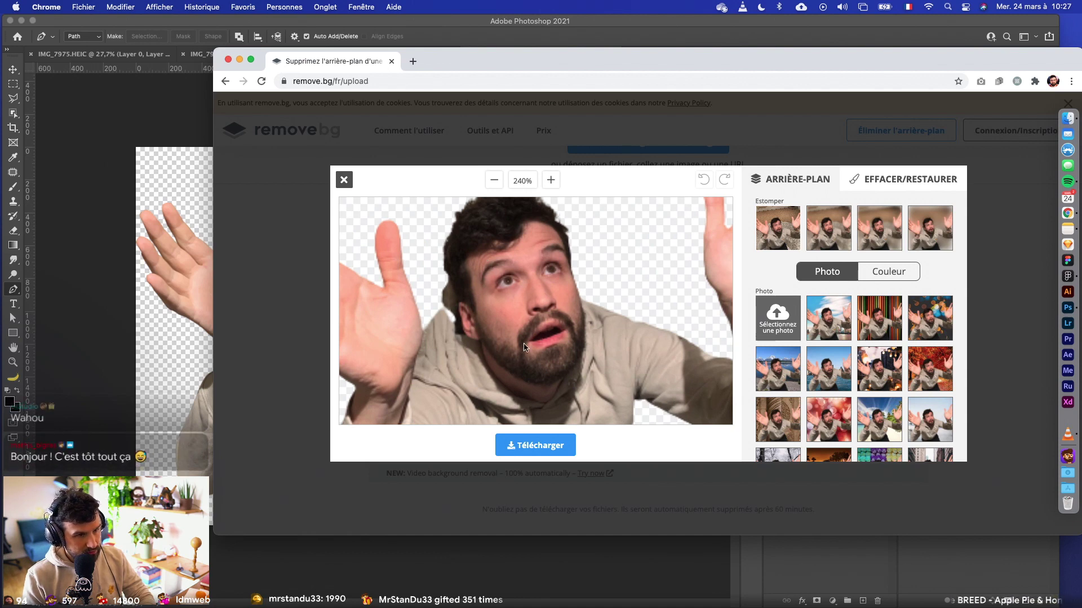
scroll(524, 347, "down", 3)
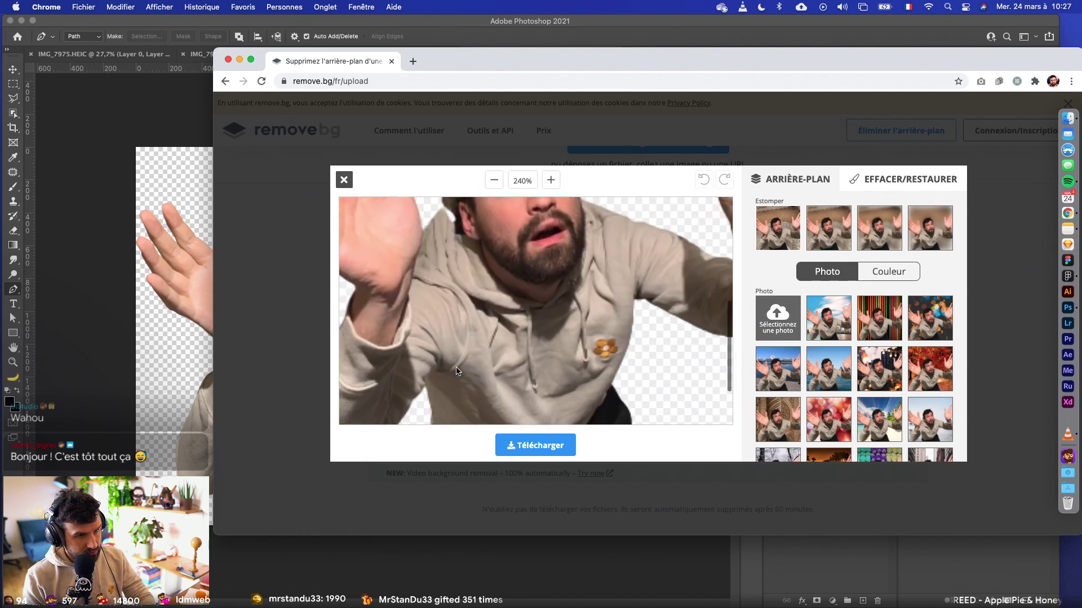
scroll(457, 363, "up", 3)
scroll(456, 360, "left", 5)
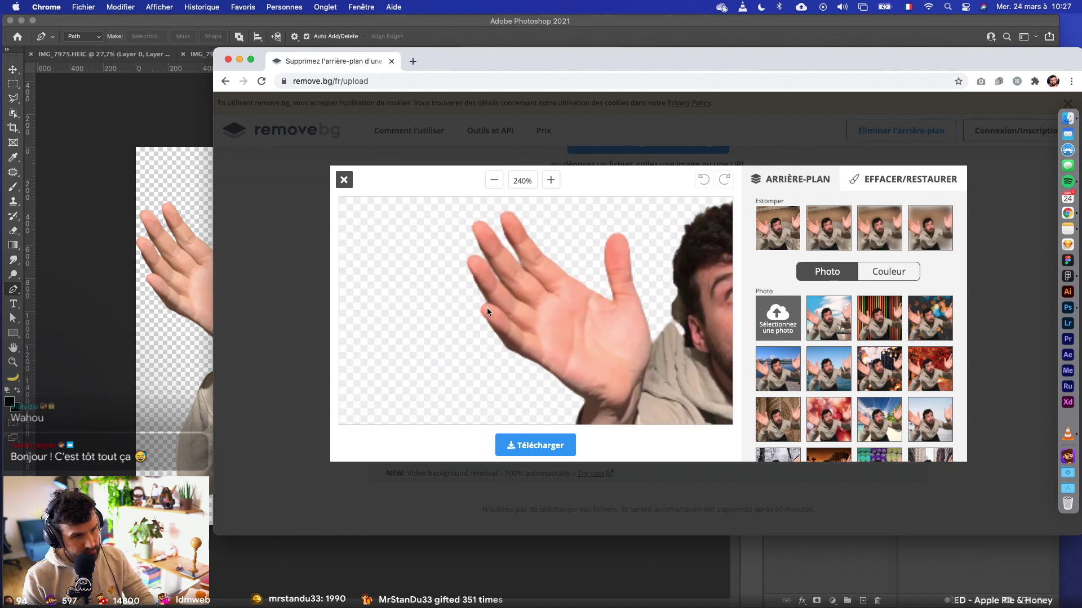
scroll(487, 308, "right", 10)
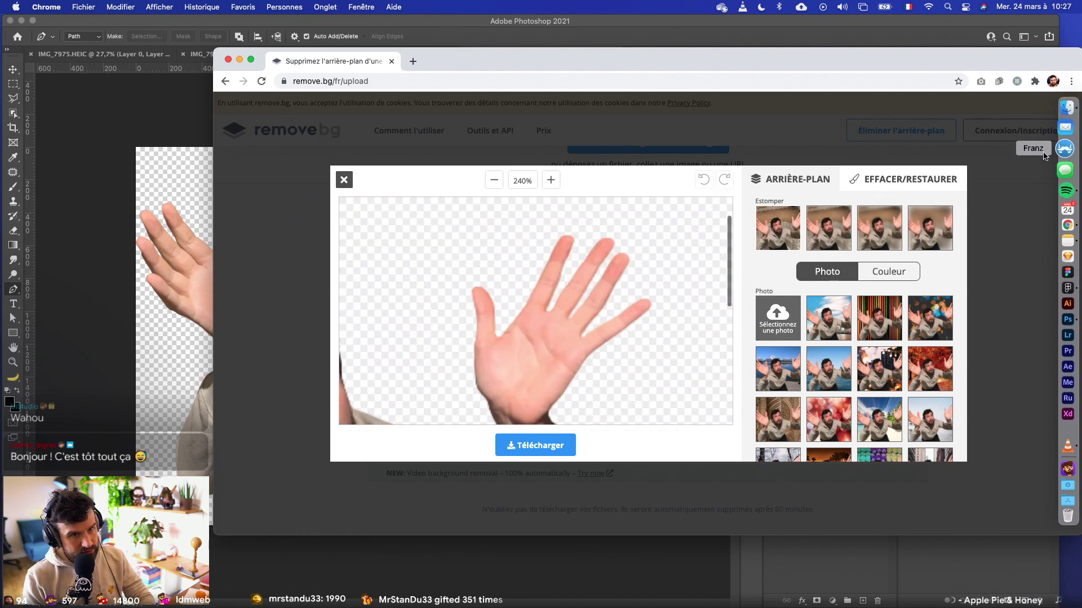
- Place the cutout on the city skyline background with blue sky and reduce the preview to 100%
left_click(845, 321)
left_click(491, 182)
left_click(490, 182)
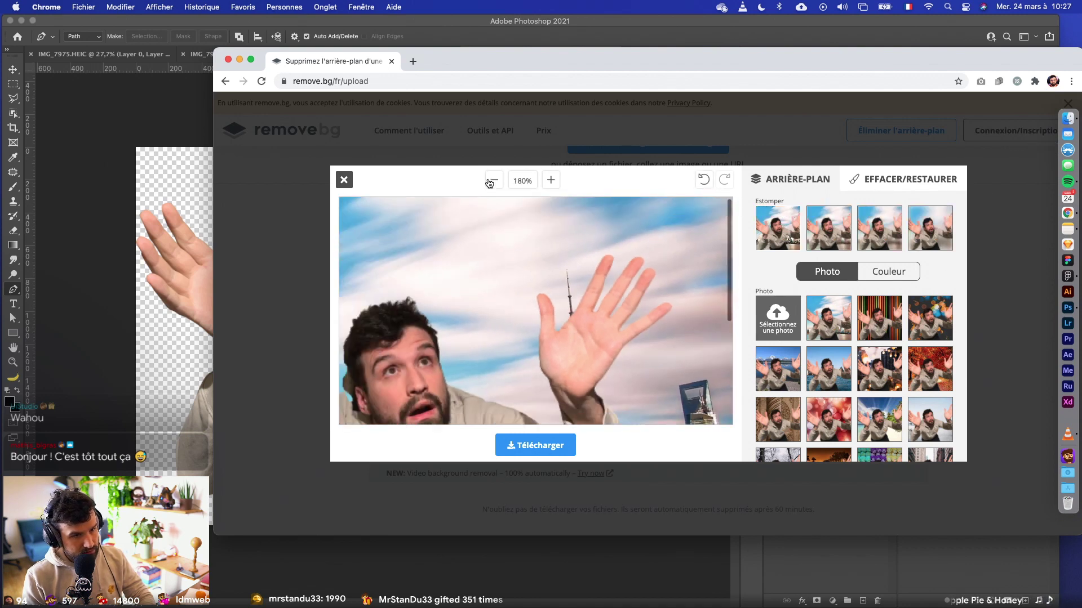
left_click(492, 181)
left_click(492, 180)
left_click(492, 181)
left_click(492, 181)
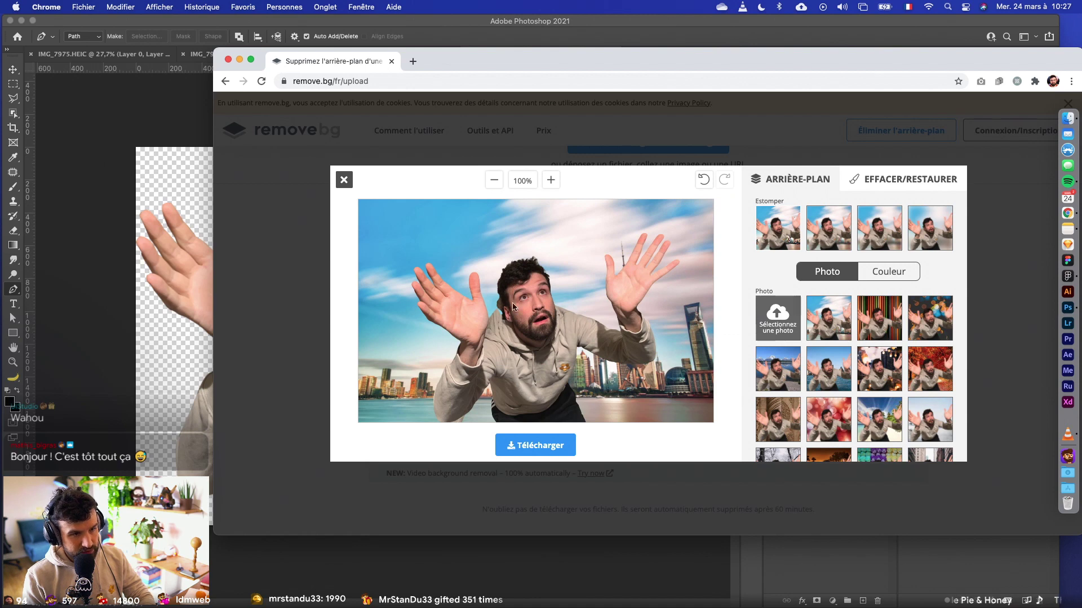
- Try the cutout on the red bokeh, coloured stripes, starry sky and purple stage-light backgrounds
left_click(821, 422)
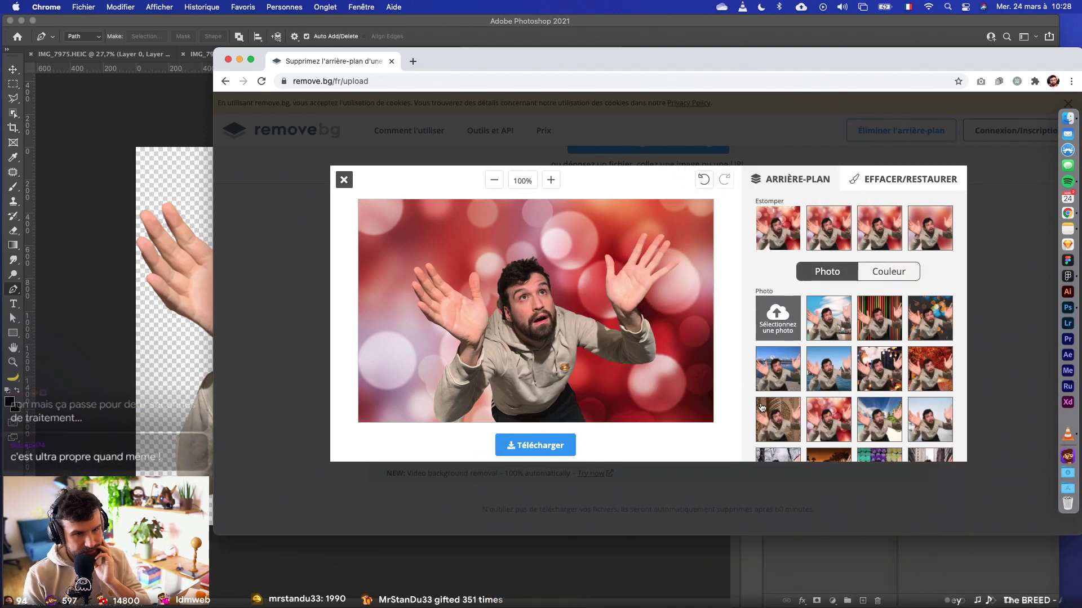
scroll(872, 417, "down", 3)
scroll(872, 417, "down", 3)
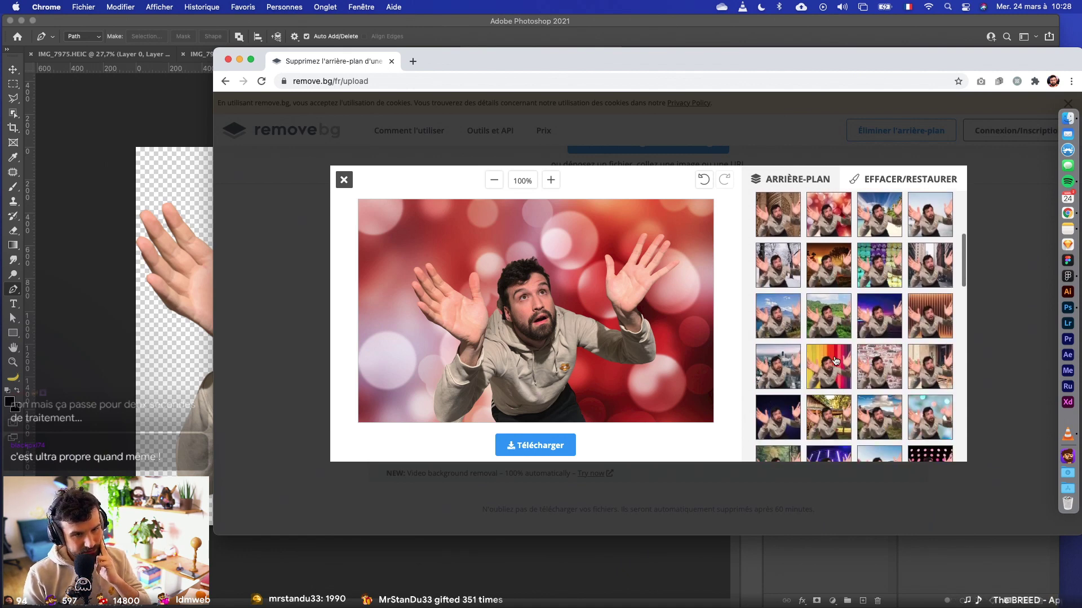
left_click(834, 361)
left_click(794, 423)
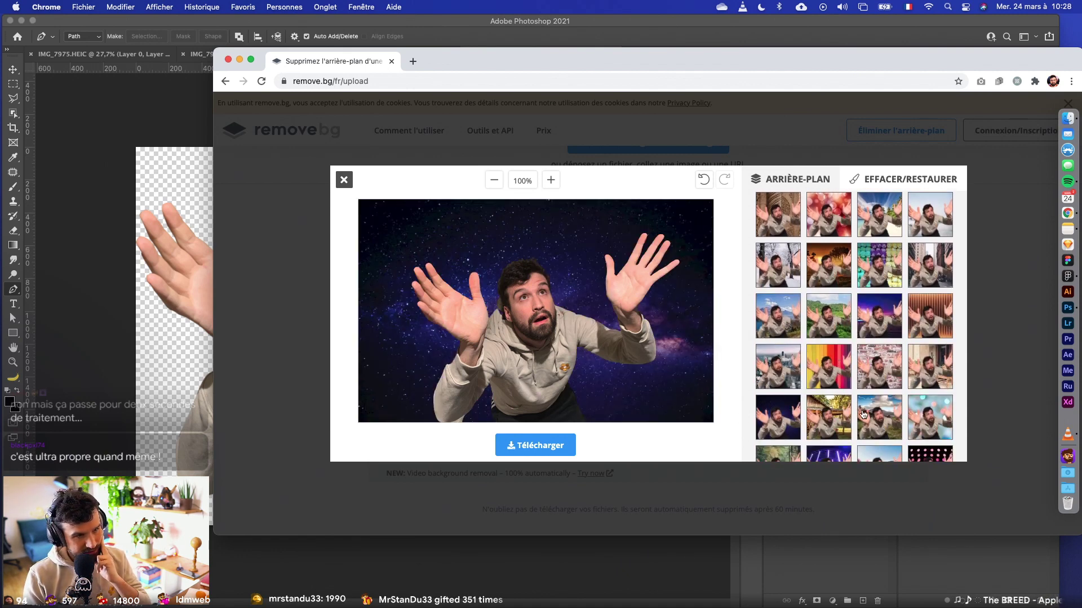
scroll(855, 420, "down", 5)
left_click(833, 344)
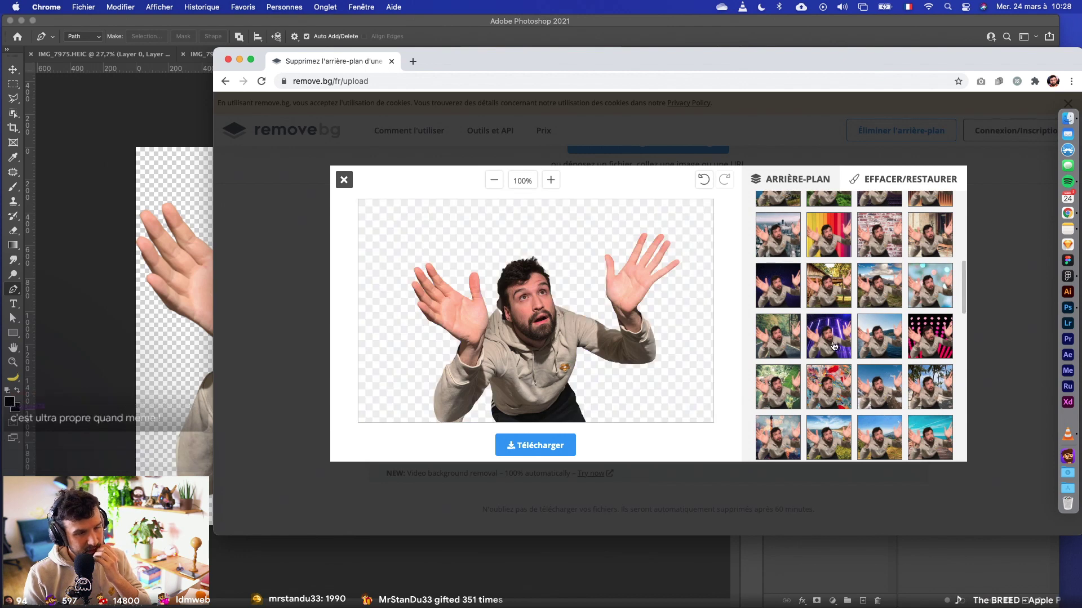
- Try the third blur level and the orange-dotted pattern background, and close the remove.bg browser window
scroll(872, 388, "up", 10)
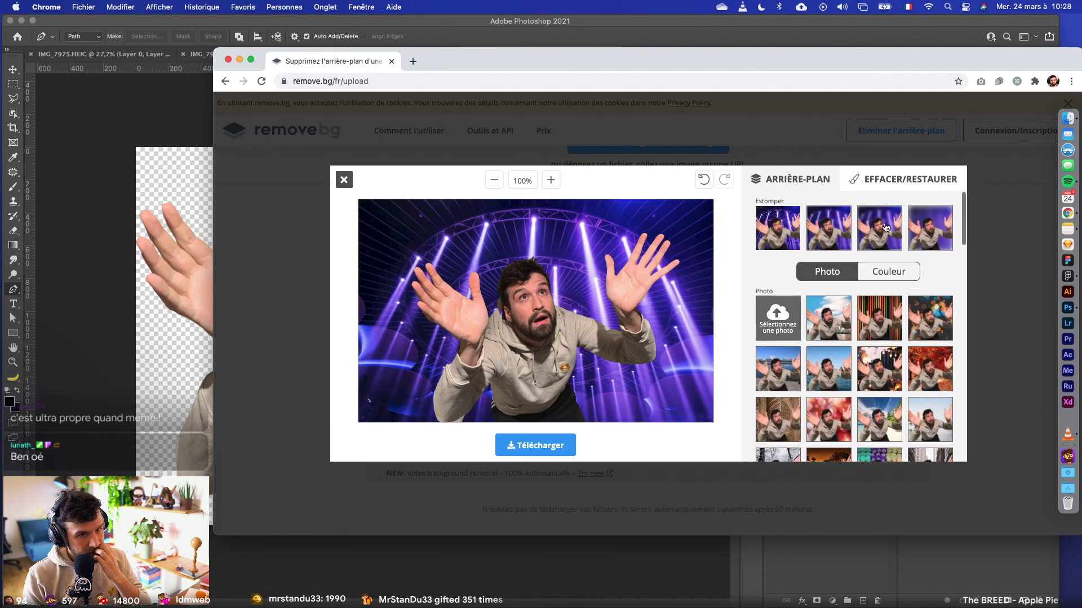
left_click(875, 233)
scroll(786, 368, "down", 10)
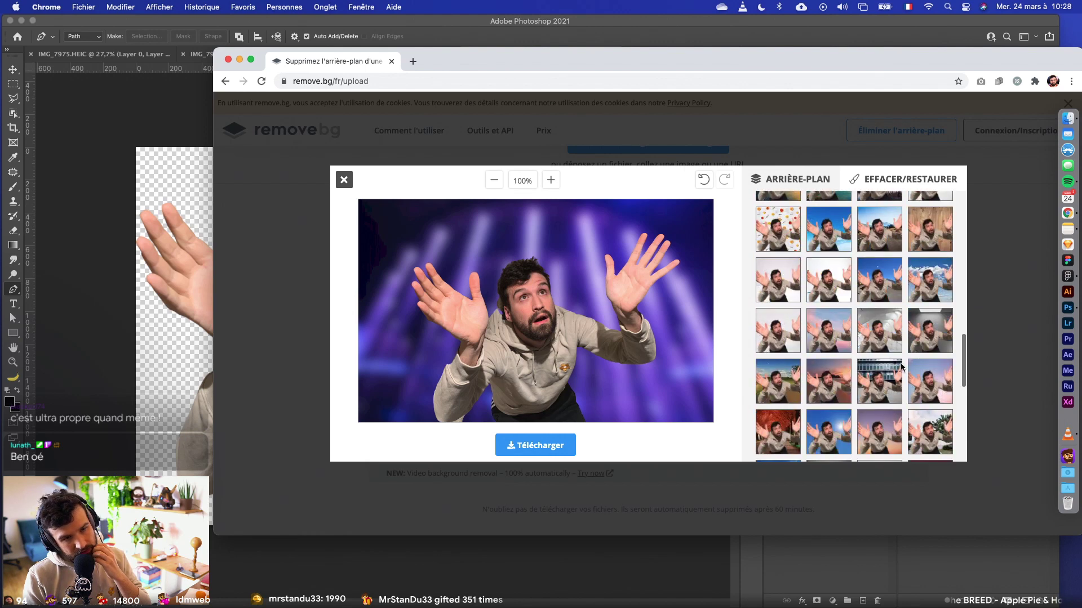
left_click(780, 237)
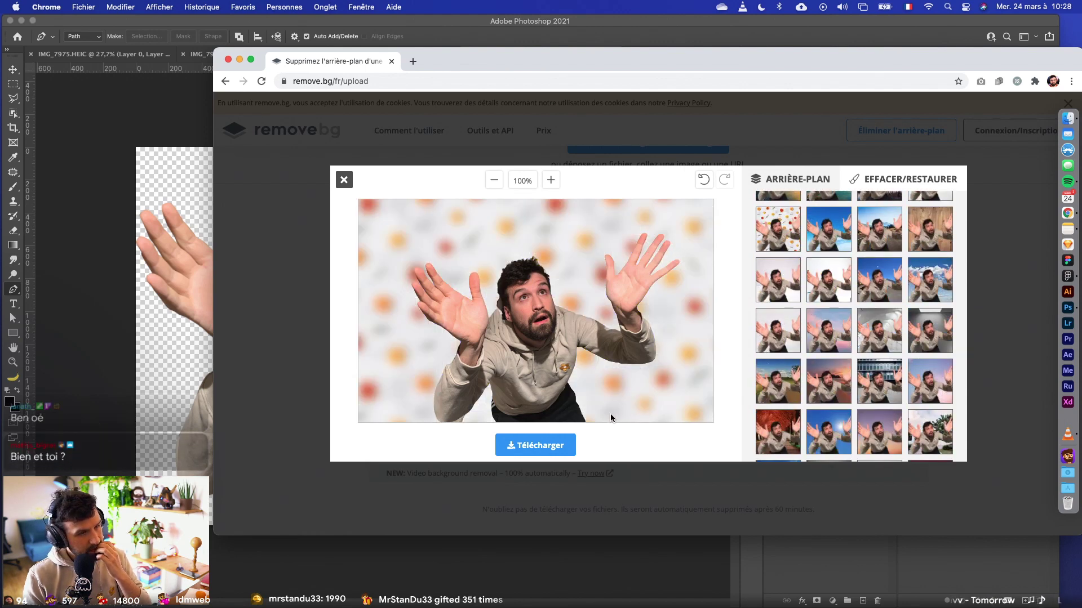
left_click(229, 59)
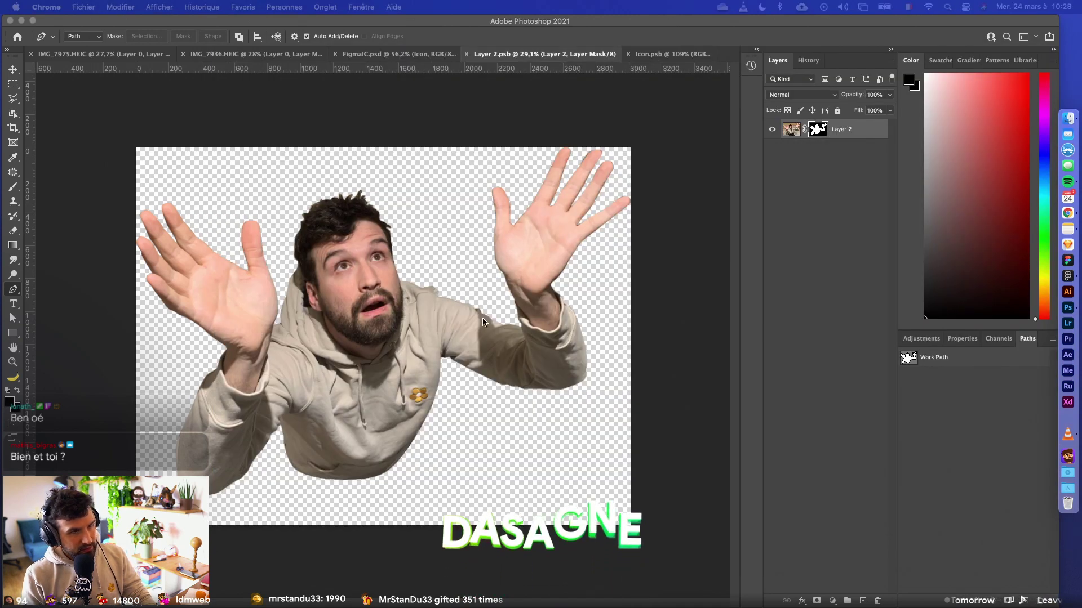
- Switch to the FigmaIC.psd document in Photoshop and open the contents of its Layer 2 smart object
left_click(377, 55)
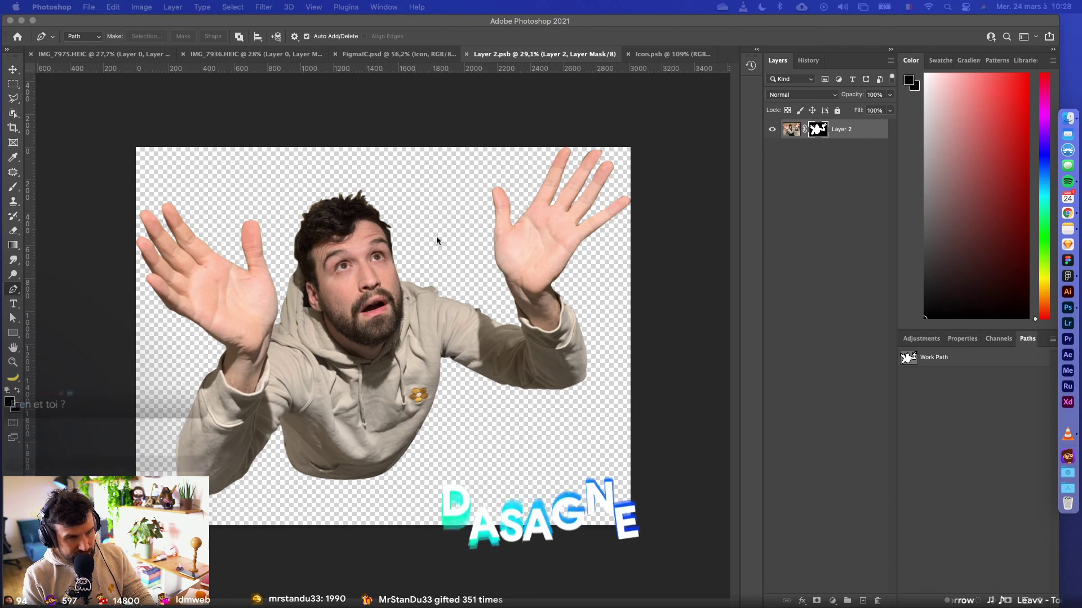
left_click(399, 55)
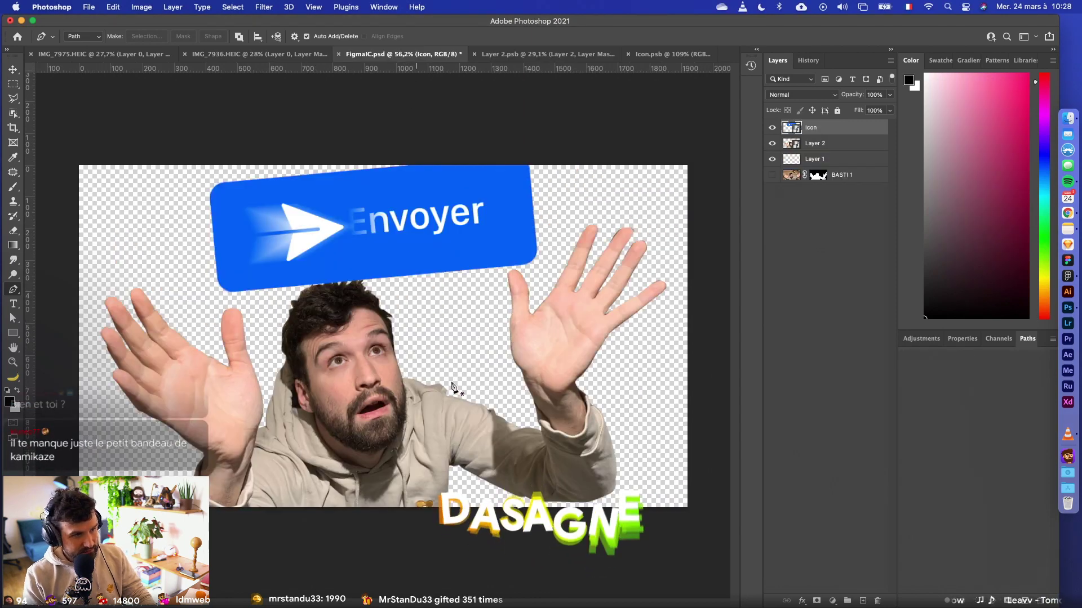
scroll(455, 386, "down", 5)
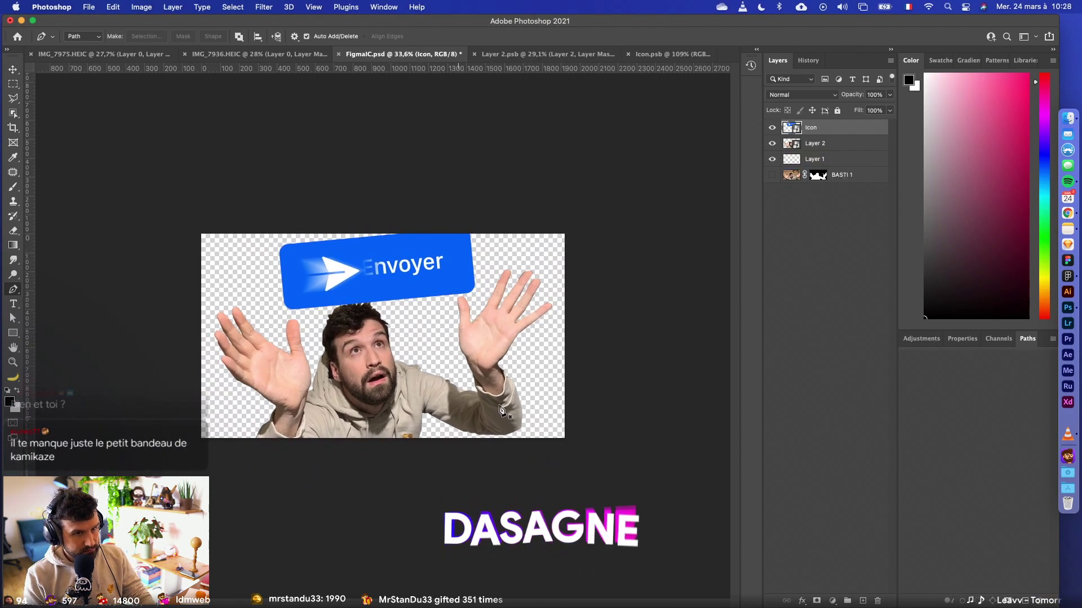
left_click(771, 144)
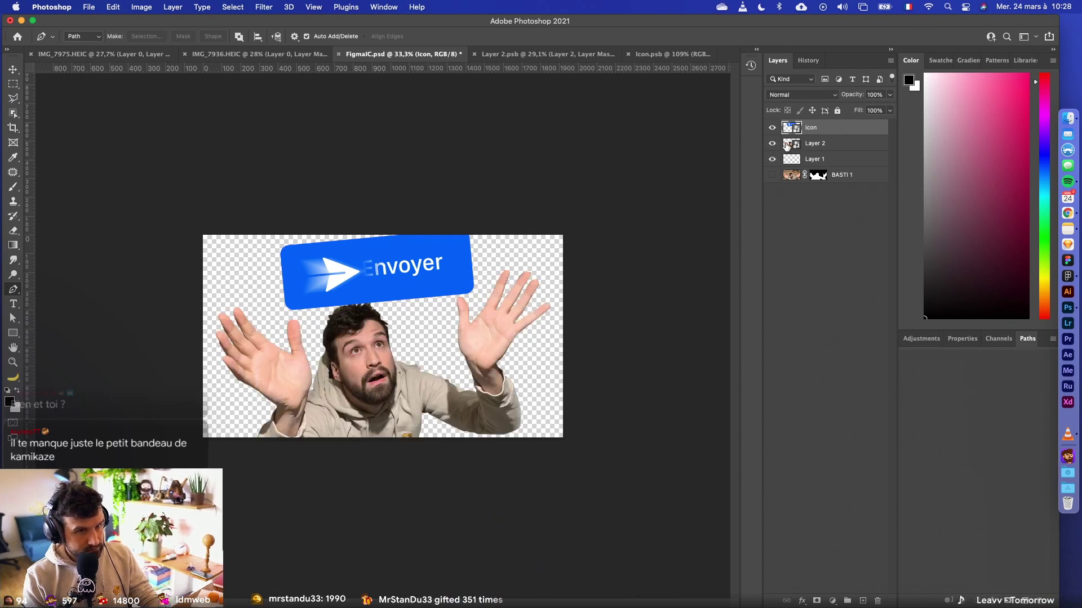
double_click(787, 146)
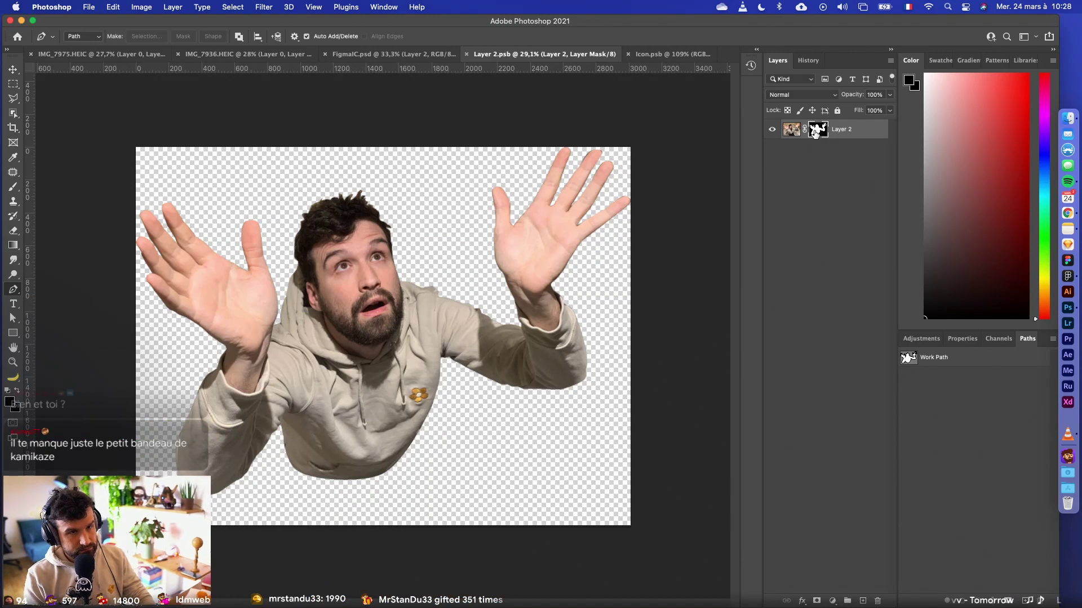
left_click(790, 132)
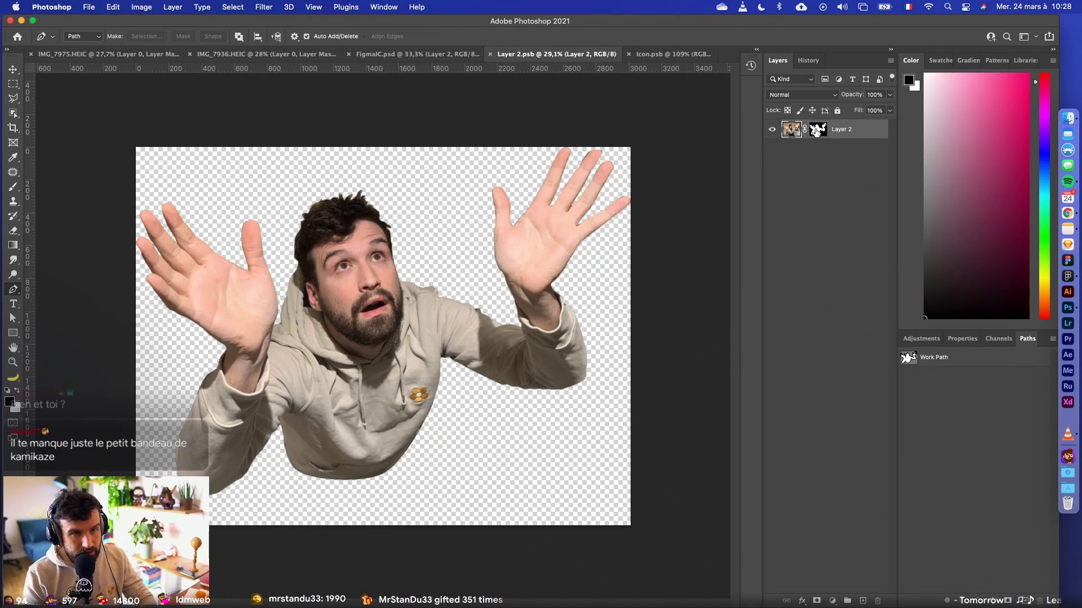
left_click(817, 131)
right_click(820, 130)
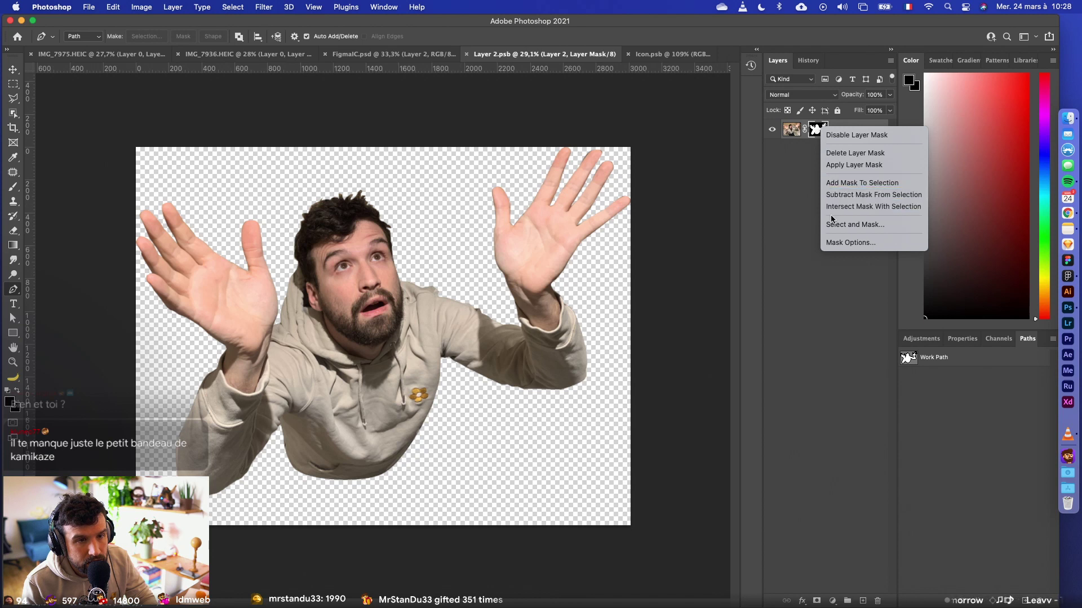
left_click(794, 202)
- Duplicate the masked Layer 2 into the FigmaIC.psd document and switch to that document
right_click(857, 131)
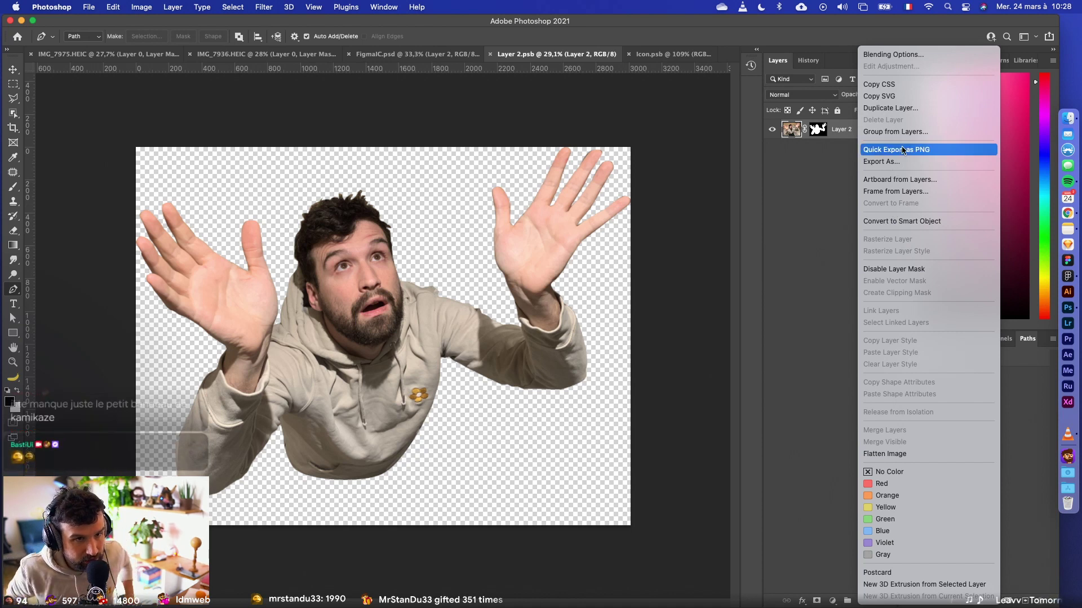
left_click(898, 109)
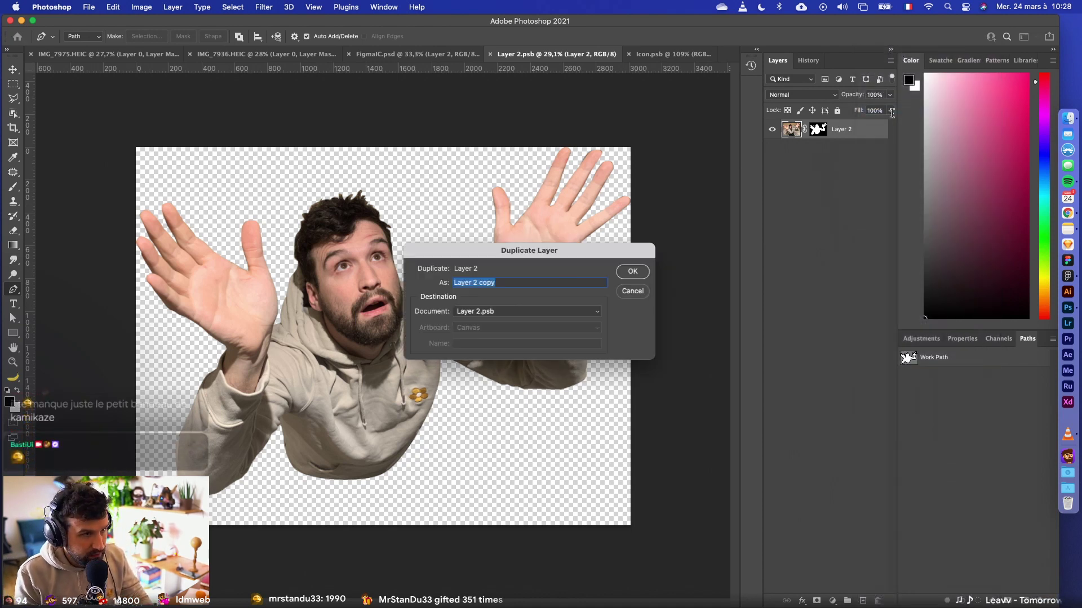
left_click(527, 311)
left_click(496, 297)
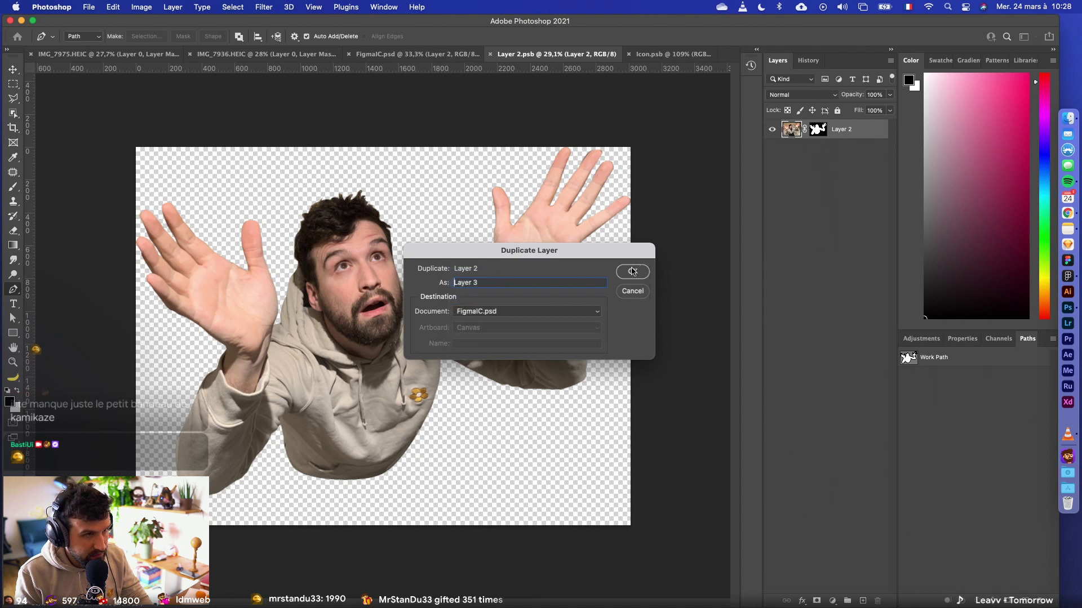
left_click(632, 272)
left_click(417, 56)
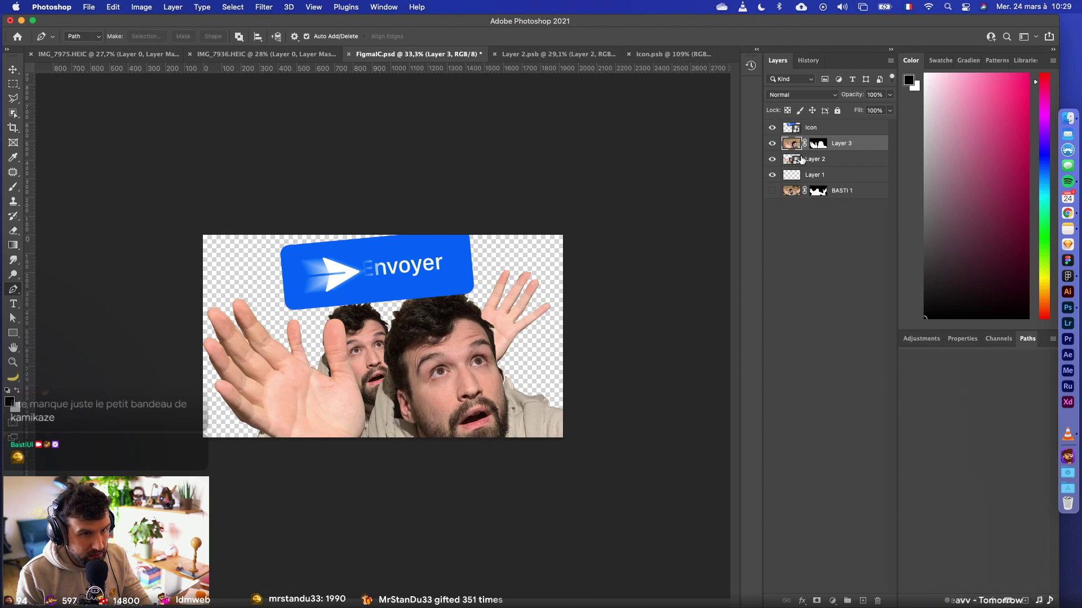
- Free-transform the duplicated cutout, scaling it down so the whole figure fits inside the canvas
key("super+t")
scroll(585, 391, "down", 3)
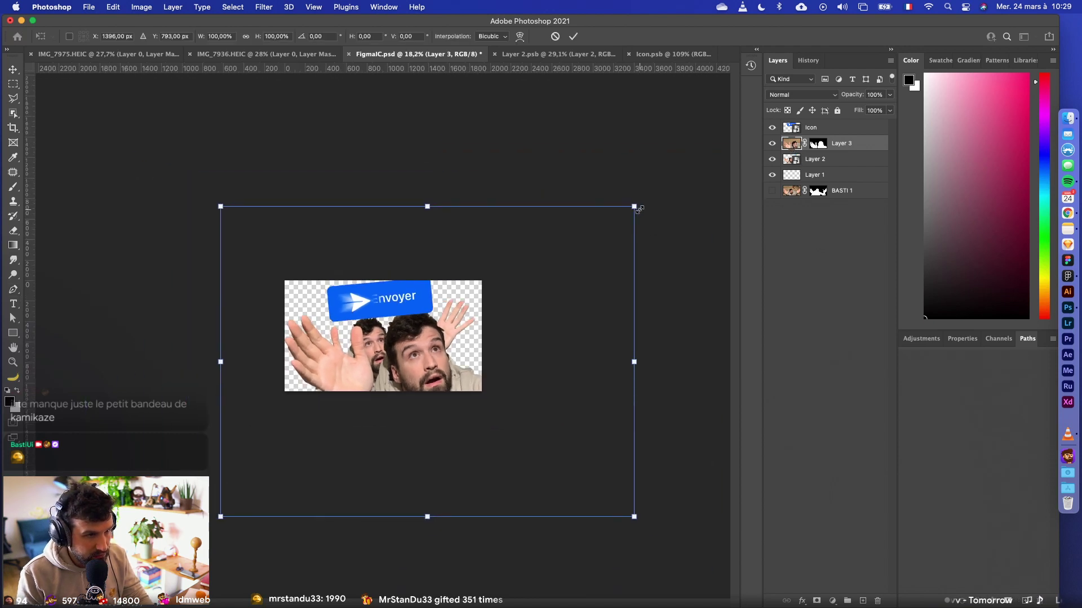
left_click_drag(387, 323, 451, 397)
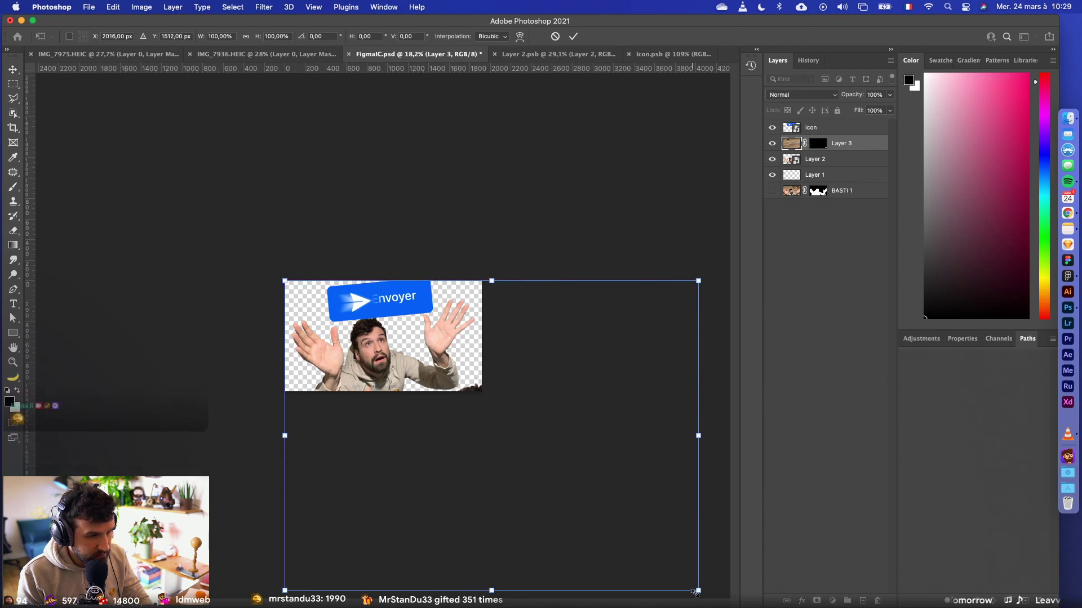
left_click_drag(698, 591, 458, 347)
scroll(475, 454, "up", 3)
left_click_drag(475, 441, 476, 442)
key("Return")
key("p")
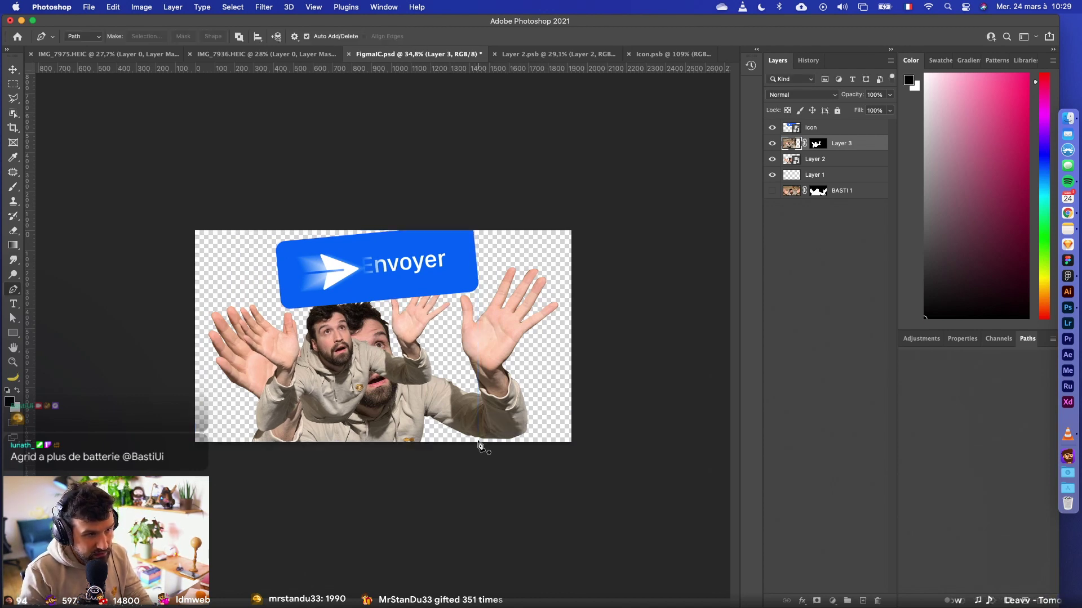
- Scale the Layer 2 smart object down to about 32.77% and align it with the duplicated cutout
left_click(832, 162)
key("ctrl+t")
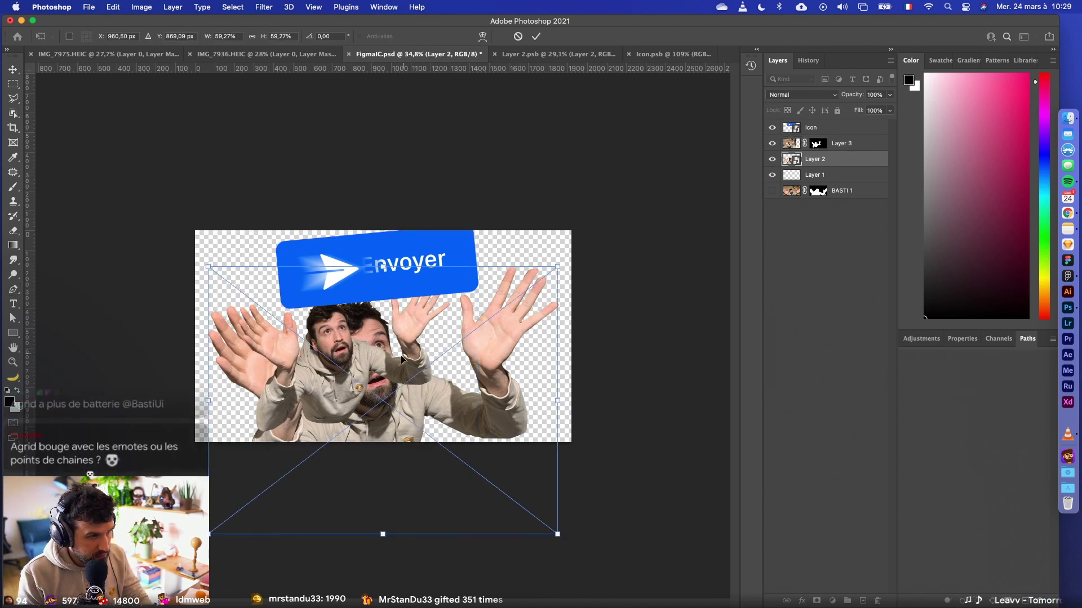
left_click_drag(419, 401, 419, 365)
left_click_drag(544, 498, 507, 466)
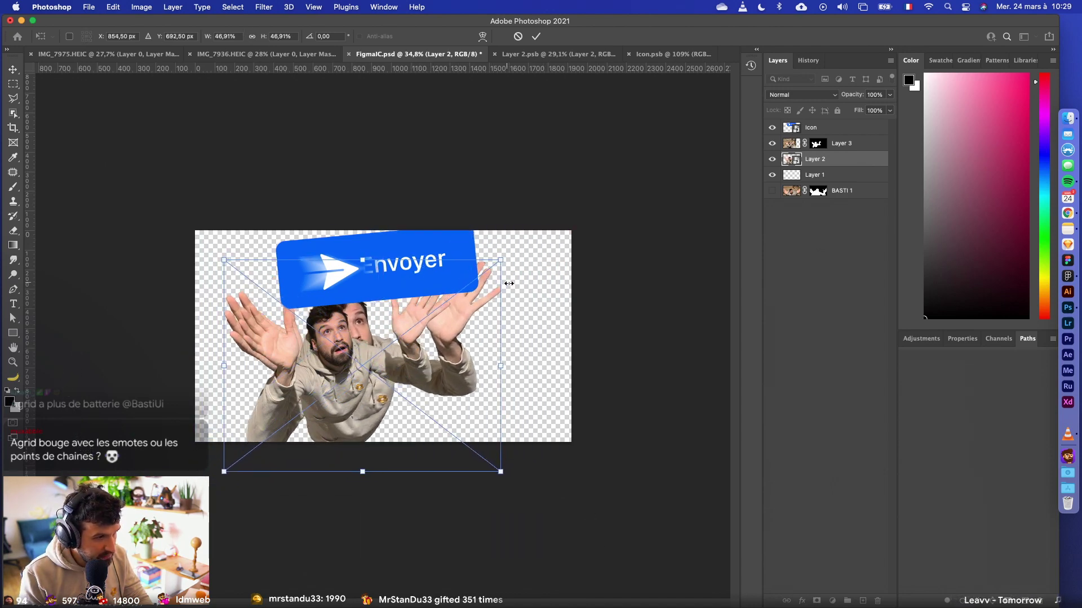
left_click_drag(503, 270, 477, 309)
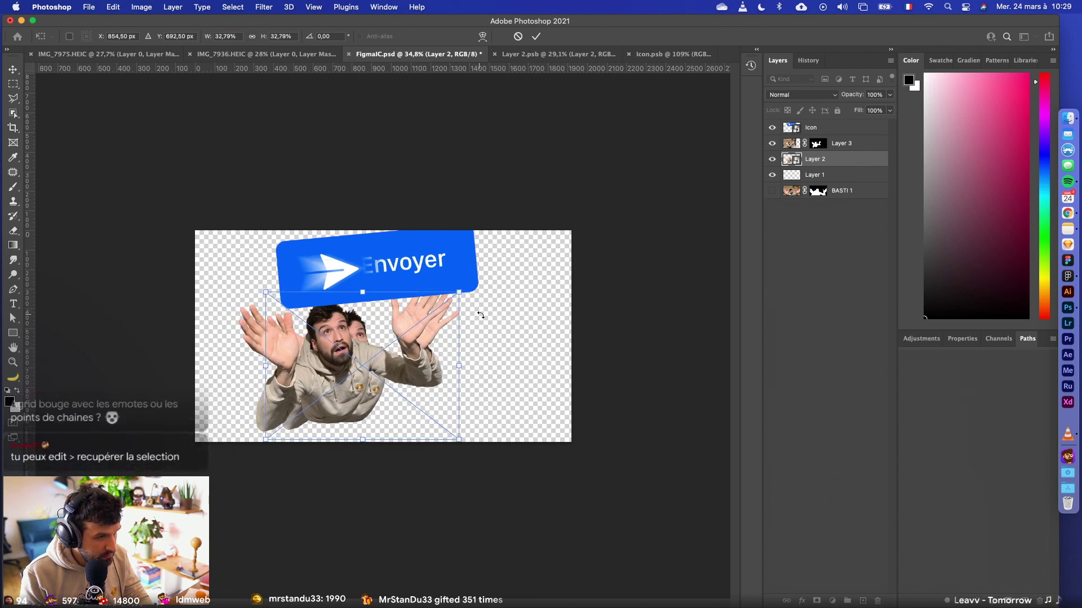
left_click_drag(421, 406, 418, 399)
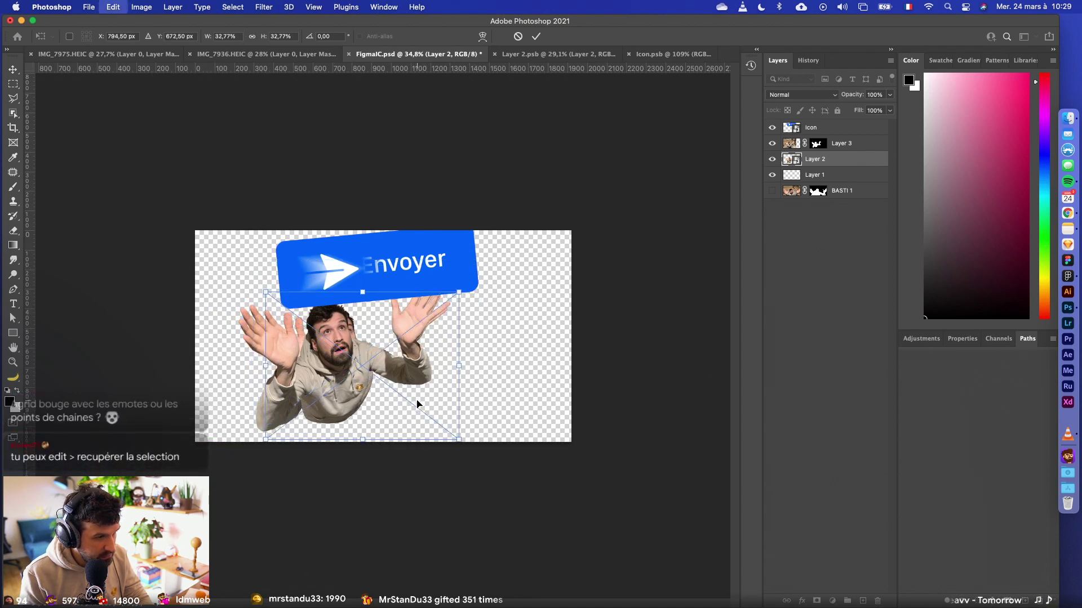
- Enlarge Layer 2 to about 46.90%, move it into the canvas's upper-left corner and leave Layer 2 selected
left_click_drag(459, 439, 501, 471)
key("shift+Left")
key("shift+Up")
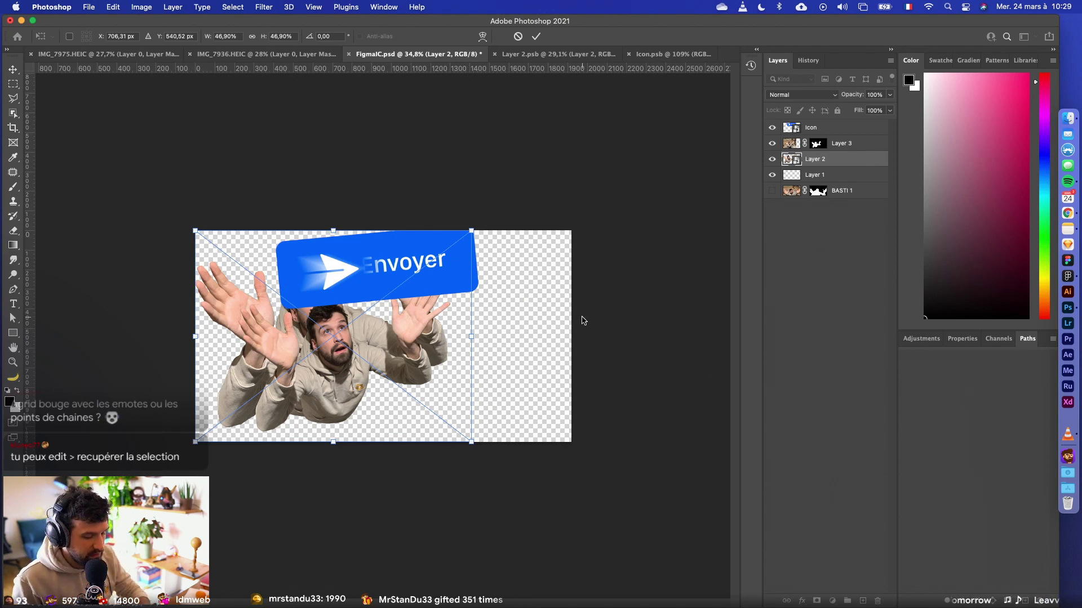
left_click(833, 143)
key("p")
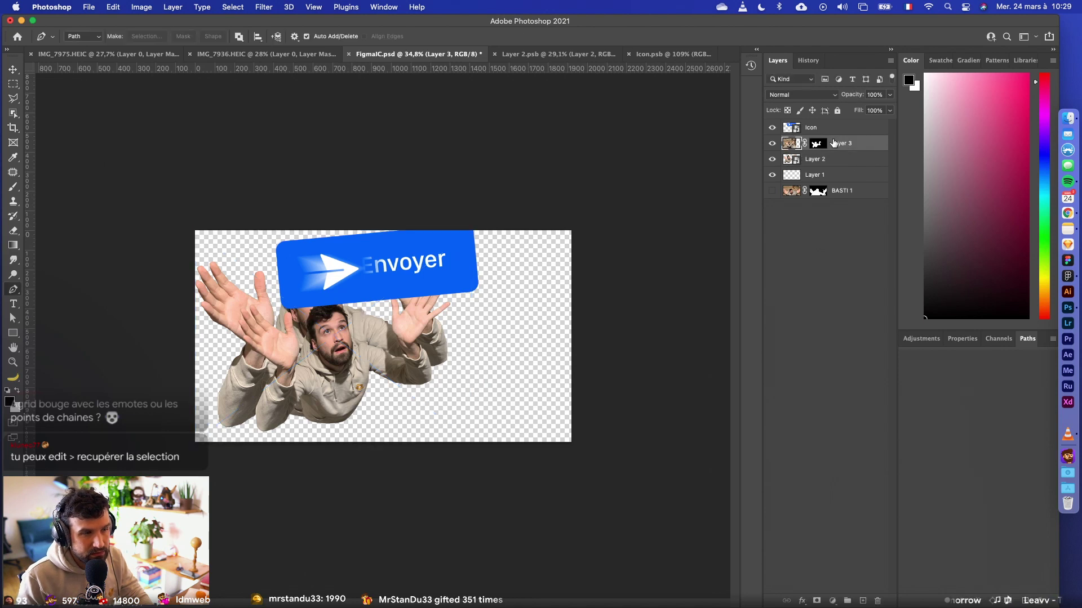
left_click(822, 160)
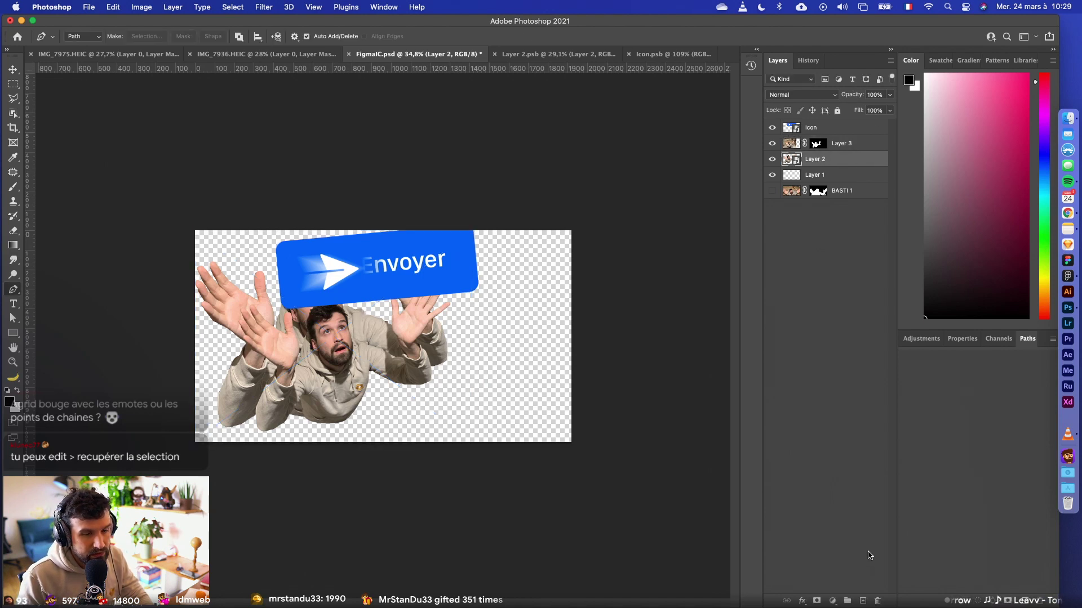
- Delete Layer 2 and enlarge the Layer 3 cutout so the face and both raised hands span the canvas
left_click(878, 601)
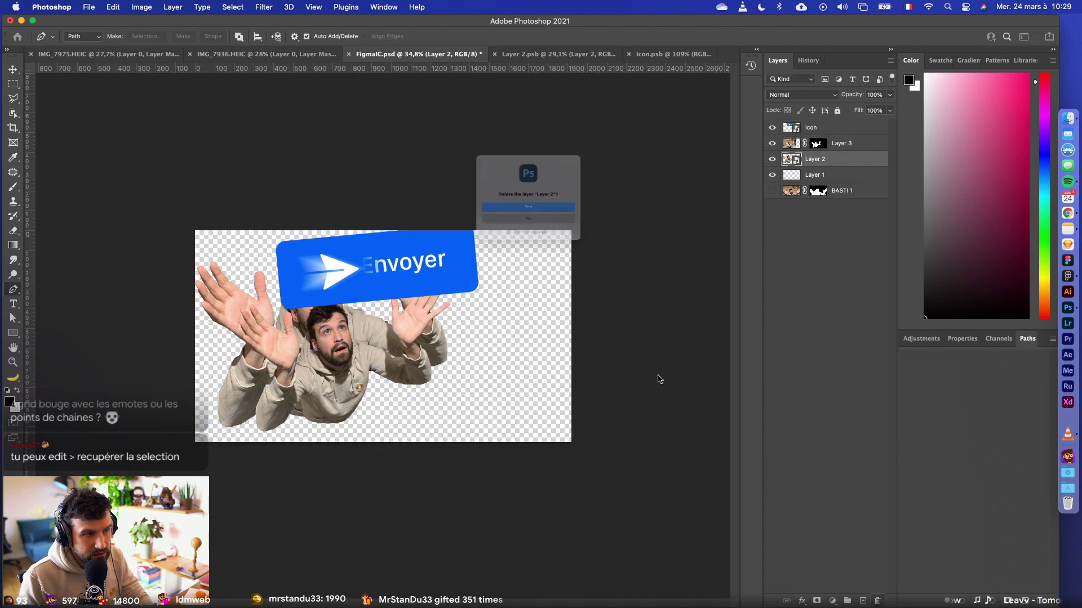
left_click(557, 216)
left_click(789, 147)
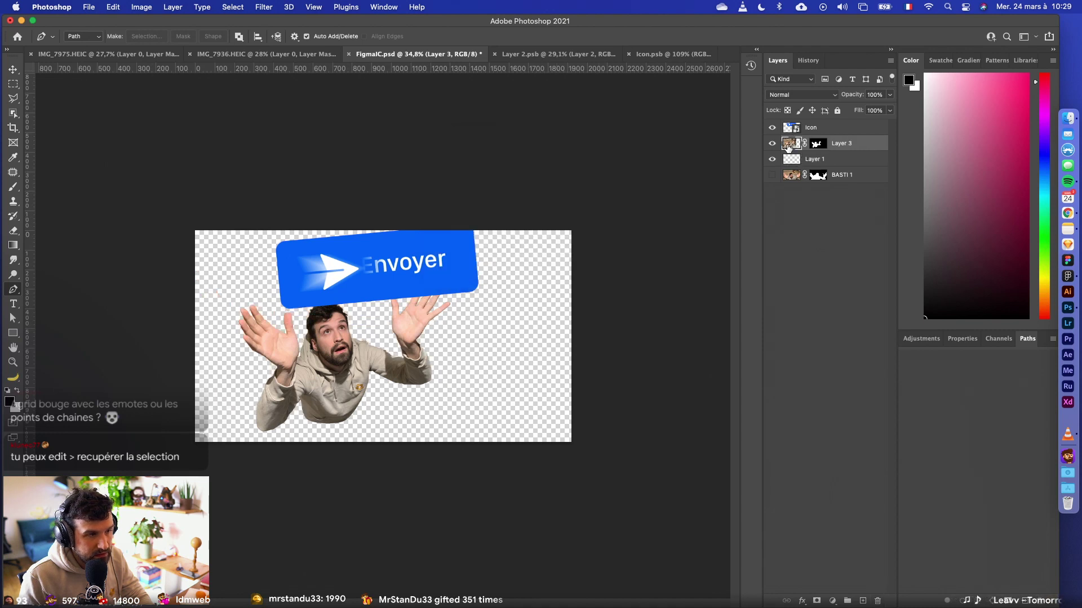
key("ctrl+t")
left_click_drag(478, 229, 640, 108)
left_click_drag(531, 362, 573, 361)
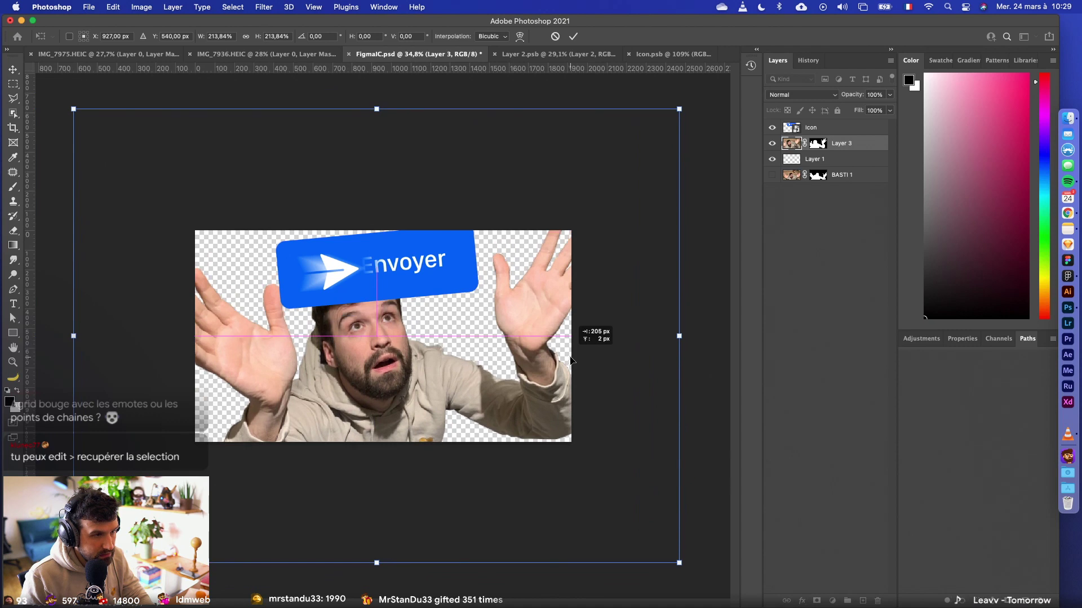
left_click_drag(680, 98, 657, 137)
key("Return")
key("p")
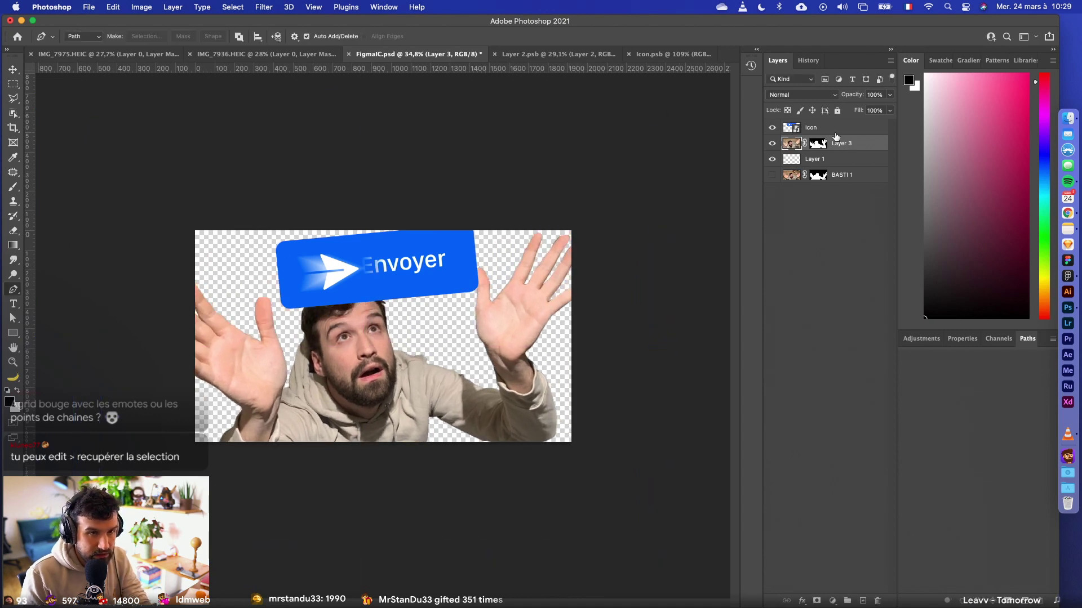
- Put Layer 3 inside a new group and move its layer mask onto that group
right_click(791, 144)
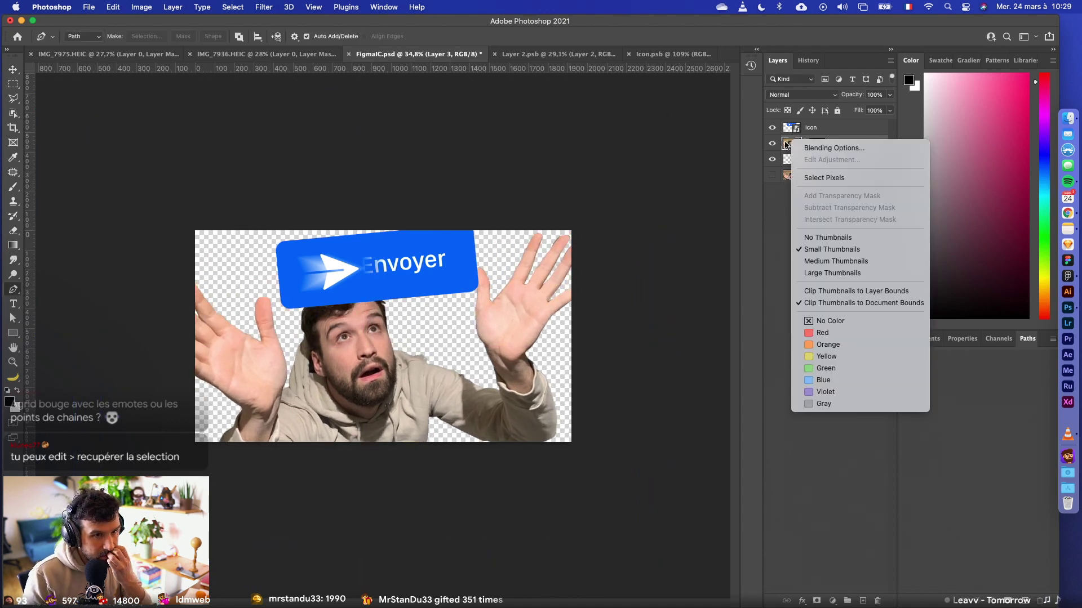
left_click(787, 145)
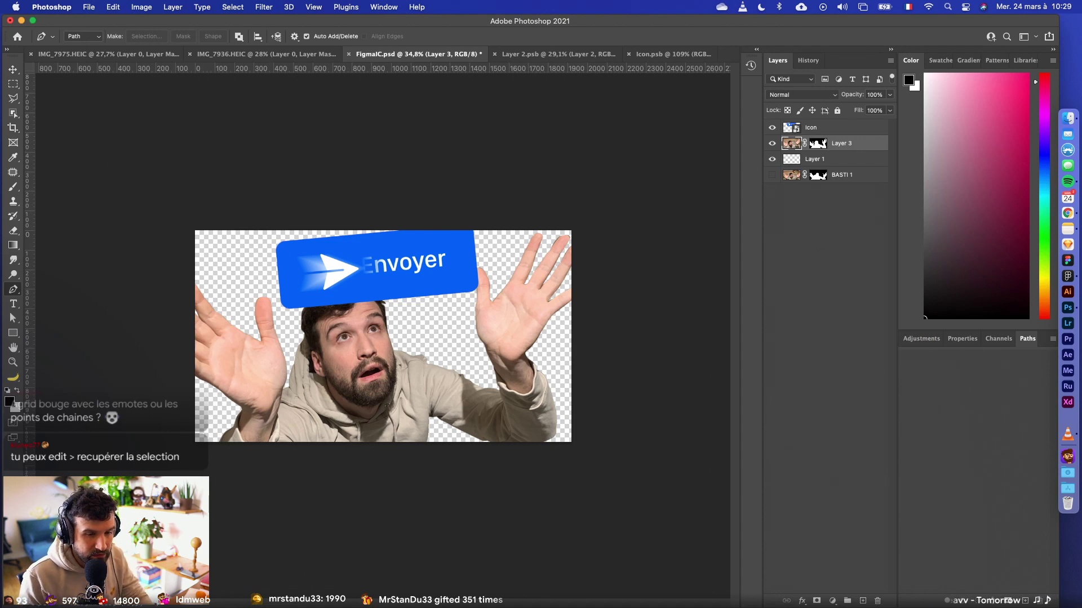
left_click(846, 601)
mouse_move(818, 160)
left_mouse_down()
mouse_move(818, 146)
mouse_move(804, 145)
left_mouse_up()
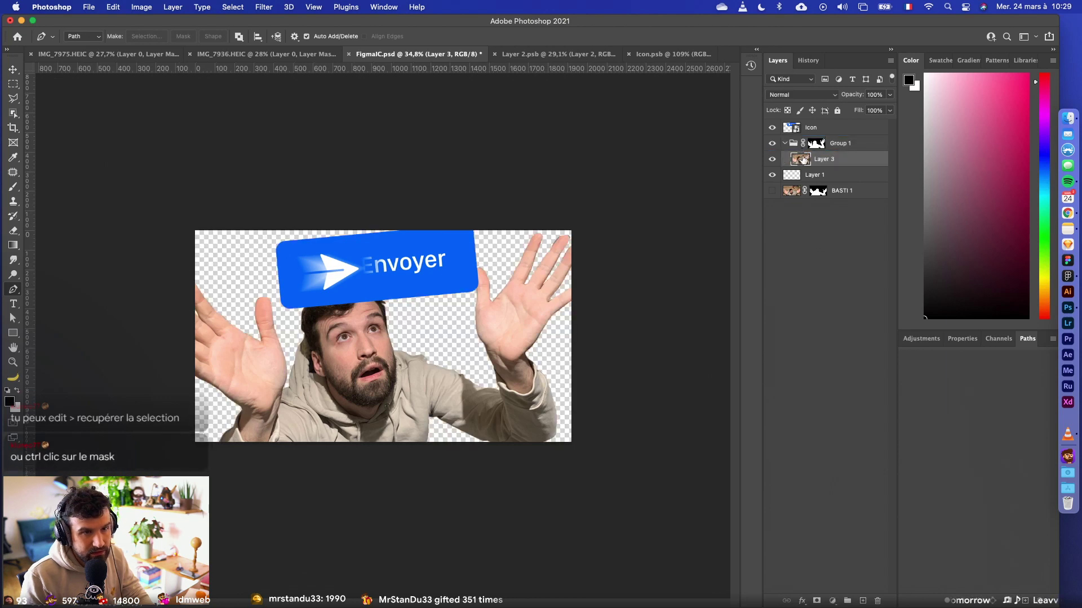
- Rename the photo layer inside Group 1 to BASTI and convert it to a smart object
right_click(801, 159)
right_click(847, 160)
right_click(846, 159)
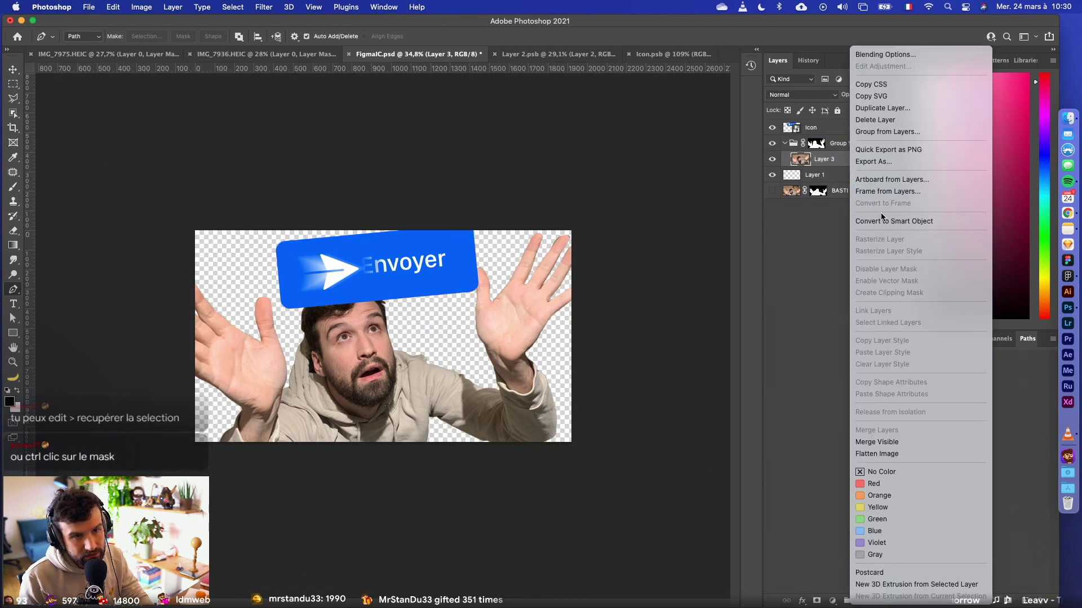
left_click(883, 222)
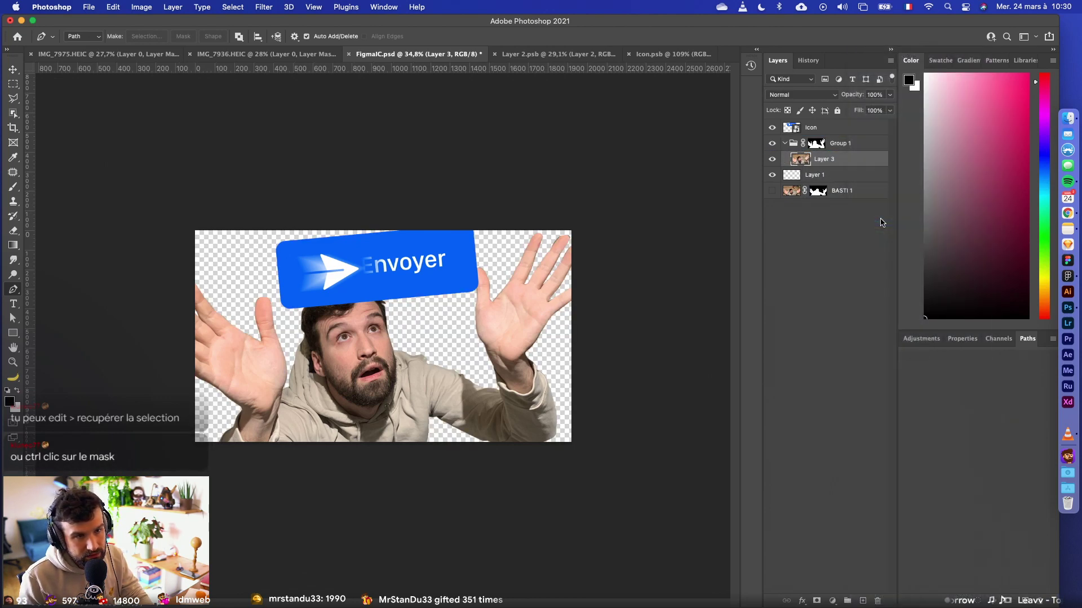
double_click(826, 160)
type("BASTI")
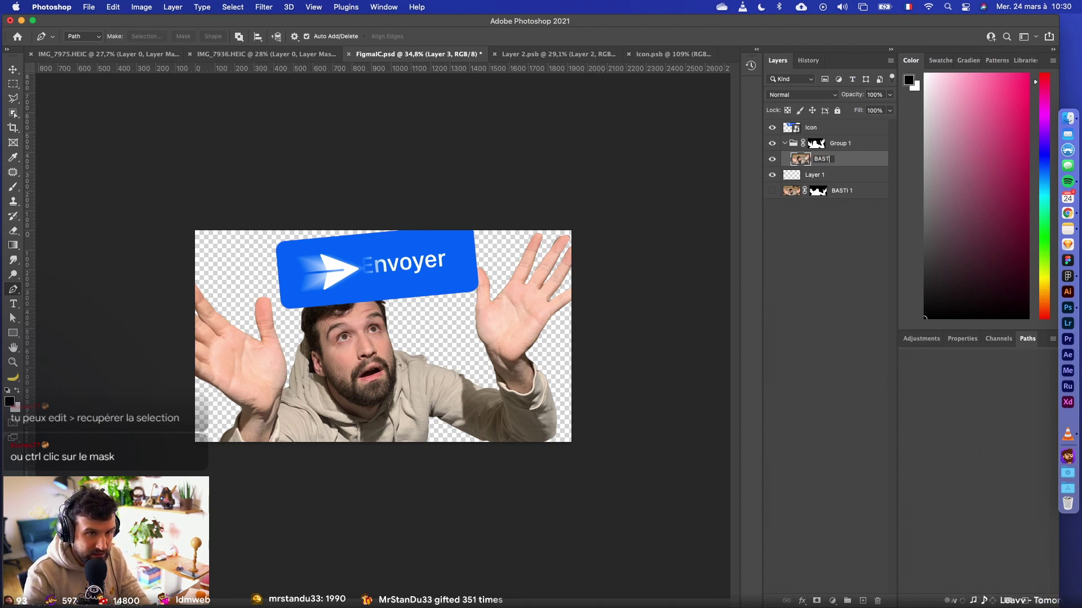
key("Return")
right_click(846, 159)
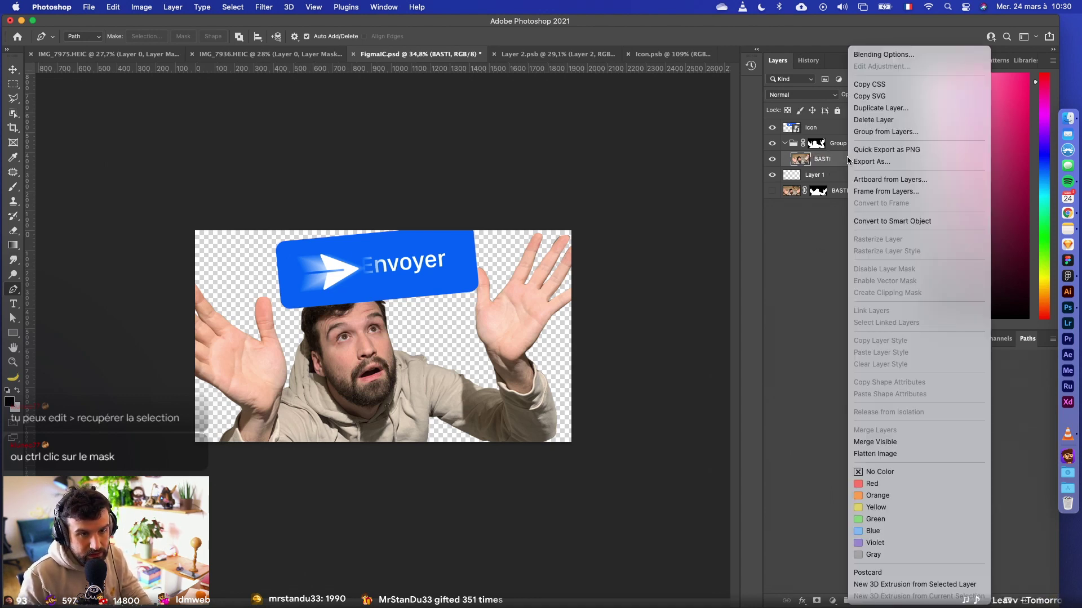
left_click(906, 221)
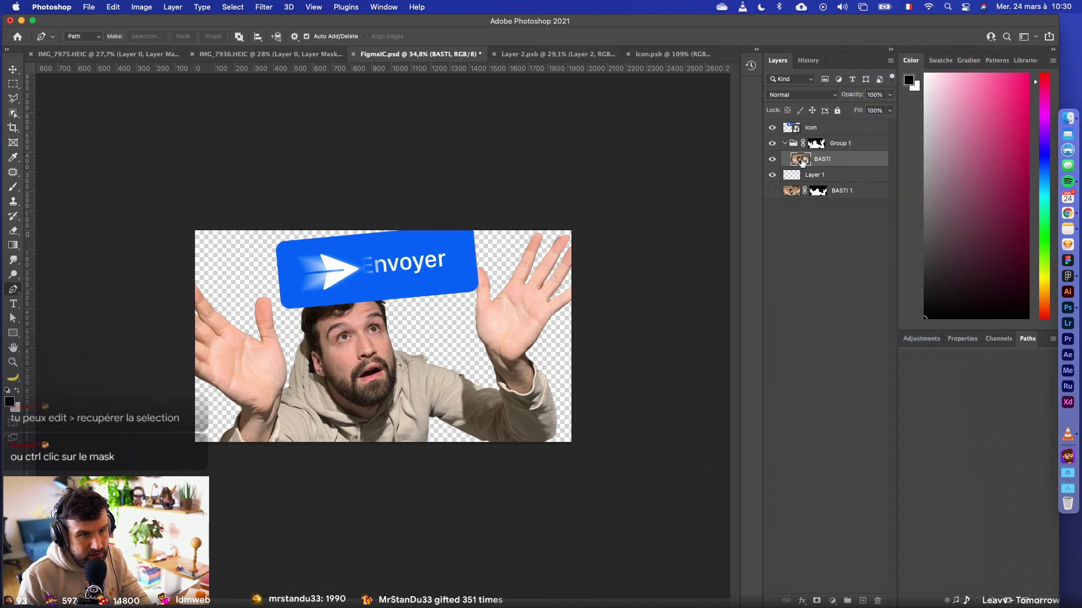
- Duplicate the BASTI smart object inside Group 1 and move the original out of the group, directly above Layer 1
left_click_drag(803, 163, 809, 185)
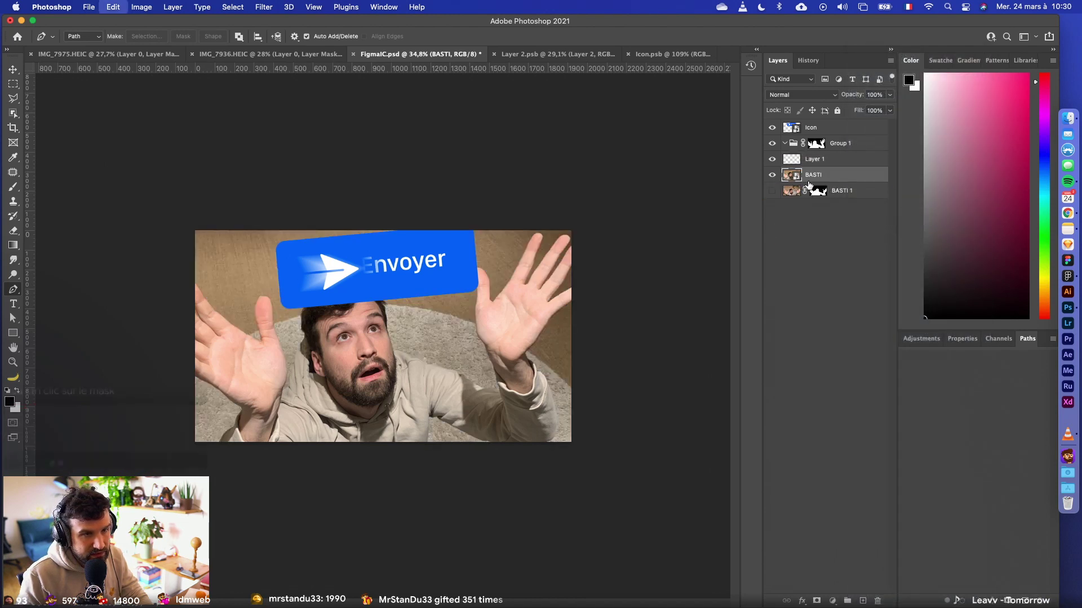
key("cmd+z")
key("cmd+j")
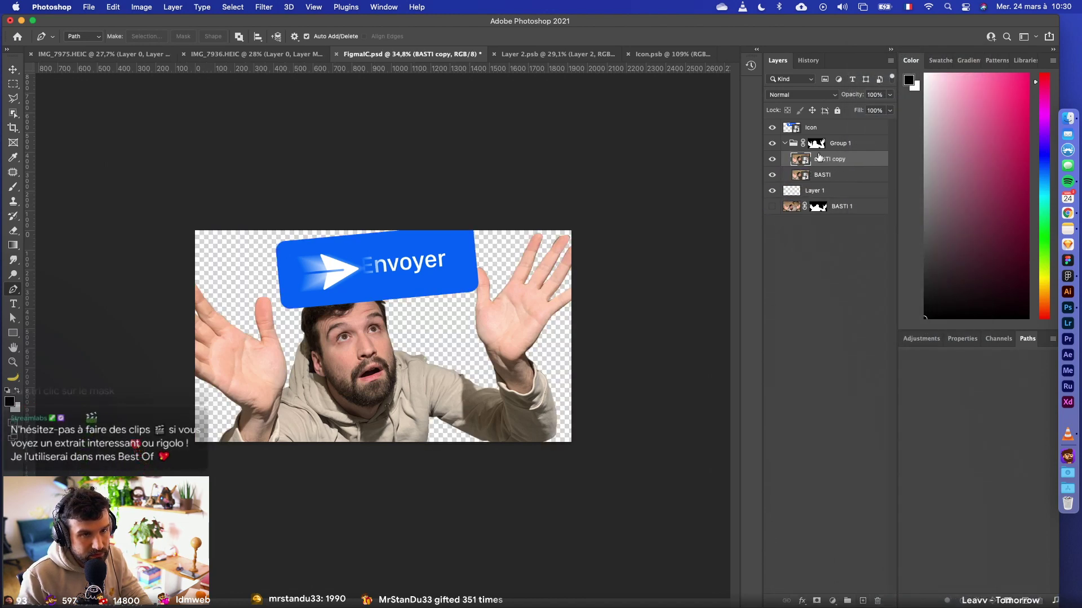
left_click_drag(800, 174, 797, 186)
left_click(785, 143)
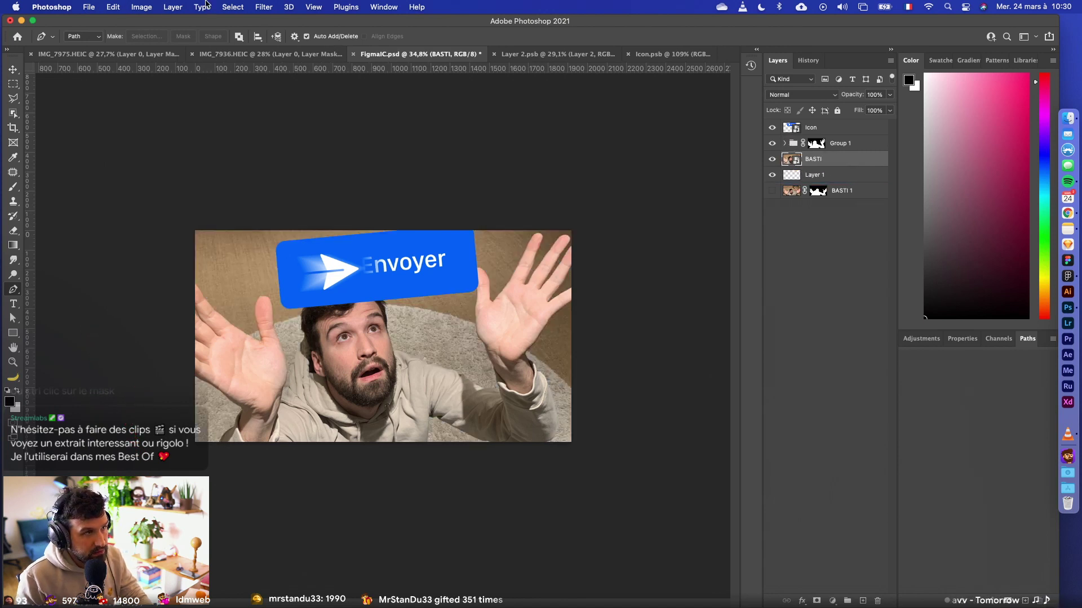
- Apply a Field Blur of 60 px to the BASTI background layer
left_click(264, 7)
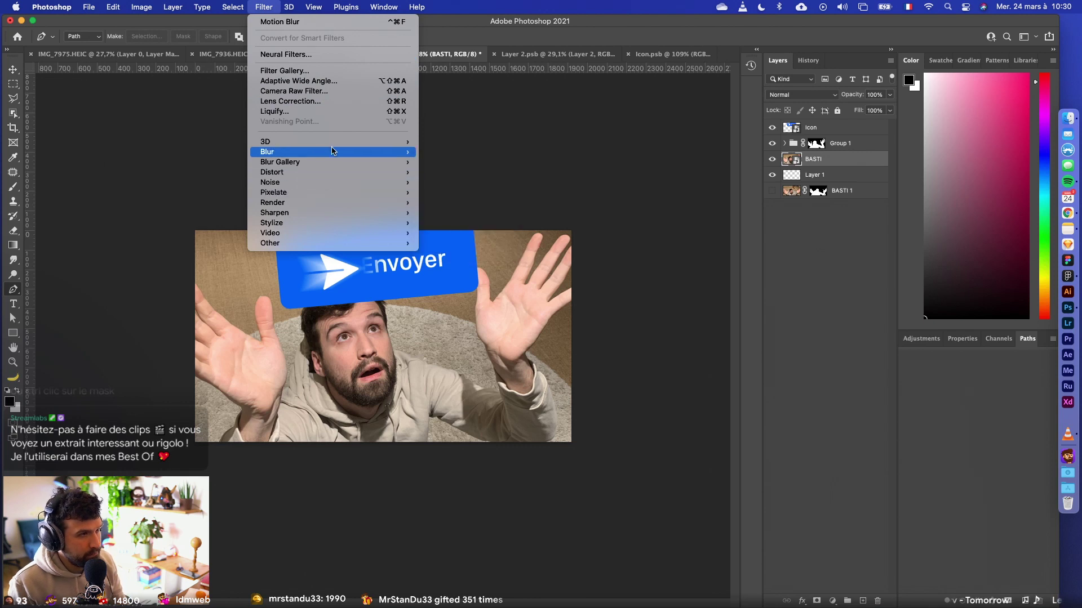
mouse_move(358, 163)
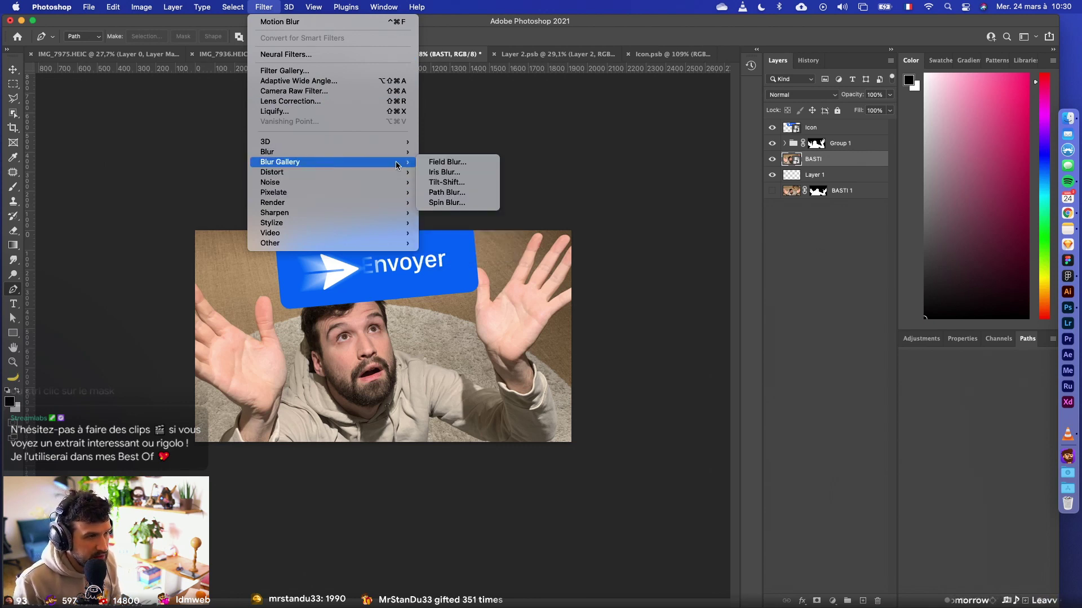
left_click(448, 163)
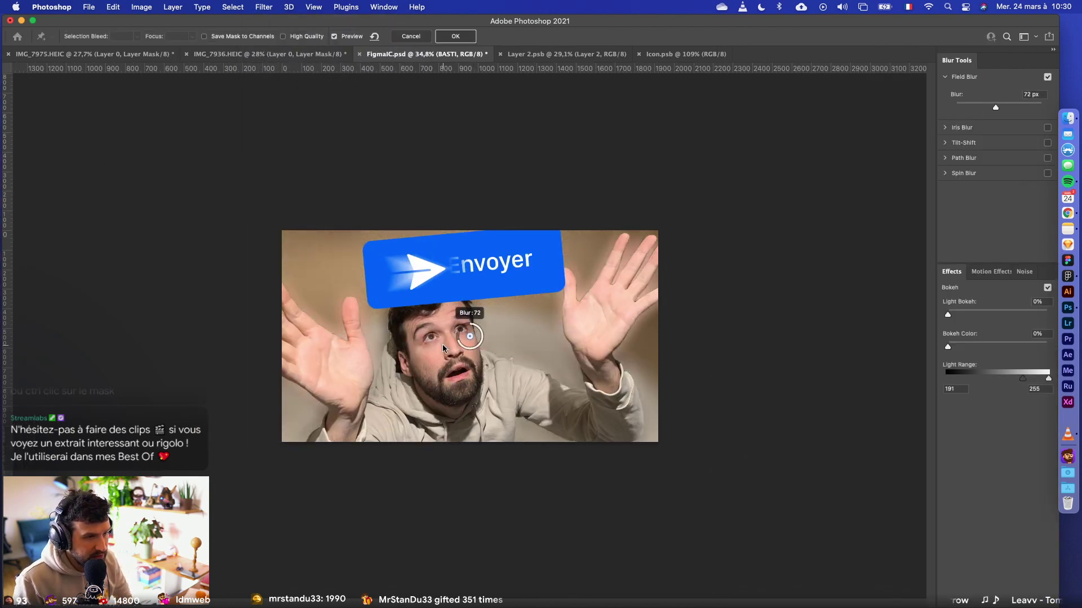
left_click_drag(443, 347, 446, 357)
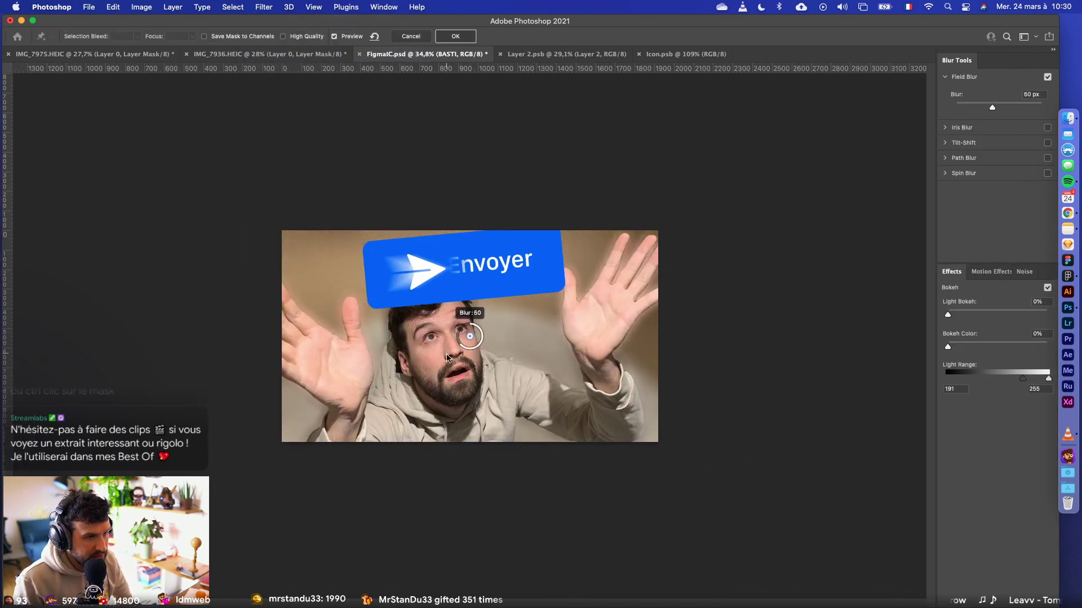
left_click(455, 37)
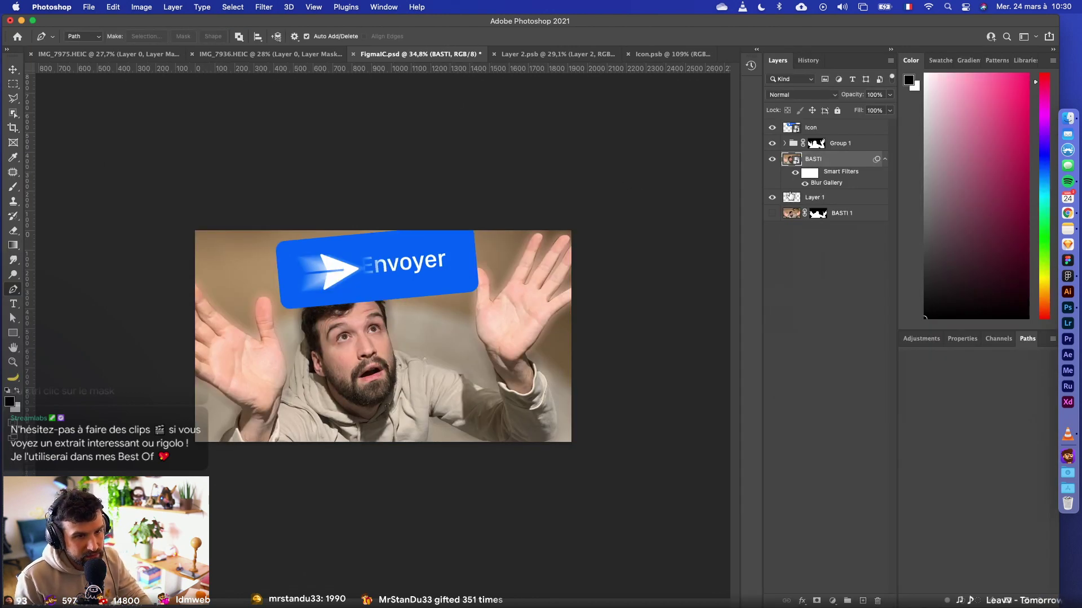
- Toggle the visibility of Layer 1 and Icon to check what each contributes to the composition
left_click(790, 196)
left_click(773, 198)
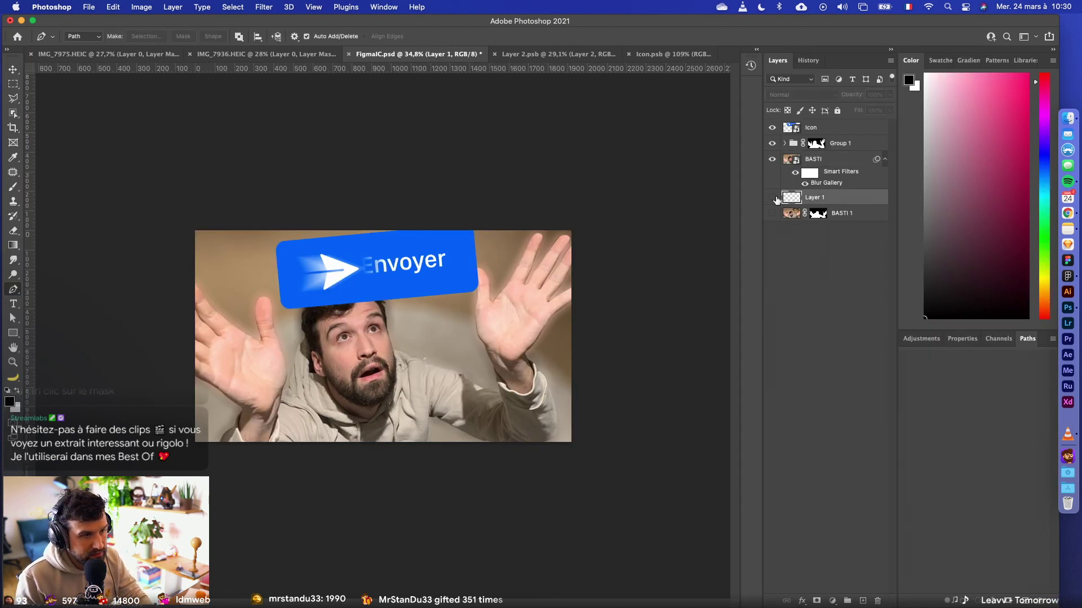
left_click(843, 216)
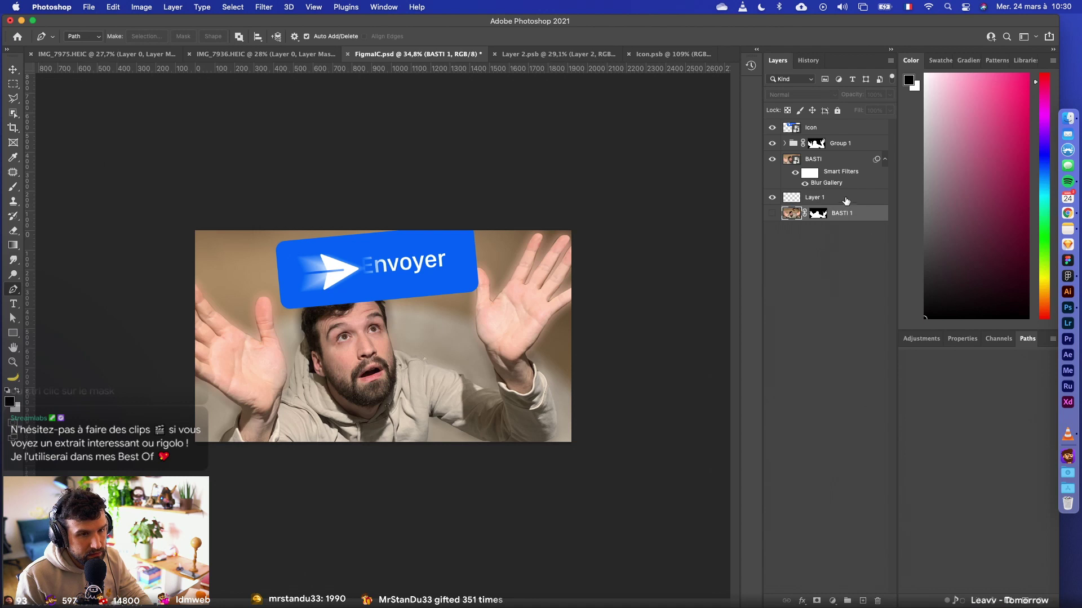
left_click(772, 128)
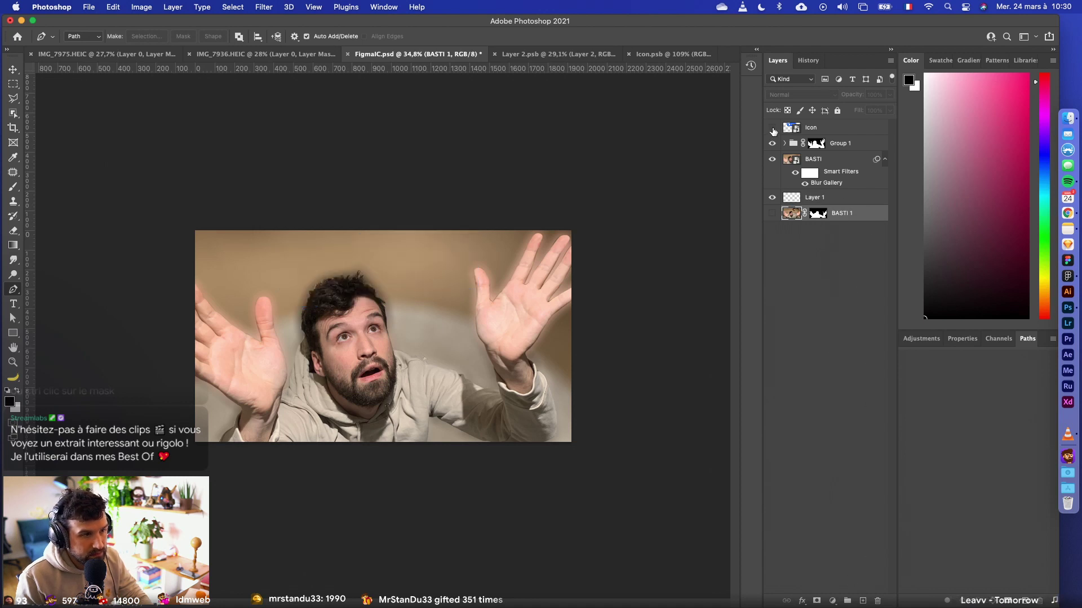
left_click(772, 128)
- Free-transform the Icon layer and move the blue Envoyer button slightly higher above the person's head
left_click(834, 127)
key("super+t")
left_click_drag(403, 284, 397, 267)
key("Return")
key("p")
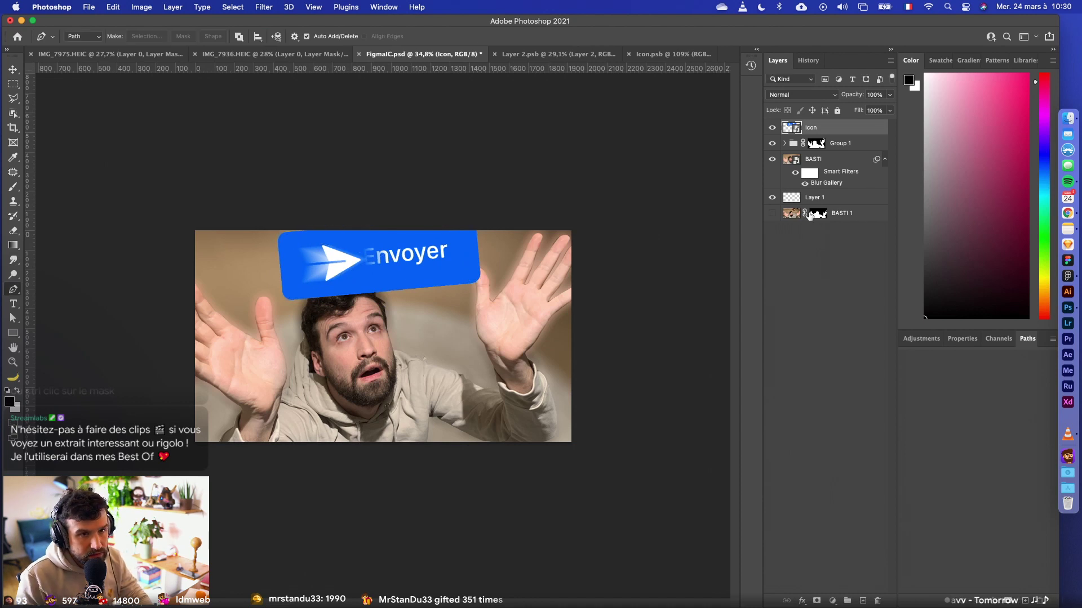
- Select Group 1 together with the blurred BASTI layer and link the two
left_click(784, 144)
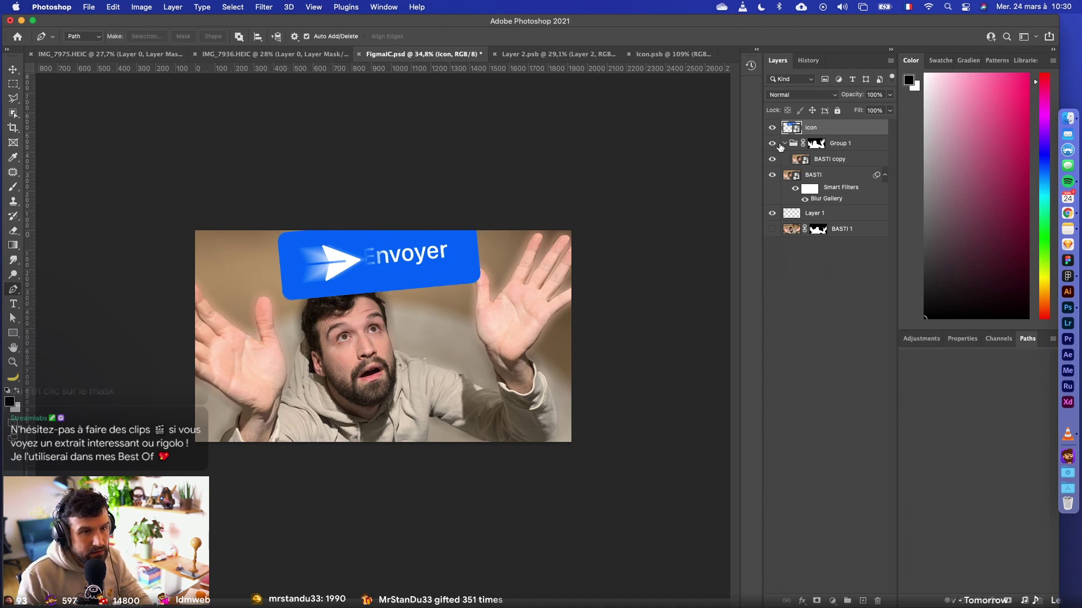
left_click(785, 144)
right_click(868, 144)
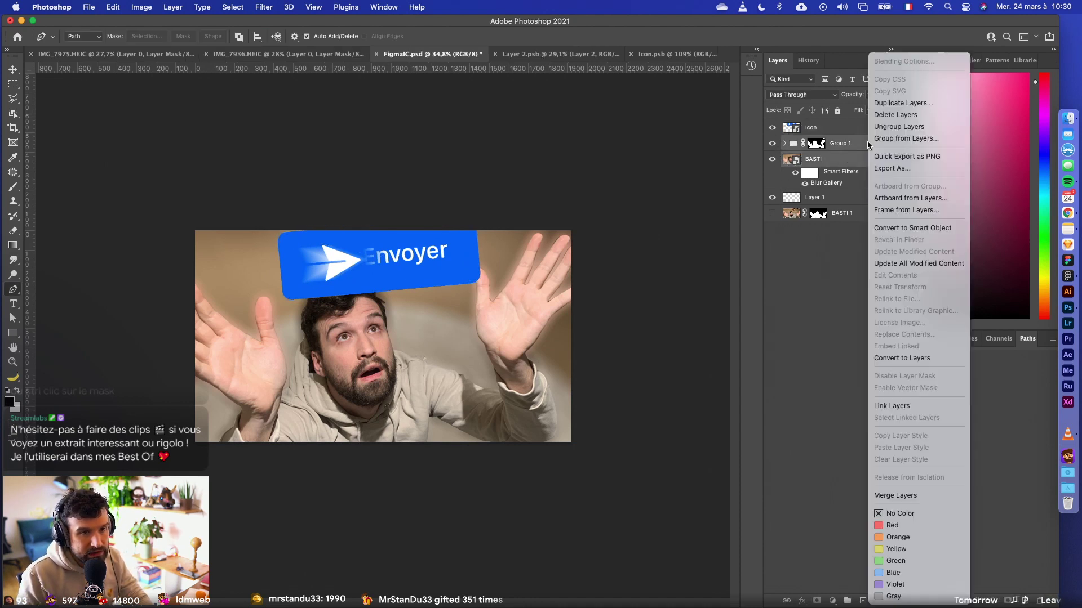
key("Escape")
right_click(874, 152)
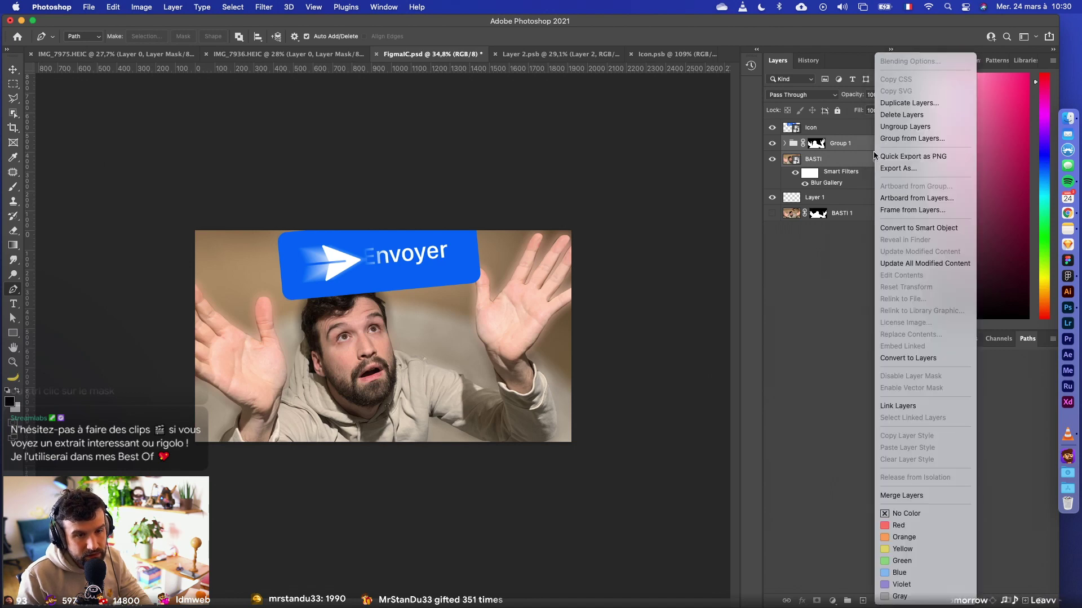
left_click(906, 408)
left_click(870, 405)
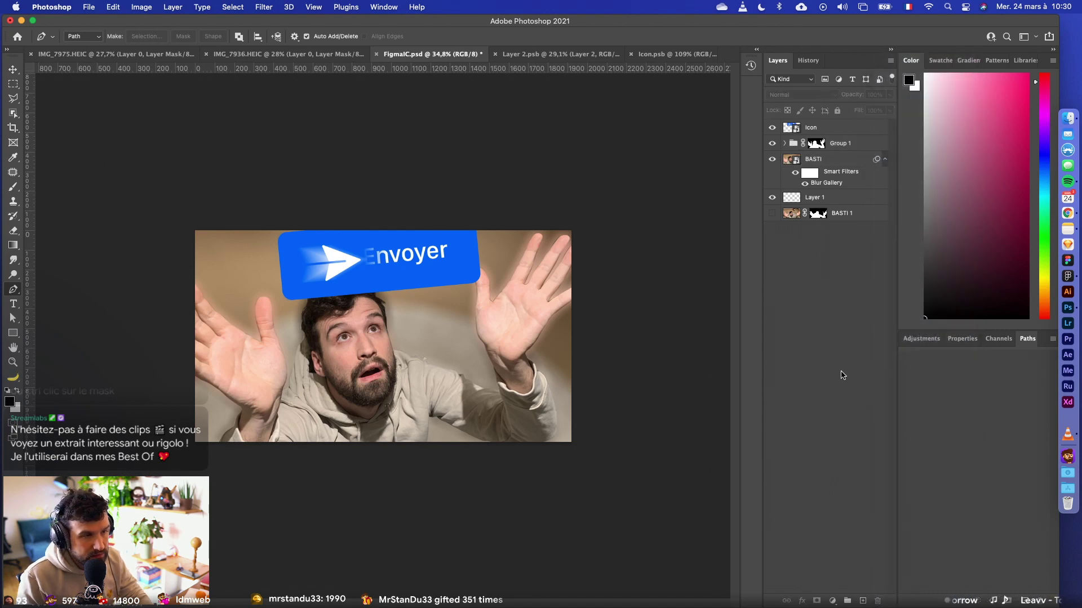
left_click(16, 69)
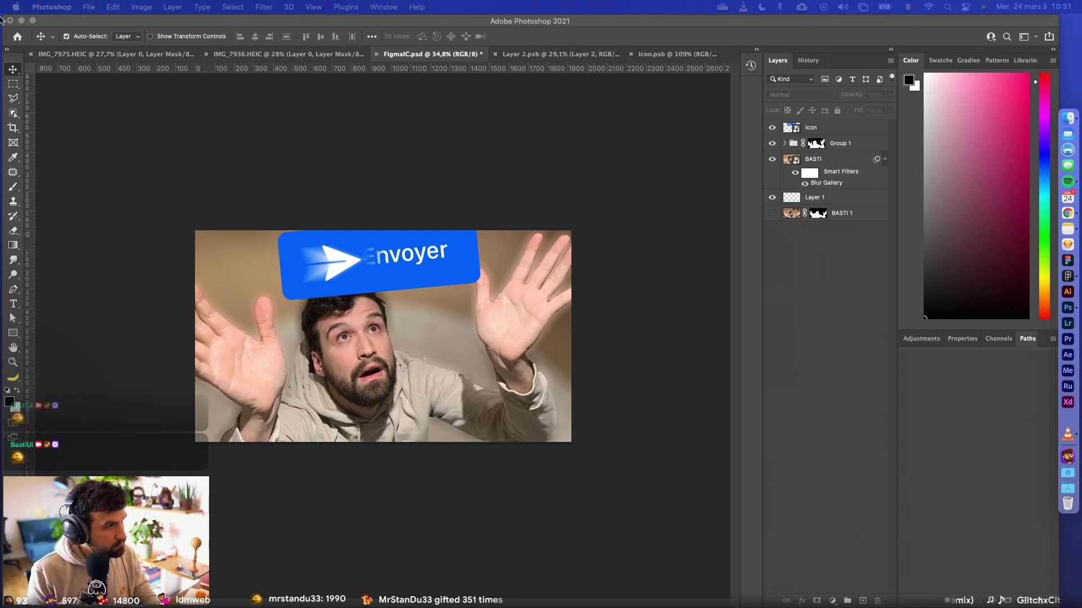
left_click(13, 83)
key("super+equal")
key("super+equal")
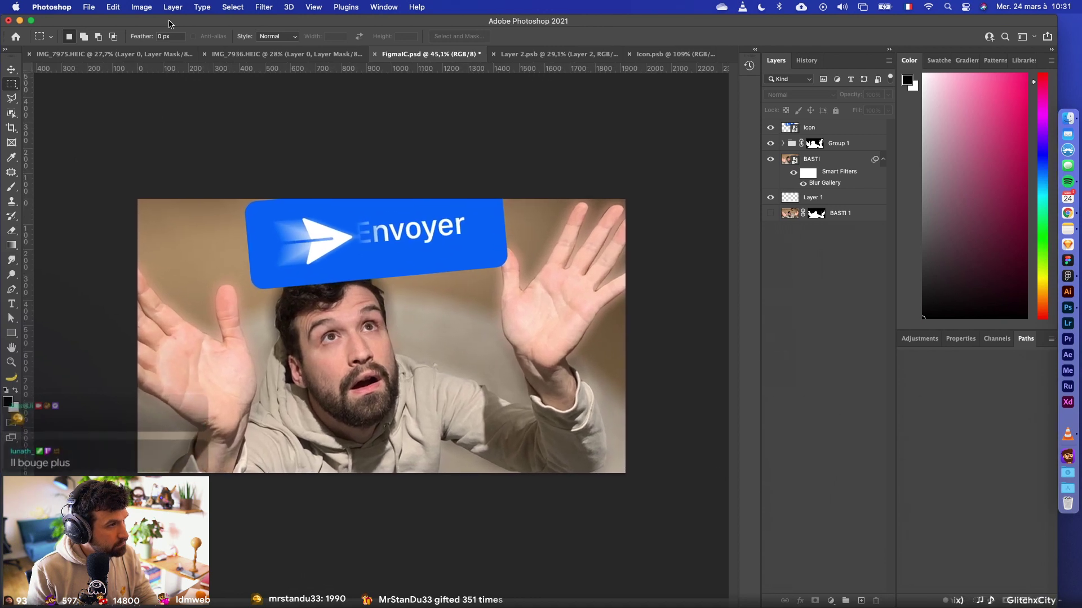
key("super+equal")
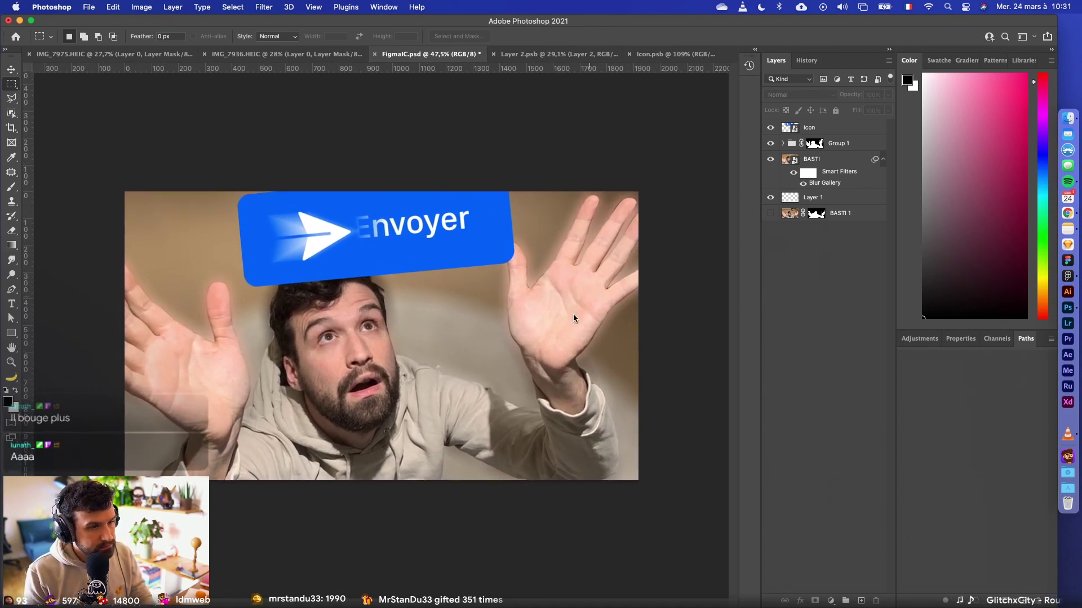
- Scale the linked BASTI layer and Group 1 to 96.71% and reposition them at X 937.50 px, Y 635.80 px
left_click(827, 160)
key("super+t")
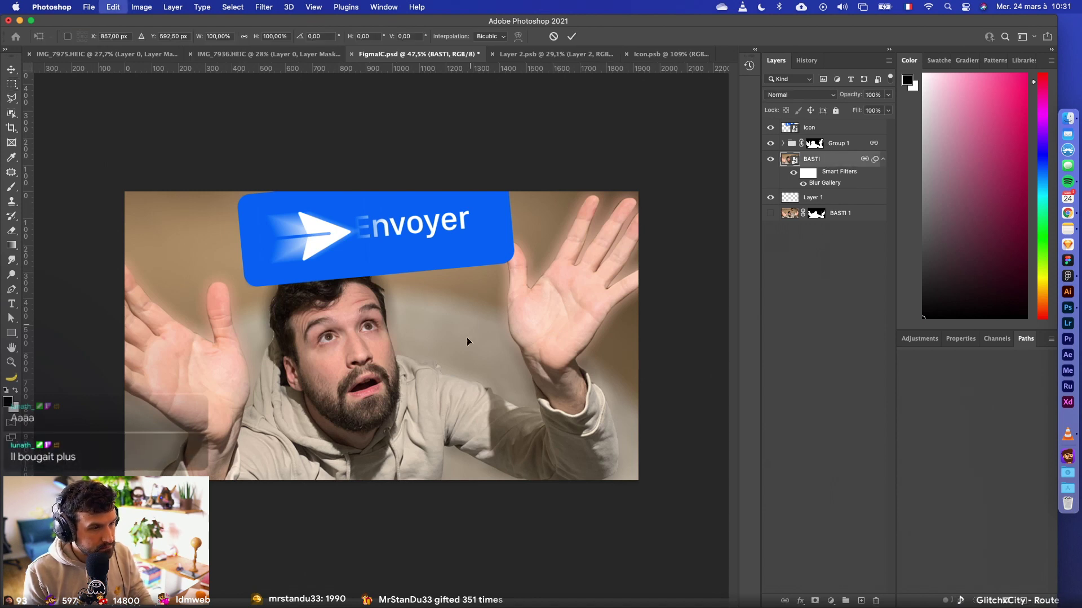
left_click_drag(467, 337, 482, 360)
key("super+0")
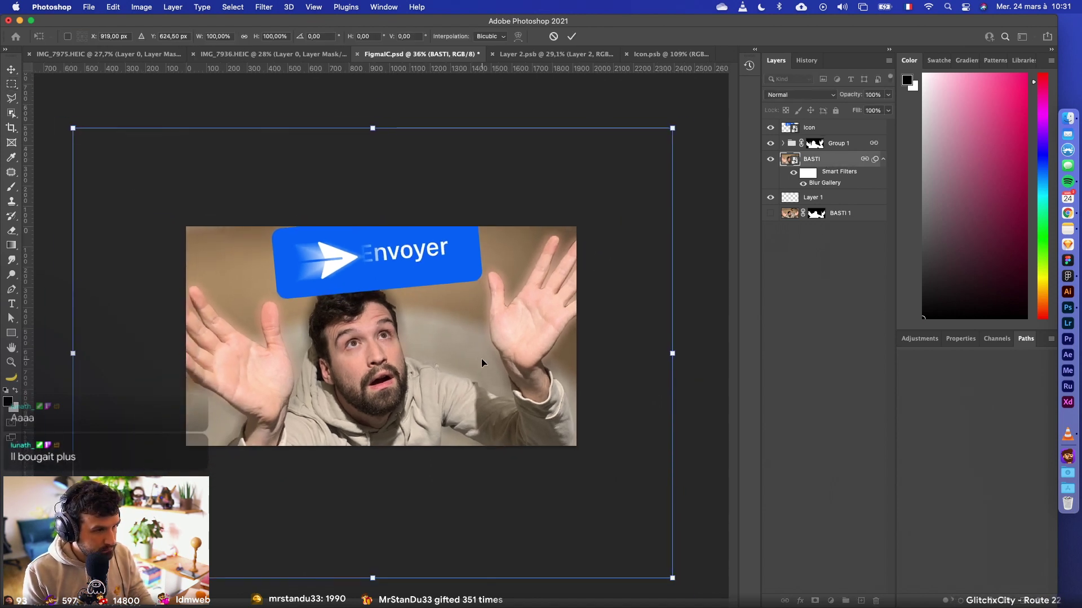
left_click_drag(672, 127, 670, 135)
key("Return")
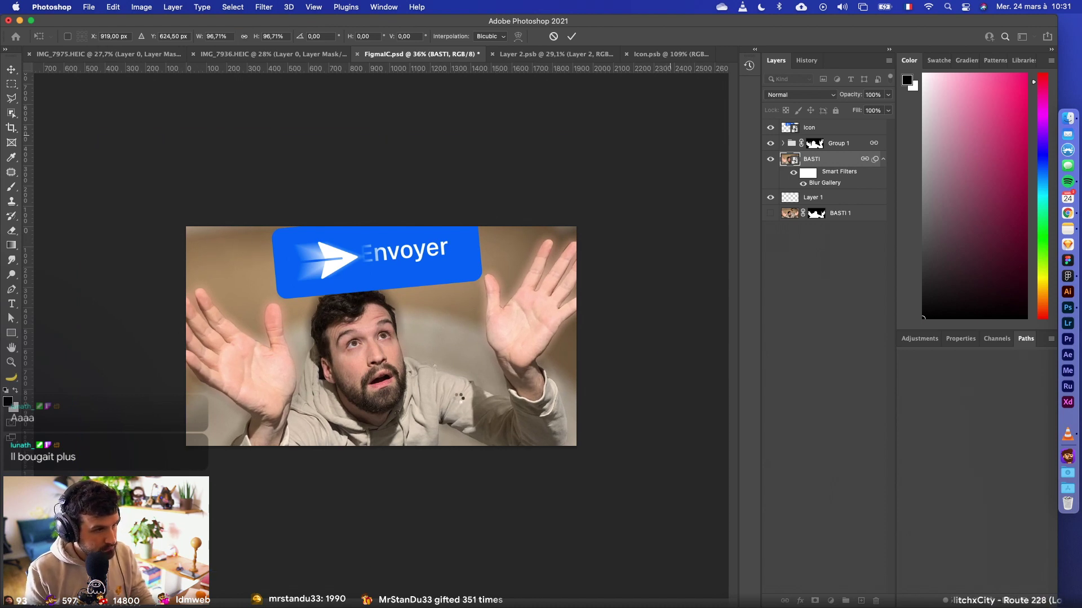
key("super+t")
left_click_drag(471, 390, 479, 380)
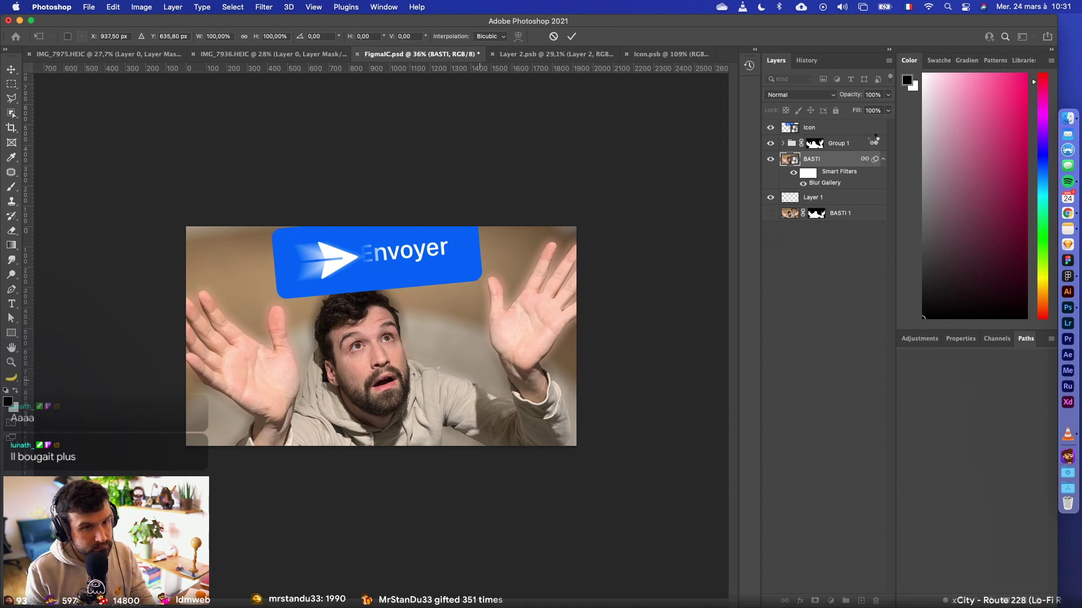
- Hide the blurred BASTI layer and add a bright red solid colour fill layer directly beneath it in the stack
left_click(771, 159)
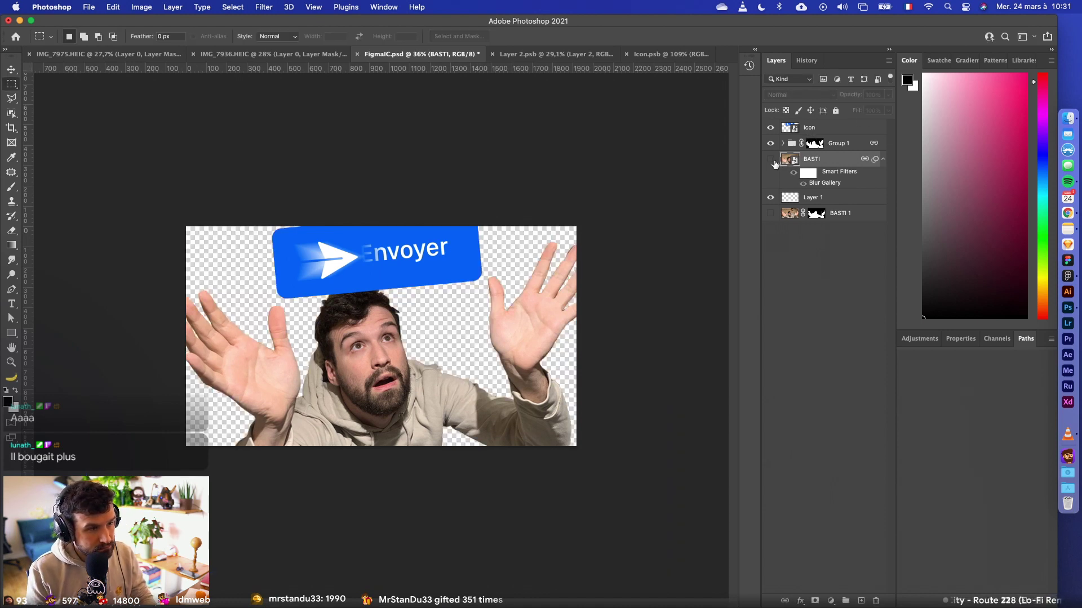
left_click(831, 601)
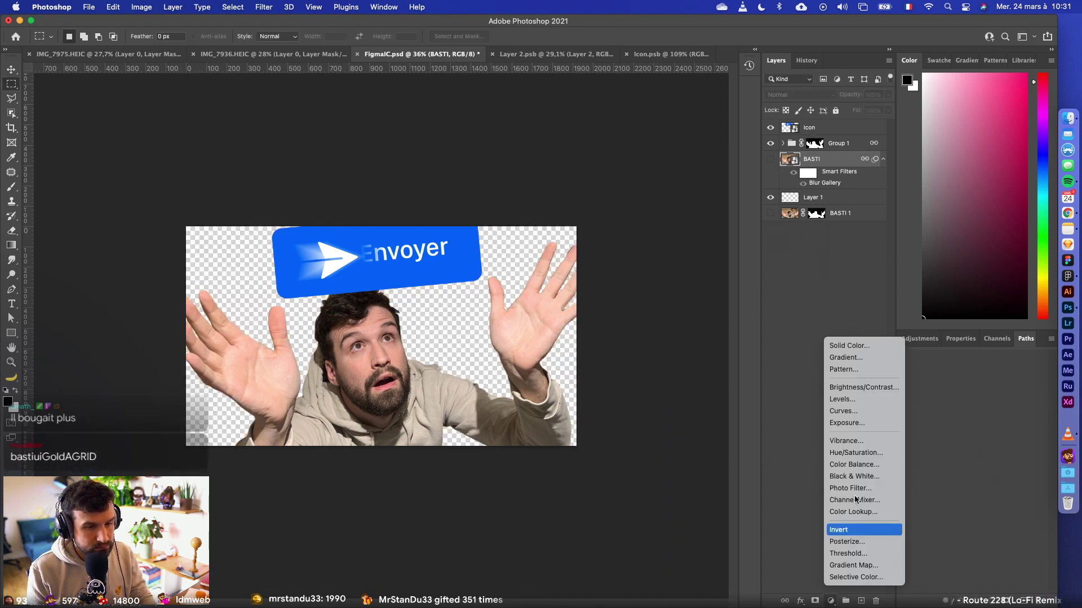
left_click(854, 346)
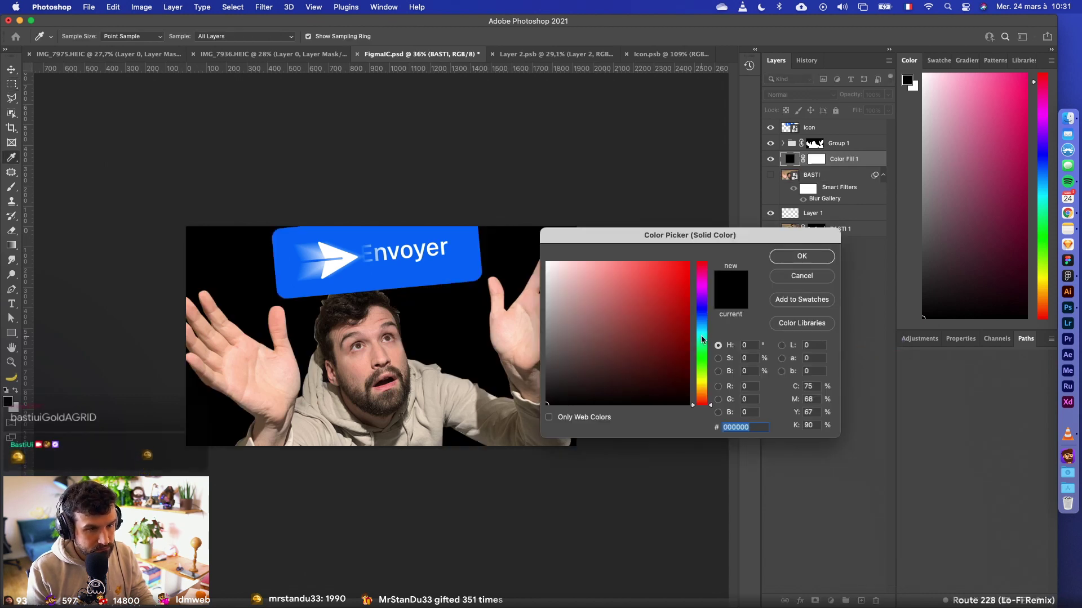
left_click(688, 263)
left_click(801, 257)
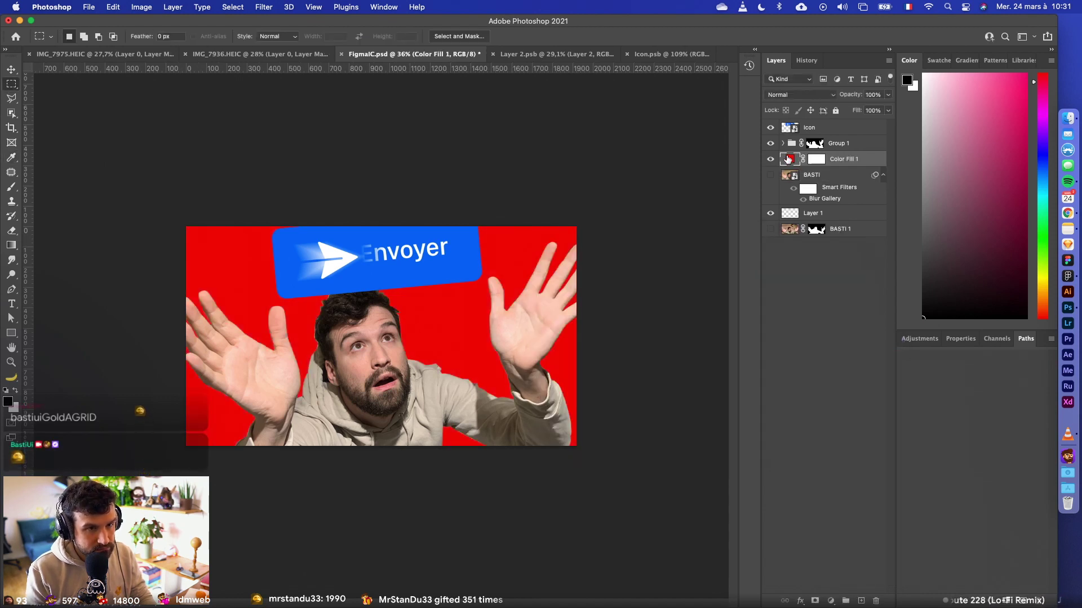
left_click_drag(789, 159, 803, 207)
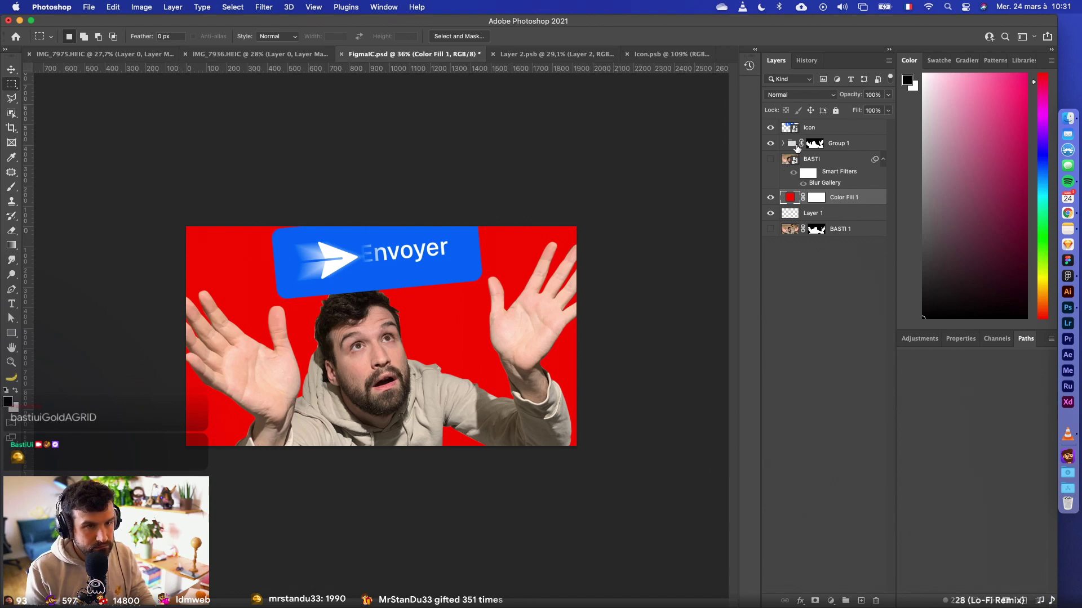
- Hide the Icon layer and refine Group 1's mask with Smart Radius enabled and an edge detection radius of 1 px
scroll(381, 338, "up", 5)
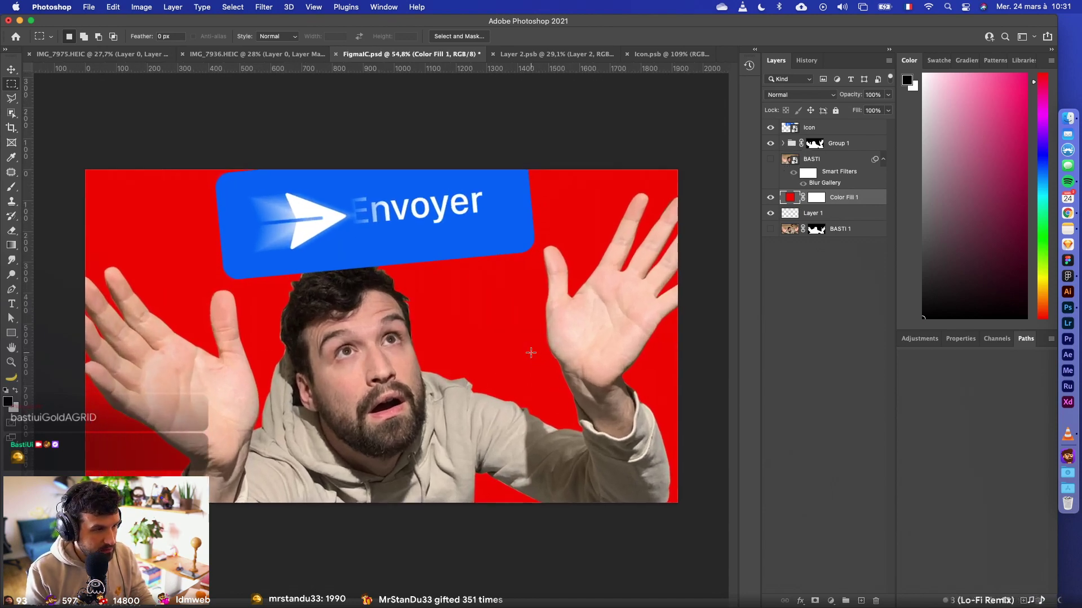
left_click(770, 128)
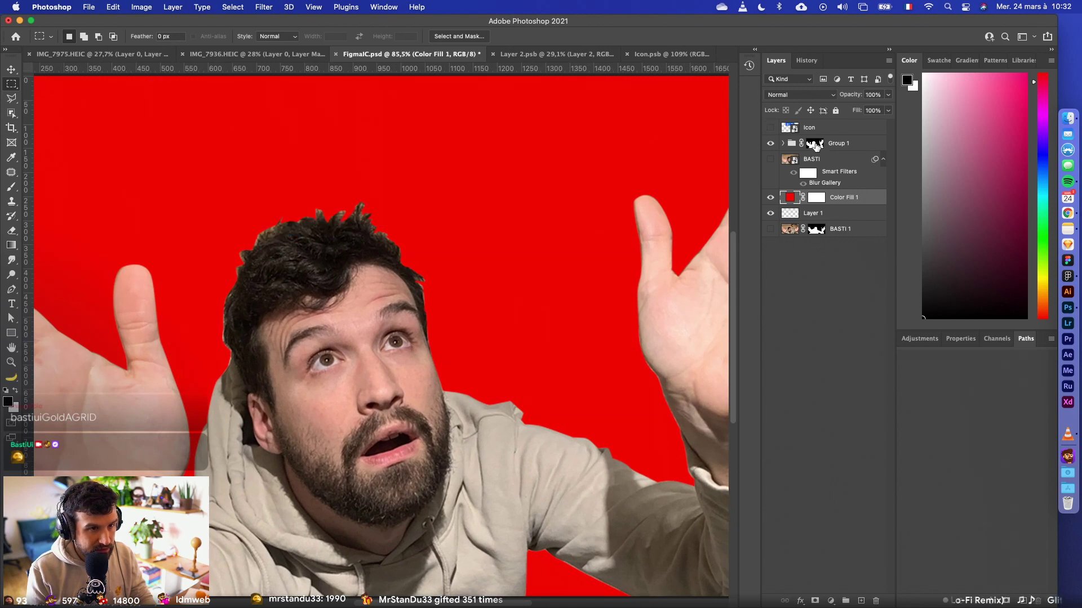
double_click(815, 146)
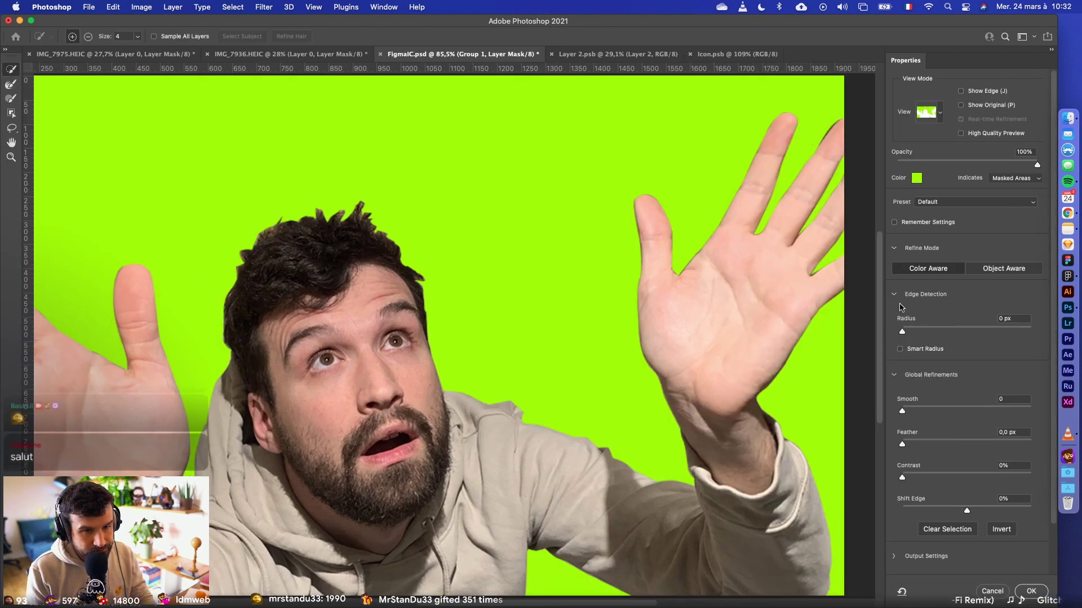
left_click(900, 351)
mouse_move(912, 335)
left_mouse_down()
mouse_move(922, 335)
mouse_move(913, 335)
left_mouse_up()
- Set the mask refinement to Smooth 8, Feather 1.4 px, Contrast 6% and Shift Edge -23%, and apply it to Group 1
scroll(913, 335, "down", 3)
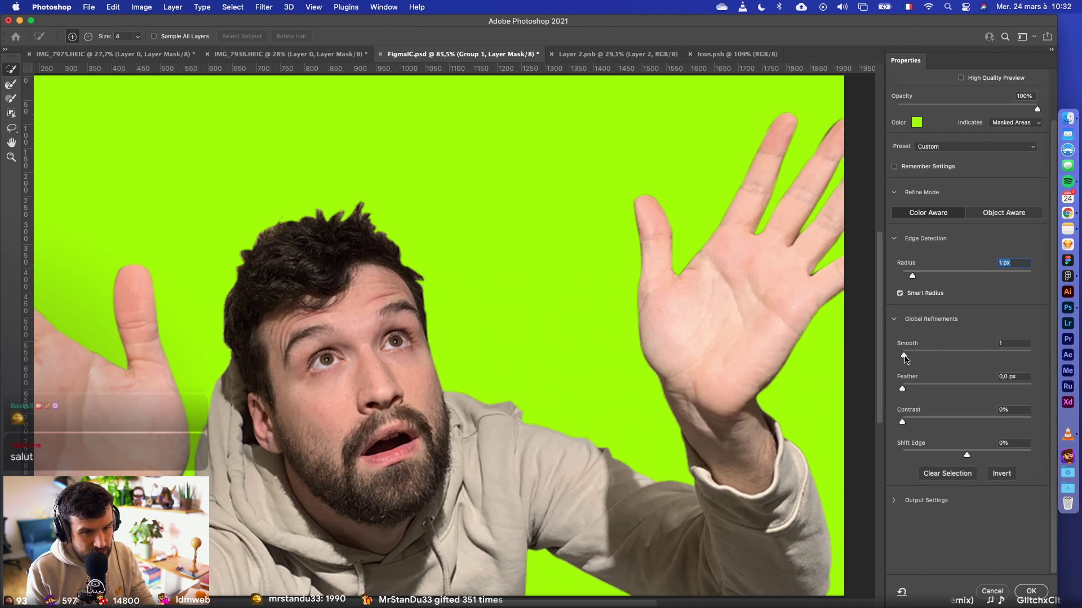
left_click_drag(908, 388, 919, 389)
left_click_drag(967, 456, 952, 455)
scroll(481, 364, "down", 1)
scroll(481, 364, "down", 2)
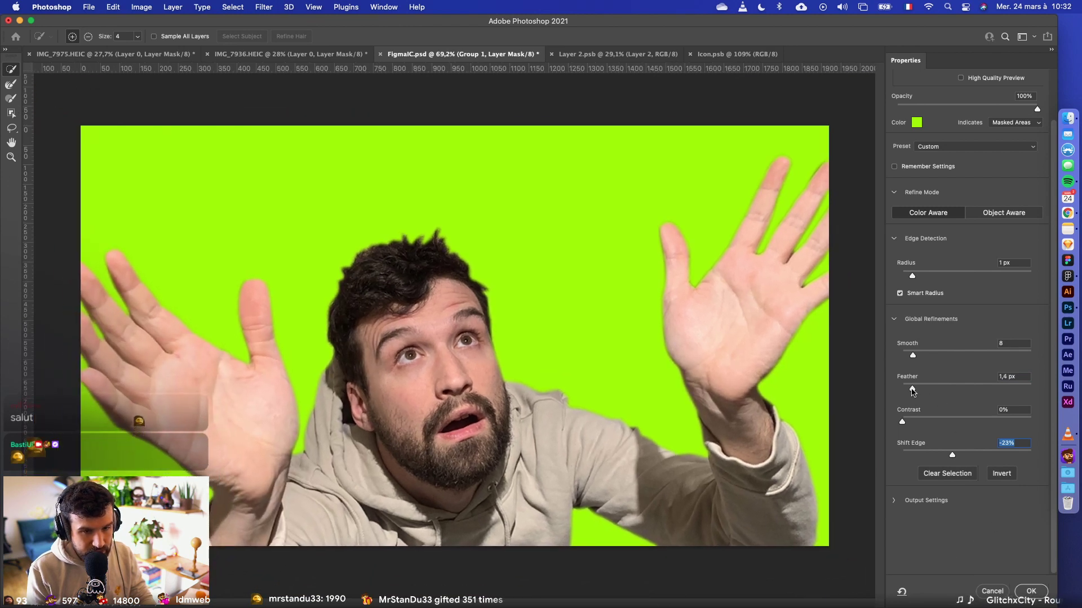
left_click_drag(923, 388, 910, 423)
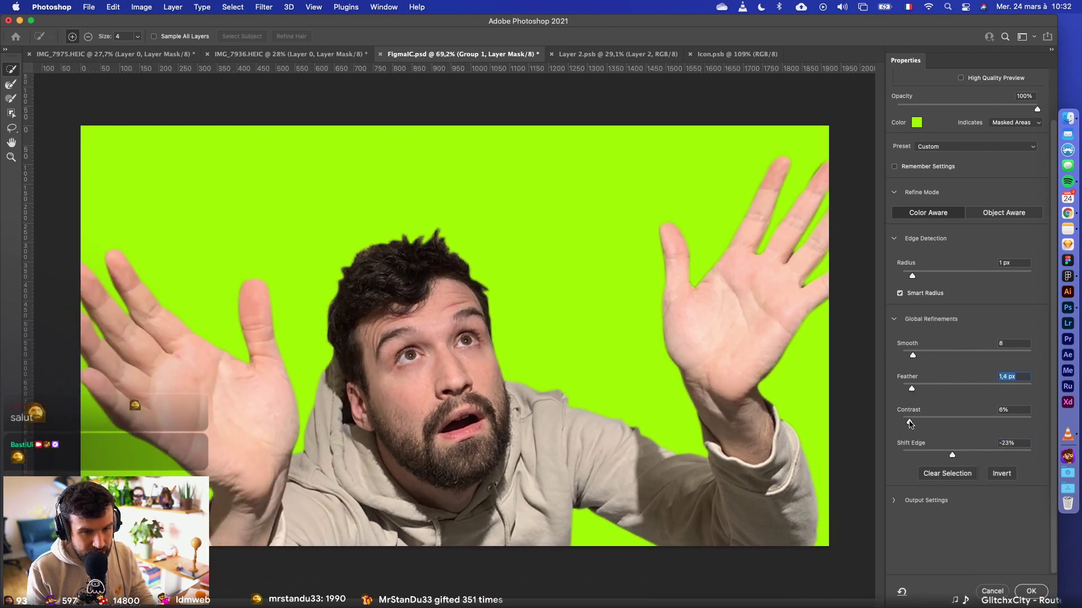
left_click(1032, 591)
scroll(402, 305, "down", 3)
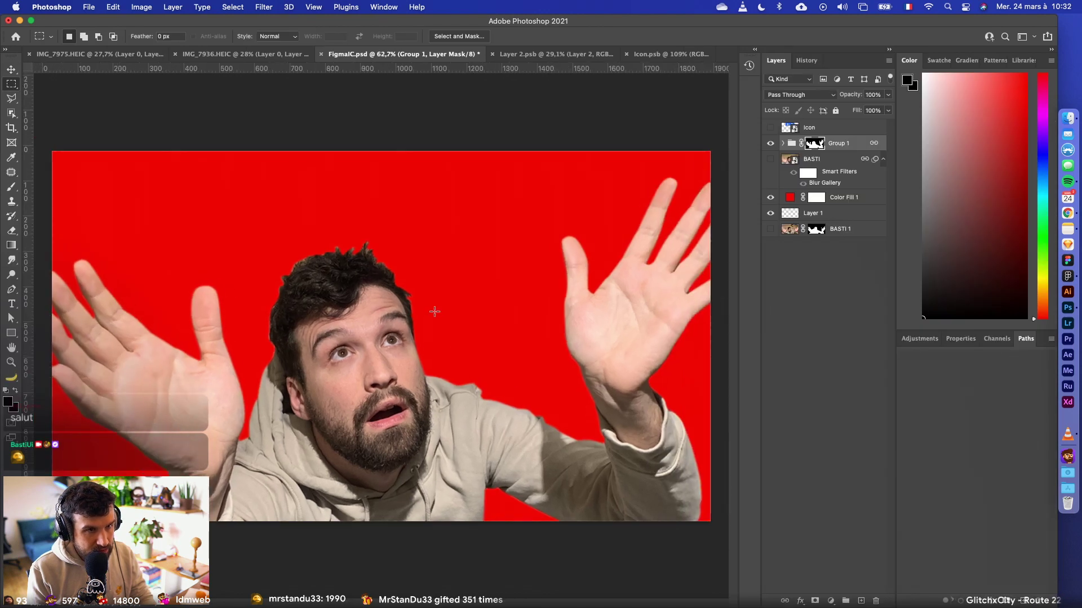
- Toggle the BASTI layer's visibility to compare the blurred background with the red fill
left_click(770, 160)
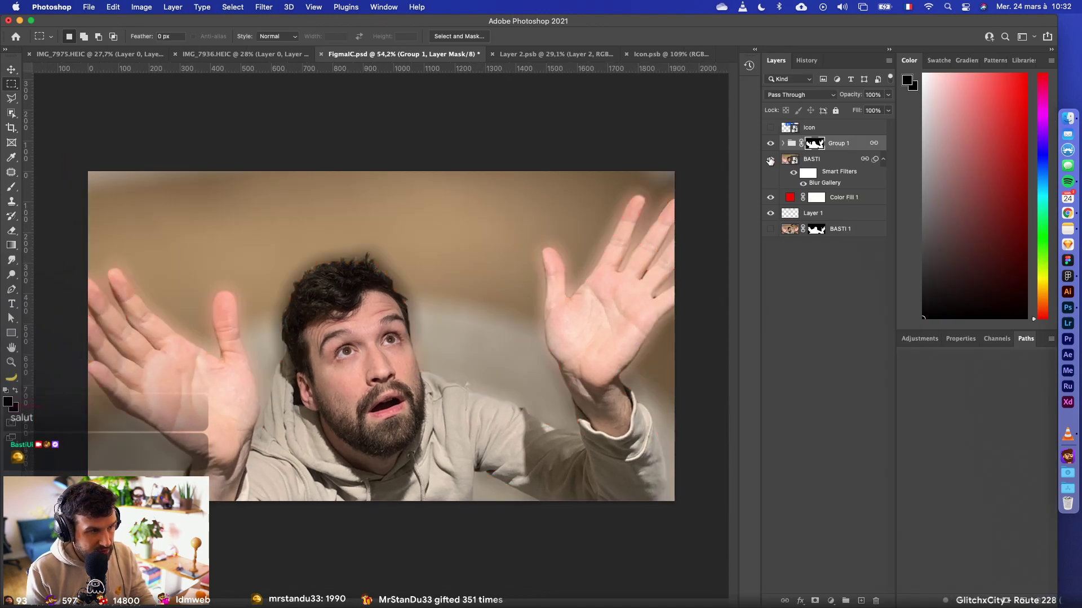
left_click(770, 159)
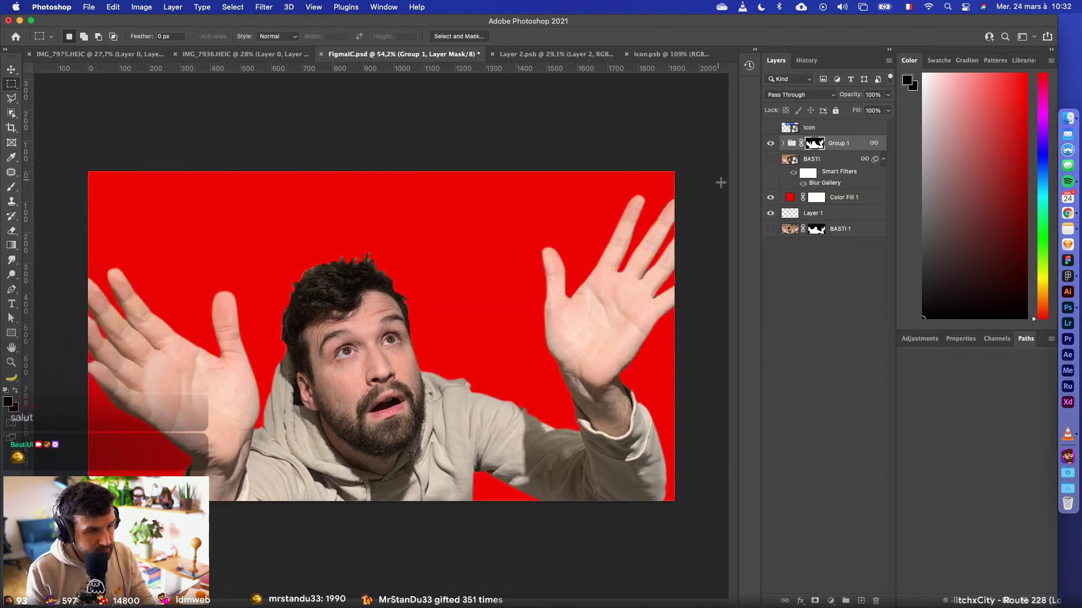
scroll(500, 283, "down", 3)
- Show the Icon layer again and free-transform the Envoyer button to about 130.49%, centred at X 1016 px, Y 184 px
left_click(775, 130)
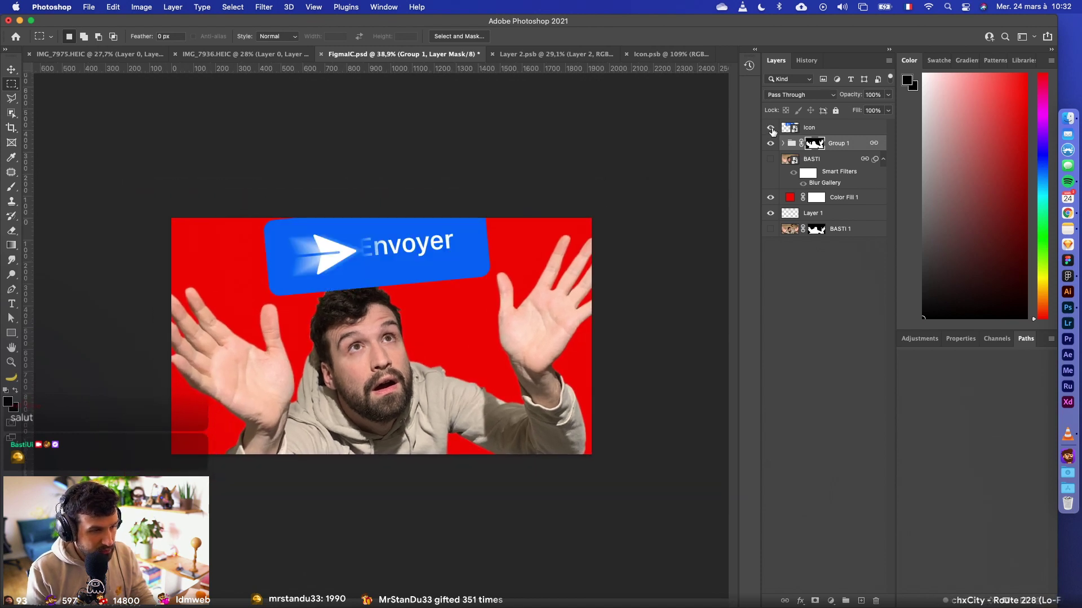
left_click(851, 131)
key("super+t")
left_click_drag(383, 273, 414, 286)
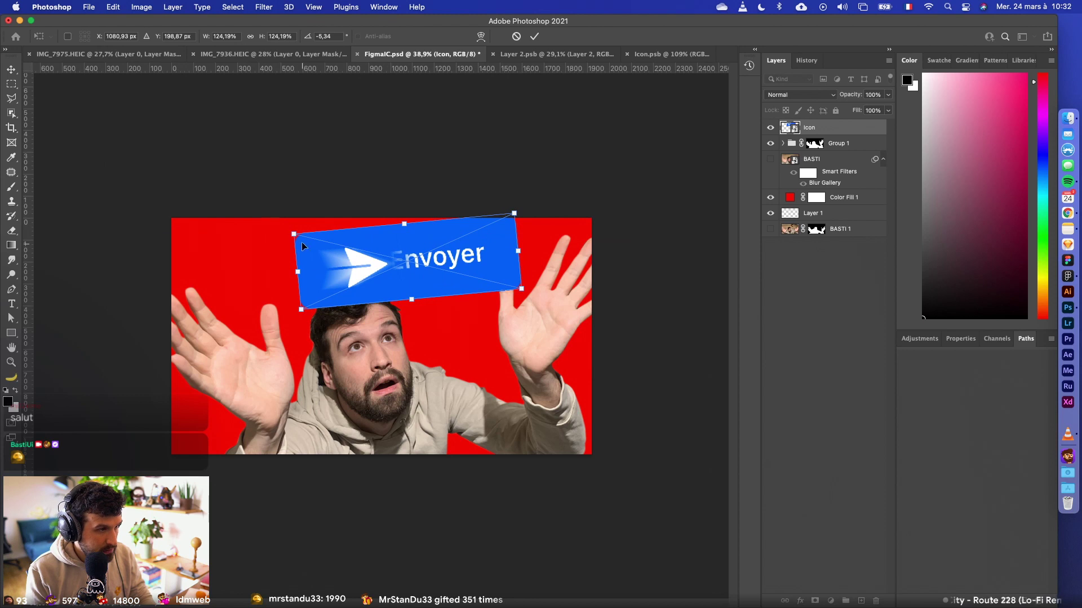
left_click_drag(294, 234, 282, 232)
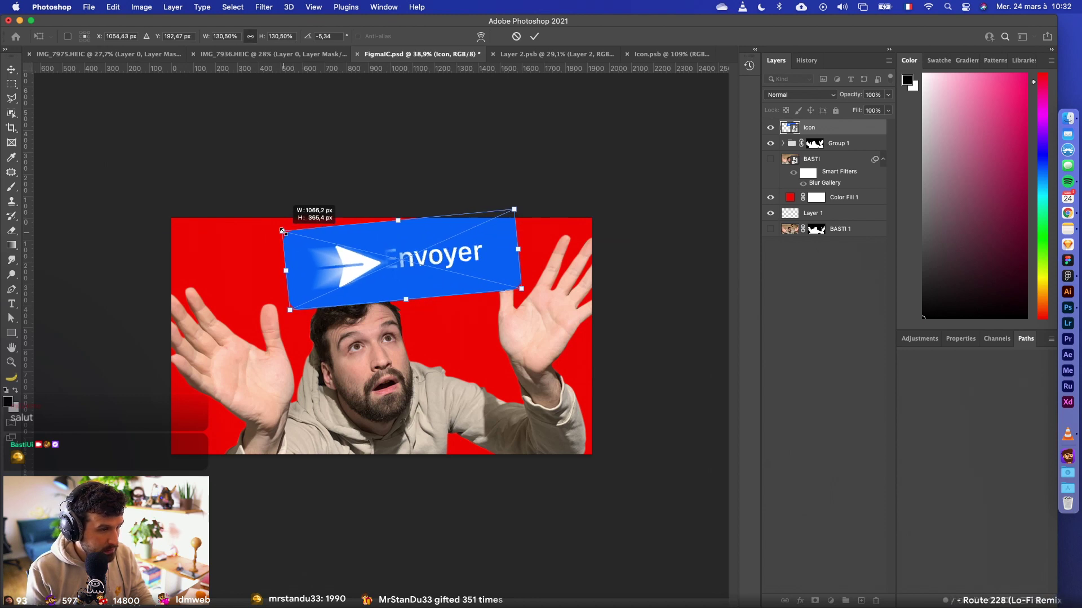
left_click_drag(369, 266, 360, 264)
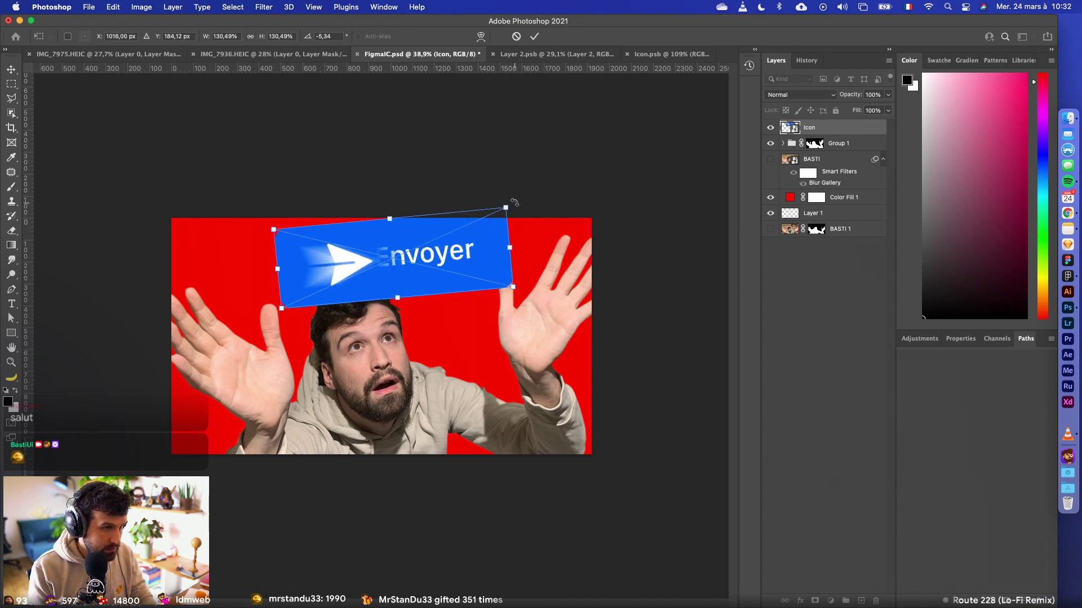
- Tilt the Envoyer button further counterclockwise, distort its lower corners into perspective, and apply the transform
left_click_drag(514, 202, 533, 184)
left_click_drag(515, 282, 518, 271)
left_click_drag(285, 316, 280, 305)
key("Return")
key("m")
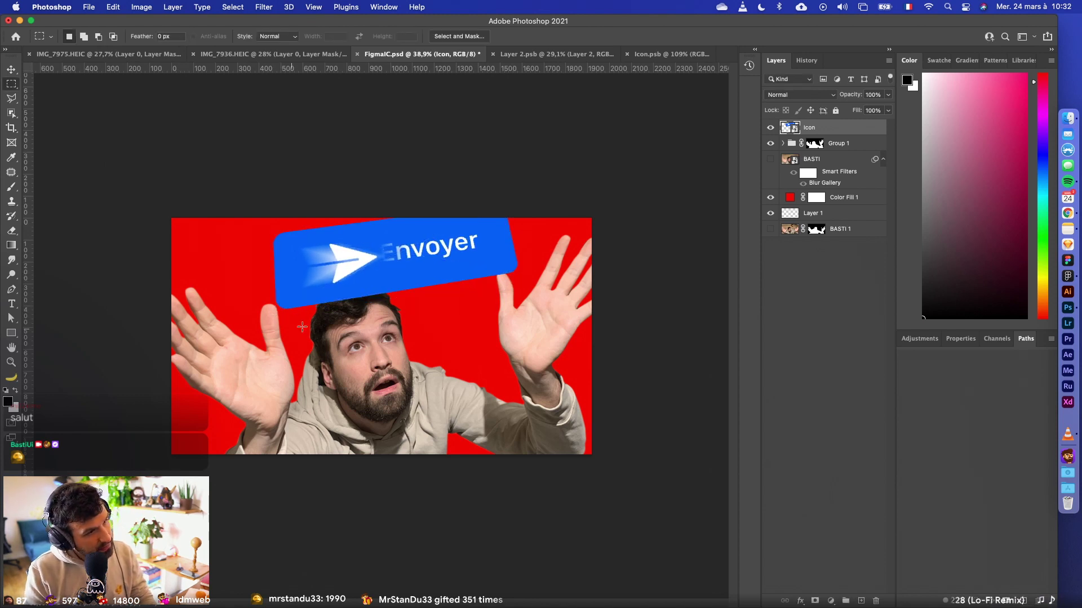
- Free-transform the Icon layer again, centring the button at X 960 px and pulling its lower corners downward for stronger perspective
key("super+t")
left_click_drag(428, 266, 416, 267)
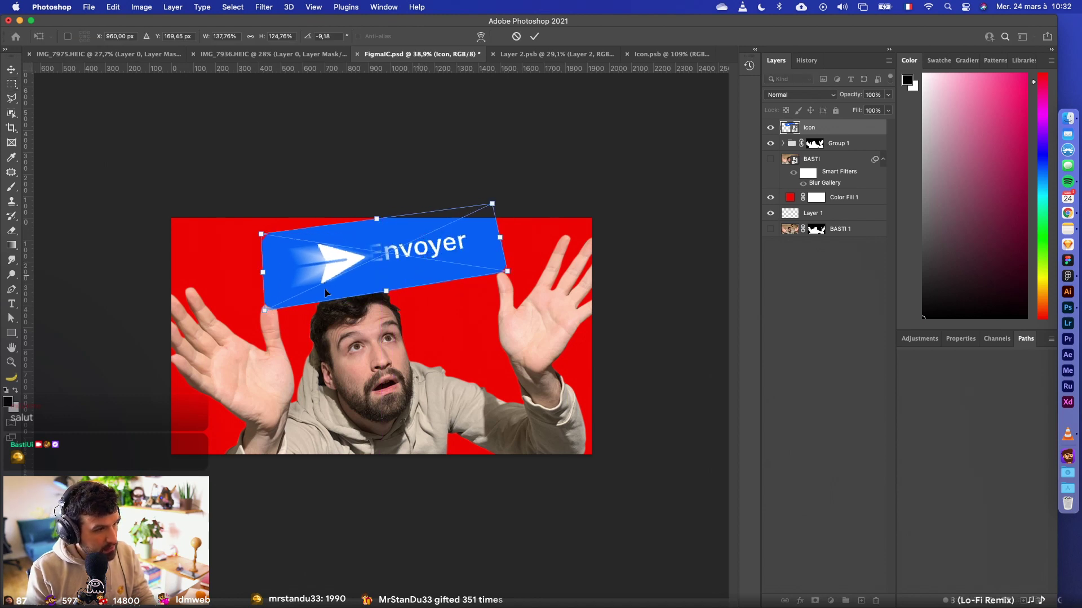
left_click_drag(264, 313, 270, 323)
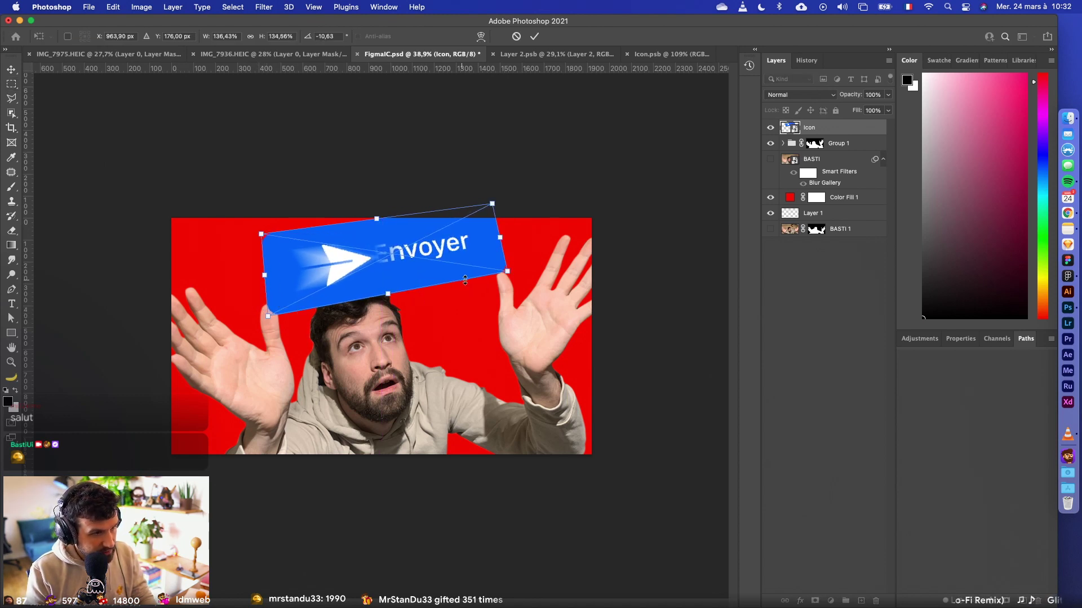
left_click_drag(508, 273, 513, 275)
key("Return")
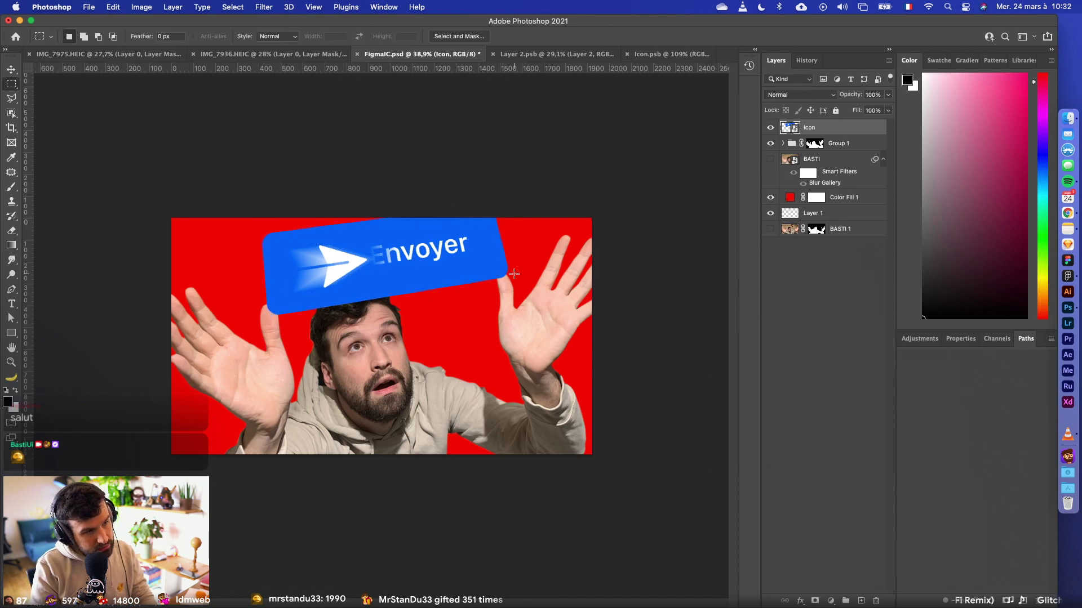
key("super+minus")
scroll(514, 274, "down", 3)
scroll(514, 273, "up", 5)
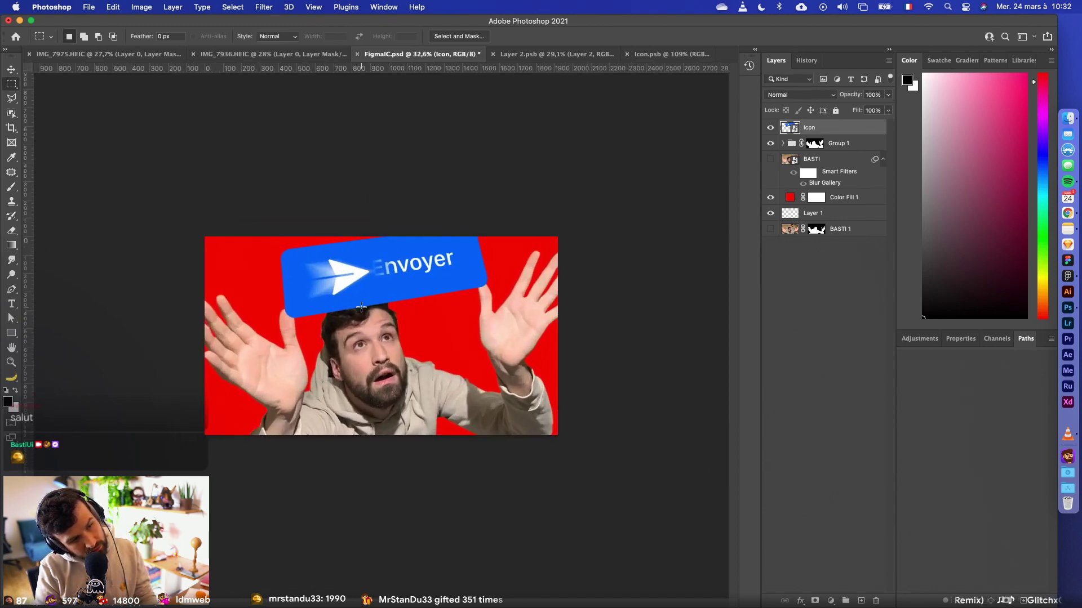
scroll(361, 307, "up", 1)
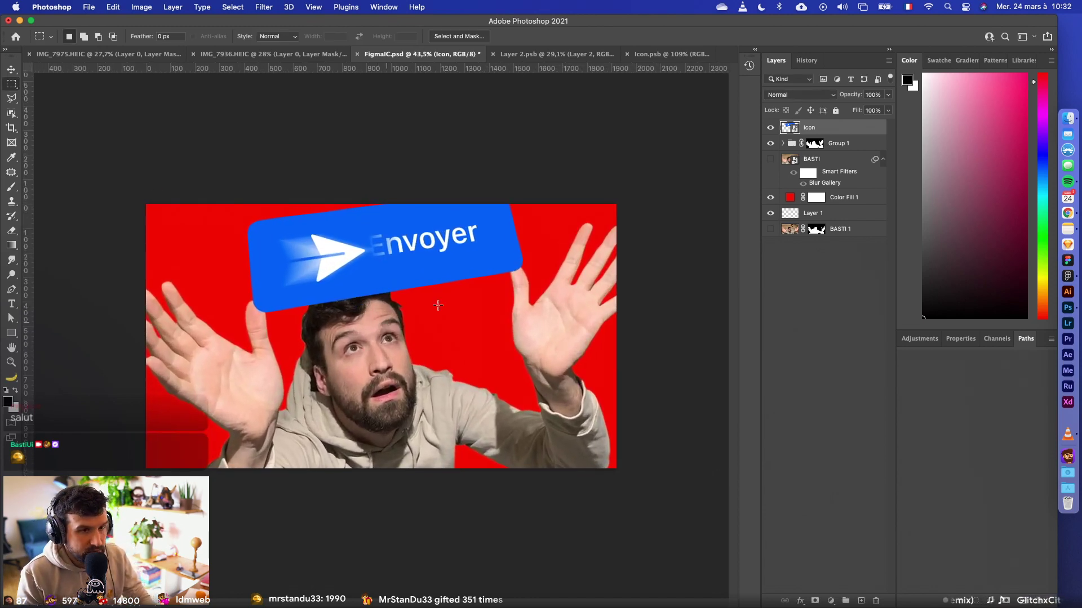
- Open the button's Icon smart object and toggle the Icon copy and Icon layers to identify the sharp arrow
double_click(790, 129)
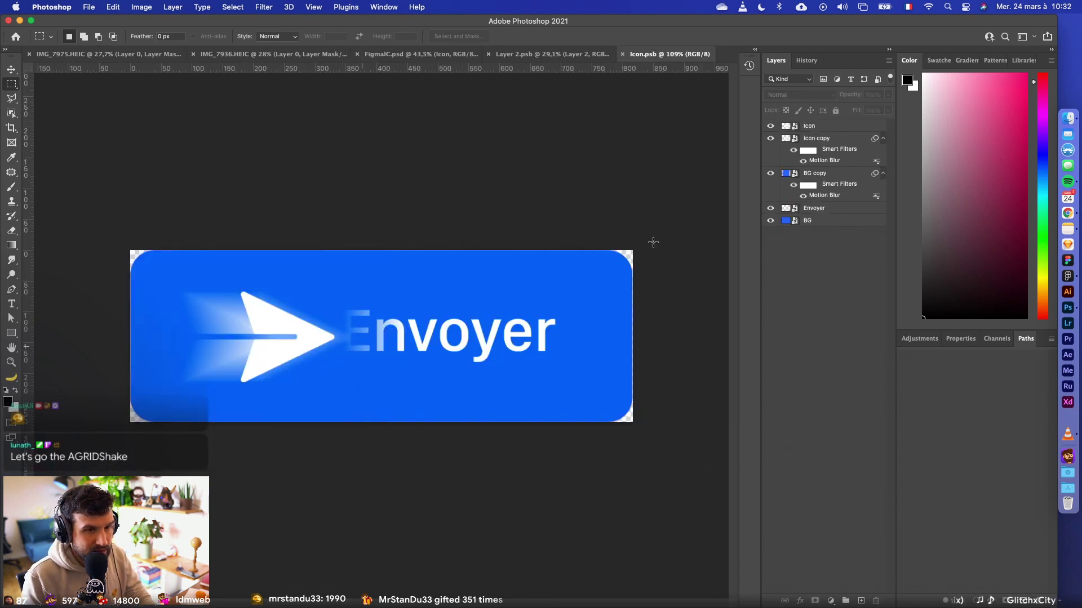
left_click(770, 138)
left_click(770, 138)
left_click(770, 126)
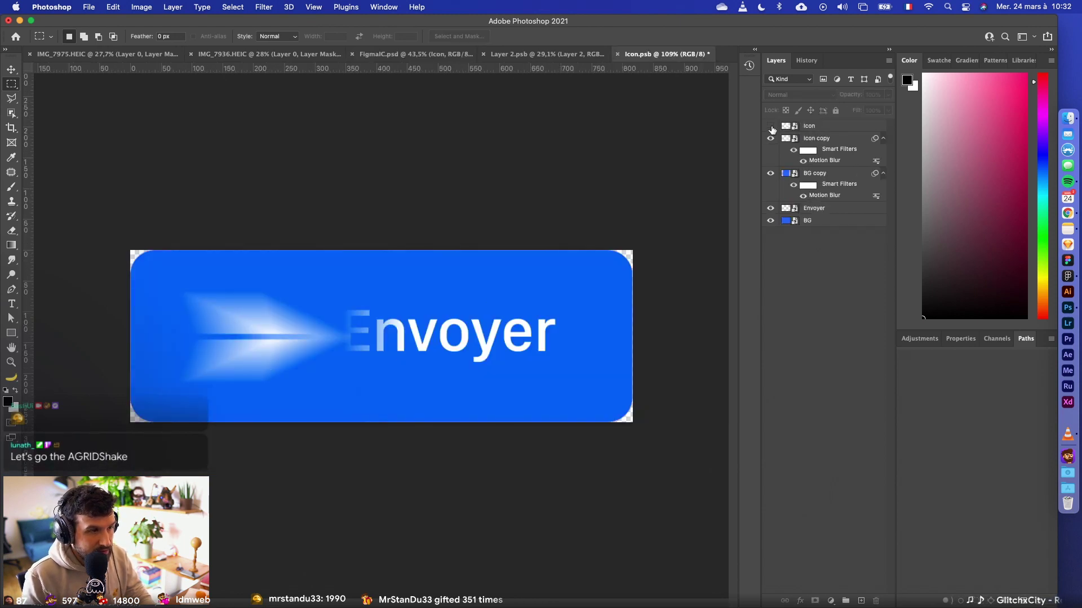
left_click(770, 125)
- Duplicate the sharp arrow's Icon layer from Icon.psb into the FigmaIC.psd document
left_click(829, 126)
right_click(829, 127)
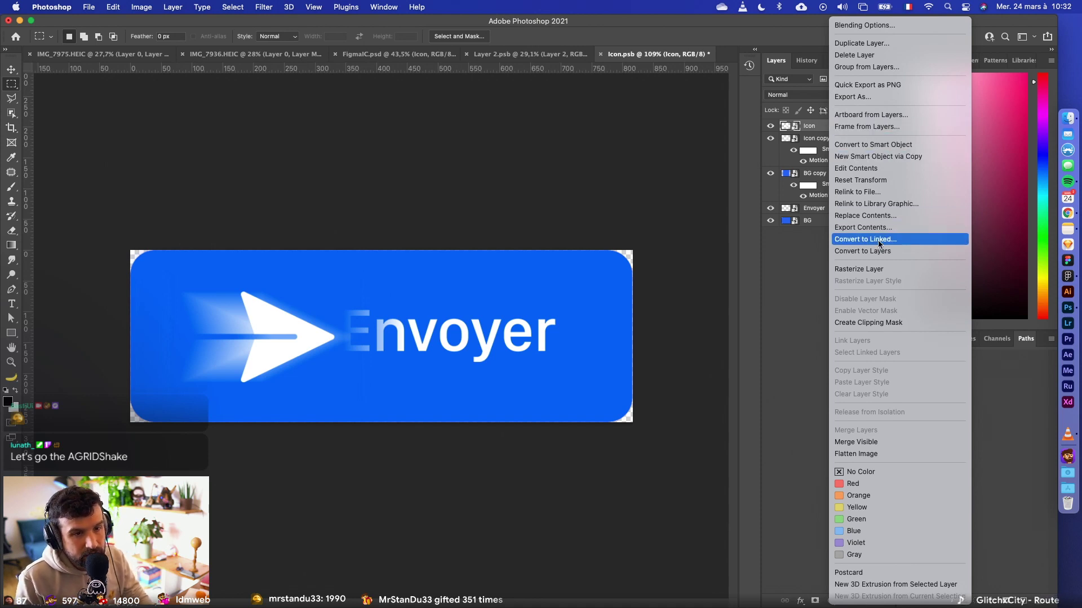
left_click(886, 43)
left_click(515, 317)
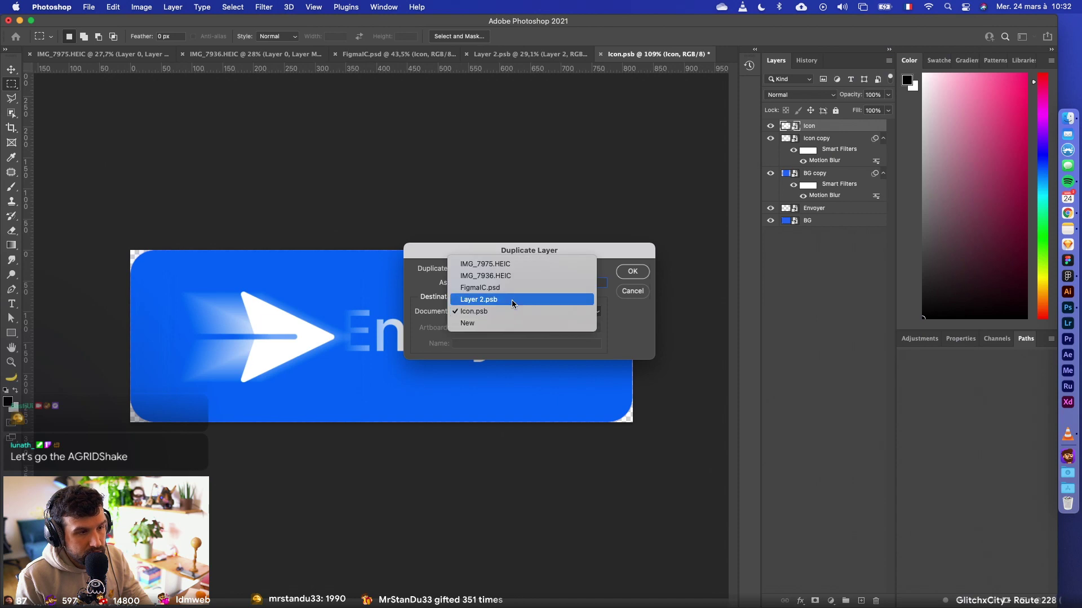
left_click(511, 290)
key("Return")
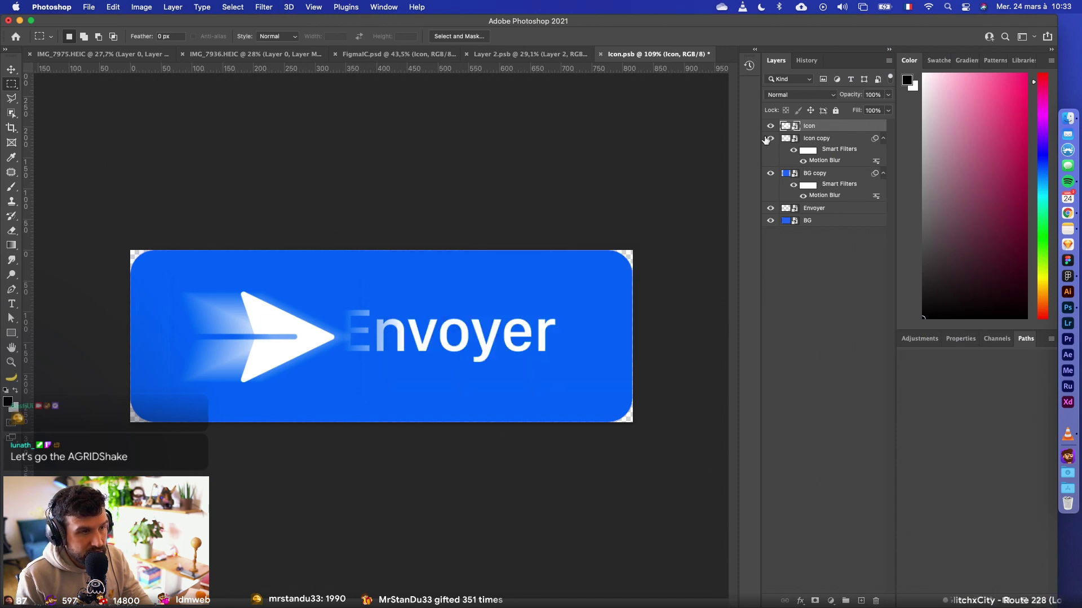
- Hide the original arrow layer in Icon.psb and save it, close Layer 2.psb, and return to FigmaIC.psd
left_click(516, 56)
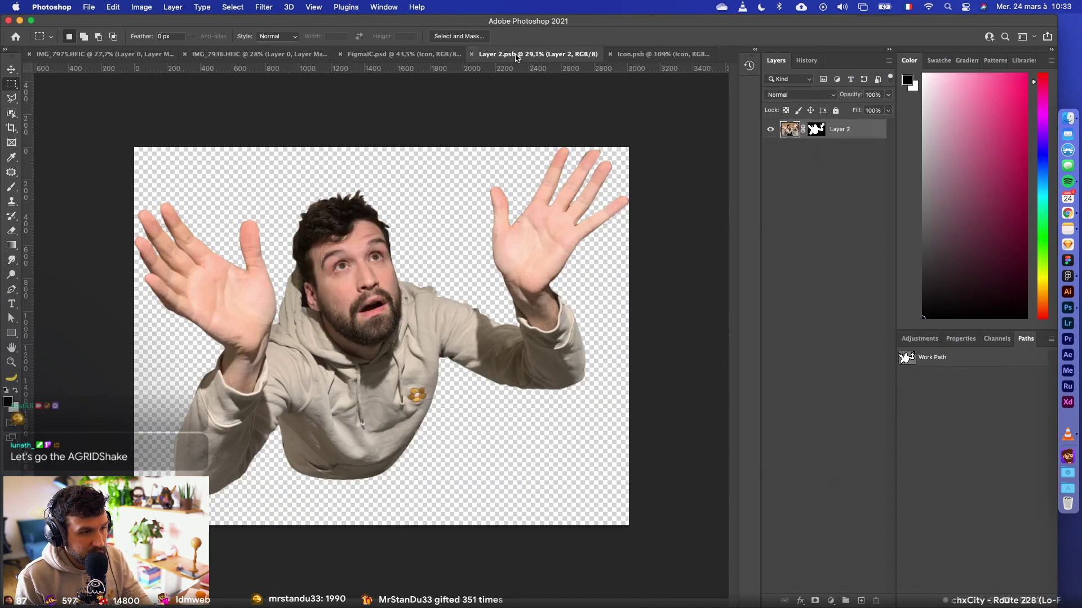
left_click(470, 55)
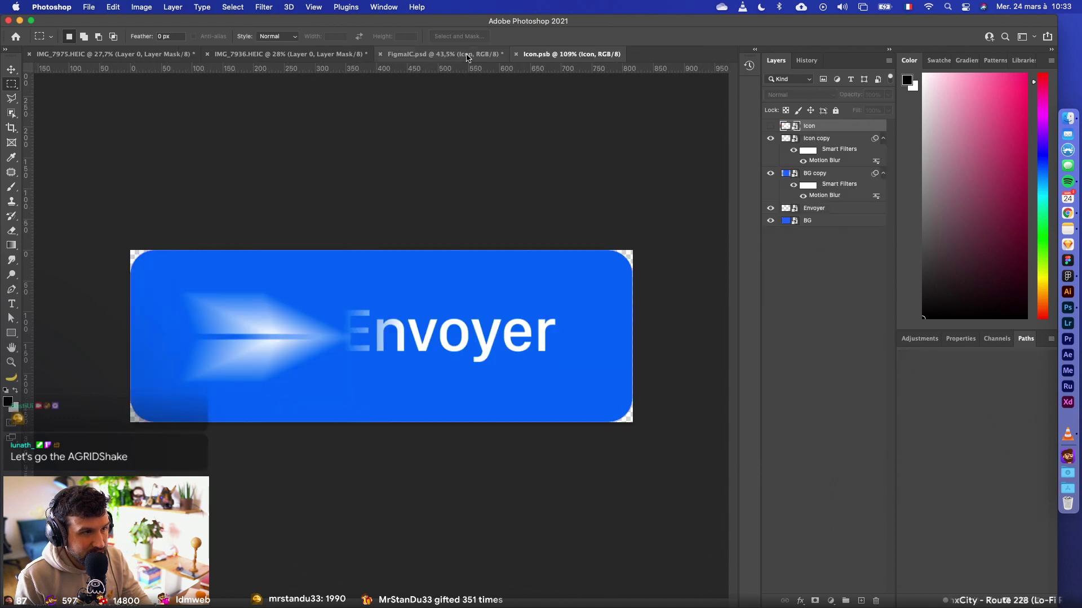
left_click(420, 56)
- Free-transform the arrow layer, scaling it to about 353%, rotating it -6.37°, and placing it over the button's blurred arrow
key("super+t")
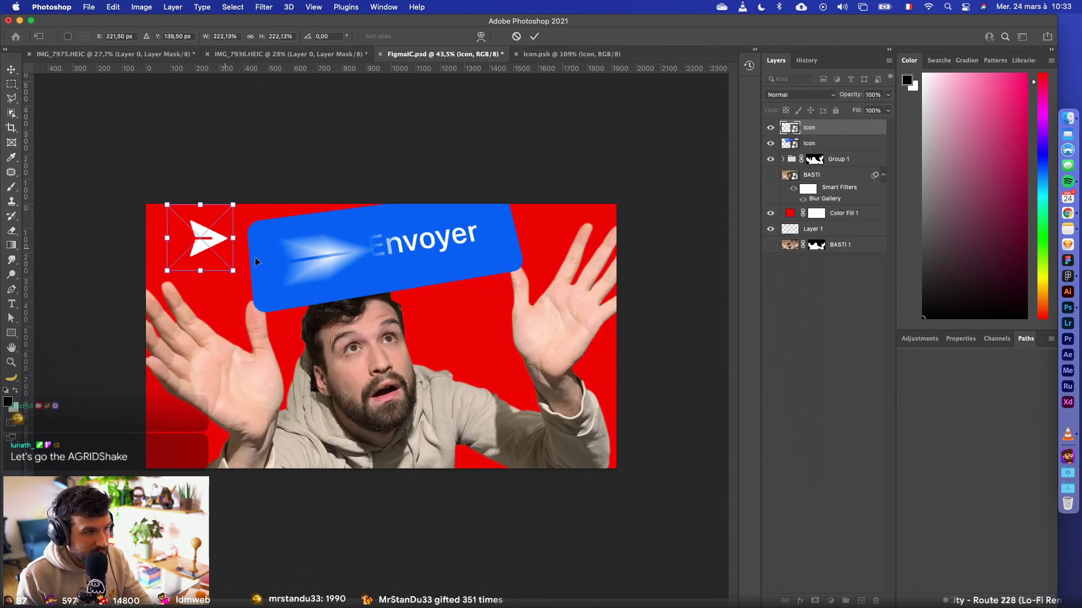
left_click_drag(233, 271, 260, 293)
left_click_drag(220, 248, 324, 254)
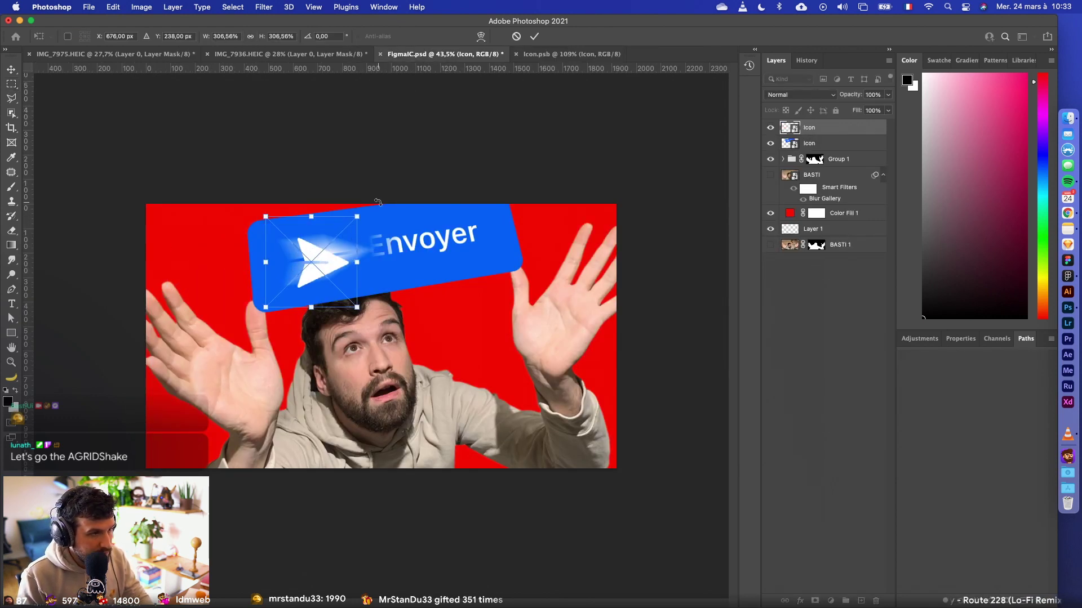
left_click_drag(377, 206, 359, 203)
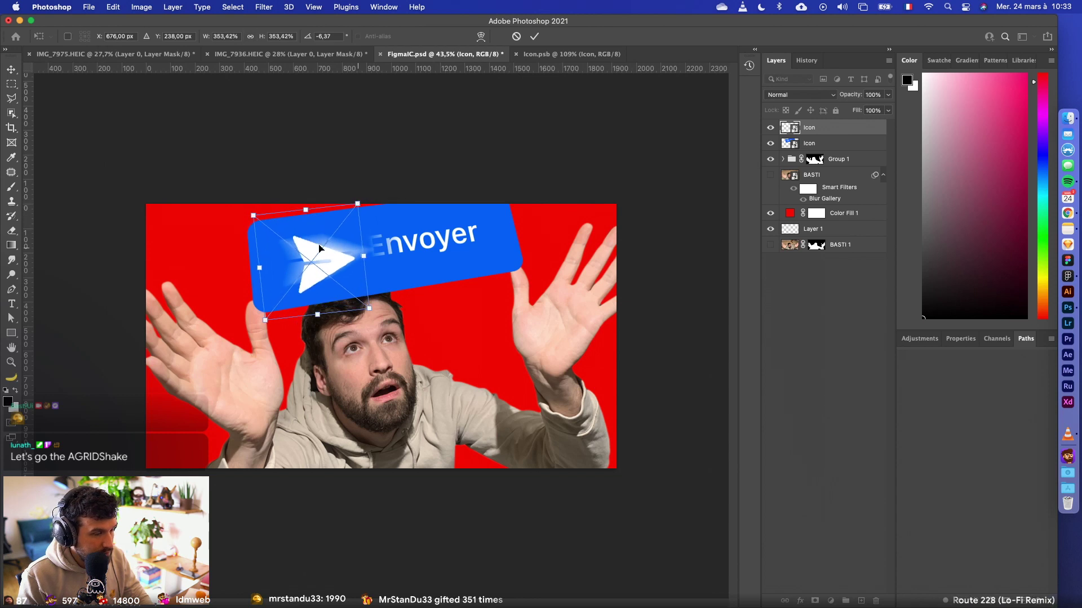
left_click_drag(292, 260, 291, 265)
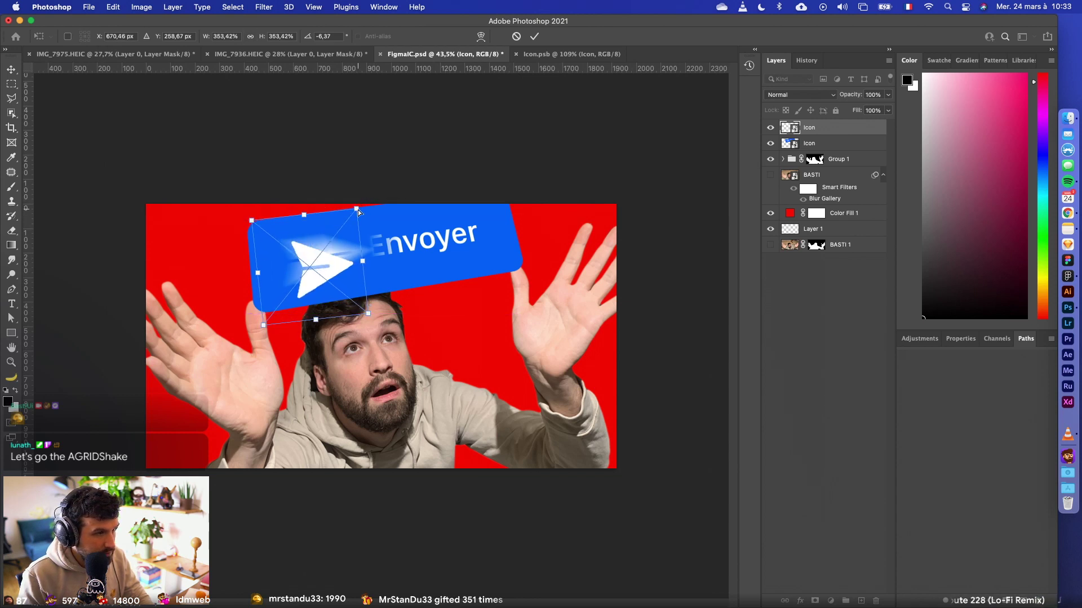
- Distort the arrow's corners to follow the button's perspective, centring it at about X 719 px, Y 178 px
left_click_drag(358, 211, 356, 203)
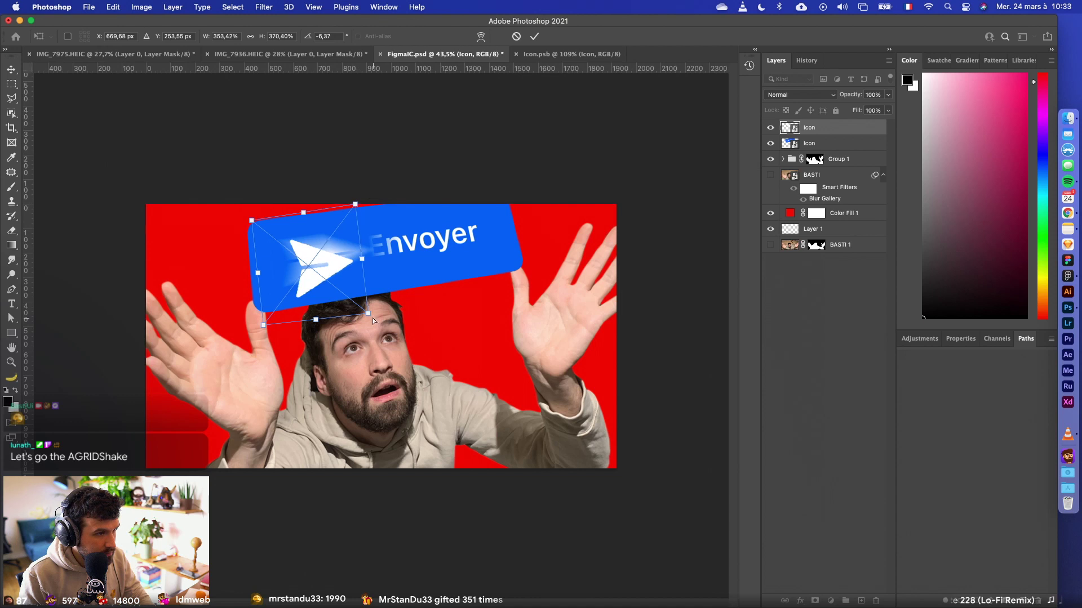
left_click_drag(373, 318, 370, 299)
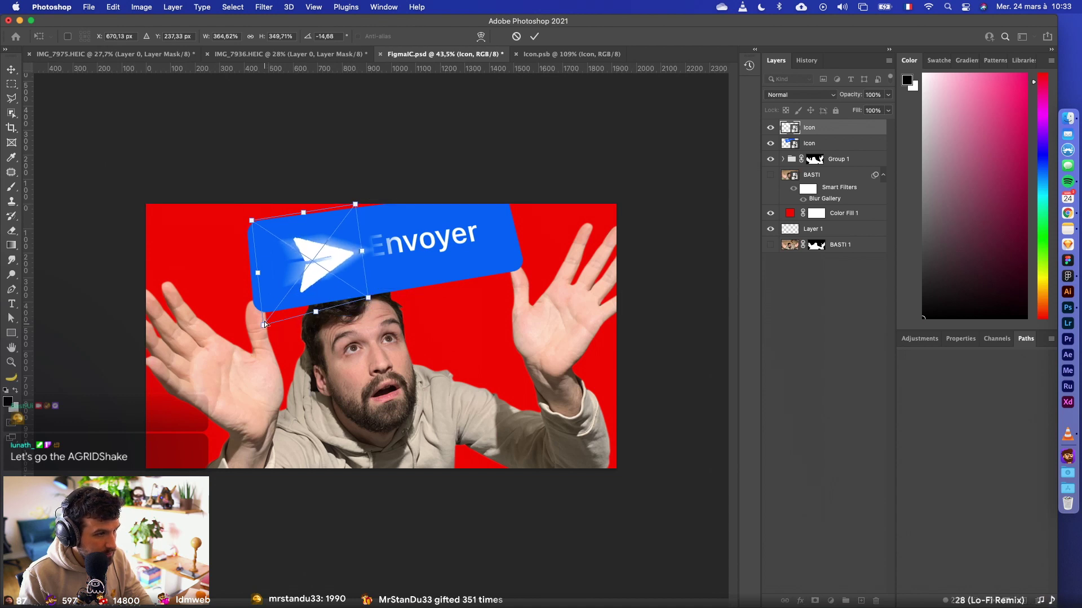
left_click_drag(263, 325, 263, 317)
mouse_move(355, 204)
left_mouse_down()
mouse_move(378, 182)
mouse_move(367, 186)
left_mouse_up()
left_click_drag(338, 255, 344, 254)
key("Return")
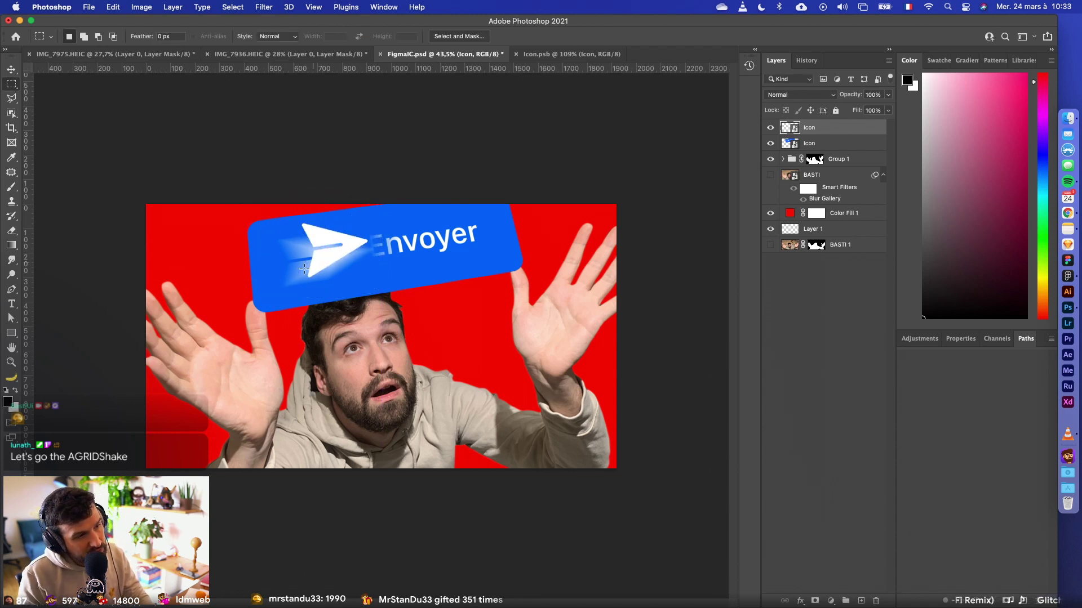
- Move the arrow up to about Y 148 px and enlarge it to about 428% width and 375% height
scroll(357, 300, "down", 5)
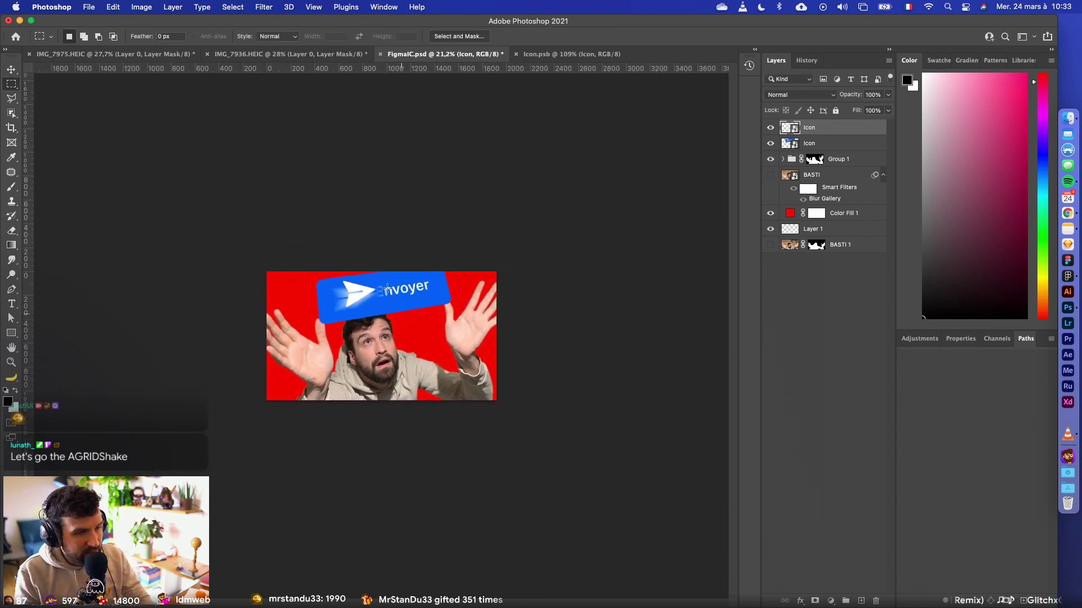
scroll(369, 275, "up", 6)
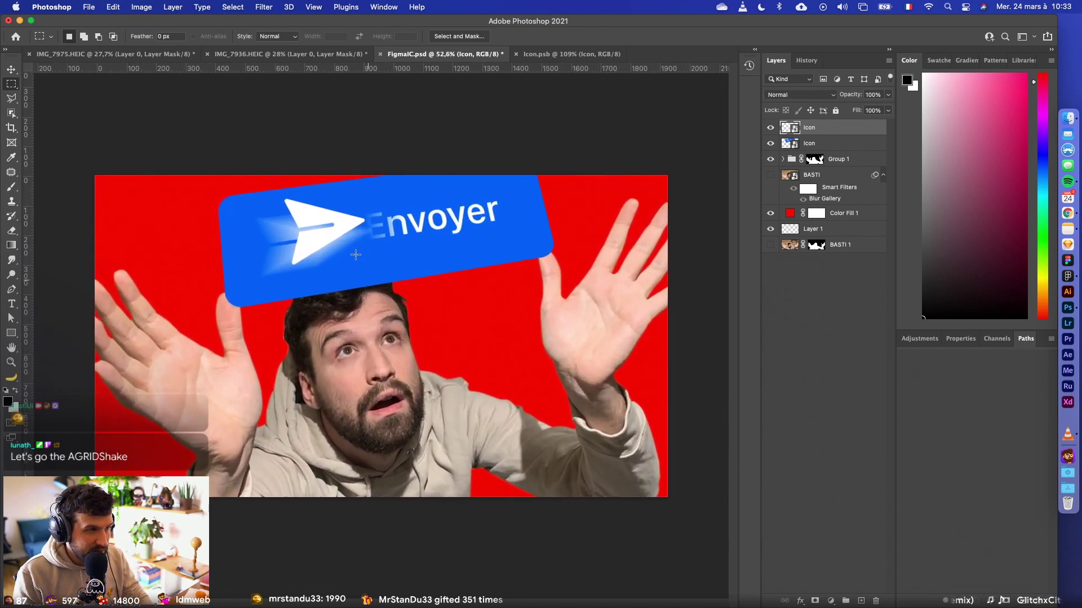
key("ctrl+t")
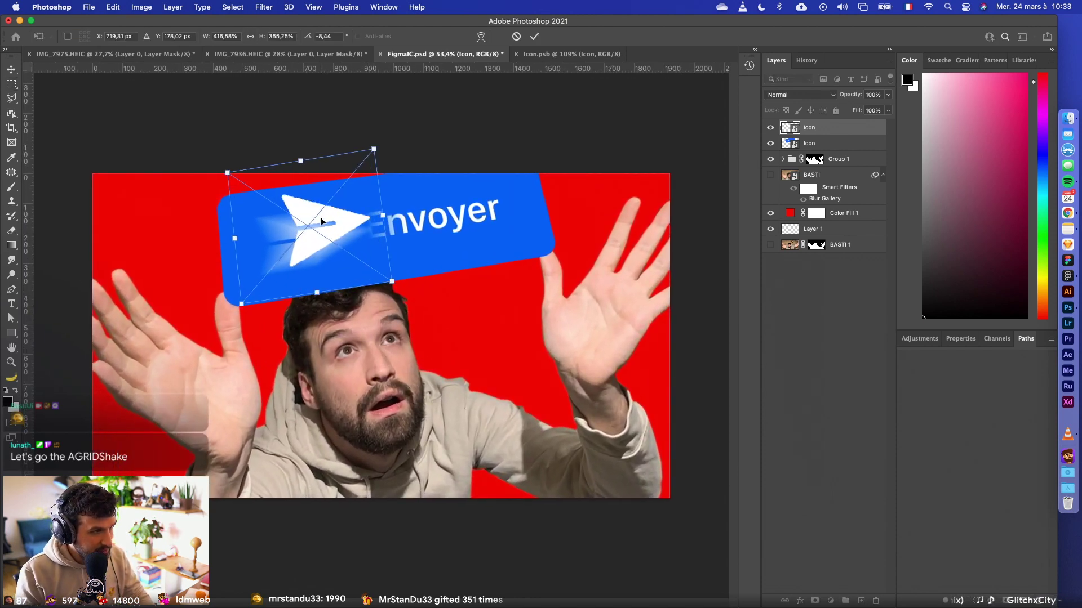
left_click_drag(317, 230, 317, 219)
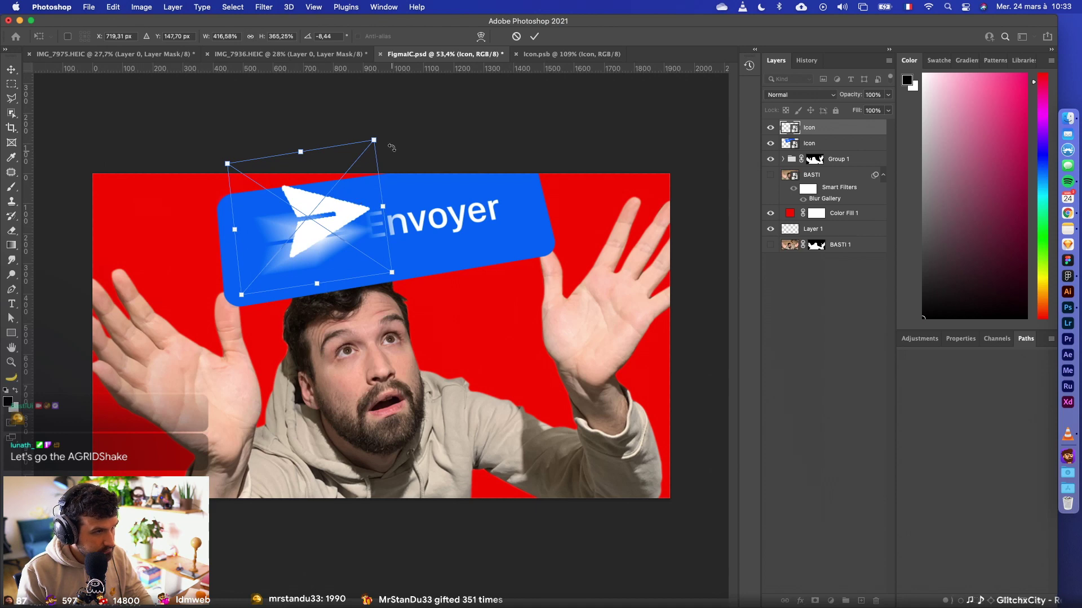
left_click_drag(374, 140, 378, 136)
key("Return")
key("m")
key("ctrl+minus")
key("ctrl+minus")
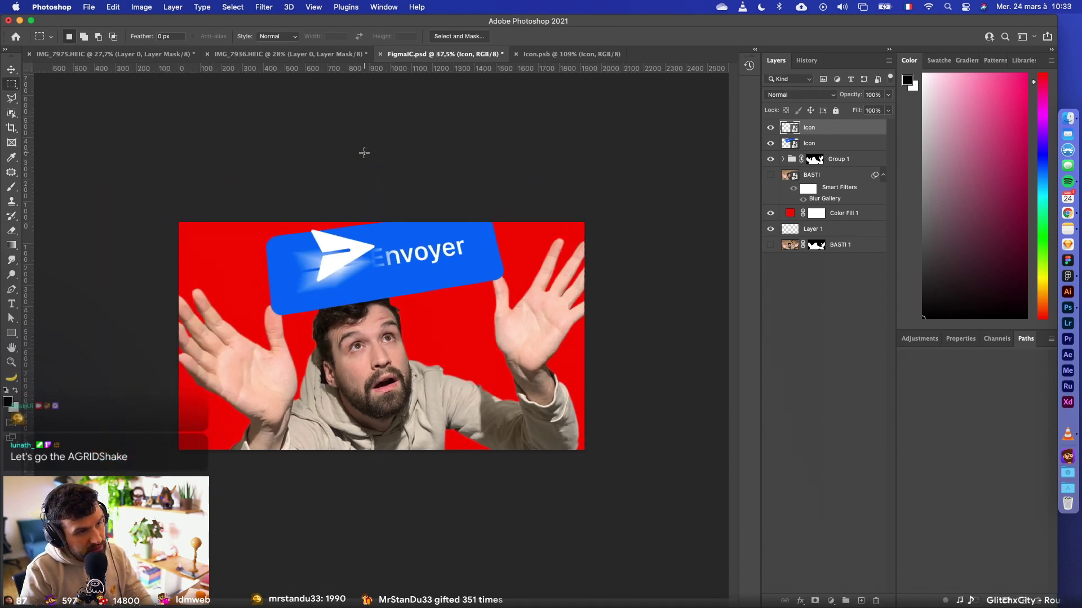
- Fine-tune the arrow's corner perspective, centring it at about X 721 px, Y 154 px, and save the document
key("ctrl+plus")
key("ctrl+t")
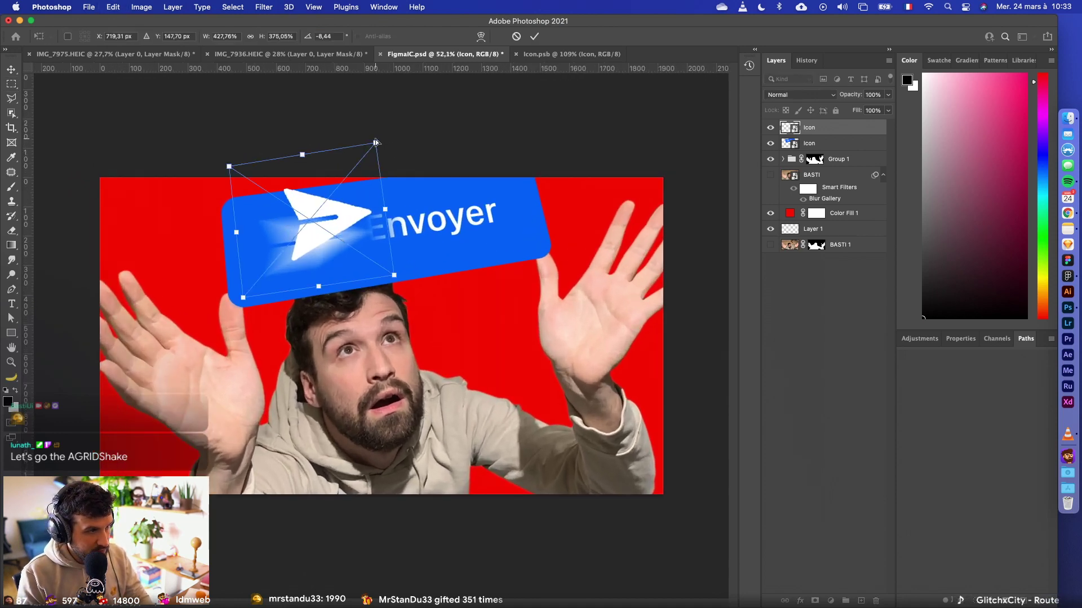
left_click_drag(376, 142, 375, 146)
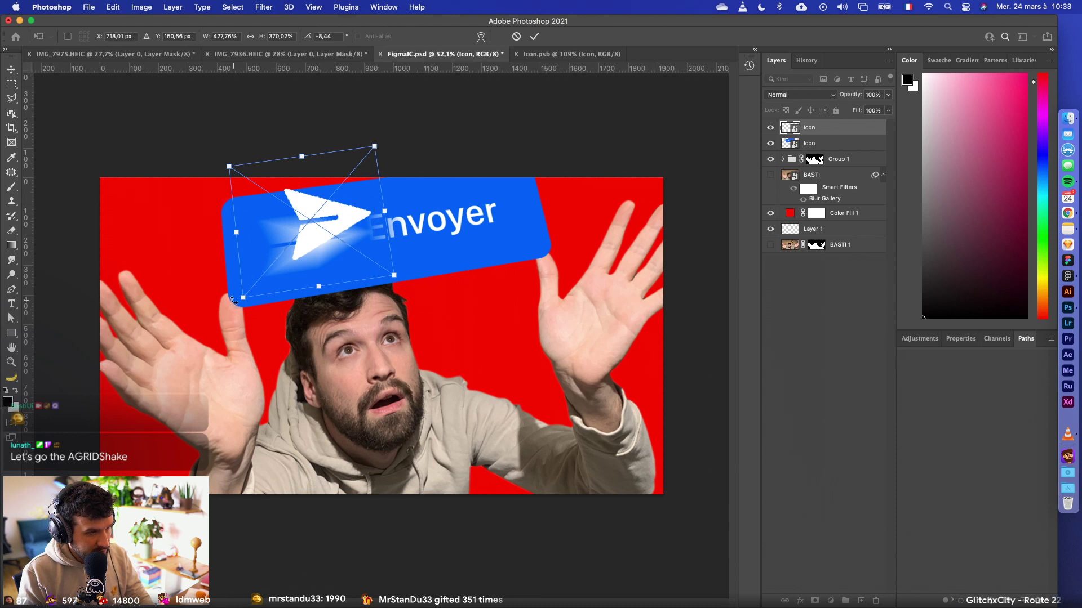
left_click_drag(242, 304, 244, 302)
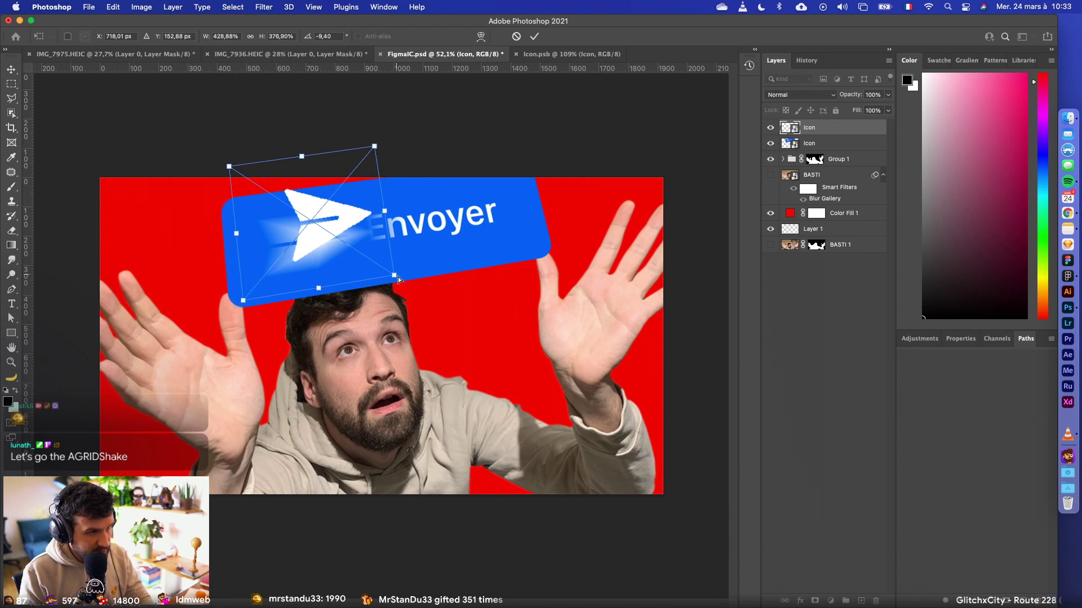
left_click_drag(398, 279, 398, 275)
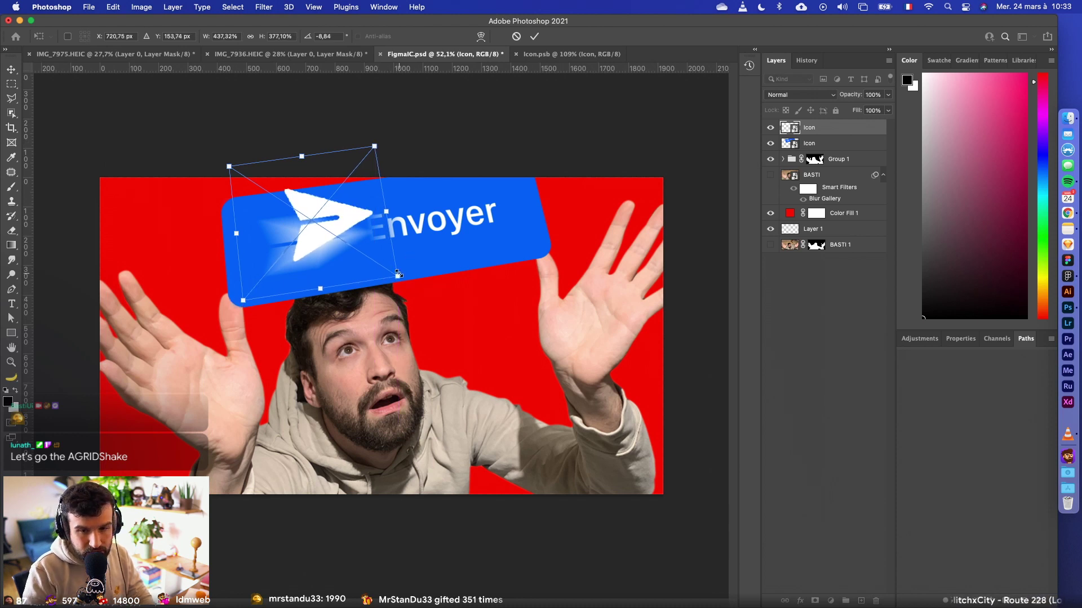
key("Return")
key("super+s")
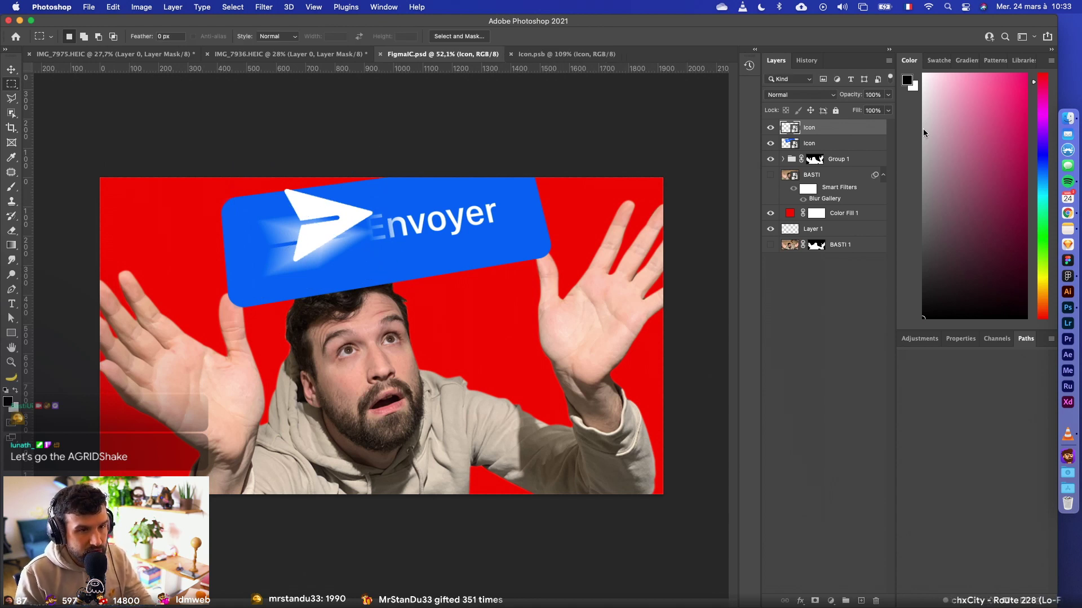
- Add a drop shadow to the arrow's Icon layer and set its colour to very dark navy blue
double_click(837, 128)
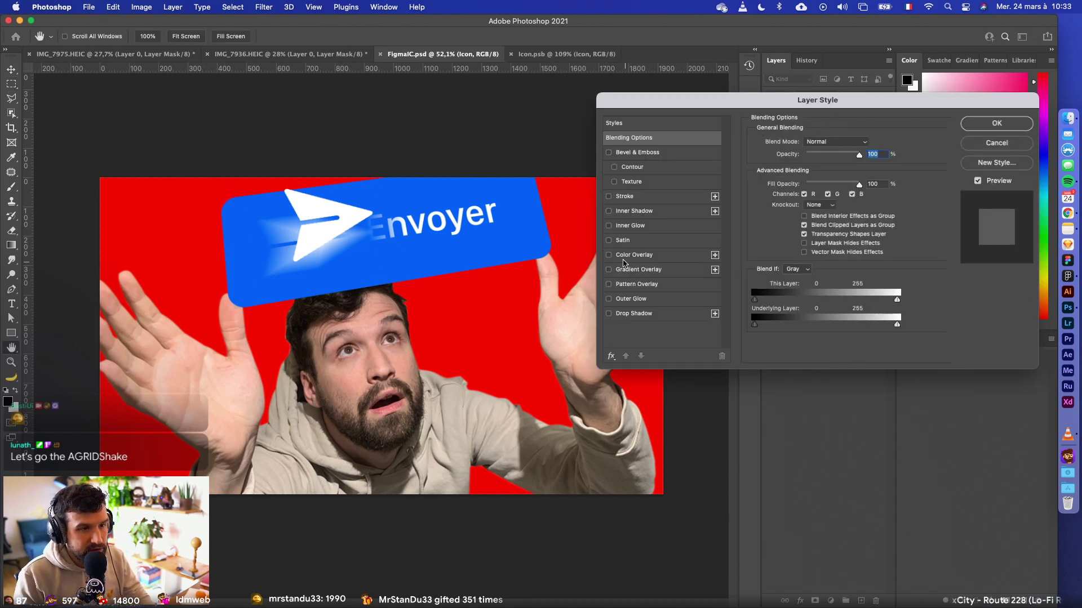
left_click(608, 313)
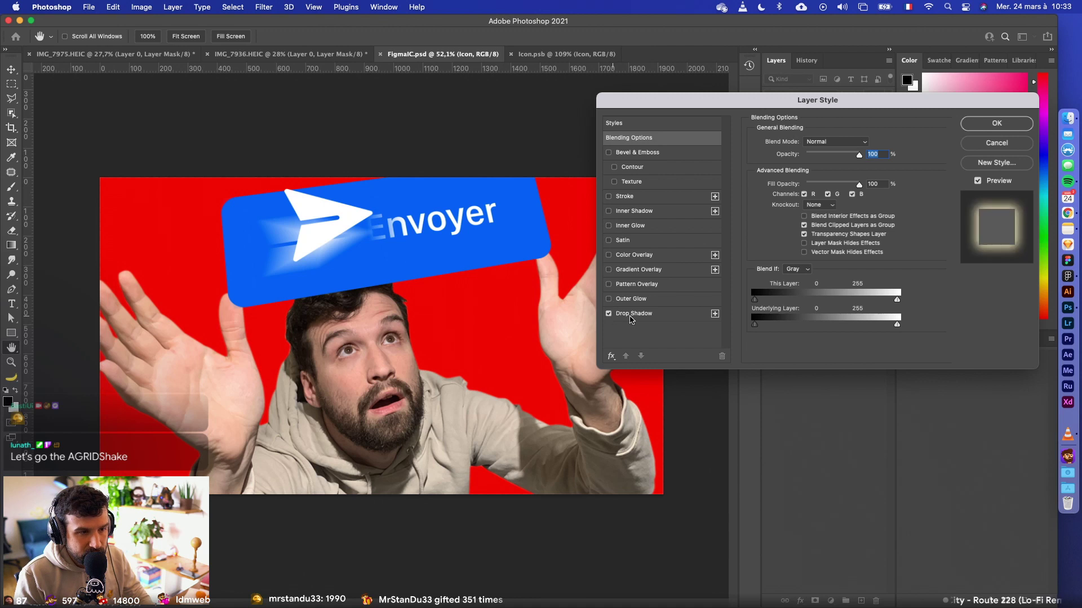
left_click(637, 314)
left_click(828, 145)
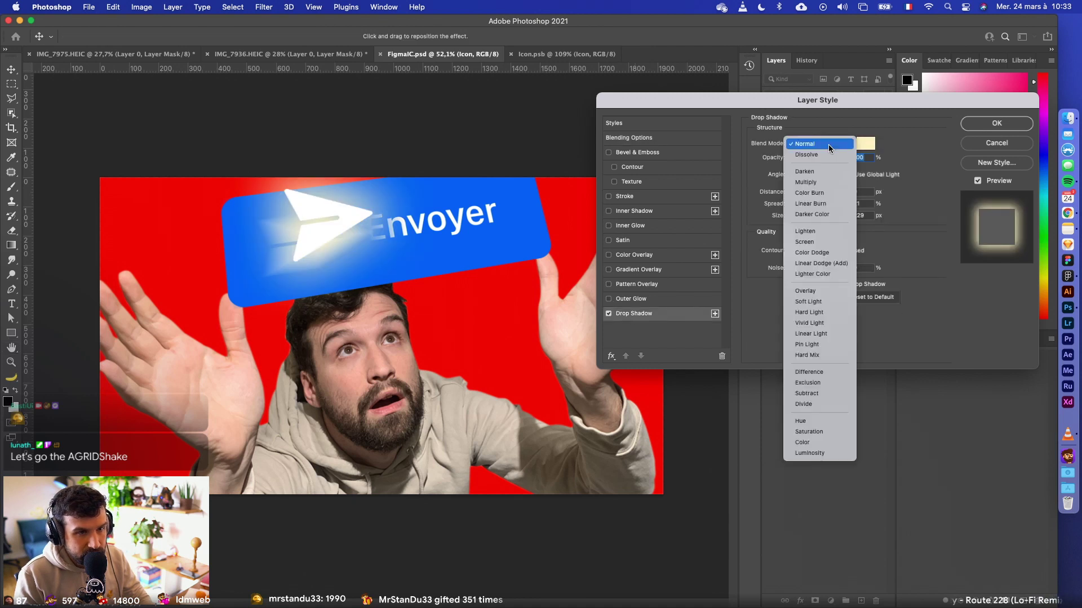
left_click(865, 144)
left_click(704, 311)
left_click_drag(668, 383, 683, 383)
left_click(801, 256)
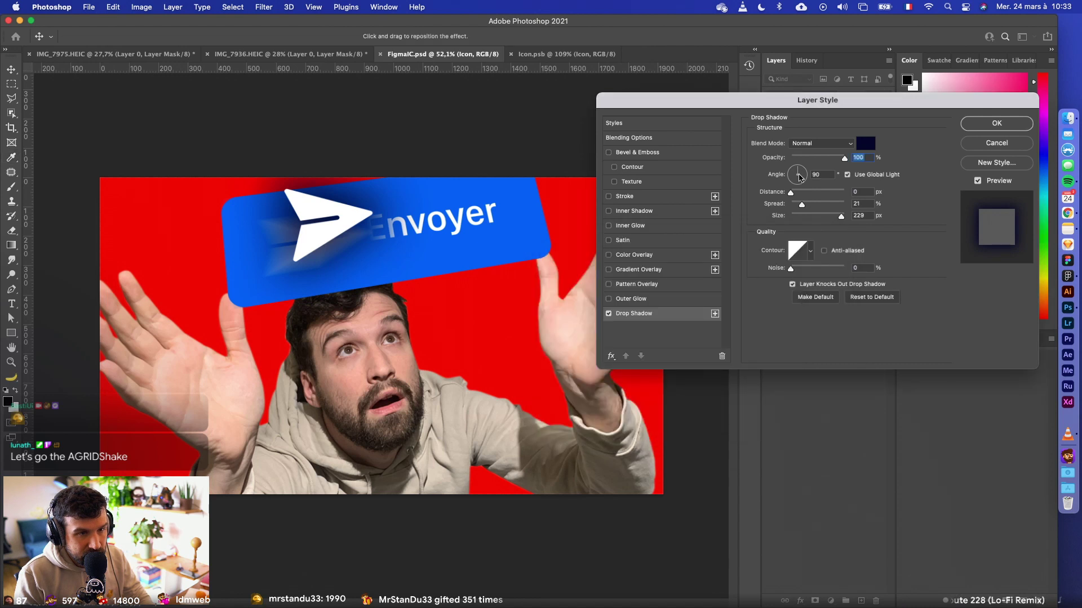
- Set the arrow's drop shadow to distance 51 px, spread 0%, size 95 px and angle 110°
left_click_drag(790, 192, 777, 211)
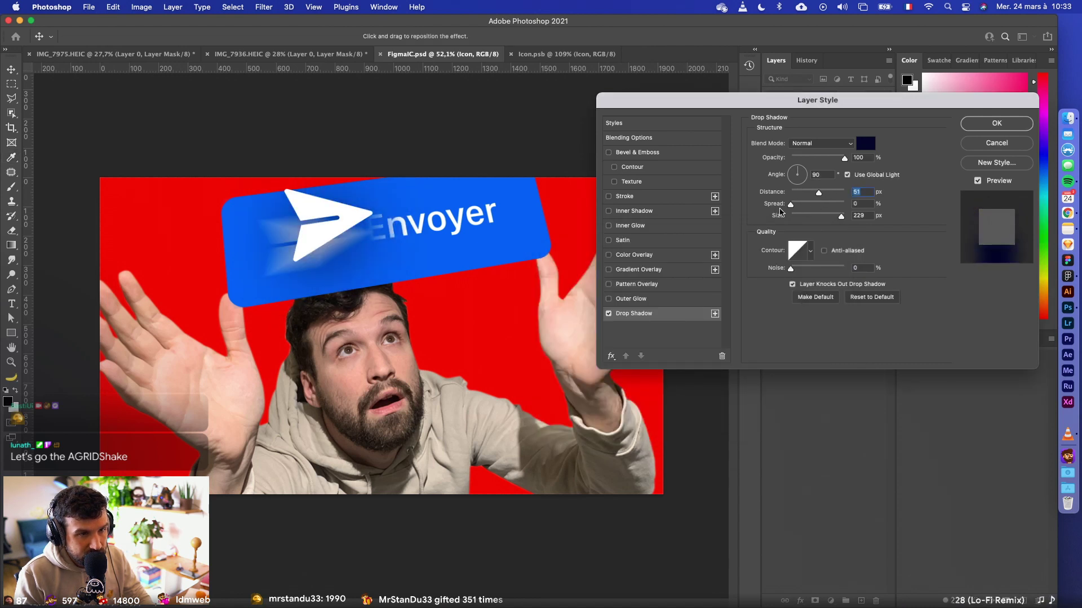
left_click(840, 159)
left_click_drag(841, 216, 815, 221)
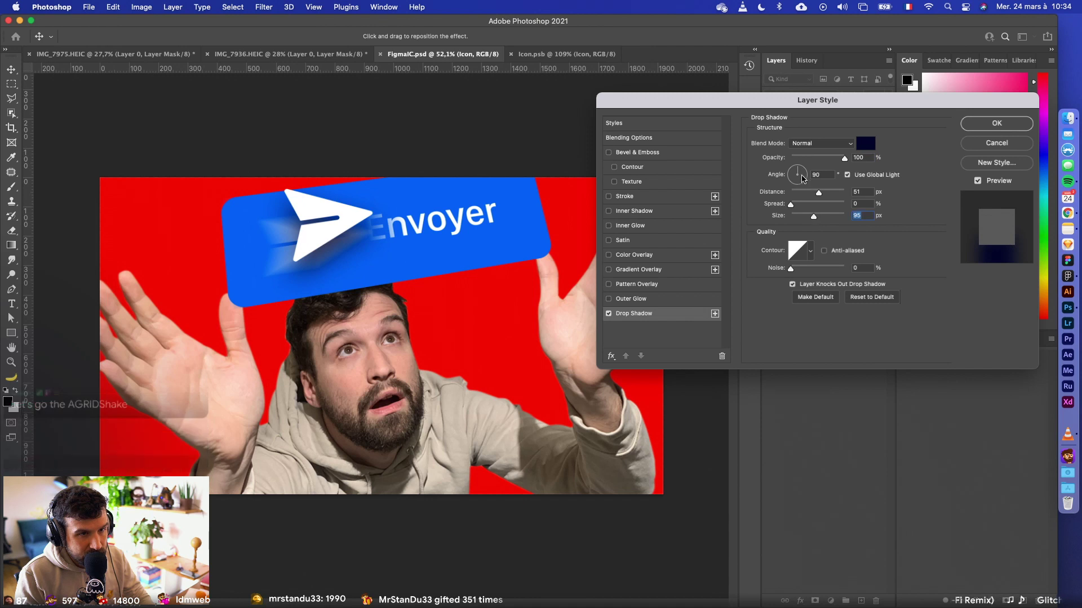
left_click_drag(802, 178, 797, 176)
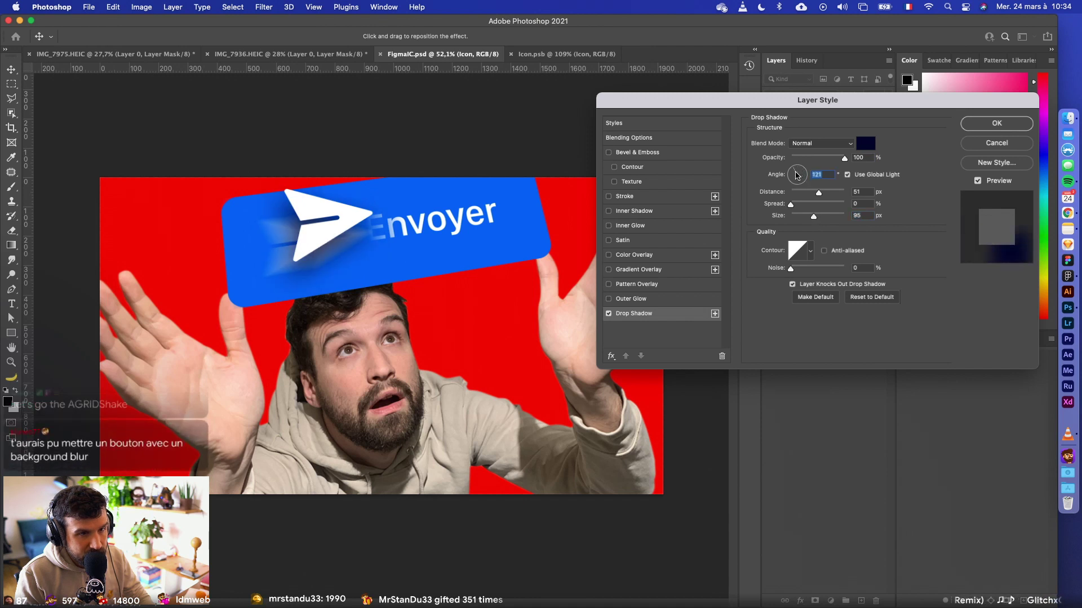
- Compare Multiply, Overlay and Soft Light blending for the arrow's drop shadow, apply Overlay, and save the document
left_click(837, 144)
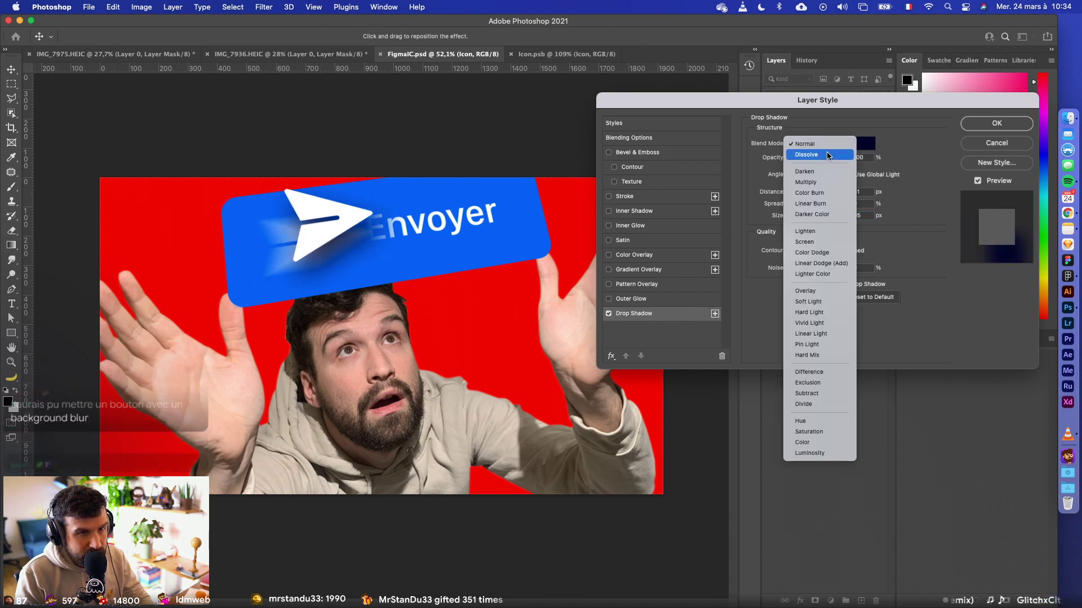
left_click(822, 182)
left_click(818, 146)
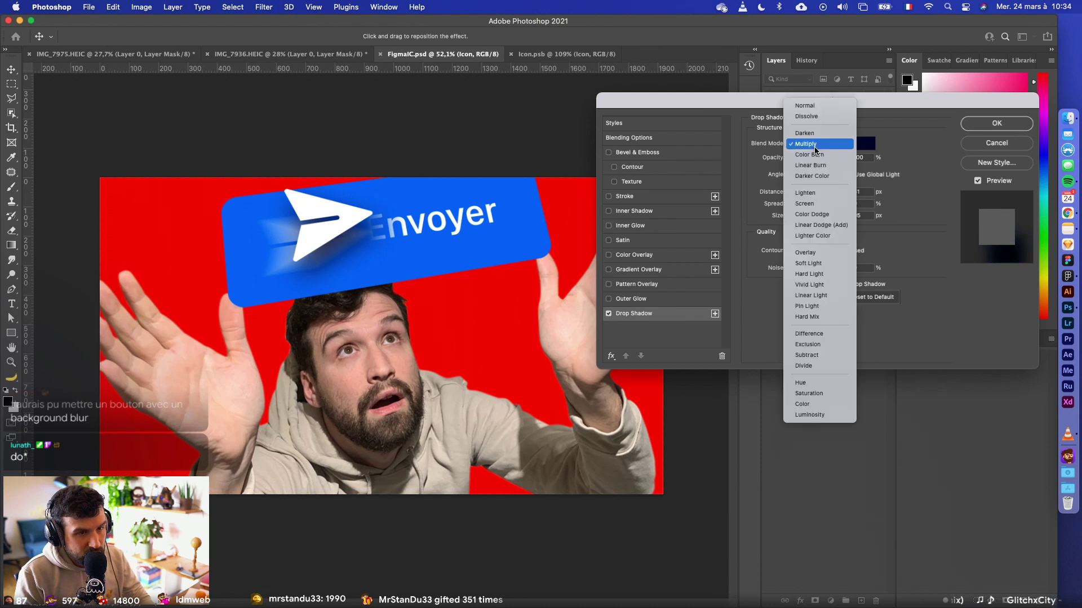
left_click(826, 253)
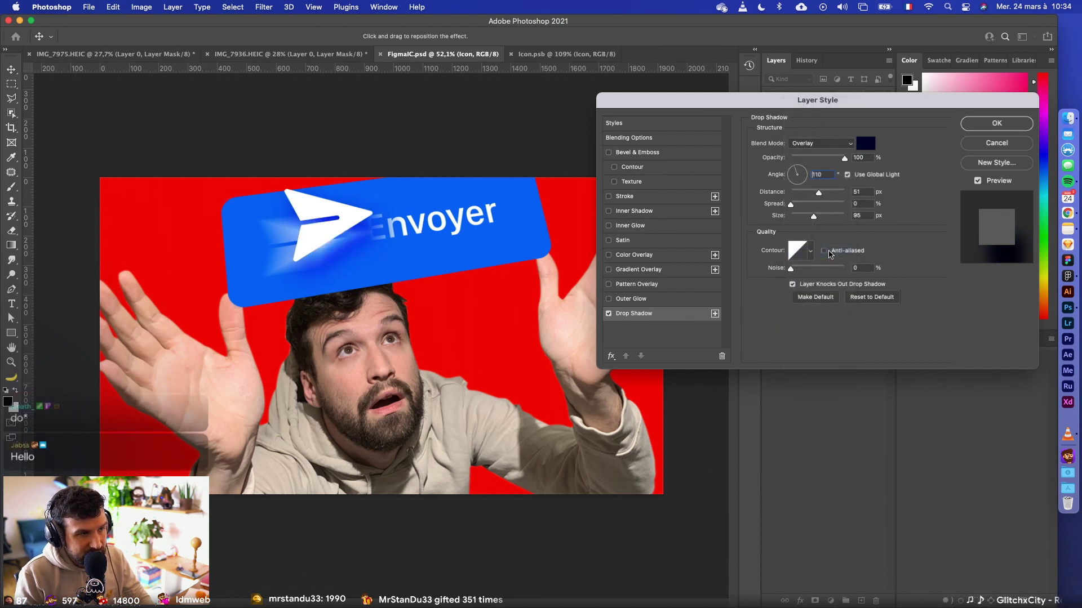
left_click(840, 145)
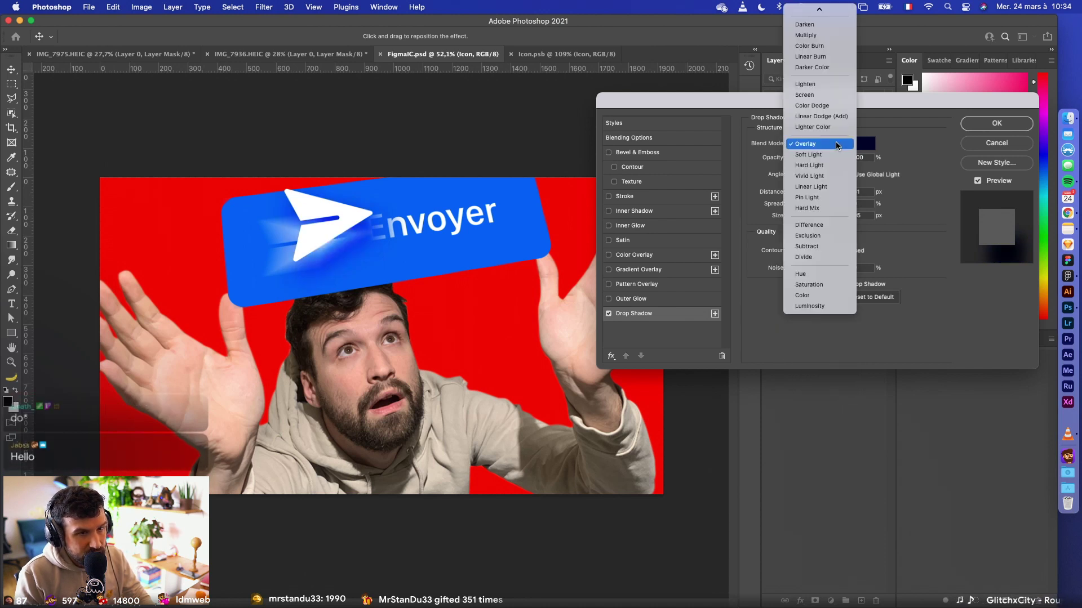
left_click(824, 154)
left_click(820, 145)
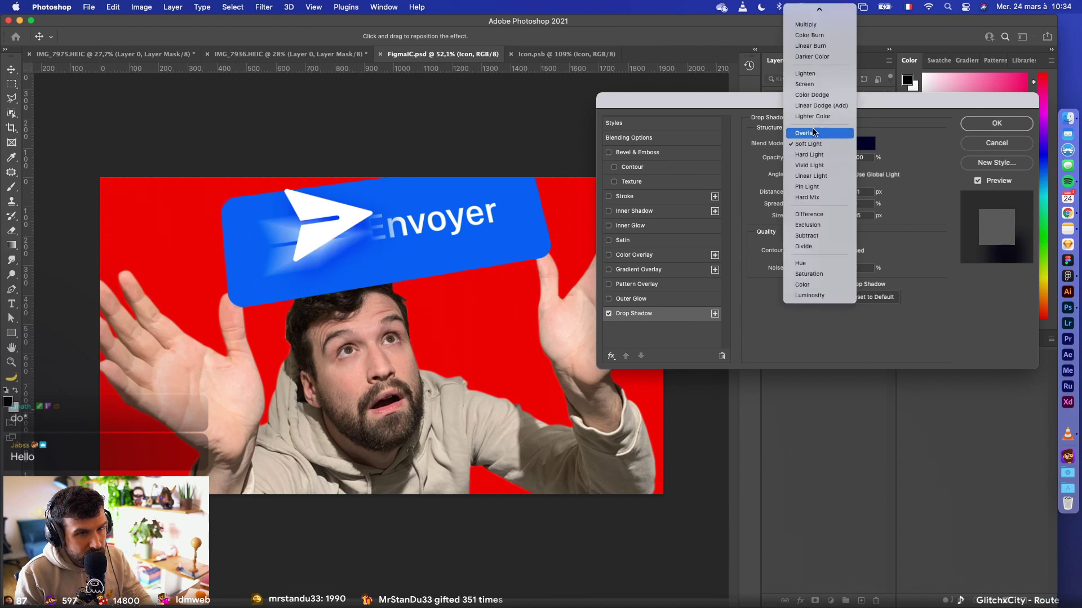
left_click(814, 134)
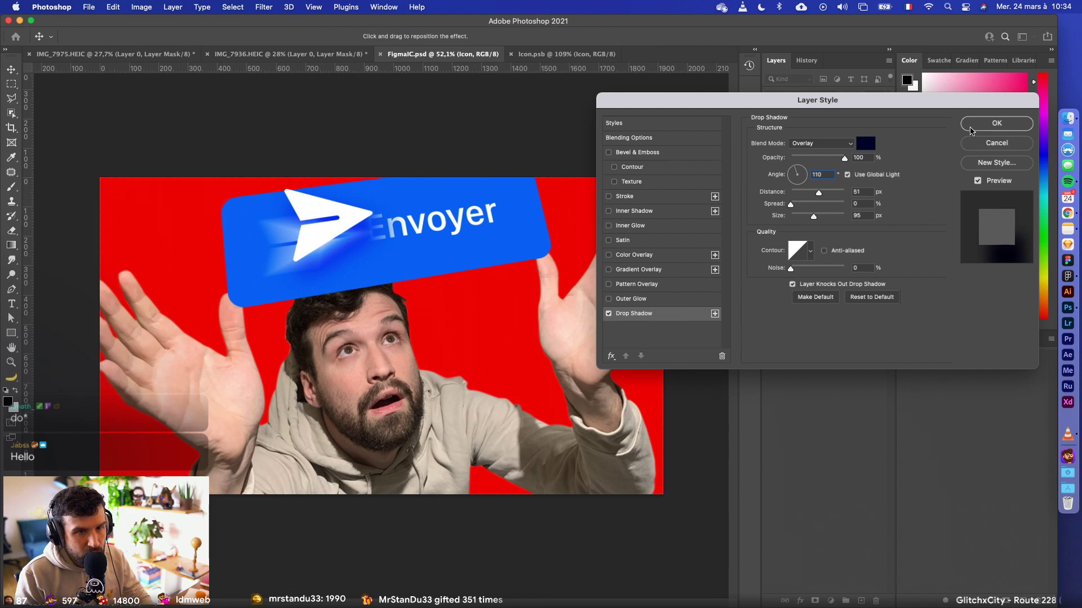
left_click(997, 122)
key("m")
scroll(393, 279, "down", 2)
scroll(393, 279, "down", 1)
key("super+s")
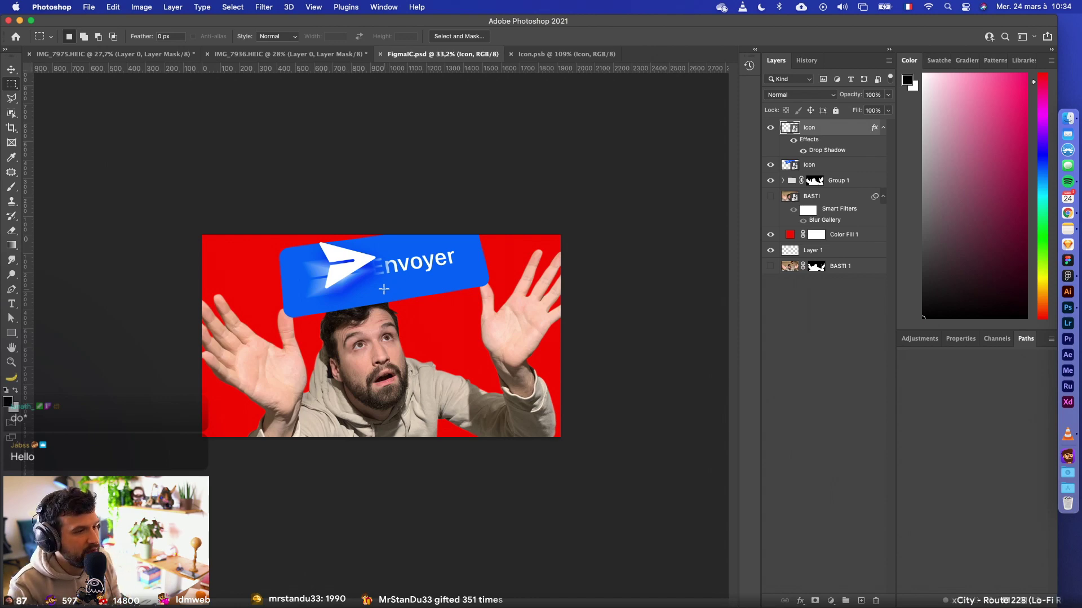
- Duplicate the button's Icon layer and move the copy straight down by 30 px
scroll(383, 289, "up", 4)
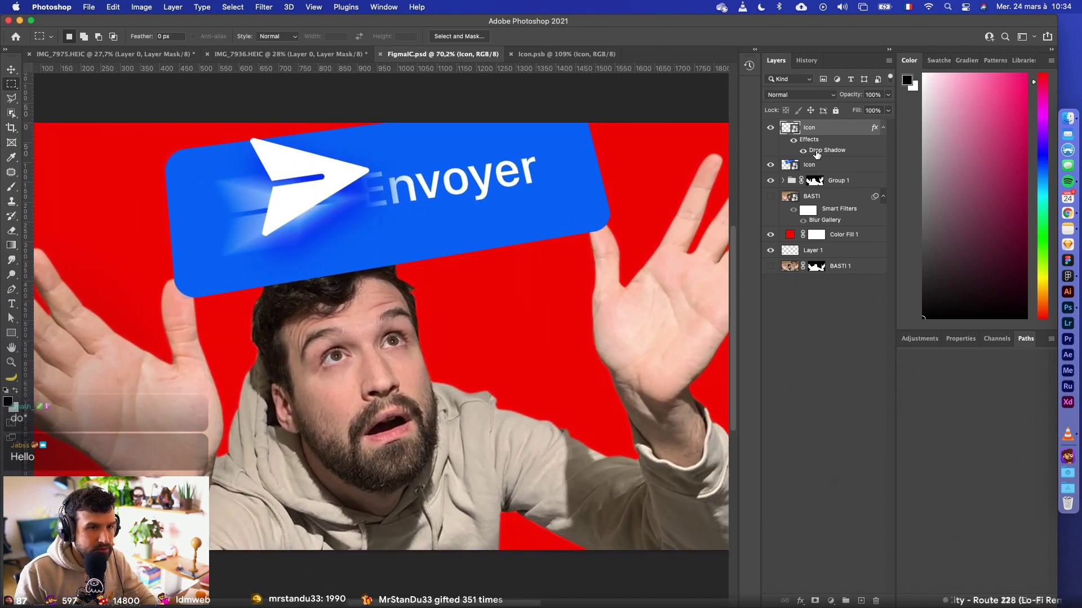
left_click(770, 165)
left_click(770, 166)
left_click_drag(817, 169, 858, 600)
key("super+t")
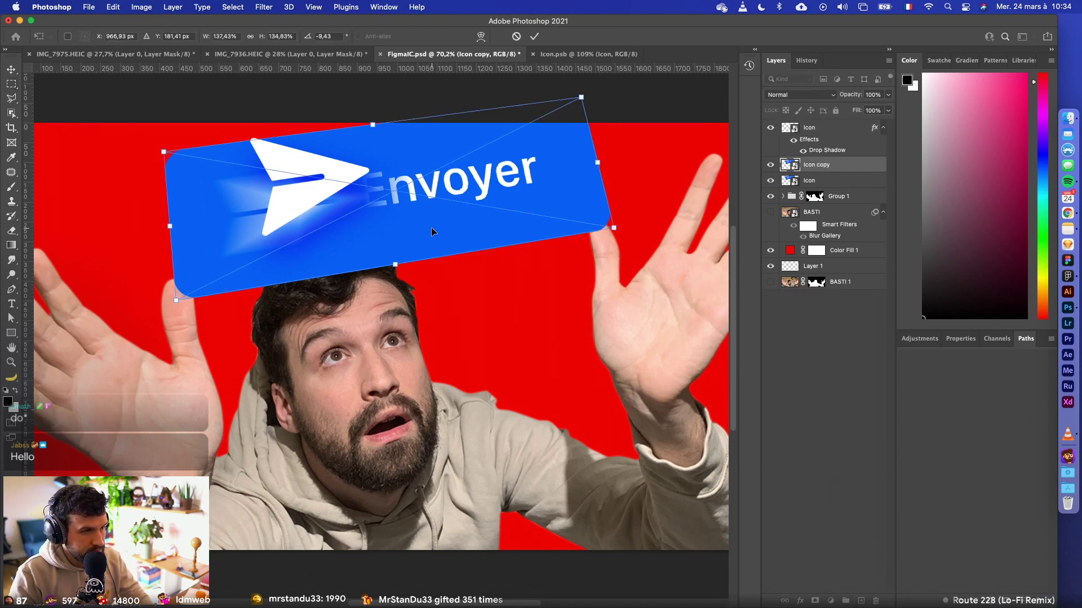
key("shift+Down")
key("shift+Down")
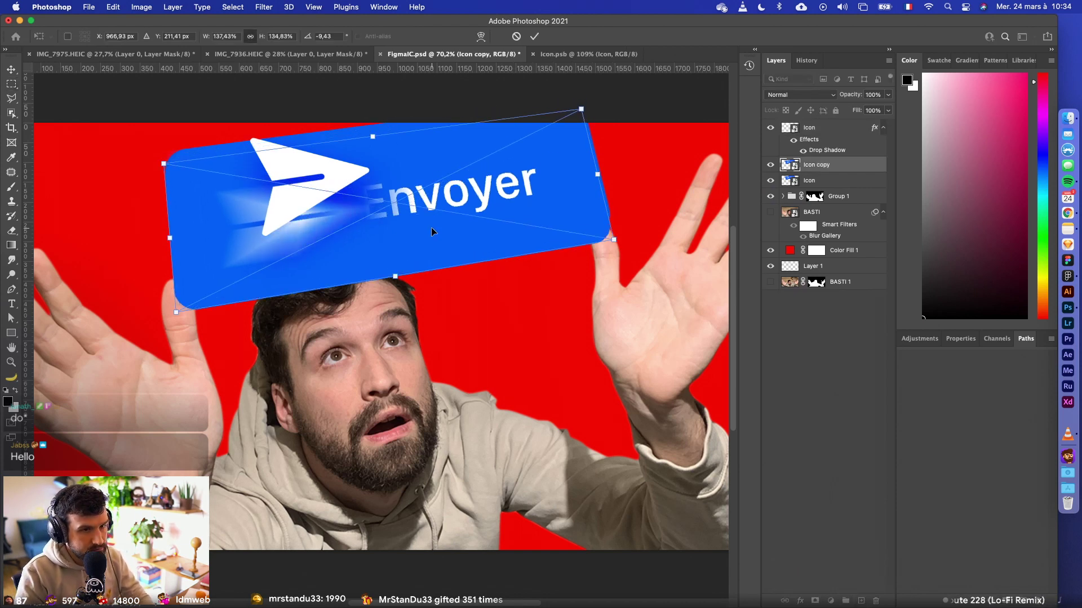
key("Return")
key("m")
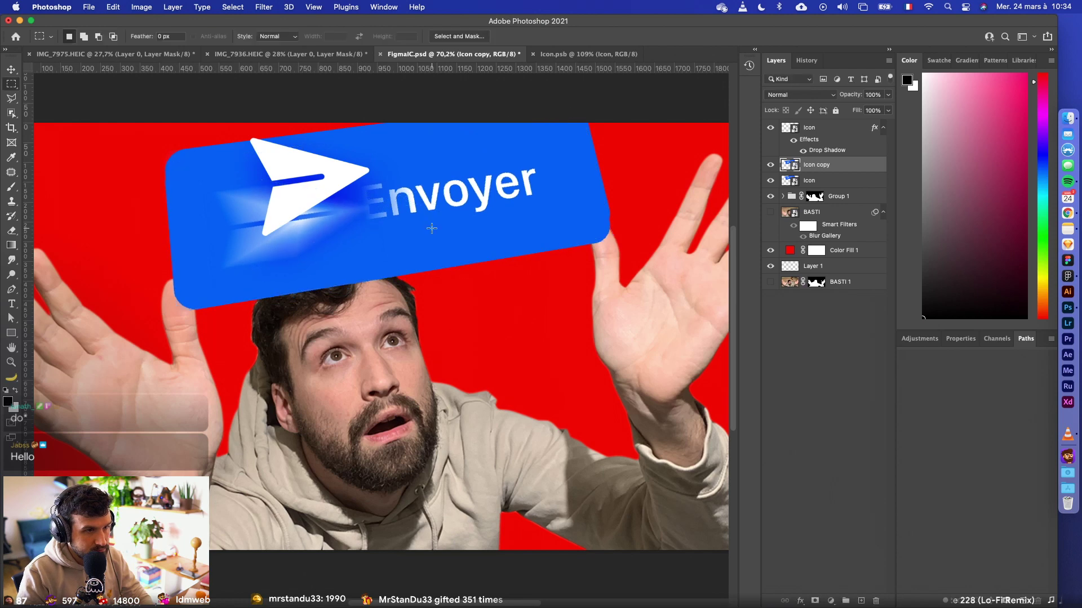
- Place the Icon copy layer beneath the button's Icon layer and give it a dark blue #001fa6 Color Overlay
left_click_drag(821, 166, 818, 190)
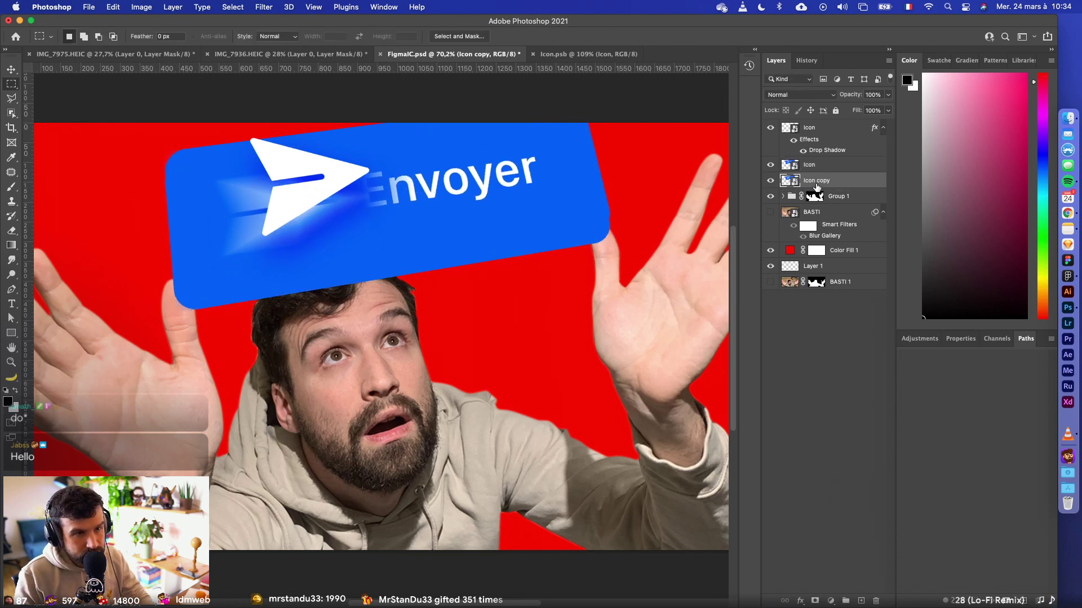
double_click(841, 181)
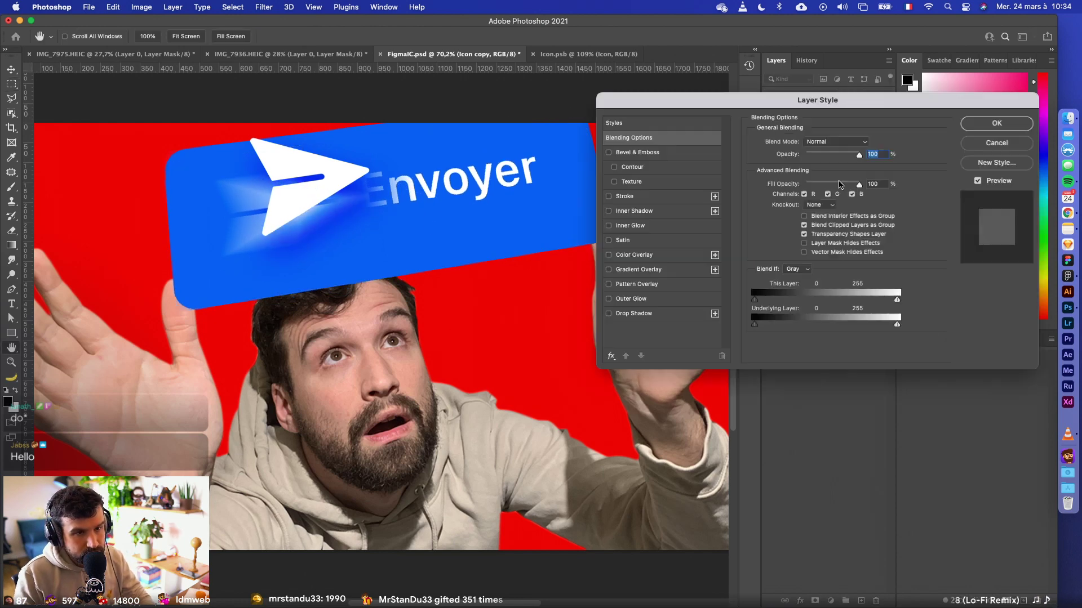
left_click(609, 256)
left_click(638, 256)
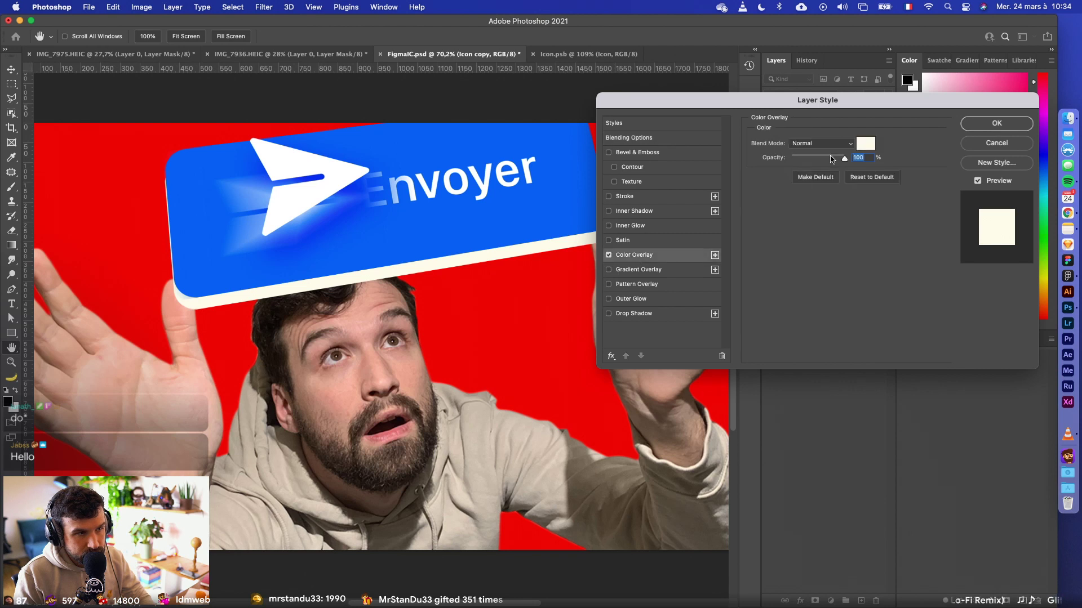
left_click(860, 147)
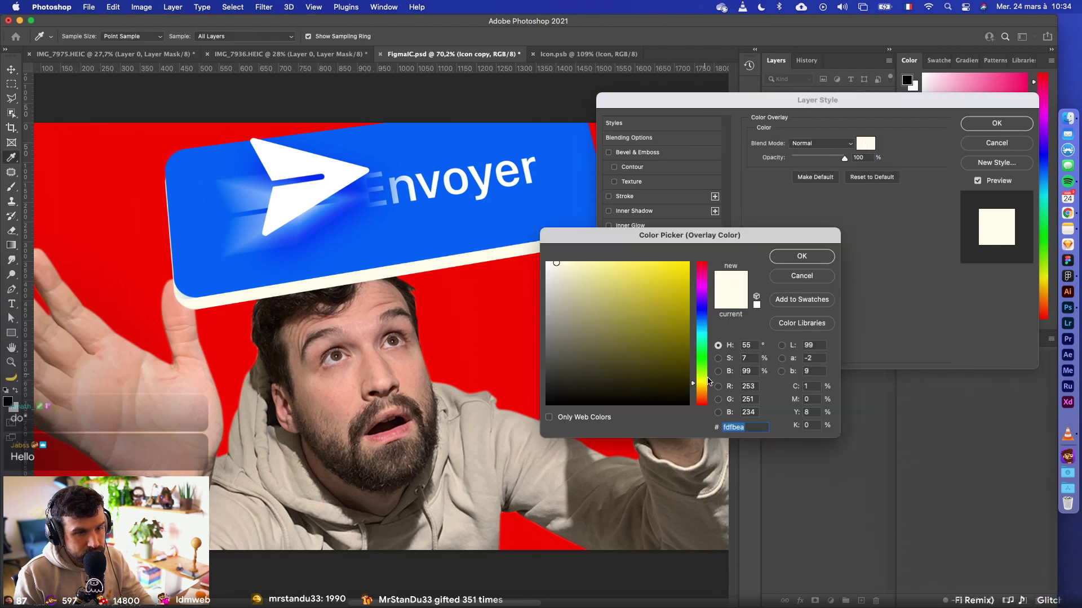
left_click(403, 241)
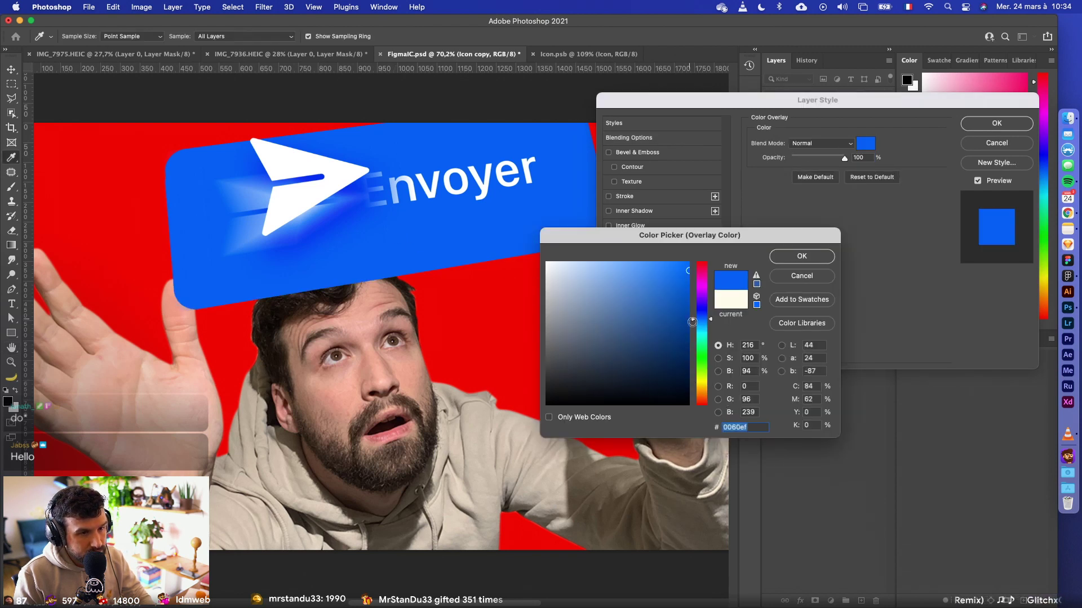
left_click_drag(691, 310, 699, 312)
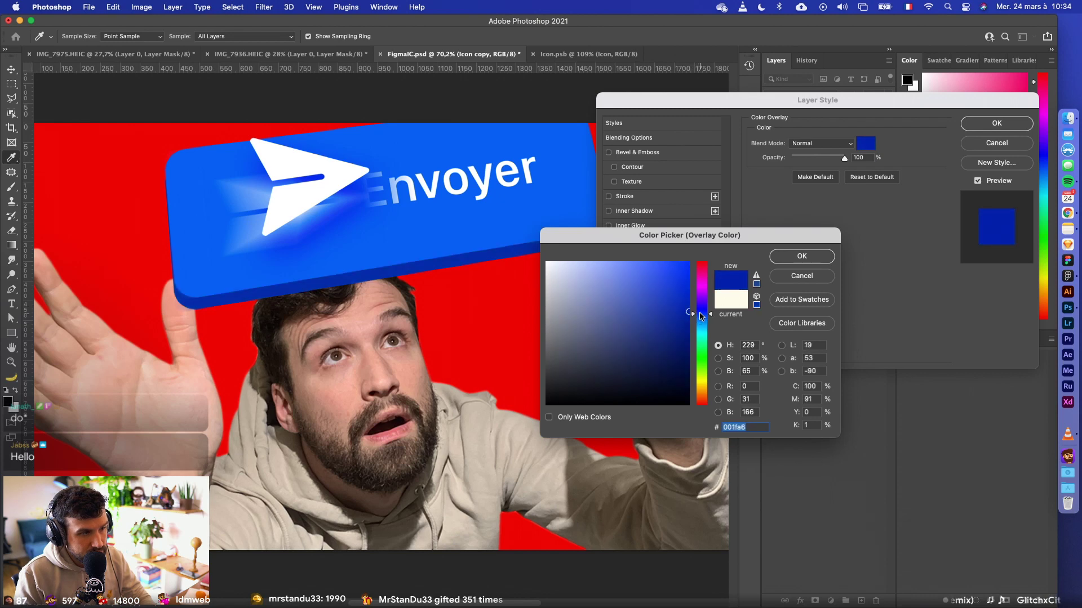
left_click(801, 256)
left_click(996, 123)
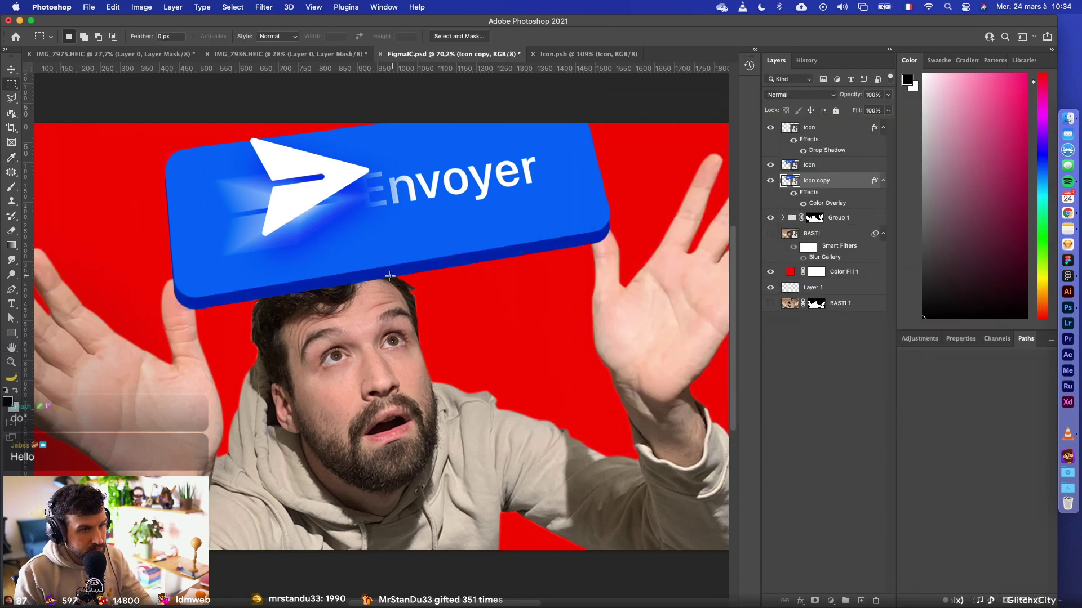
- Shift the dark blue Icon copy further down to thicken the button's visible underside
key("m")
scroll(386, 276, "up", 5)
scroll(387, 276, "down", 1)
key("super+t")
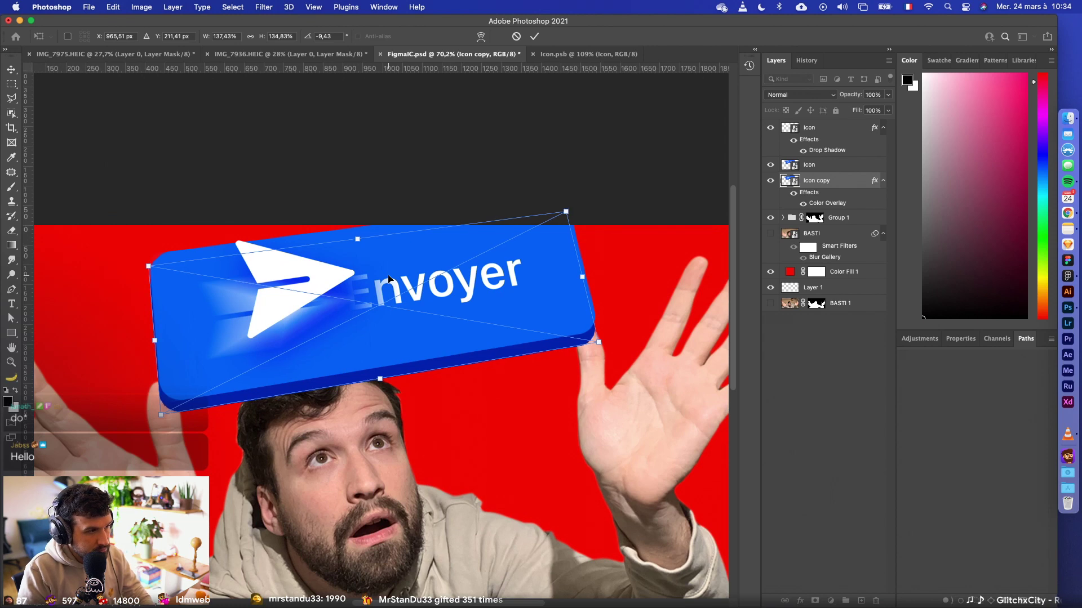
key("Return")
scroll(388, 276, "down", 5)
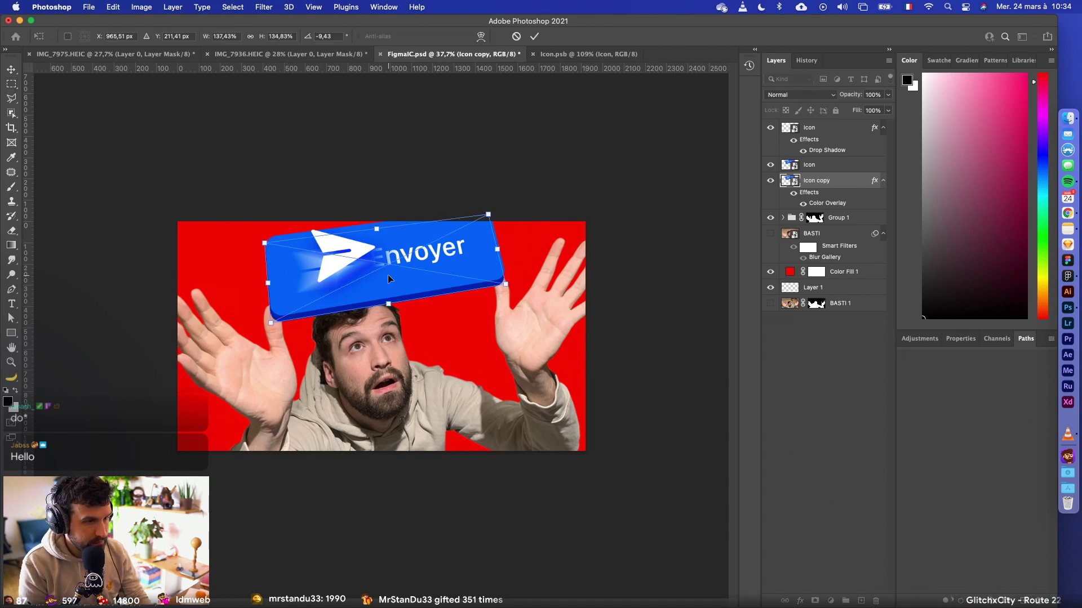
key("super+shift+Down")
key("super+shift+Down")
scroll(388, 275, "up", 5)
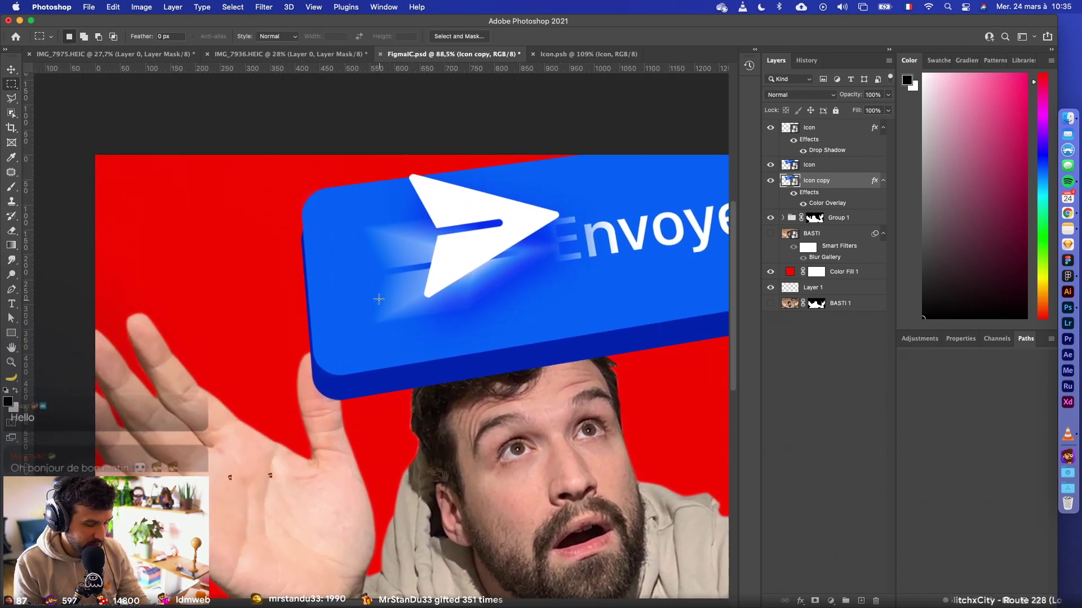
- Distort the upper-left corner of Icon copy inward to align its left edge with the button face
key("super+t")
left_click_drag(297, 218, 308, 208)
key("Return")
key("m")
- Distort both right corners of Icon copy slightly outward beneath the button's right end
scroll(308, 208, "right", 10)
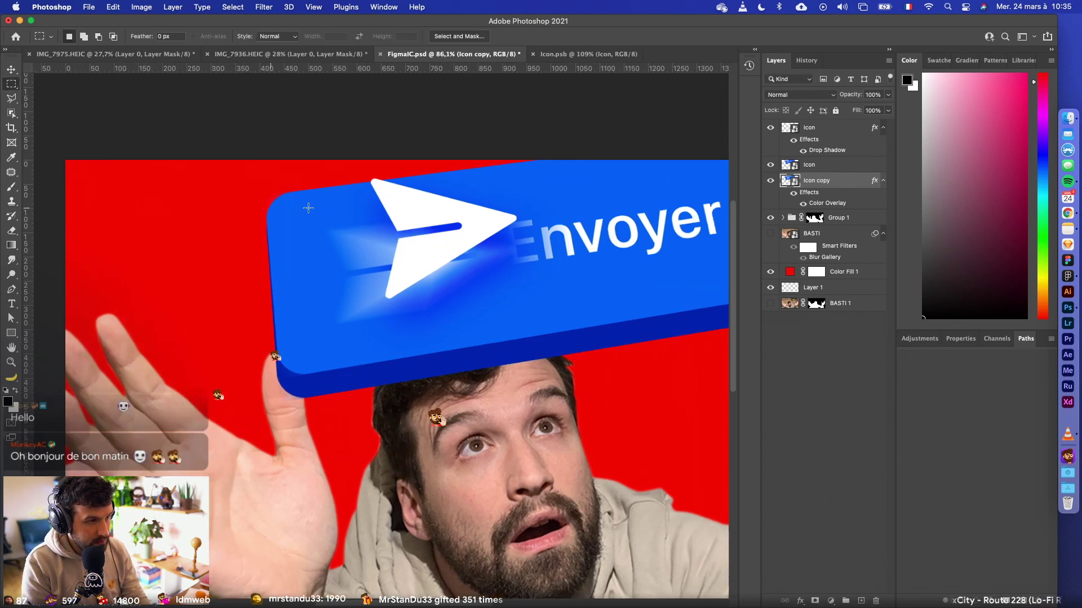
scroll(308, 208, "up", 3)
key("super+t")
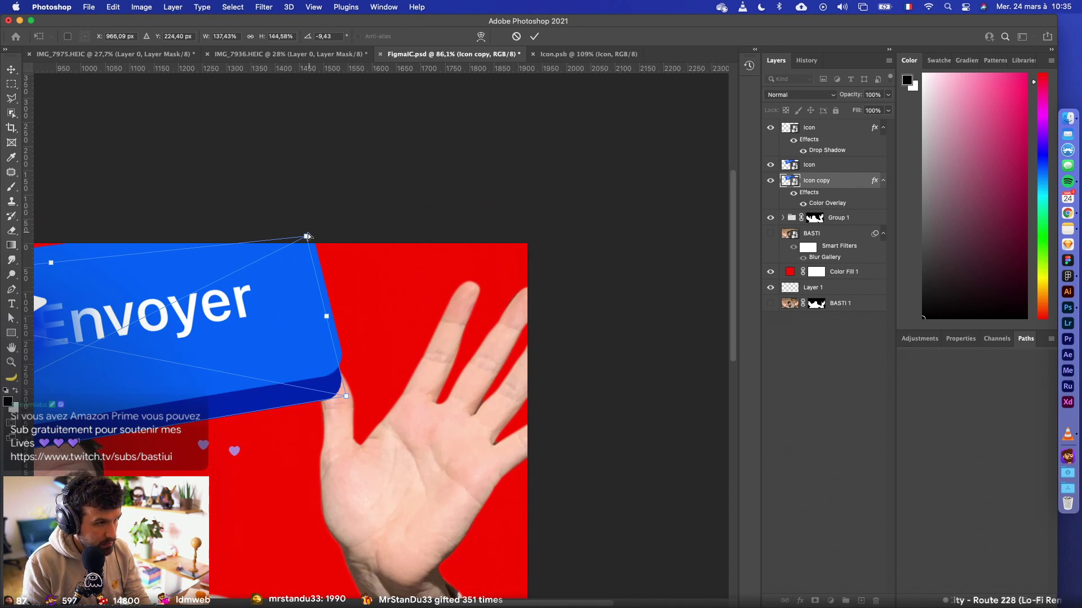
mouse_move(306, 236)
left_mouse_down()
mouse_move(319, 231)
mouse_move(311, 236)
left_mouse_up()
left_click_drag(346, 396, 354, 395)
key("Return")
key("m")
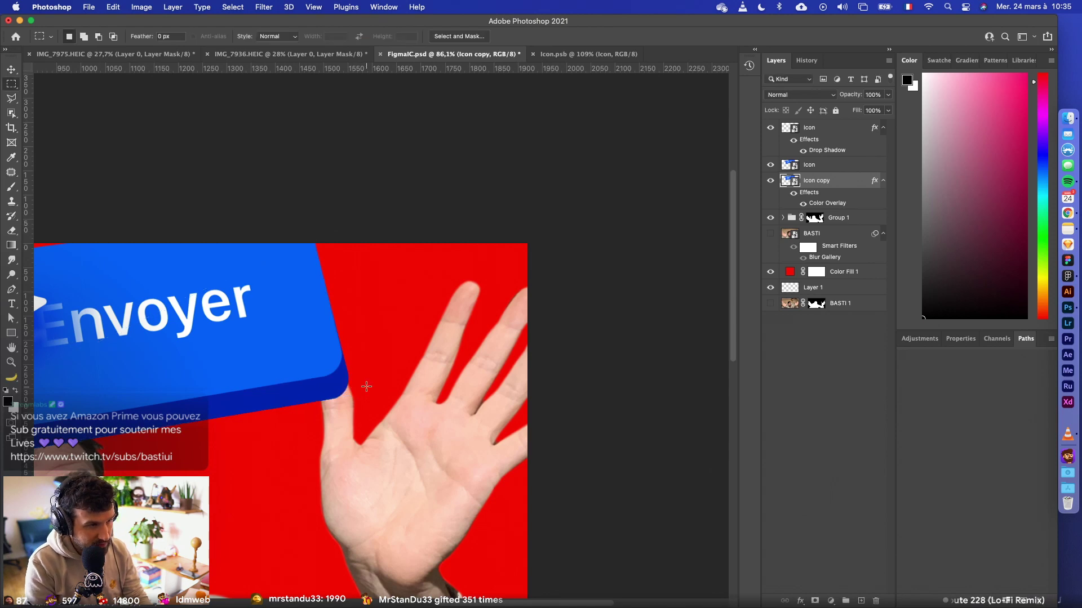
- Pull the lower-right corner of Icon copy back inward with a transform and apply it
key("super+0")
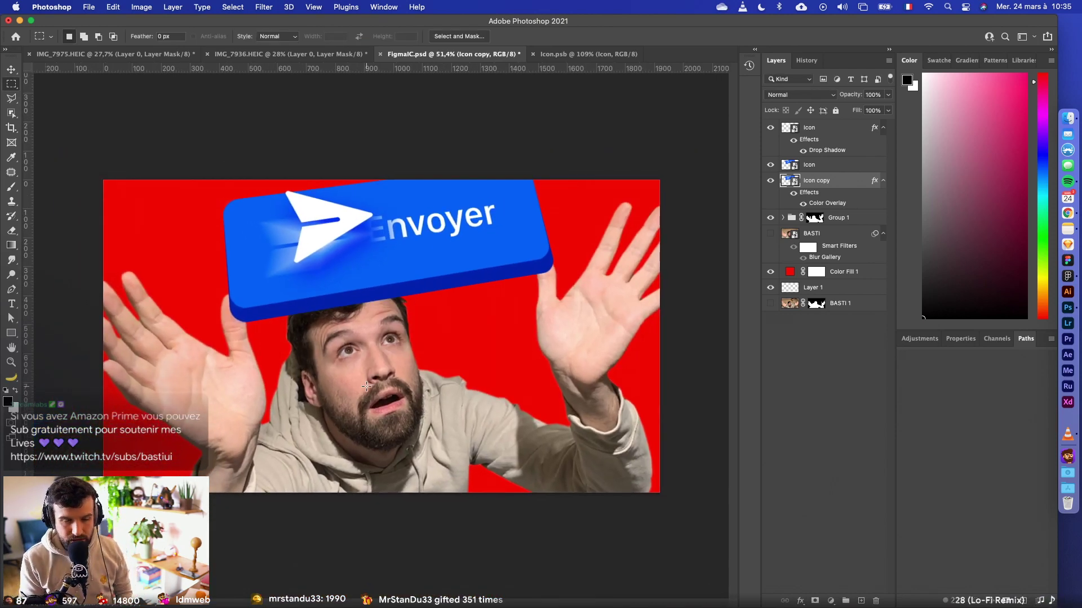
scroll(399, 421, "down", 3)
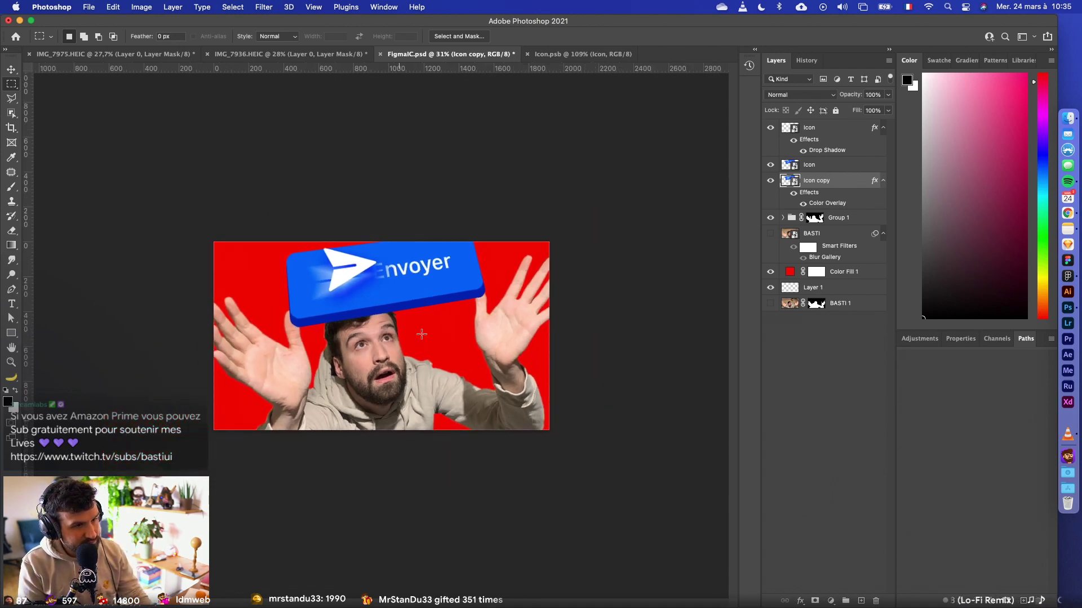
scroll(399, 420, "up", 2)
key("super+t")
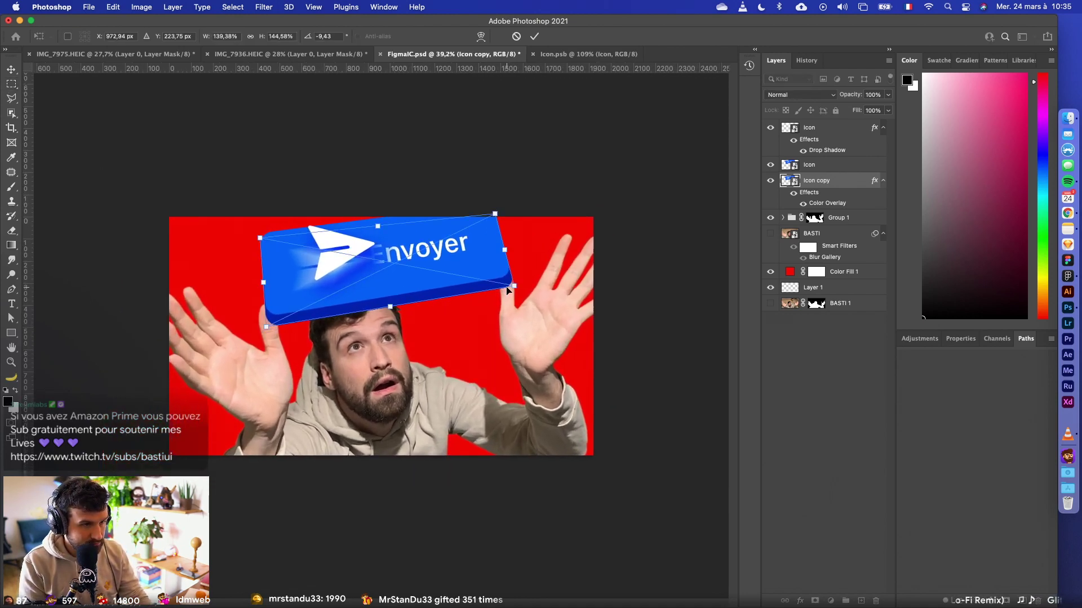
left_click_drag(515, 286, 512, 286)
left_click_drag(514, 288, 515, 288)
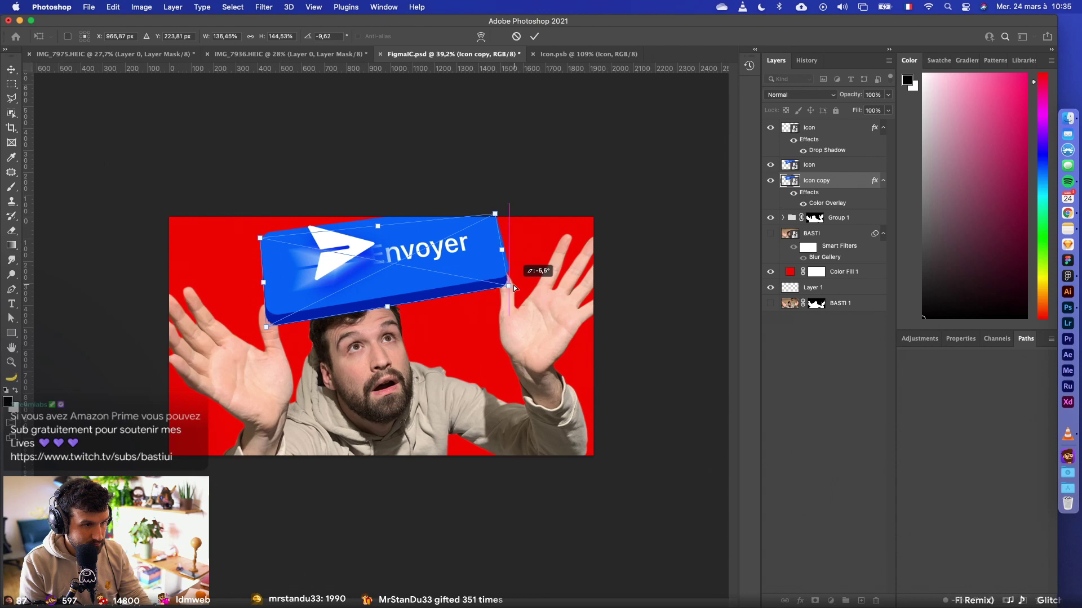
scroll(514, 288, "up", 5)
scroll(519, 284, "down", 4)
key("Return")
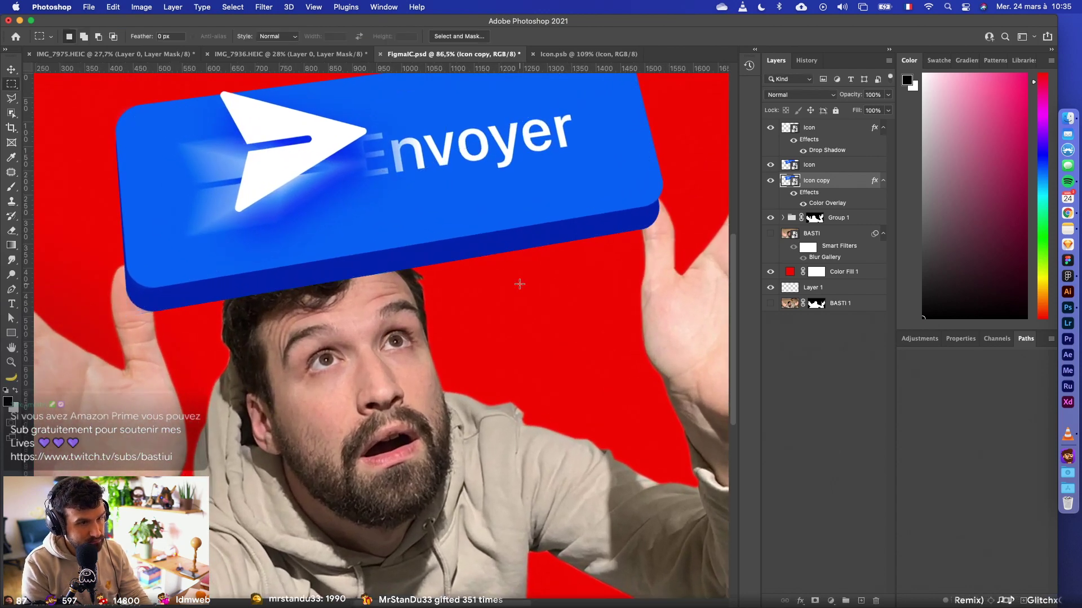
- Rasterize the Icon copy layer so its pixels can be painted
scroll(519, 284, "down", 2)
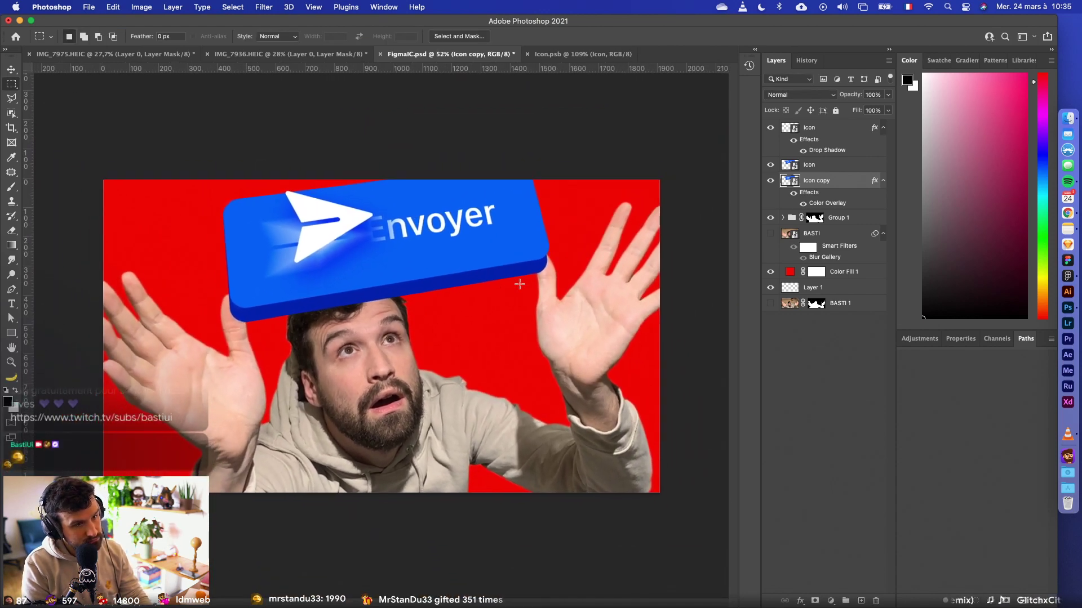
scroll(510, 295, "up", 1)
scroll(687, 205, "up", 5)
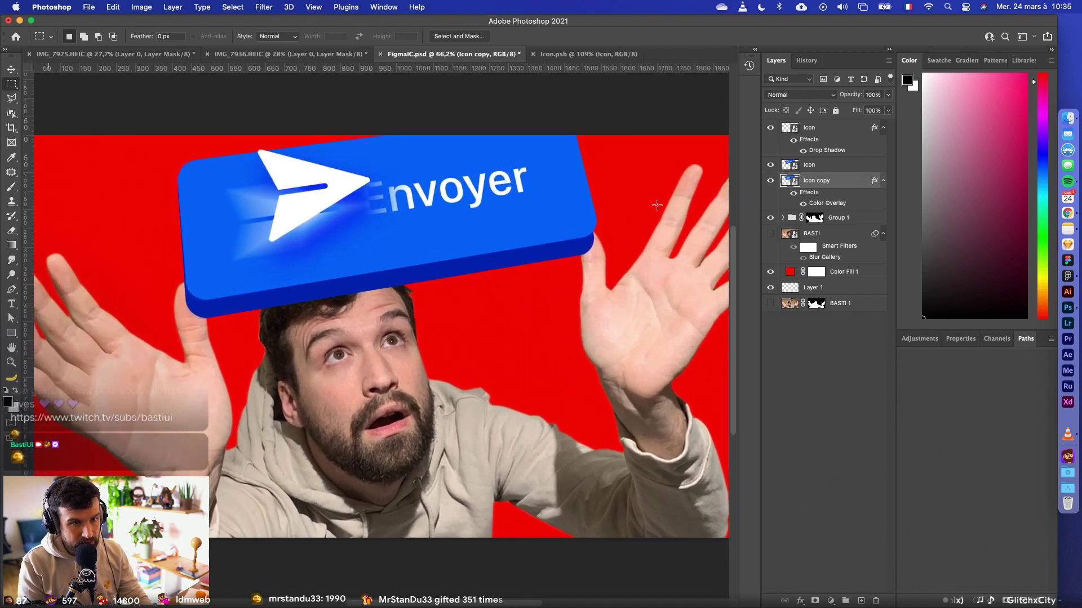
scroll(540, 215, "up", 1)
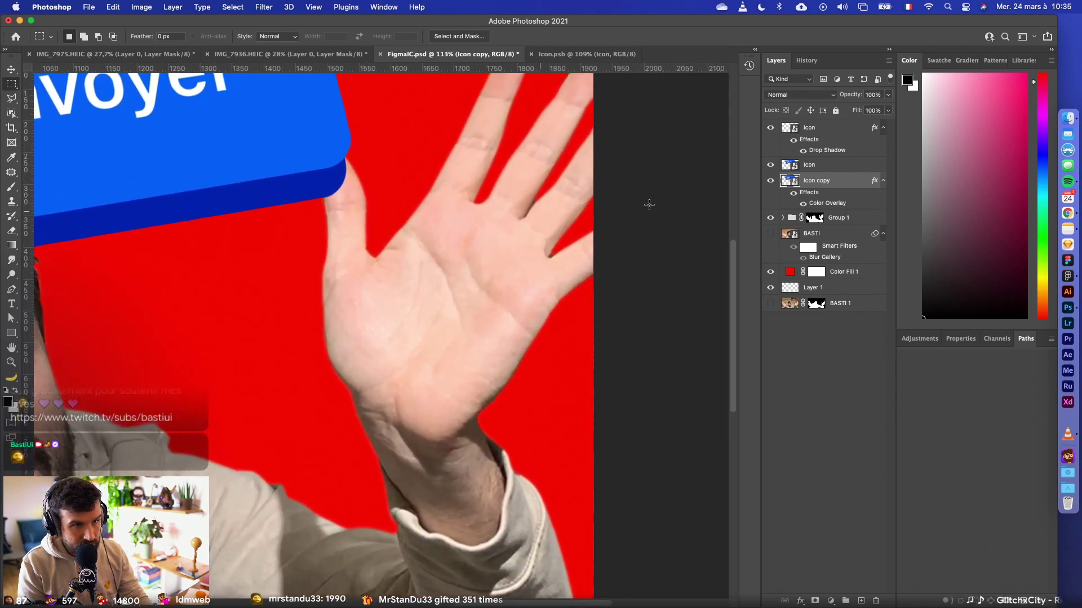
right_click(791, 182)
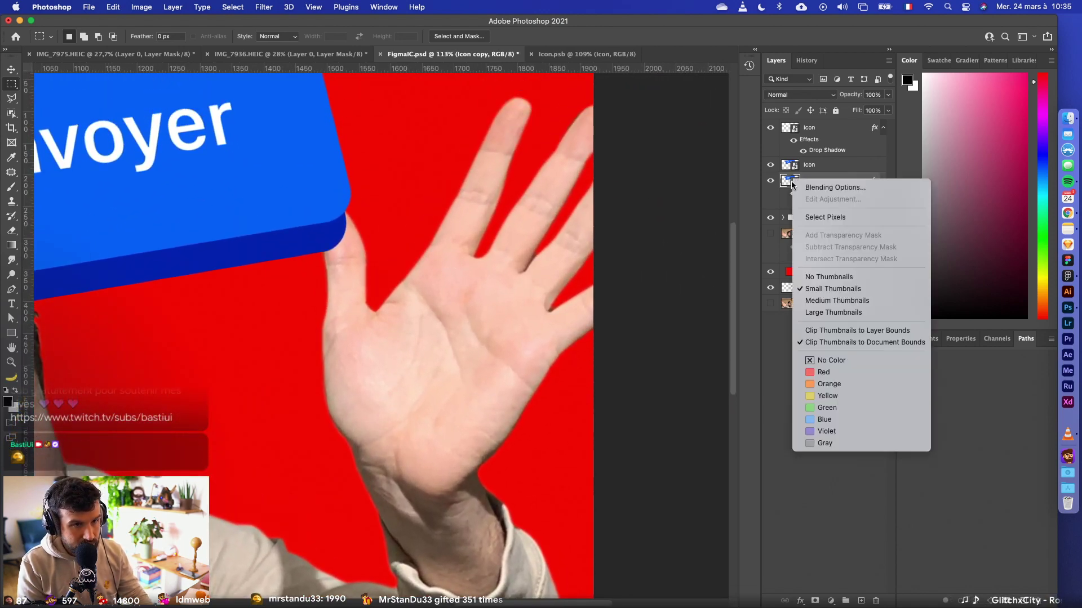
right_click(824, 174)
right_click(825, 178)
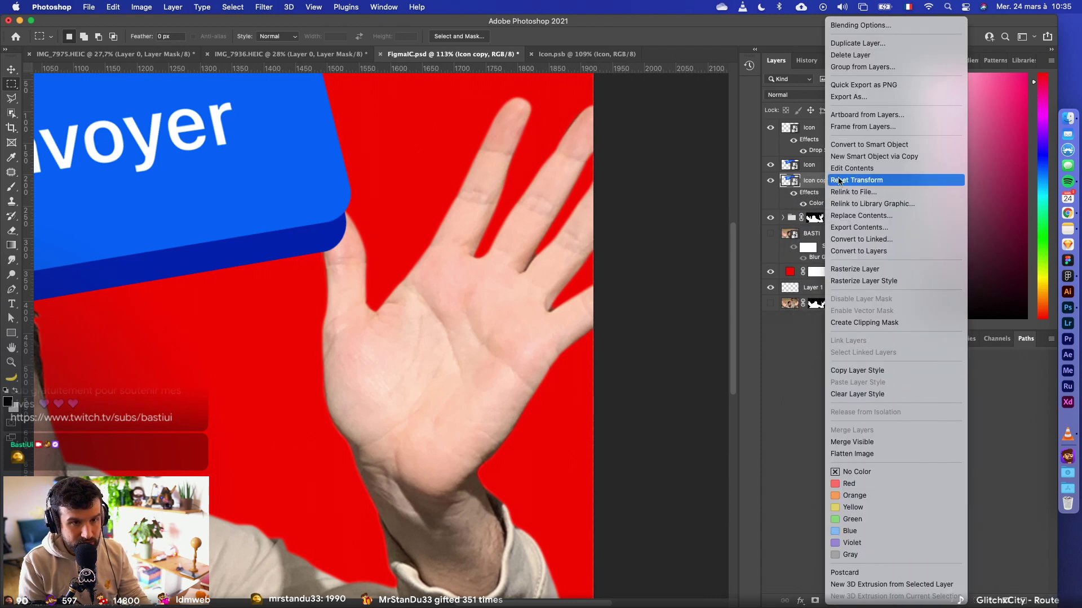
key("Escape")
- Paint on Icon copy with a 44 px hard round brush to fill the gap beneath the button's right corner
scroll(376, 182, "up", 1)
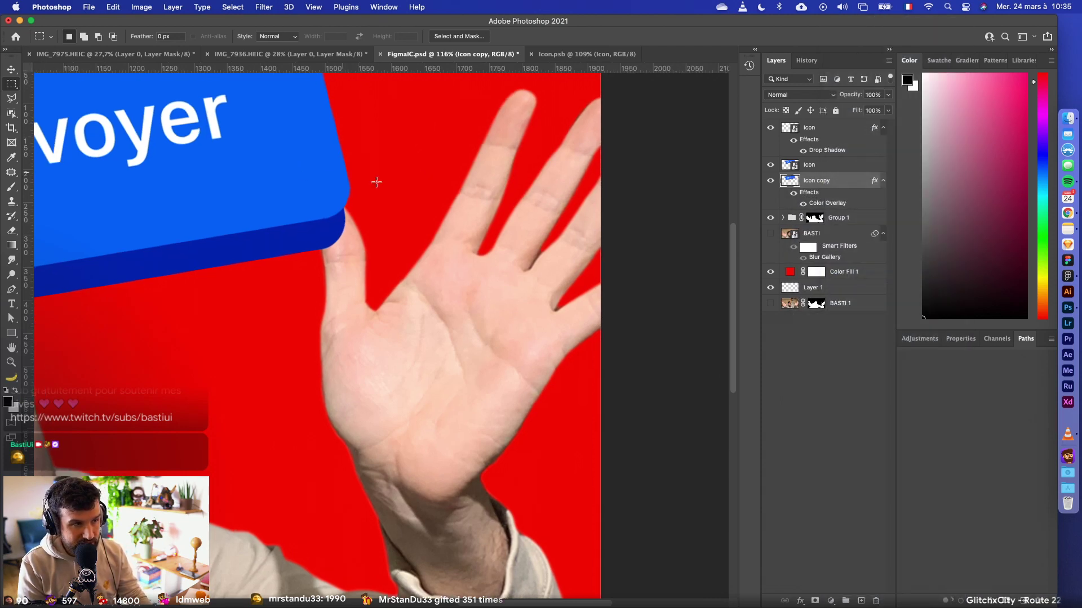
scroll(376, 182, "up", 5)
scroll(226, 172, "up", 5)
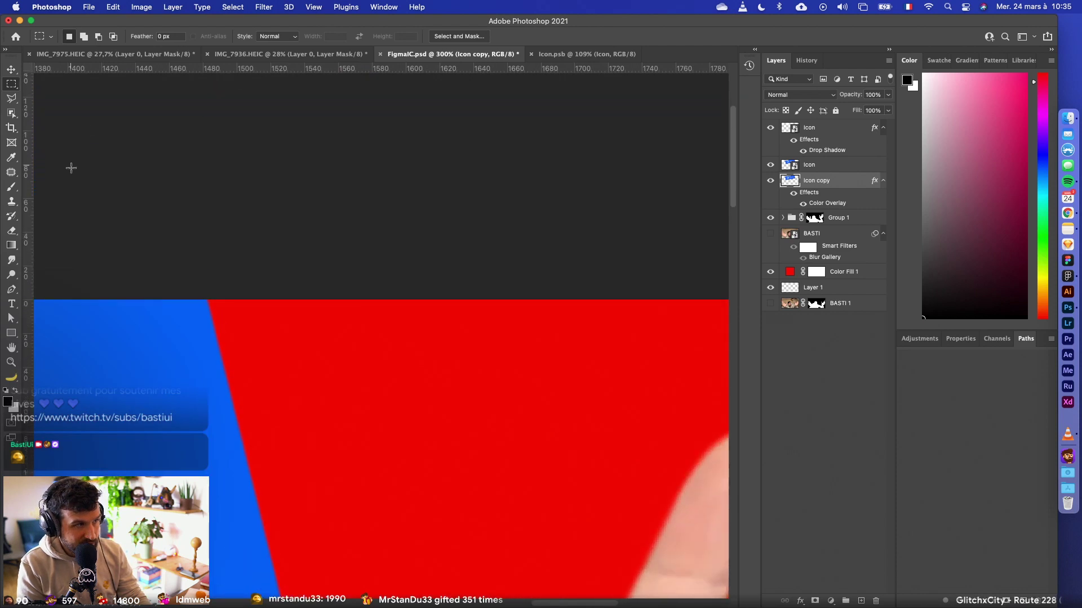
scroll(71, 168, "down", 10)
key("b")
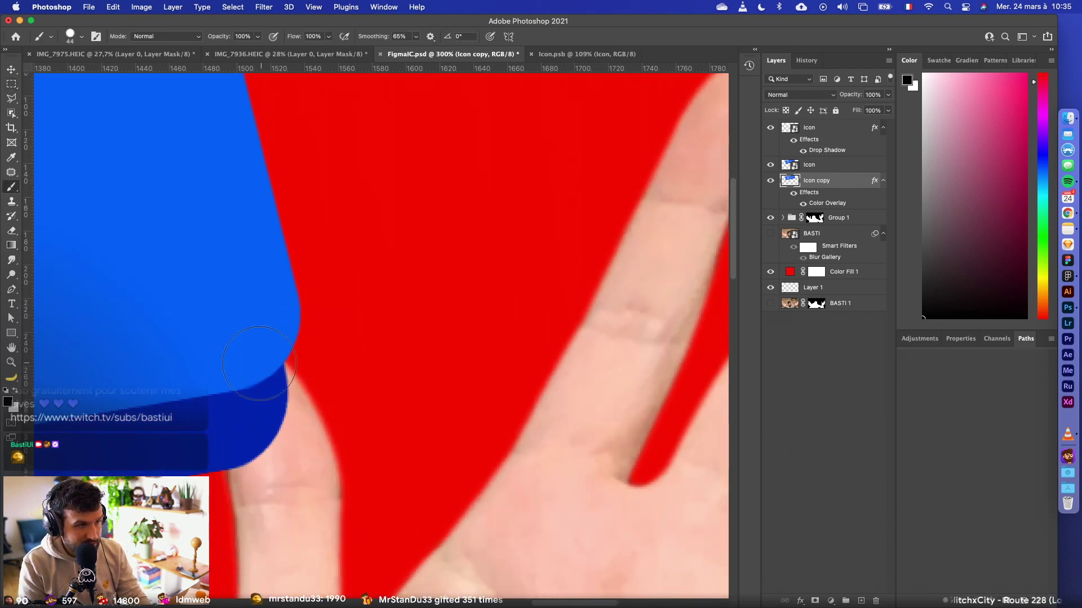
mouse_move(259, 363)
left_mouse_down()
mouse_move(276, 372)
mouse_move(254, 405)
mouse_move(242, 403)
left_mouse_up()
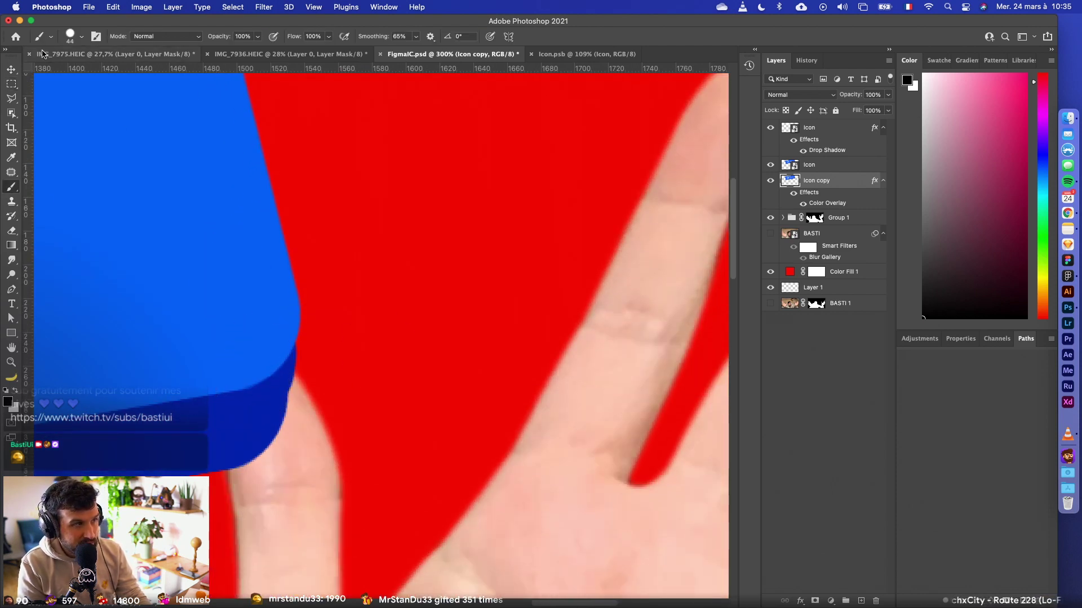
- Set brush smoothing to 36% and size to 35 px, and paint more of the button's side at the right corner
left_click(410, 38)
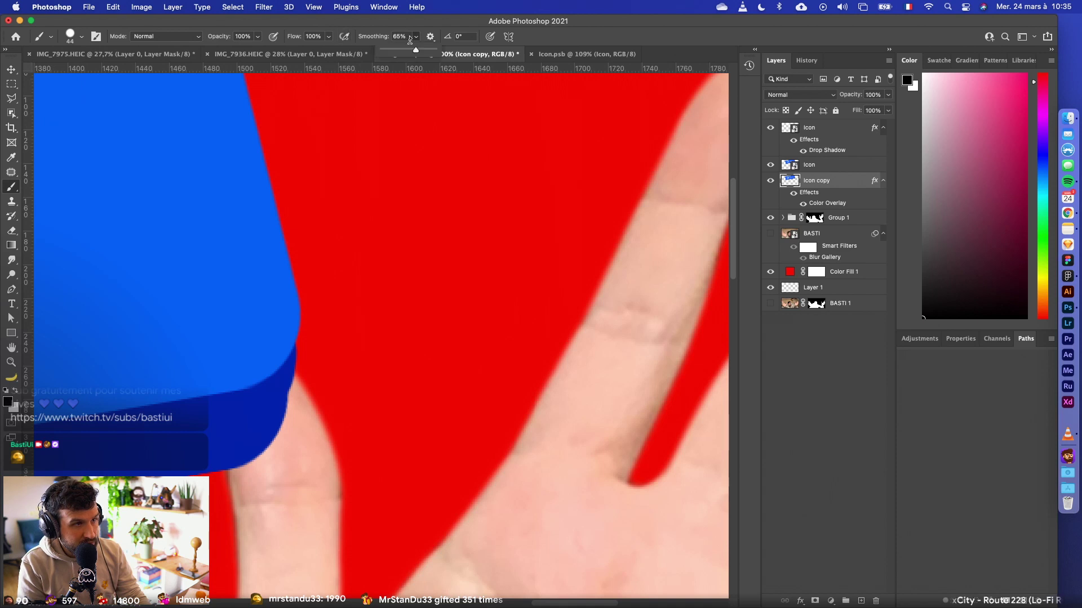
left_click_drag(401, 51, 402, 51)
left_click(81, 38)
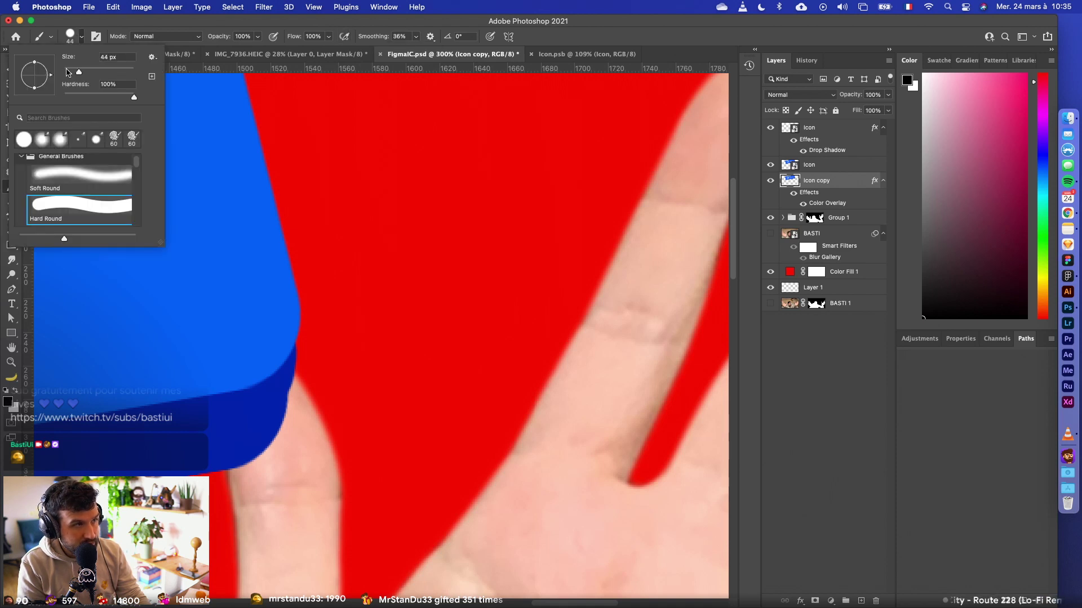
left_click_drag(78, 72, 75, 72)
key("Return")
mouse_move(269, 328)
left_mouse_down()
mouse_move(293, 350)
mouse_move(241, 416)
mouse_move(246, 396)
left_mouse_up()
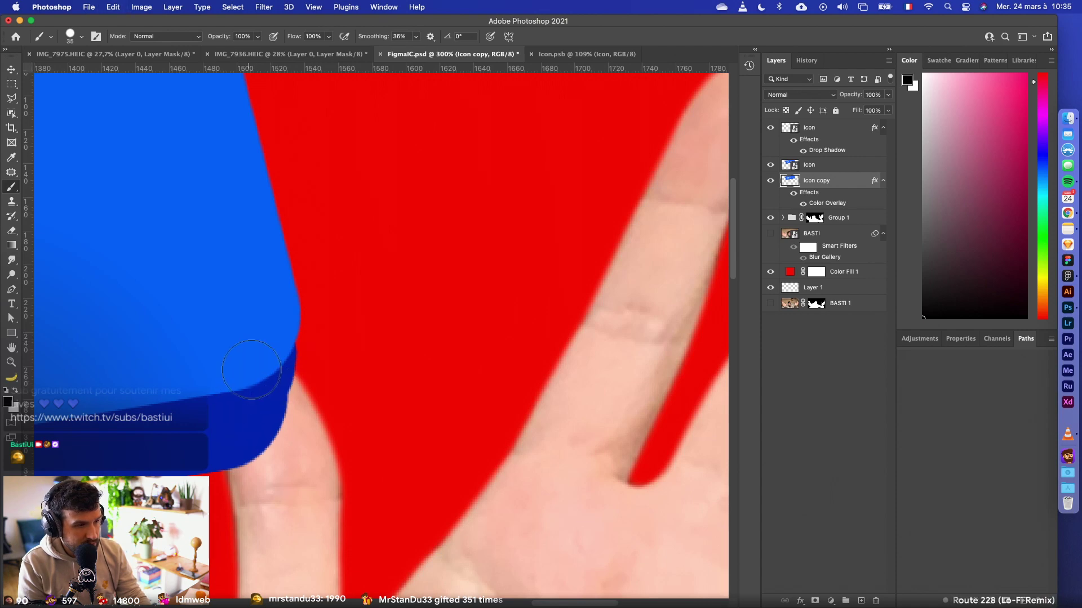
- Reduce the brush to 23 px and smooth the outline of the dark blue side at the button's right corner
scroll(388, 282, "up", 5)
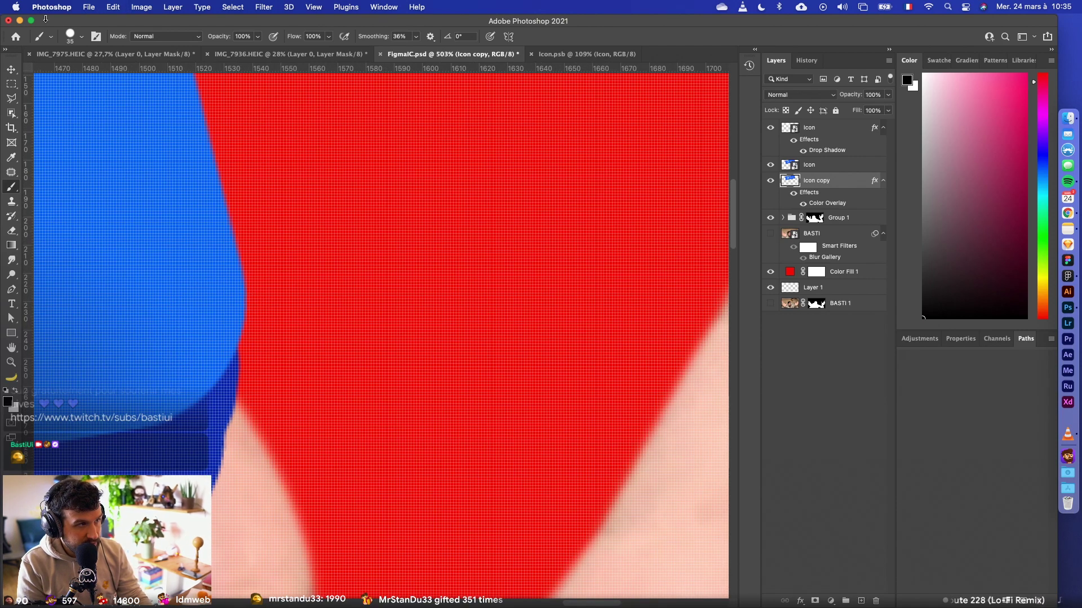
left_click(80, 37)
left_click_drag(75, 71, 71, 72)
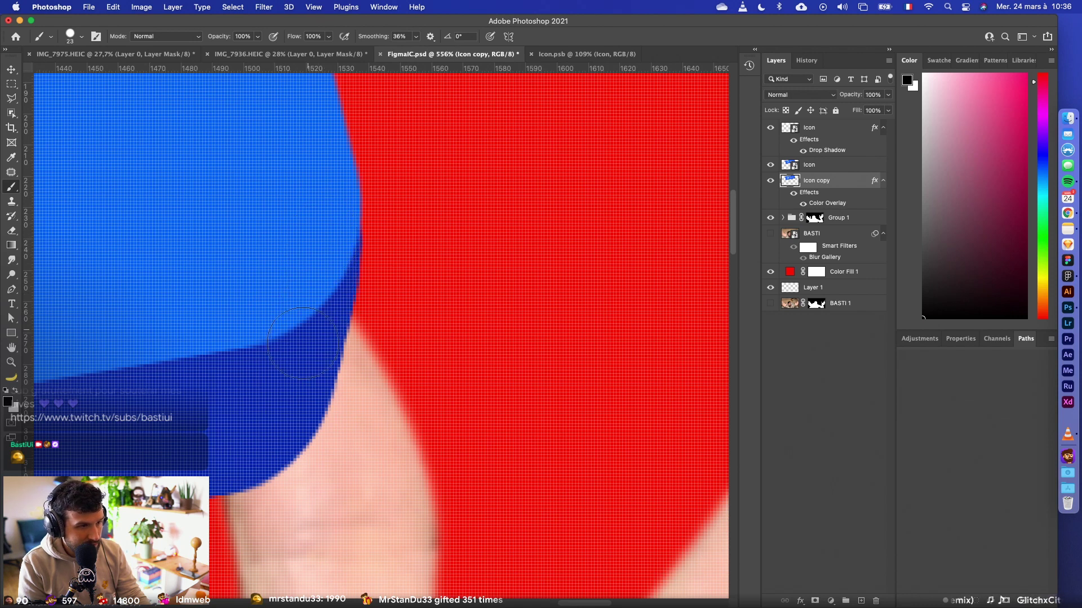
scroll(310, 321, "down", 10)
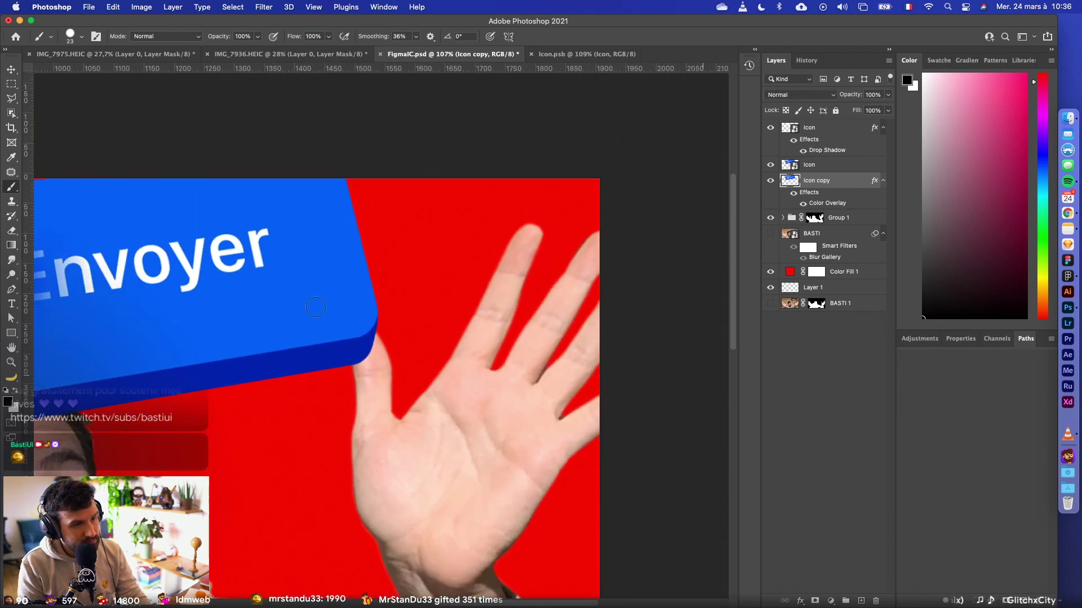
scroll(316, 307, "down", 4)
key("v")
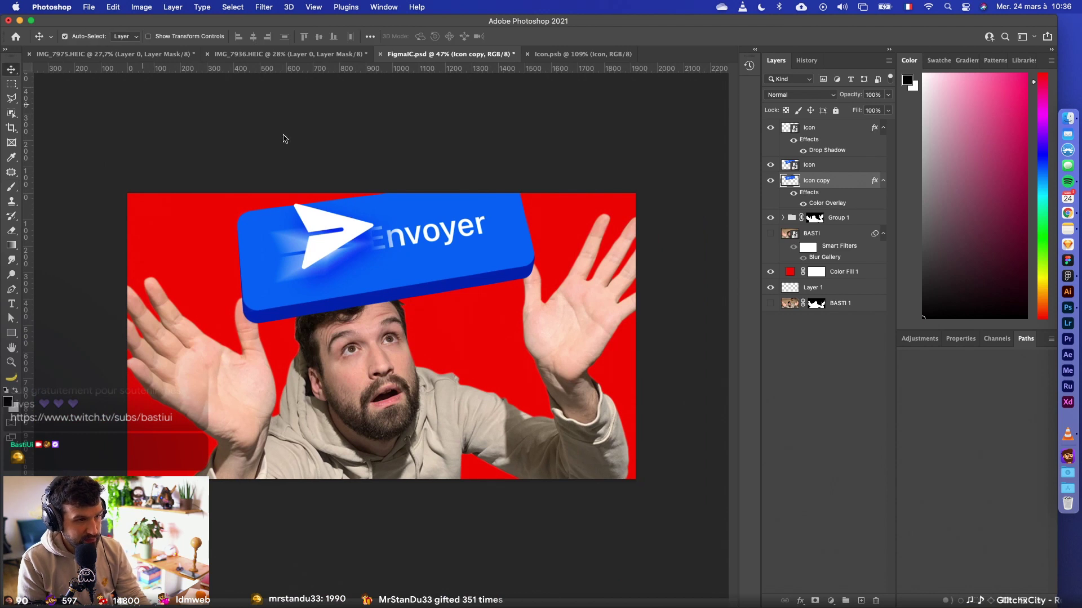
scroll(439, 193, "down", 2)
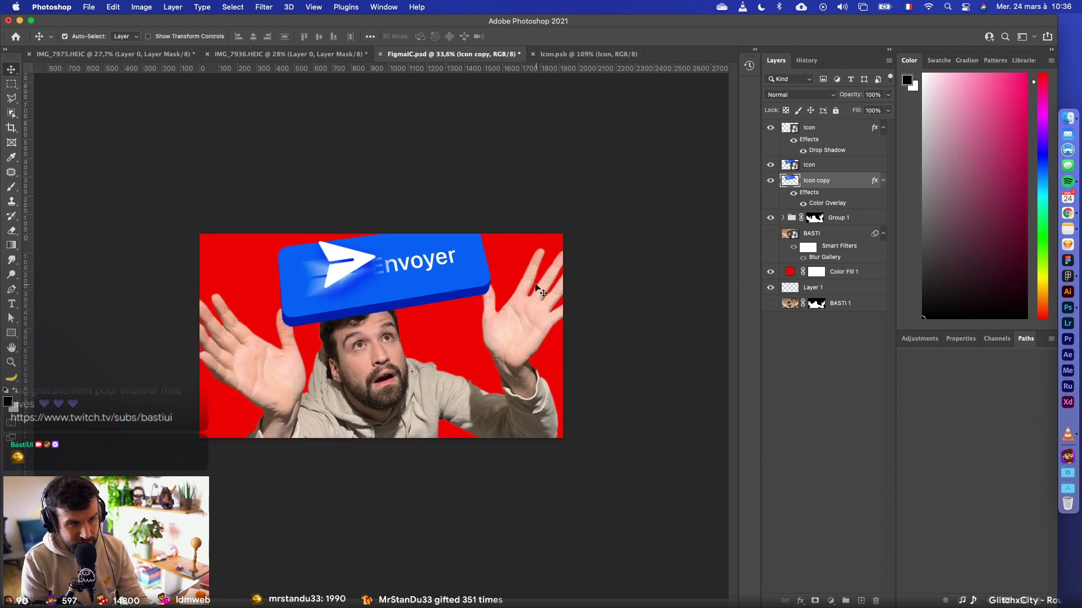
- Group the two Icon layers and the Icon copy layer, and name the group Button
left_click(806, 168)
left_click(826, 141)
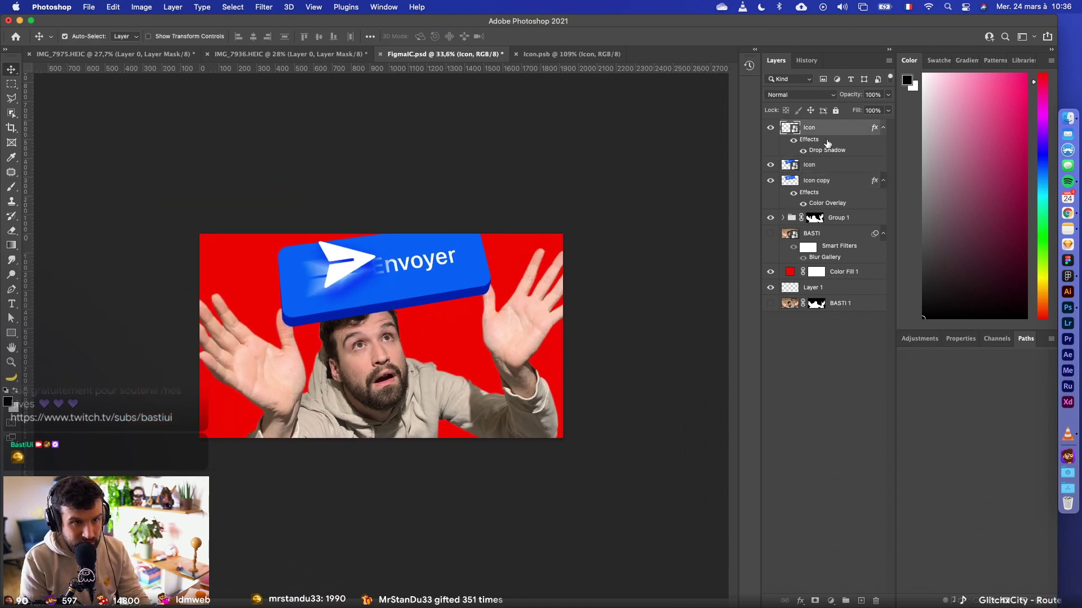
left_click(826, 186, "shift")
key("super+g")
double_click(811, 126)
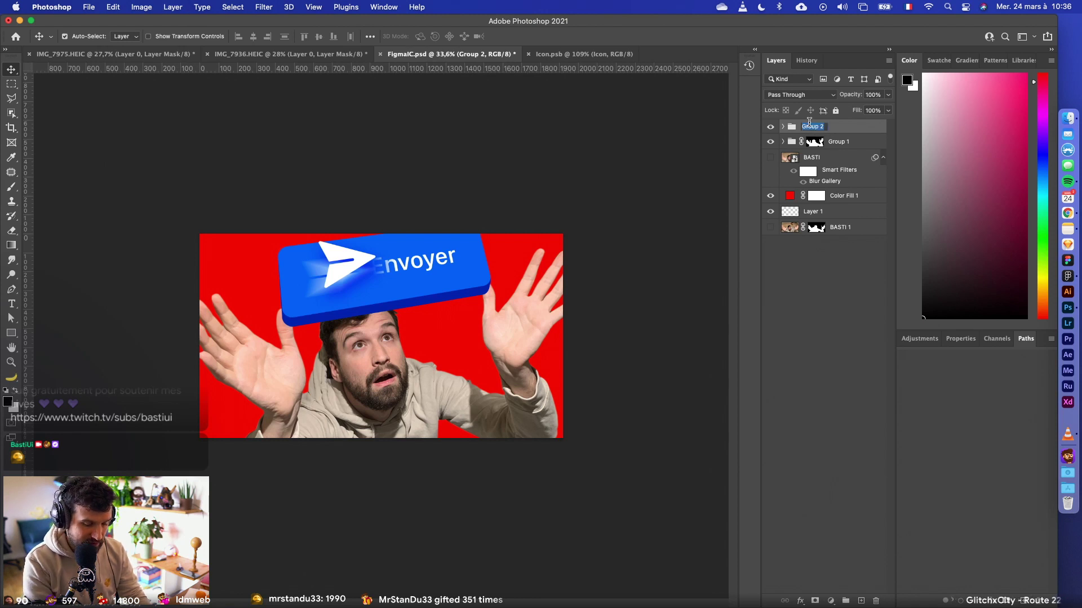
type("Buttons")
key("Return")
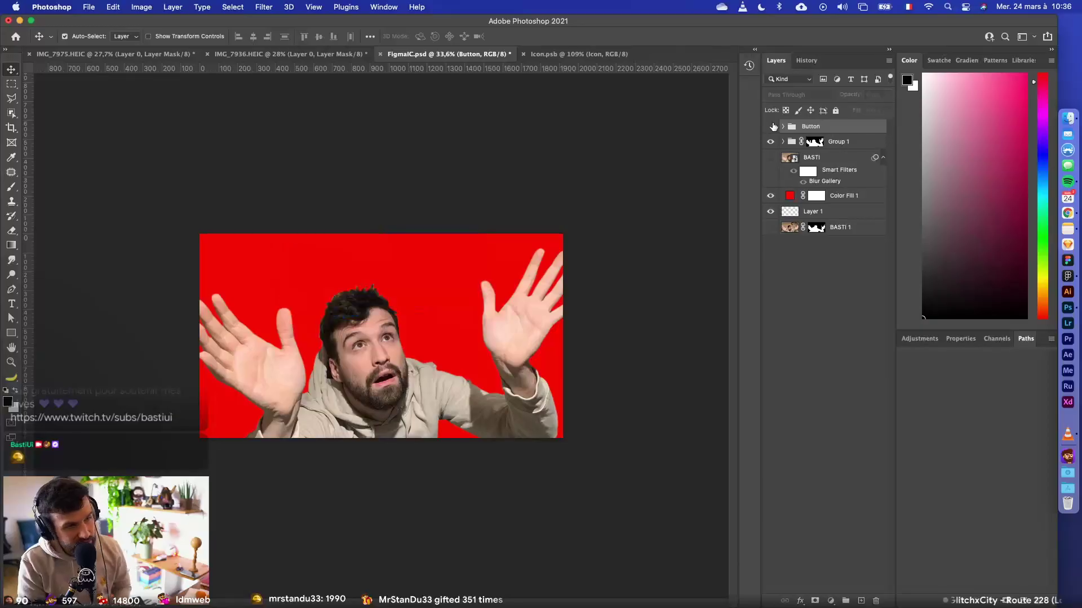
- Compare the composition with and without the Button group, leave the group visible, and save FigmaIC.psd
key("super+comma")
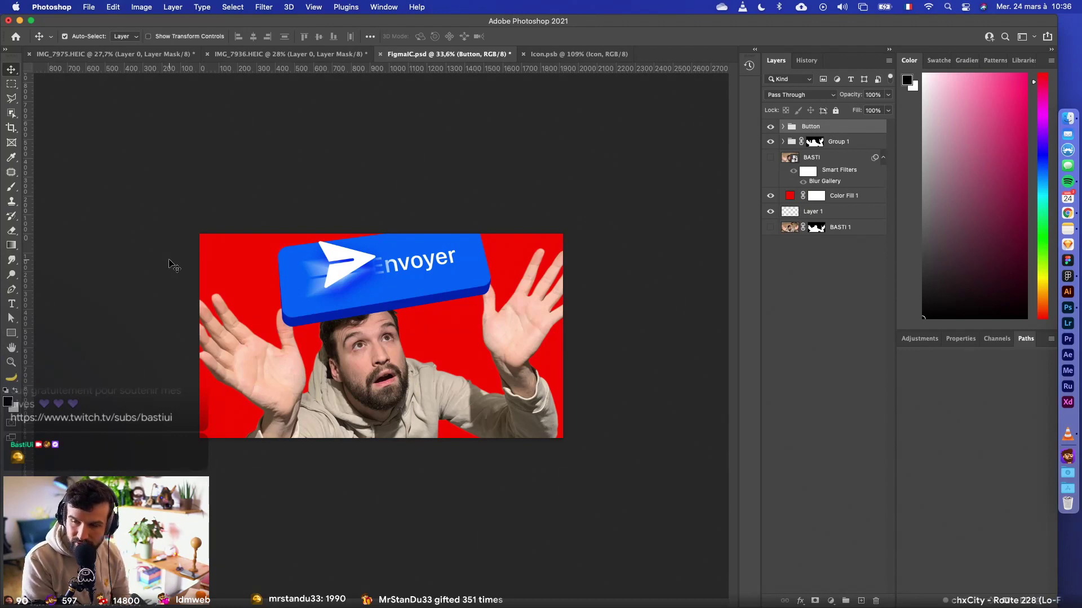
key("super+plus")
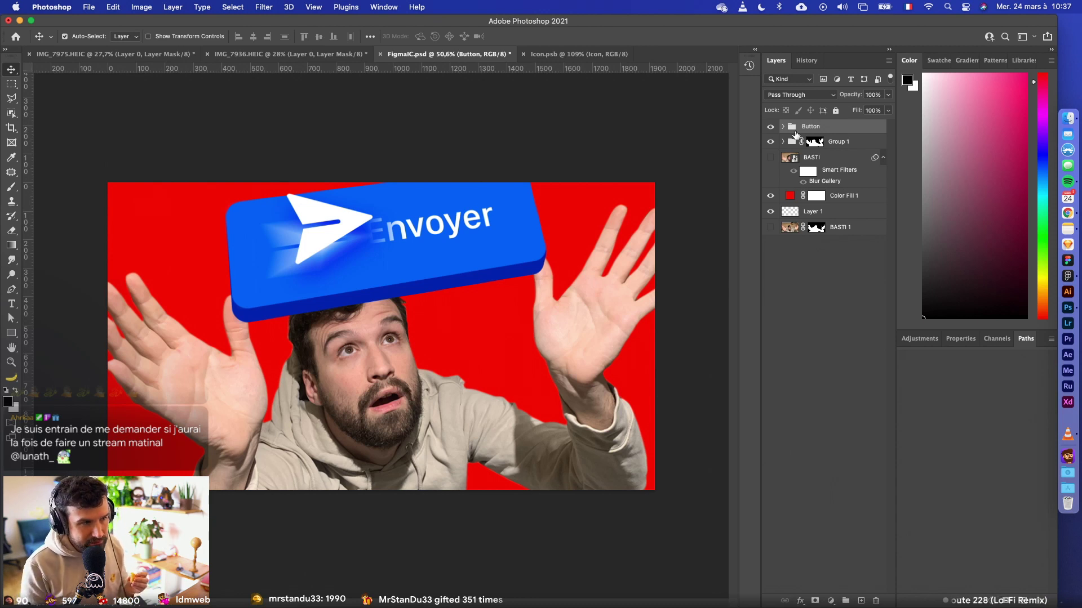
key("super+minus")
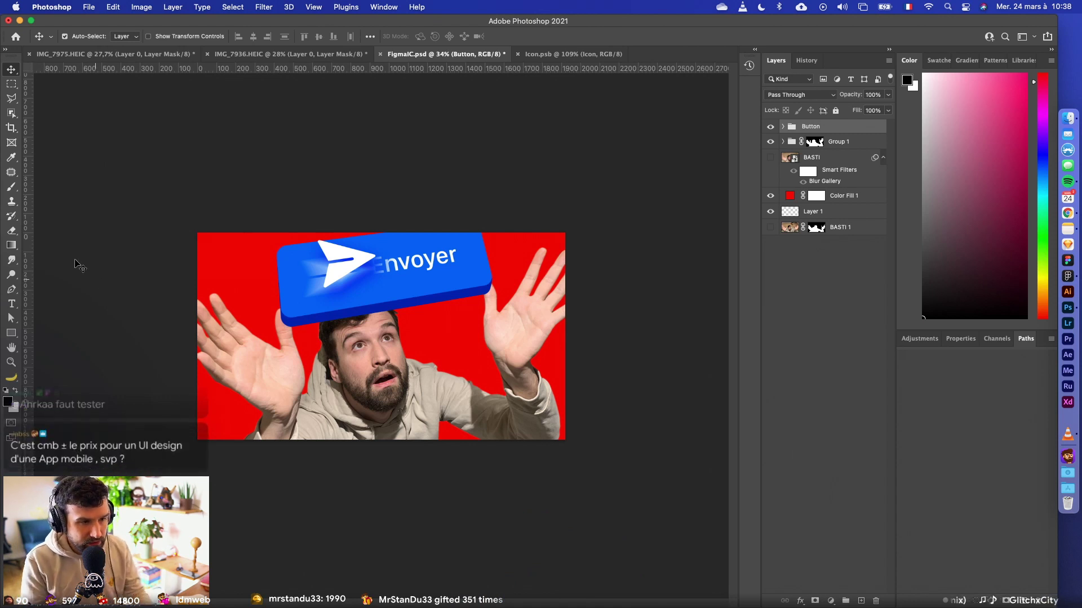
key("super+s")
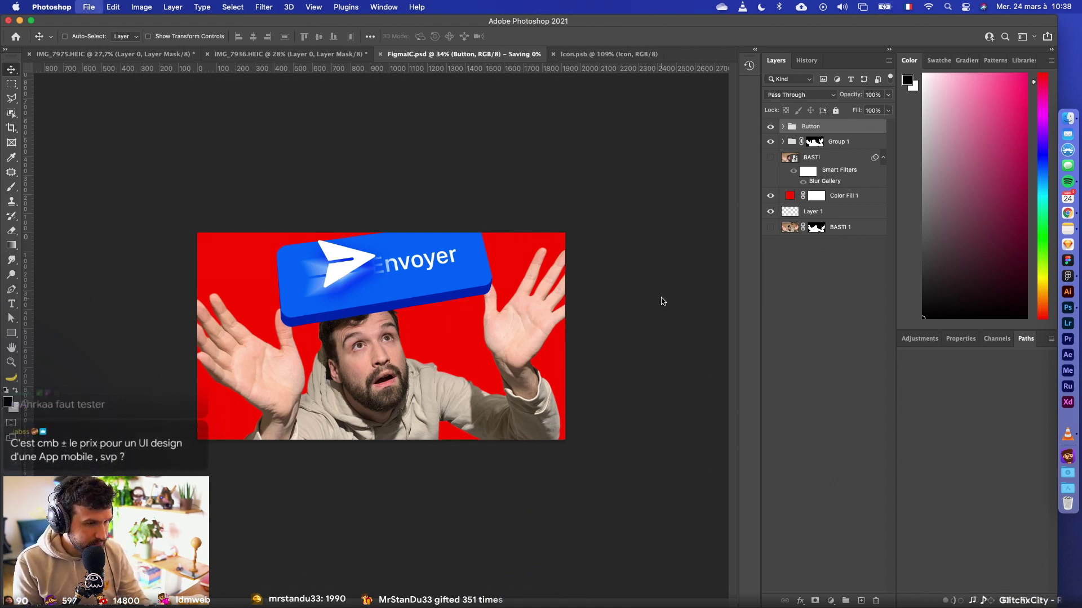
- Isolate Layer 1 and delete it, and show Button, Group 1 and Color Fill 1 again with BASTI hidden
scroll(385, 341, "up", 3)
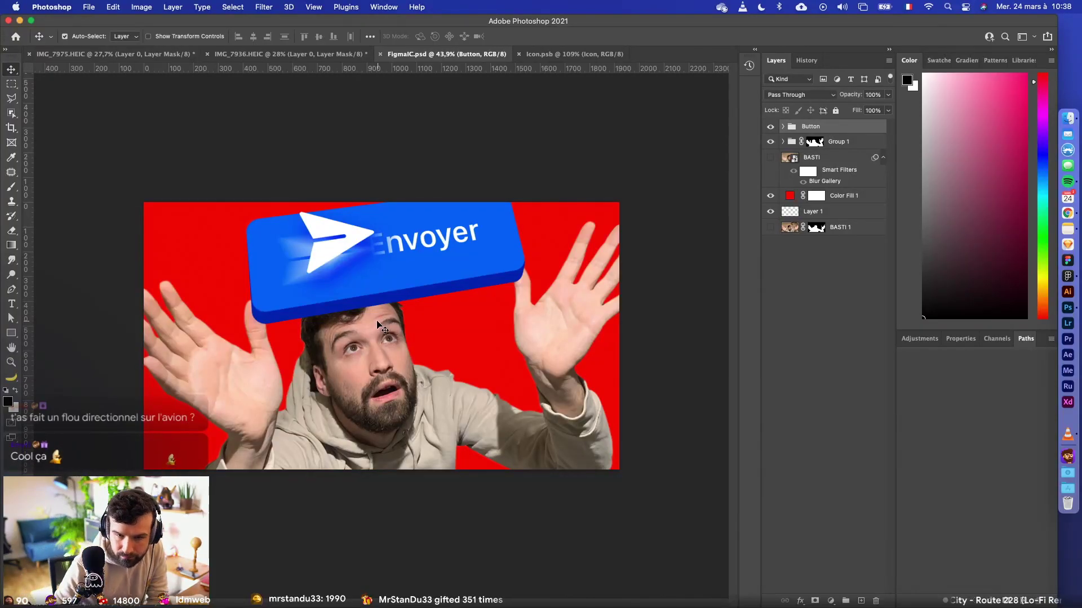
left_click(770, 212)
left_click(770, 212)
left_click(784, 213)
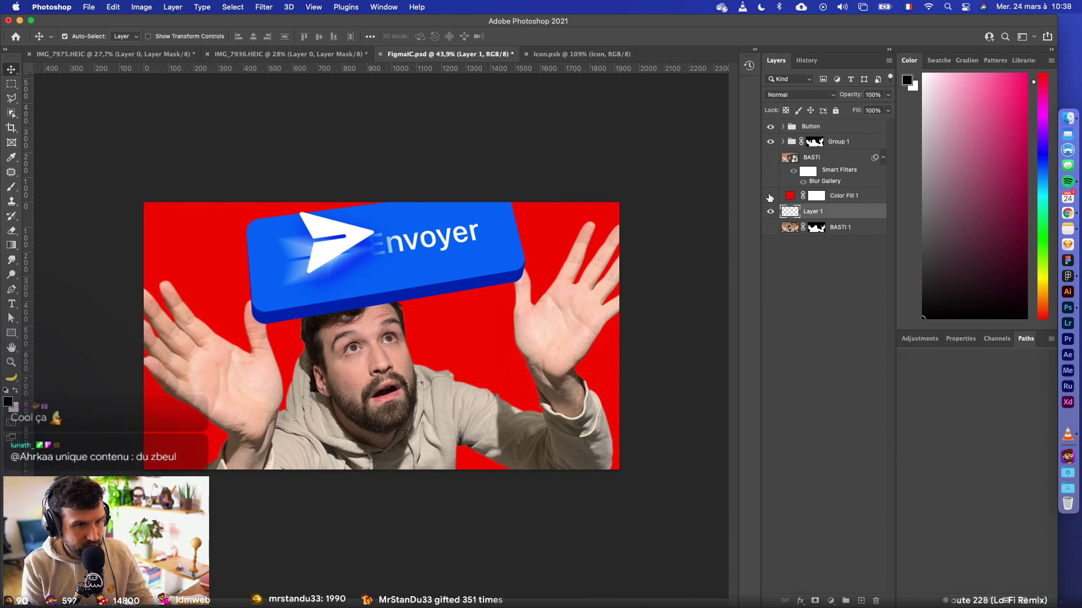
mouse_move(769, 197)
left_mouse_down()
mouse_move(770, 129)
mouse_move(767, 199)
left_mouse_up()
left_click(770, 211)
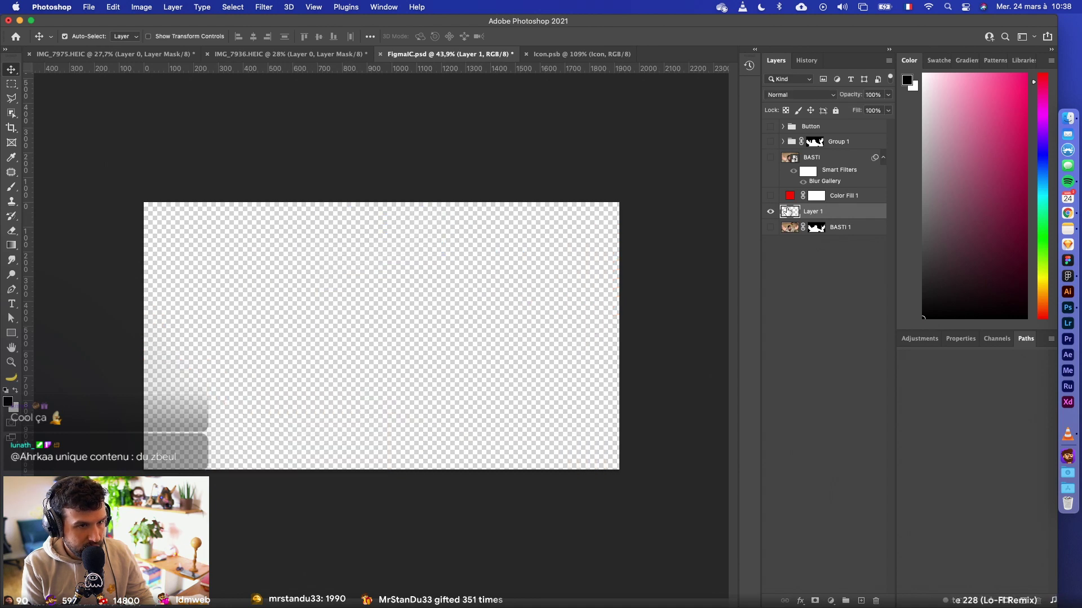
left_click(877, 601)
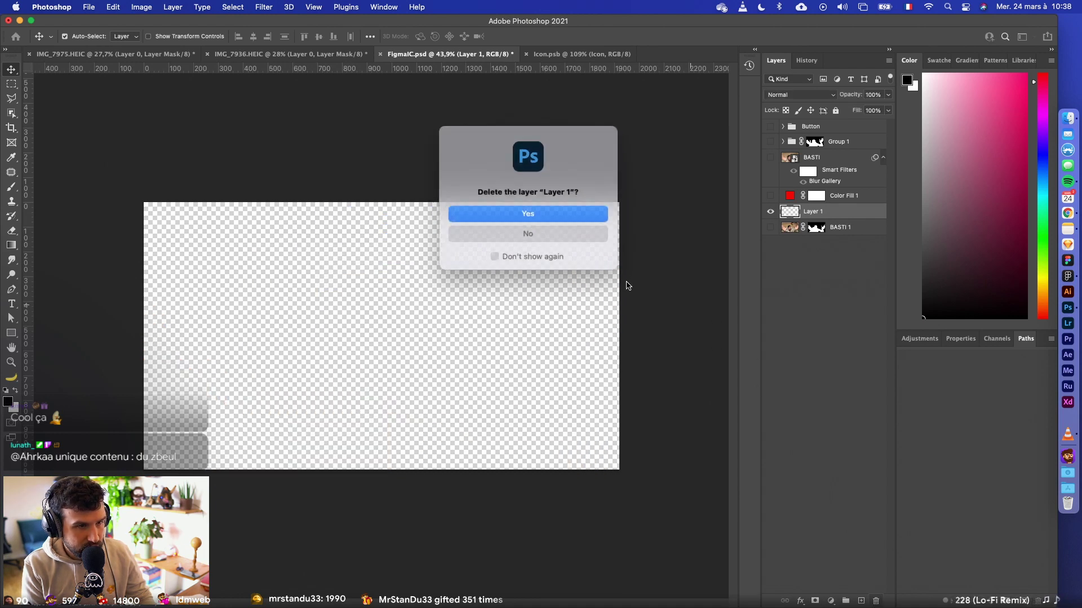
left_click(566, 215)
left_click_drag(770, 196, 778, 113)
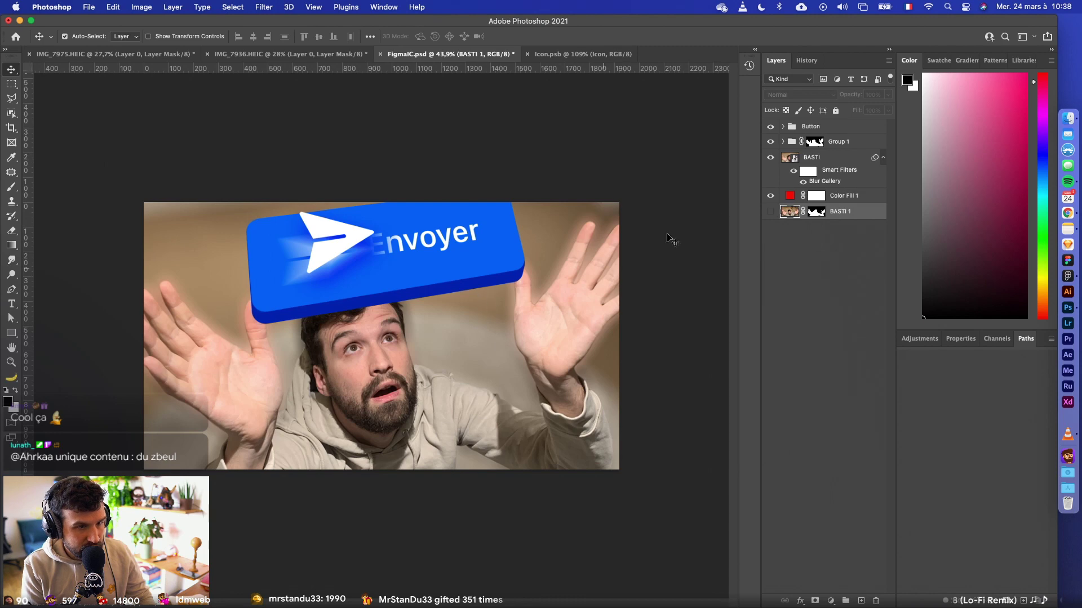
left_click(771, 159)
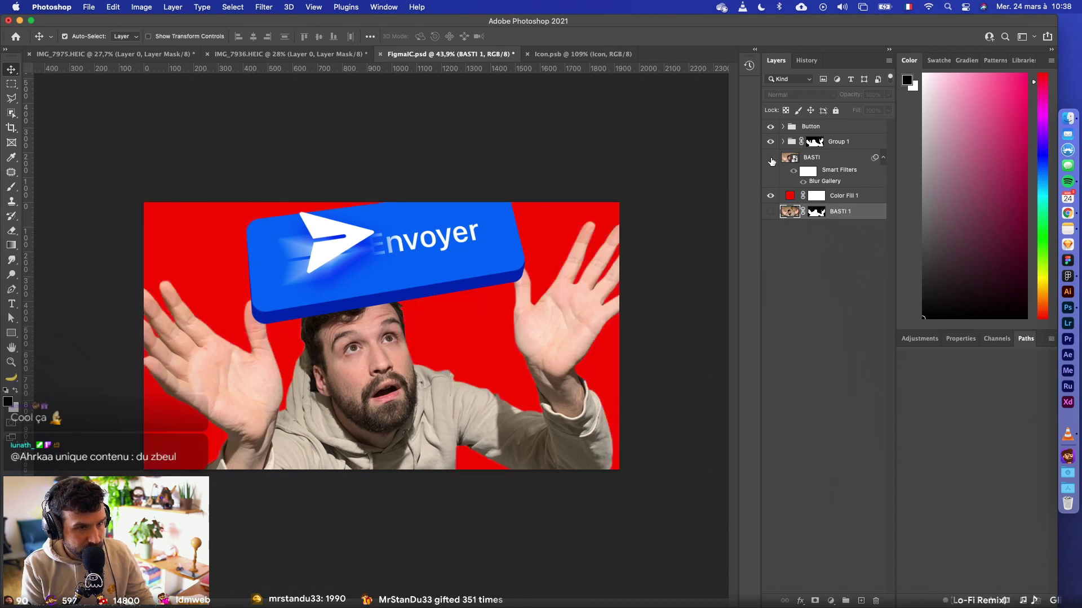
- Open the BASTI smart object's contents and add a Hue/Saturation adjustment layer, testing saturation at +15 and undoing it
double_click(791, 157)
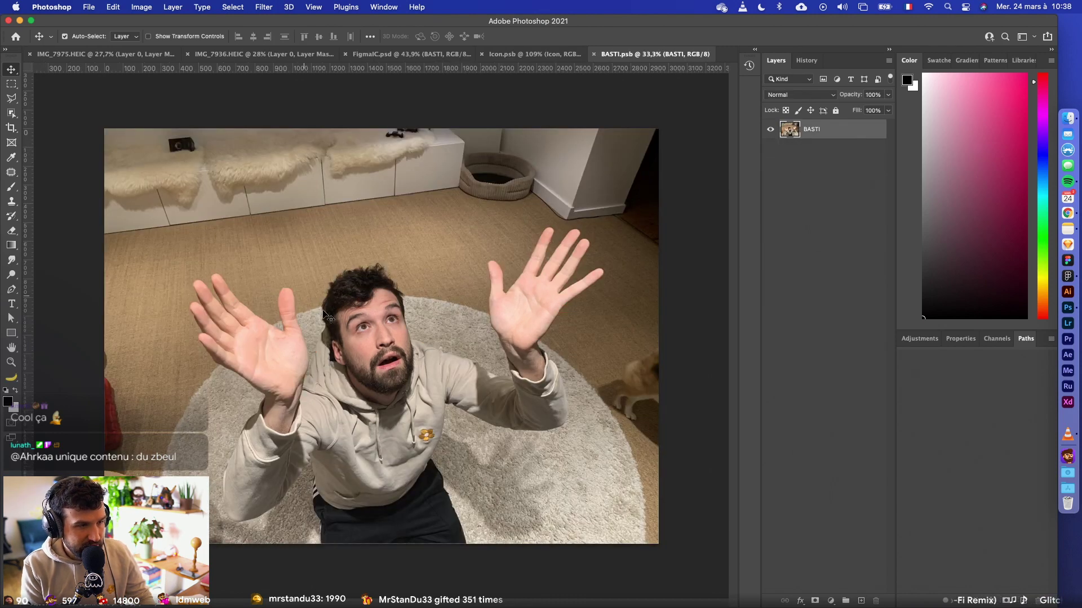
scroll(359, 321, "up", 3)
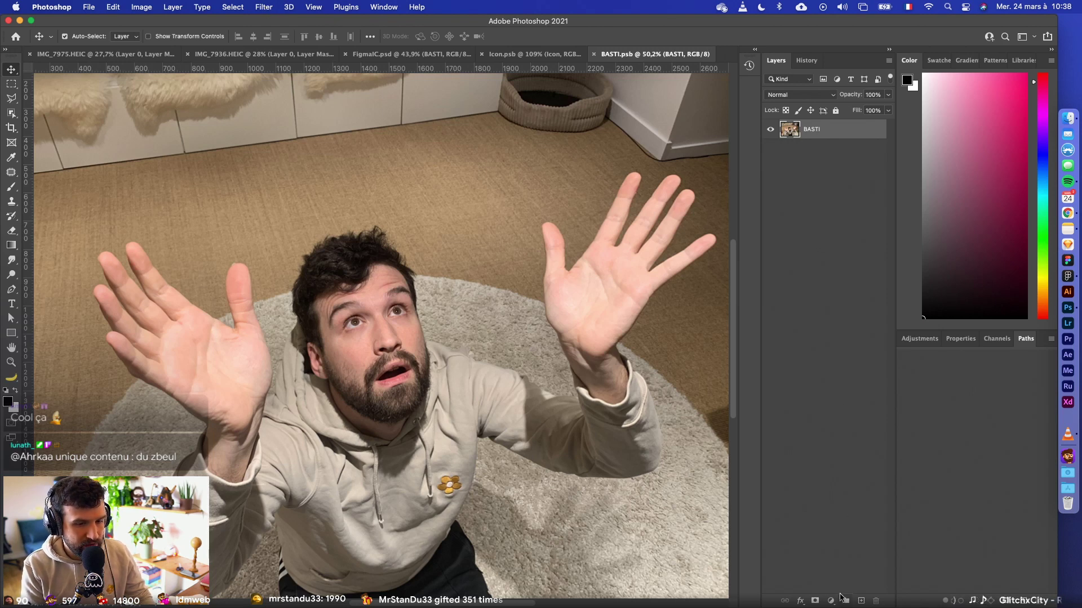
left_click(831, 601)
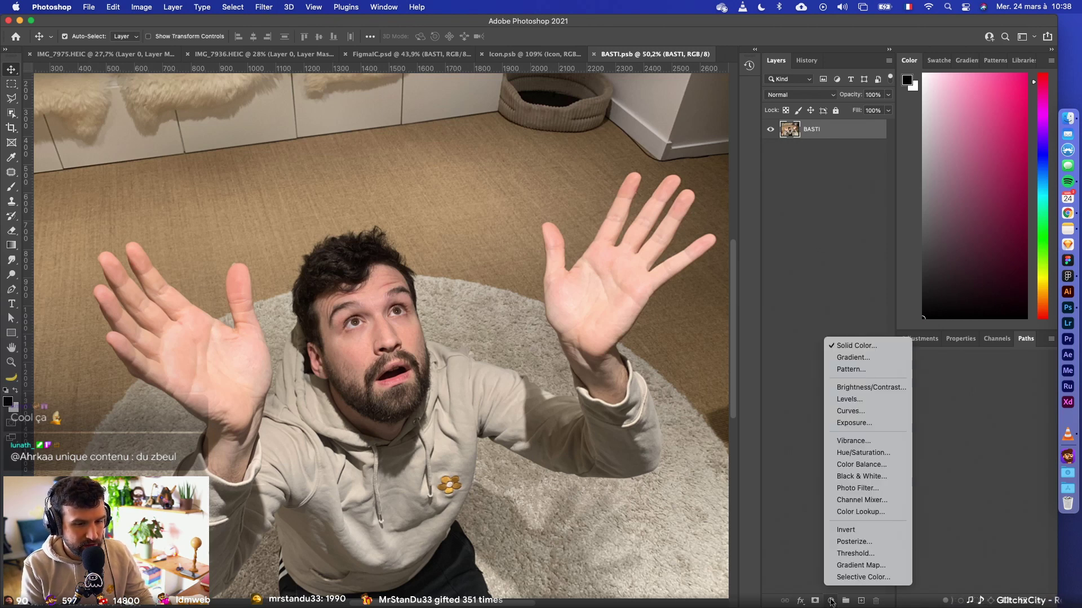
left_click(857, 452)
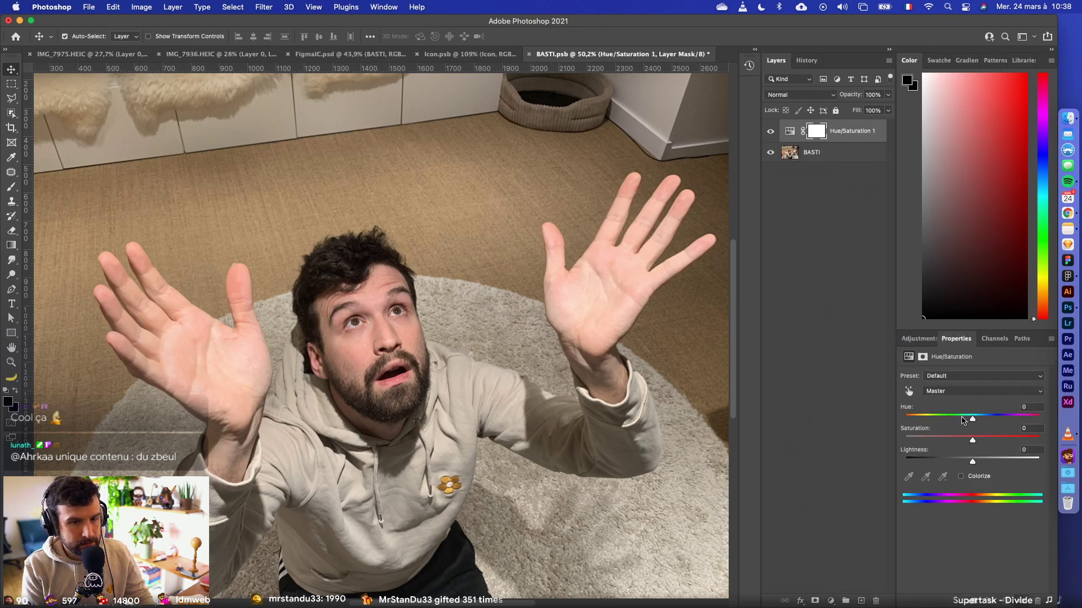
mouse_move(972, 440)
left_mouse_down()
mouse_move(993, 443)
mouse_move(978, 443)
left_mouse_up()
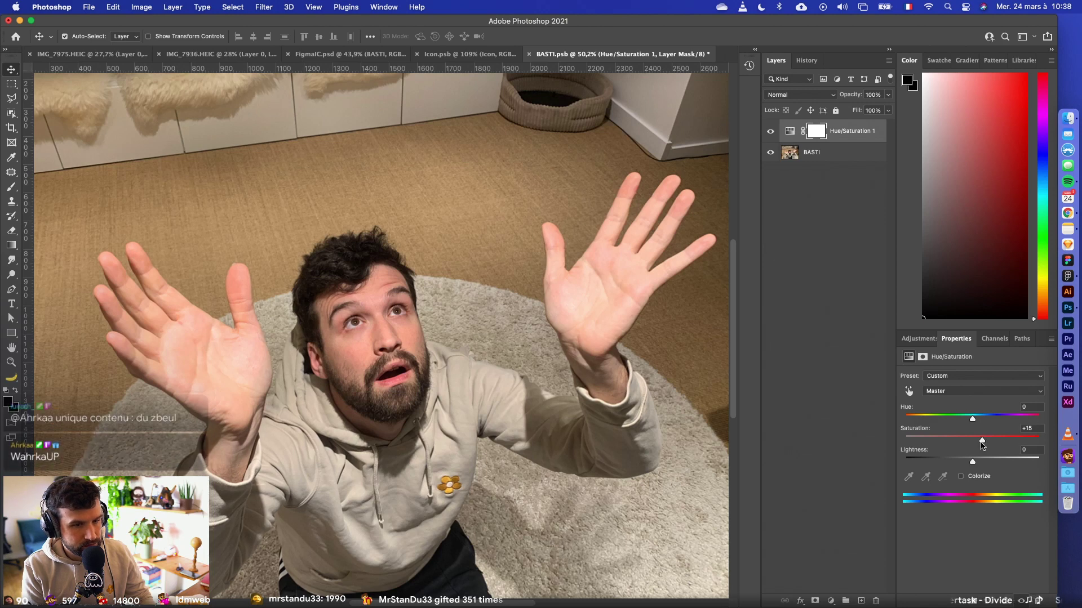
key("super+z")
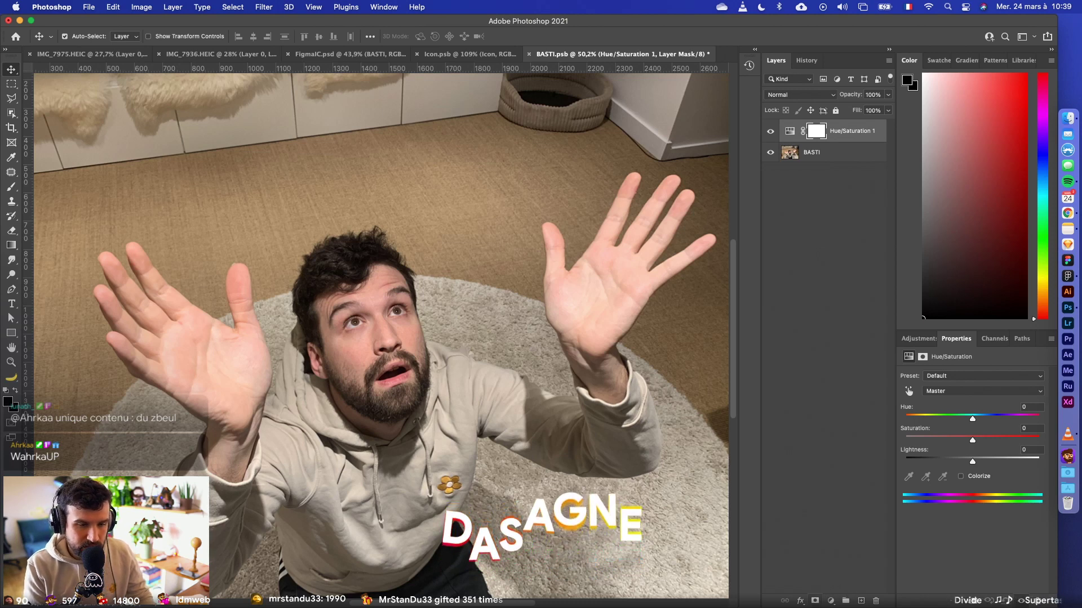
- Add a Color Lookup adjustment layer above Hue/Saturation 1 and load the 2Strip.look 3D LUT
left_click(830, 600)
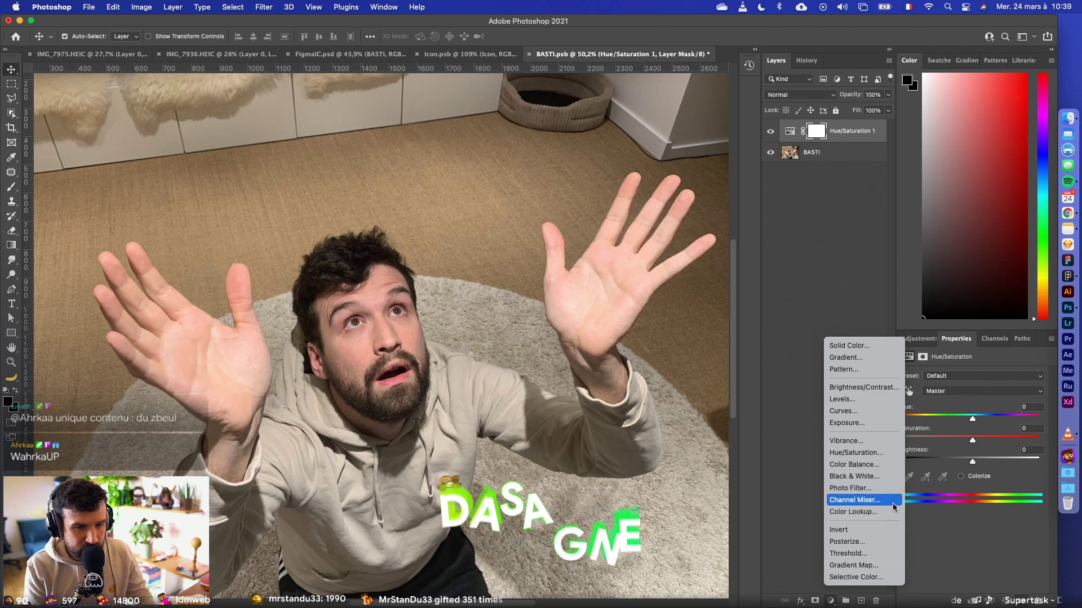
left_click(877, 513)
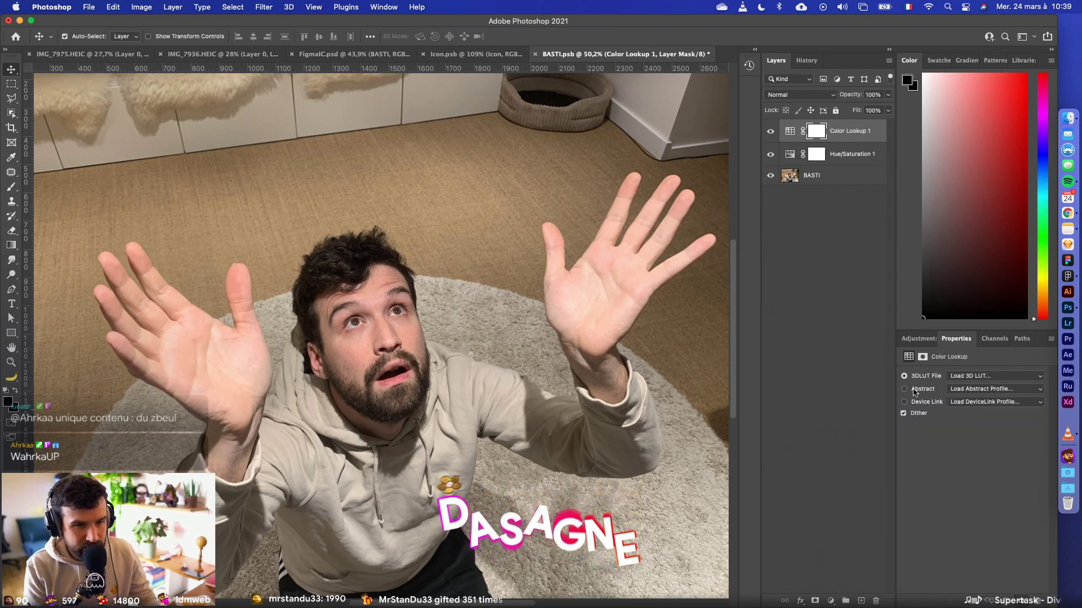
left_click(961, 380)
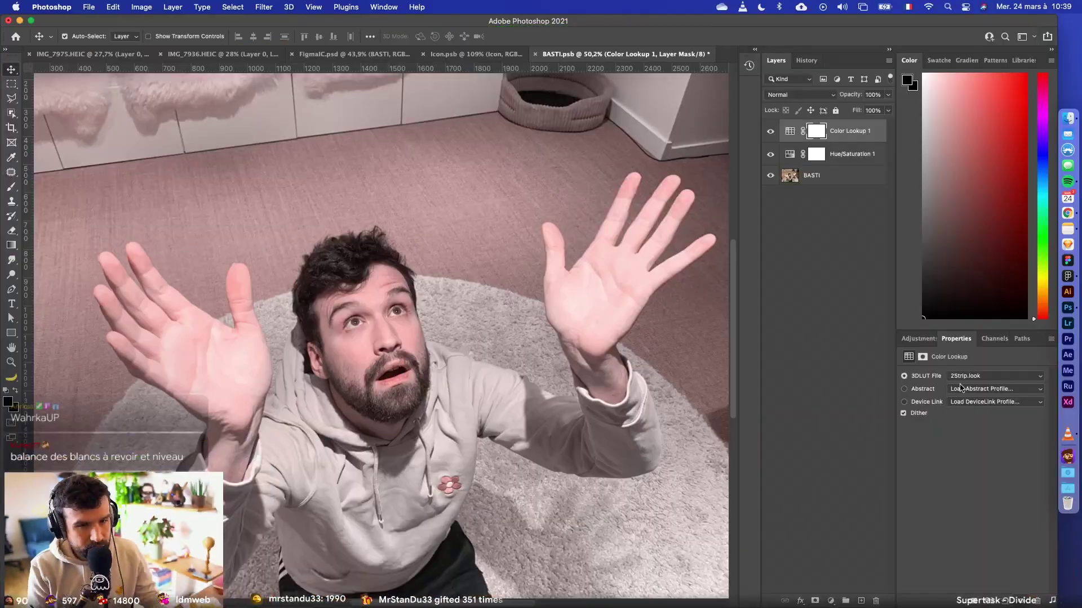
- Switch the Color Lookup layer to 3Strip.look and compare the photo with and without it
left_click(961, 378)
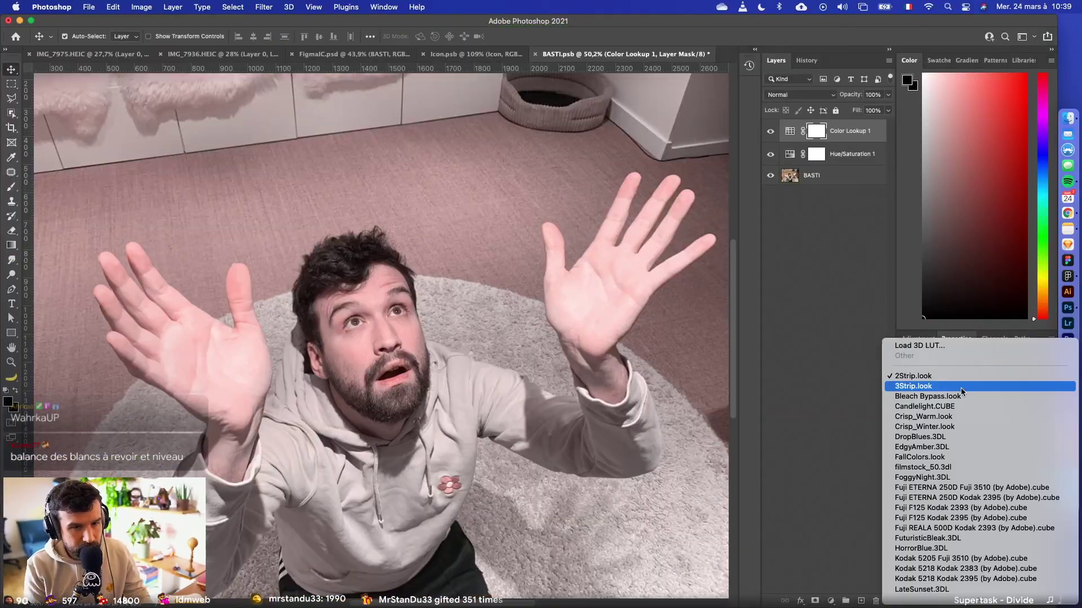
left_click(955, 386)
left_click(961, 376)
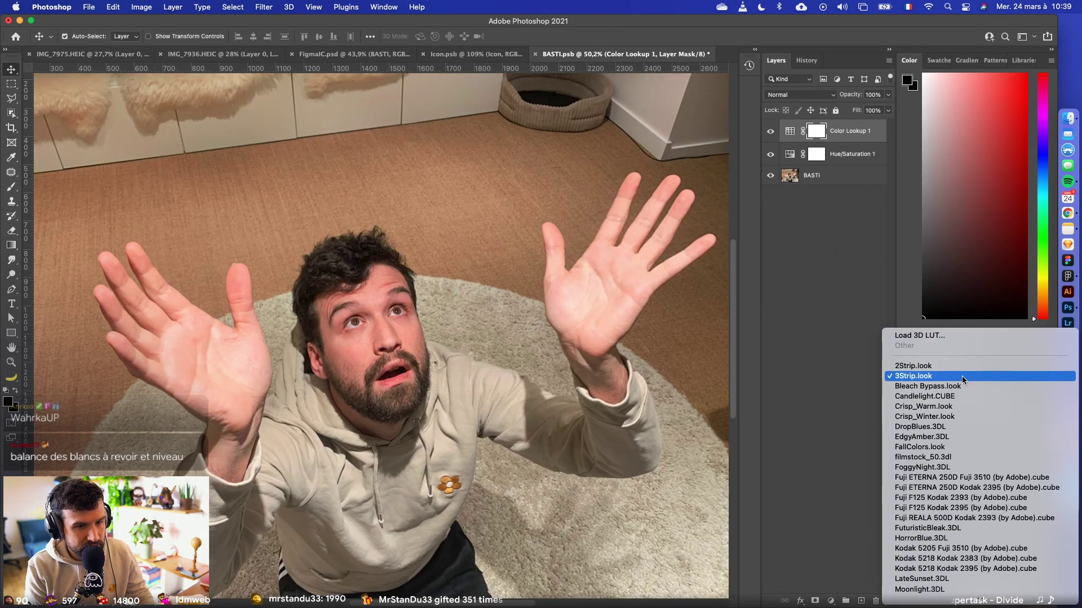
left_click(963, 374)
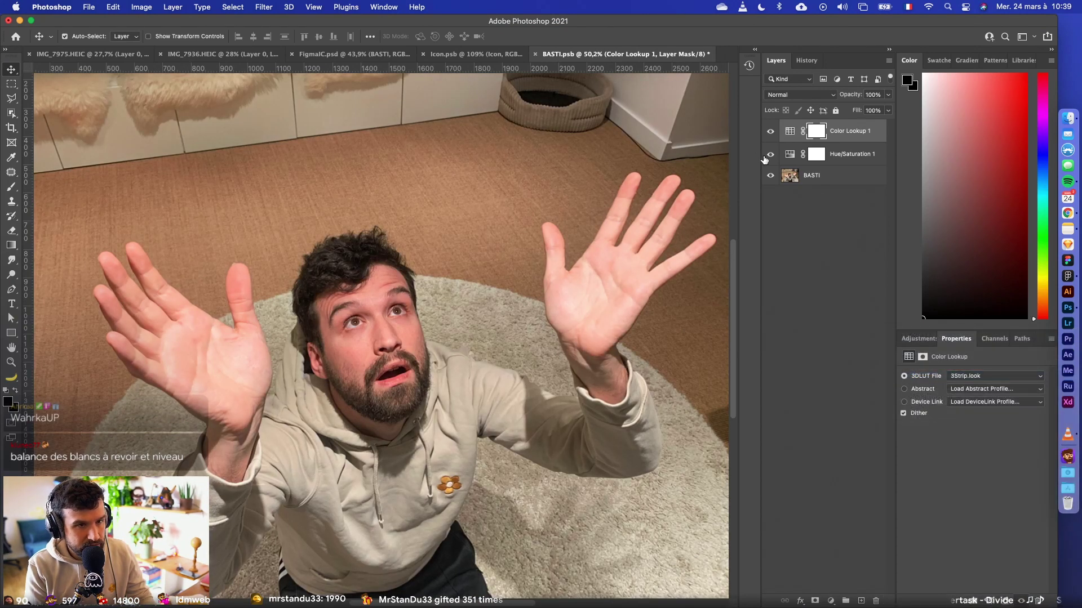
left_click(770, 132)
left_click(769, 132)
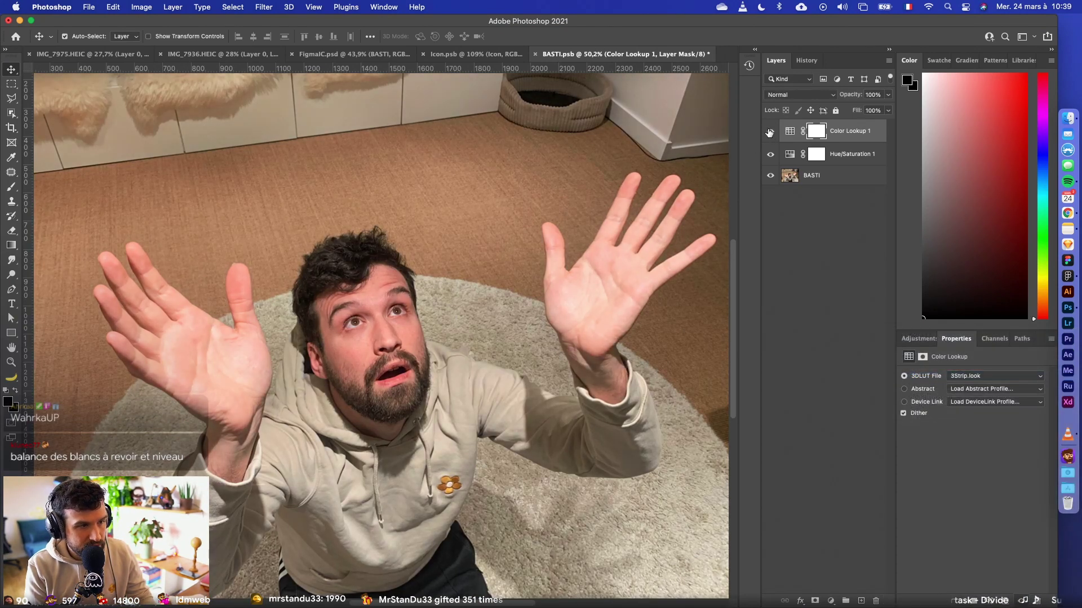
- Try the Bleach Bypass.look, Candlelight.CUBE and Crisp_Warm.look LUTs in turn on the Color Lookup layer
left_click(965, 376)
left_click(962, 387)
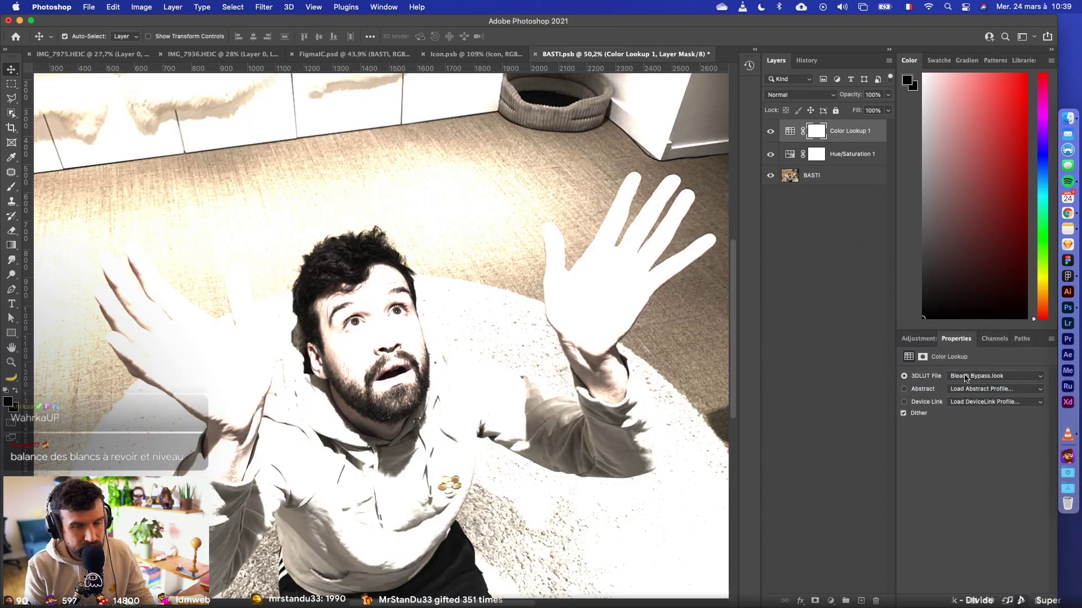
left_click(966, 377)
left_click(957, 386)
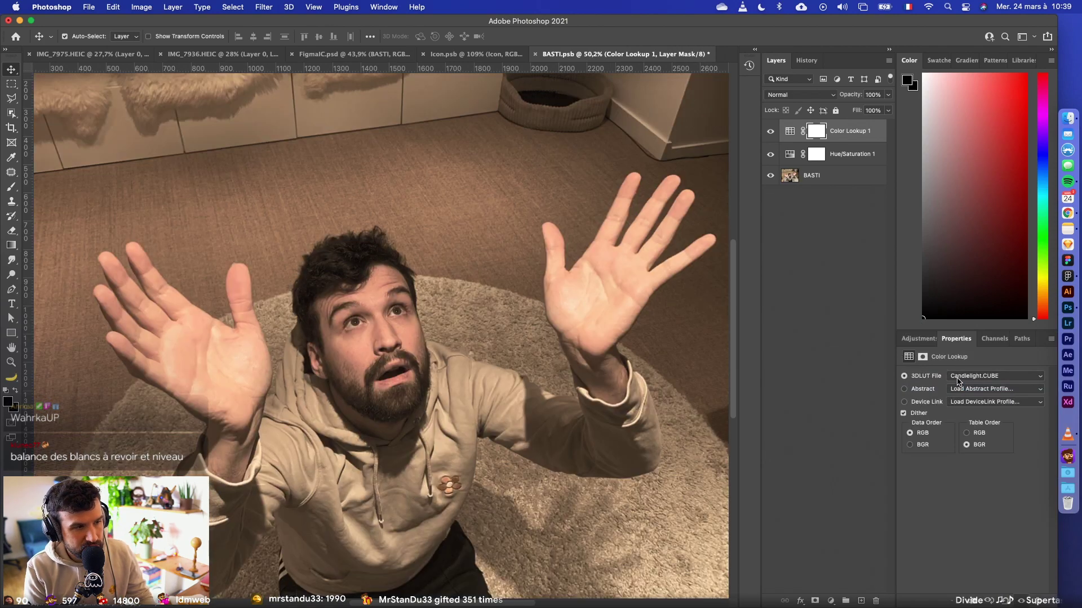
left_click(958, 377)
left_click(955, 385)
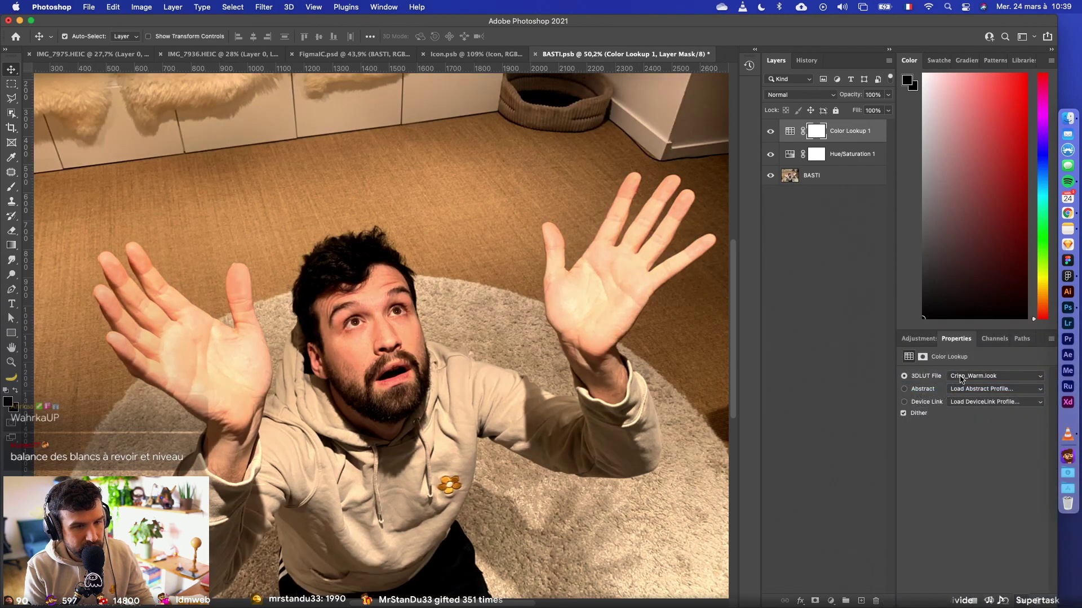
- Try the Crisp_Winter.look, DropBlues.3DL and EdgyAmber.3DL LUTs in turn on the Color Lookup layer
left_click(956, 377)
left_click(956, 388)
left_click(957, 375)
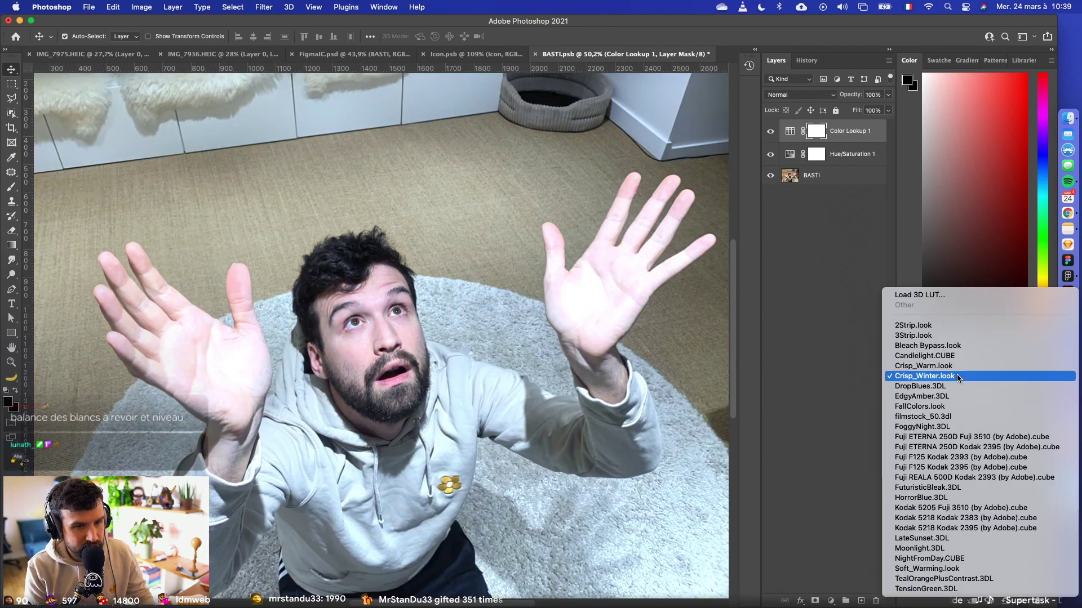
left_click(954, 386)
left_click(962, 376)
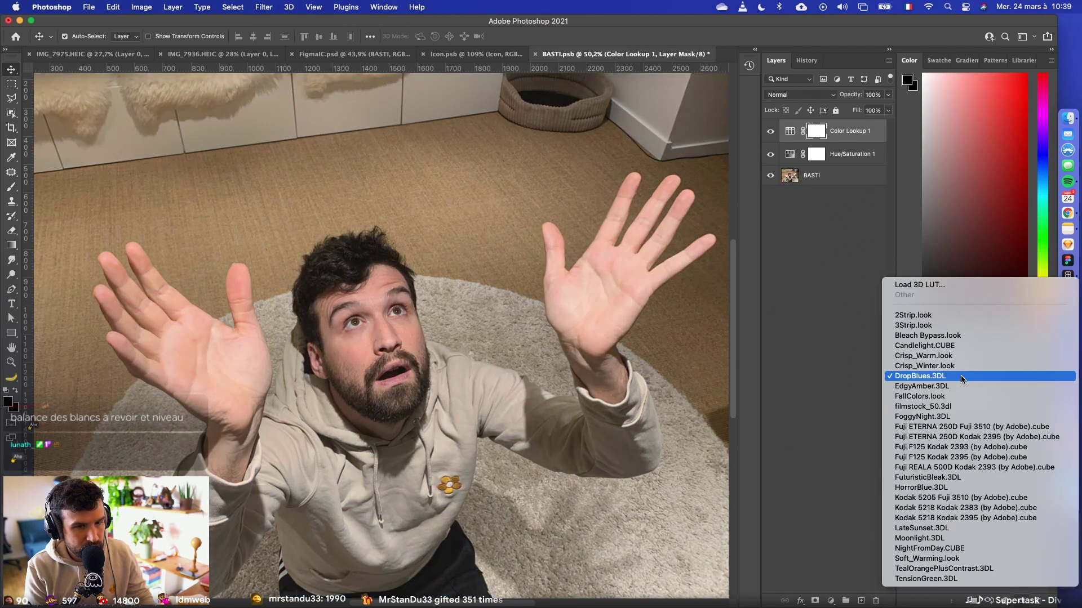
left_click(963, 386)
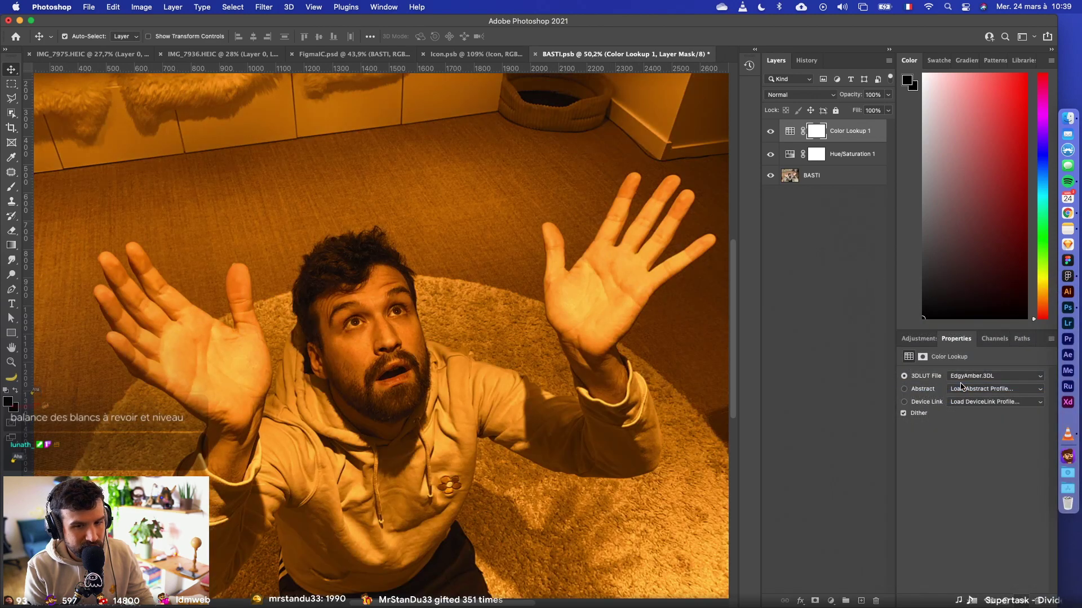
- Try the FallColors.look, filmstock_50.3dl and FoggyNight.3DL LUTs in turn on the Color Lookup layer
left_click(962, 377)
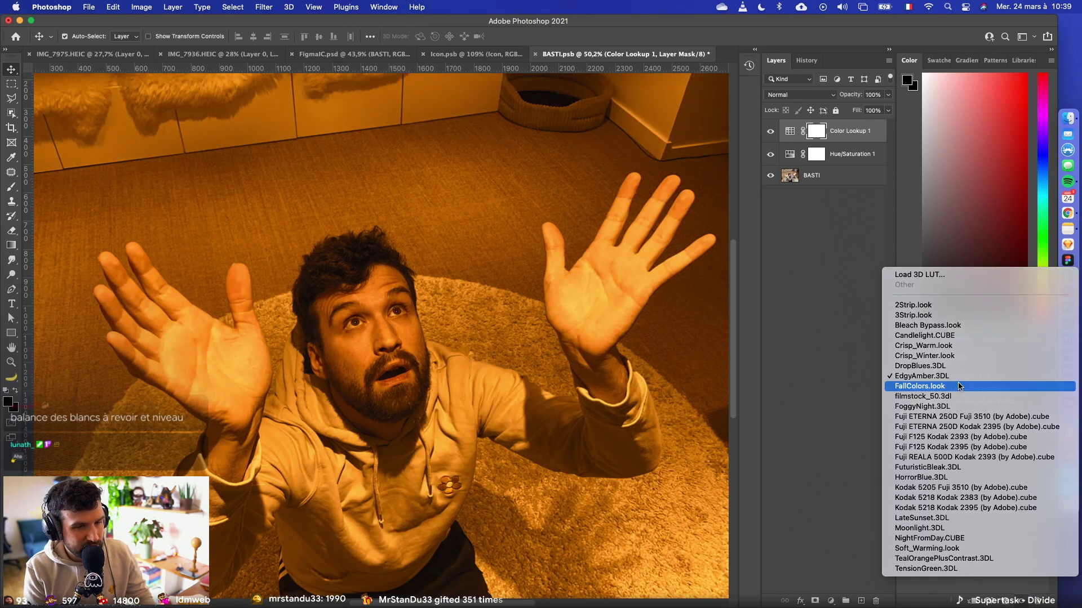
left_click(961, 387)
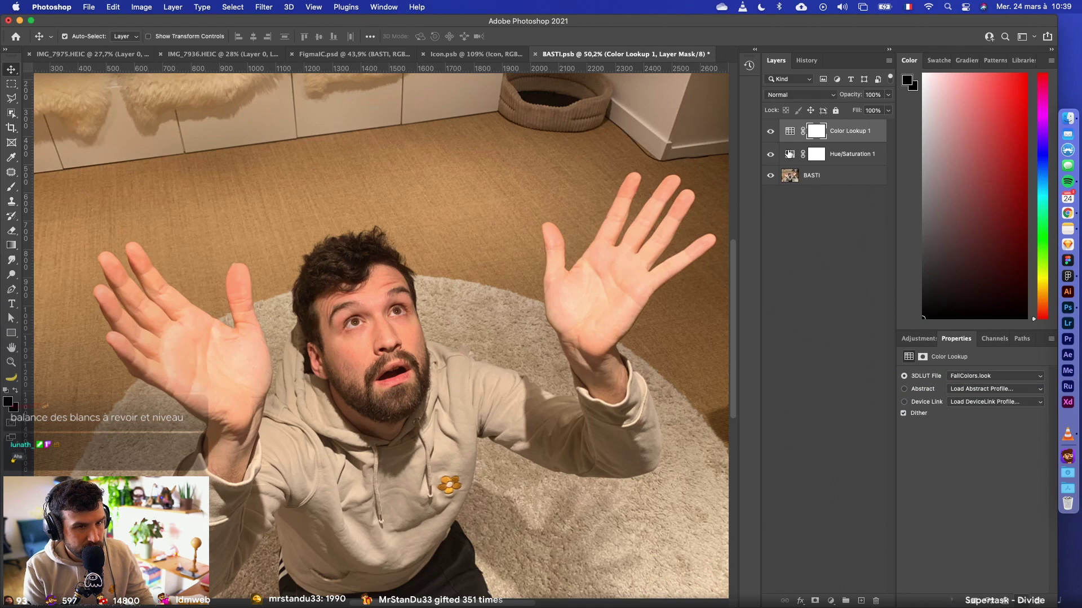
left_click(961, 376)
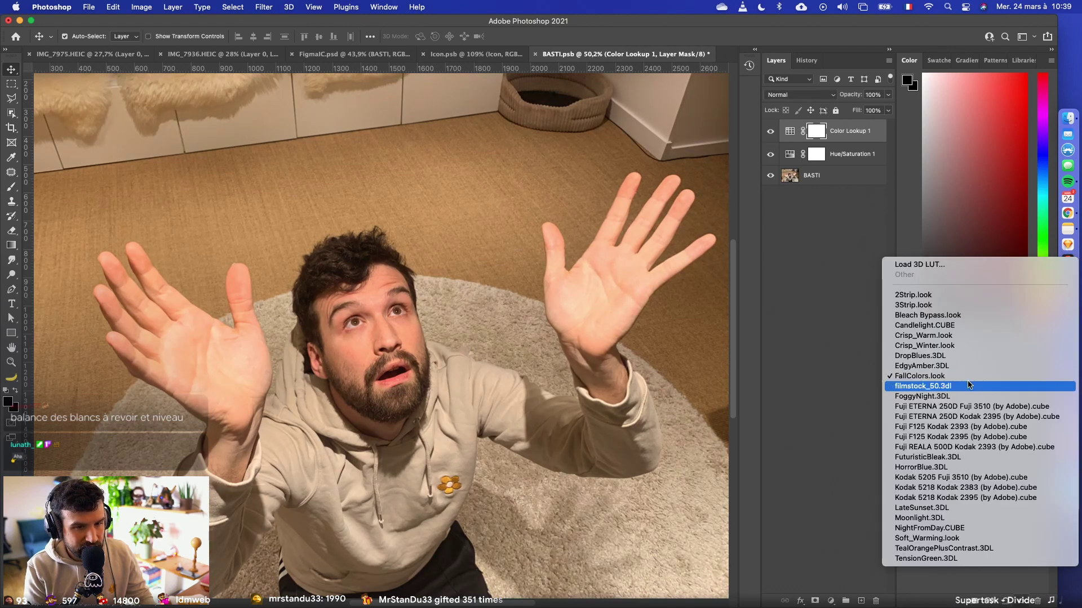
left_click(965, 386)
left_click(965, 377)
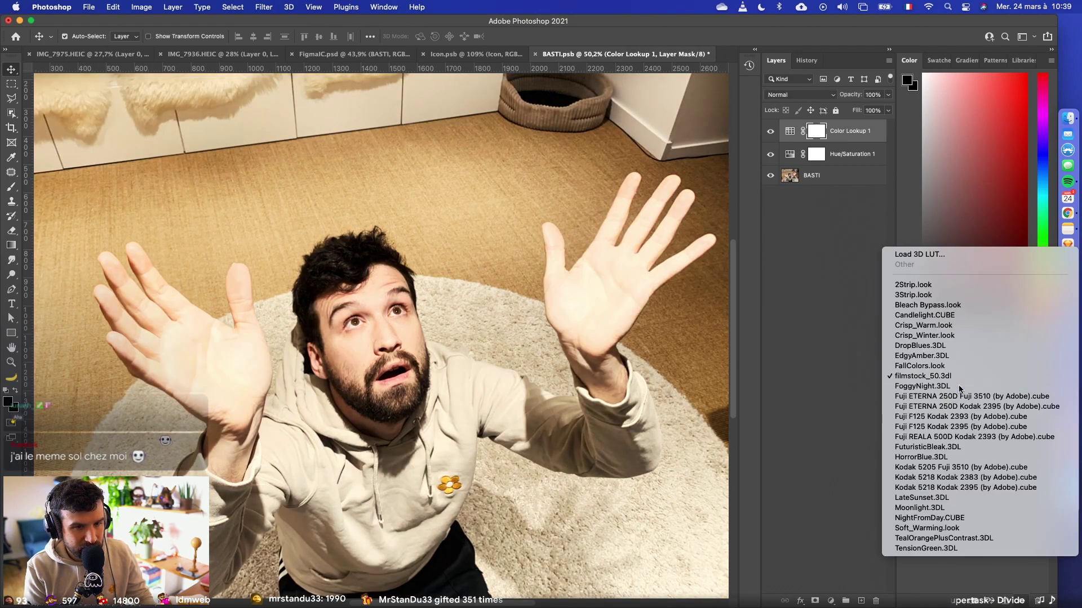
left_click(965, 387)
- Try the HorrorBlue.3DL and TensionGreen.3DL LUTs on the Color Lookup layer, and switch it to an Abstract profile
left_click(962, 376)
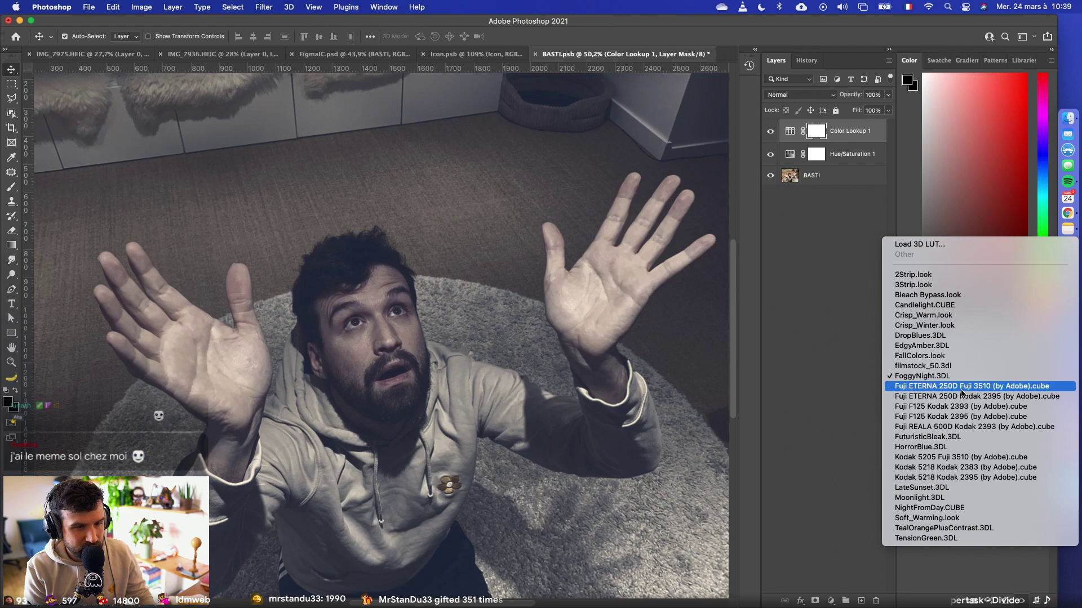
left_click(952, 448)
left_click(963, 376)
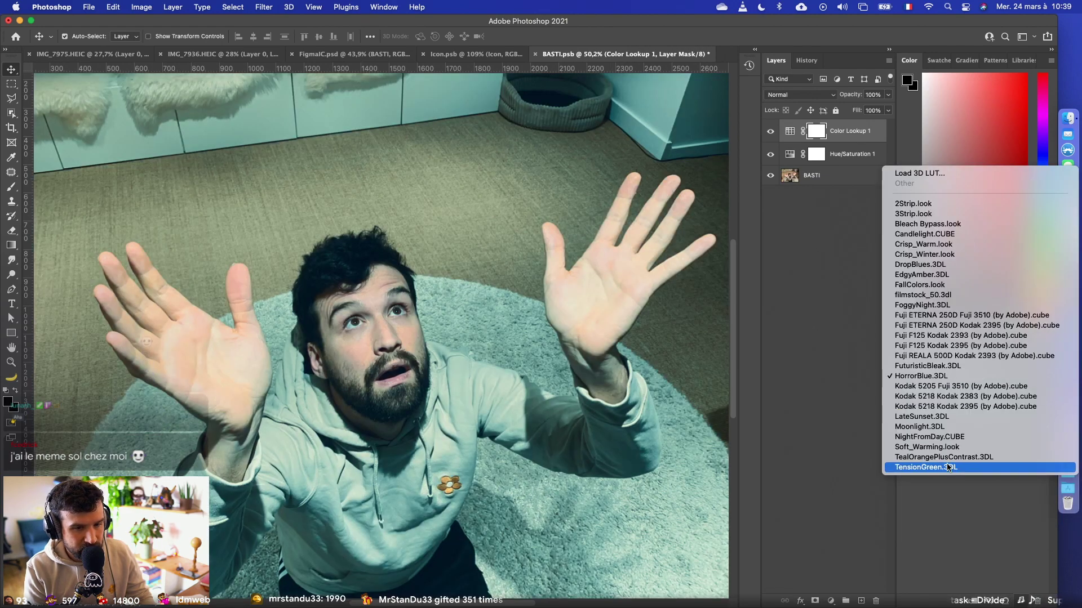
left_click(948, 467)
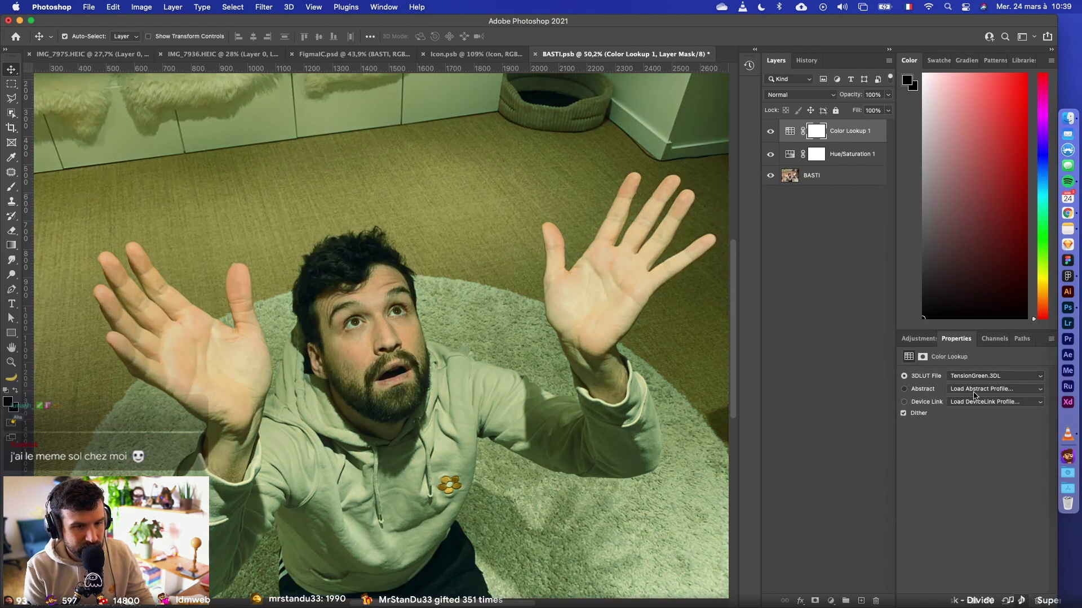
left_click(924, 389)
left_click(659, 338)
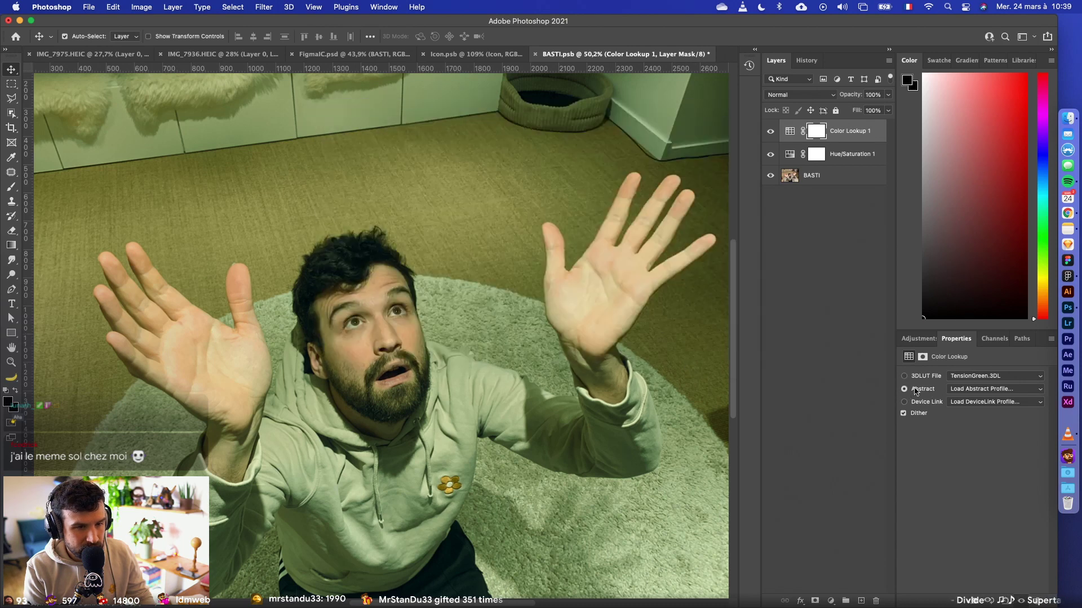
- Delete the Color Lookup 1 adjustment layer together with its mask
left_click(878, 601)
left_click(574, 213)
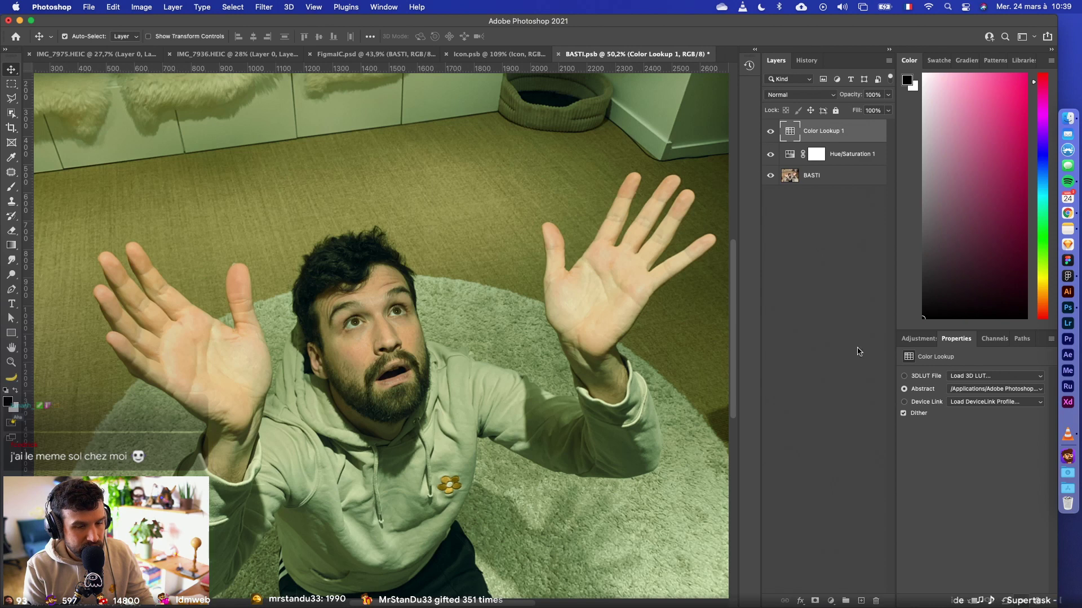
left_click(876, 602)
key("Return")
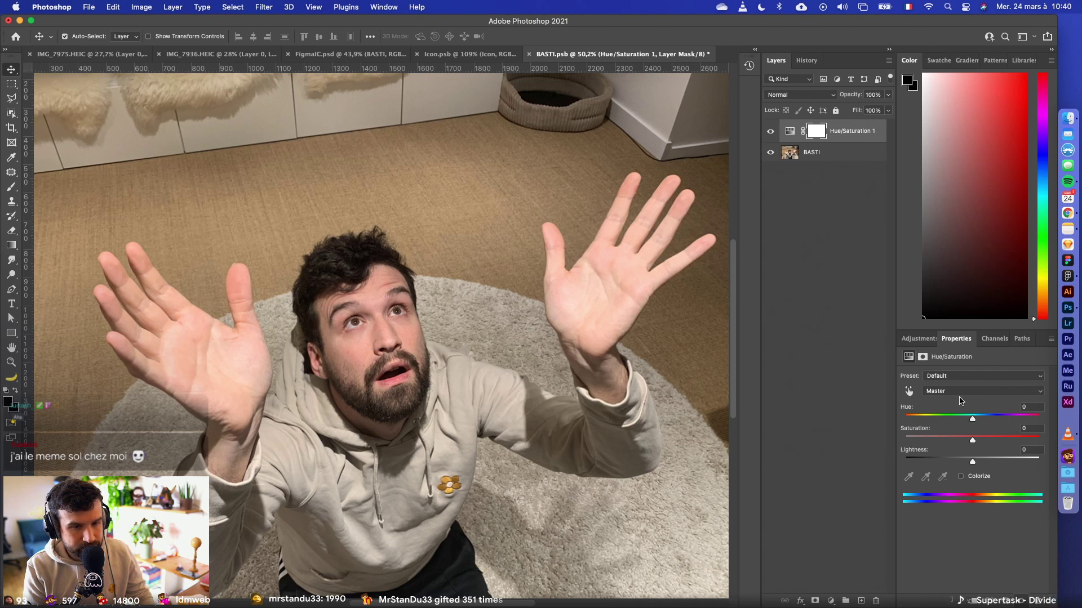
left_click_drag(963, 416, 971, 419)
key("super+z")
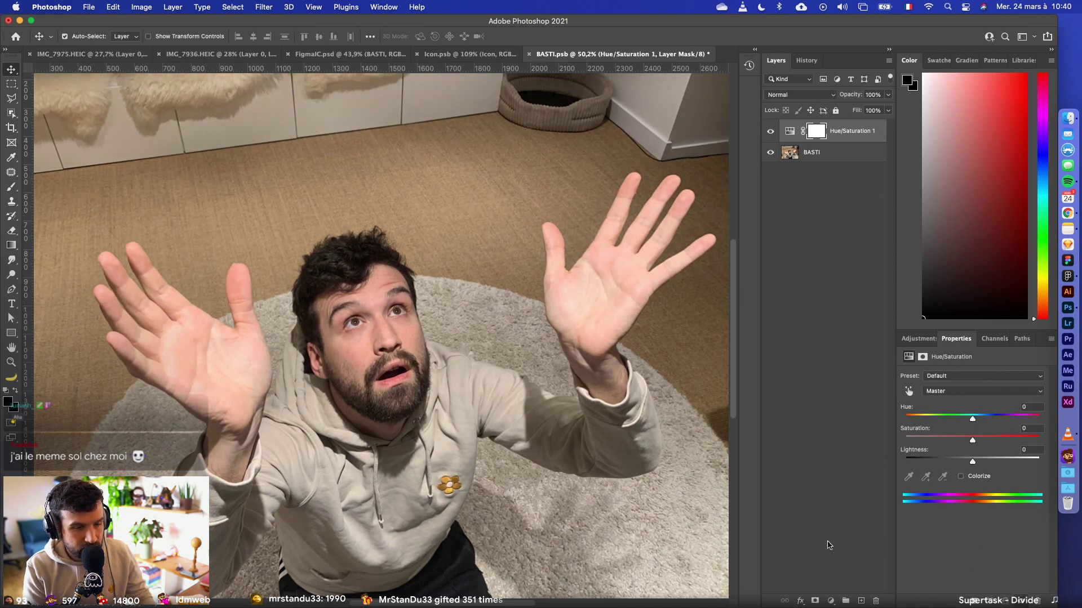
left_click(837, 598)
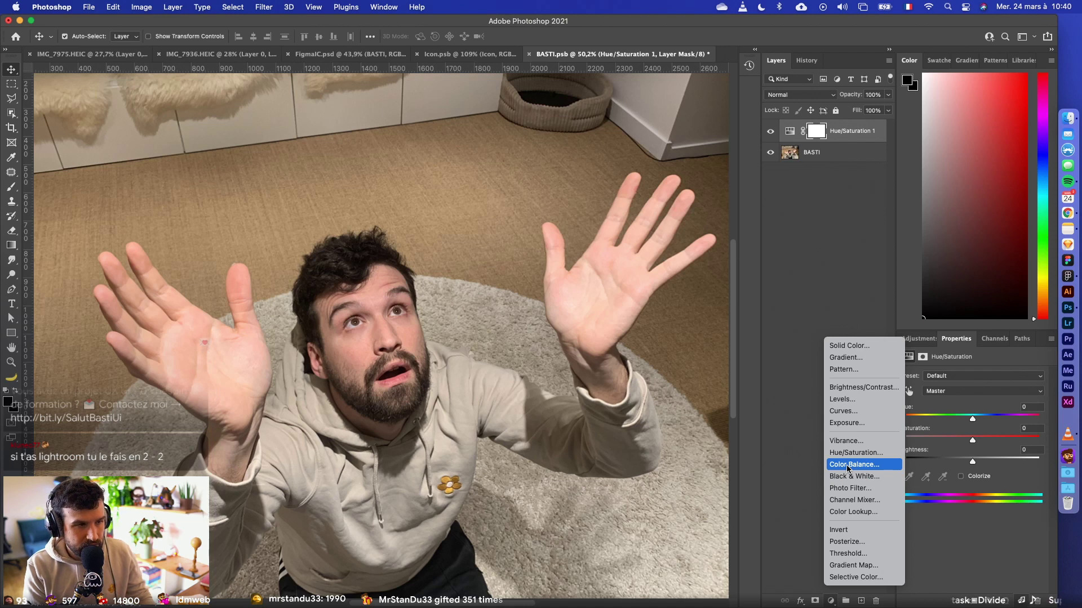
left_click(809, 202)
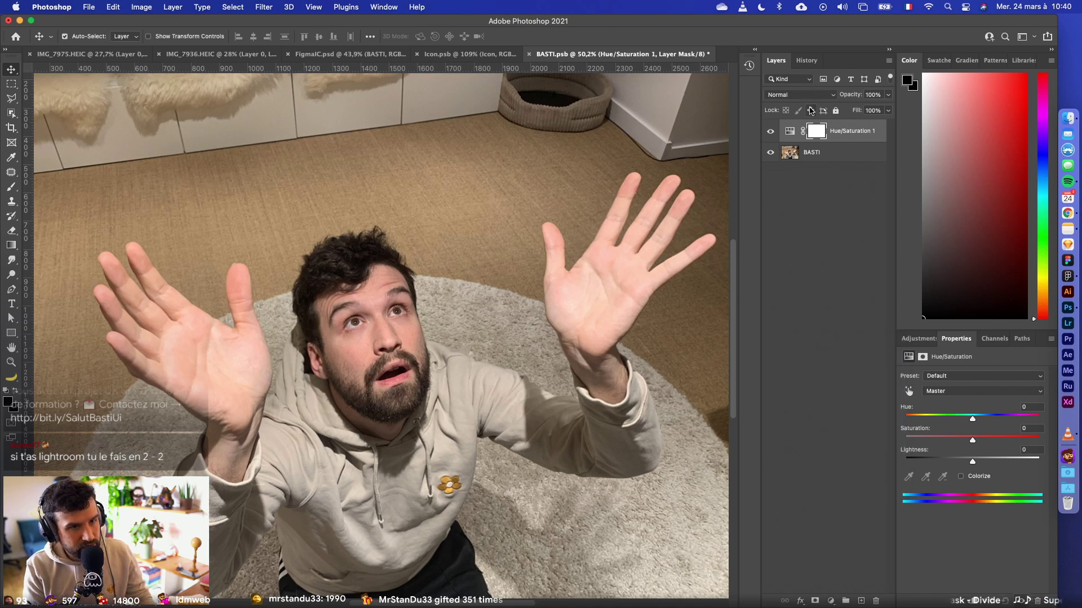
- Delete the Hue/Saturation 1 adjustment layer together with its mask and save BASTI.psb
left_click(875, 601)
left_click(560, 214)
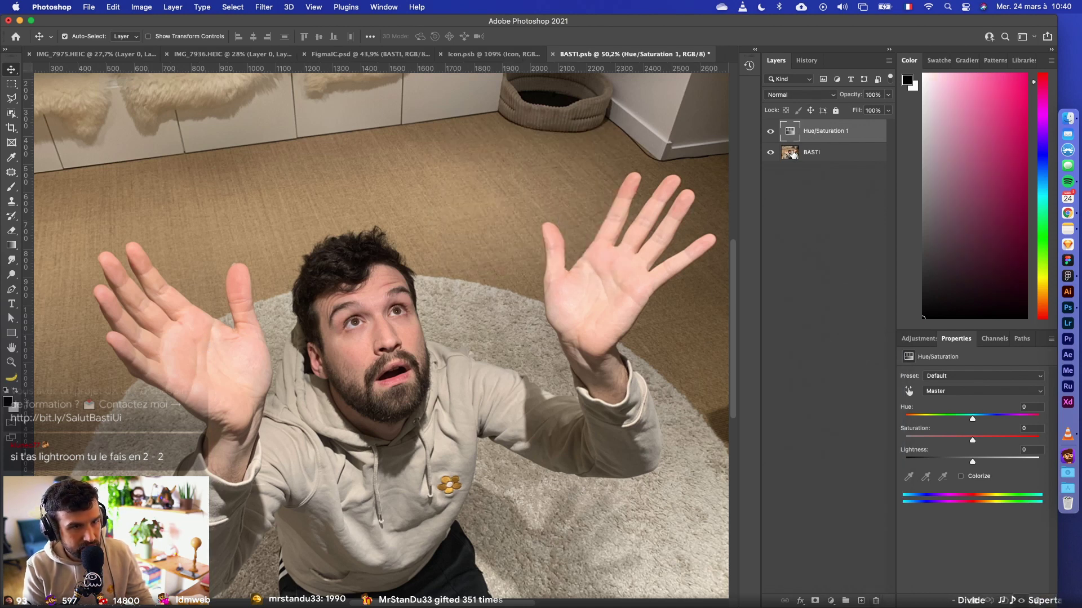
left_click(876, 601)
left_click(529, 213)
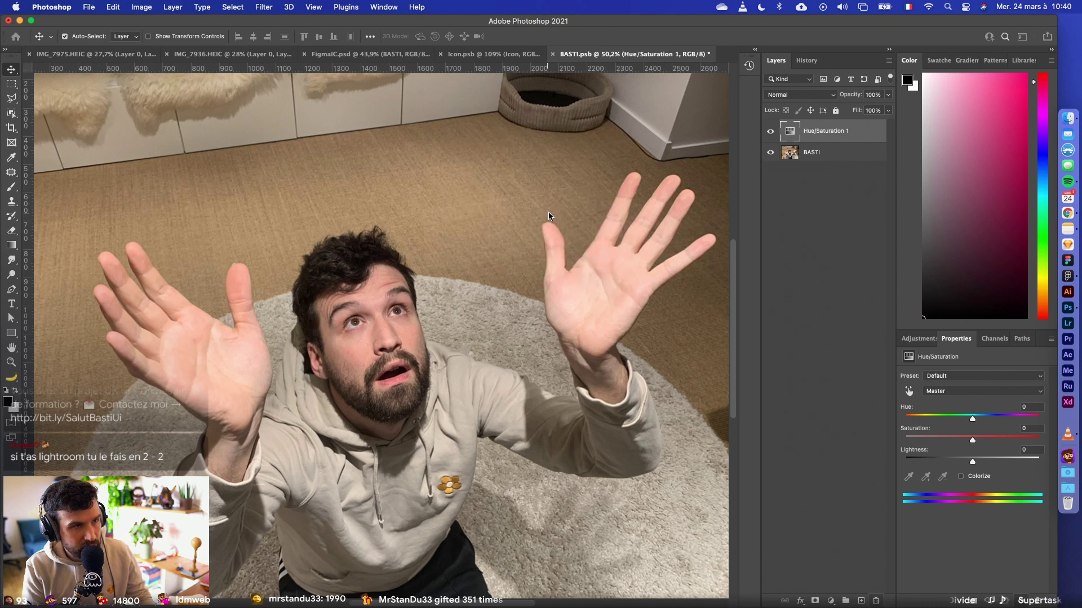
key("super+s")
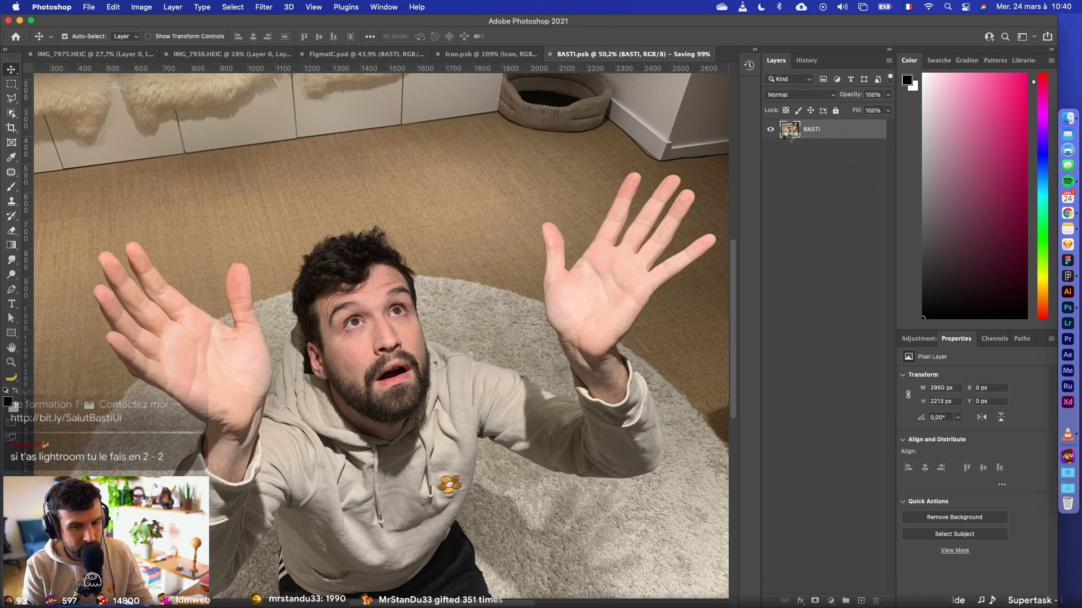
- Look through the commands available for the BASTI layer and its document for a way to send the photo to Lightroom
right_click(788, 137)
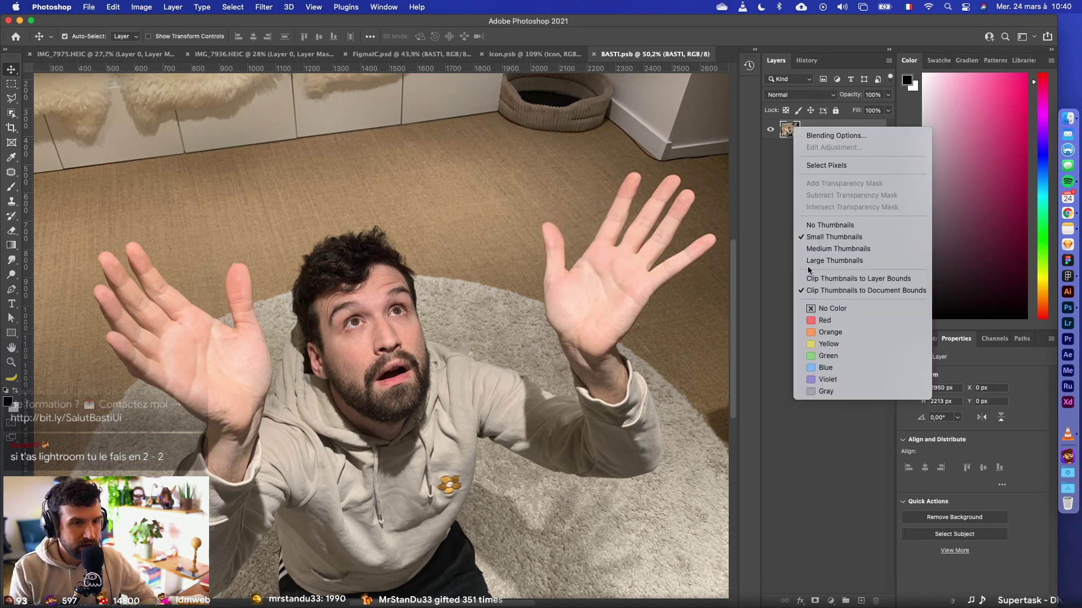
left_click(777, 255)
right_click(862, 134)
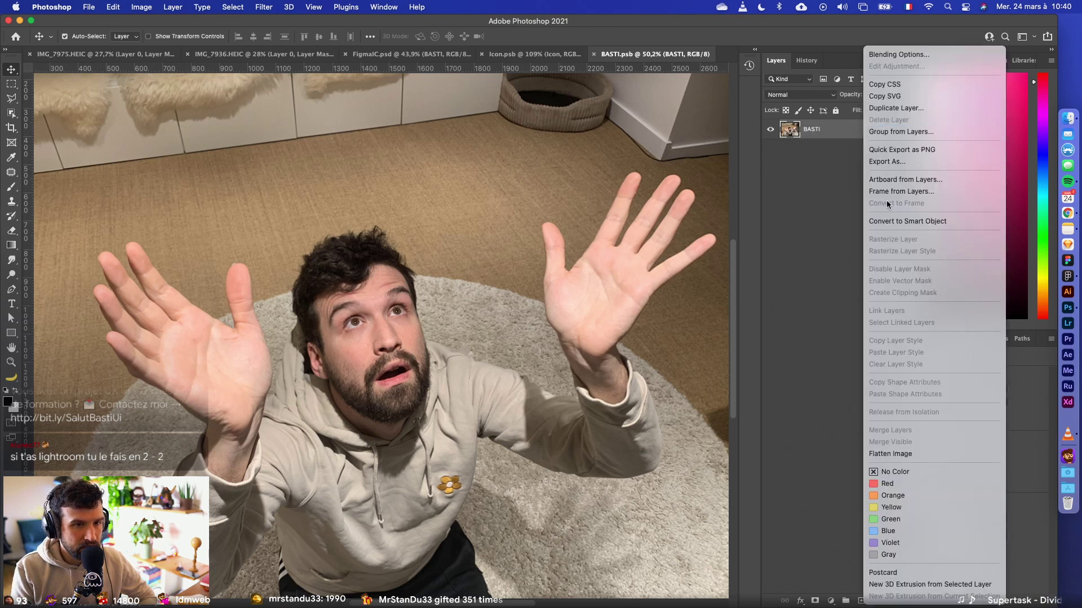
left_click(939, 518)
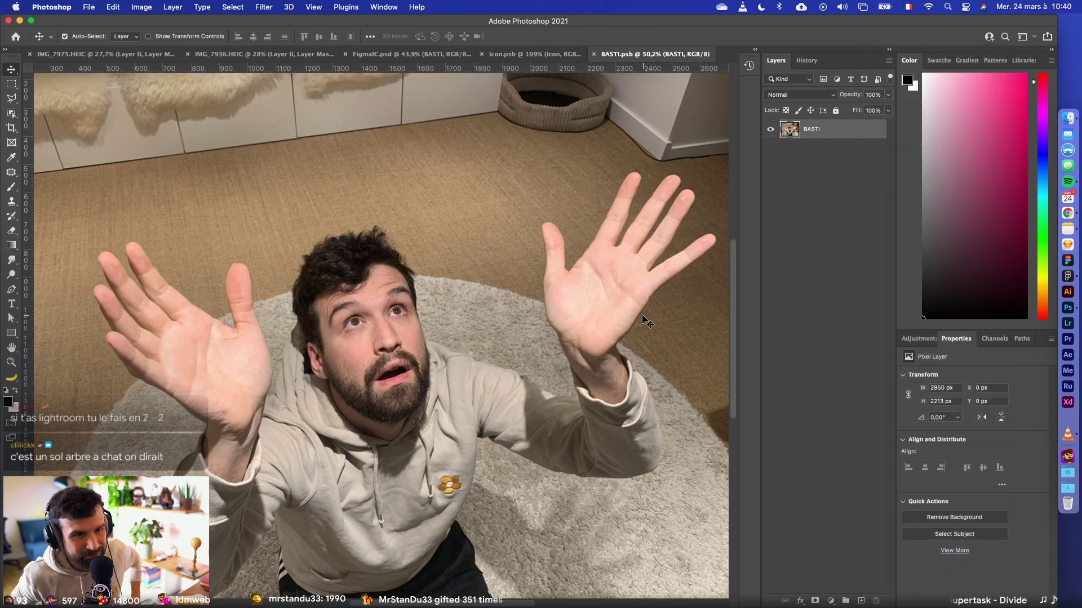
right_click(792, 129)
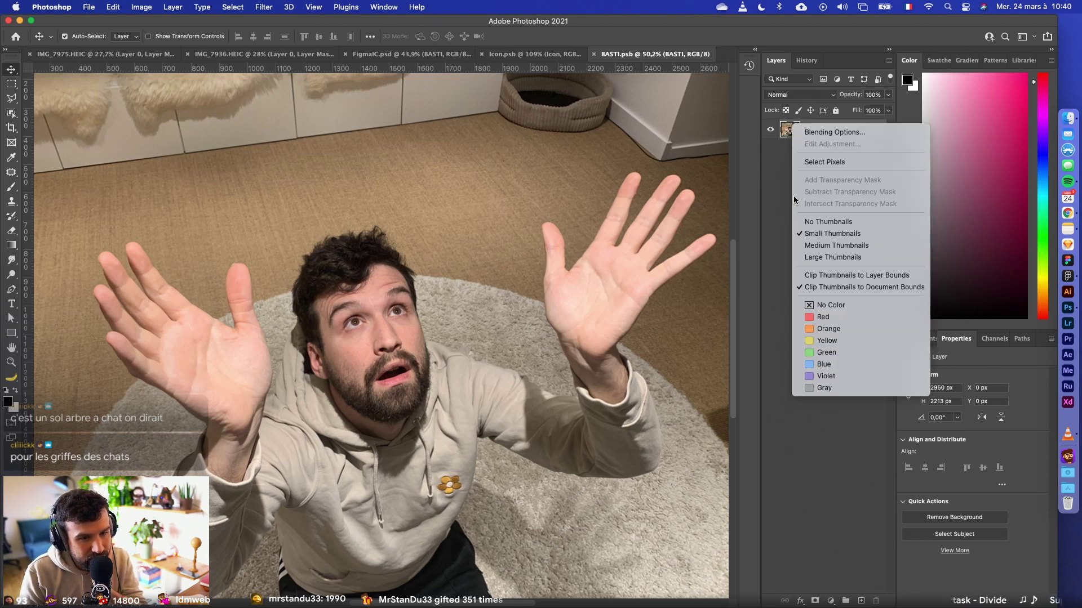
left_click(782, 211)
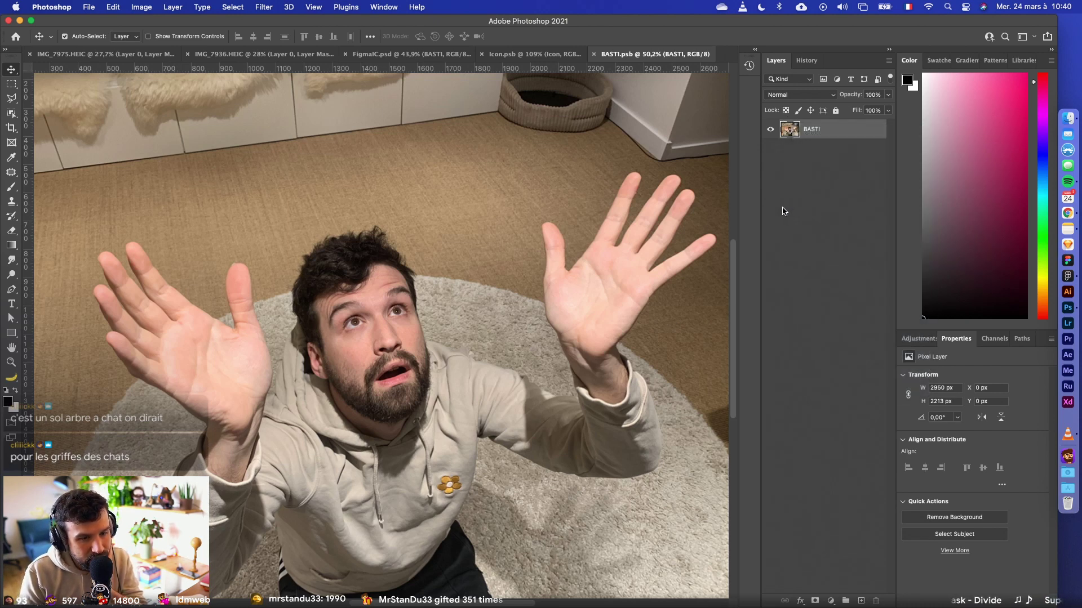
right_click(848, 136)
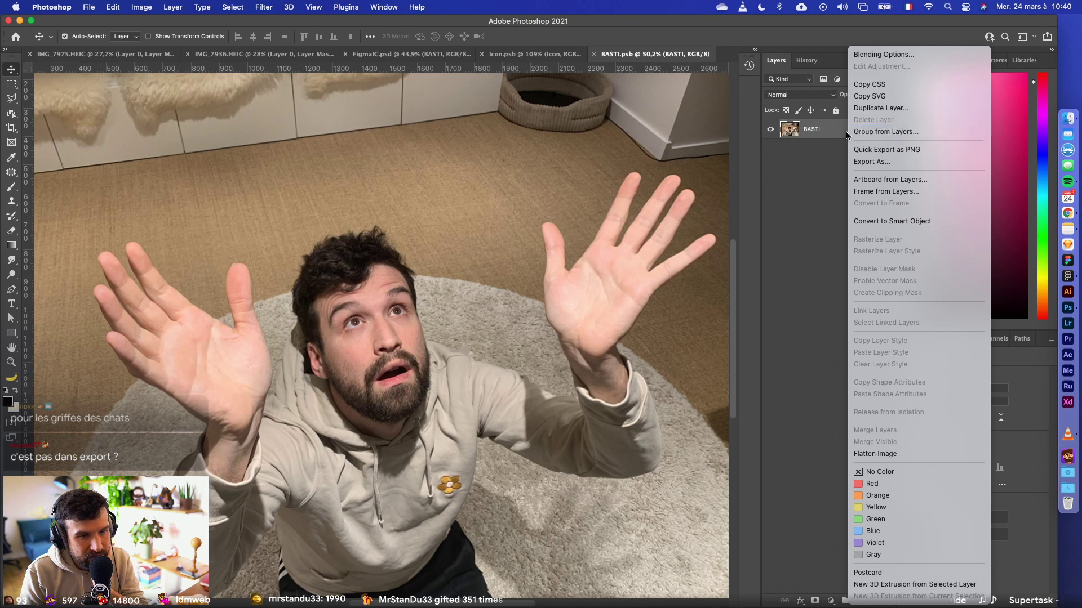
left_click(805, 184)
left_click(89, 6)
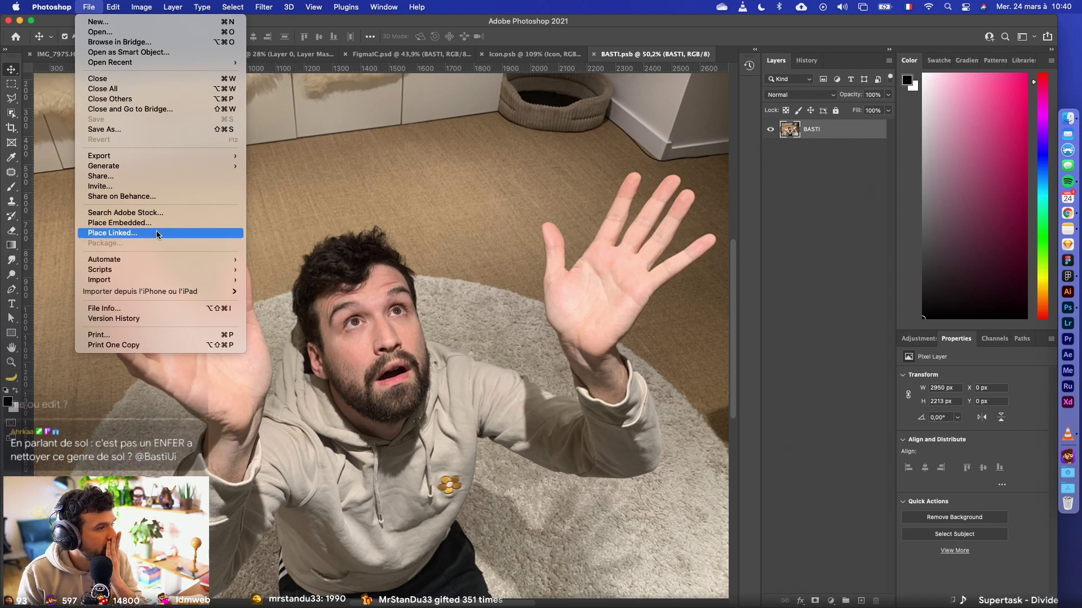
mouse_move(138, 155)
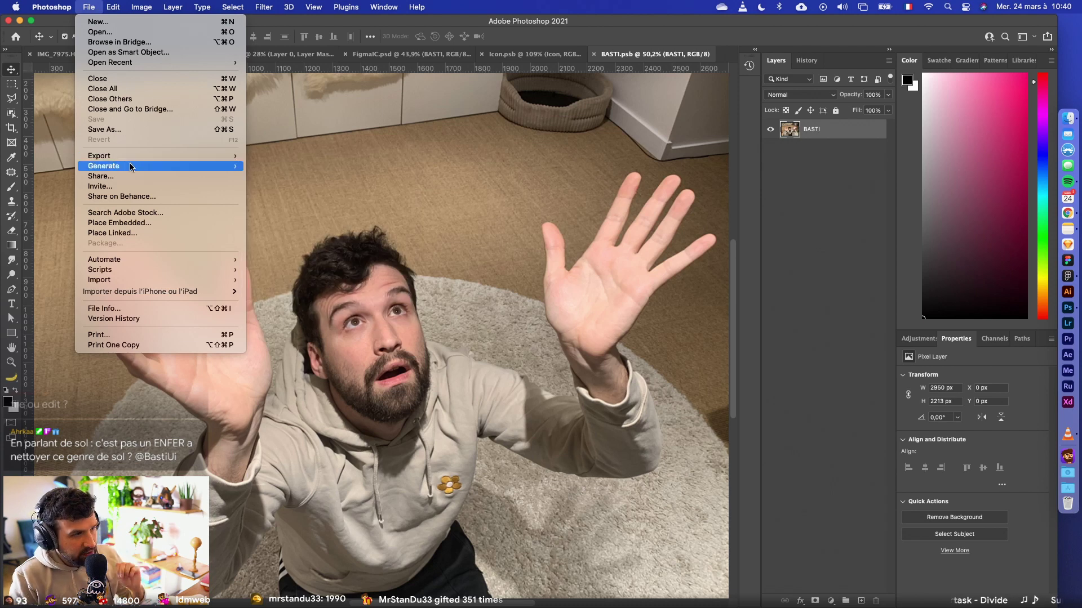
mouse_move(156, 276)
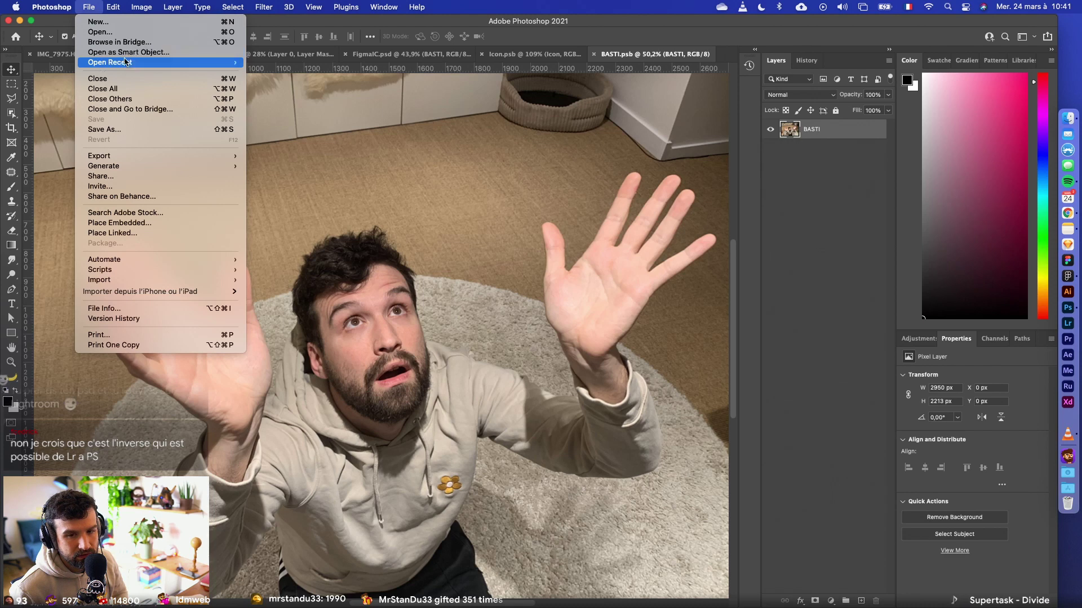
left_click(472, 156)
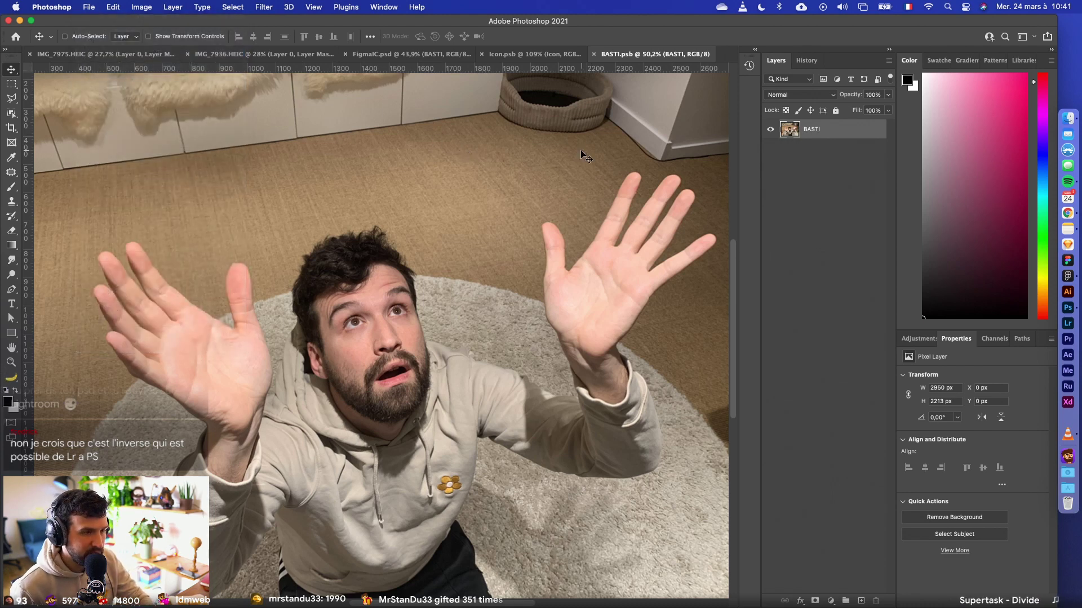
scroll(534, 188, "down", 3)
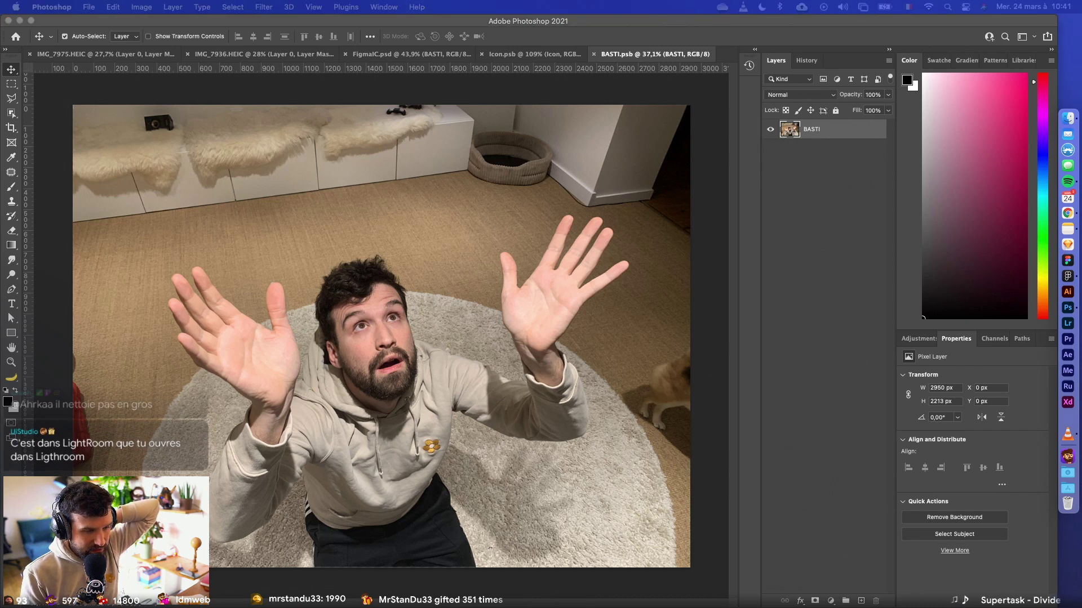
- Switch to Chrome and search Google for "open psb in lightroom"
type("Open")
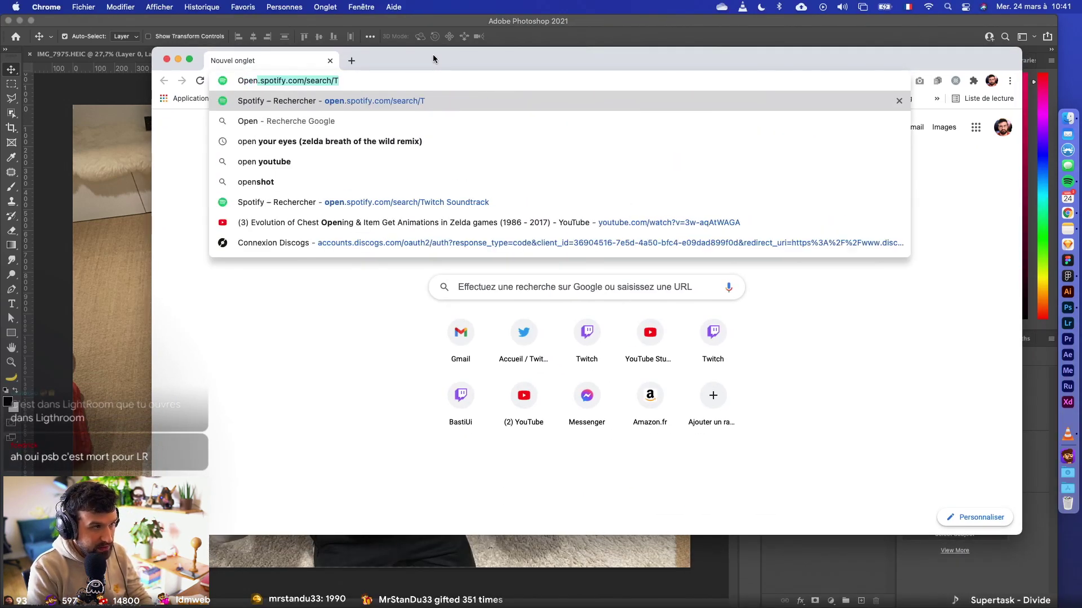
type(" PSB")
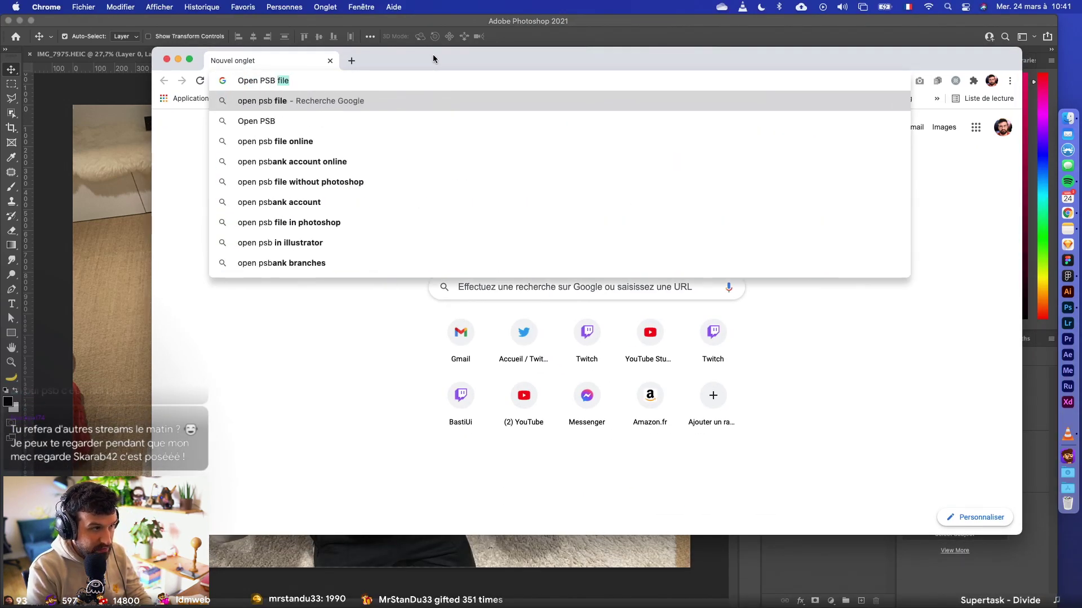
type(" in Lig")
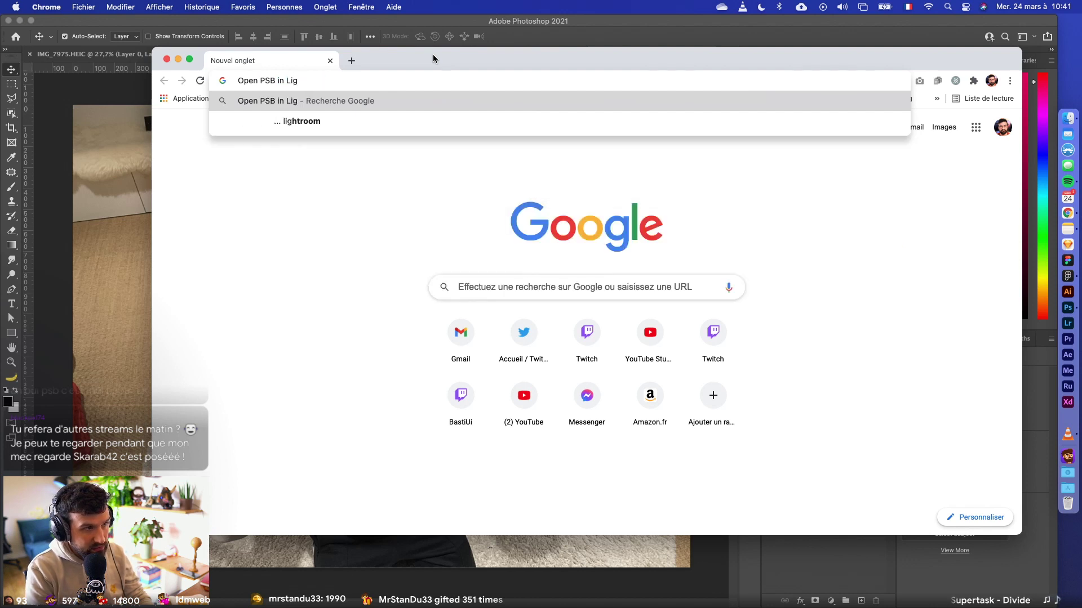
left_click(353, 127)
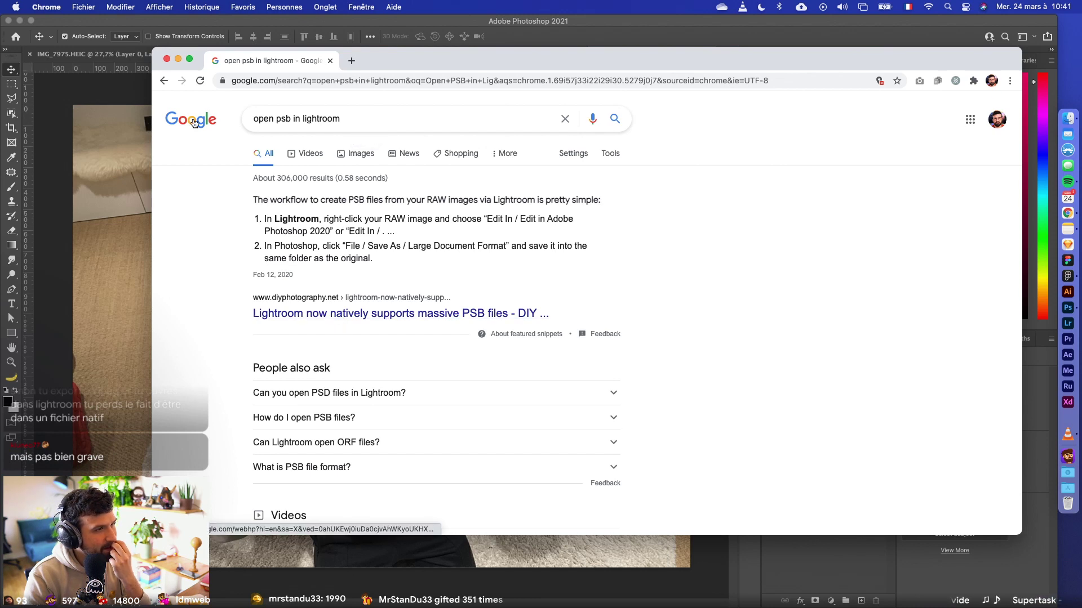
- Read the DIYPhotography article on Lightroom's native support for PSB files, and close the browser window
left_click(350, 314)
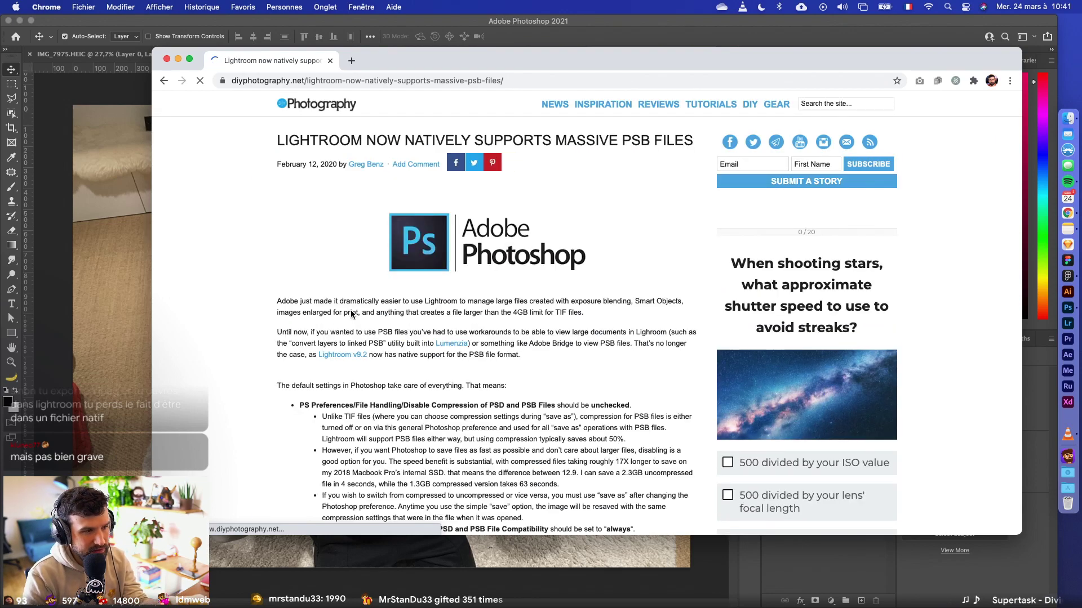
scroll(351, 314, "down", 6)
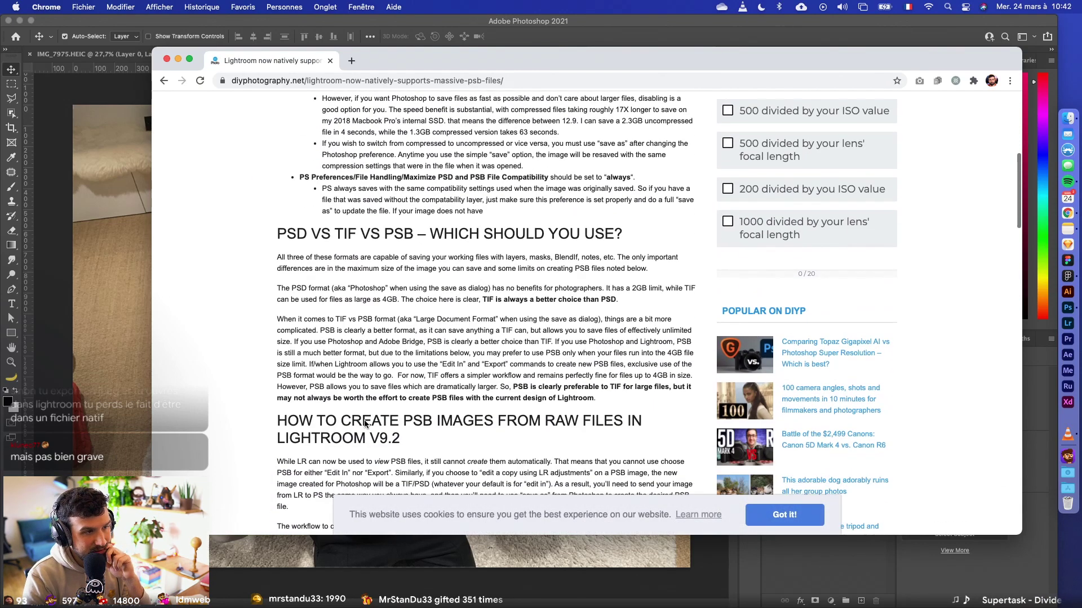
scroll(364, 423, "down", 7)
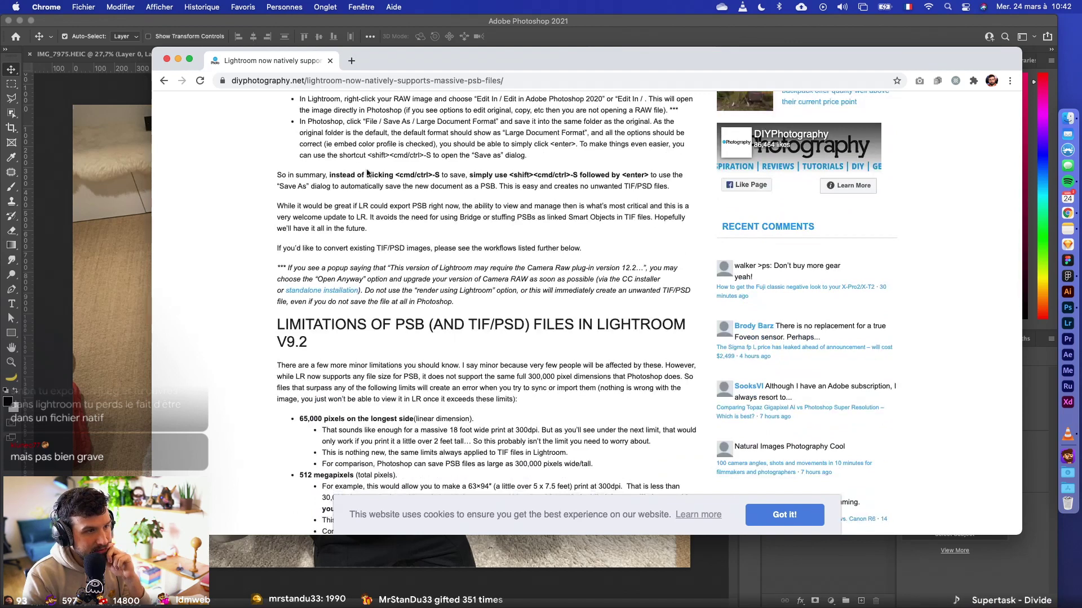
left_click(166, 58)
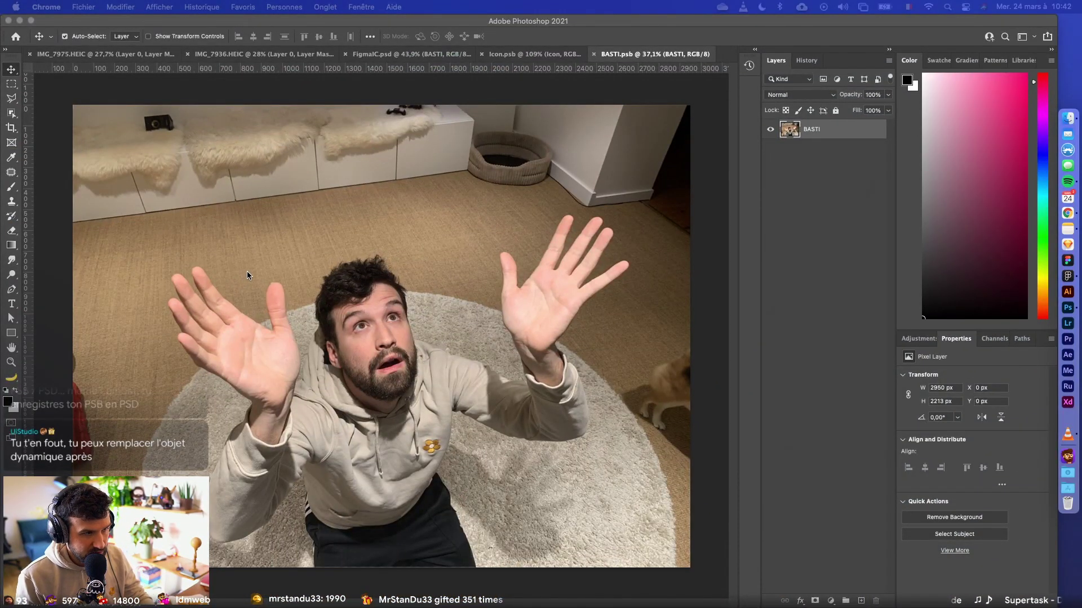
- Save the BASTI.psb document as BASTI Photo.psb in the Bureau folder, keeping the Large Document Format and layers
left_click(365, 55)
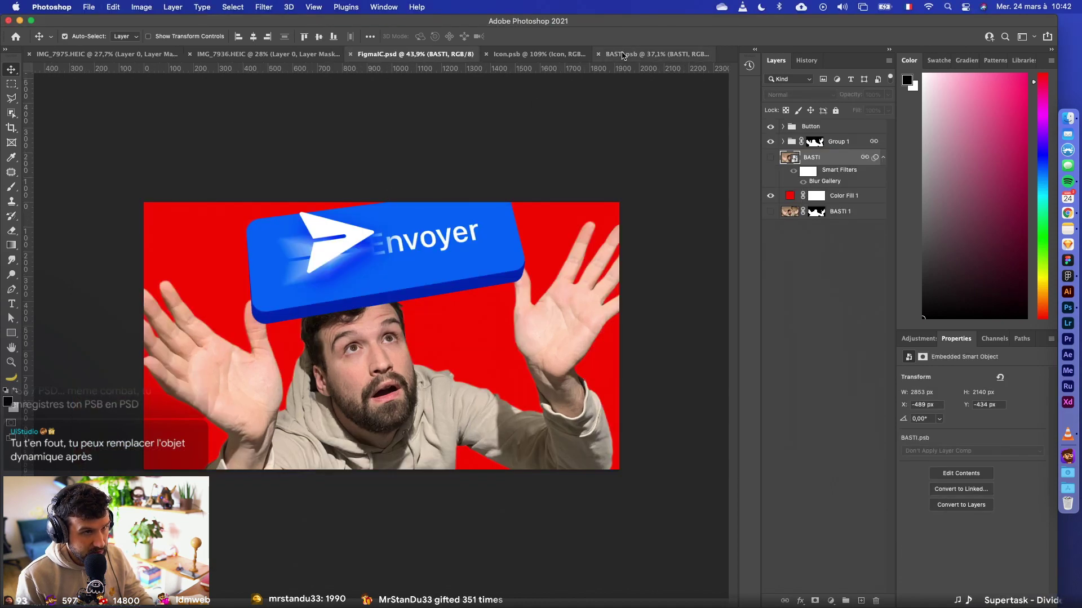
left_click(622, 56)
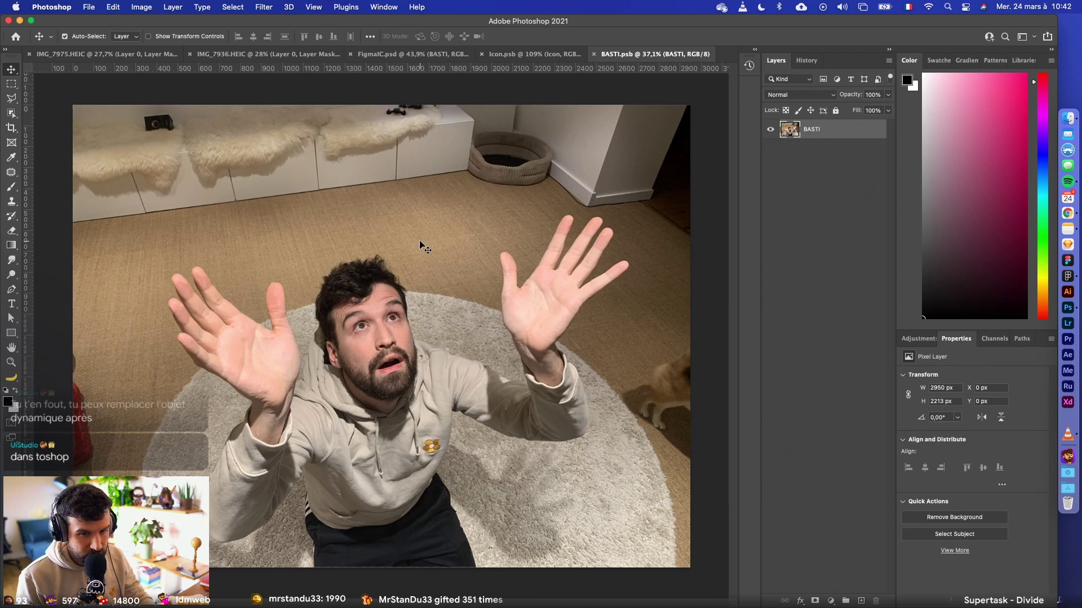
left_click(90, 7)
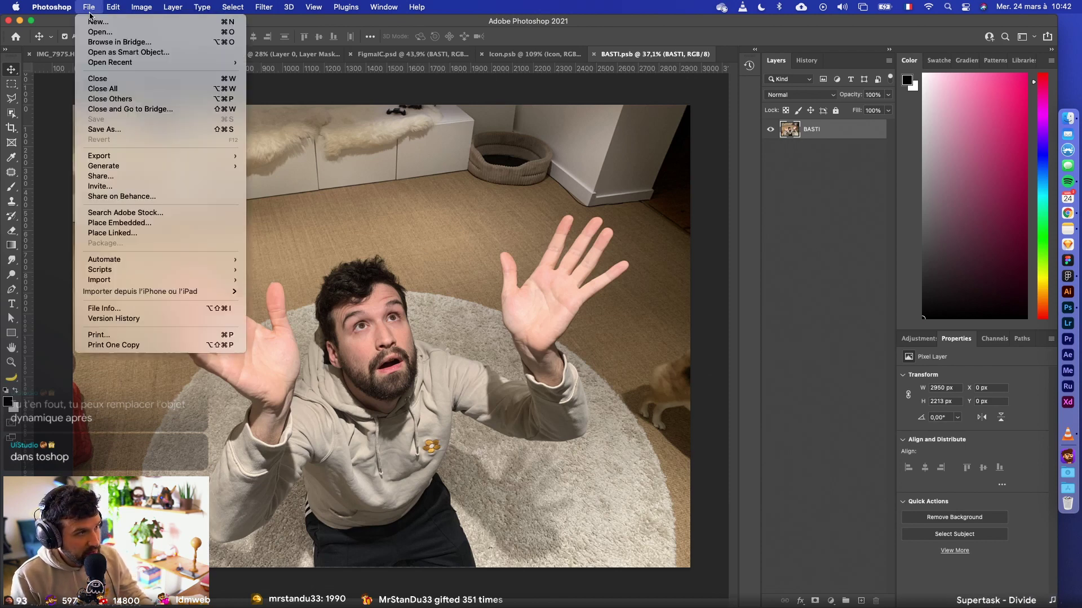
left_click(124, 135)
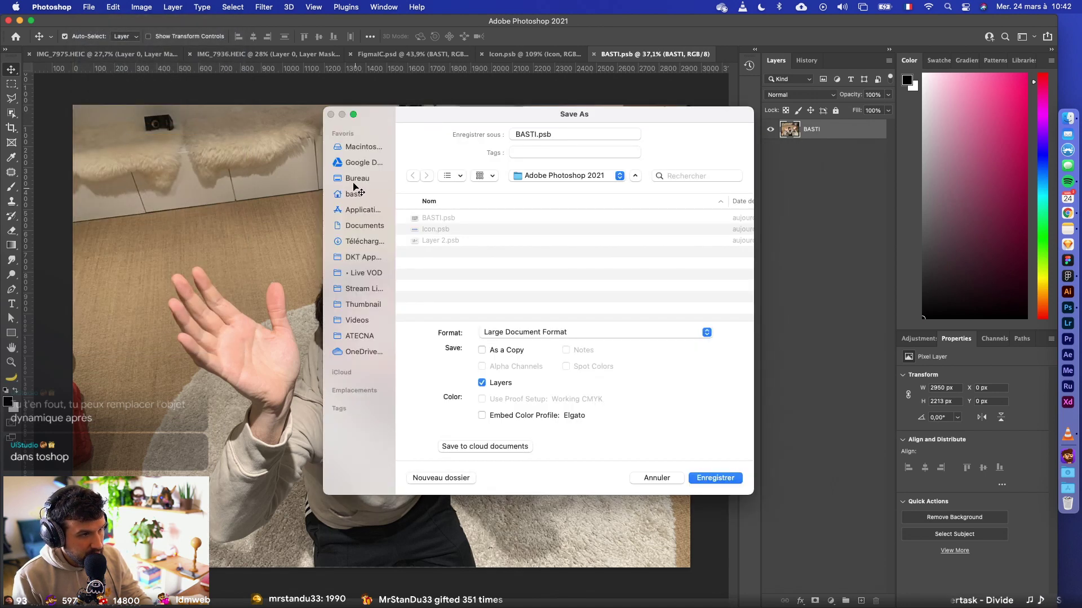
left_click(356, 181)
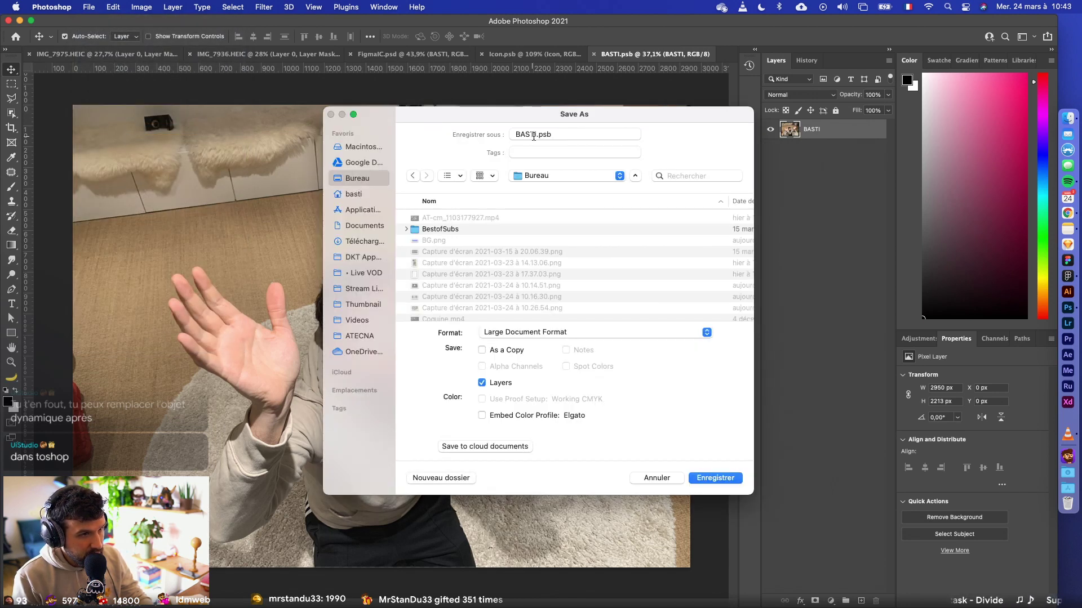
left_click(535, 134)
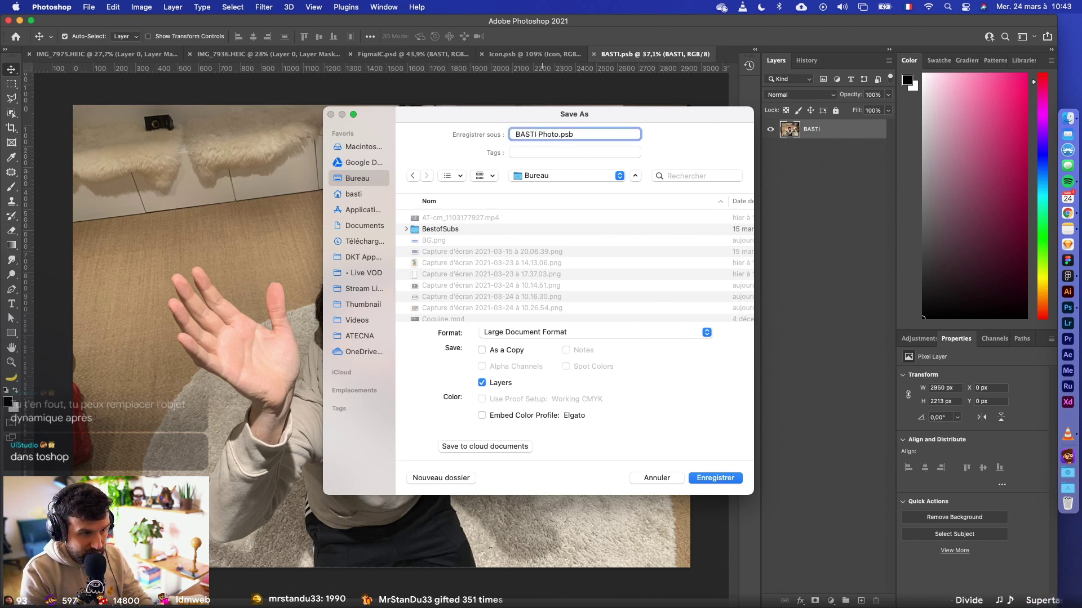
type("Photo")
key("Return")
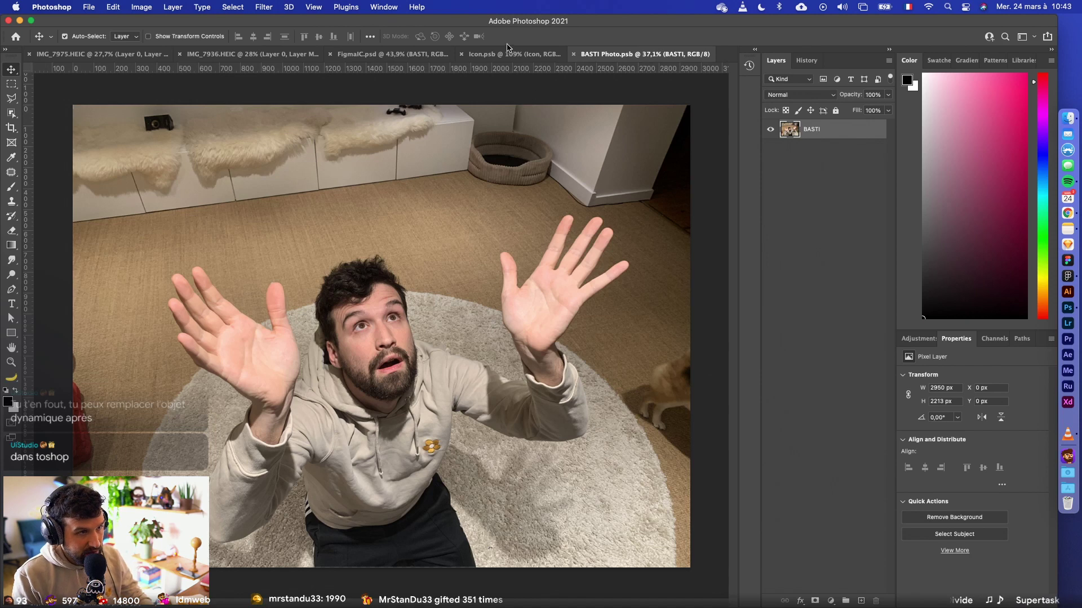
- Close the IMG_7936.HEIC and IMG_7975.HEIC documents without saving their changes
left_click(291, 56)
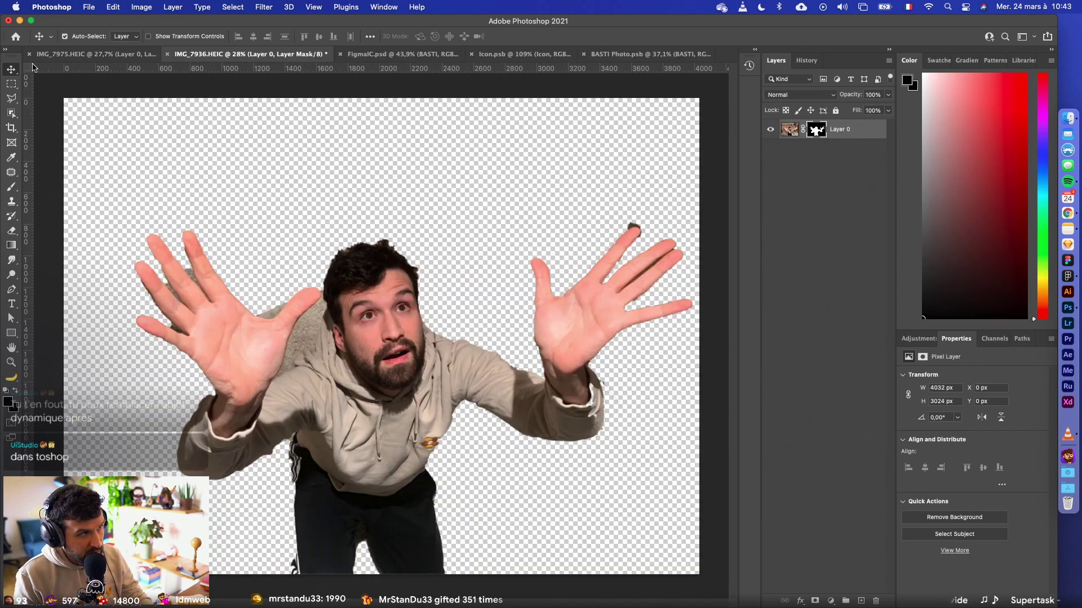
left_click(168, 55)
left_click(515, 246)
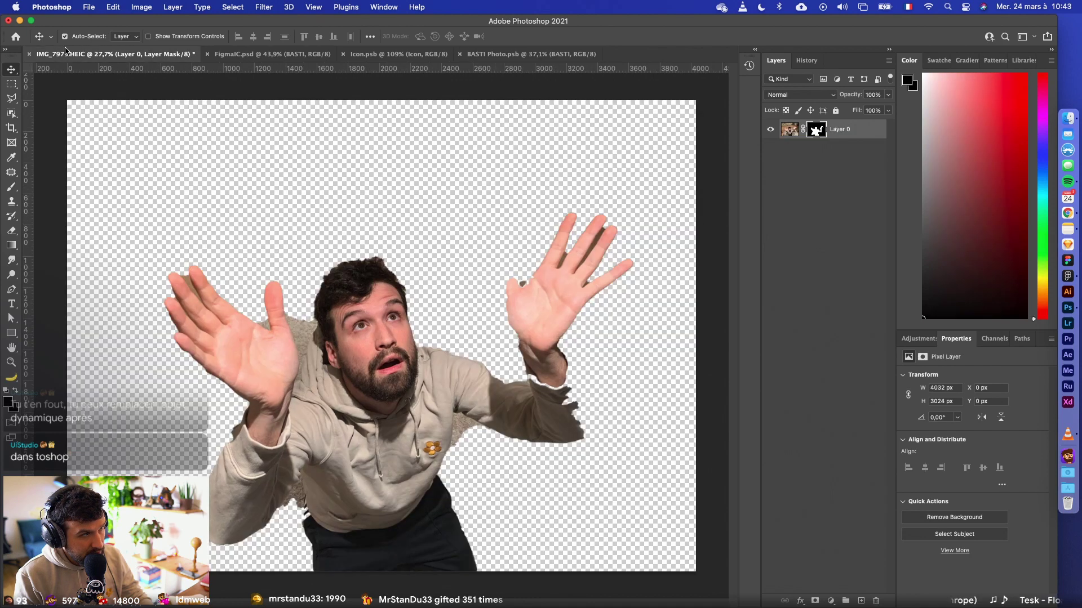
left_click(29, 55)
left_click(530, 245)
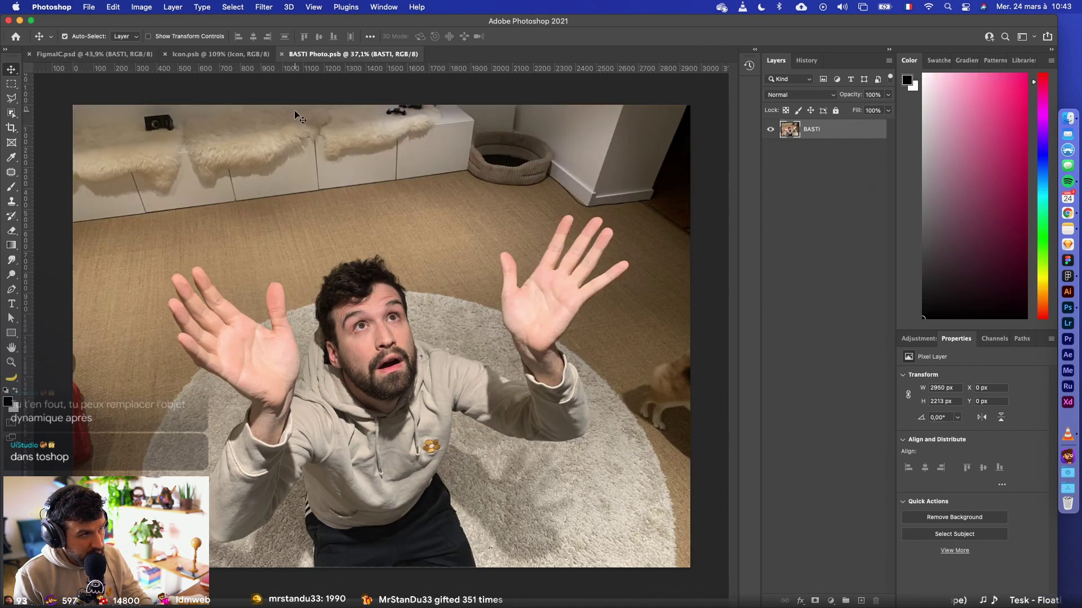
- In FigmaIC.psd, check the BASTI smart object's contents and its thumbnail options for a way to swap its source
left_click(89, 56)
right_click(791, 161)
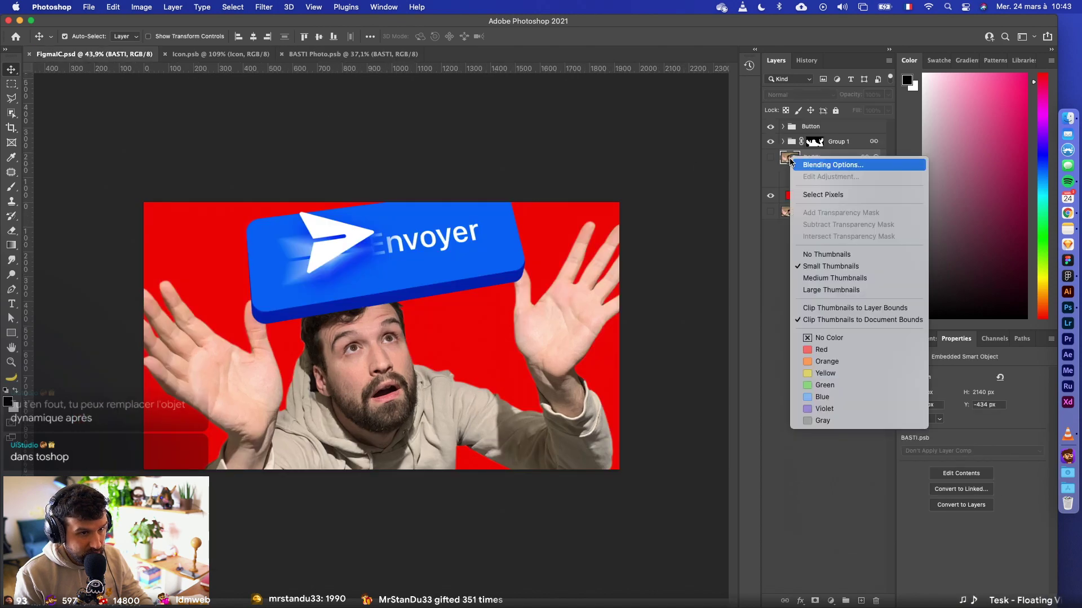
key("Escape")
double_click(790, 161)
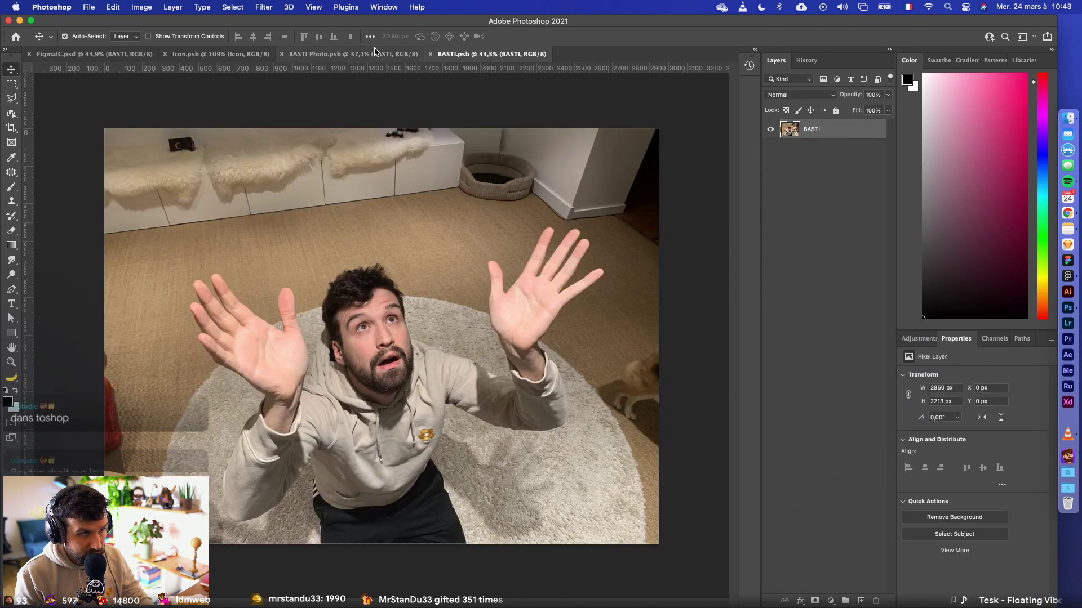
left_click(430, 54)
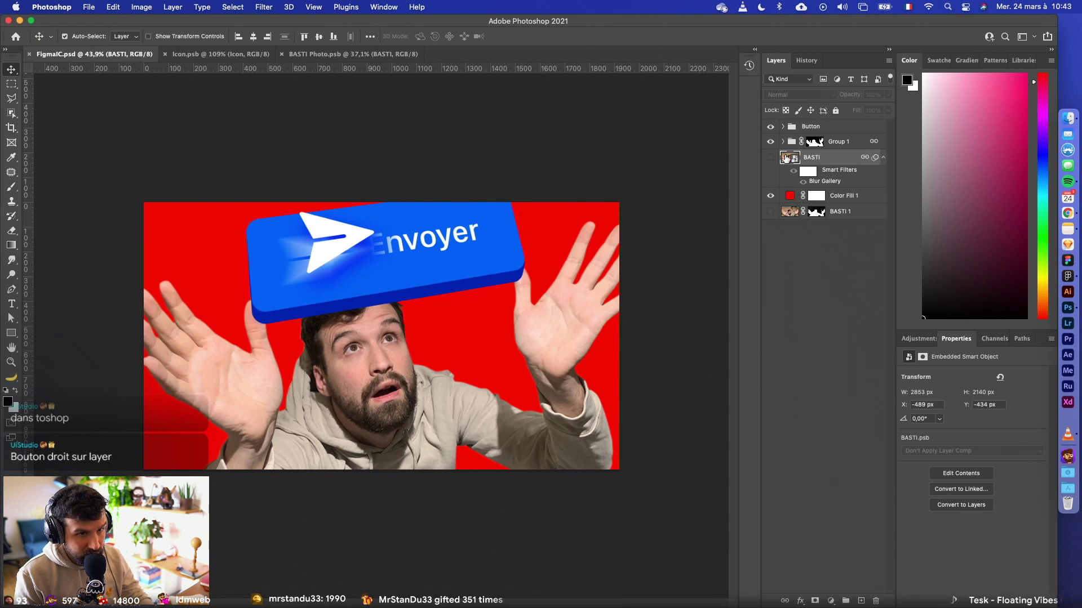
right_click(786, 158)
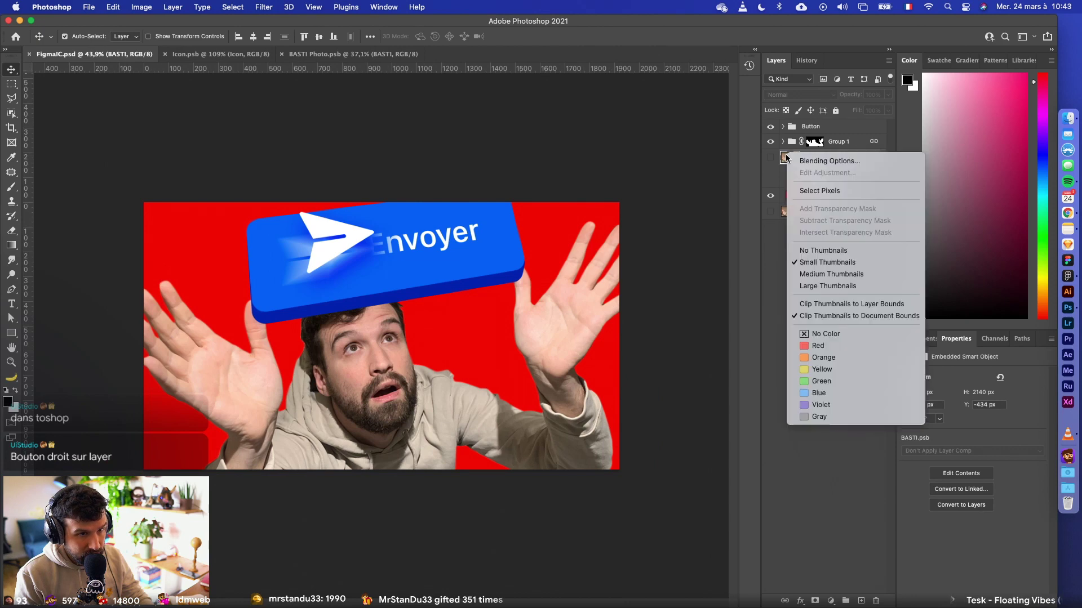
left_click(840, 486)
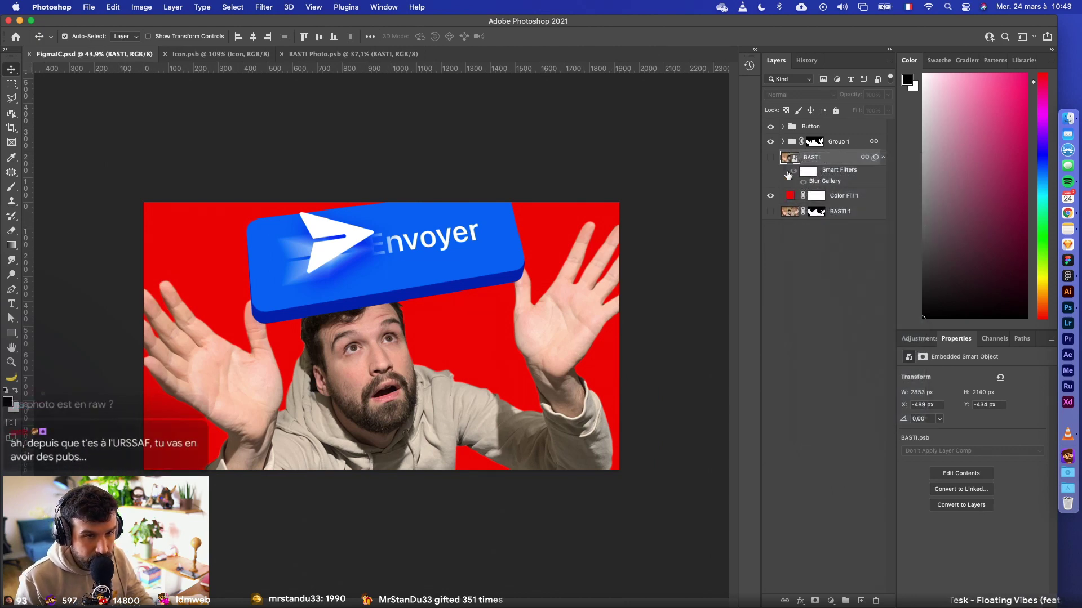
- Replace the contents of the BASTI smart object in FigmaIC.psd with BASTI Photo.psb from the Bureau folder
right_click(819, 158)
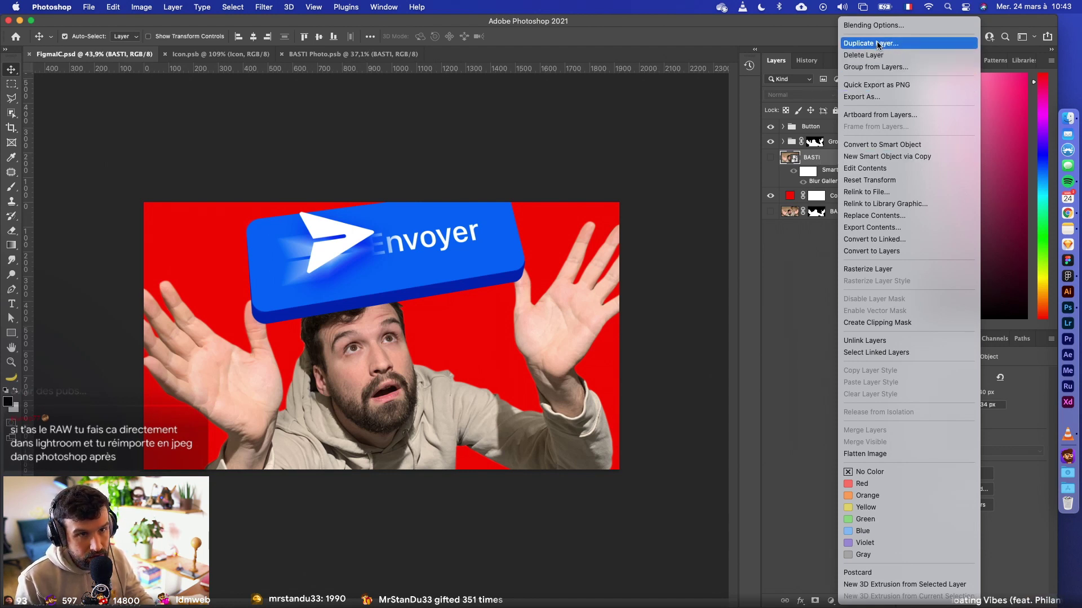
left_click(900, 218)
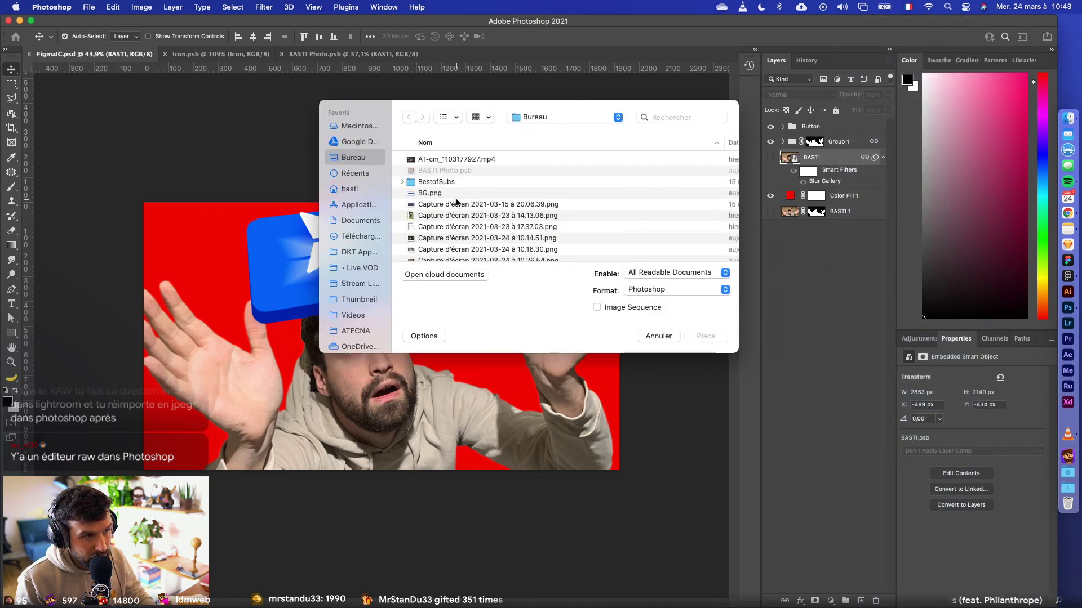
scroll(446, 215, "down", 10)
scroll(450, 203, "up", 10)
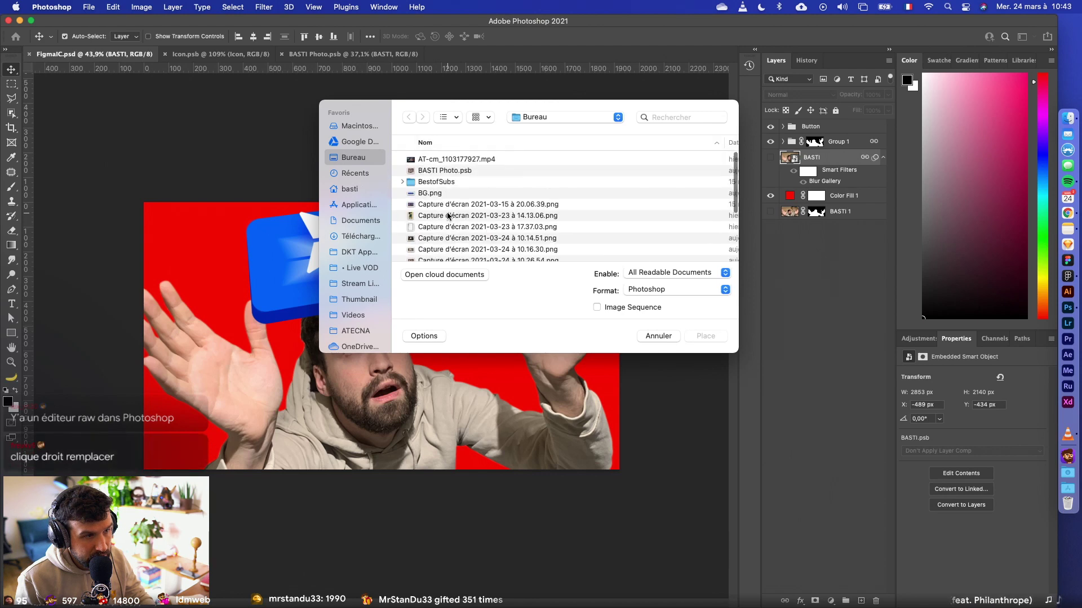
left_click(454, 171)
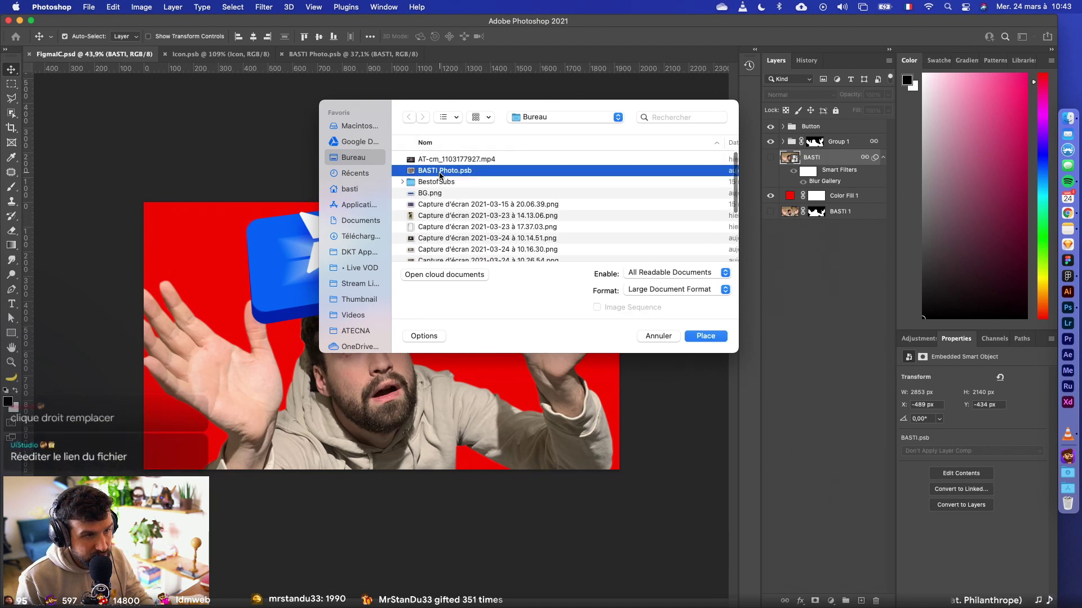
left_click(704, 336)
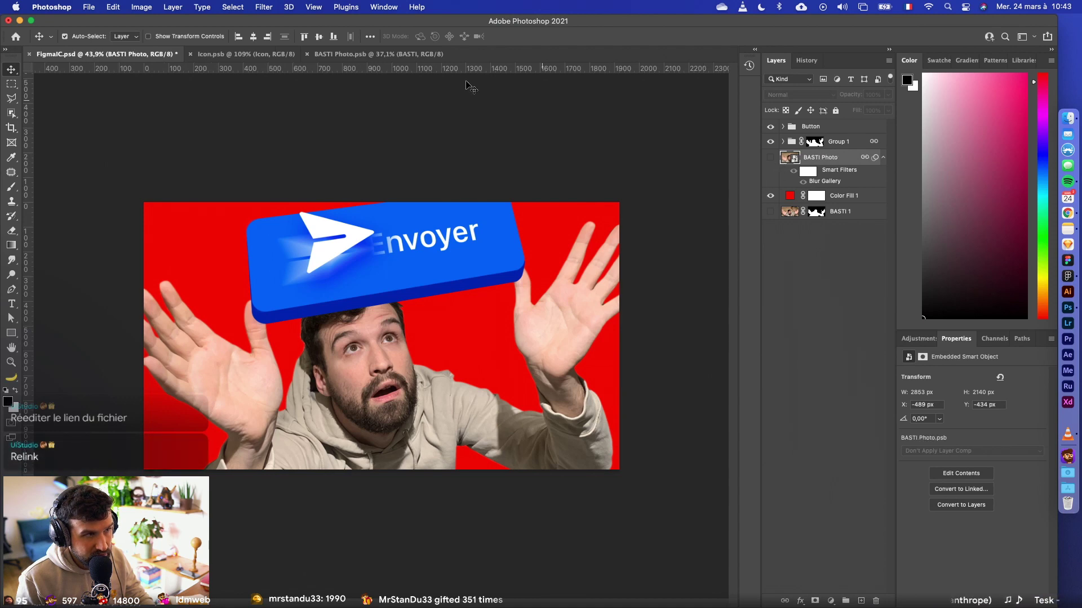
- Show the desktop and move the BASTI Photo.psb file to a free spot below the other icons
left_click(391, 55)
key("ctrl+Right")
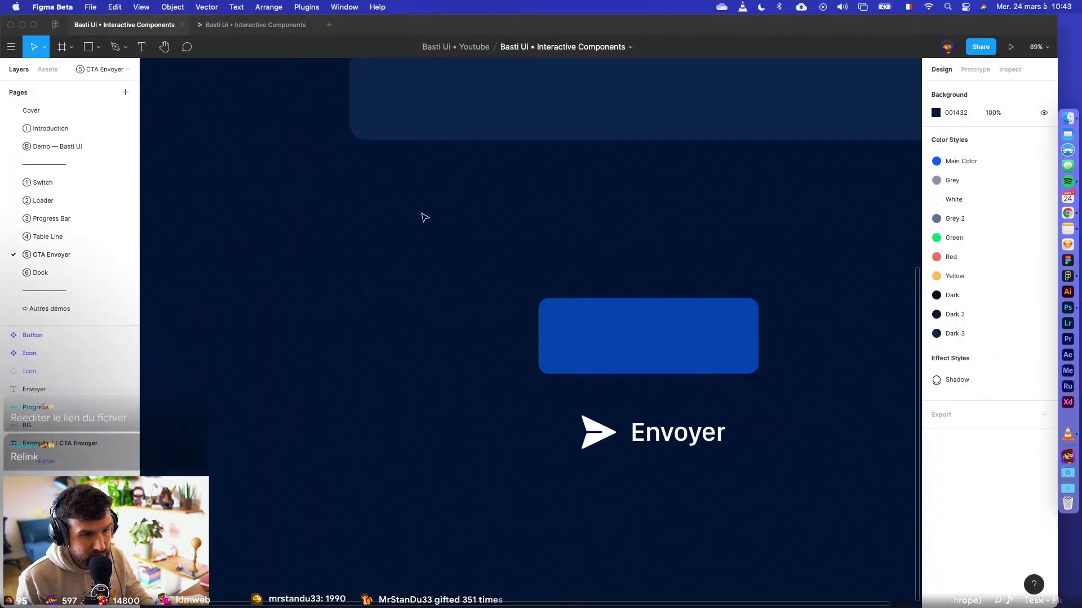
key("F11")
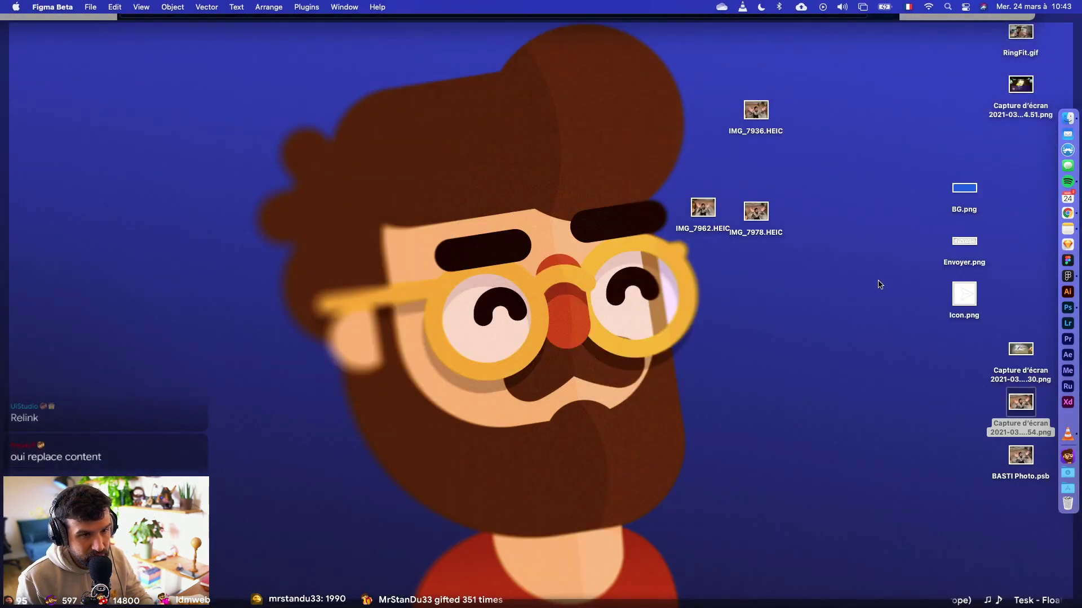
left_click(1014, 461)
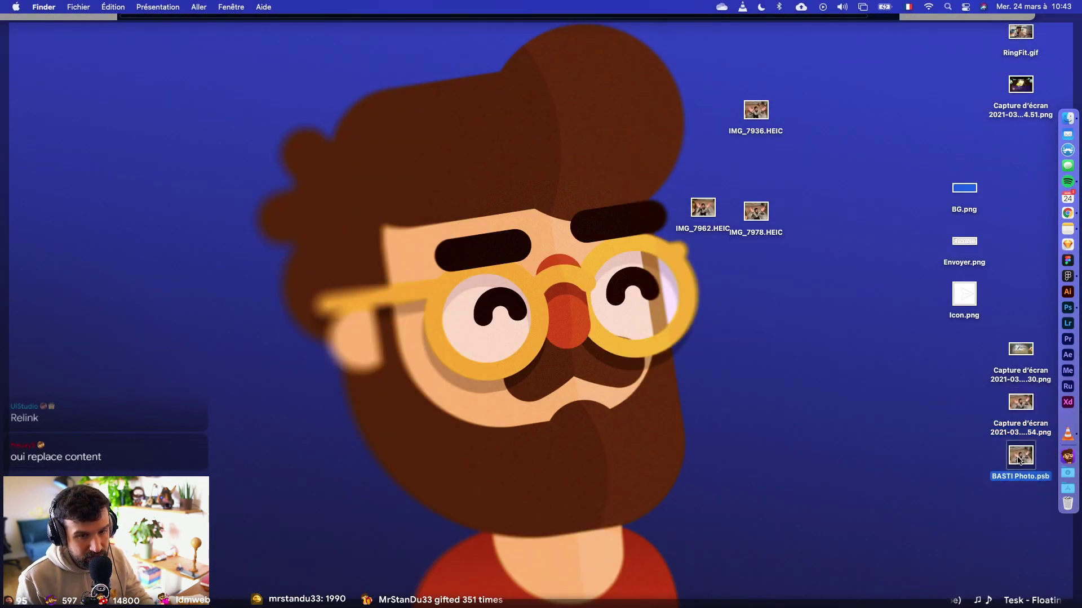
left_click_drag(1018, 461, 971, 496)
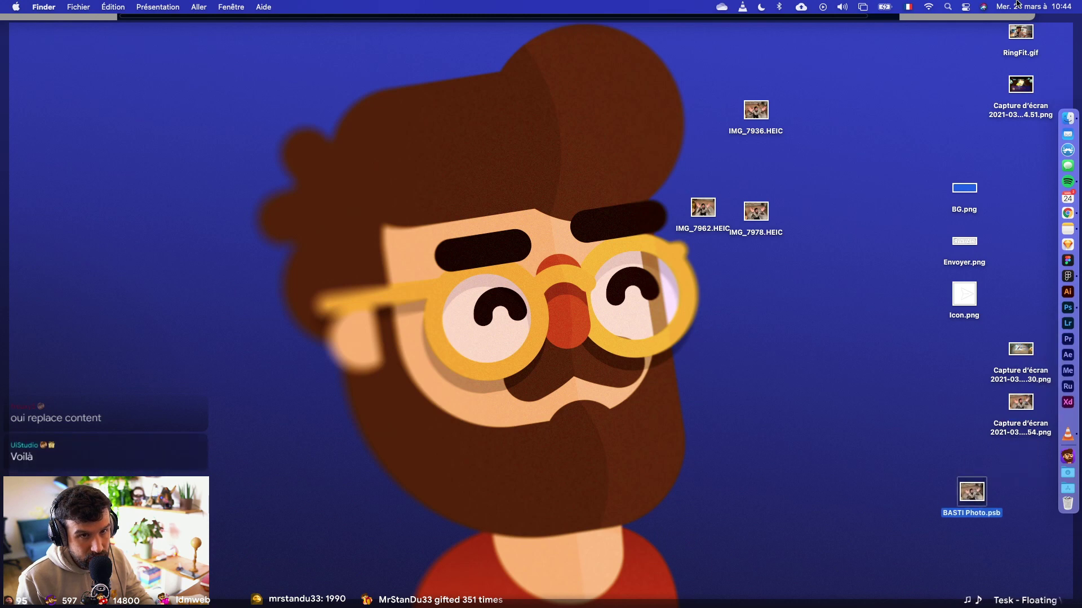
- Find Adobe Lightroom with the system search and launch it
left_click(949, 7)
type("Lightroom")
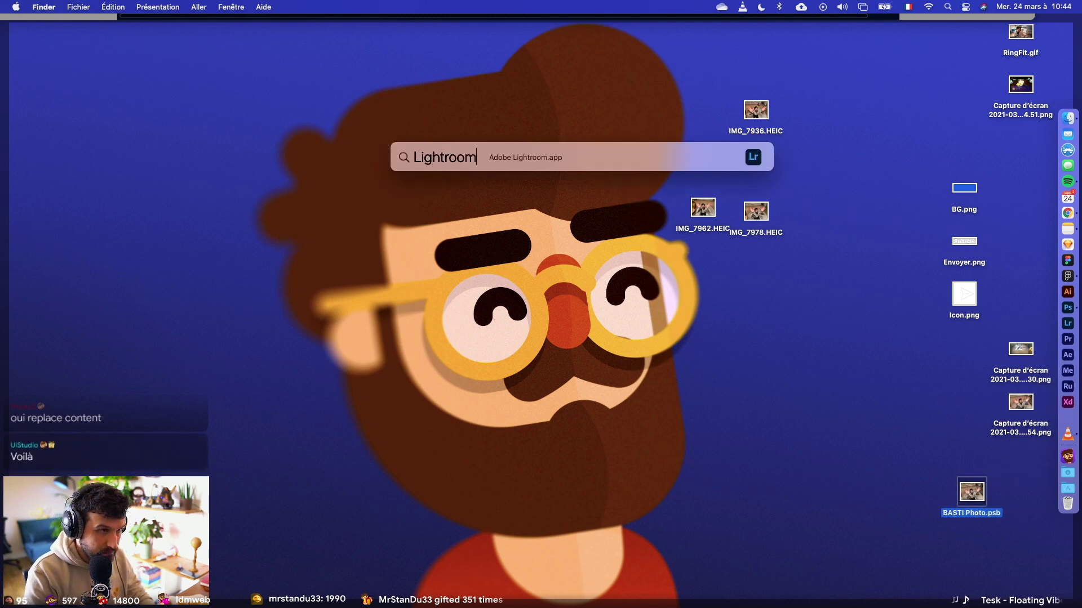
key("Return")
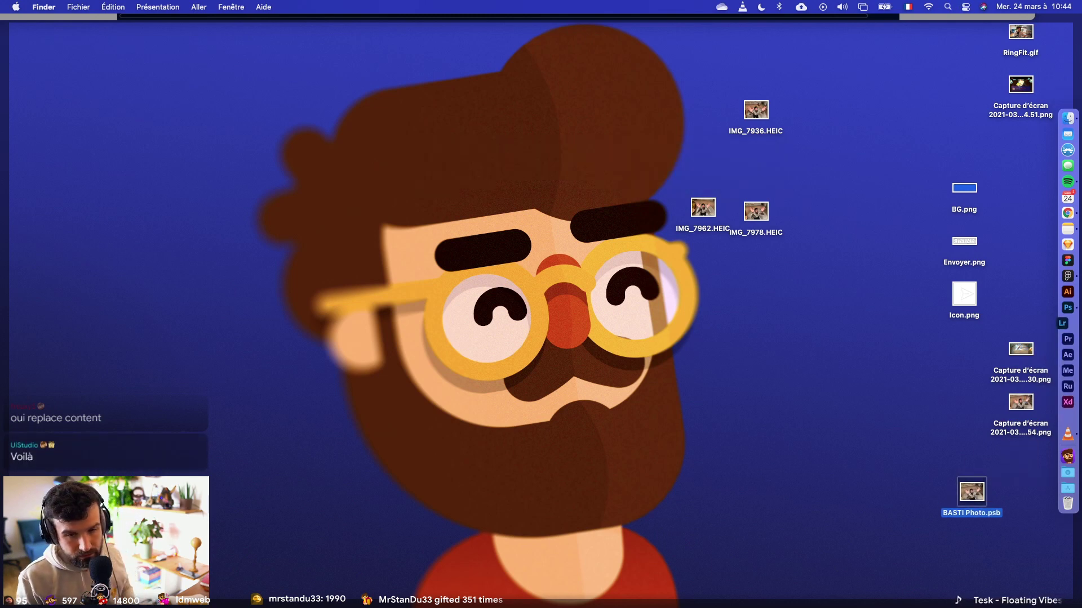
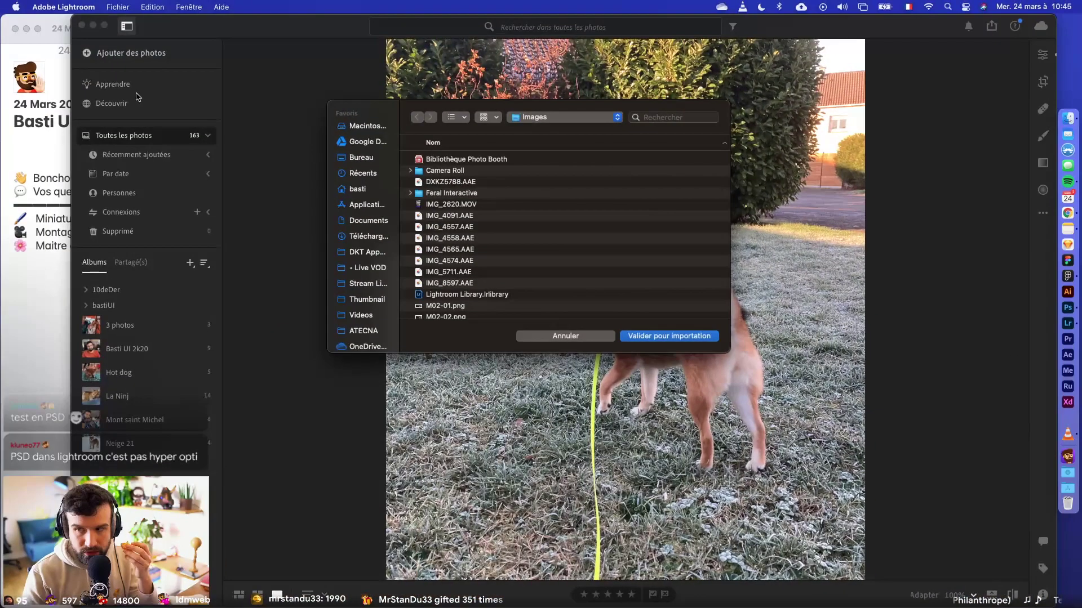
- Try to import BASTI Photo.psb from the Bureau folder into Lightroom
left_click(369, 159)
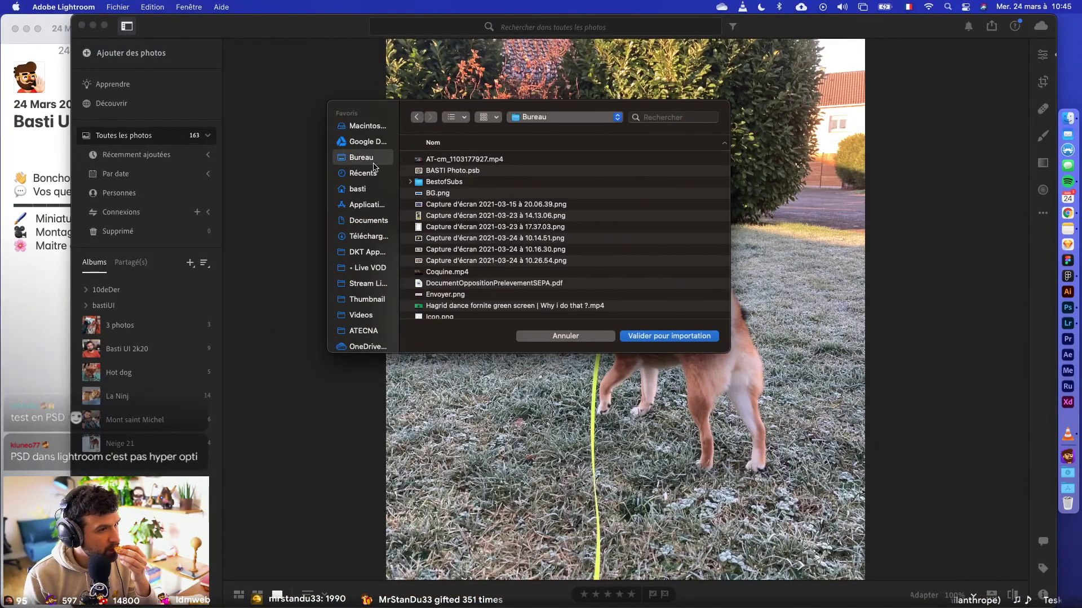
double_click(438, 171)
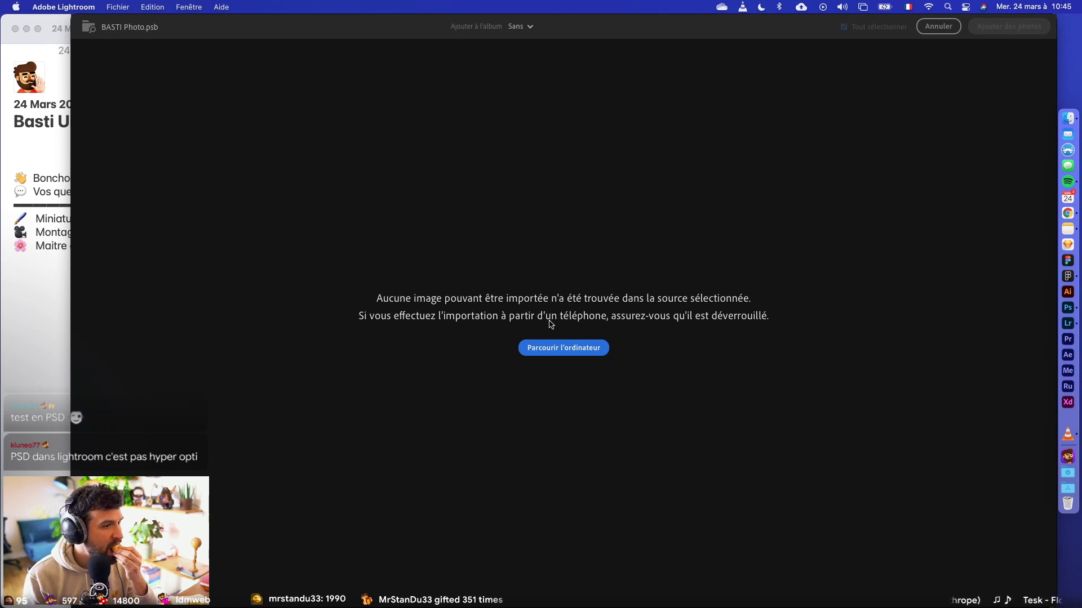
left_click(546, 347)
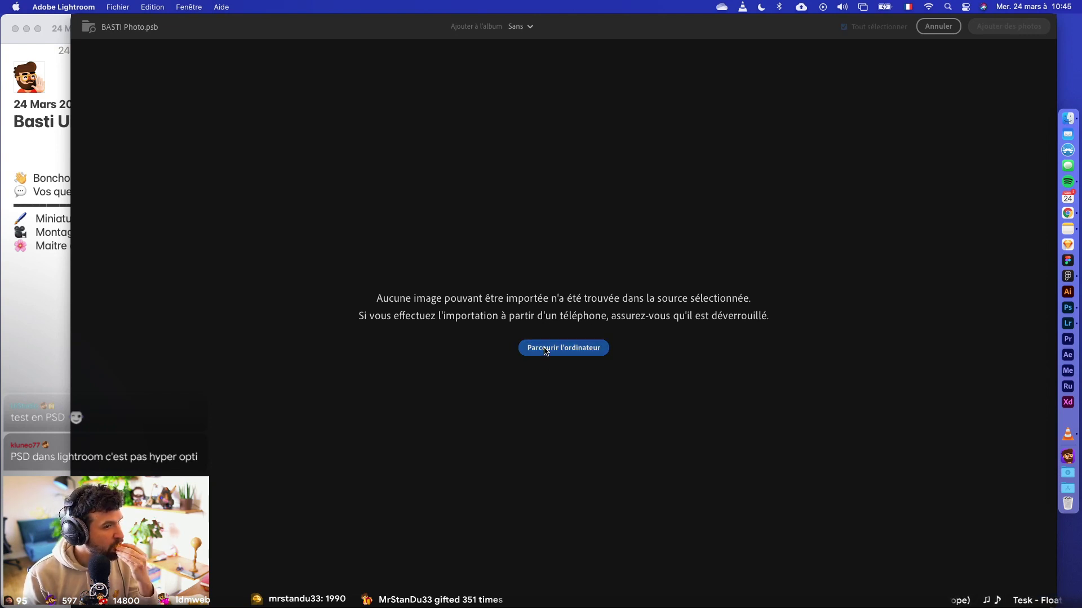
left_click(565, 340)
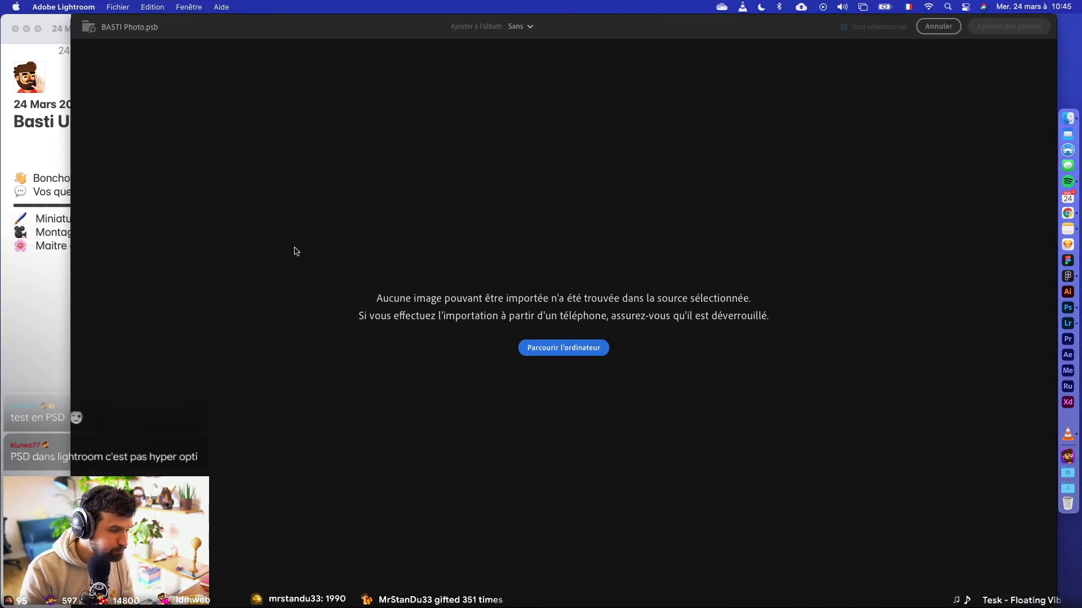
- Switch to Photoshop and save the BASTI Photo document in the Bureau folder as BASTI Photo.psd in Photoshop format with layers
left_click(1067, 308)
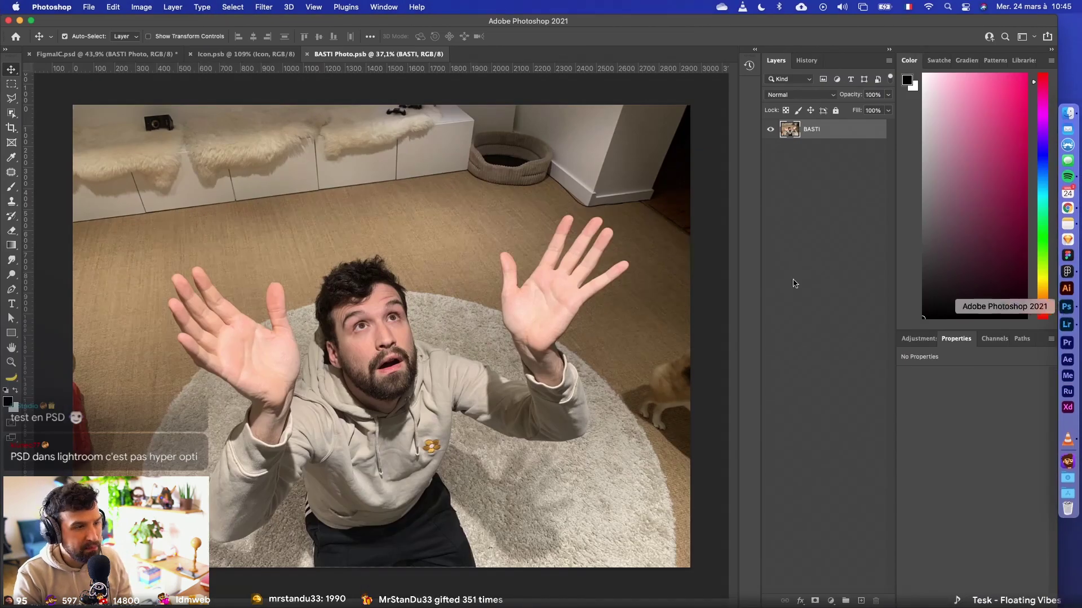
left_click(88, 7)
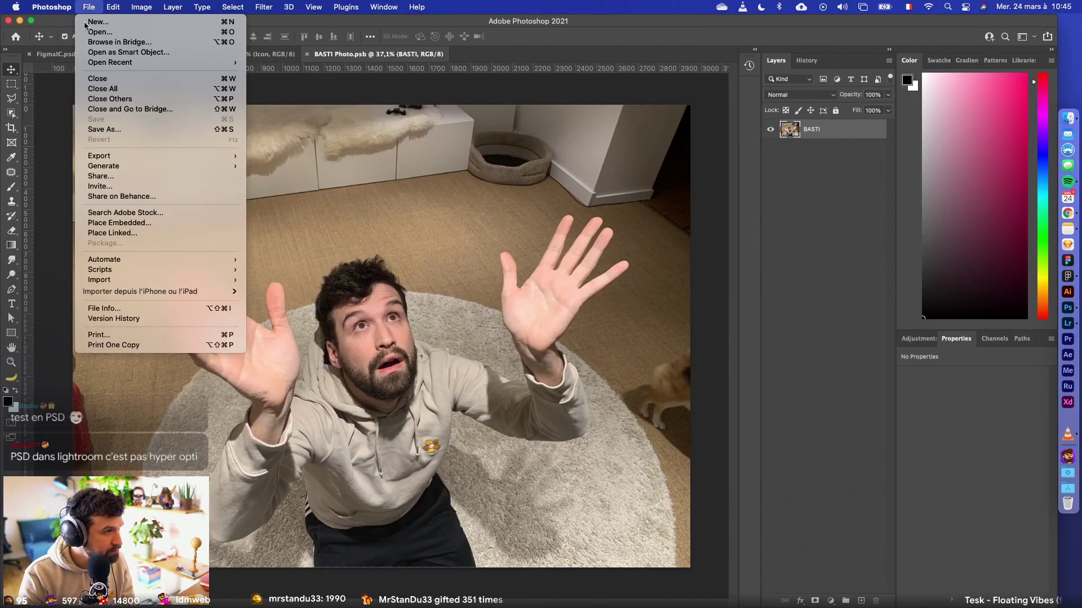
left_click(133, 134)
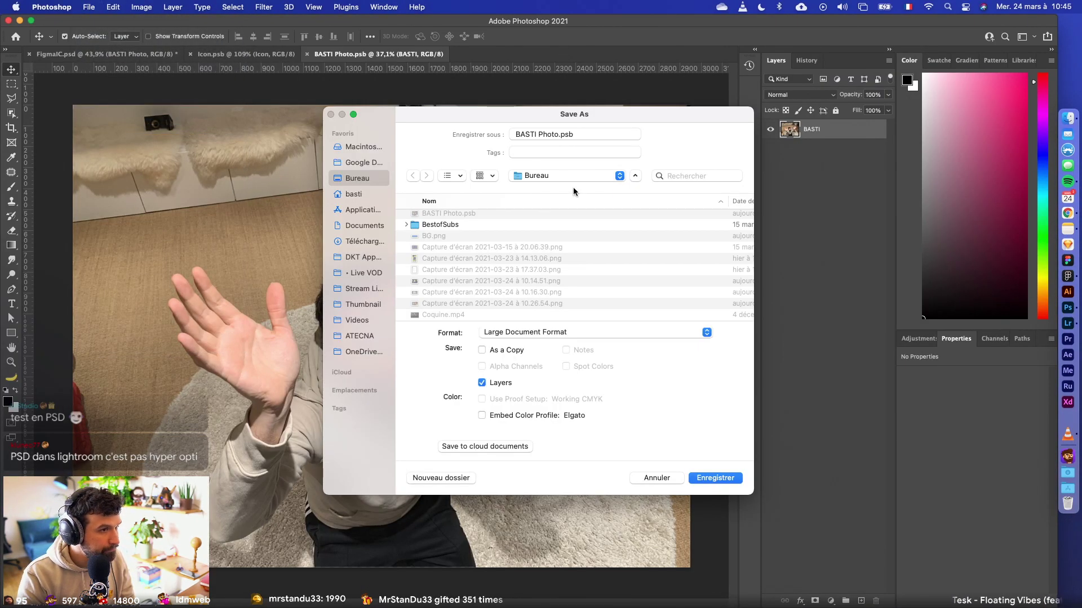
left_click(551, 334)
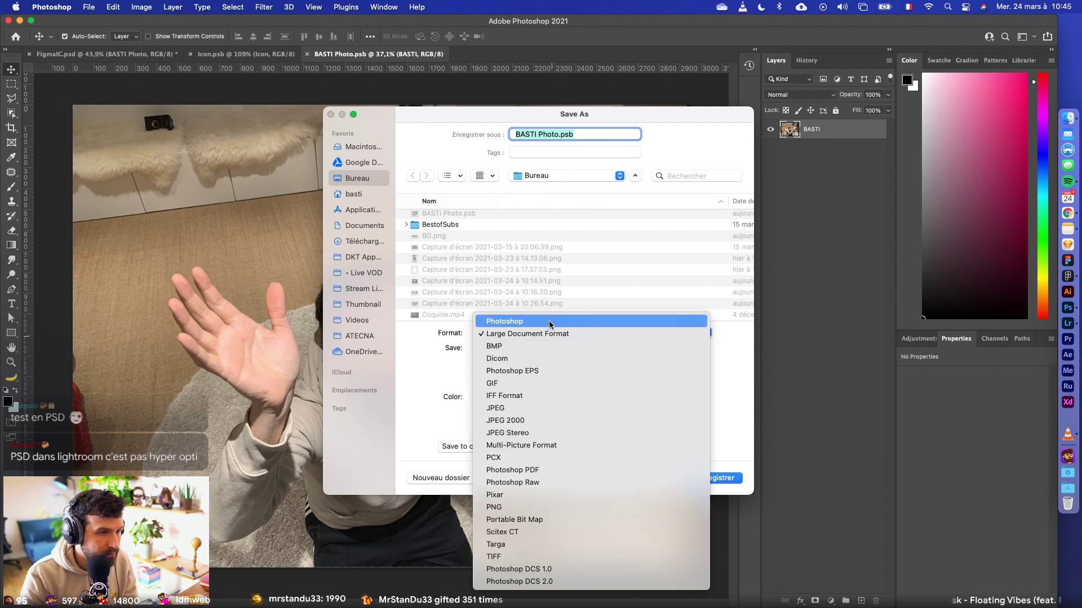
left_click(549, 322)
left_click(578, 135)
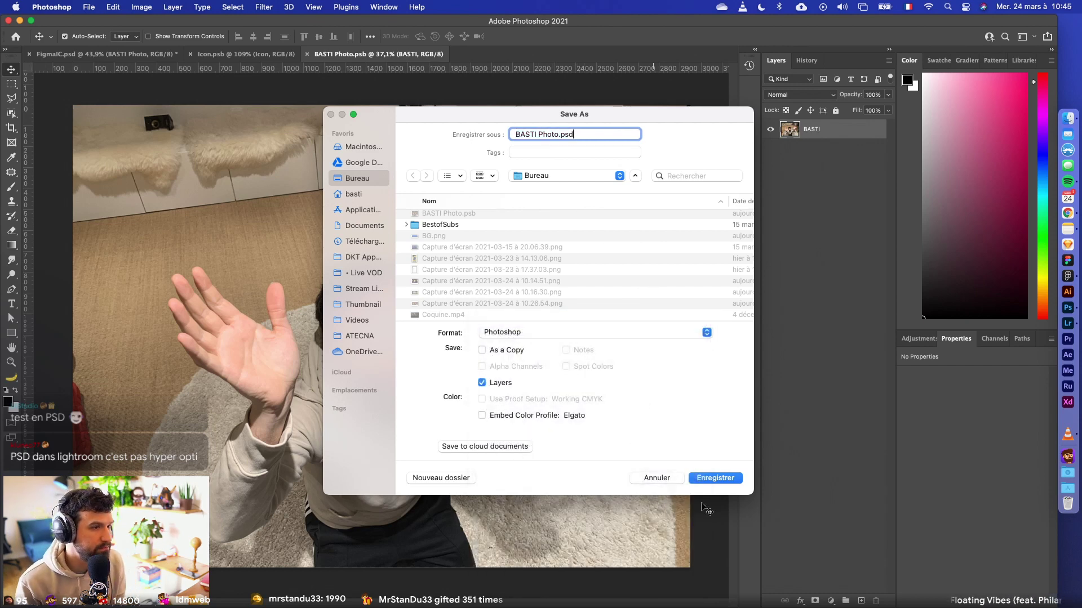
left_click(707, 483)
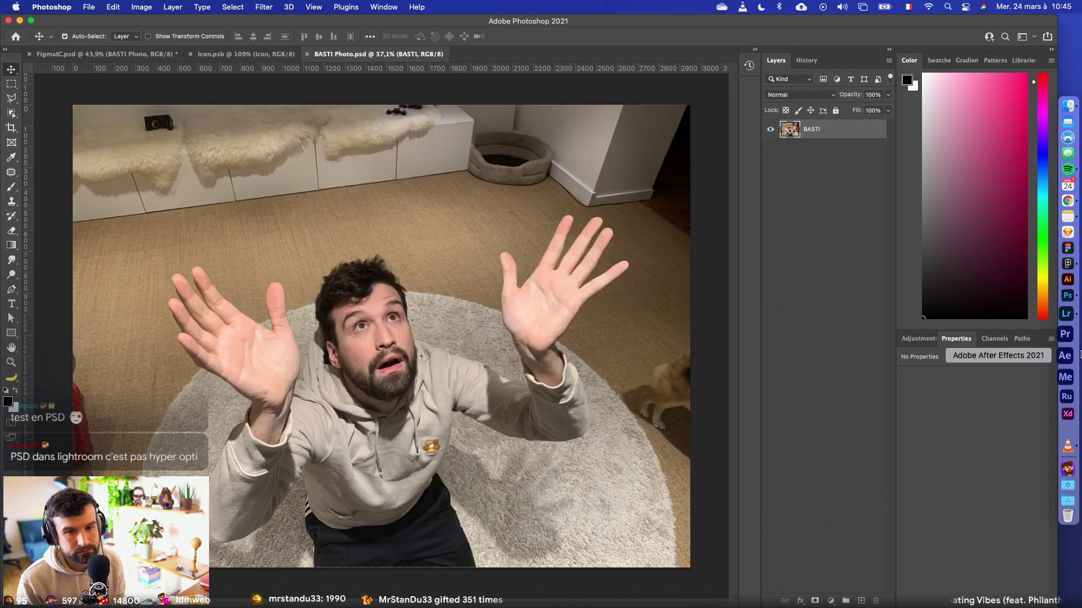
- Switch to Lightroom, cancel the pending BASTI Photo.psb import, and add BASTI Photo.psd from the Bureau folder
left_click(1074, 327)
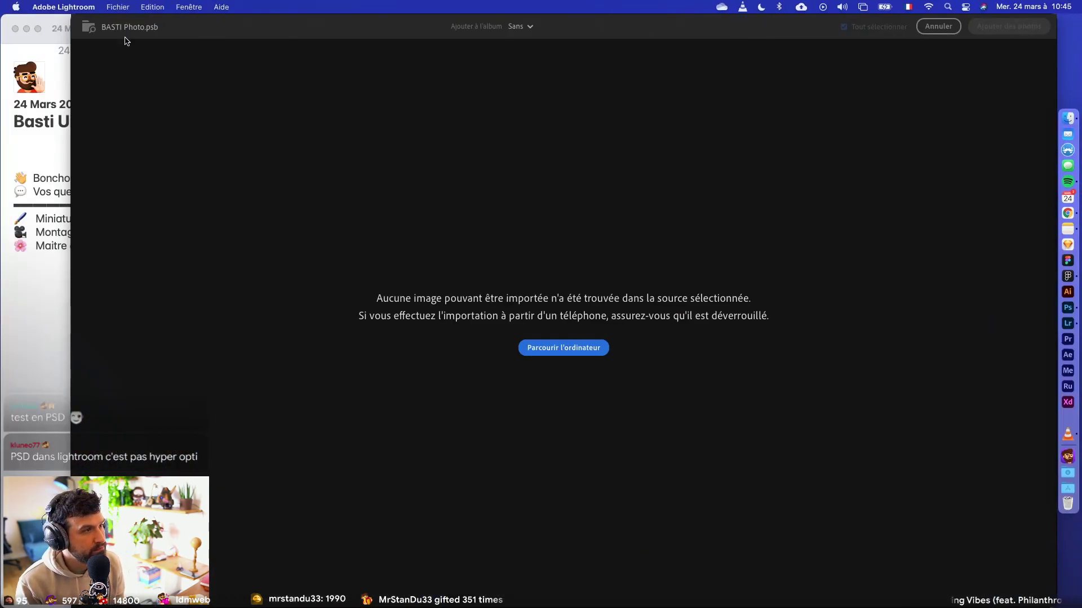
left_click(95, 27)
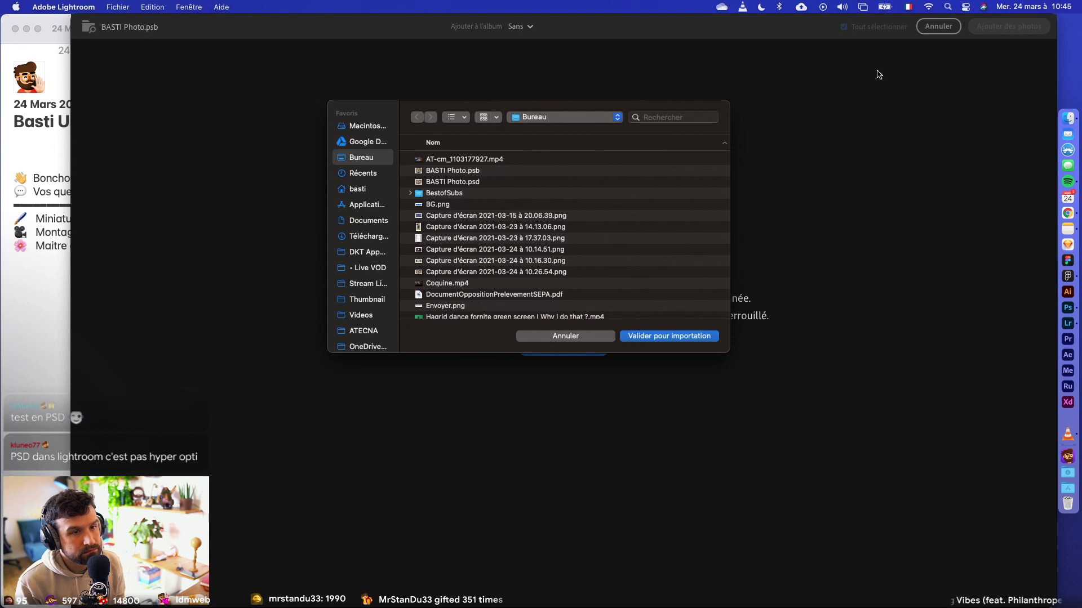
left_click(592, 337)
left_click(936, 27)
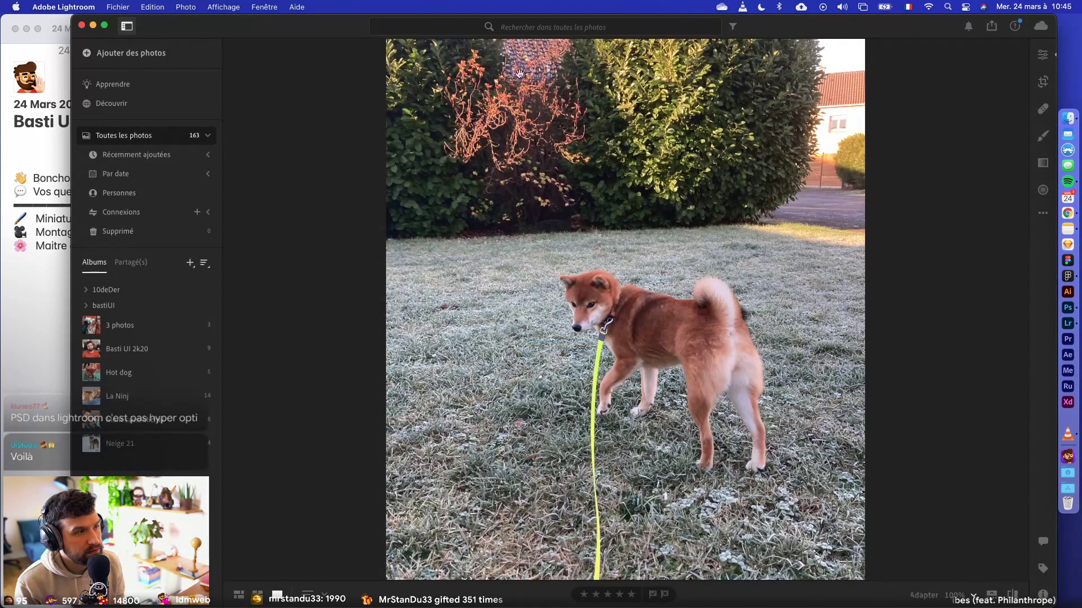
left_click(122, 60)
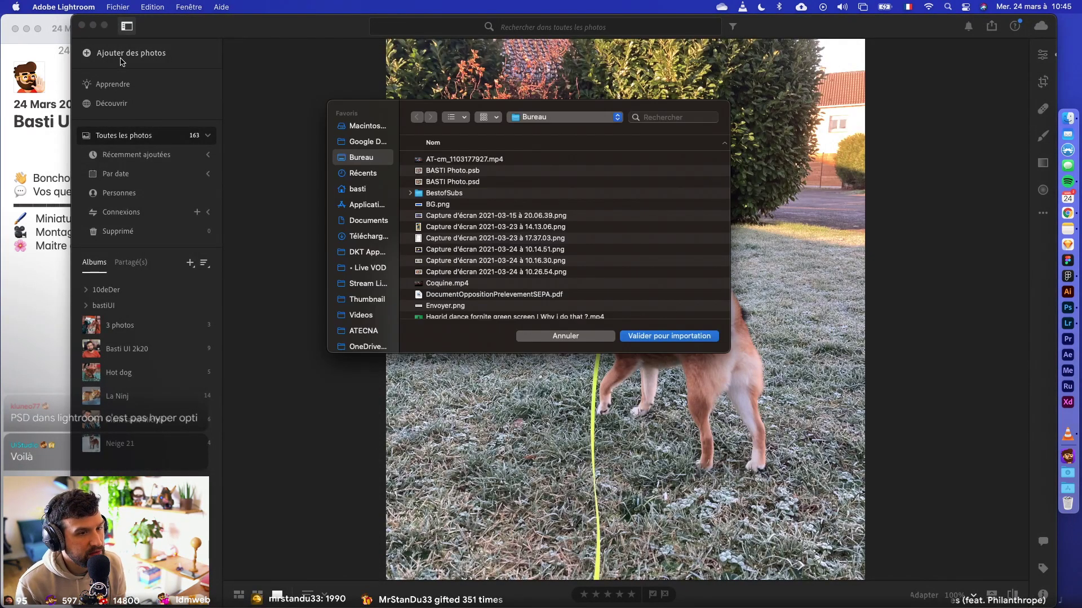
left_click(460, 176)
left_click(460, 180)
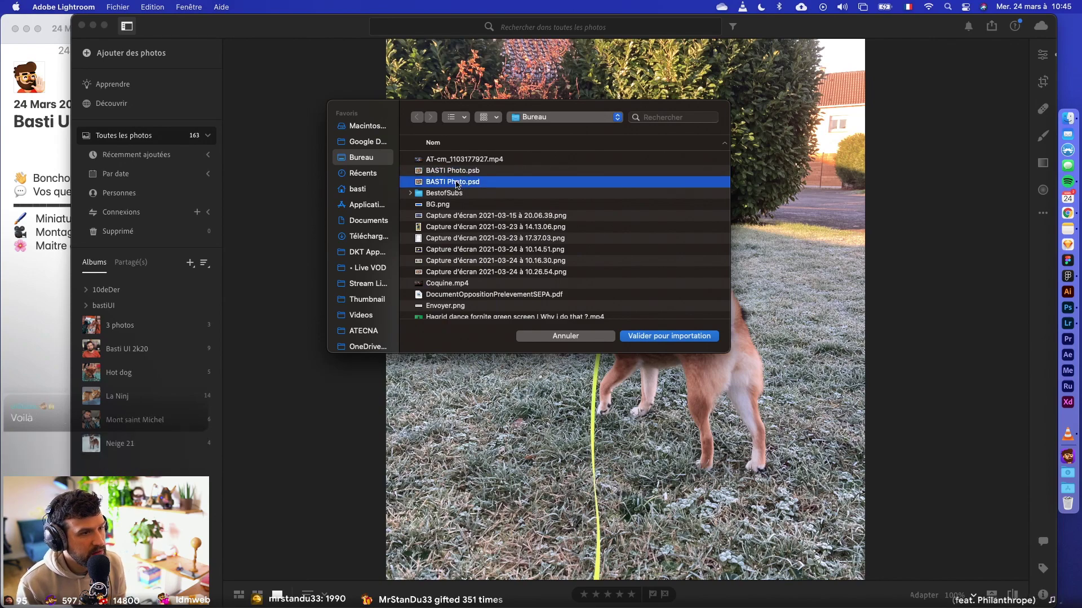
double_click(460, 180)
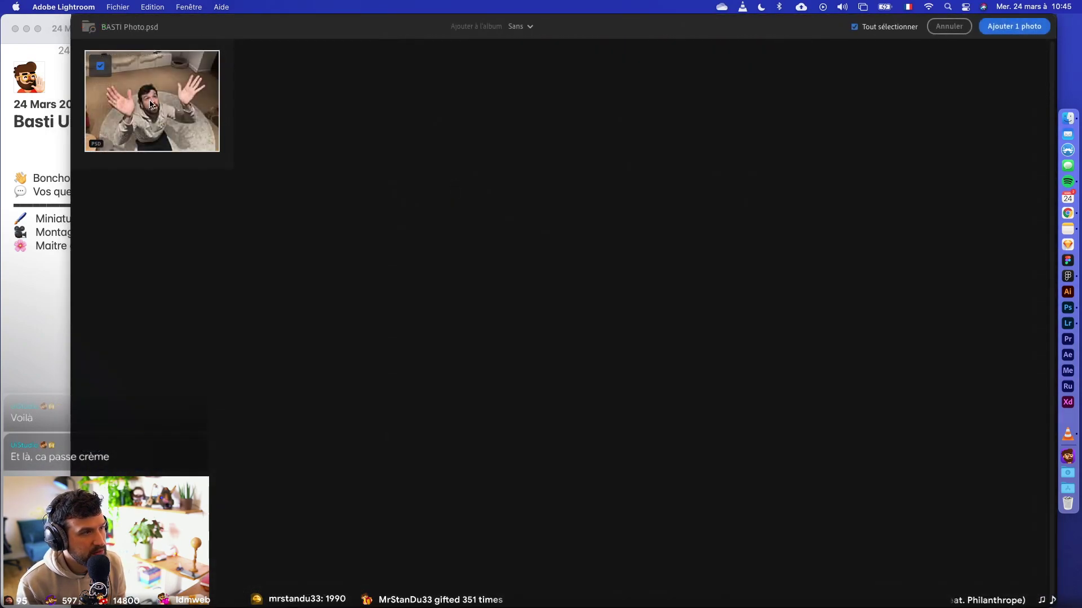
left_click(993, 26)
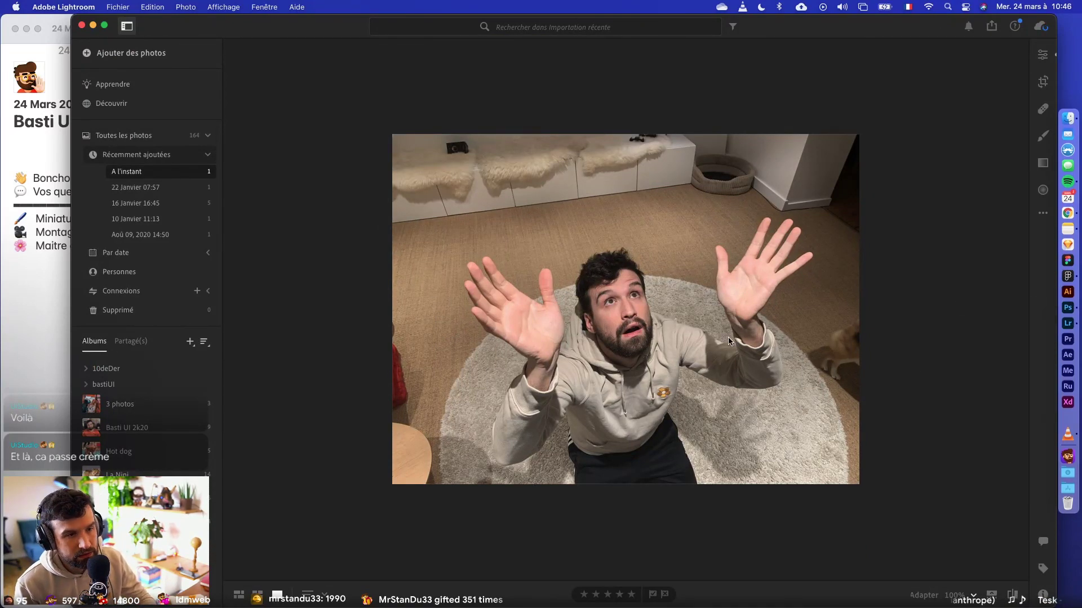
- Switch to Photoshop and replace the contents of the BASTI Photo smart object in FigmaIC.psd with BASTI Photo.psd from the Bureau folder
left_click(1068, 309)
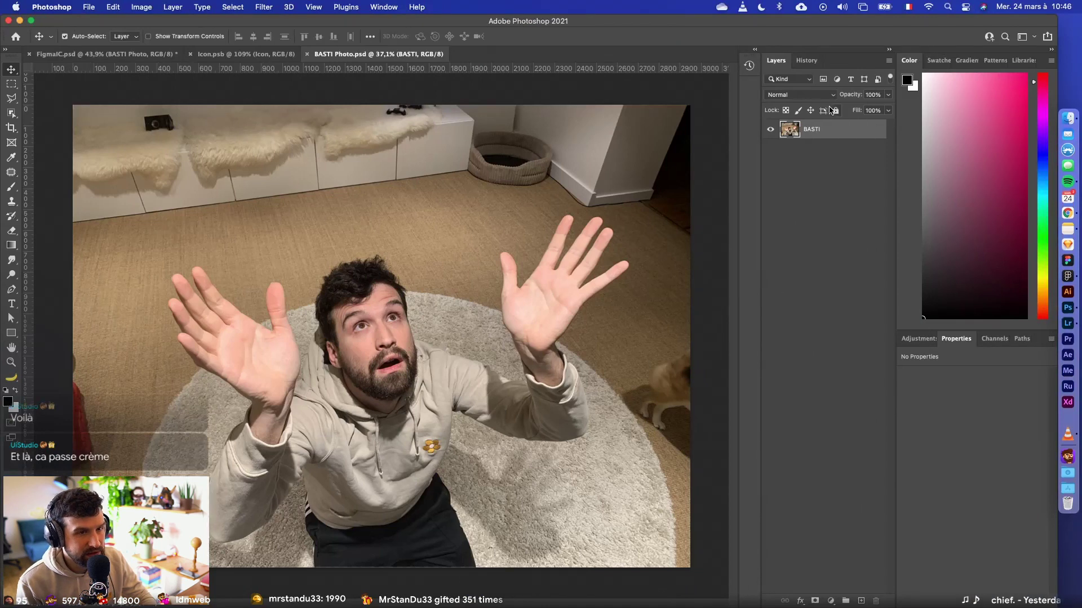
left_click(107, 54)
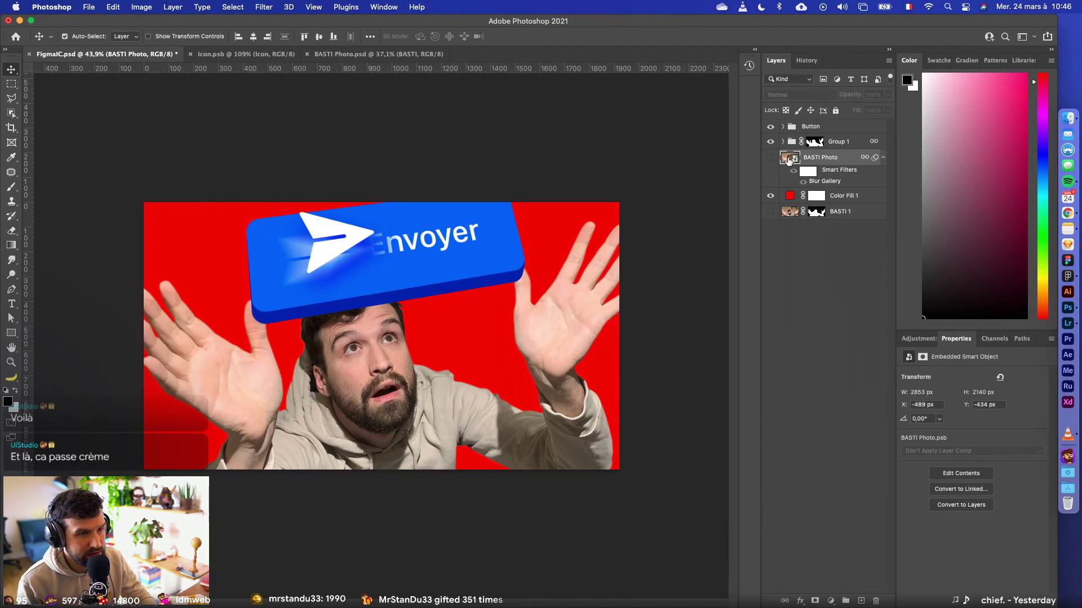
right_click(789, 160)
key("Escape")
right_click(853, 158)
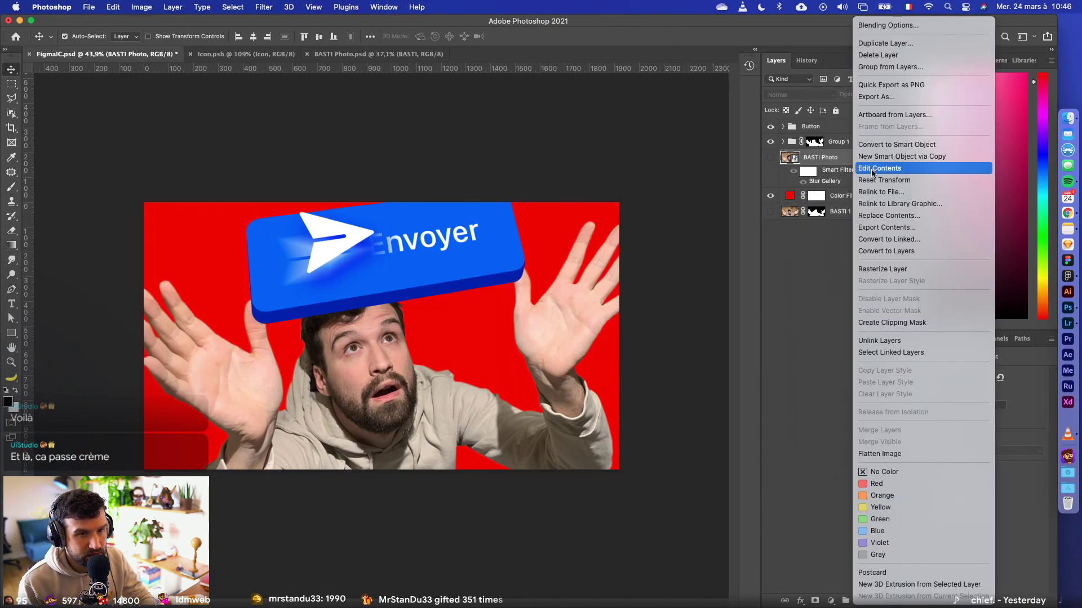
left_click(882, 216)
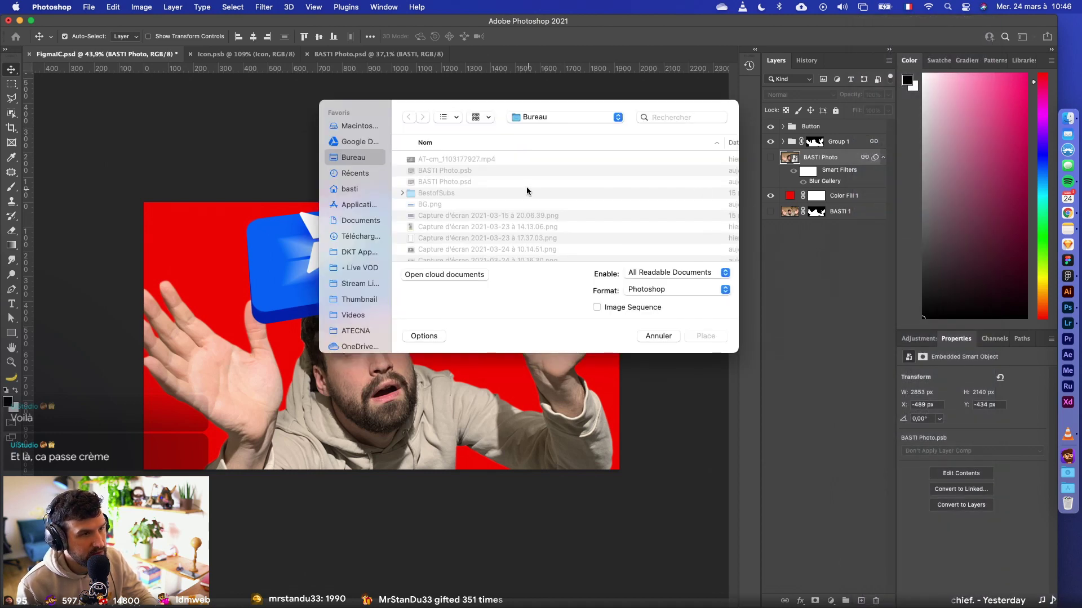
left_click(482, 181)
double_click(481, 181)
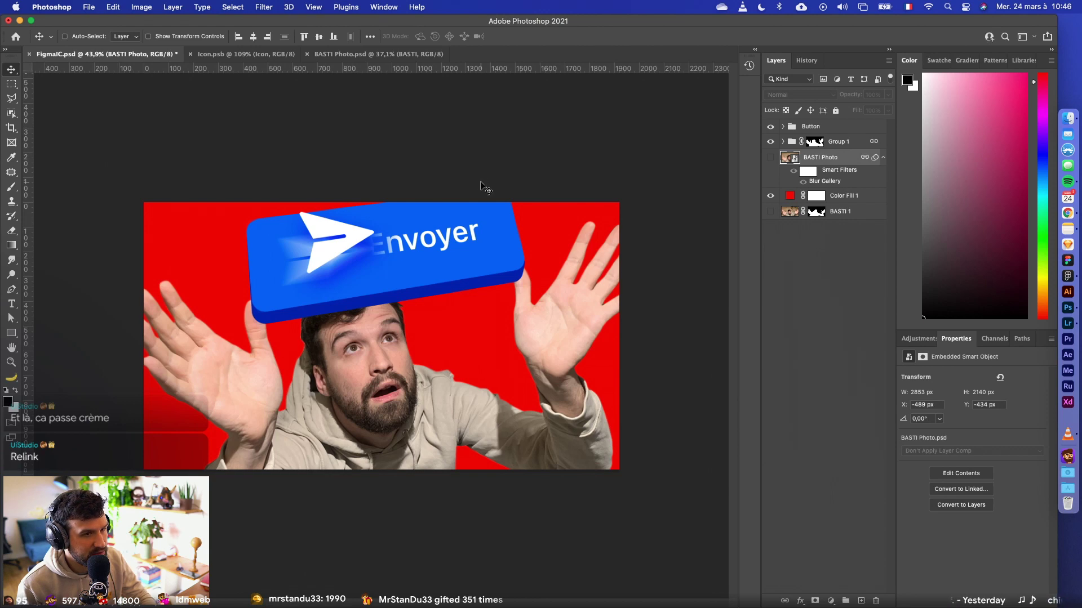
- Switch back to Lightroom and enlarge its window to fill the screen
key("ctrl+Right")
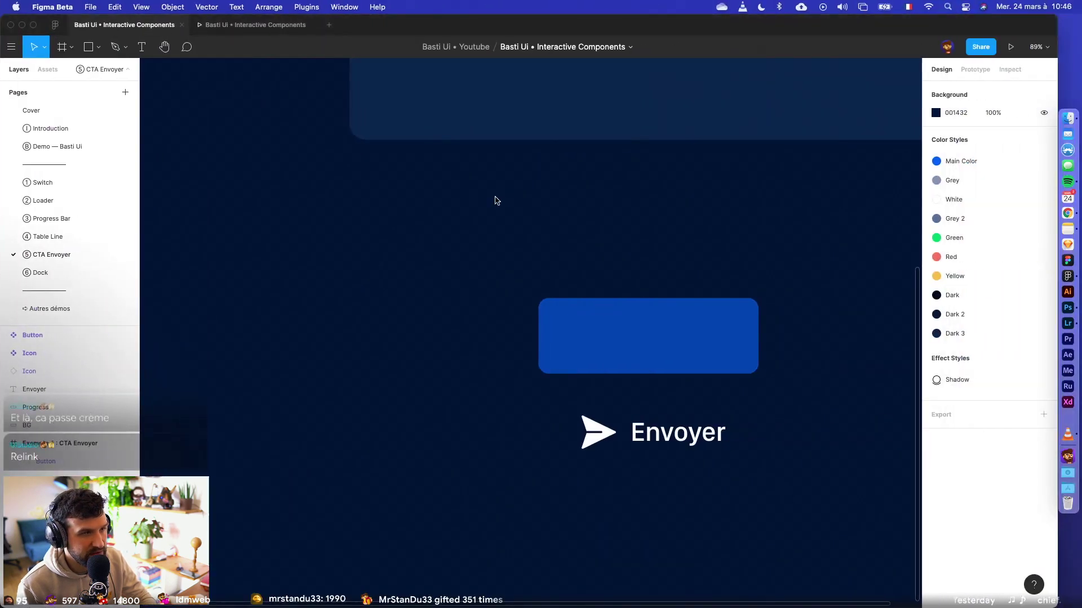
left_click(10, 25)
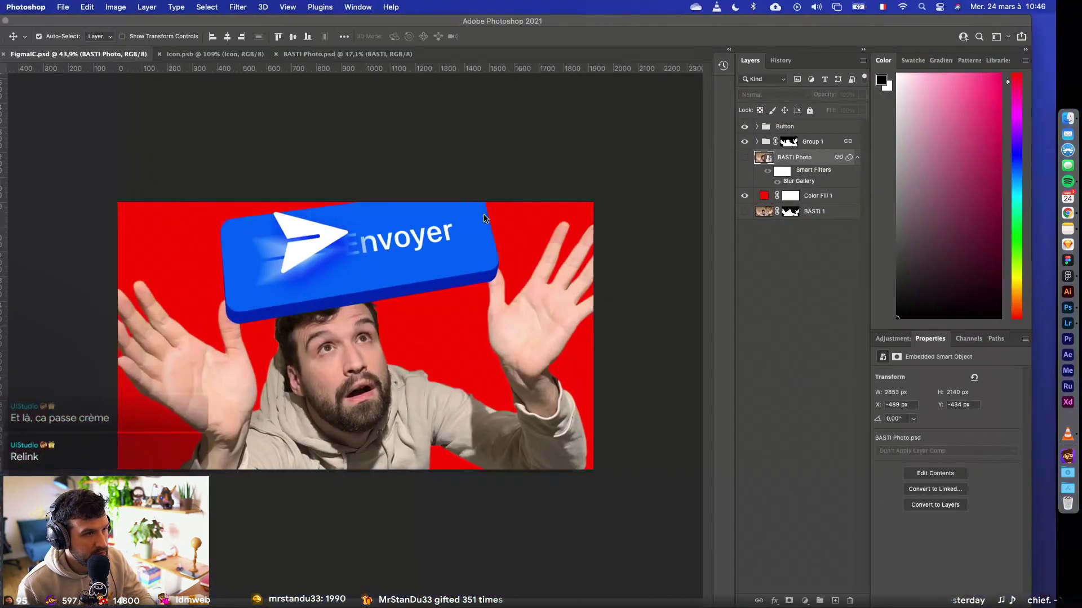
key("ctrl+Left")
double_click(252, 33)
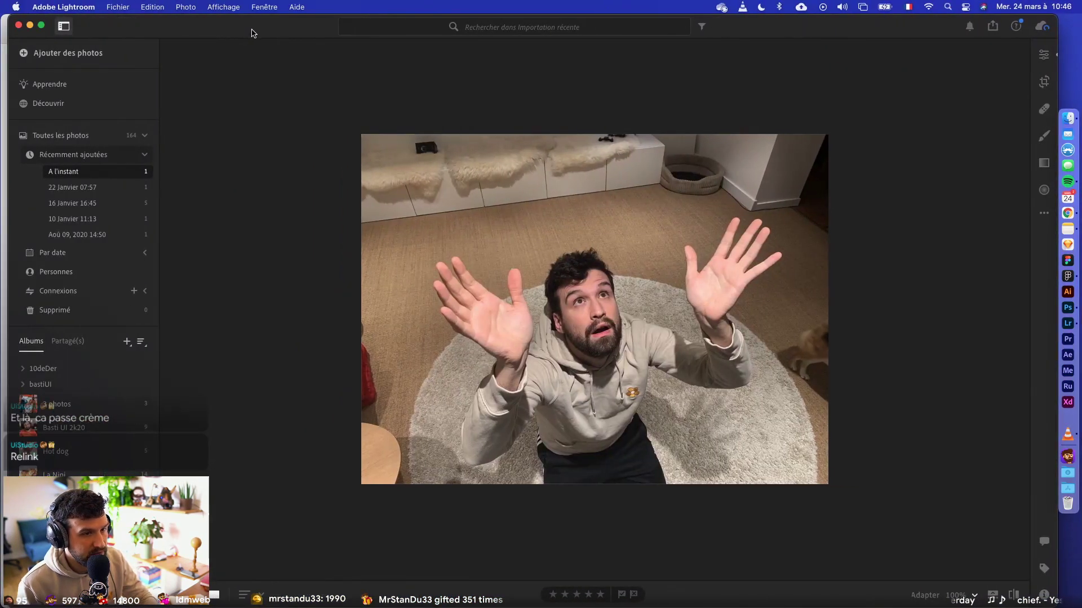
- Open the edit controls for the imported photo and try an Exposition of +5,00 in the Lumière settings
left_click(1036, 54)
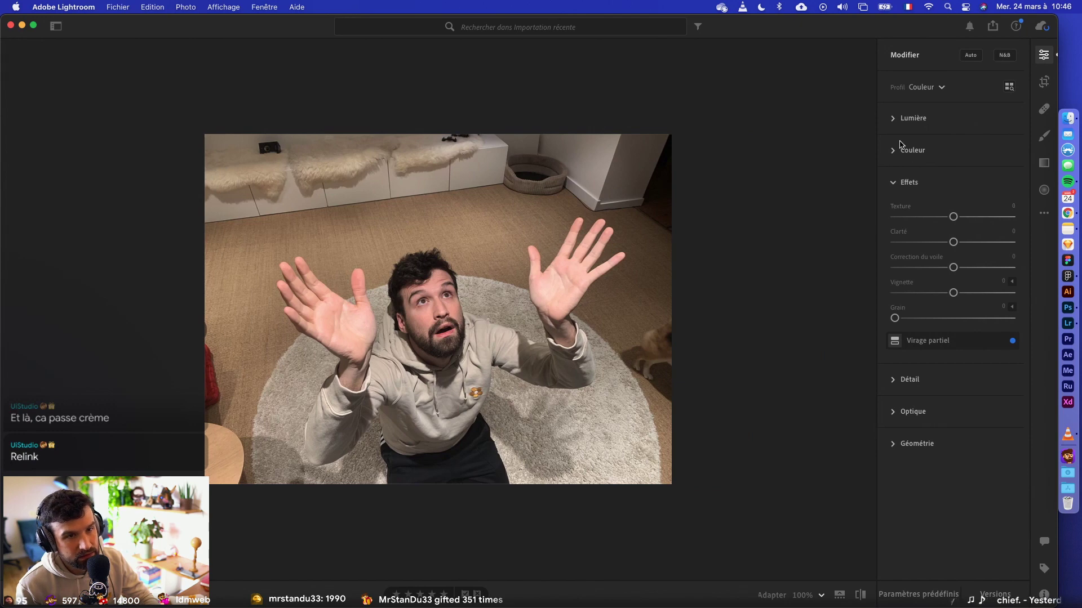
left_click(894, 118)
left_click_drag(953, 152, 1033, 148)
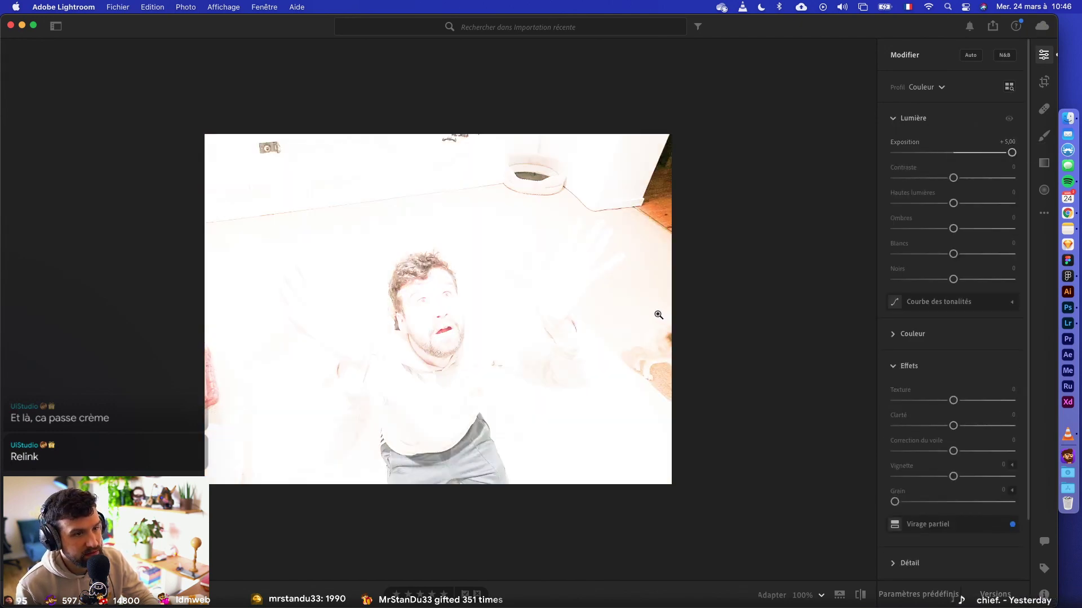
- Switch to Photoshop and briefly show the BASTI Photo layer in FigmaIC.psd to check whether it reflects the exposure edit
key("super+Tab")
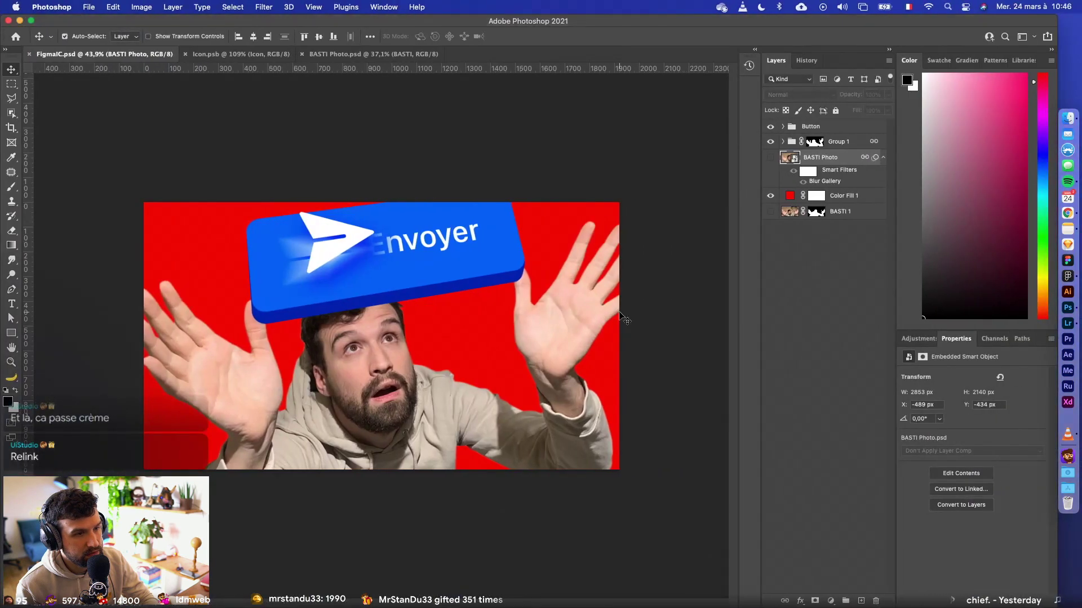
left_click(771, 158)
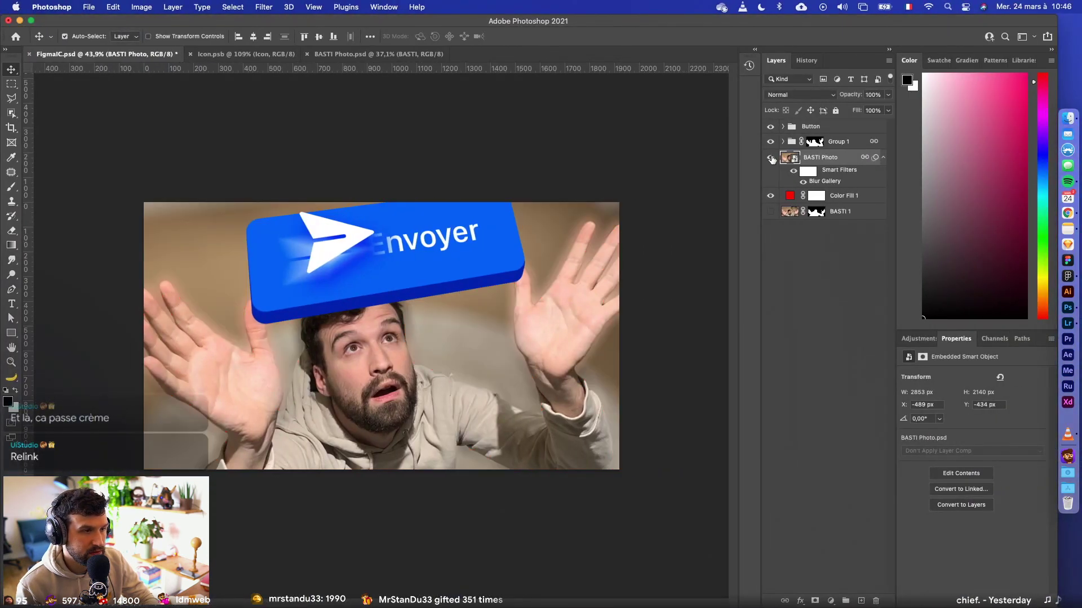
left_click(771, 158)
- Return to Lightroom, undo the exposure change, and look through the photo's export options
key("super+Tab")
key("super+z")
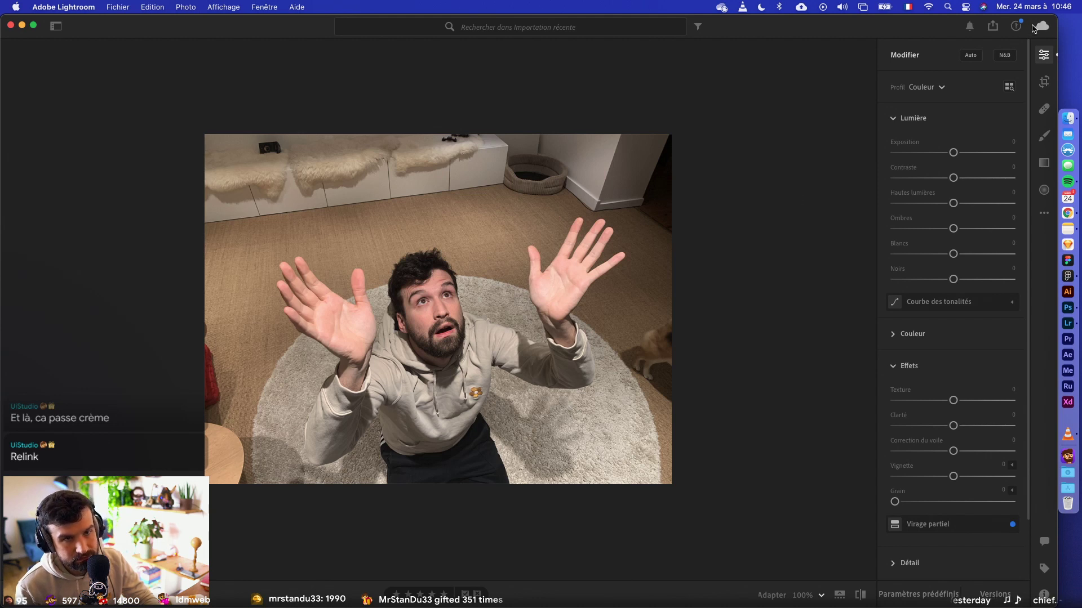
left_click(993, 26)
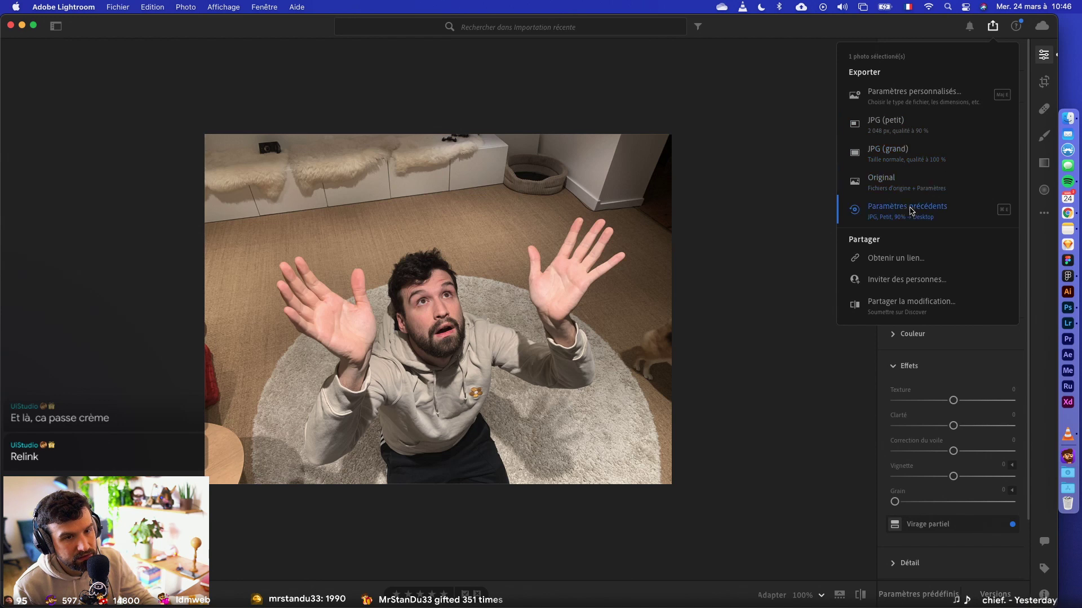
left_click(678, 309)
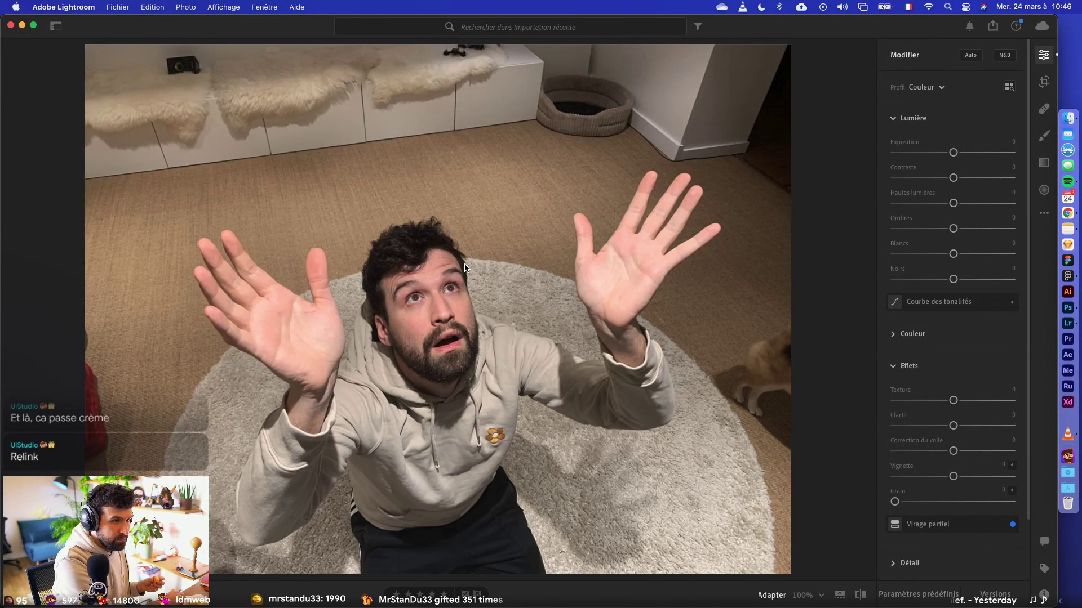
left_click(111, 5)
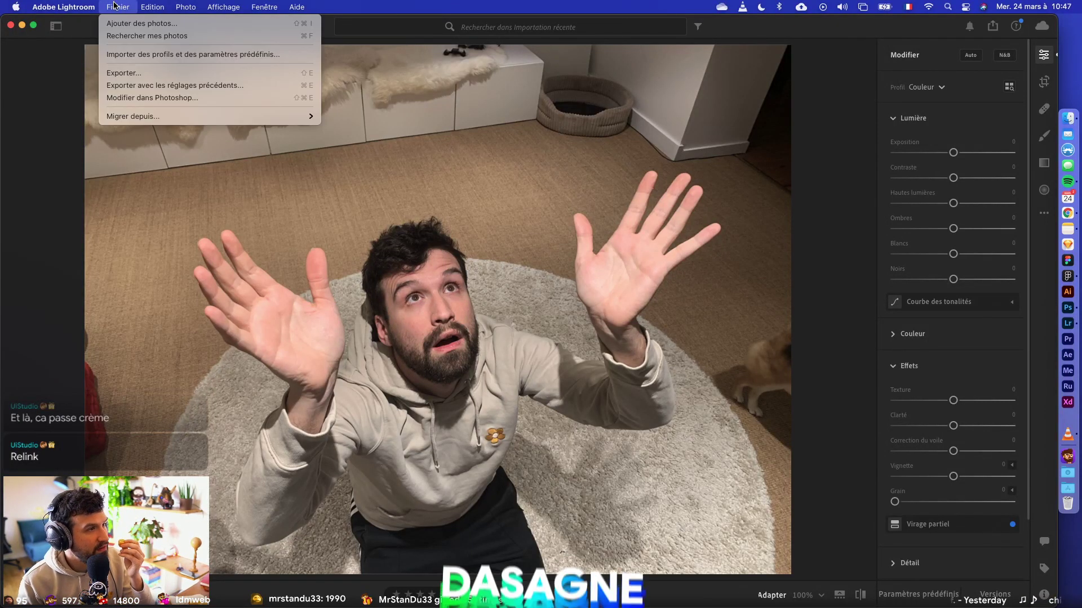
left_click(352, 166)
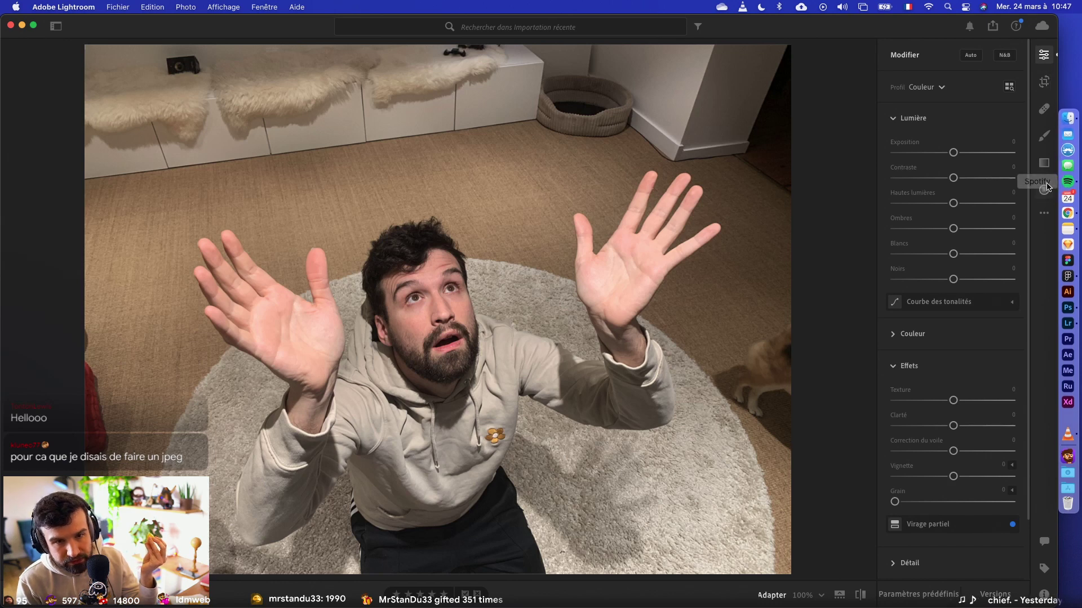
left_click(1044, 214)
left_click(1043, 214)
left_click(1043, 163)
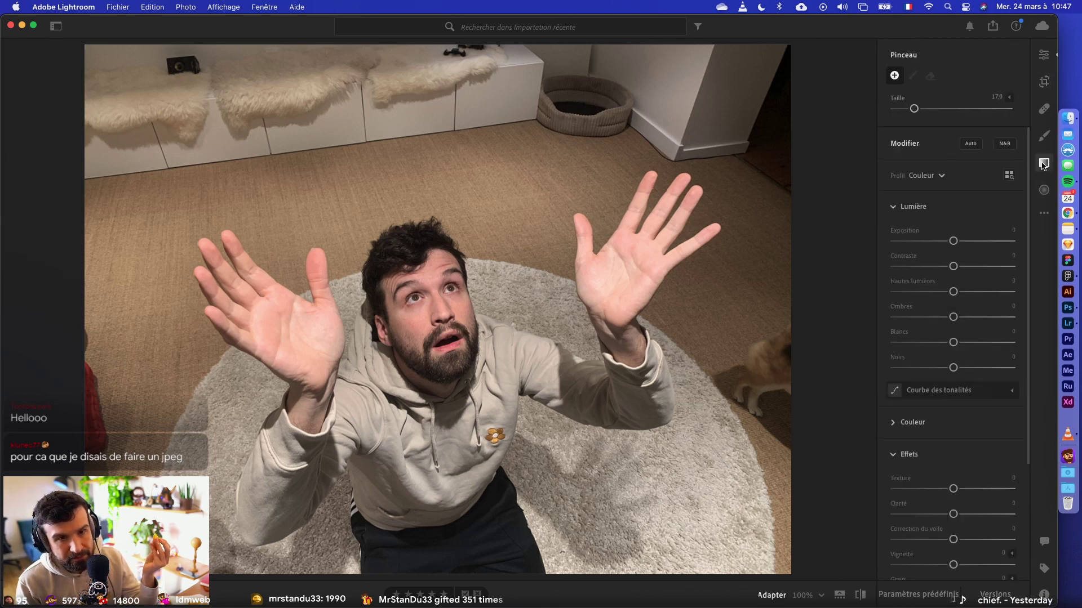
left_click(1043, 162)
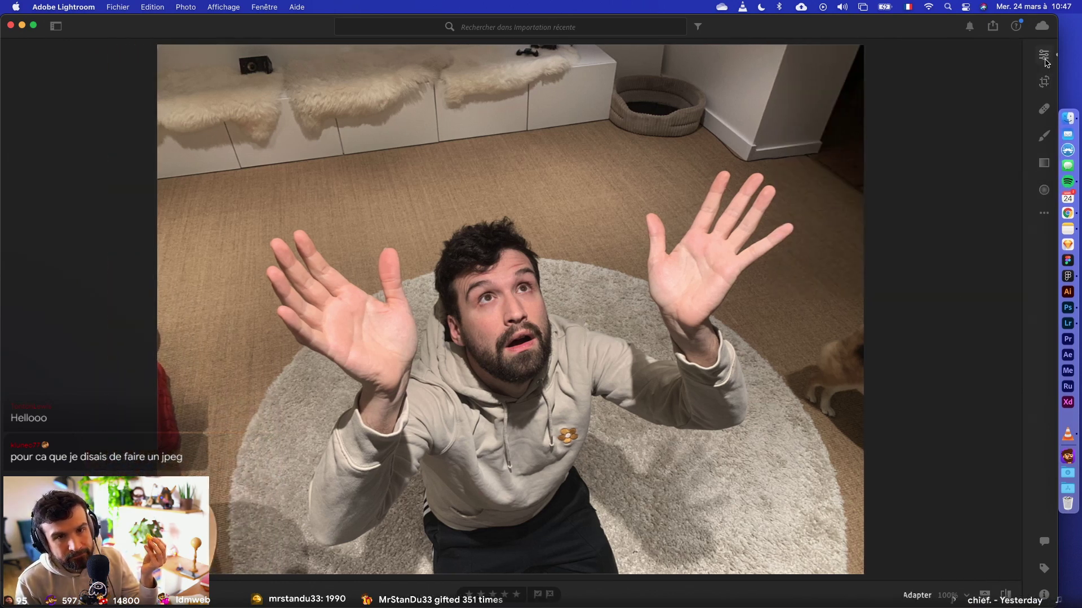
left_click(1044, 55)
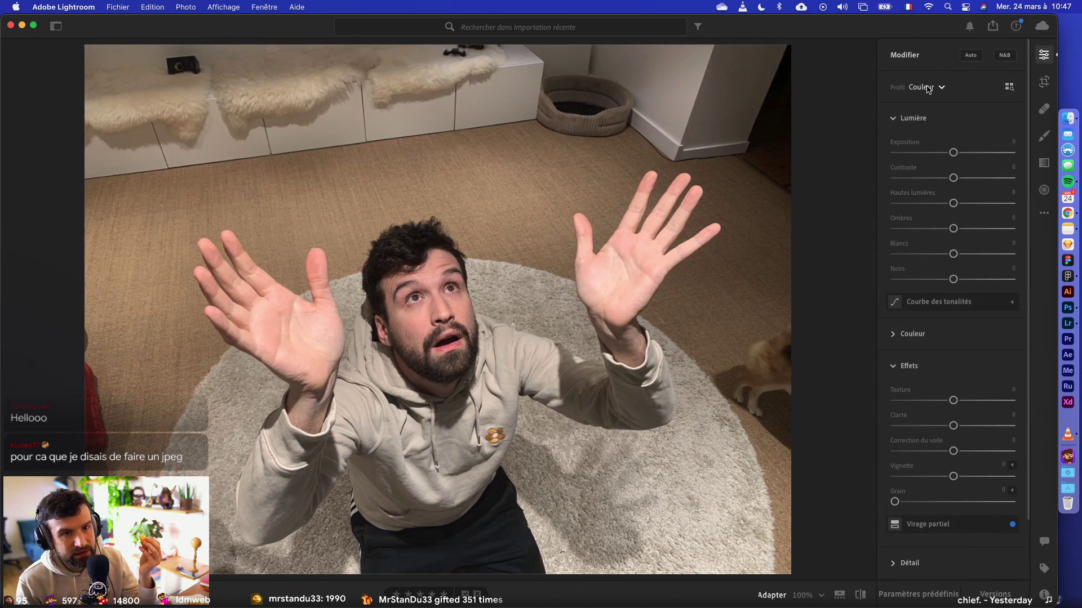
left_click(928, 89)
left_click(932, 89)
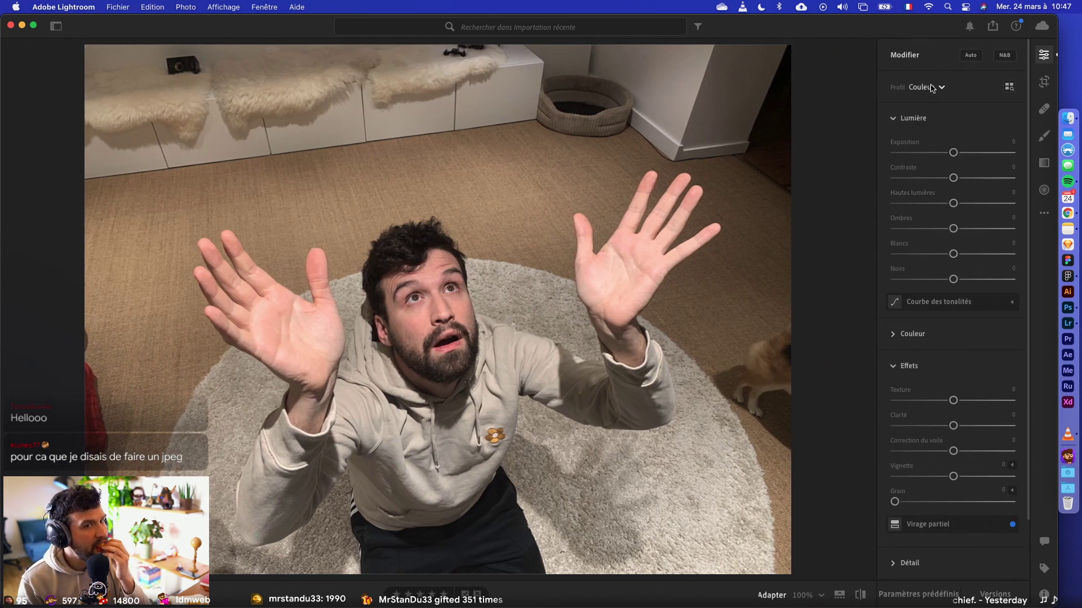
left_click(896, 119)
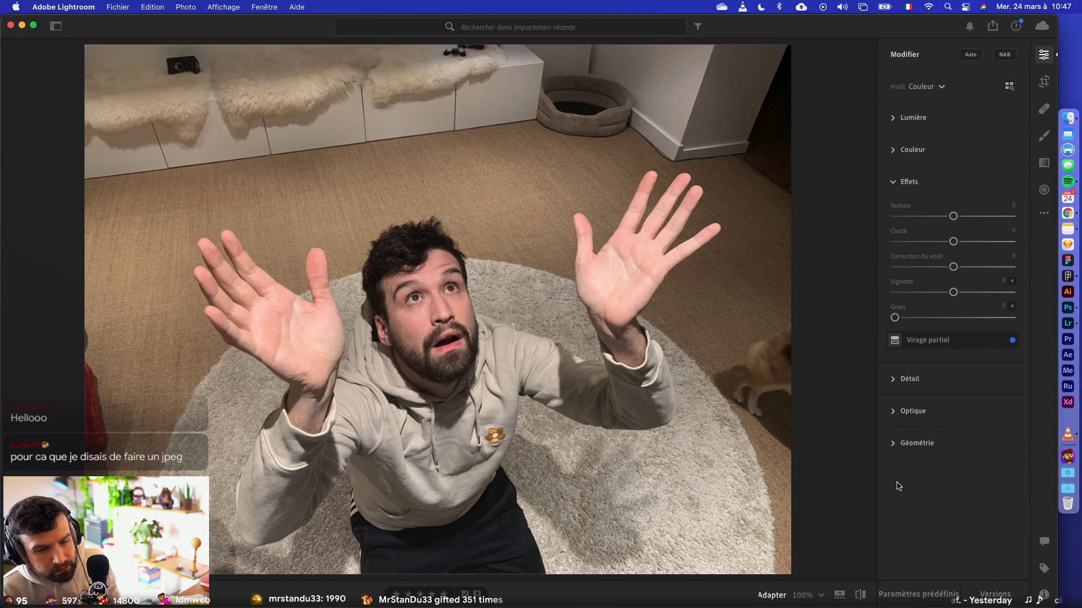
- Preview the colour, curve and user presets on the photo without keeping any of them
left_click(919, 595)
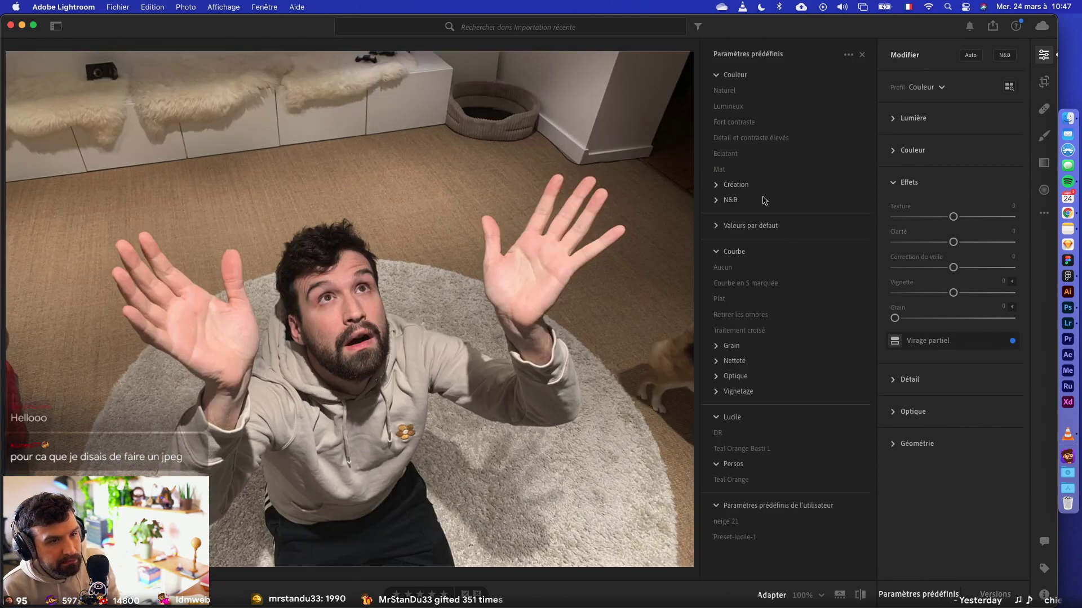
left_click(724, 446)
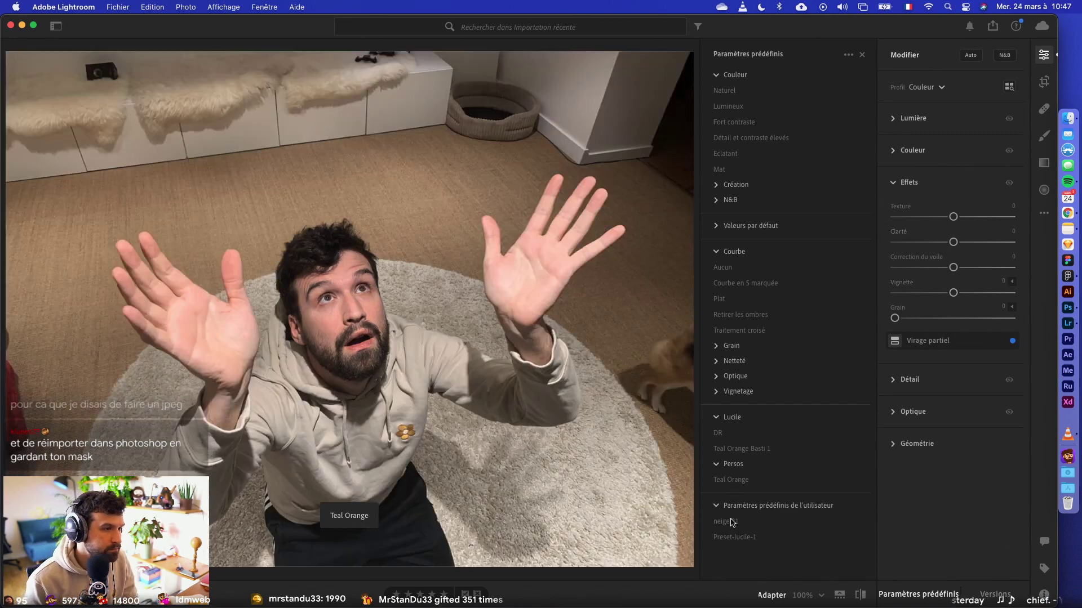
left_click(733, 521)
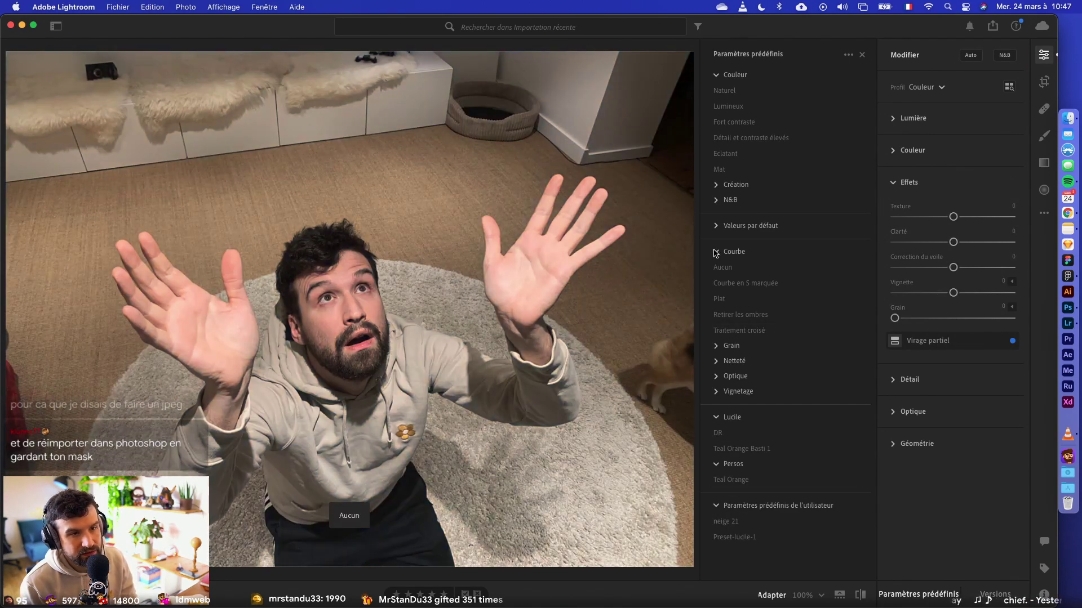
left_click(715, 252)
left_click(942, 594)
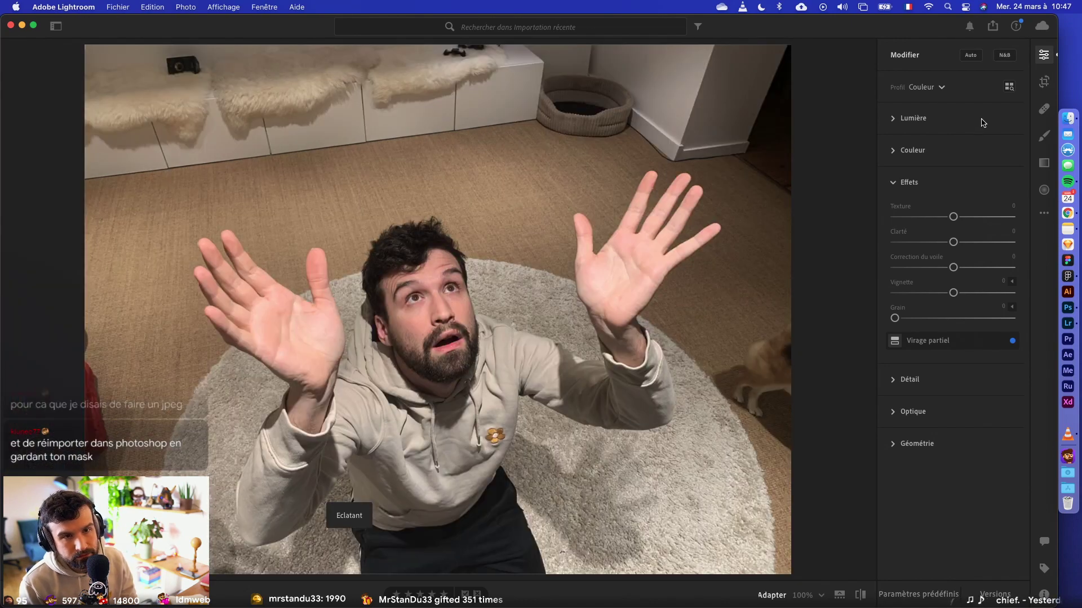
- Adjust the photo's light: Exposition −0.09, Contraste −6, Hautes lumières −7, Ombres +1, Blancs +5 and Noirs −21
left_click(888, 180)
left_click(892, 118)
left_click(952, 153)
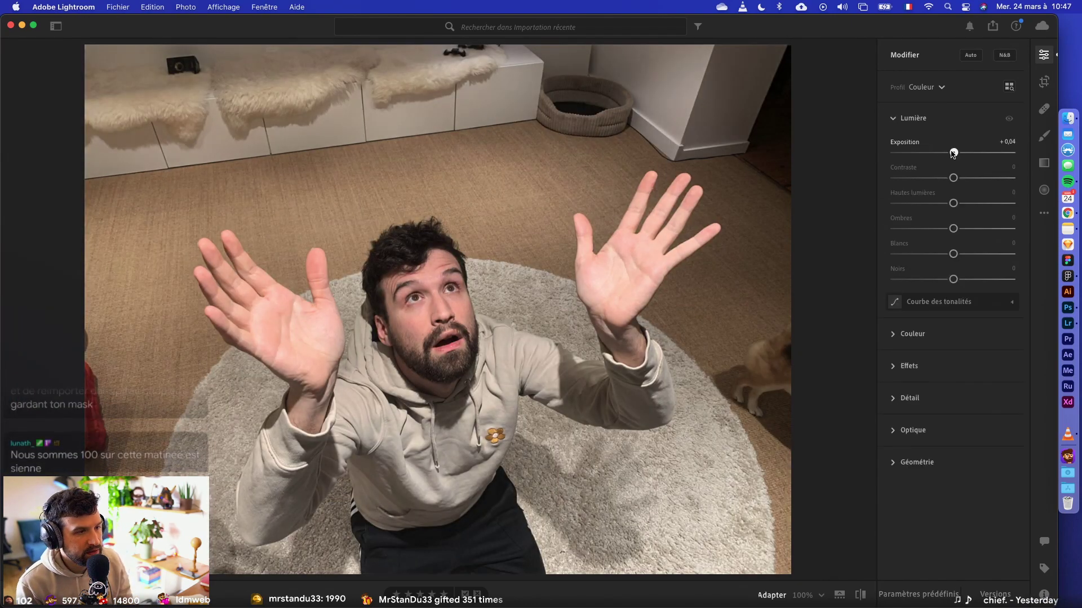
left_click_drag(952, 153, 944, 279)
- Adjust individual colour hues in the colour mixer, including blue and yellow, setting the yellow hue to −2
left_click(892, 335)
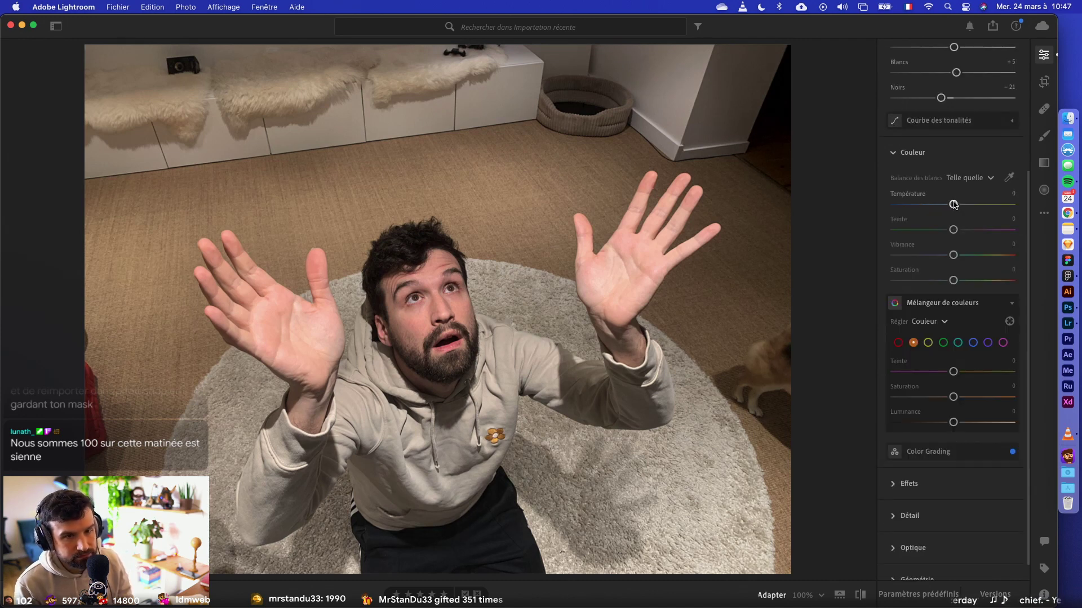
left_click_drag(962, 204, 953, 205)
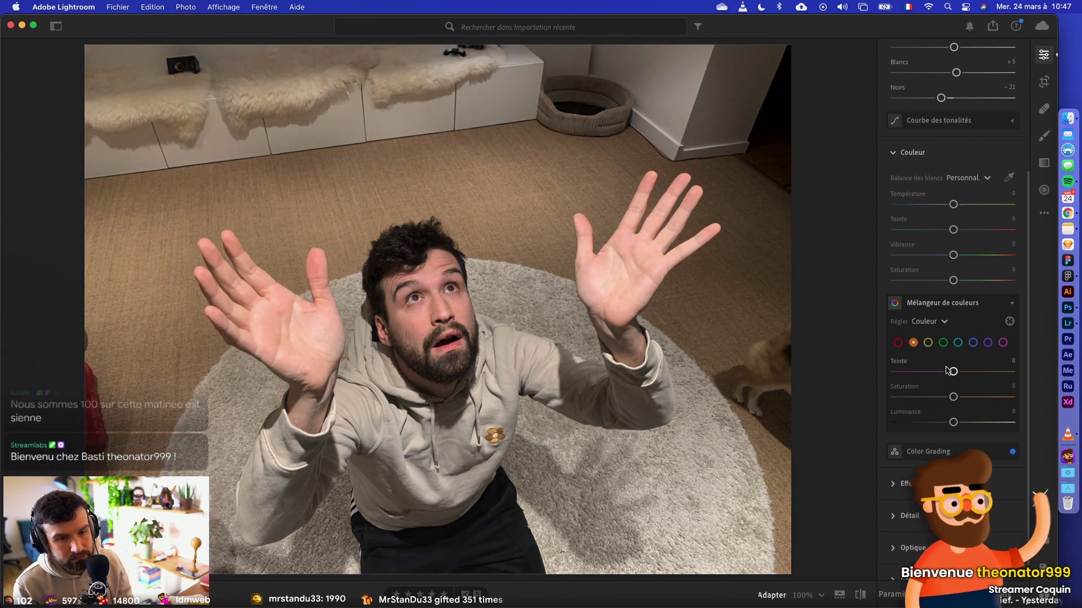
left_click(973, 343)
left_click_drag(953, 371, 955, 371)
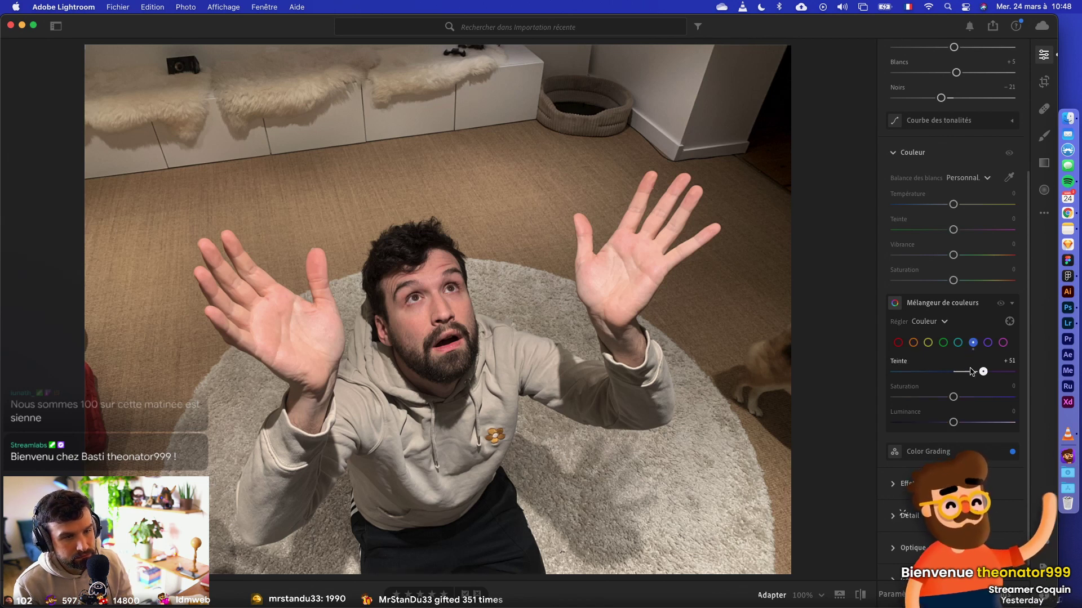
key("super+z")
left_click_drag(953, 371, 955, 371)
left_click(928, 343)
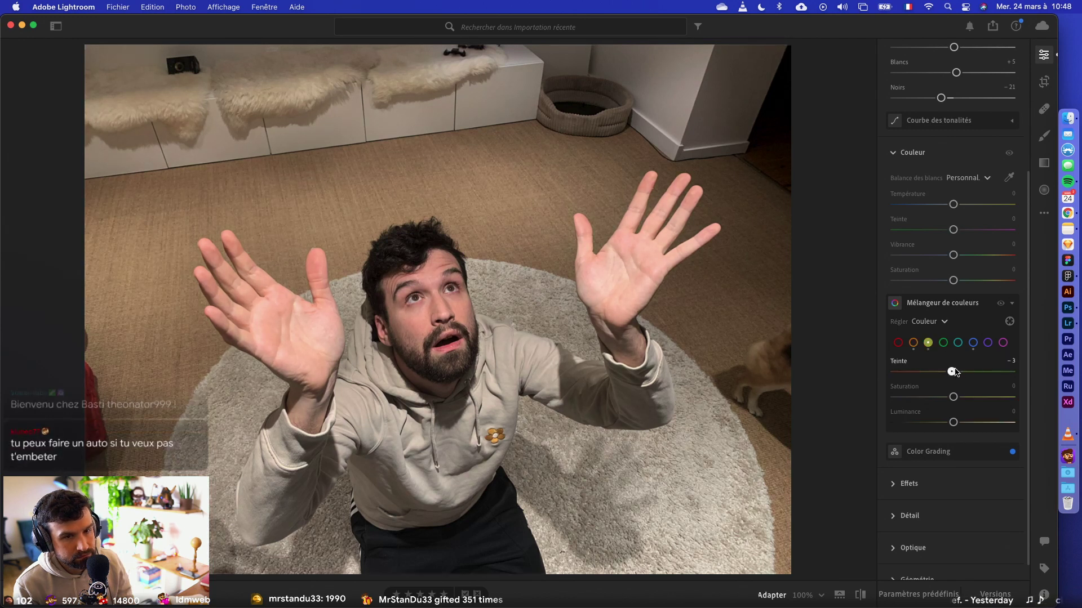
- Try a temperature of −13, tint of −3 and vibrance of +39, with the red hue shifted to +4
left_click_drag(953, 255, 950, 229)
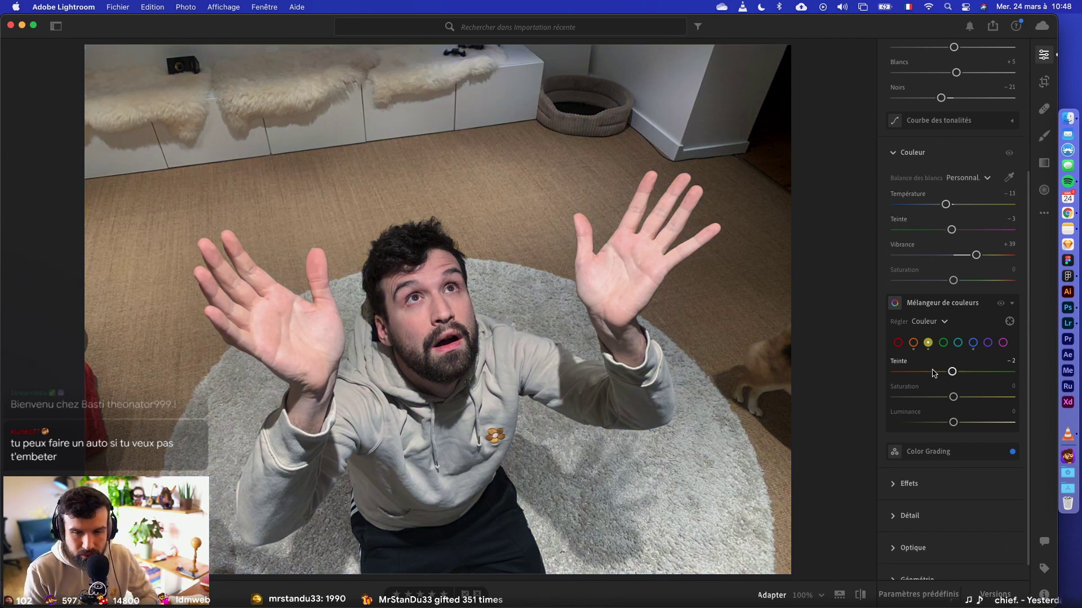
left_click(898, 342)
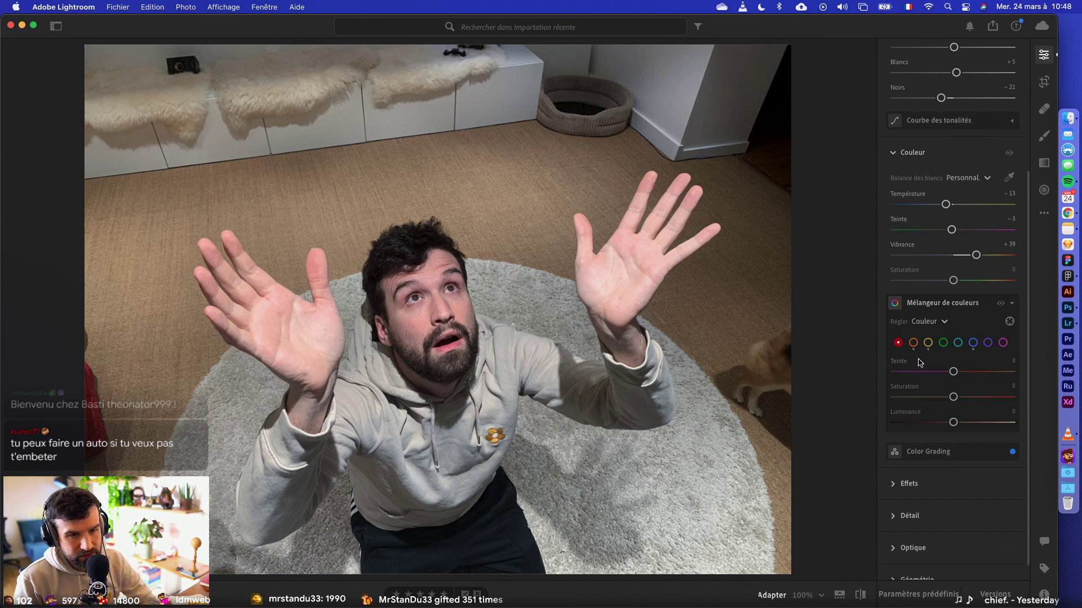
left_click_drag(952, 373, 944, 374)
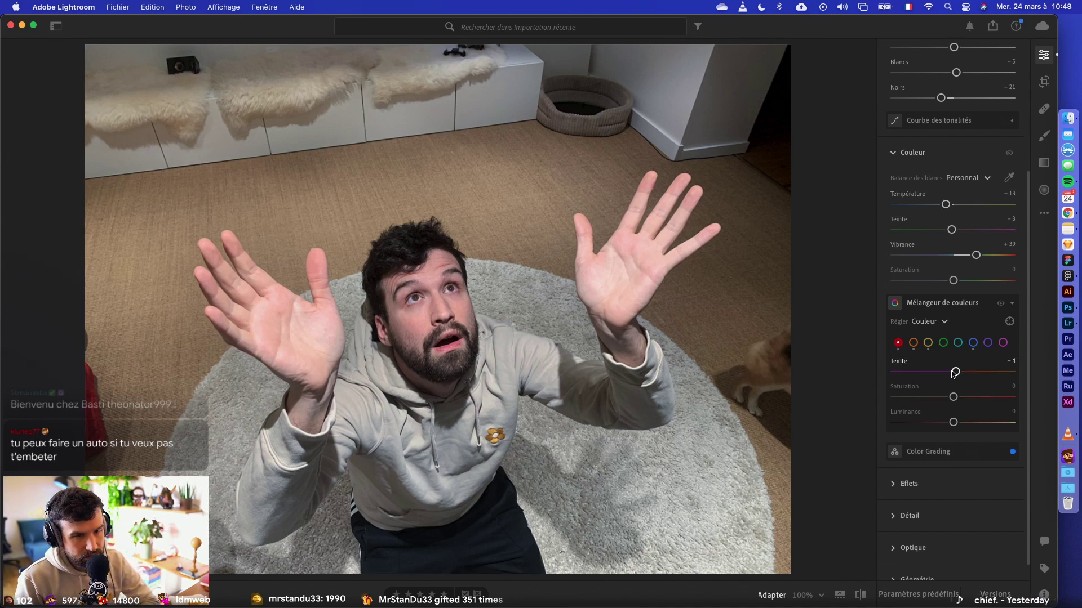
- Undo the red hue, temperature, tint and vibrance changes
key("super+z")
key("super+z")
key("super+z")
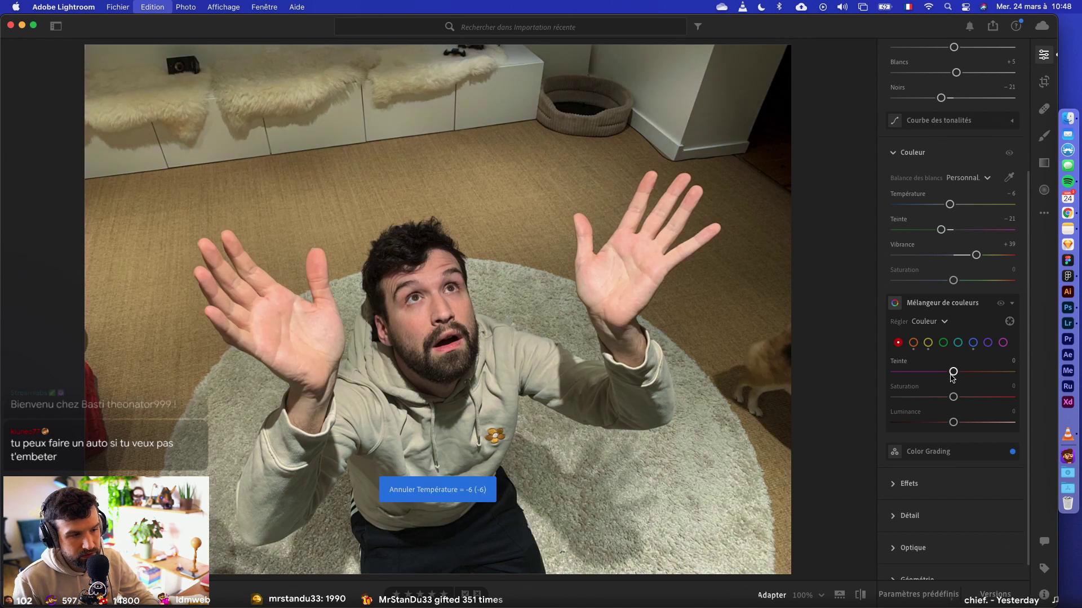
key("super+z")
key("super+z")
key("super+z")
- Using targeted colour adjustment on the photo, set orange to hue +11, saturation +21 and luminance −13, and the yellow hue to +12
left_click(1010, 322)
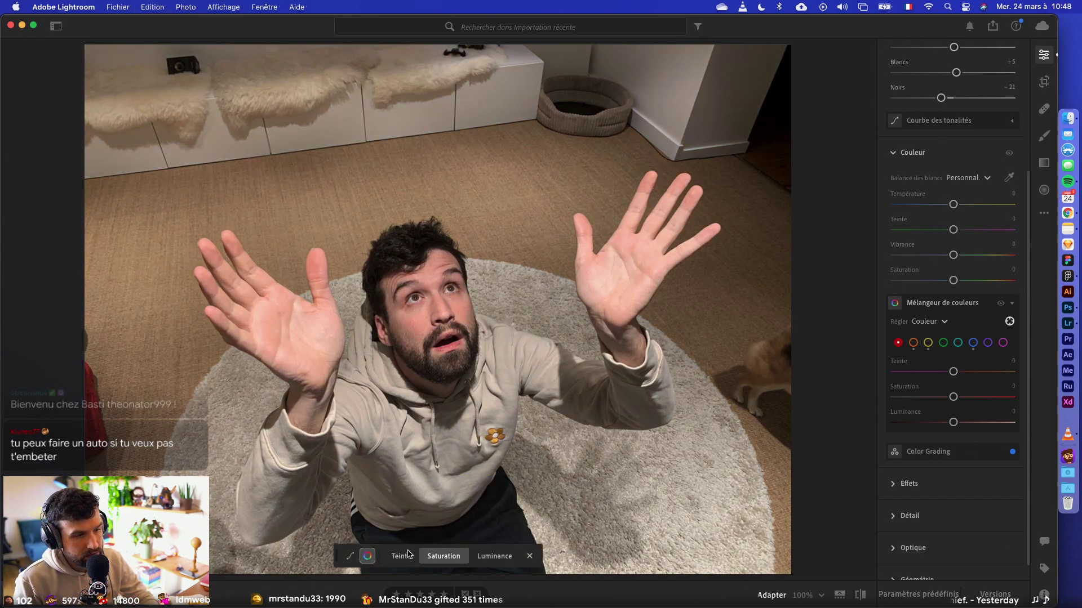
mouse_move(443, 285)
left_mouse_down()
mouse_move(452, 288)
mouse_move(436, 268)
mouse_move(484, 268)
mouse_move(445, 269)
left_mouse_up()
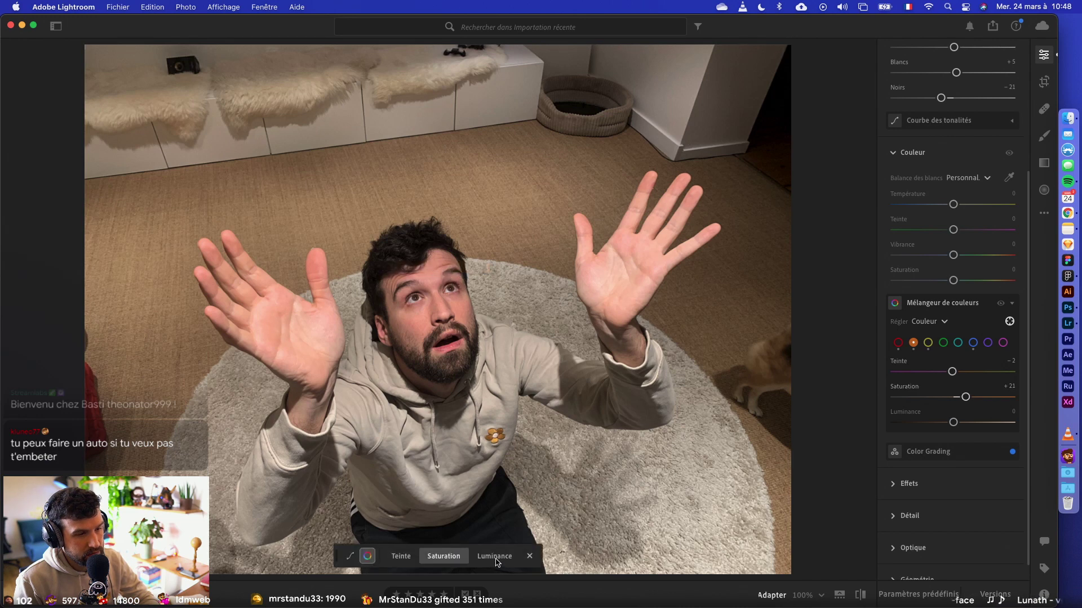
left_click(400, 557)
mouse_move(485, 212)
left_mouse_down()
mouse_move(507, 210)
mouse_move(469, 210)
mouse_move(488, 210)
left_mouse_up()
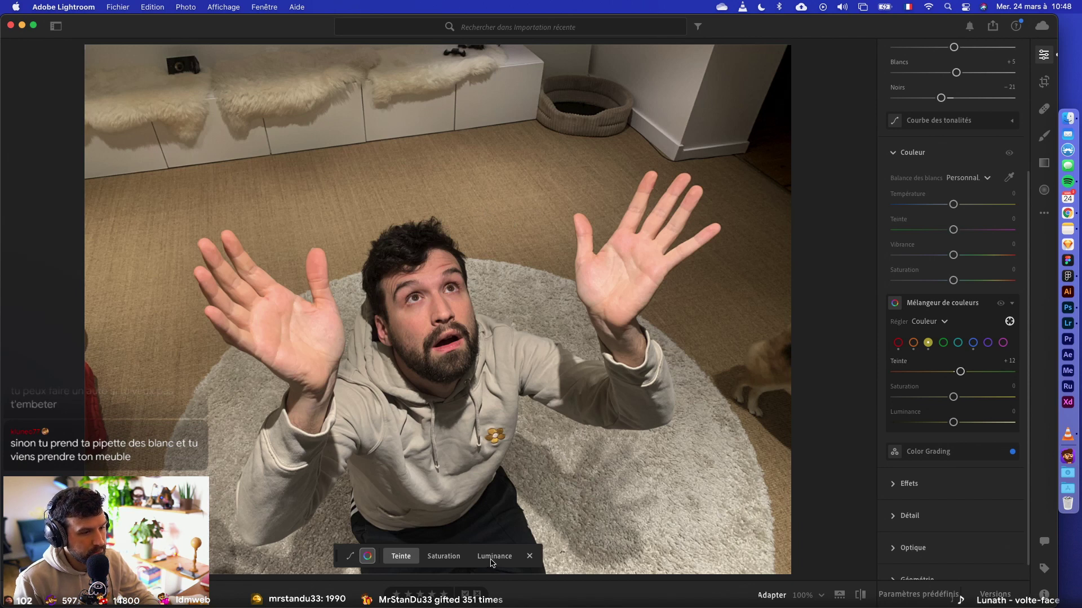
left_click(495, 556)
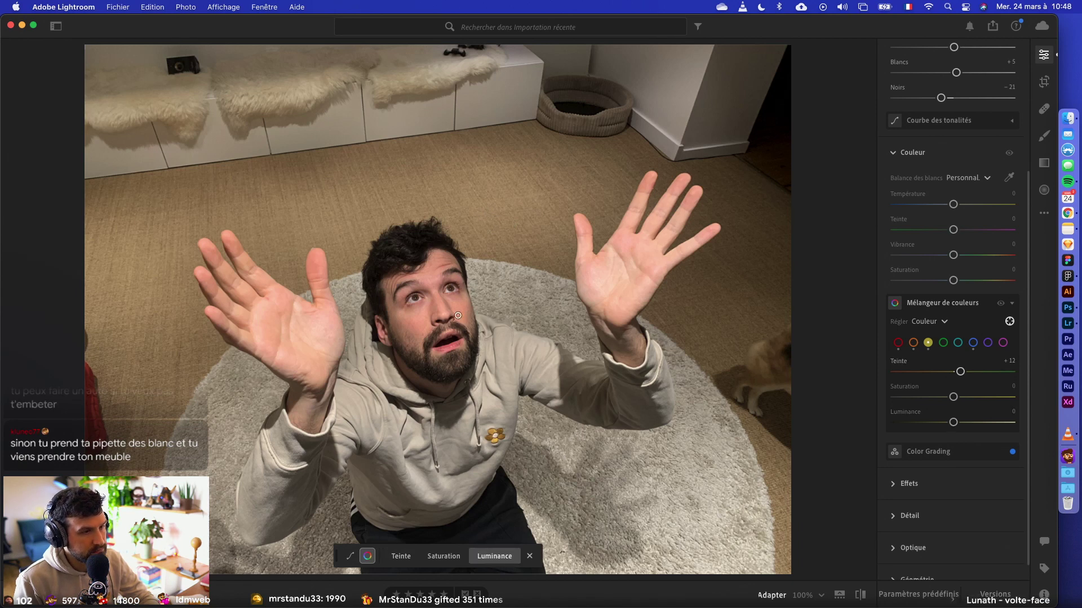
mouse_move(434, 269)
left_mouse_down()
mouse_move(460, 268)
mouse_move(427, 268)
left_mouse_up()
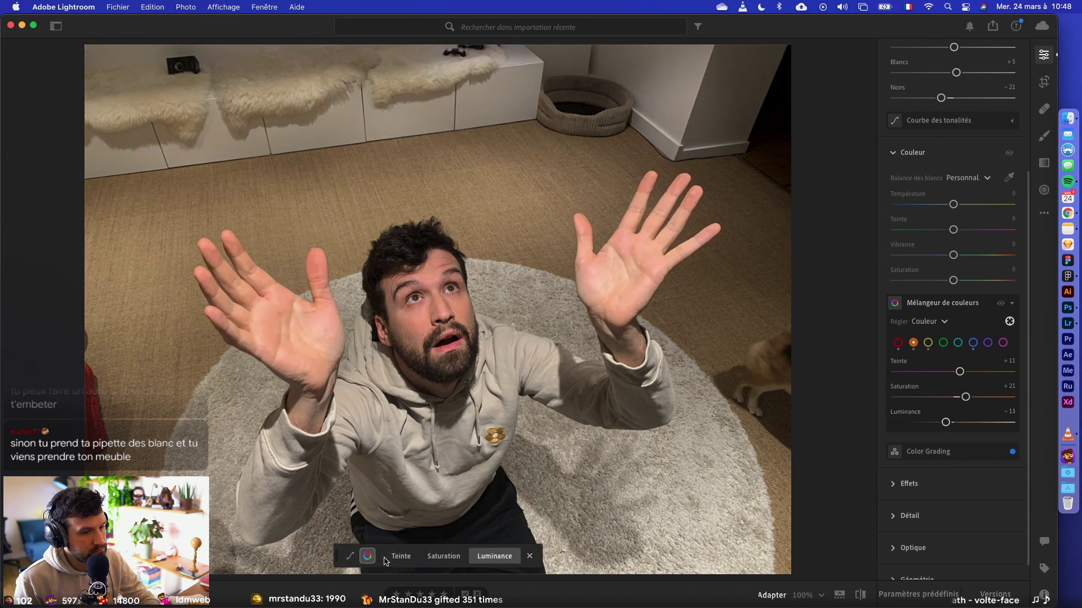
left_click(400, 557)
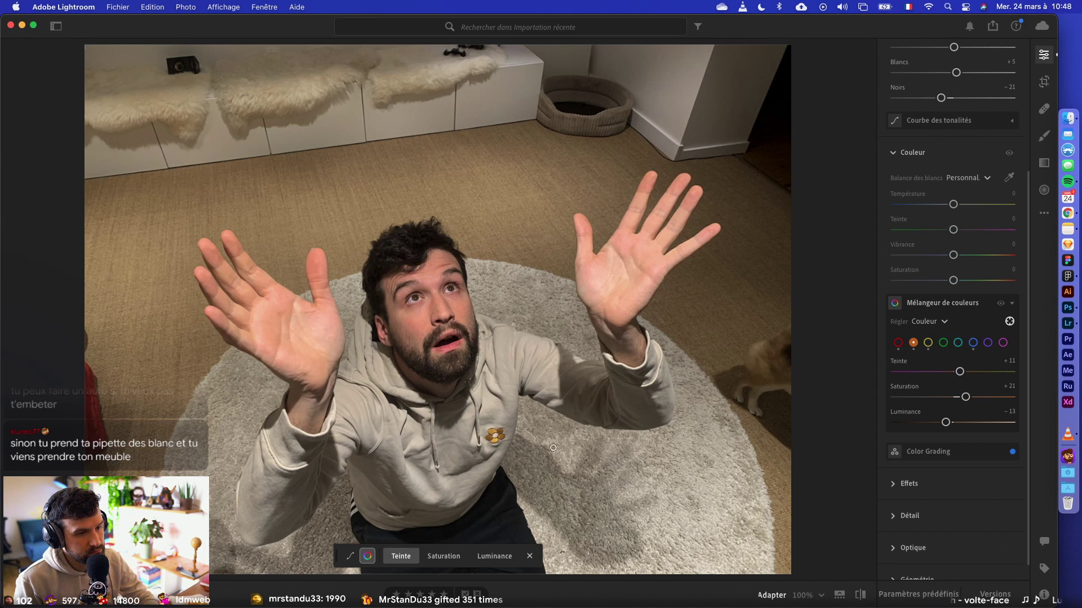
mouse_move(571, 453)
left_mouse_down()
mouse_move(604, 454)
mouse_move(537, 453)
mouse_move(568, 453)
left_mouse_up()
key("super+z")
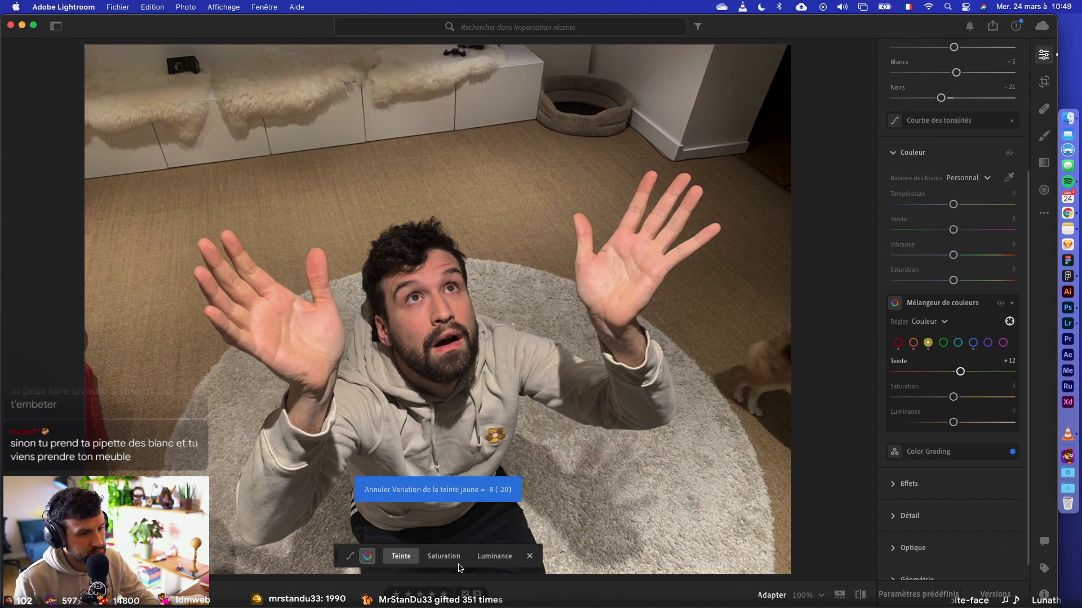
- Set the yellow saturation to +5 and luminance to +52 through targeted adjustment, and compare the edit with the original photo
left_click(444, 556)
left_click_drag(643, 444, 619, 449)
left_click(493, 557)
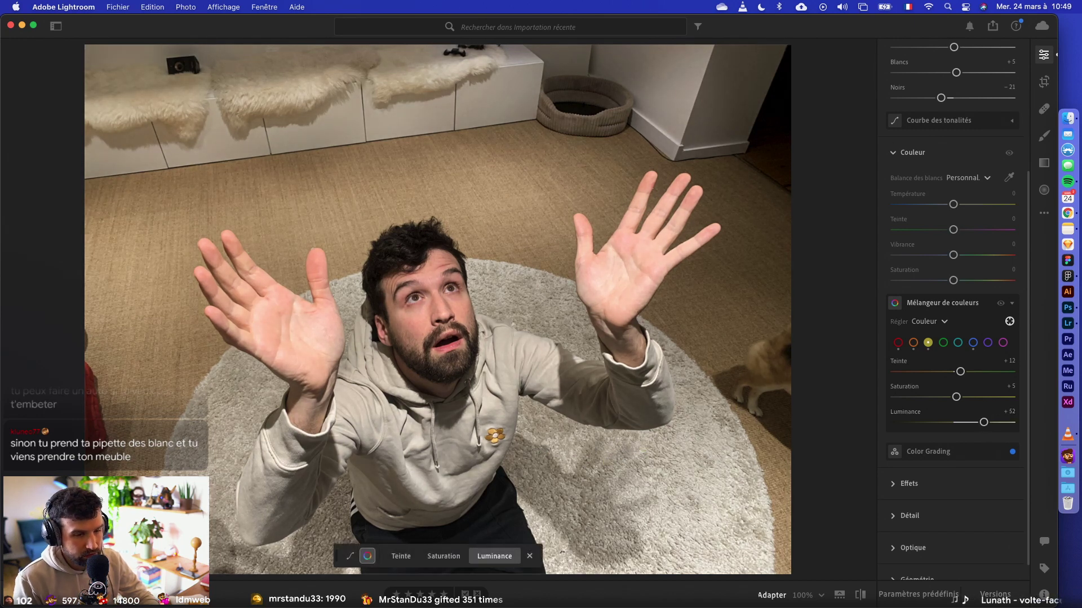
left_click(860, 596)
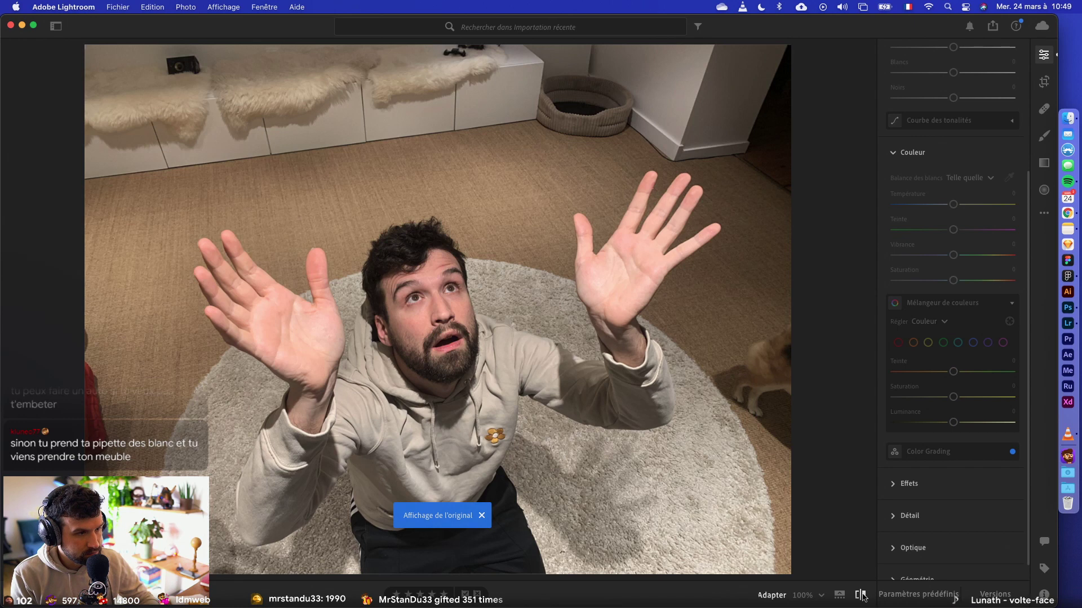
left_click(861, 595)
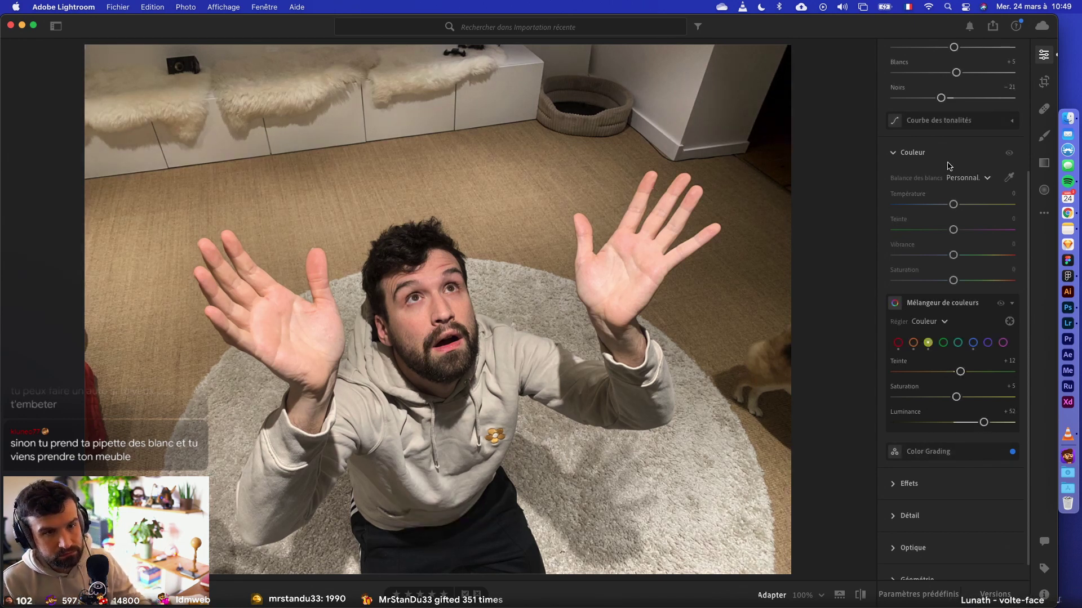
- Set the blue hue to +29 and the blue saturation to +74 in the colour mixer
left_click(912, 151)
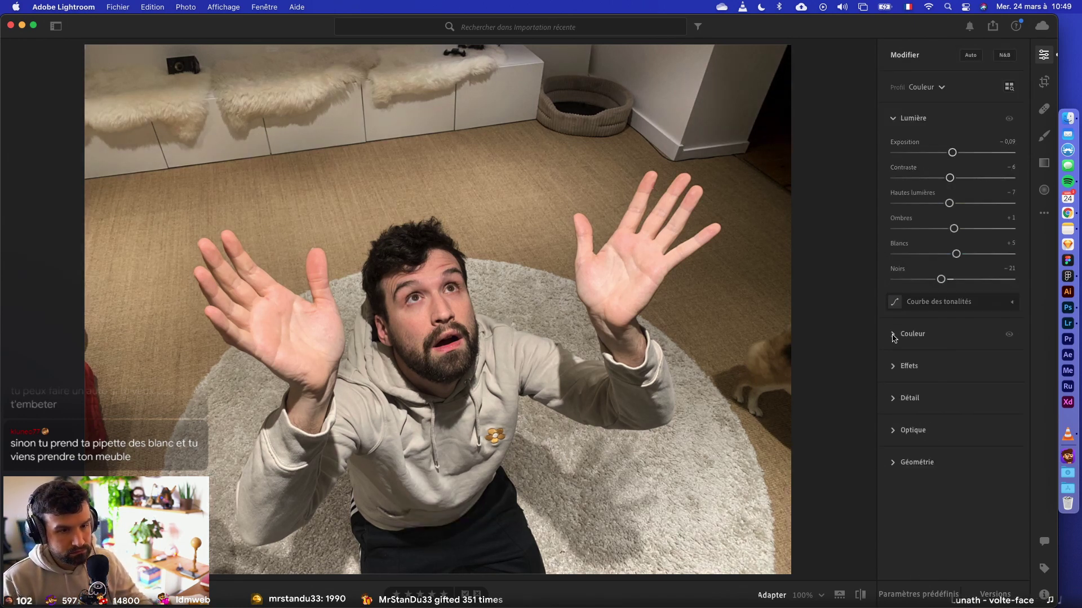
left_click(899, 339)
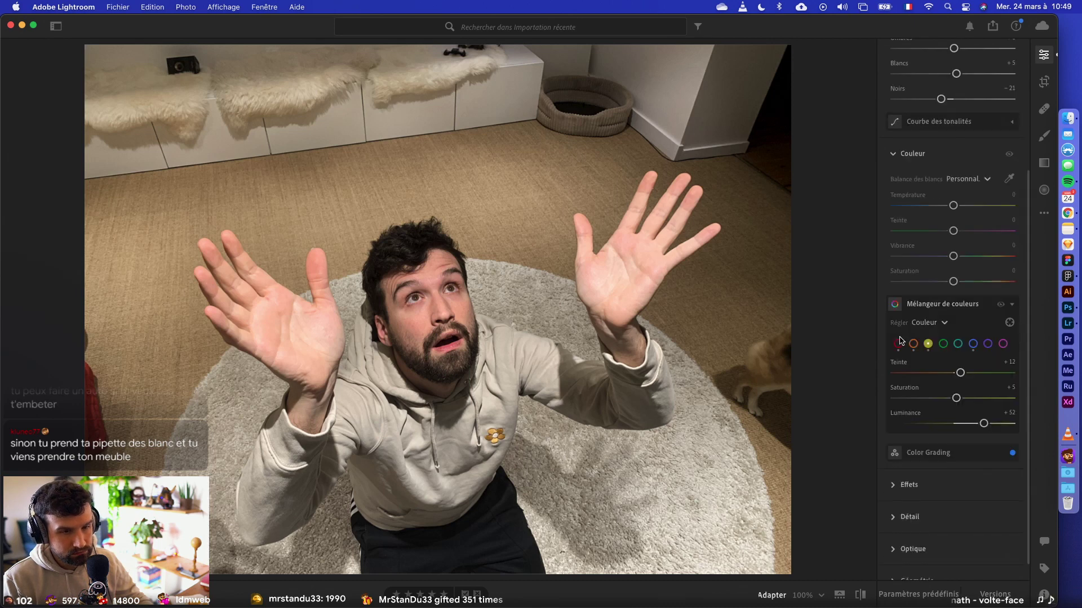
left_click(973, 344)
left_click_drag(956, 398, 970, 373)
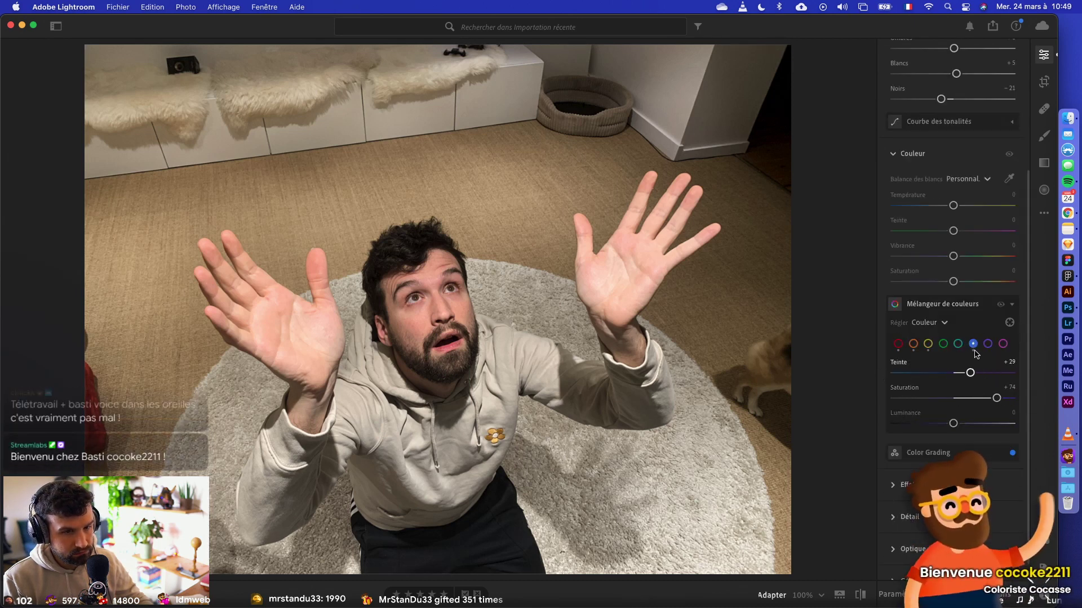
- Adjust green in the colour mixer, and set the yellow hue to +3 and the yellow saturation to +51
left_click(942, 344)
left_click_drag(952, 373, 981, 387)
left_click(928, 344)
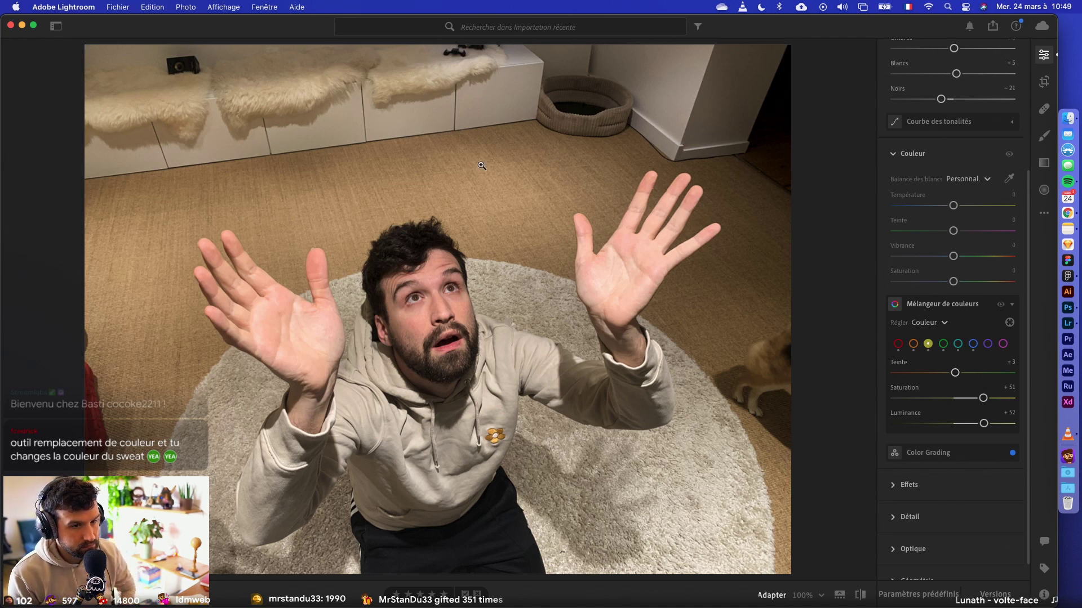
scroll(966, 215, "up", 3)
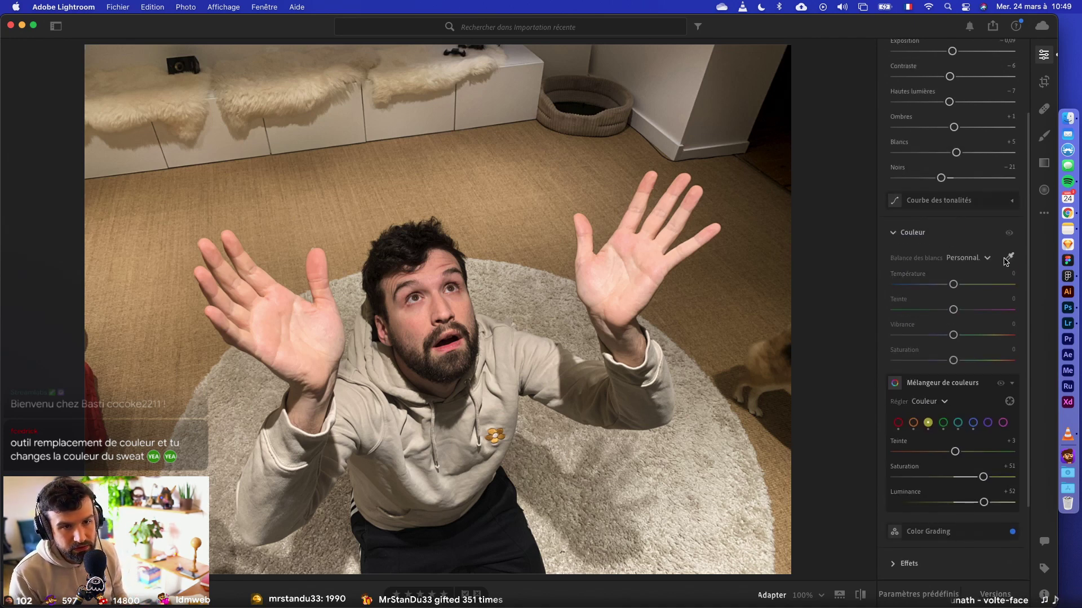
- Set the white balance from a neutral area to temperature −15 and tint −1, undoing a trial sample taken on the face
left_click(1010, 258)
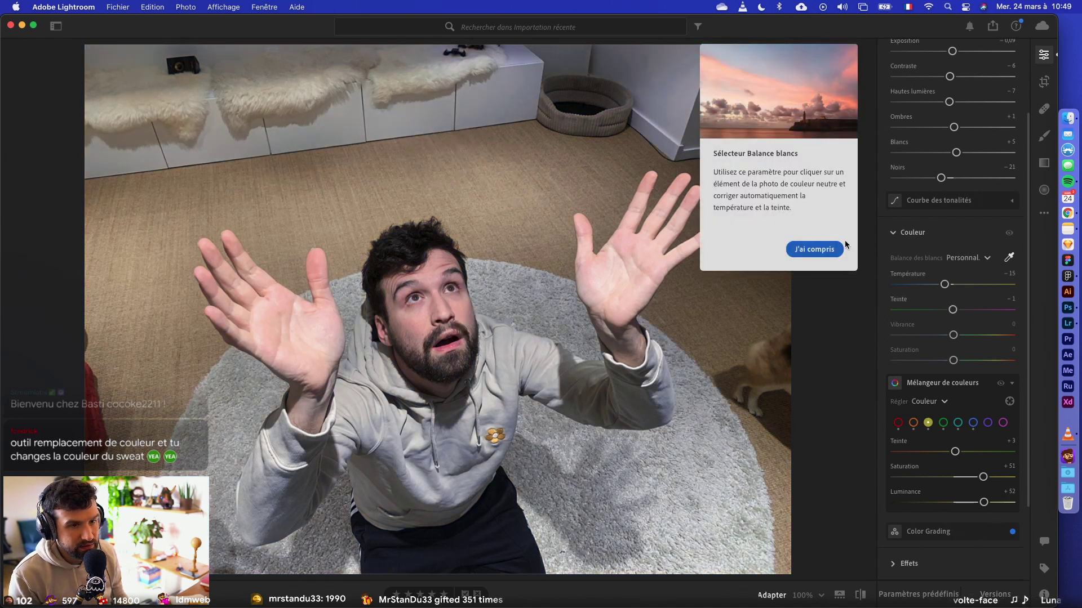
left_click(814, 249)
left_click(434, 276)
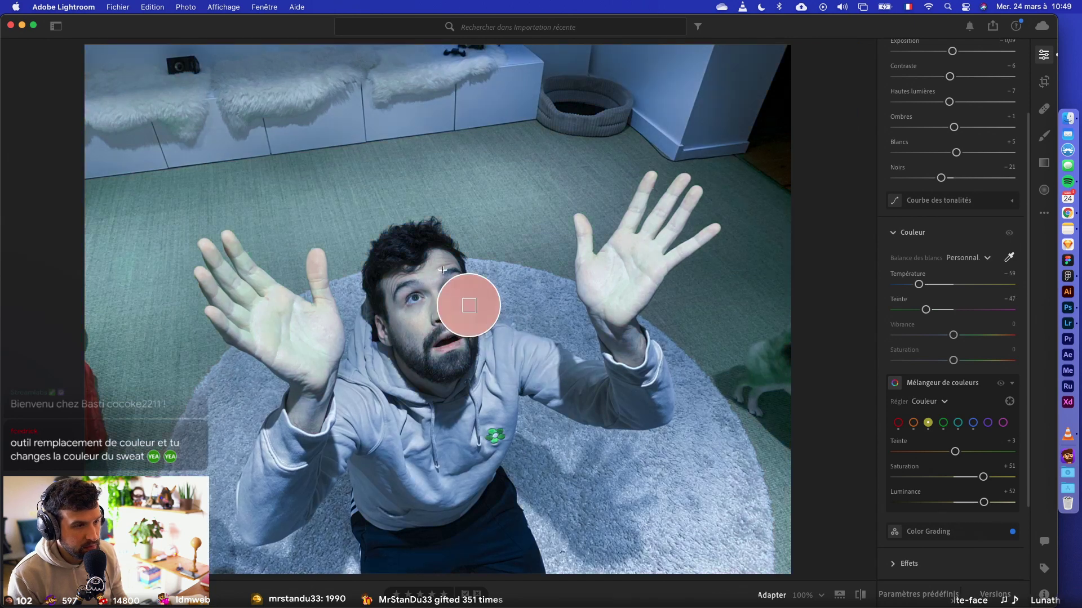
key("super+z")
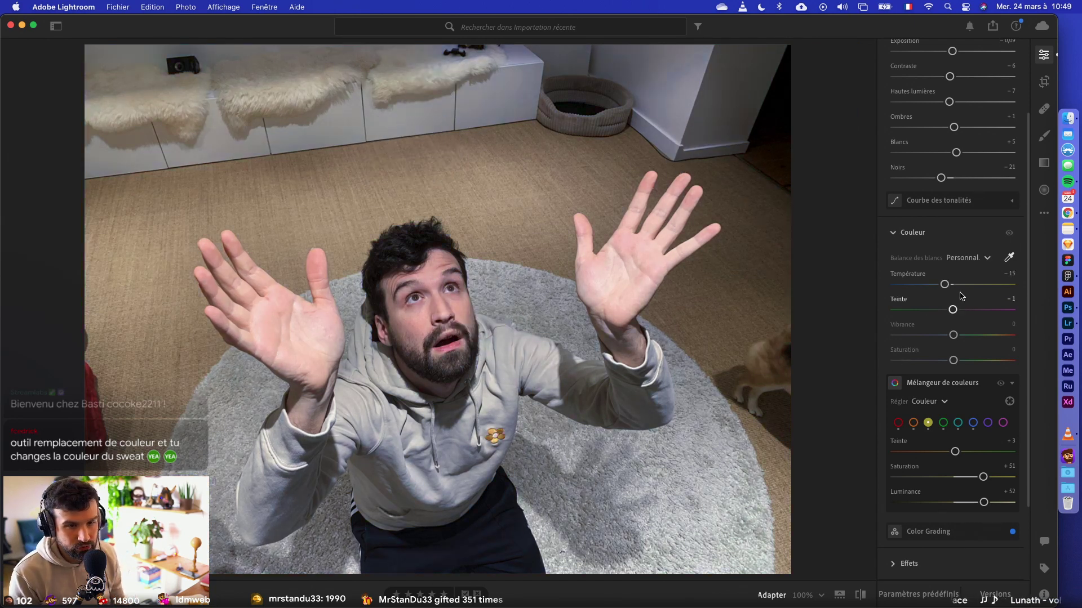
- Using targeted colour adjustment on the man's forehead, set the red hue to −44 and the red saturation to −64
left_click(1009, 401)
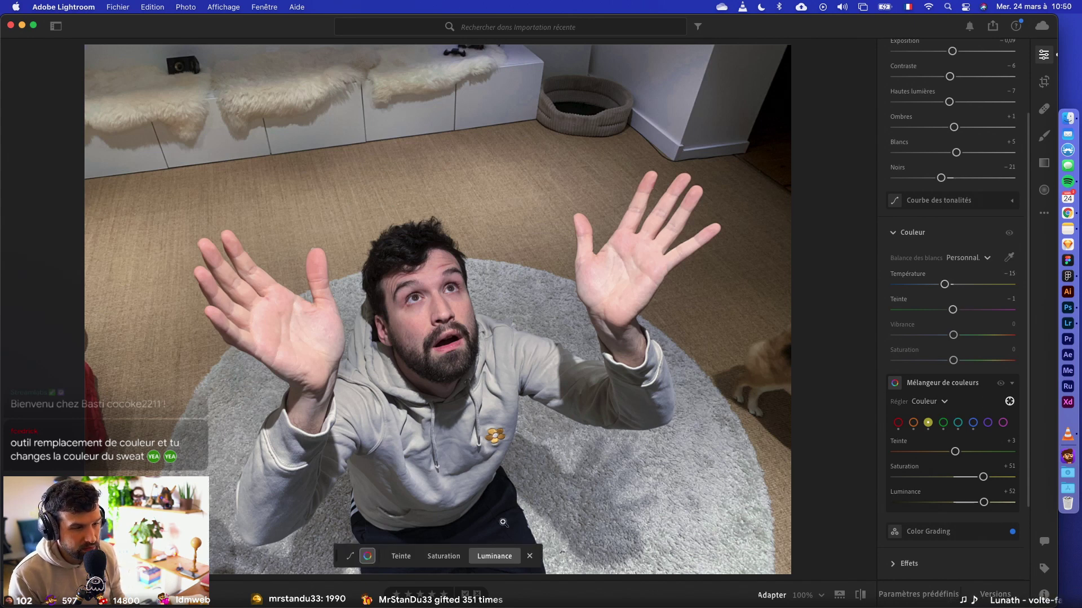
left_click(416, 557)
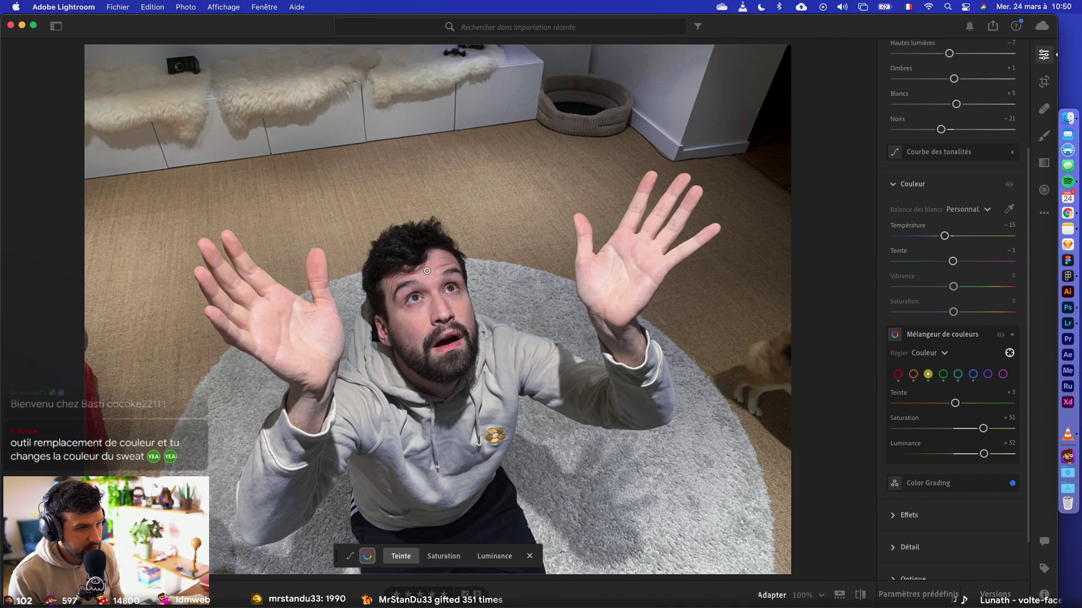
left_click_drag(427, 271, 369, 269)
left_click(443, 556)
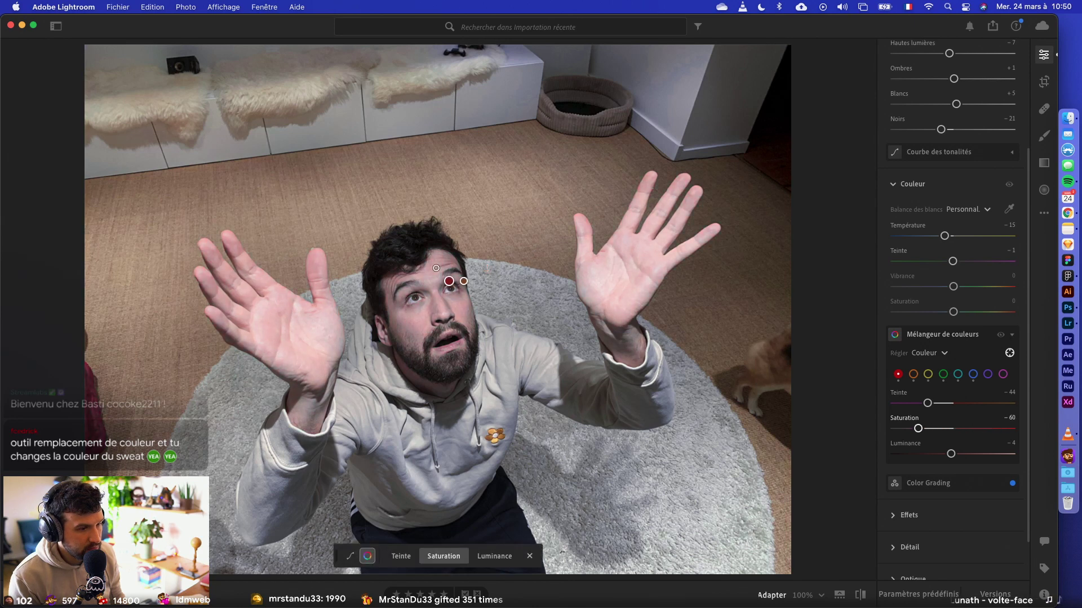
left_click(494, 557)
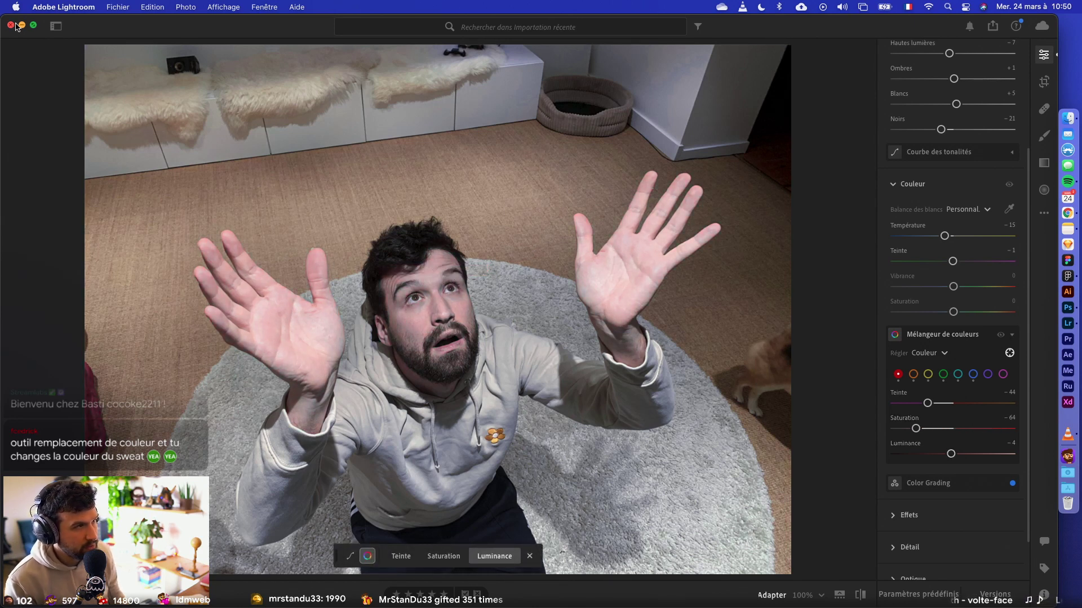
- In Photoshop, open the BASTI Photo smart object and add a Color Balance layer with midtones cyan–red −10, magenta–green −1 and yellow–blue +27
left_click(22, 26)
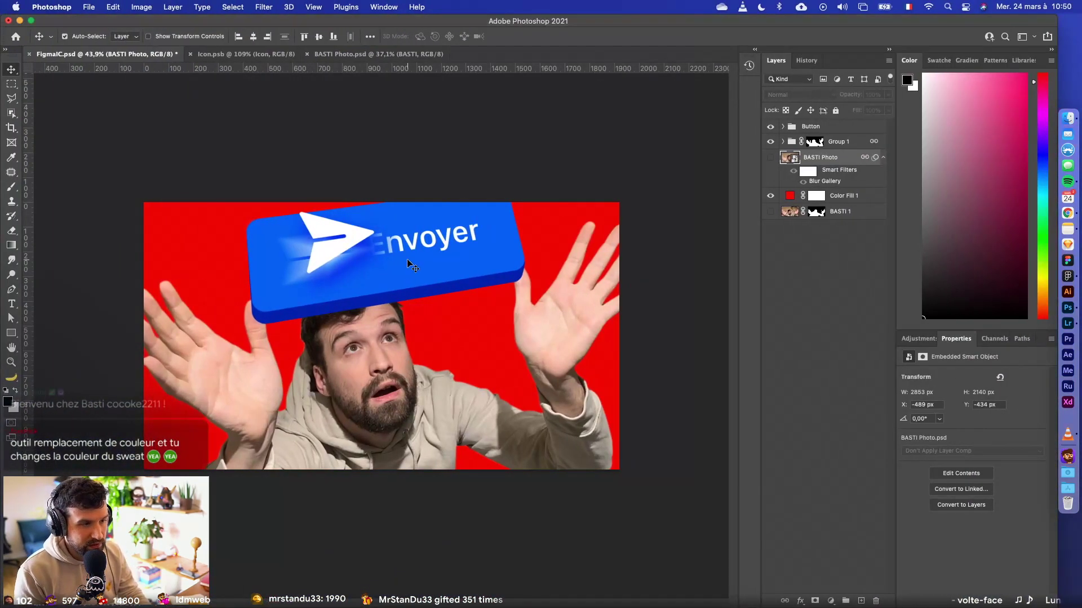
double_click(790, 159)
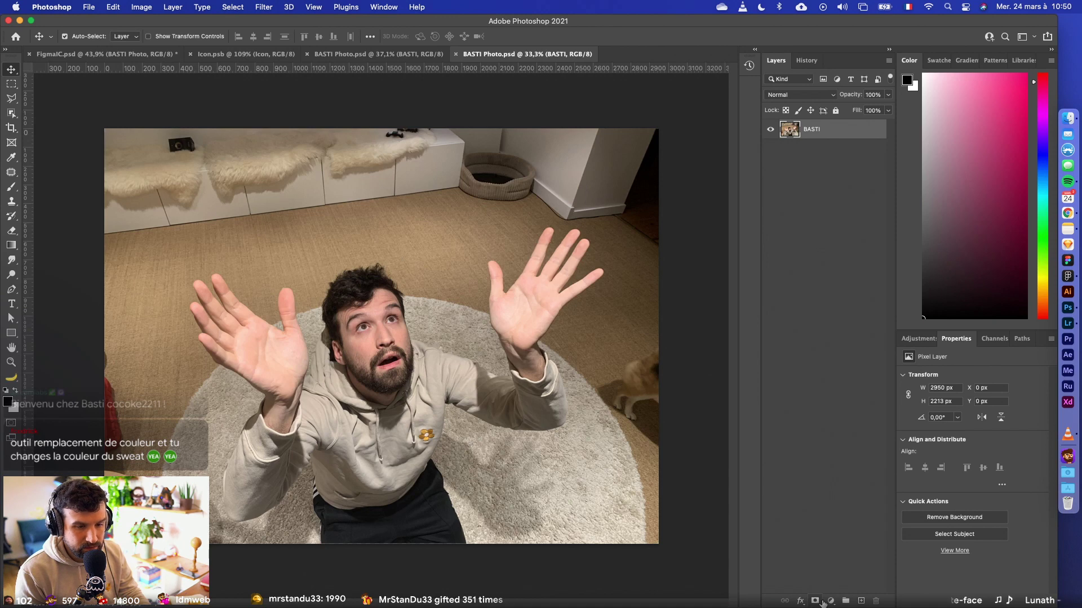
left_click(800, 602)
left_click(830, 601)
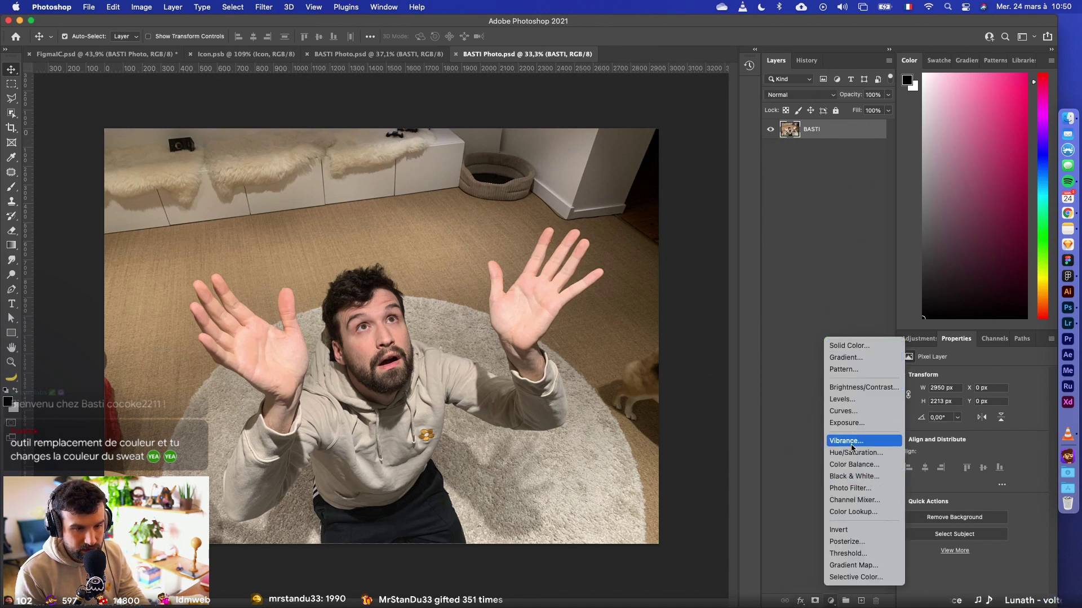
left_click(853, 466)
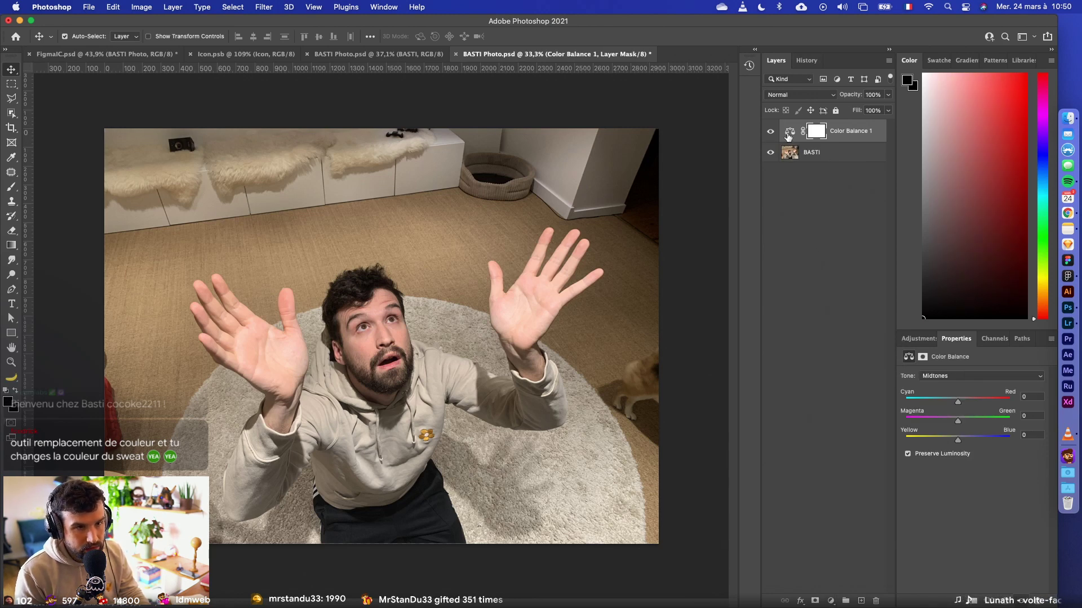
left_click_drag(958, 440, 984, 441)
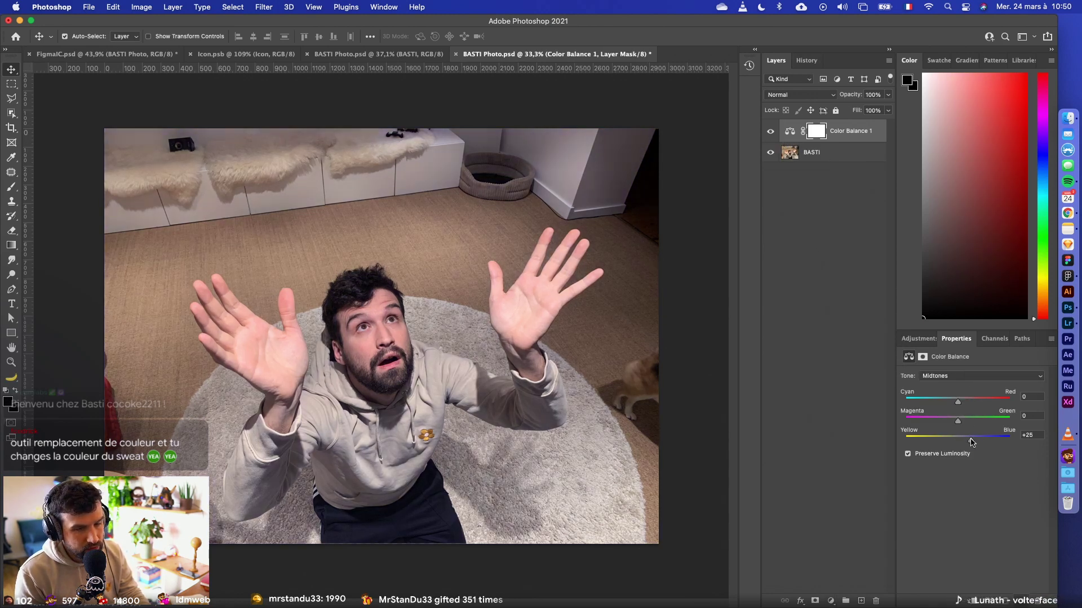
left_click_drag(958, 402, 985, 441)
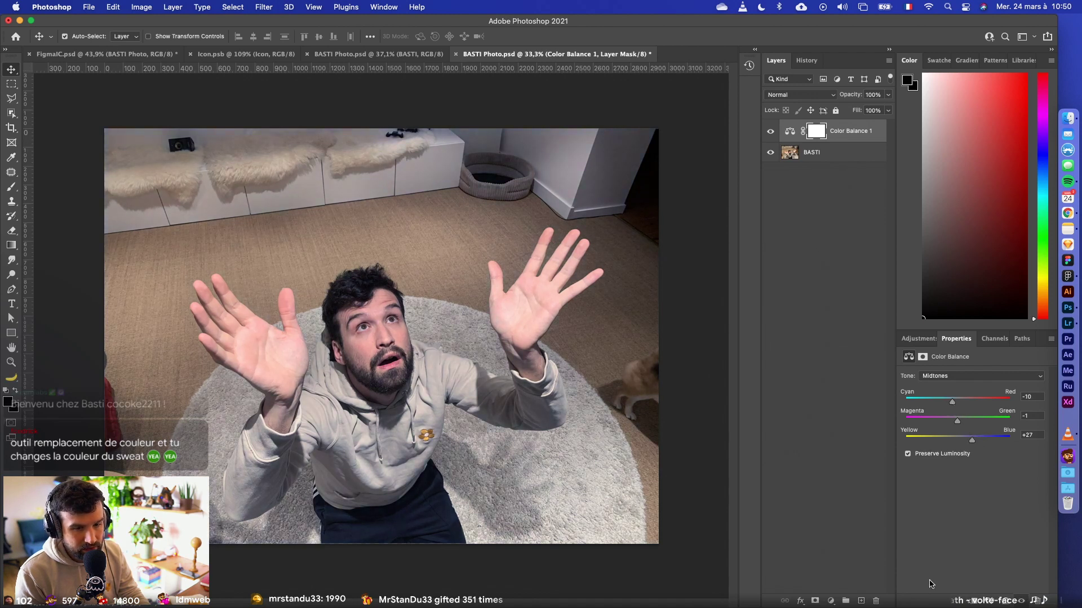
- Add a Levels adjustment layer with input levels of 12 for shadows, 1.08 for midtones and 242 for highlights
left_click(831, 600)
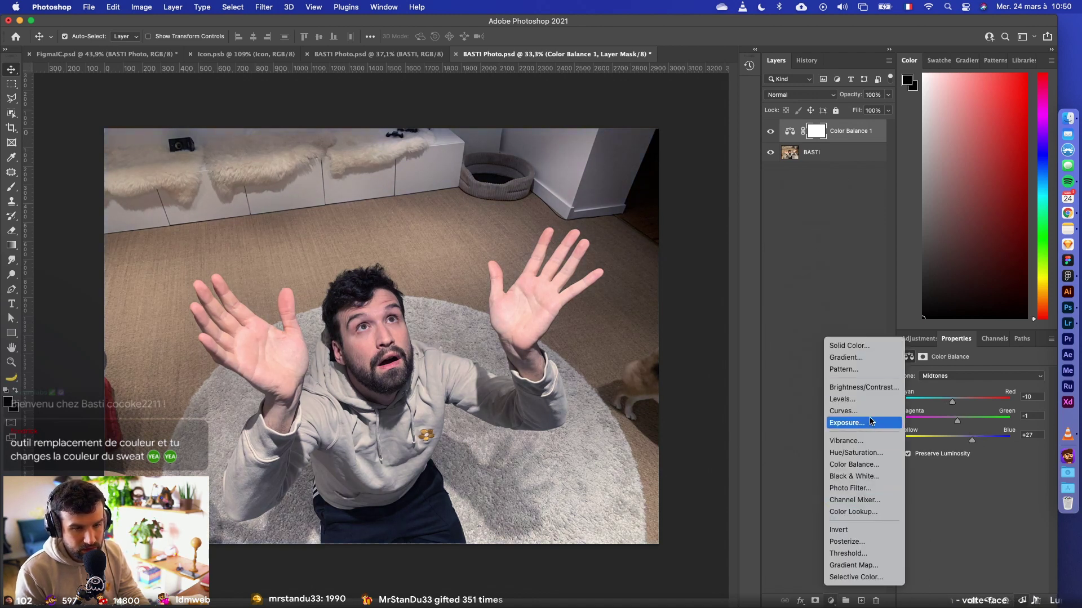
left_click(853, 403)
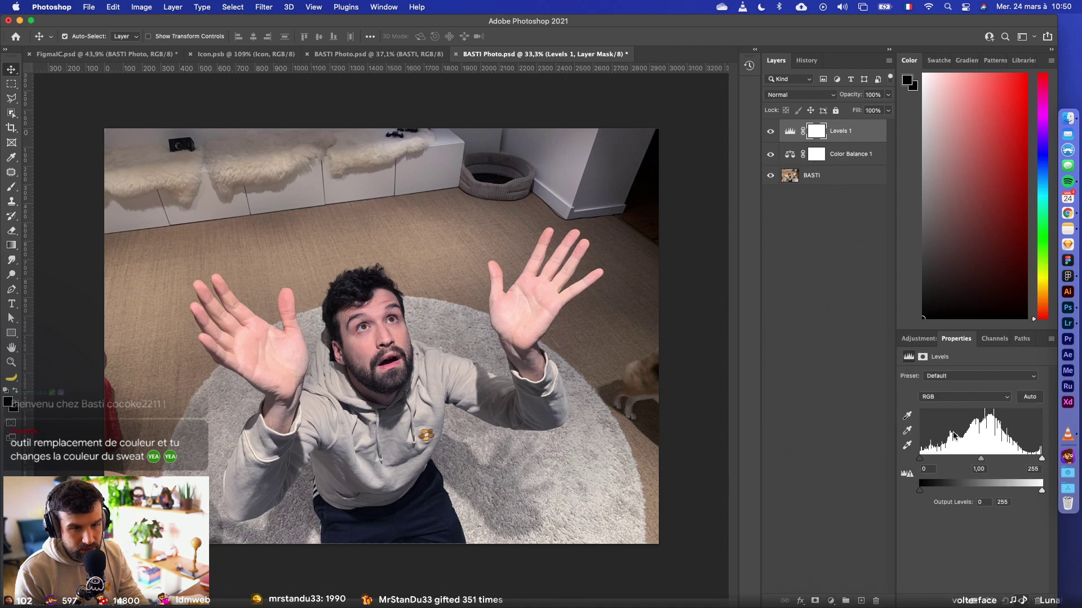
mouse_move(918, 459)
left_mouse_down()
mouse_move(941, 459)
mouse_move(926, 461)
left_mouse_up()
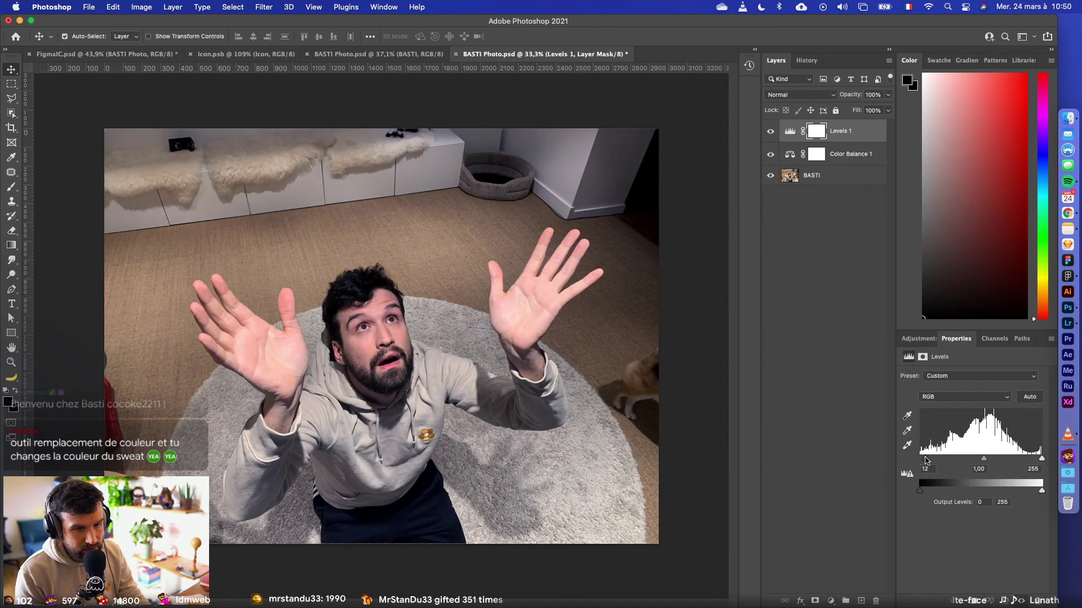
left_click_drag(1043, 459, 977, 461)
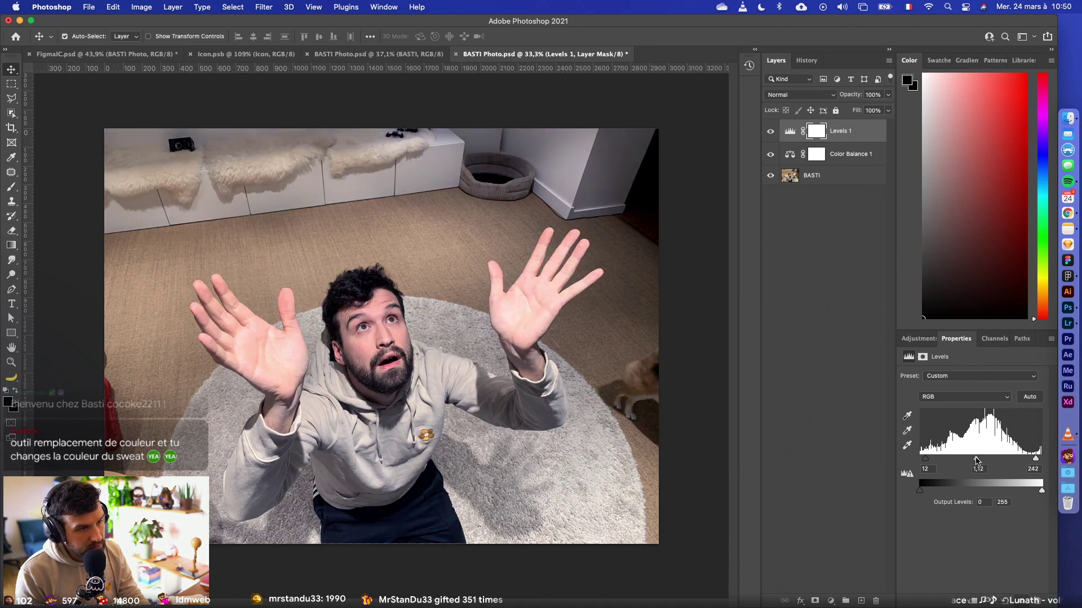
- In the Color Balance layer, set midtones yellow–blue to +19, and highlights to cyan–red −2, magenta–green +2 and yellow–blue +8
left_click(766, 158)
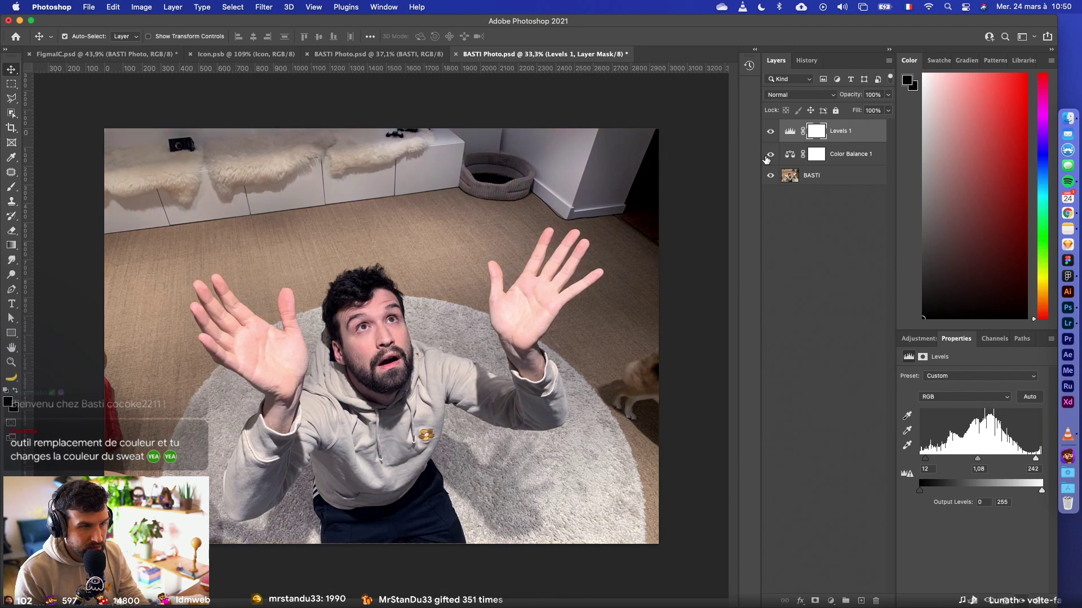
left_click(787, 157)
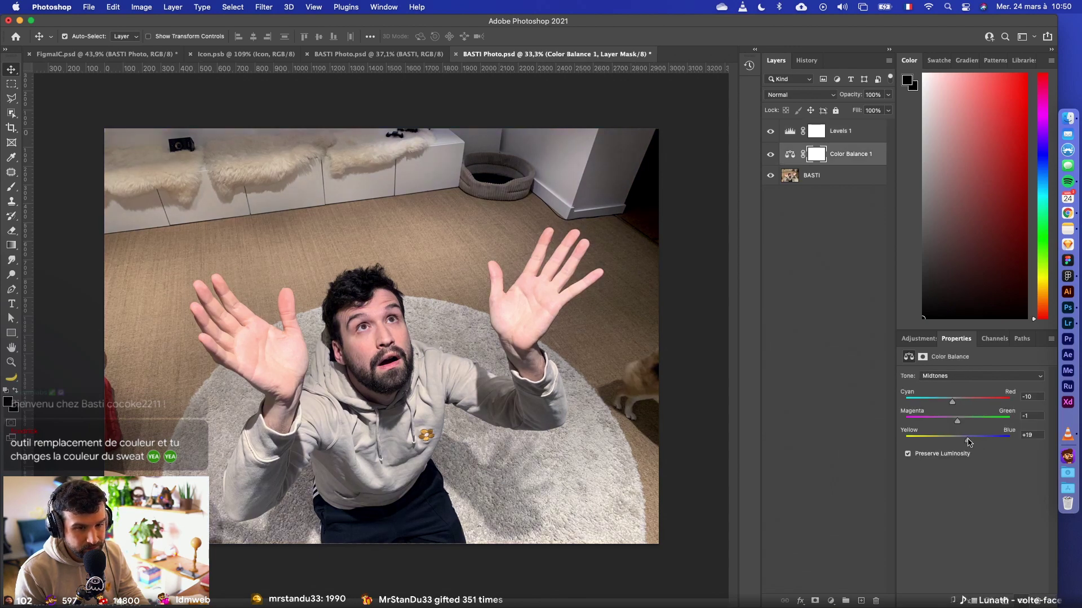
left_click(951, 376)
key("Return")
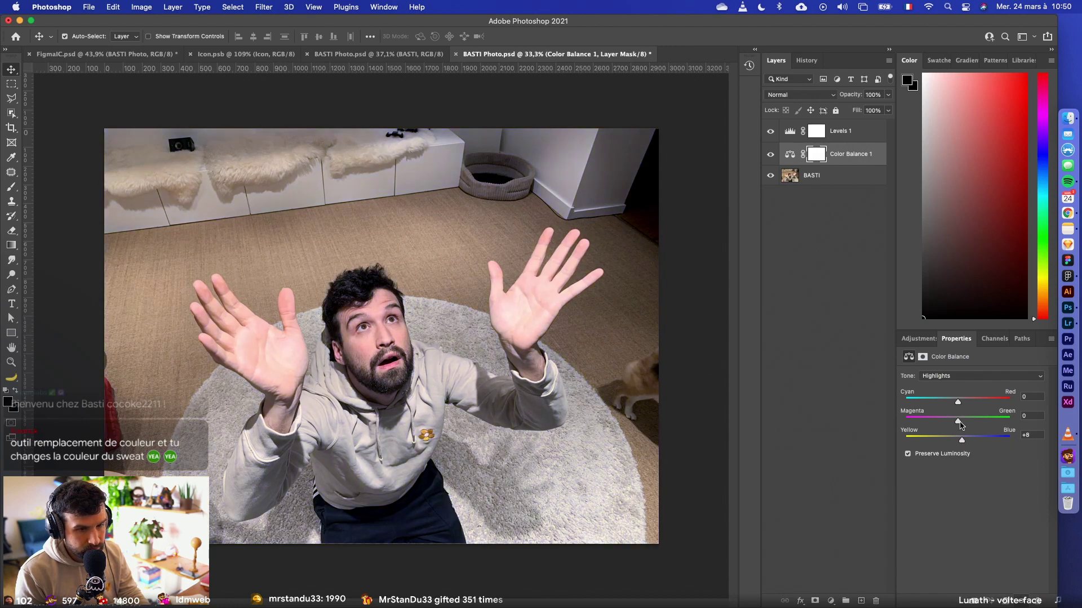
mouse_move(960, 425)
left_mouse_down()
mouse_move(933, 424)
mouse_move(959, 425)
mouse_move(955, 408)
left_mouse_up()
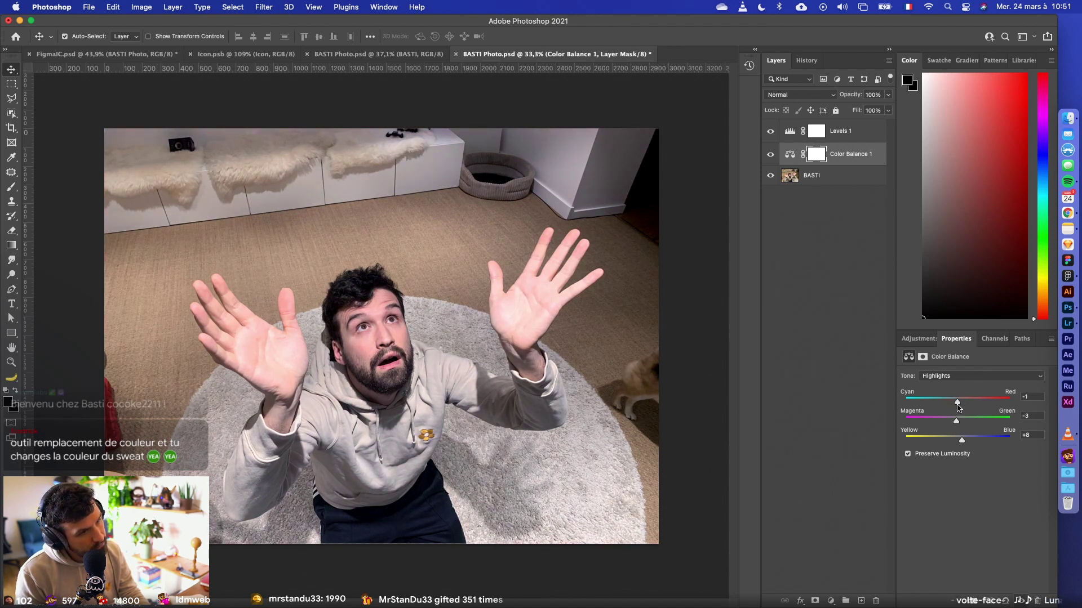
mouse_move(770, 131)
left_mouse_down()
mouse_move(774, 159)
mouse_move(779, 134)
left_mouse_up()
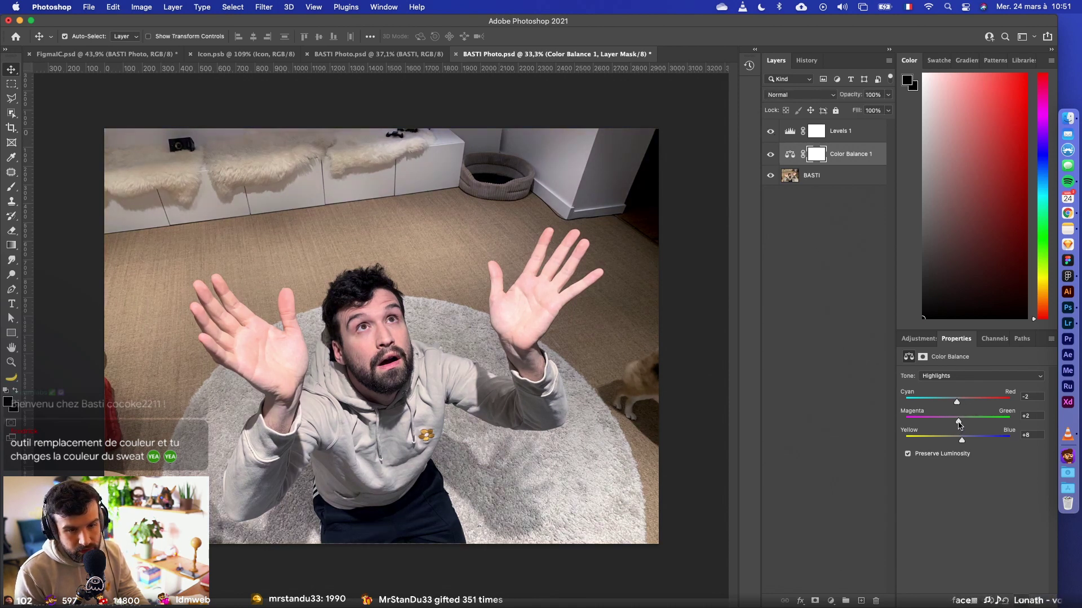
- Return the Color Balance layer to its midtones and set their yellow–blue value to +8
left_click(956, 375)
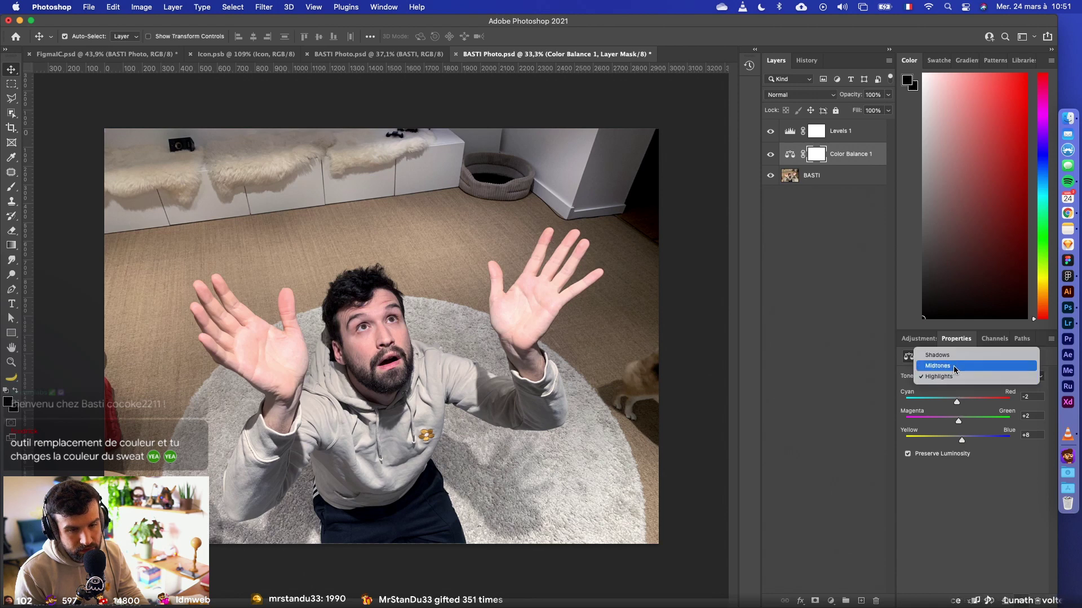
left_click(953, 366)
left_click_drag(967, 440, 962, 440)
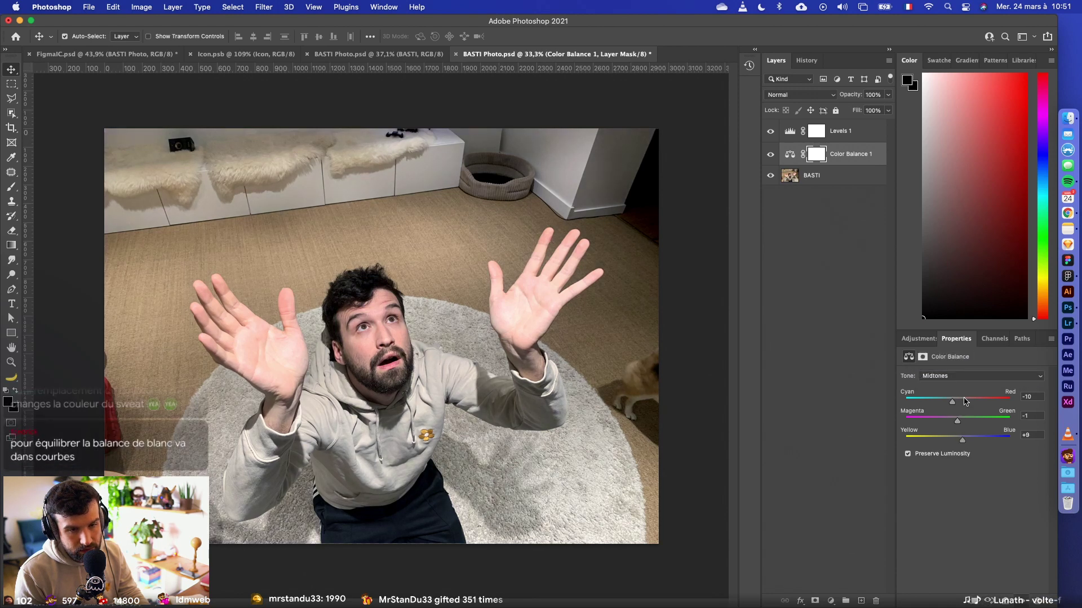
- Add a Curves adjustment layer above the Levels layer, keeping its RGB channel selected
left_click(811, 136)
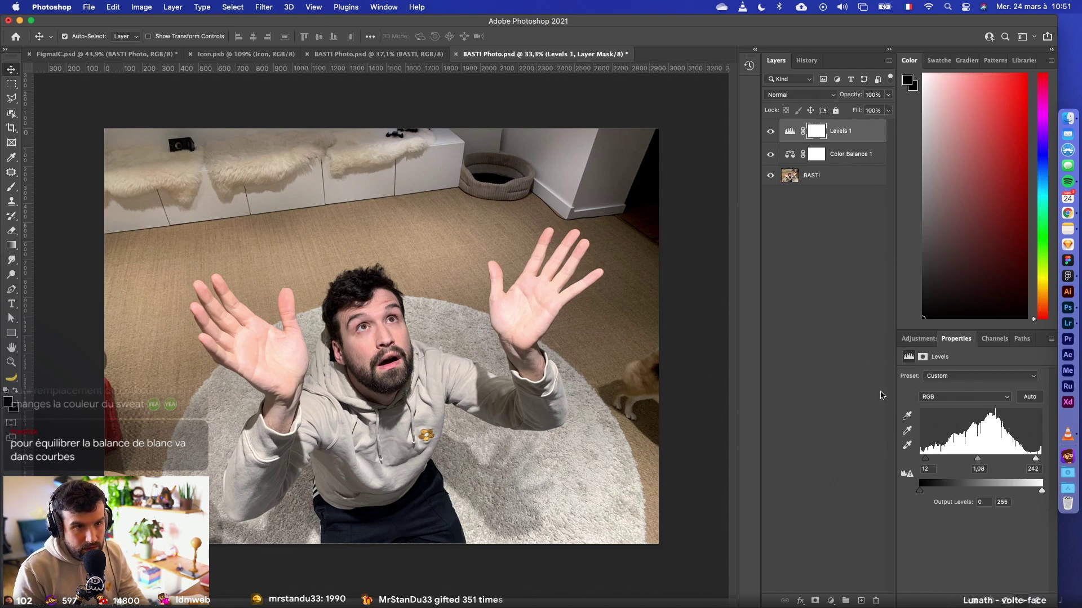
left_click(827, 601)
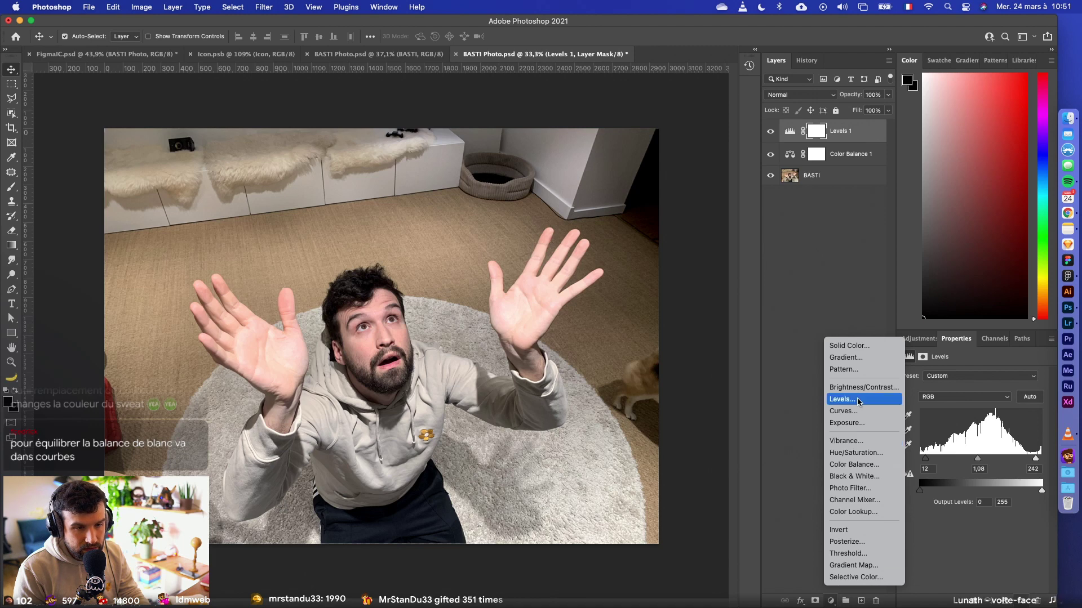
key("Escape")
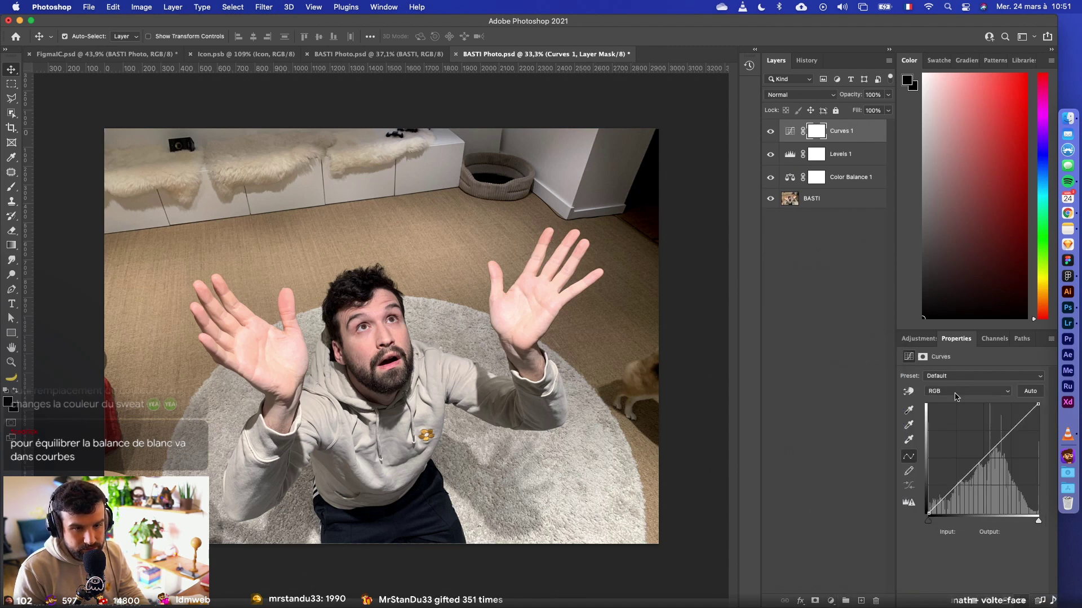
mouse_move(928, 526)
left_mouse_down()
mouse_move(940, 524)
mouse_move(924, 525)
left_mouse_up()
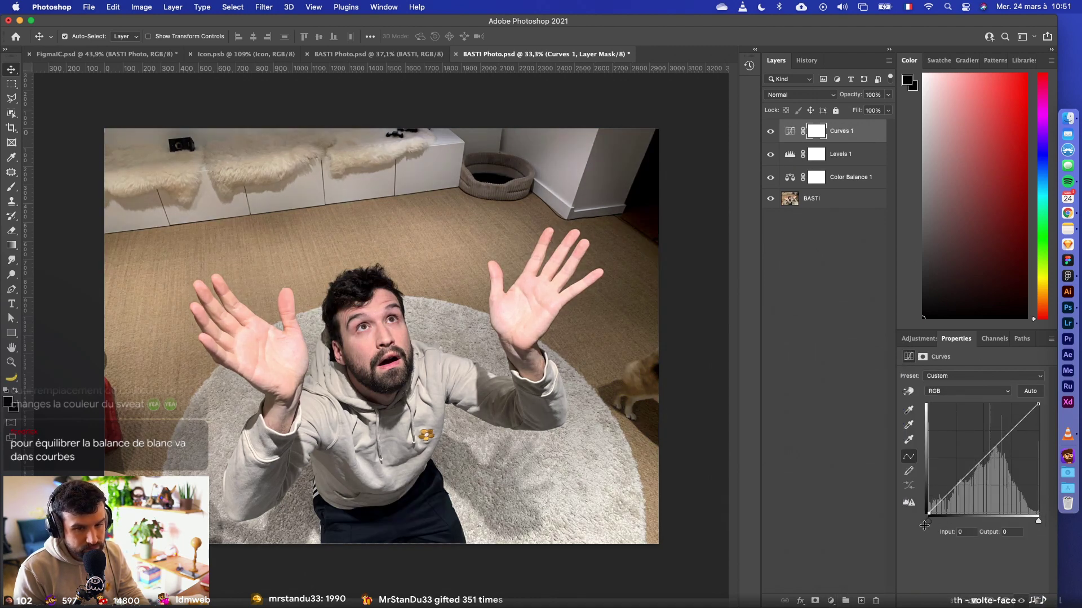
left_click(957, 391)
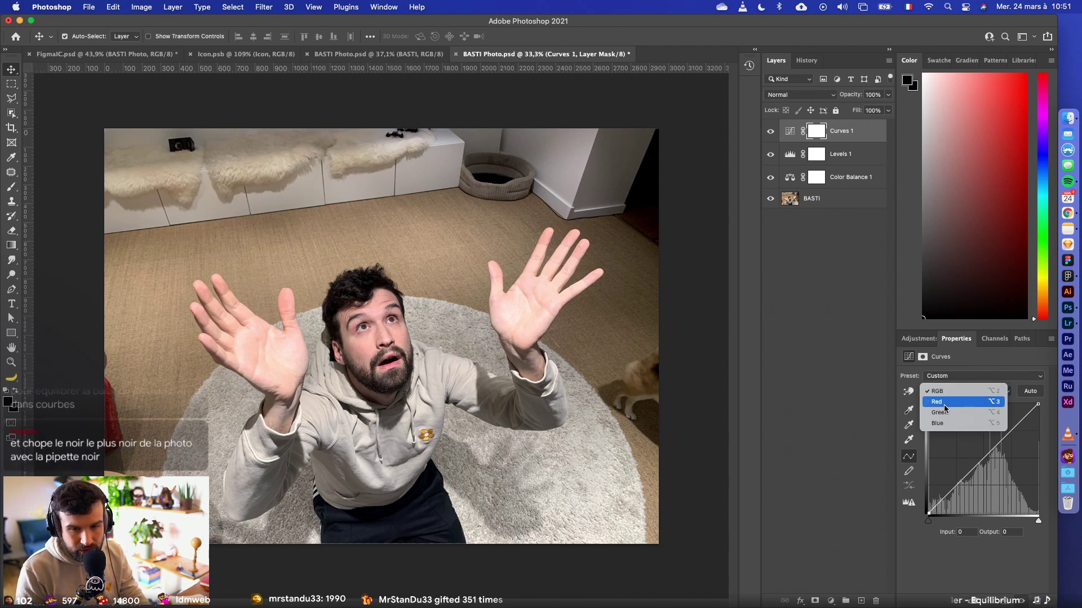
left_click(939, 515)
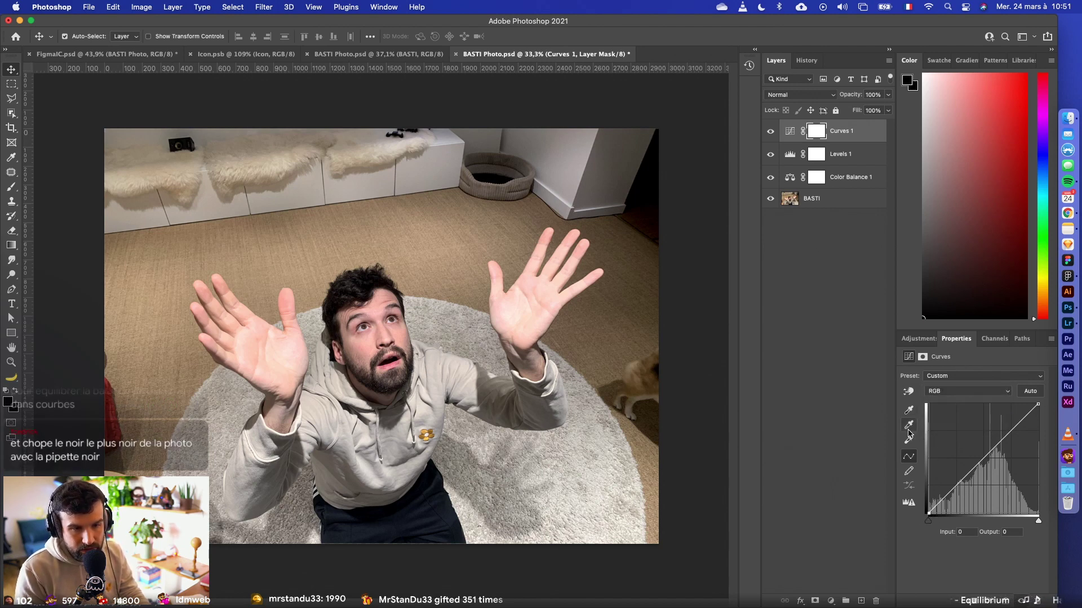
- Sample the Curves black point from the man's dark hair, the grey point from the photo, and the white point from the hoodie
left_click(909, 410)
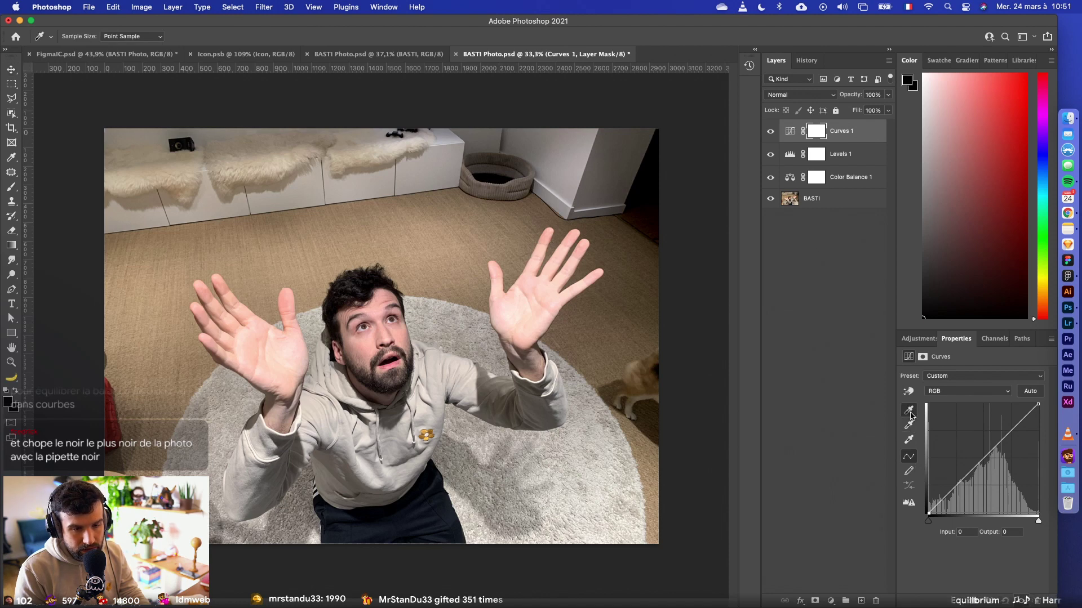
left_click(911, 416)
left_click(911, 415)
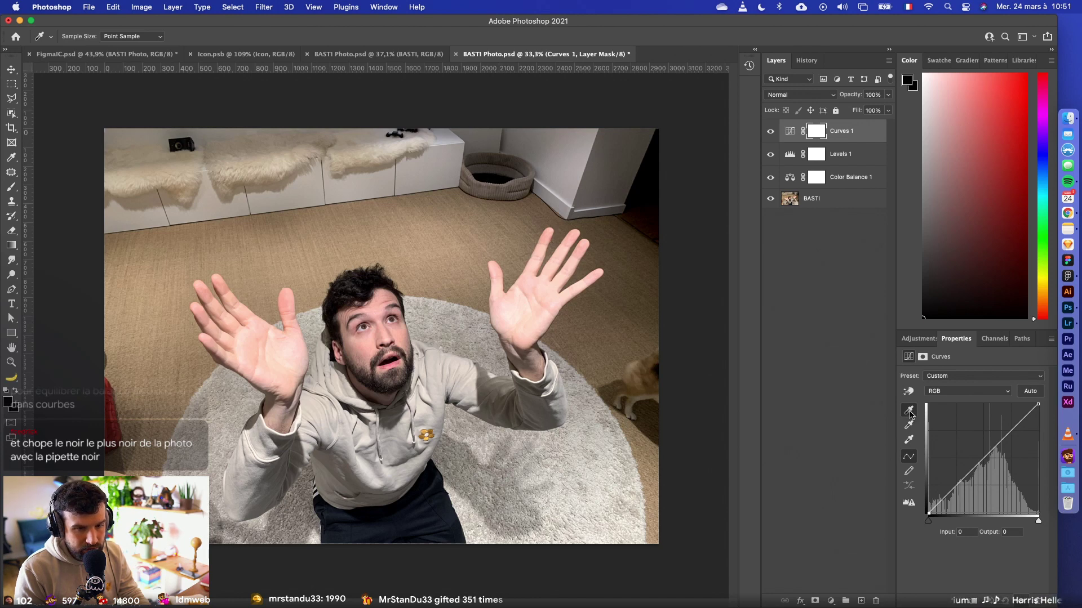
left_click(369, 279)
left_click(909, 426)
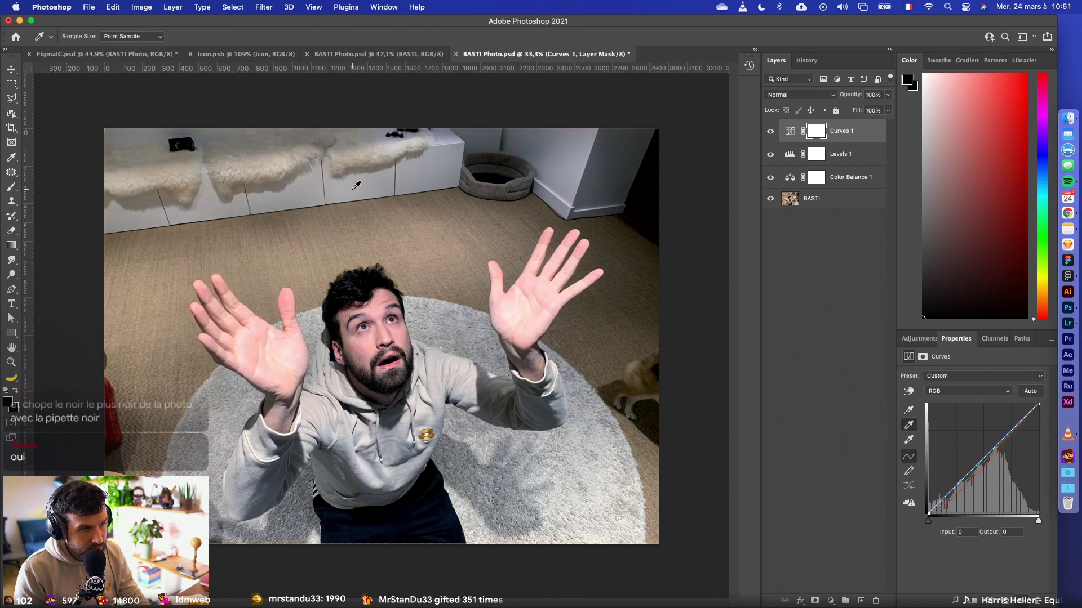
left_click(910, 440)
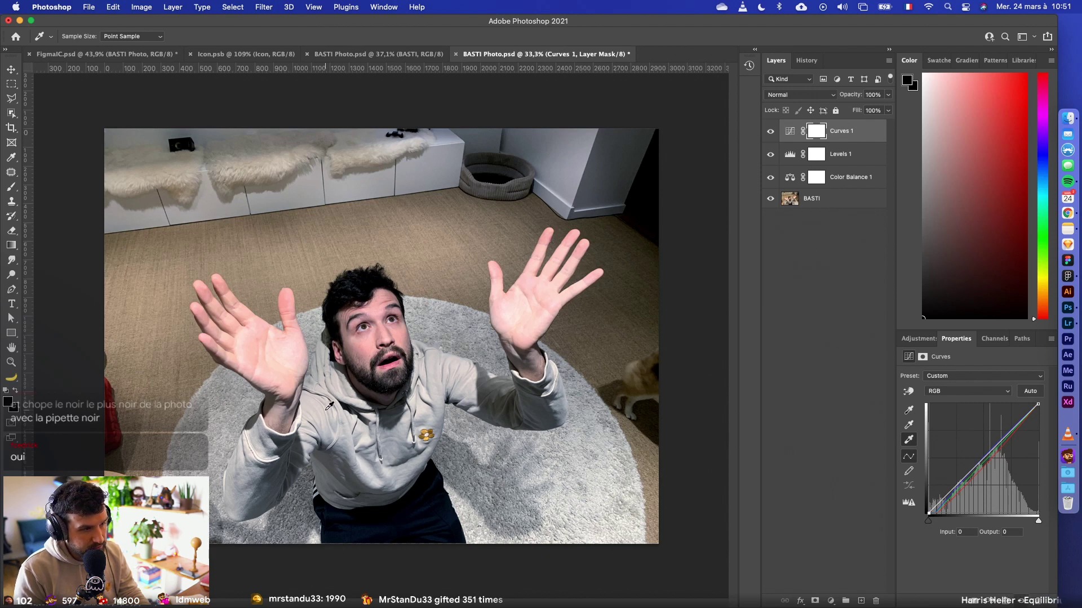
left_click(356, 446)
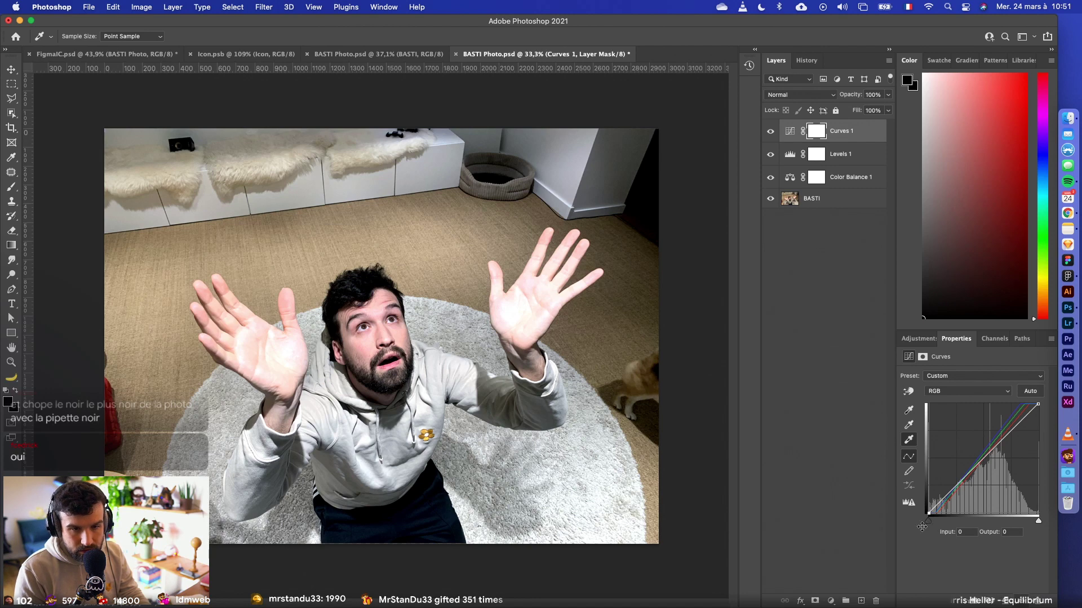
- Try setting the Curves layer's red-channel white input to 244
left_click(946, 395)
key("Return")
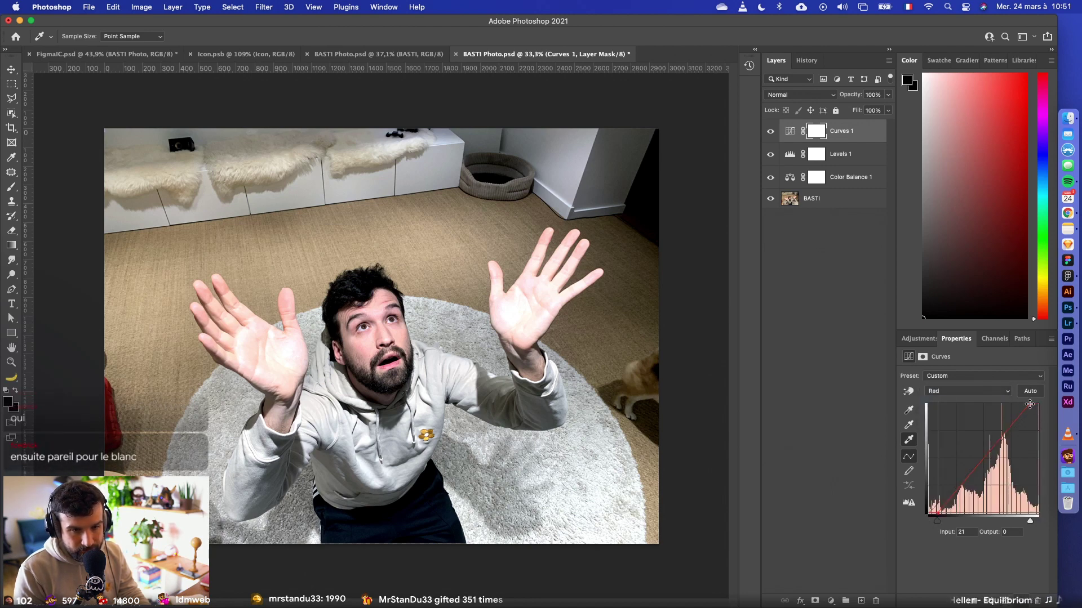
left_click_drag(1030, 404, 1034, 403)
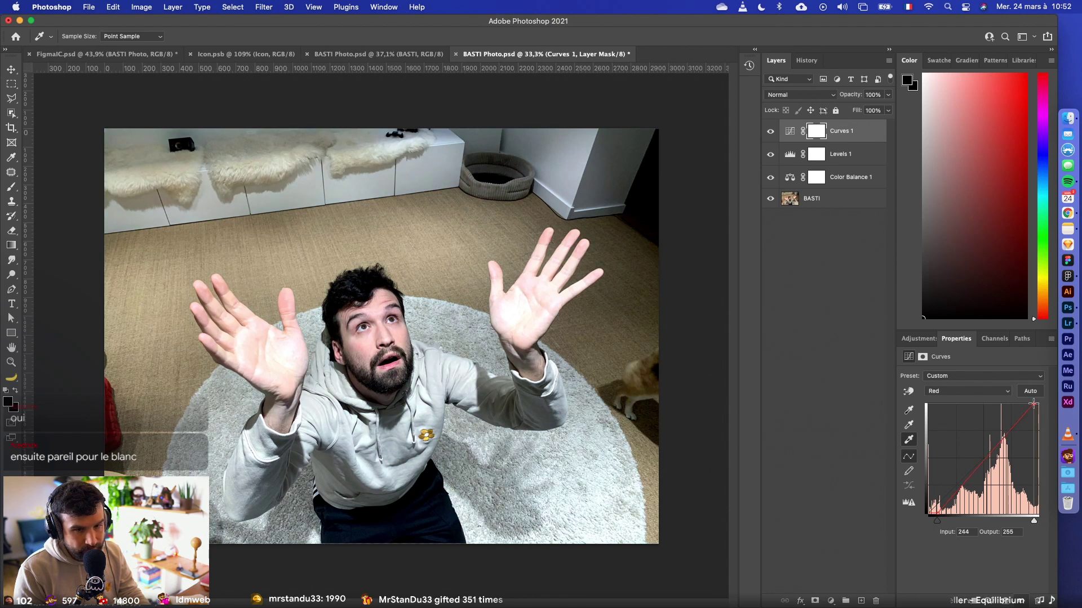
- Reset the Curves layer to its default curve and return to its RGB channel
left_click(968, 392)
left_click(1028, 392)
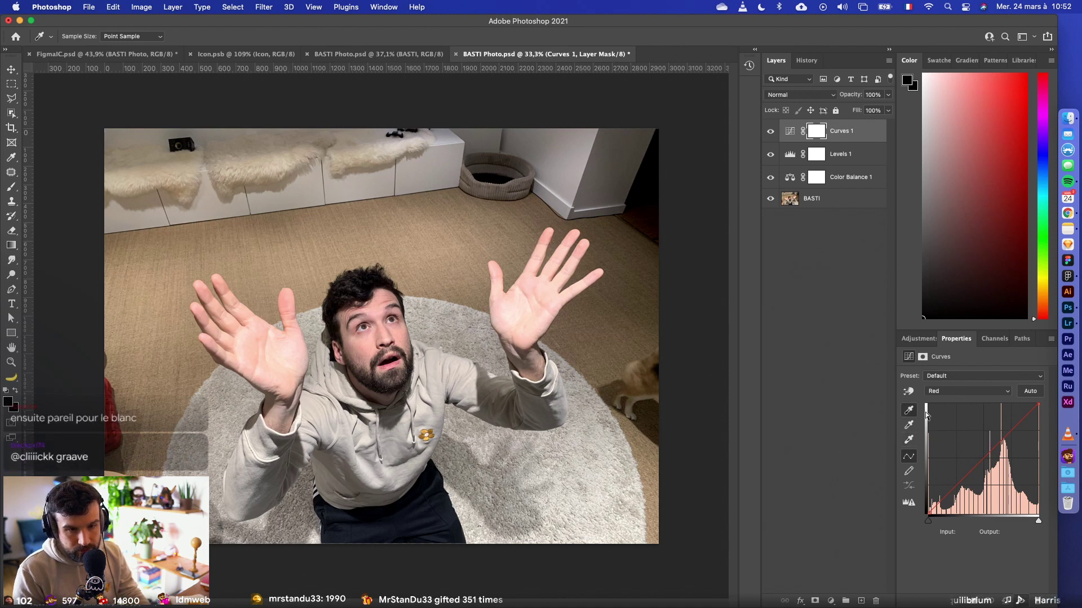
left_click(941, 392)
left_click(944, 381)
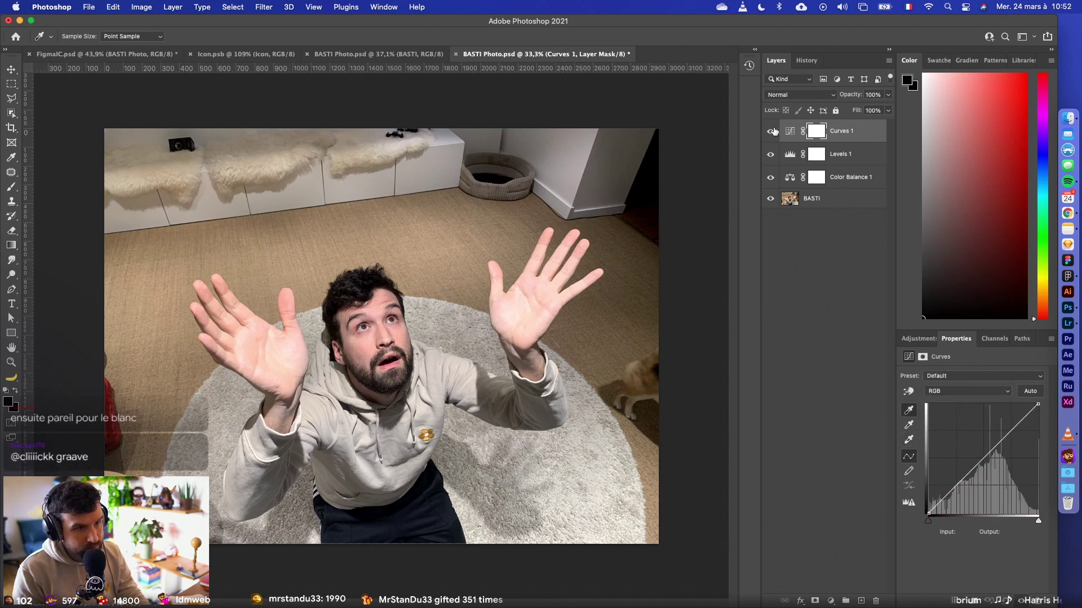
- Compare the photo with the Curves layer hidden and shown
left_click(771, 132)
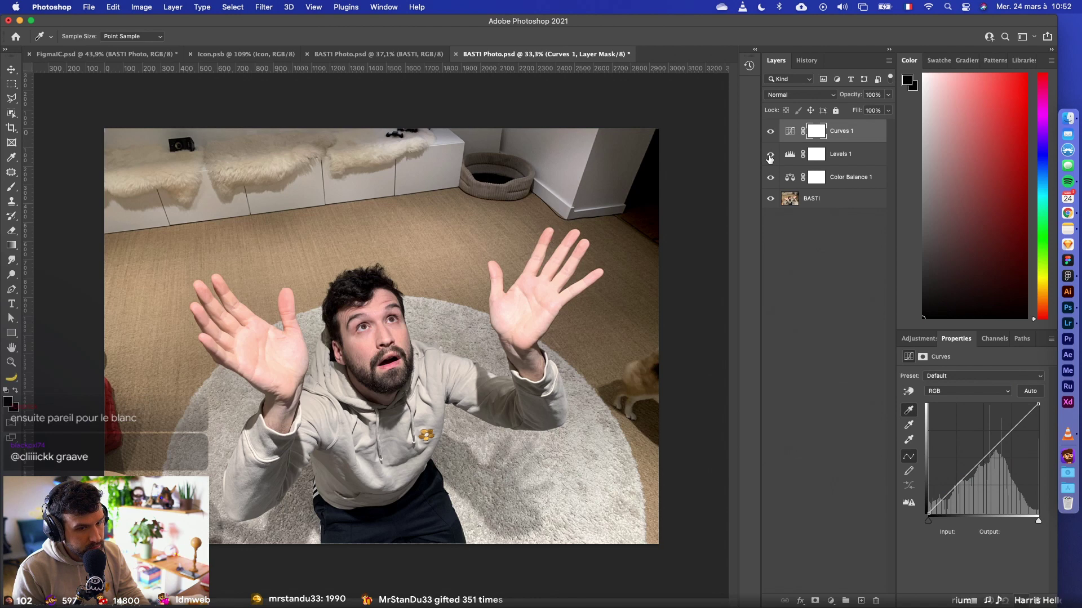
left_click(770, 134)
left_click(770, 133)
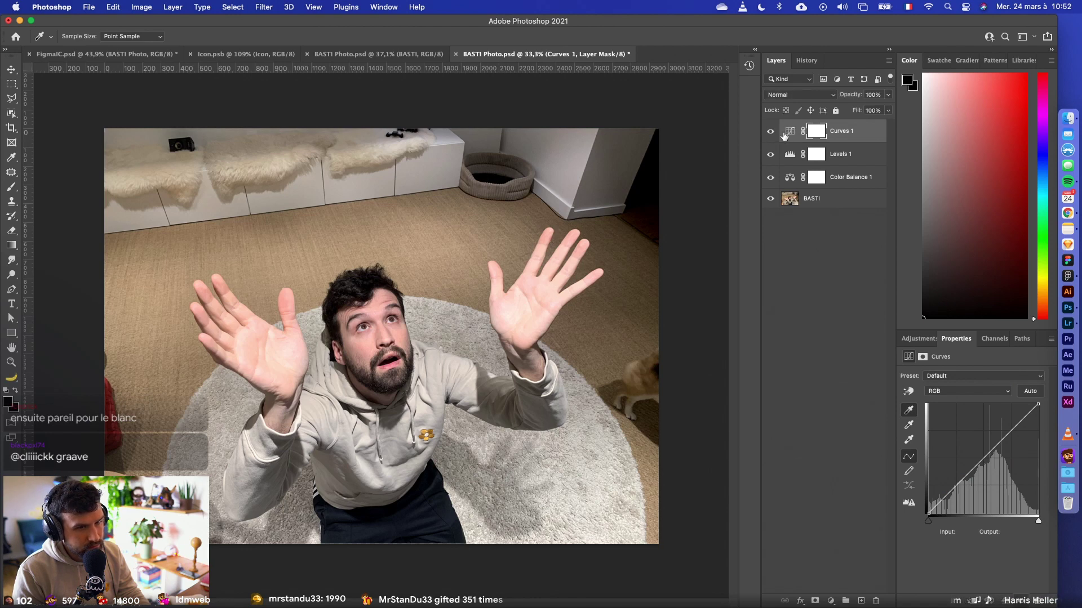
- Try sampling the Curves black point from the hair, grey point from the white cabinets and white point from the face, and undo the sampling
left_click(789, 133)
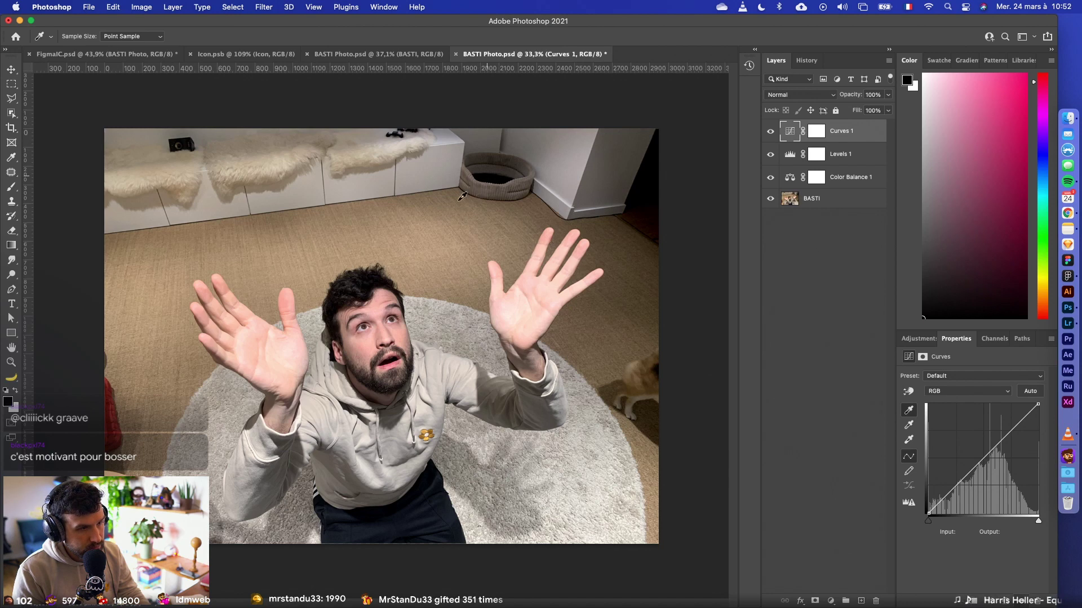
left_click(376, 280)
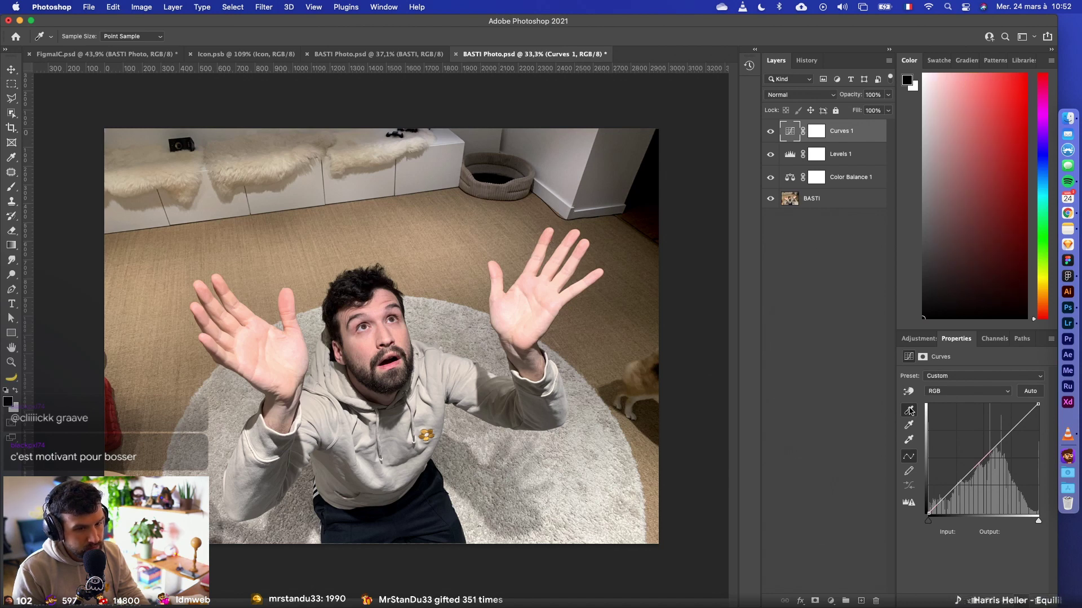
left_click(909, 426)
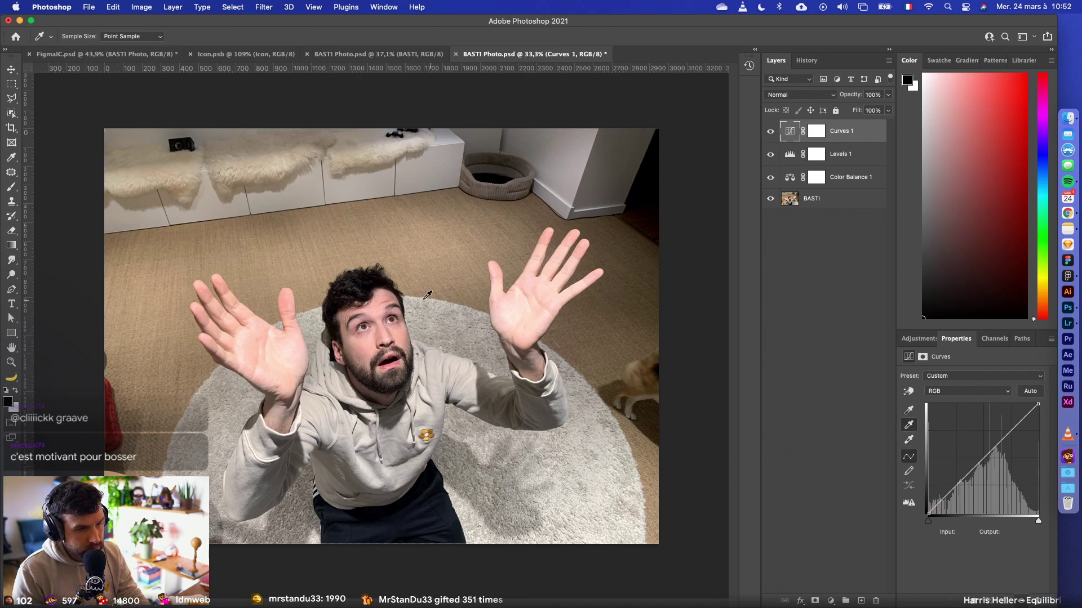
left_click(338, 195)
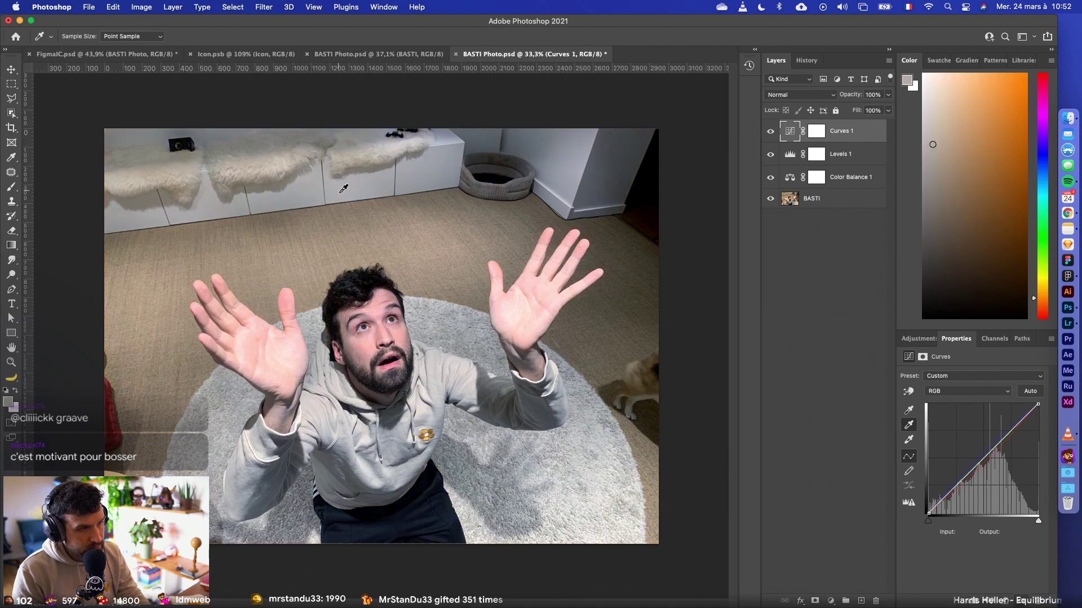
left_click(909, 439)
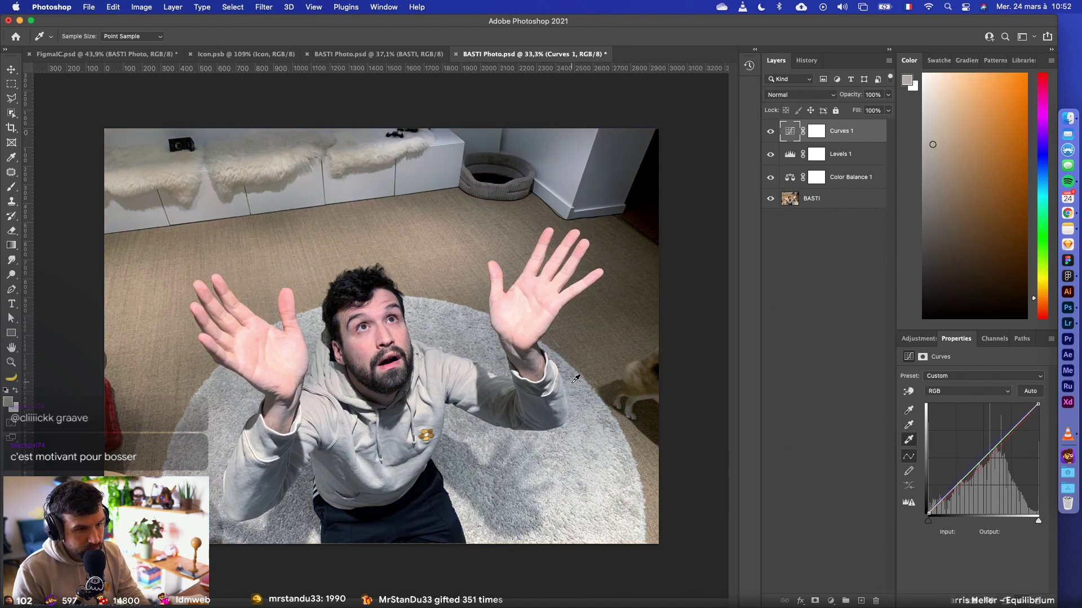
left_click(398, 332)
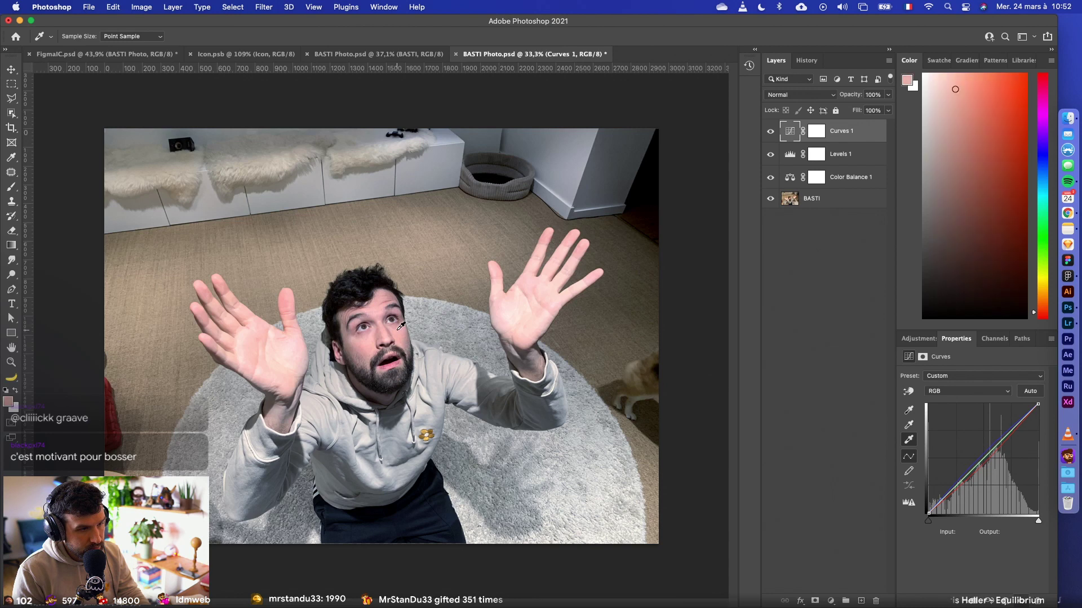
key("super+z")
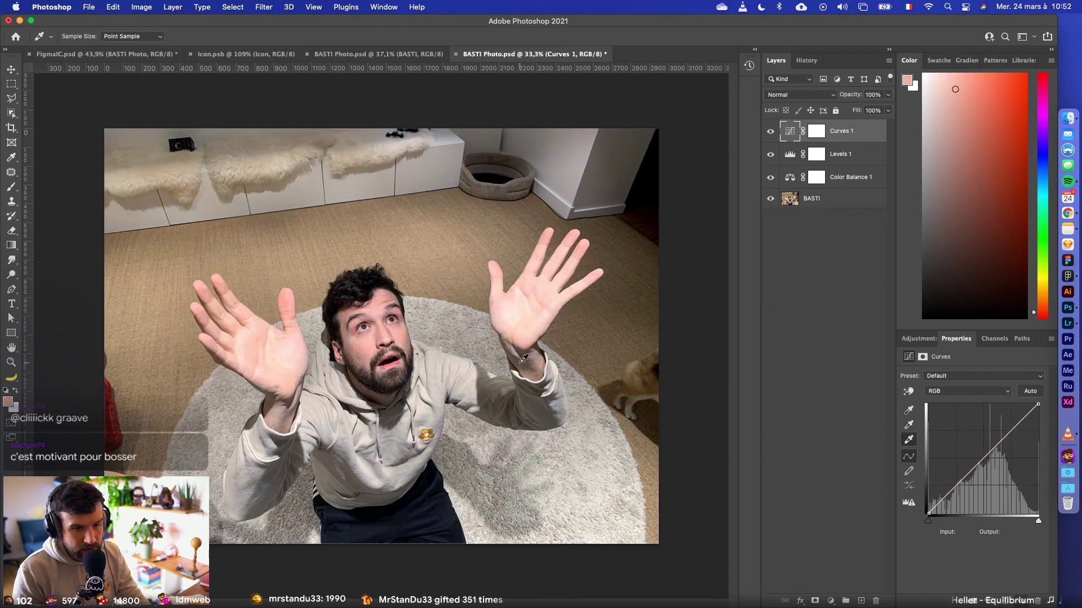
- Try Curves white points sampled from the wall, the man's hair and his raised hand, undoing each sample
left_click(572, 169)
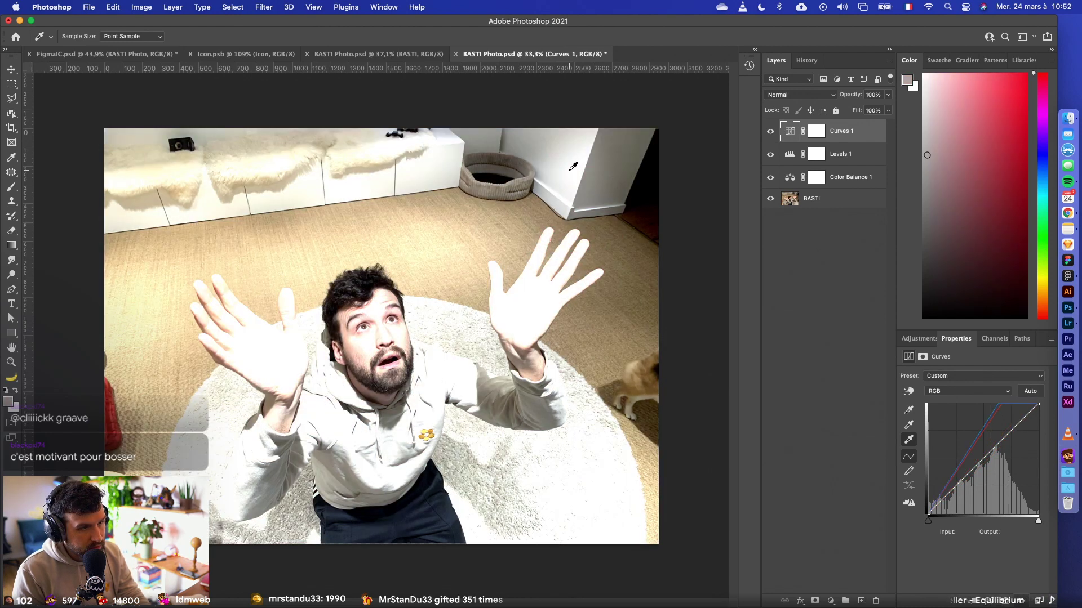
key("super+z")
left_click(360, 285)
key("super+z")
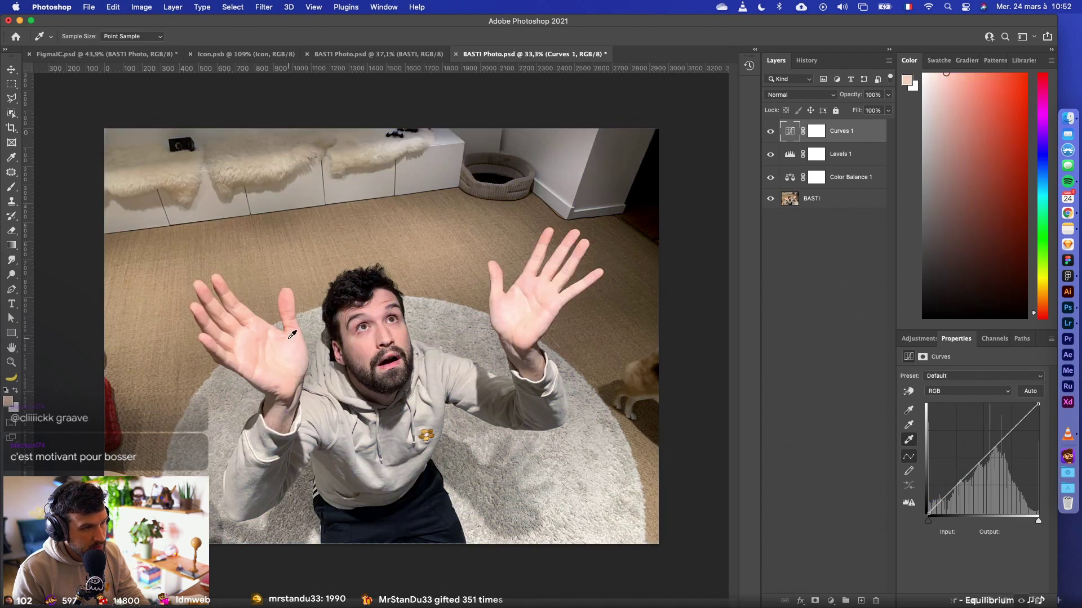
left_click(289, 338)
key("super+z")
left_click(284, 299)
key("super+z")
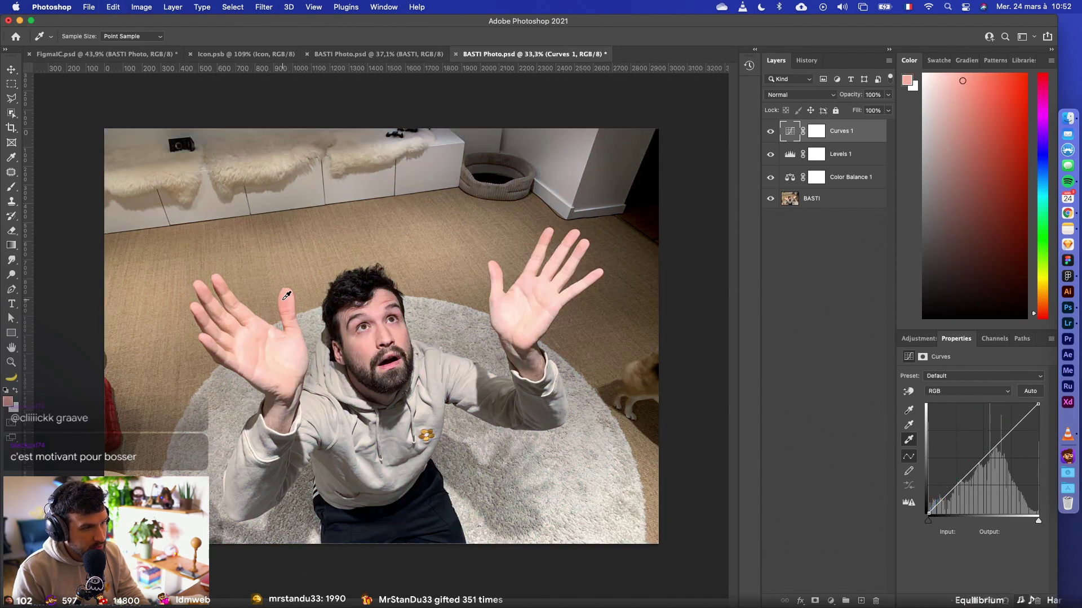
left_click(284, 299)
key("super+z")
- Try Curves white points sampled from the dark trousers, the beard and several areas of the hoodie, undoing each sample
left_click(347, 521)
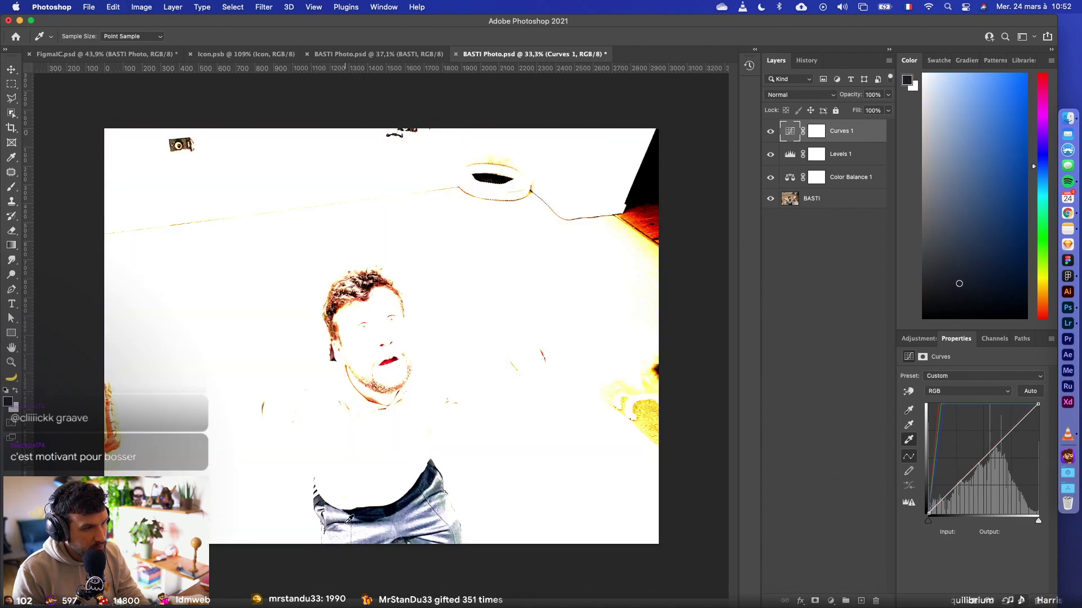
key("super+z")
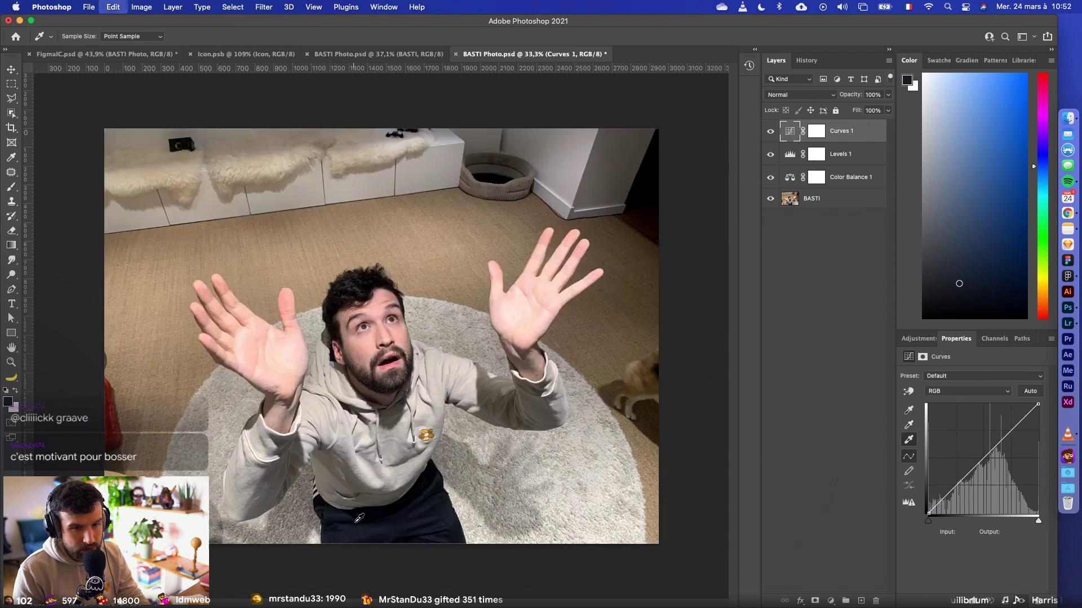
left_click(391, 383)
key("super+z")
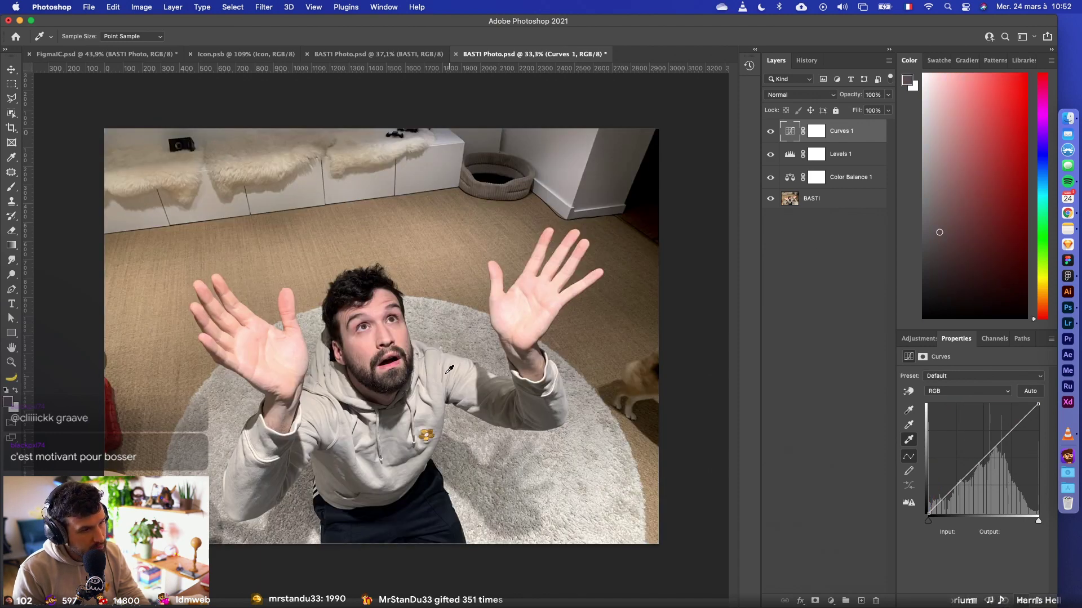
left_click(302, 444)
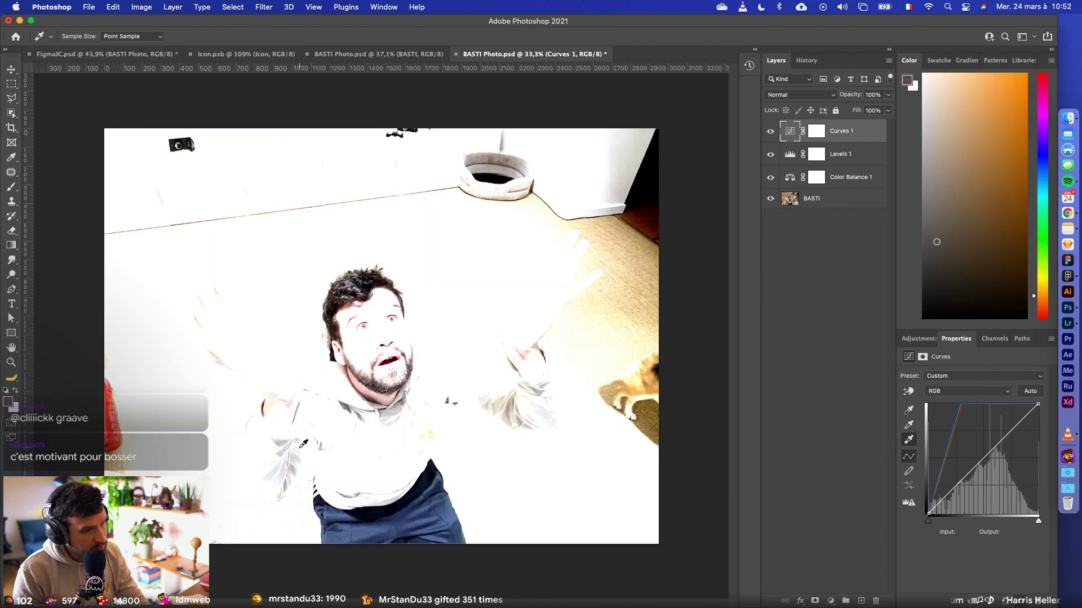
key("super+z")
left_click(308, 440)
key("super+z")
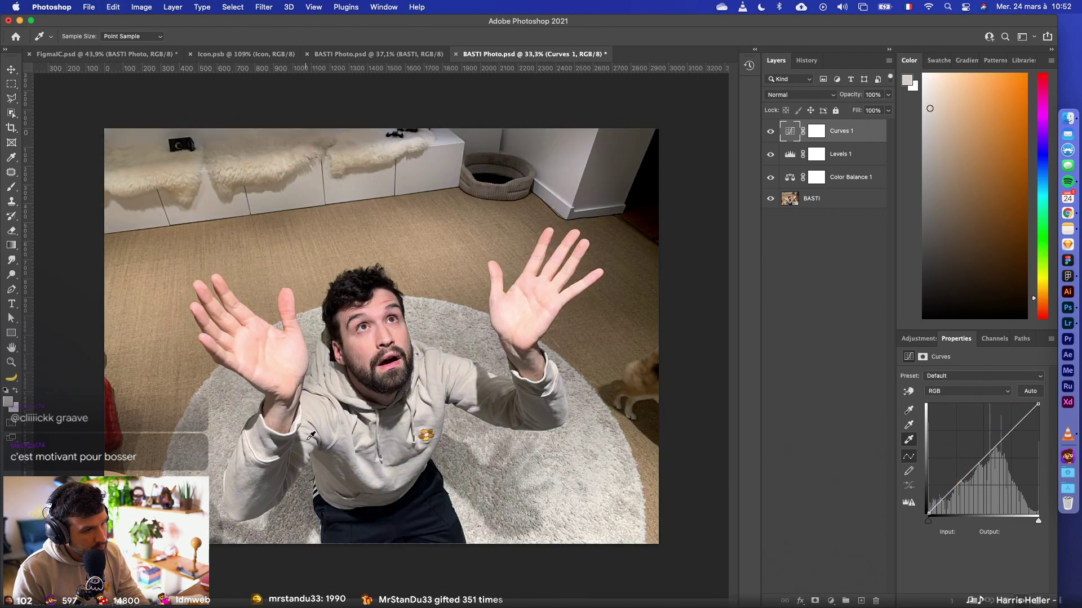
left_click(307, 439)
key("super+z")
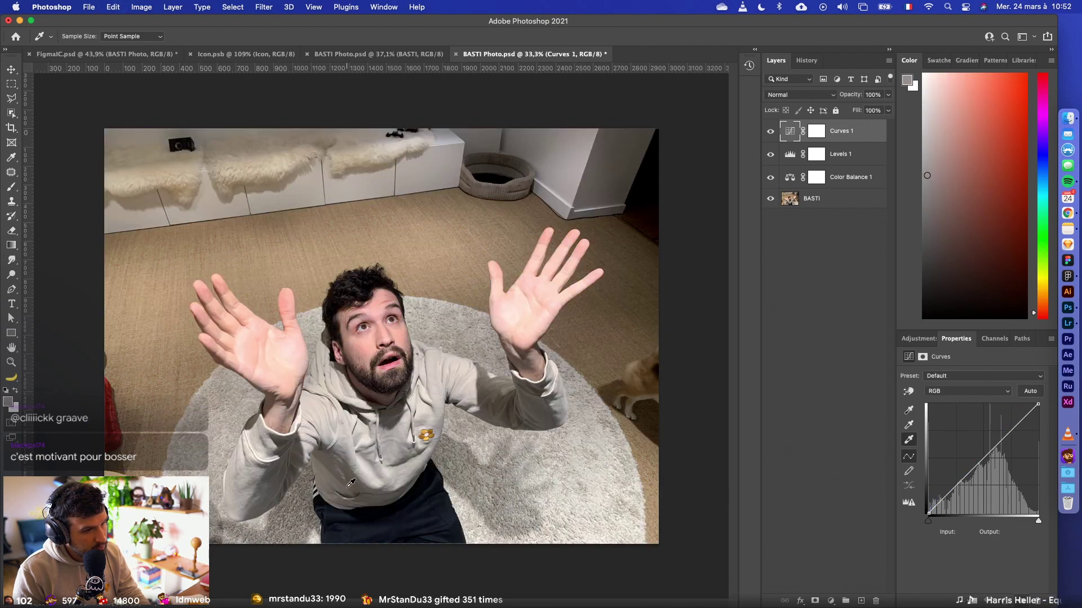
left_click(350, 483)
key("super+z")
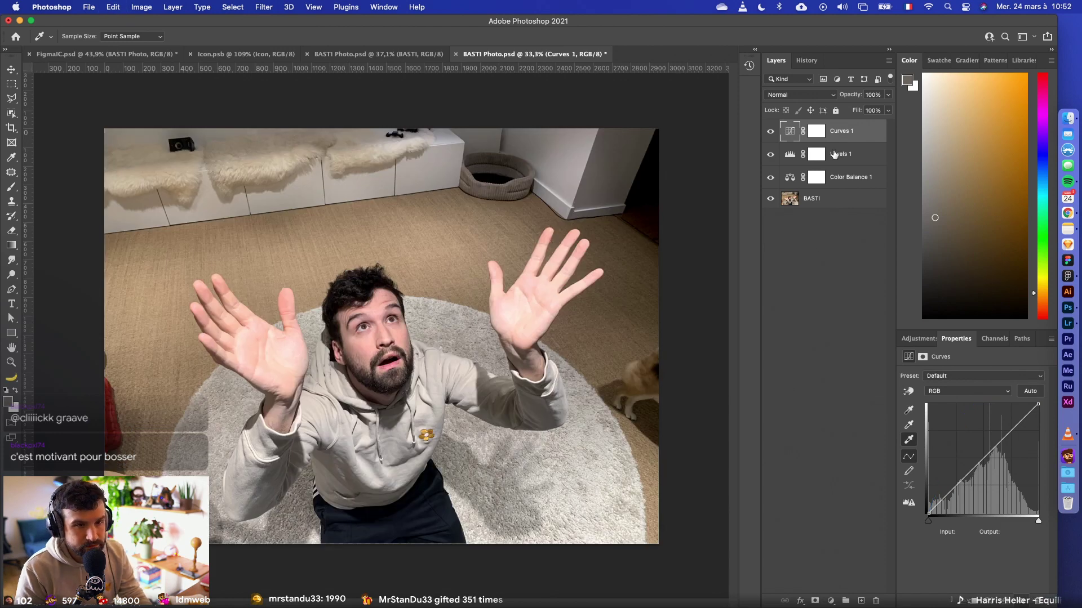
- In the Levels layer, set the midtone input to 1.12 and the white input to 213
key("v")
left_click(791, 156)
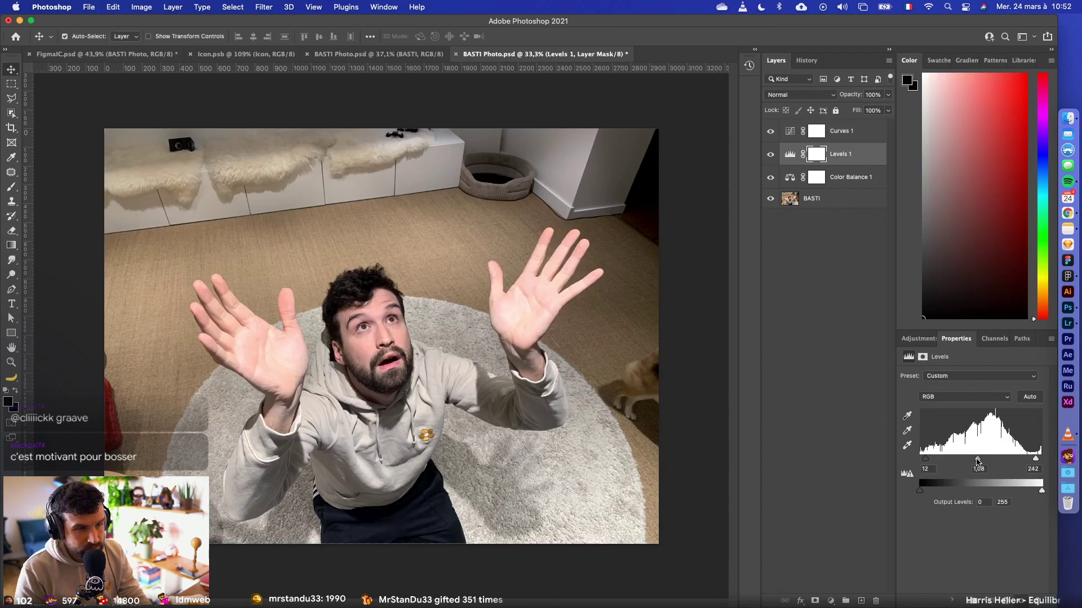
left_click_drag(977, 460, 971, 461)
left_click_drag(1040, 457, 1021, 459)
- Compare the photo without the Color Balance layer, set its midtones yellow–blue to +13, and save the document
left_click(771, 178)
left_click(771, 178)
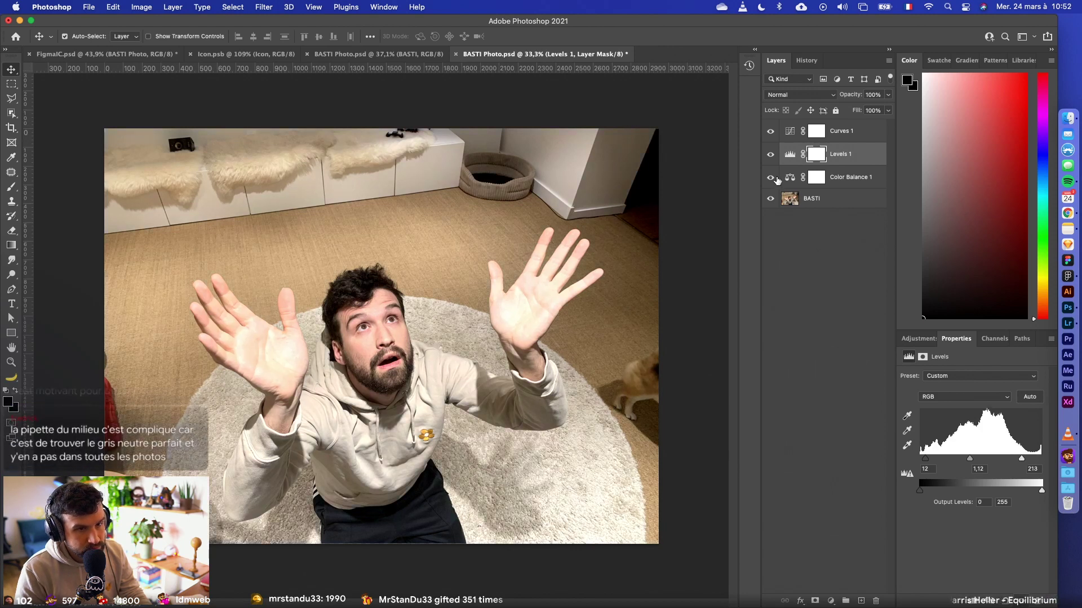
left_click(790, 177)
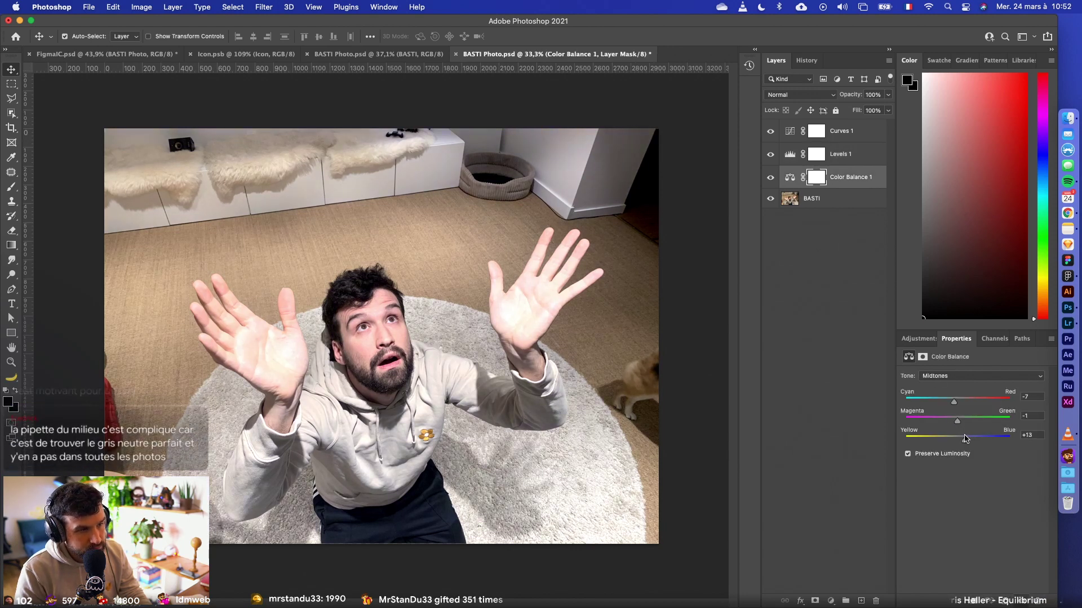
key("super+s")
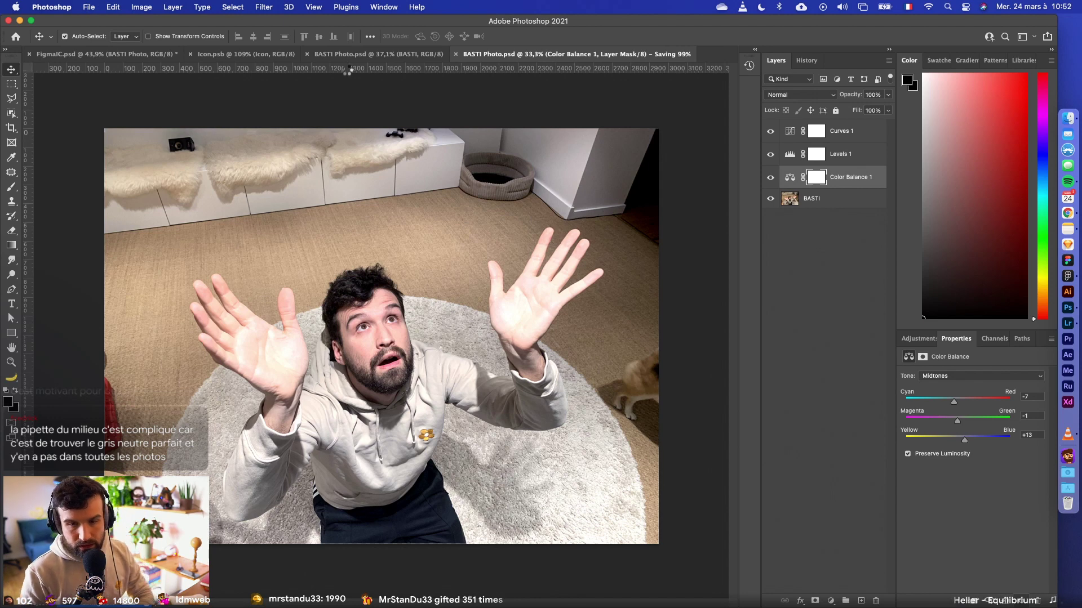
- Close the BASTI Photo.psd document that has no adjustment layers and switch to FigmaIC.psd
left_click(367, 54)
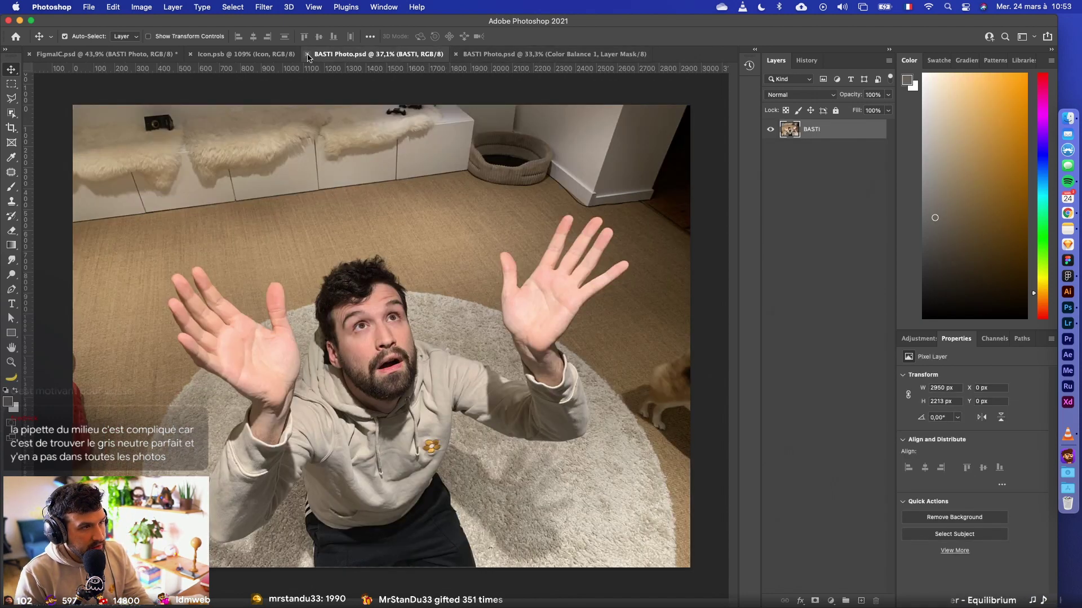
left_click(307, 54)
left_click(129, 55)
- Compare the FigmaIC composite with the BASTI Photo layer shown and hidden
scroll(334, 258, "down", 3)
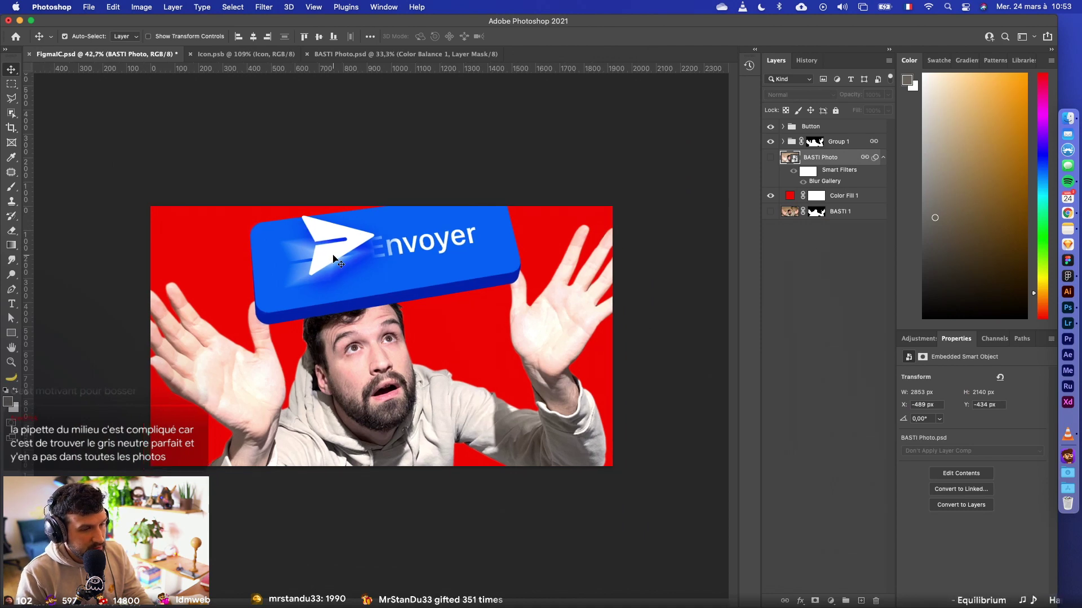
scroll(381, 337, "up", 3)
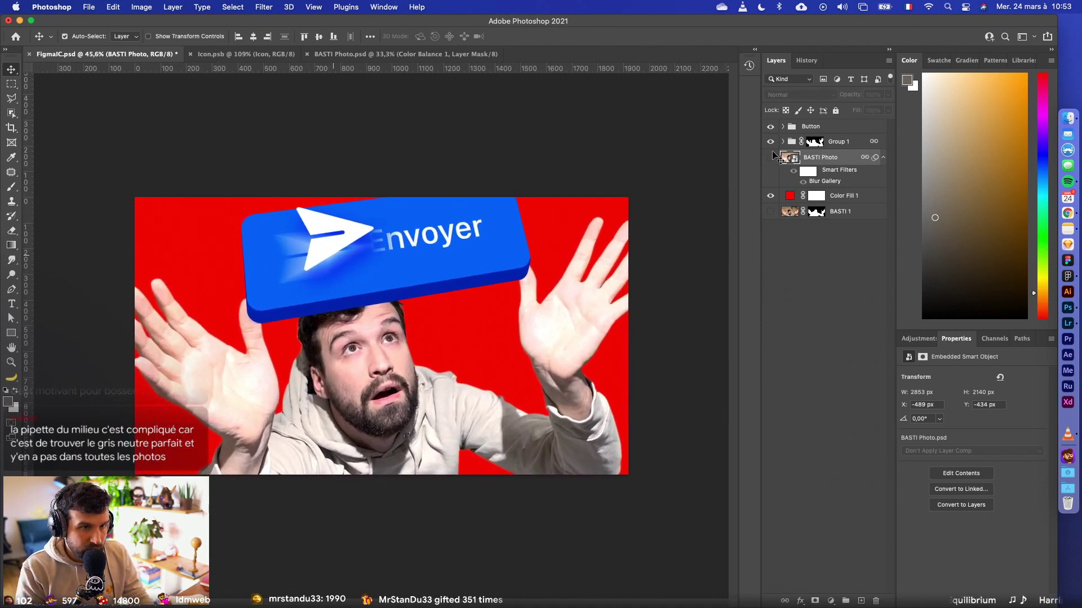
left_click(771, 159)
left_click(771, 160)
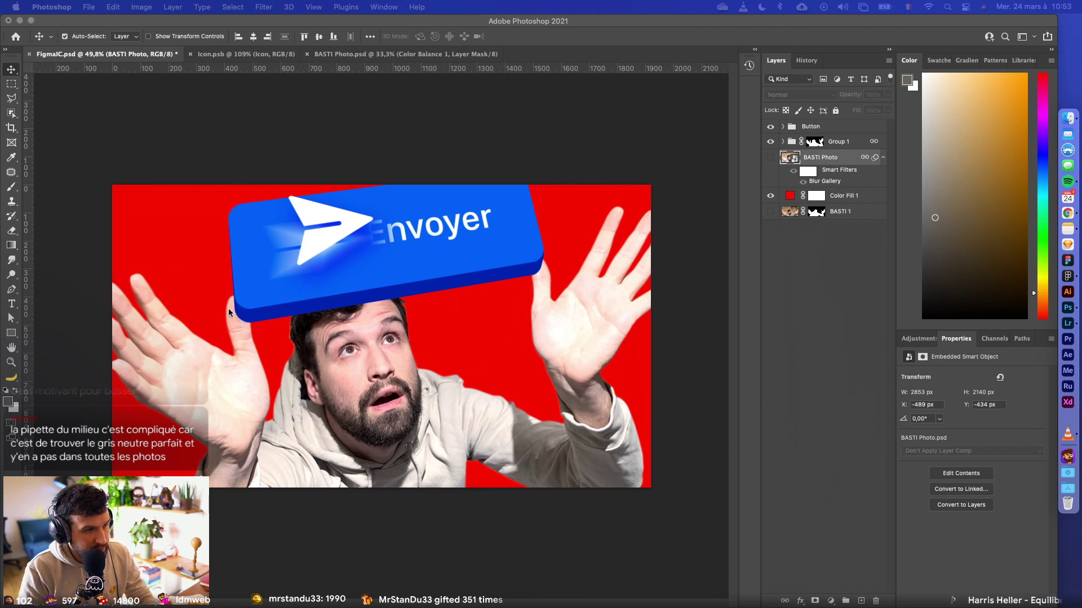
- Duplicate the Icon copy layer in the Button group, clip the original to Group 1, and check it by toggling Group 1's visibility
left_click(782, 126)
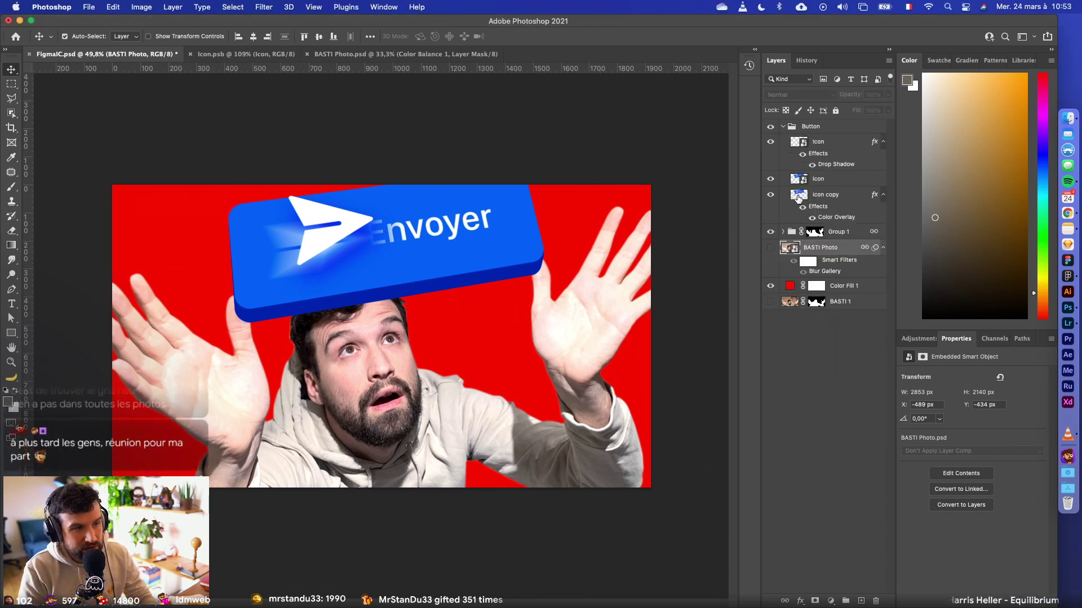
left_click_drag(792, 206, 862, 601)
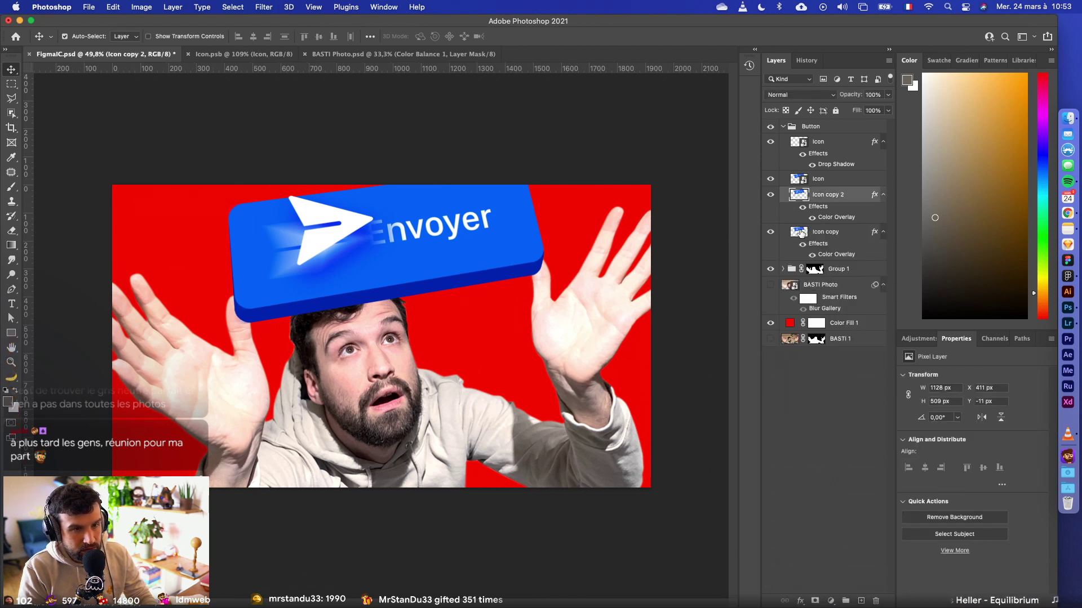
left_click_drag(801, 232, 787, 266)
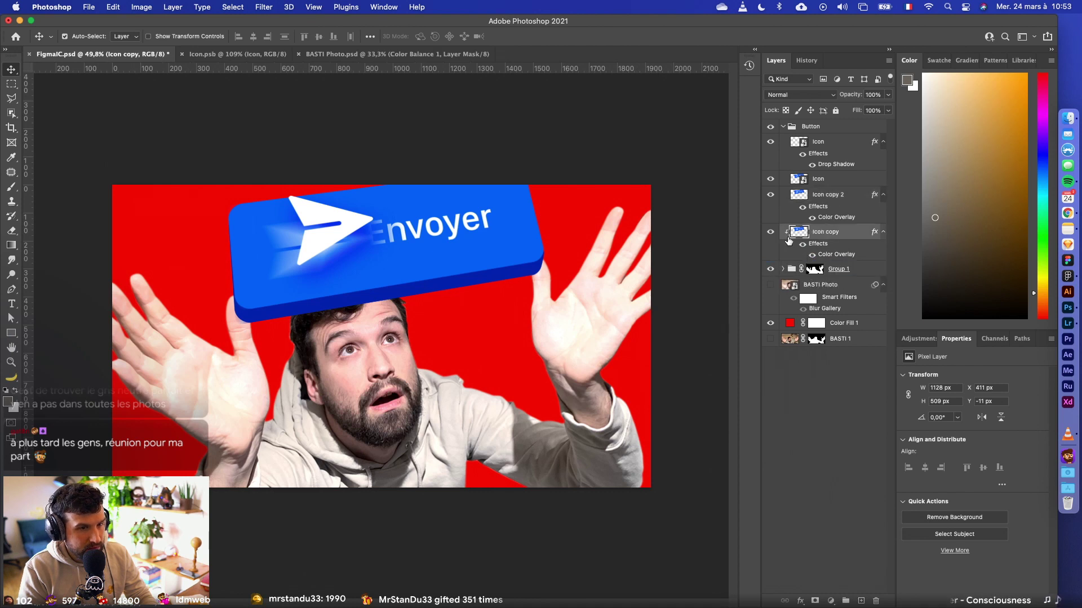
left_click(771, 271)
left_click(773, 270)
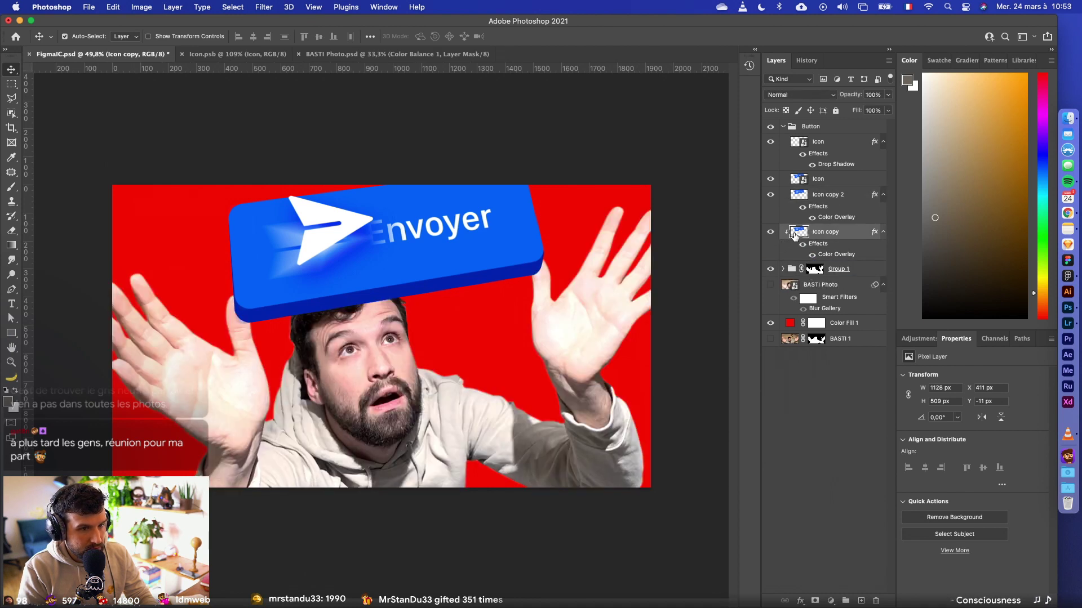
- Move the Icon copy layer down over the man's head and hands and enlarge it to about 111% proportionally
key("super+t")
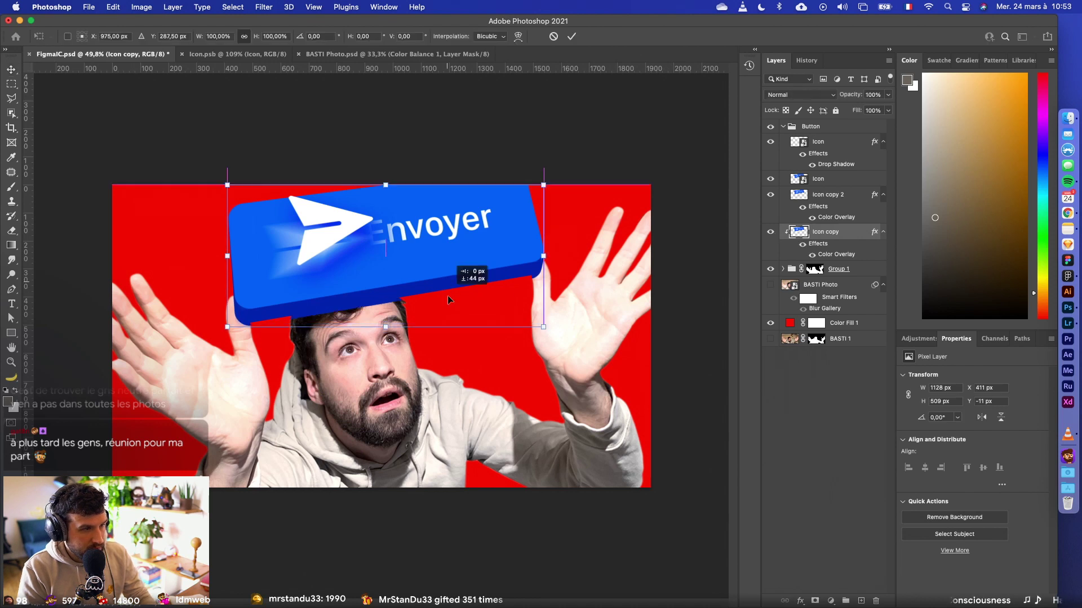
left_click_drag(448, 295, 449, 339)
mouse_move(543, 240)
left_mouse_down()
mouse_move(578, 220)
mouse_move(562, 229)
left_mouse_up()
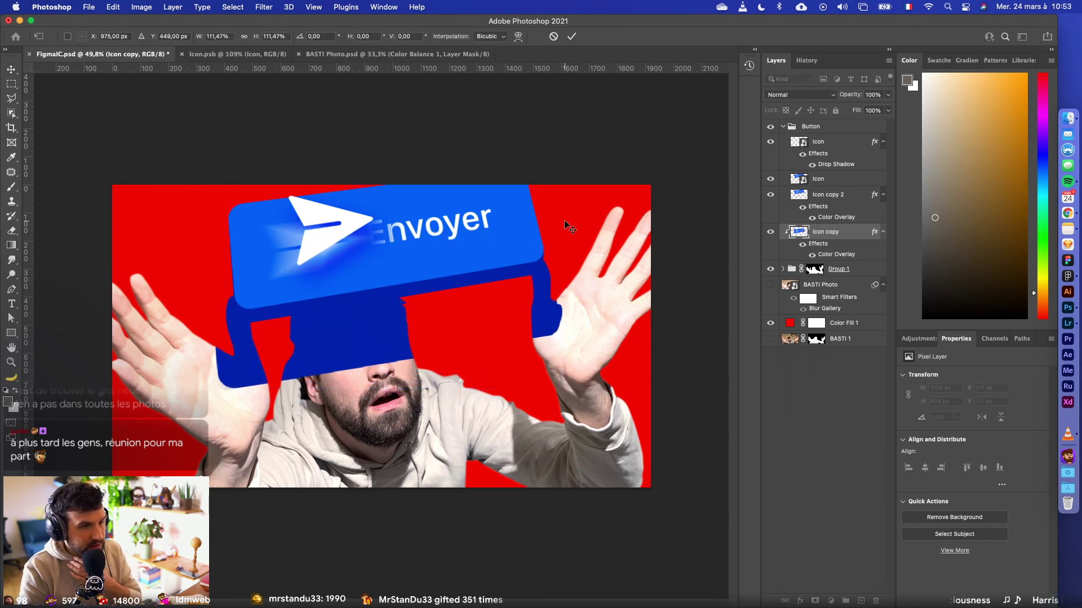
key("Return")
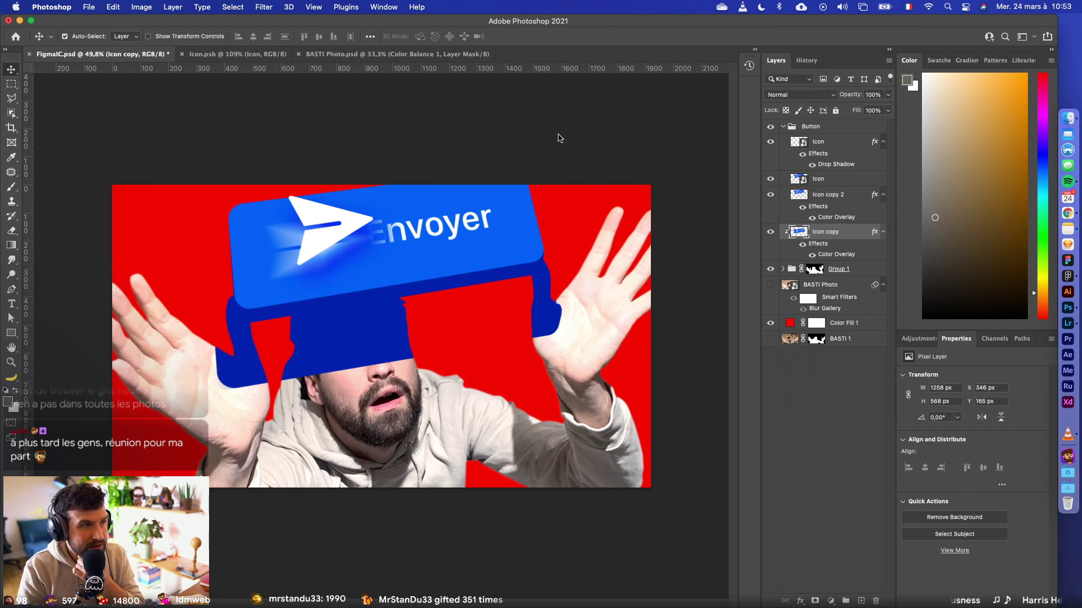
- Apply a strong Gaussian Blur to the Icon copy layer so it becomes a soft blue glow on the man
left_click(264, 7)
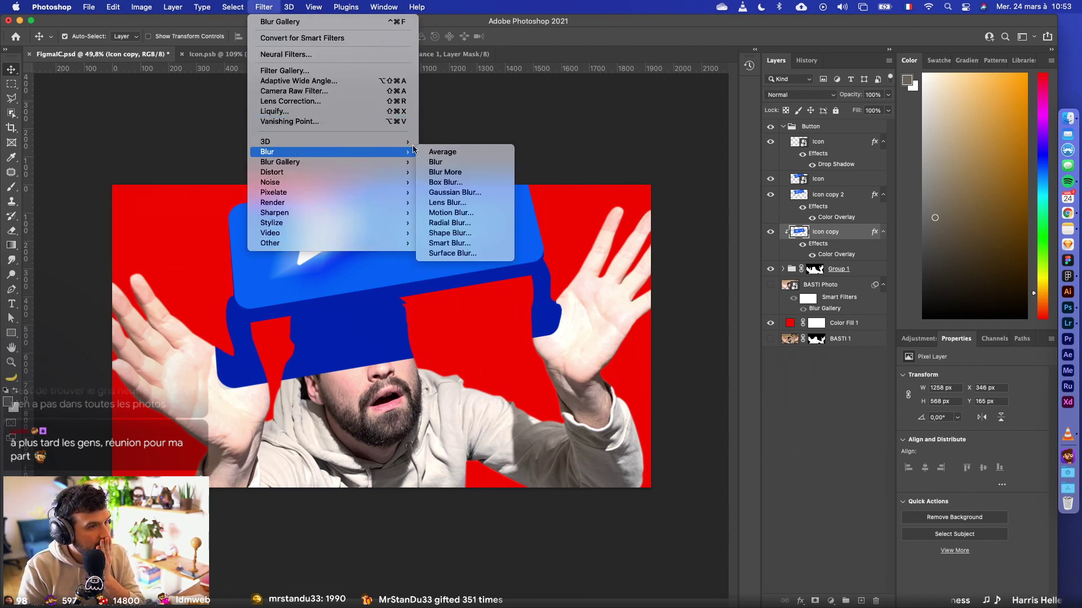
mouse_move(375, 152)
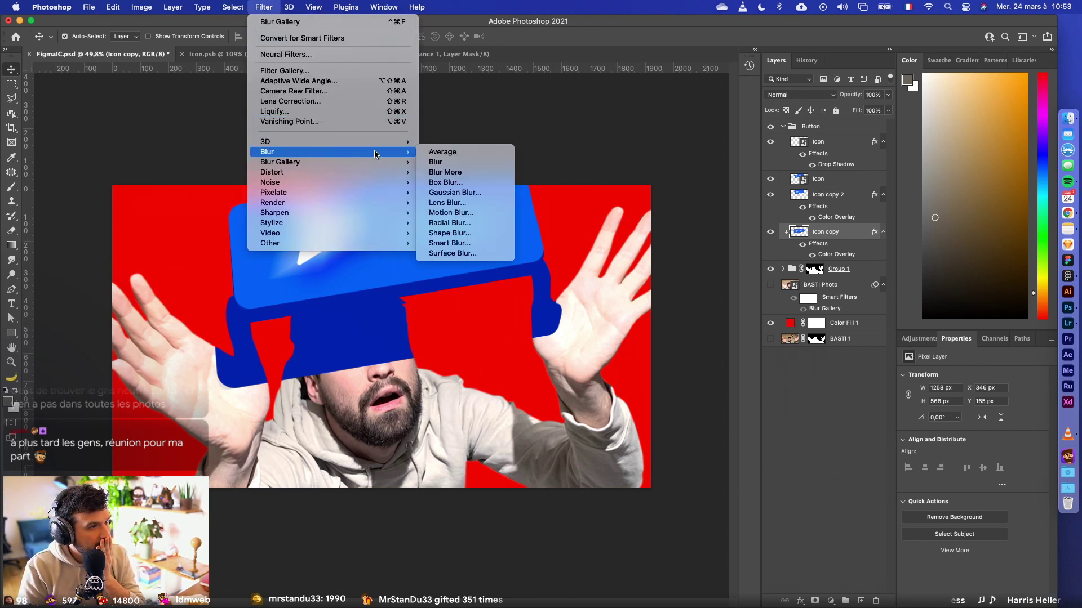
left_click(441, 192)
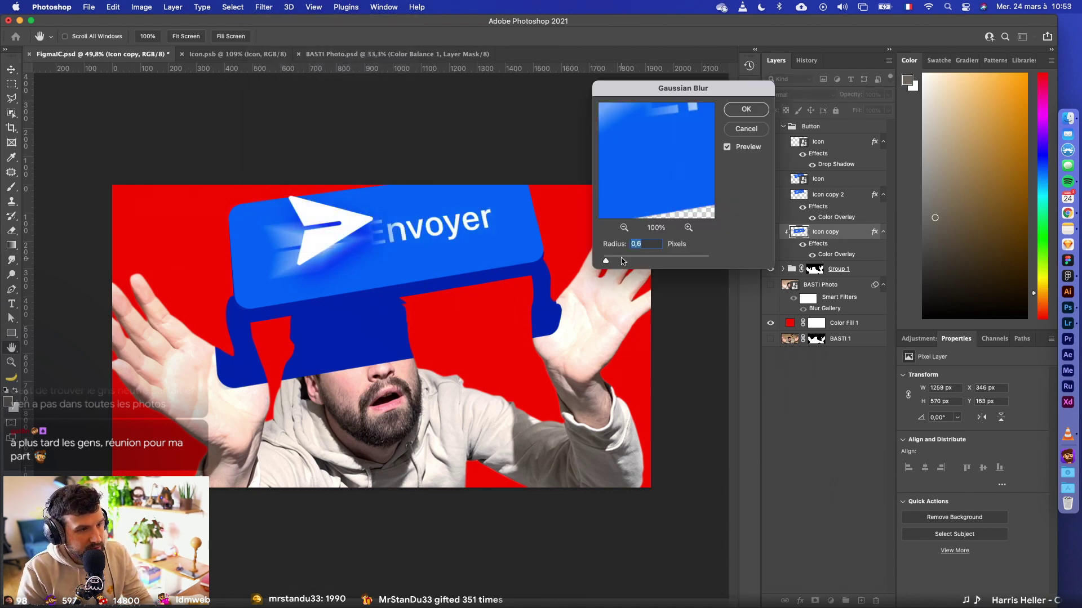
left_click_drag(623, 262, 673, 259)
left_click(746, 109)
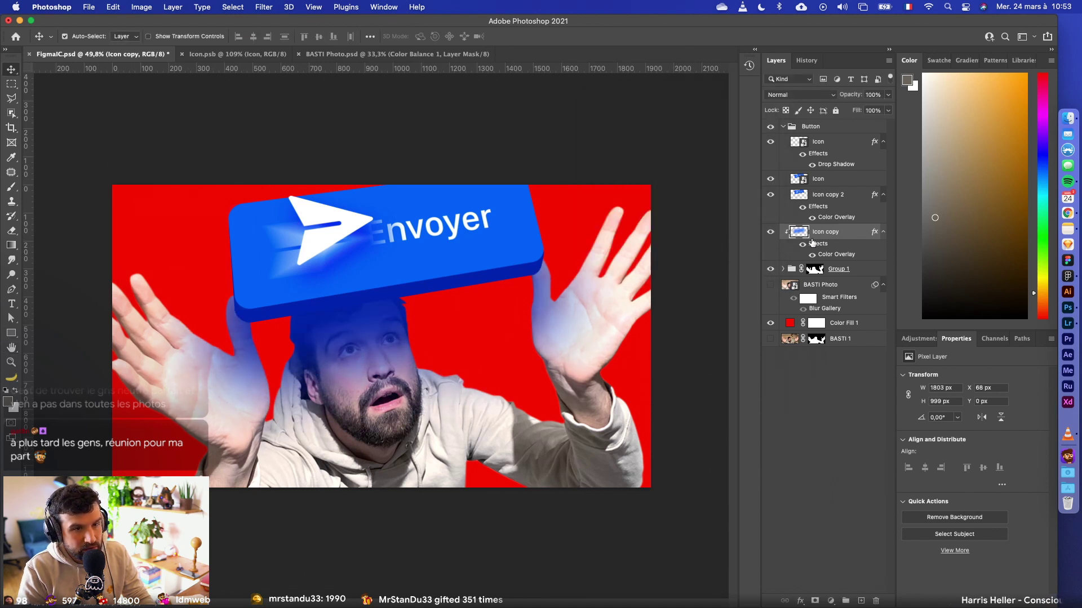
- Change the Color Overlay colour of the Icon copy layer to the brighter blue 0030ff
double_click(825, 255)
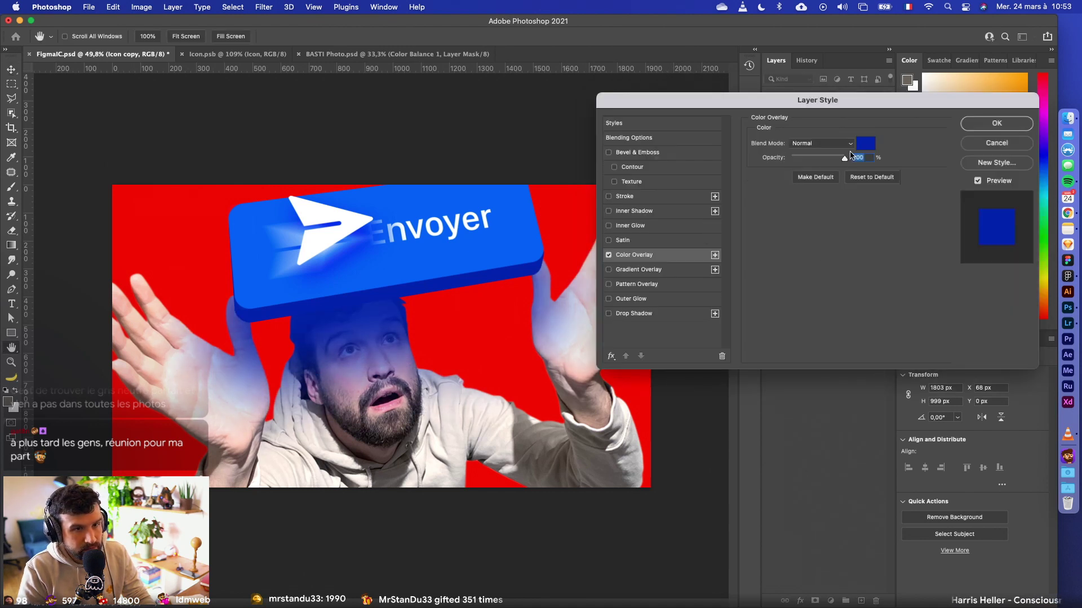
left_click(865, 145)
left_click_drag(687, 277, 694, 258)
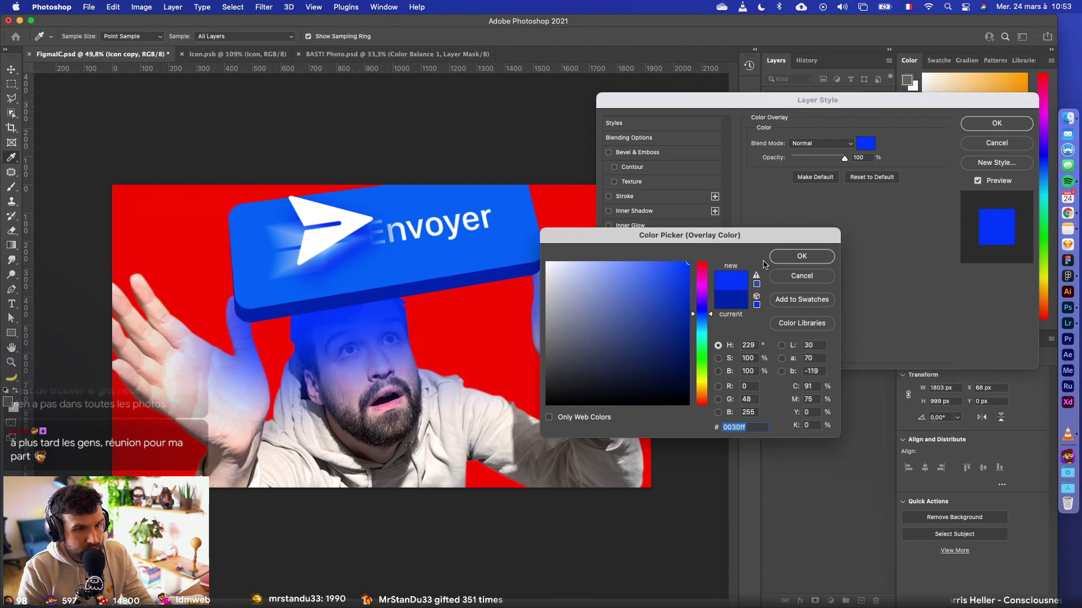
left_click(800, 257)
left_click(996, 124)
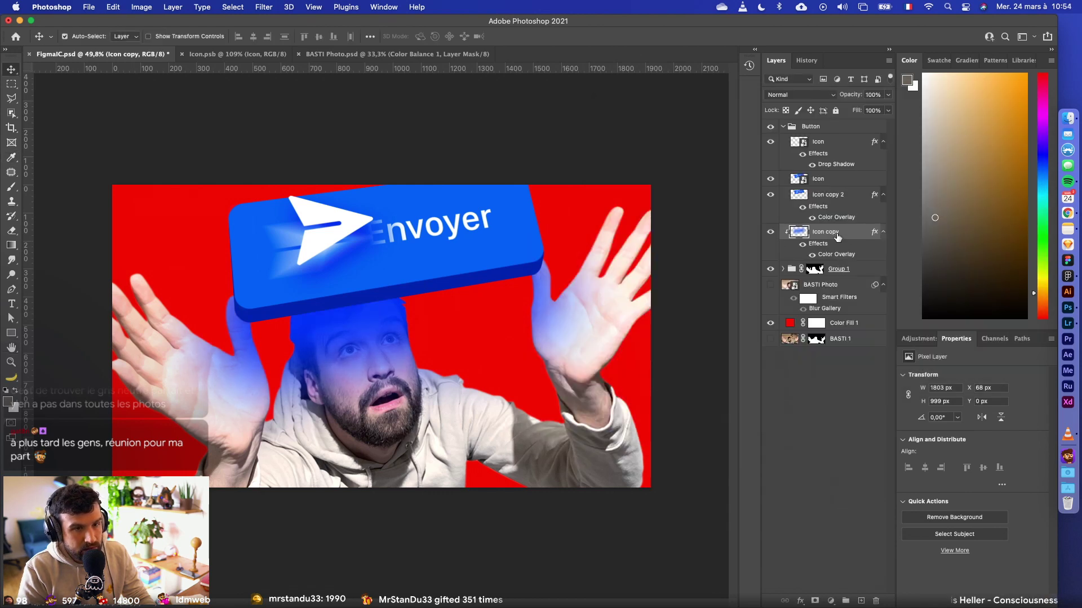
left_click(888, 110)
mouse_move(889, 124)
left_mouse_down()
mouse_move(860, 127)
mouse_move(887, 124)
left_mouse_up()
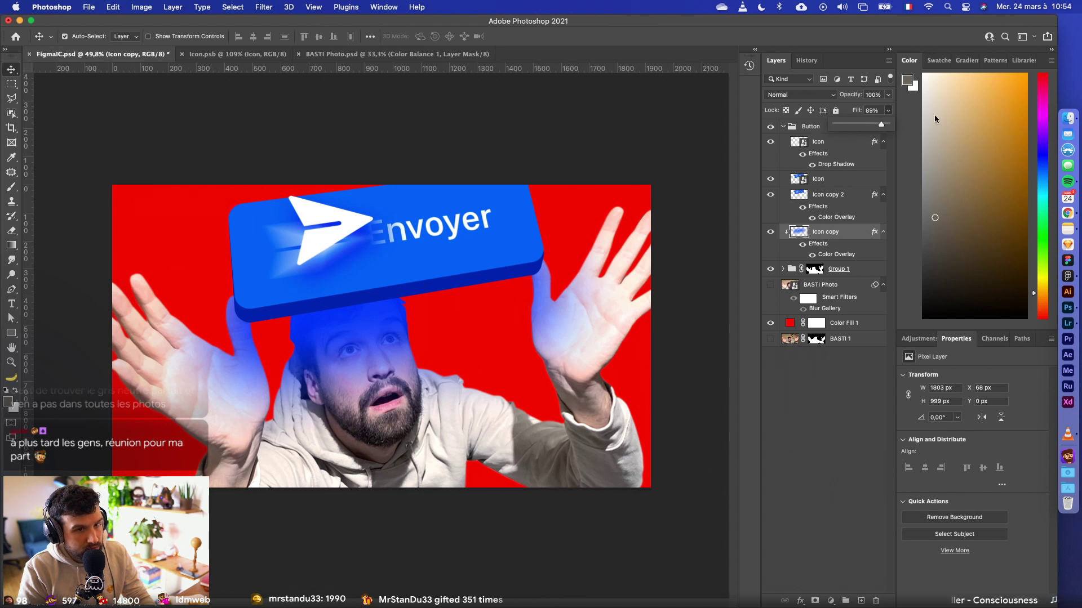
left_click(843, 233)
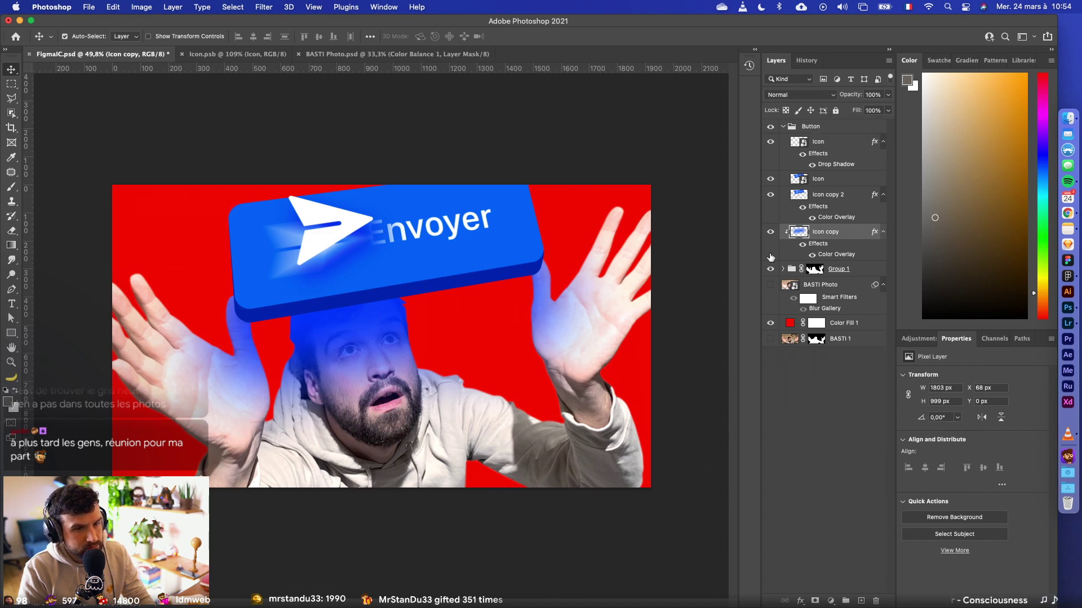
- Compare the composite with the Icon copy glow hidden and shown, and set that layer's opacity to 53%
left_click(770, 232)
left_click(770, 231)
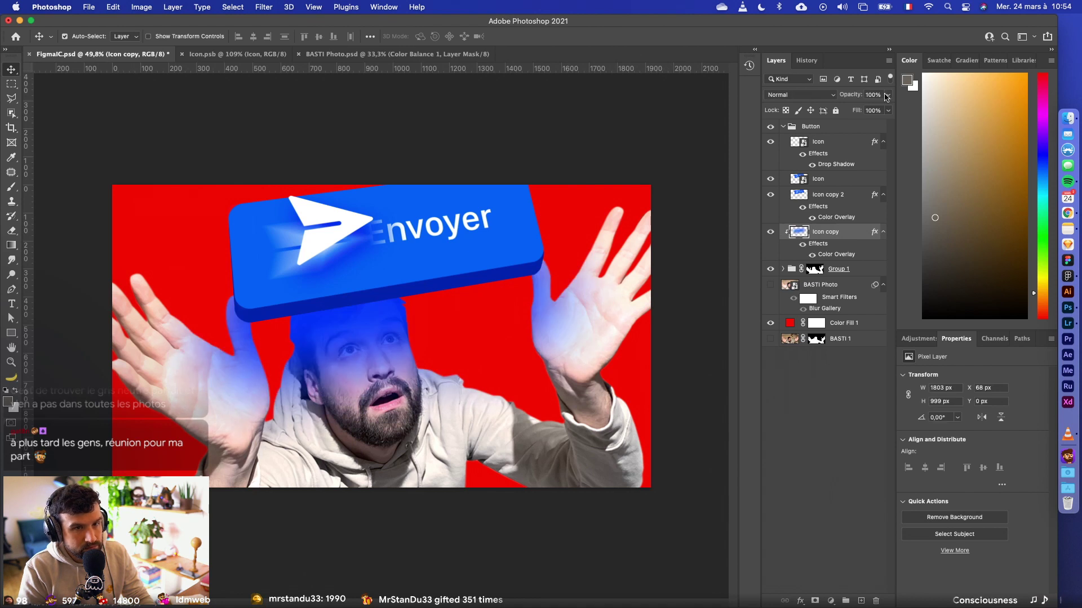
left_click(887, 97)
left_click_drag(866, 111, 864, 108)
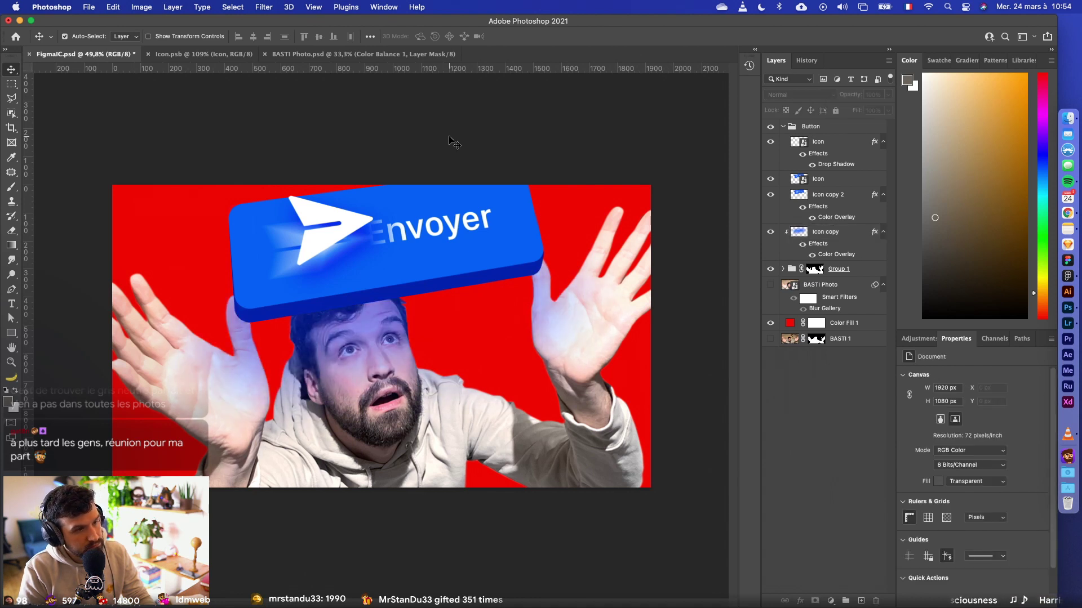
- Set the Icon copy layer's blend mode to Overlay and its opacity to 58%
scroll(451, 140, "down", 3)
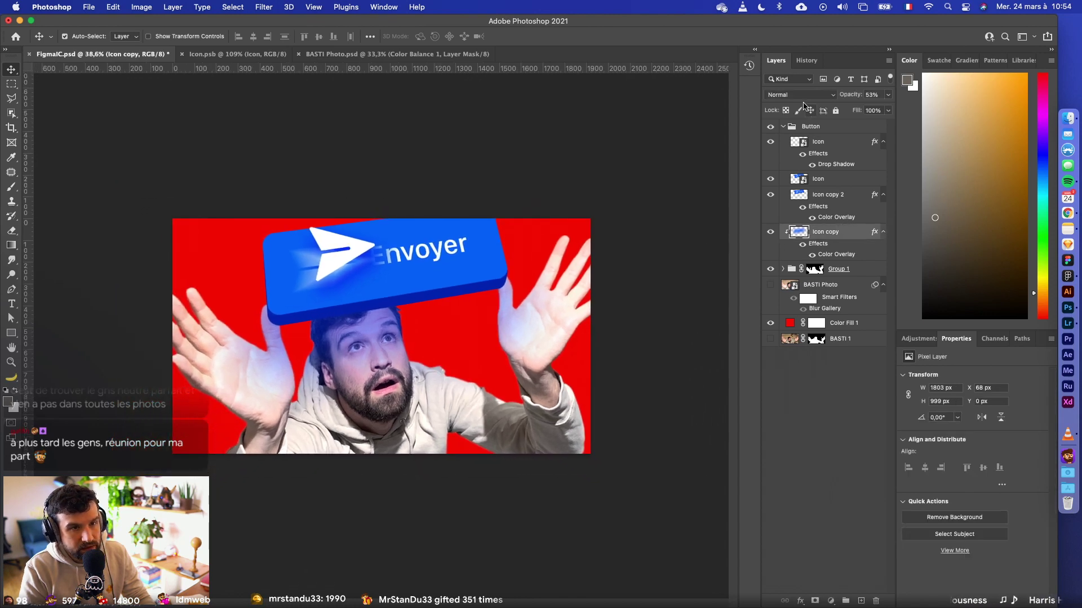
left_click(803, 95)
left_click(782, 247)
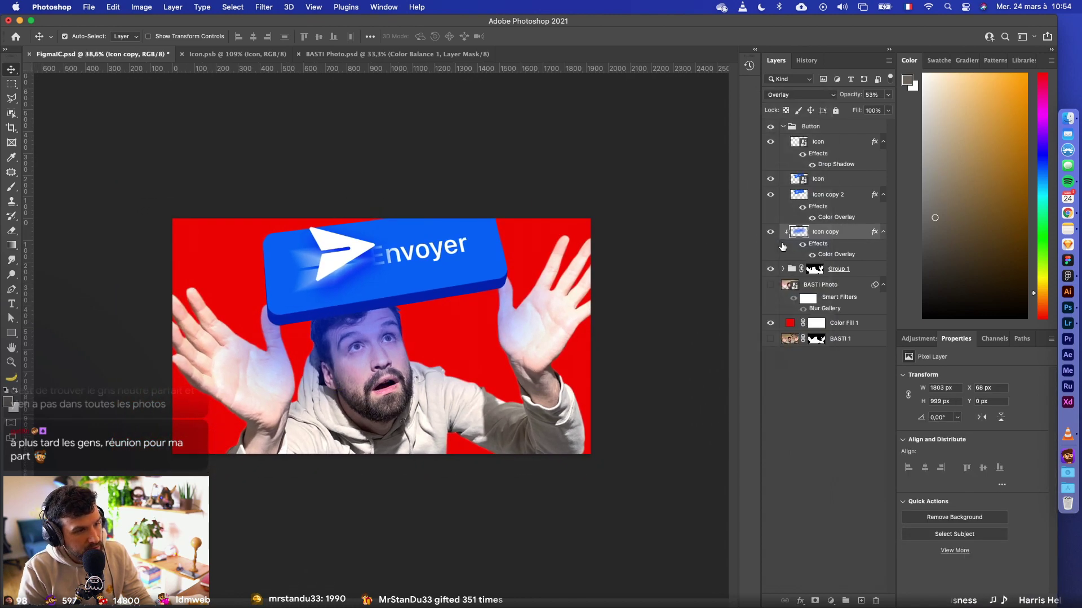
left_click(888, 95)
mouse_move(864, 111)
left_mouse_down()
mouse_move(837, 110)
mouse_move(860, 108)
left_mouse_up()
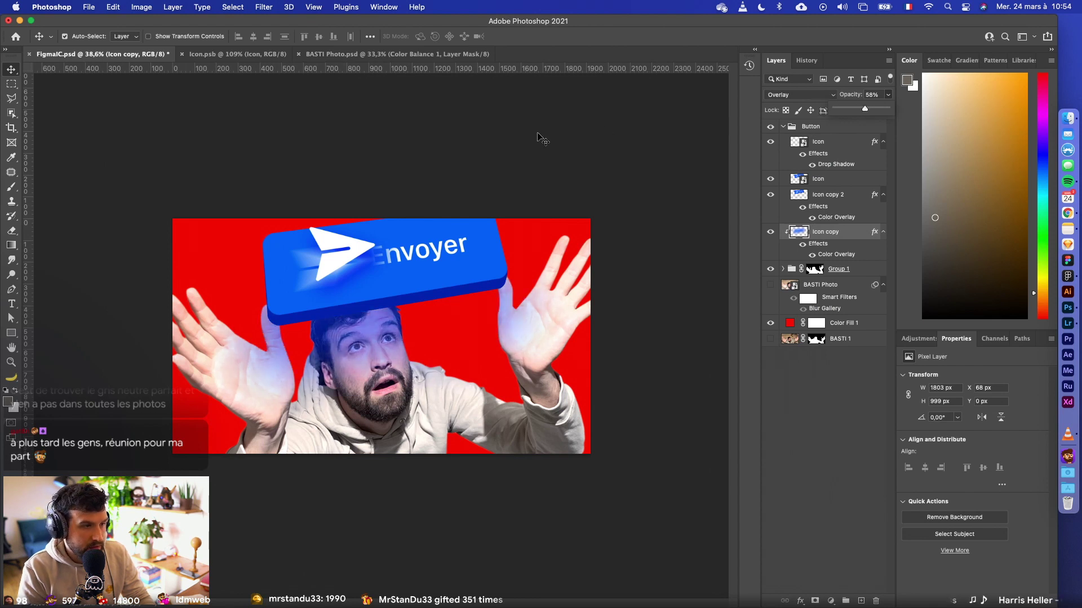
- Move the blurred Icon copy layer up to a Y position of about -96 px
key("super+t")
left_click_drag(398, 333, 397, 313)
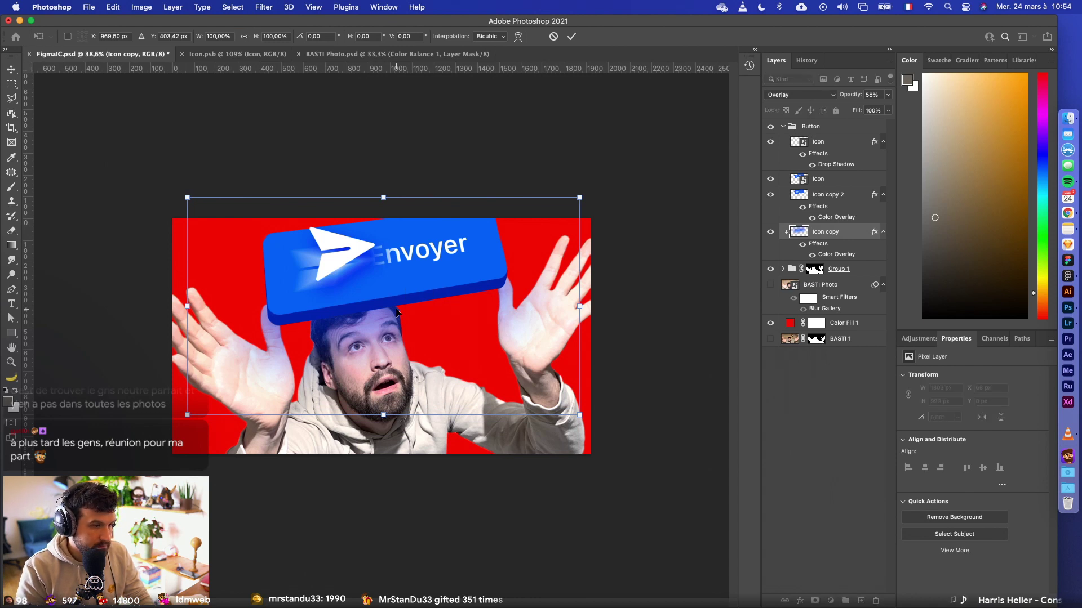
key("Return")
- Readjust the blue of the Icon copy layer's Color Overlay effect, trying lighter shades
double_click(799, 238)
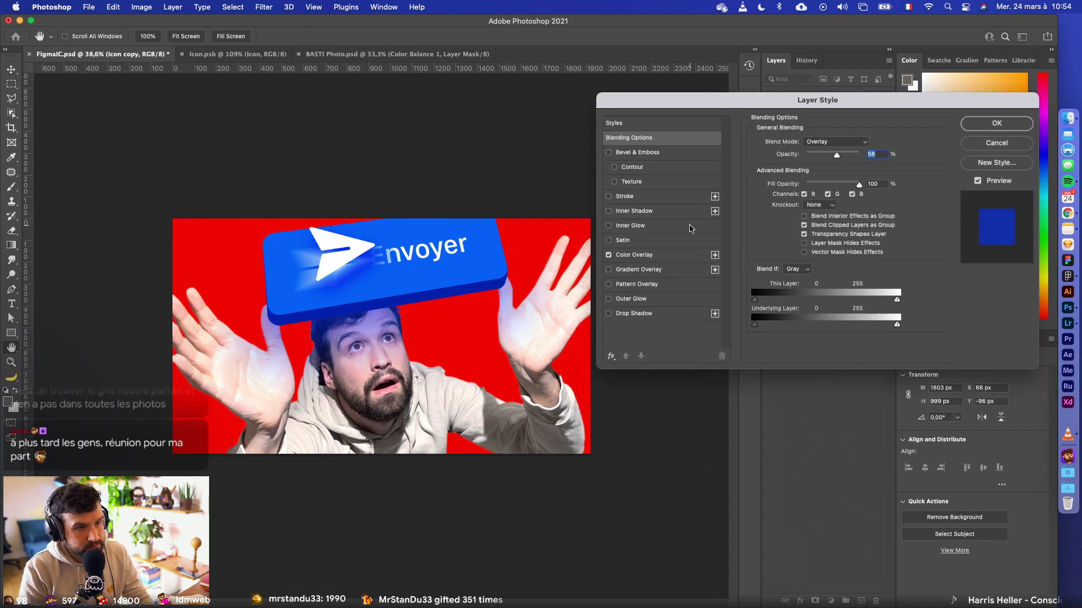
left_click(626, 241)
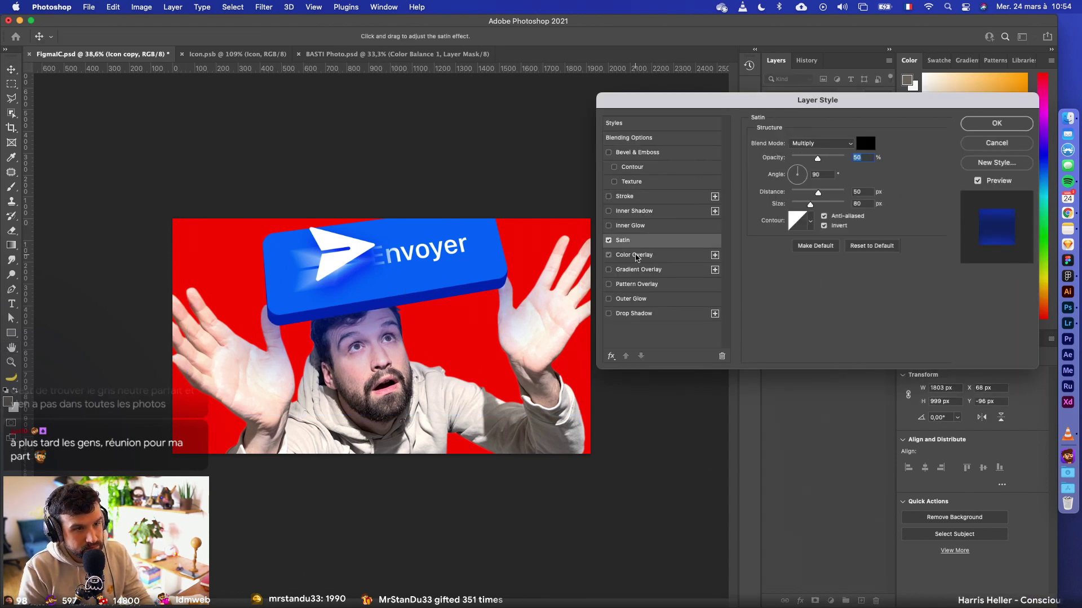
left_click(637, 256)
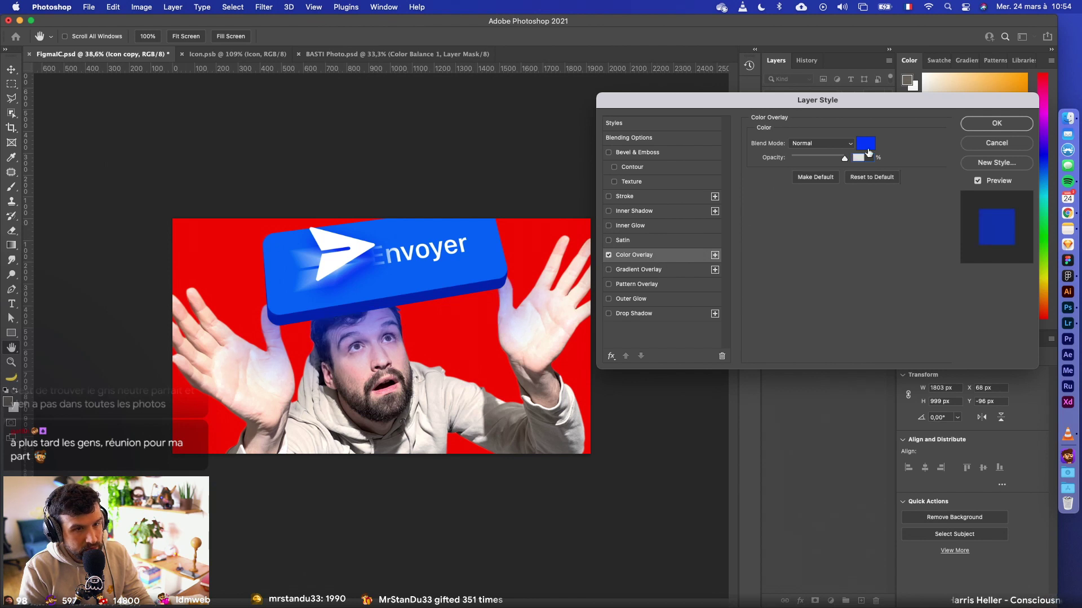
left_click(867, 147)
left_click_drag(665, 265, 651, 263)
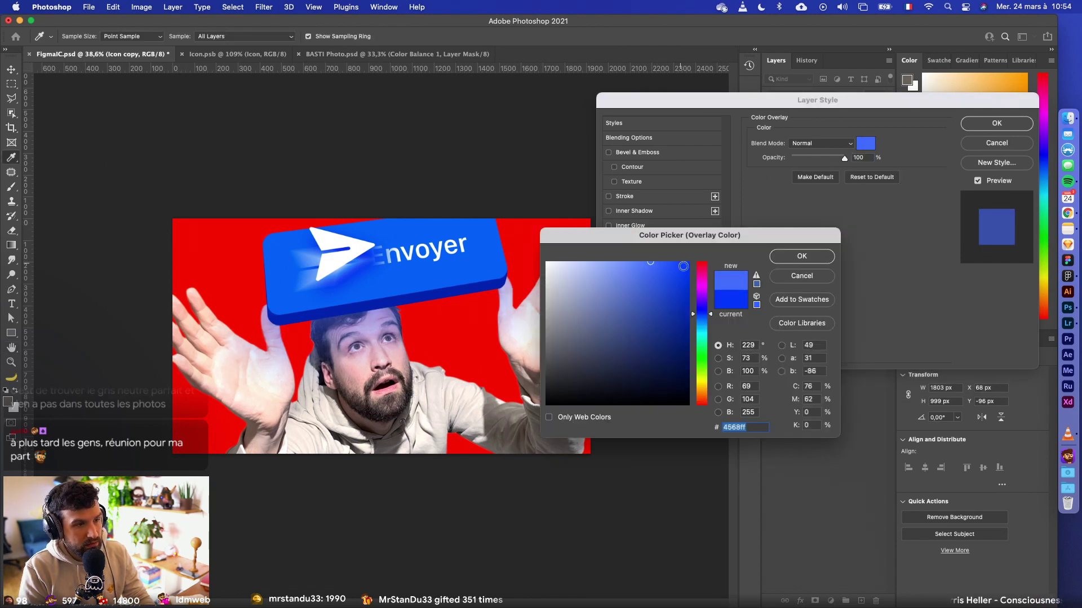
left_click(795, 260)
left_click(996, 123)
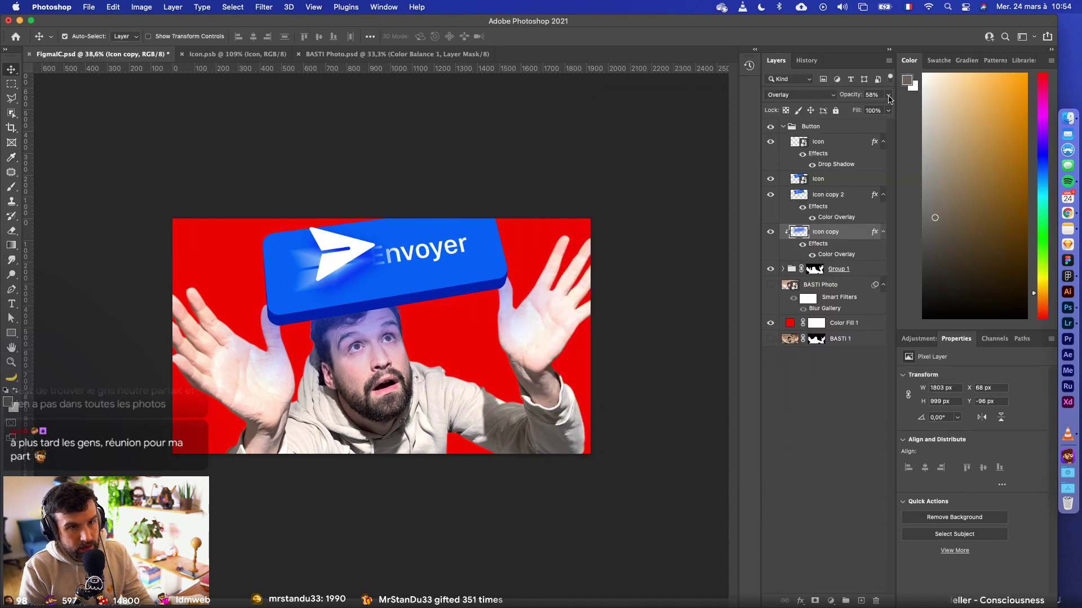
- Raise the Icon copy layer's opacity to 70% and judge the whole composite
left_click(888, 98)
left_click_drag(865, 109, 871, 109)
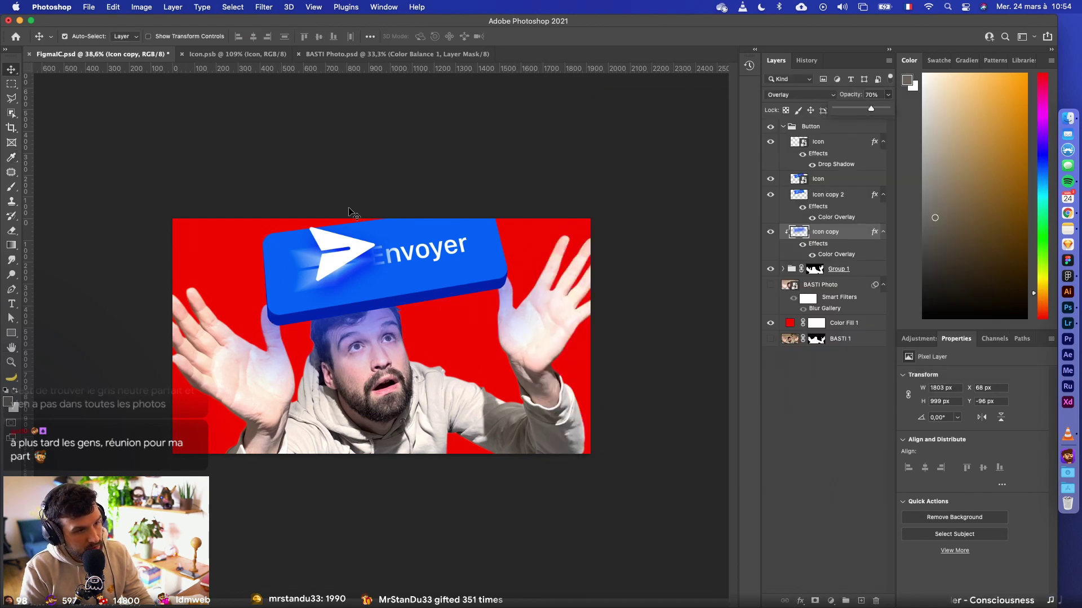
scroll(350, 213, "down", 2)
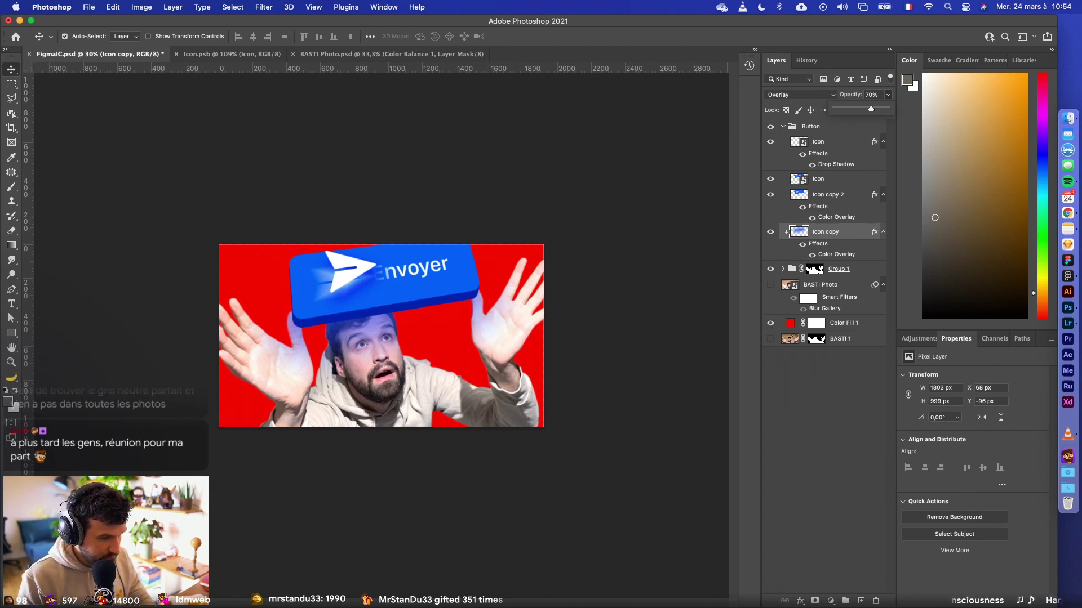
- Switch to Chrome and search Google Images for "sun ray overlay photoshop", bringing the browser window fully into view
key("super+Tab")
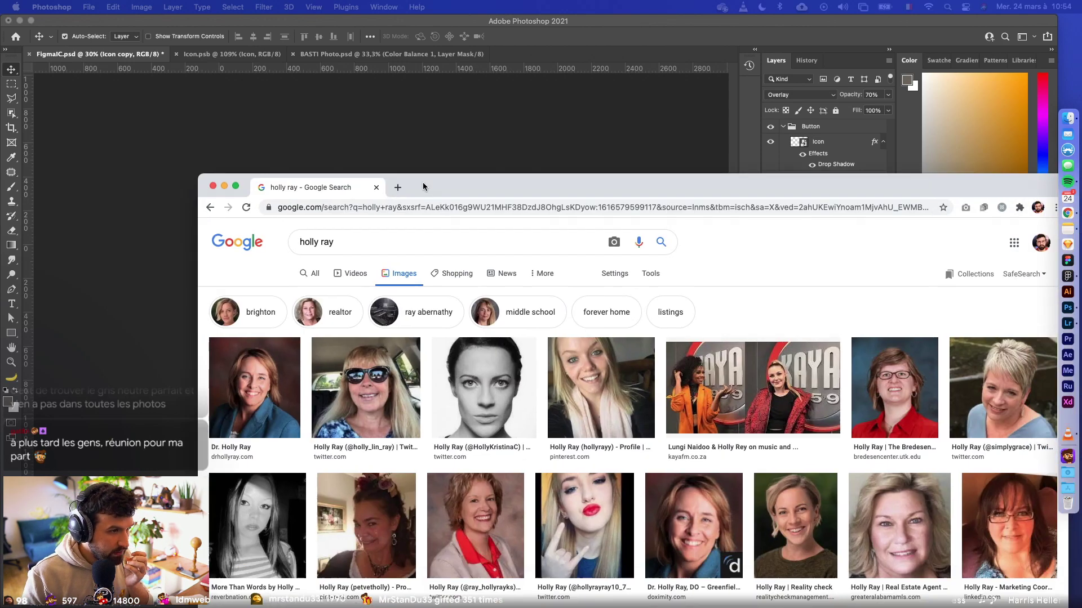
left_click_drag(424, 186, 447, 37)
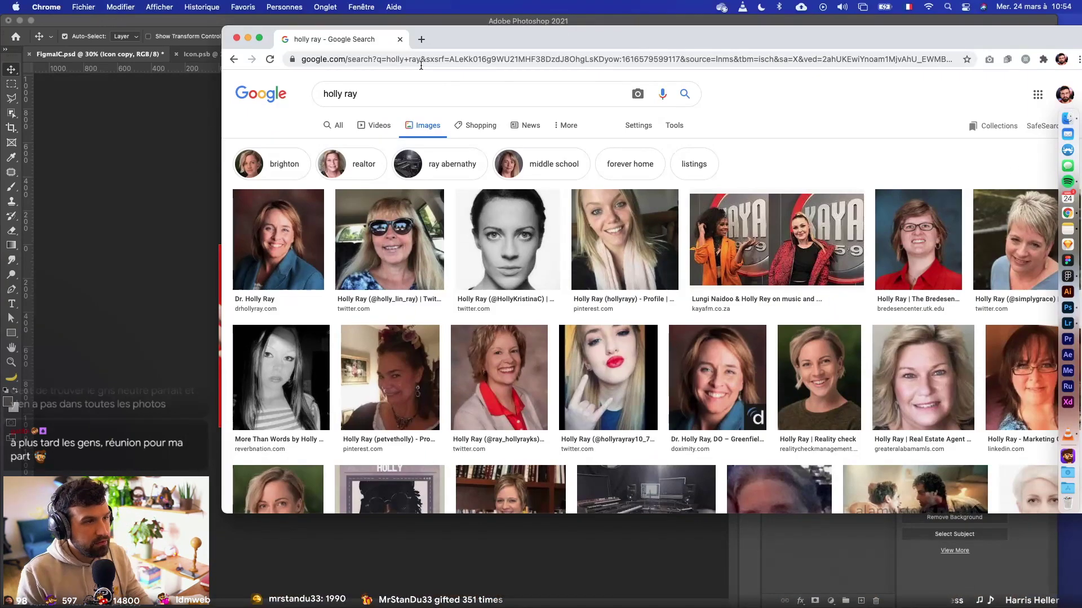
left_click_drag(365, 94, 259, 93)
type("Ra")
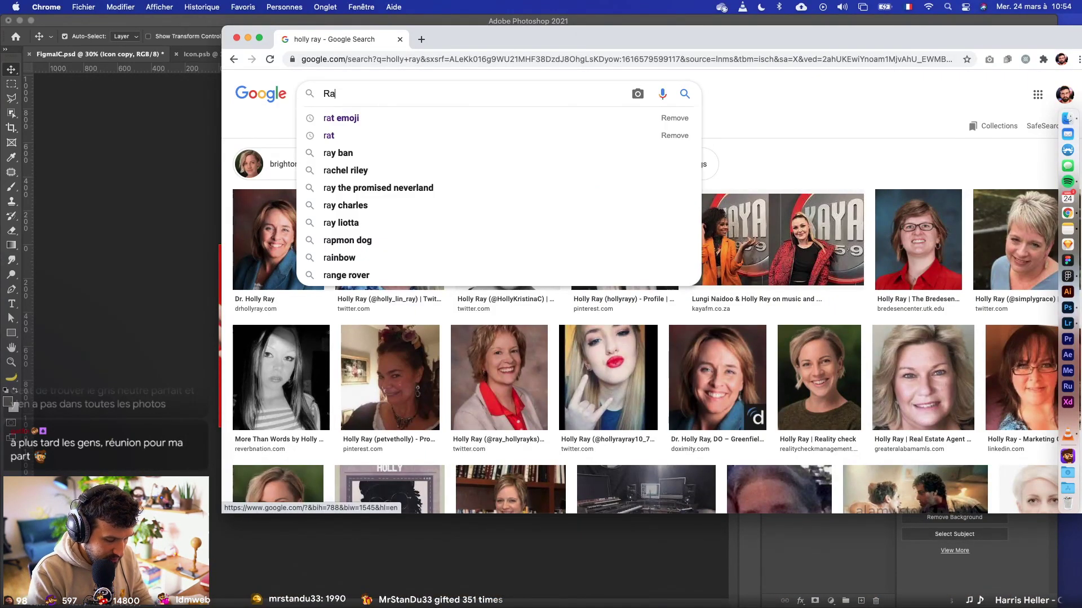
type("y overlay photo")
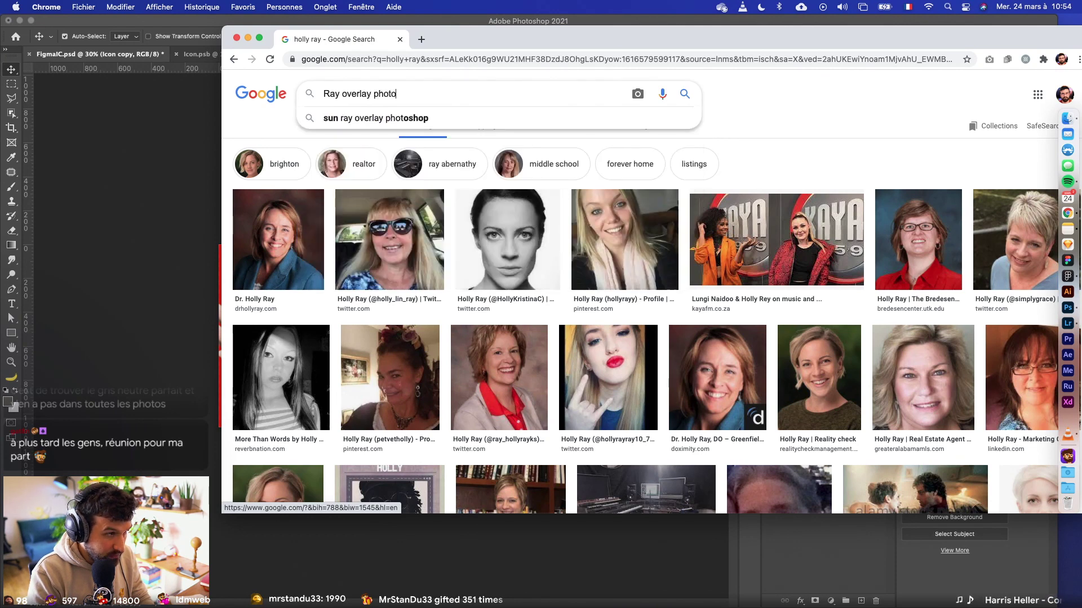
left_click(341, 117)
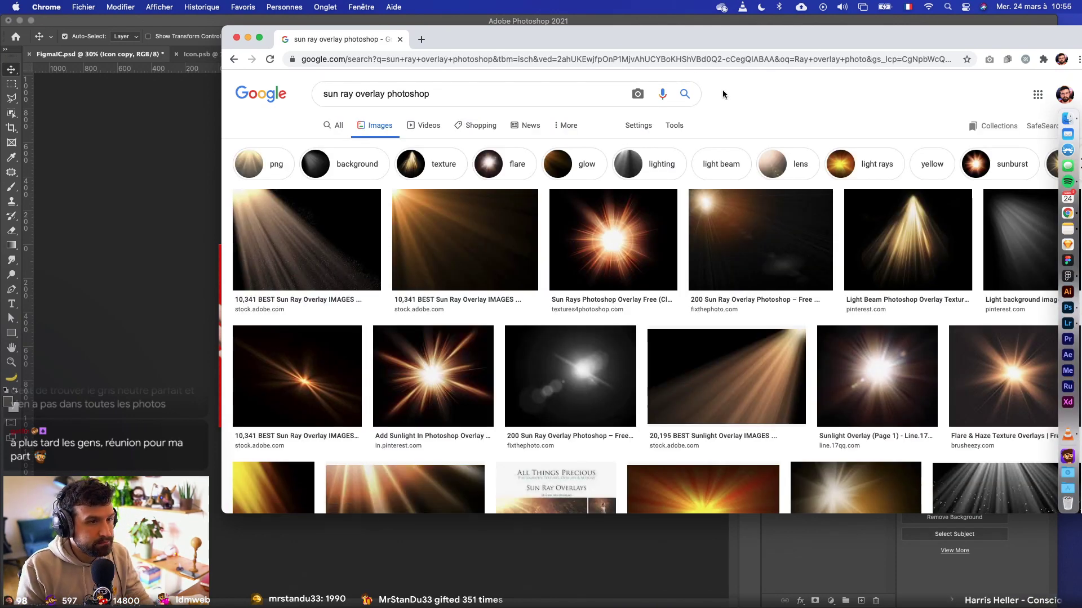
left_click_drag(682, 44, 585, 51)
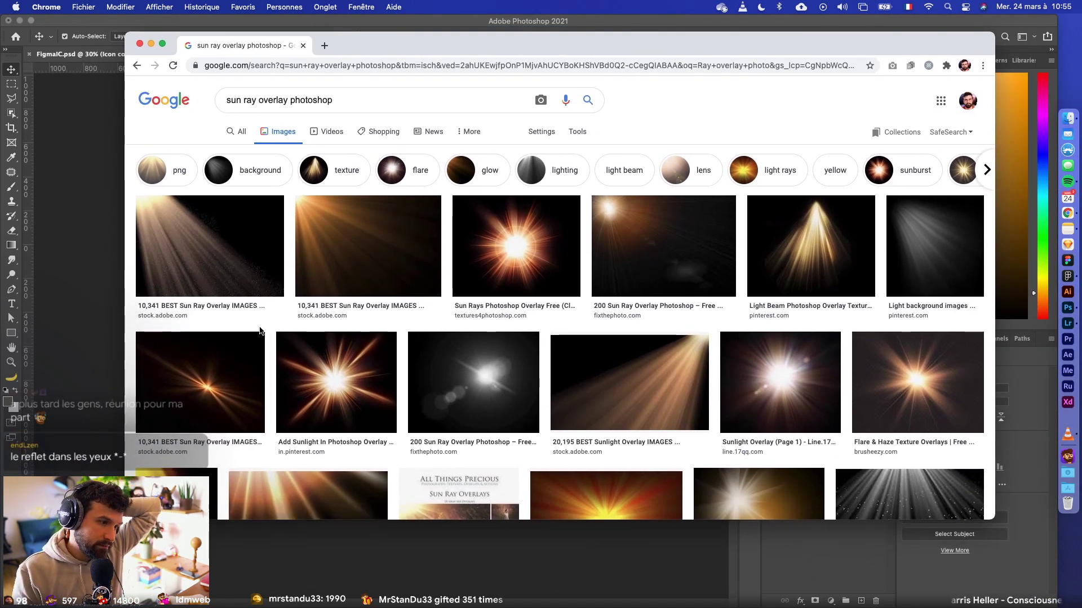
- Check the Capture d'écran screenshot files on the desktop and return to the sun ray image results
key("ctrl+Right")
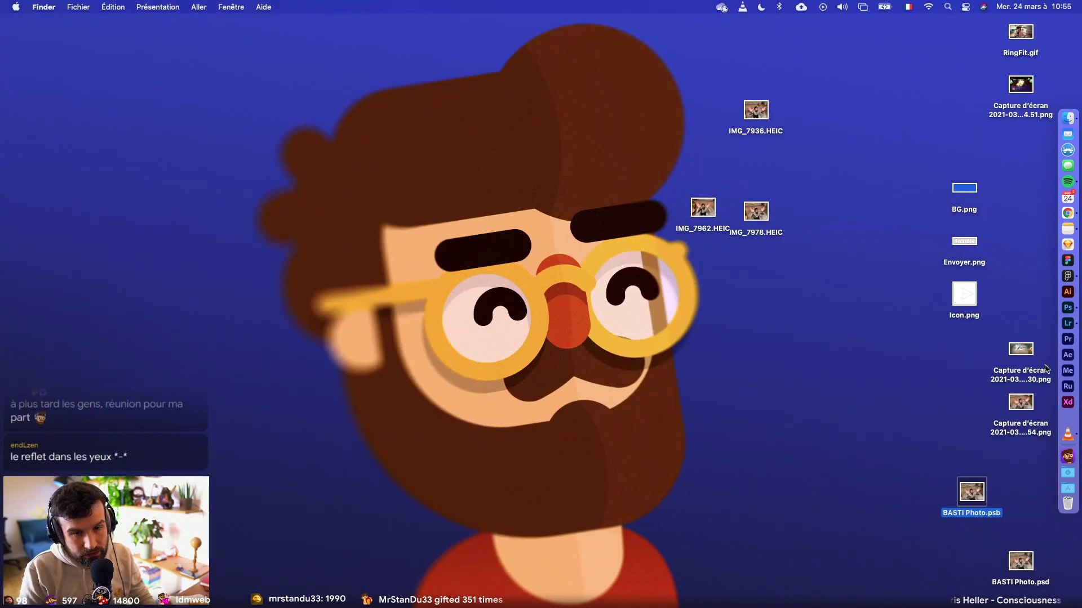
left_click(1027, 348)
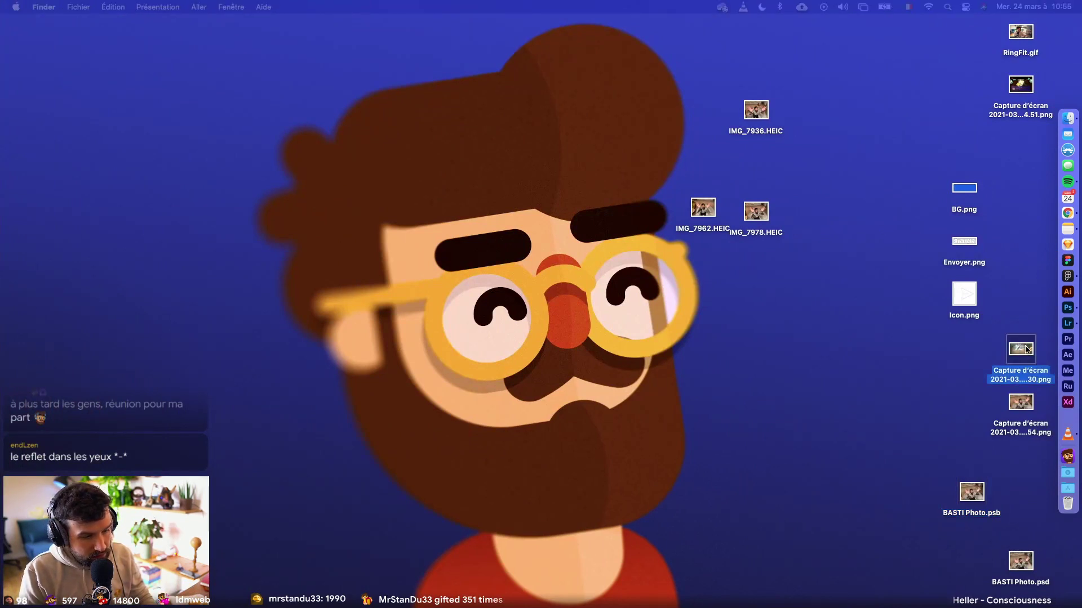
left_click(1022, 86)
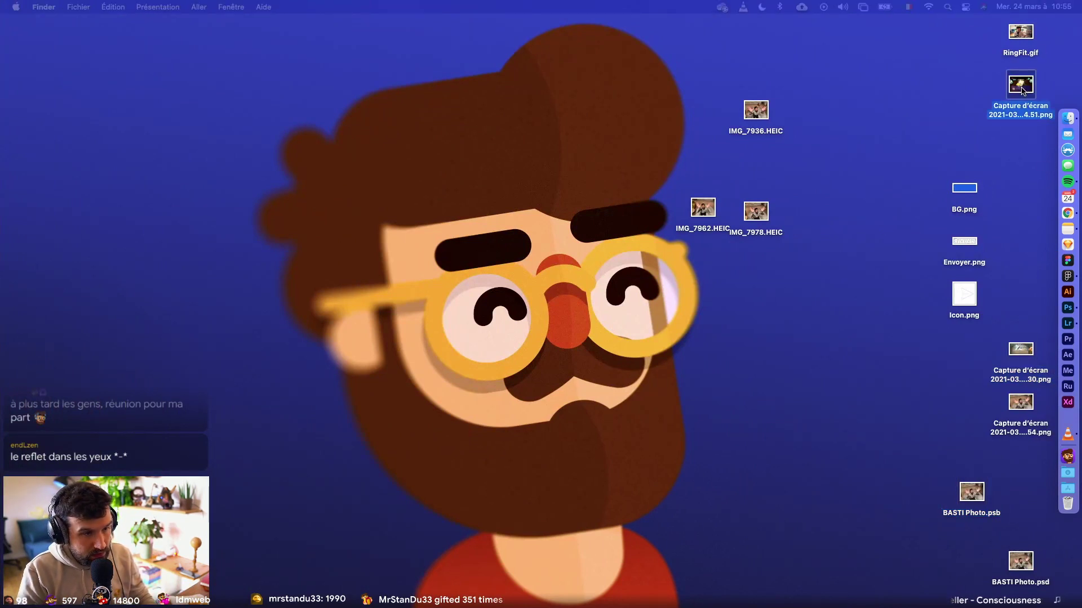
key("Up")
key("super+Tab")
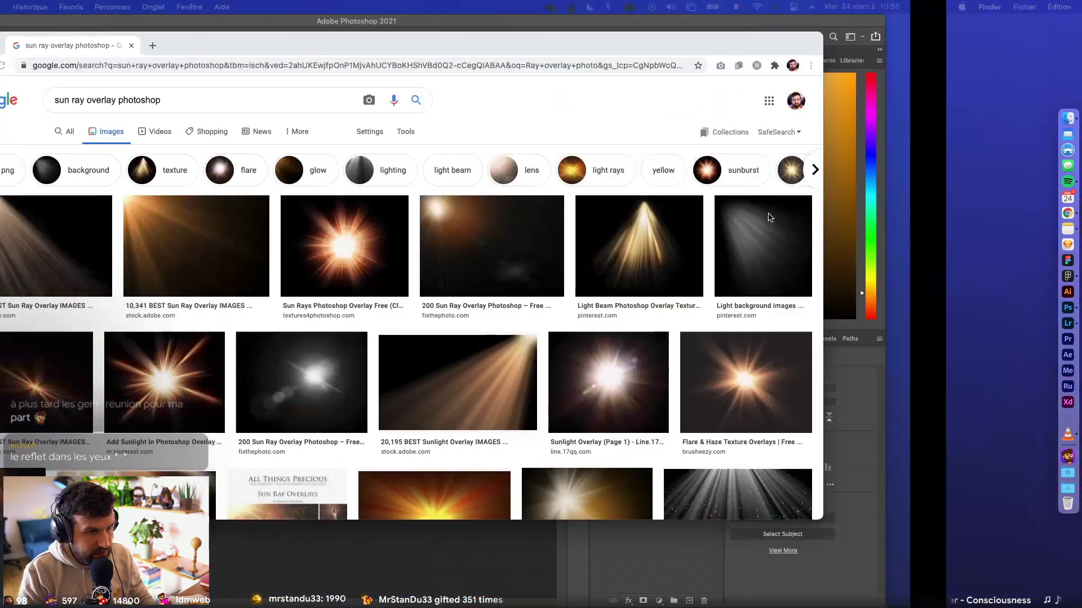
- Preview the Adobe Stock orange light flare on black from the sun ray image results and copy the image
scroll(635, 265, "down", 5)
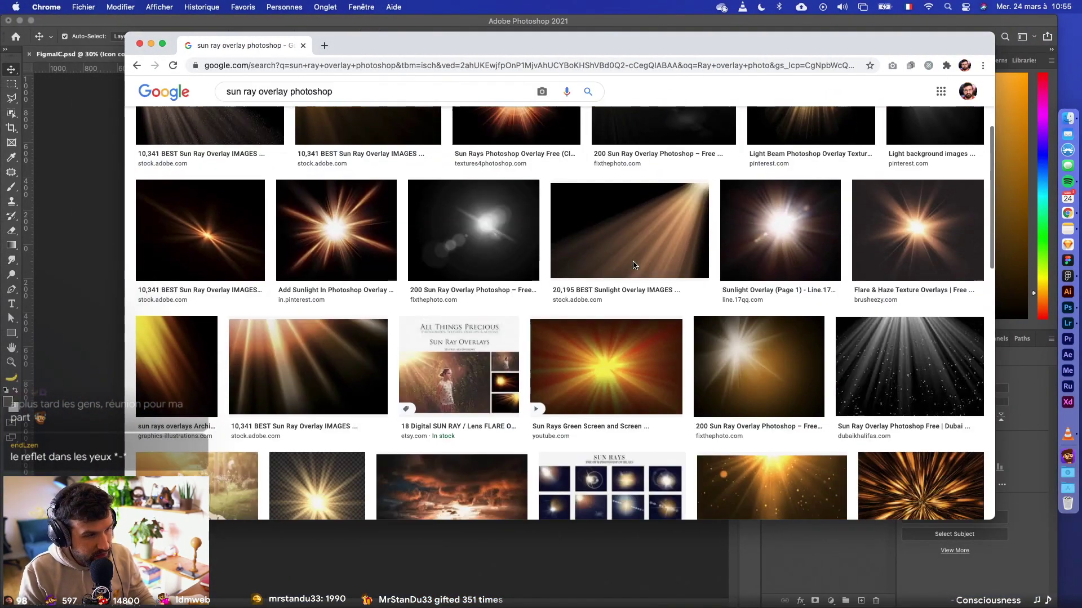
scroll(366, 297, "up", 2)
scroll(366, 297, "up", 2)
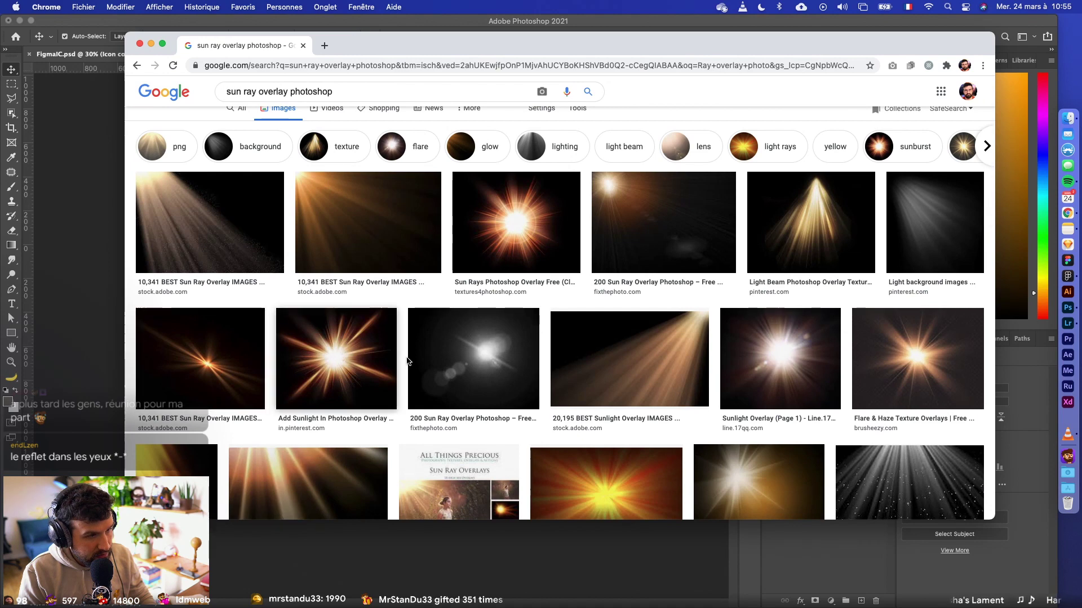
left_click(247, 363)
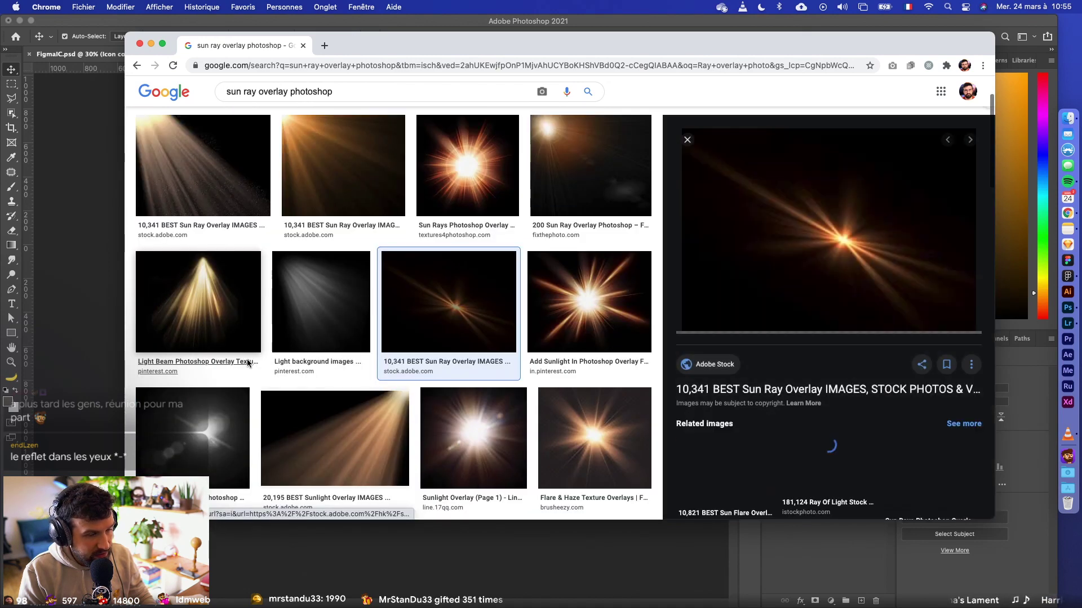
right_click(838, 260)
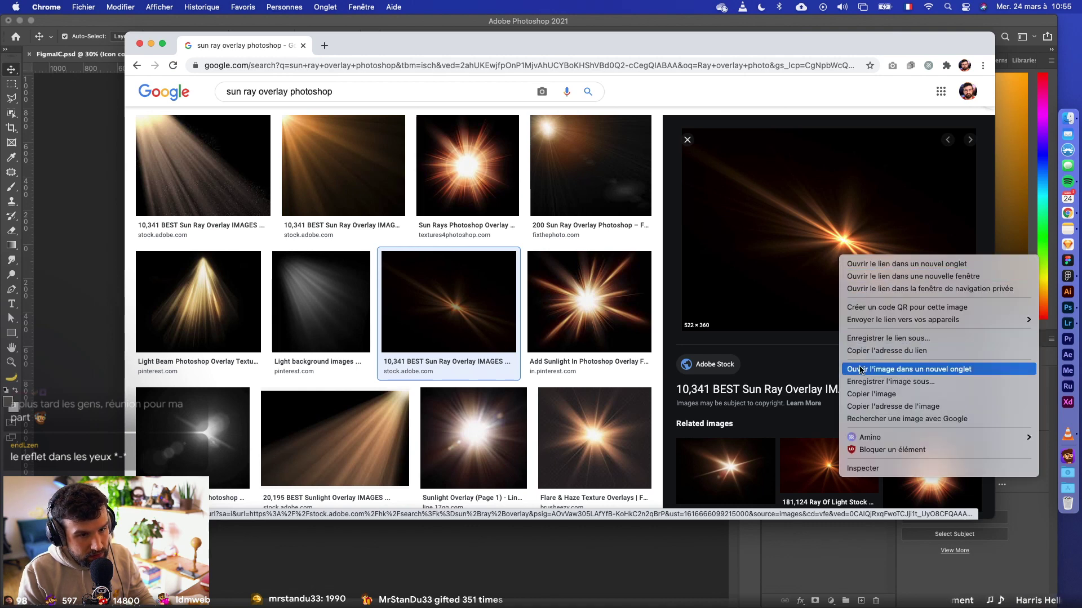
left_click(866, 393)
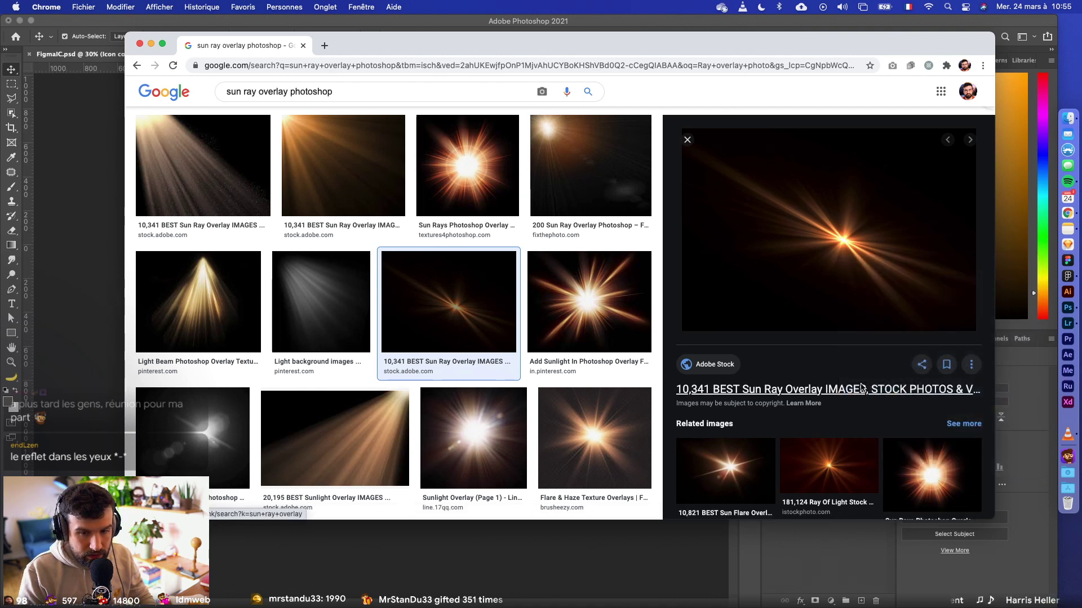
- Switch to Photoshop, paste the copied flare above the Icon copy layer and enlarge it to about 4408 × 4324 px
key("super+Tab")
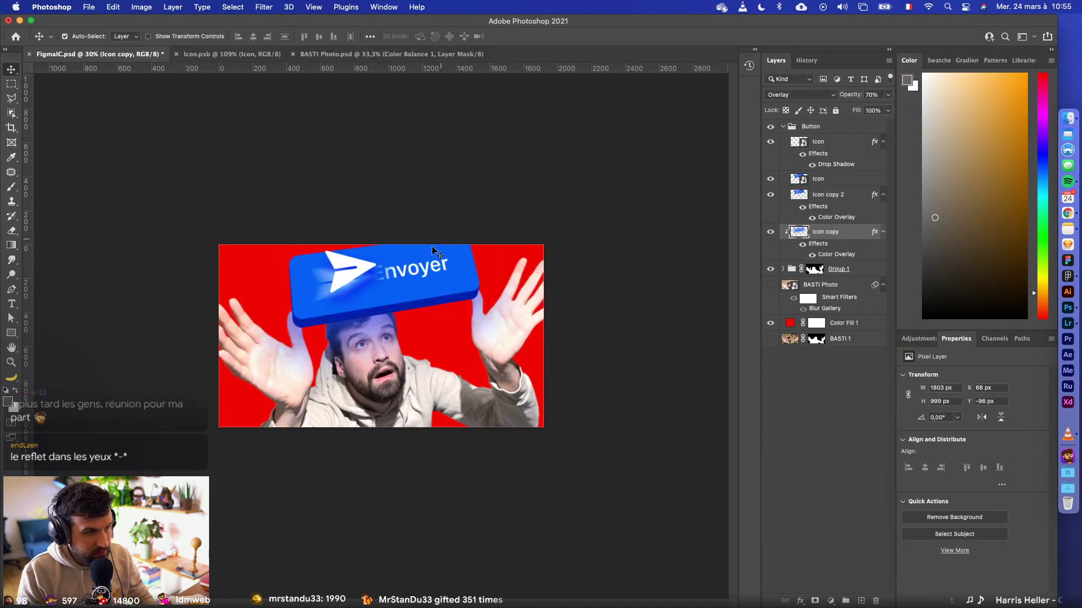
key("super+v")
key("super+t")
left_click_drag(426, 307, 449, 63)
left_click_drag(435, 343, 415, 297)
left_click_drag(623, 258, 740, 211)
key("Return")
- Move the flare so its rays spread from behind the Envoyer button and blend it with Linear Dodge (Add)
key("ctrl+t")
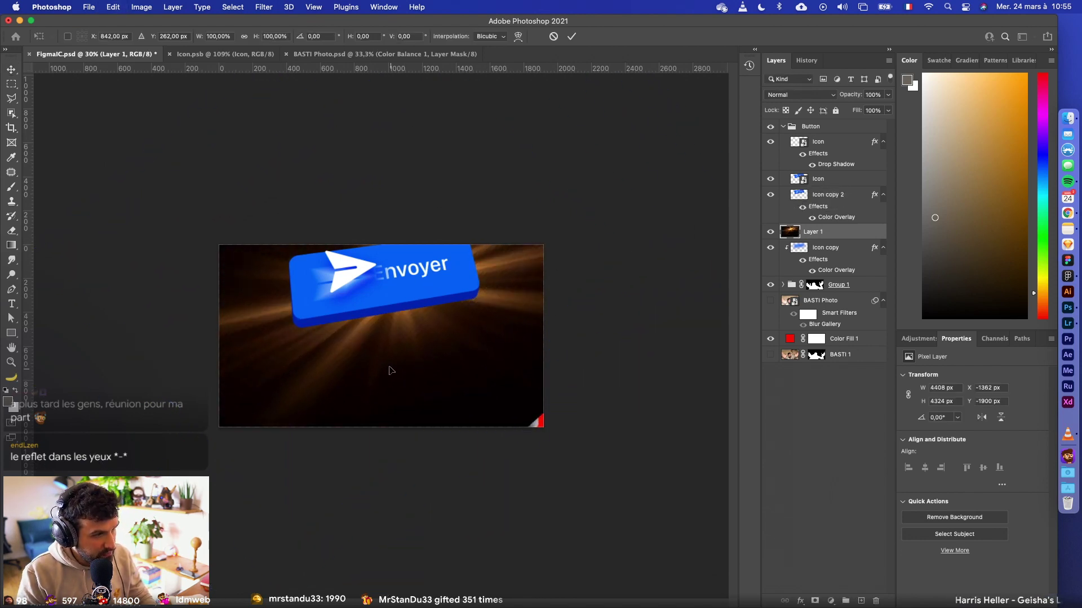
mouse_move(386, 370)
left_mouse_down()
mouse_move(381, 346)
mouse_move(367, 371)
left_mouse_up()
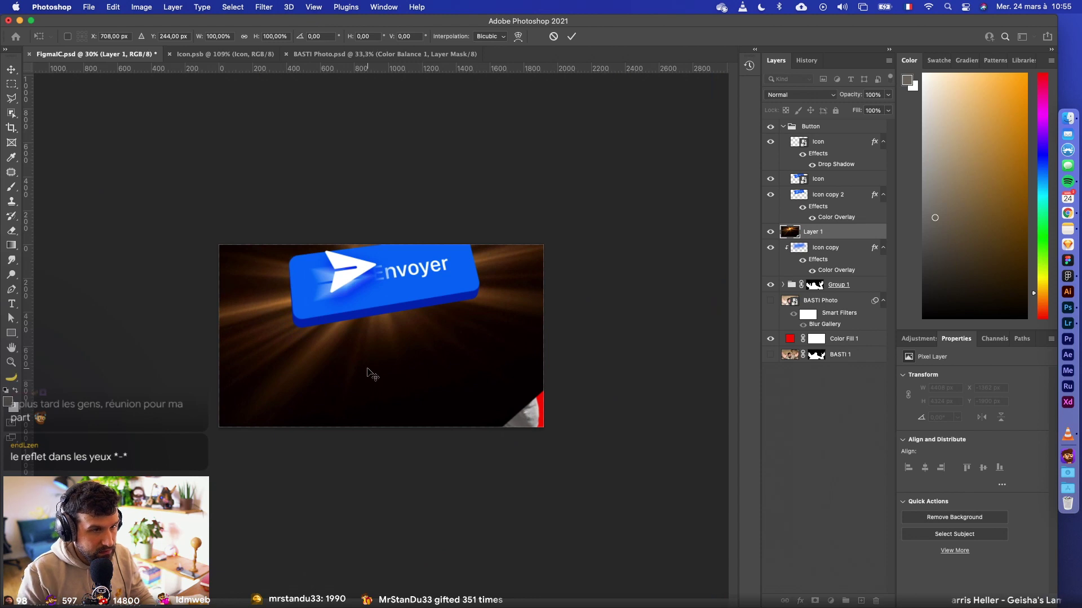
key("Return")
left_click(788, 95)
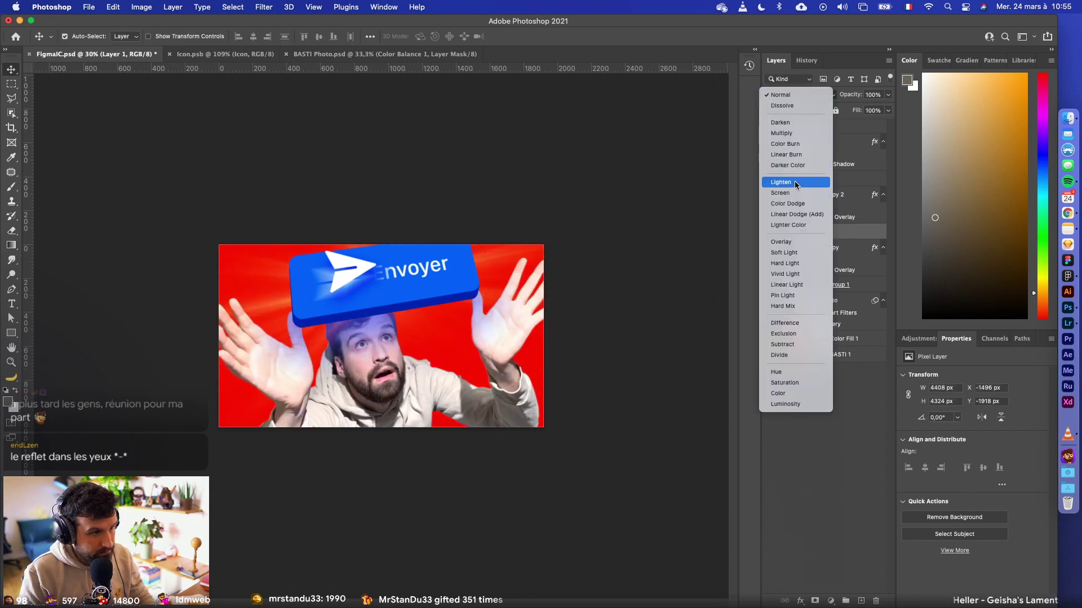
left_click(796, 214)
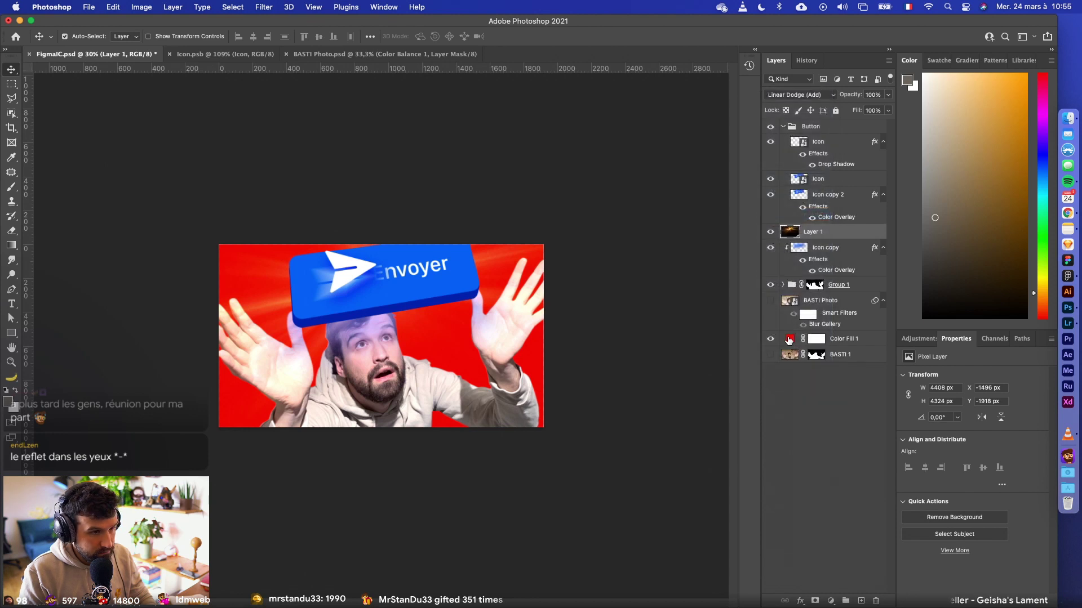
- Change the Color Fill 1 background to dark blue 102355
double_click(788, 340)
left_click_drag(660, 313, 577, 382)
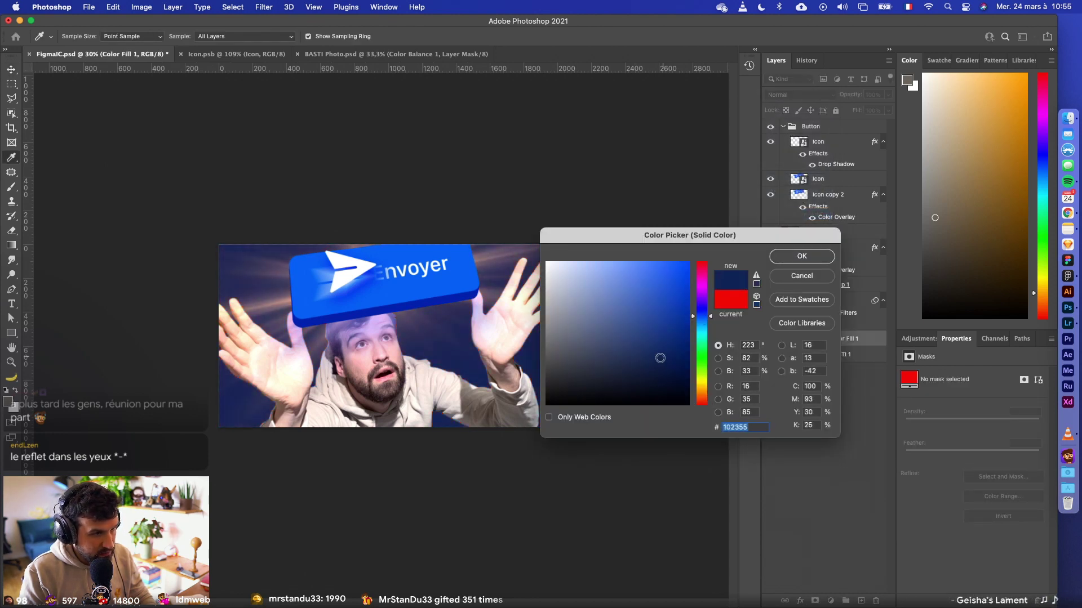
left_click(792, 260)
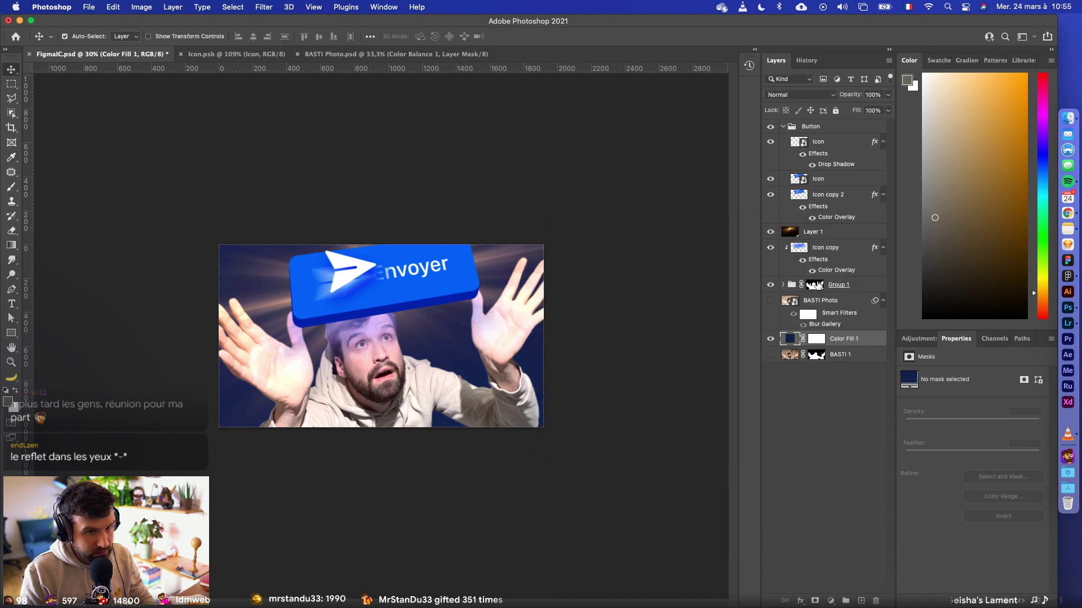
- Delete the pasted flare layer, Layer 1
left_click(817, 236)
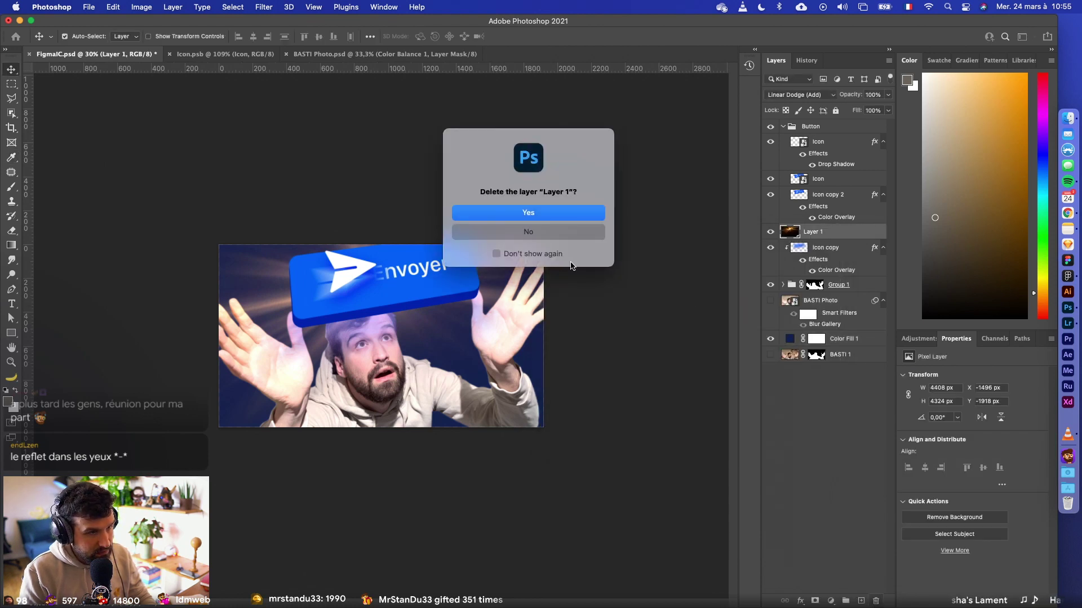
left_click(535, 216)
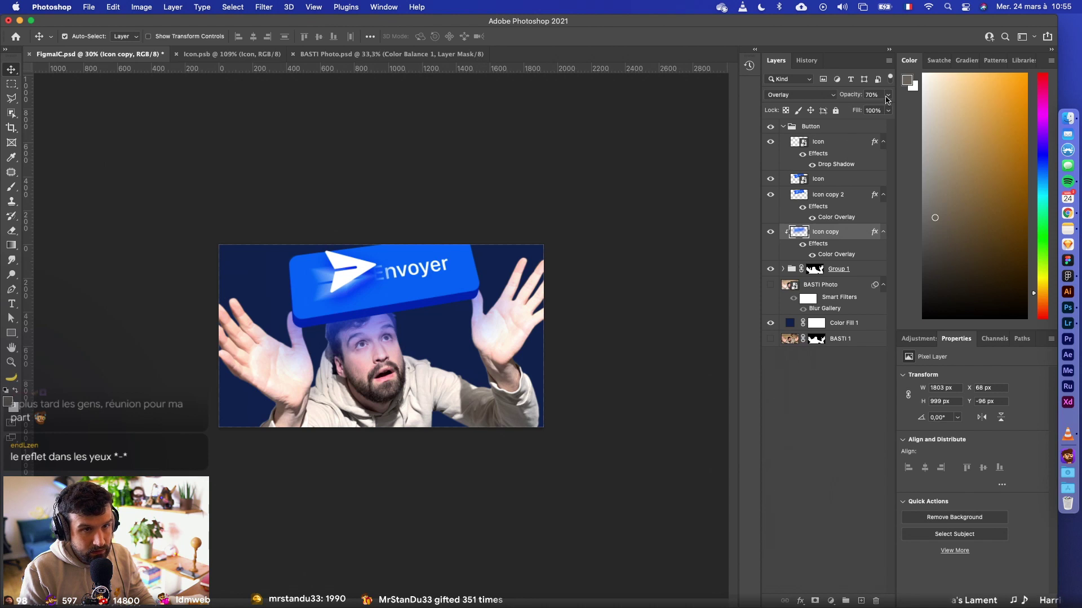
- Raise the Icon copy layer's opacity to 100% and hide its effects
left_click_drag(880, 112, 961, 105)
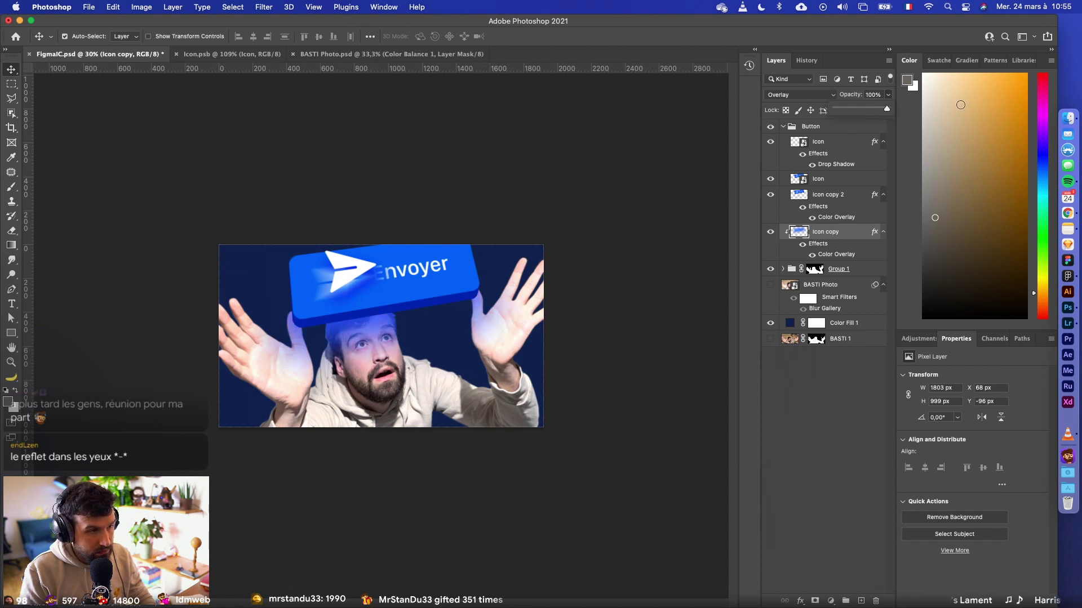
left_click(802, 245)
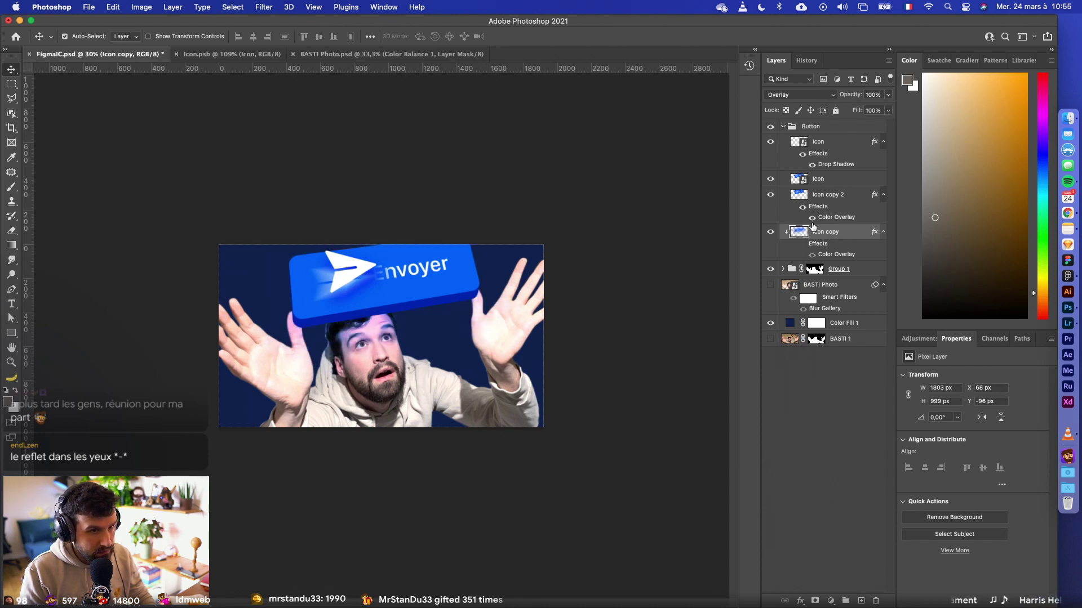
- Try Soft Light on the Icon copy layer, compare other blend modes and apply Linear Dodge (Add)
left_click(807, 96)
left_click(801, 105)
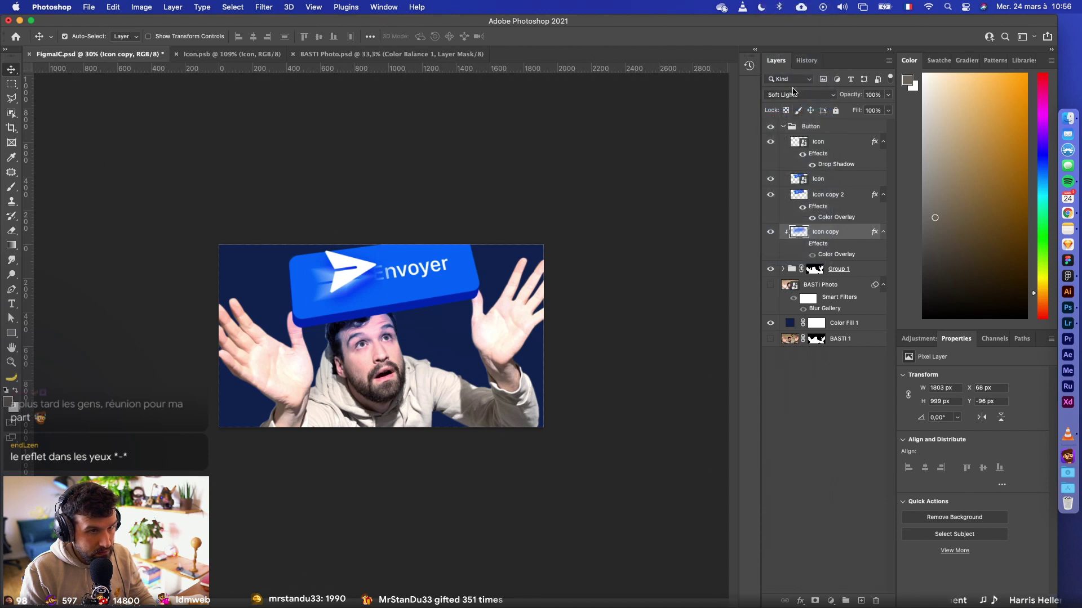
left_click(794, 92)
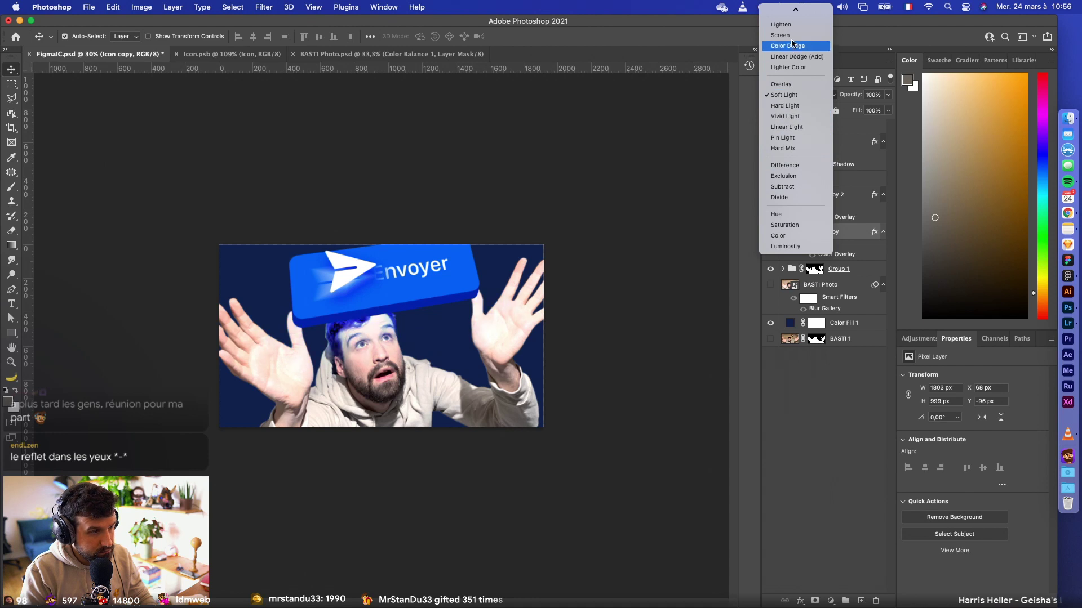
scroll(791, 36, "up", 3)
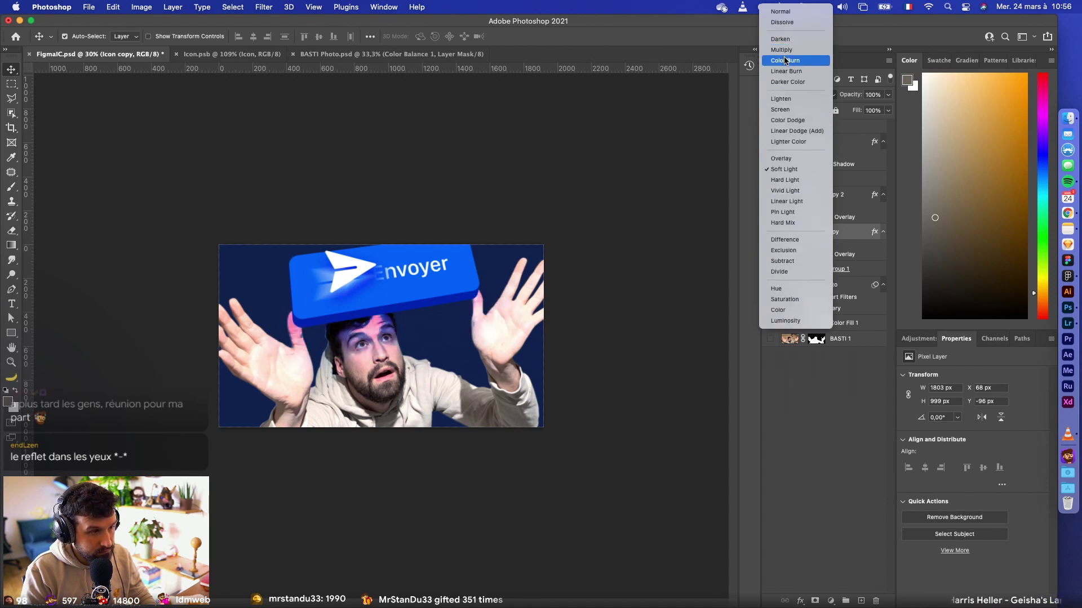
left_click(781, 132)
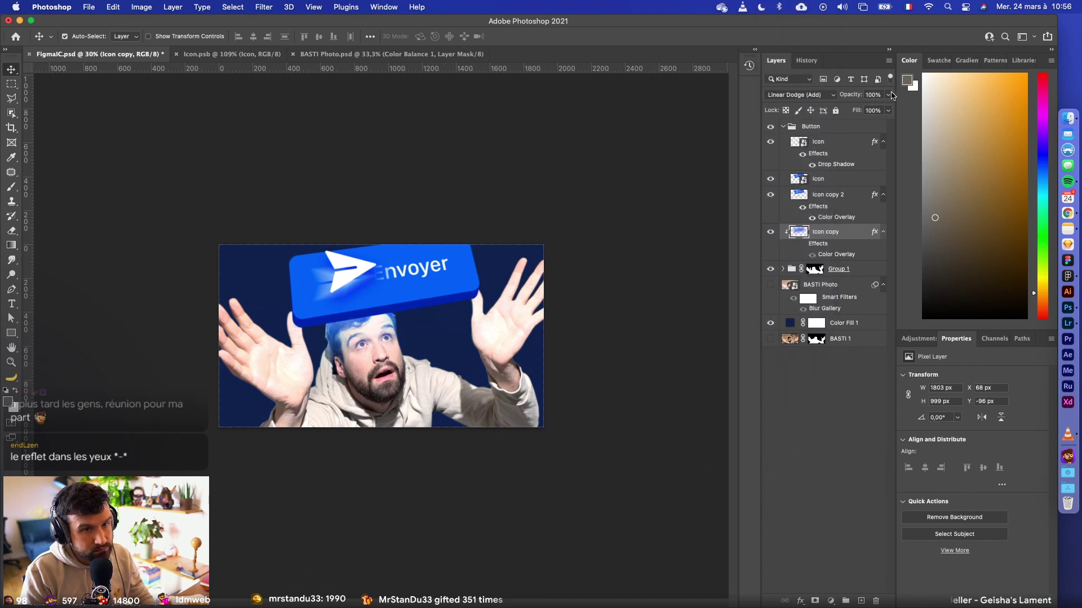
- Set the Icon copy layer's opacity to 99% and save FigmaIC.psd
left_click_drag(853, 111, 885, 110)
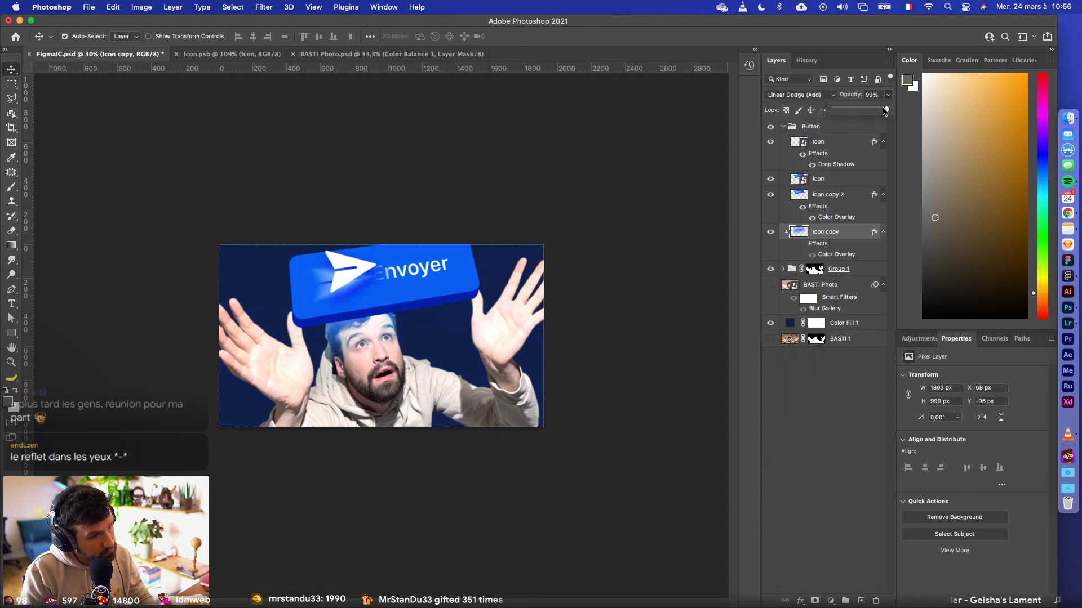
left_click(409, 187)
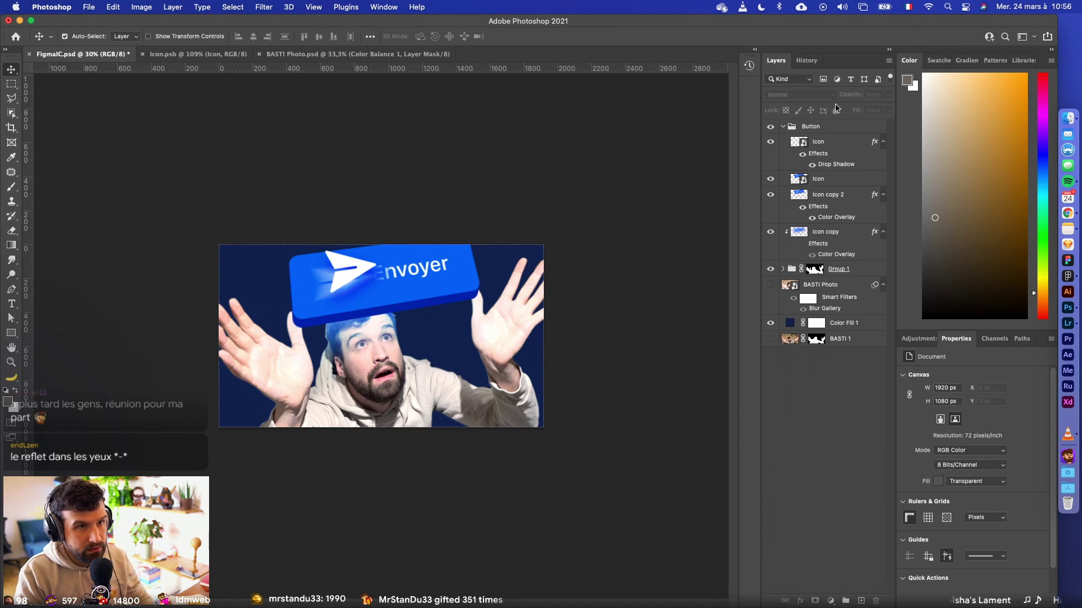
key("super+minus")
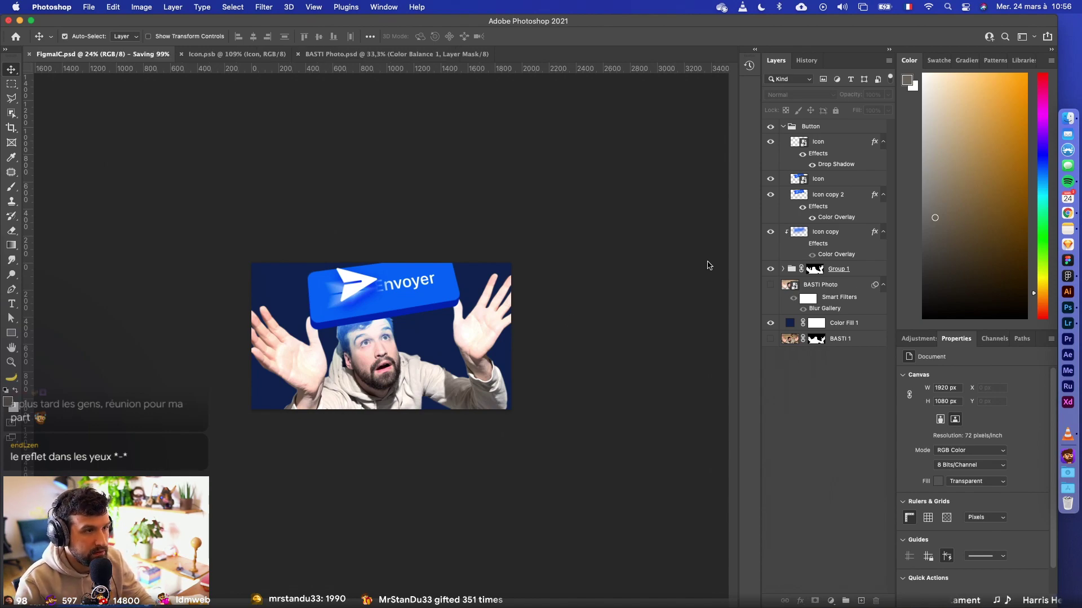
- Switch to Chrome, search Google Images for "Light beam" and show the search filter options
key("ctrl+Up")
left_click(678, 233)
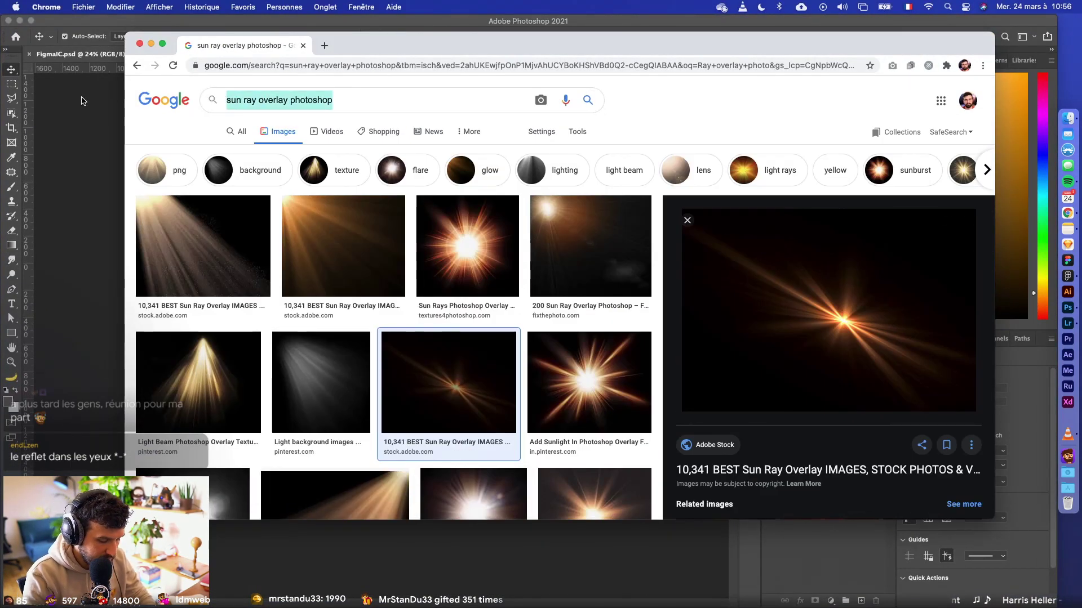
type("Light beam")
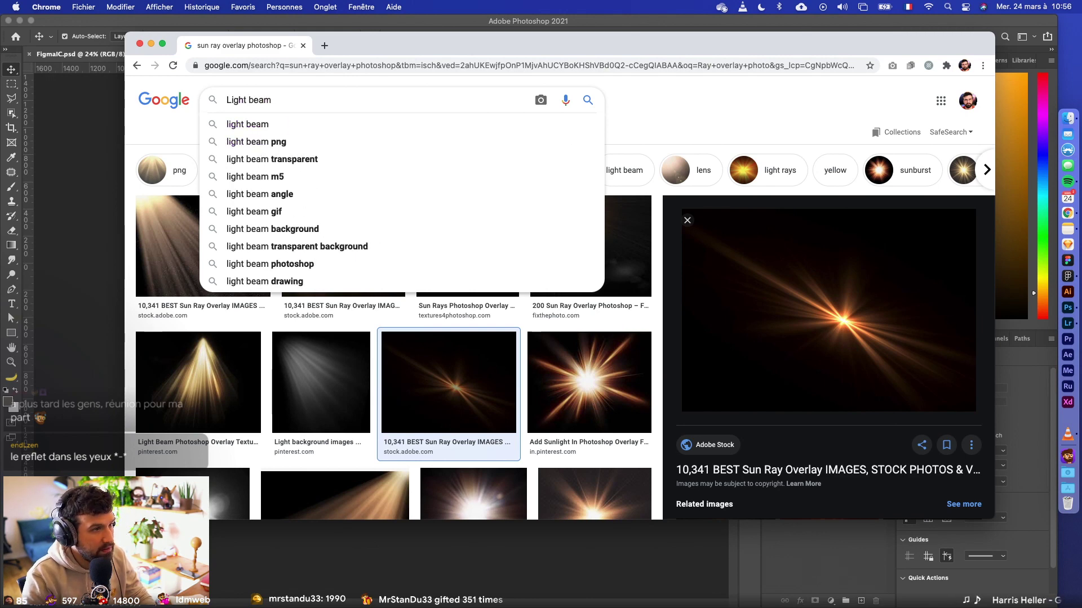
key("Return")
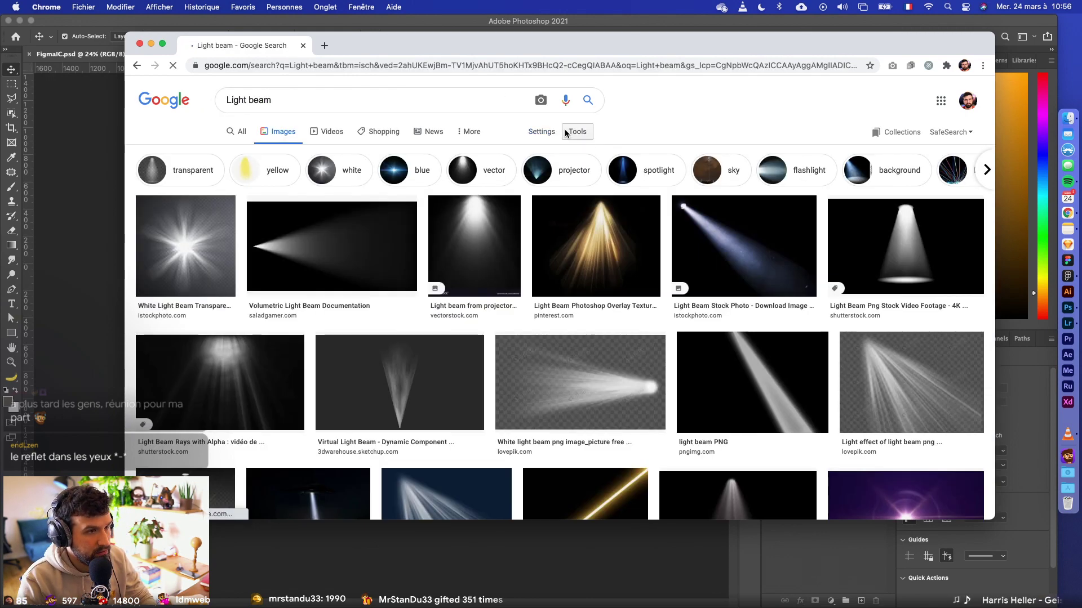
left_click(574, 132)
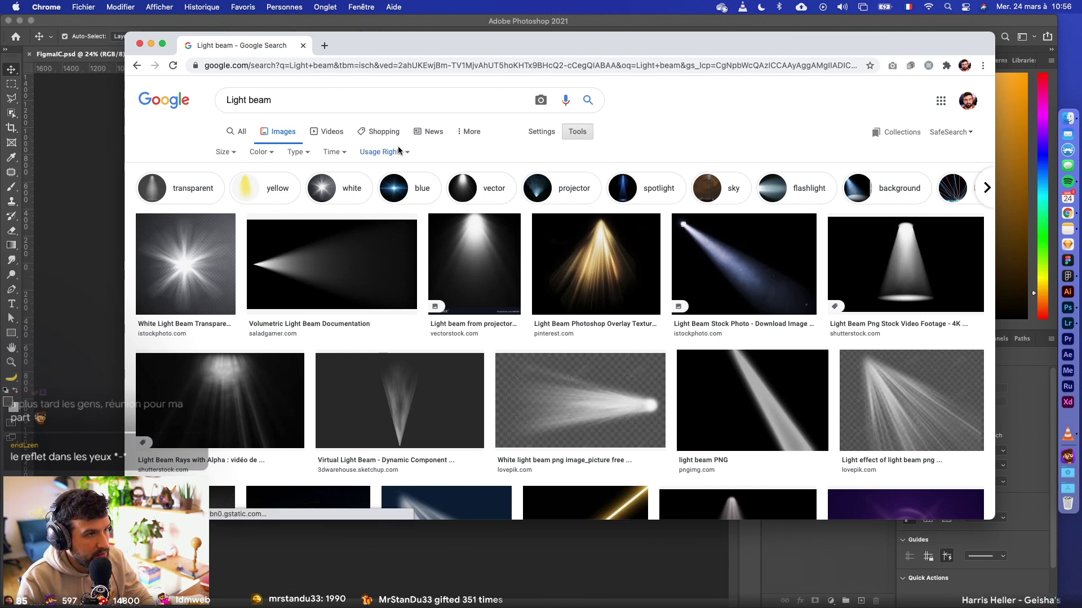
- Refine the Google Images search to "Light beam anime"
double_click(311, 91)
left_click(310, 92)
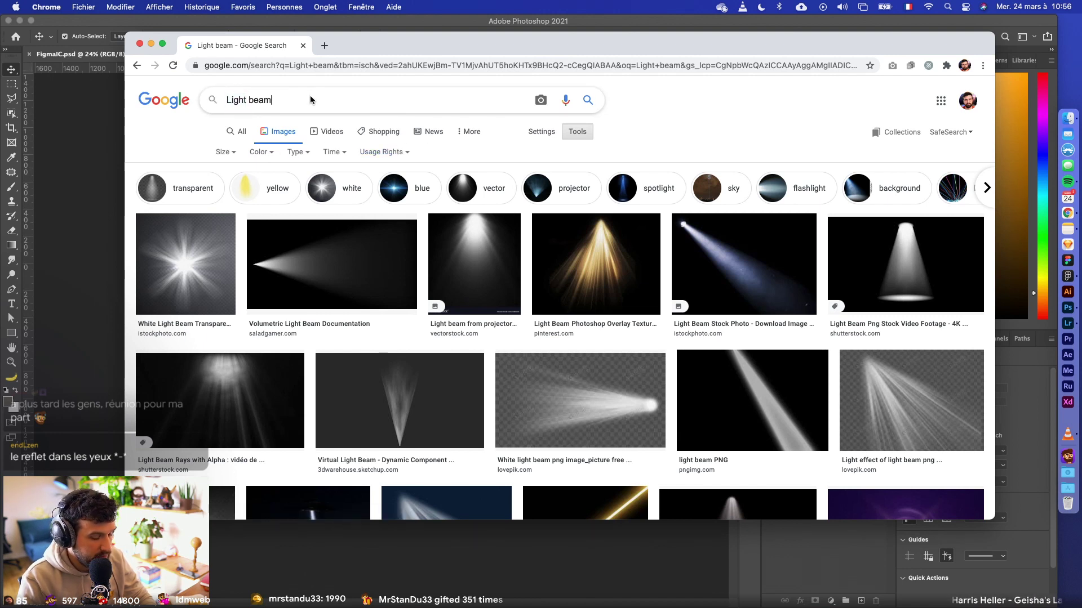
type("anime")
key("Return")
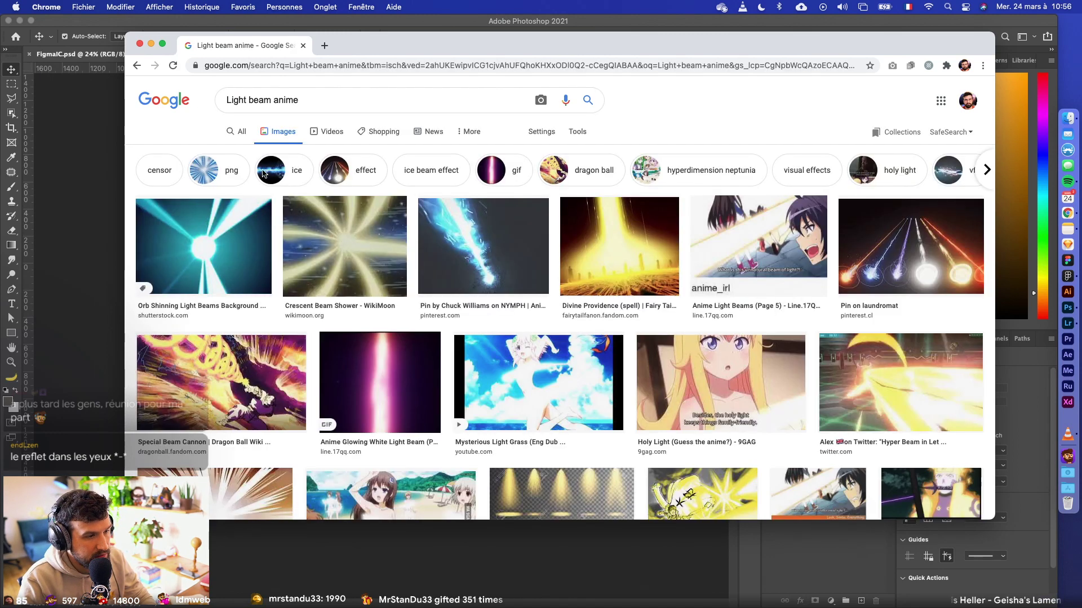
- Browse the anime light beam results, preview the 123RF white radial burst and examine its related images
scroll(248, 225, "down", 5)
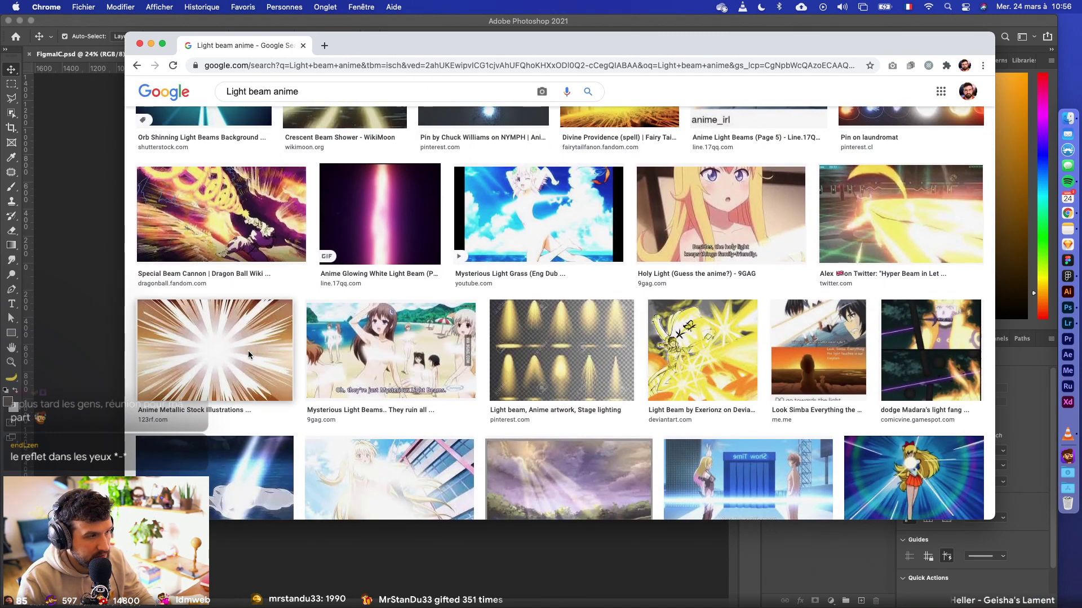
scroll(248, 350, "down", 3)
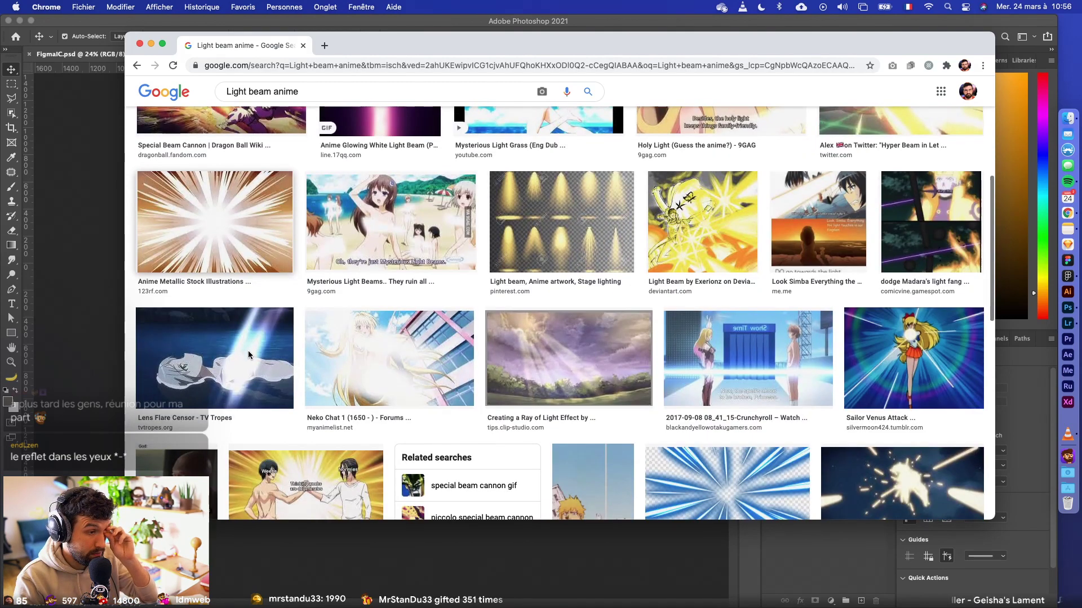
left_click(208, 262)
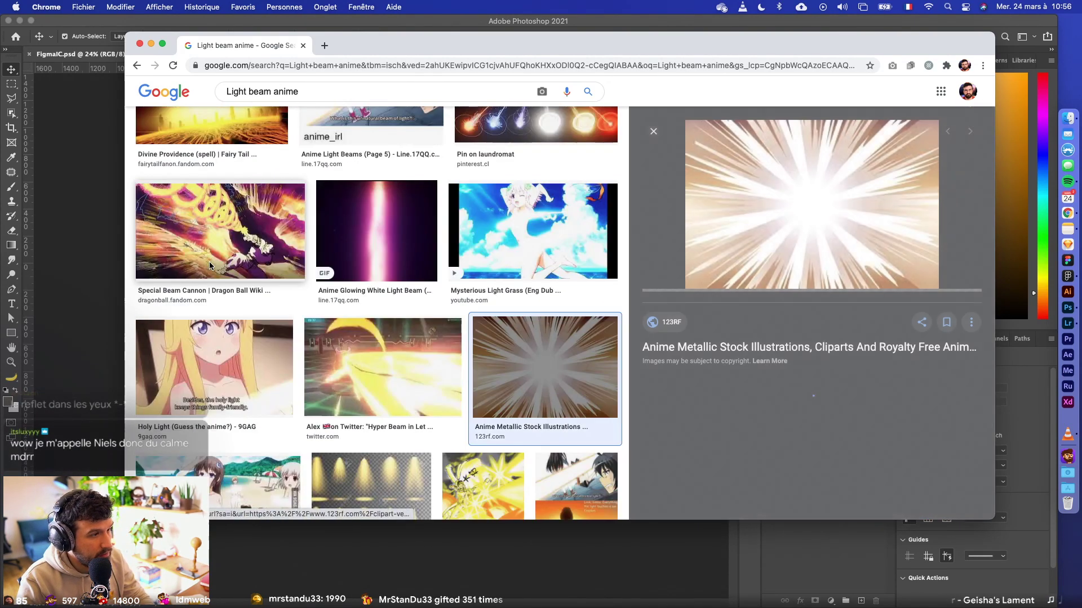
scroll(816, 410, "down", 5)
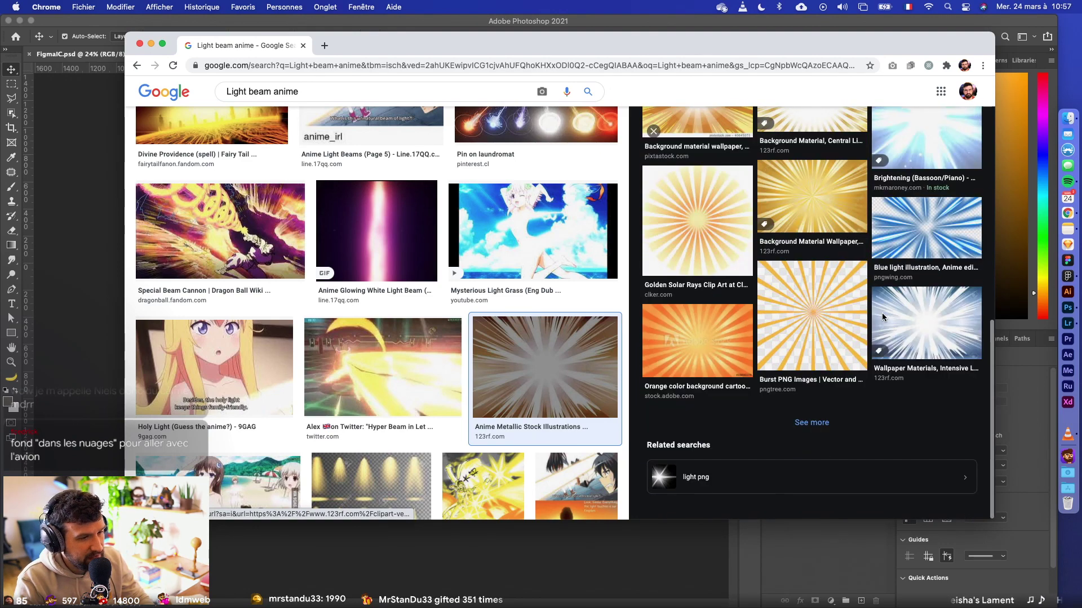
scroll(450, 382, "down", 6)
scroll(373, 236, "up", 10)
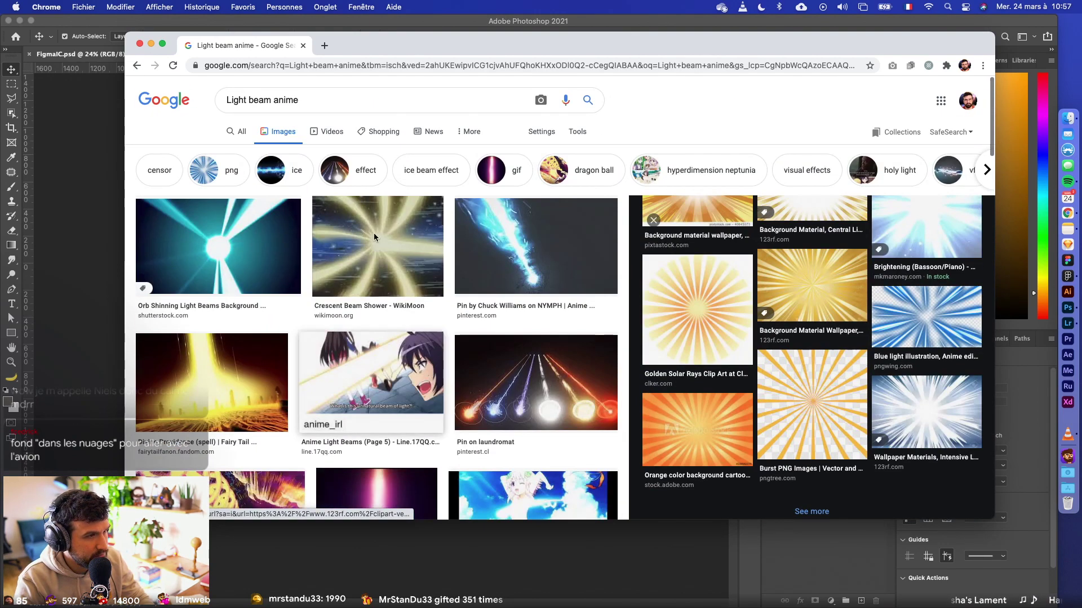
- Search Google Images for "Anime line" and revise the query to "Anime light"
triple_click(336, 99)
type("Anime line")
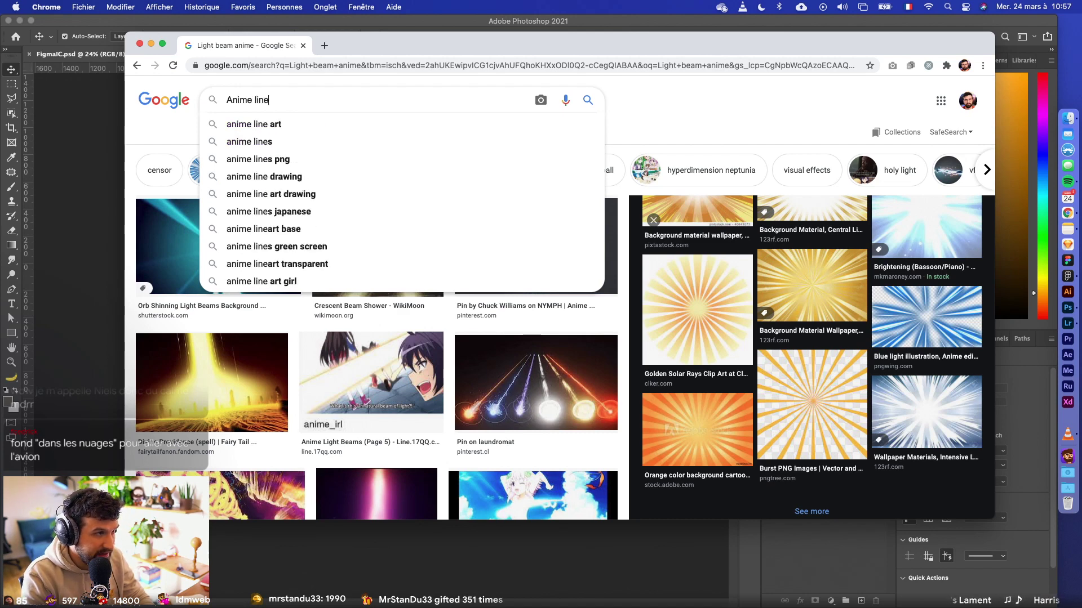
key("Return")
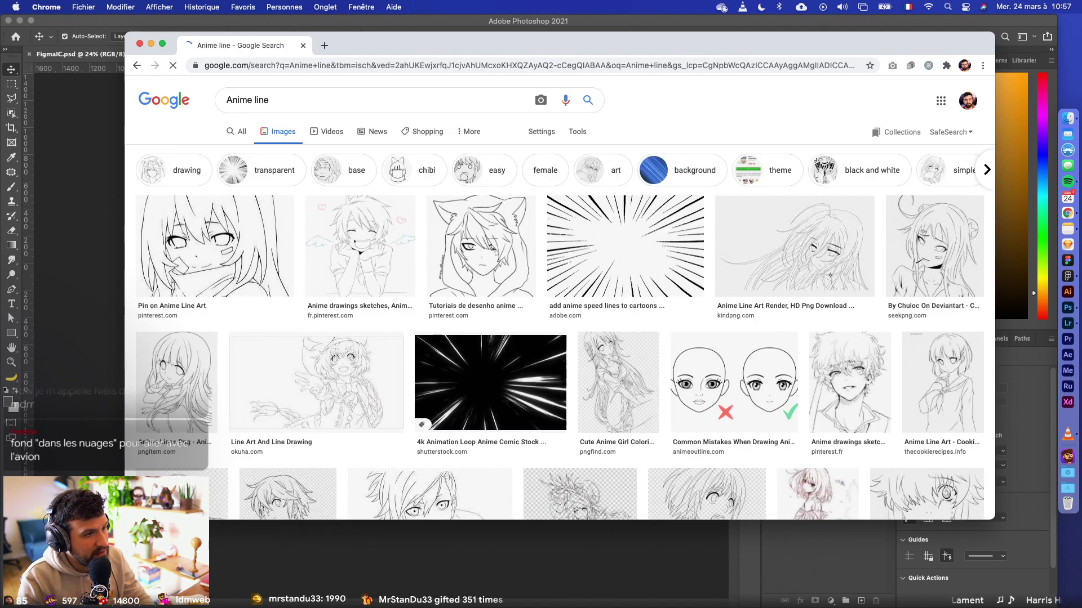
key("BackSpace")
key("BackSpace")
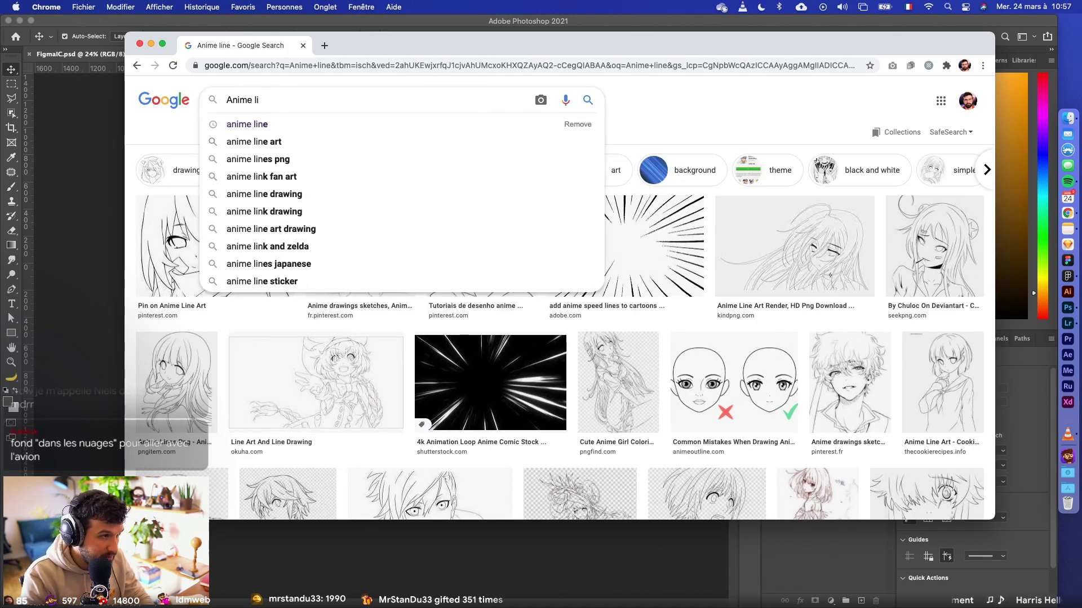
type("ght")
key("Return")
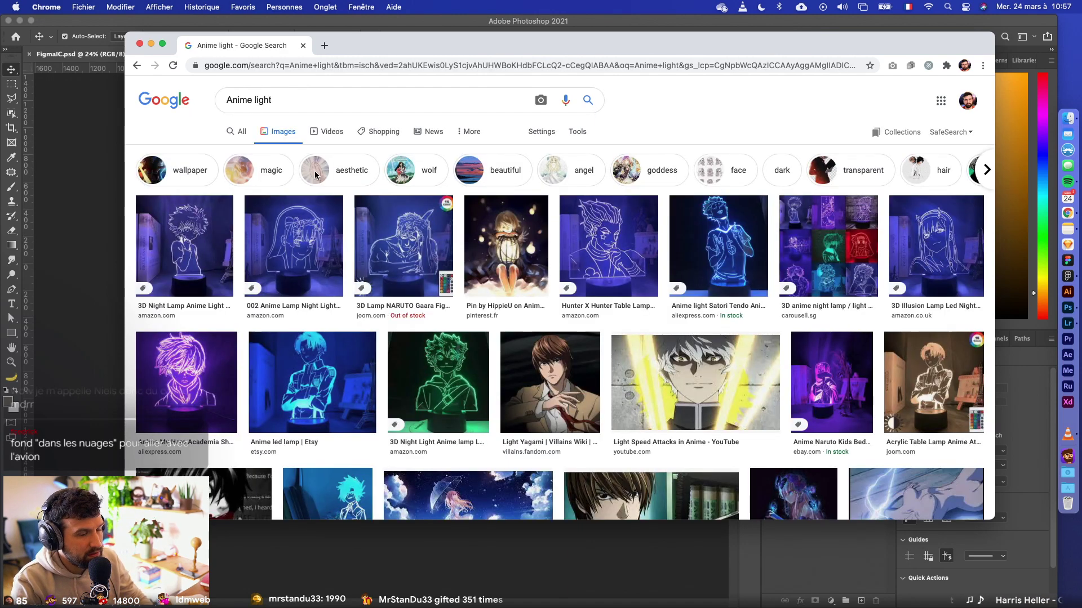
- Refine the image search to "Anime light speed" and preview Shutterstock's blue light-speed burst with its related images
left_click(322, 100)
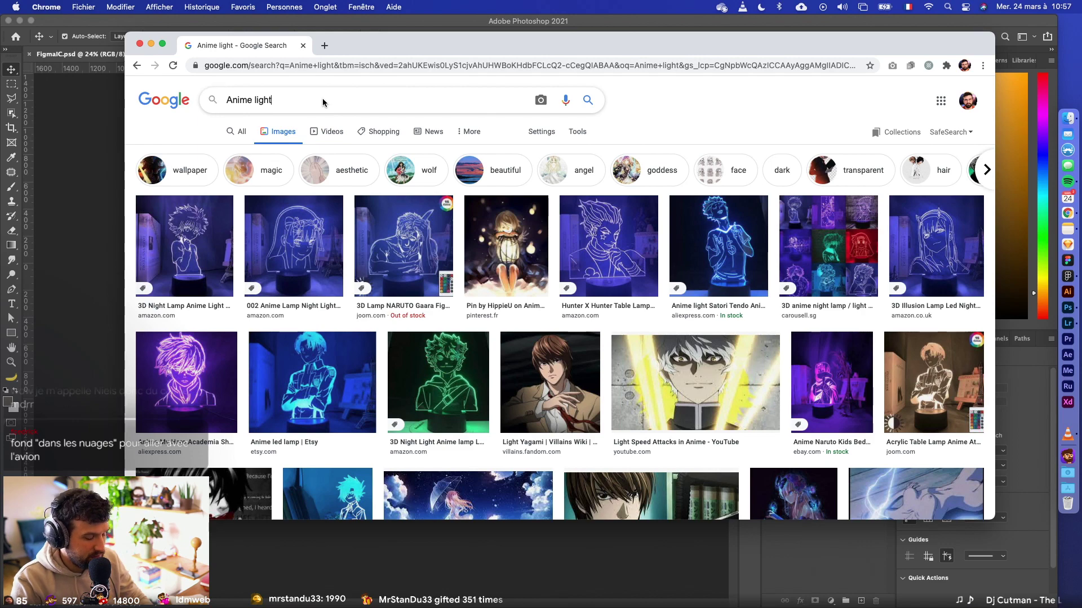
type("speed")
key("Return")
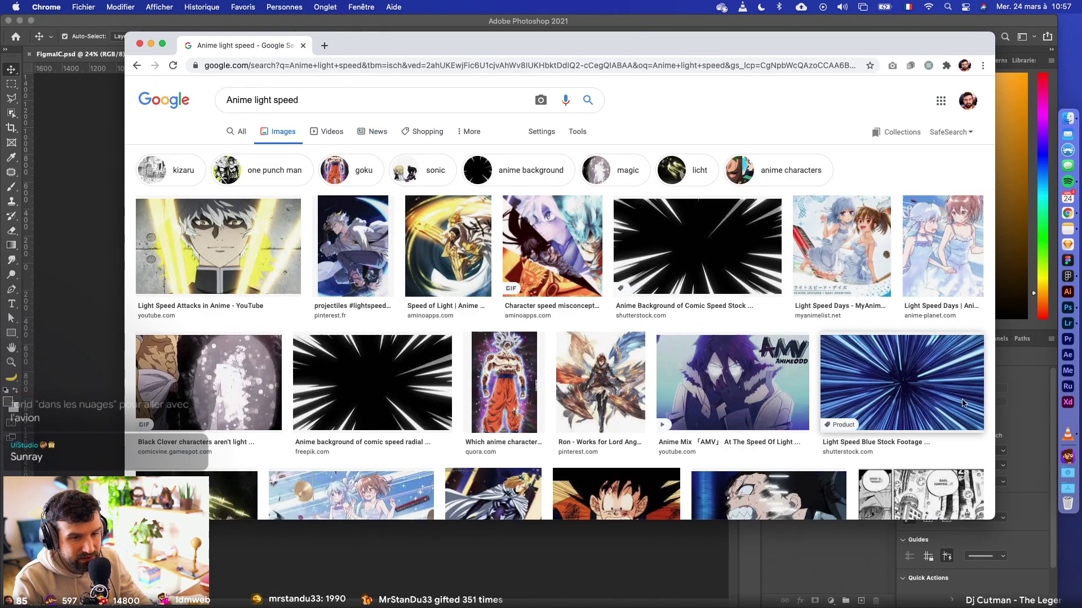
left_click(938, 405)
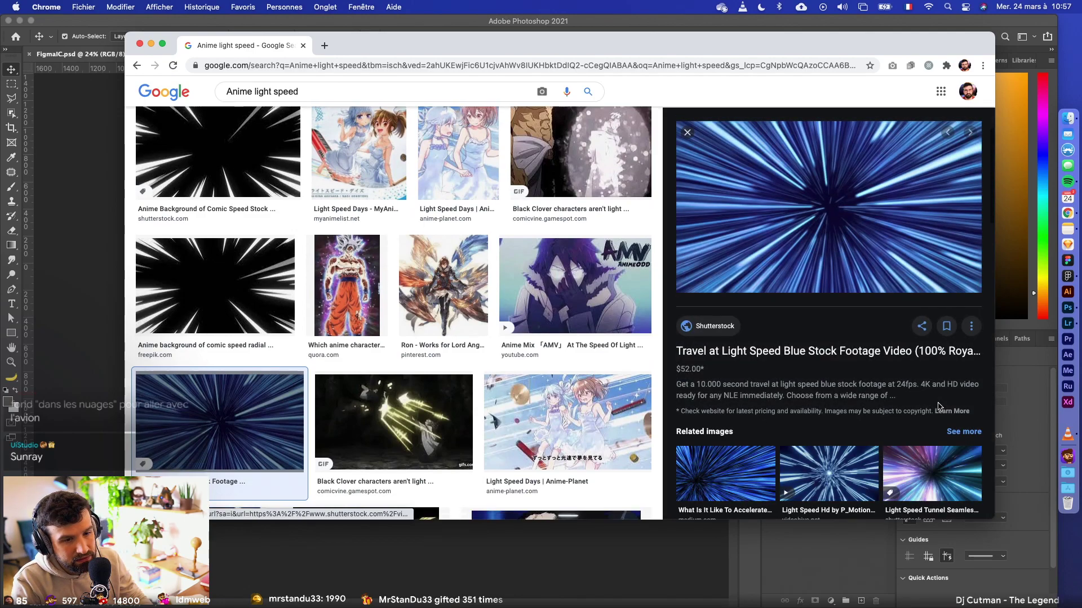
scroll(805, 367, "down", 3)
scroll(395, 310, "down", 4)
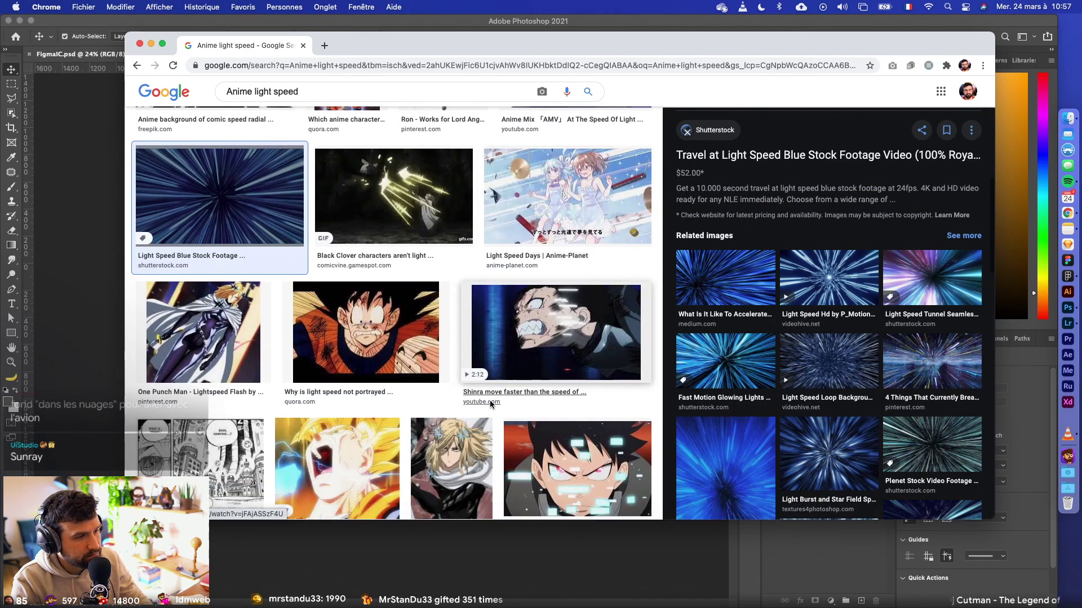
scroll(254, 197, "up", 10)
- Search Google Images for "Light beam effect"
key("slash")
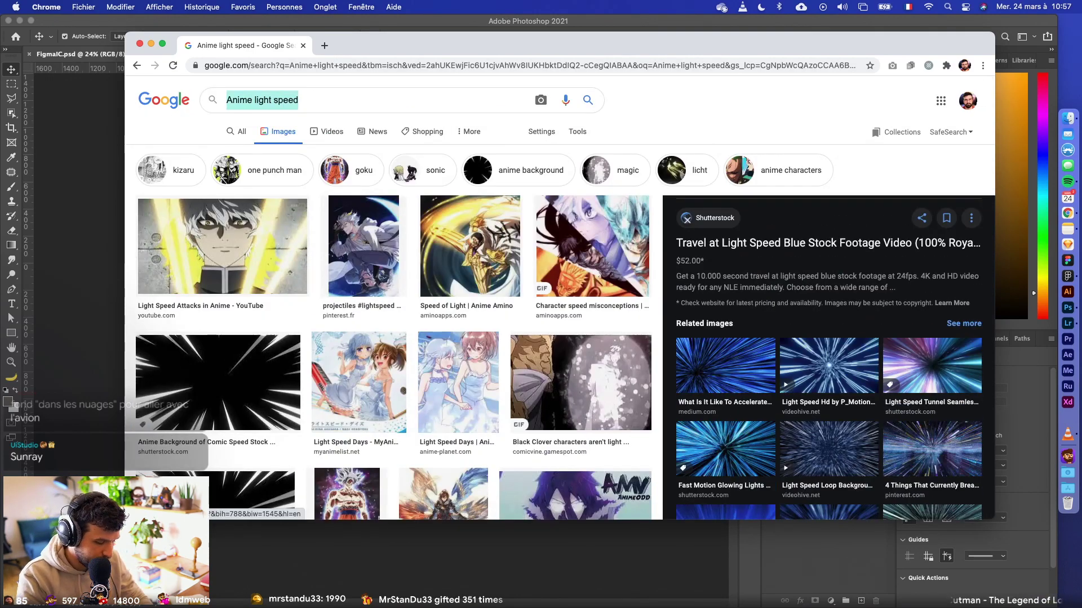
type("Light bema e")
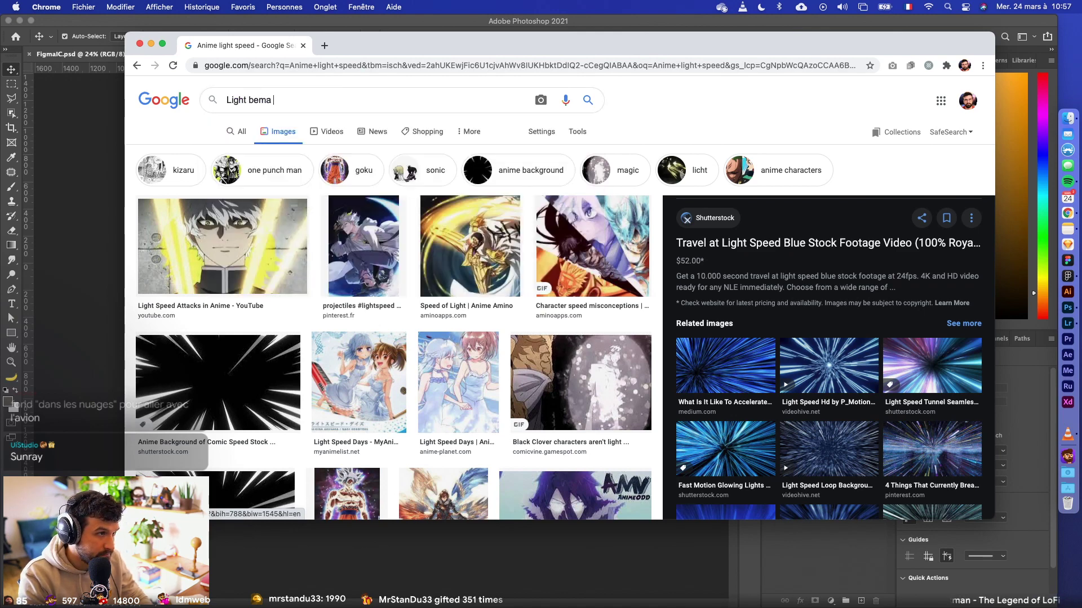
key("BackSpace")
key("BackSpace")
key("BackSpace")
type("am effect")
key("Return")
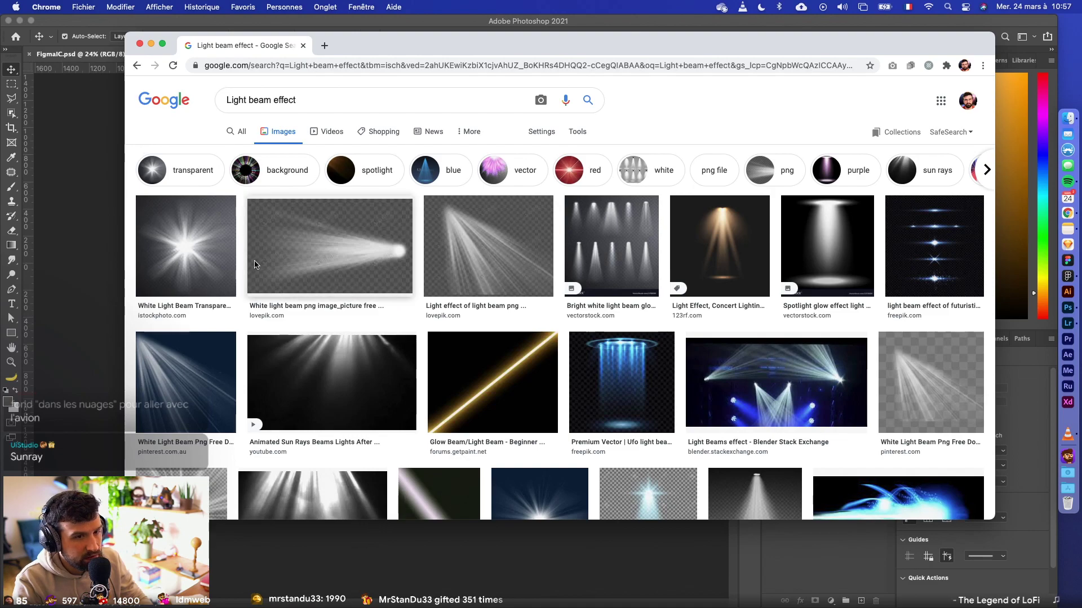
- Browse the light beam effect results, preview the white light-ray burst from Pinterest and examine its related images
scroll(254, 264, "down", 10)
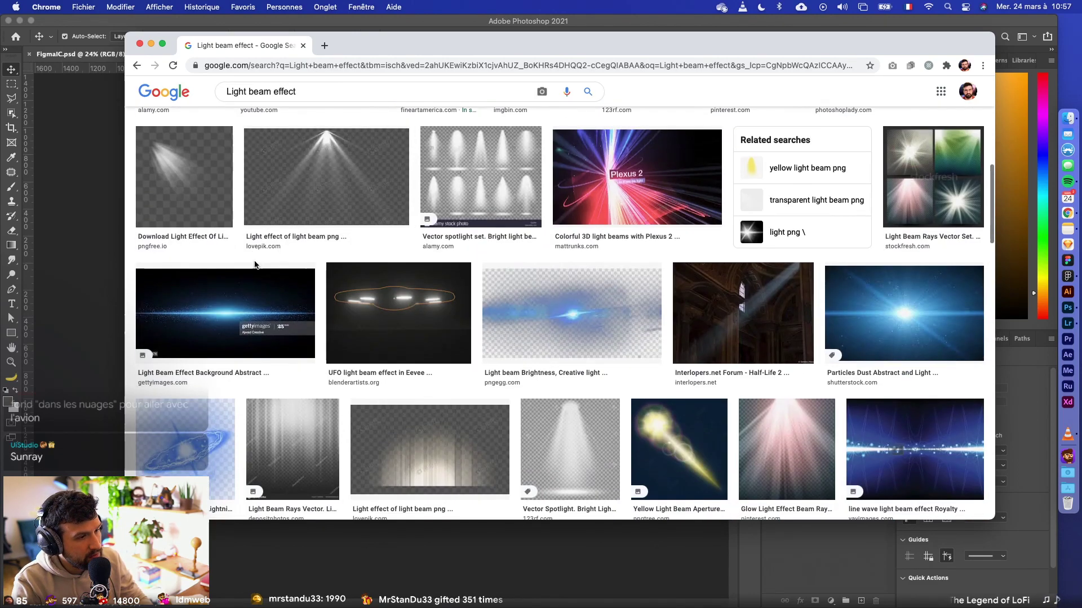
scroll(255, 265, "down", 10)
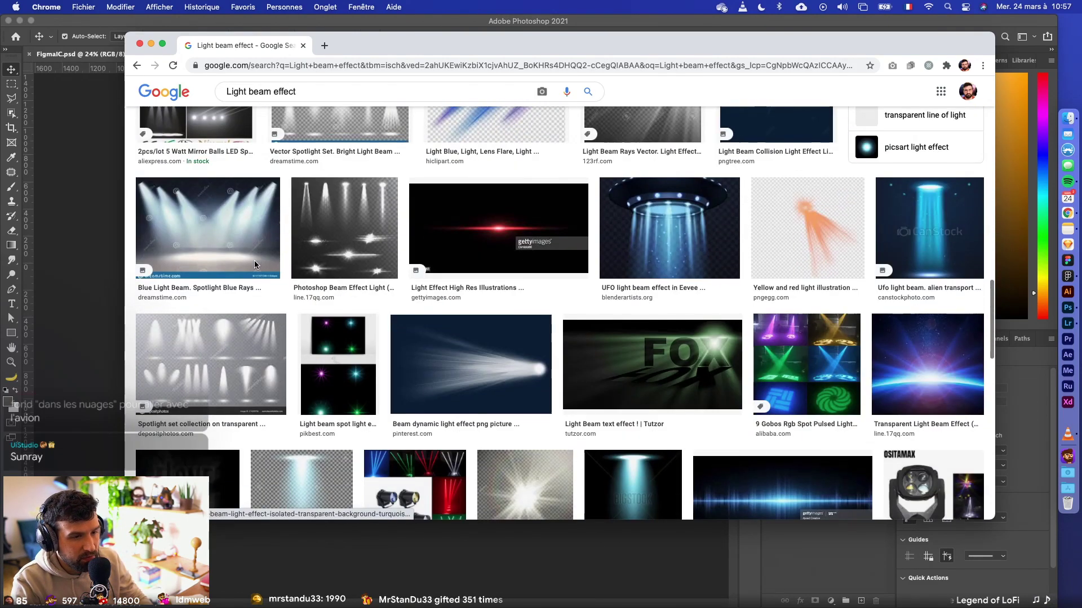
scroll(255, 264, "down", 8)
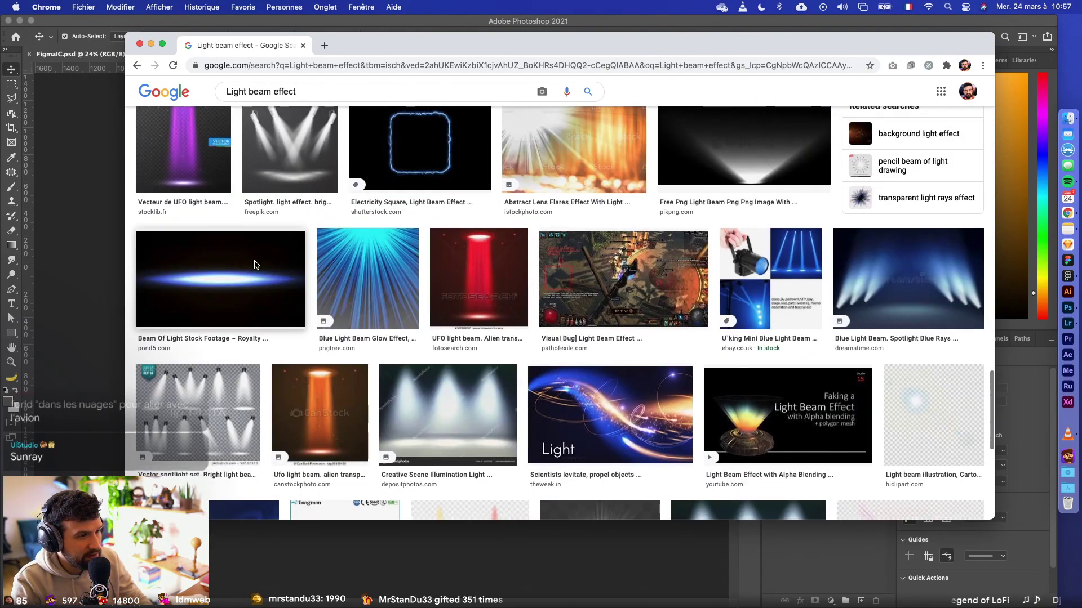
scroll(255, 264, "down", 5)
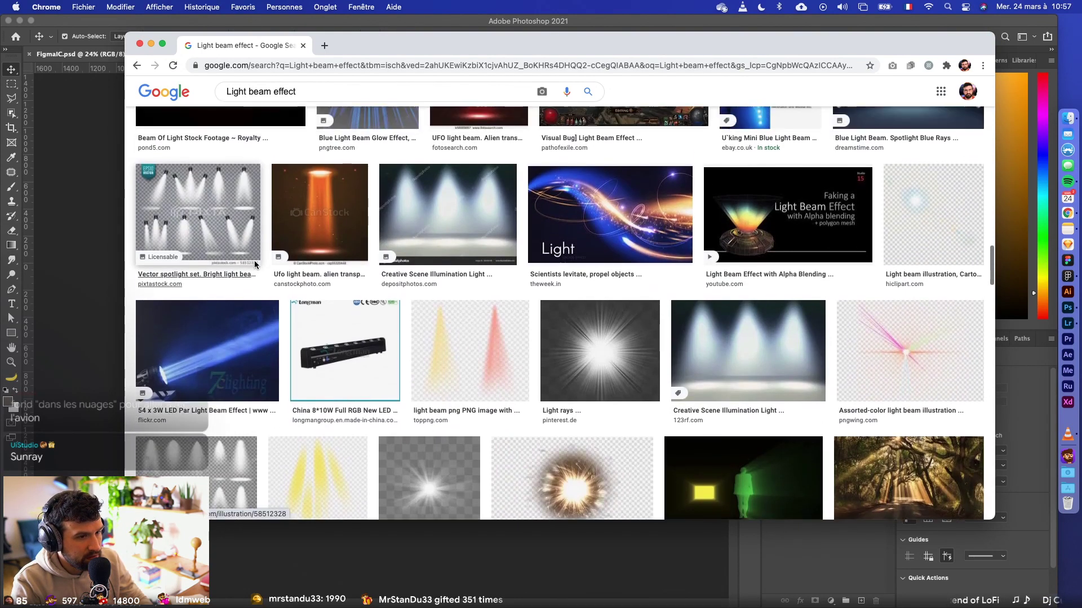
left_click(604, 361)
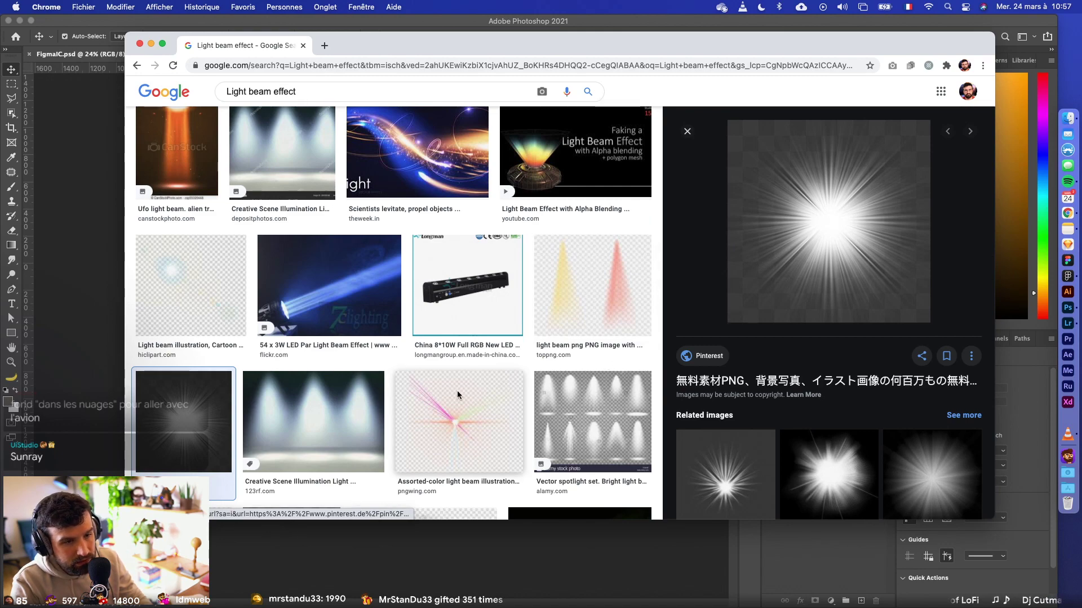
scroll(457, 392, "down", 3)
scroll(458, 394, "down", 10)
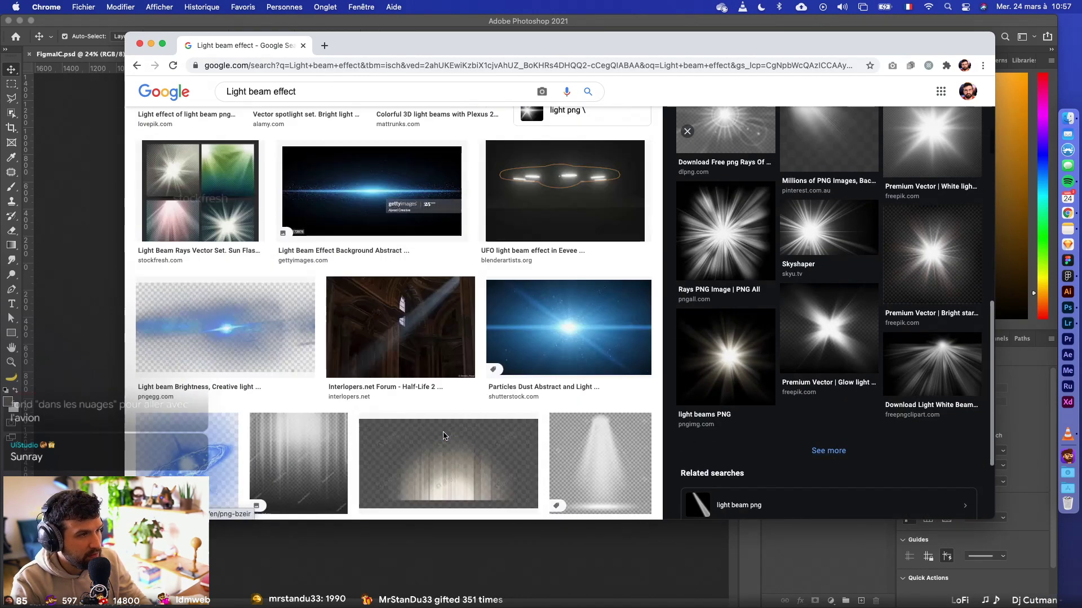
- Search Google Images for "Sun ray"
scroll(278, 93, "up", 10)
triple_click(310, 102)
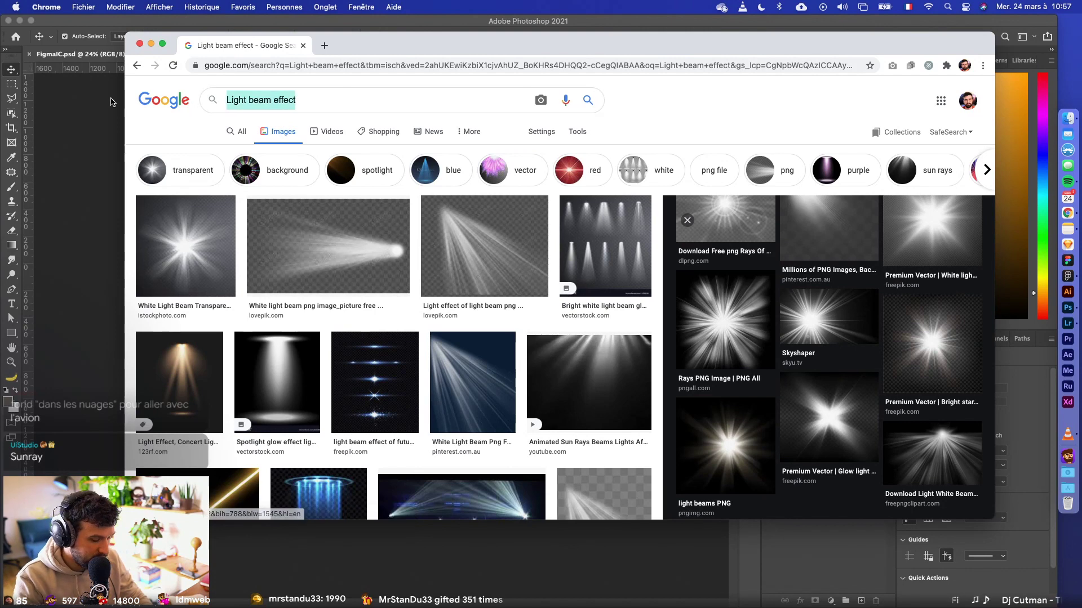
type("Sun ray")
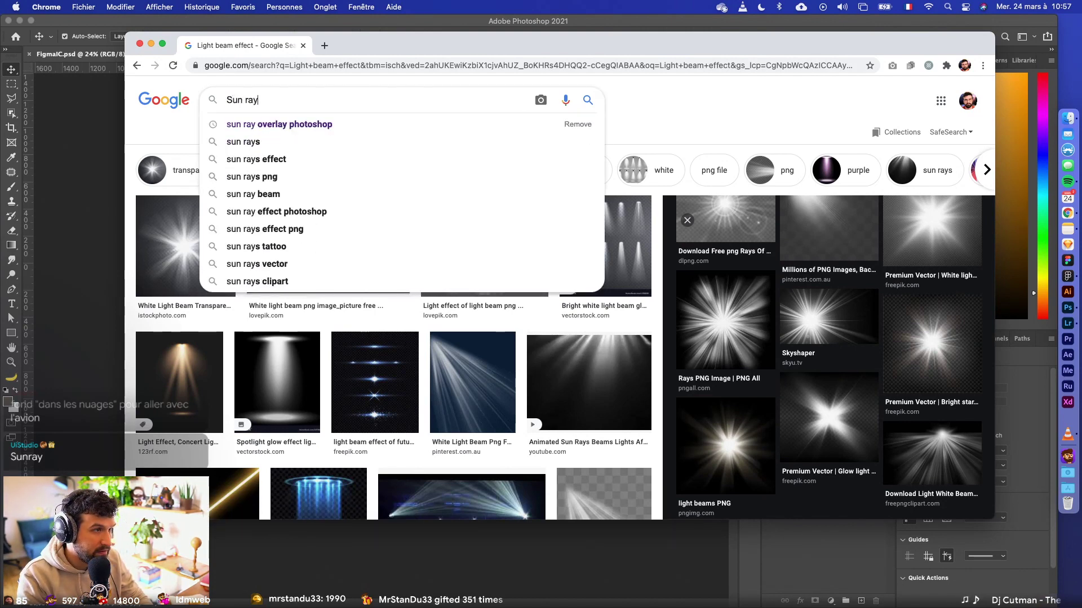
key("Return")
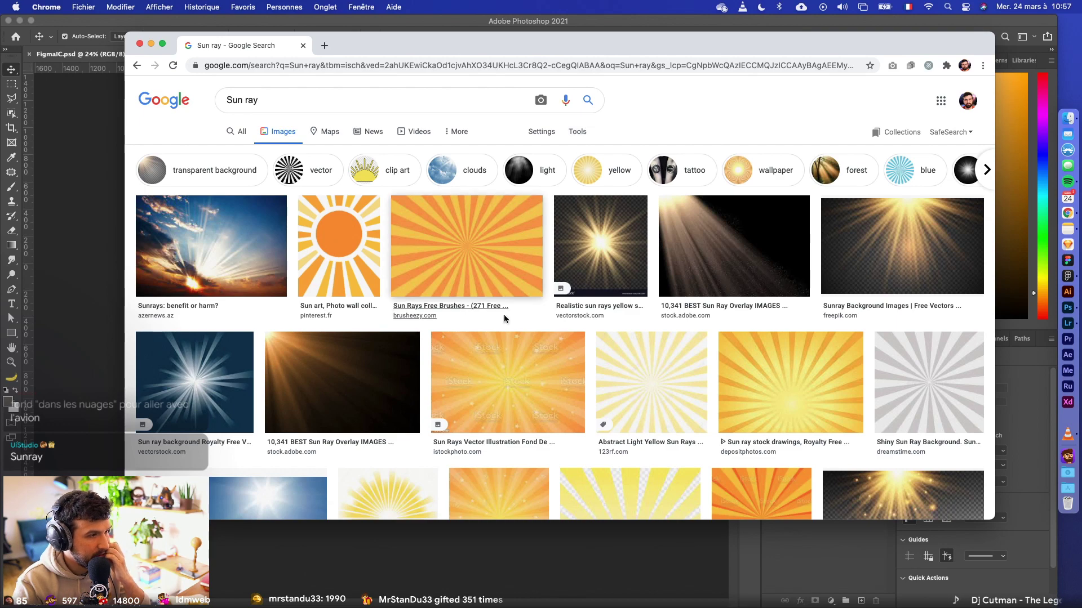
- Preview VectorStock's dark blue sun ray background and examine the surrounding results and its related images
scroll(504, 314, "down", 5)
left_click(186, 198)
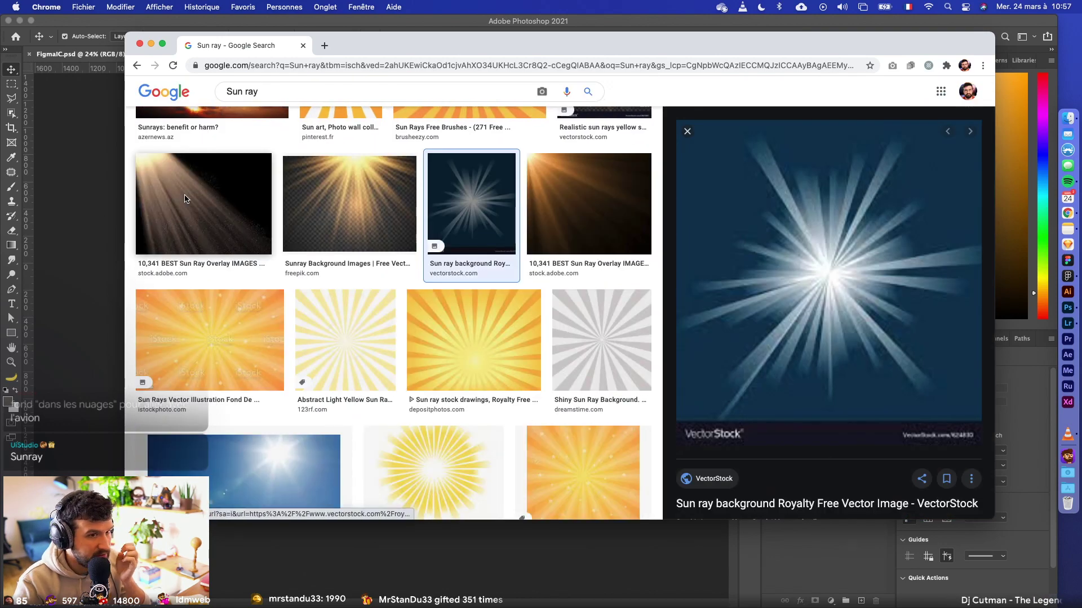
scroll(344, 349, "down", 2)
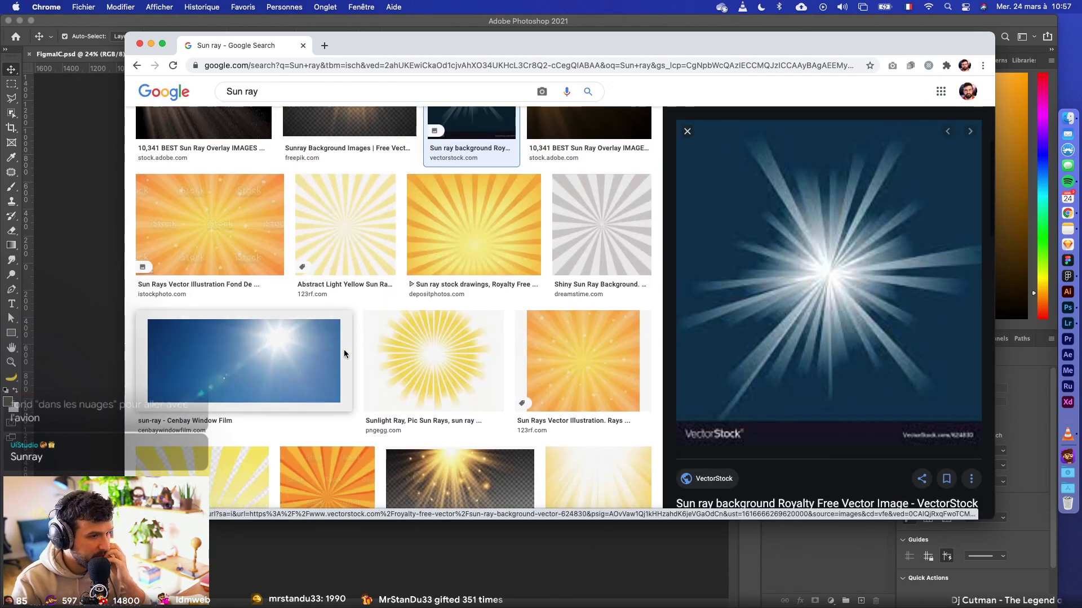
scroll(343, 353, "down", 3)
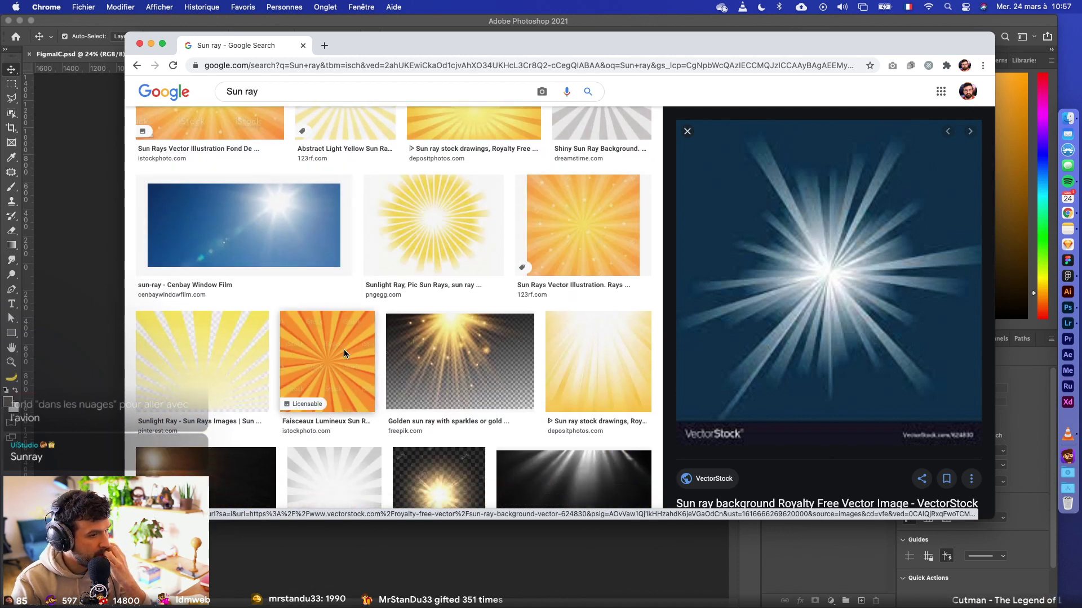
scroll(344, 353, "down", 2)
scroll(823, 338, "down", 3)
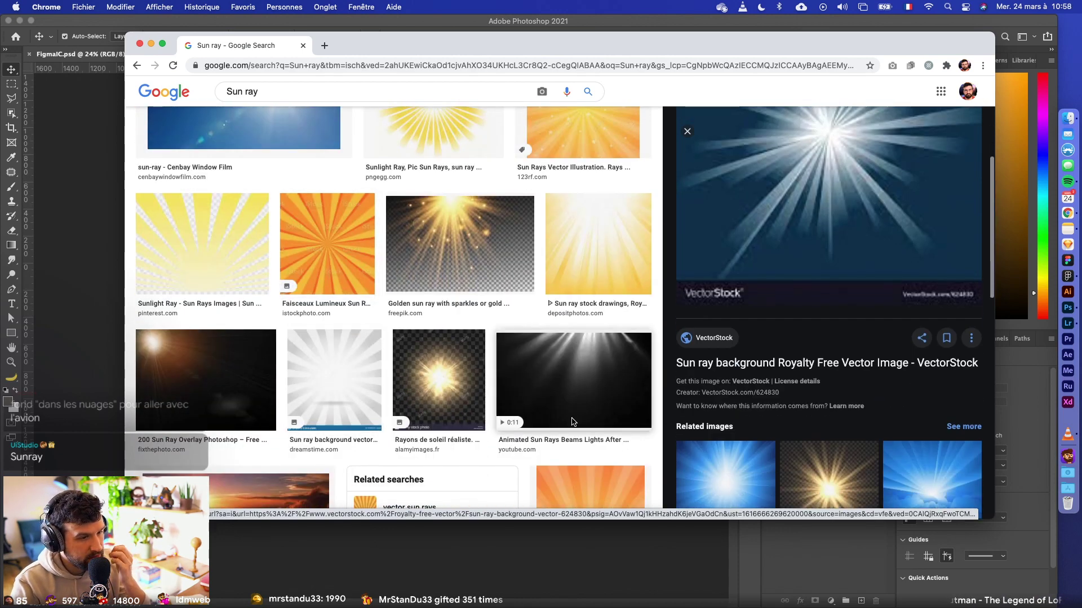
scroll(571, 418, "down", 3)
scroll(571, 418, "down", 2)
scroll(763, 426, "down", 3)
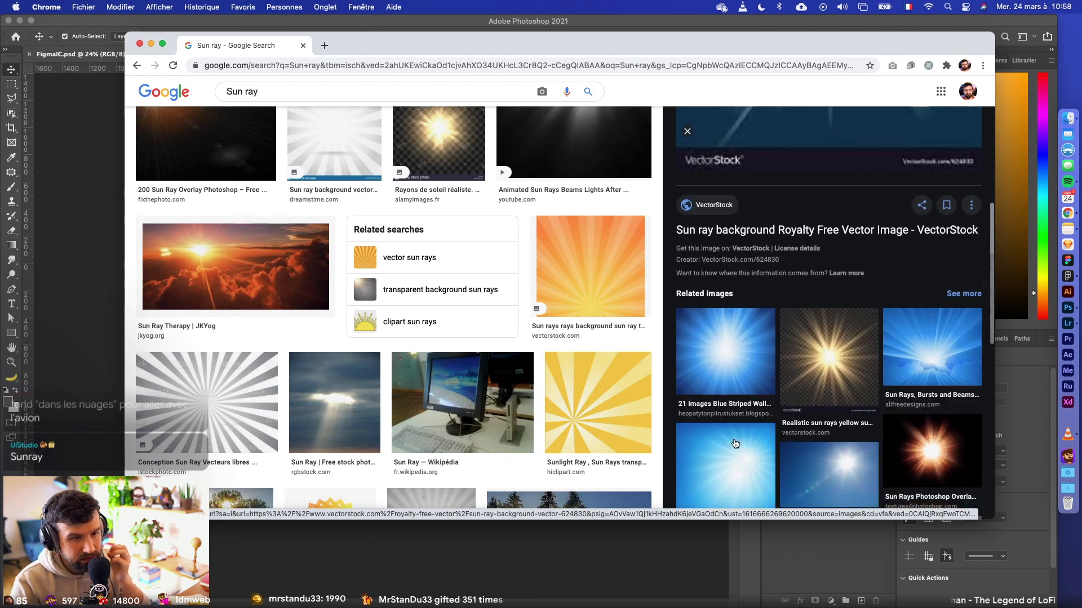
- Preview the blue sunburst wallpaper from Wall Gallery and look through its related images
left_click(733, 353)
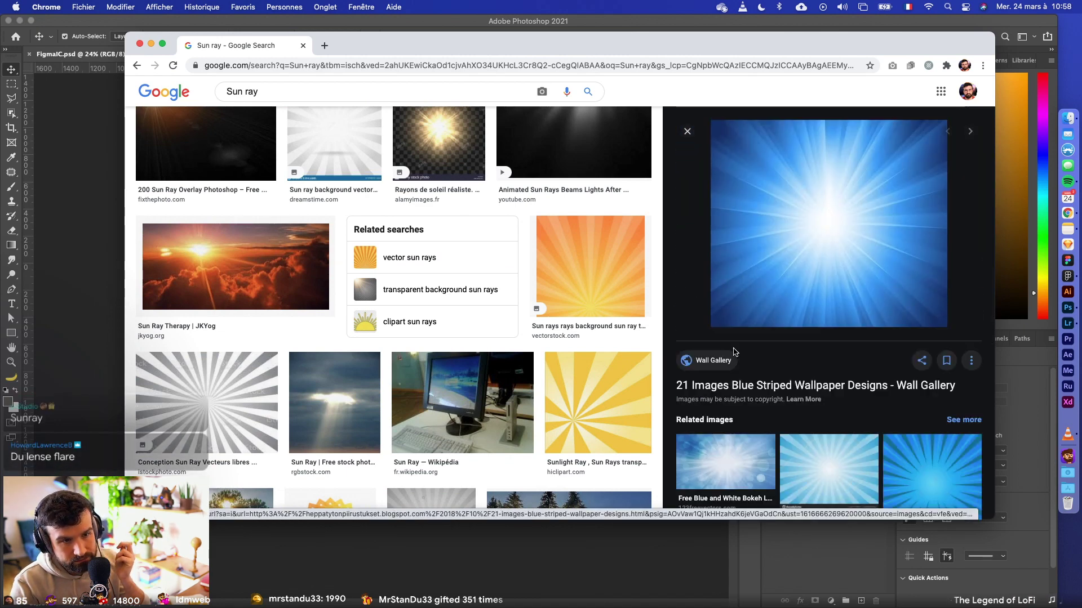
right_click(817, 216)
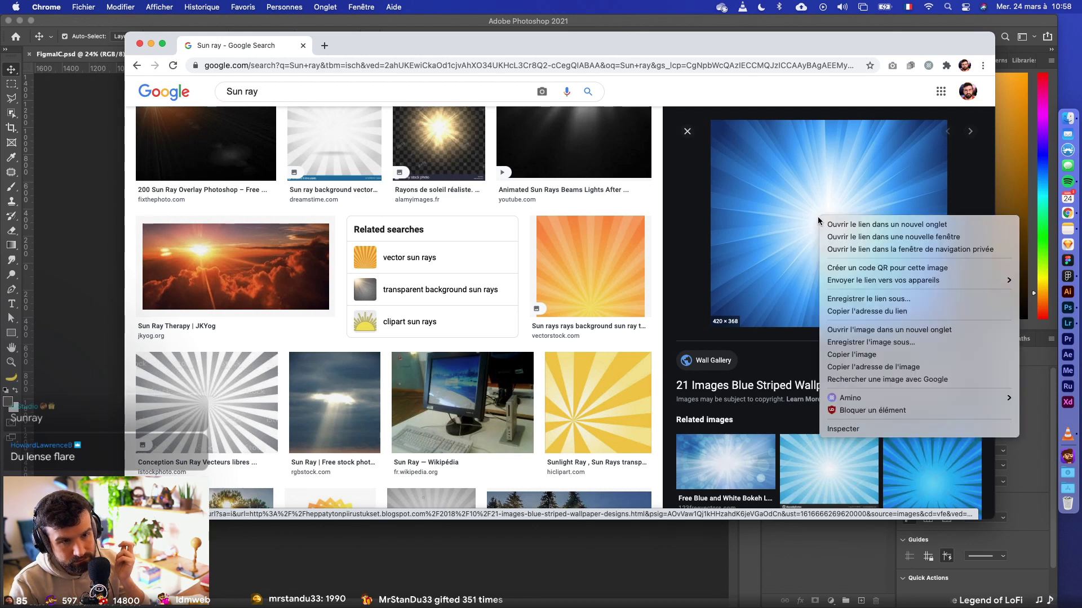
left_click(778, 325)
scroll(778, 325, "down", 10)
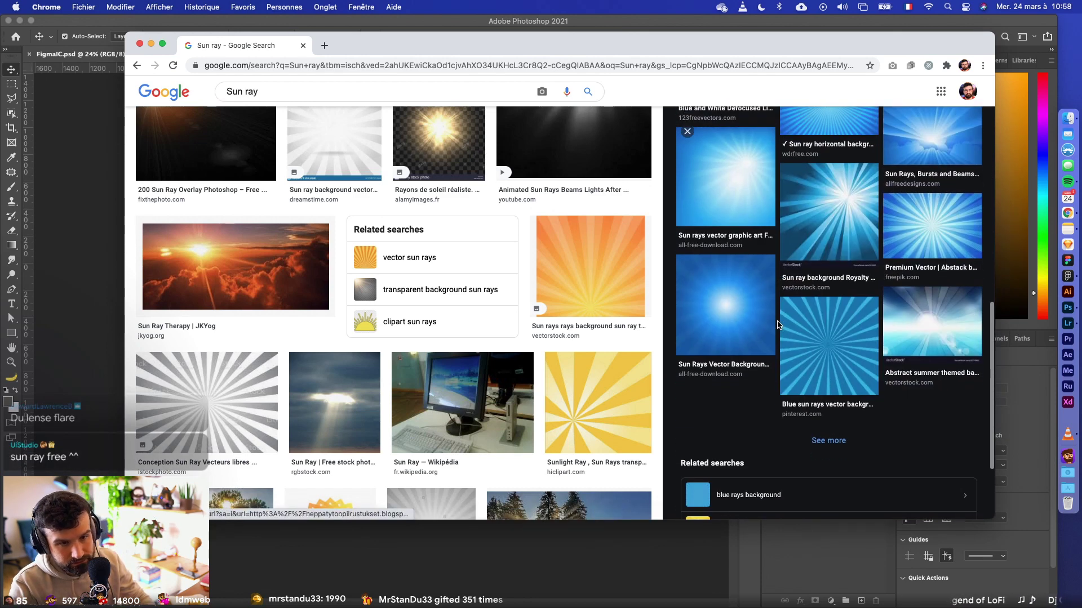
scroll(778, 325, "down", 3)
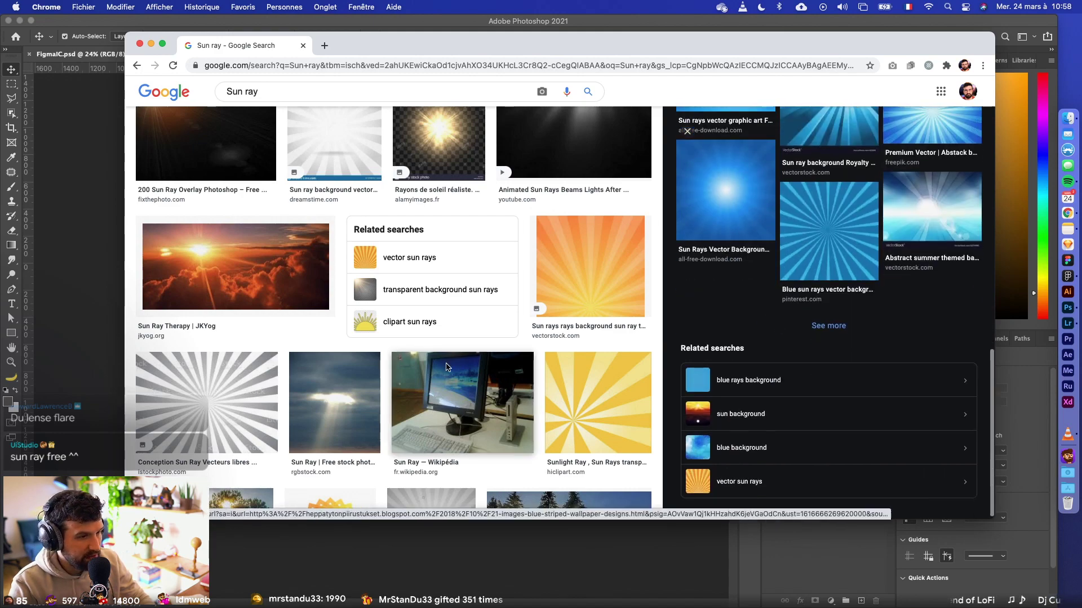
- Browse further sun ray results, previewing All-free-download's rainbow sun rays background and its related colorful rays image with sparkling stars
scroll(445, 363, "down", 5)
scroll(469, 417, "down", 5)
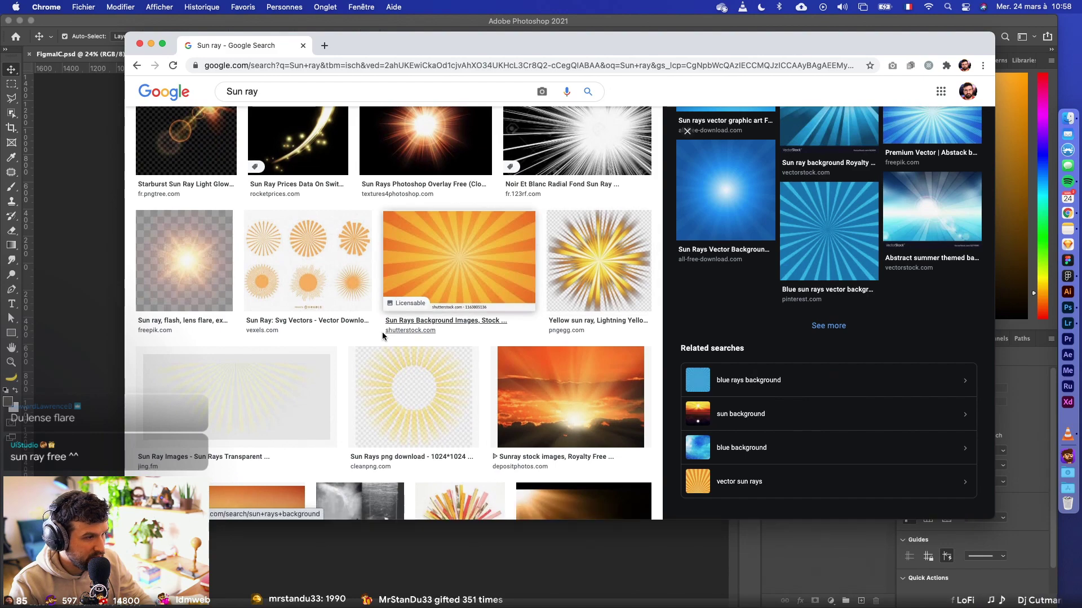
scroll(382, 332, "down", 3)
scroll(276, 310, "down", 5)
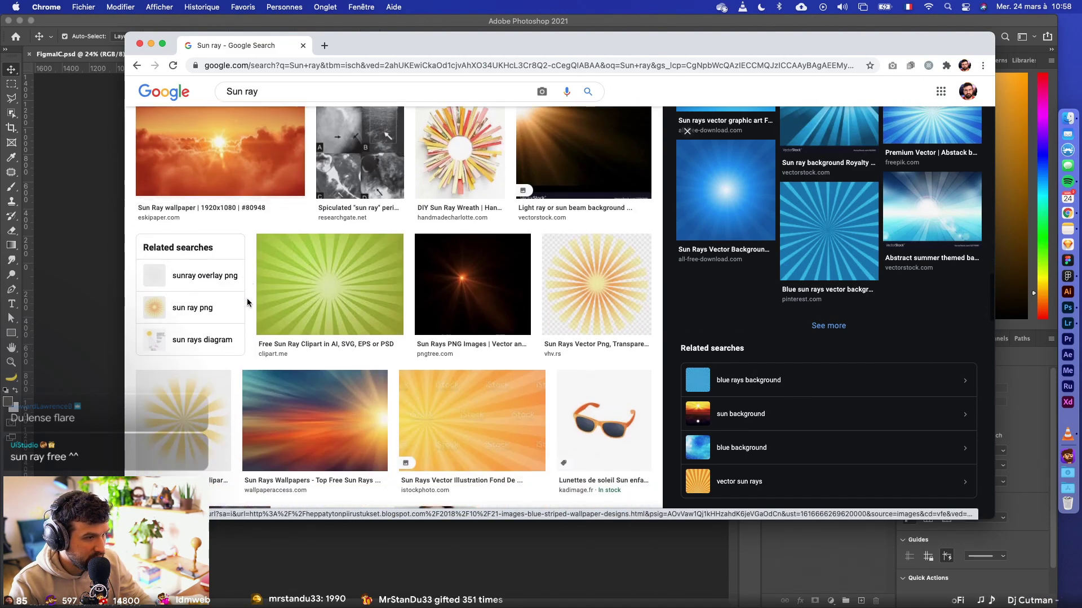
scroll(305, 321, "down", 10)
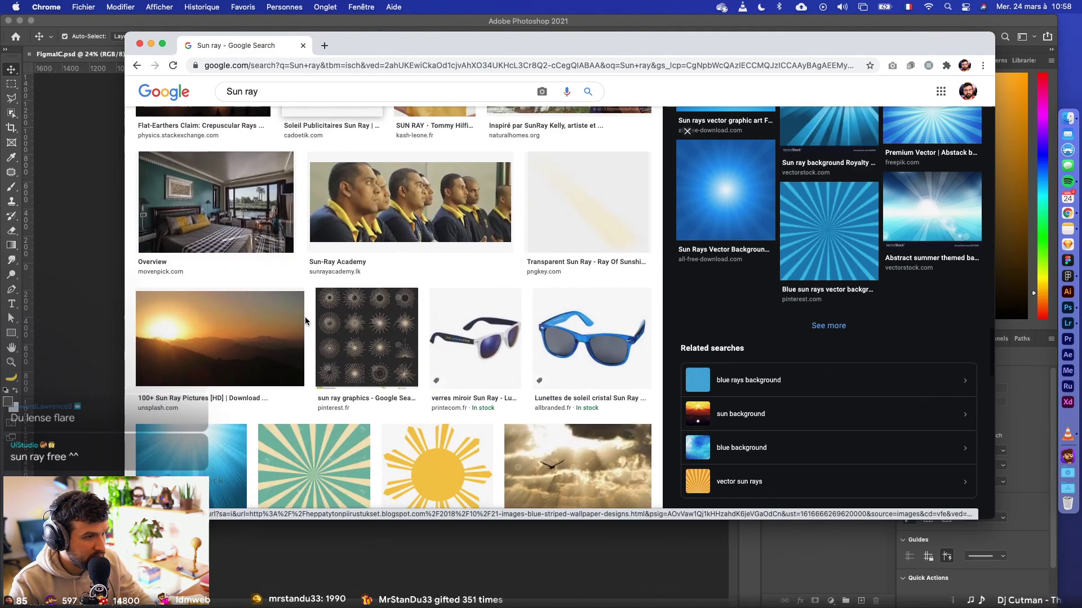
scroll(306, 321, "down", 6)
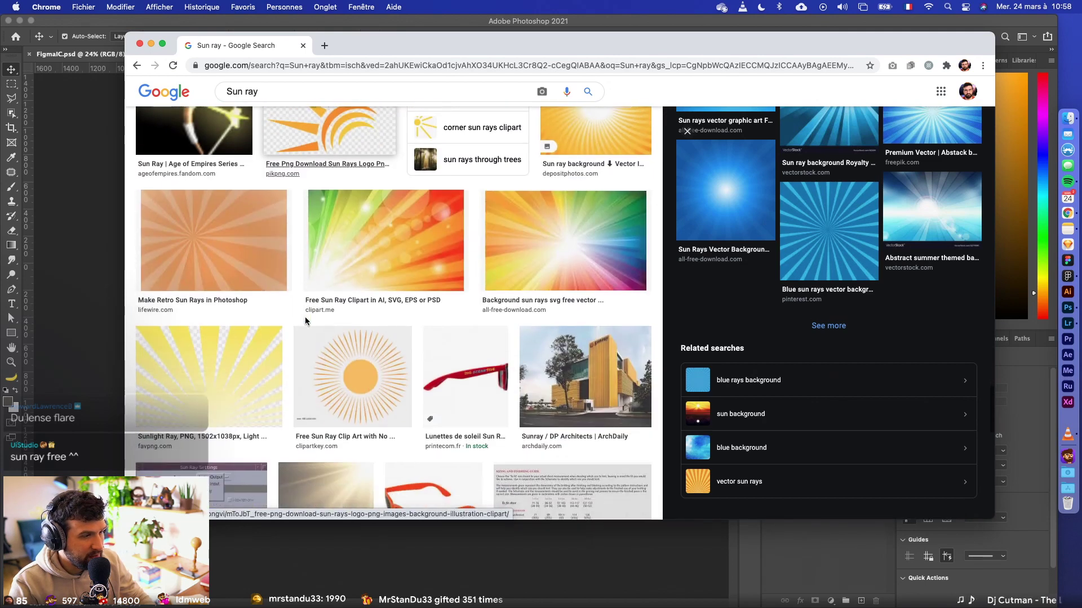
left_click(598, 224)
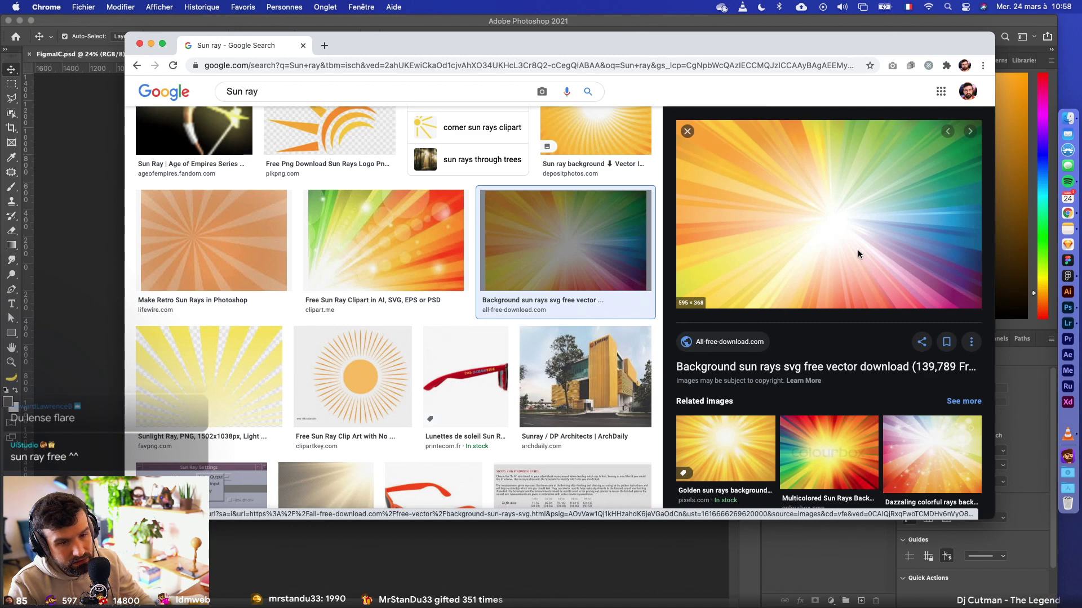
left_click(910, 439)
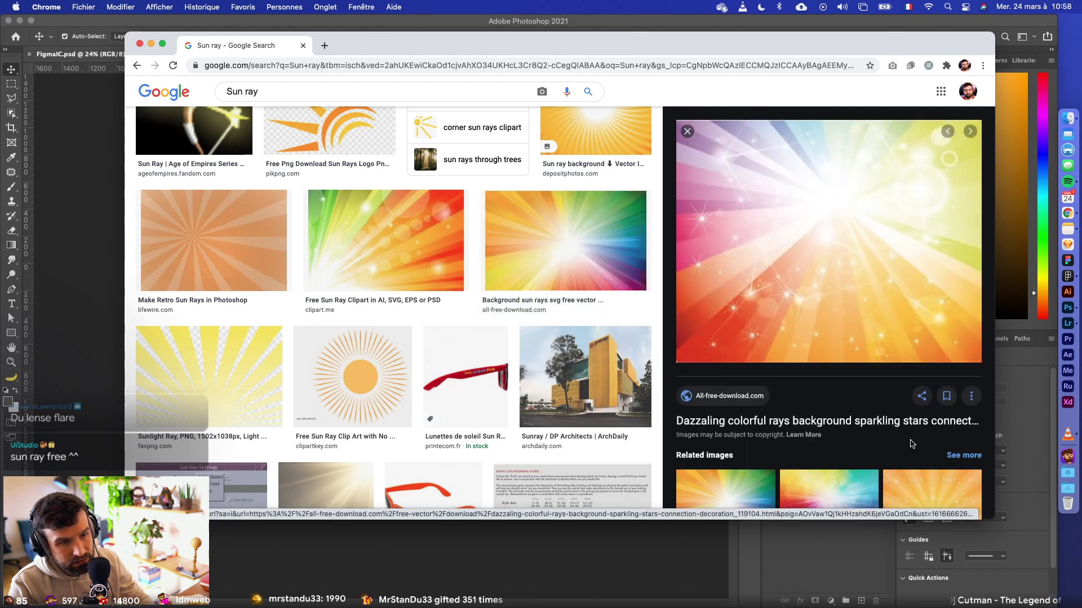
- Repeat the "Sun ray" image search and restrict the results to transparent images
scroll(846, 195, "down", 5)
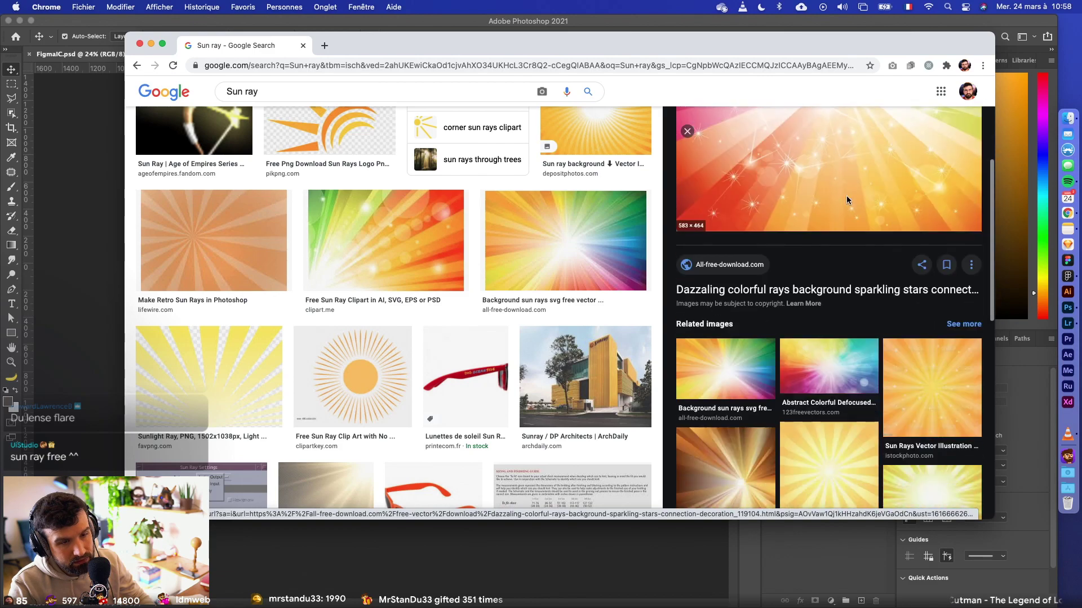
scroll(740, 381, "down", 4)
scroll(458, 433, "down", 10)
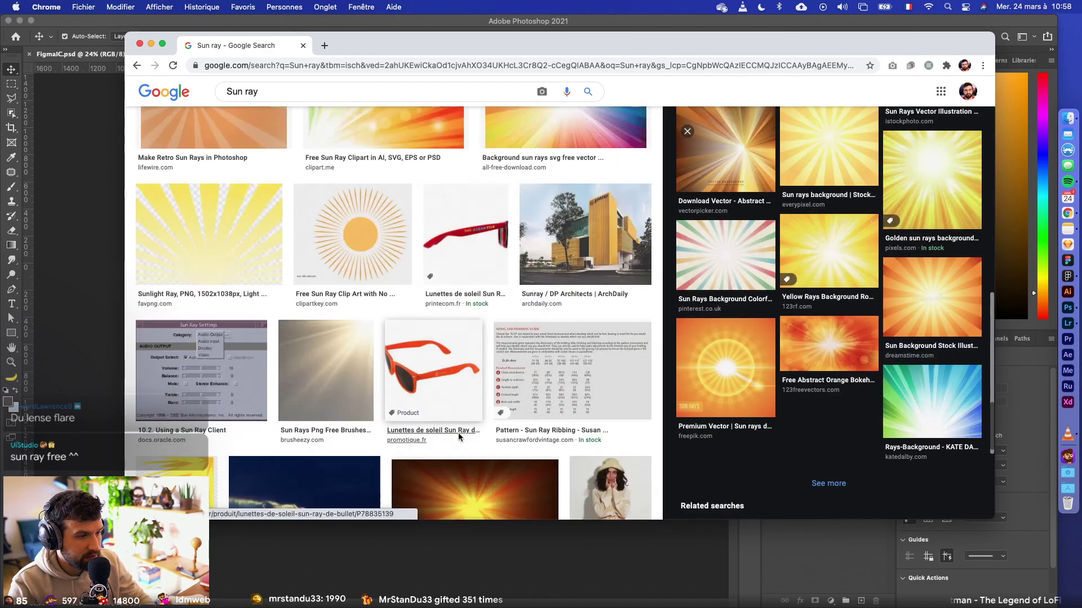
scroll(459, 438, "up", 5)
left_click(298, 91)
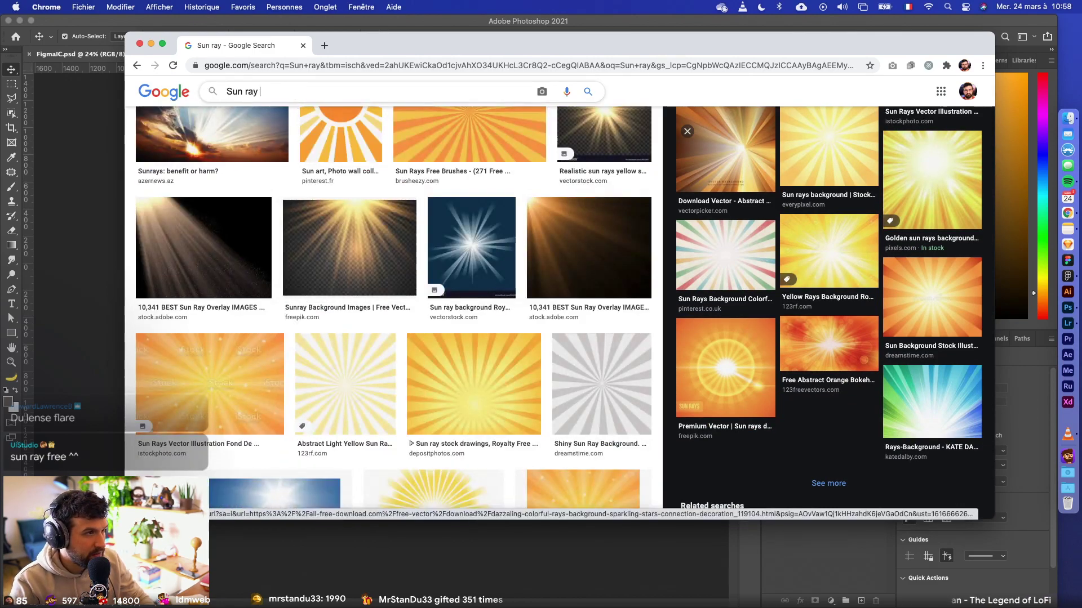
type("f")
key("BackSpace")
key("BackSpace")
key("Return")
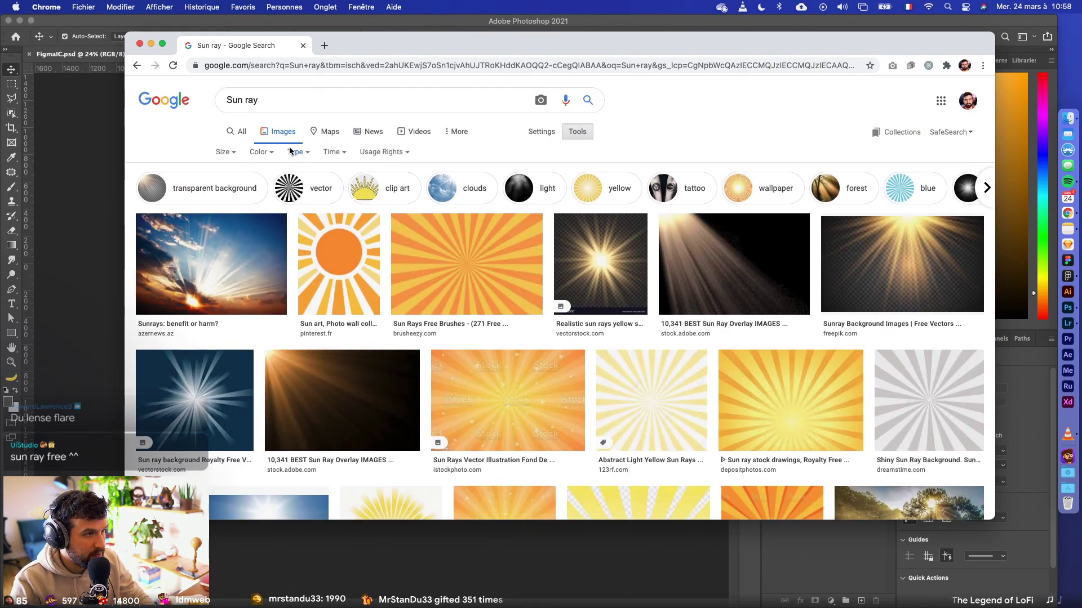
left_click(261, 152)
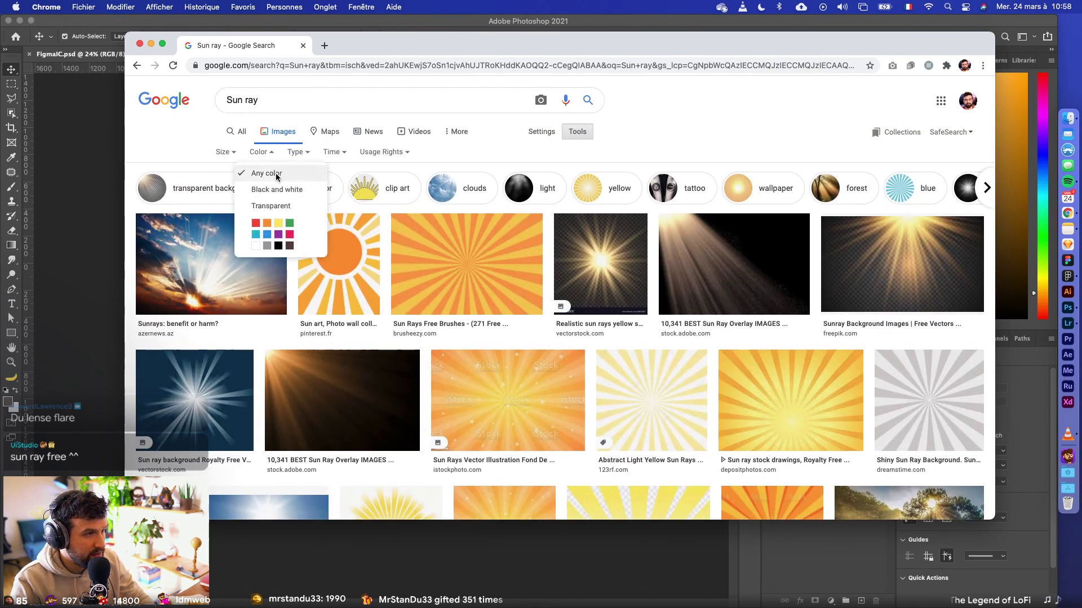
left_click(275, 205)
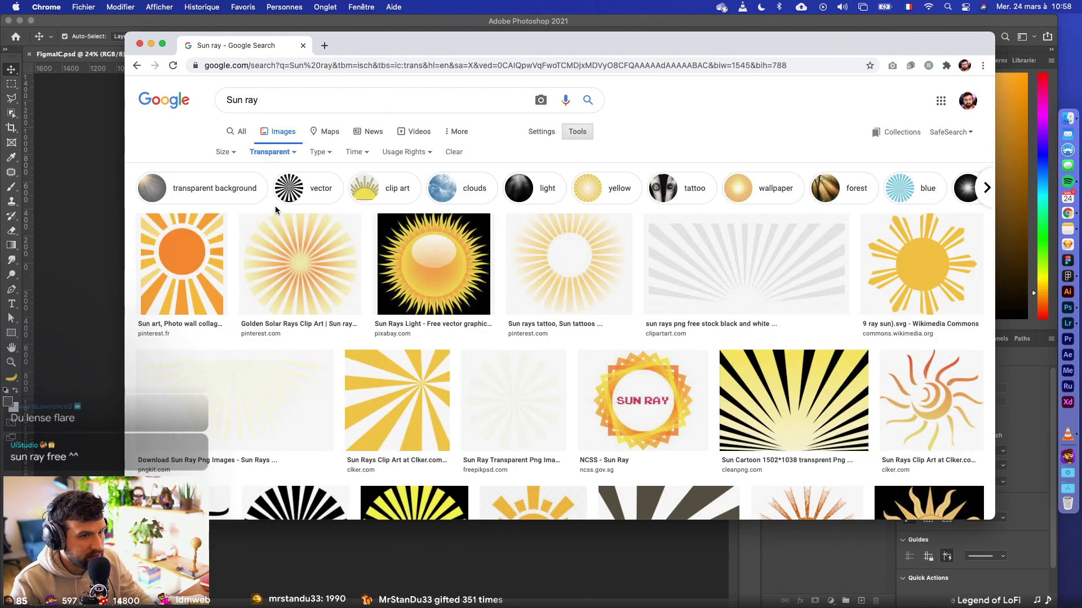
- Find the glowing golden sun ray on Clipart Art among the results, open its source page and download the Sun Effect Transparent PNG Clip
scroll(288, 264, "down", 5)
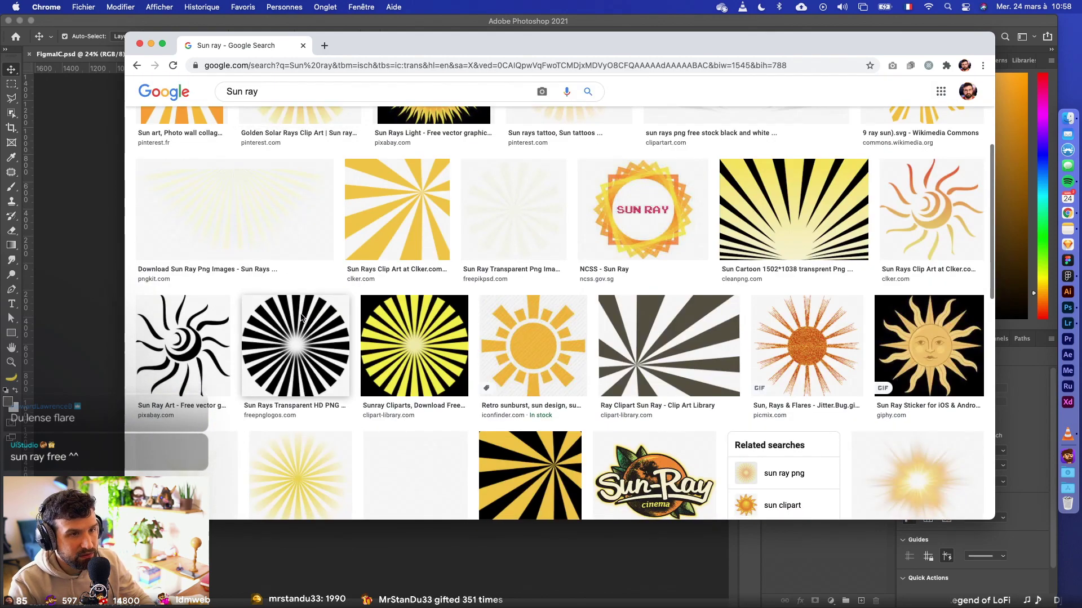
scroll(300, 313, "up", 5)
scroll(299, 314, "down", 4)
scroll(300, 314, "down", 5)
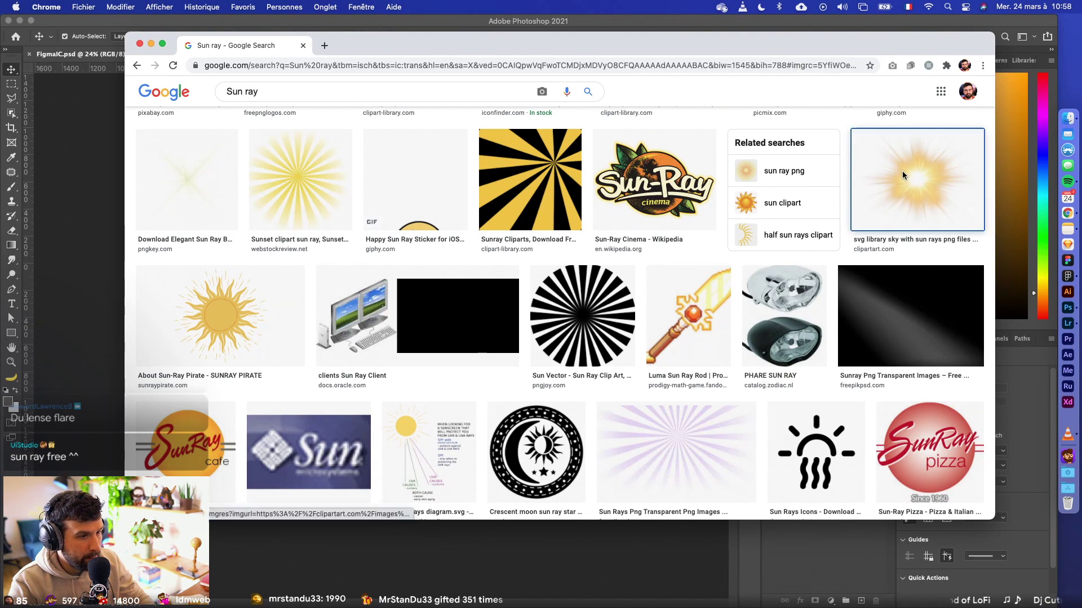
left_click(902, 174)
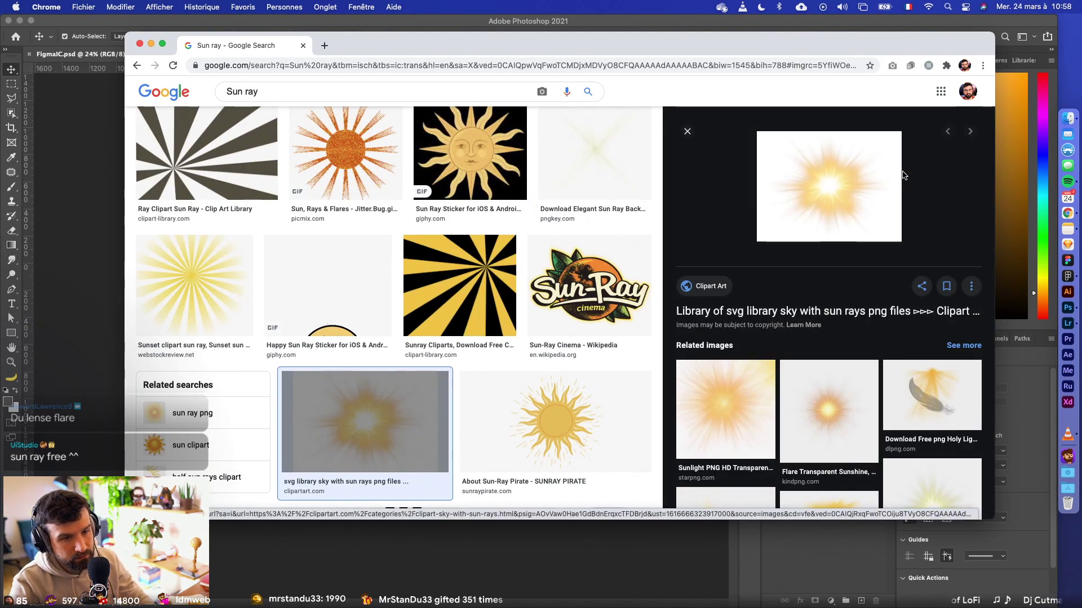
left_click(719, 282)
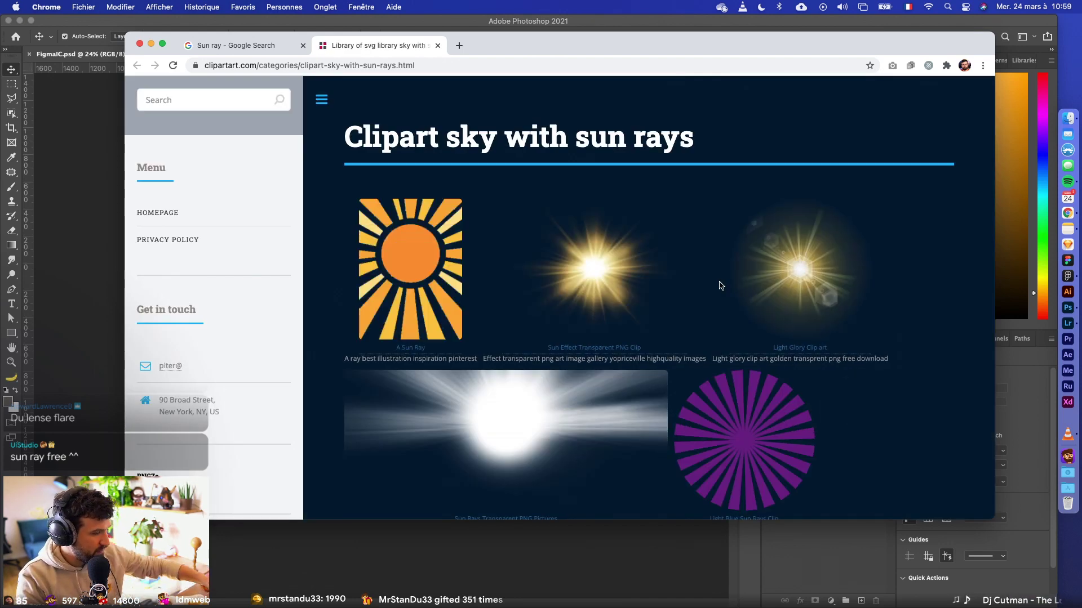
left_click(590, 274)
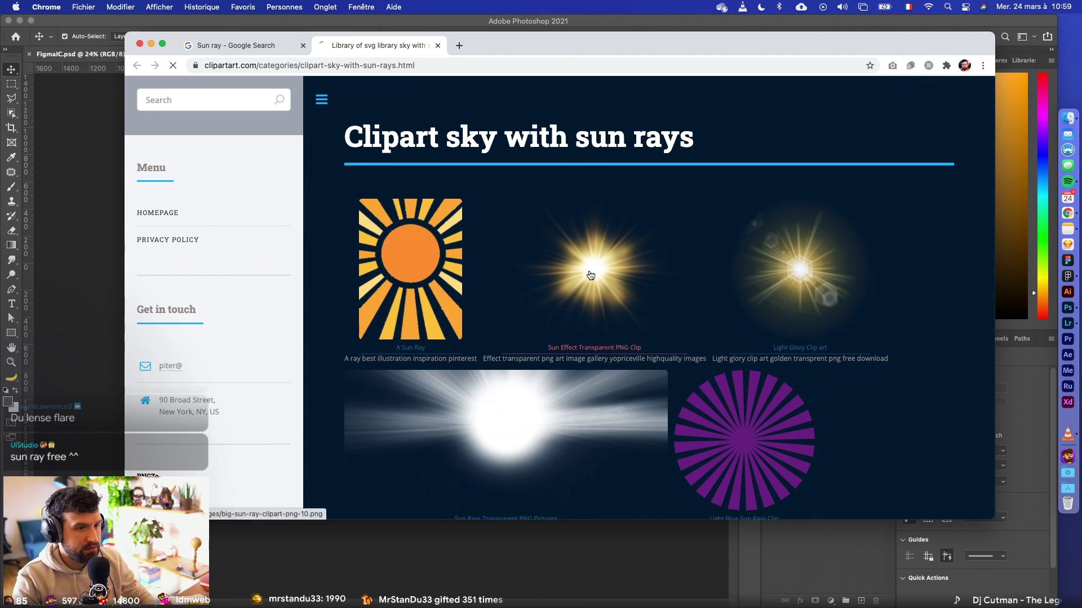
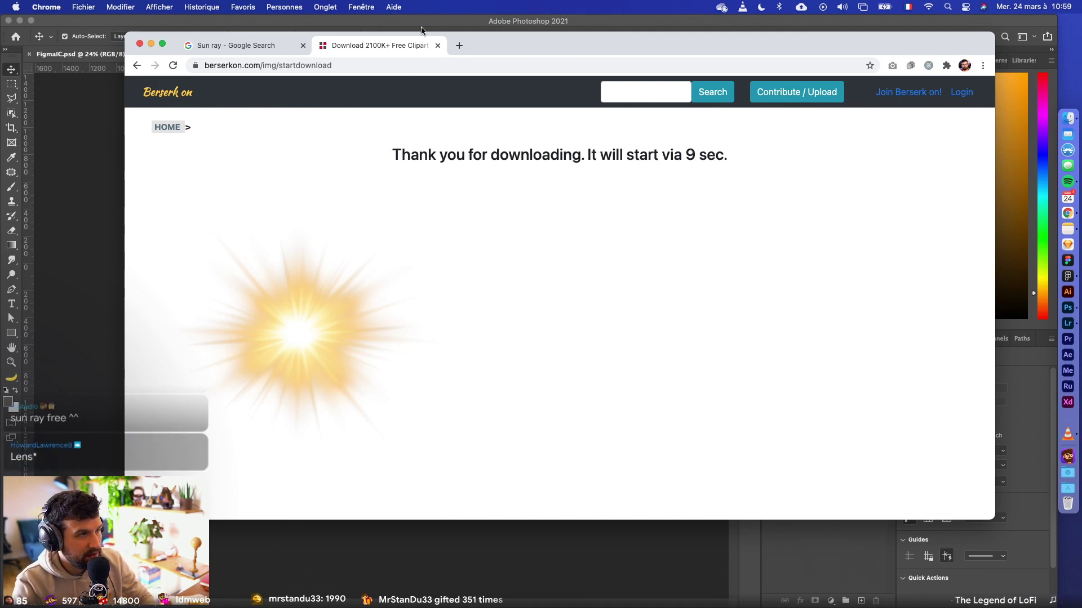
- Search Google Images for "Lens flare" and examine the results for a suitable light effect
left_click(223, 47)
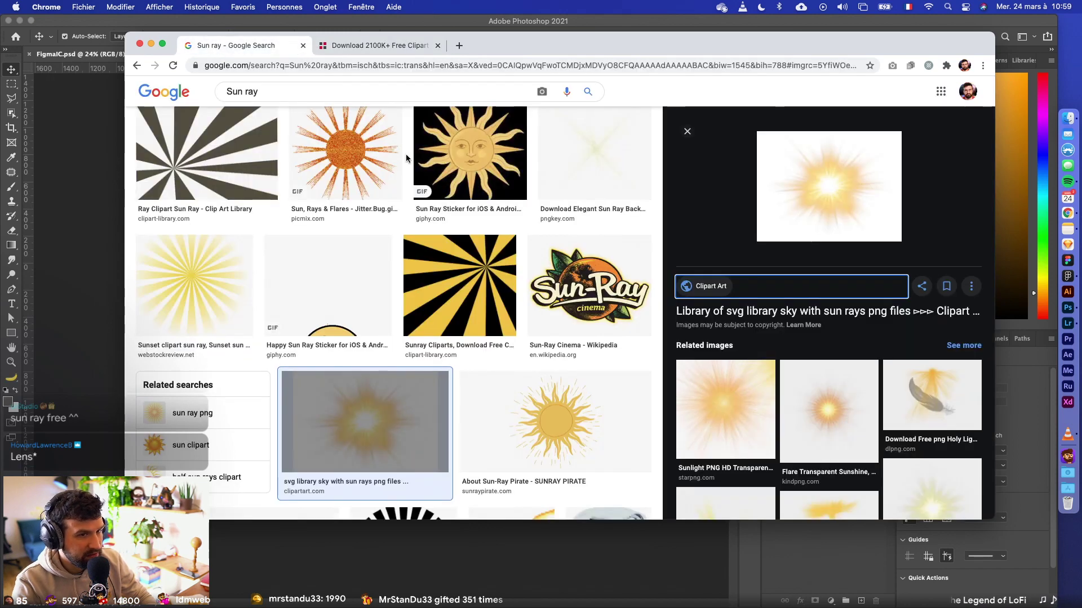
scroll(465, 186, "up", 5)
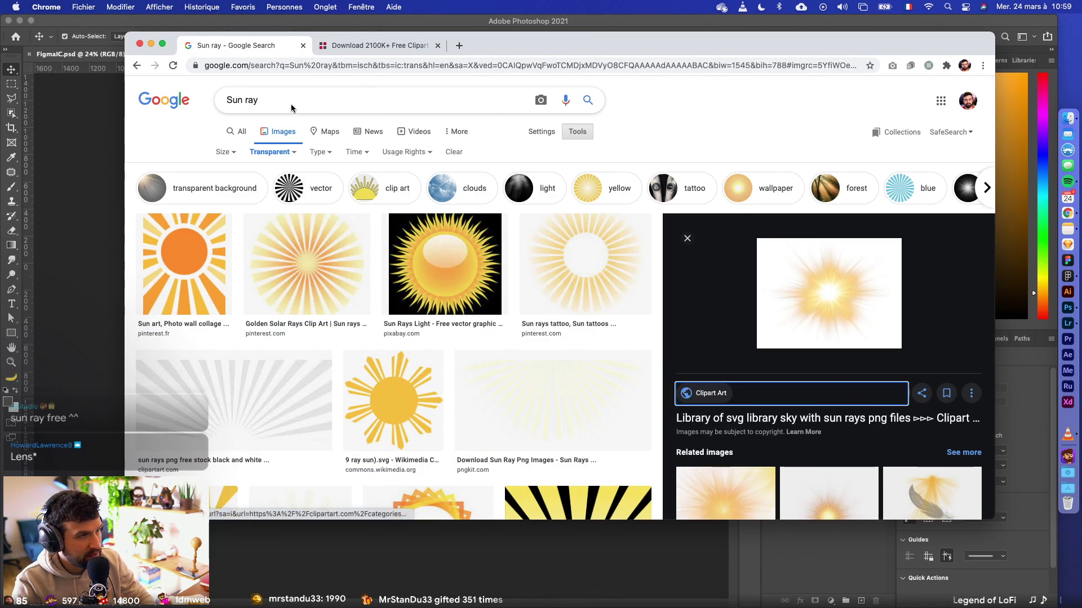
left_click_drag(290, 109, 198, 105)
type("Lens flare")
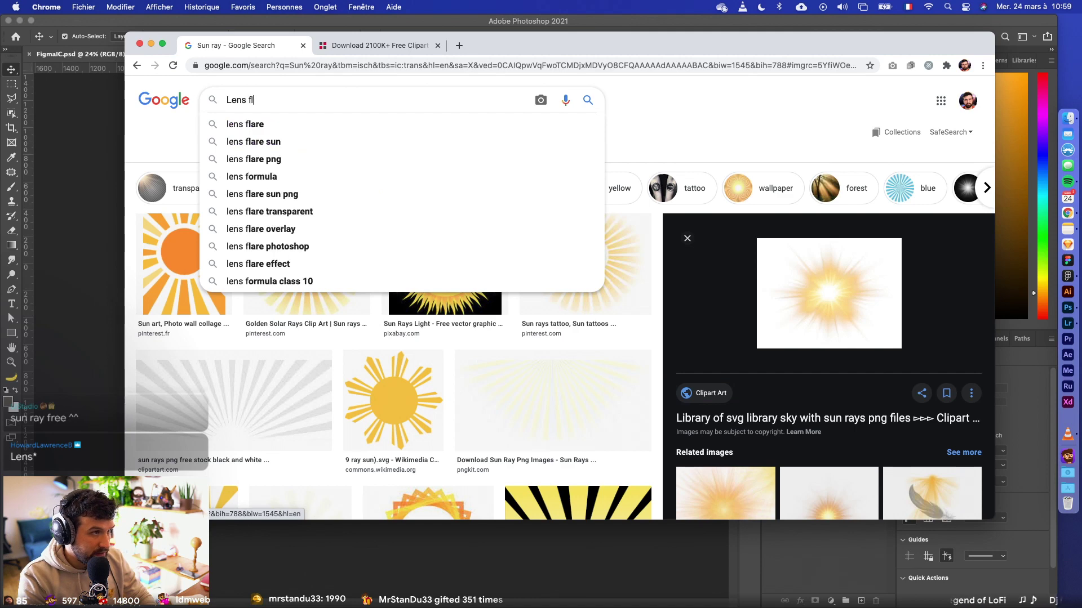
key("Return")
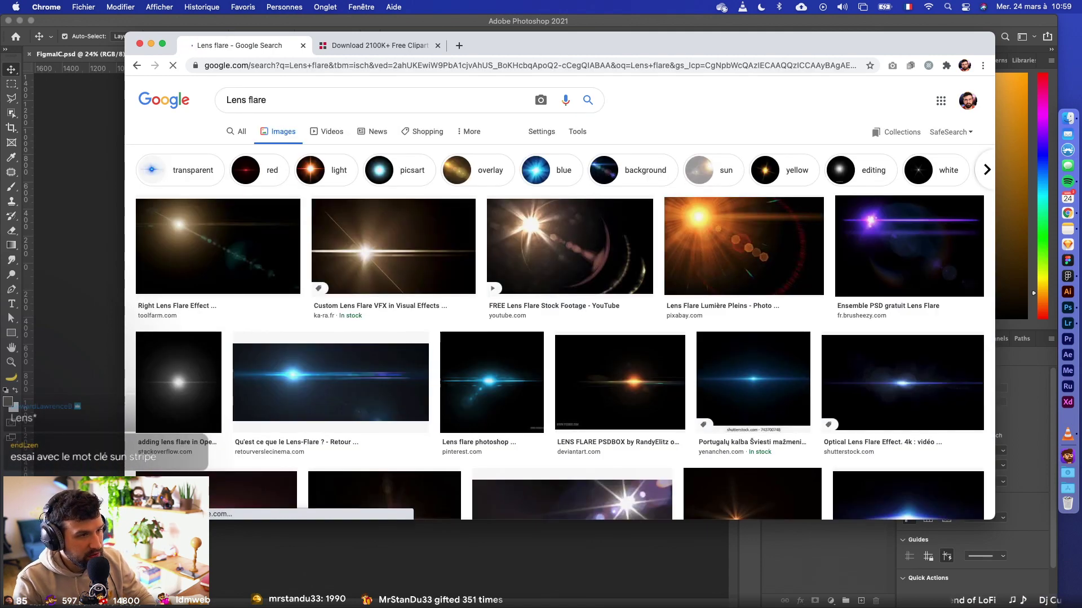
scroll(345, 338, "down", 5)
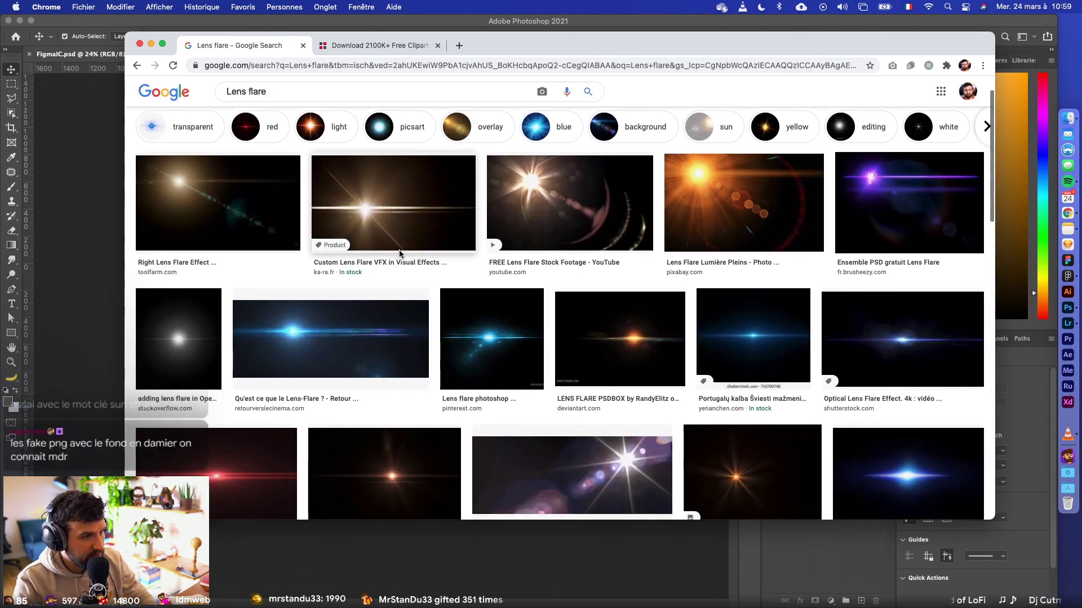
scroll(345, 338, "down", 5)
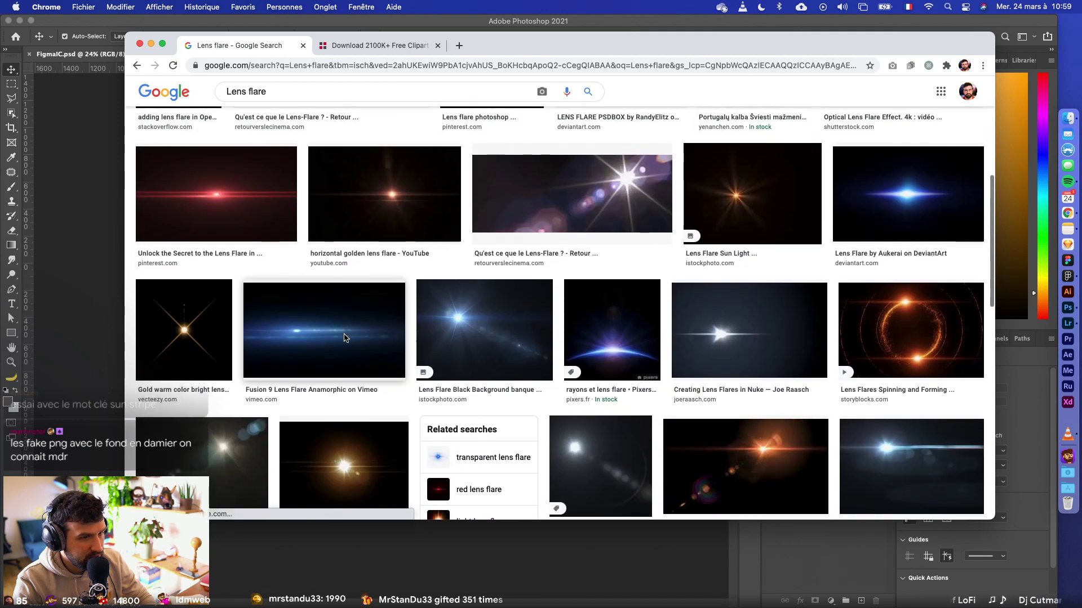
scroll(345, 338, "down", 5)
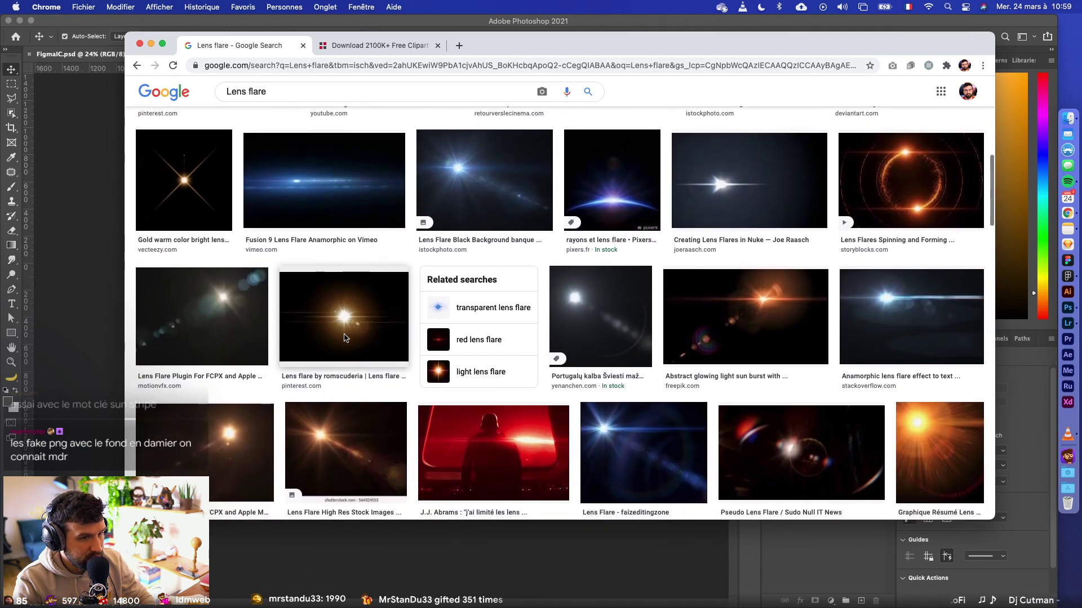
scroll(346, 338, "down", 3)
scroll(555, 129, "up", 15)
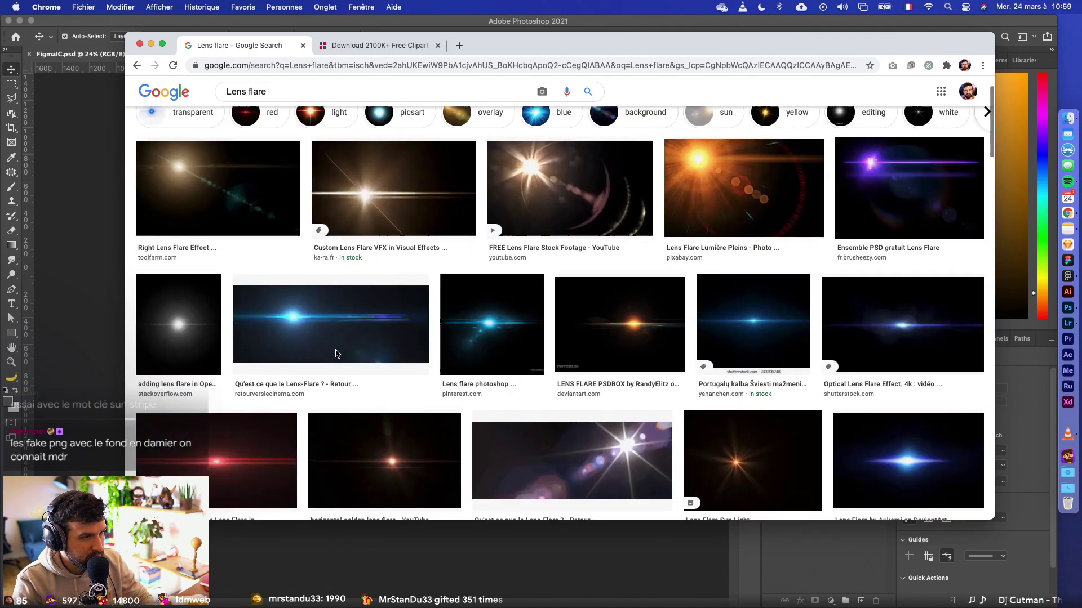
- Limit the lens flare results to large images and look through them
left_click(577, 133)
left_click(223, 152)
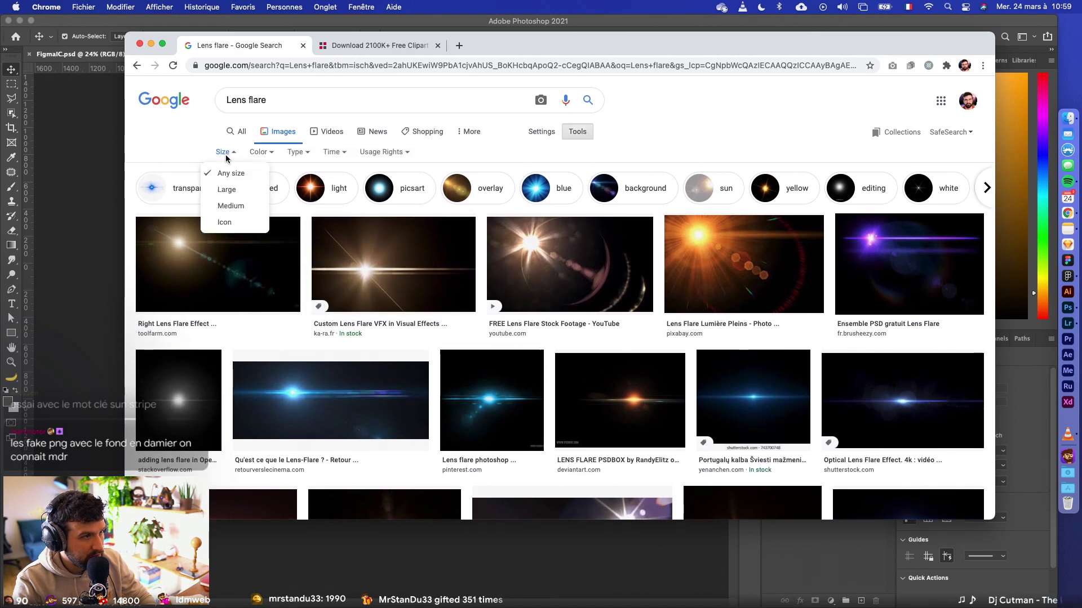
left_click(223, 189)
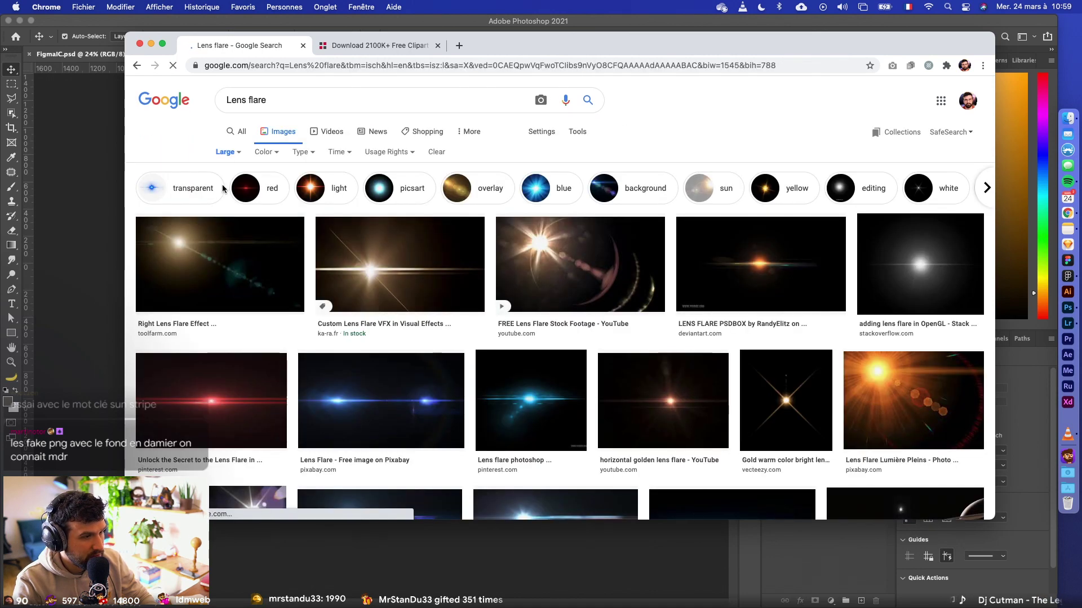
scroll(665, 388, "down", 1)
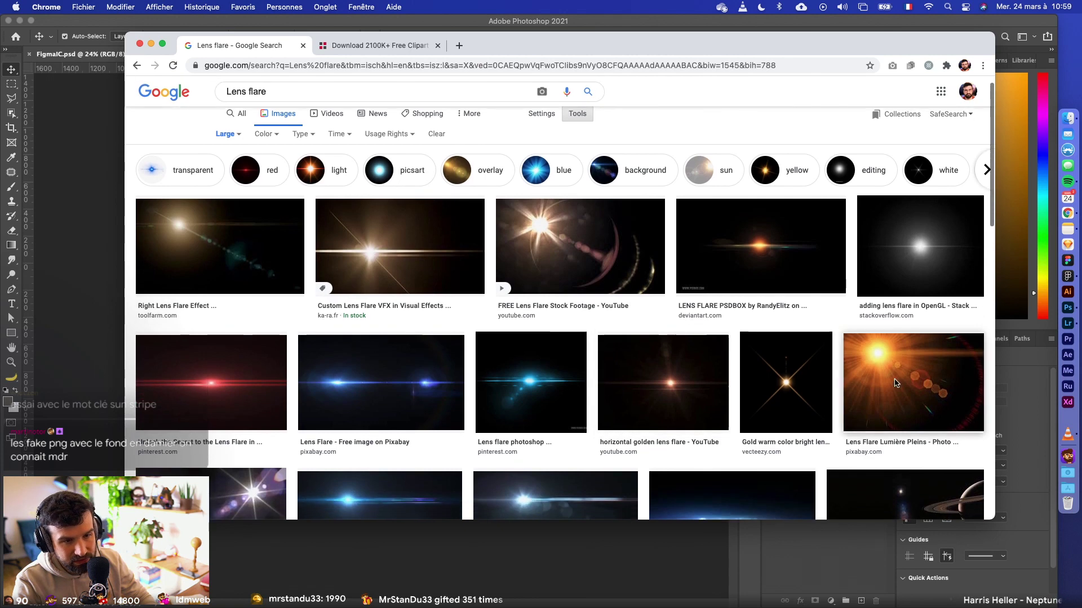
scroll(791, 393, "down", 3)
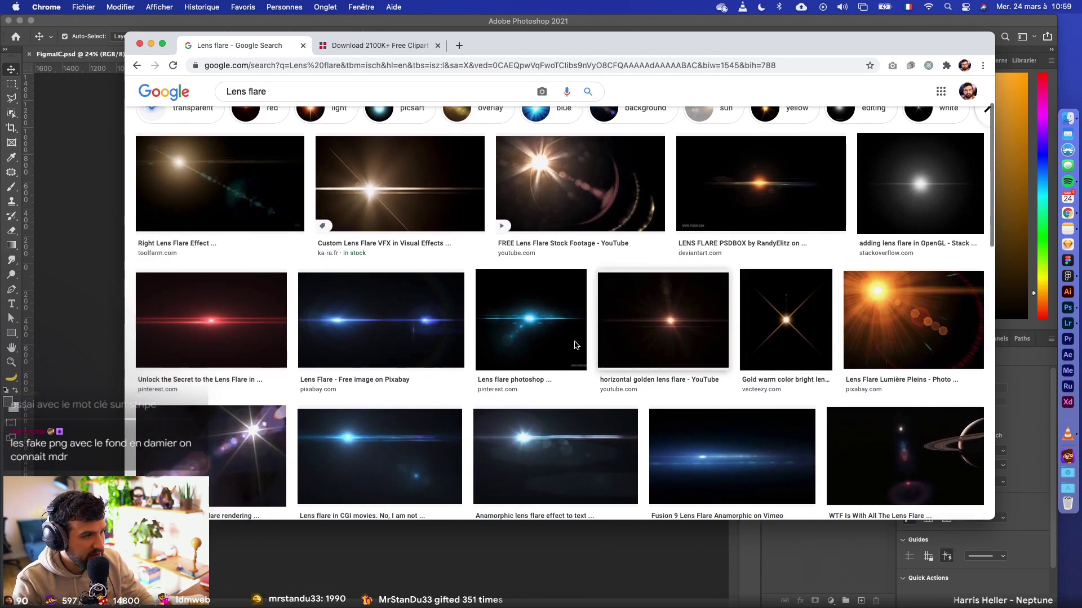
- Preview the blue Pinterest lens flare, then open the source page of the 28 Different Lens Flares result from Mine-imator forums
left_click(529, 321)
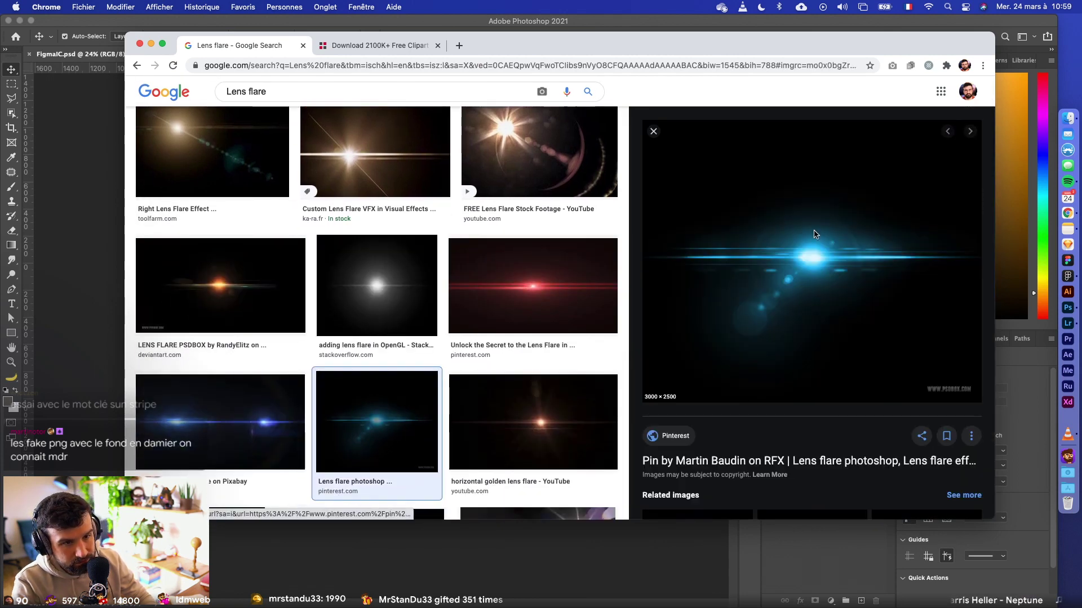
scroll(498, 365, "down", 12)
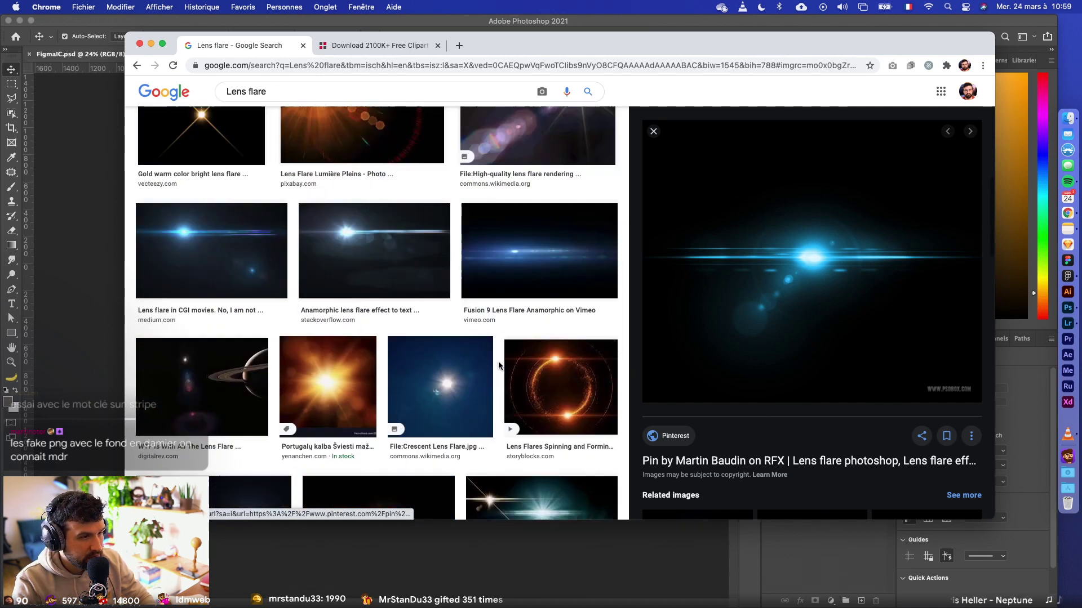
scroll(550, 370, "down", 2)
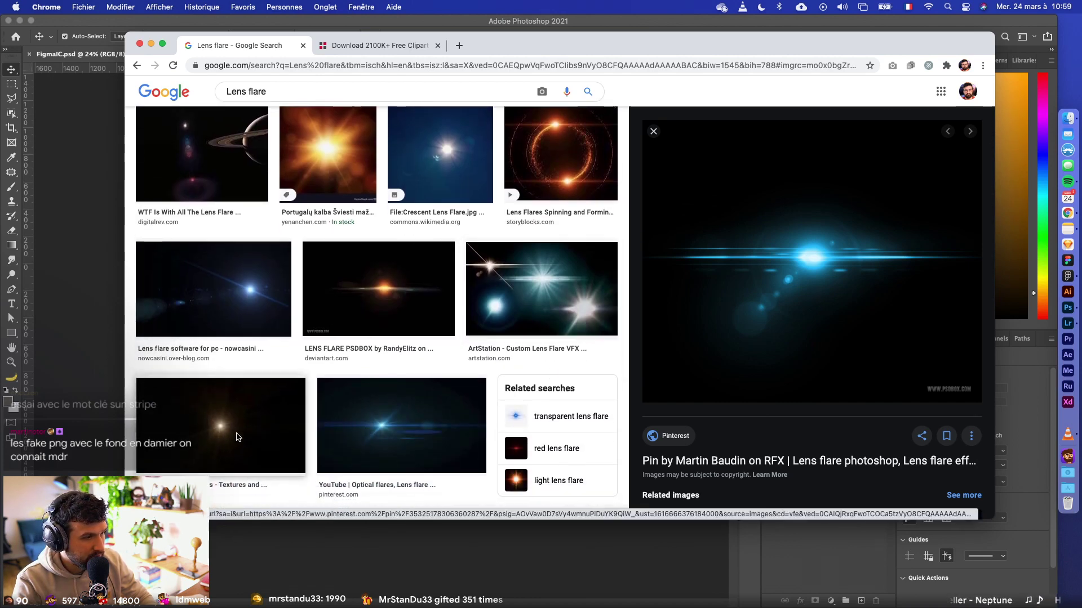
left_click(236, 484)
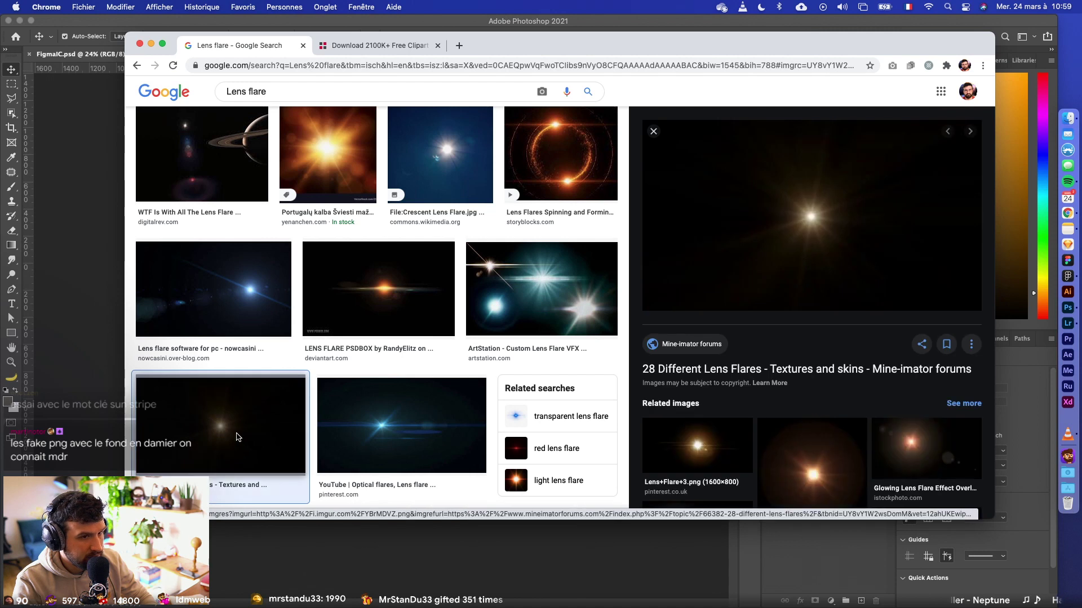
left_click(736, 372)
- Place the downloaded big-sun-ray-clipart-png-10 image in FigmaIC.psd in Photoshop, centre it over the Envoyer button and enlarge it to about 3218 × 2458 px
left_click(522, 44)
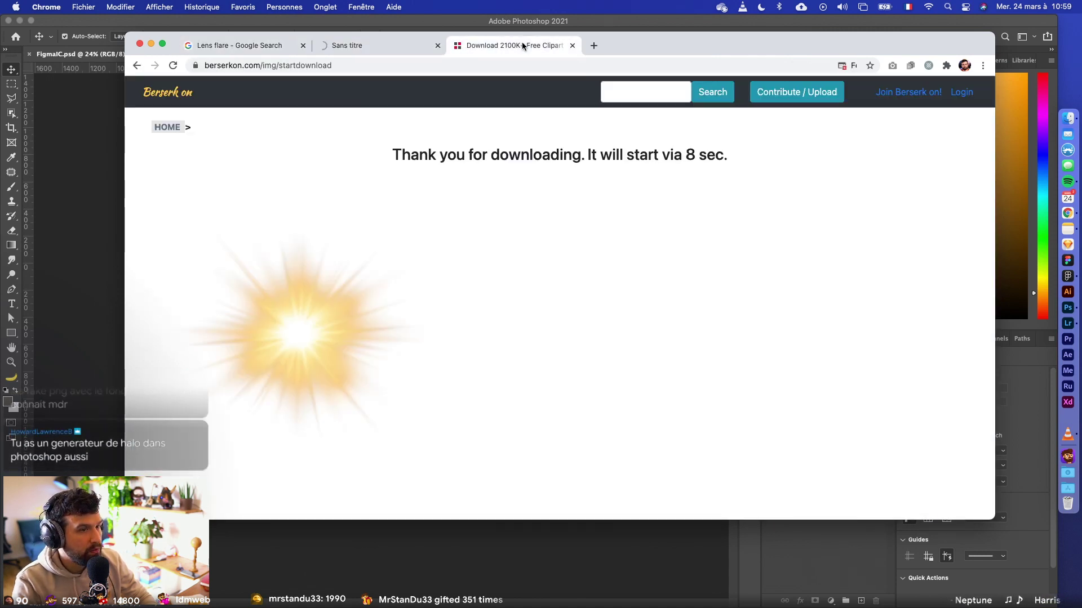
left_click(732, 151)
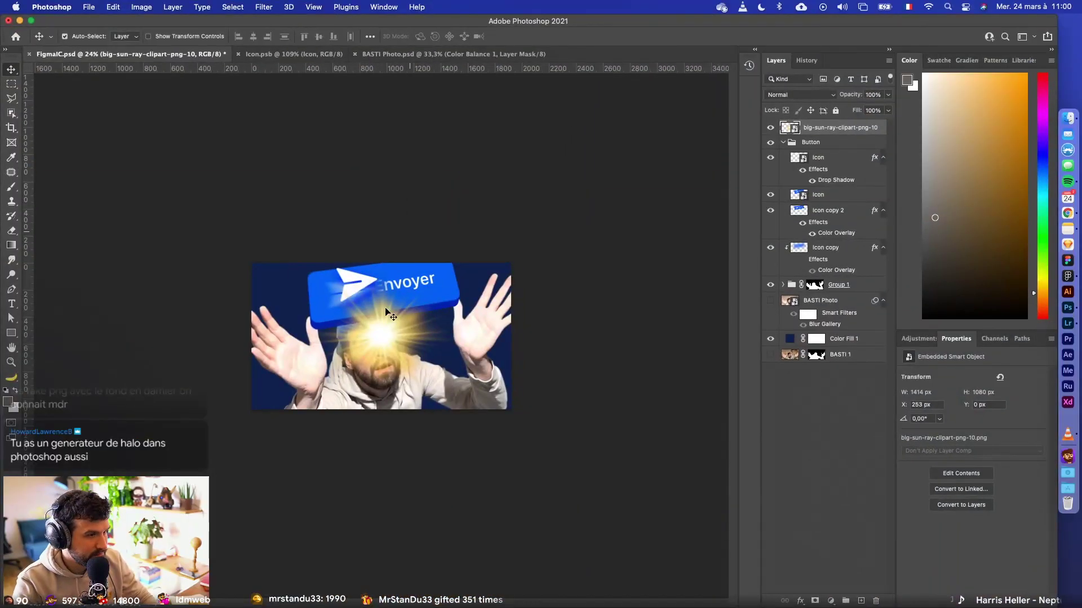
left_click_drag(391, 314, 388, 267)
key("super+t")
left_click_drag(473, 216, 627, 164)
key("Return")
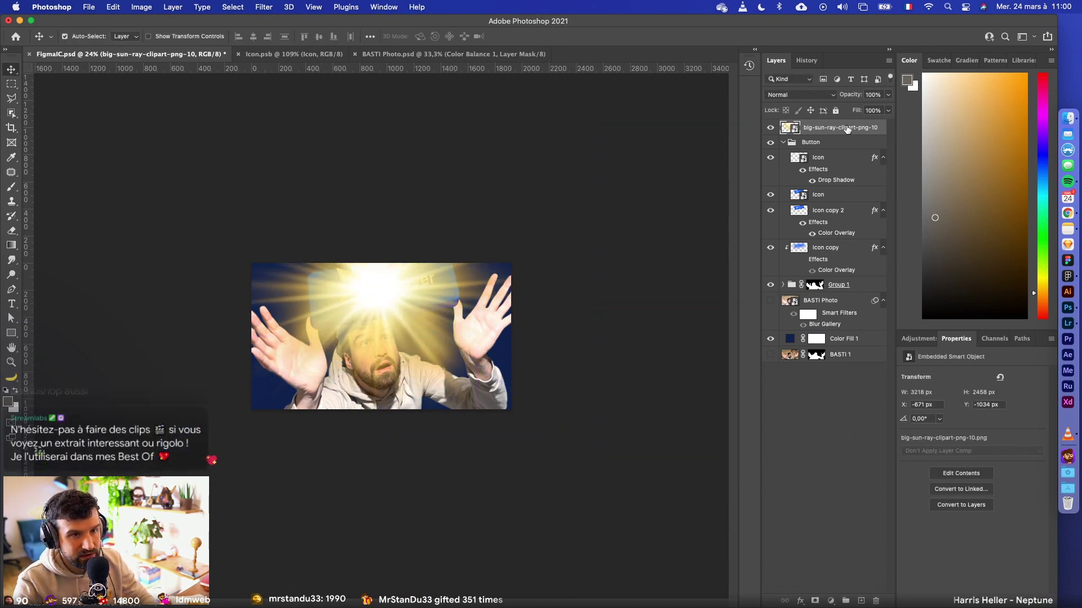
- Move the sun ray layer directly below Icon copy 2 and shift the rays slightly within the composite
left_click_drag(847, 129, 820, 225)
scroll(817, 276, "up", 3)
key("super+t")
left_click_drag(440, 344, 467, 328)
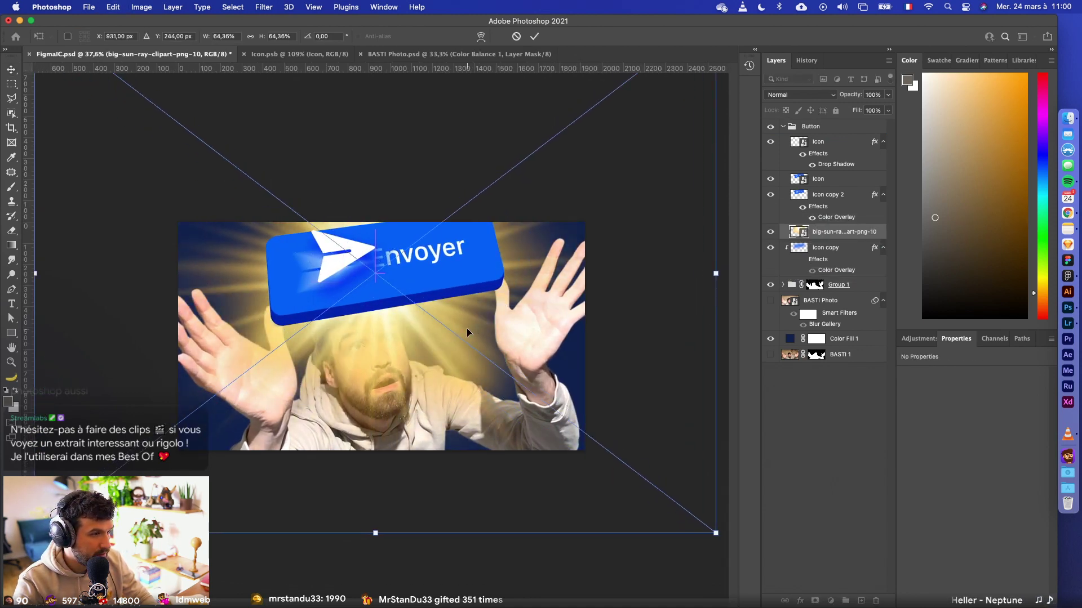
- Distort the sun ray layer by pulling its corners outward, widen it and reposition it behind the button at about 3205 × 2212 px
scroll(469, 343, "down", 3)
mouse_move(596, 122)
left_mouse_down()
mouse_move(633, 102)
mouse_move(700, 101)
mouse_move(551, 169)
mouse_move(599, 122)
left_mouse_up()
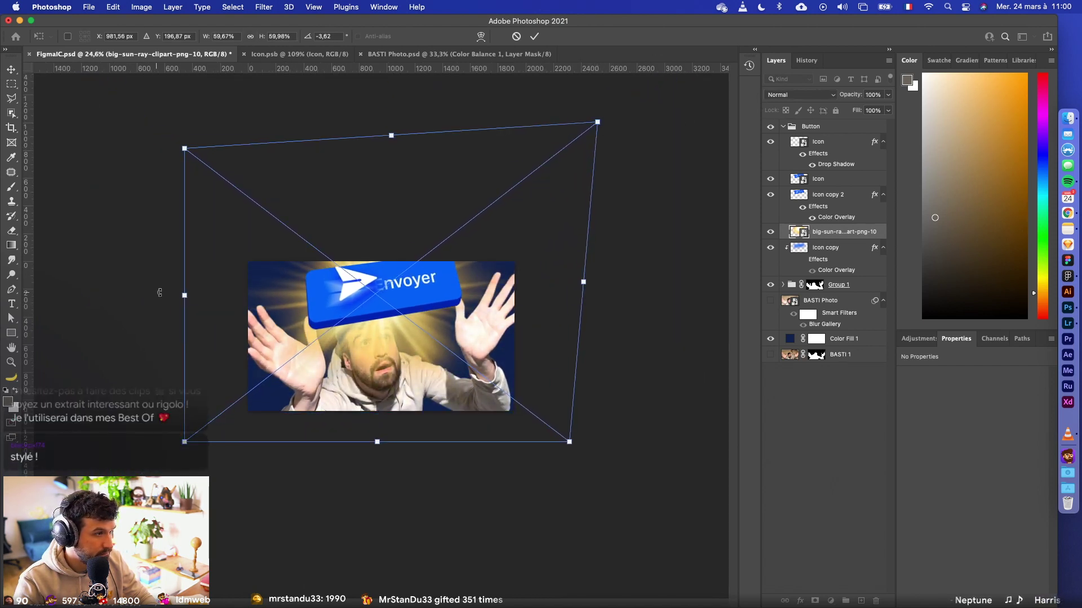
left_click_drag(185, 445, 139, 455)
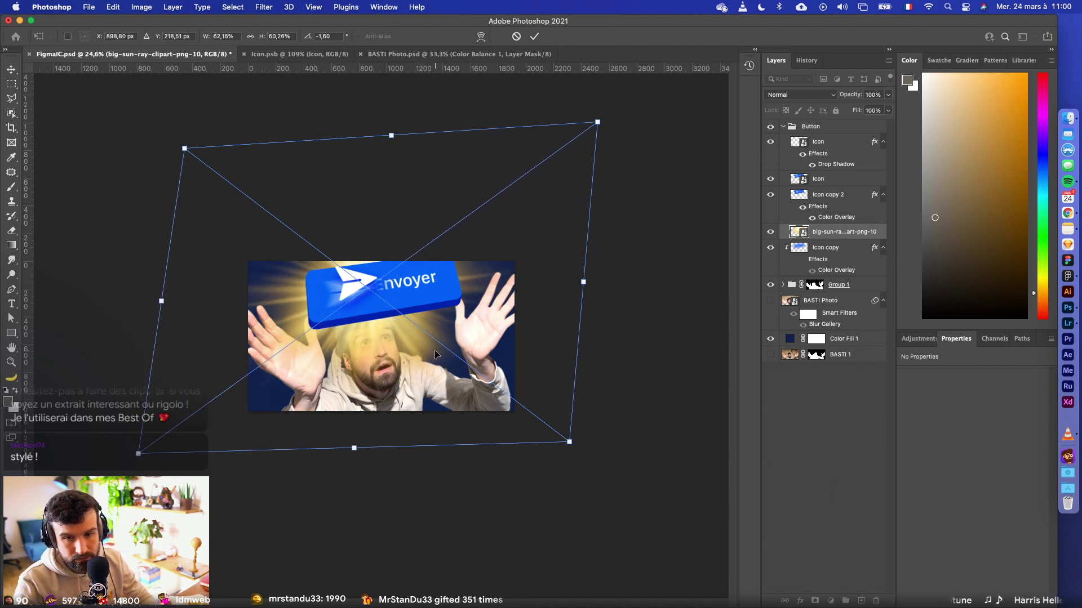
left_click_drag(413, 309, 423, 305)
left_click_drag(594, 278, 608, 278)
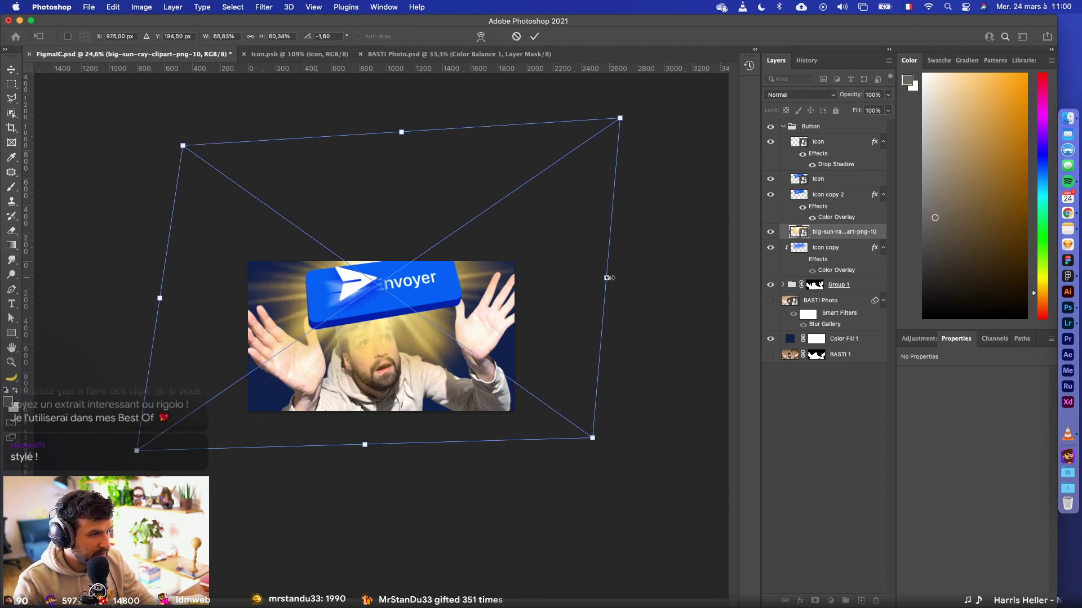
key("Return")
- Set the sun ray layer's blend mode to Color Dodge and shift the rays horizontally to X -653 px
key("super+minus")
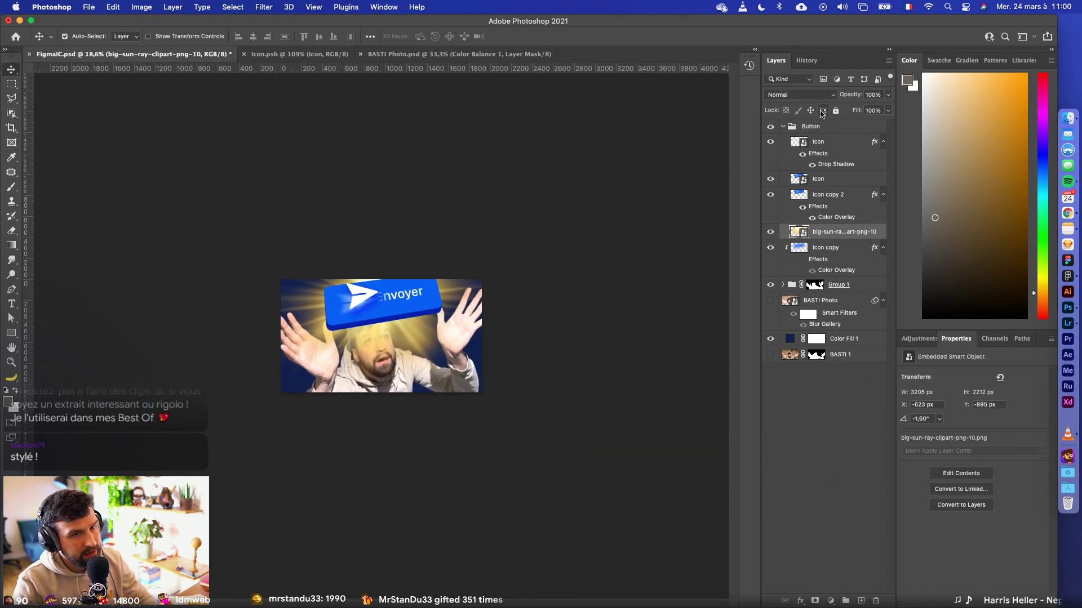
left_click(828, 97)
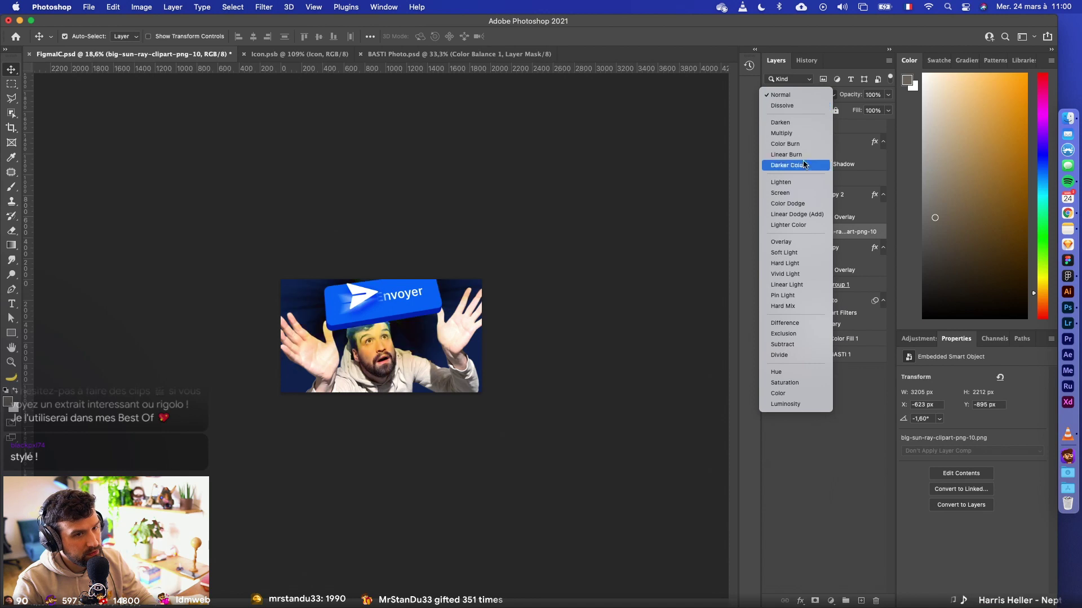
left_click(790, 203)
key("super+plus")
key("super+plus")
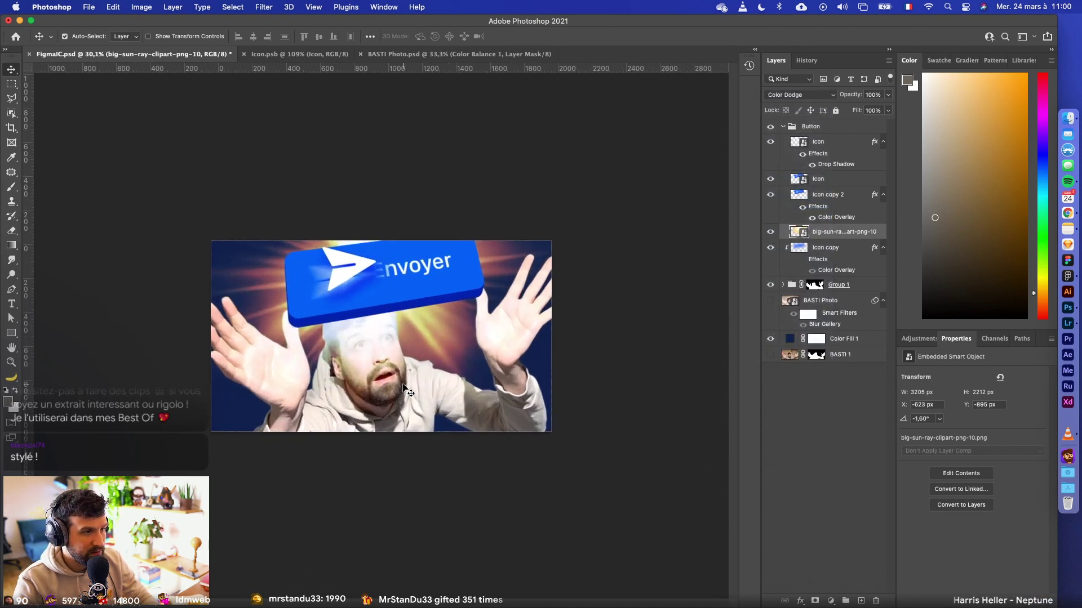
key("super+t")
key("Return")
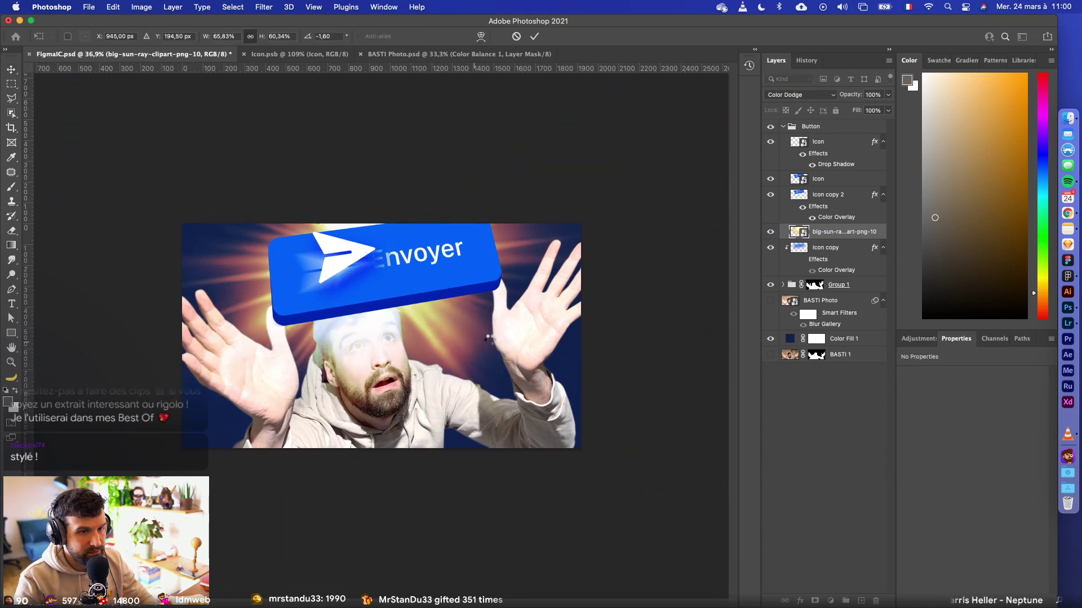
key("super+b")
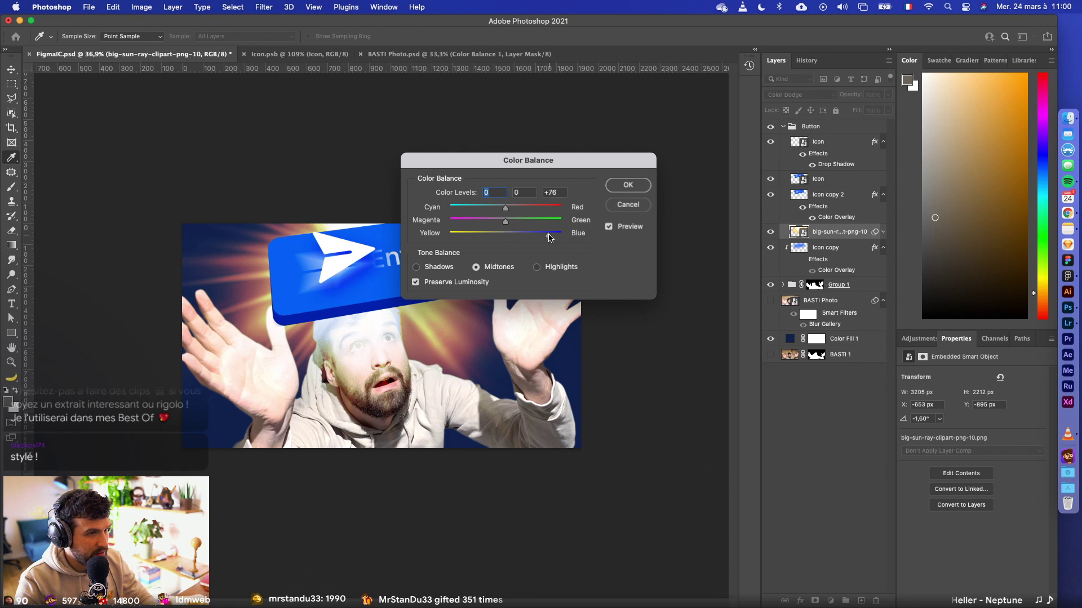
left_click_drag(549, 237, 586, 237)
left_click_drag(505, 208, 449, 209)
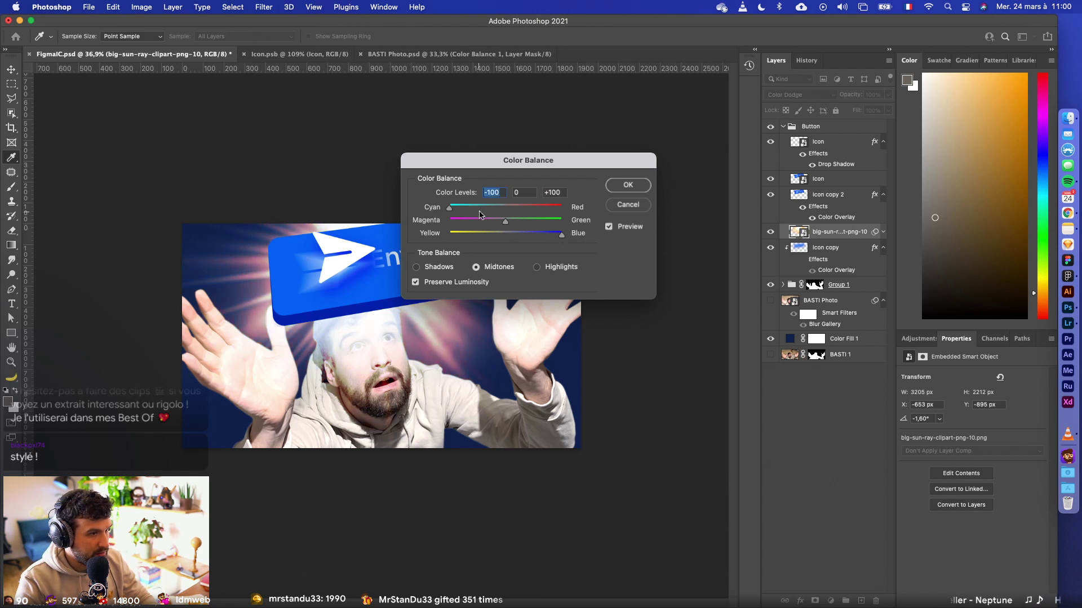
left_click(628, 206)
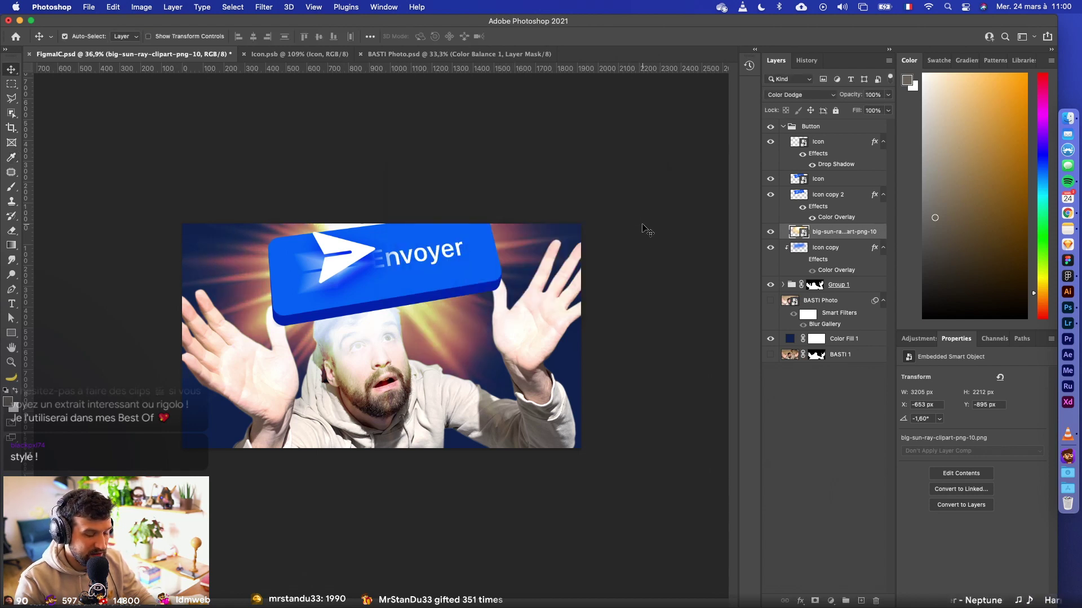
- Colorize the sun ray layer with a Hue/Saturation adjustment at hue 270 and saturation 25
key("super+u")
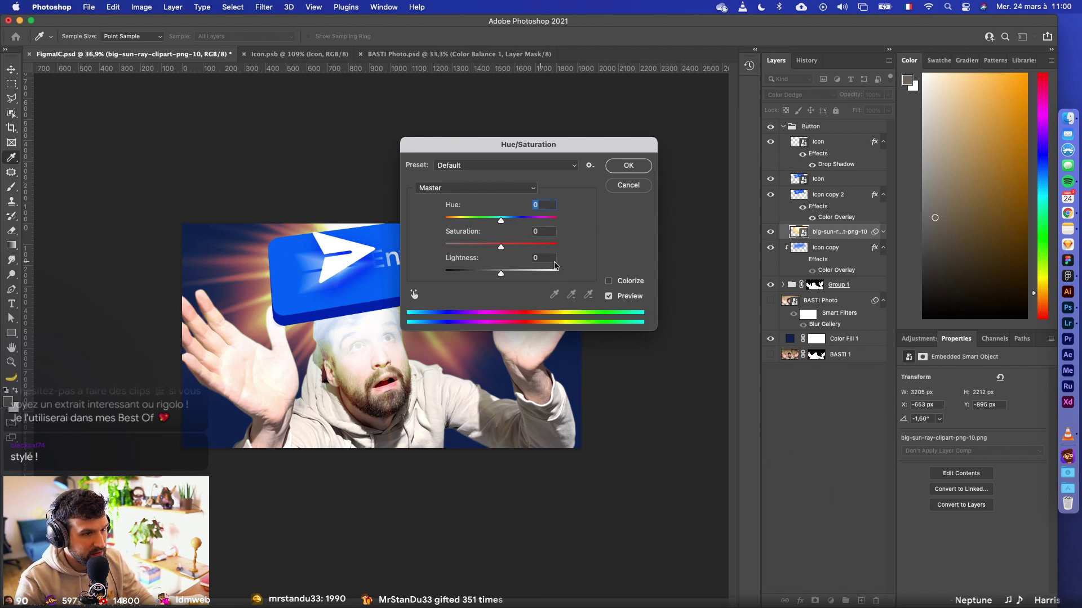
left_click(608, 281)
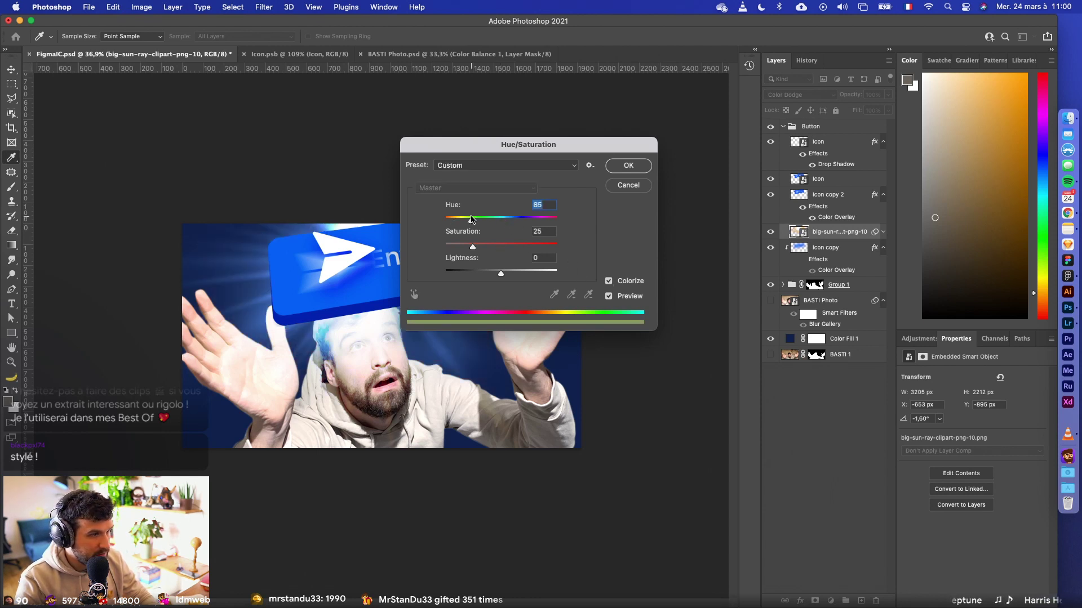
left_click_drag(472, 220, 529, 223)
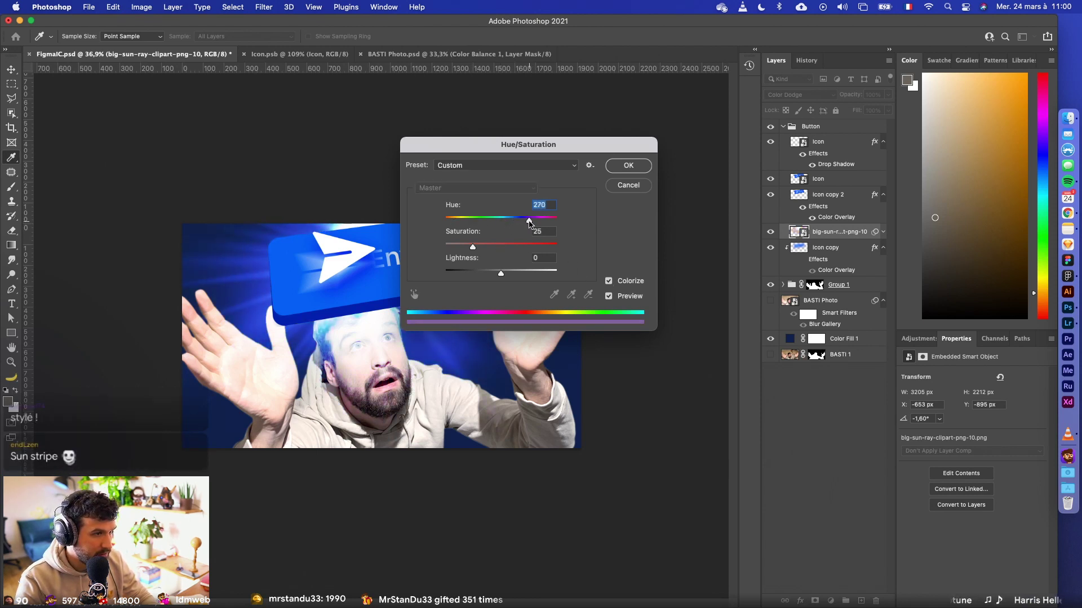
left_click(627, 166)
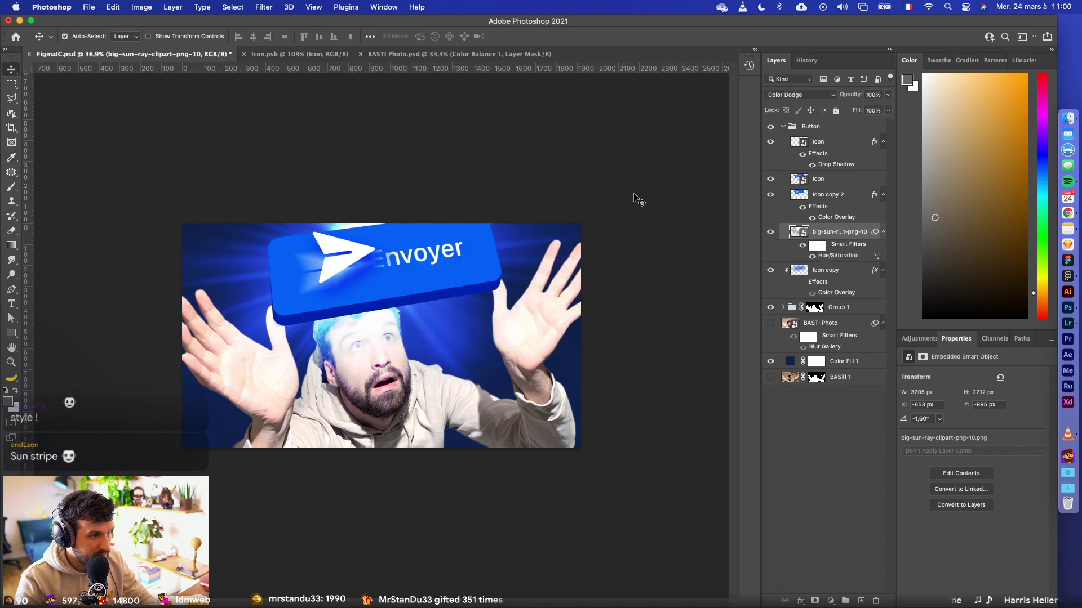
- Check the composite with the Icon copy layer hidden, show the layer again and save FigmaIC.psd
key("v")
scroll(637, 198, "down", 5)
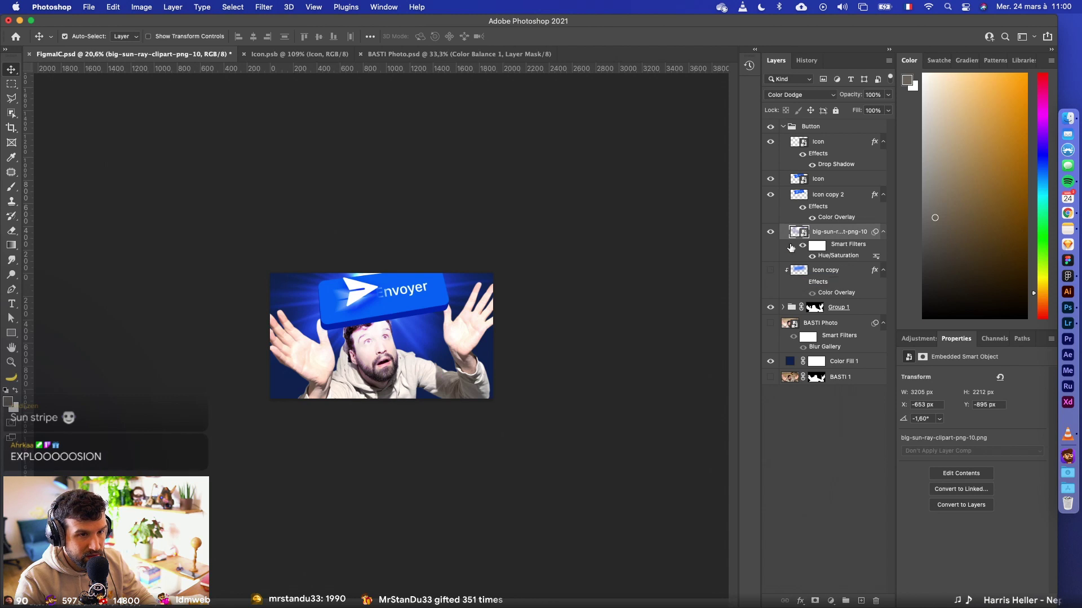
scroll(399, 280, "up", 5)
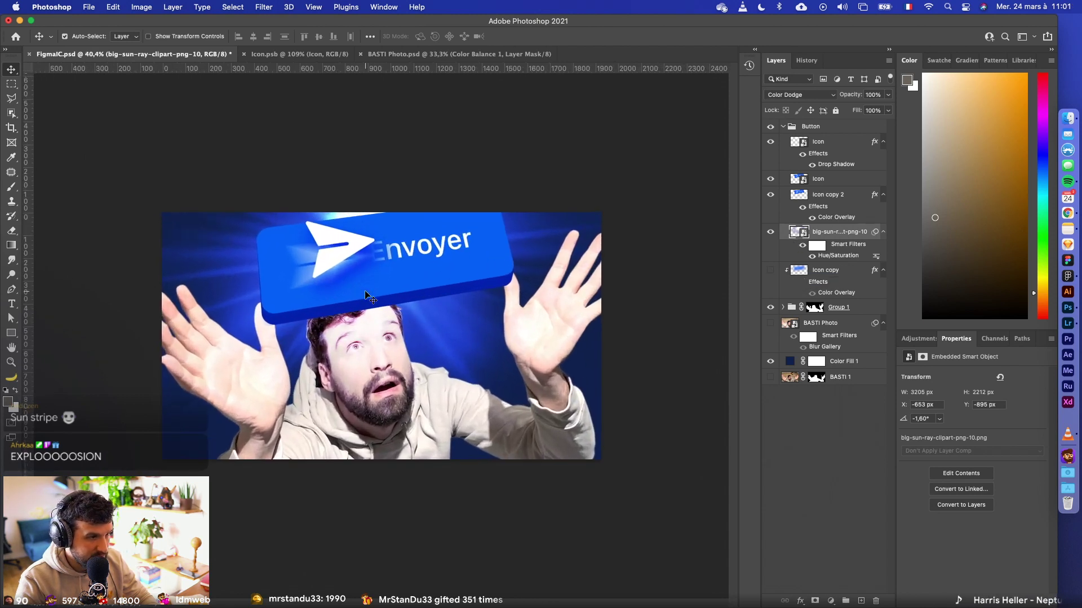
left_click(770, 271)
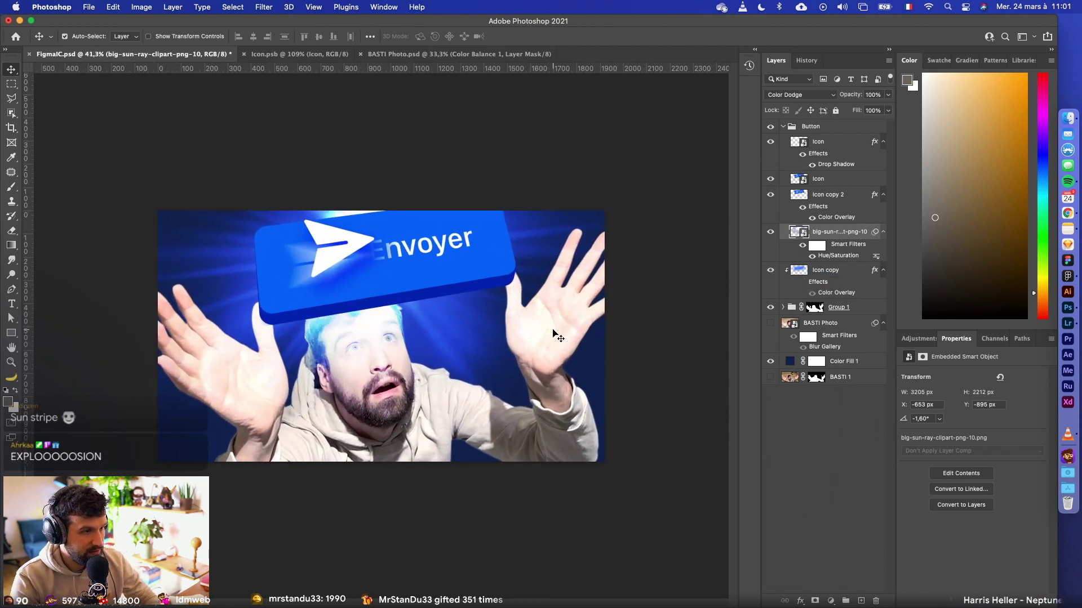
scroll(558, 337, "down", 1)
key("super+s")
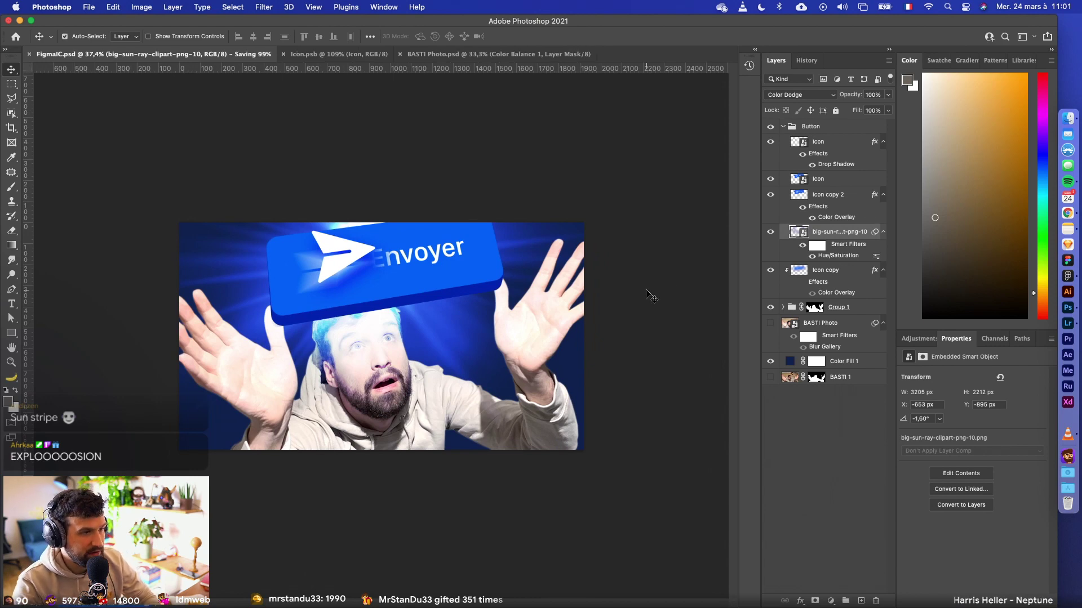
- Switch to Chrome and copy the enlarged blue lens flare image from the 28 Different Lens Flares thread on Mine-imator forums
key("ctrl+Up")
left_click(665, 252)
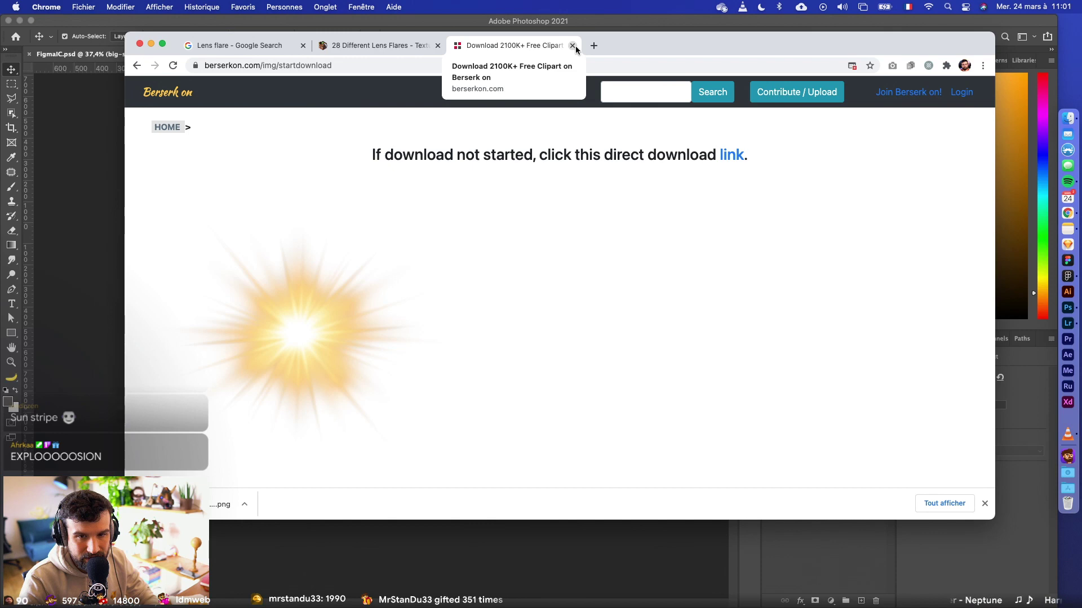
left_click(401, 46)
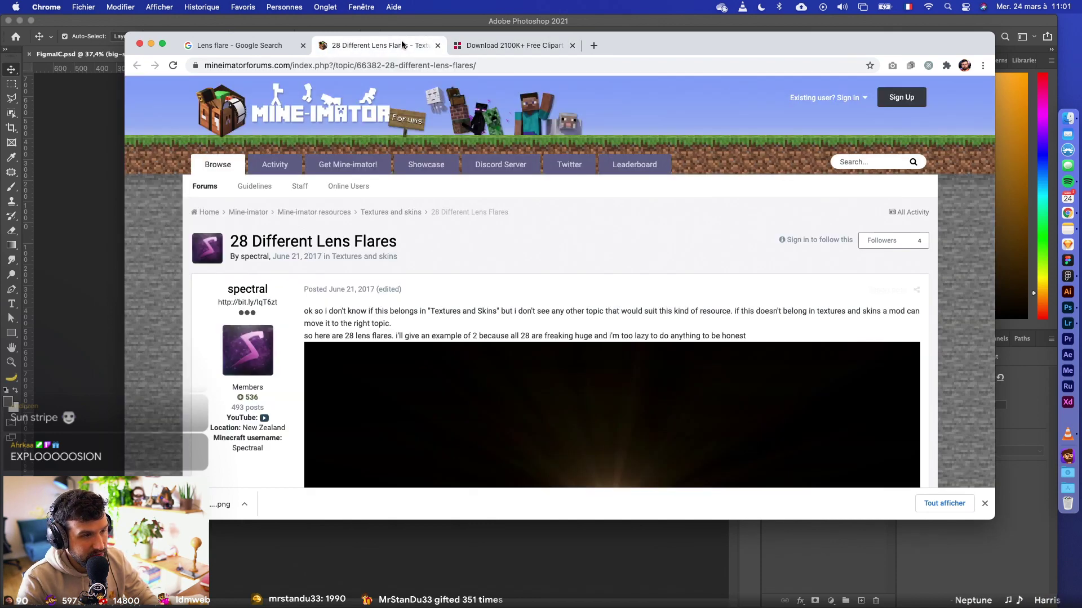
scroll(429, 292, "down", 10)
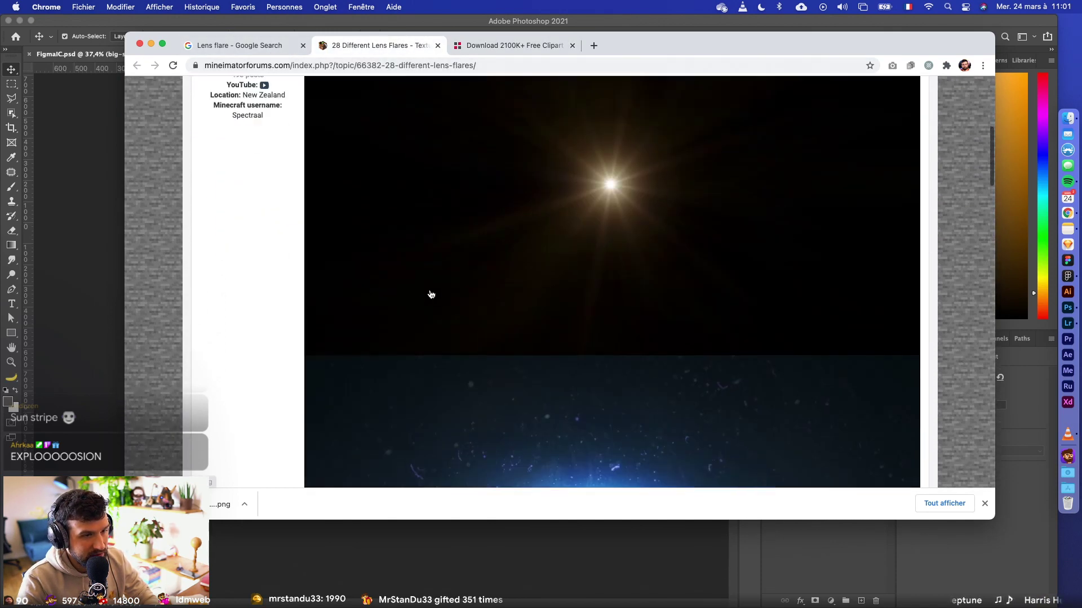
scroll(430, 294, "down", 10)
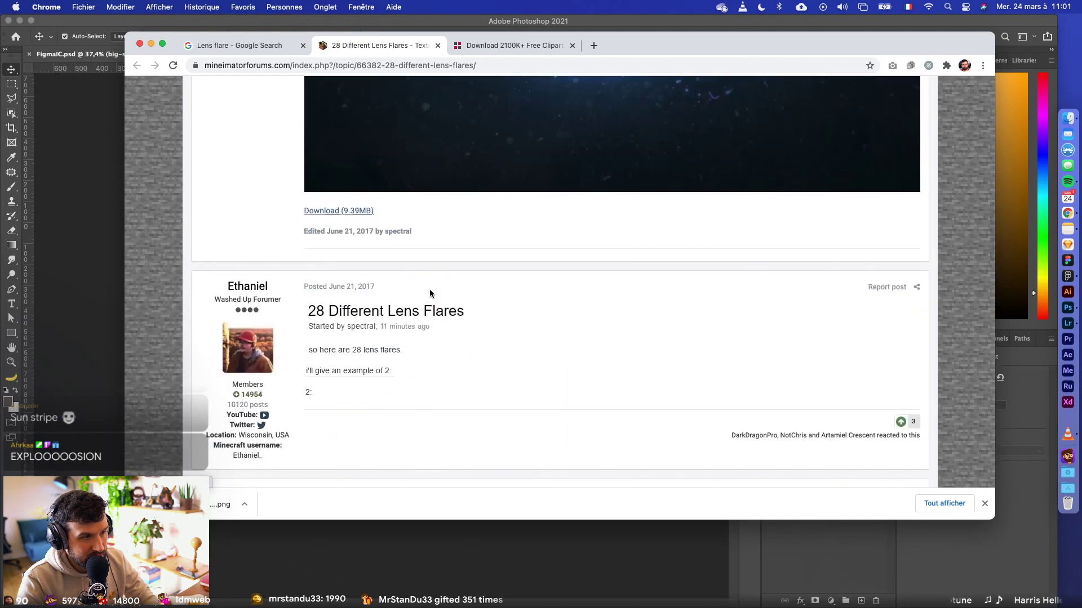
scroll(430, 292, "down", 15)
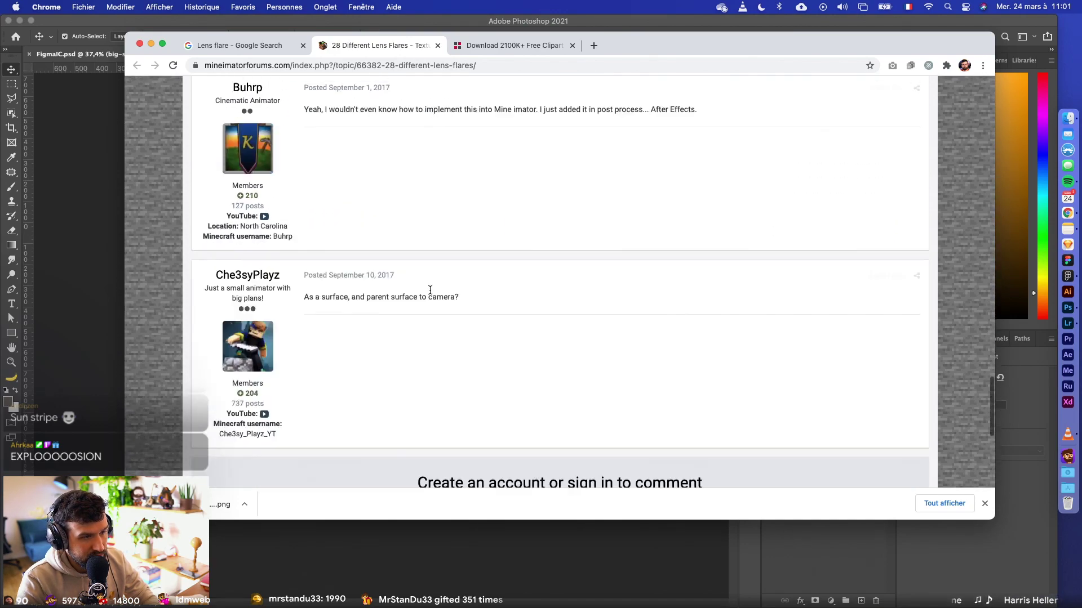
scroll(430, 292, "up", 20)
scroll(609, 362, "down", 12)
left_click(583, 344)
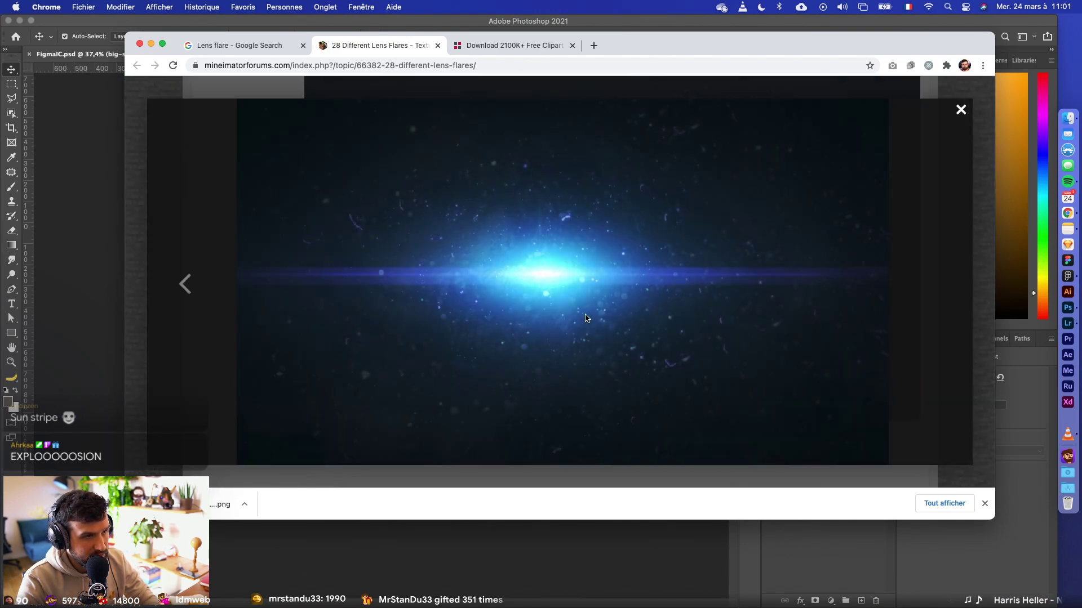
right_click(587, 314)
left_click(609, 346)
- Paste the blue lens flare into FigmaIC.psd in Photoshop, enlarge it to about 2874 × 1616 px and move it up behind the button
left_click(94, 342)
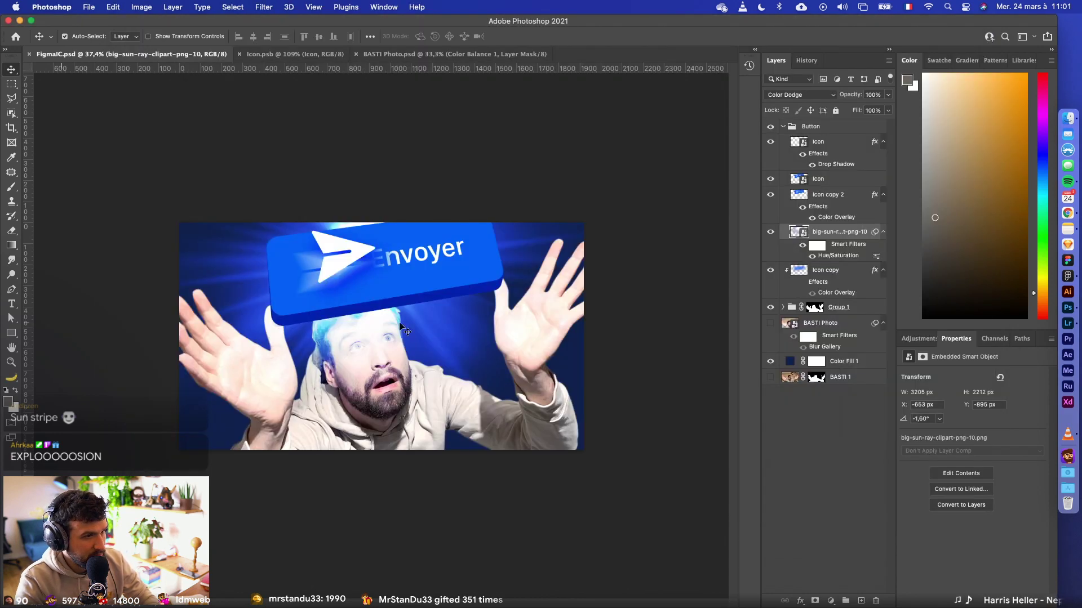
key("super+v")
key("super+t")
left_click_drag(550, 241, 689, 164)
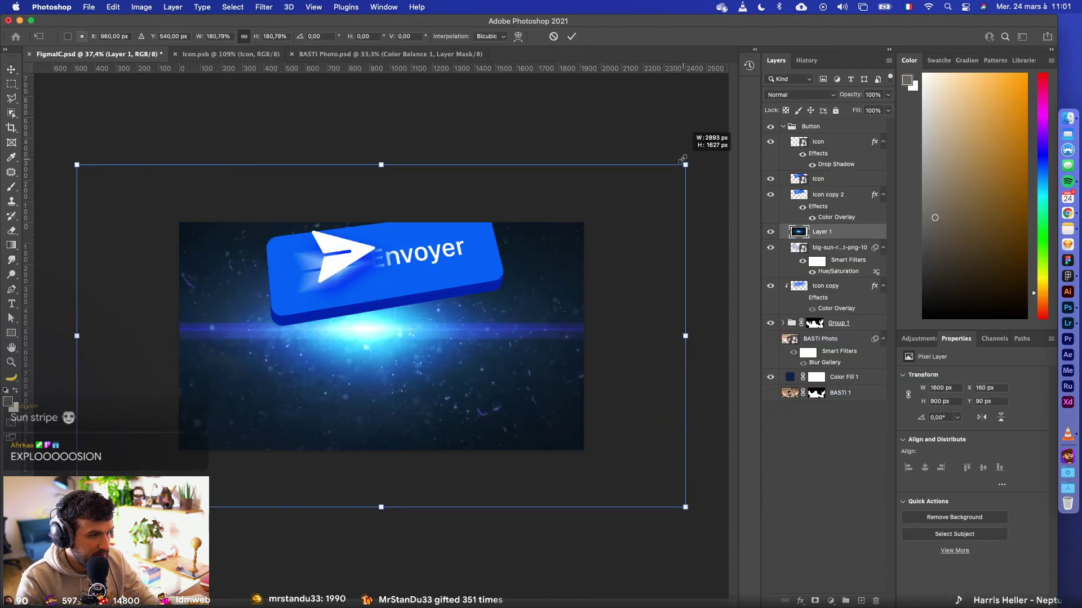
left_click_drag(447, 392, 447, 338)
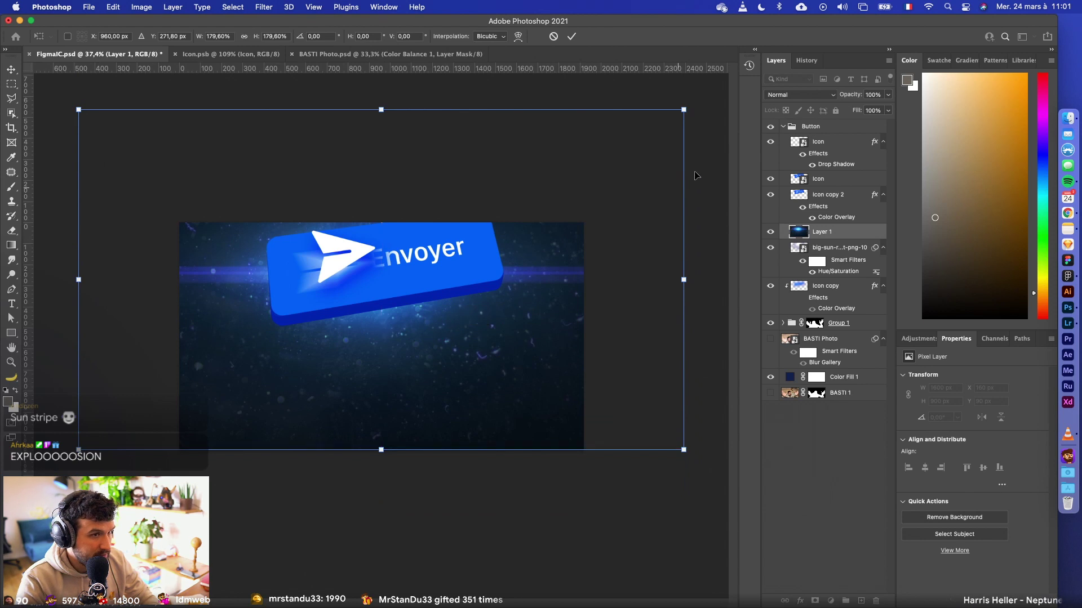
left_click_drag(587, 233, 589, 234)
key("Return")
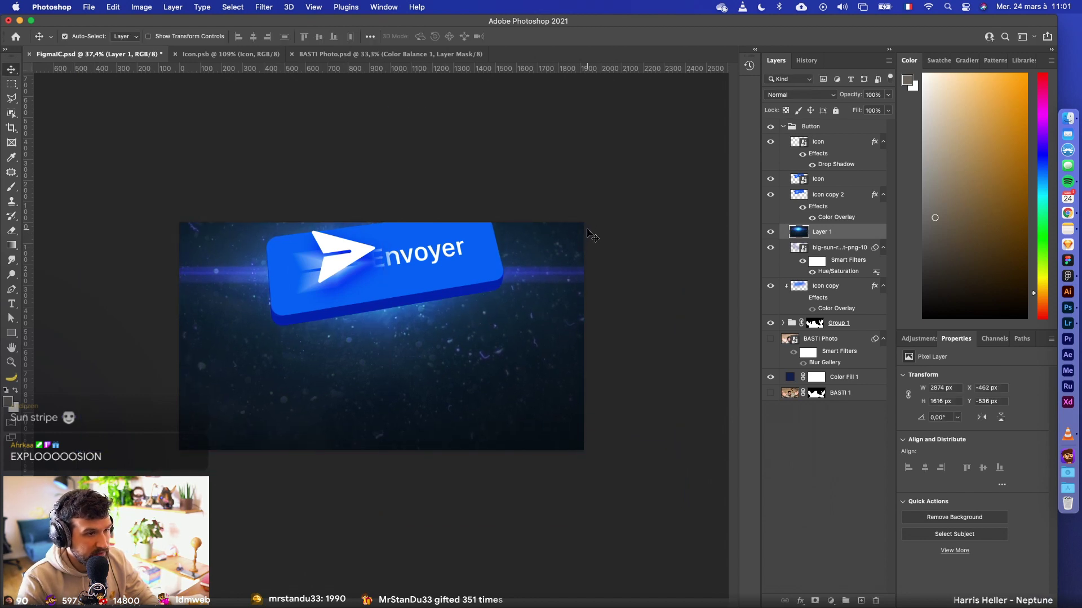
- Set the blue flare layer's blend mode to Lighten and move it above the Button group
left_click(794, 95)
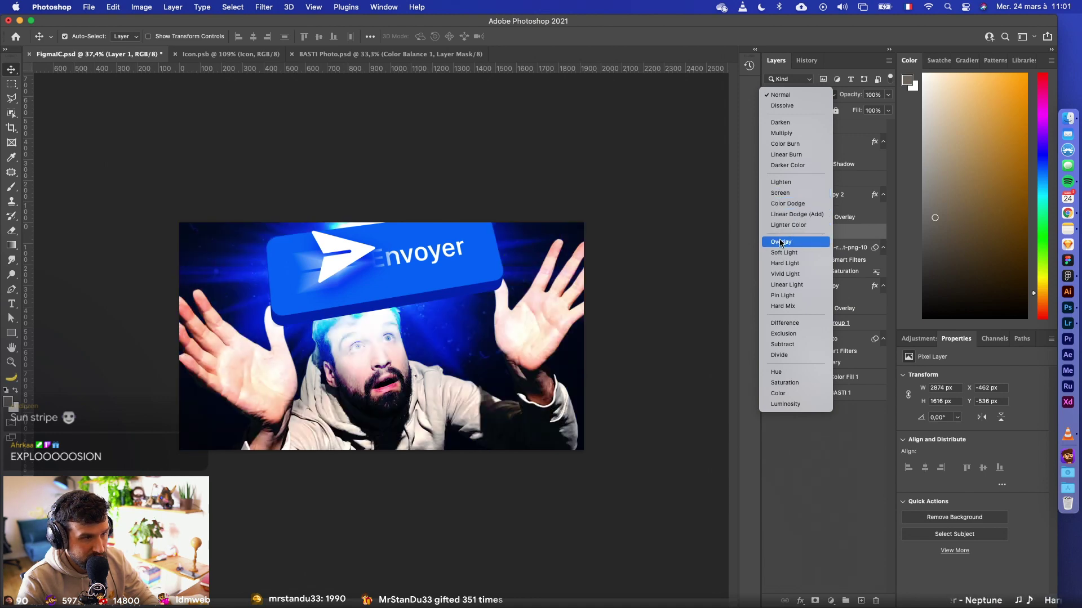
left_click(791, 186)
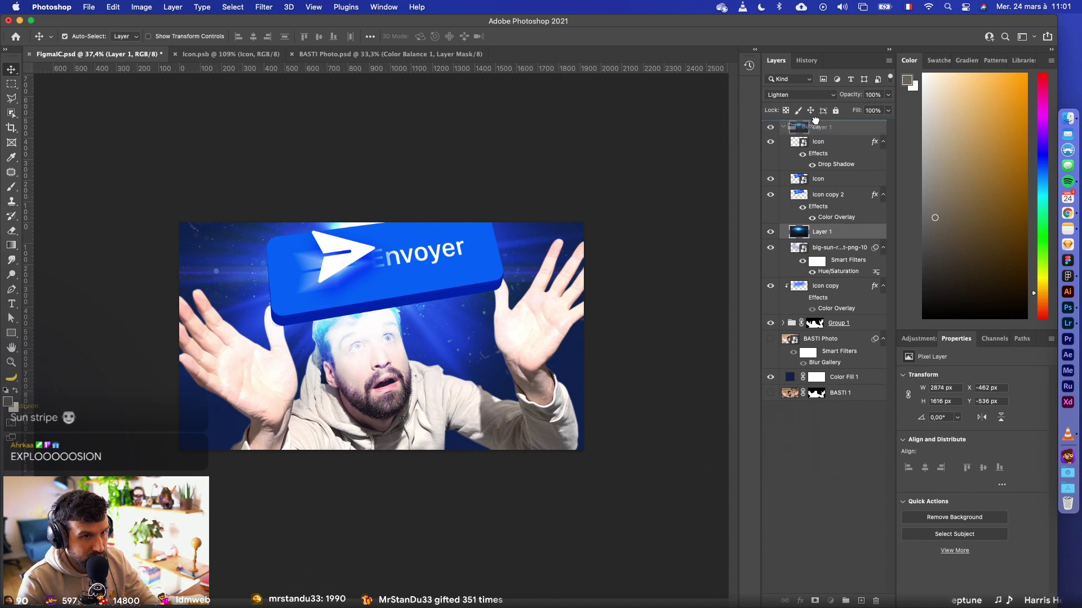
- Enlarge the blue flare to about 141%, rotate it about -8.4° to follow the button's tilt and position it over the button
key("super+t")
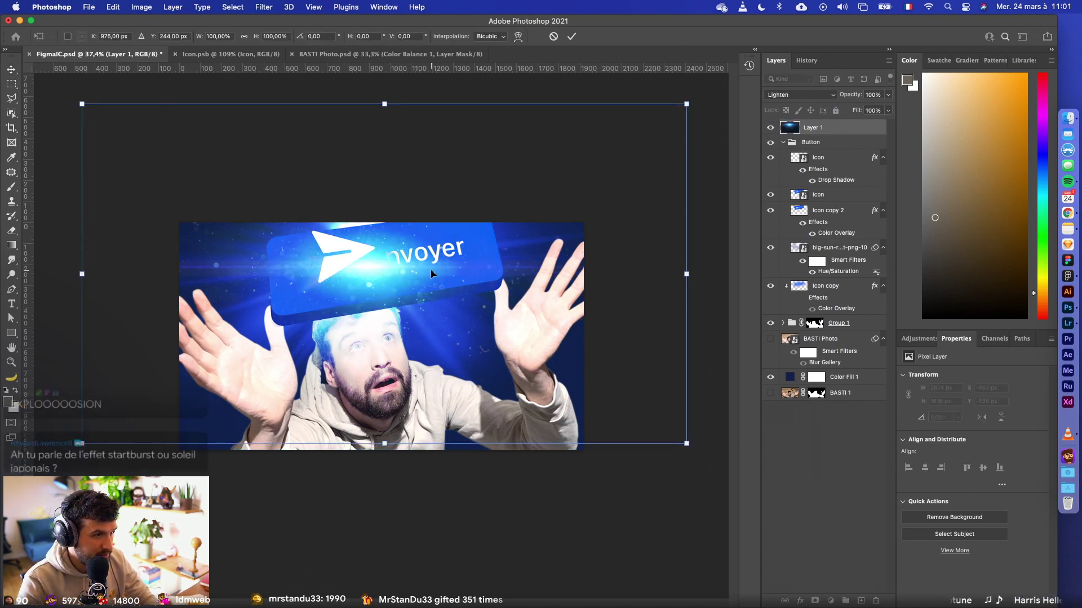
key("super+0")
left_click_drag(631, 140, 729, 85)
left_click_drag(466, 278, 466, 305)
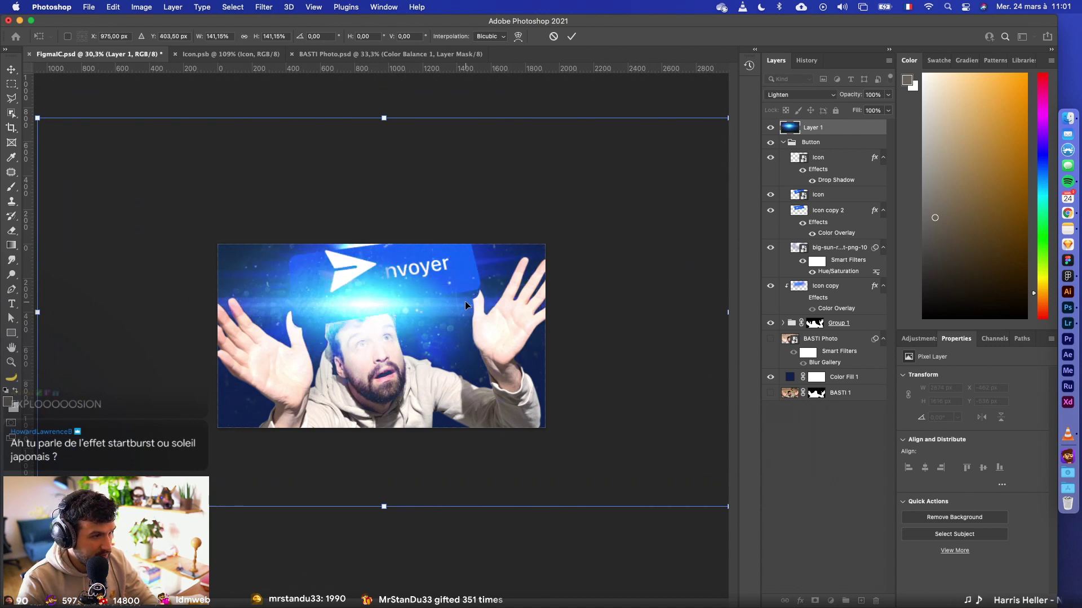
key("super+minus")
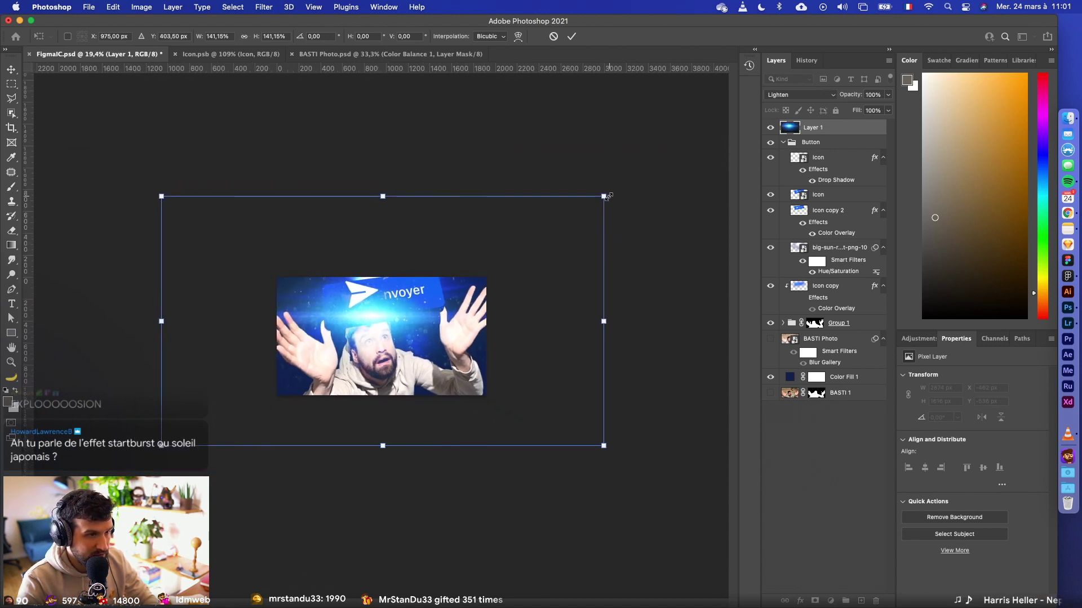
left_click_drag(612, 192, 592, 159)
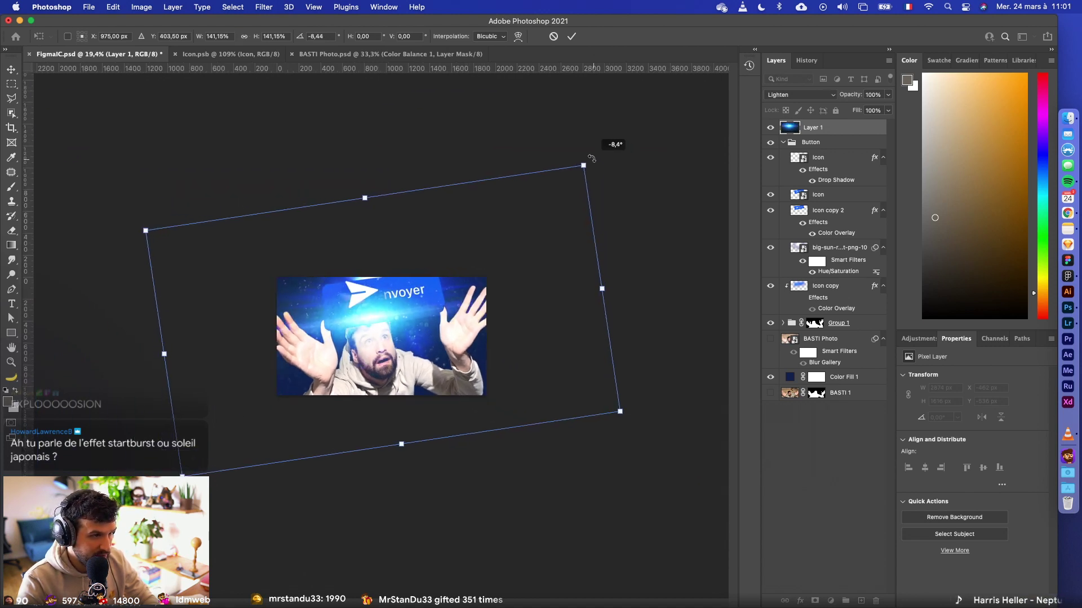
left_click_drag(460, 329, 461, 310)
key("Return")
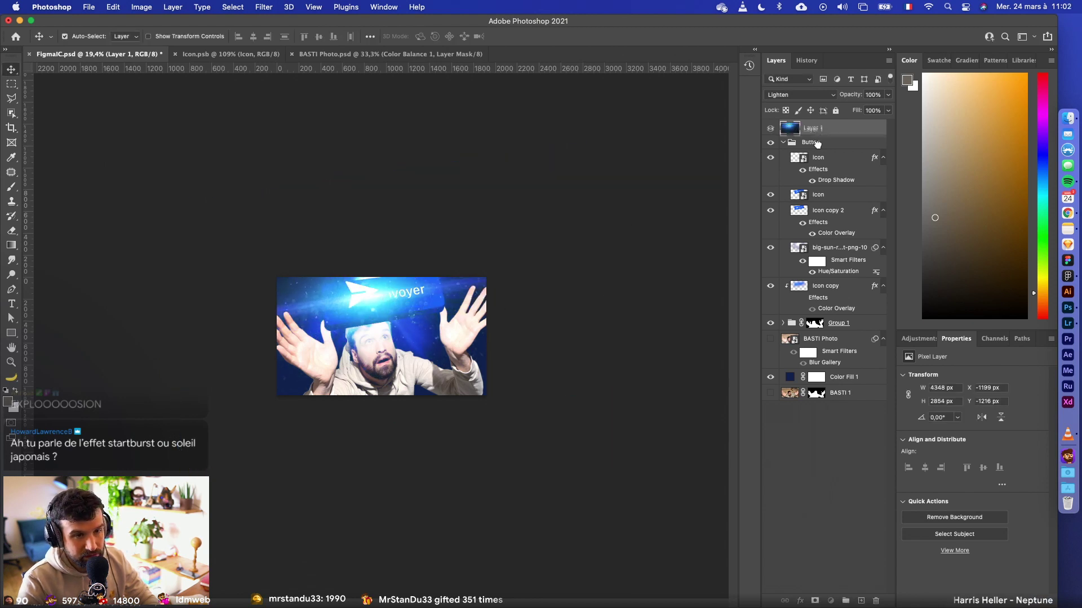
- Move the blue flare layer into the Button group, between the sun rays and Icon copy, and hide Icon copy
left_click_drag(817, 144, 820, 279)
scroll(339, 344, "up", 2)
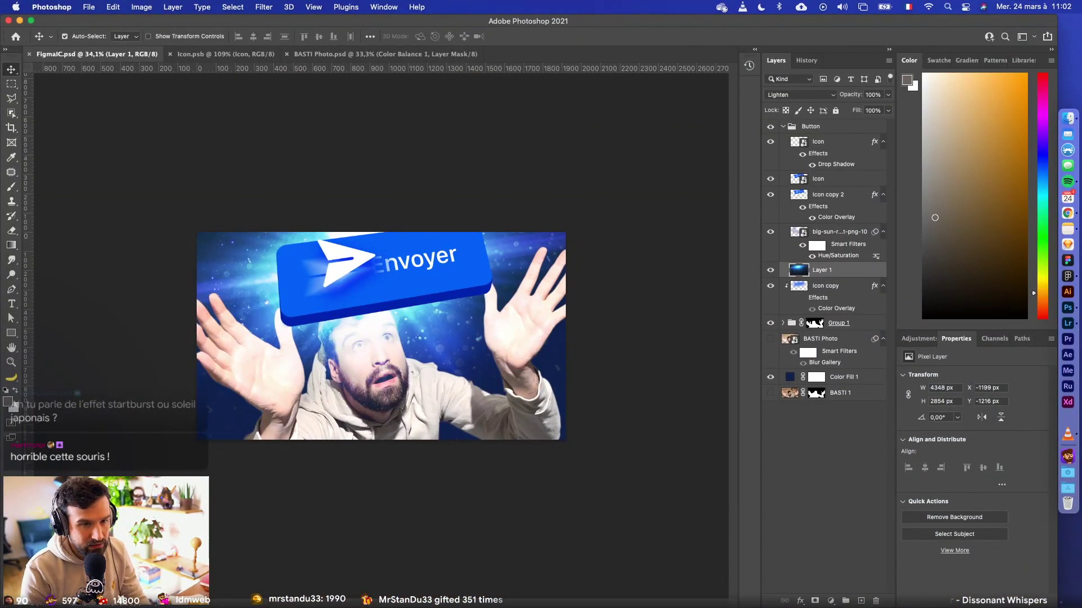
left_click(771, 286)
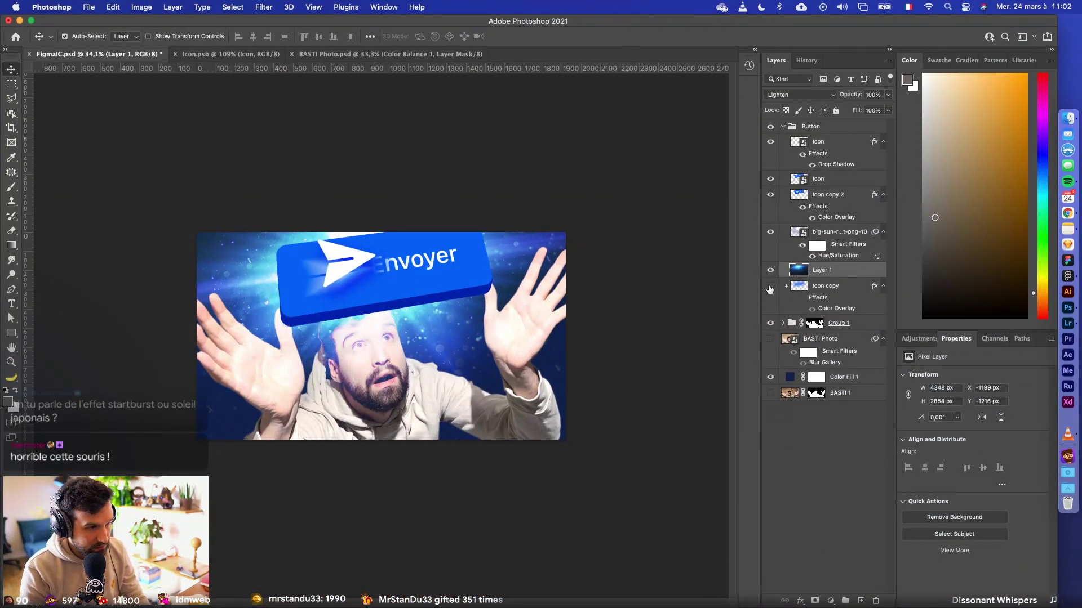
- Compare the composite with the blue flare and the sun rays each hidden and shown
left_click(770, 271)
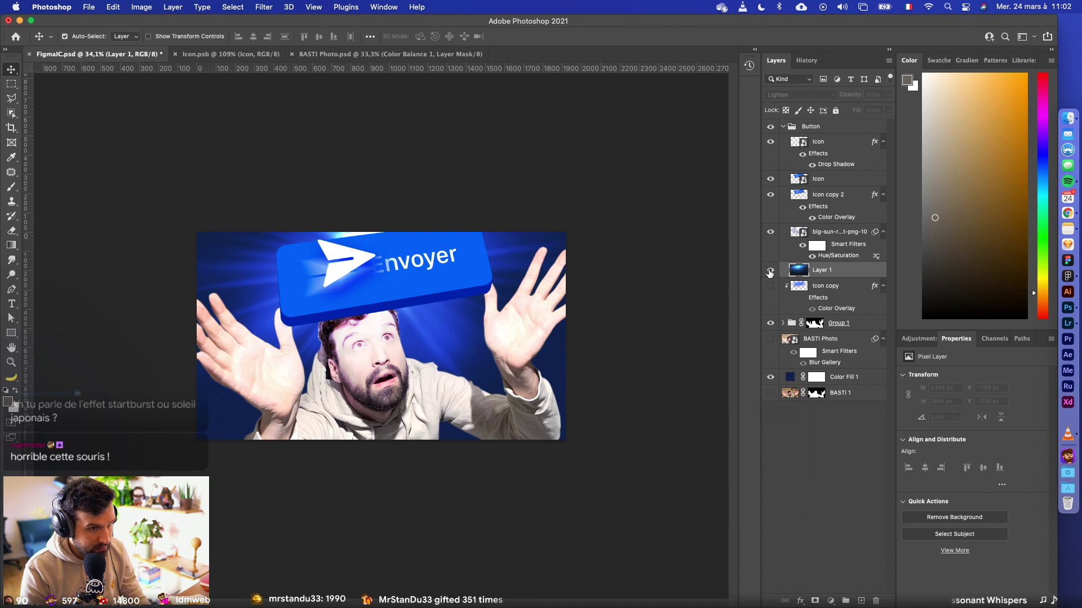
left_click(770, 271)
left_click(771, 231)
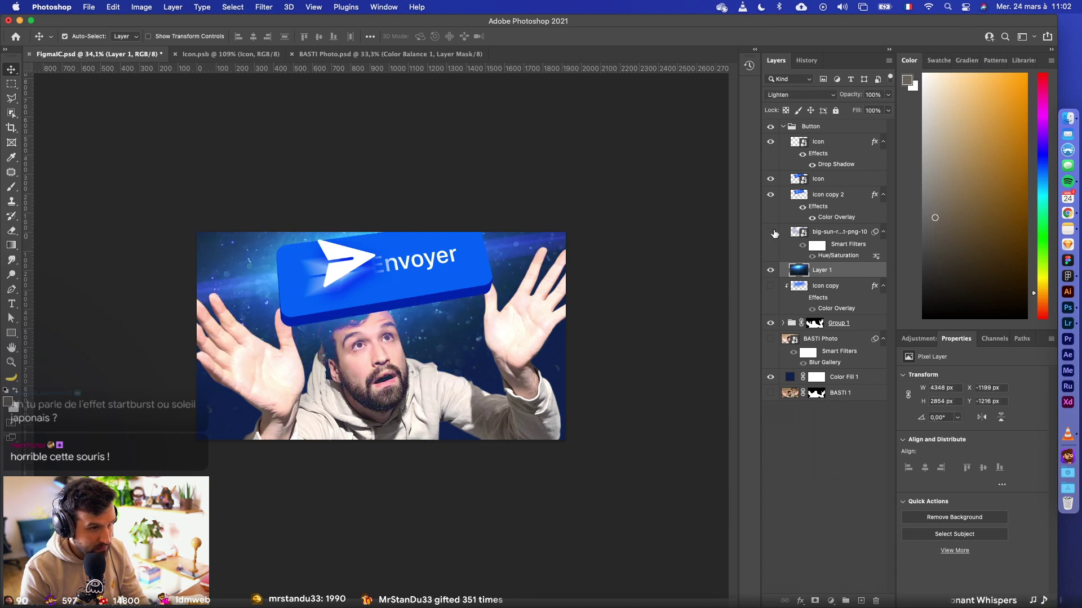
left_click(770, 231)
- Set the sun rays layer's blend mode to Vivid Light
left_click(794, 233)
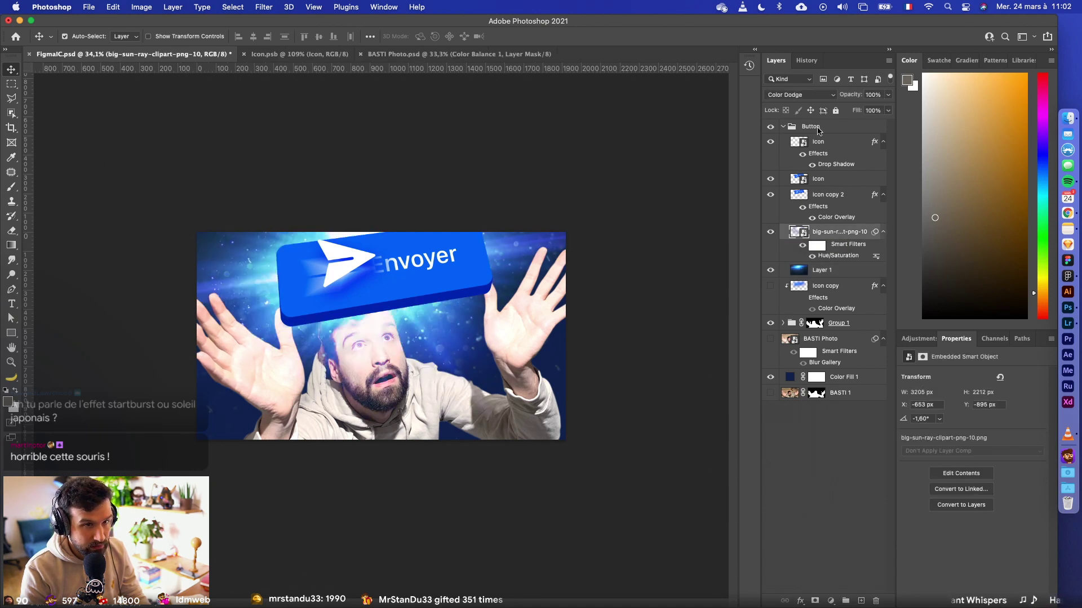
left_click(797, 95)
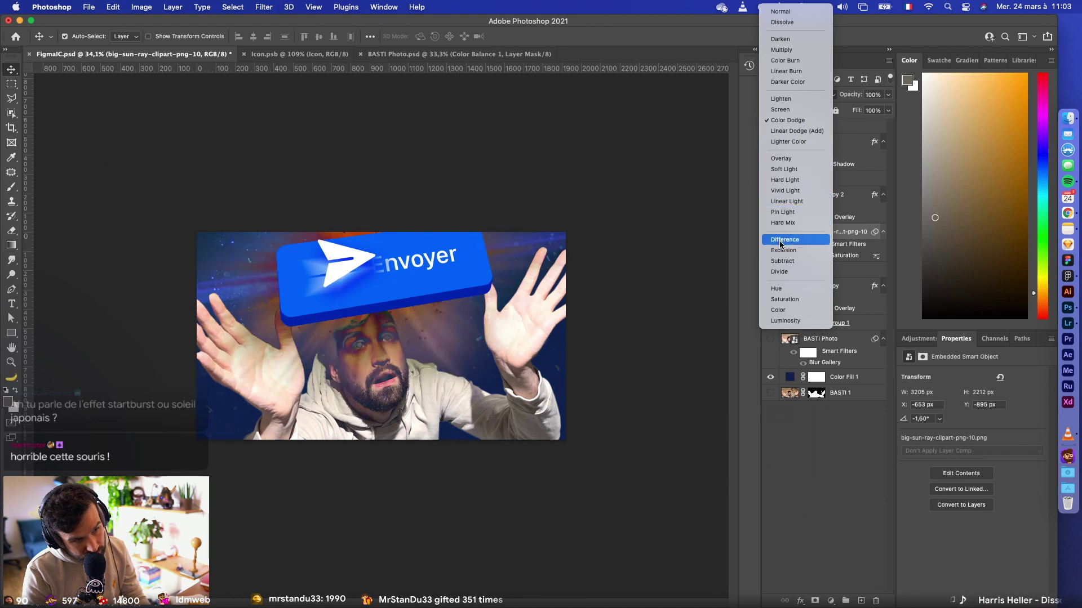
left_click(785, 190)
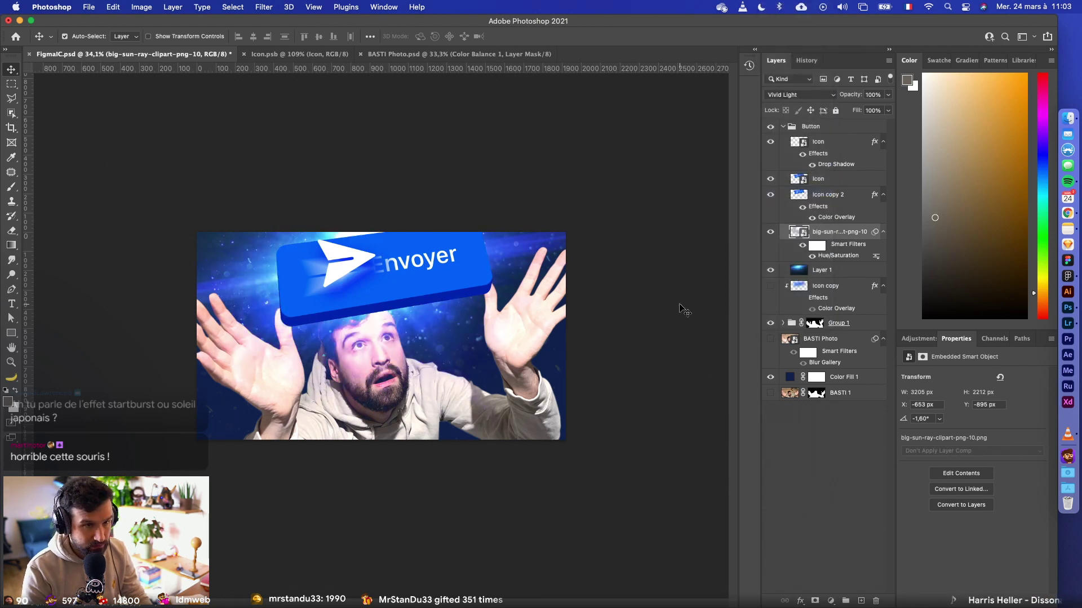
- Shift the sun rays slightly up and to the left behind the button, to X -667 px, Y -925 px
key("super+t")
left_click_drag(434, 291, 418, 328)
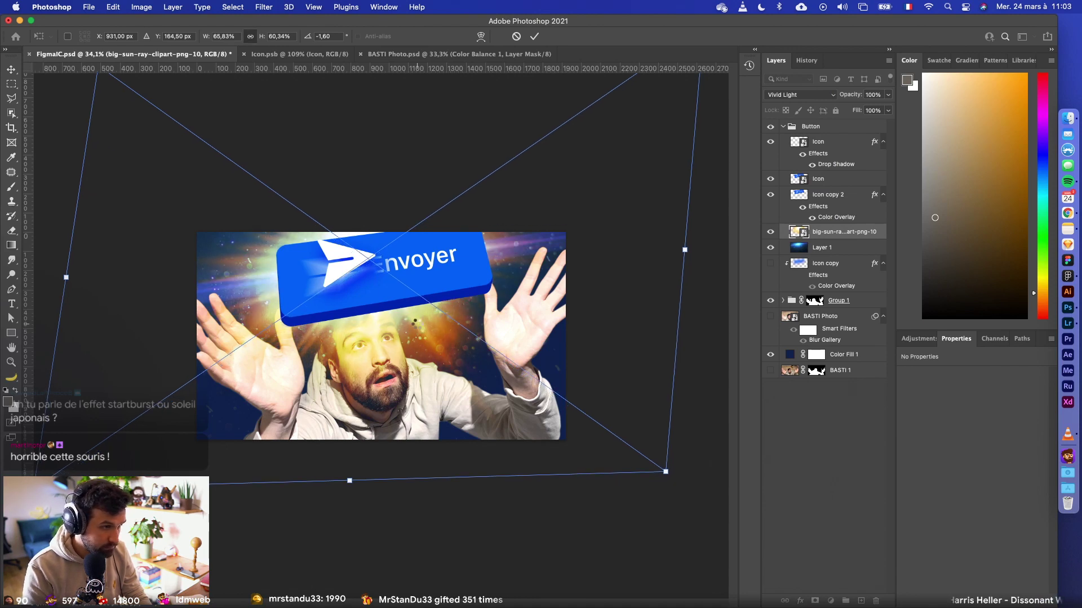
key("Return")
scroll(422, 329, "down", 3)
scroll(421, 329, "up", 5)
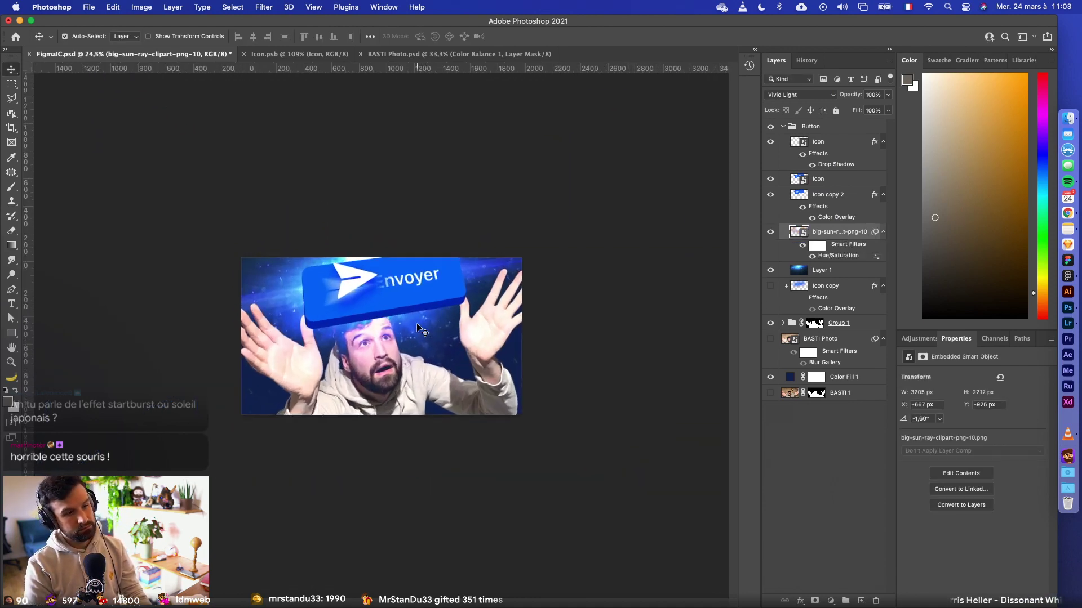
scroll(421, 330, "up", 1)
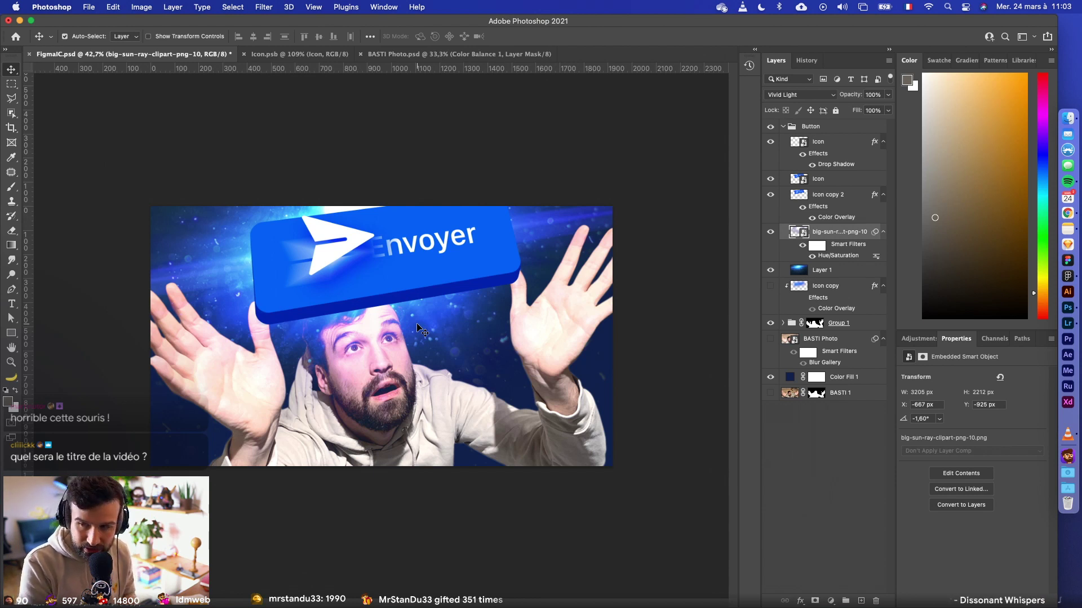
- Change the Color Fill 1 background to a very dark indigo, about #090026
double_click(791, 378)
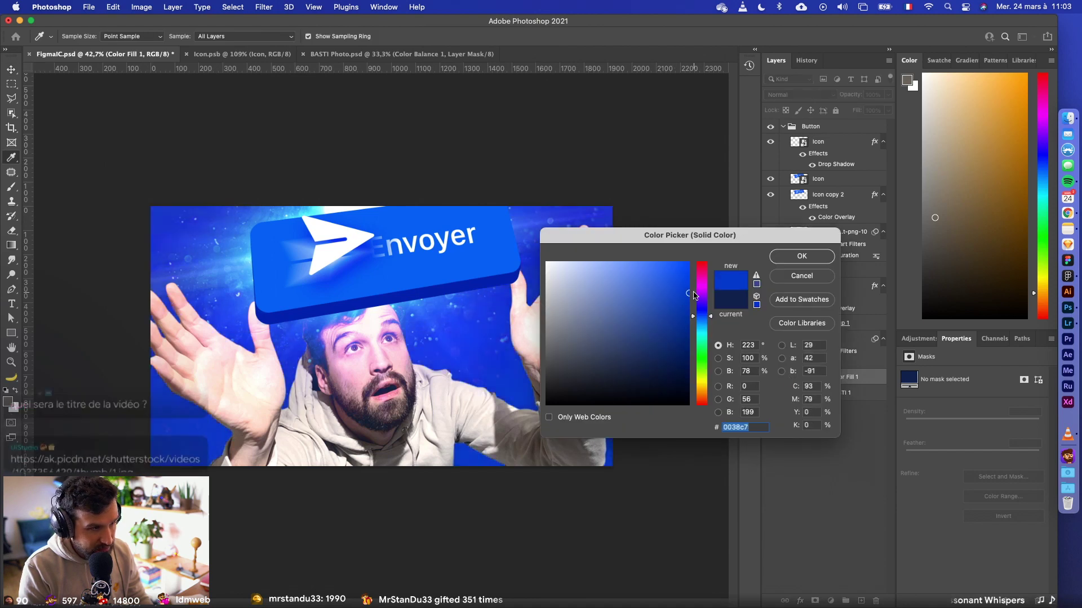
left_click(512, 320)
left_click_drag(591, 388, 651, 404)
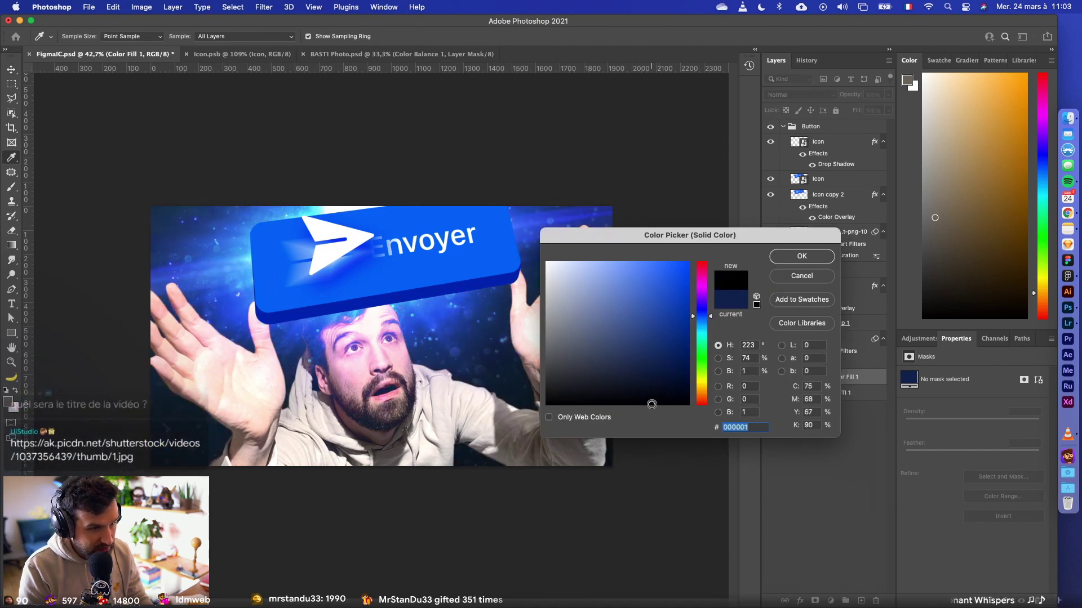
left_click_drag(708, 324, 702, 338)
left_click(660, 382)
left_click_drag(678, 336, 700, 308)
left_click(670, 366)
left_click_drag(677, 373, 690, 386)
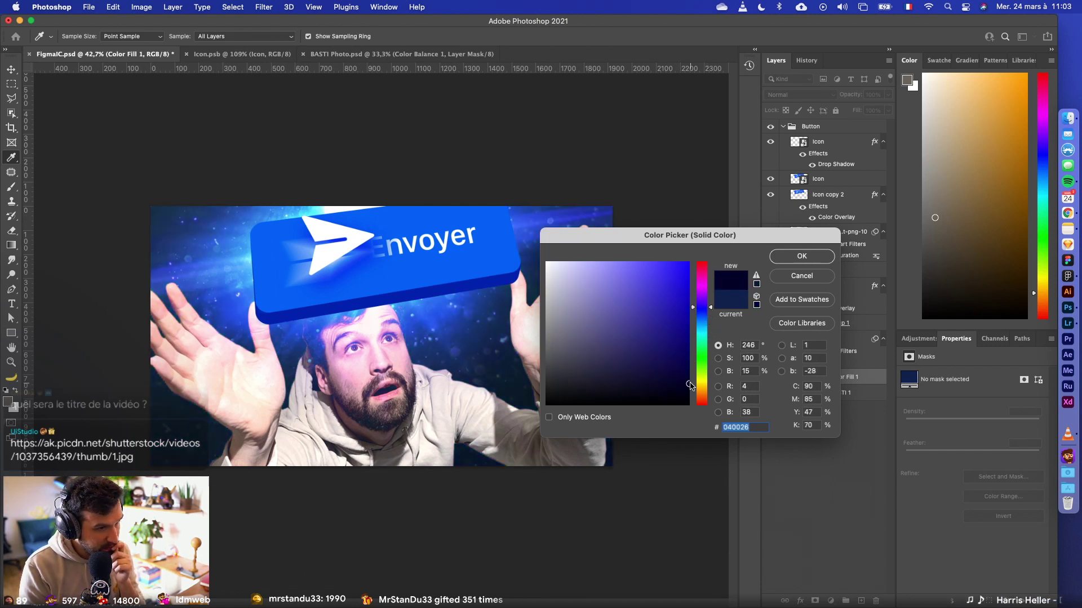
left_click_drag(703, 321, 705, 306)
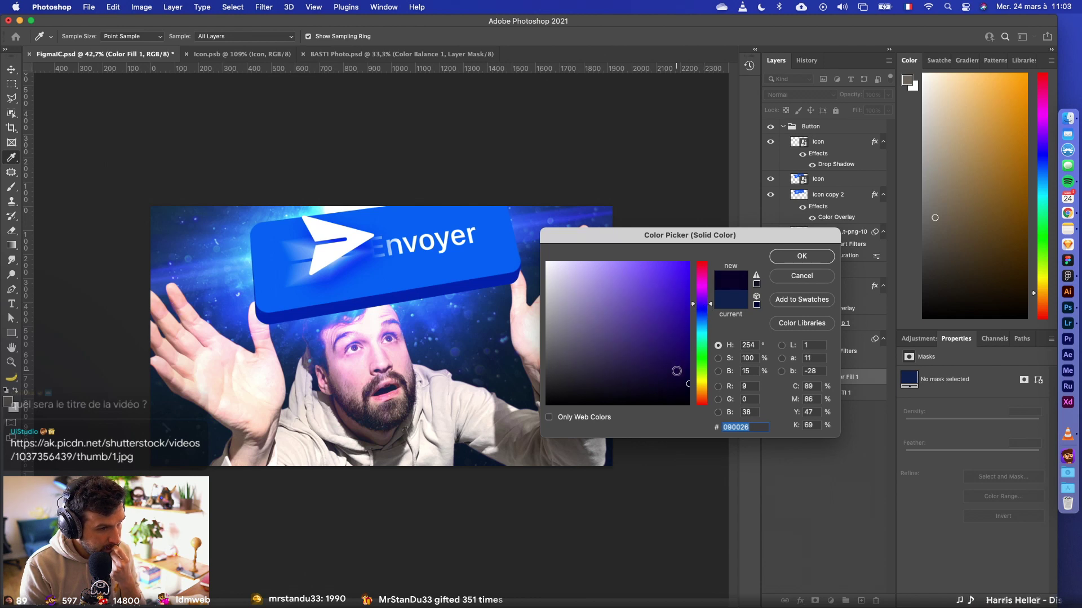
left_click_drag(679, 374, 696, 381)
left_click(800, 258)
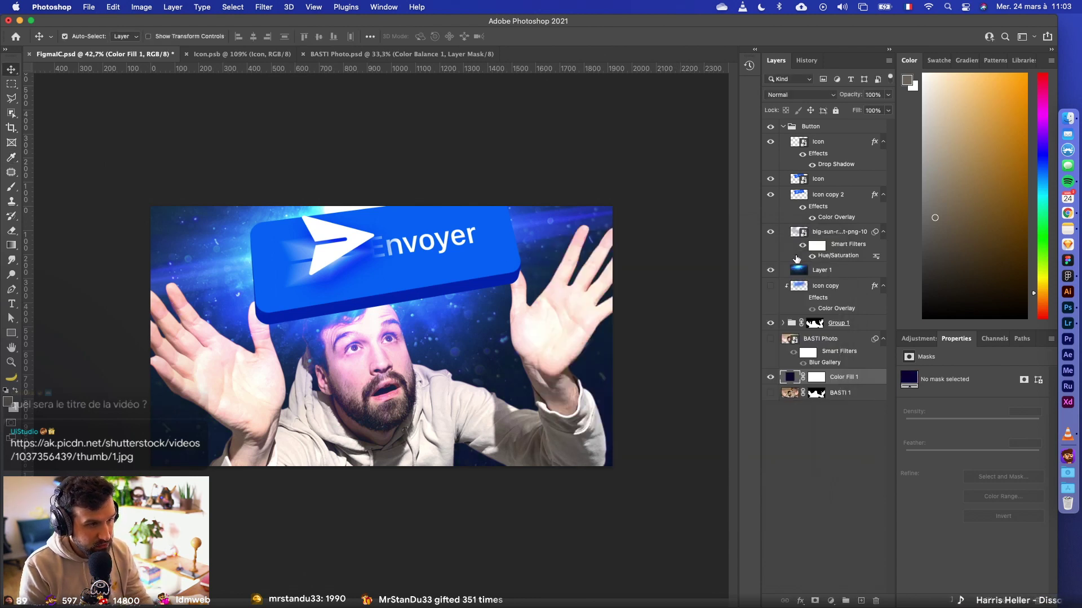
- Open the button's Icon smart object and add a Levels adjustment with midtones at 0,94 and the white input at 199
left_click(771, 195)
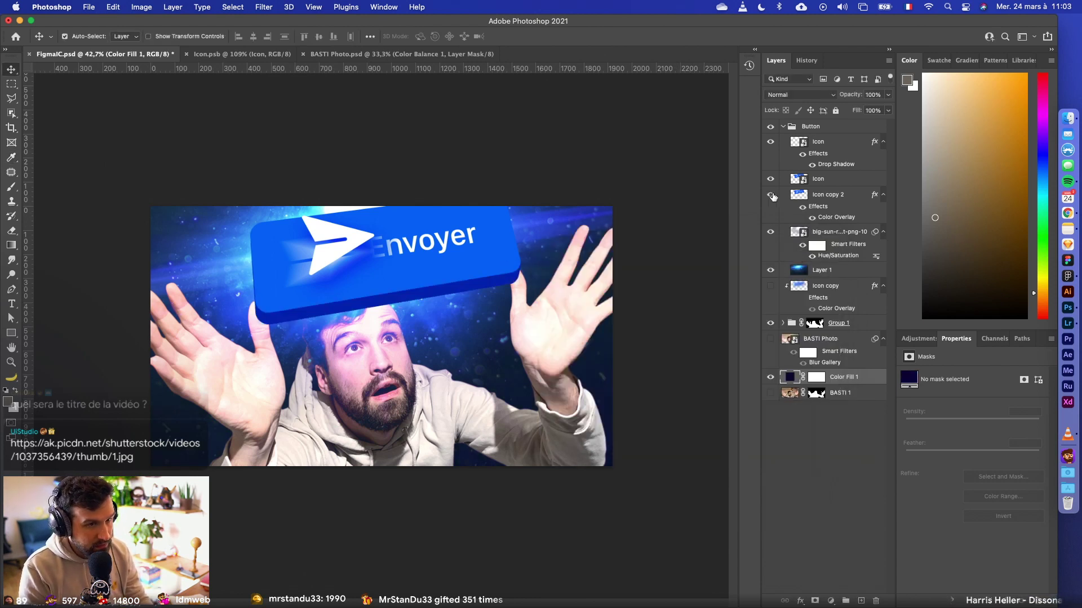
double_click(798, 180)
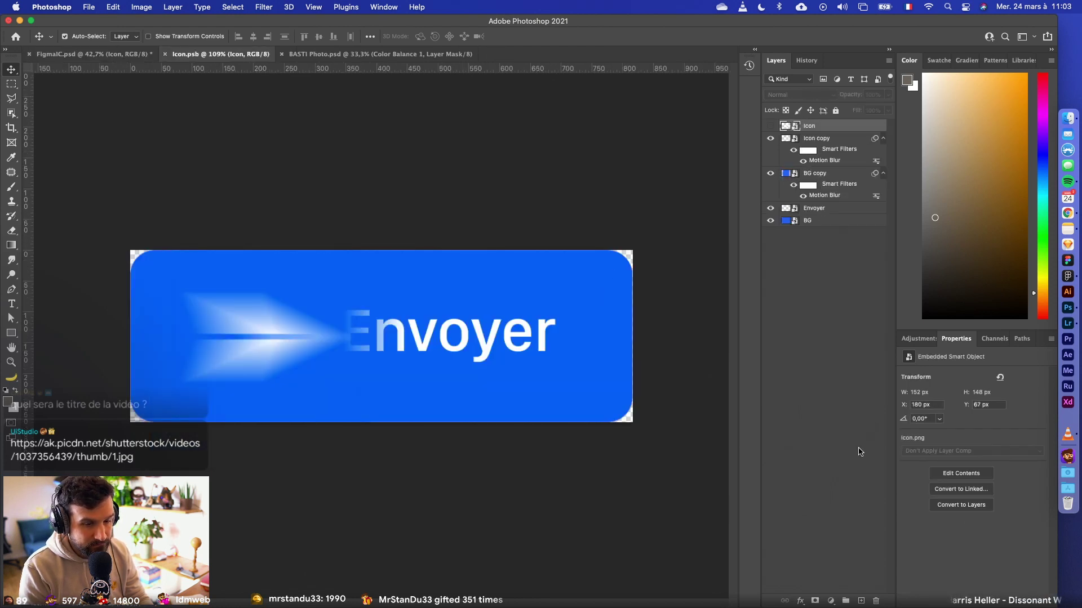
left_click(831, 601)
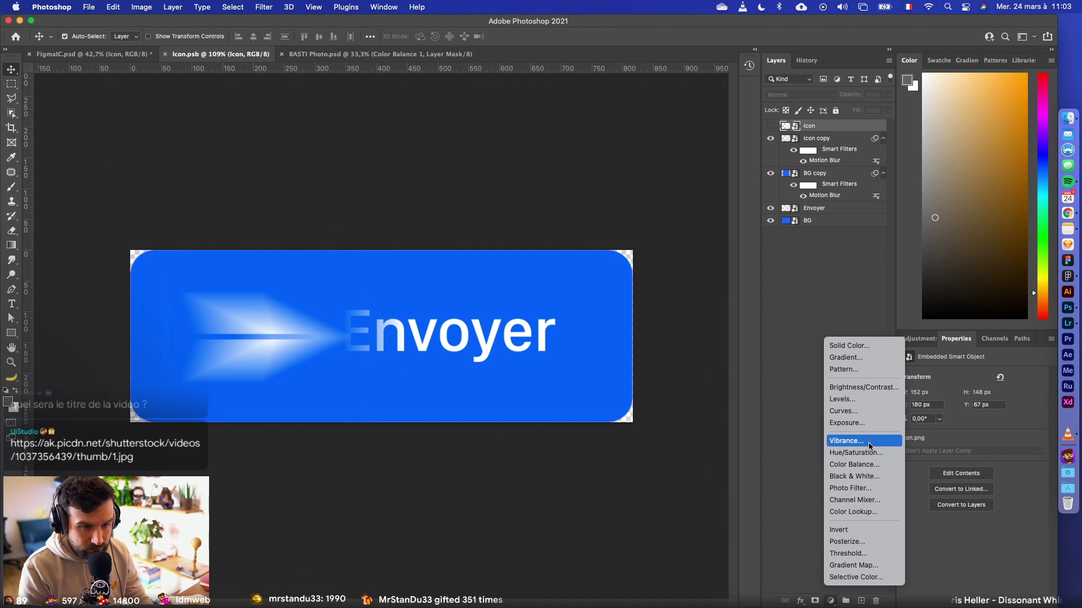
left_click(866, 396)
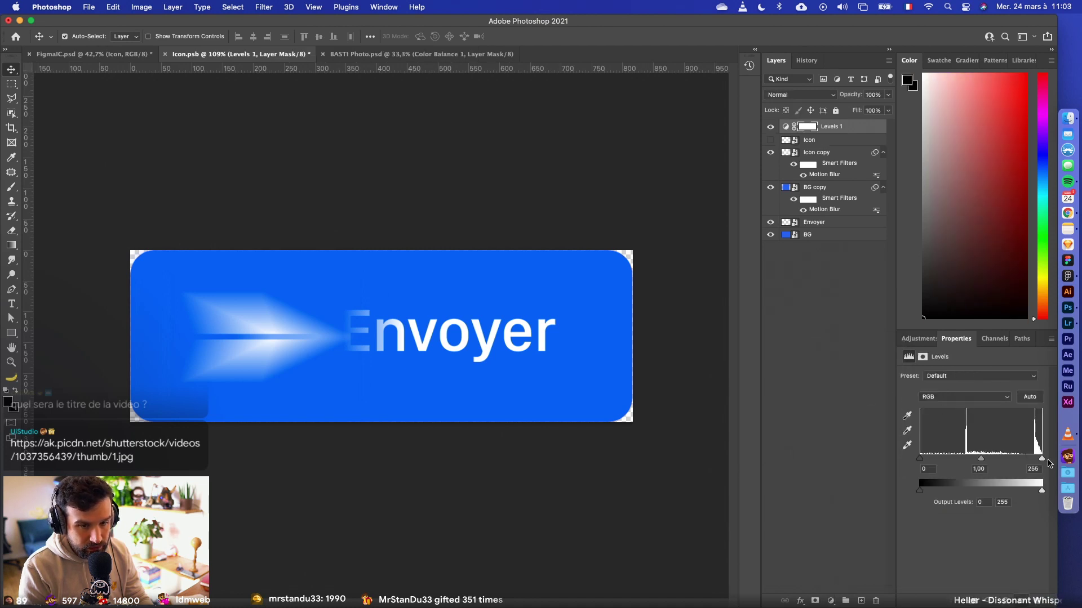
left_click_drag(1037, 458, 970, 461)
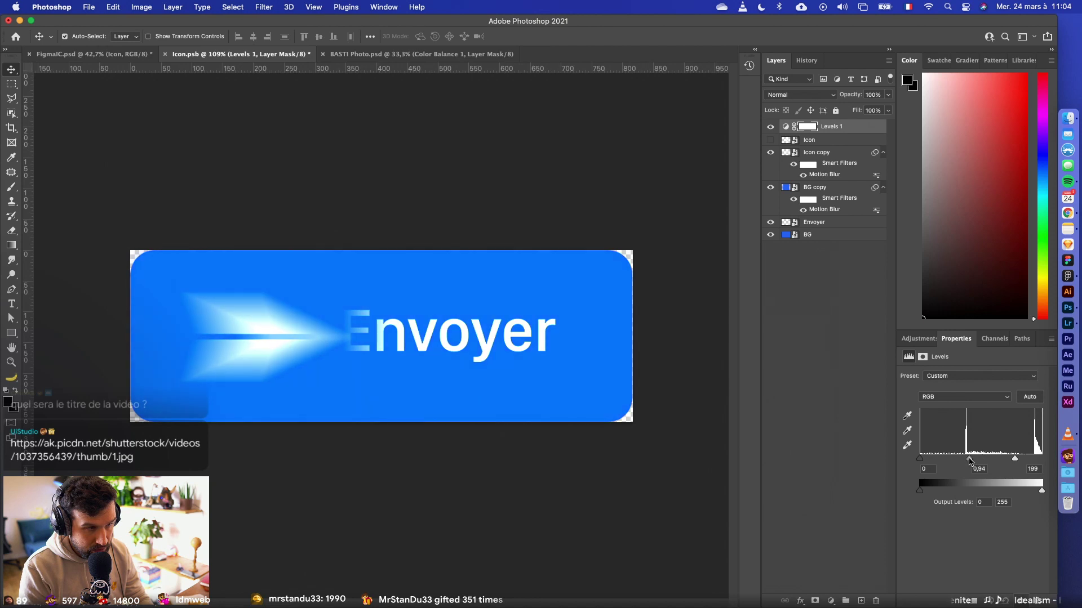
- Compare the button with and without Levels, save Icon.psb with it enabled and return to FigmaIC.psd
left_click(771, 126)
left_click(771, 126)
key("super+s")
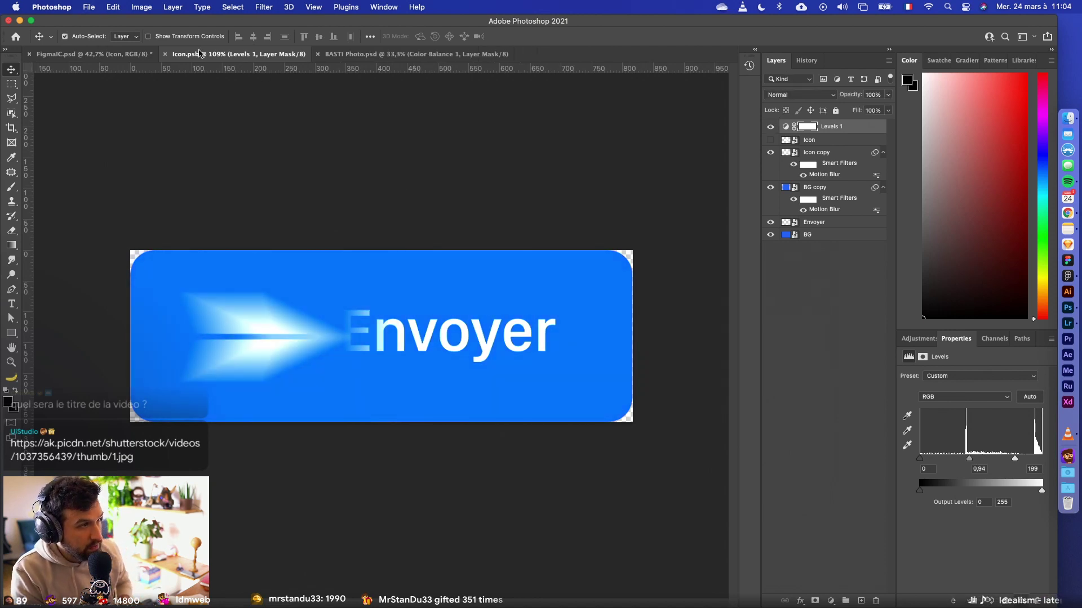
left_click(118, 54)
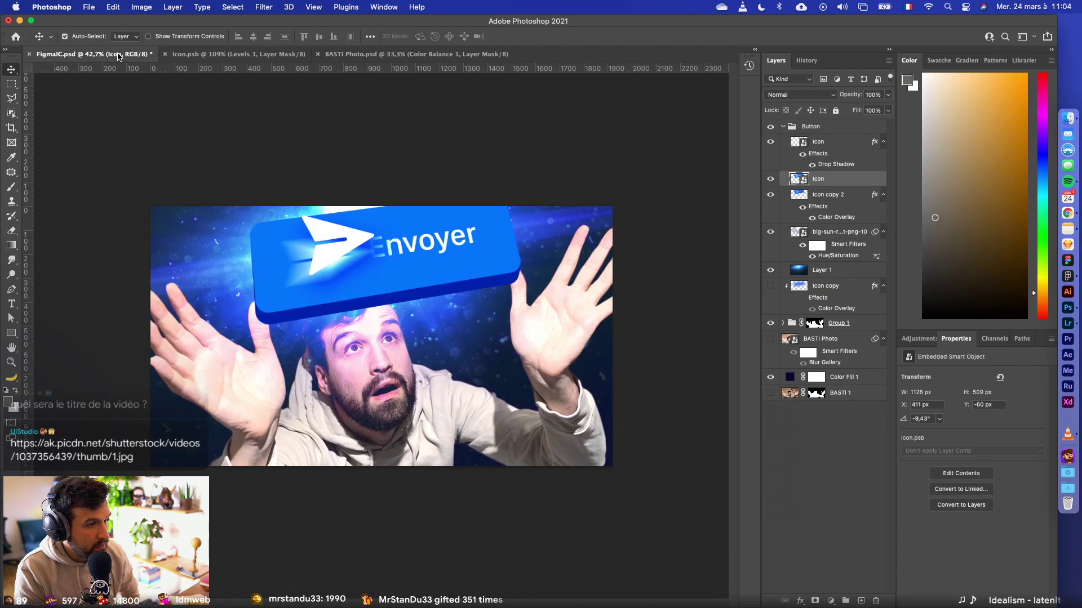
scroll(436, 247, "down", 3)
scroll(436, 246, "up", 3)
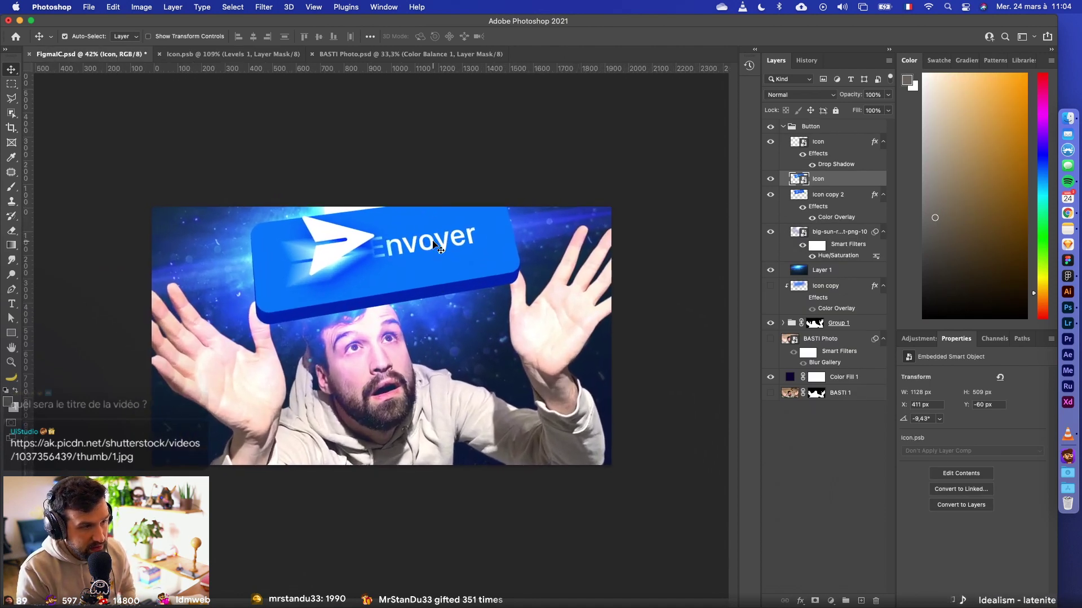
scroll(437, 246, "up", 1)
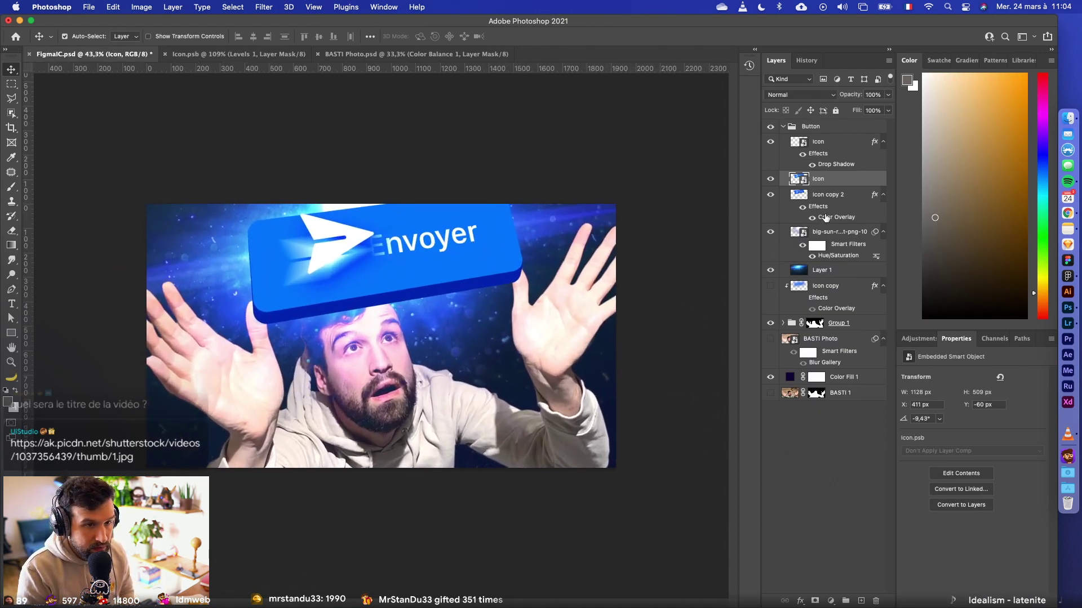
- Set the Color Overlay of Icon copy 2, the button's side, to a saturated blue, #000ec9
double_click(825, 218)
left_click(868, 145)
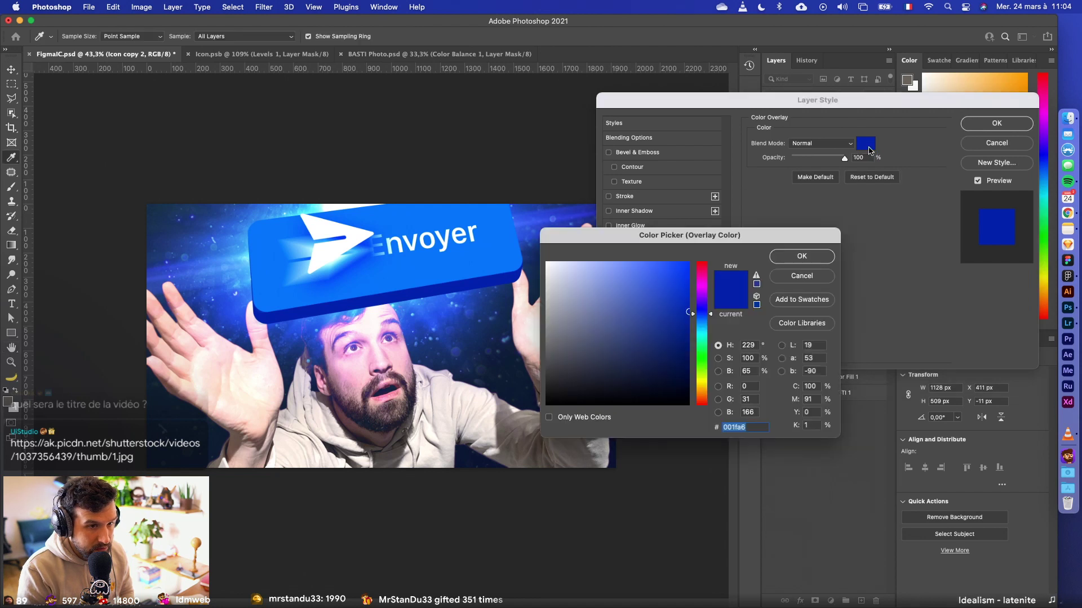
left_click(659, 348)
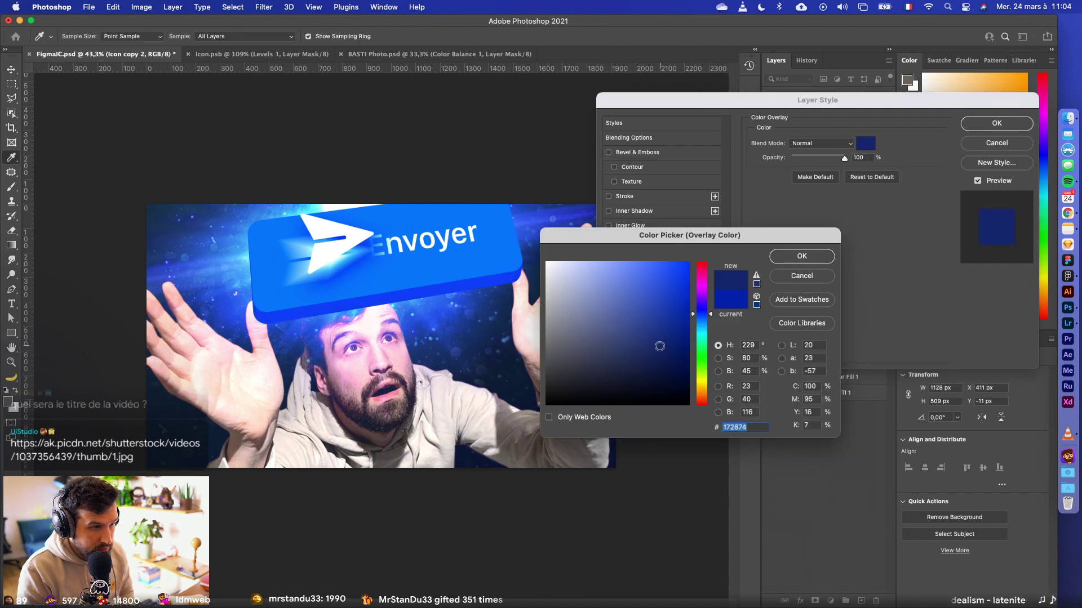
left_click_drag(679, 326, 695, 331)
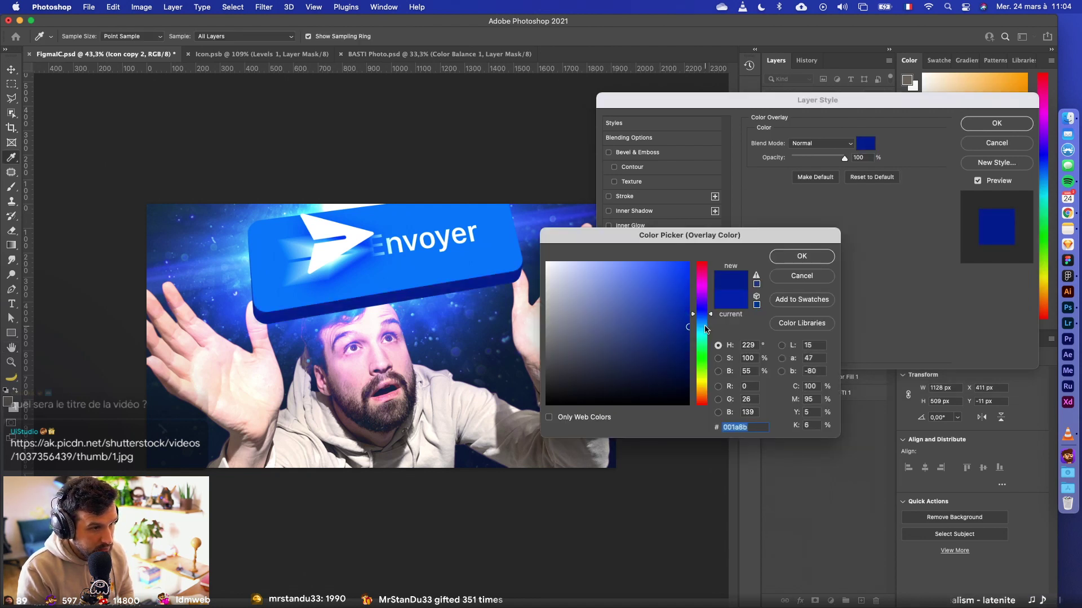
left_click(707, 316)
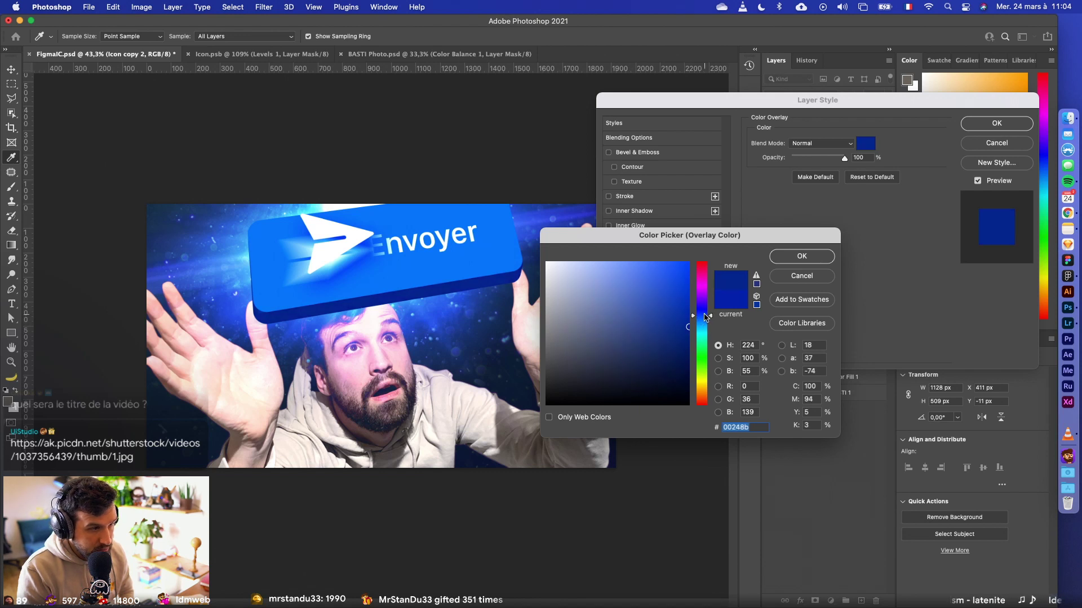
mouse_move(681, 312)
left_mouse_down()
mouse_move(704, 307)
mouse_move(705, 331)
mouse_move(691, 291)
left_mouse_up()
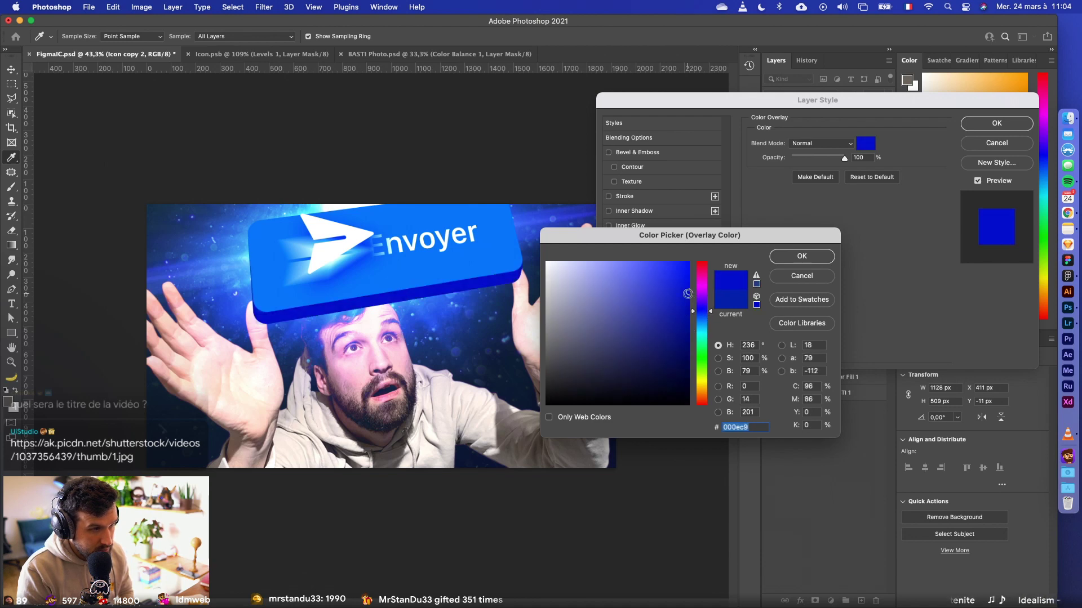
left_click(791, 260)
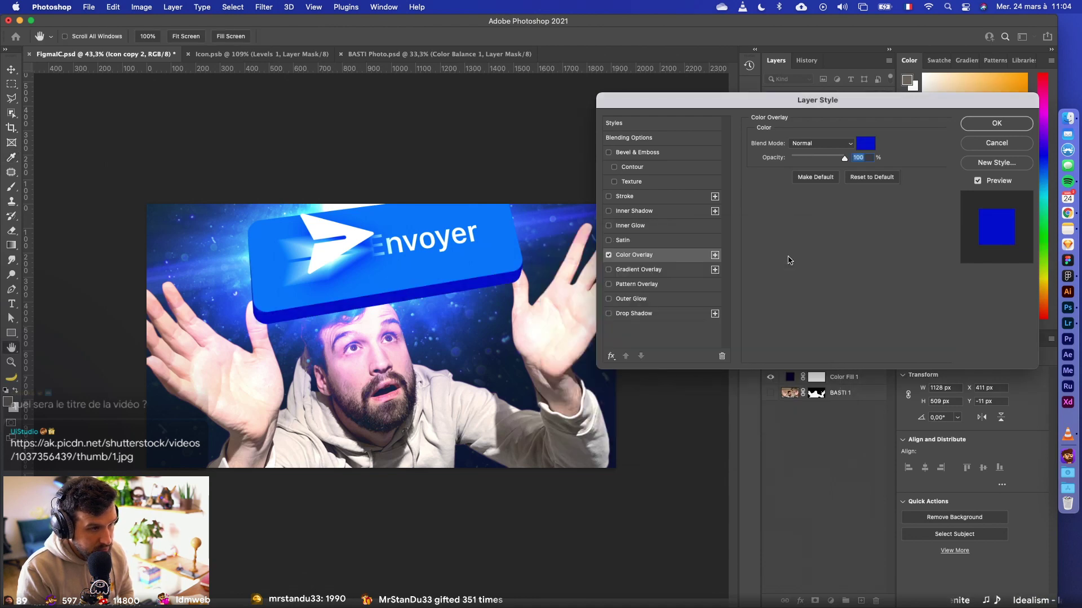
left_click(996, 123)
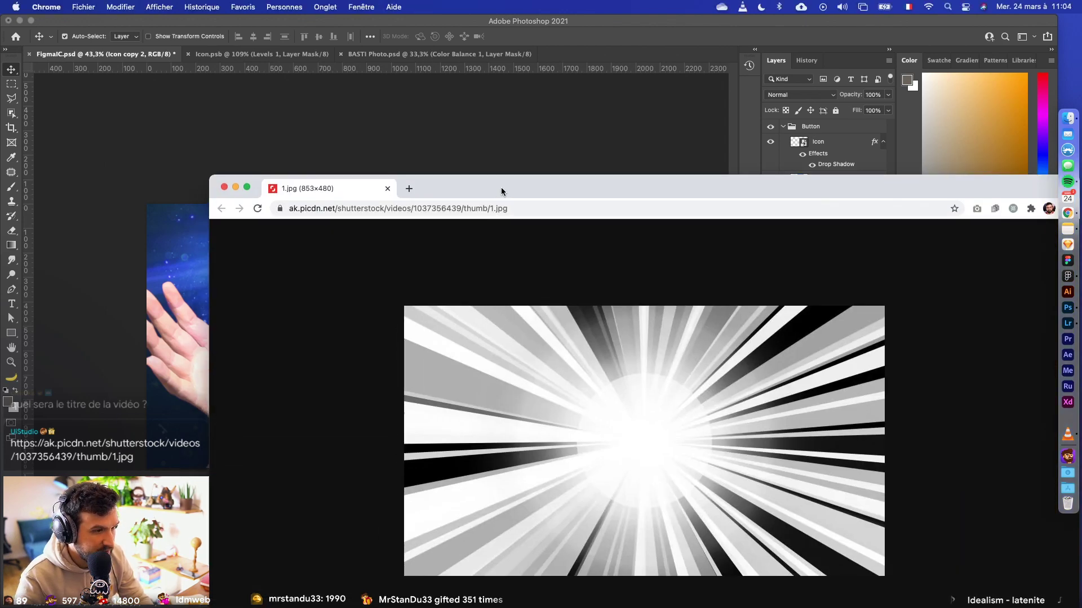
- Copy the black-and-white starburst image 1.jpg in Chrome and capture a screenshot cropped to it
left_click_drag(501, 187, 413, 48)
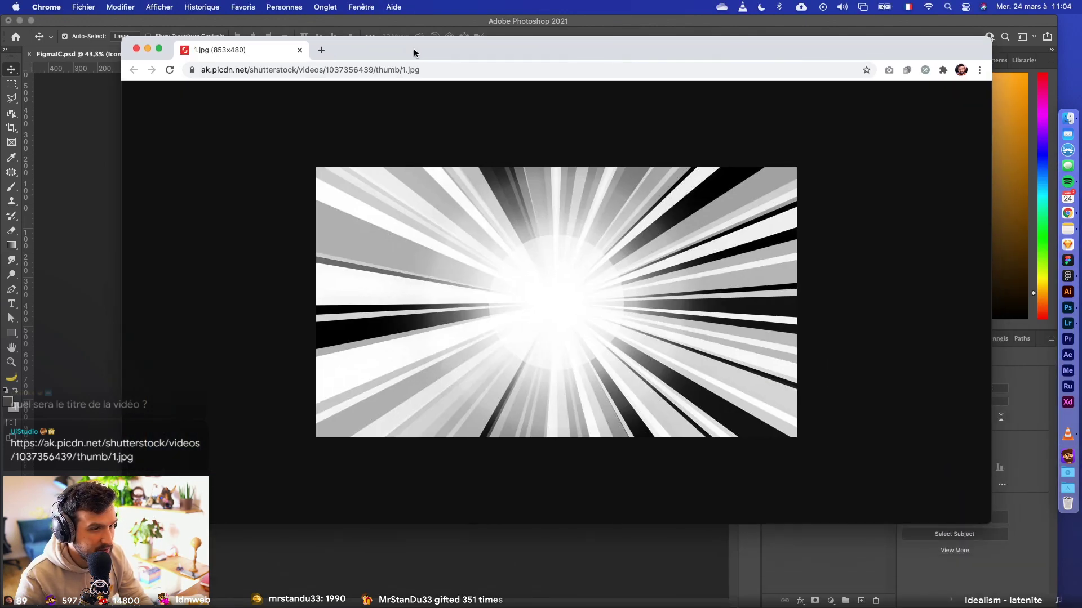
right_click(553, 311)
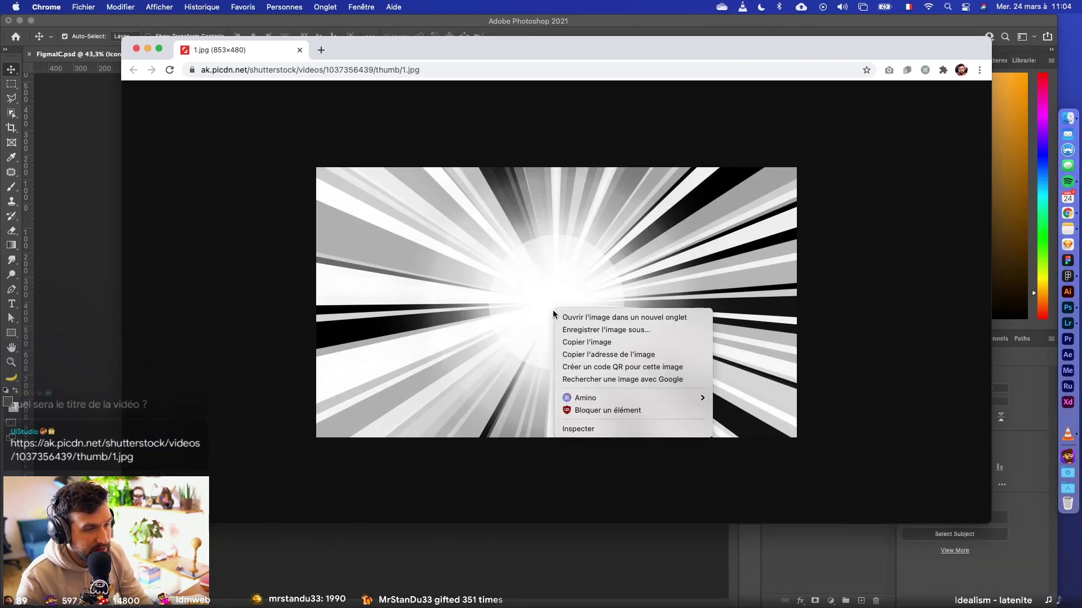
left_click(579, 345)
key("super+shift+4")
left_click_drag(317, 168, 798, 438)
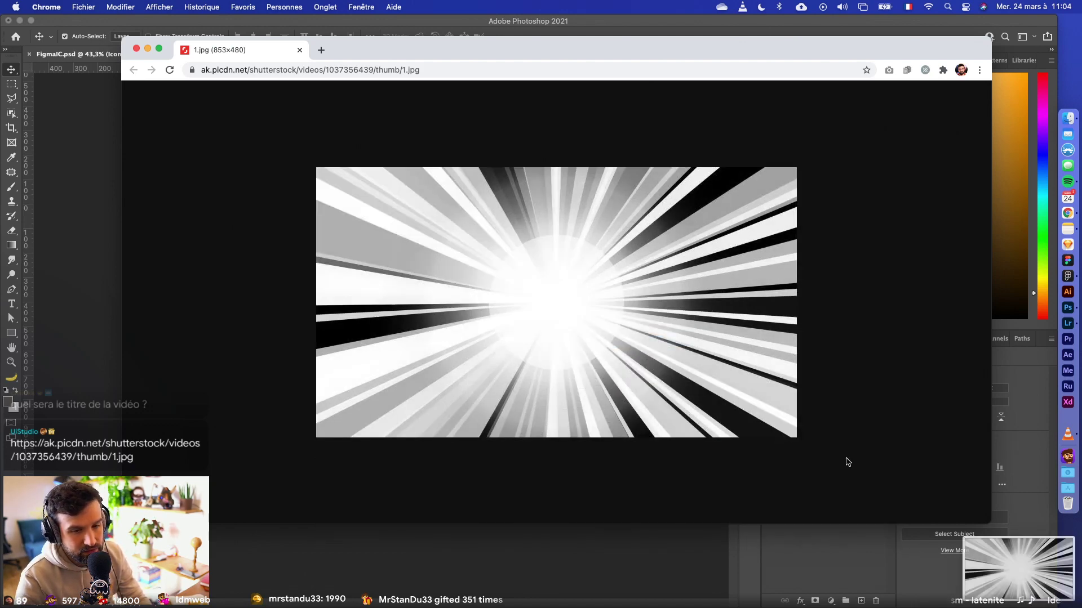
- Search the web for "Googe image" and open the Google Images home page
left_click(359, 66)
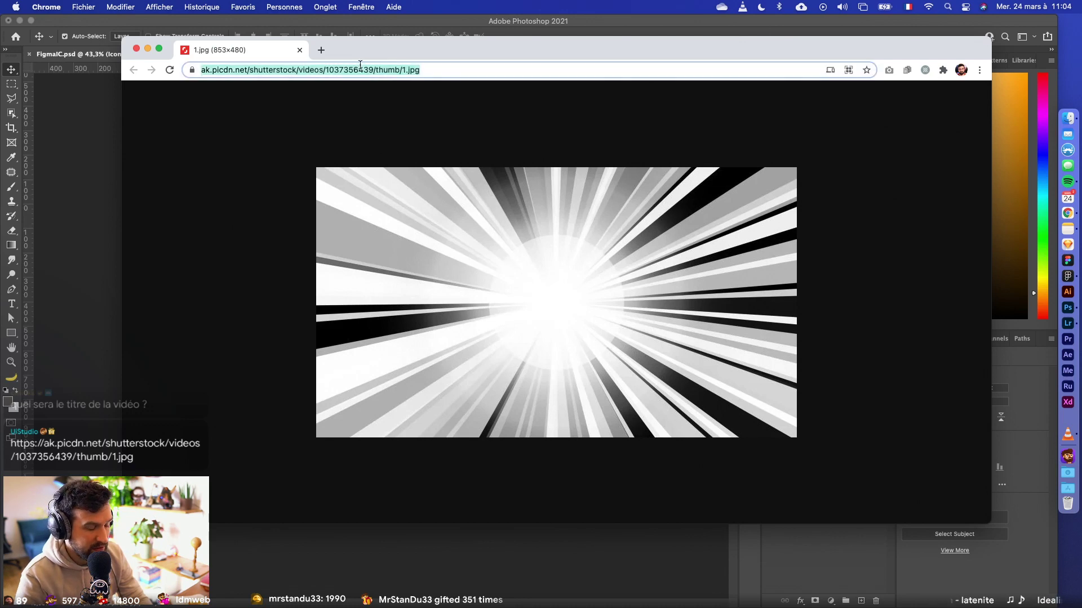
type("Googe image")
key("Return")
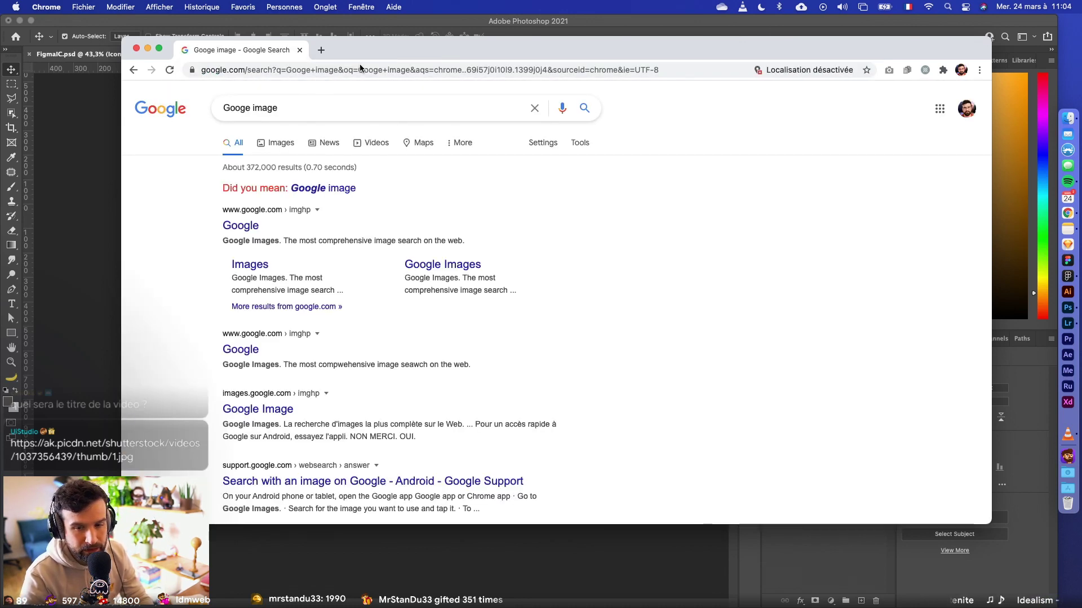
left_click(240, 226)
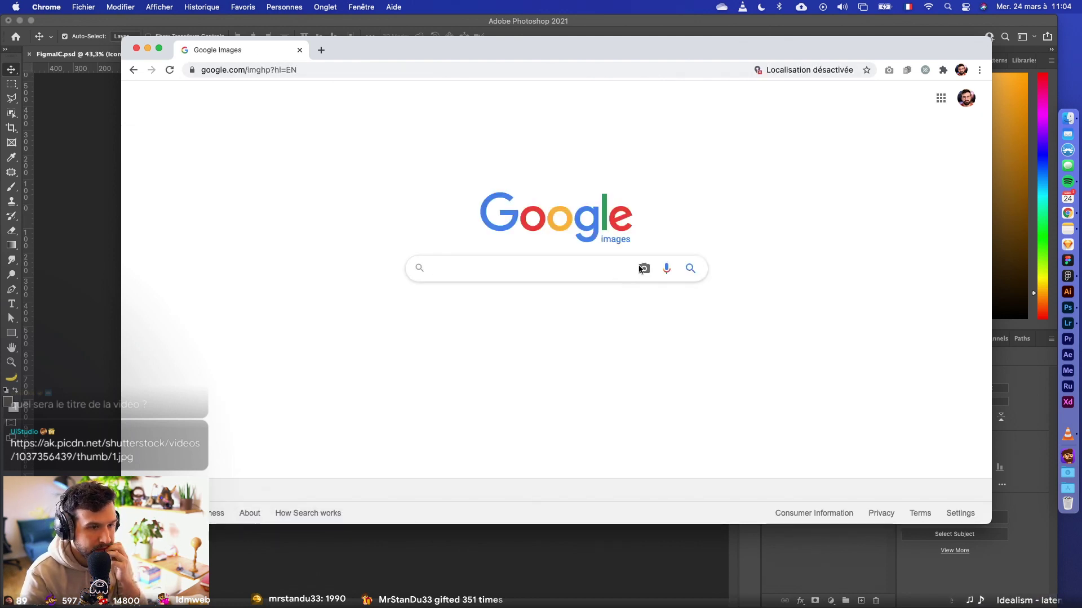
- Run a search by image with the uploaded desktop screenshot Capture d'écran 2021-03-24 à 11.04.46.png
left_click(642, 268)
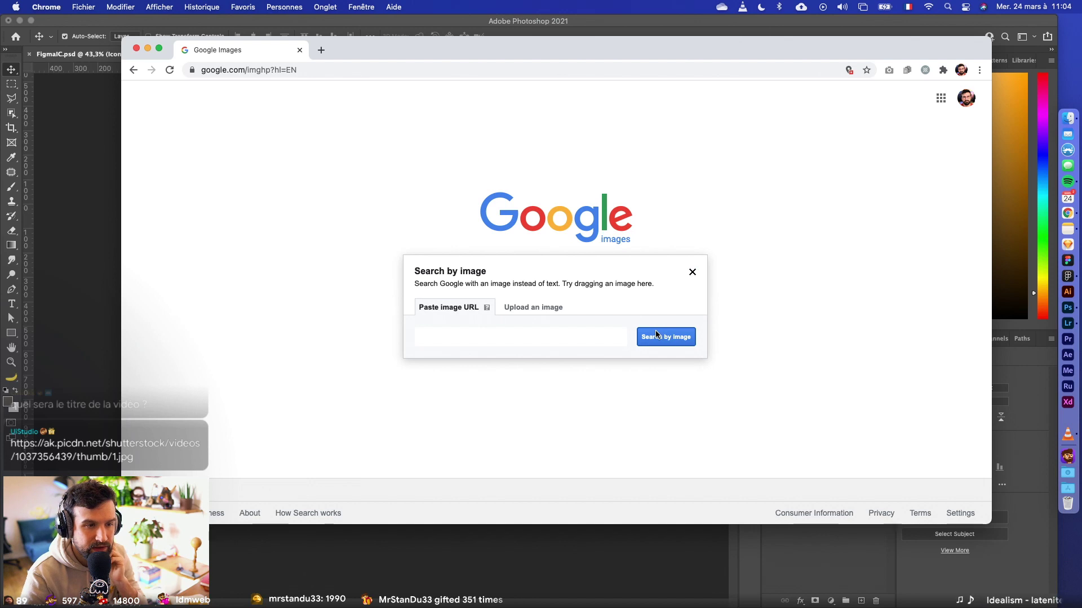
left_click(548, 306)
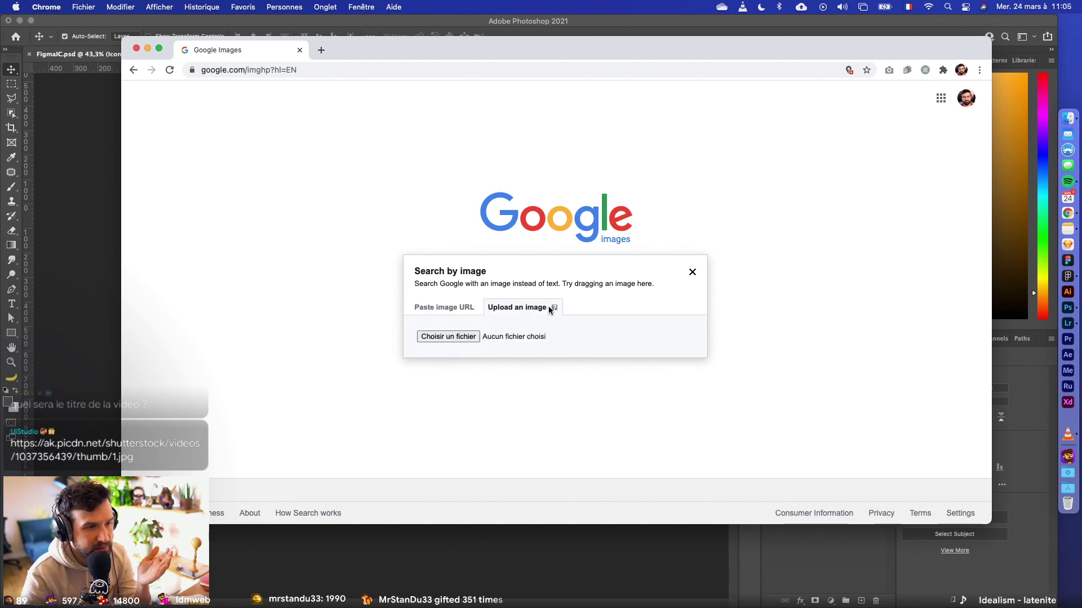
left_click(457, 337)
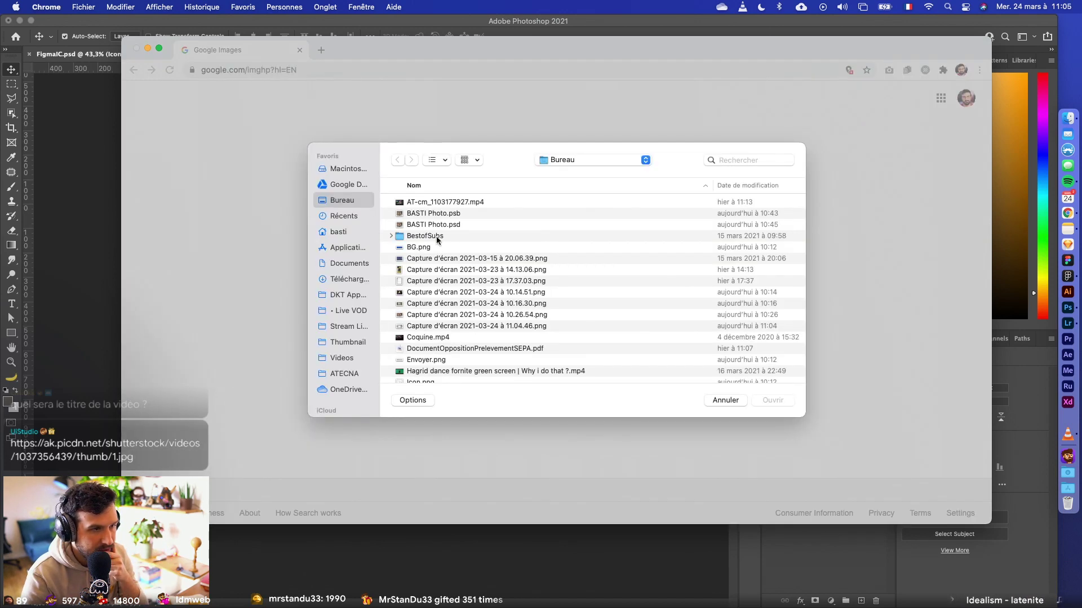
left_click(751, 184)
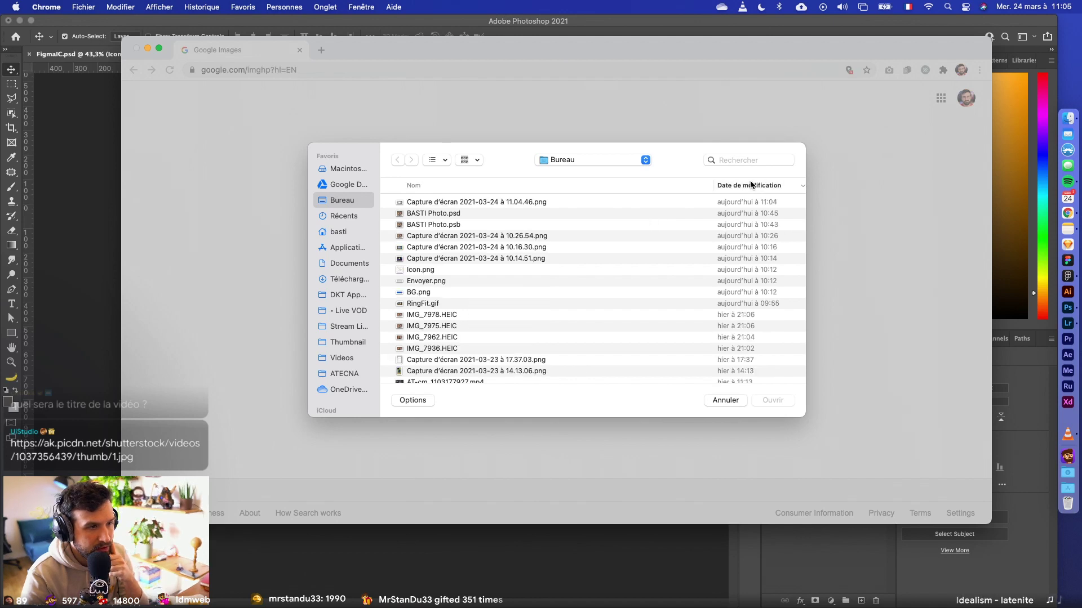
left_click(500, 202)
key("space")
key("space")
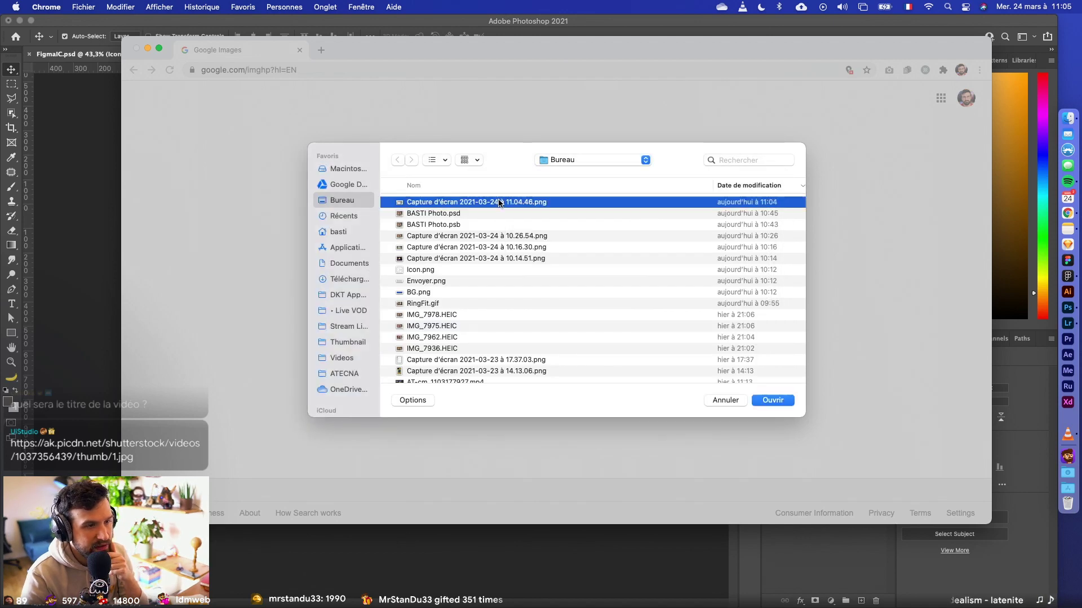
key("Return")
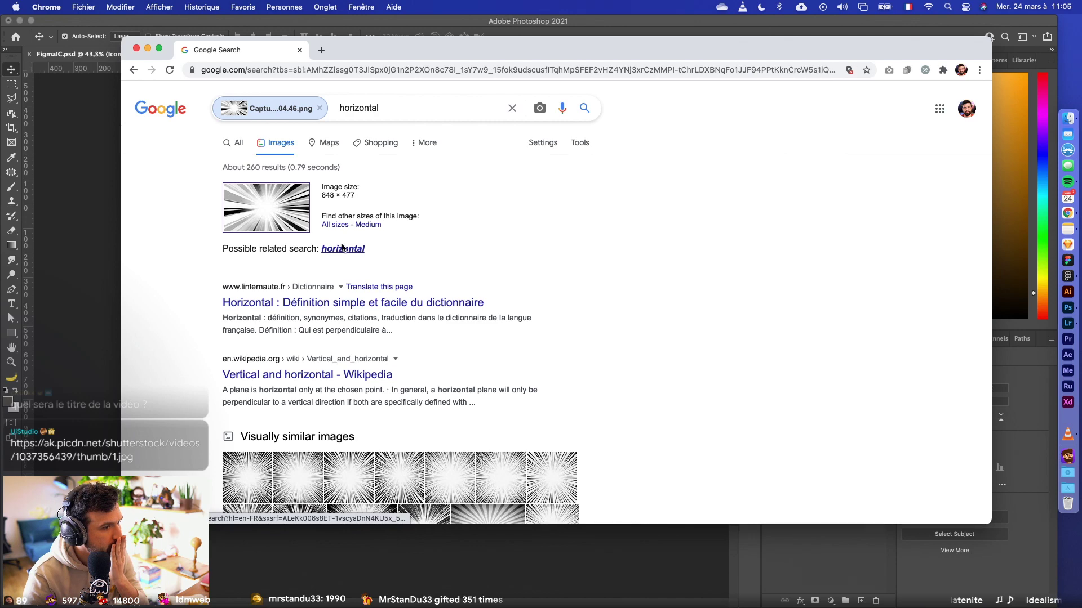
- Look through the matching pages for the starburst and open the full set of visually similar images
scroll(441, 323, "down", 6)
scroll(440, 253, "up", 1)
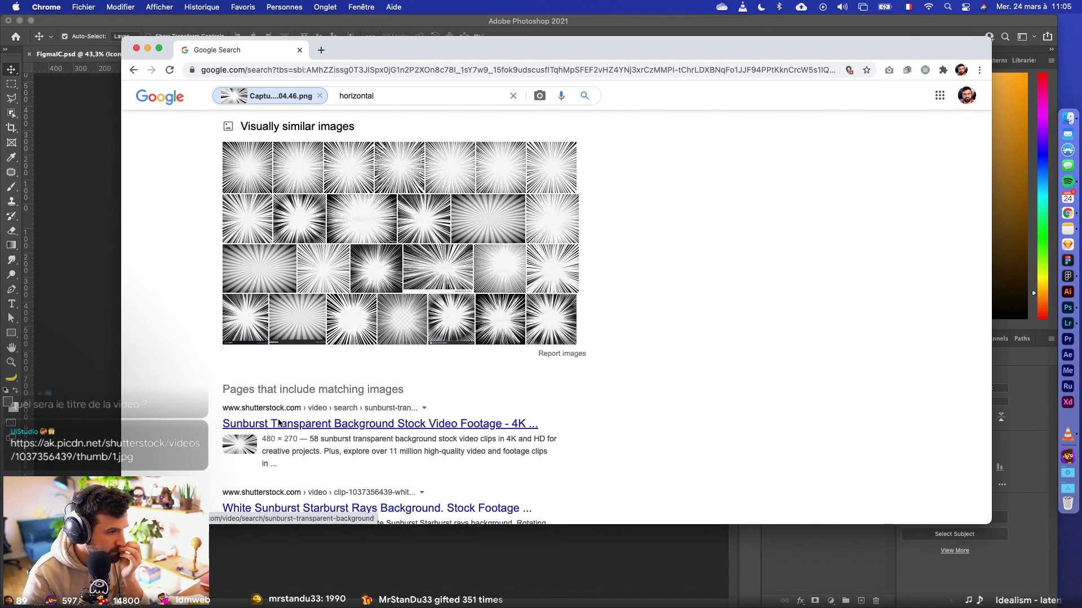
scroll(228, 417, "down", 2)
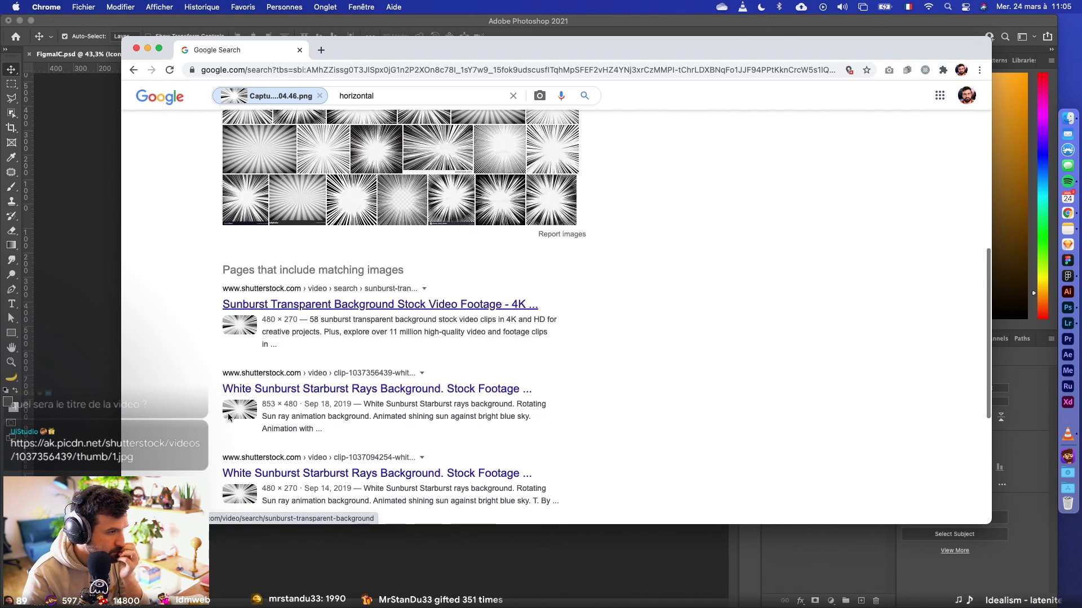
scroll(248, 190, "up", 3)
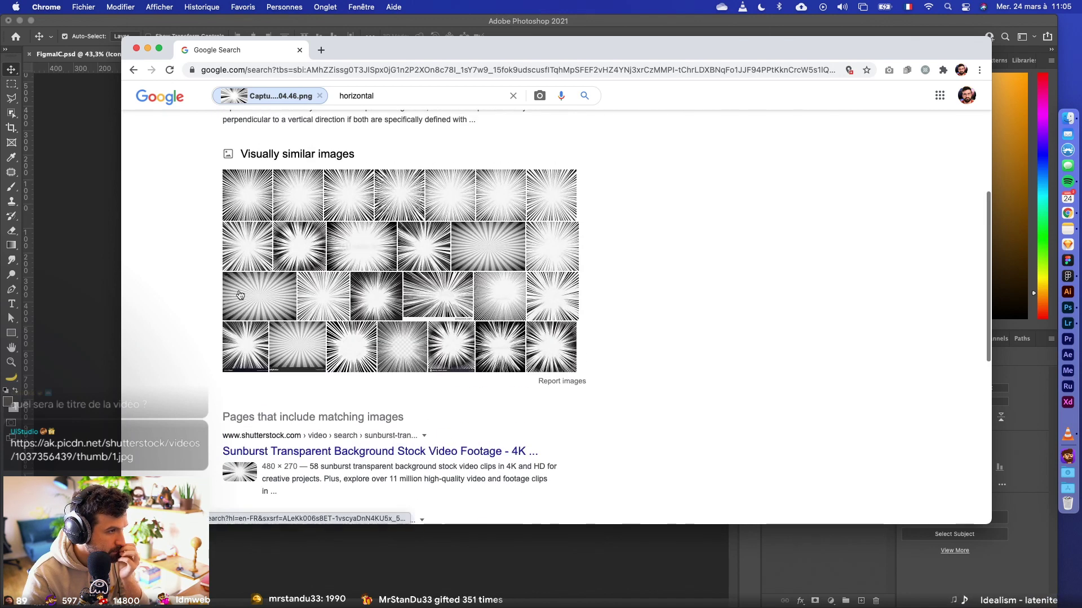
left_click(268, 153)
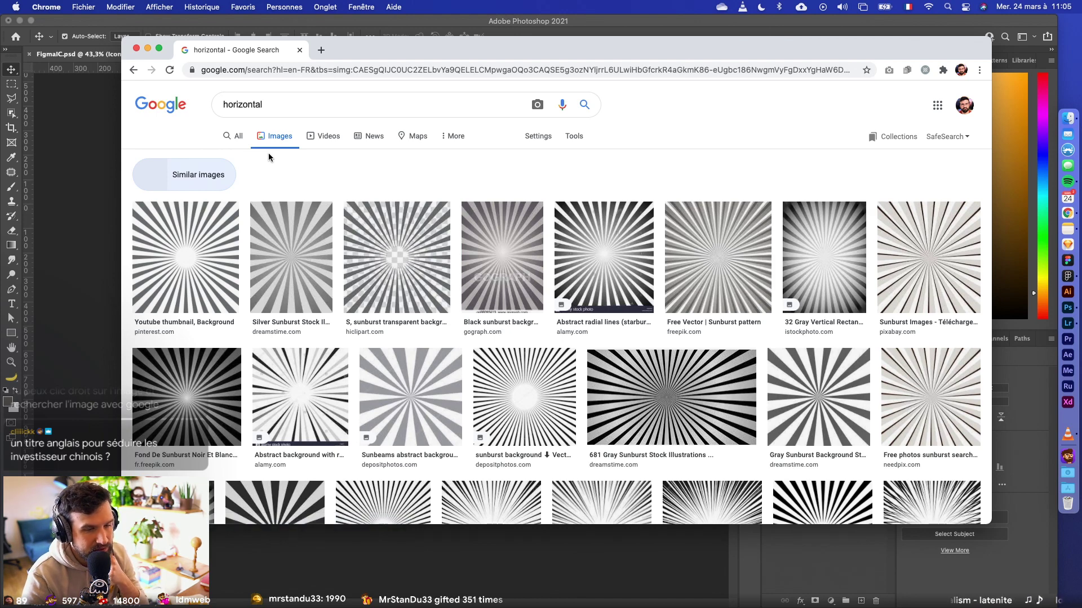
- Examine the visually similar sunburst images for a starburst background suited to the composite
scroll(268, 153, "down", 5)
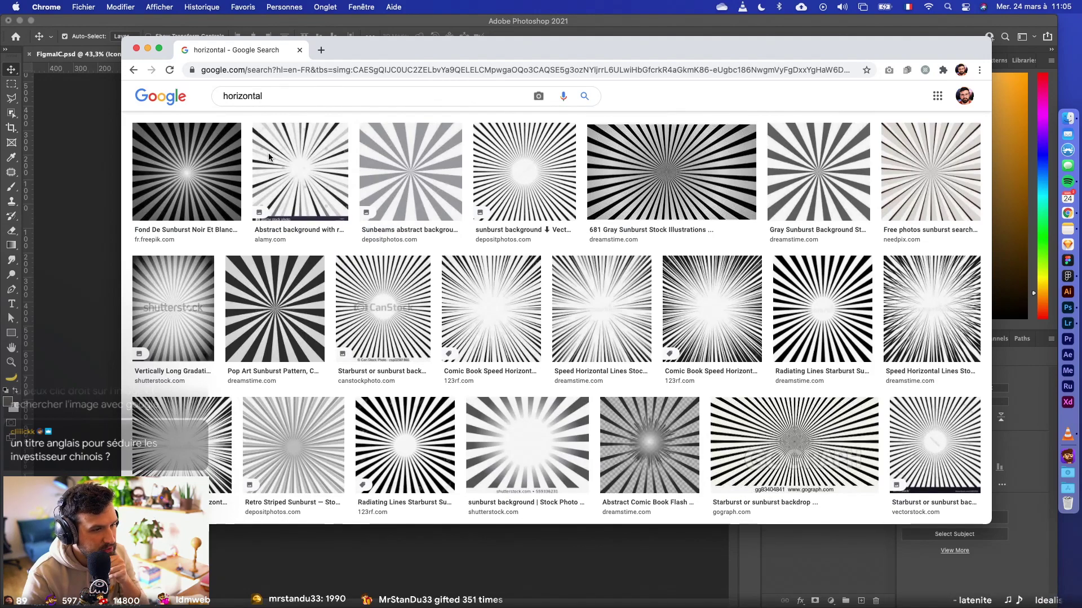
scroll(270, 157, "down", 4)
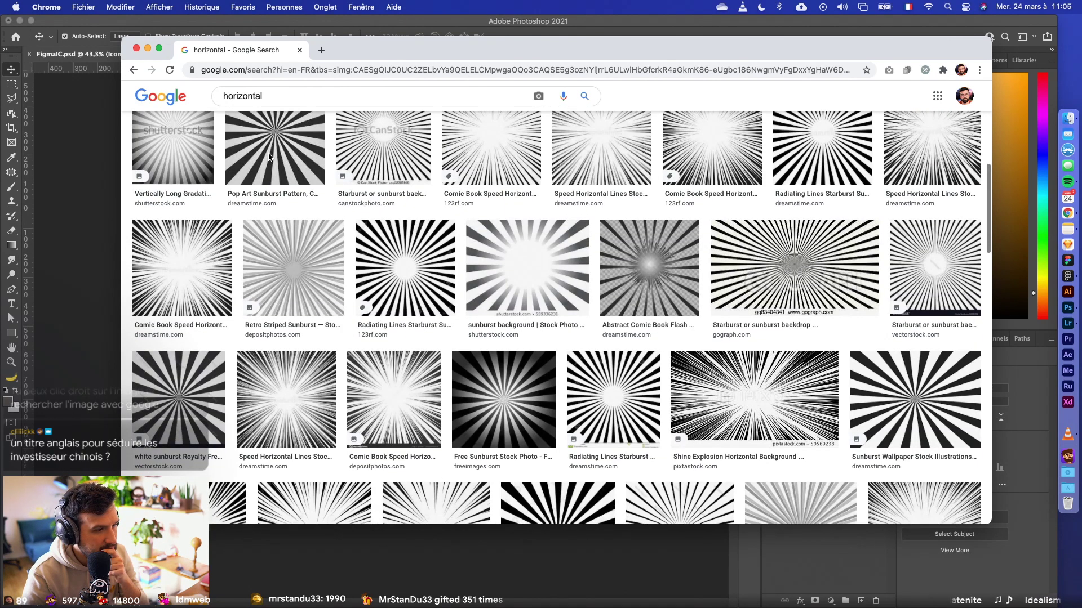
scroll(269, 157, "down", 3)
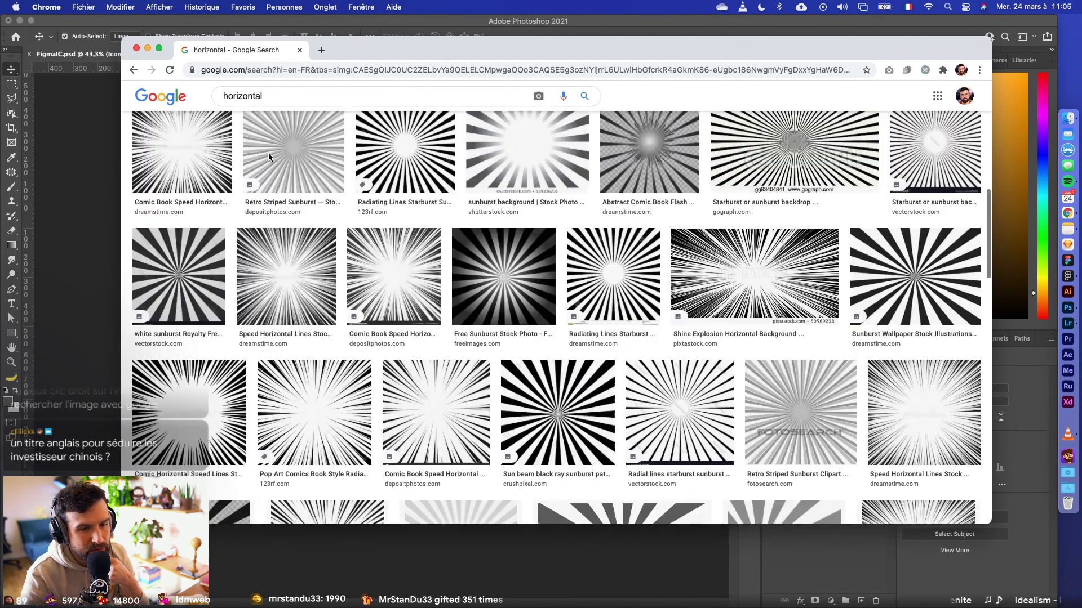
scroll(269, 155, "down", 3)
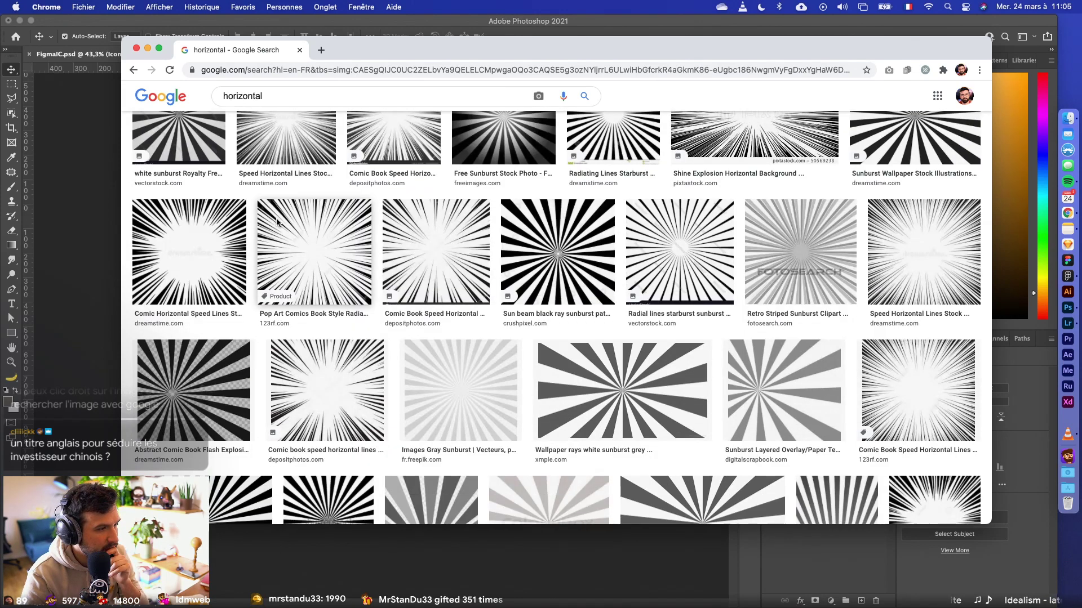
scroll(257, 240, "down", 3)
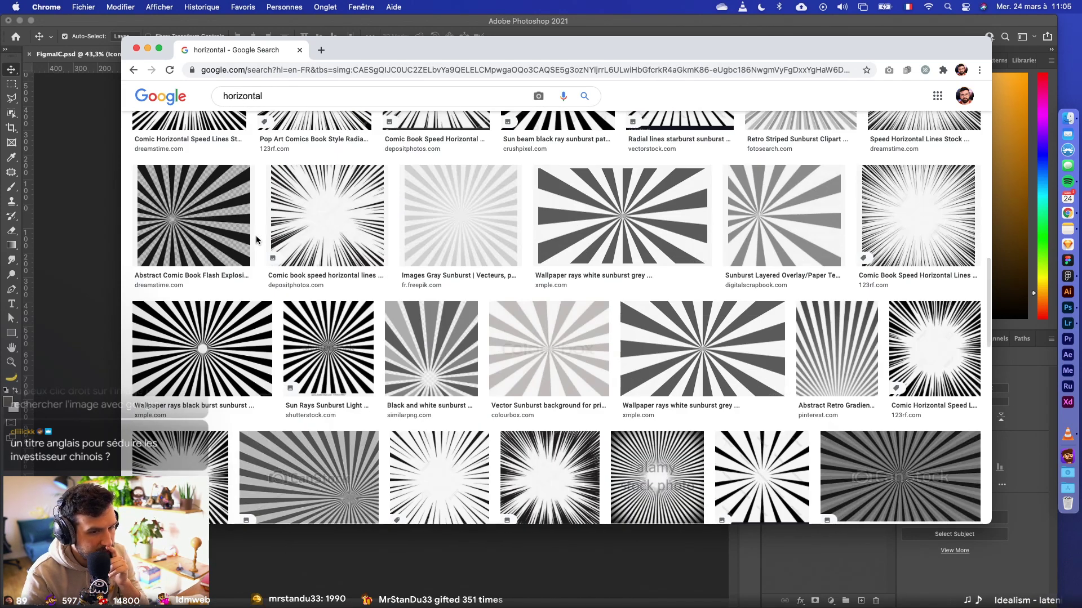
scroll(256, 240, "down", 3)
scroll(256, 240, "down", 3)
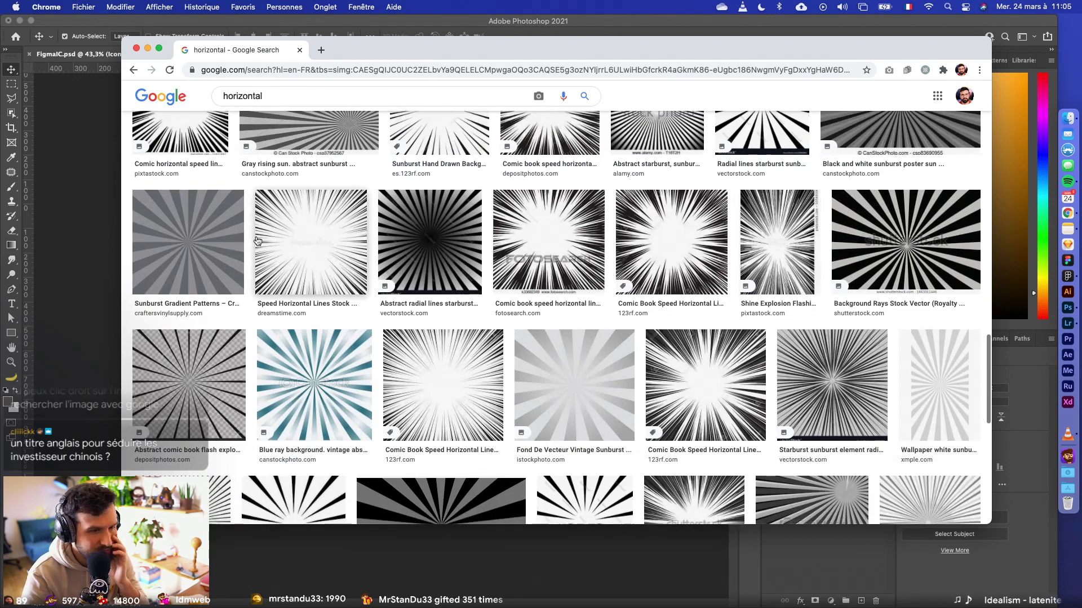
scroll(256, 240, "down", 3)
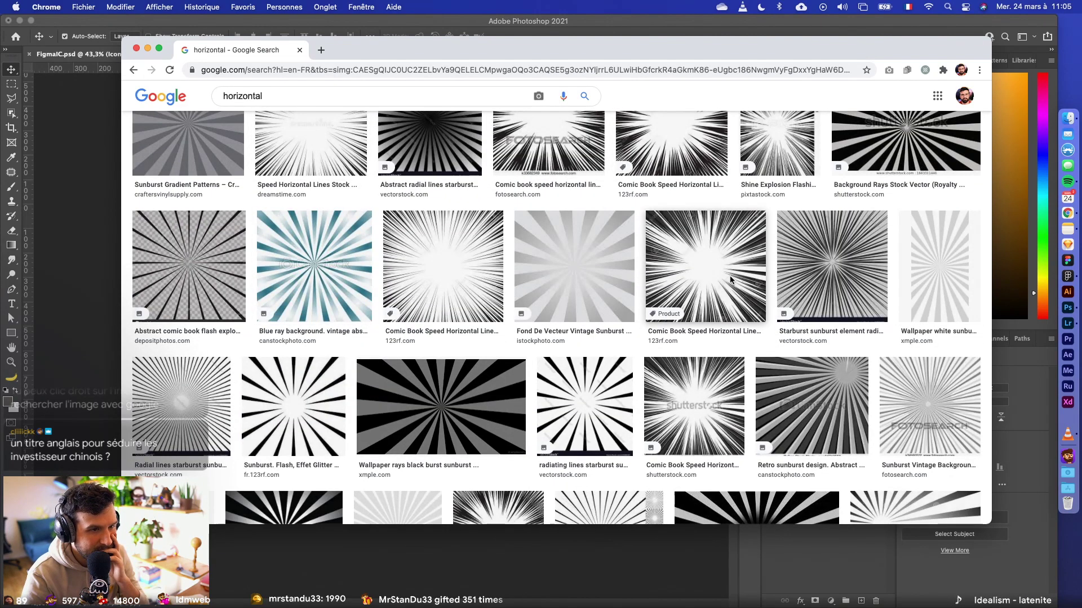
scroll(519, 397, "down", 3)
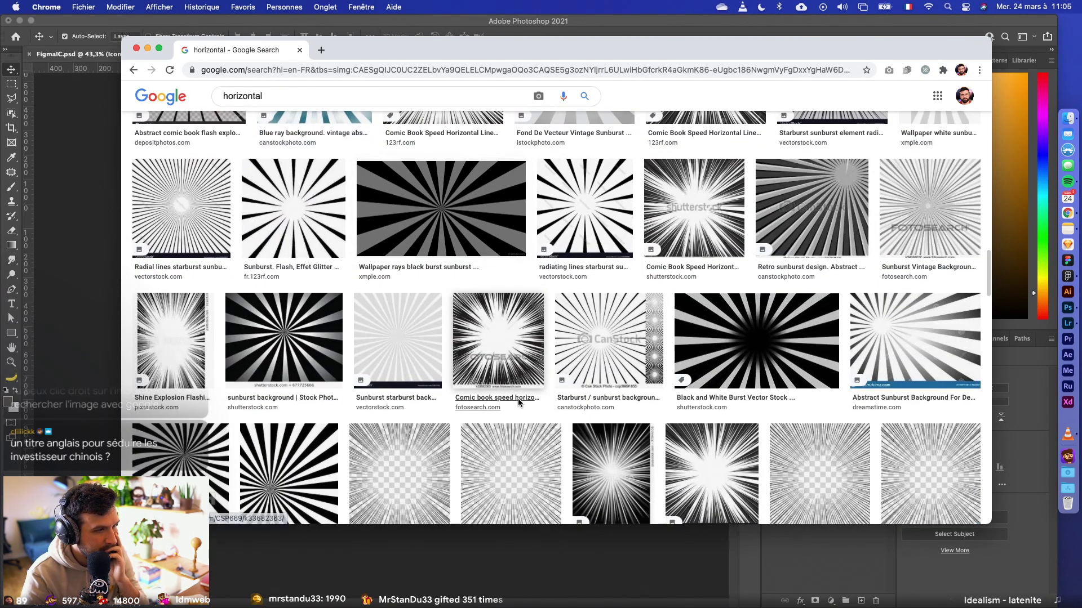
scroll(518, 398, "down", 3)
scroll(312, 218, "up", 15)
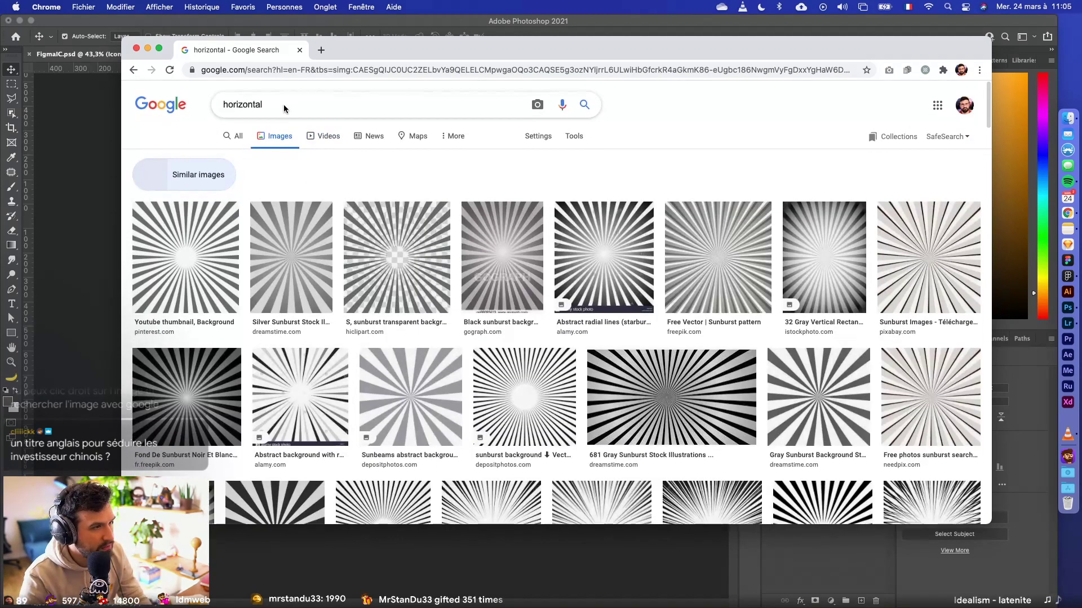
- Extend the image search query to "horizontal free" and run it
left_click(283, 106)
type("free")
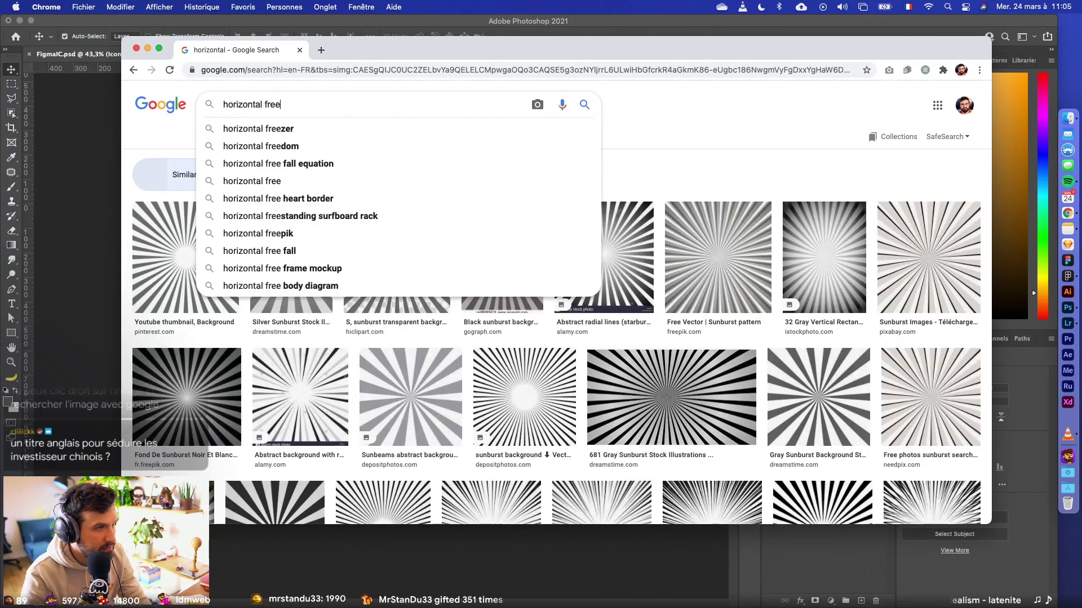
key("Return")
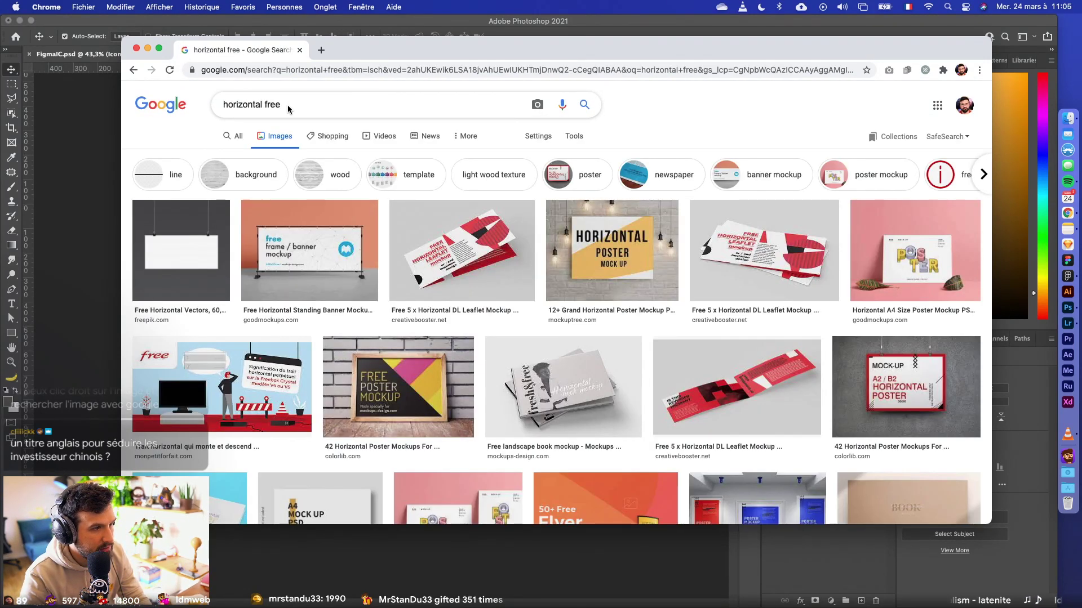
- Replace the image search query with "Sunburst anime" and run it
left_click_drag(287, 104, 144, 105)
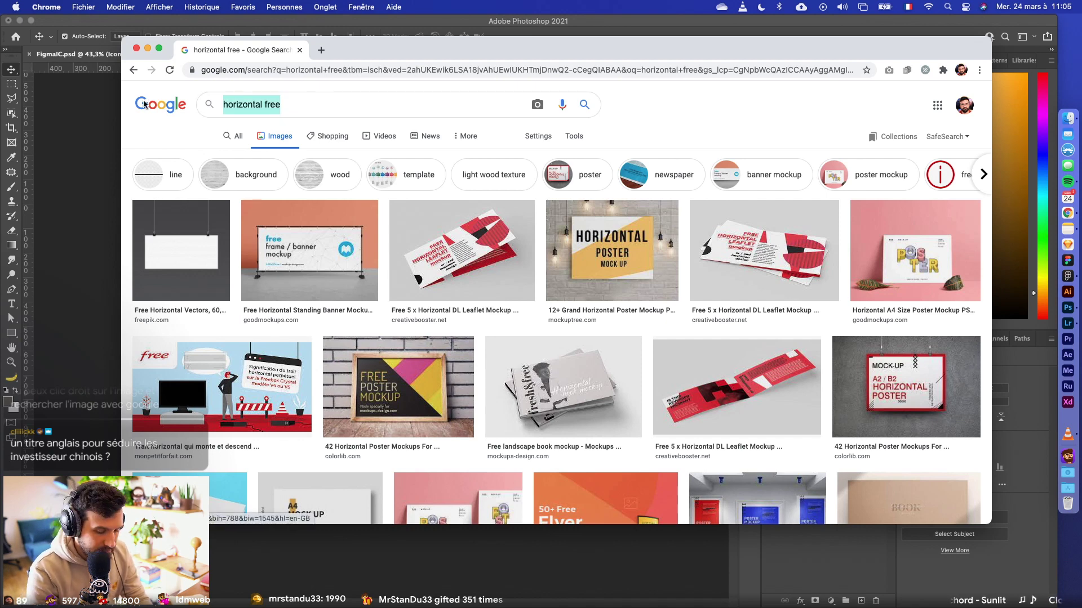
type("Sunbu")
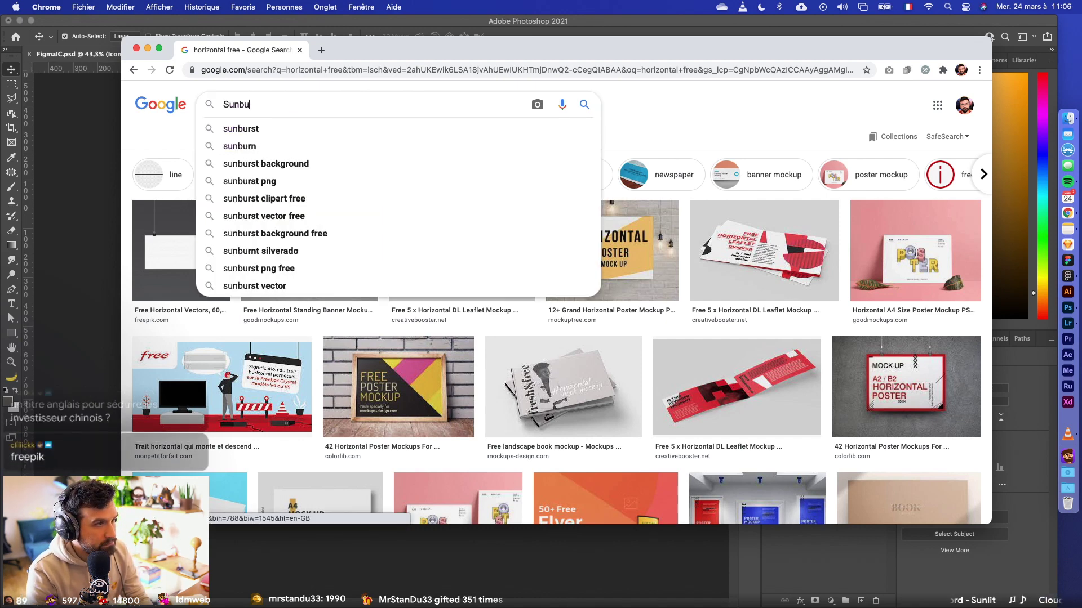
type("rst anime")
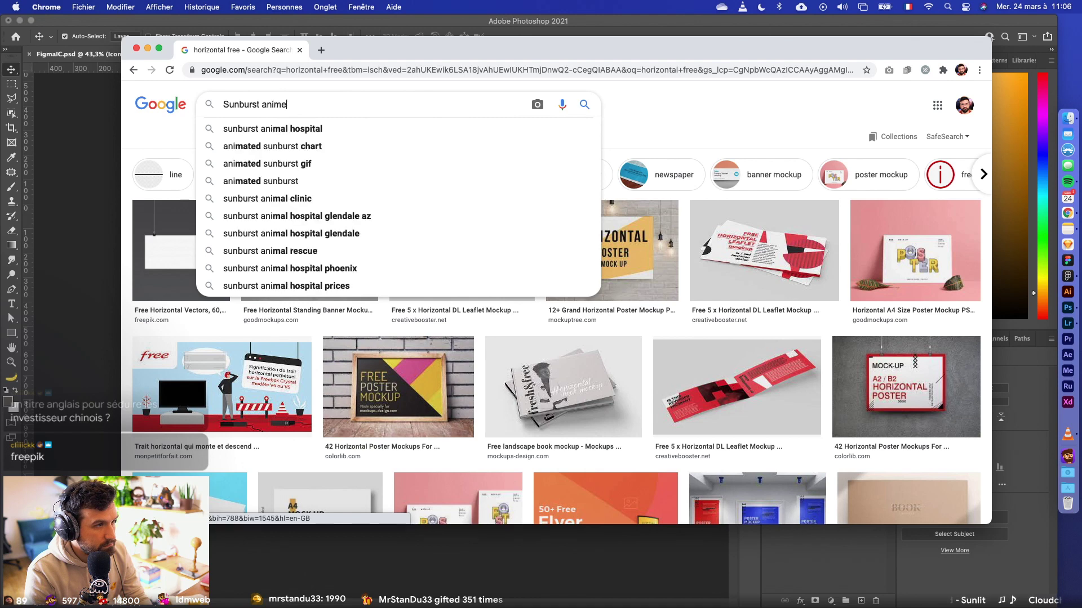
key("Return")
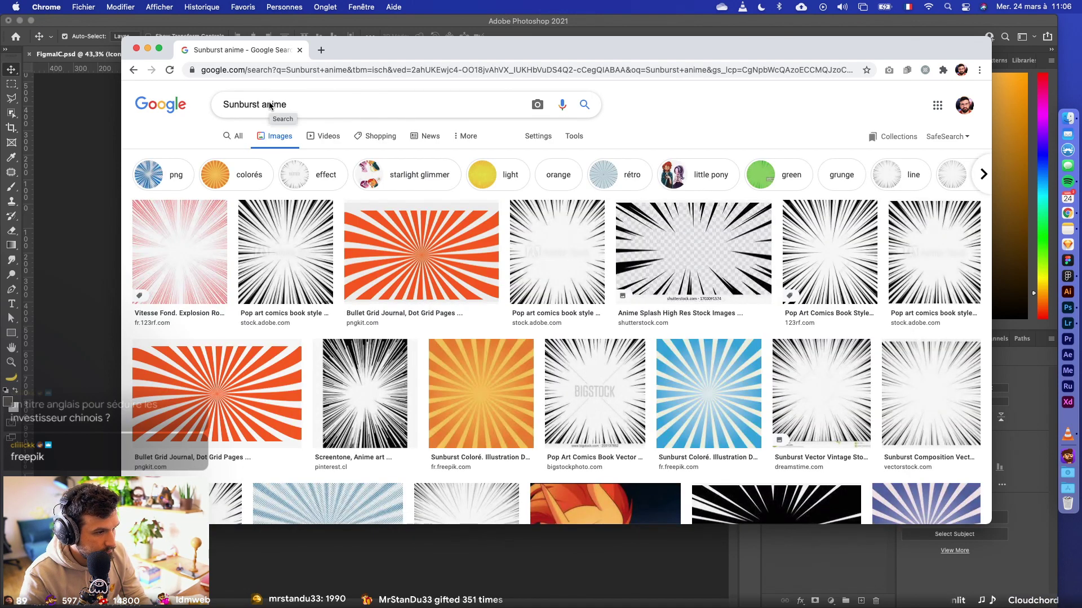
- Preview several speed-line images and examine the Sunburst anime results for a usable radial background
left_click(726, 231)
scroll(551, 350, "down", 5)
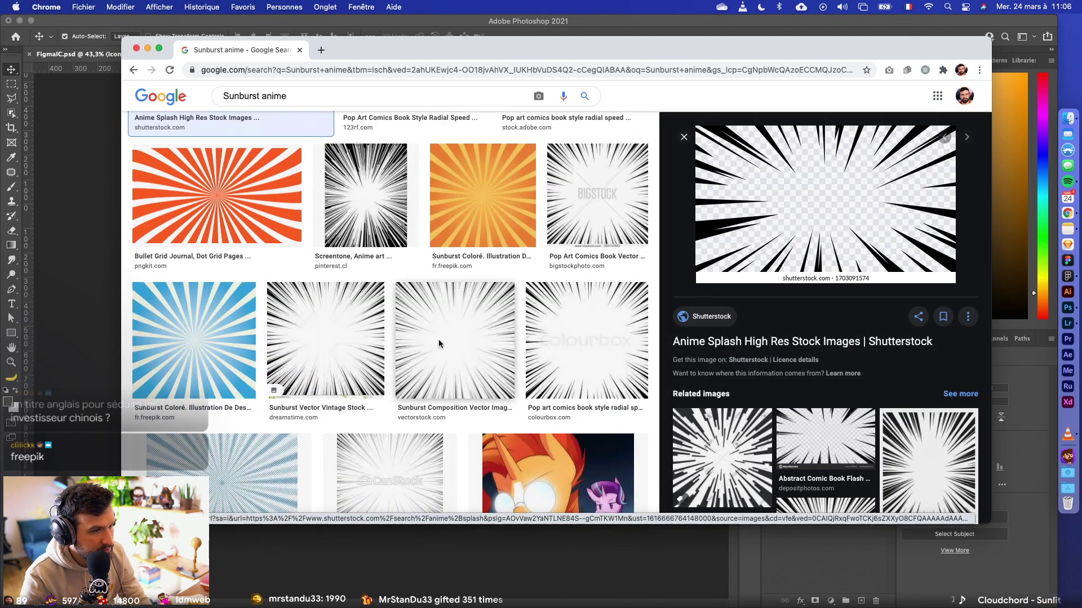
left_click(468, 335)
scroll(363, 395, "down", 5)
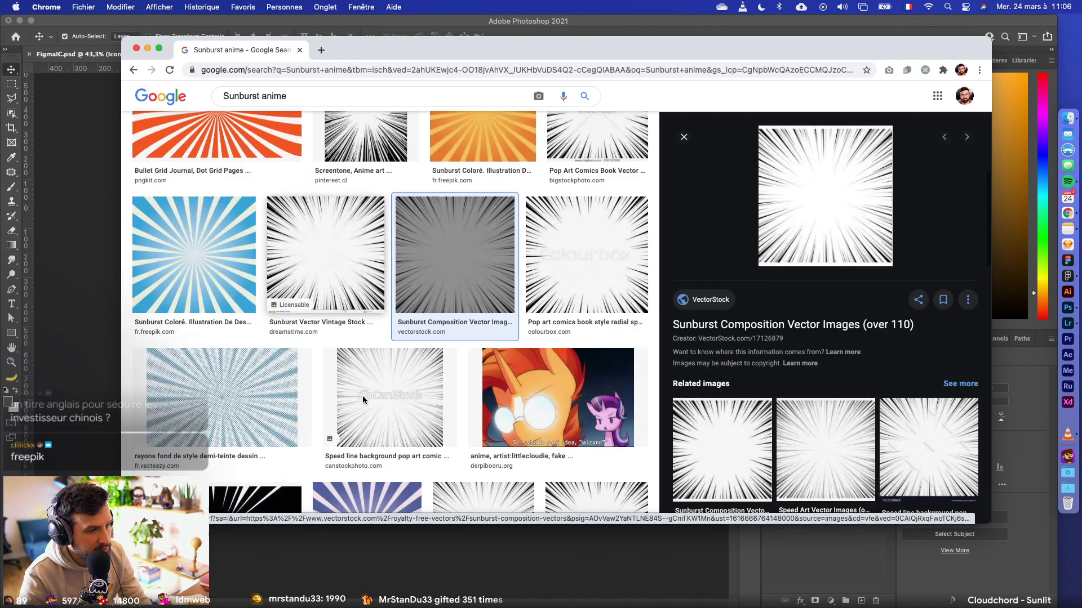
left_click(219, 360)
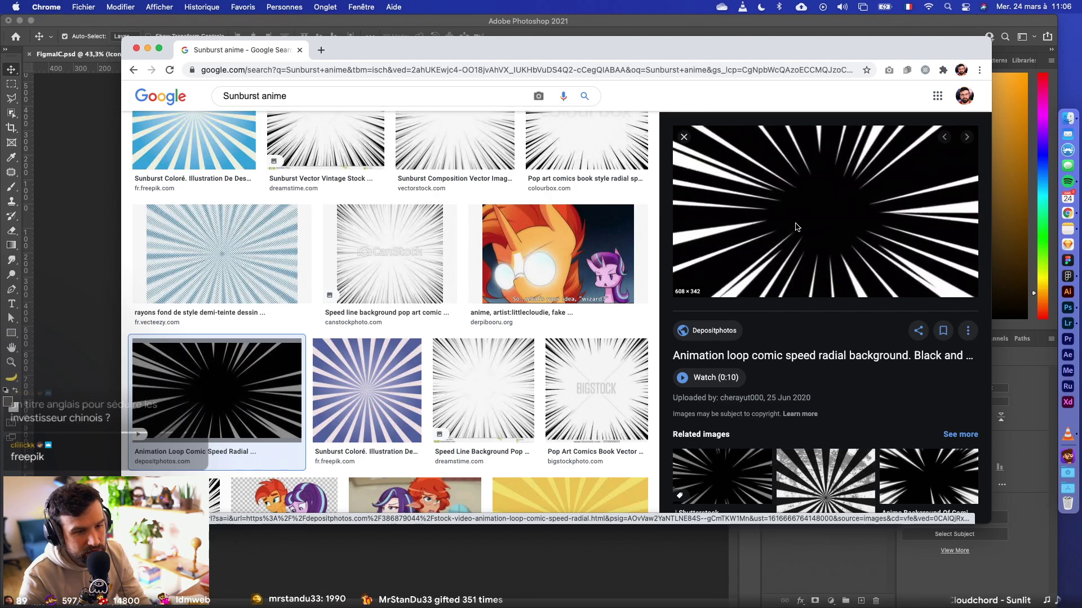
scroll(447, 403, "down", 6)
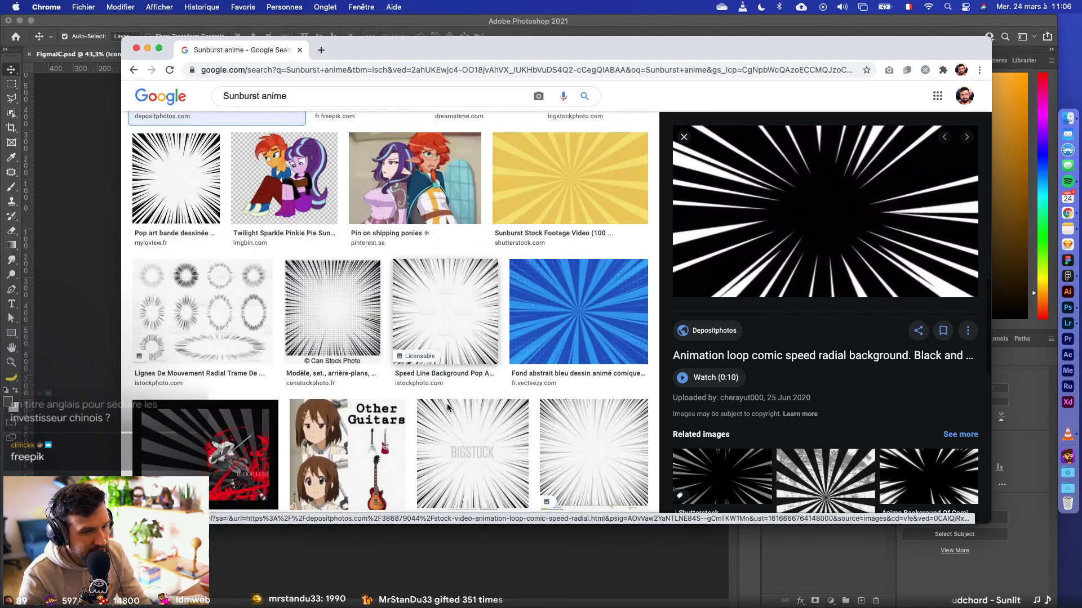
scroll(447, 403, "down", 3)
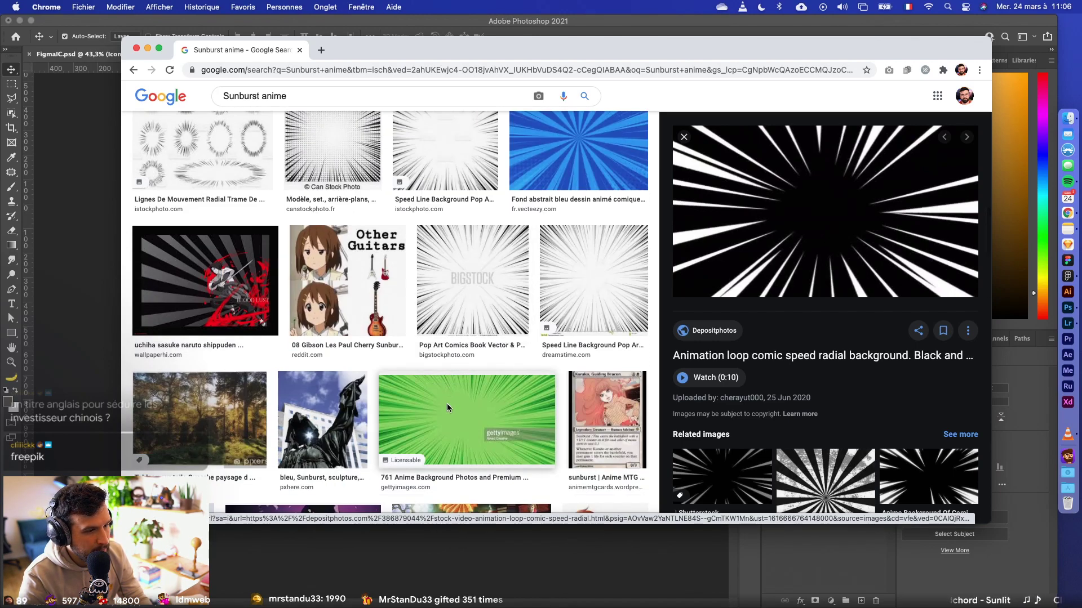
- Replace the image search query with "Anime speed" and run it
scroll(447, 404, "up", 10)
triple_click(321, 96)
type("An")
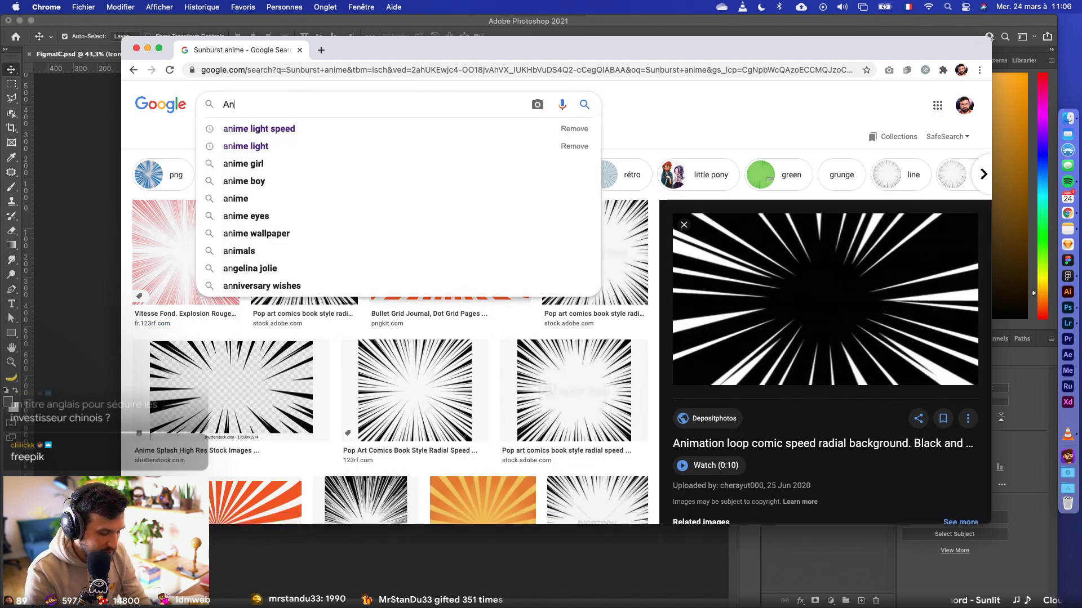
type("ime speed")
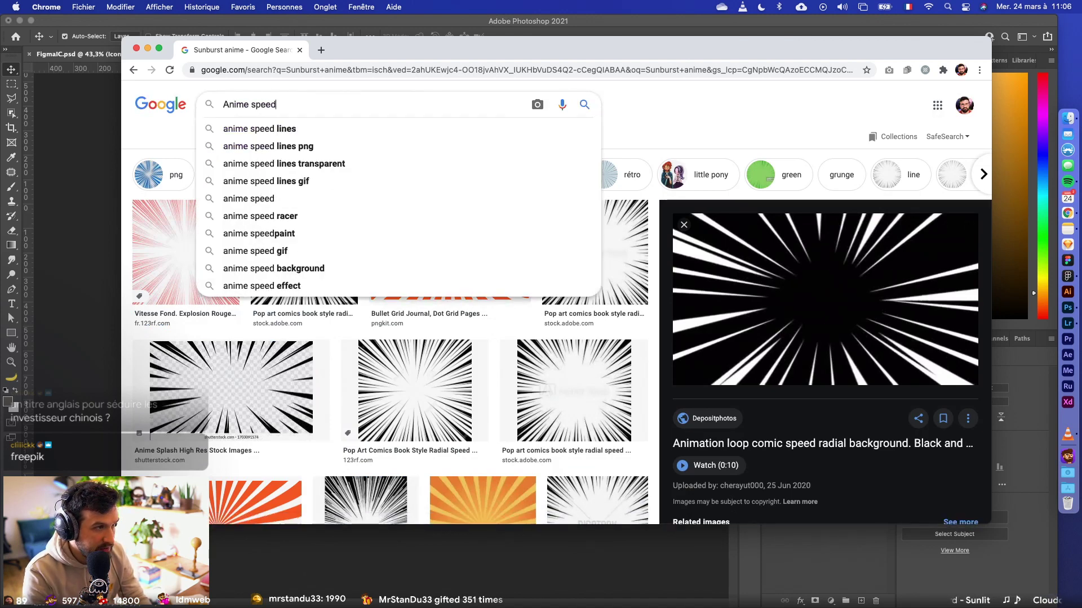
key("Return")
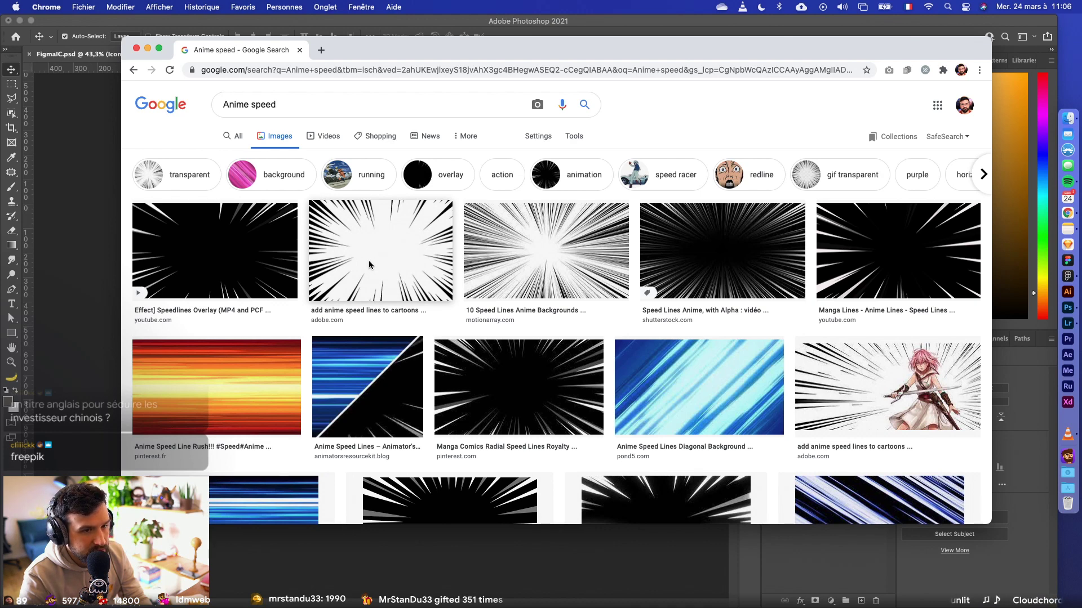
- Copy the black 1280 × 720 "Manga Lines - Anime Lines - Speed Lines" image and paste it into the FigmaIC document in Photoshop
left_click(898, 251)
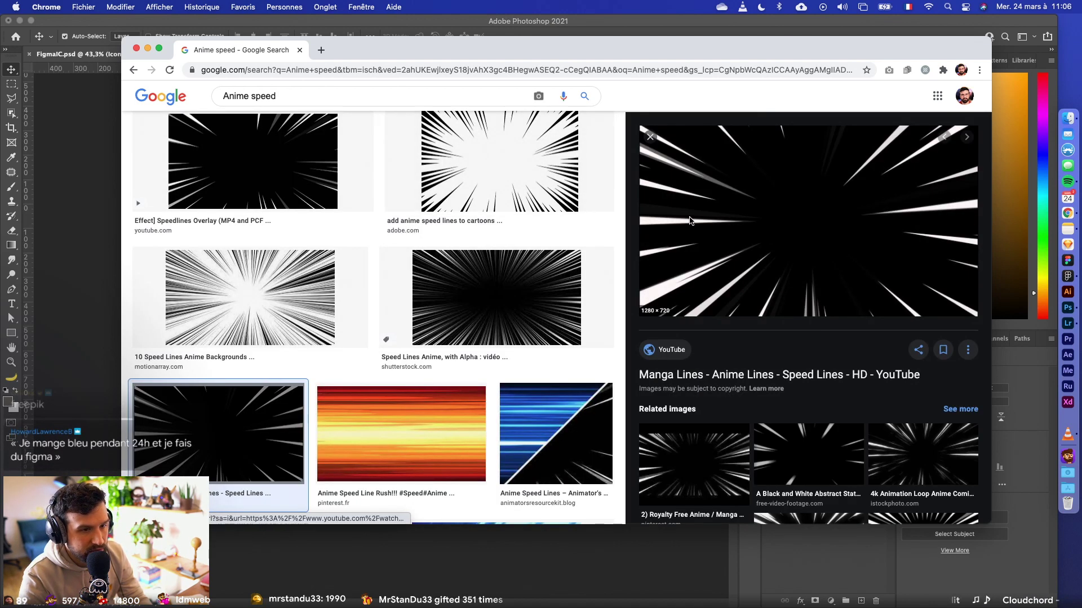
right_click(778, 204)
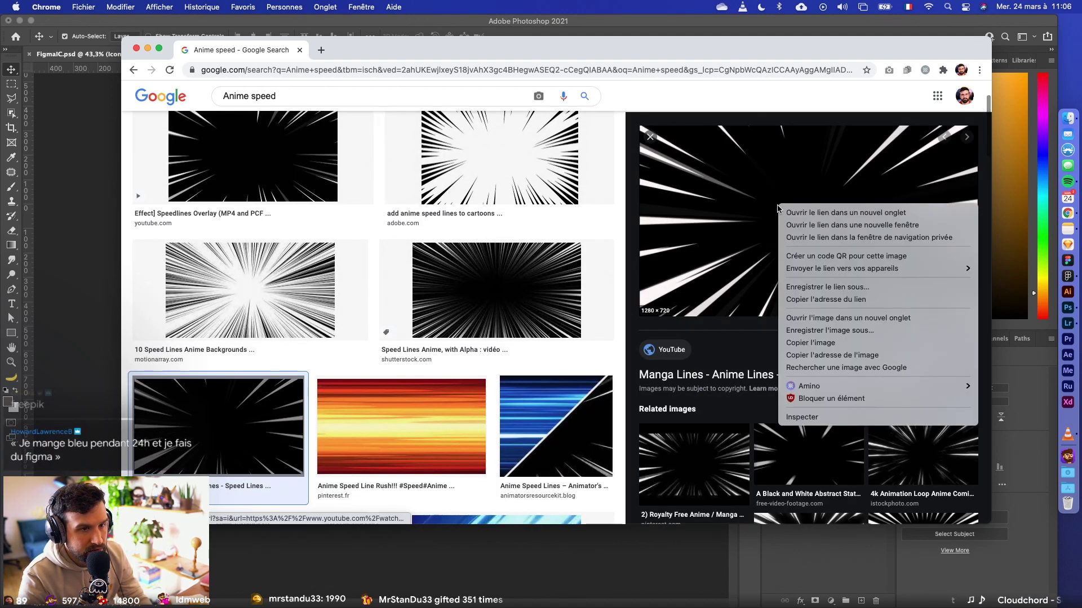
left_click(803, 346)
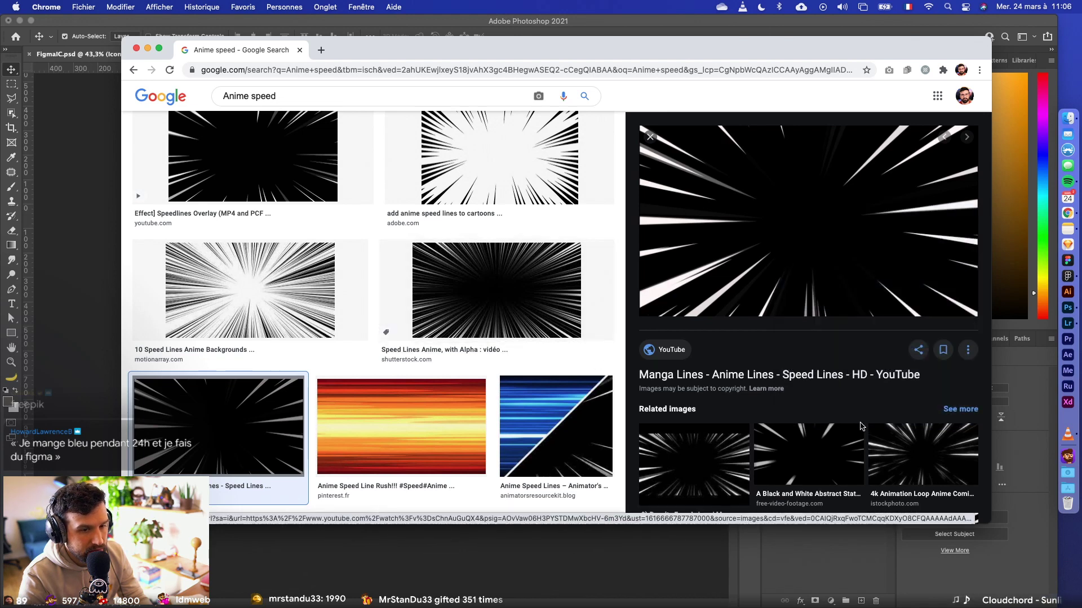
left_click(93, 317)
key("super+v")
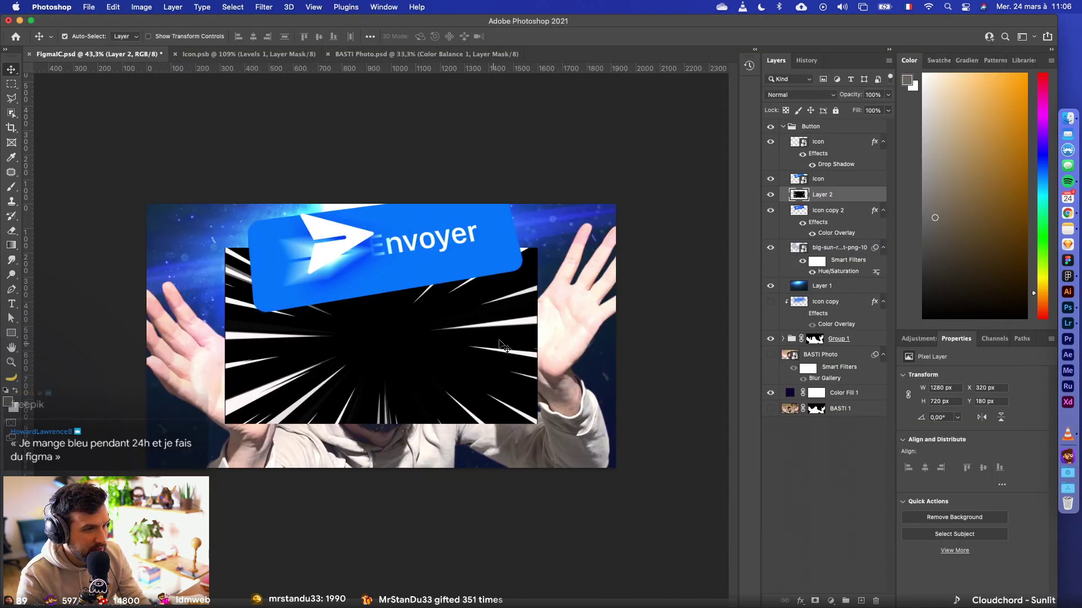
- Scale the pasted speed lines up to about 1966 × 1106 px so they cover the whole canvas
key("super+t")
left_click_drag(536, 247, 619, 201)
key("Return")
- Move the speed-lines layer above the Button group and set its blend mode to Color Dodge
left_click_drag(882, 164, 835, 120)
left_click(800, 94)
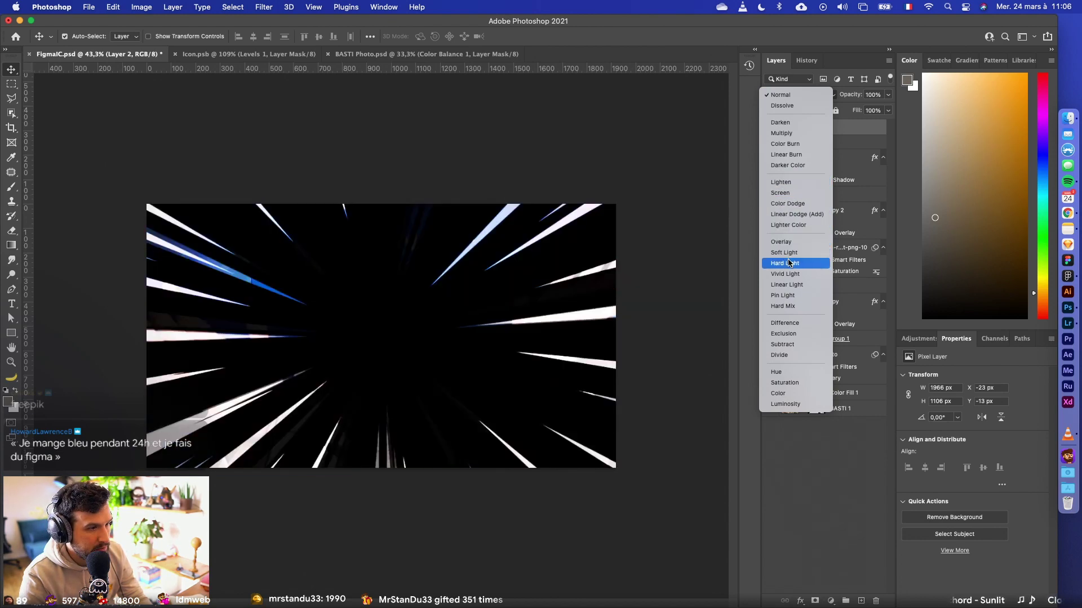
left_click(795, 204)
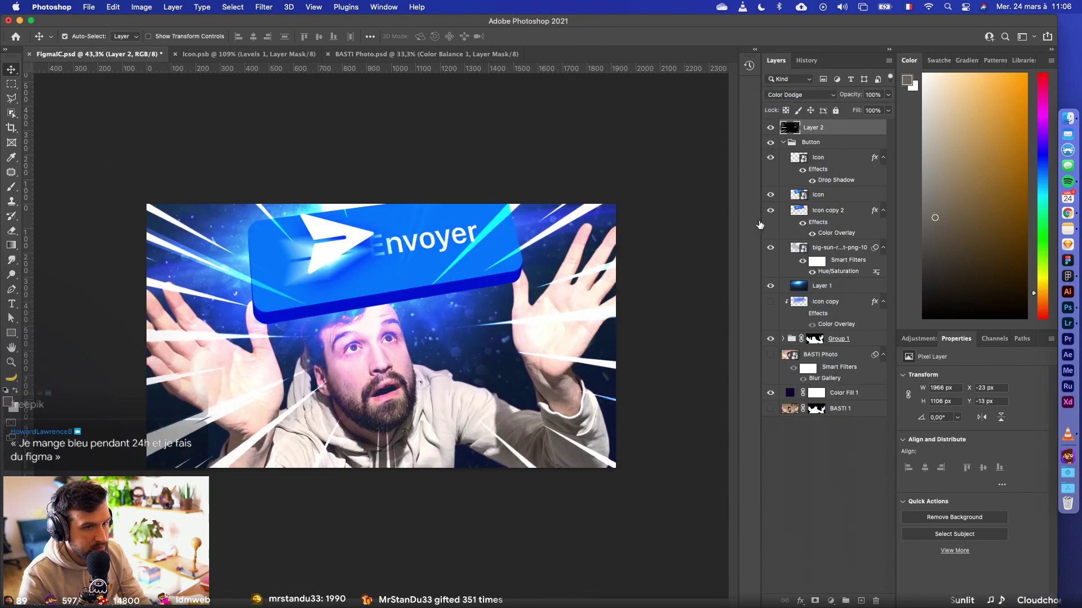
- Collapse the Button group and move the speed-lines layer down to just above Color Fill 1
left_click(781, 145)
left_click(783, 144)
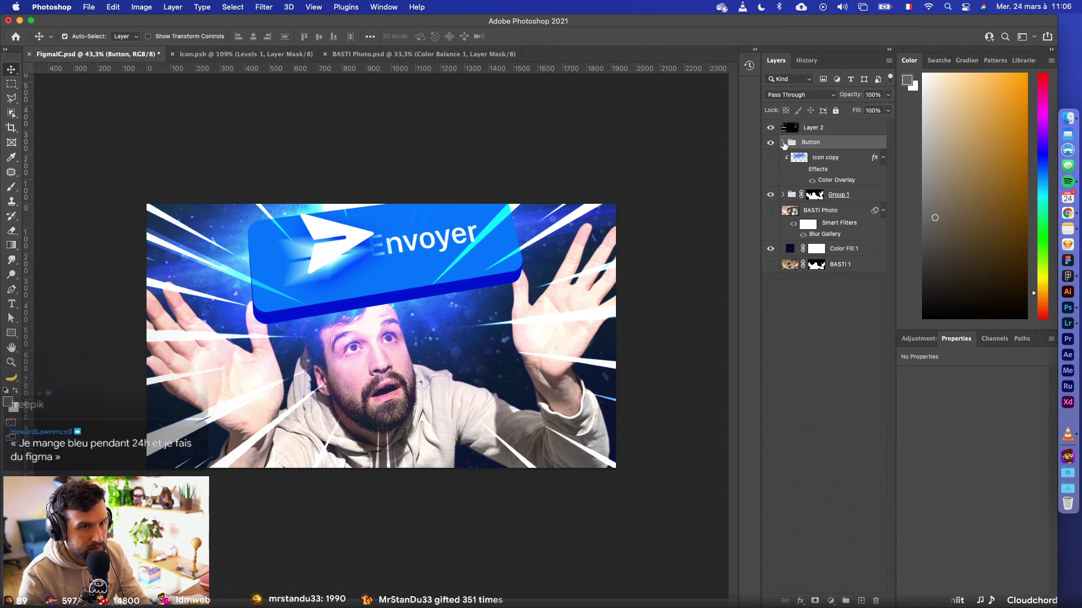
left_click_drag(792, 129, 812, 235)
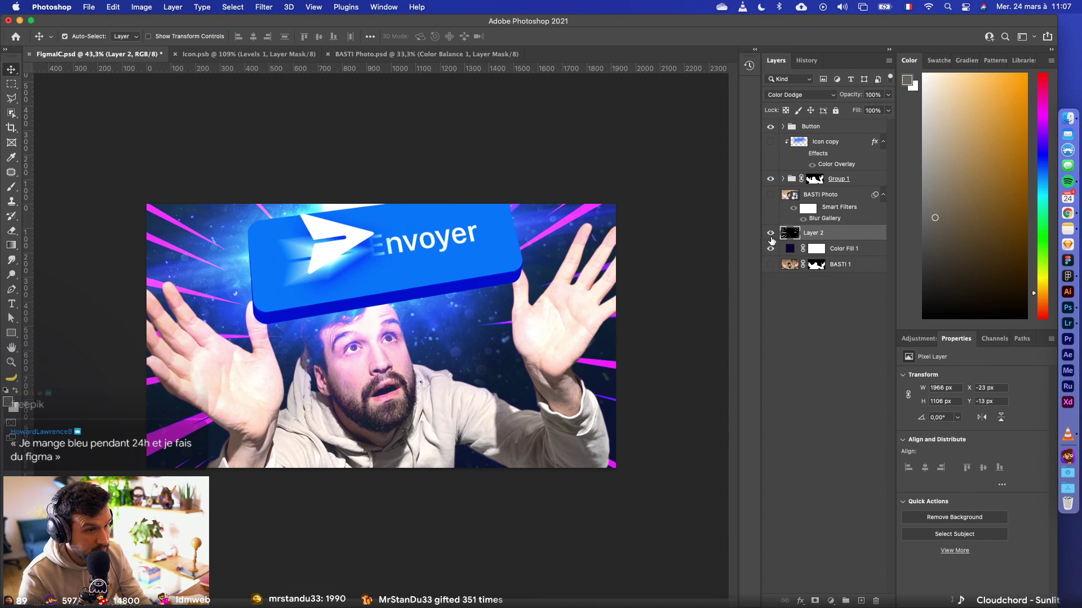
- Move the speed-lines layer up to directly below the Button group and release its clipping mask
left_click_drag(785, 235, 797, 174)
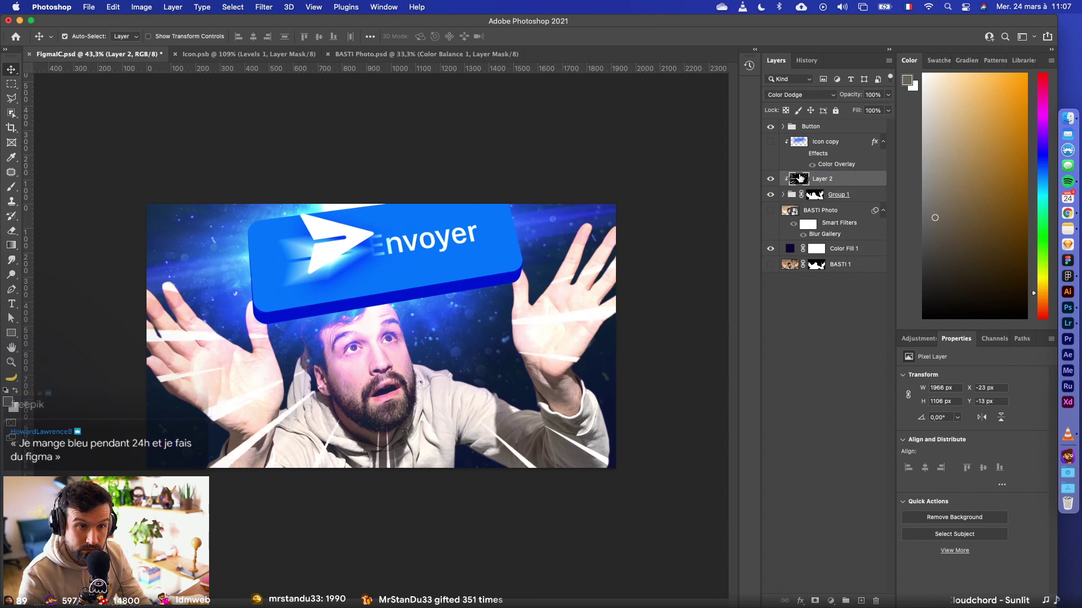
left_click_drag(802, 181, 804, 140)
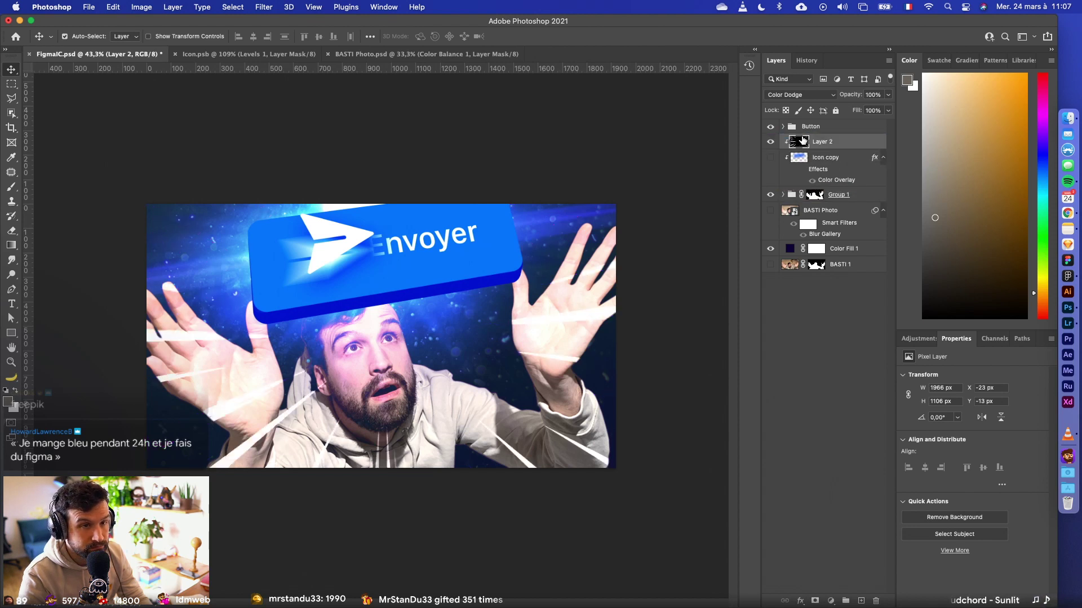
left_click(795, 146, "alt")
scroll(576, 297, "down", 3)
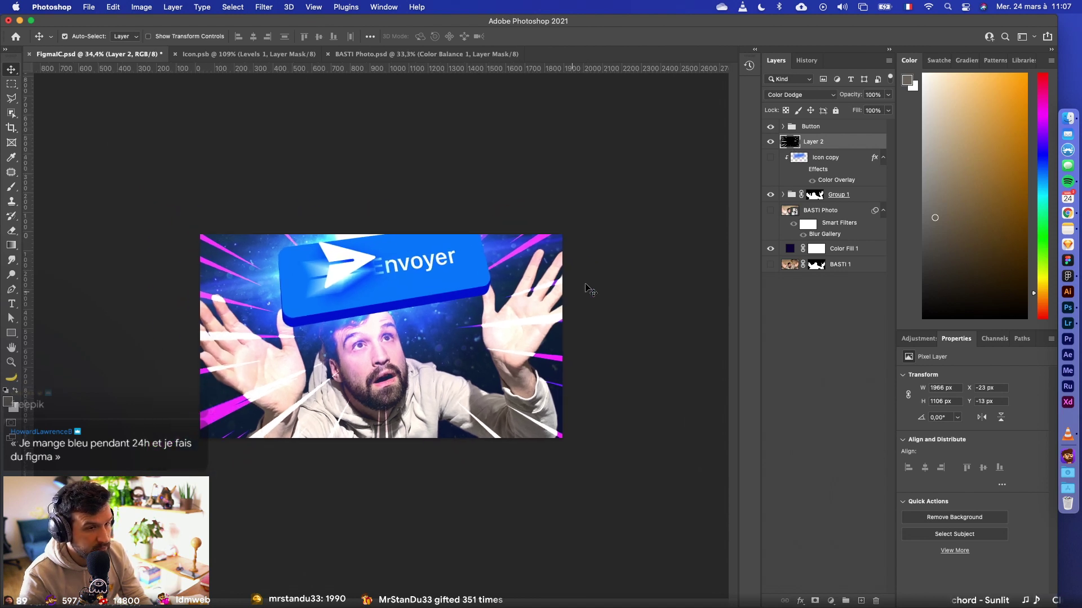
- Shift the hue of Color Fill 1 to 241°, making the background colour #010031
left_click(800, 95)
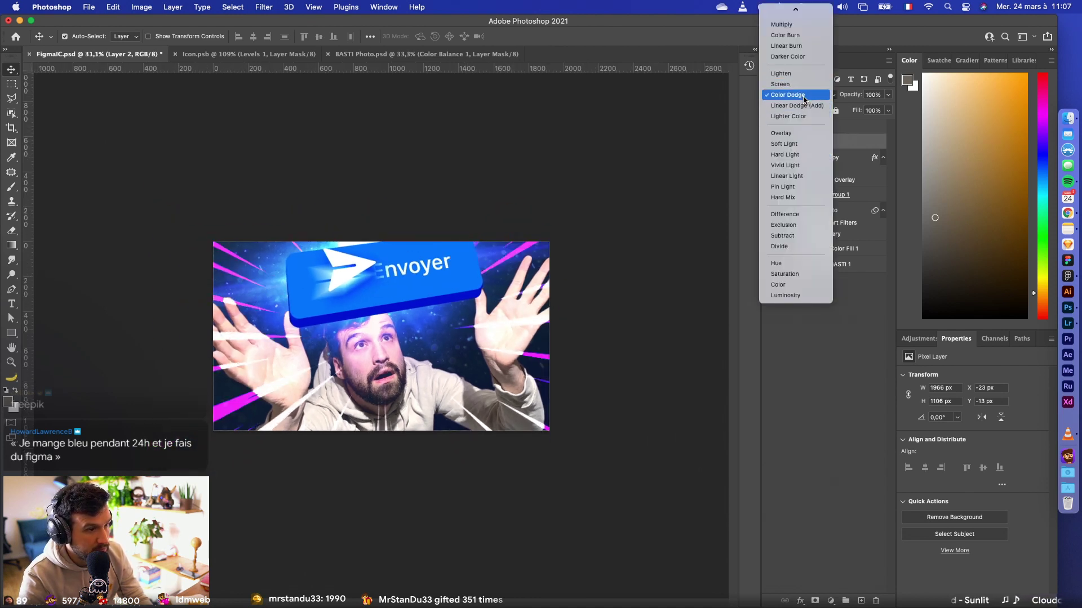
left_click(801, 95)
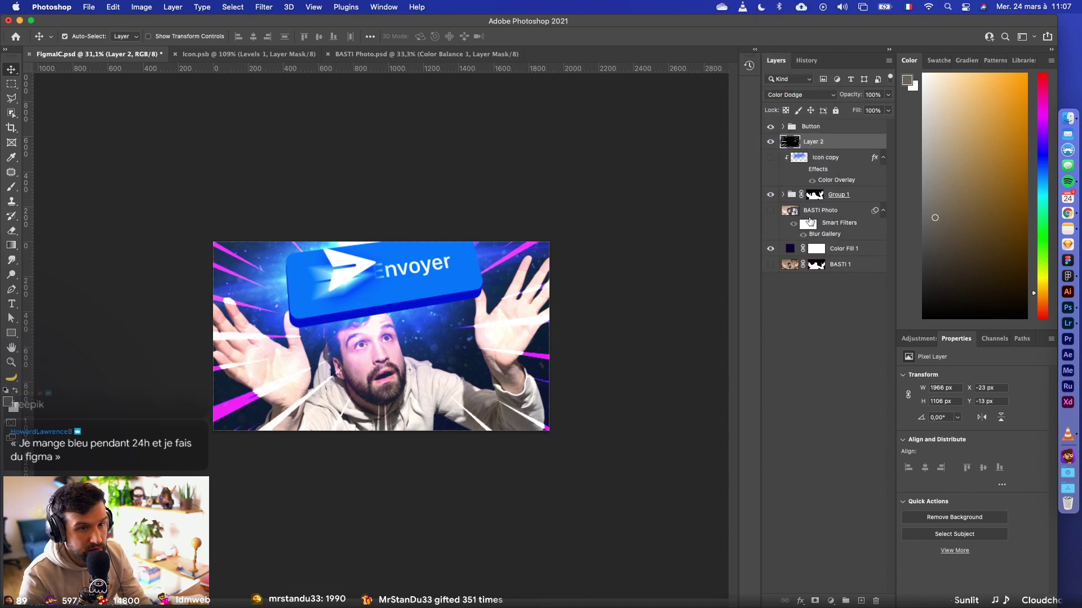
double_click(790, 250)
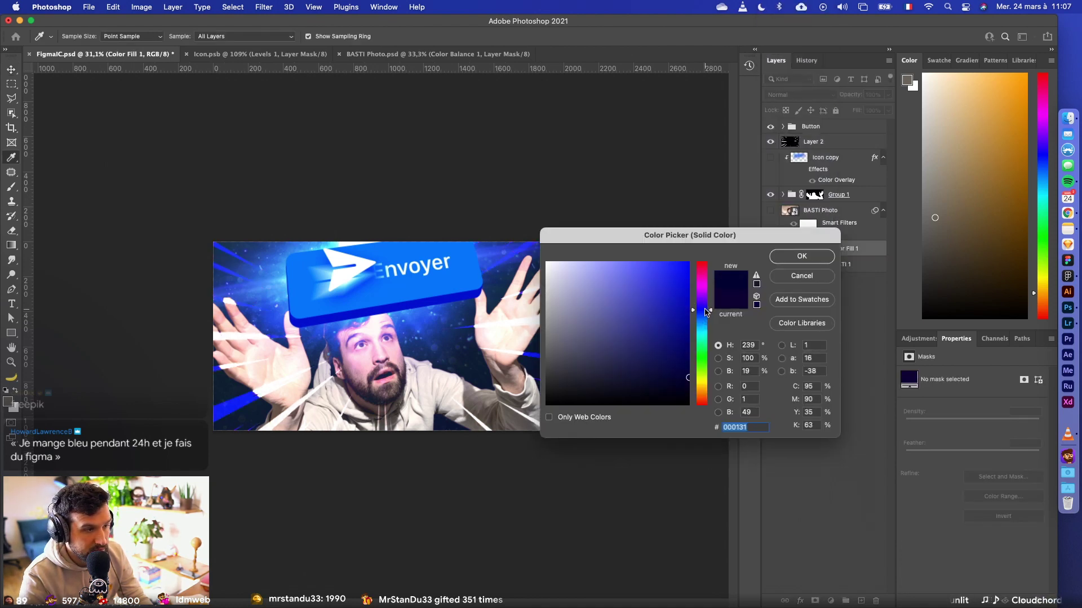
left_click_drag(704, 317, 708, 311)
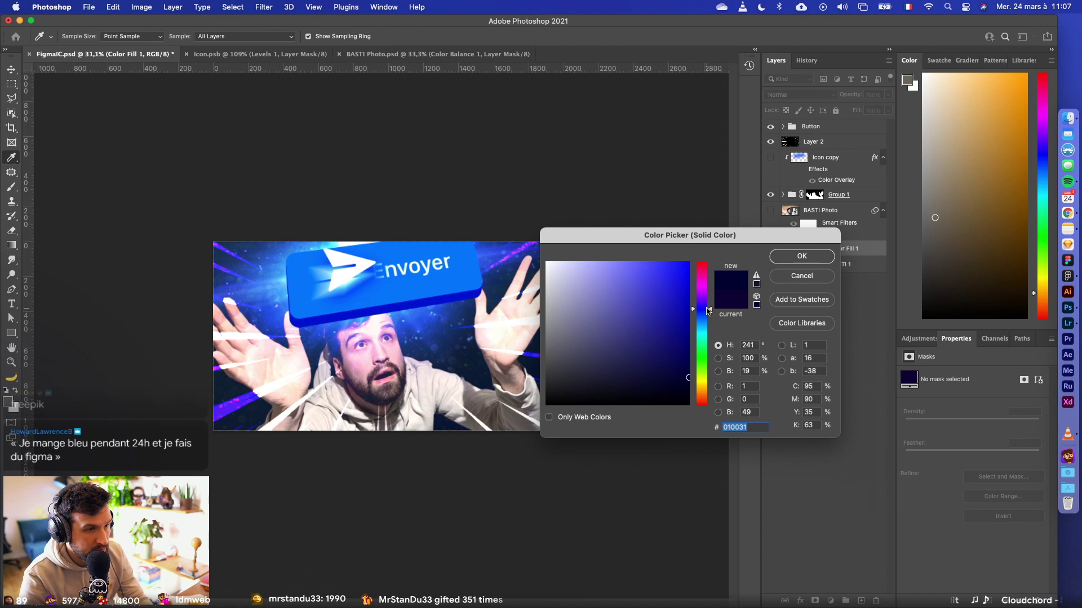
left_click(805, 256)
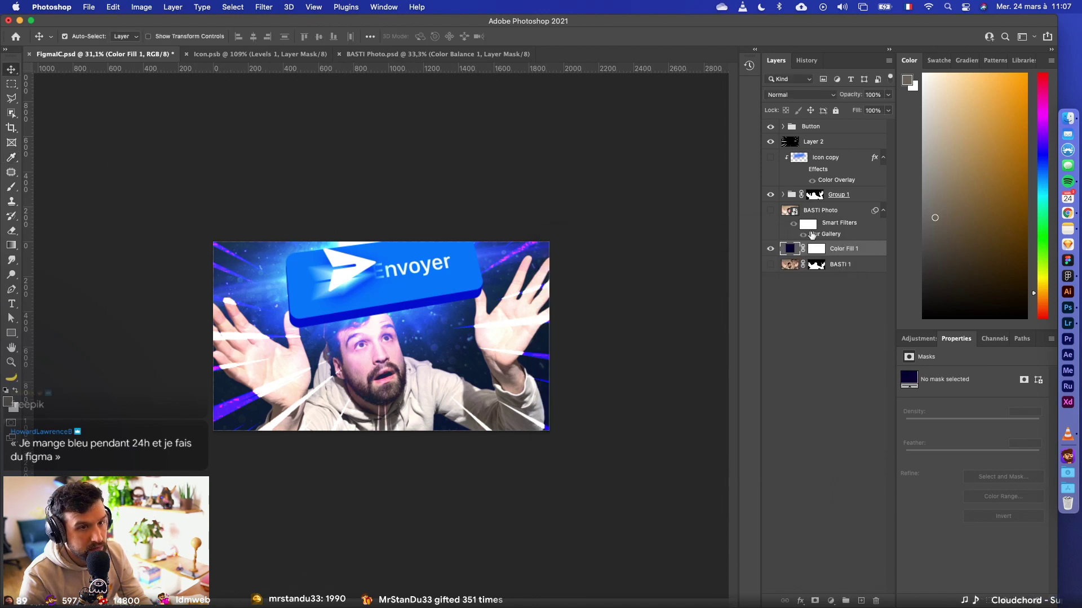
- Set the blend mode of the speed-lines layer to Screen
left_click(808, 141)
left_click(806, 93)
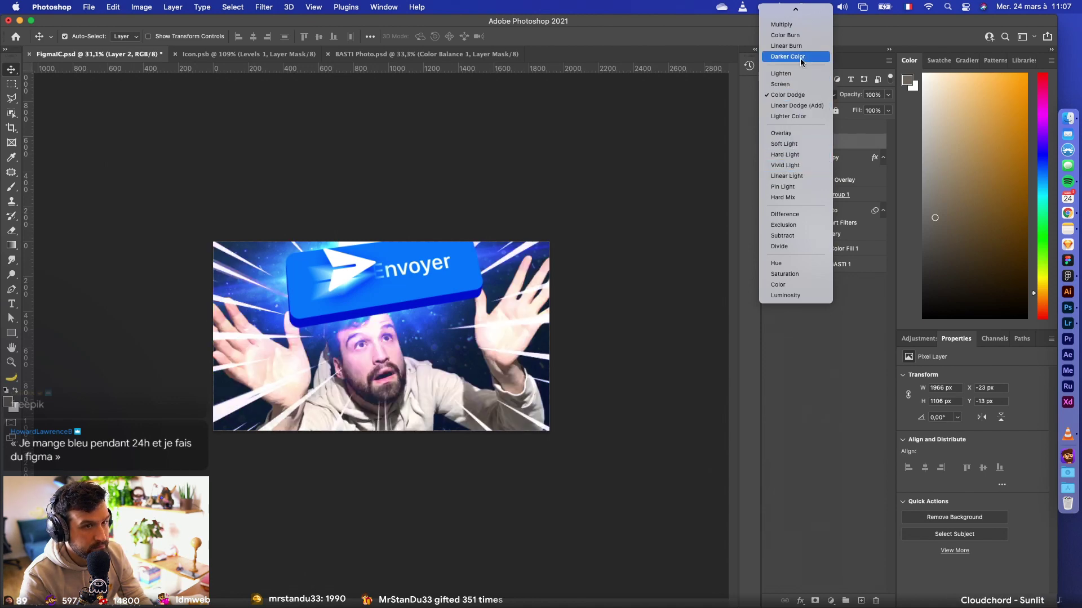
scroll(800, 36, "up", 2)
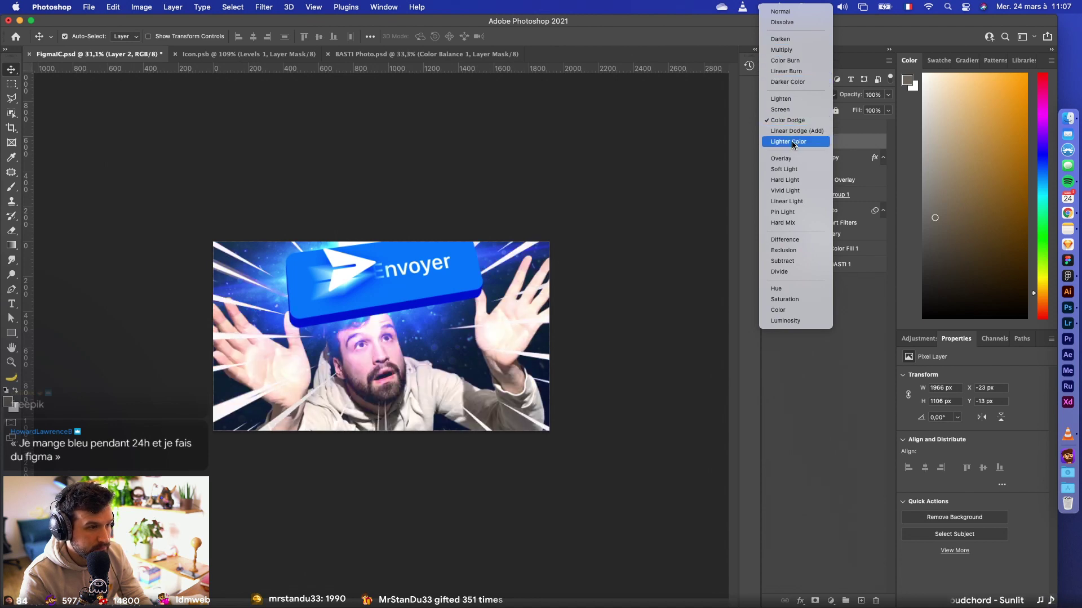
left_click(798, 110)
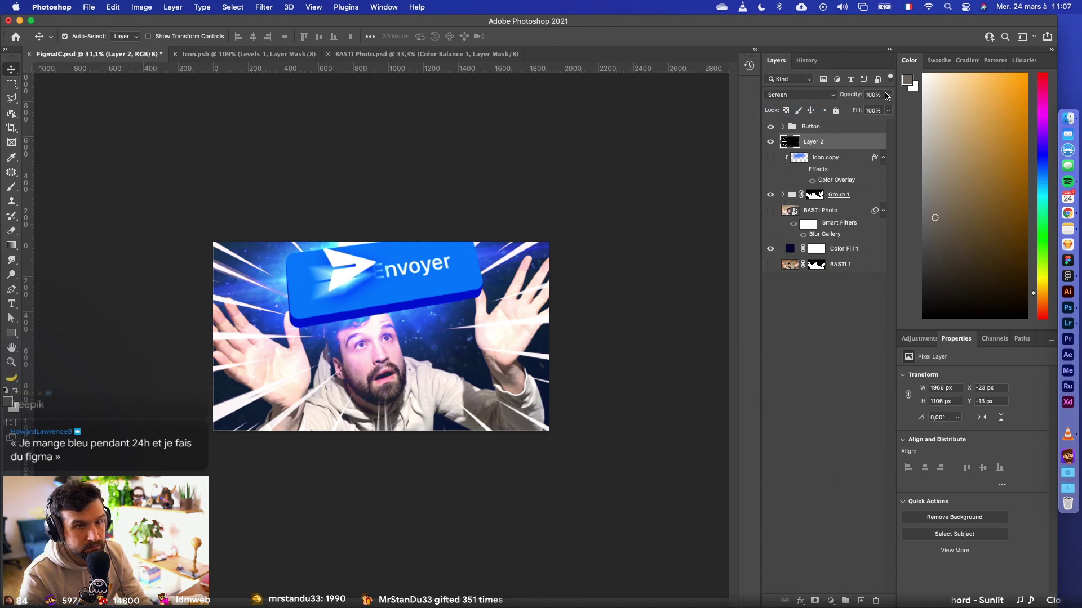
- Lower the opacity of the speed-lines layer to 43% and save the document
left_click_drag(888, 95, 858, 110)
scroll(481, 244, "down", 3)
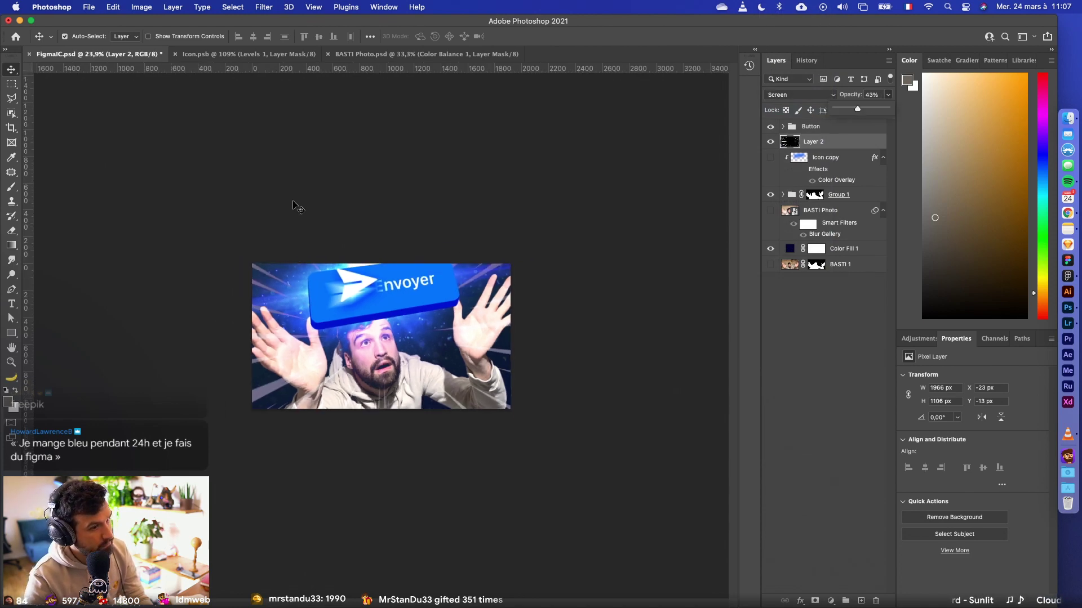
left_click(294, 202)
scroll(288, 202, "up", 8)
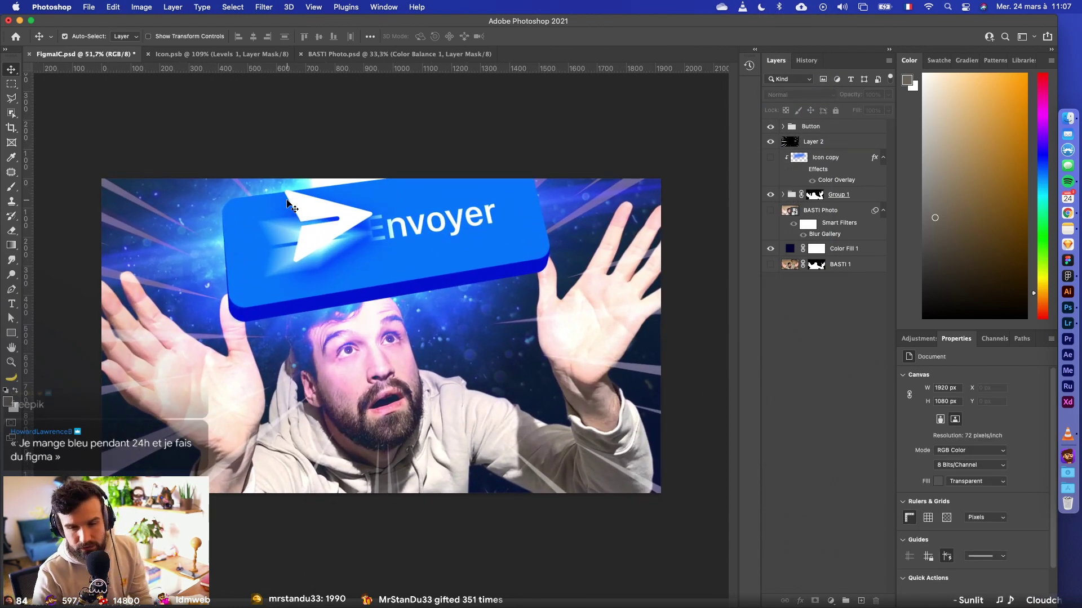
key("super+s")
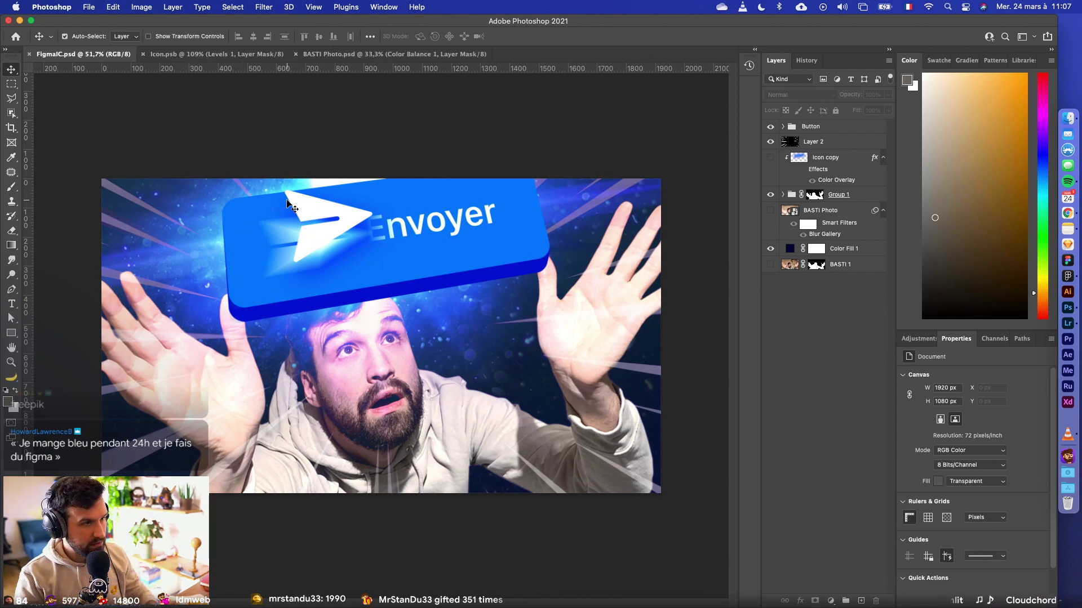
- Check the composite at a reduced size and hide the speed-lines layer
scroll(382, 336, "down", 5)
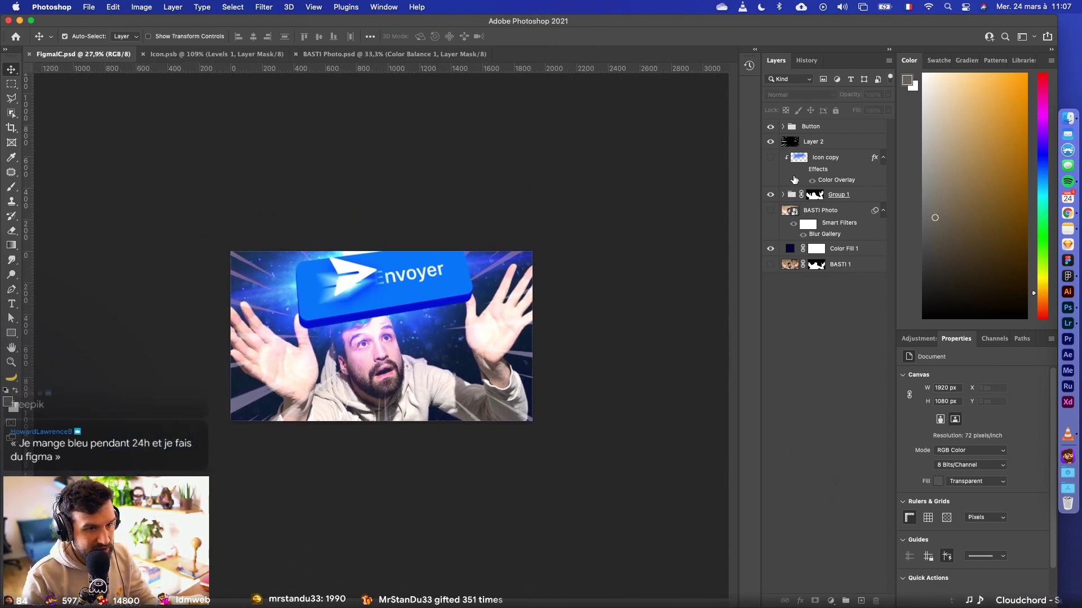
scroll(373, 403, "down", 3)
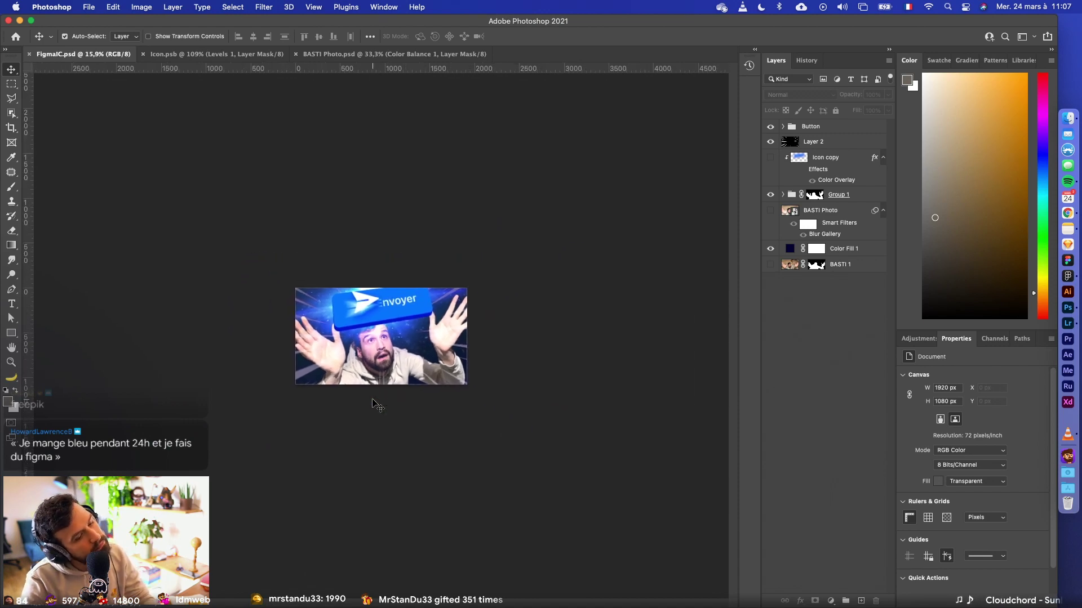
scroll(373, 403, "up", 1)
scroll(373, 403, "up", 3)
left_click(770, 141)
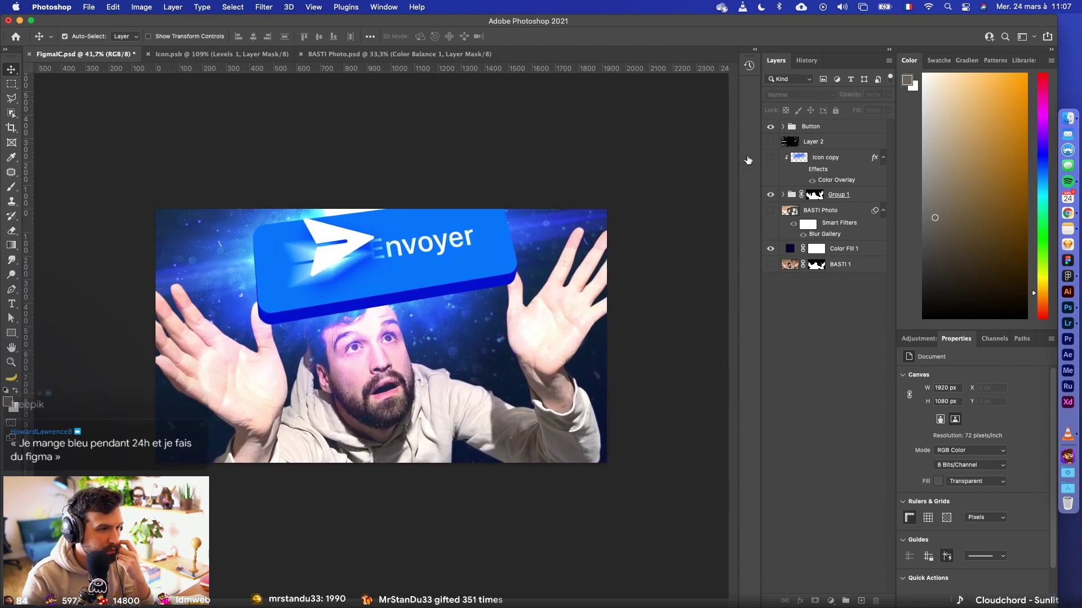
scroll(516, 330, "down", 1)
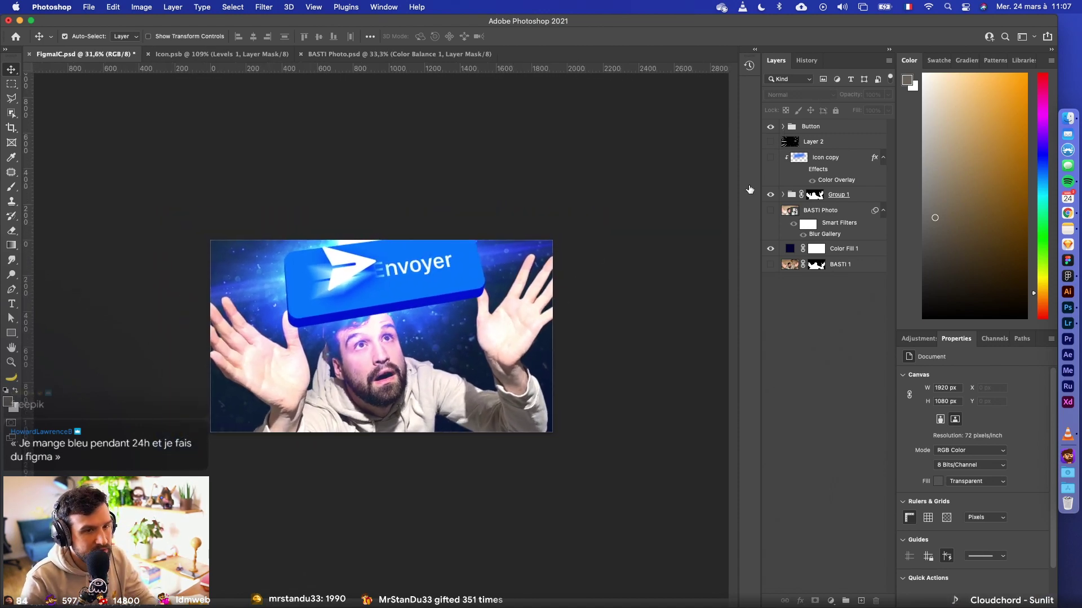
left_click(815, 195)
key("super+t")
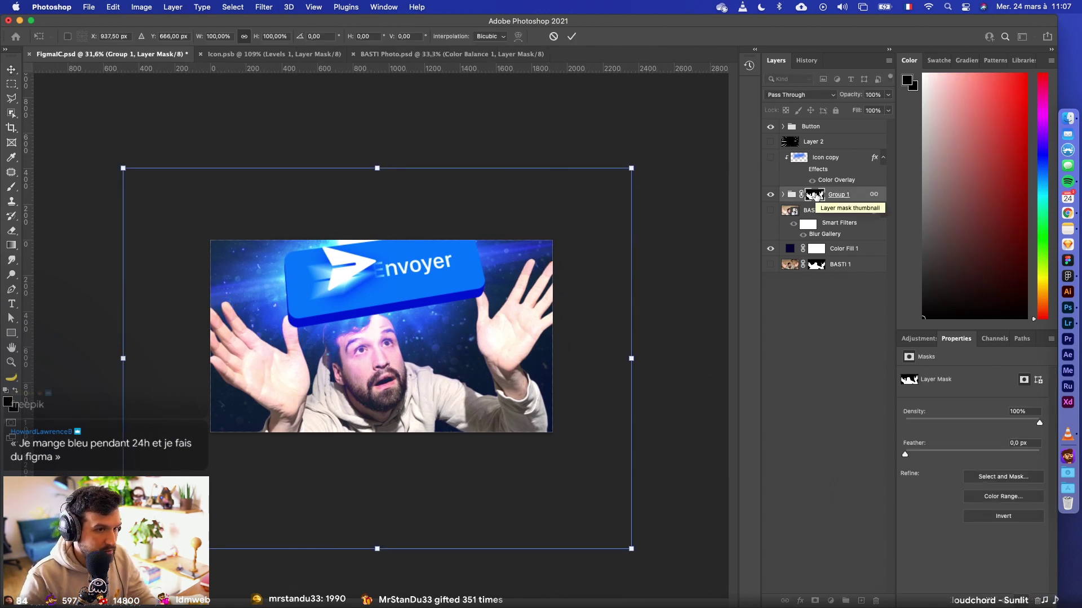
key("Escape")
- Delete the speed-lines layer (Layer 2) together with the hidden Icon copy layer below it
left_click(828, 129)
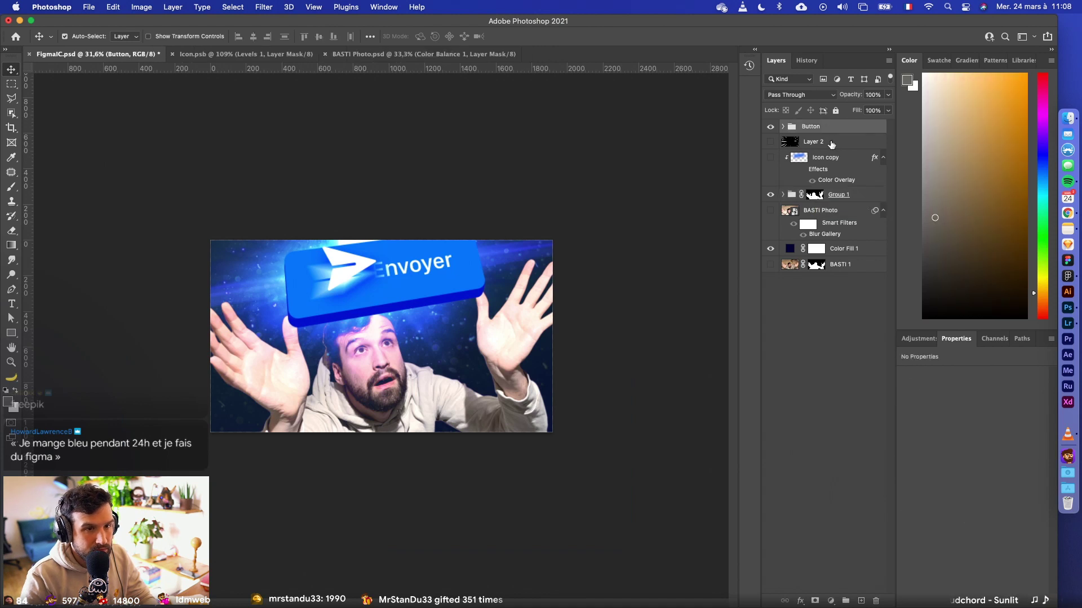
left_click(832, 144)
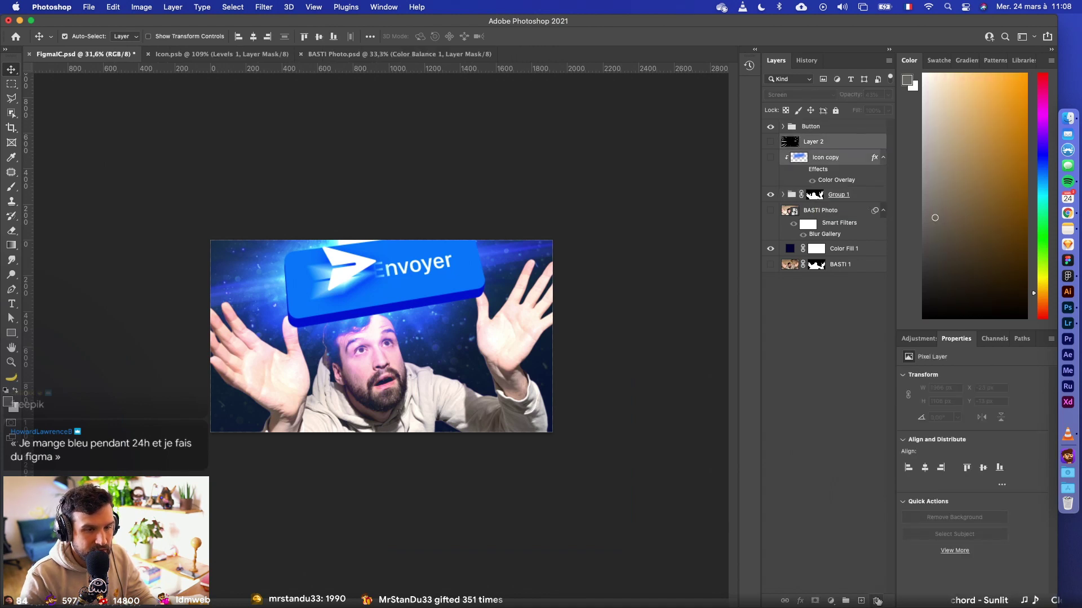
left_click(877, 602)
key("Return")
- Move the Button group down so that its vertical reference position is 251 px
left_click(821, 129)
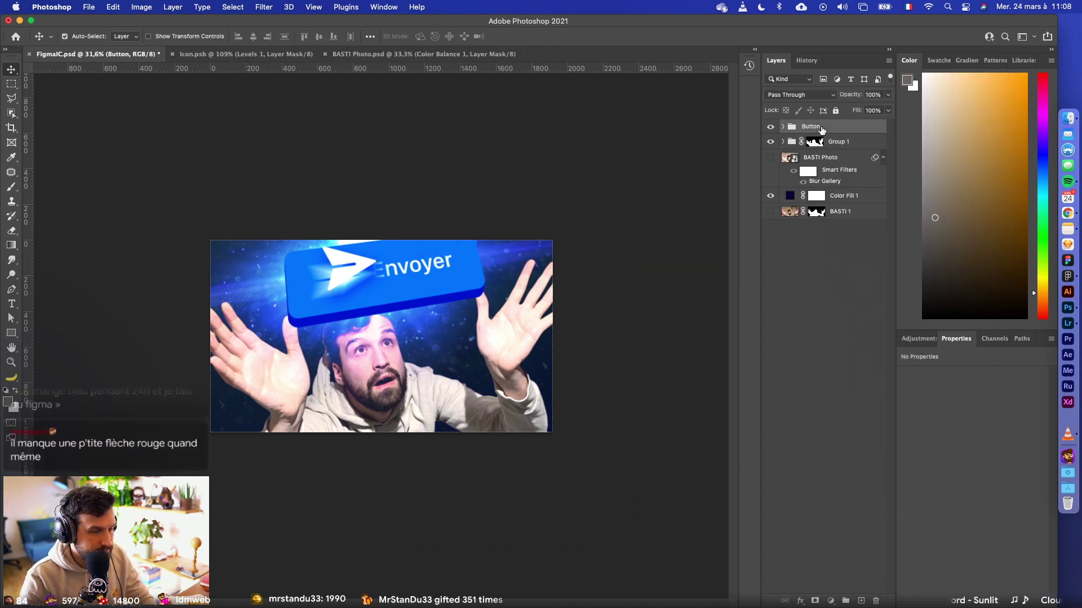
key("ctrl+t")
key("shift+Down")
key("shift+Down")
key("shift+Down")
key("shift+Down")
key("shift+Down")
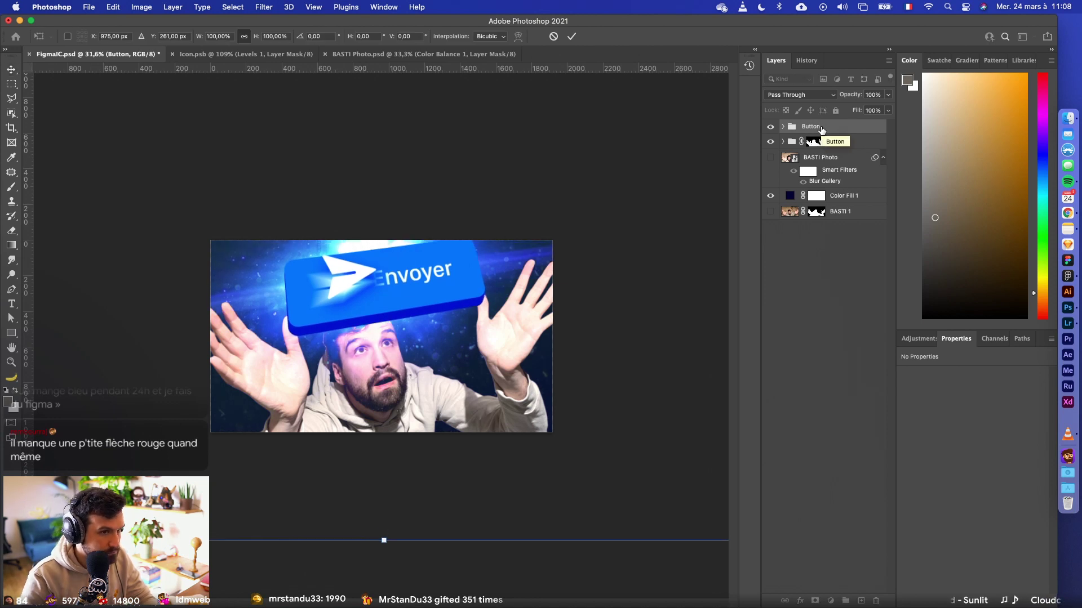
key("shift+Down")
key("shift+Down")
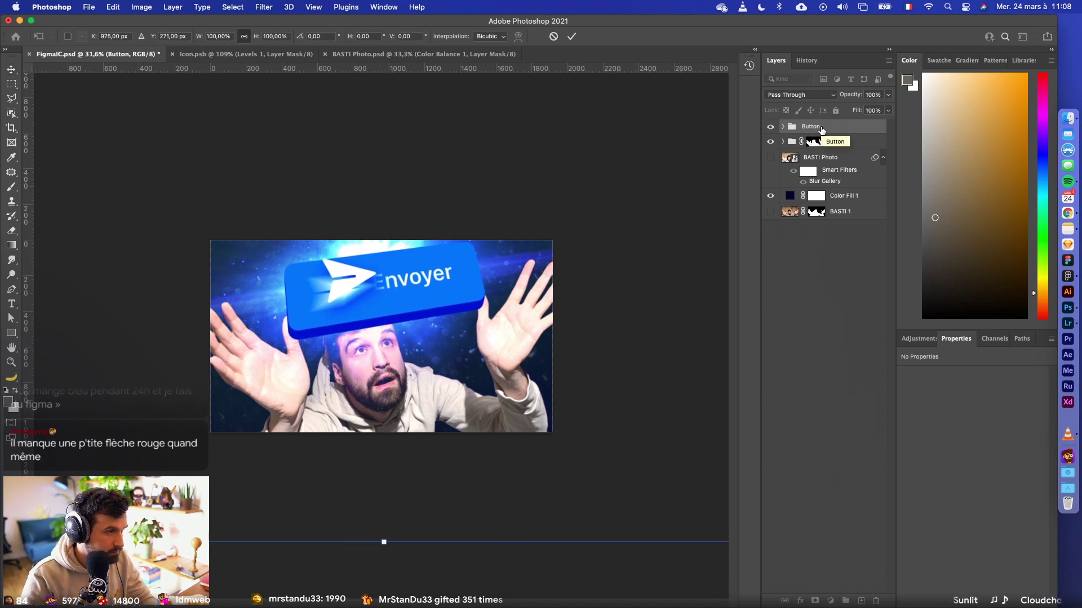
key("shift+Up")
key("shift+Up")
key("shift+Up")
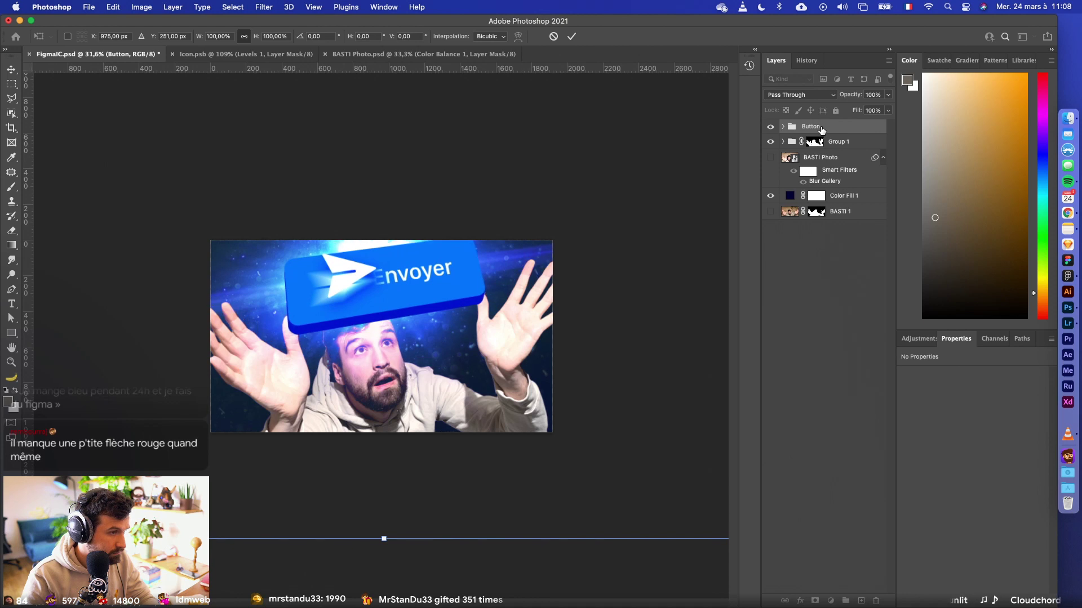
key("Return")
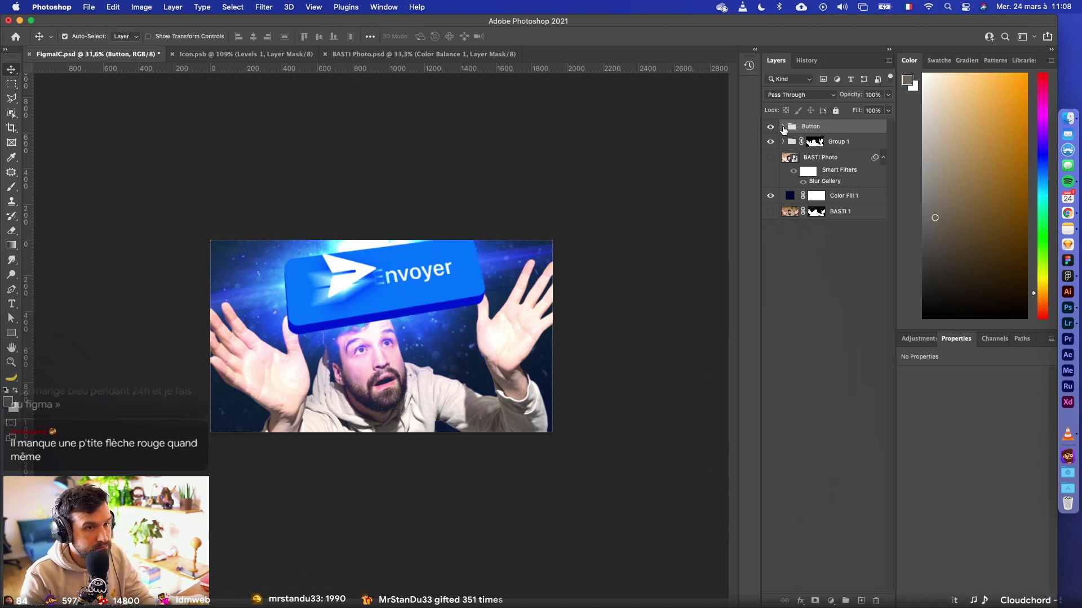
- Rotate the two Icon layers and Icon copy 2 in the Button group slightly clockwise and save the document
left_click(783, 126)
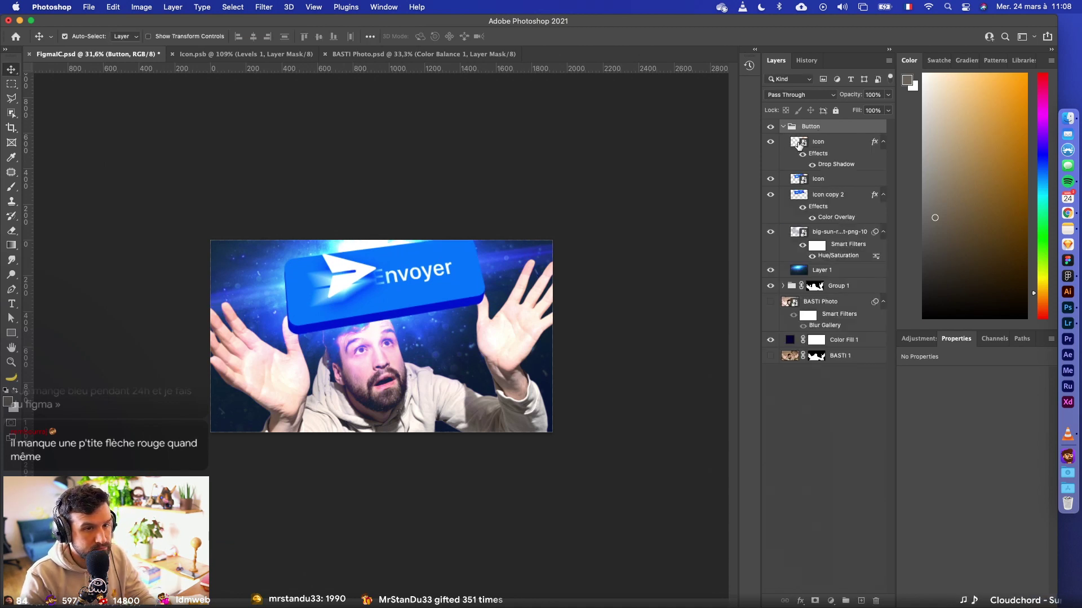
left_click(798, 144)
left_click(834, 209, "shift")
key("super+t")
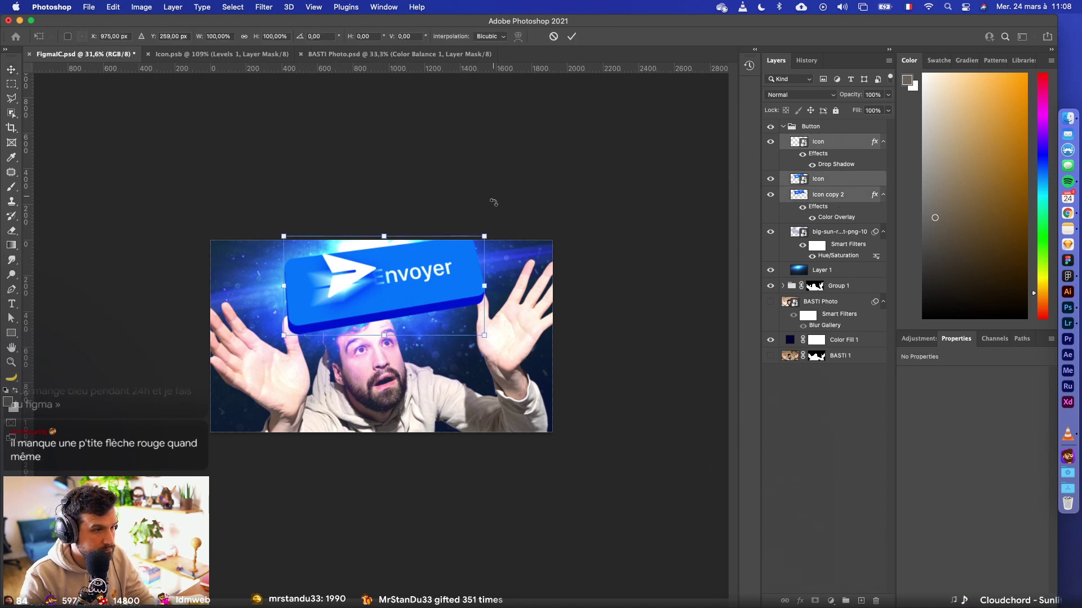
mouse_move(487, 234)
left_mouse_down()
mouse_move(503, 226)
mouse_move(488, 239)
left_mouse_up()
key("Return")
scroll(488, 242, "up", 5)
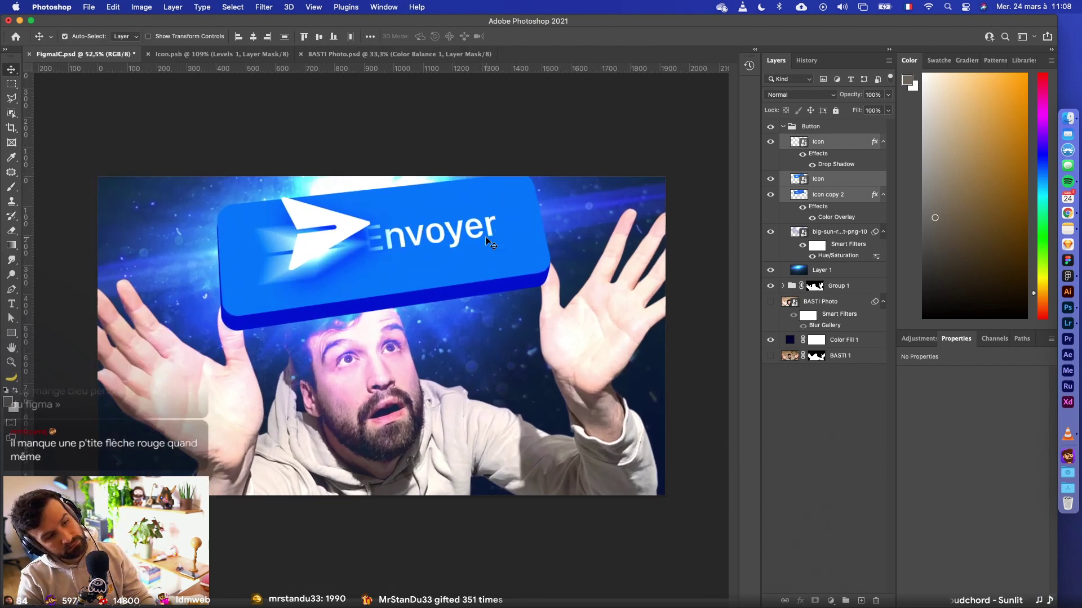
scroll(488, 242, "down", 8)
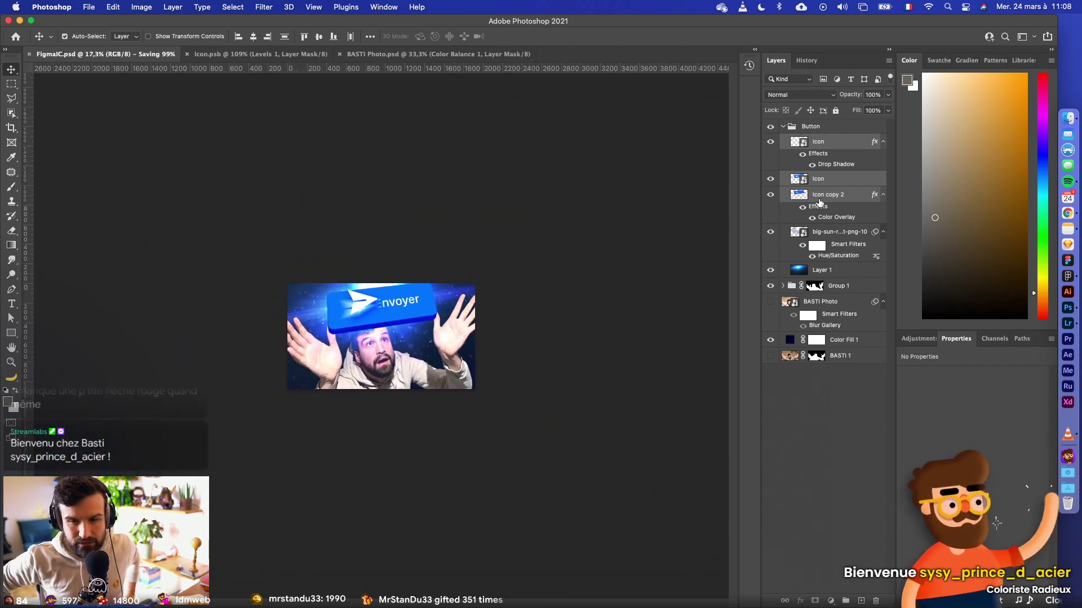
key("super+s")
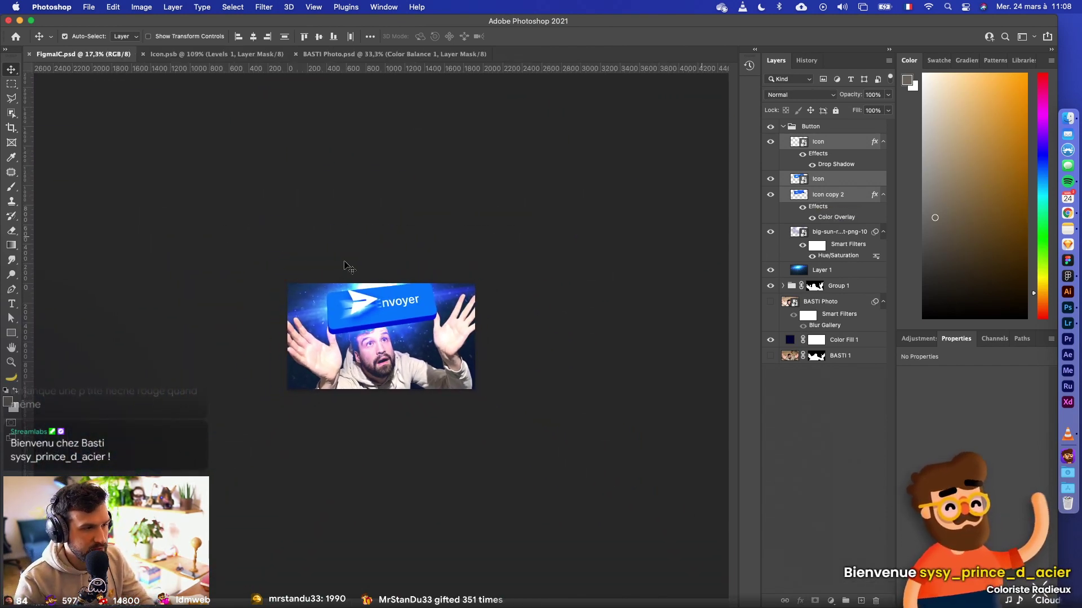
- Toggle the visibility of BASTI Photo copy in Group 1, Layer 1 and the big-sun flare layer to compare their effect on the composite
scroll(360, 282, "up", 3)
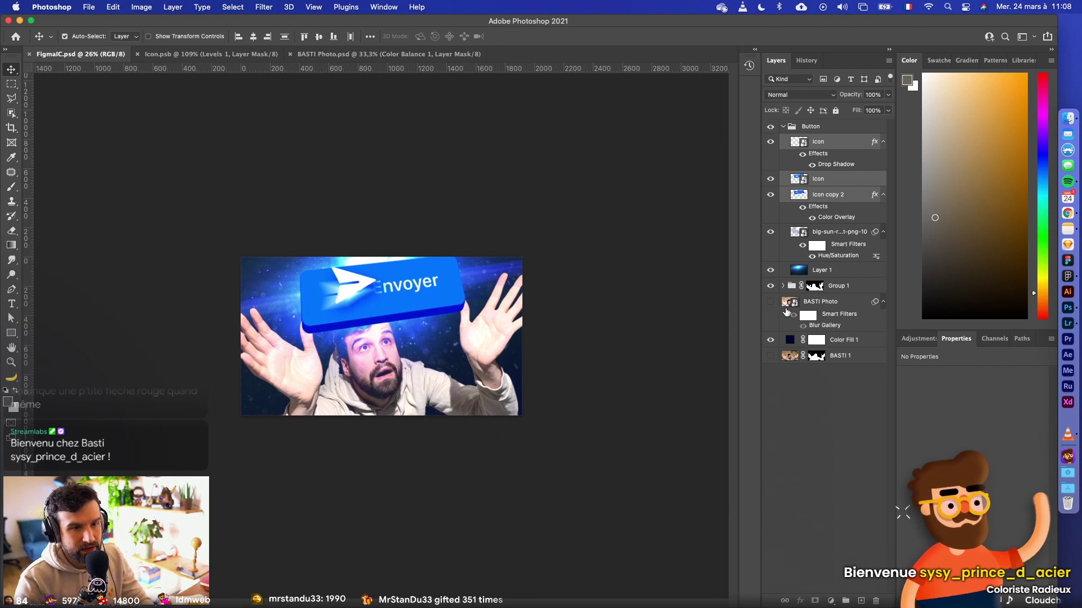
left_click_drag(788, 301, 791, 291)
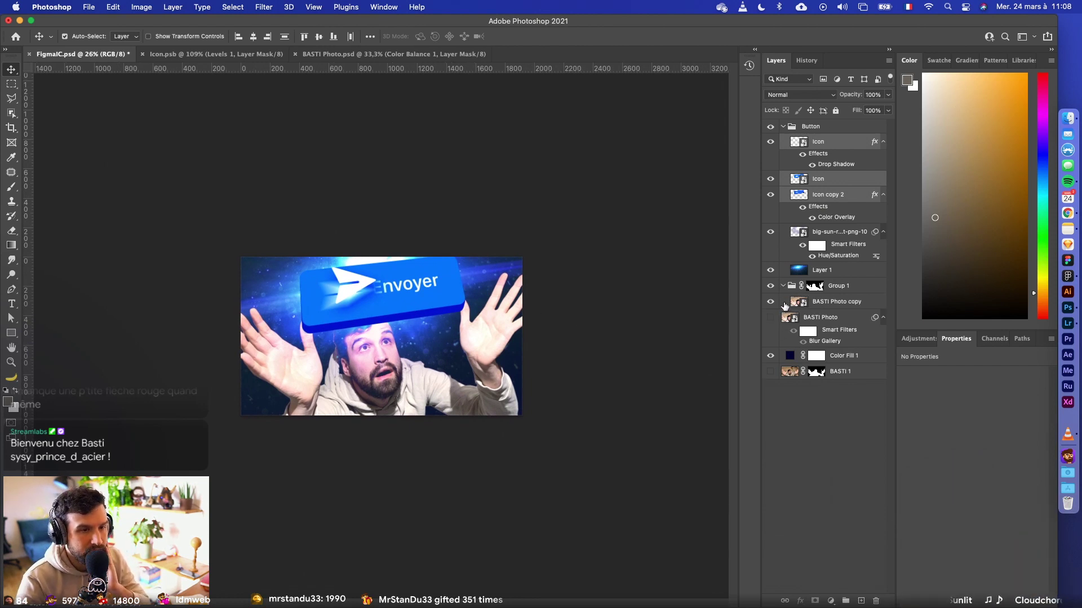
left_click(770, 302)
left_click(770, 303)
left_click(770, 302)
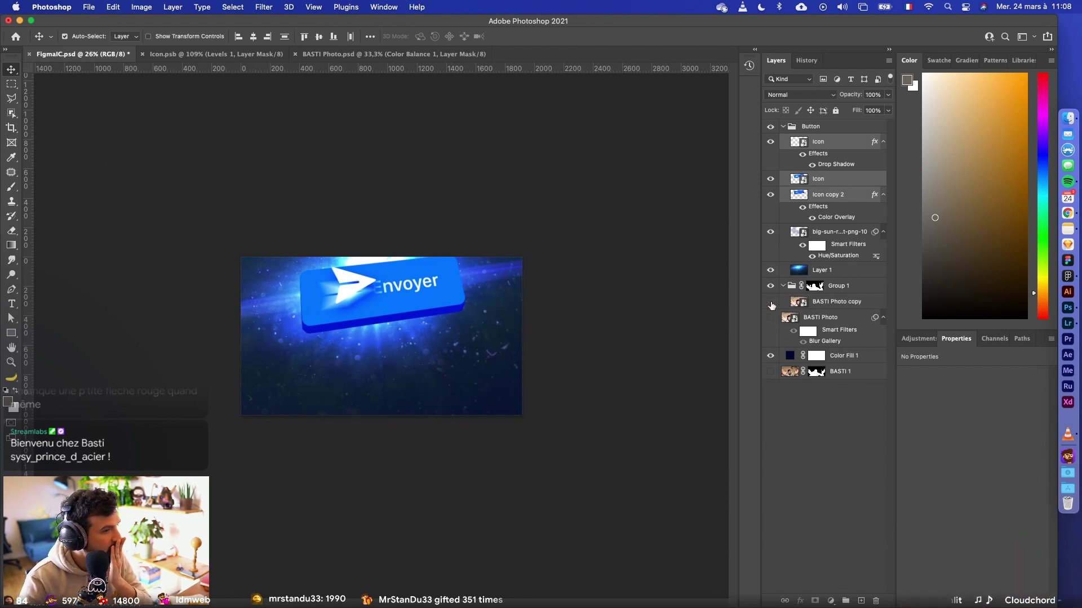
left_click(771, 303)
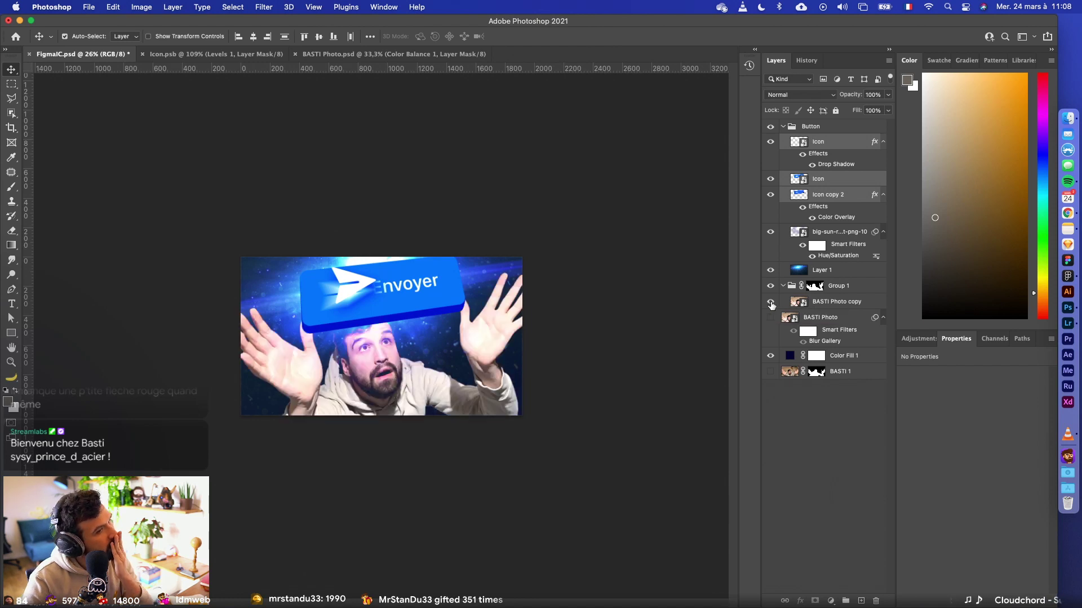
left_click(771, 271)
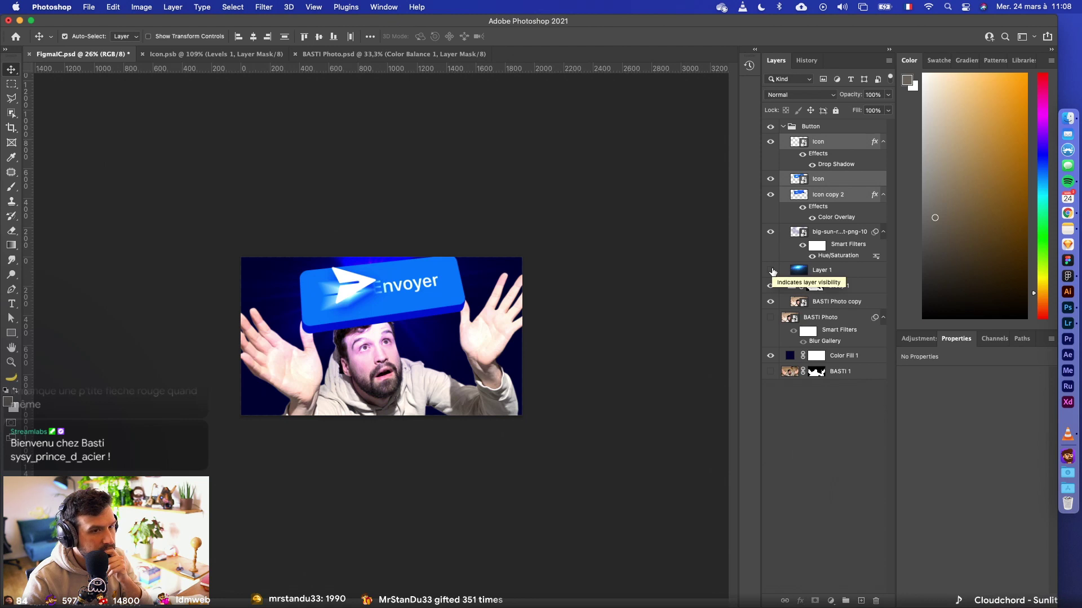
left_click(771, 236)
left_click(771, 233)
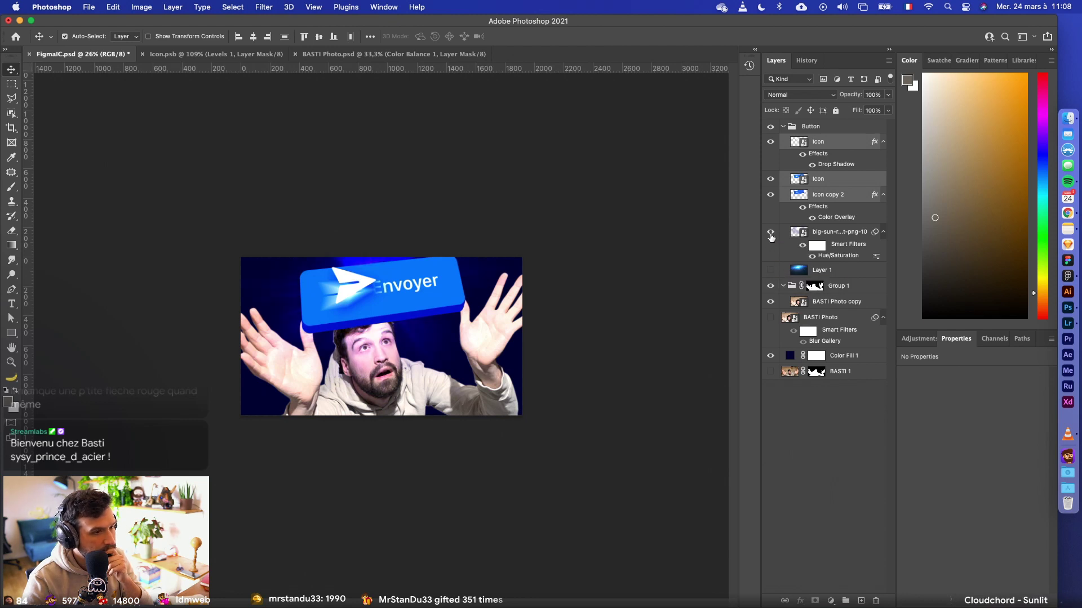
left_click(771, 270)
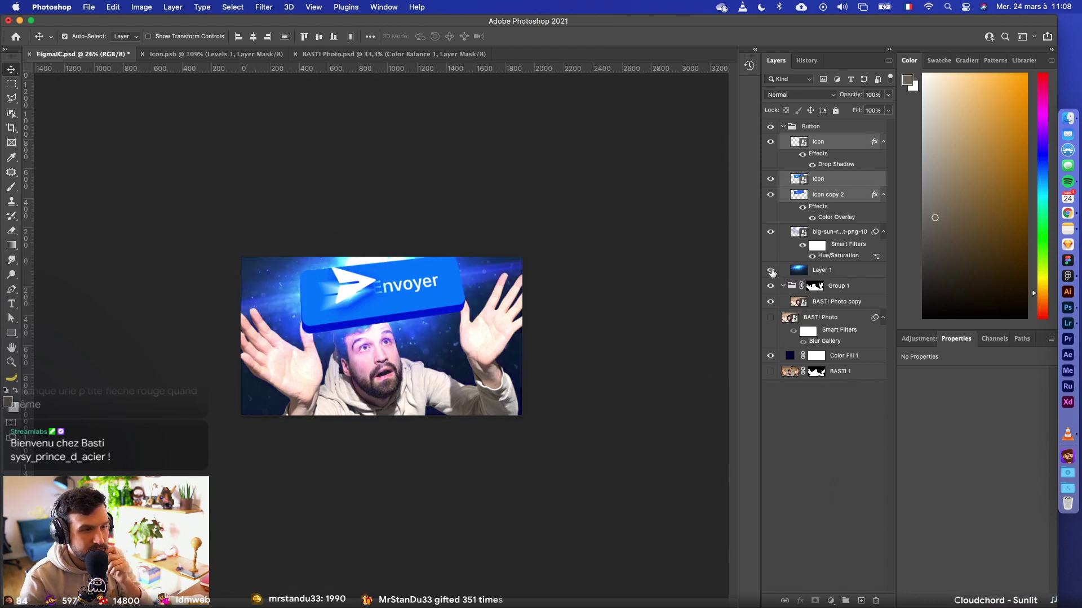
- Try a Field Blur on BASTI Photo copy with an additional 16 px blur pin on the man's raised hand beside the button's arrow
left_click(840, 307)
left_click(263, 6)
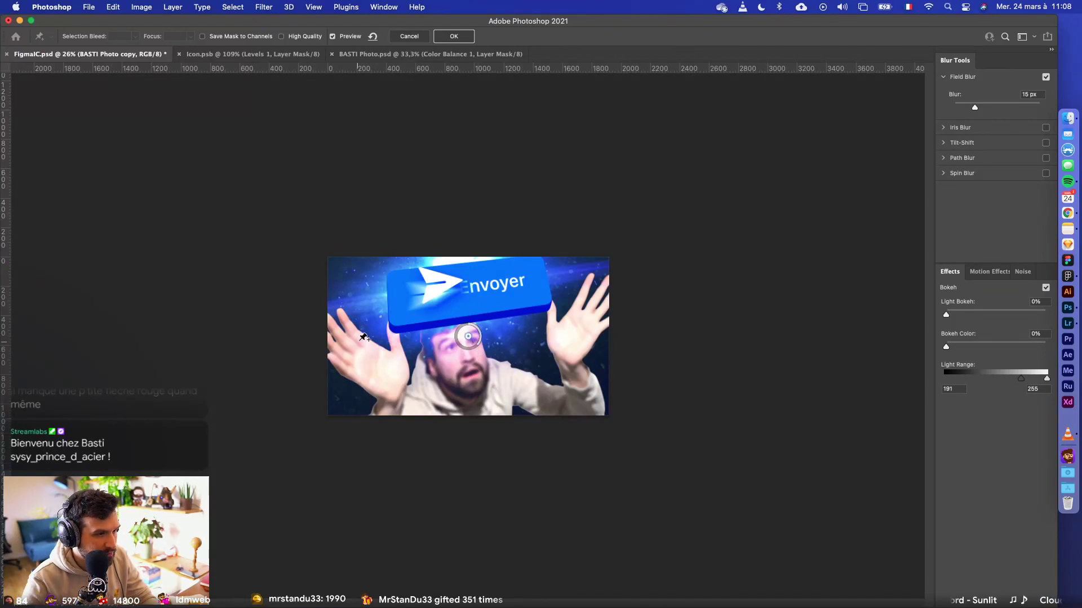
left_click(347, 330)
left_click_drag(352, 338, 333, 339)
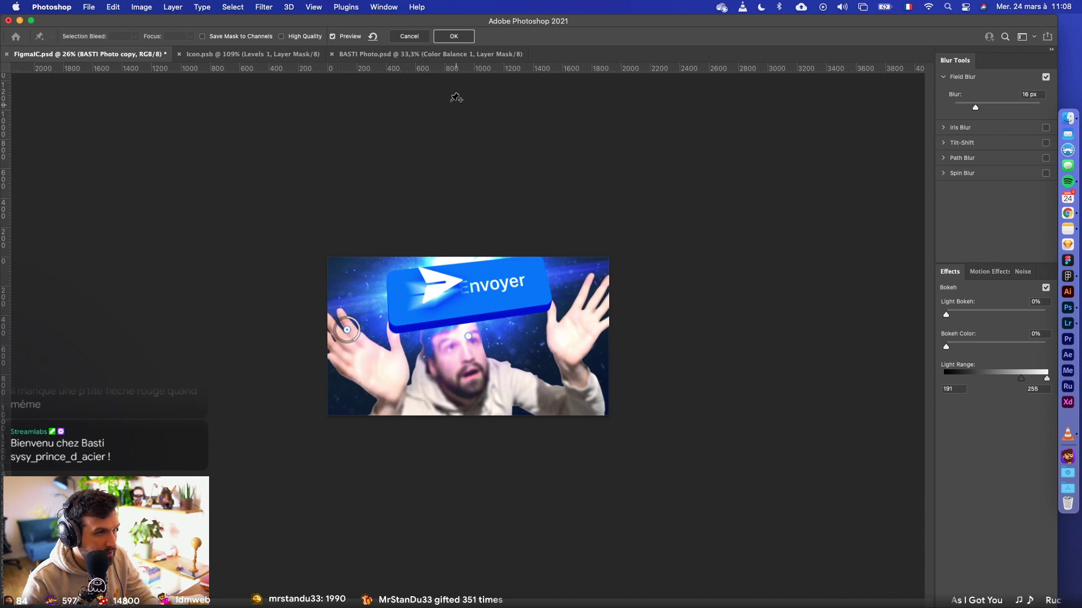
left_click(411, 38)
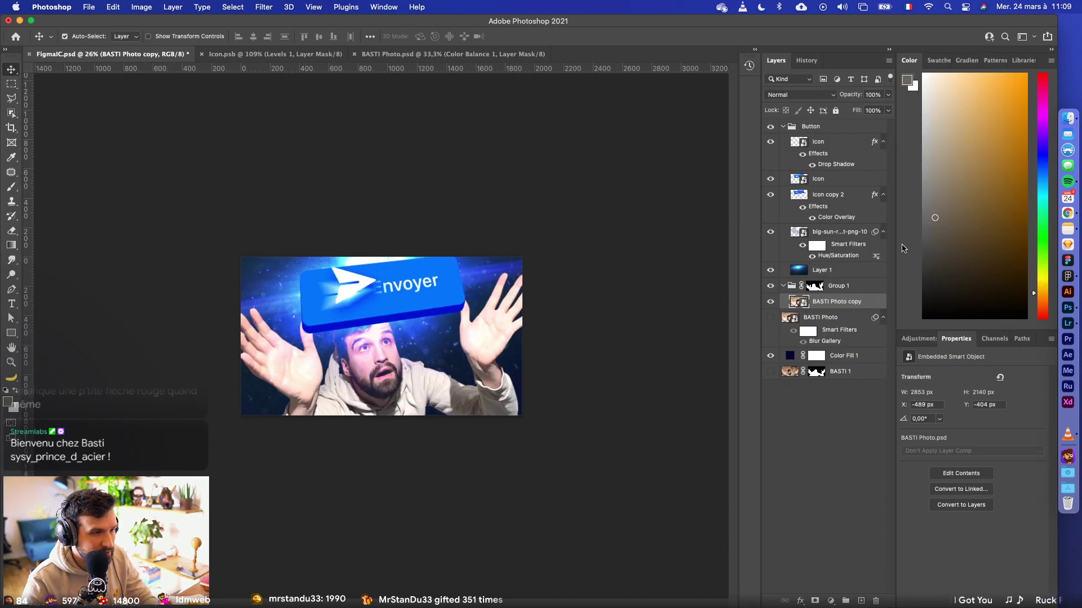
- Convert the masked Group 1 containing the man's photo to a smart object
left_click(855, 291)
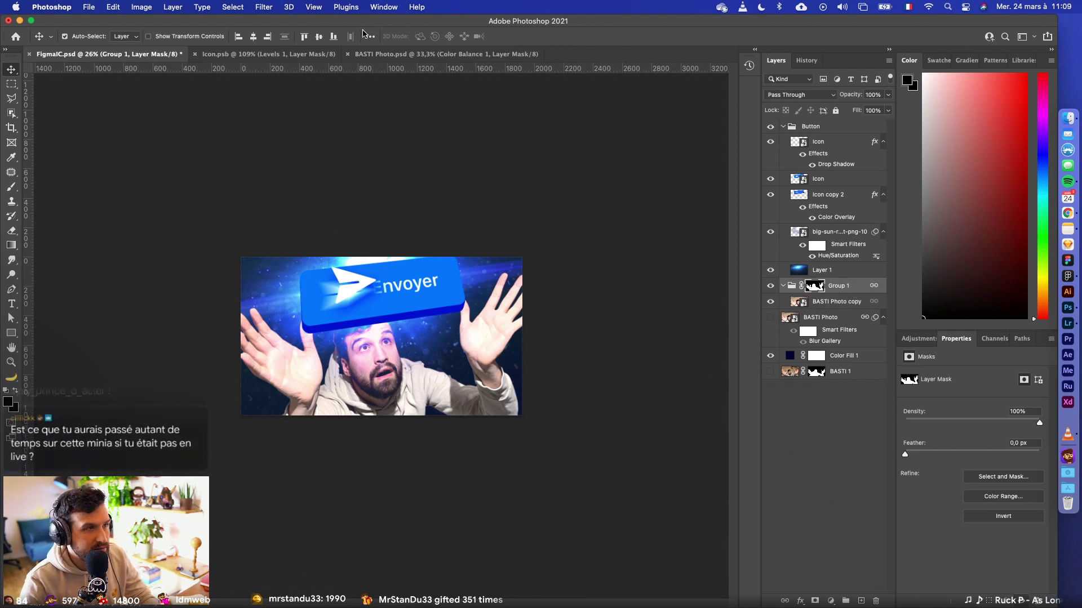
left_click(264, 7)
mouse_move(296, 153)
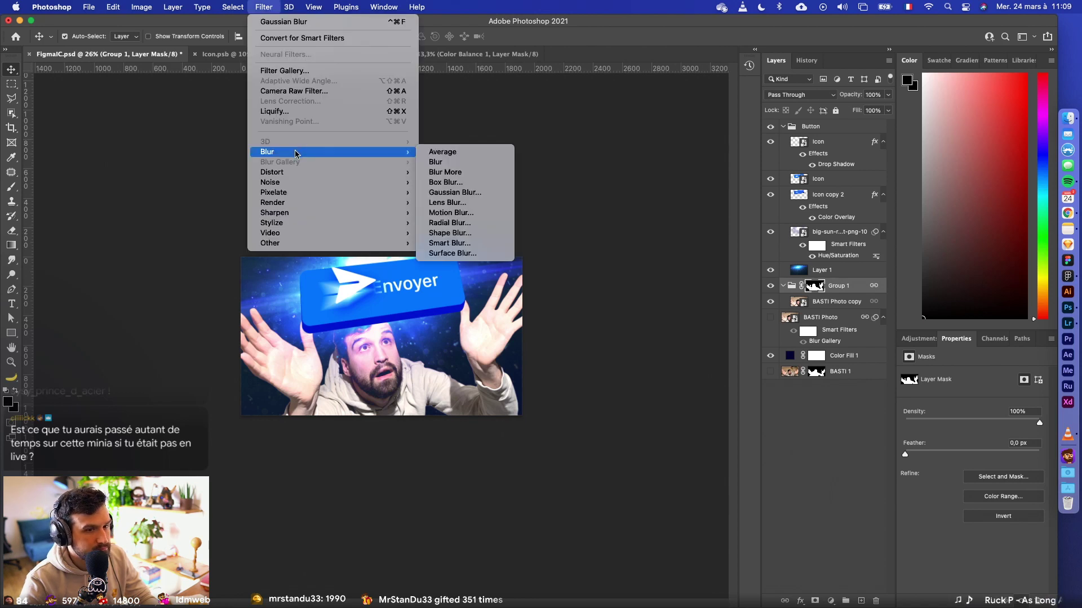
left_click(855, 287)
right_click(857, 288)
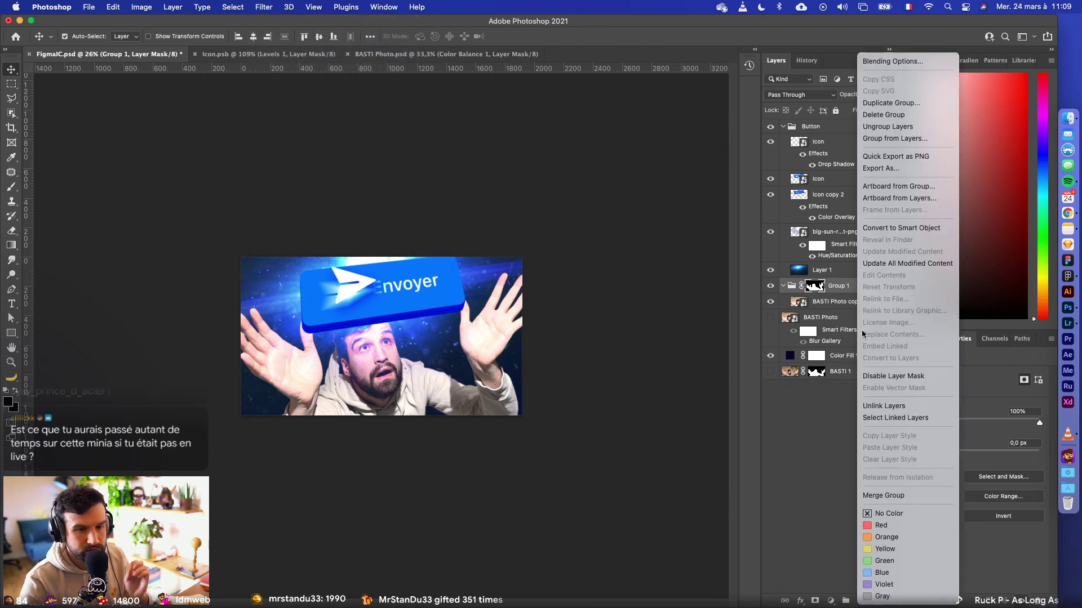
left_click(899, 228)
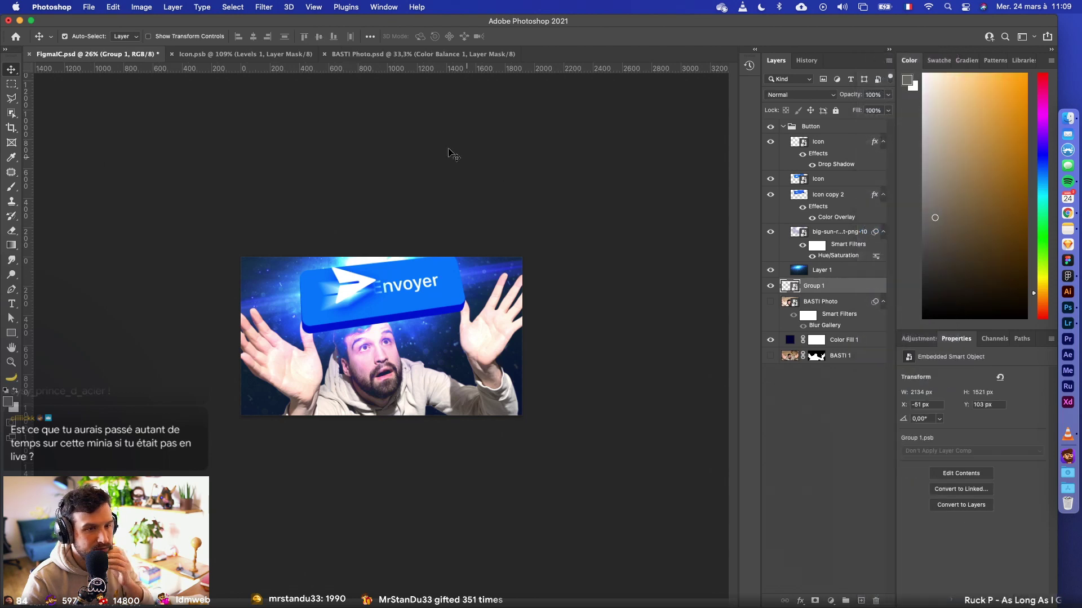
- Rename the Group 1 layer to Blur
double_click(813, 286)
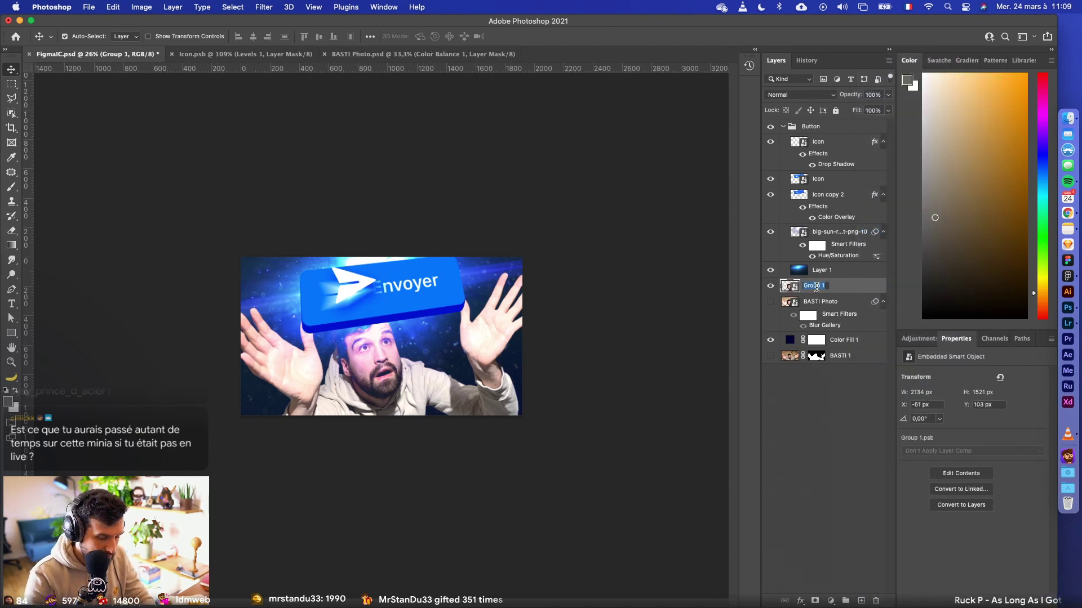
type("Blur")
key("Return")
- Start a Field Blur on the Blur layer and place blurred pins beside both raised hands, with the pin at the image's right edge at 29 px
left_click(264, 7)
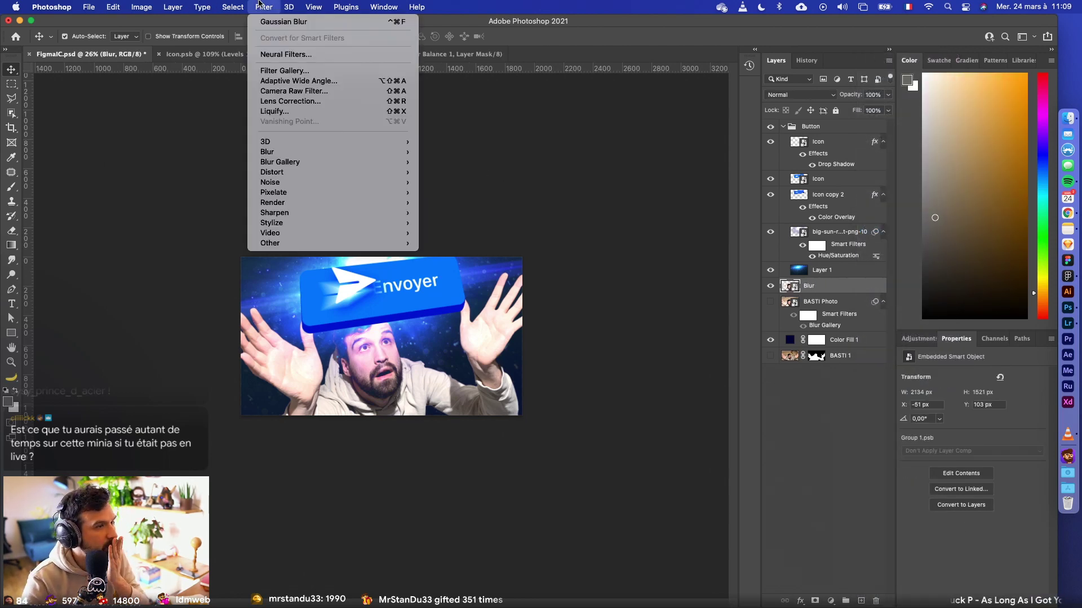
mouse_move(414, 162)
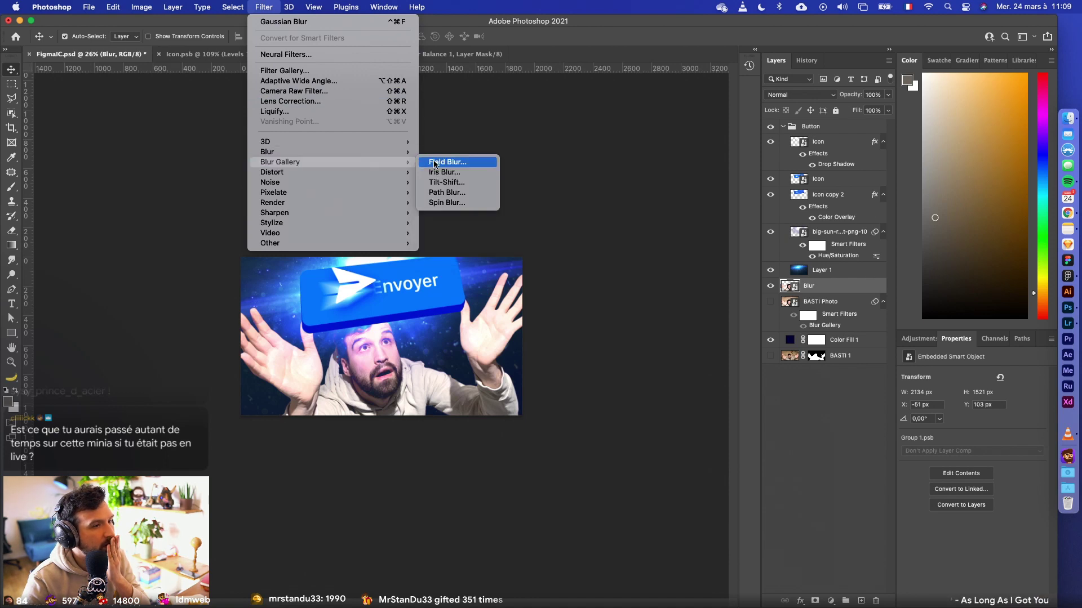
left_click(435, 163)
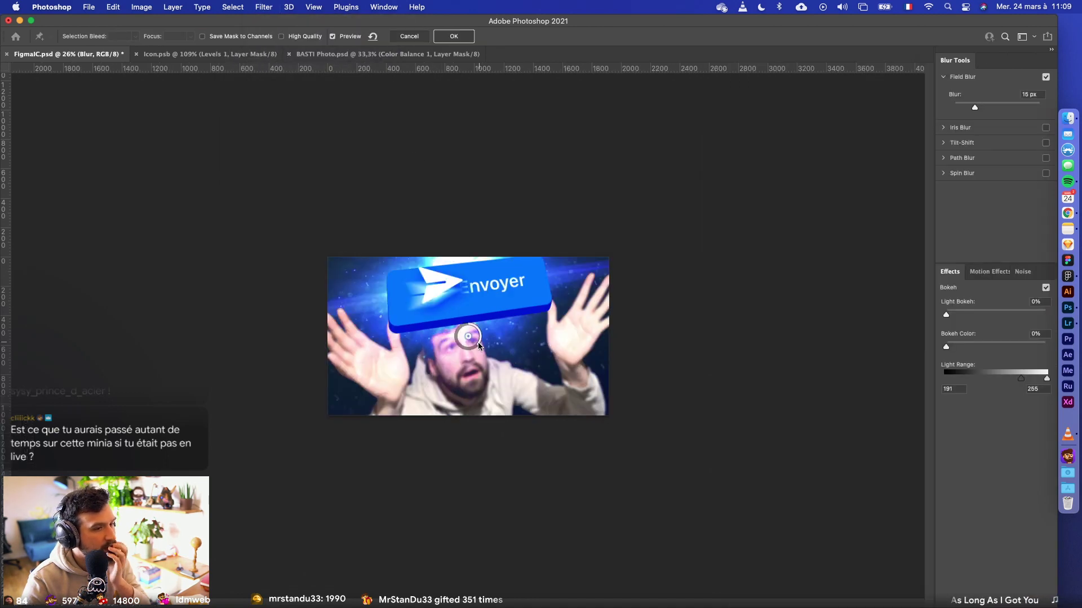
left_click(325, 335)
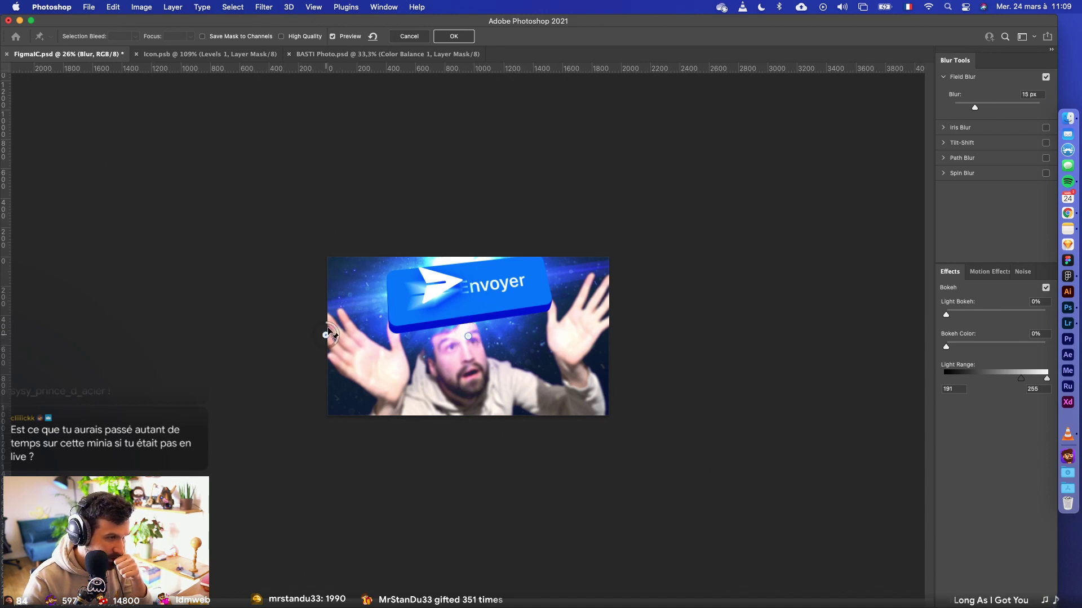
left_click_drag(338, 344, 334, 347)
left_click(610, 312)
left_click_drag(617, 319, 605, 332)
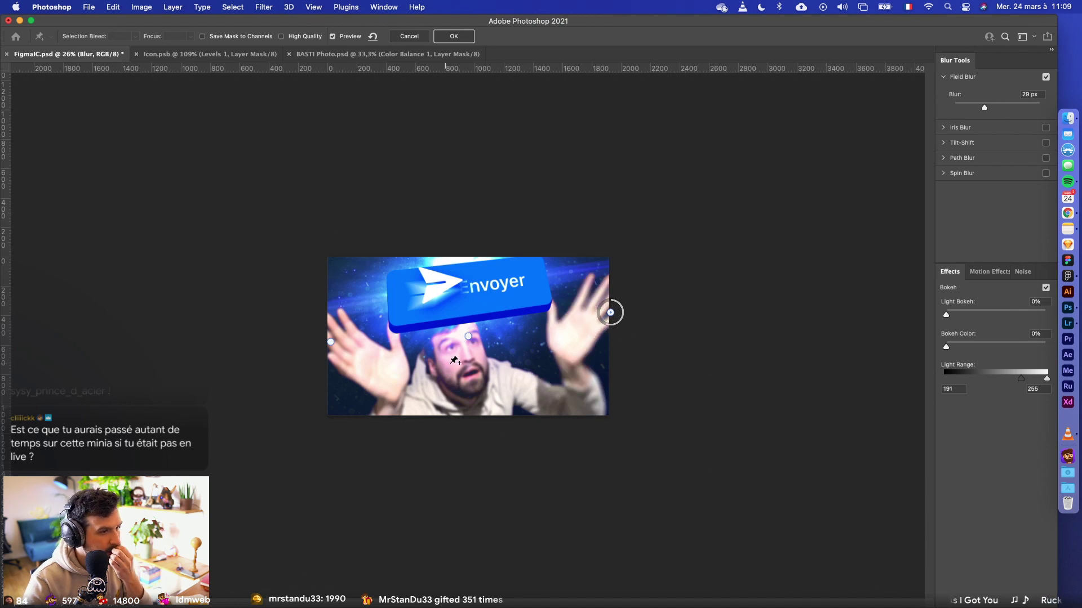
- Add a second central Field Blur pin, leaving one near the mouth and one over the Envoyer button at 0 px
left_click(469, 337)
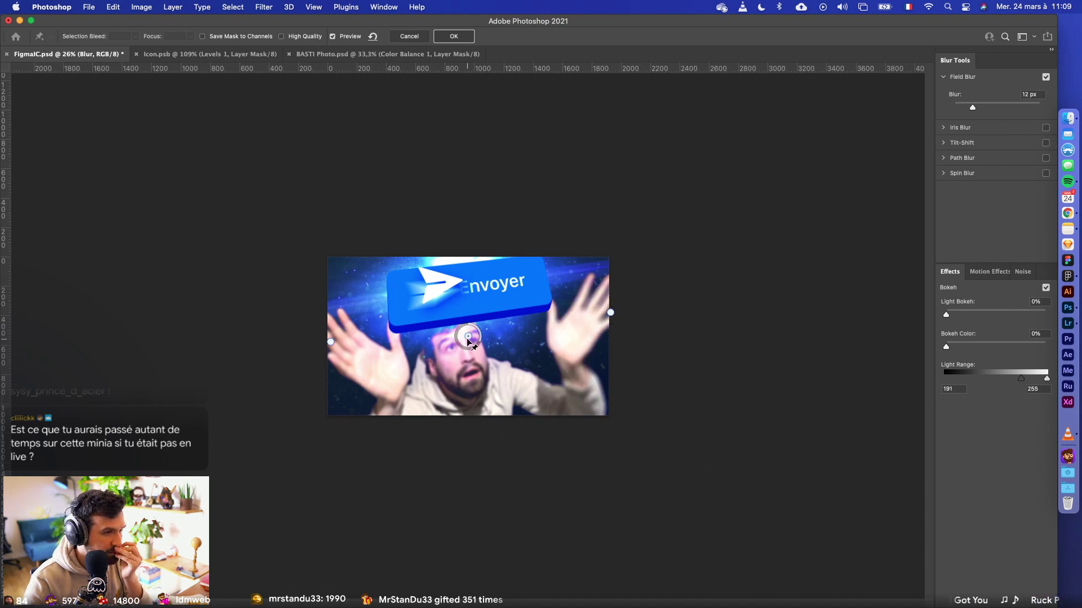
left_click(467, 383)
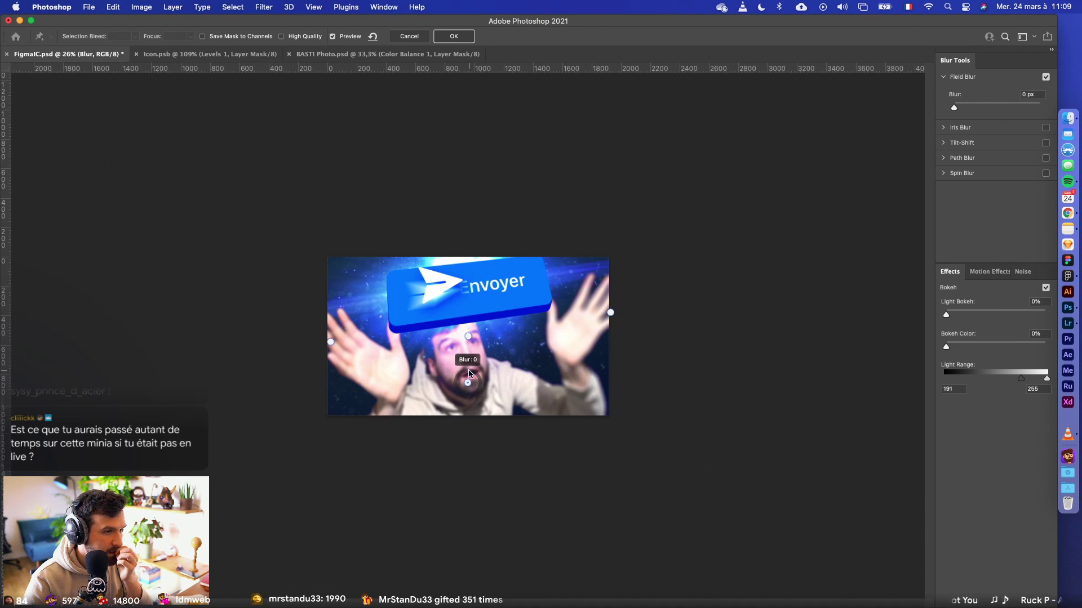
left_click(479, 339)
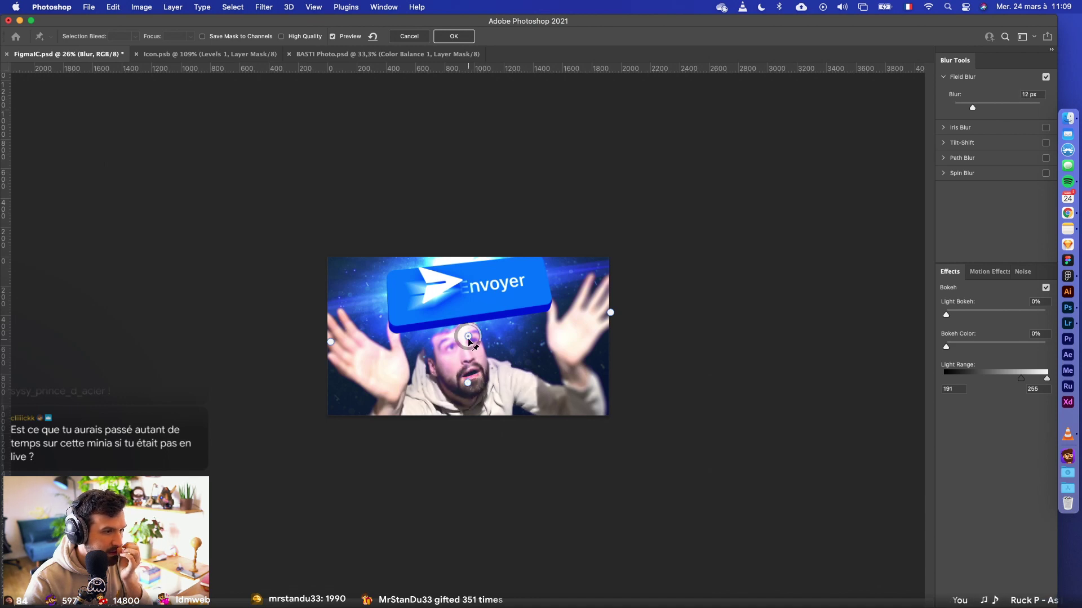
left_click_drag(470, 338, 465, 302)
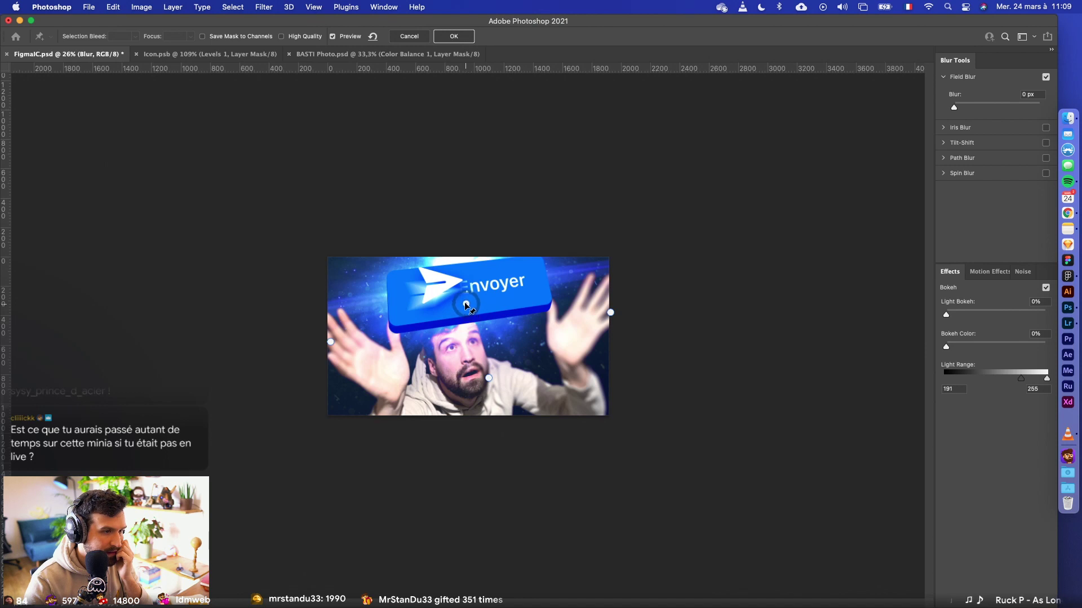
- Set the Field Blur pin at the mouth to 5 px and the pin on the button to 3 px, and apply the filter
left_click(488, 378)
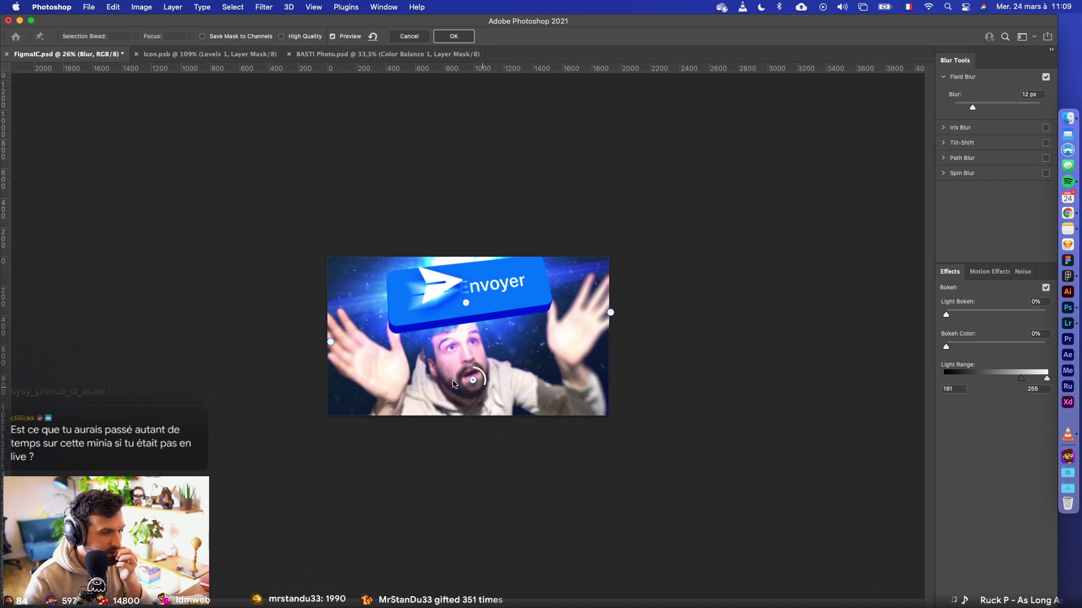
mouse_move(484, 386)
left_mouse_down()
mouse_move(480, 370)
mouse_move(474, 388)
mouse_move(487, 385)
mouse_move(482, 369)
left_mouse_up()
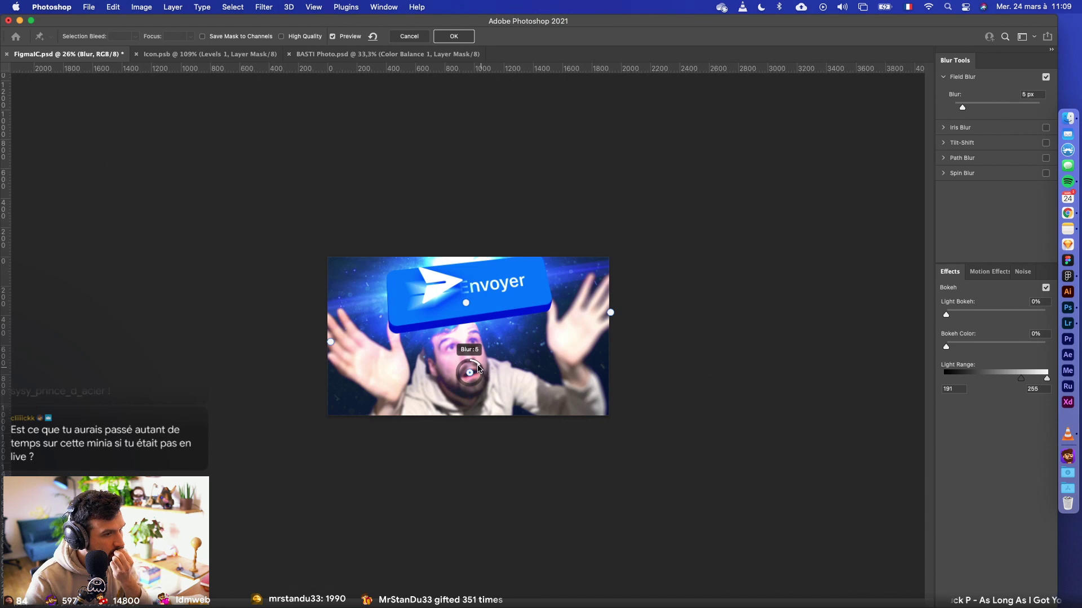
left_click(466, 304)
left_click_drag(473, 298, 473, 294)
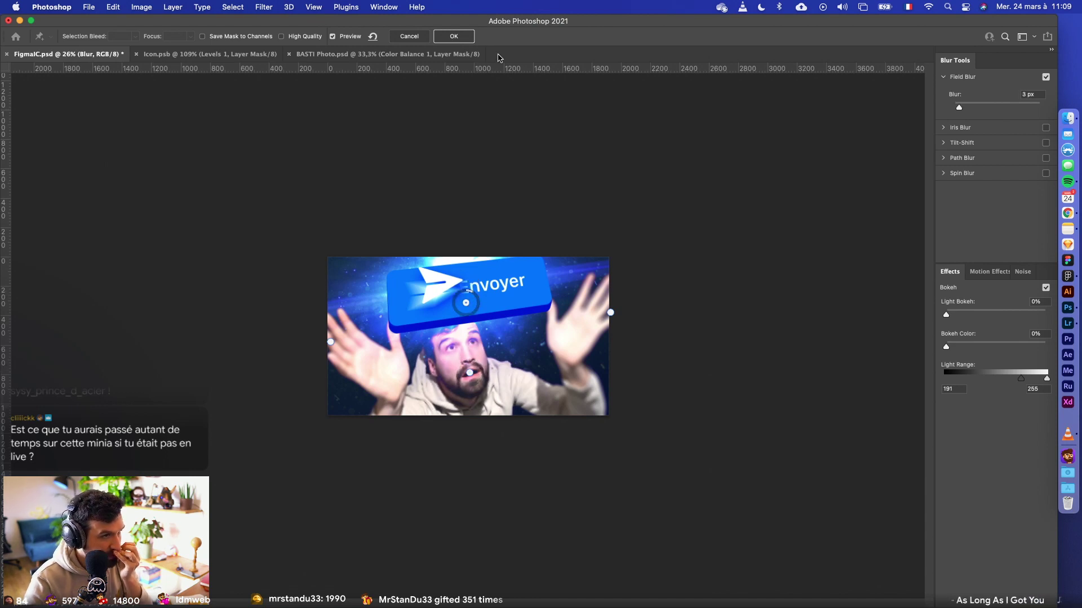
left_click(453, 37)
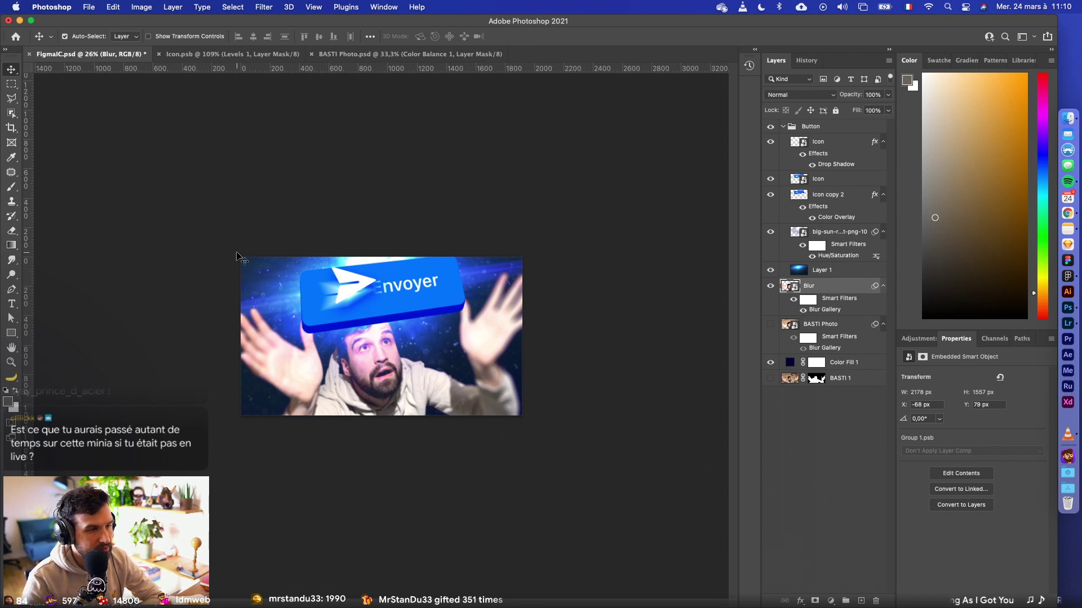
- Save the FigmaIC.psd document
scroll(239, 258, "up", 3)
scroll(236, 251, "up", 1)
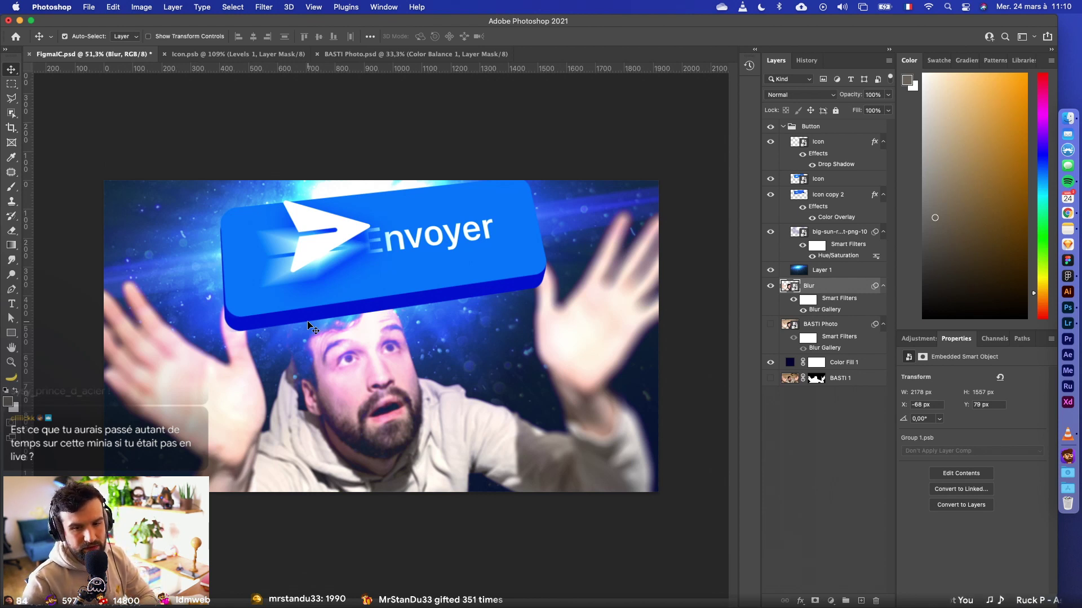
key("super+s")
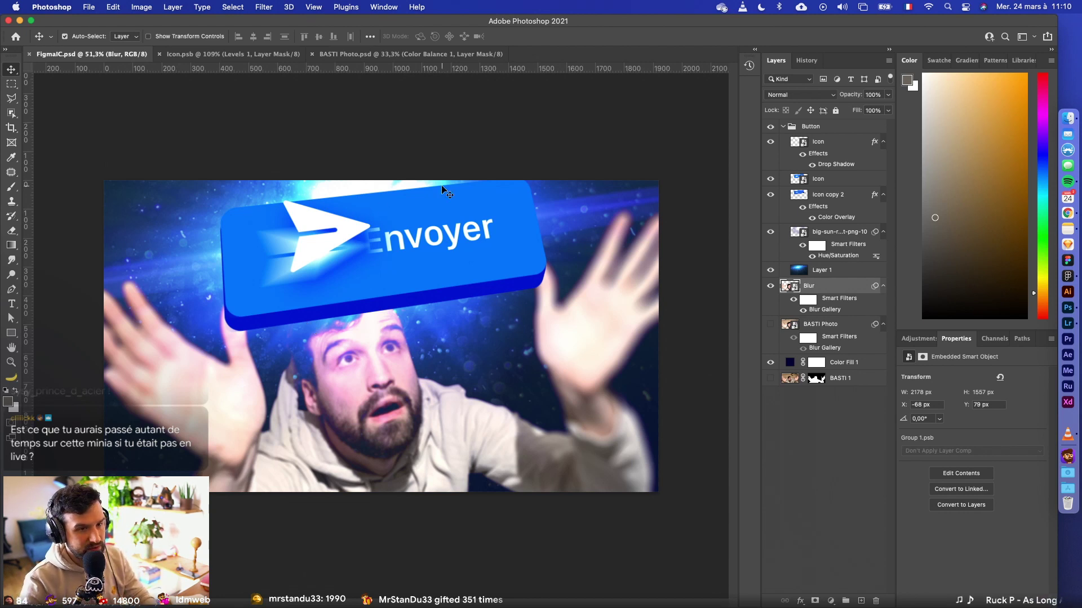
- Compare the image with and without the Icon copy 2 layer, the button's Icon layer and the top Icon layer's effects
left_click(770, 194)
left_click(770, 195)
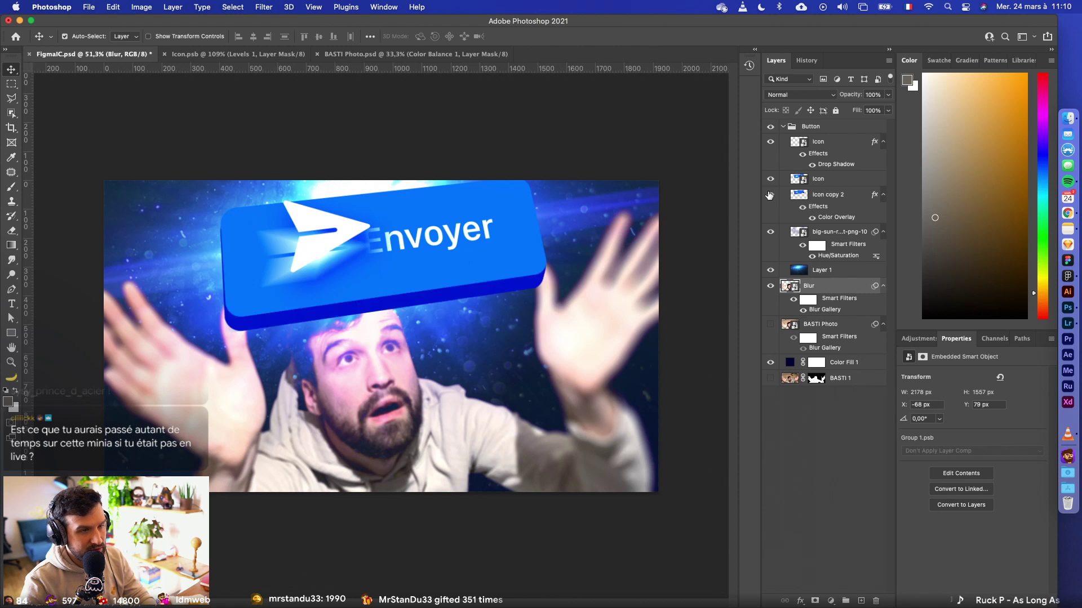
left_click(770, 180)
left_click(770, 179)
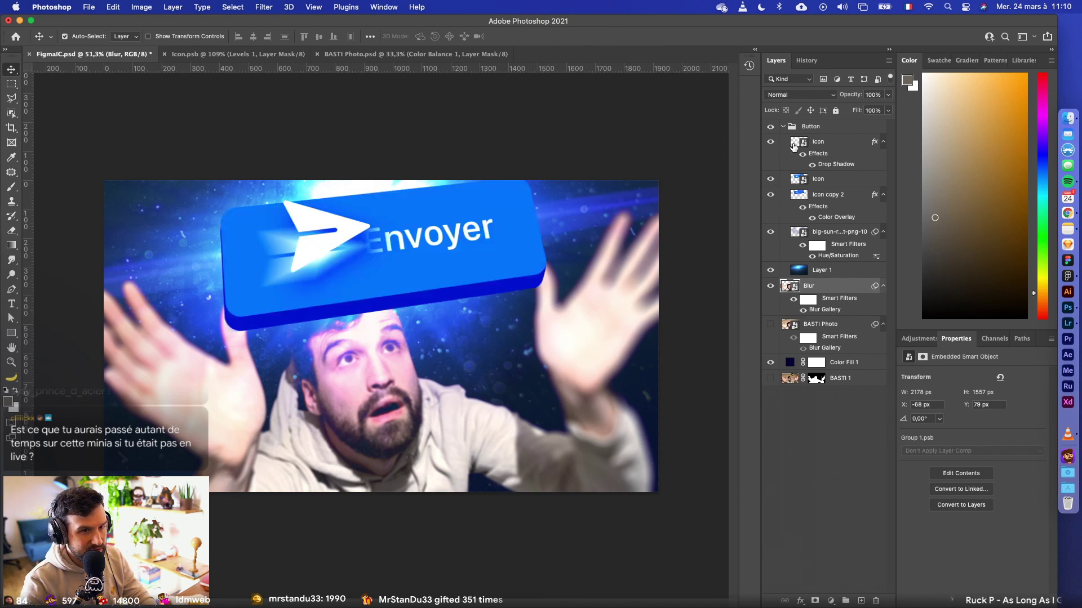
left_click(803, 154)
left_click(803, 154)
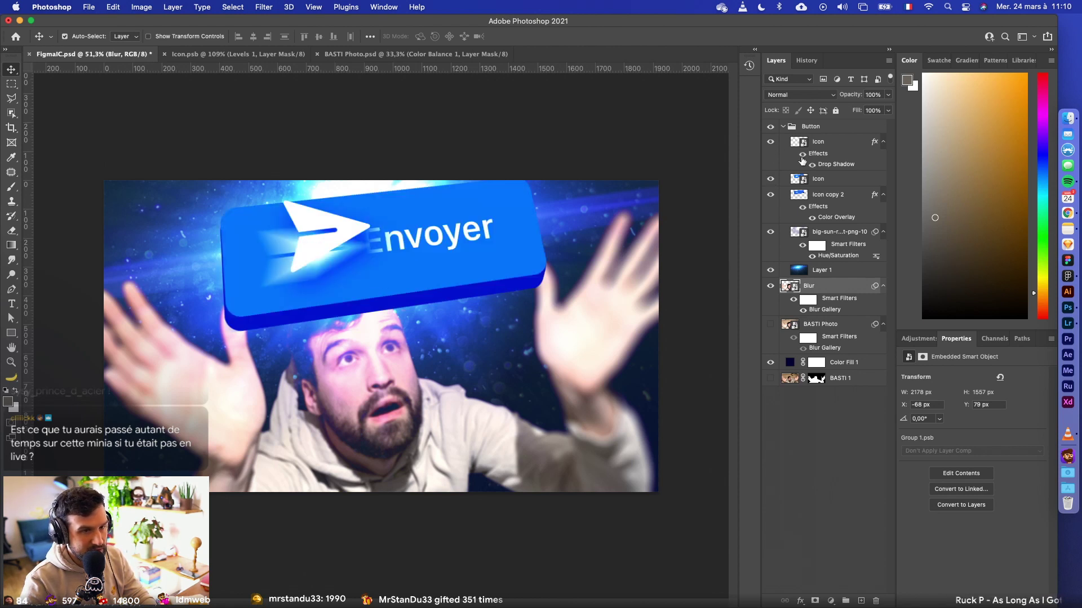
- Set the top Icon layer's drop shadow to the Normal blend mode with the dark blue colour 000678
double_click(827, 165)
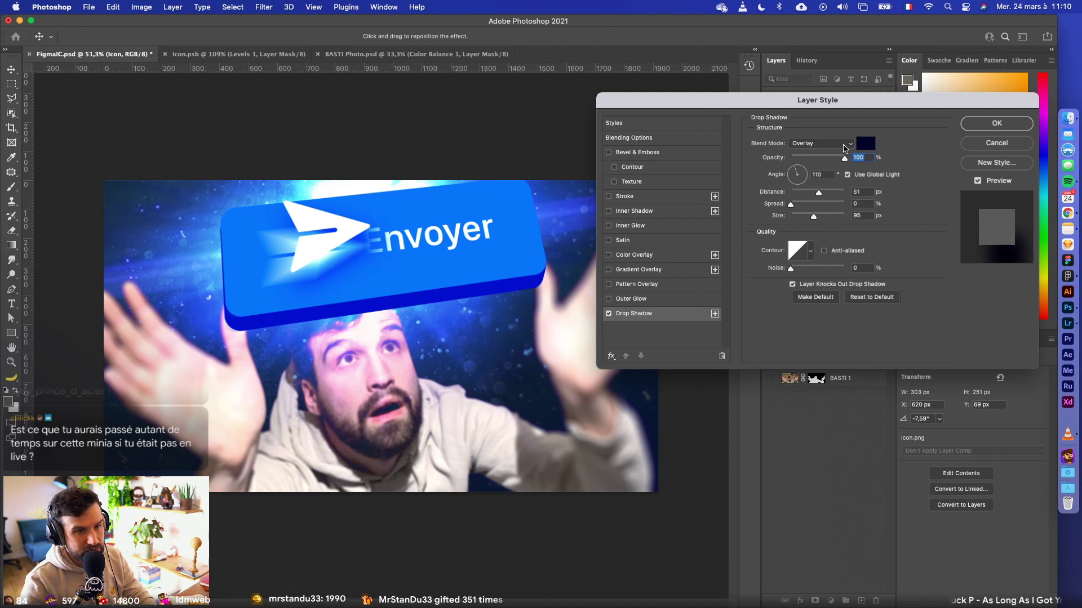
left_click(845, 148)
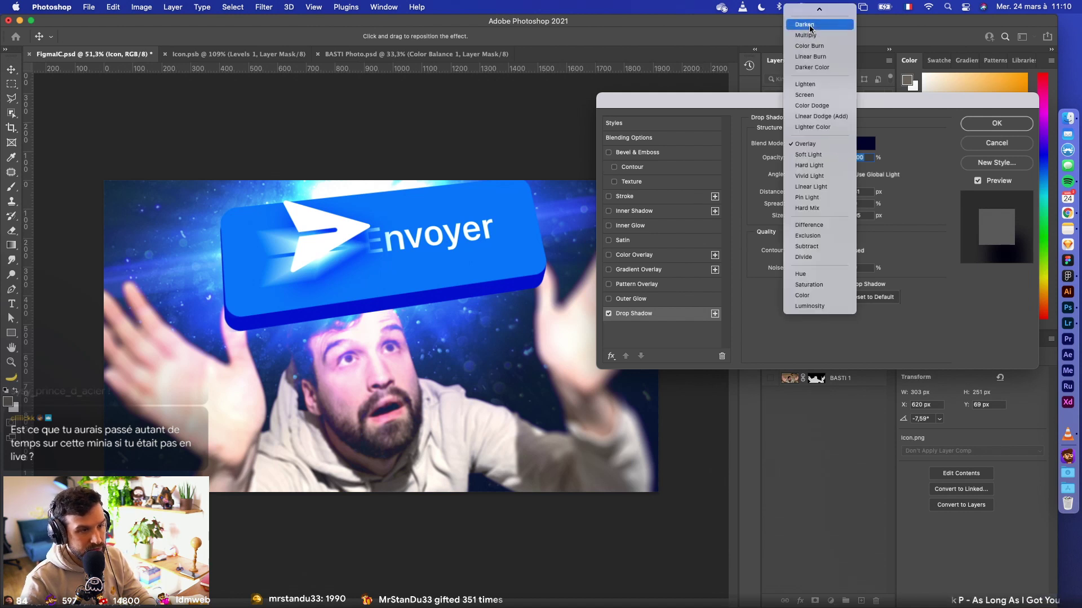
left_click(811, 25)
left_click(815, 144)
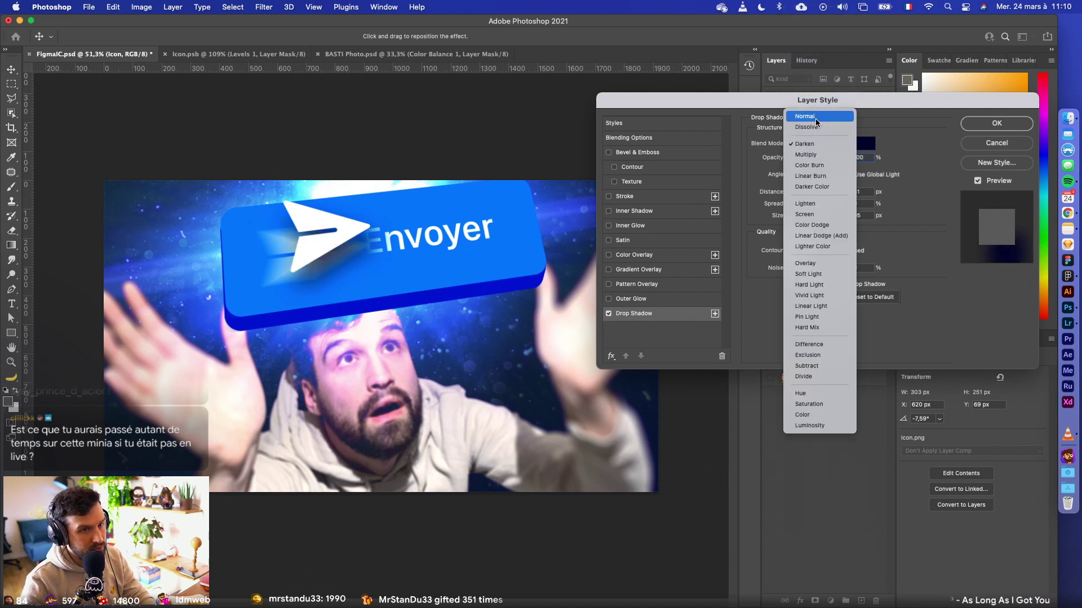
left_click(815, 118)
left_click(865, 143)
mouse_move(678, 319)
left_mouse_down()
mouse_move(711, 340)
mouse_move(710, 301)
mouse_move(715, 340)
left_mouse_up()
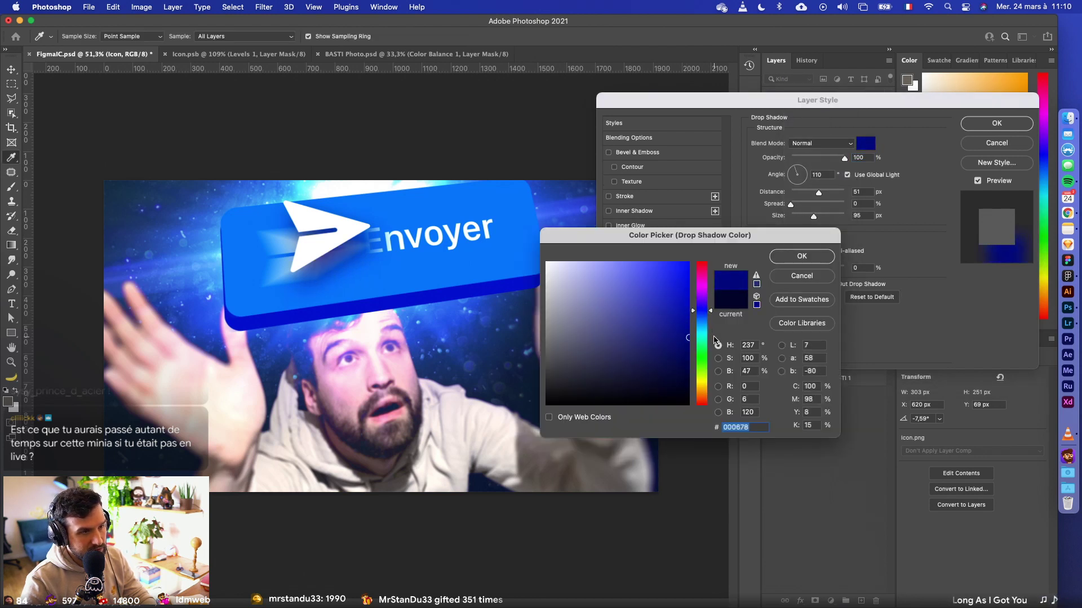
left_click(803, 256)
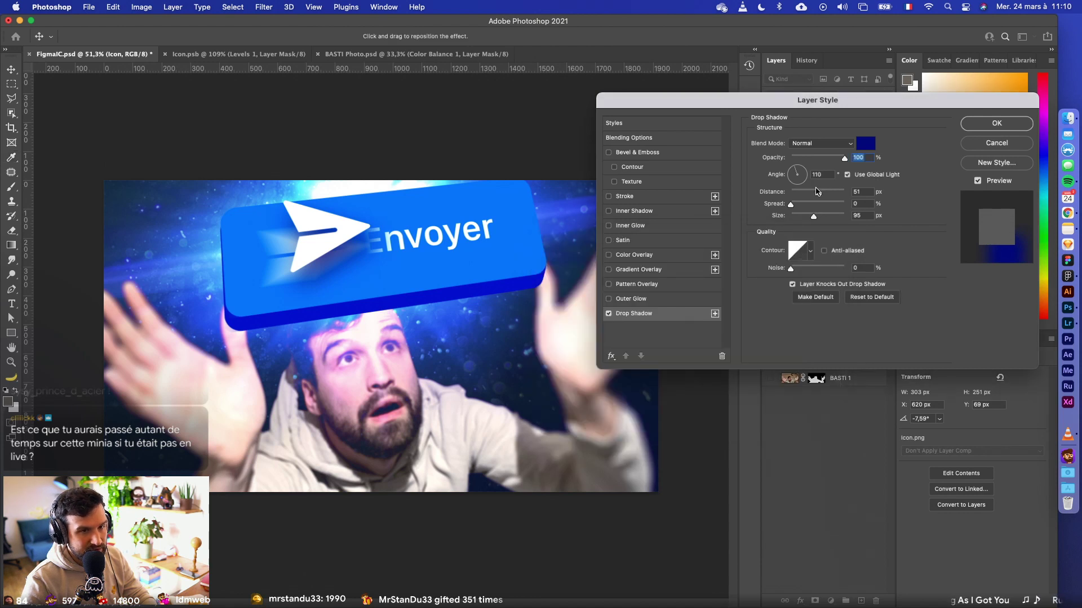
- Set the drop shadow's angle to 150° and its spread to 6%
left_click_drag(799, 176, 796, 173)
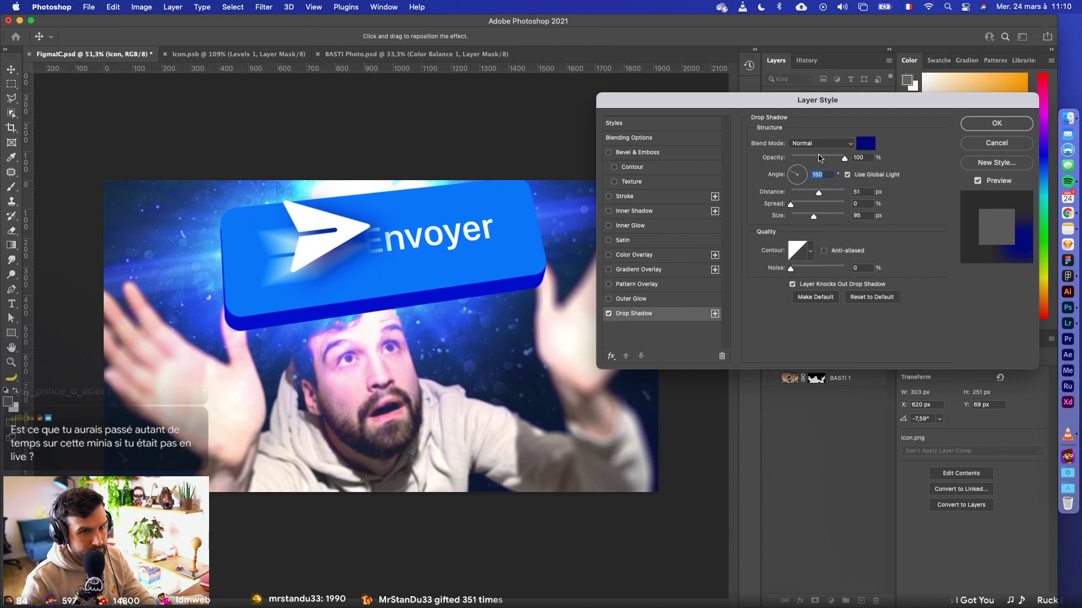
left_click(873, 158)
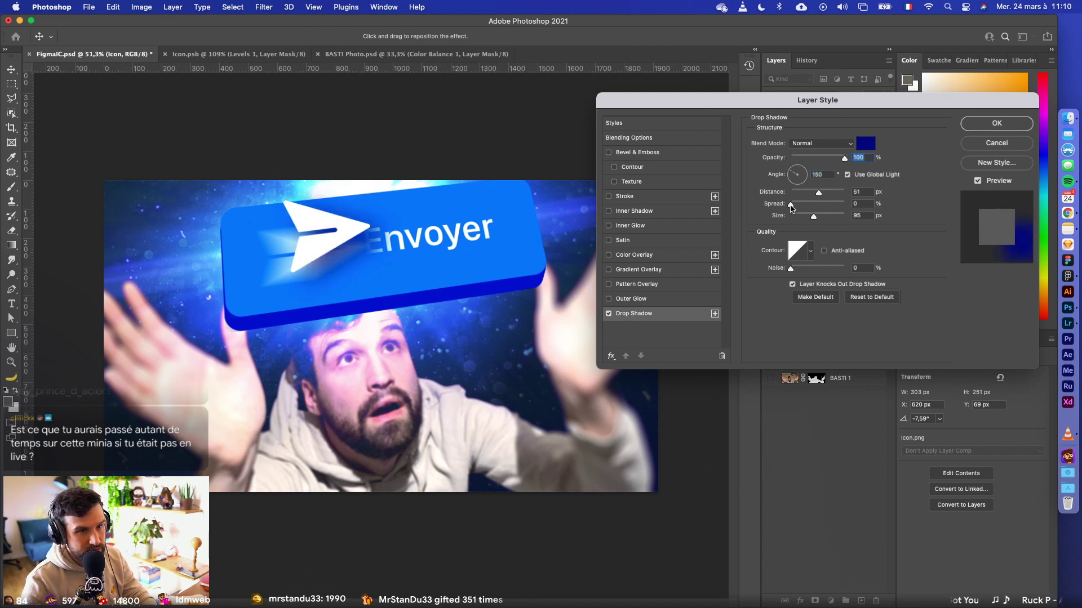
left_click_drag(791, 206, 795, 206)
- Sample the button's dark blue side (000ec9) as shadow colour, set the size to 81 px and spread to 9%, and apply the style
left_click(857, 143)
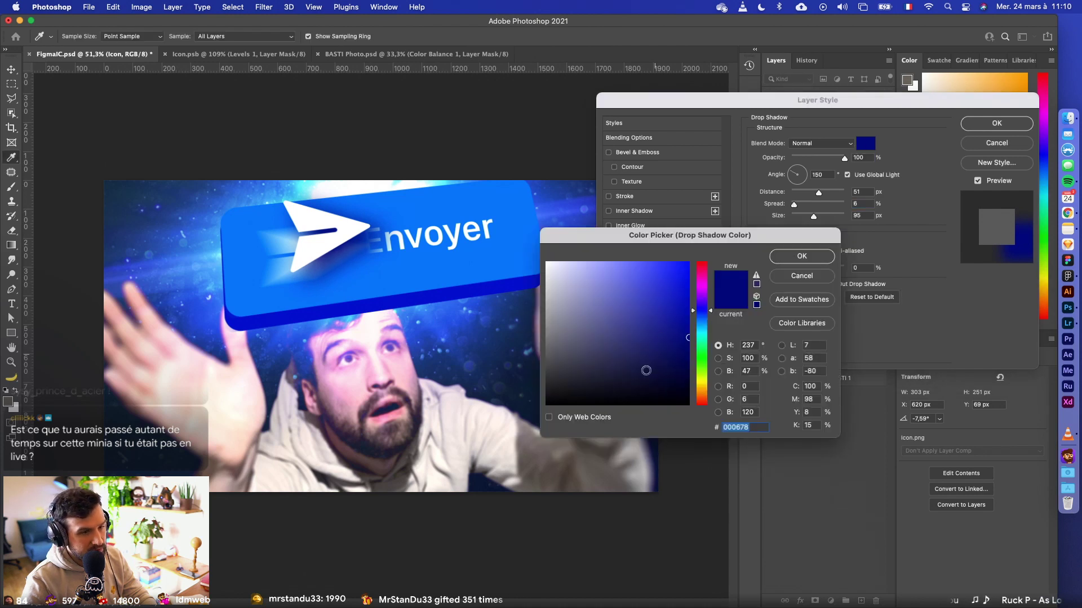
left_click(477, 294)
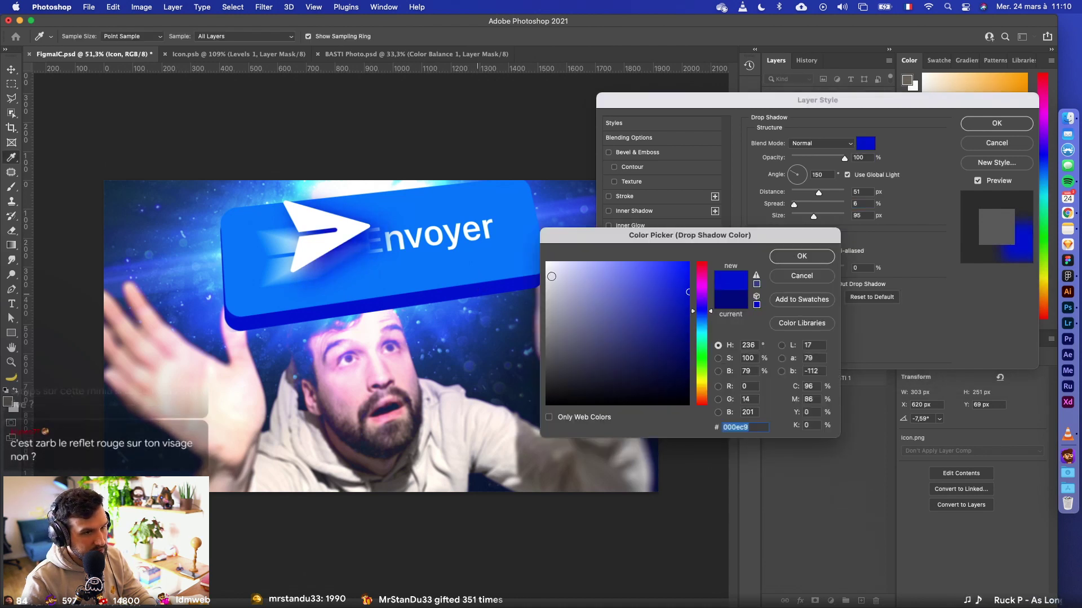
left_click(802, 257)
left_click_drag(816, 216, 797, 206)
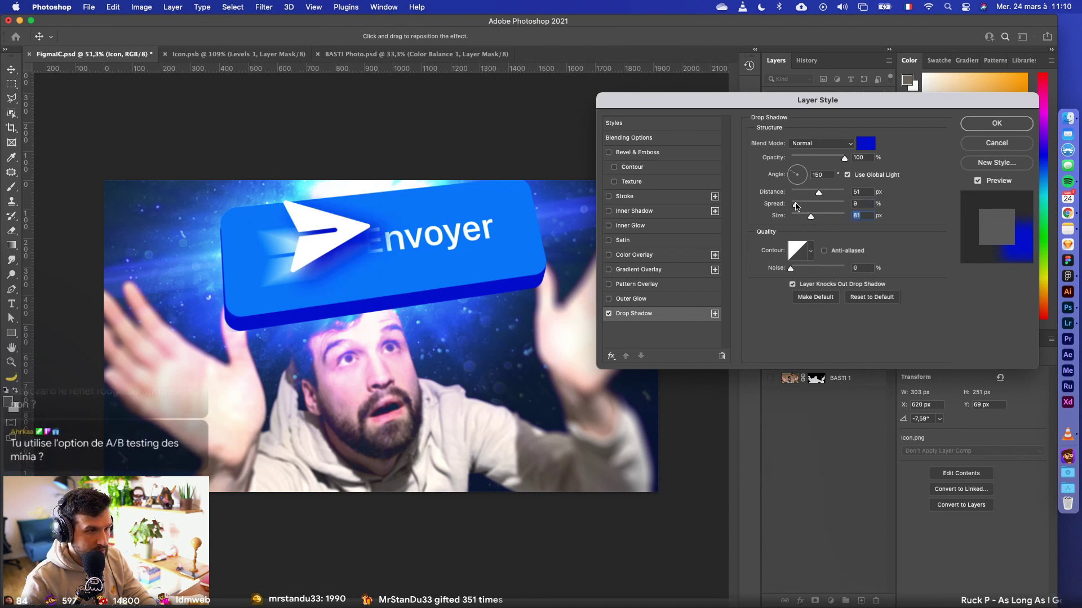
left_click(996, 123)
- Open the contents of the Icon smart object that holds the Envoyer button
key("super+minus")
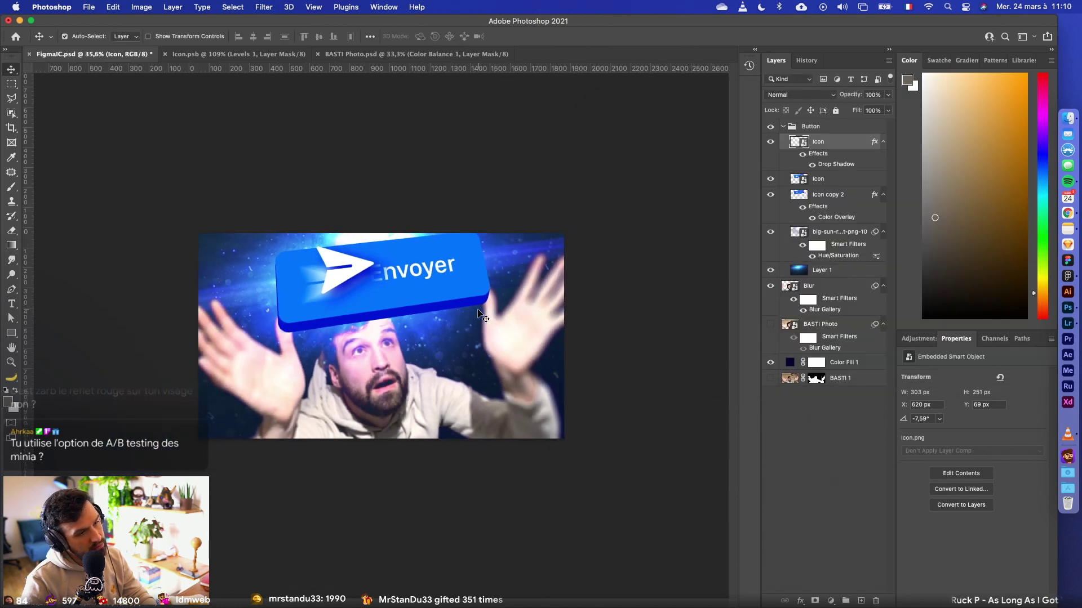
key("super+minus")
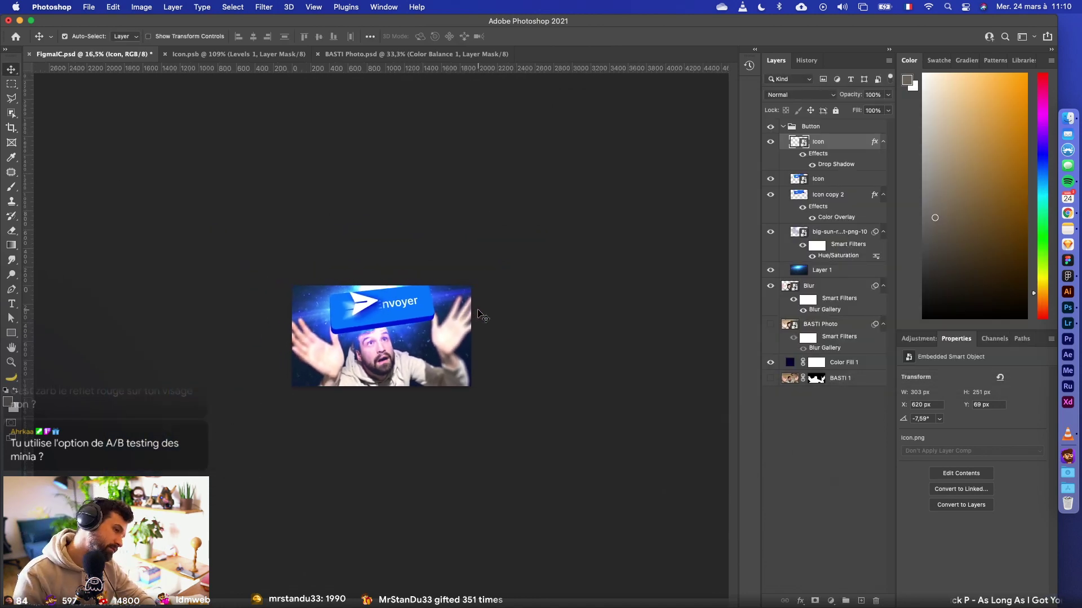
key("super+plus")
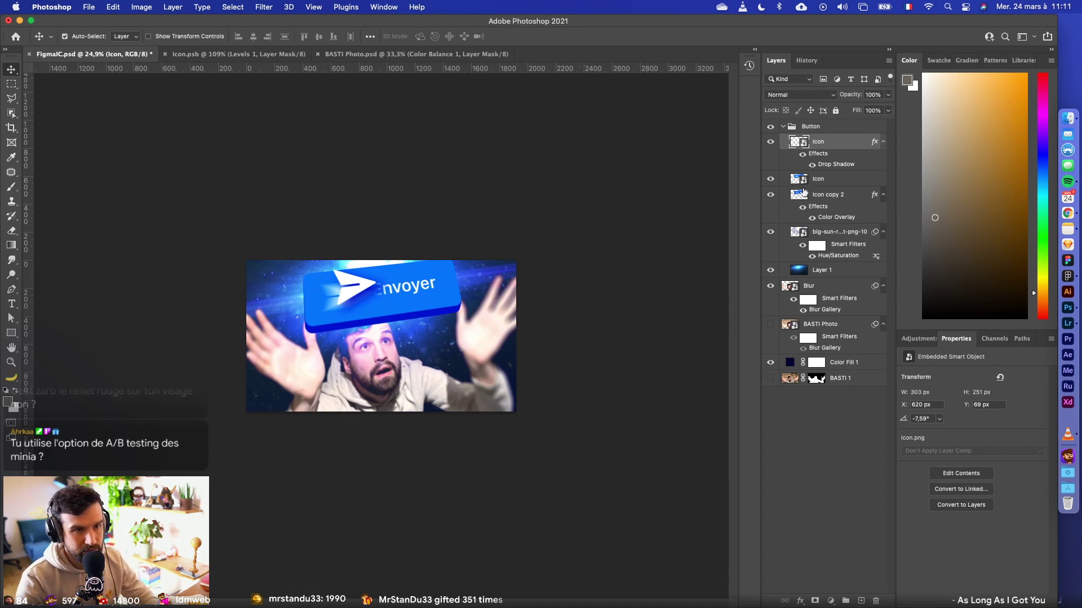
double_click(800, 193)
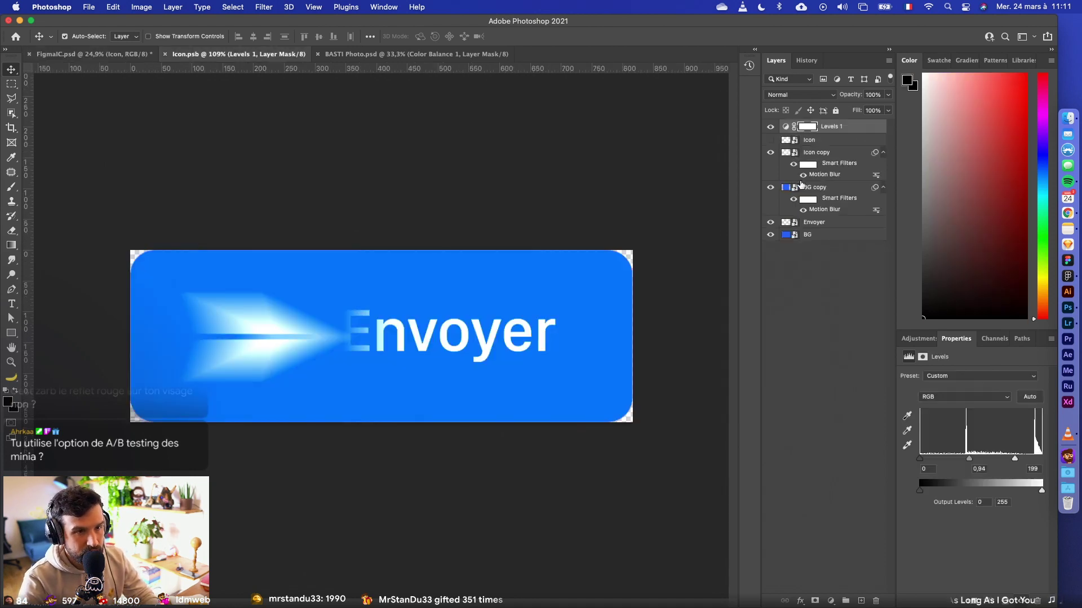
- Stretch the motion-blurred arrow on the Icon copy layer horizontally to a width of about 364 px
key("super+t")
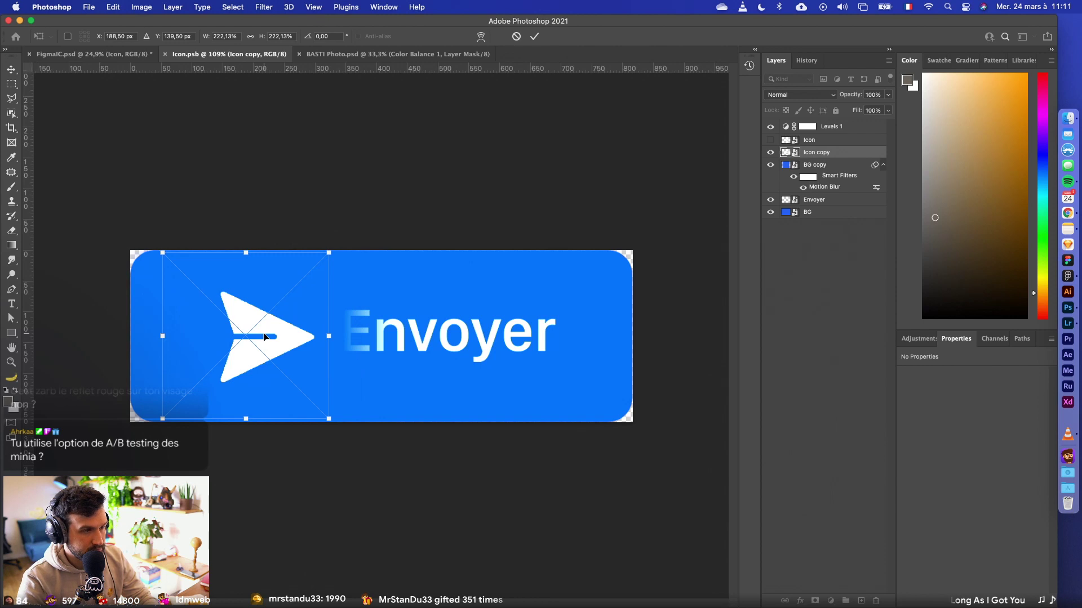
left_click_drag(162, 336, 120, 336)
key("Return")
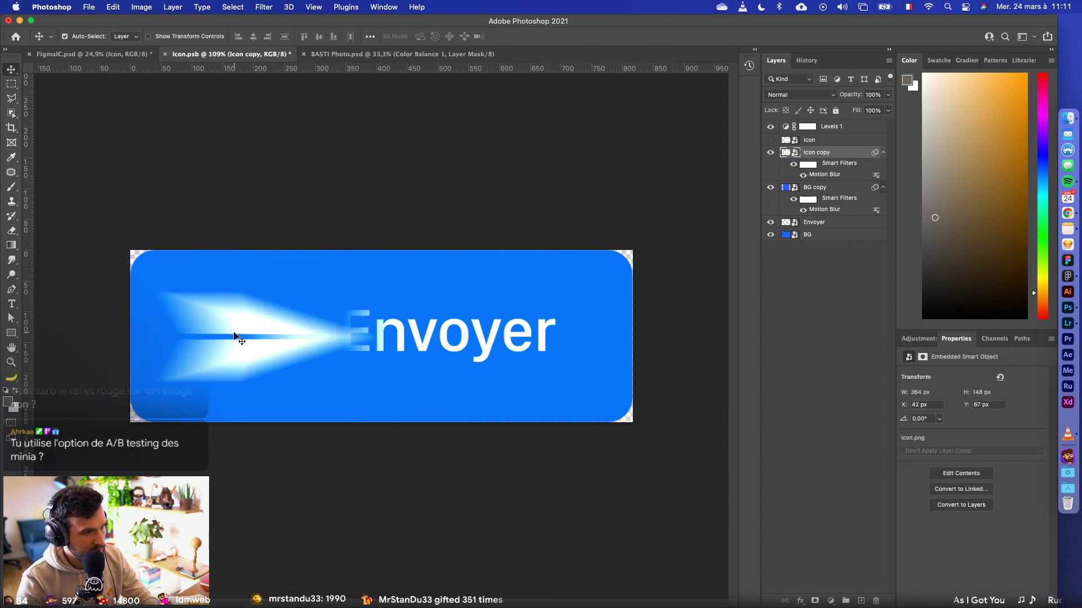
- Save the edited smart object contents in Icon.psb and check the button in the FigmaIC.psd thumbnail
key("super+s")
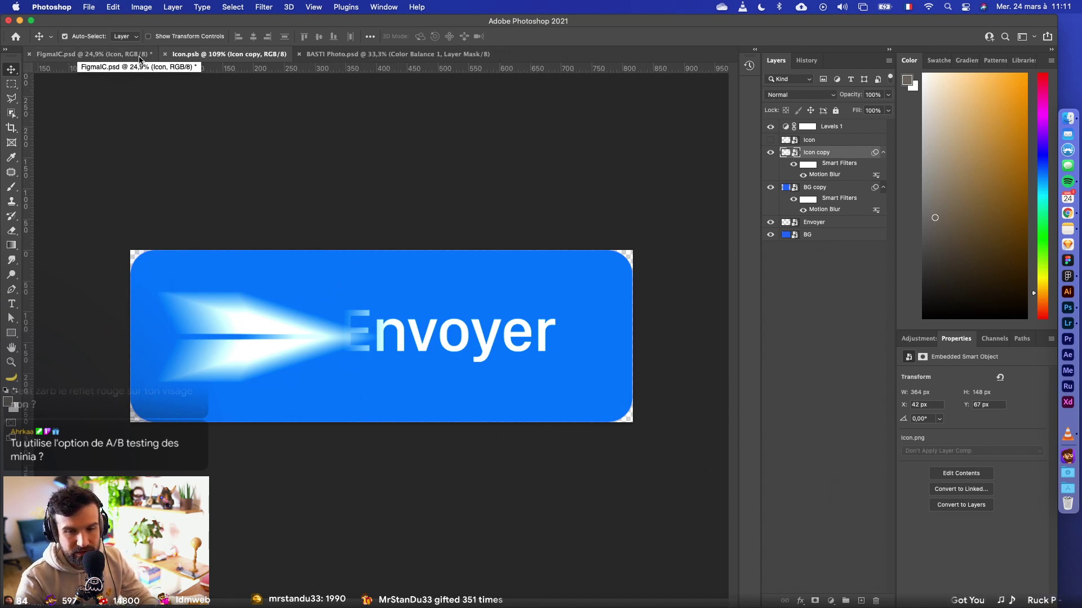
left_click(114, 54)
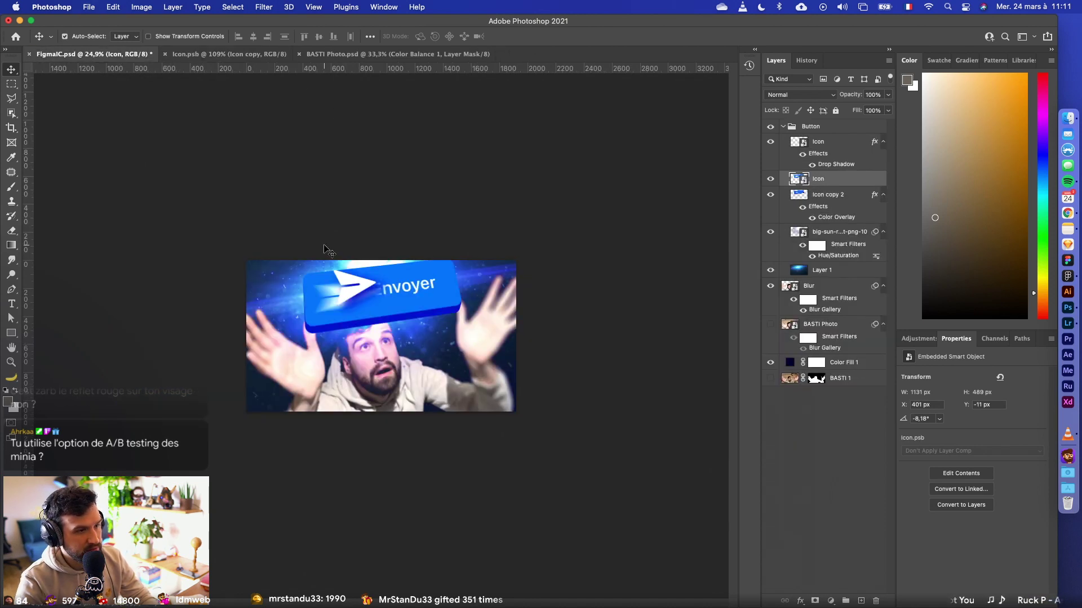
- Stretch the motion-blurred arrow on the Icon copy layer of Icon.psb to about 411 px wide and check it in the thumbnail
left_click(228, 54)
key("super+t")
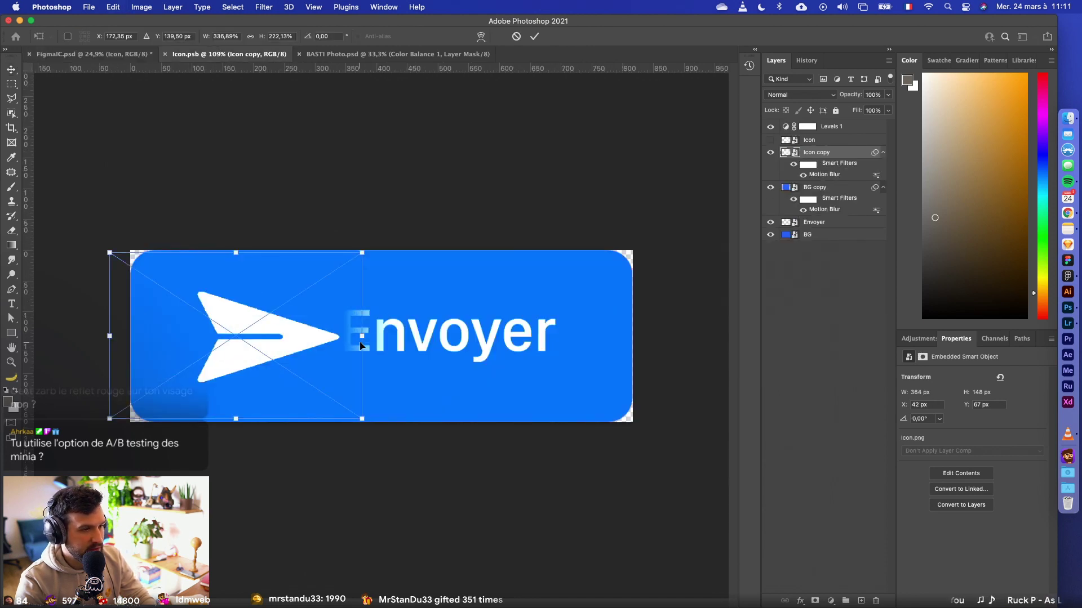
left_click_drag(367, 336, 341, 347)
key("Return")
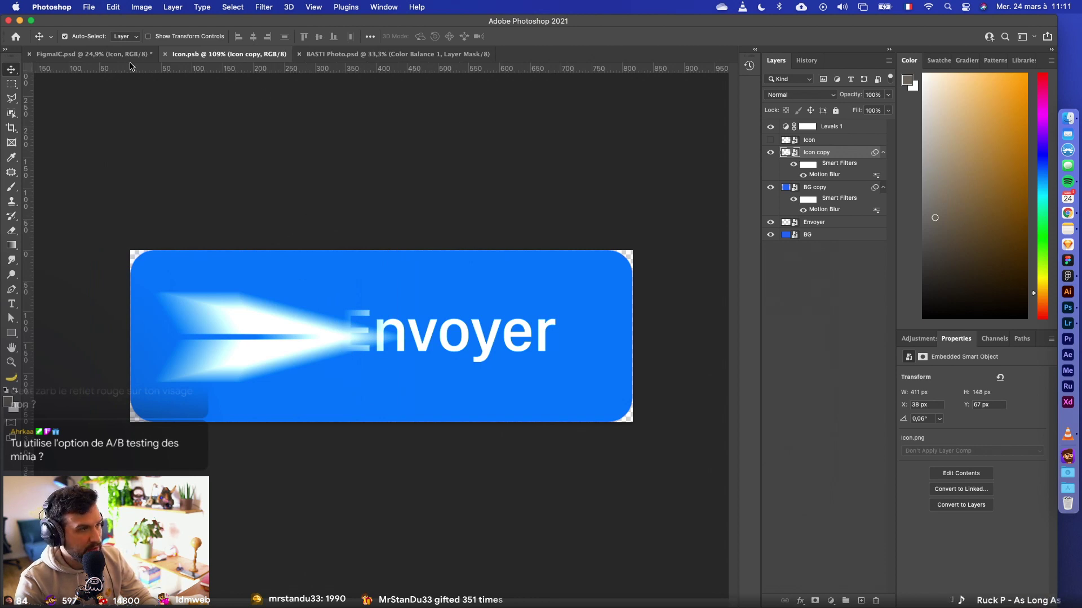
key("ctrl+shift+Tab")
scroll(387, 329, "up", 4)
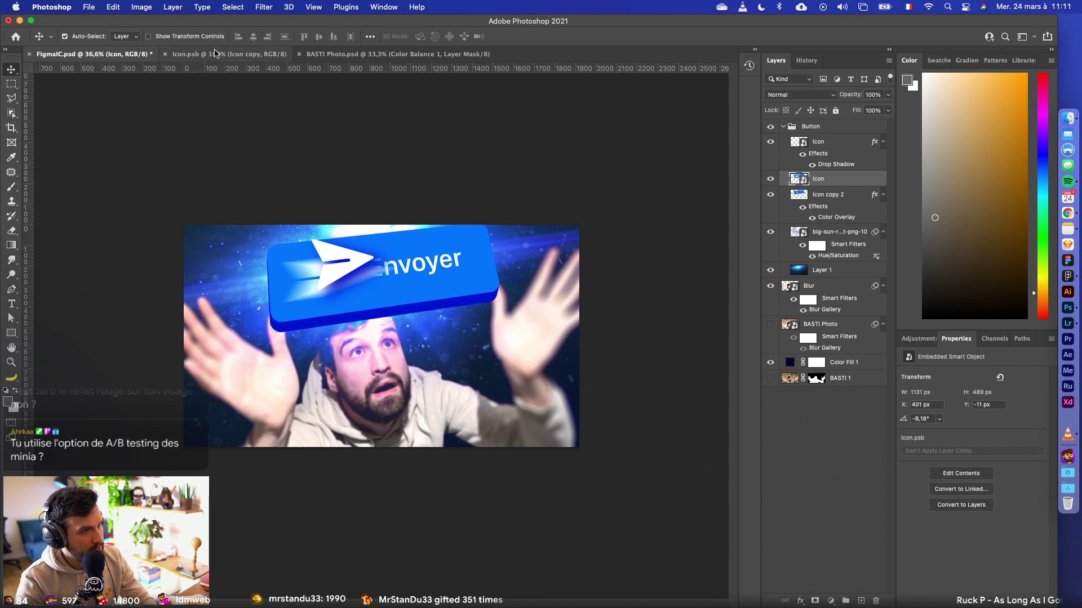
- Move the blurred arrow in Icon.psb left until it reaches the button's left edge at X 0 px, and examine the thumbnail
left_click(214, 55)
key("ctrl+t")
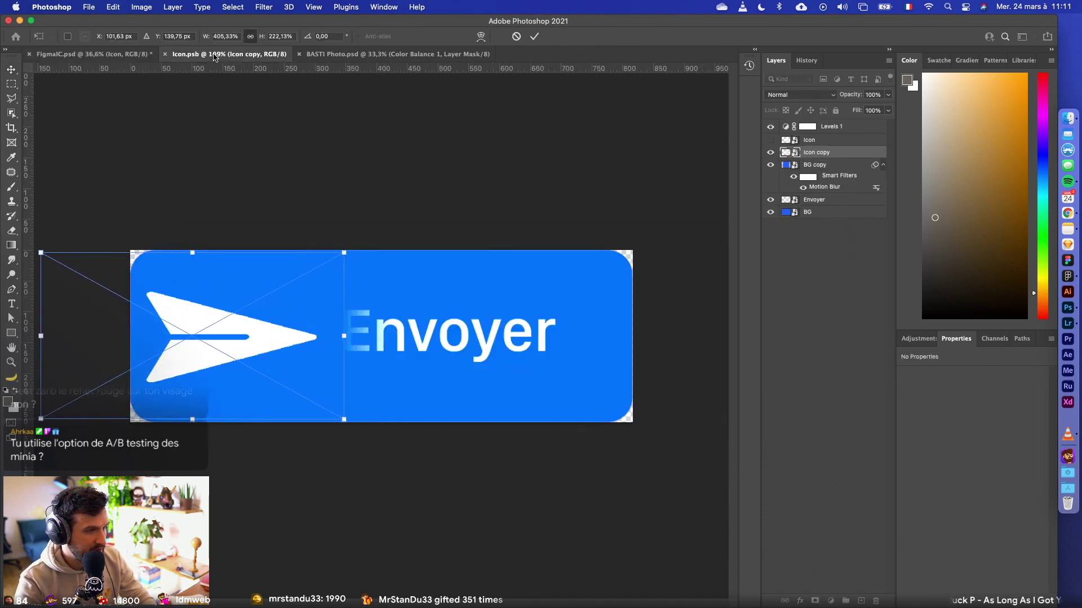
key("Return")
left_click(102, 53)
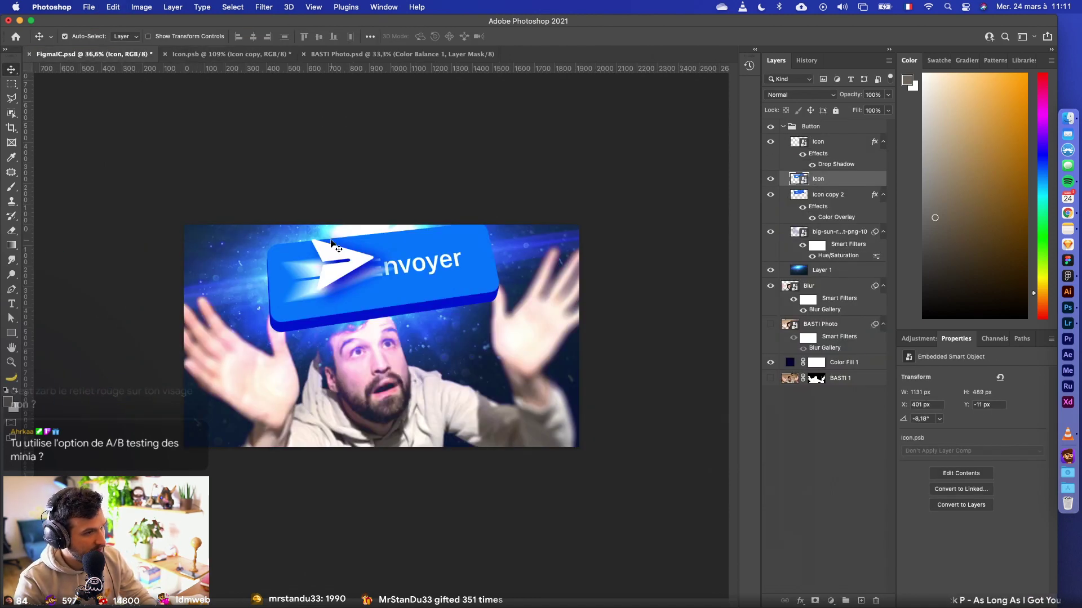
scroll(332, 244, "down", 4)
scroll(332, 244, "down", 2)
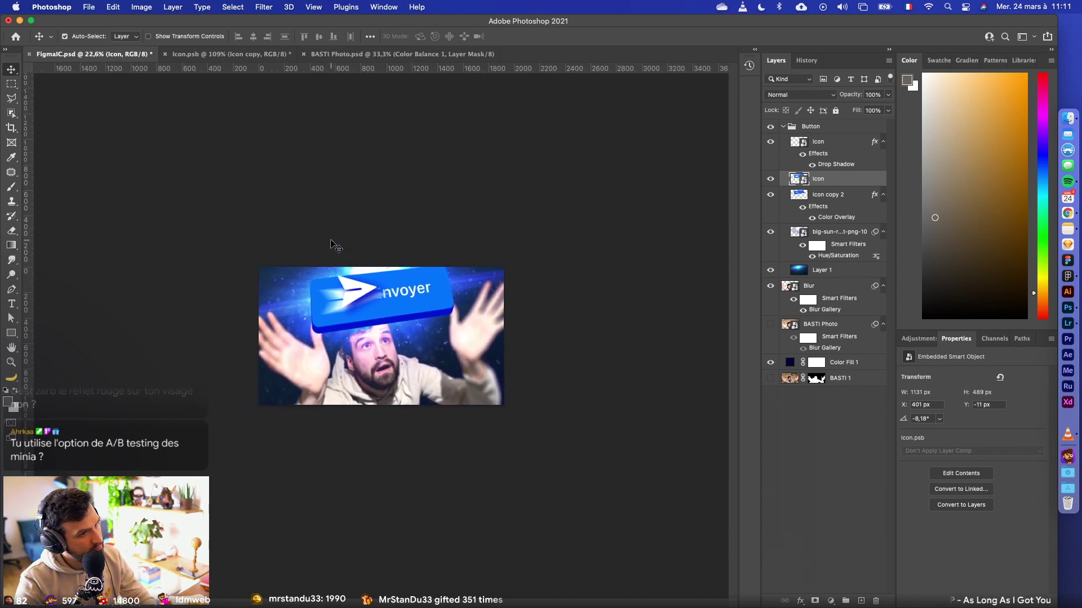
scroll(331, 244, "up", 4)
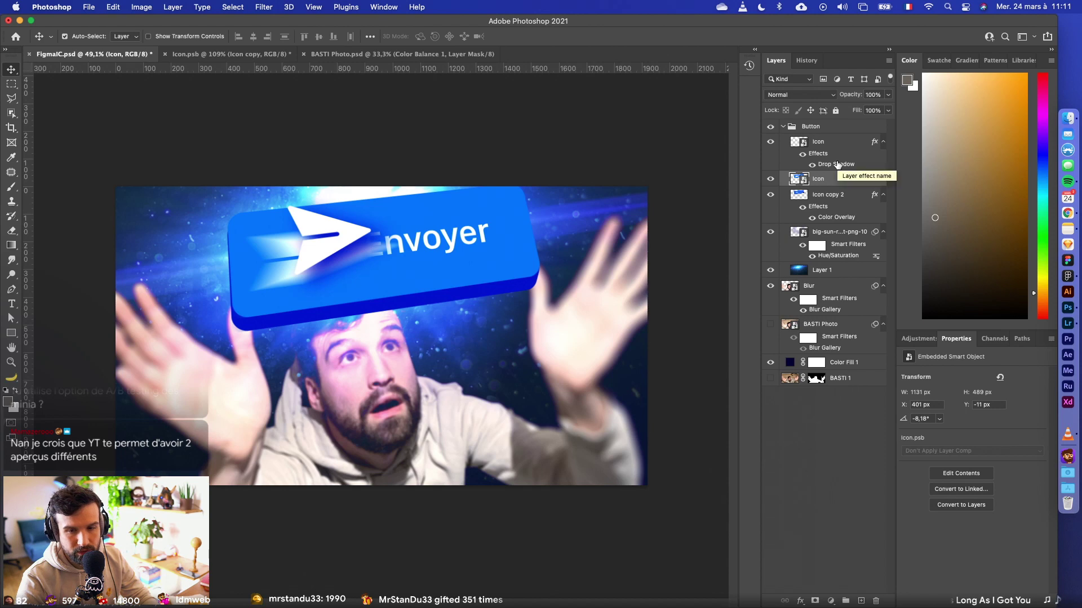
- Change the white arrow's drop shadow colour to a blue sampled from the button face and darkened to 0065dc
double_click(837, 165)
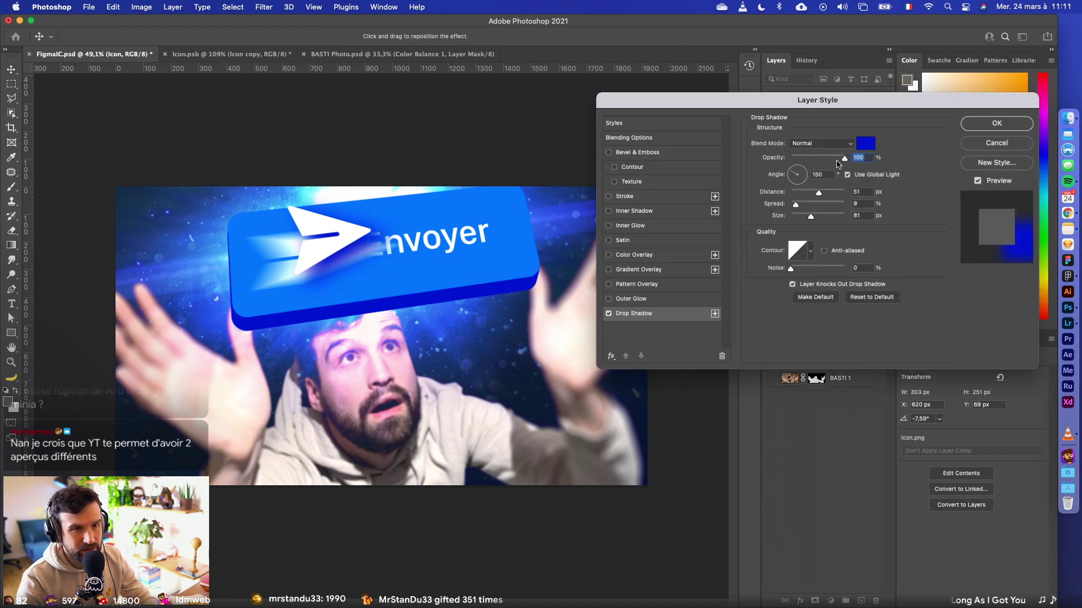
left_click(863, 145)
left_click_drag(690, 291, 687, 269)
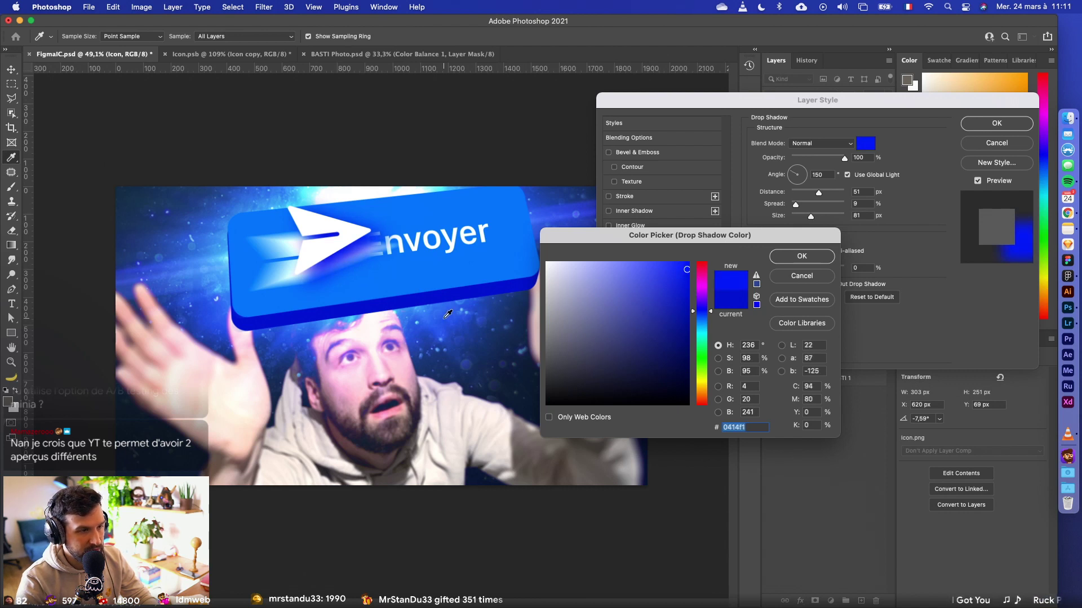
left_click(386, 277)
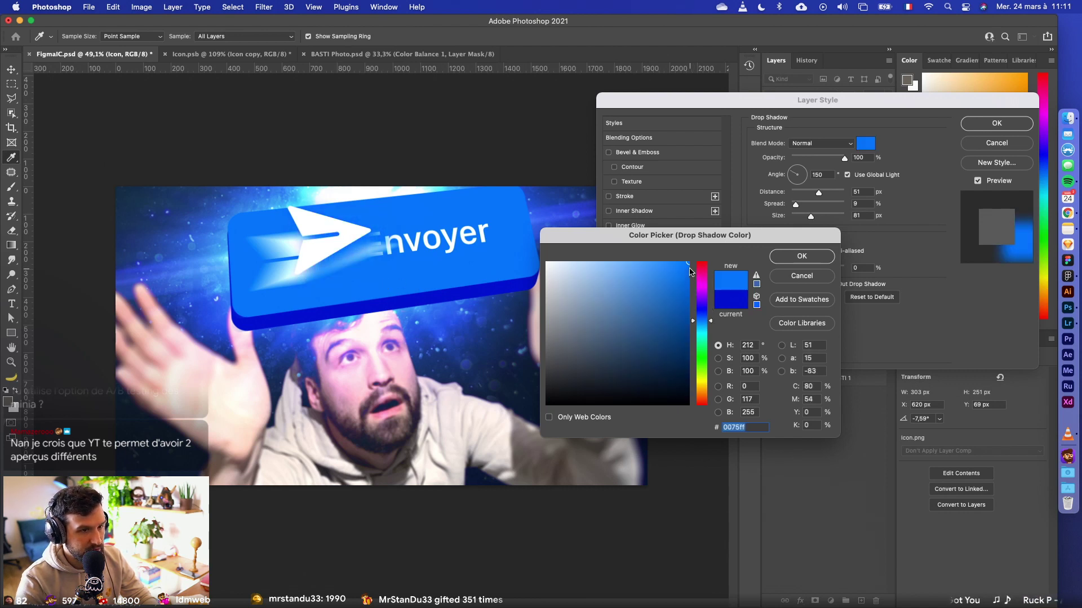
left_click_drag(691, 270, 695, 284)
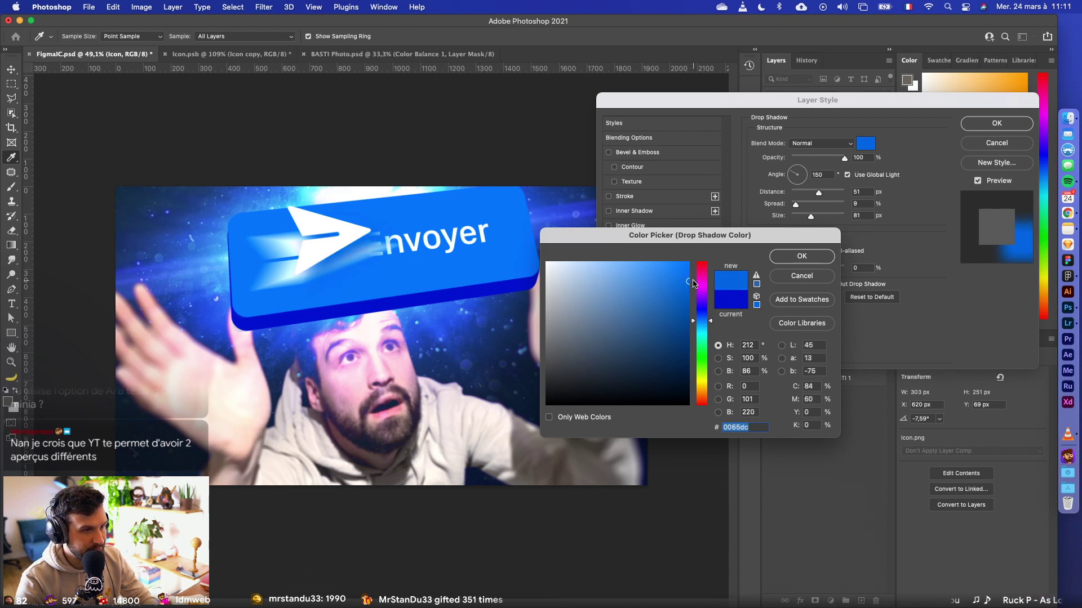
left_click(785, 254)
- Set the arrow's drop shadow spread to 31% and size to 133 px, and apply the style
mouse_move(796, 207)
left_mouse_down()
mouse_move(821, 216)
mouse_move(812, 208)
left_mouse_up()
left_click_drag(811, 207, 808, 207)
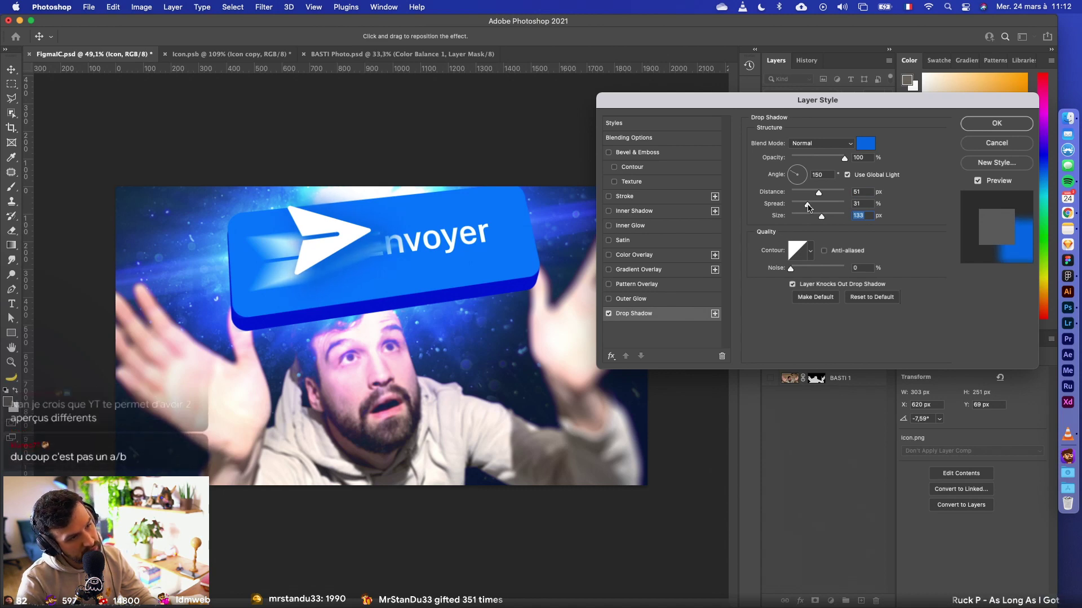
left_click(969, 125)
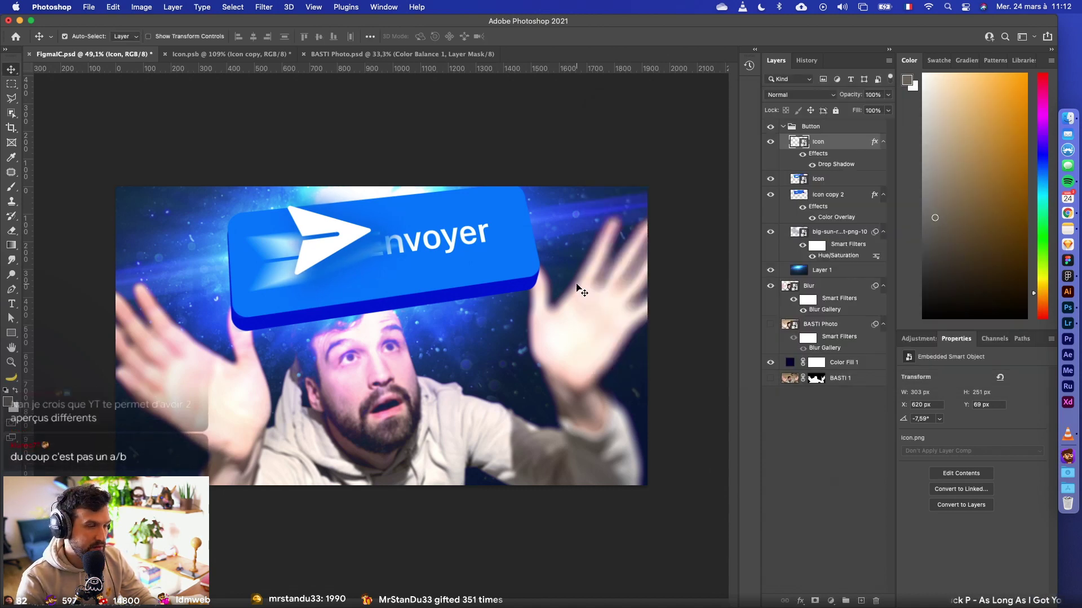
- Open the contents of the Icon smart object that holds the Envoyer button
key("super+minus")
scroll(580, 290, "down", 1)
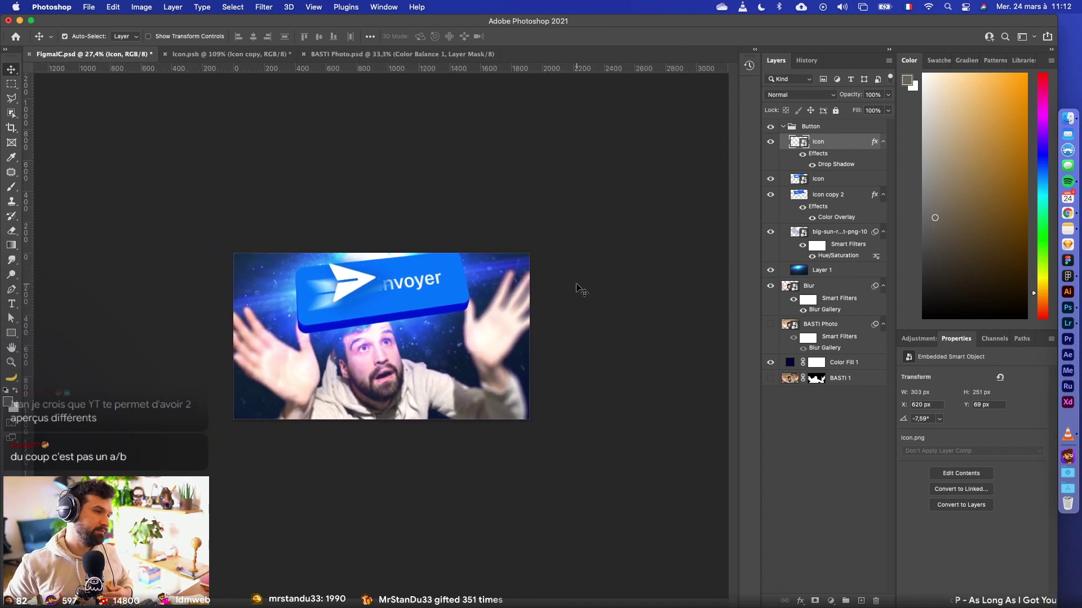
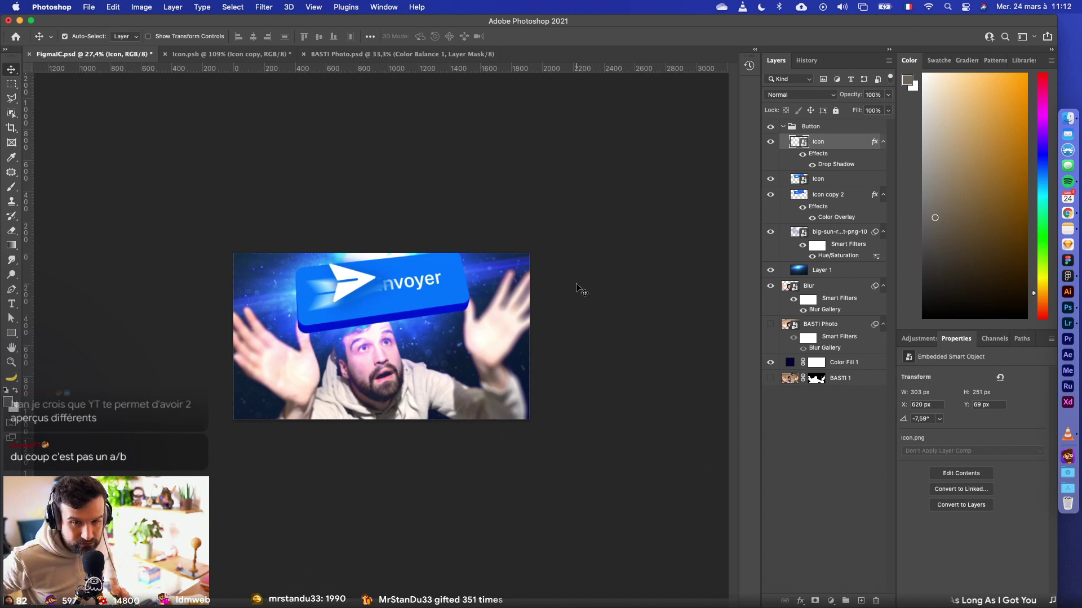
scroll(580, 290, "down", 5)
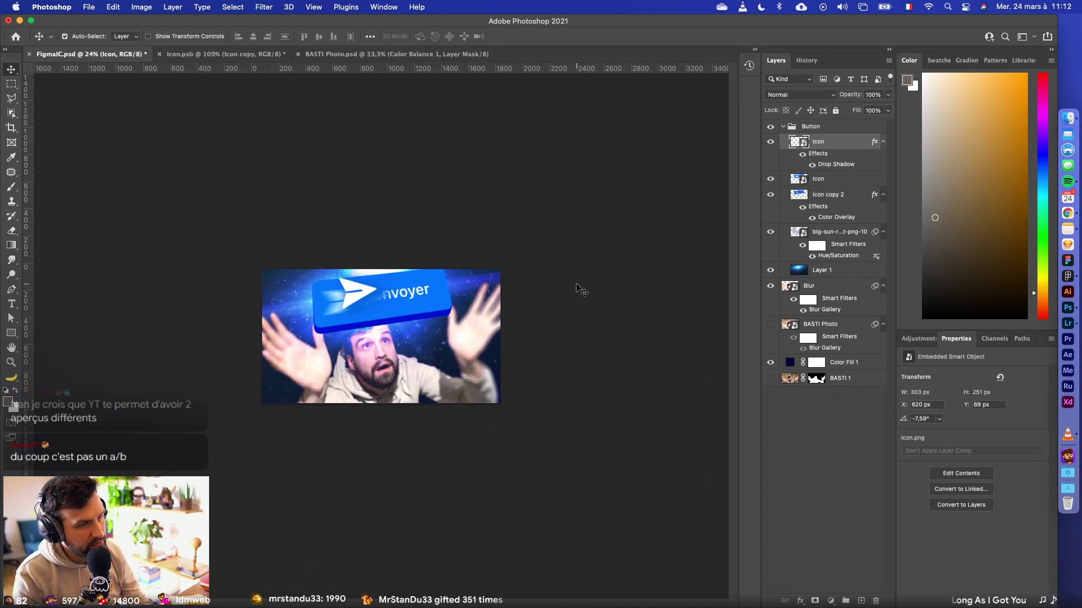
scroll(333, 314, "up", 2)
scroll(330, 311, "up", 3)
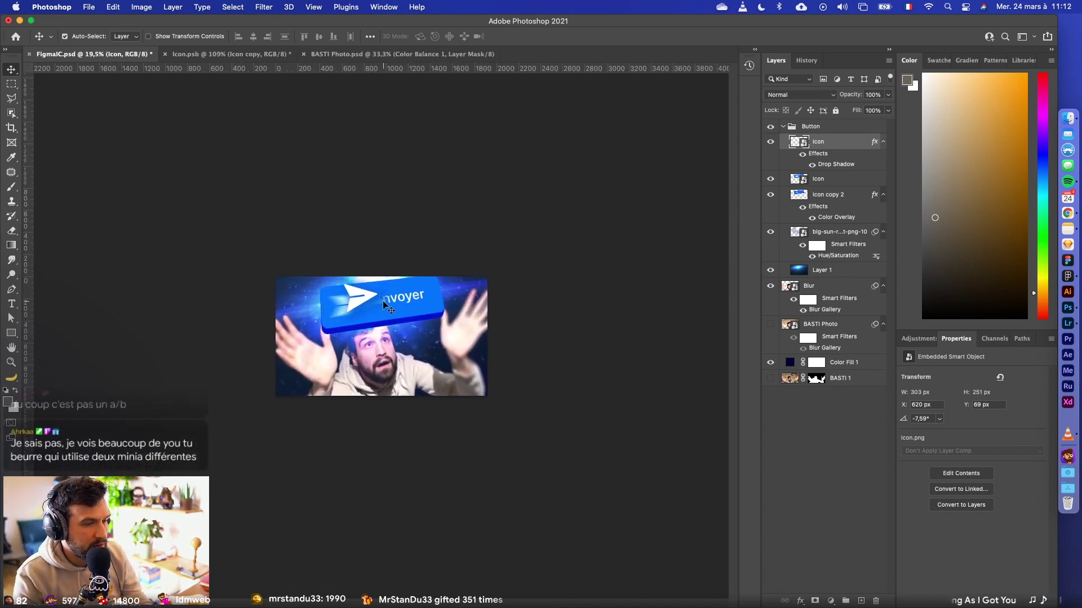
double_click(801, 180)
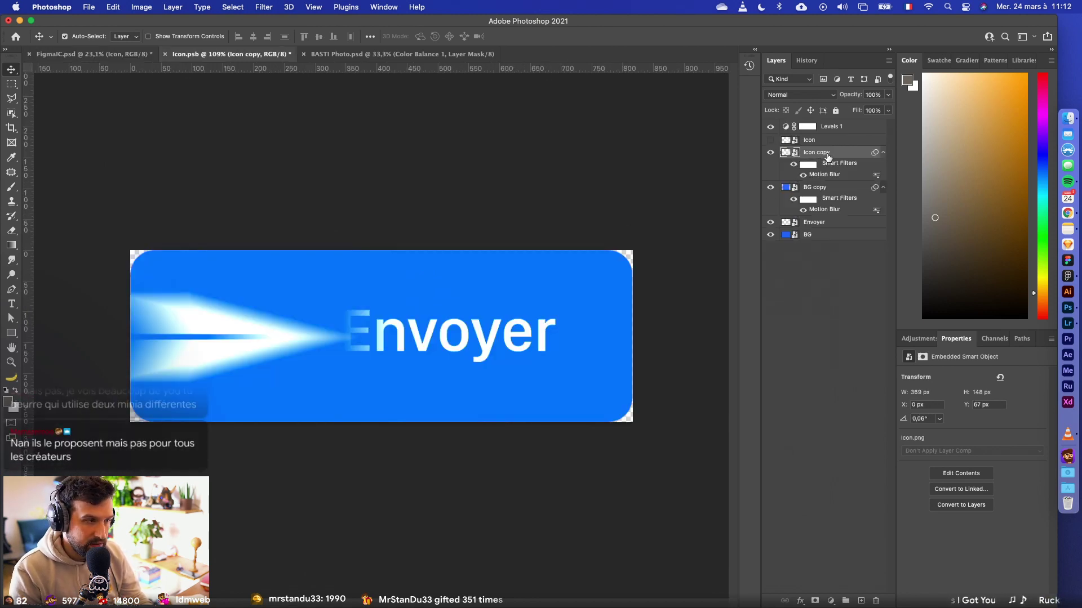
key("cmd+t")
mouse_move(336, 337)
left_mouse_down()
mouse_move(280, 336)
mouse_move(344, 336)
left_mouse_up()
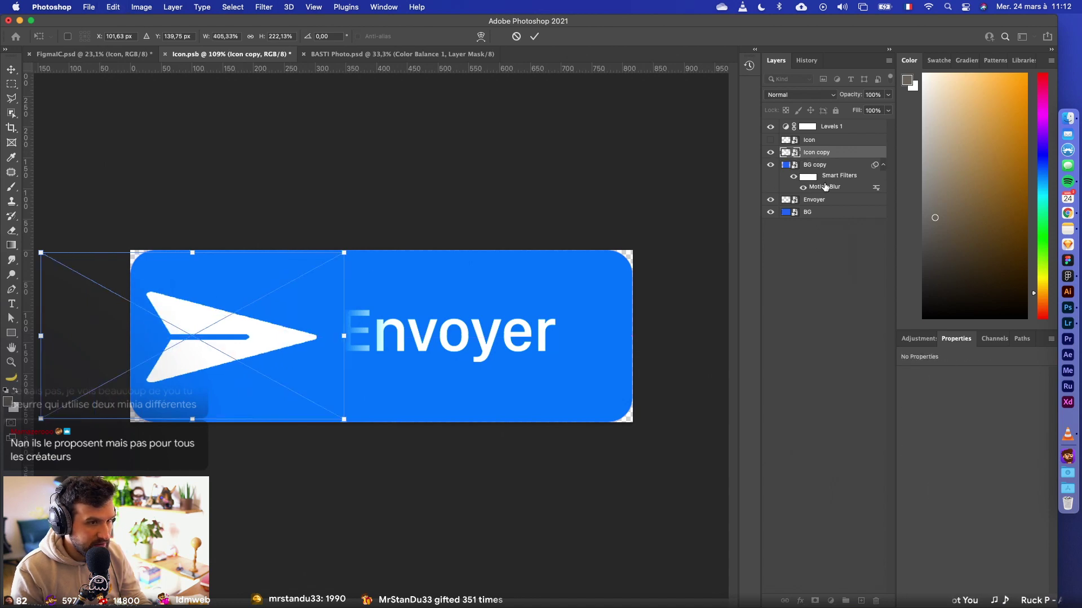
right_click(845, 152)
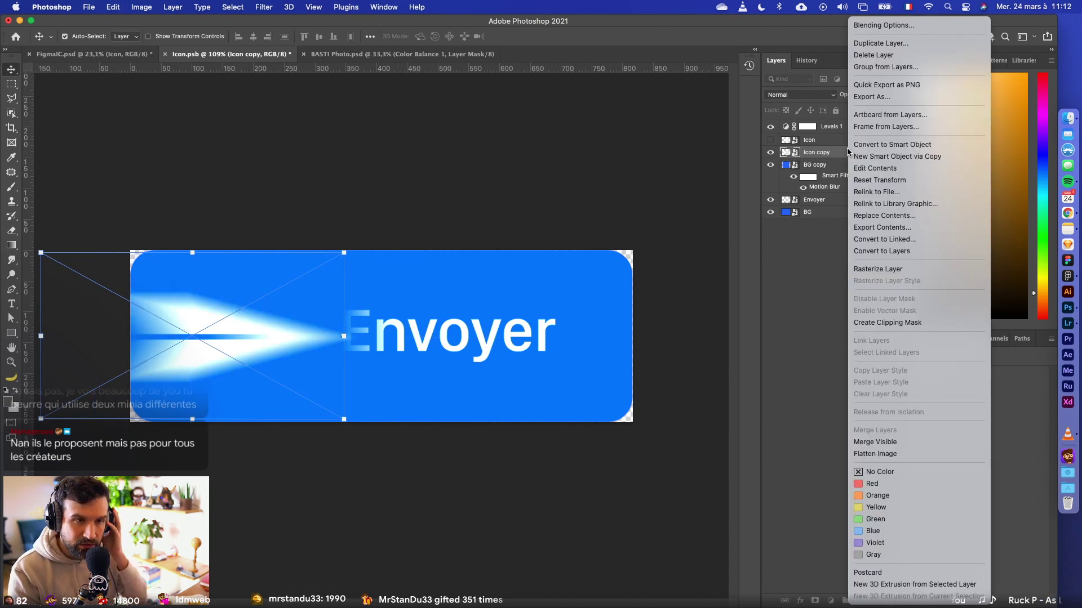
left_click(843, 150)
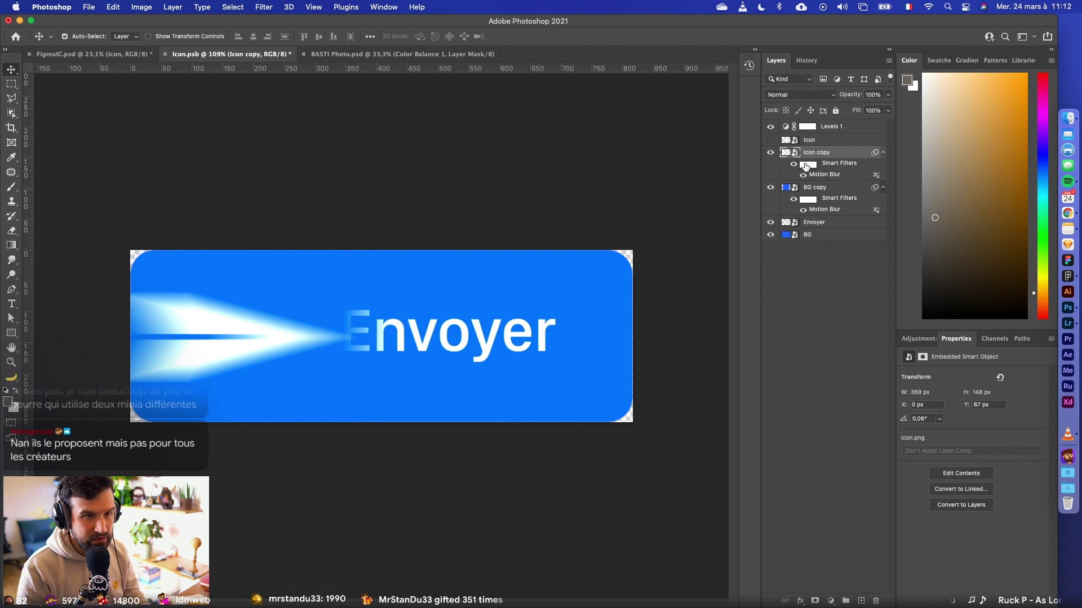
- Hide the blurred Icon copy layer, save the smart object contents, and return to the FigmaIC.psd thumbnail
left_click(771, 152)
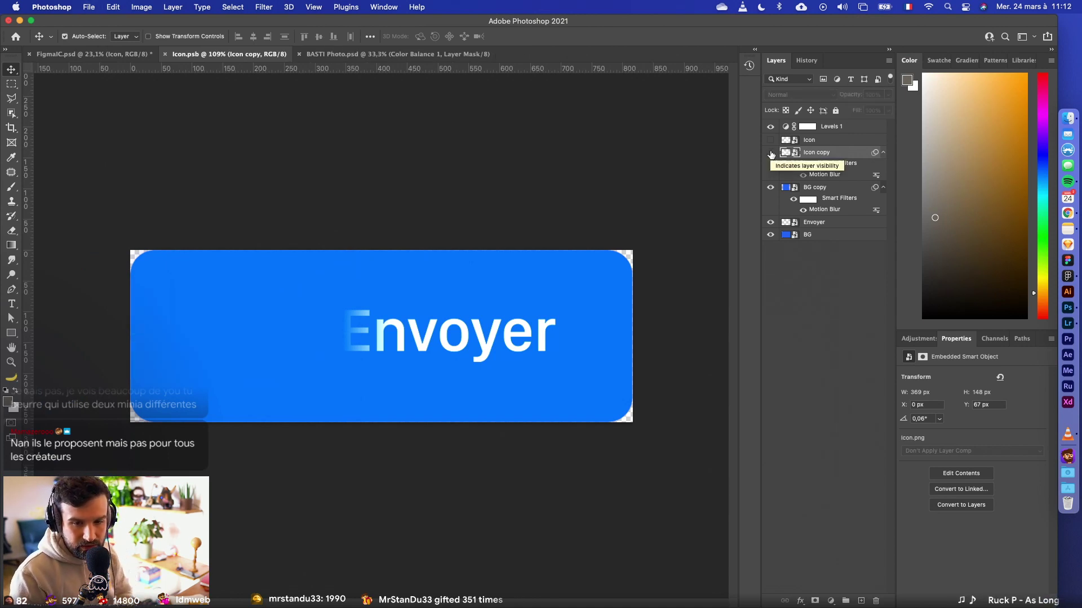
left_click(93, 54)
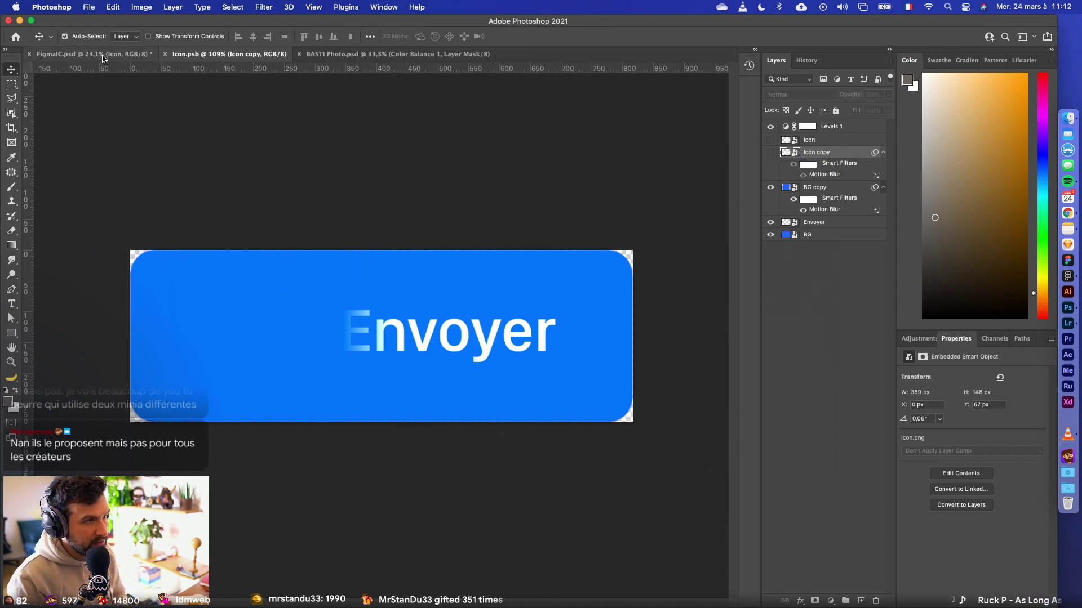
scroll(327, 288, "up", 5)
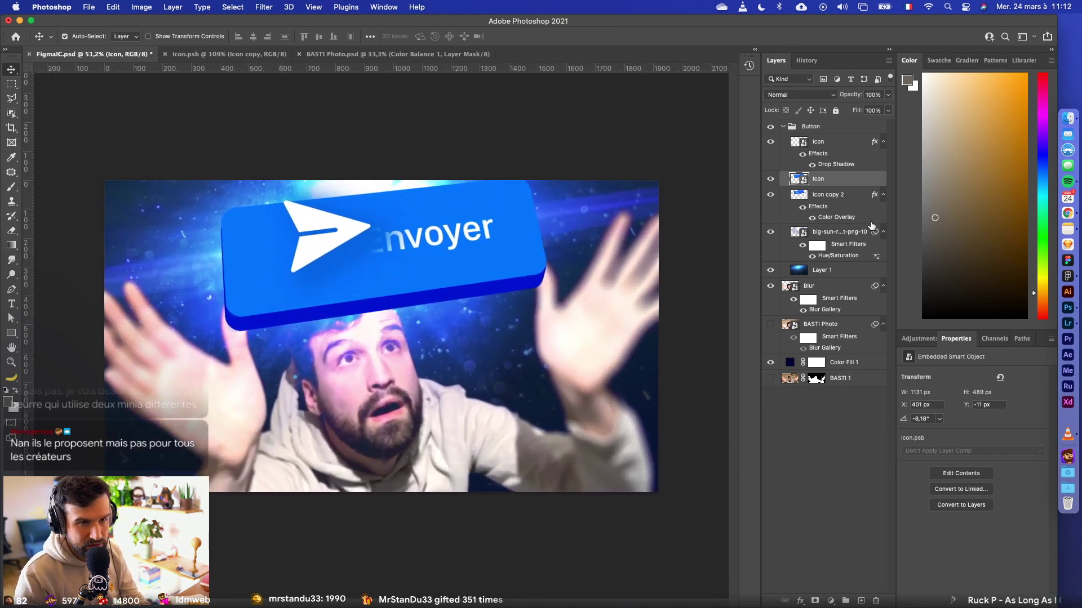
- Toggle the visibility of the Icon copy 2 layer and both Icon layers to identify which one holds the arrow
left_click(770, 195)
left_click(769, 195)
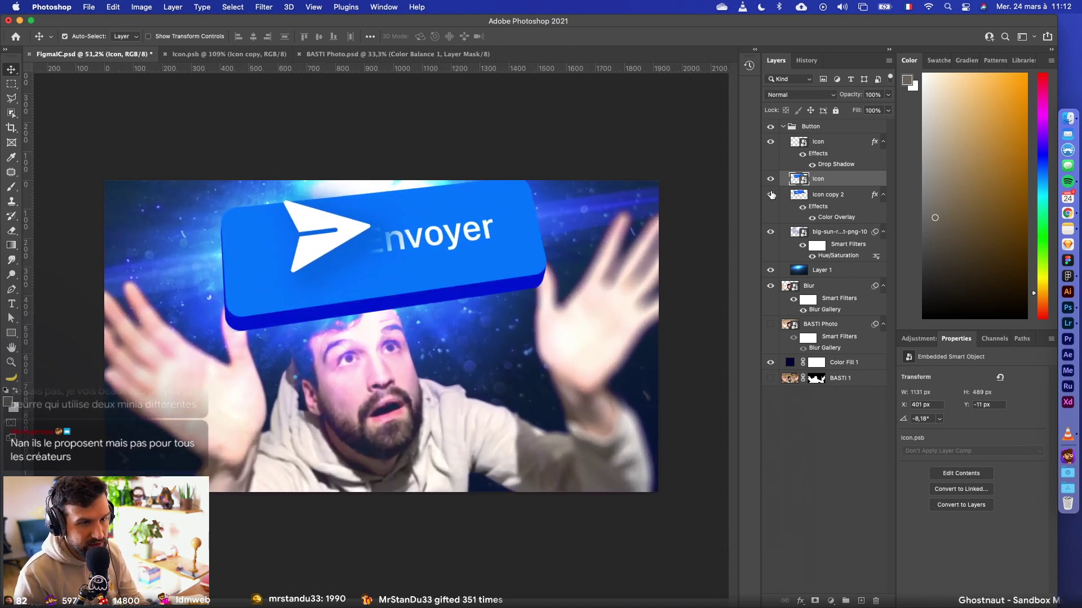
left_click(772, 179)
left_click(771, 180)
left_click(805, 142)
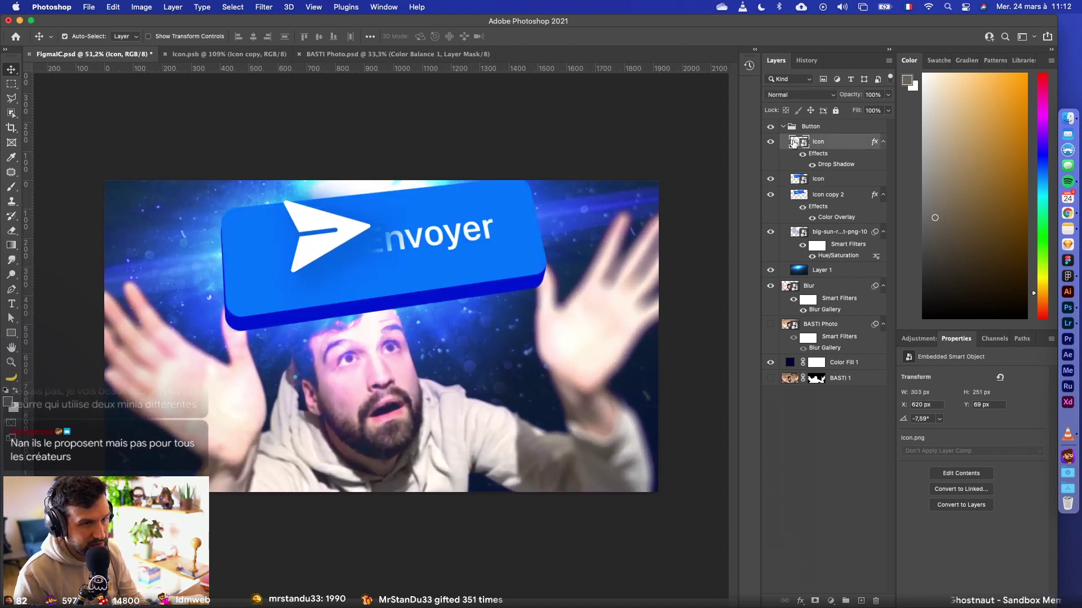
left_click(770, 143)
left_click(770, 143)
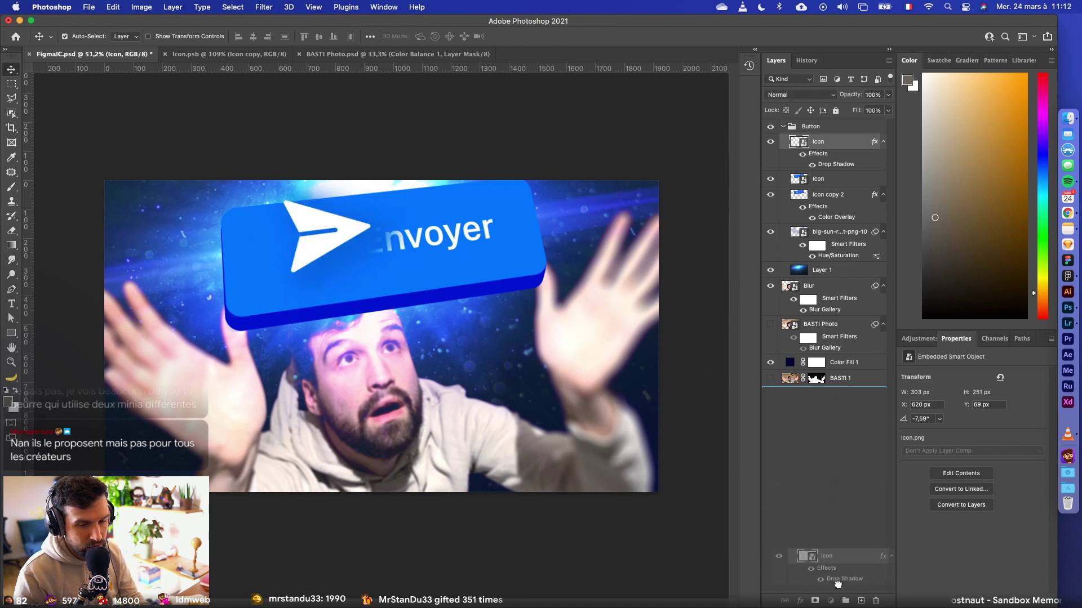
- Duplicate the arrow's Icon layer beneath the original, hide the copy's effects, and move it to about X 440 px, Y 126 px
left_click_drag(823, 142, 859, 602)
left_click_drag(804, 146, 803, 213)
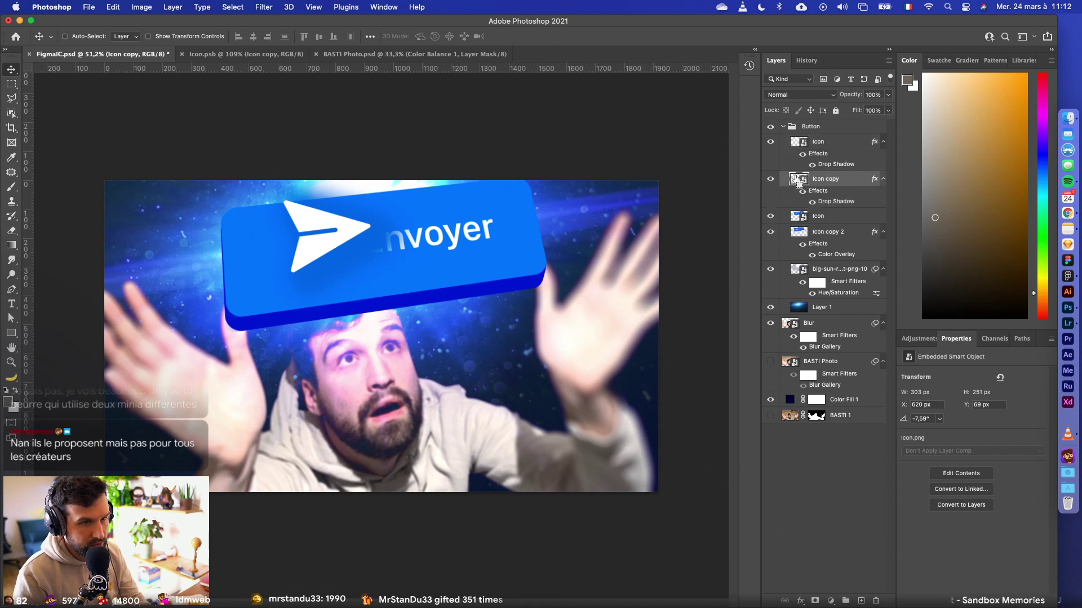
key("cmd+t")
left_click_drag(332, 240, 262, 250)
key("Return")
- Apply a Motion Blur to the Icon copy layer with an angle of 9° and a distance of 219 pixels
left_click(264, 6)
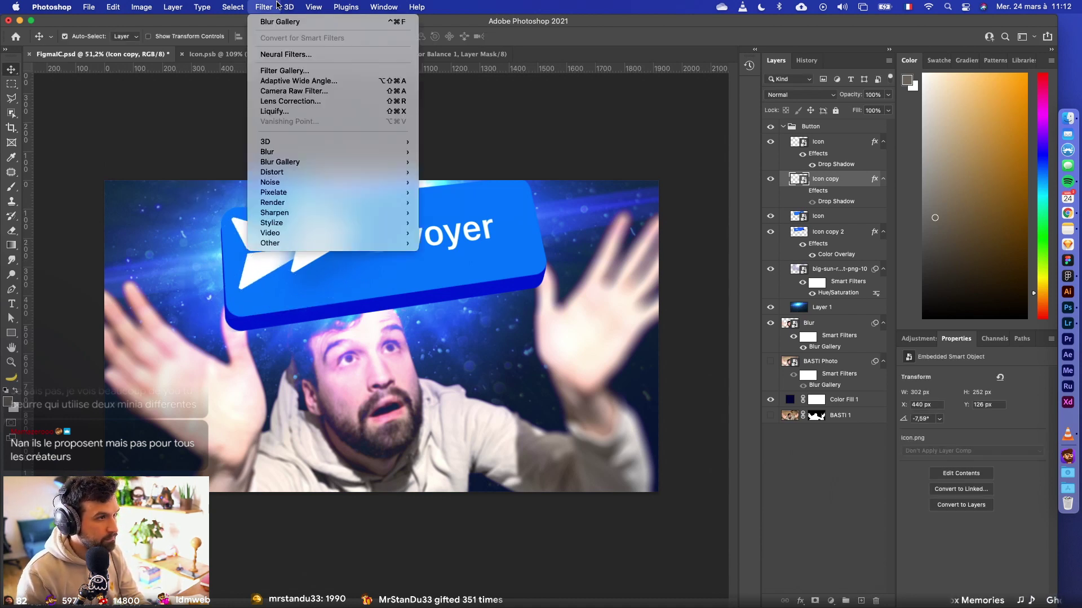
mouse_move(318, 162)
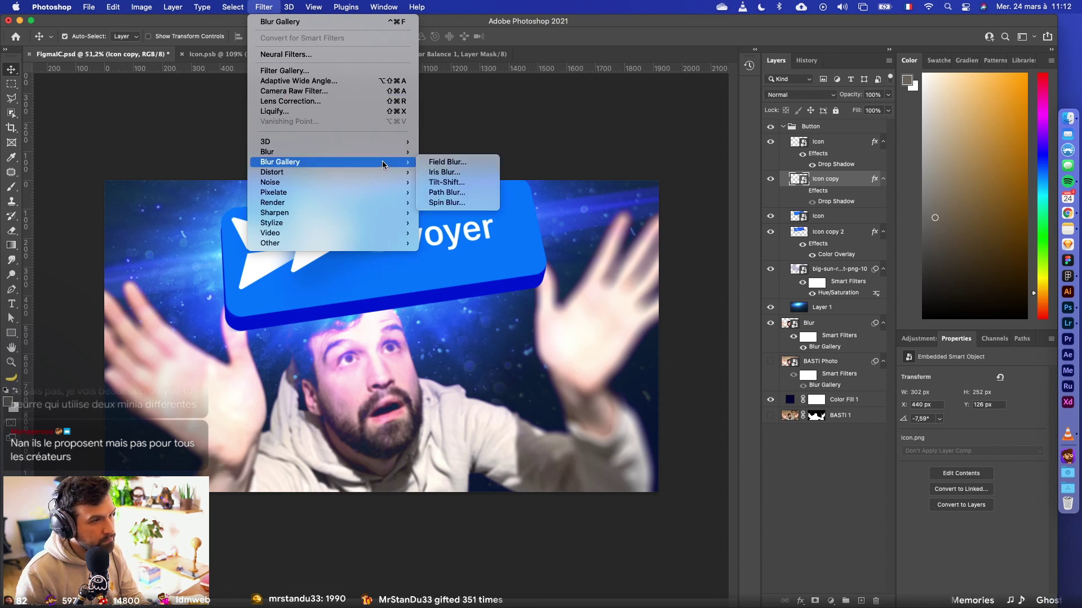
mouse_move(382, 156)
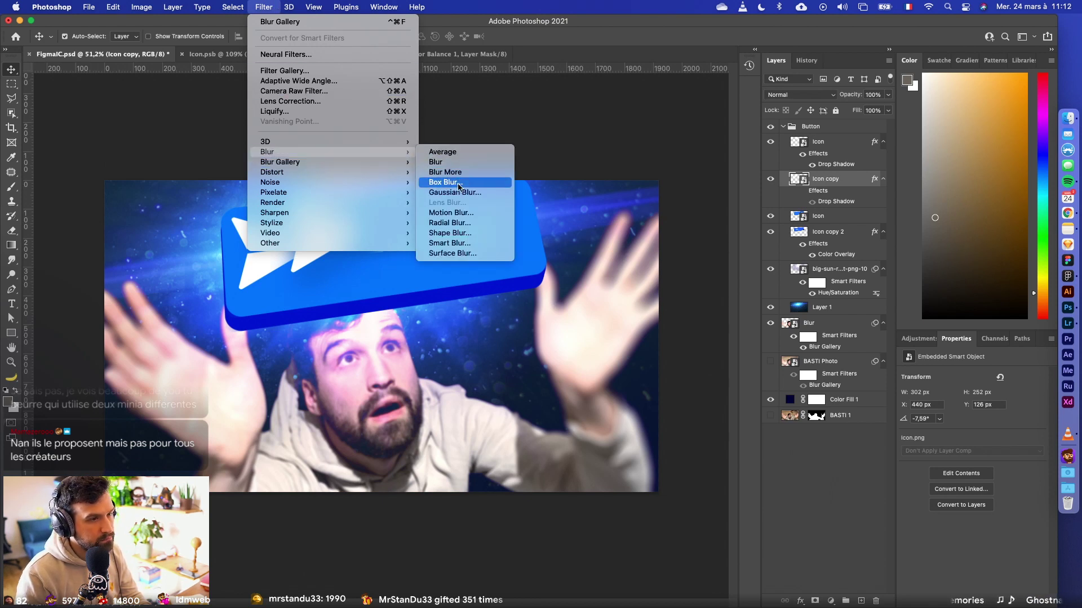
left_click(451, 213)
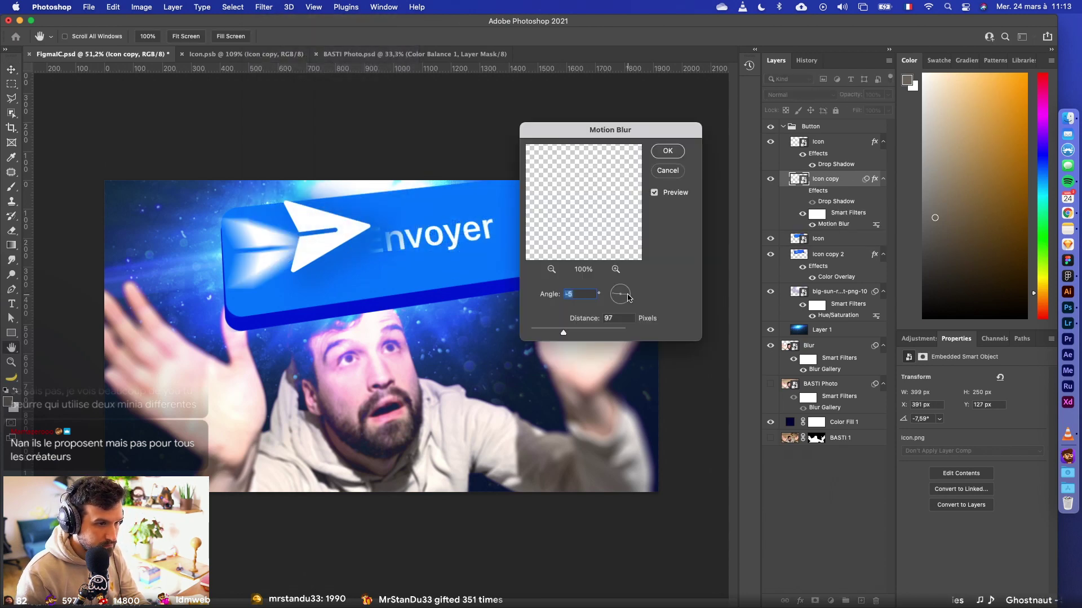
left_click_drag(578, 336, 583, 336)
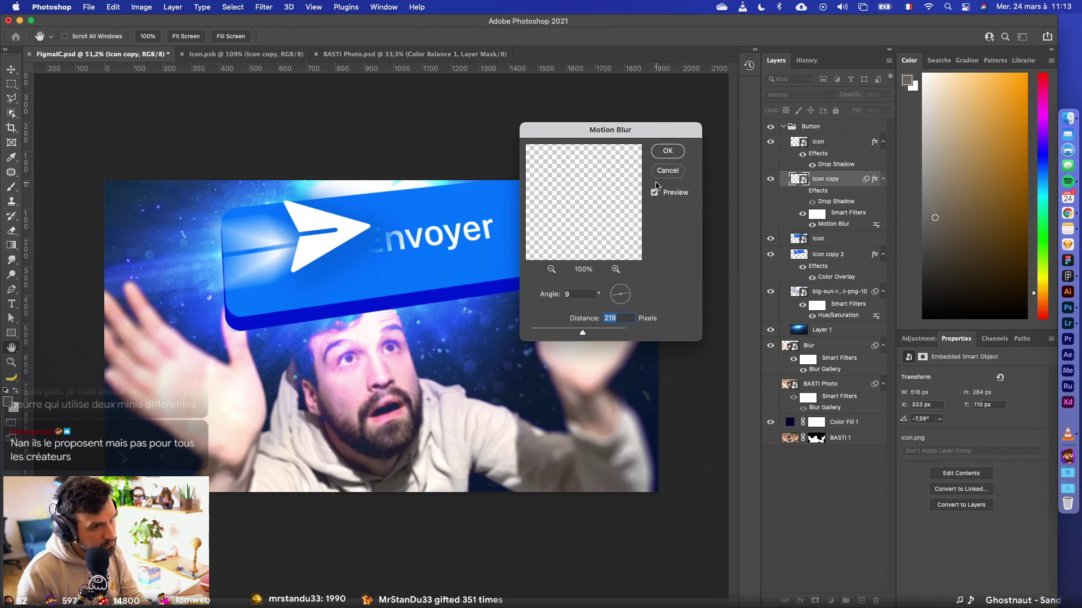
left_click(668, 151)
- Place the blurred Icon copy above the arrow's Icon layer and stretch the trail far out behind the arrow
left_click_drag(845, 184, 845, 142)
key("ctrl+t")
left_click_drag(350, 237, 294, 241)
left_click_drag(178, 251, 120, 255)
key("Return")
left_click(119, 255)
key("ctrl+minus")
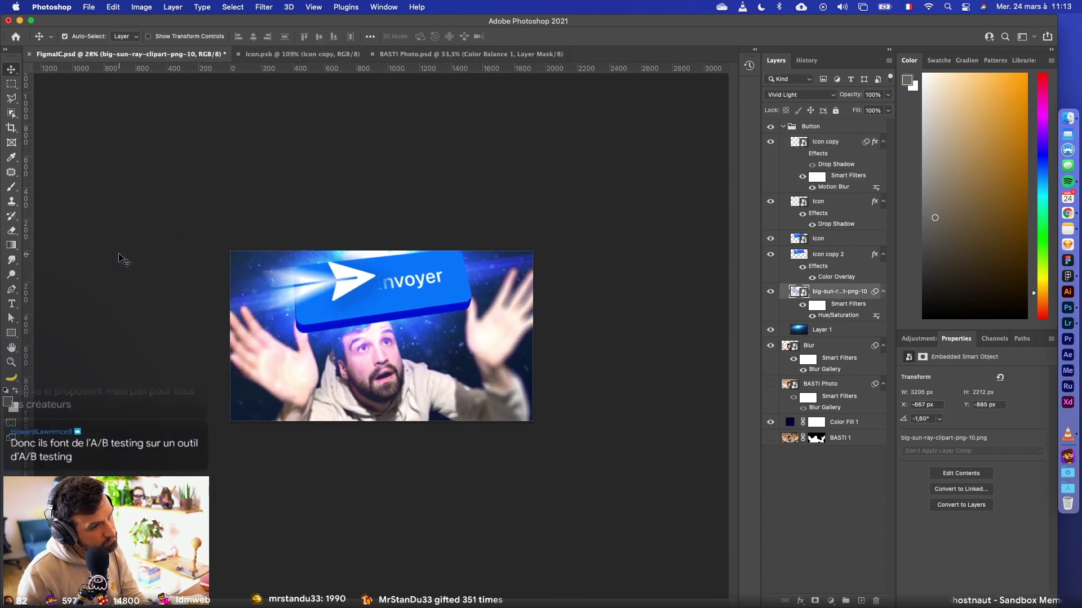
- Reposition the Icon copy trail behind the arrow and rotate it to -9.35°
key("ctrl+t")
left_click_drag(307, 293, 327, 289)
key("Return")
left_click(836, 153)
key("ctrl+t")
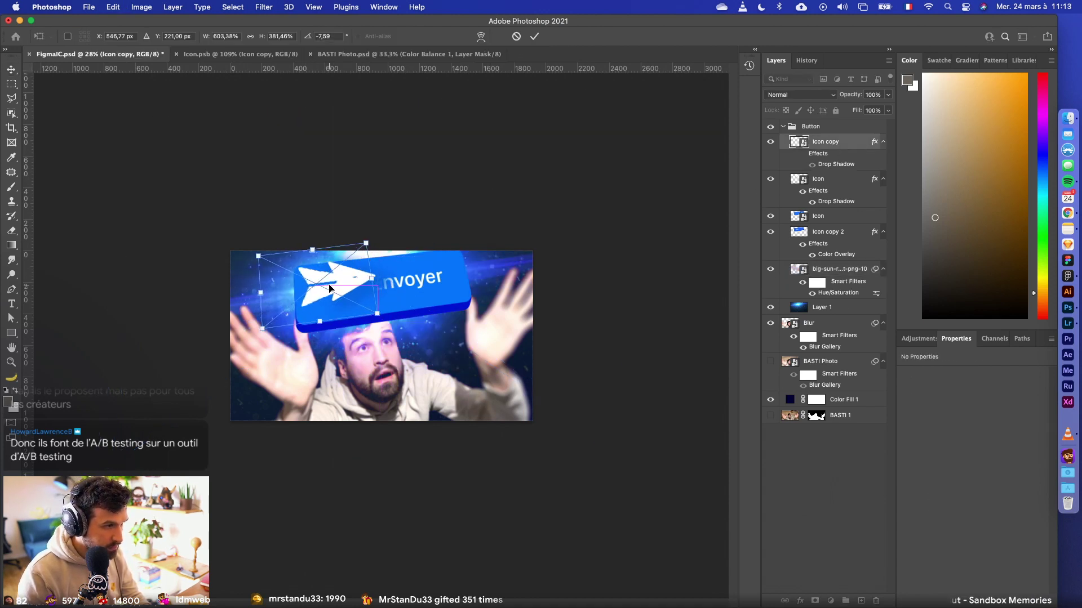
left_click_drag(375, 228, 376, 229)
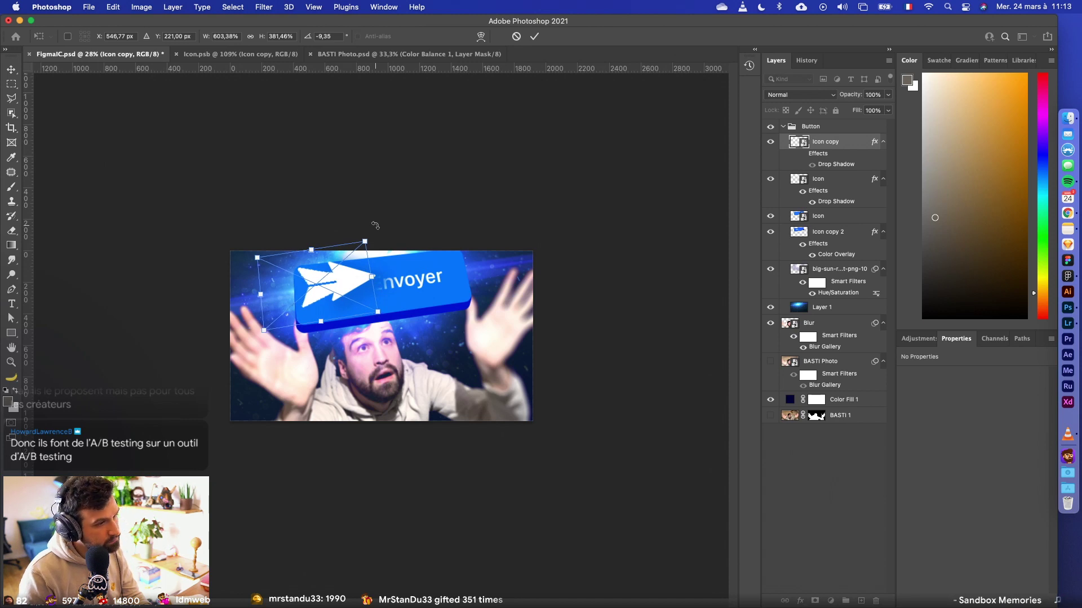
key("Return")
key("super+minus")
key("super+plus")
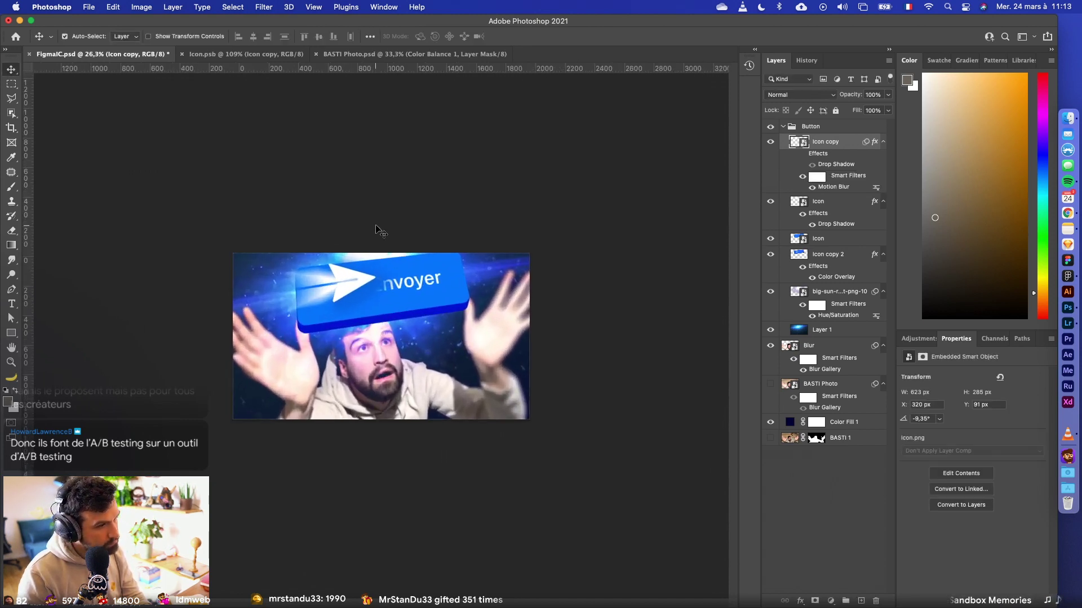
- Try stretching the Icon copy trail to about 908 px wide, past the button's edge
key("super+t")
left_click_drag(313, 288, 198, 291)
key("Return")
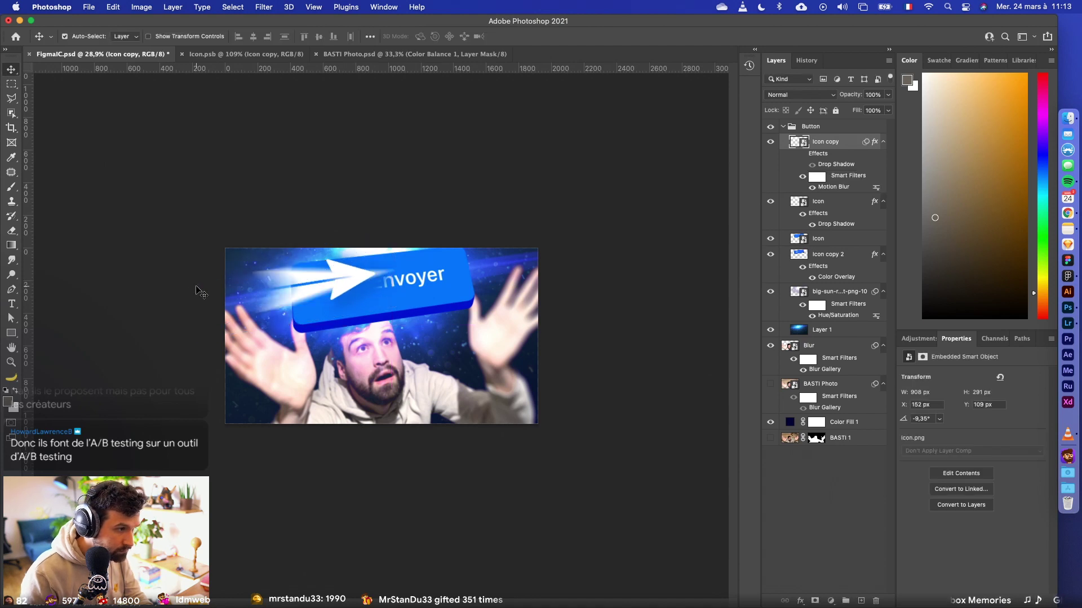
- Narrow the Icon copy trail to about 569% width and move it to about X 396 px, Y 74 px
key("super+t")
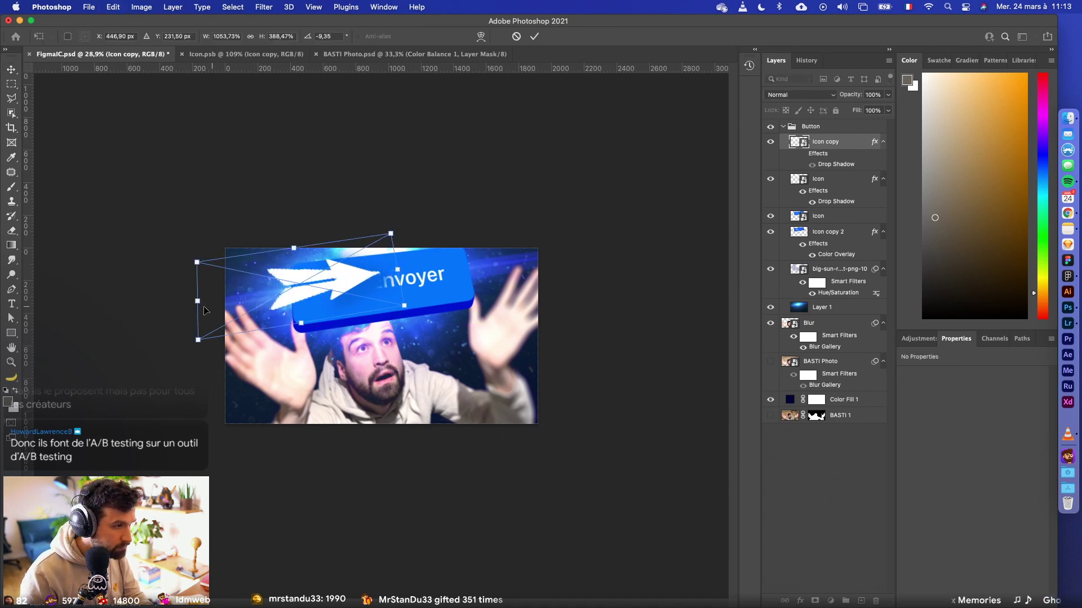
left_click_drag(196, 302, 290, 285)
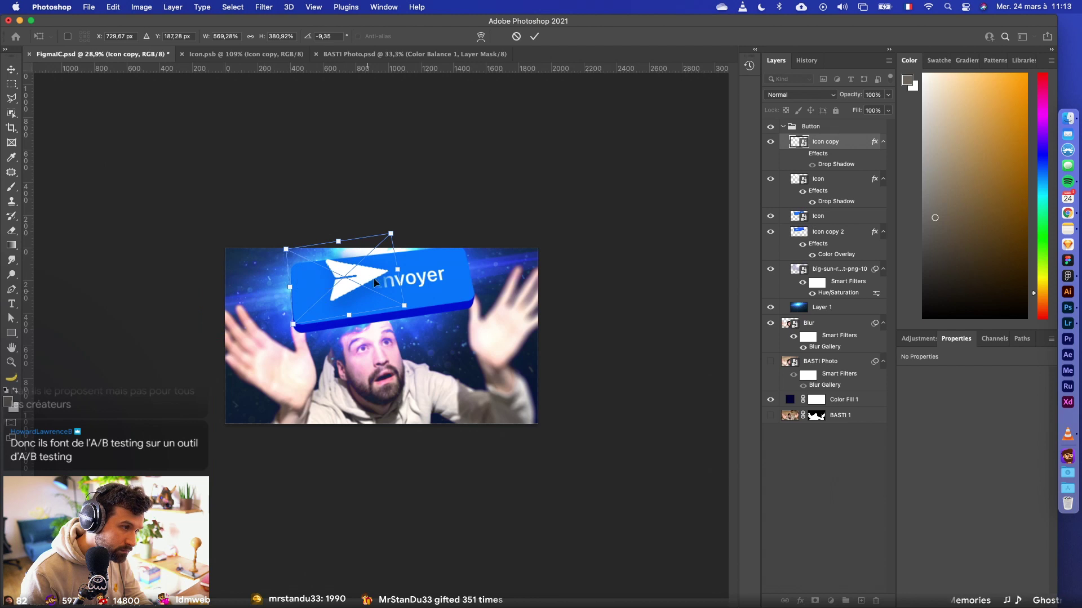
left_click_drag(377, 275, 361, 276)
key("Return")
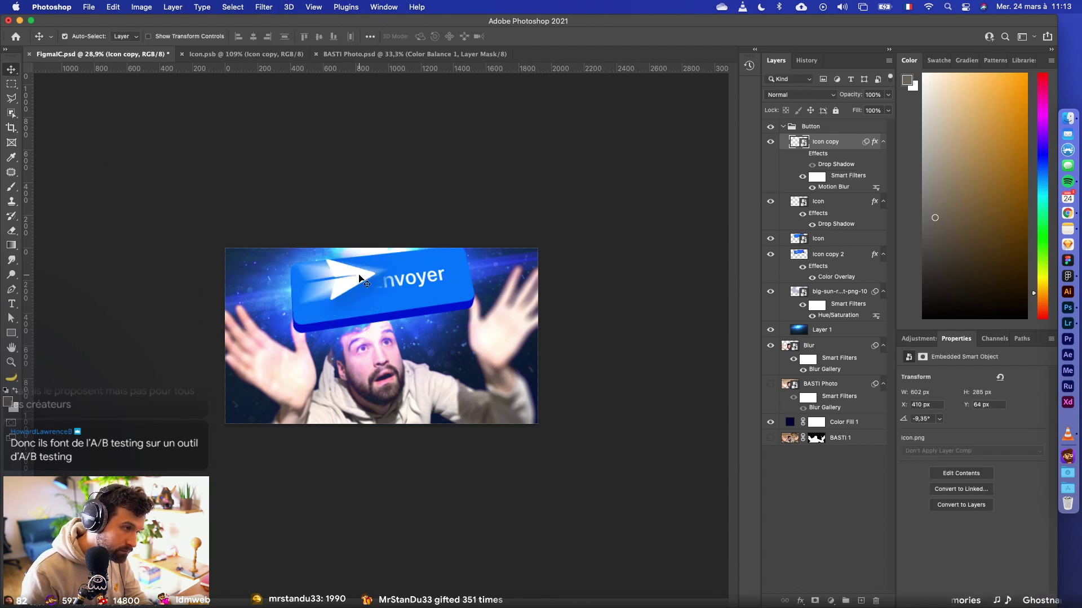
key("super+t")
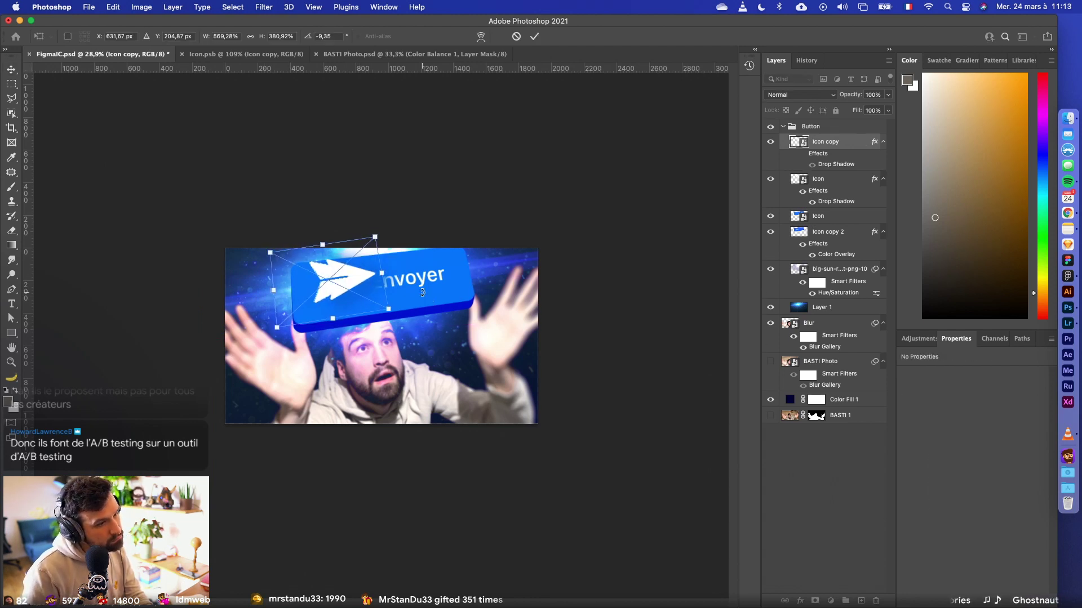
left_click_drag(423, 293, 421, 292)
key("Return")
scroll(421, 292, "down", 3)
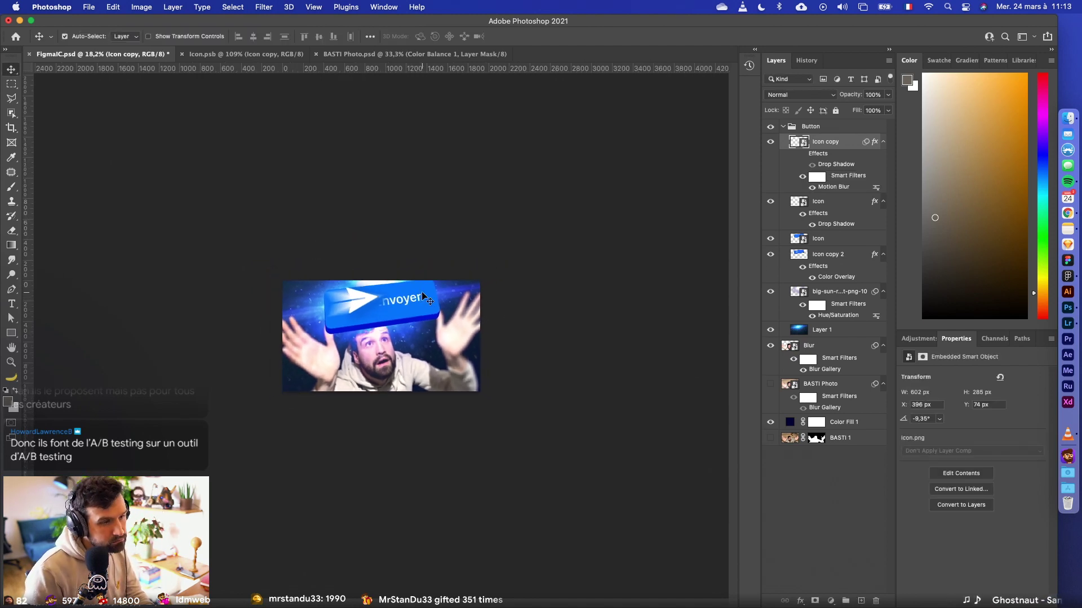
- Move the Icon copy layer beneath the arrow's Icon layer and set its Motion Blur distance to 273 pixels
left_click_drag(835, 147, 828, 237)
double_click(826, 224)
mouse_move(584, 333)
left_mouse_down()
mouse_move(605, 333)
mouse_move(591, 335)
left_mouse_up()
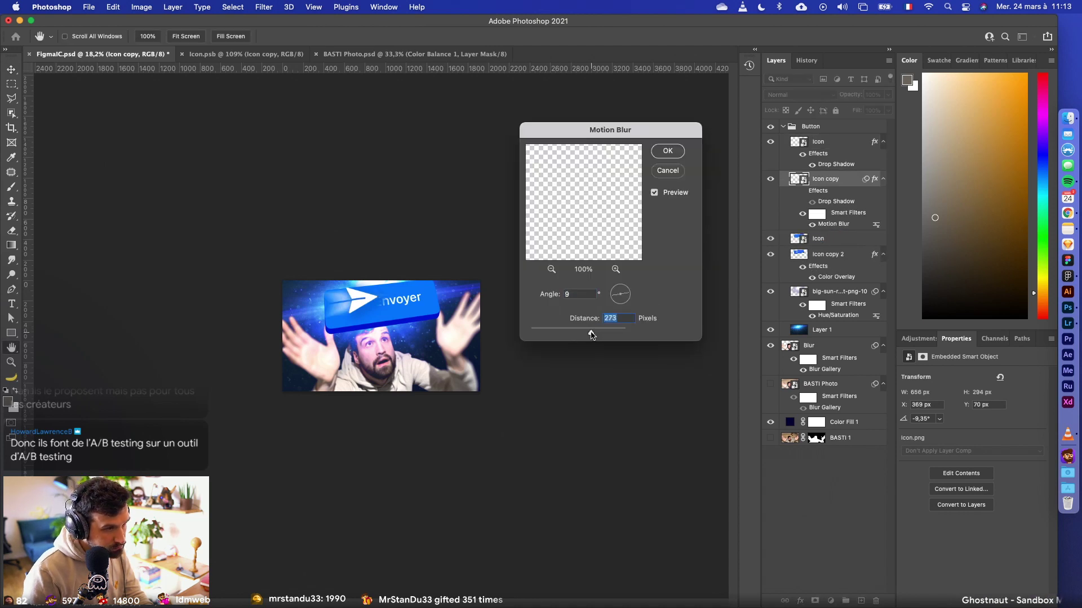
left_click(669, 150)
- Move the Icon copy trail to about X 359 px, Y 110 px so it lines up behind the arrow
scroll(363, 338, "down", 3)
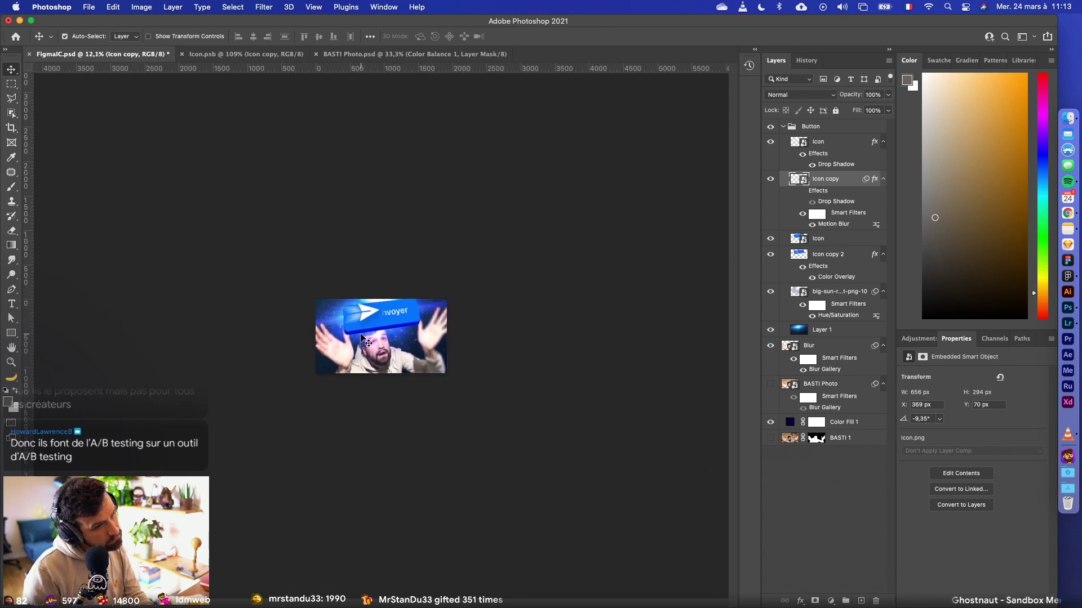
scroll(363, 340, "up", 5)
scroll(364, 338, "up", 3)
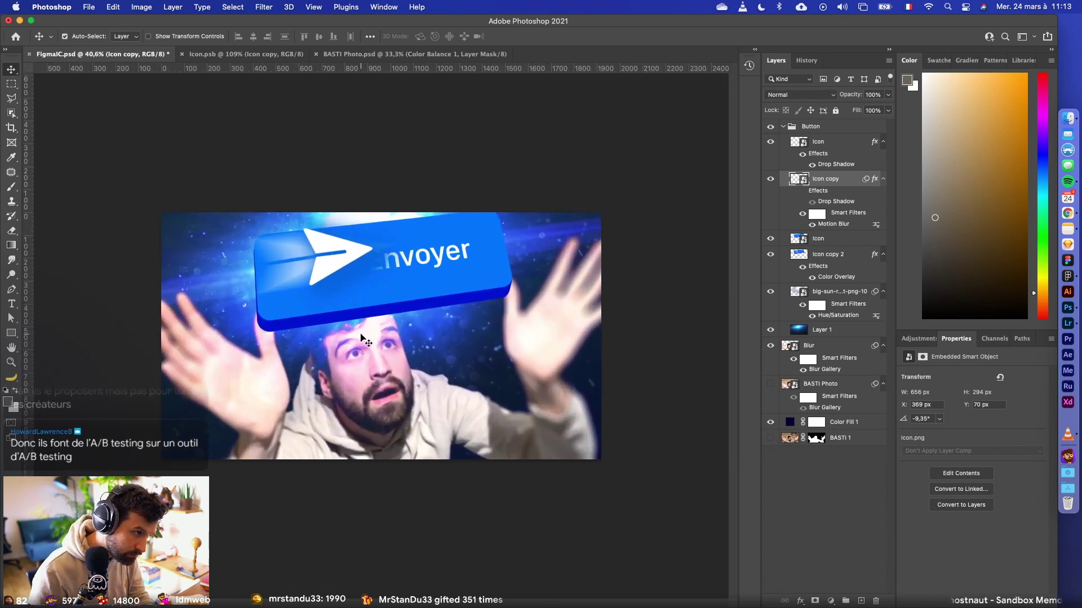
key("ctrl+t")
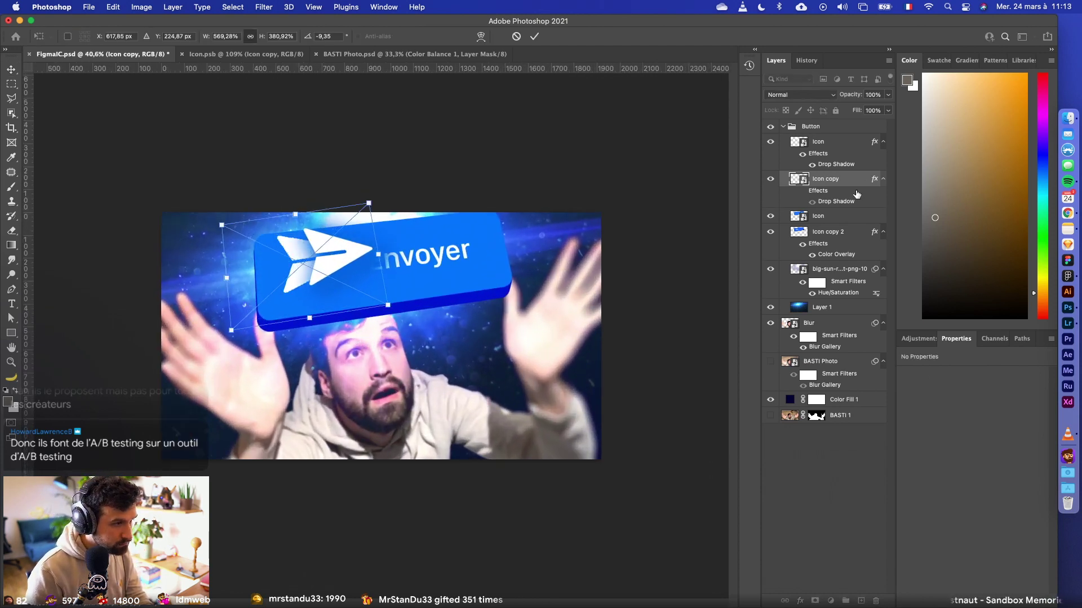
key("Return")
scroll(632, 186, "down", 2)
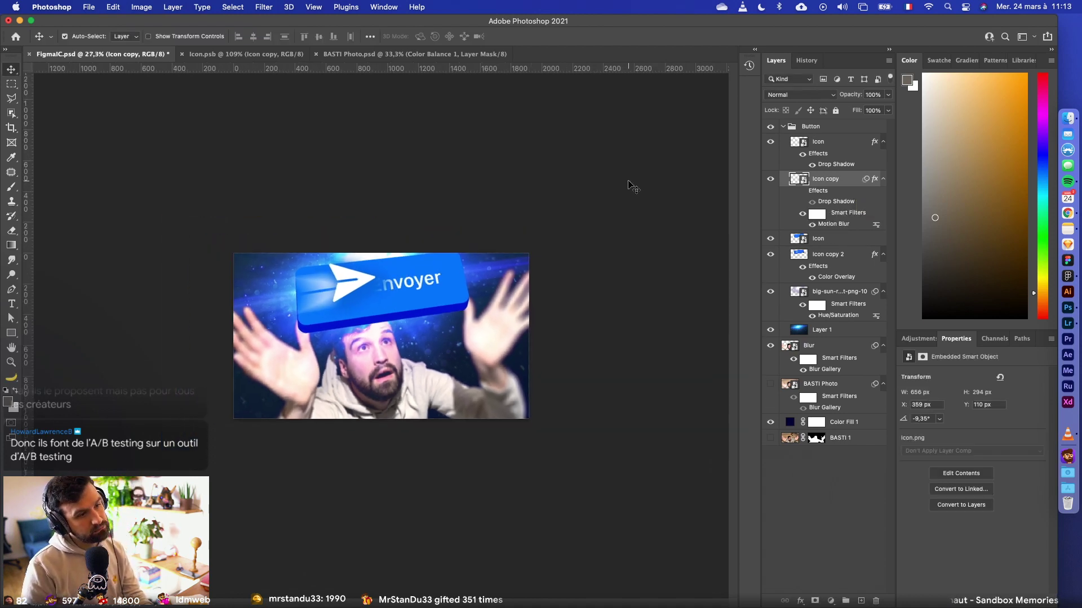
scroll(458, 287, "up", 3)
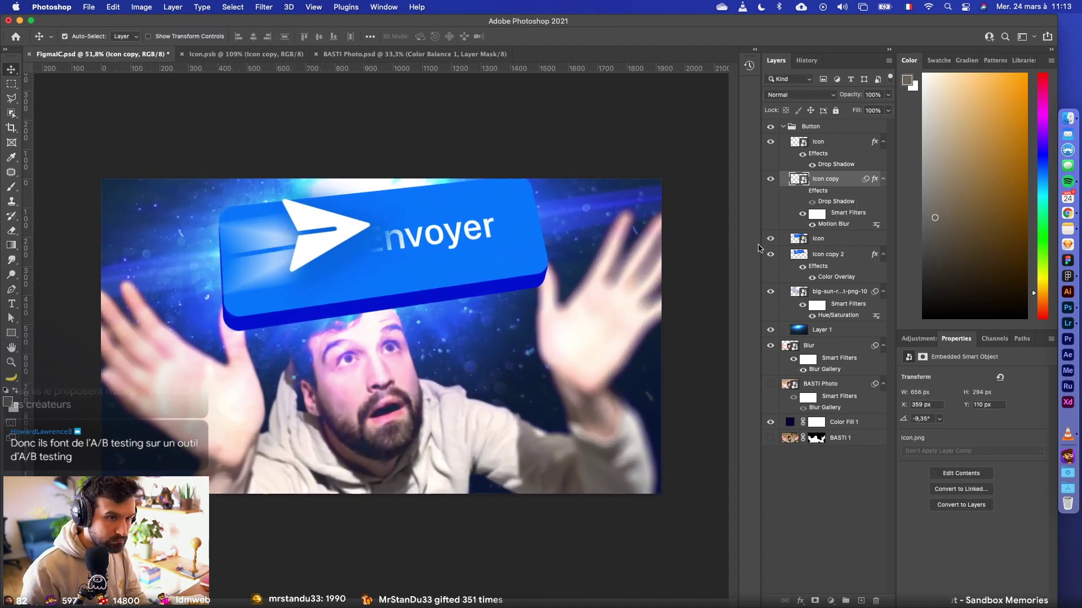
- Set the Icon copy's Motion Blur angle to 10° and save the document
double_click(833, 225)
left_click(624, 299)
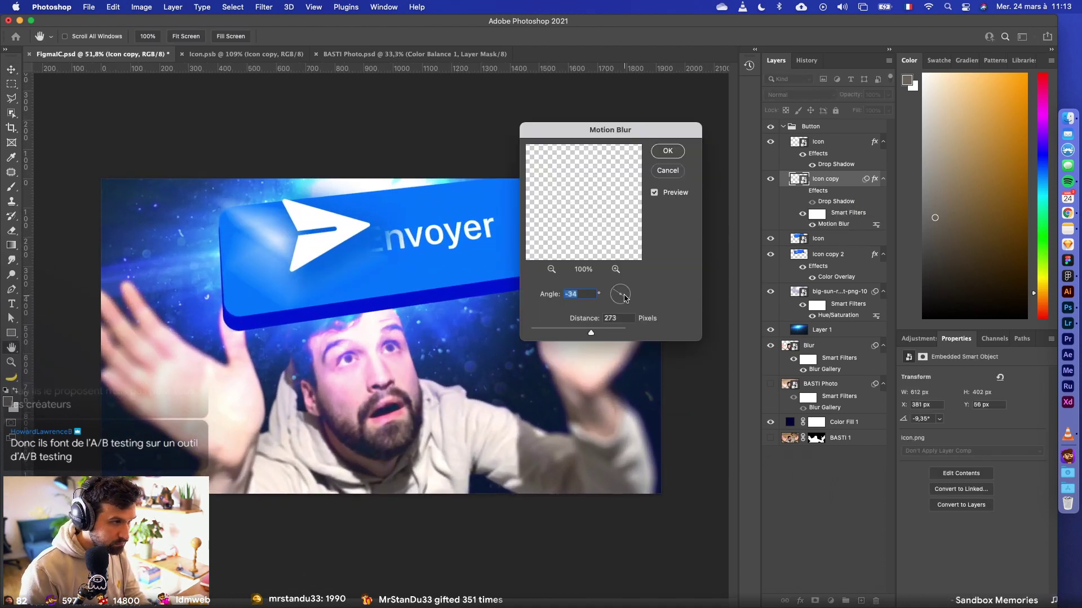
left_click(627, 295)
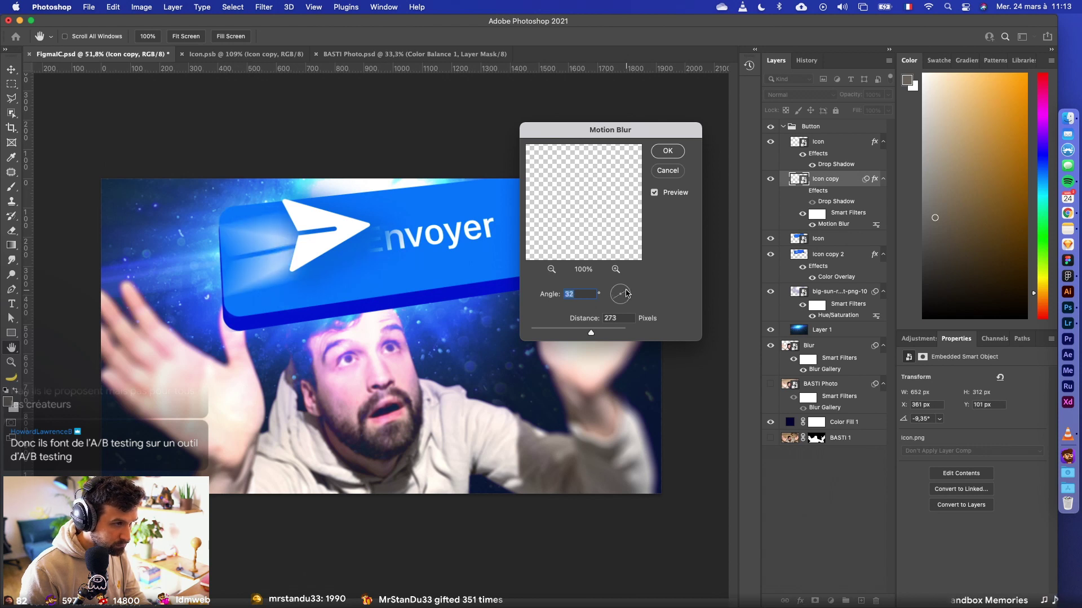
left_click_drag(624, 289, 629, 295)
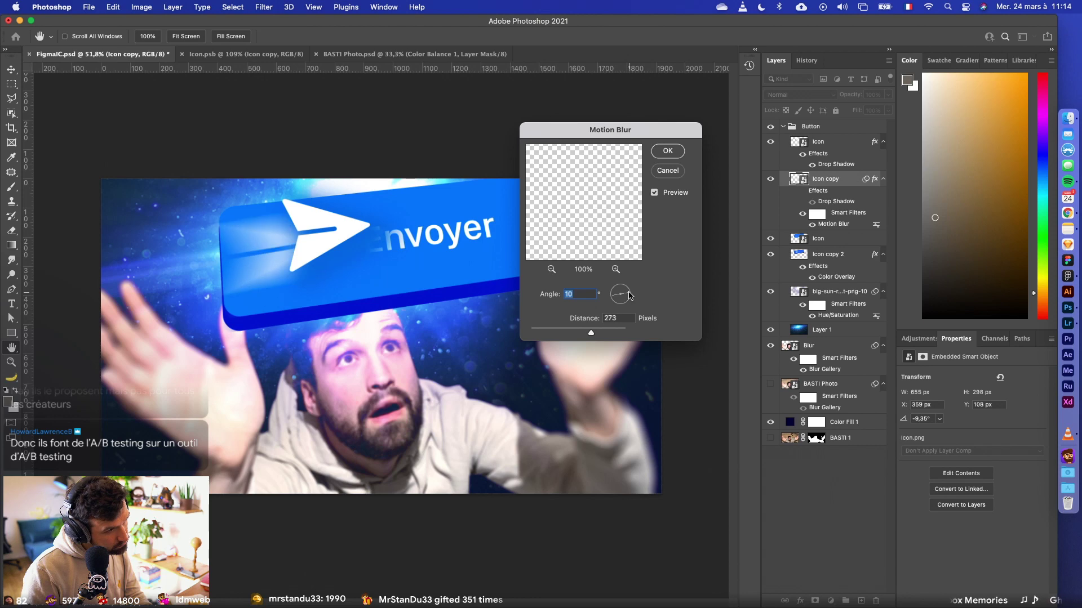
left_click(667, 151)
key("v")
scroll(489, 308, "down", 5)
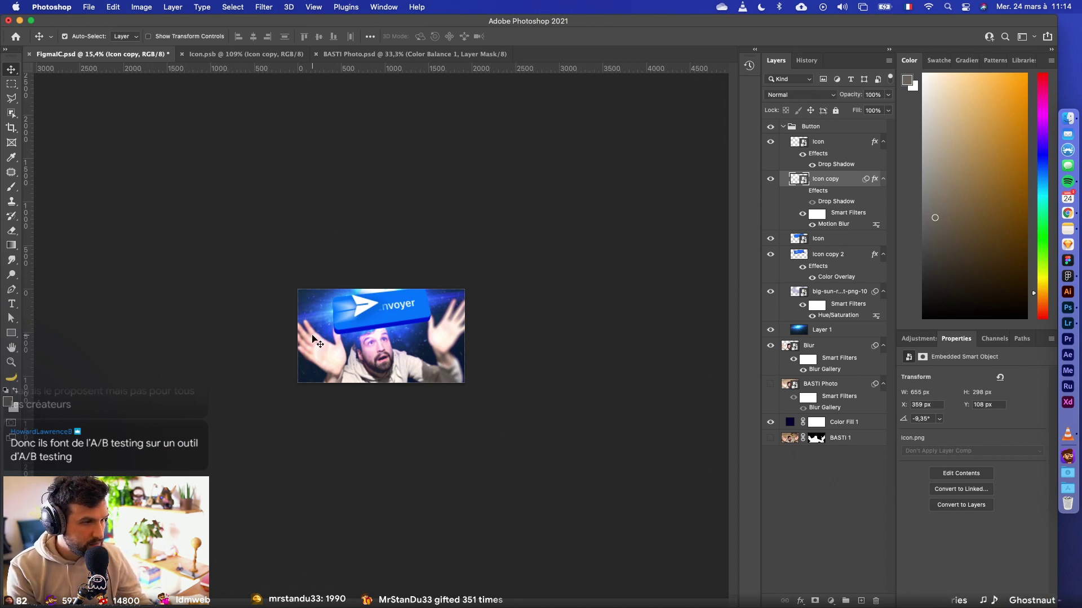
scroll(312, 338, "up", 4)
key("ctrl+s")
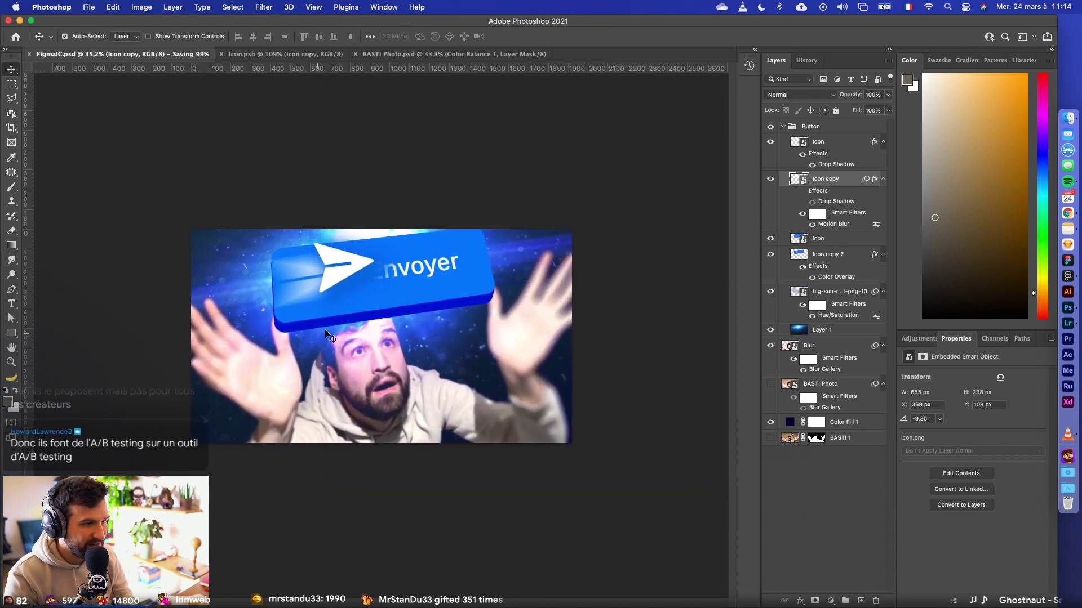
- Toggle the visibility of the lower Icon layer and the Icon copy 2 layer to check what each contributes
left_click(770, 239)
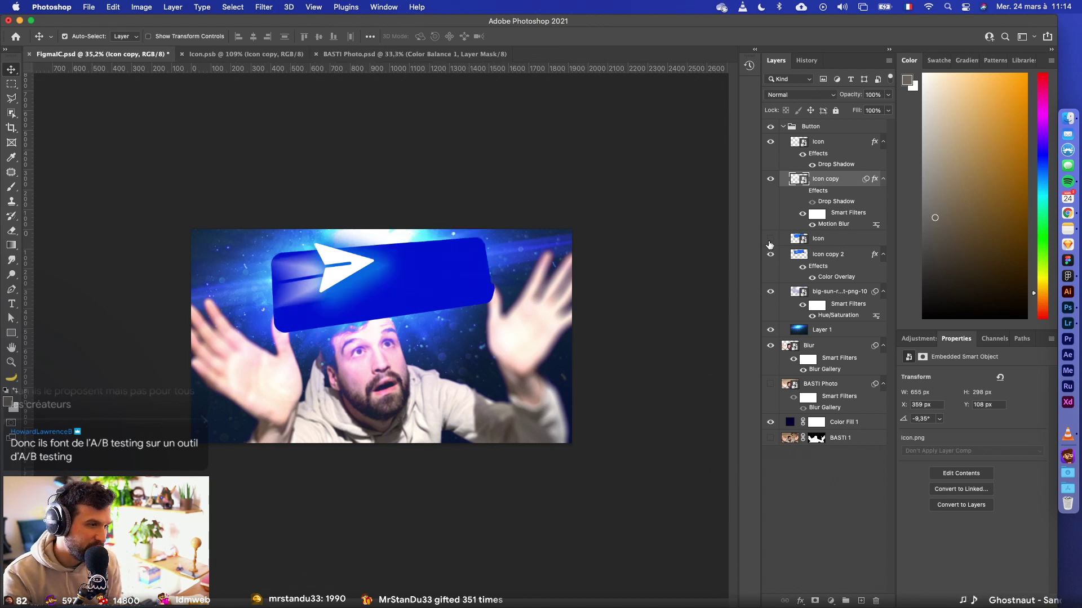
left_click(771, 239)
left_click(770, 254)
left_click(770, 254)
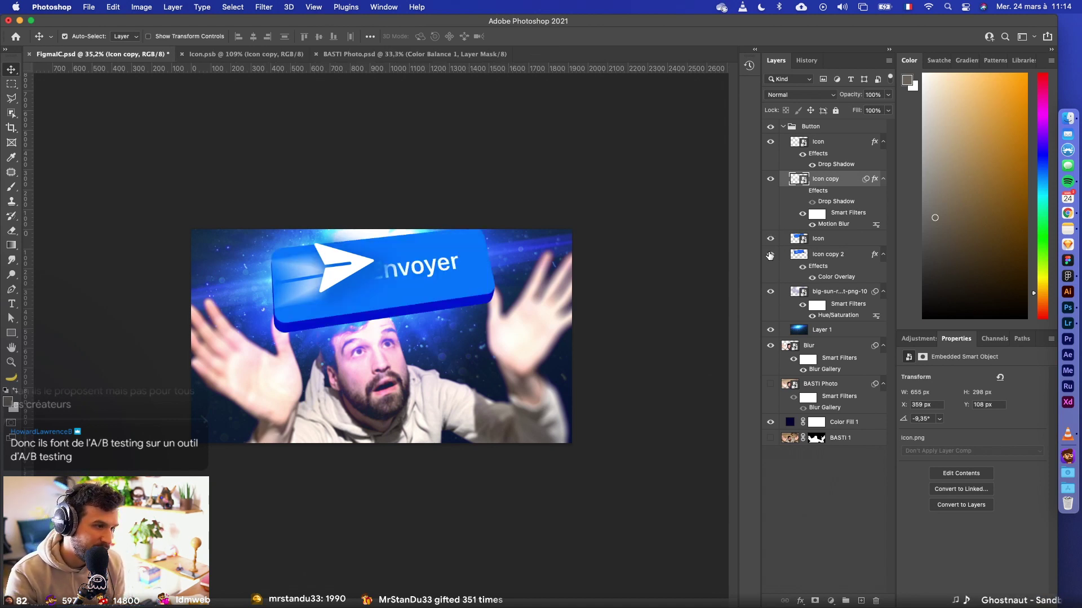
- Toggle the big-sun-ray layer and its smart filters off and on to examine their effect on the thumbnail
left_click(771, 292)
left_click(771, 293)
left_click(771, 293)
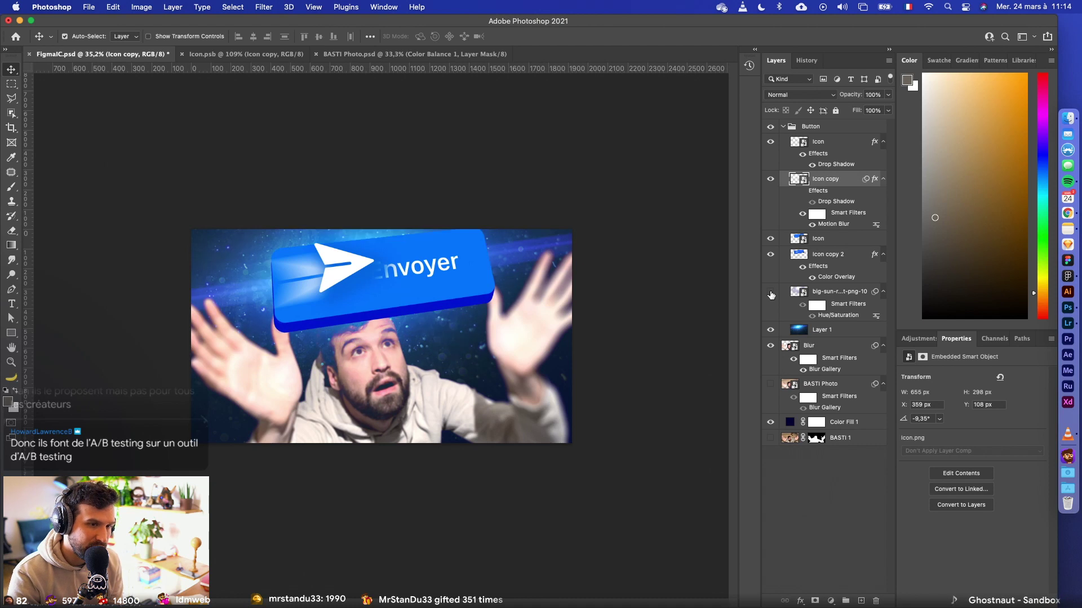
left_click(771, 293)
left_click(799, 294)
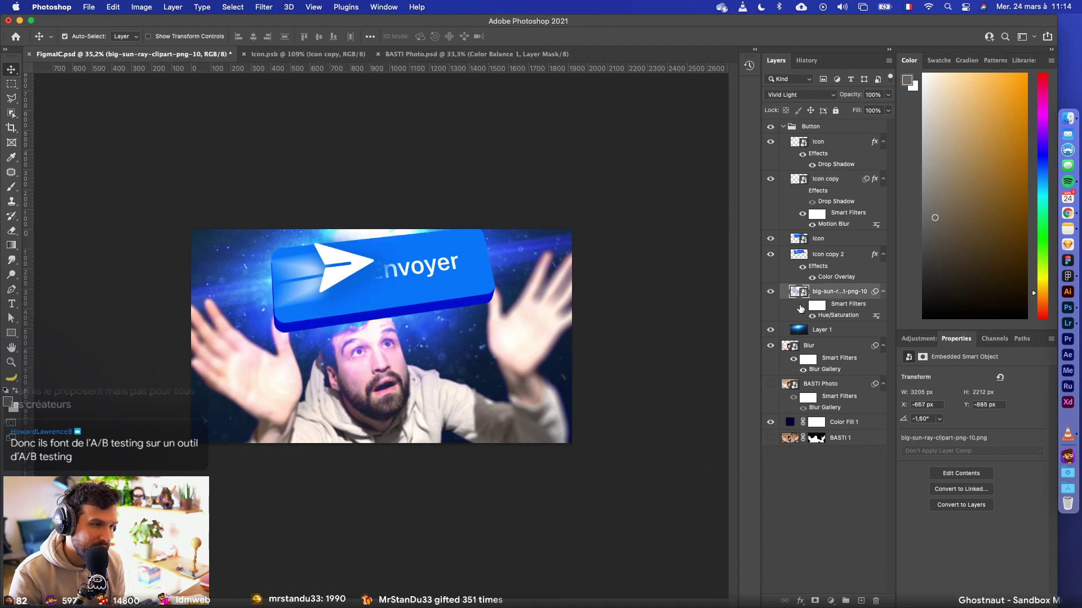
left_click(801, 306)
left_click(801, 306)
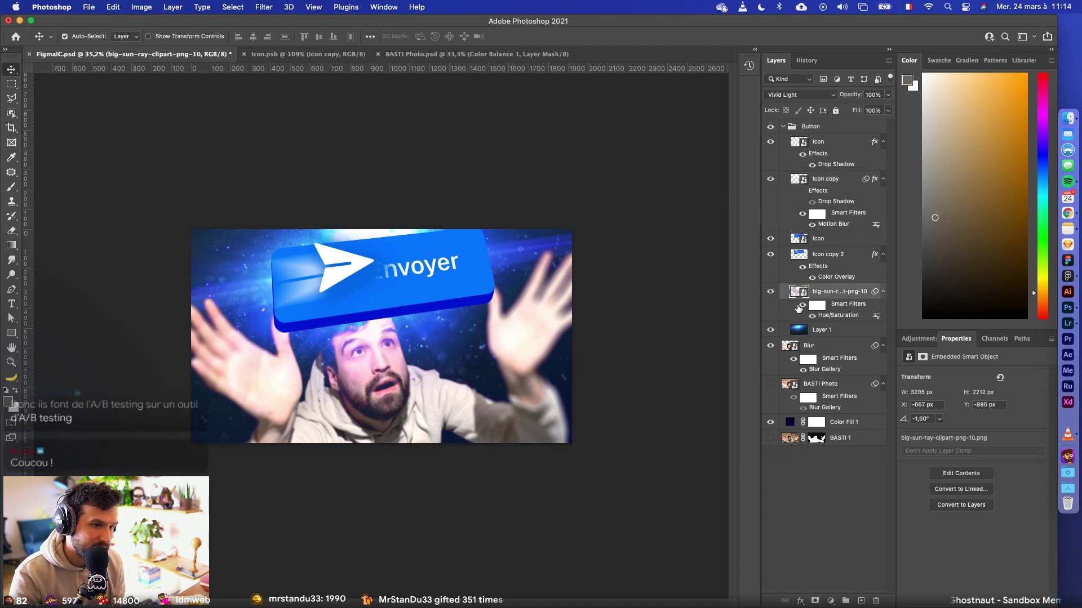
left_click(770, 293)
left_click(770, 293)
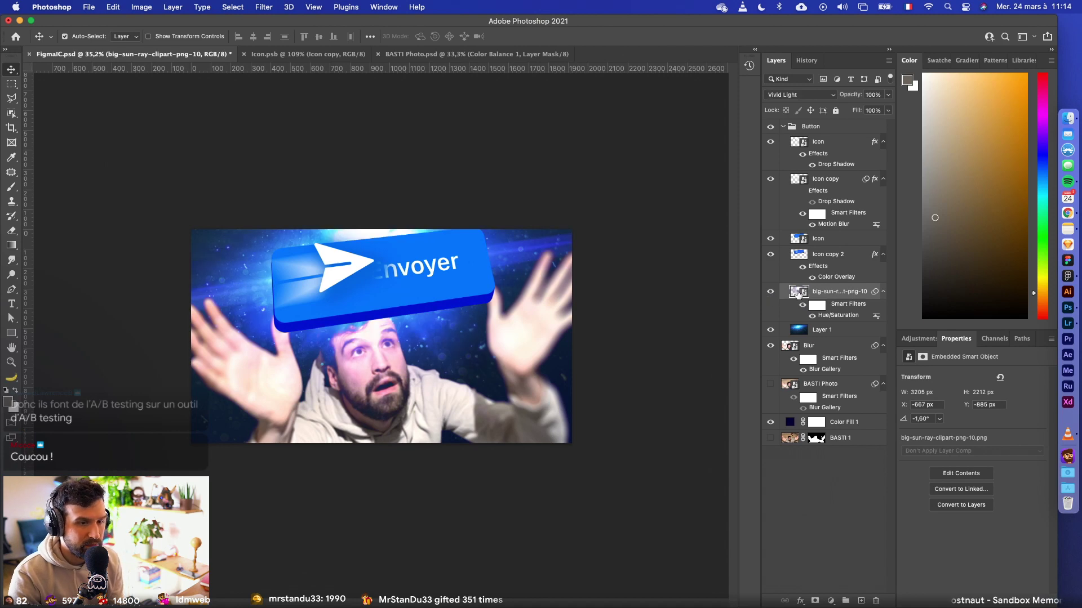
- Mask the big-sun-ray layer and paint black over the man's face with a 124 px brush at 0% hardness, 68% opacity and 71% flow
left_click(815, 600)
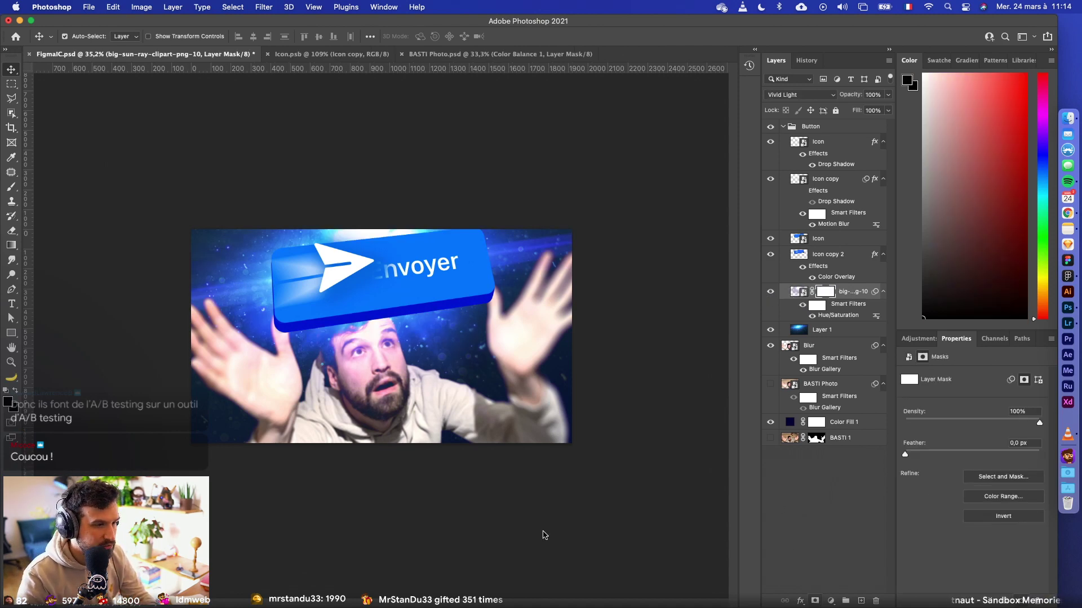
key("super+0")
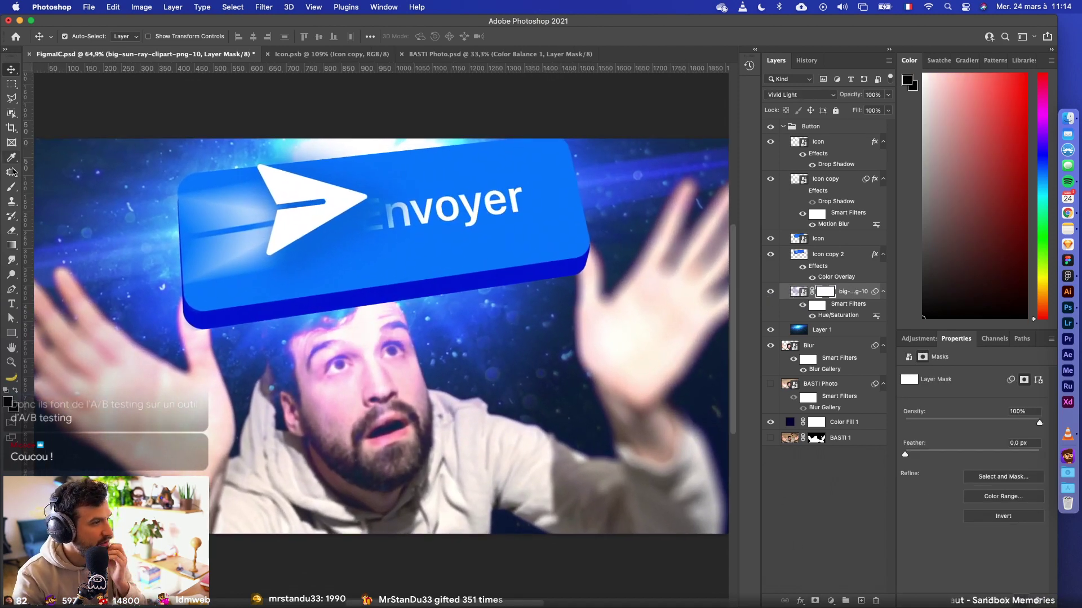
left_click(13, 189)
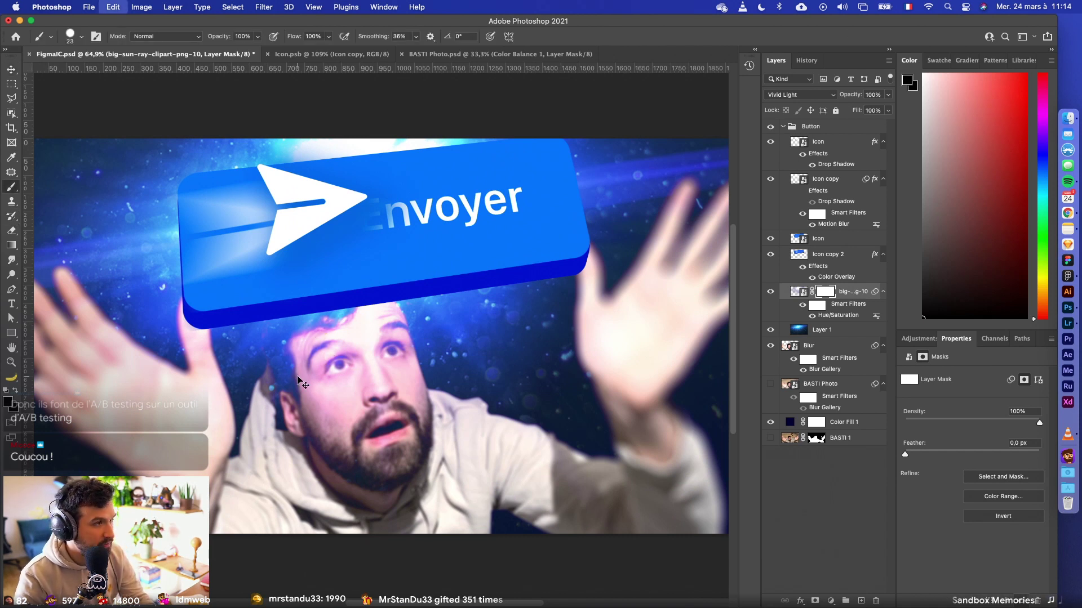
left_click(81, 37)
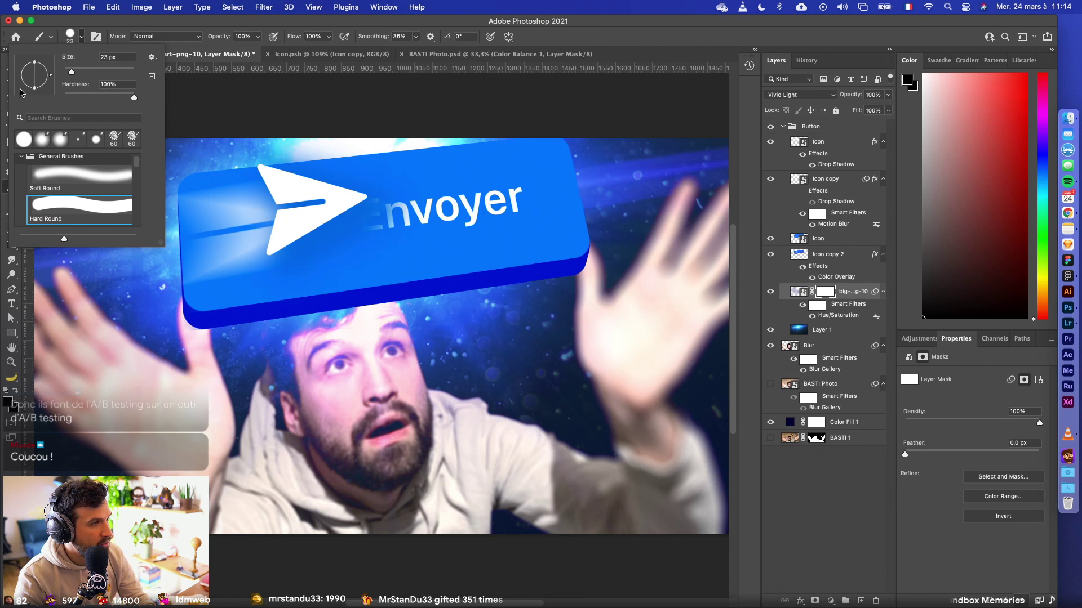
mouse_move(75, 97)
left_mouse_down()
mouse_move(34, 98)
mouse_move(74, 71)
mouse_move(103, 71)
left_mouse_up()
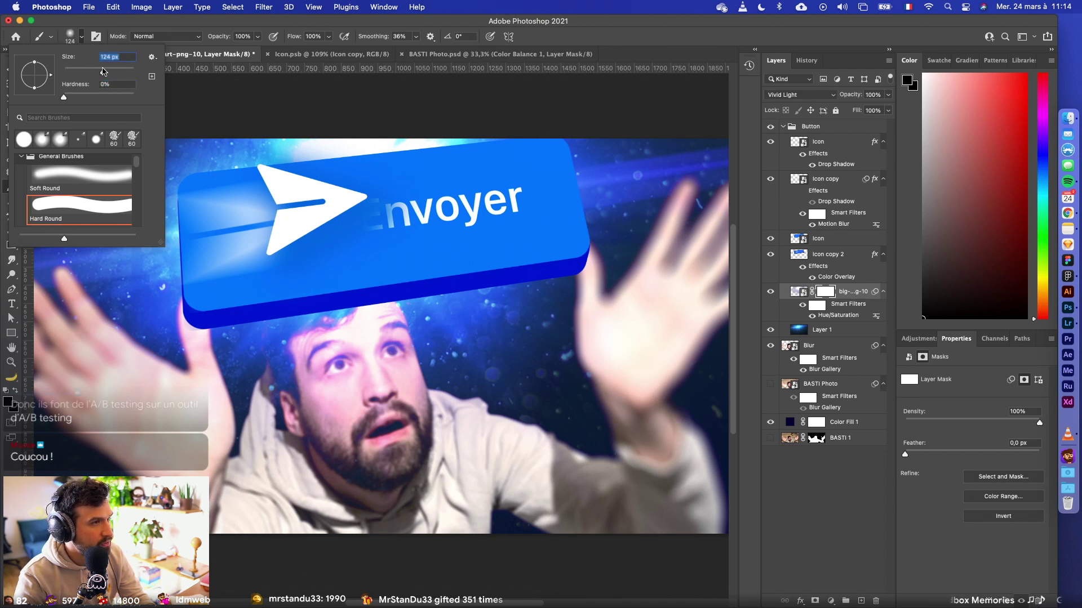
left_click(328, 37)
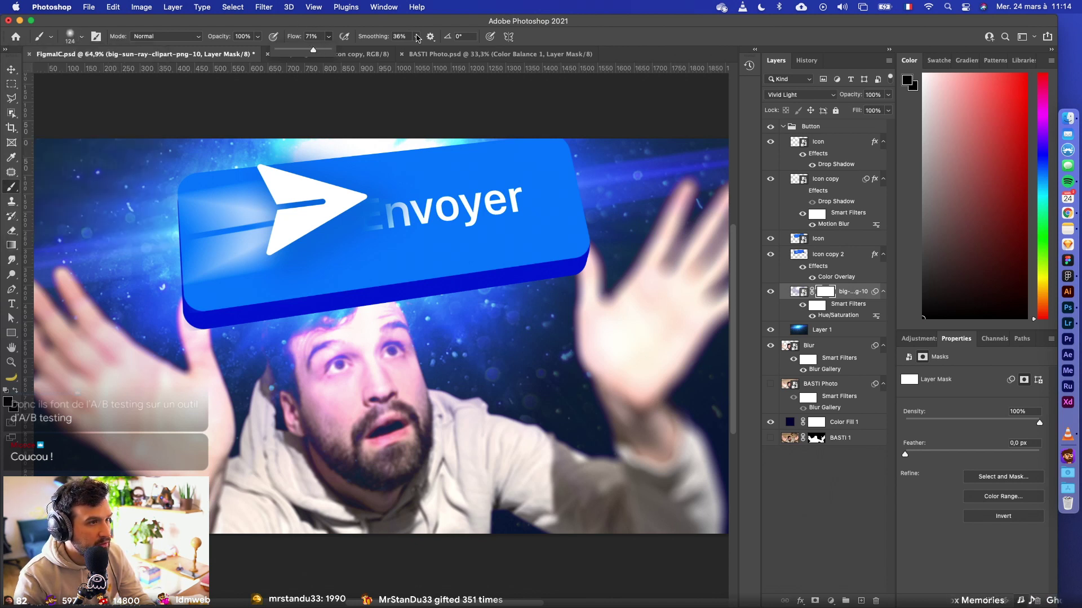
left_click(257, 37)
left_click_drag(261, 50, 241, 50)
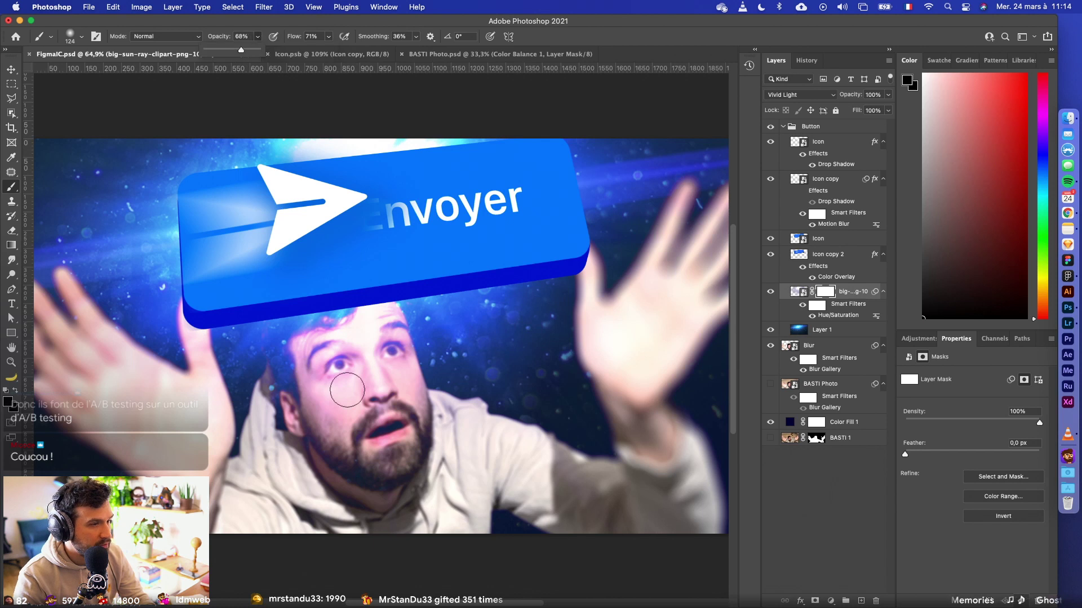
mouse_move(352, 394)
left_mouse_down()
mouse_move(374, 355)
mouse_move(336, 330)
mouse_move(313, 387)
mouse_move(337, 428)
mouse_move(379, 431)
mouse_move(399, 402)
mouse_move(390, 361)
mouse_move(364, 332)
mouse_move(328, 338)
mouse_move(293, 379)
mouse_move(333, 331)
mouse_move(389, 386)
mouse_move(380, 304)
mouse_move(393, 354)
left_mouse_up()
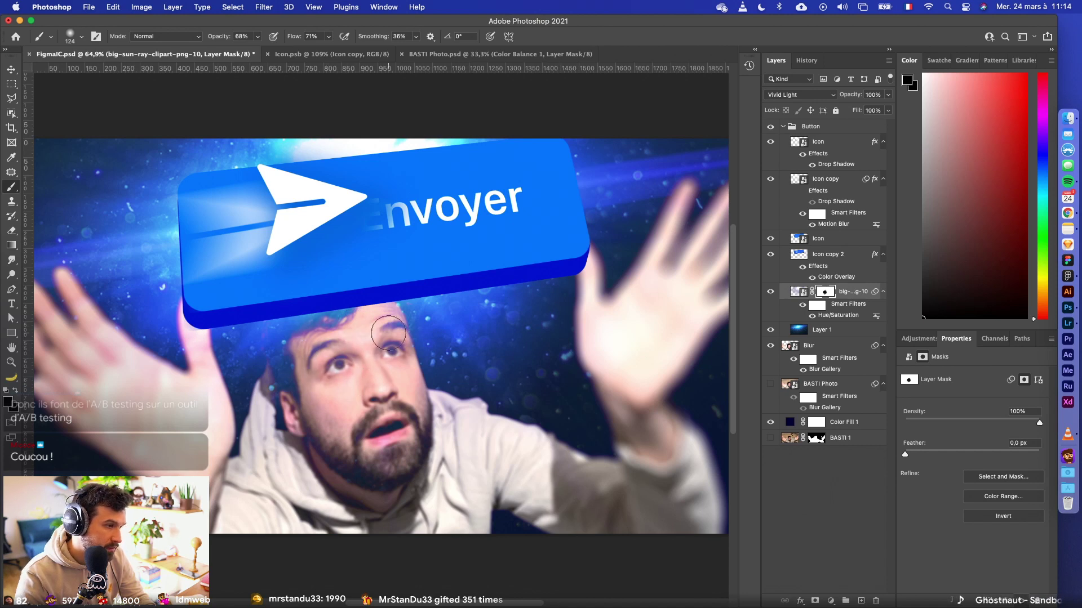
- Toggle the big-sun-ray layer and its mask off and on to compare the thumbnail at different zoom levels
scroll(389, 333, "down", 5)
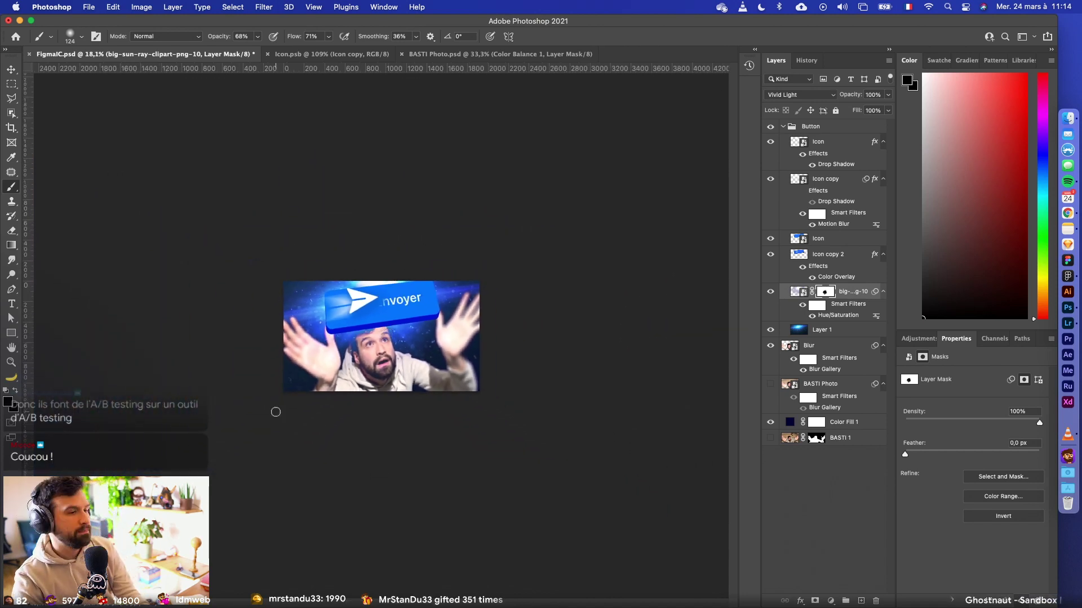
scroll(276, 412, "up", 3)
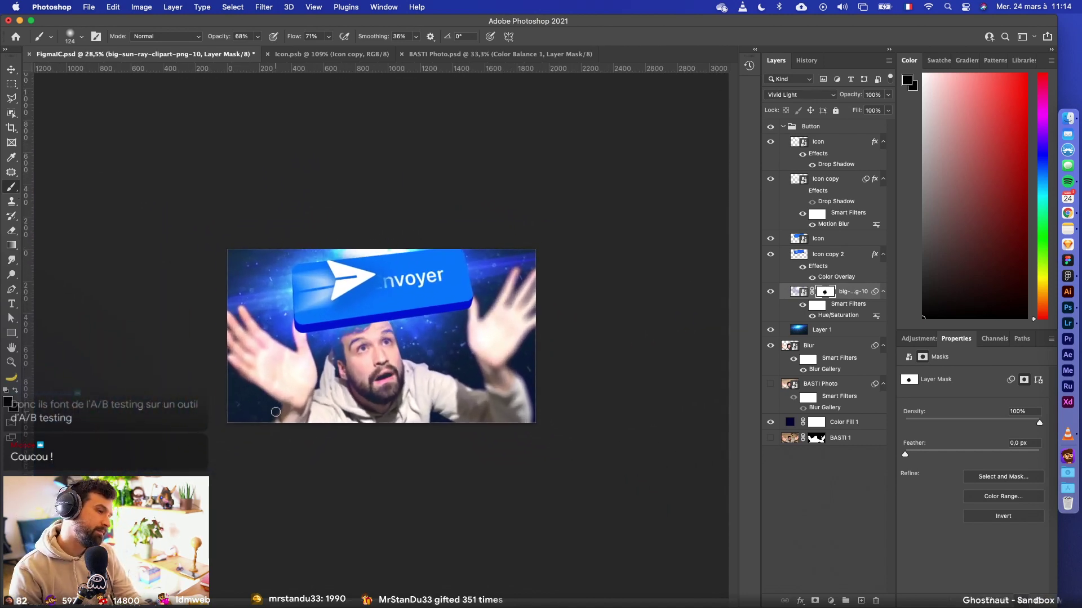
left_click(771, 293)
left_click(771, 292)
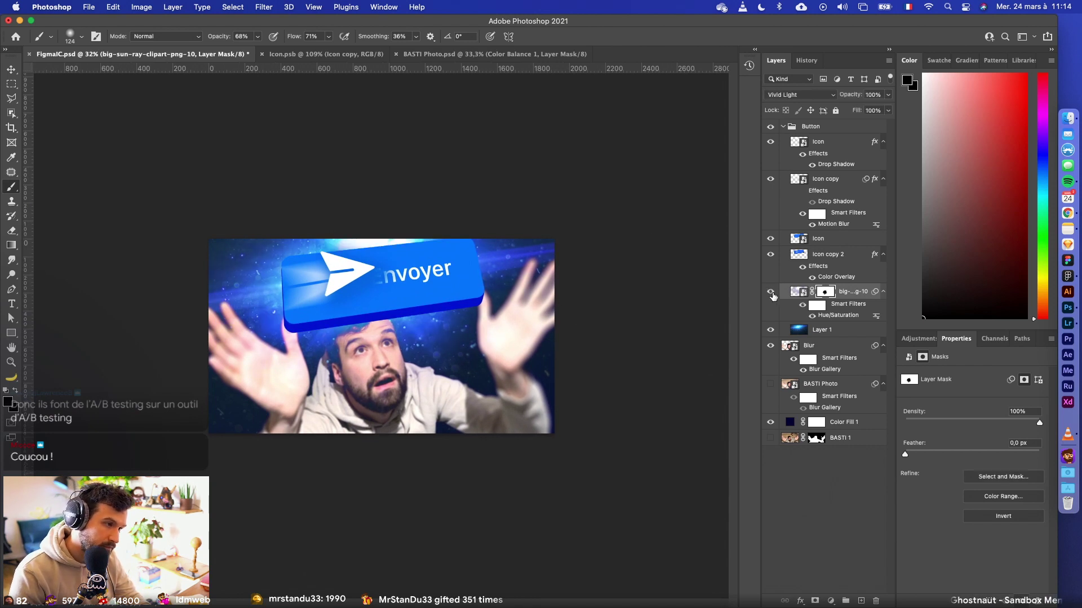
left_click(826, 292, "shift")
left_click(826, 292, "shift")
scroll(512, 341, "down", 2)
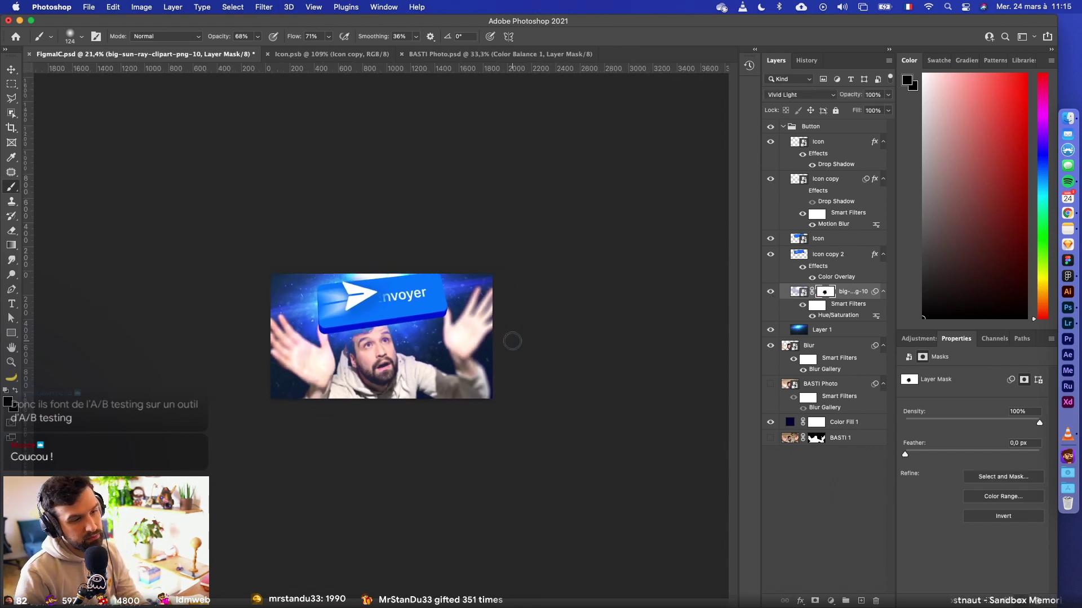
scroll(512, 341, "up", 2)
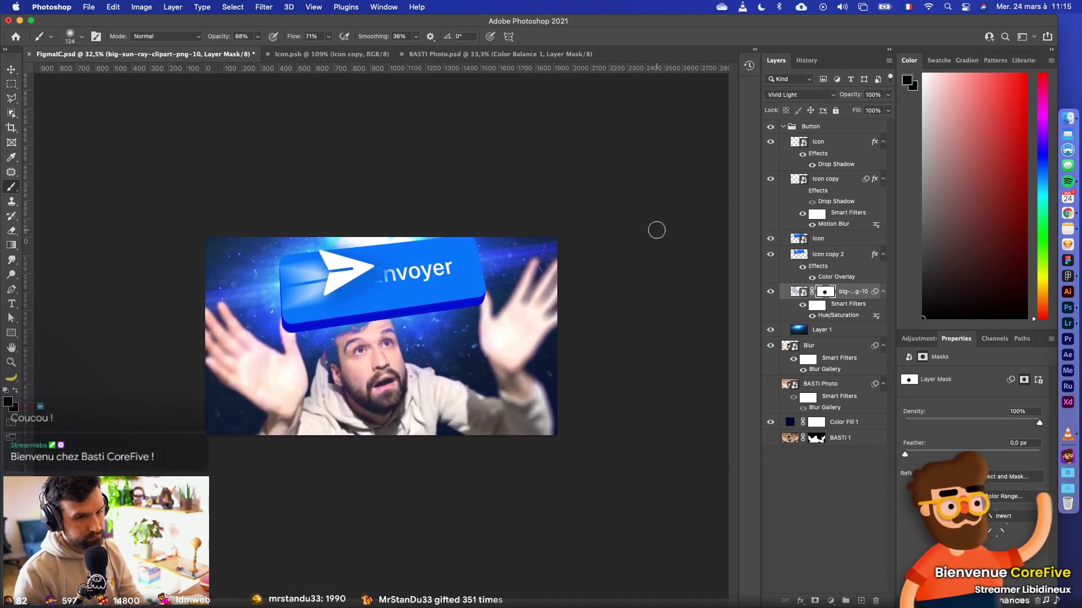
- Toggle Layer 1 off and on to check its effect on the background
scroll(657, 230, "down", 3)
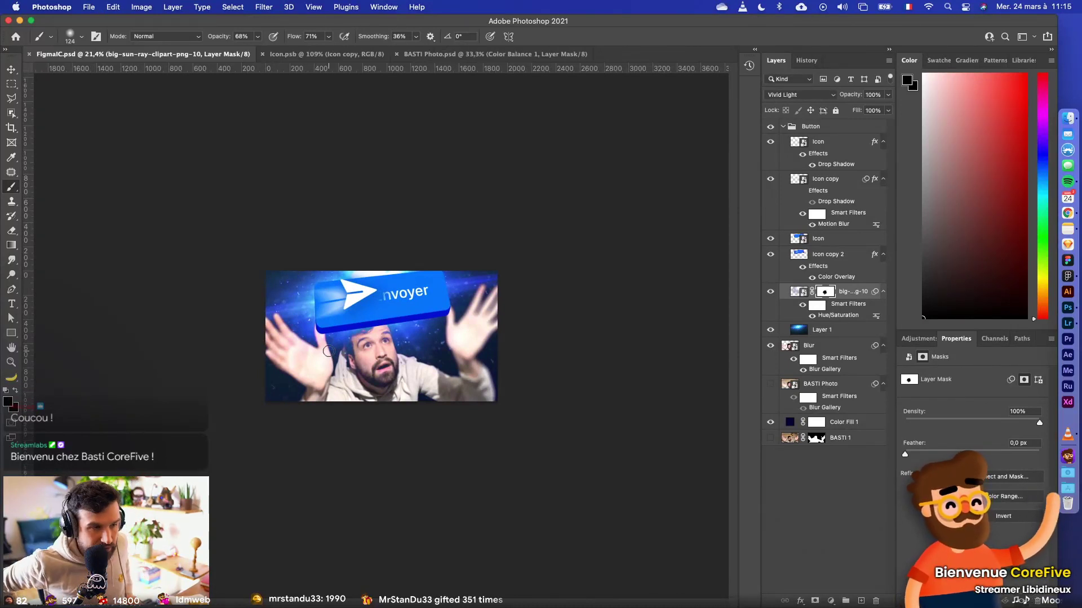
scroll(329, 351, "up", 2)
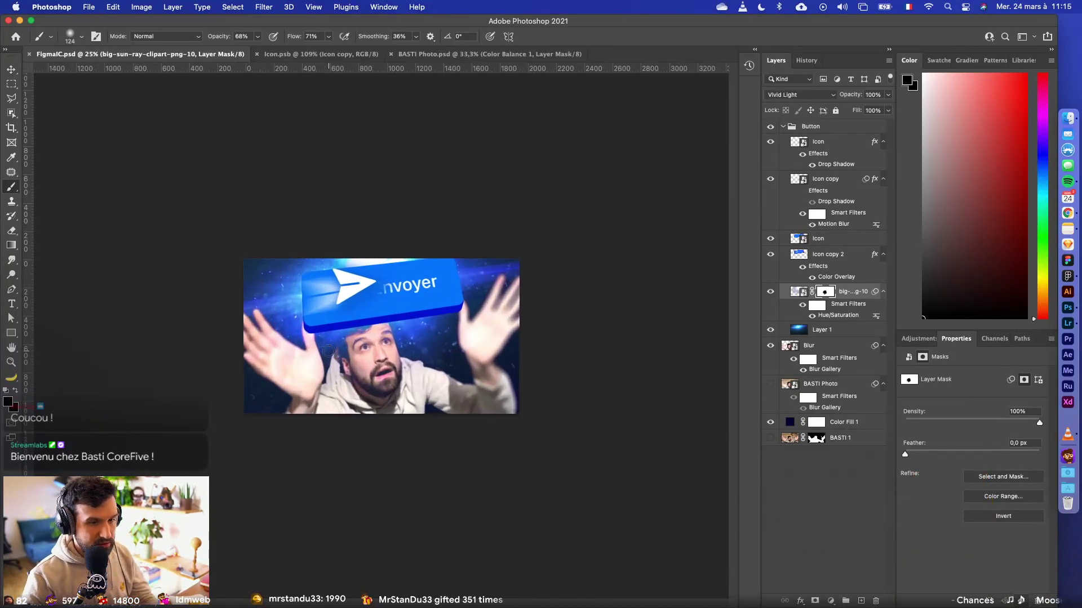
left_click(770, 330)
left_click(770, 331)
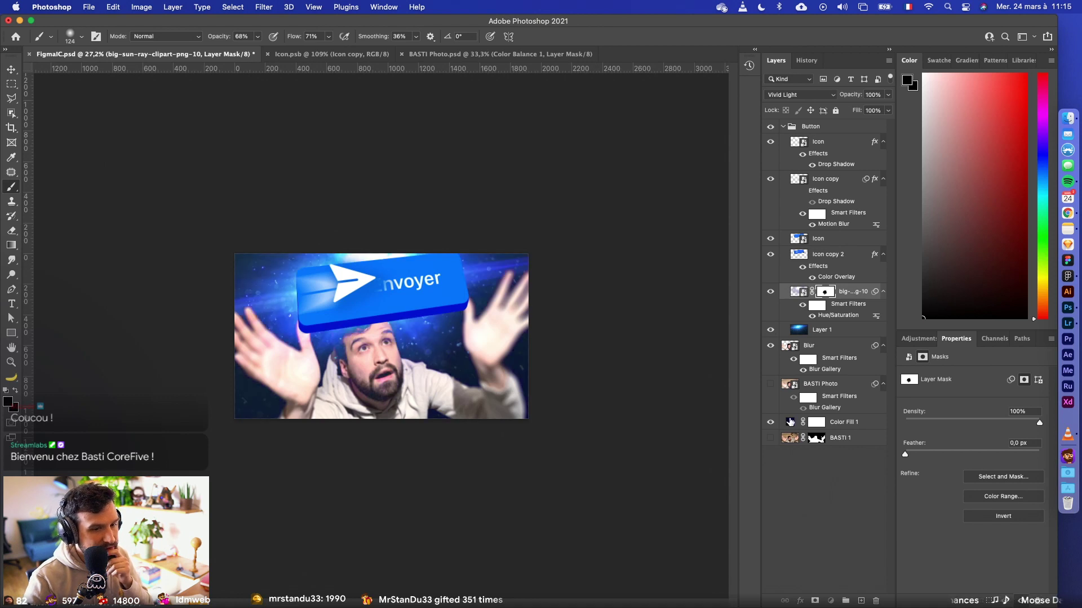
- Change the Color Fill 1 background colour to a near-black navy blue
double_click(790, 422)
left_click_drag(658, 289, 560, 220)
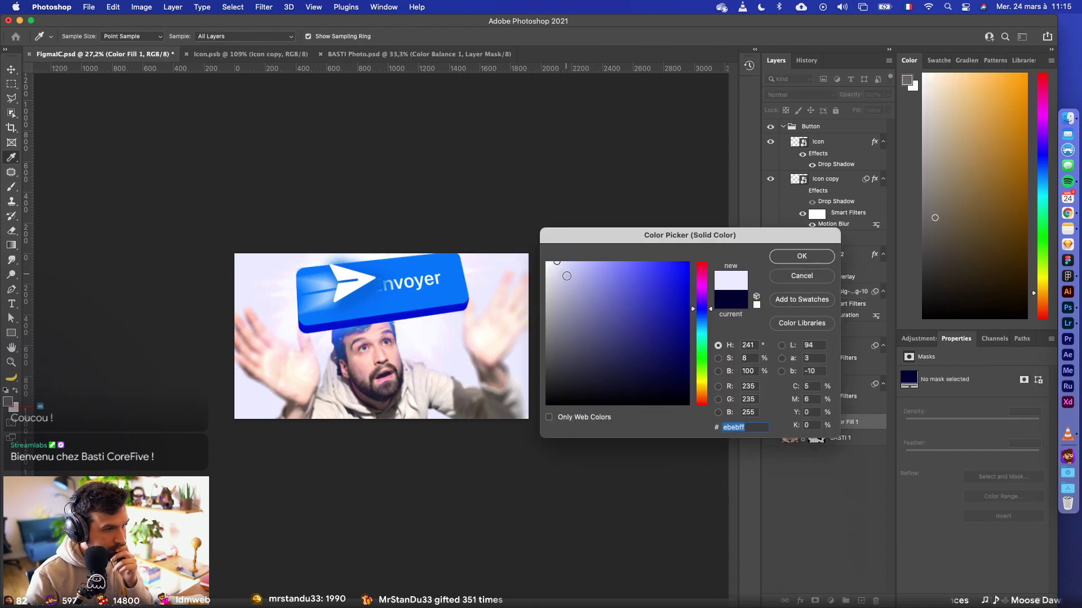
mouse_move(567, 276)
left_mouse_down()
mouse_move(539, 389)
mouse_move(500, 440)
left_mouse_up()
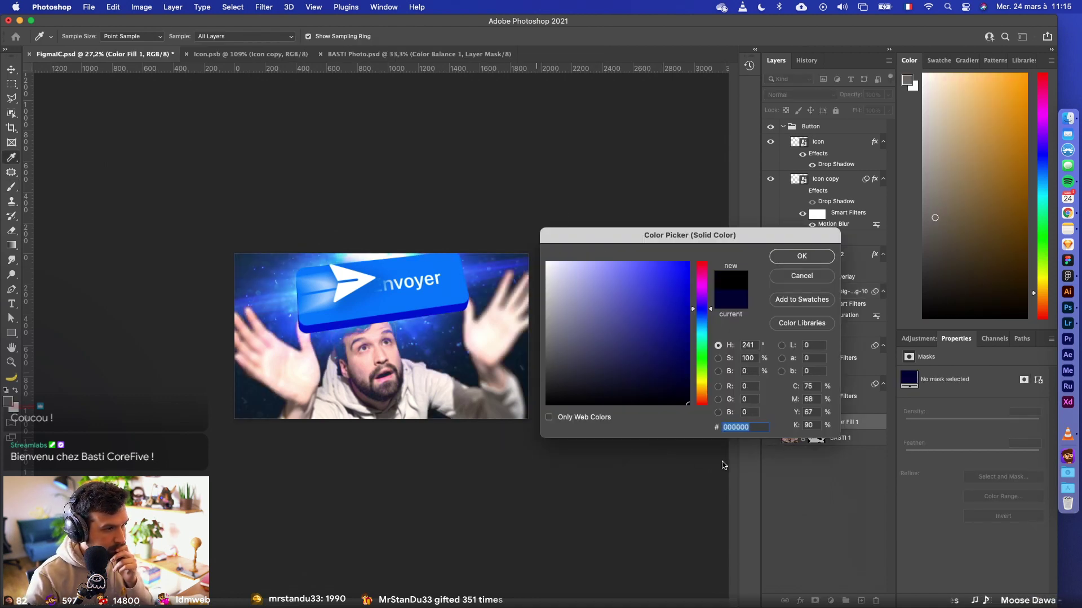
mouse_move(684, 388)
left_mouse_down()
mouse_move(696, 315)
mouse_move(714, 387)
mouse_move(704, 379)
mouse_move(678, 388)
mouse_move(684, 395)
left_mouse_up()
left_click(801, 255)
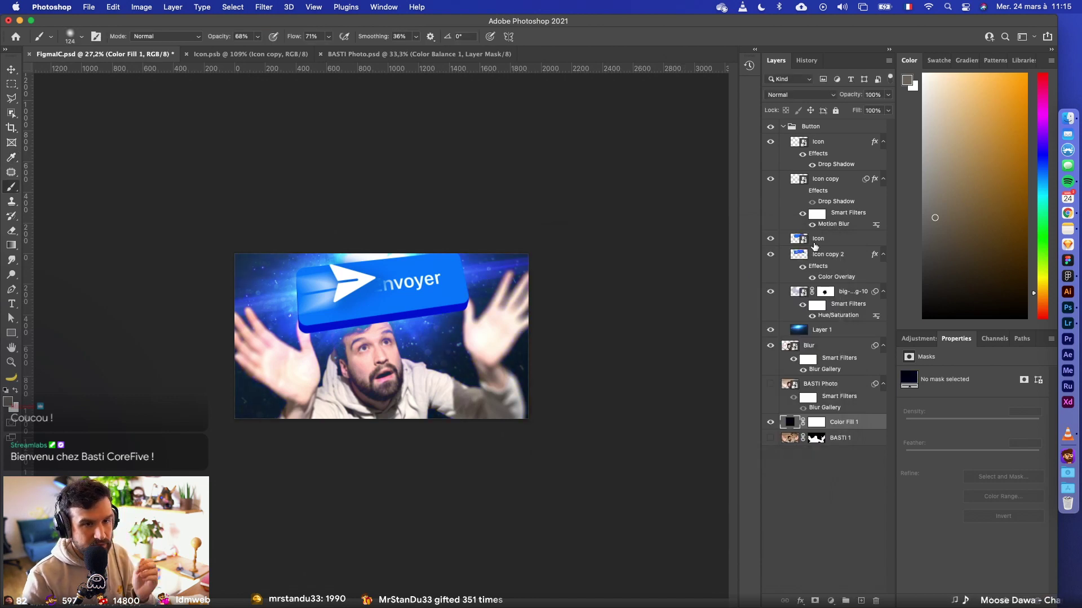
- Toggle the Icon copy 2 layer and the lower Icon layer to check what they contribute to the button
left_click(770, 254)
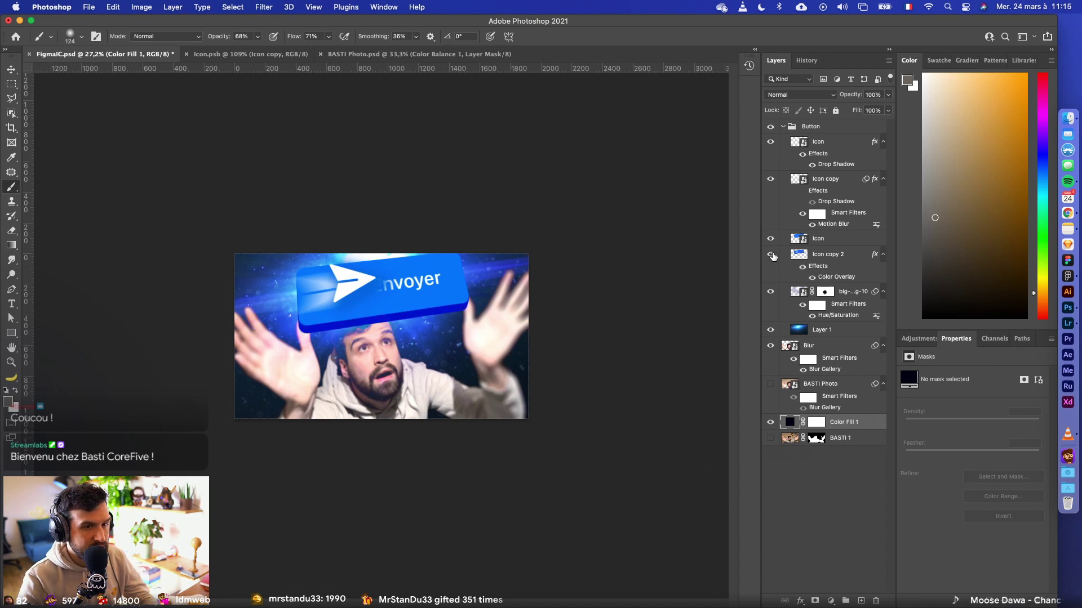
left_click(771, 239)
left_click(771, 238)
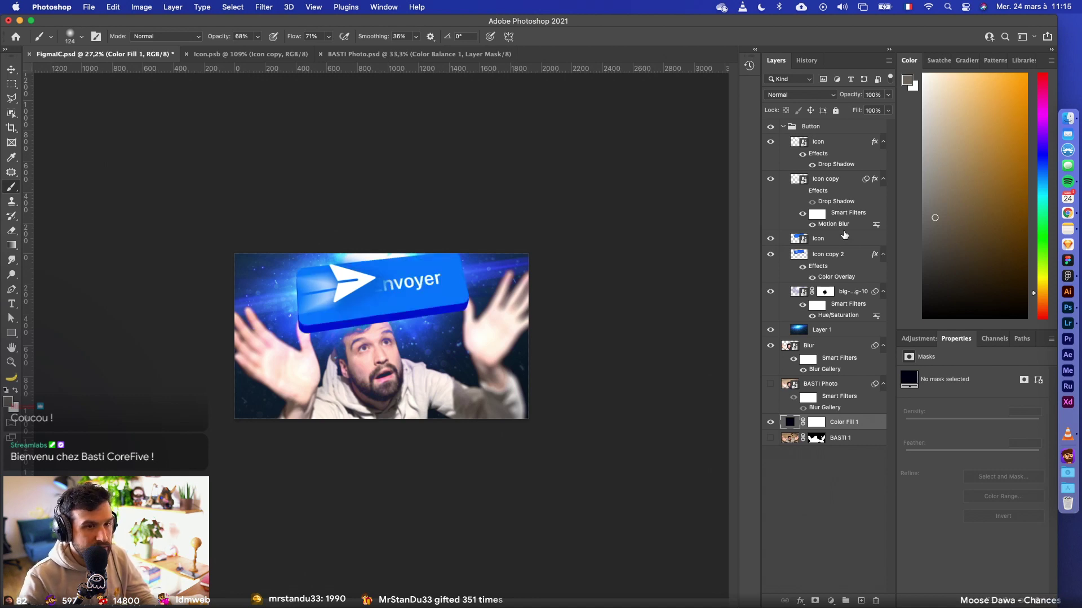
- Move the big-sun-ray layer and Layer 1 out of the Button group to just below it, and check the collapsed group's visibility
left_click(817, 290)
left_click(810, 332, "shift")
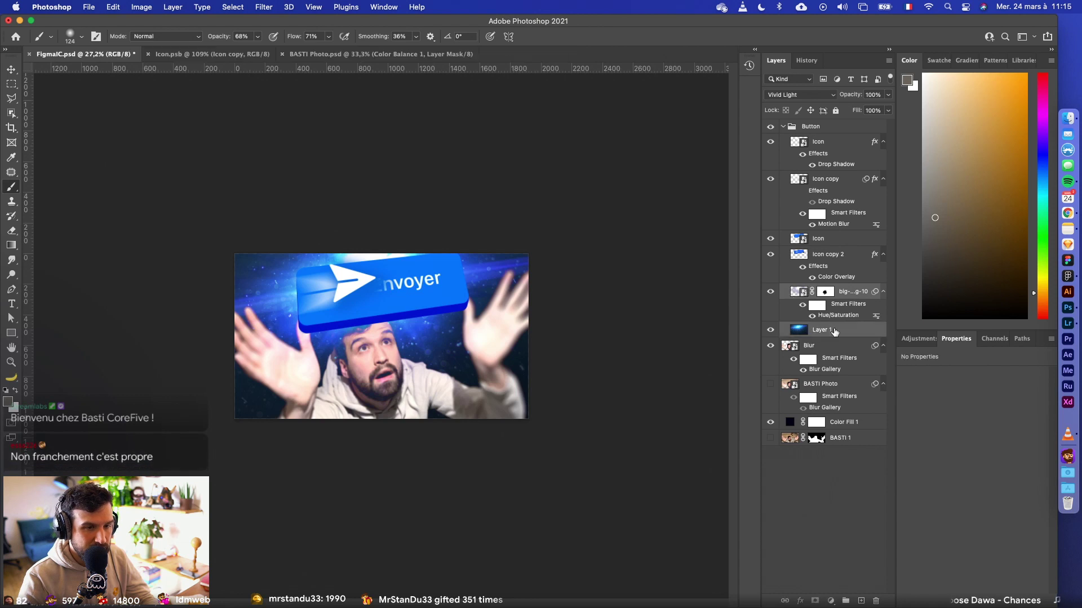
left_click_drag(834, 332, 829, 348)
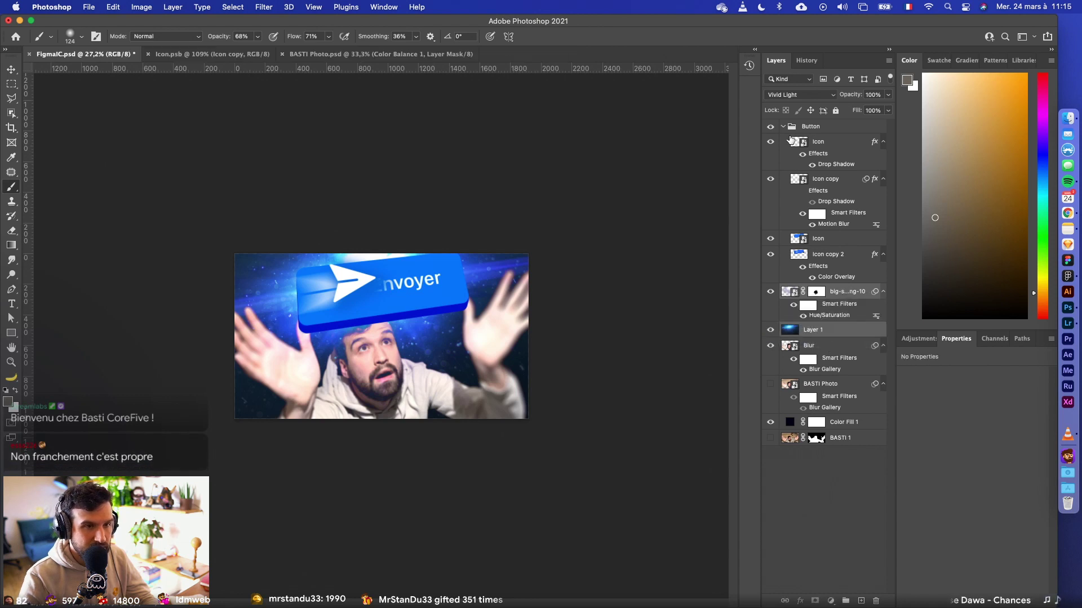
left_click(783, 127)
left_click(771, 127)
left_click(772, 128)
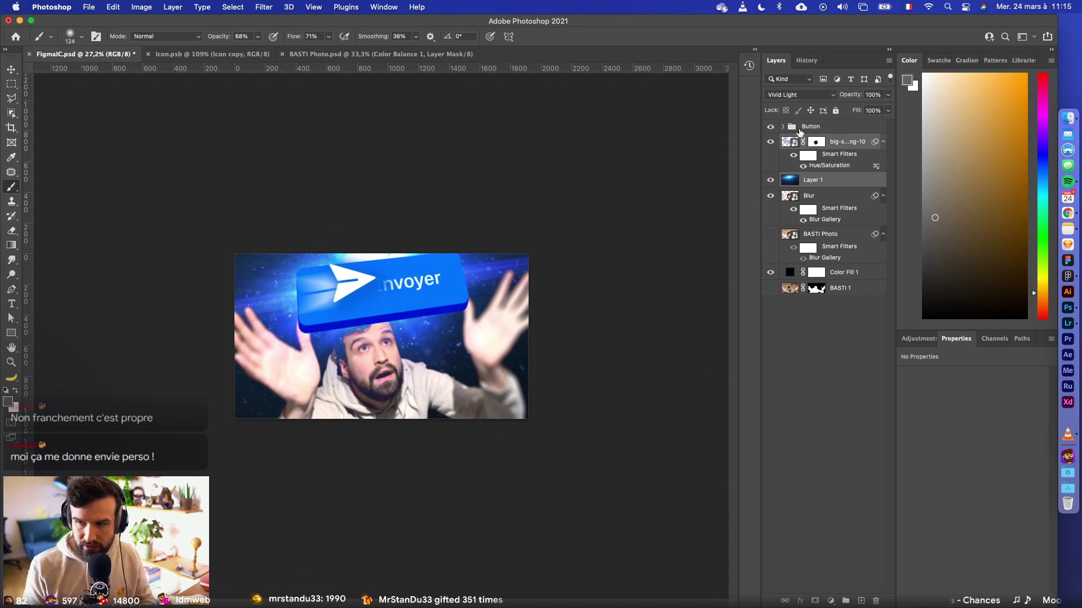
- Add an Outer Glow to the Button group with 76% opacity, 20% noise, 23% spread and 150 px size
double_click(824, 128)
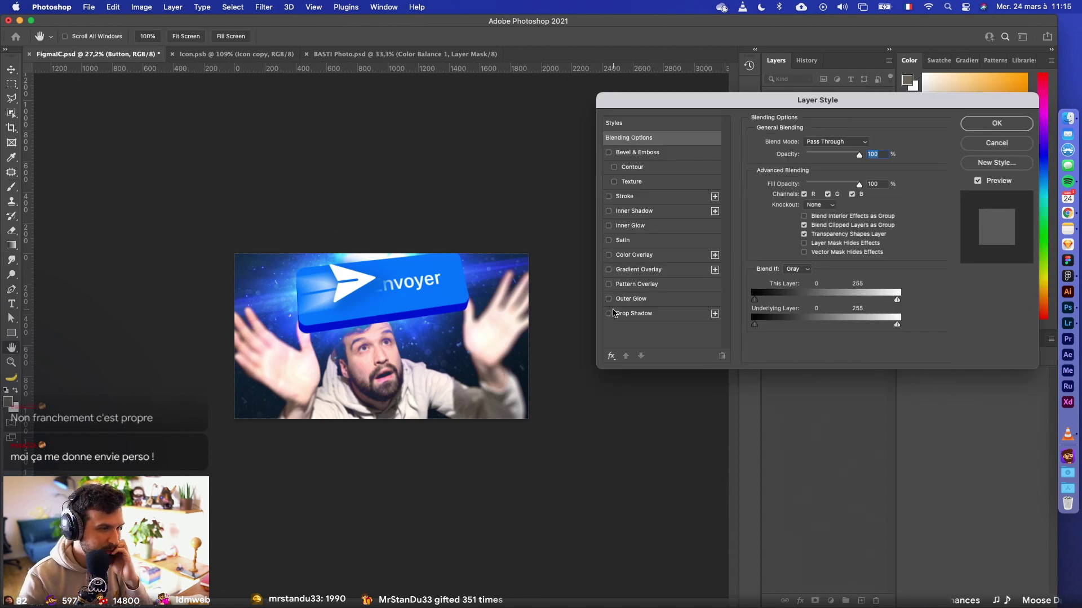
left_click(609, 300)
left_click(633, 299)
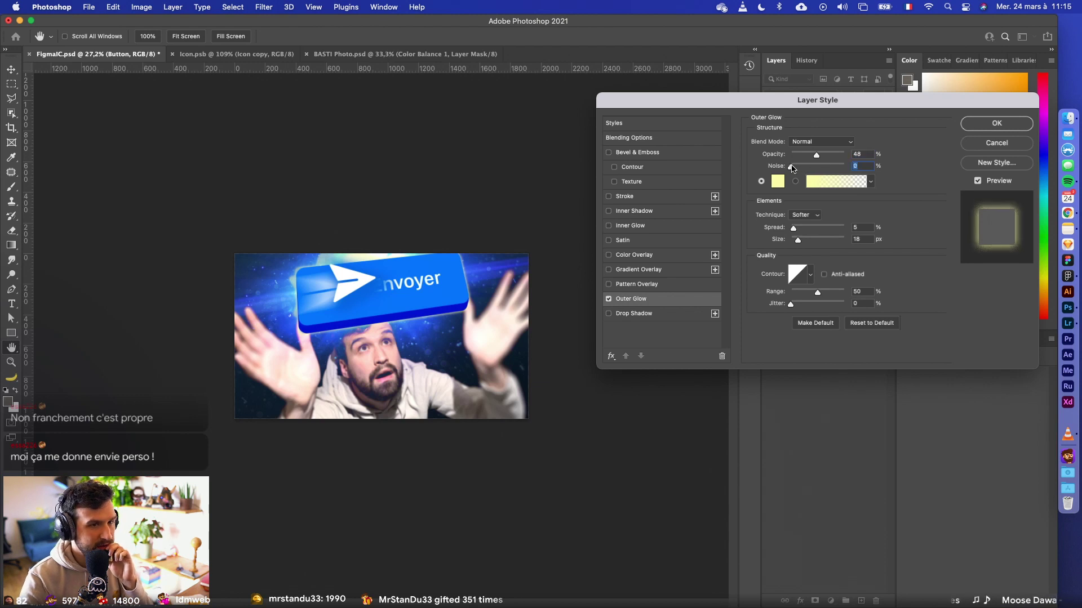
left_click_drag(816, 155, 833, 157)
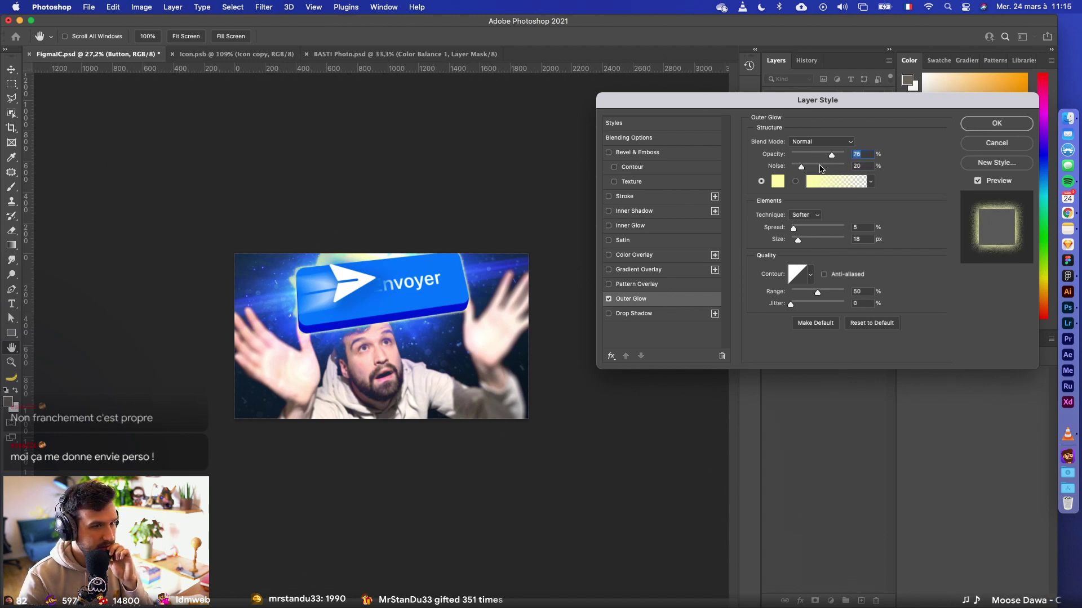
left_click_drag(794, 229, 825, 242)
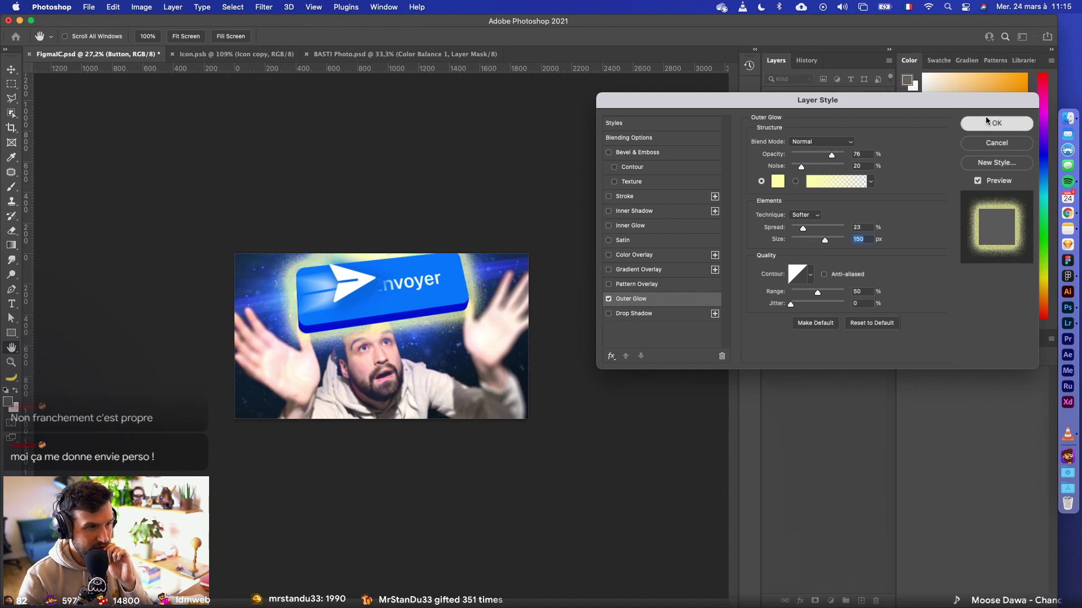
left_click(990, 122)
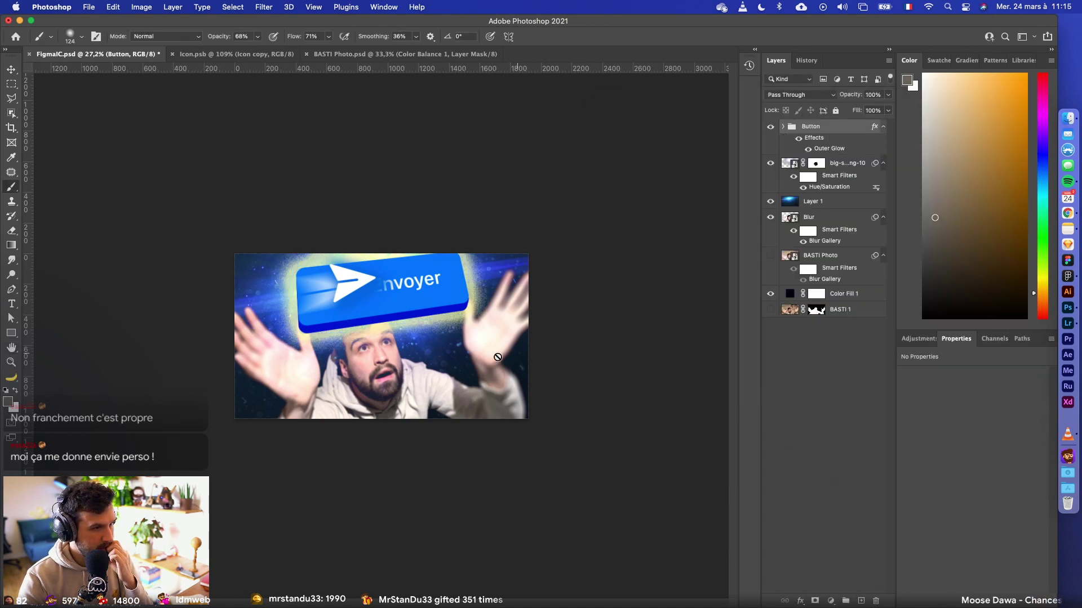
- Set the Button group's Outer Glow to 9% noise and white (ffffff), and reduce its size
scroll(498, 358, "down", 2)
scroll(497, 357, "up", 5)
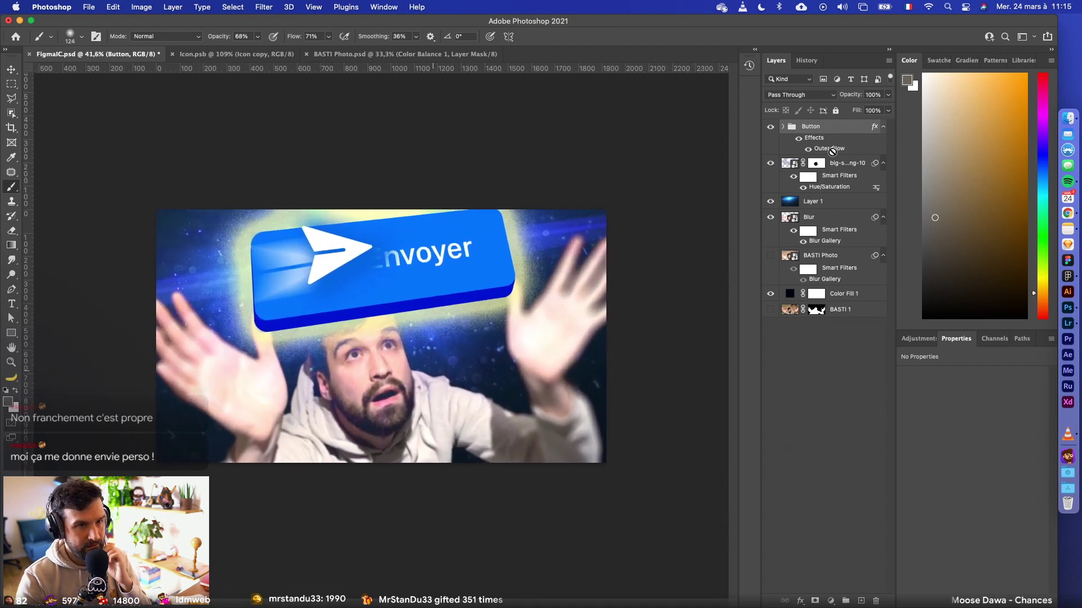
double_click(832, 149)
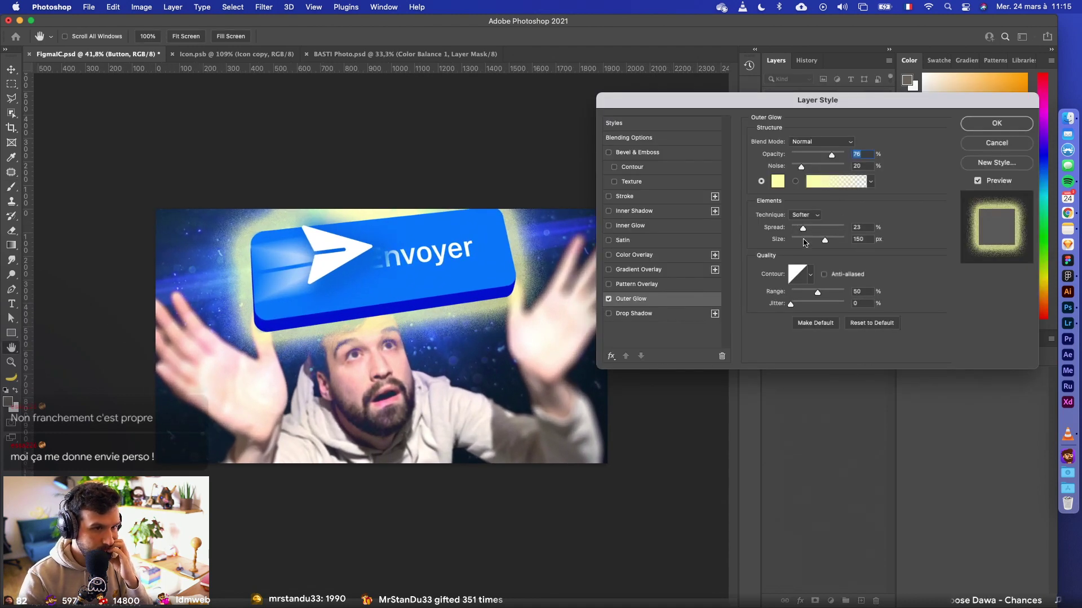
left_click_drag(799, 169, 795, 169)
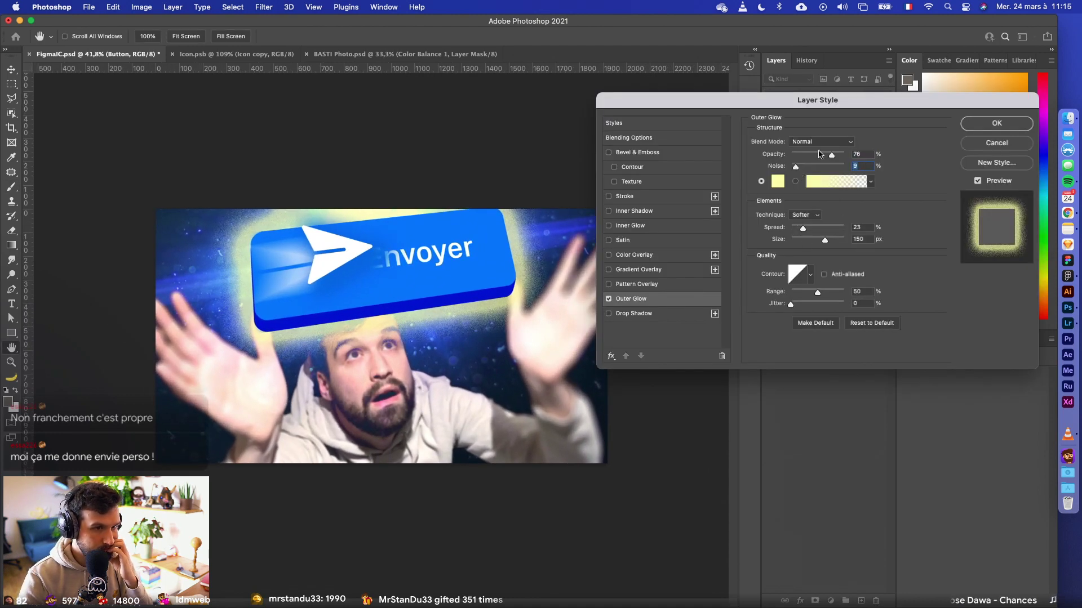
left_click(778, 182)
left_click(547, 263)
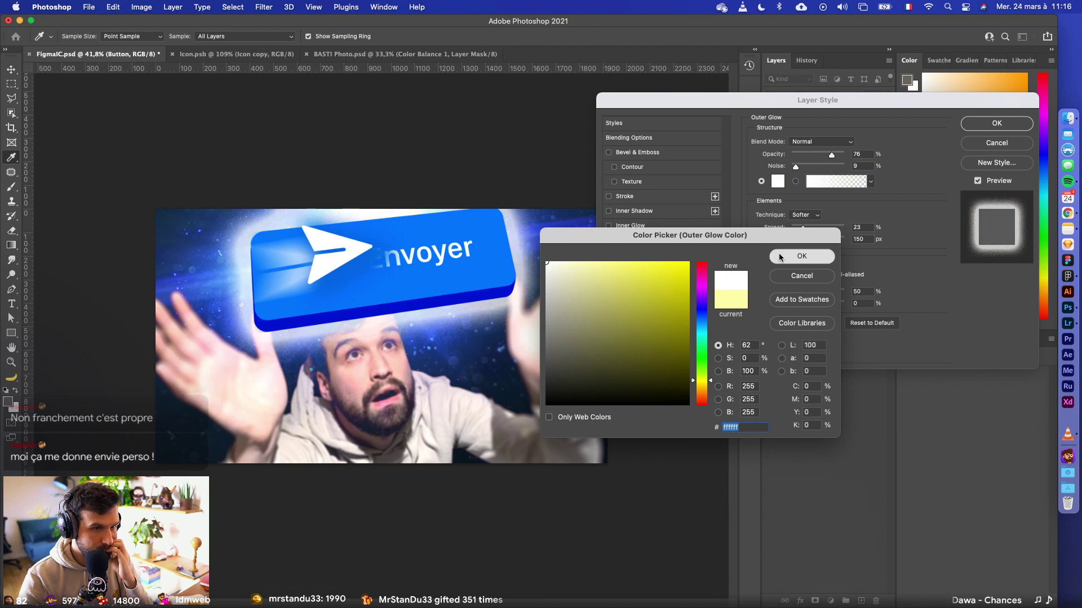
left_click(780, 258)
mouse_move(801, 240)
left_mouse_down()
mouse_move(791, 228)
mouse_move(817, 242)
left_mouse_up()
- Try the Screen blend mode on the Button group's Outer Glow and switch it to Overlay
left_click(814, 142)
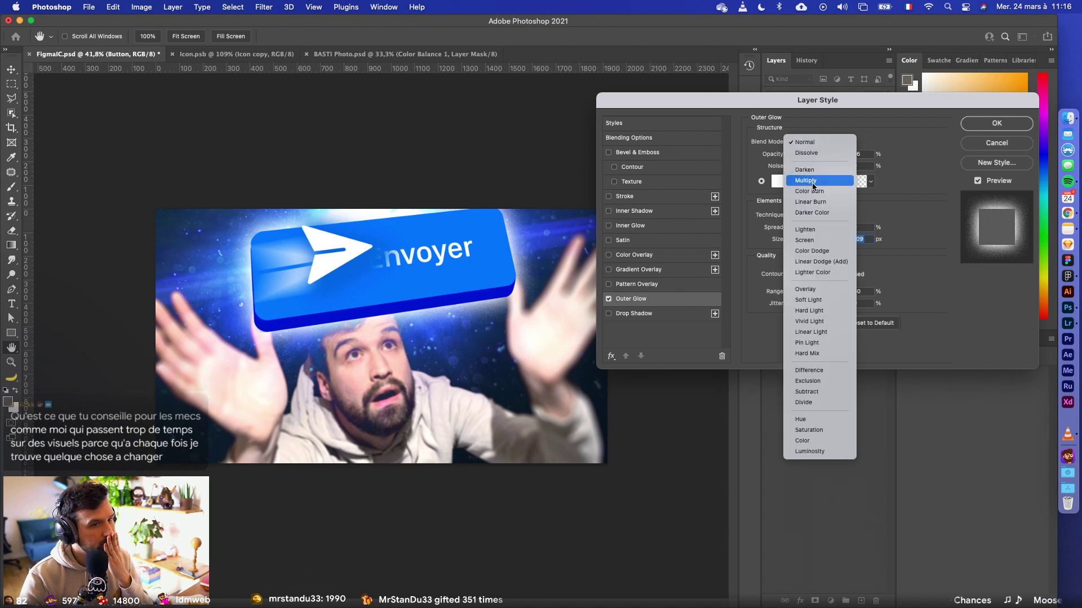
left_click(809, 240)
left_click(811, 142)
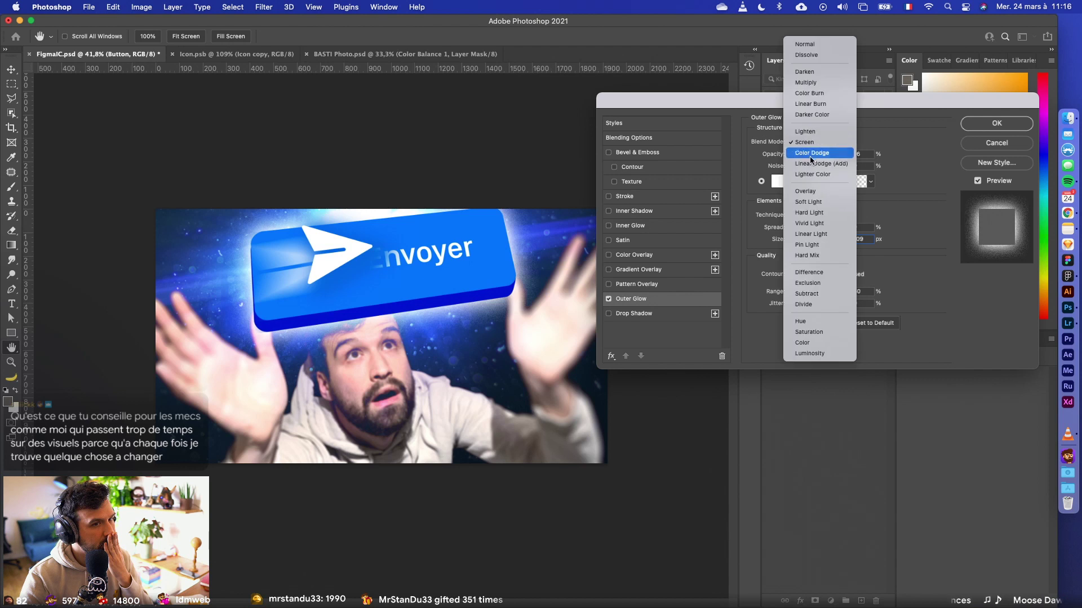
left_click(811, 196)
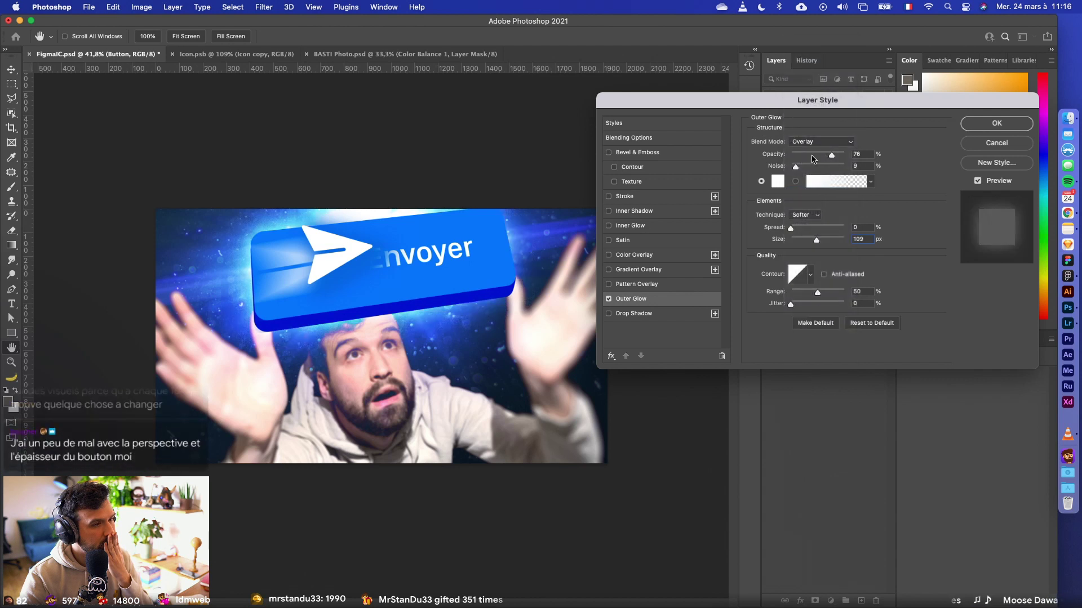
- Try Soft Light for the Outer Glow, return it to Overlay, and apply it with a slightly lower opacity
left_click(828, 142)
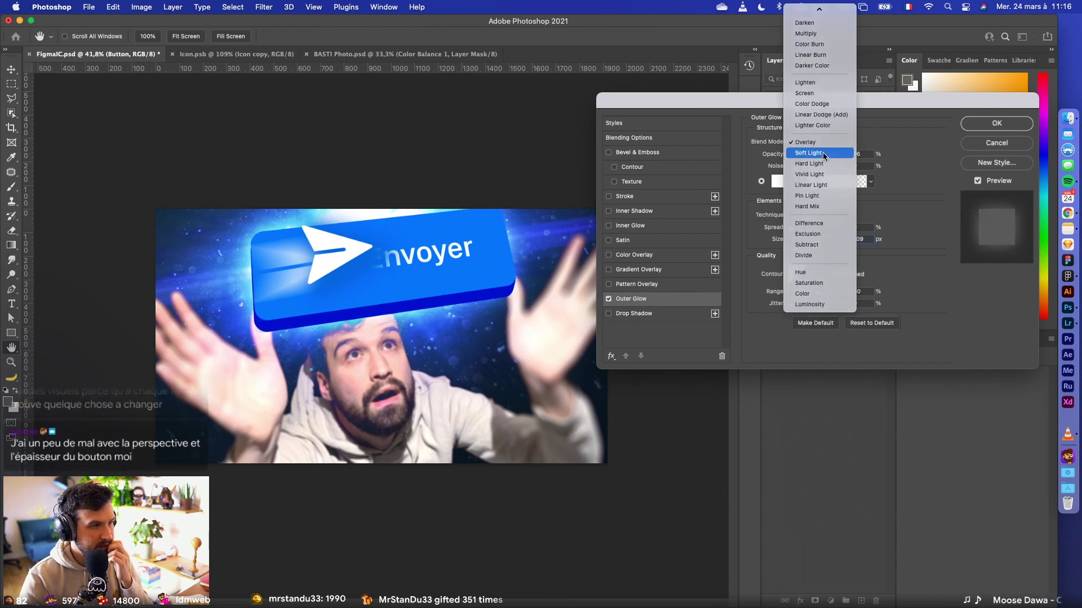
left_click(824, 153)
left_click(813, 142)
left_click(812, 134)
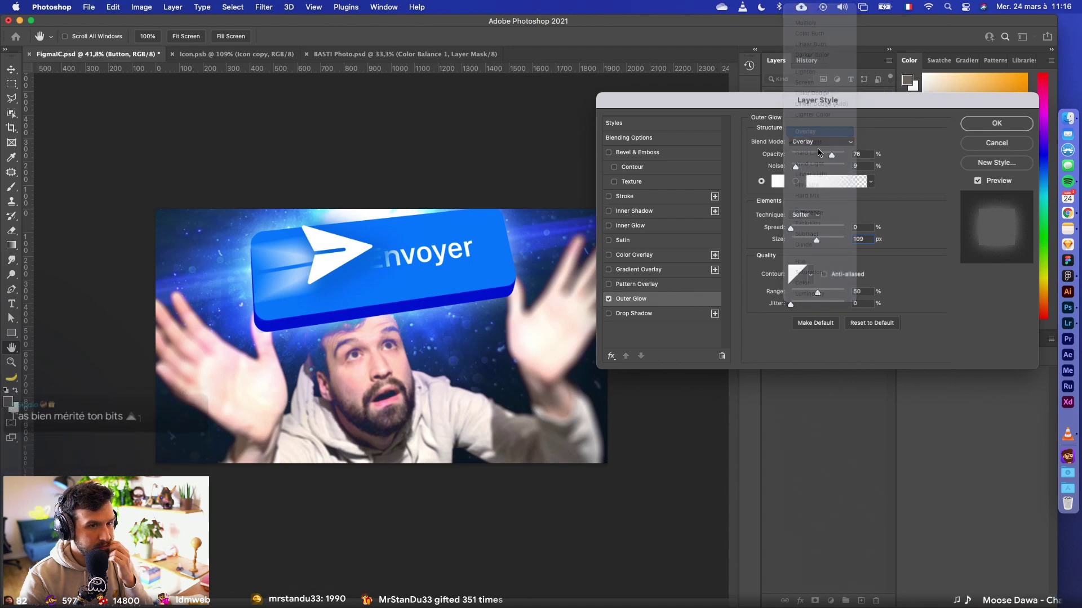
left_click(827, 155)
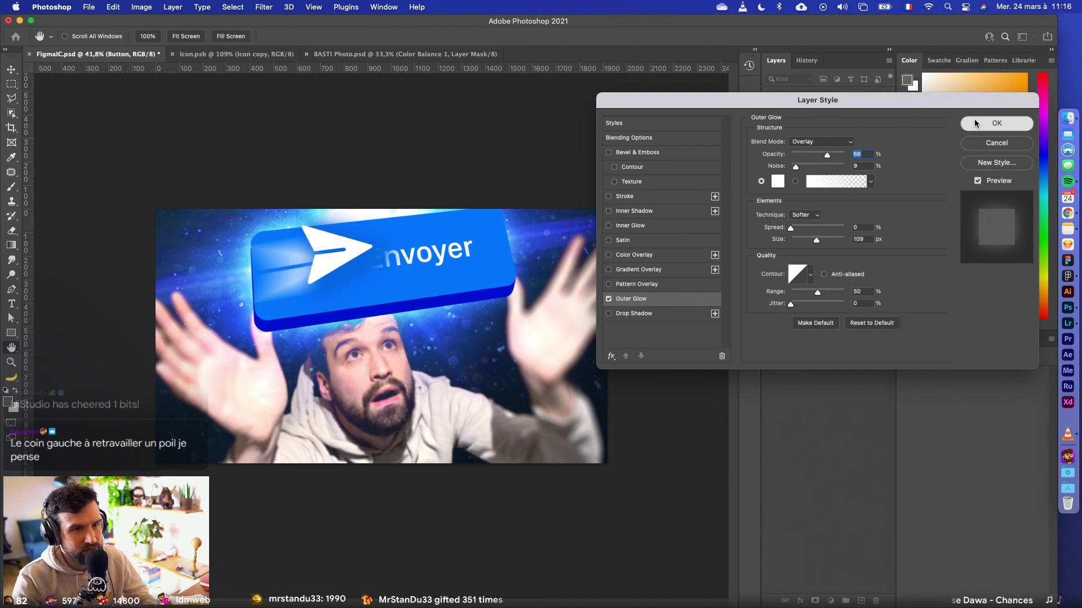
left_click(997, 123)
- Shift the Button group down 10 px and rotate it by about -0.68°
scroll(451, 353, "down", 5)
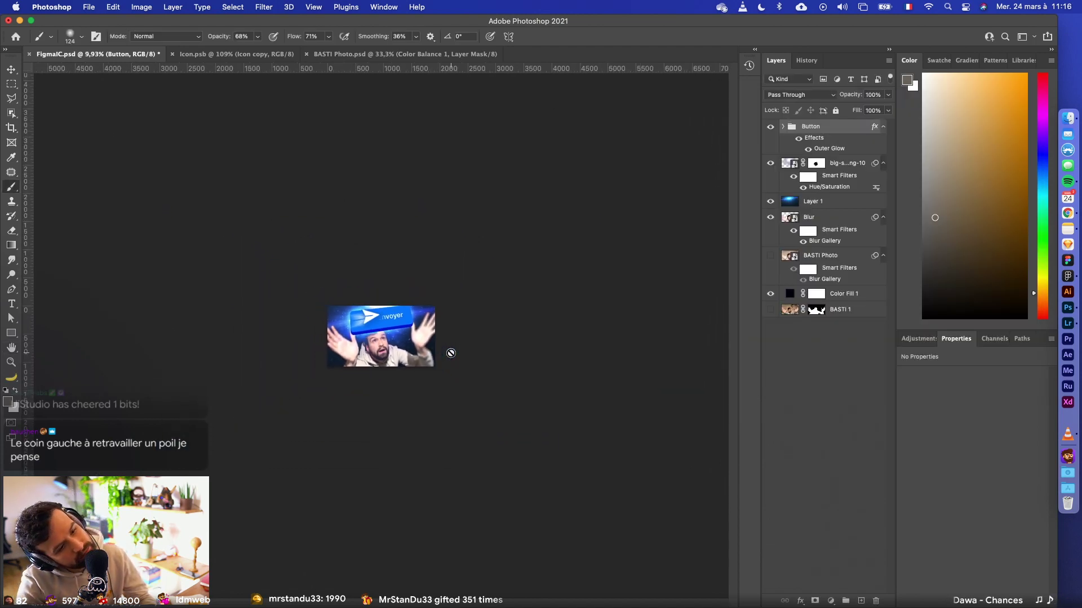
scroll(450, 353, "up", 3)
scroll(448, 353, "up", 4)
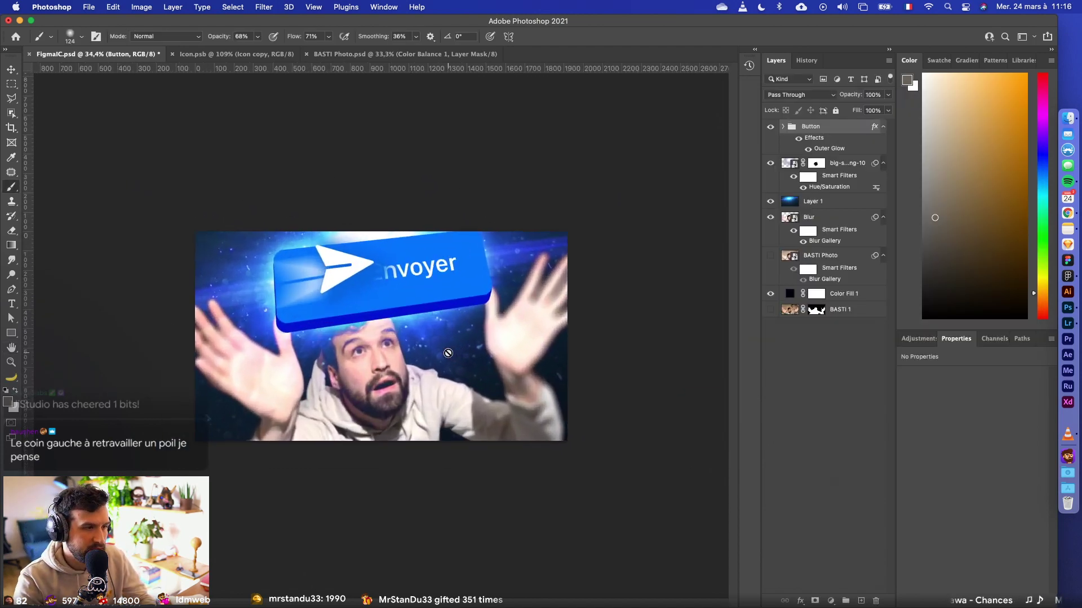
key("cmd+t")
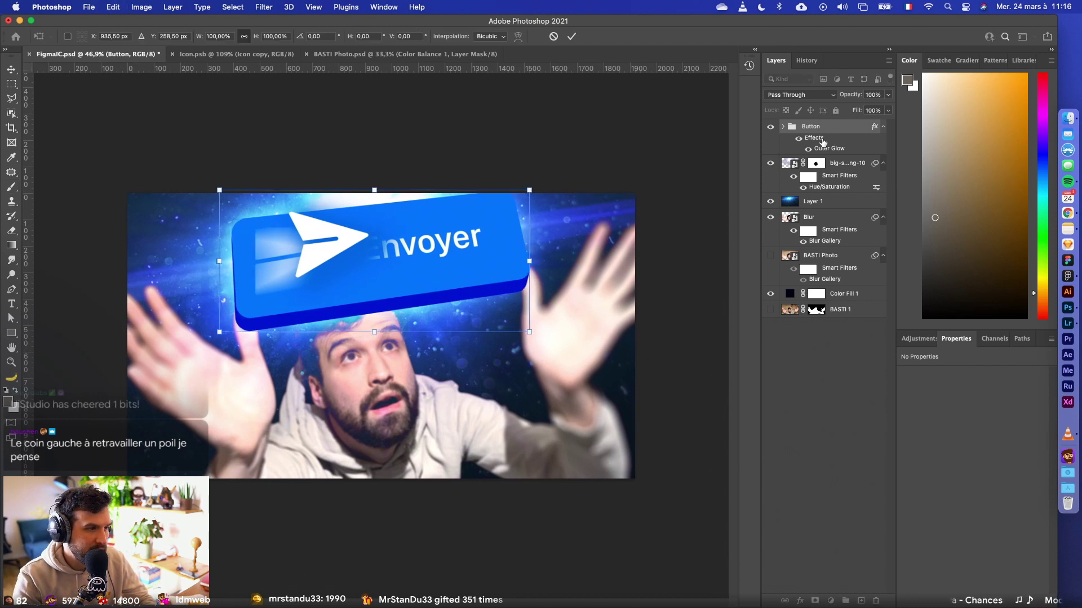
left_click_drag(585, 171, 583, 168)
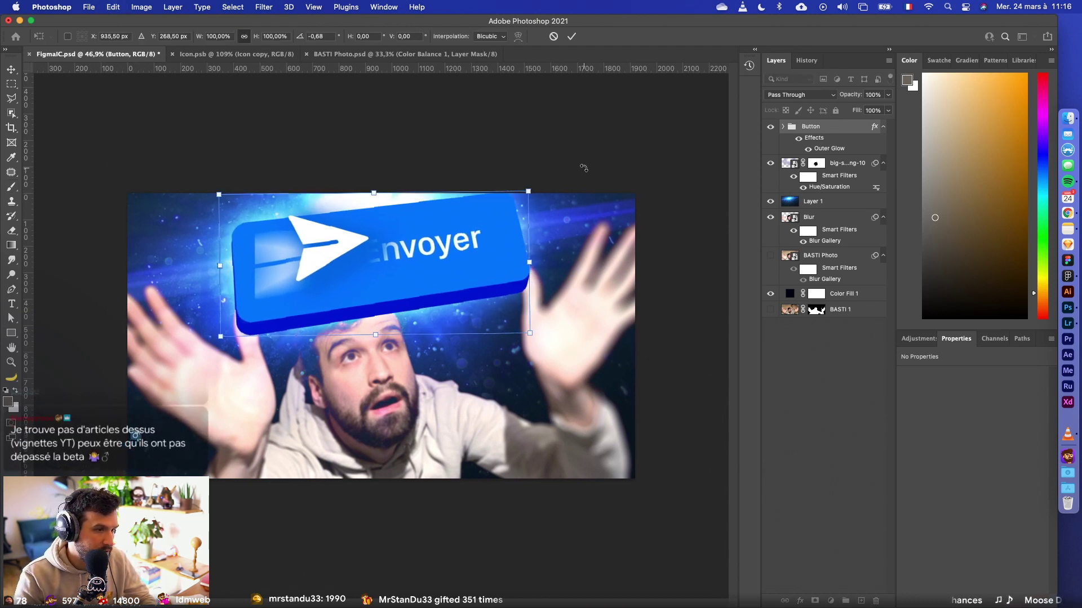
key("Return")
key("b")
- Expand the Button group and begin transforming the Icon copy layer, leaving its shape as it is
scroll(557, 227, "down", 6)
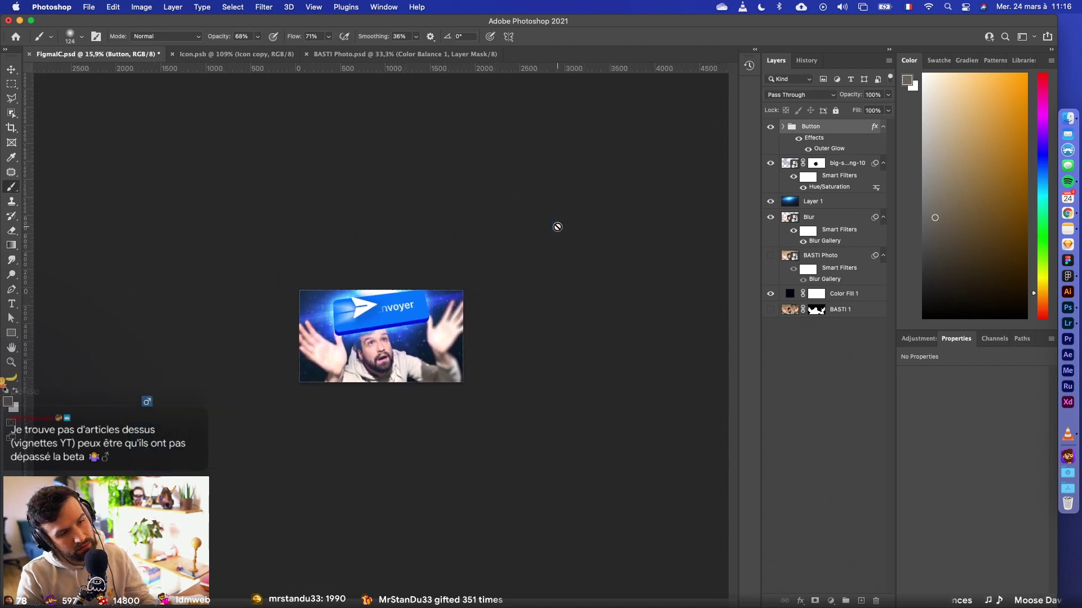
scroll(557, 227, "up", 1)
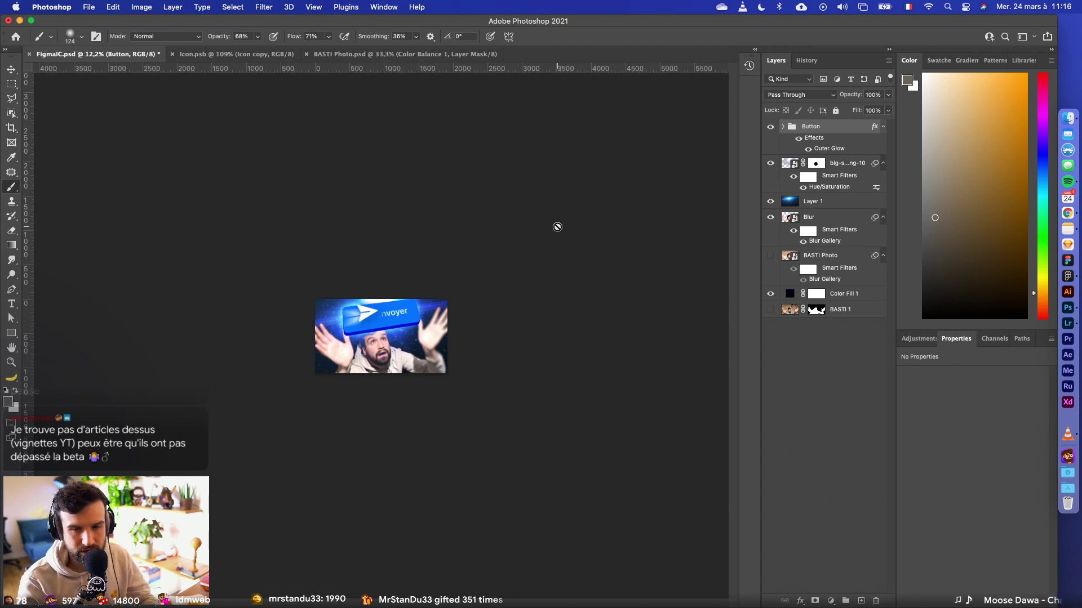
scroll(372, 335, "up", 10)
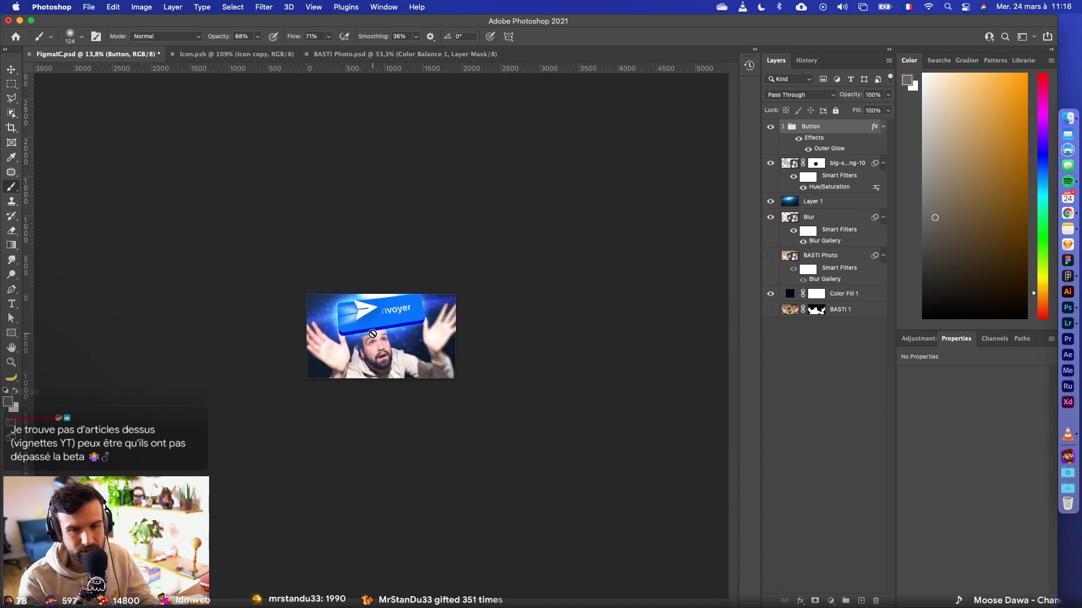
scroll(429, 382, "up", 6)
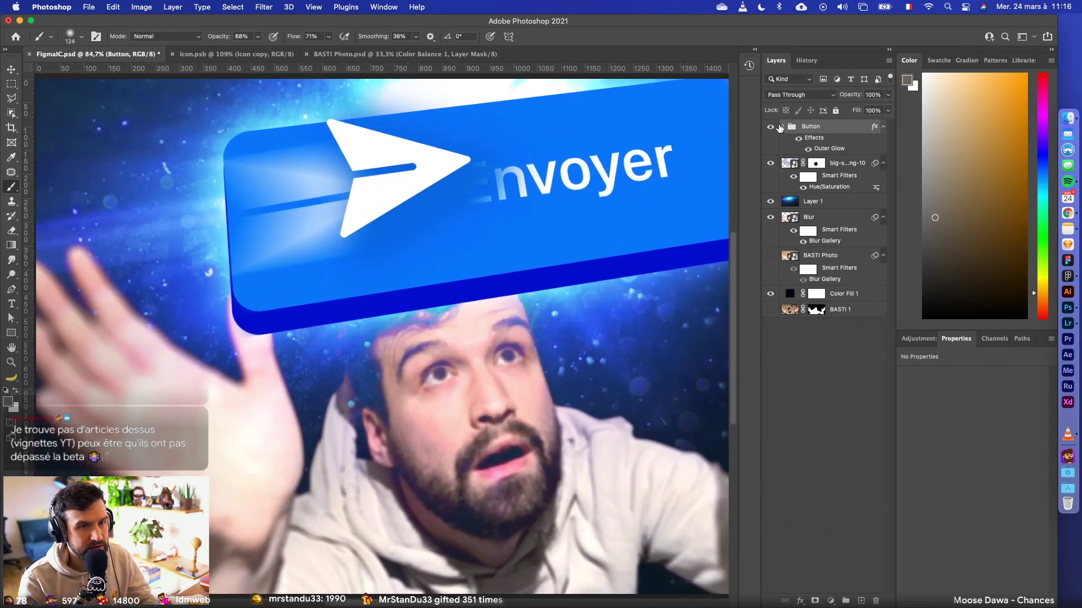
left_click(783, 126)
left_click(799, 200)
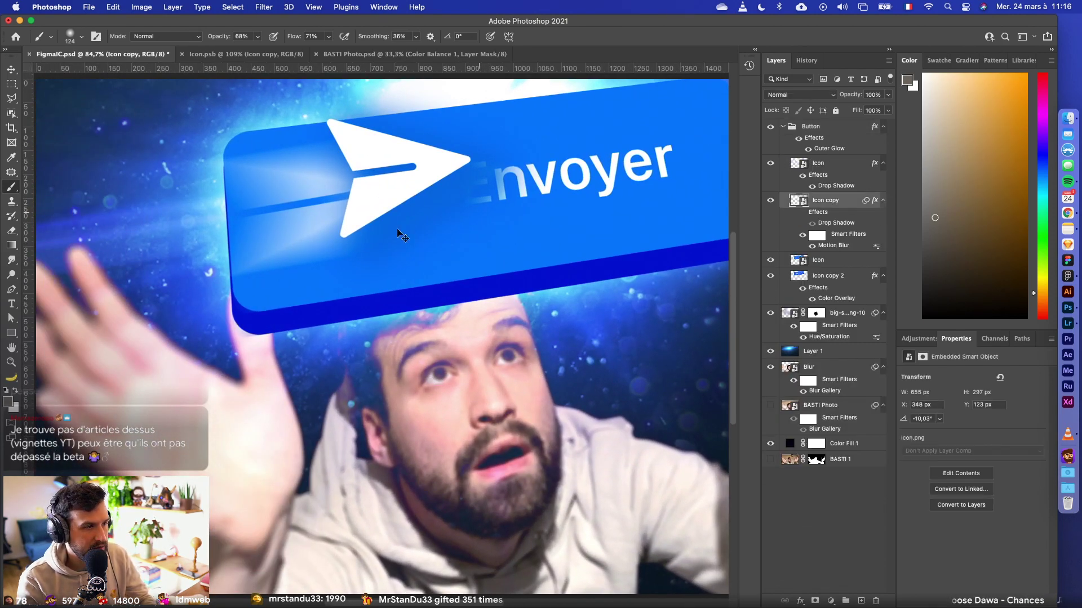
key("ctrl+t")
key("Return")
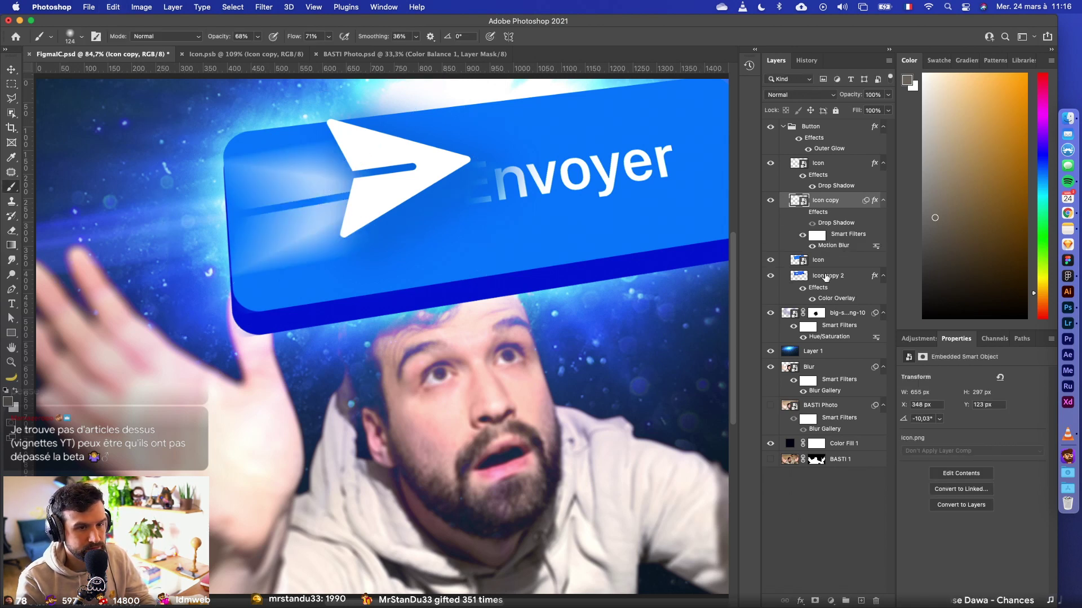
- Distort the Icon copy 2 layer by moving its upper-left corner slightly up and inward, and save the document
left_click(825, 276)
left_click(772, 275)
left_click(772, 276)
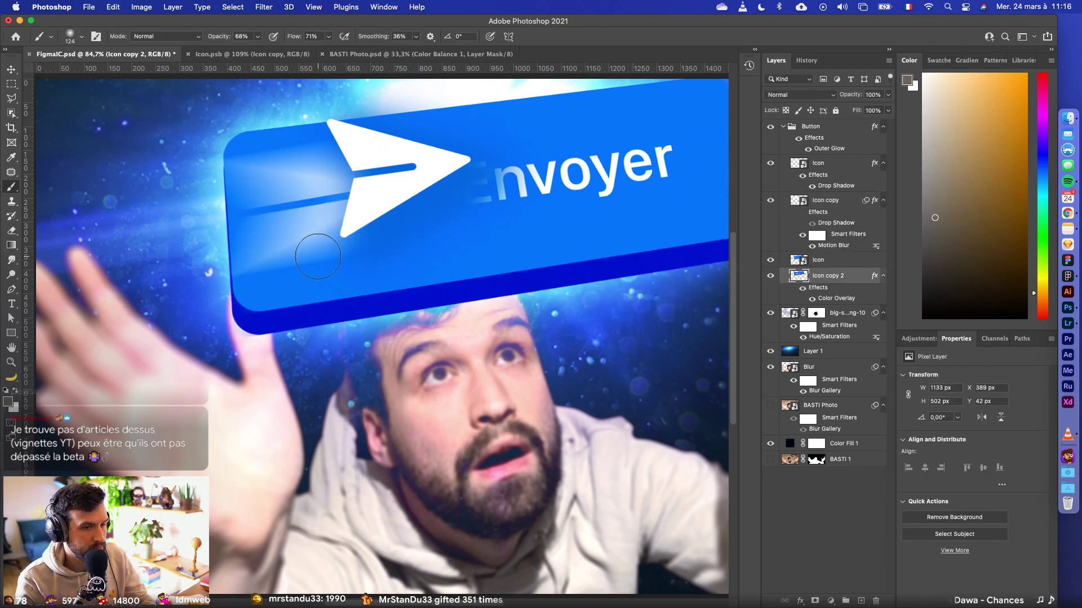
key("ctrl+t")
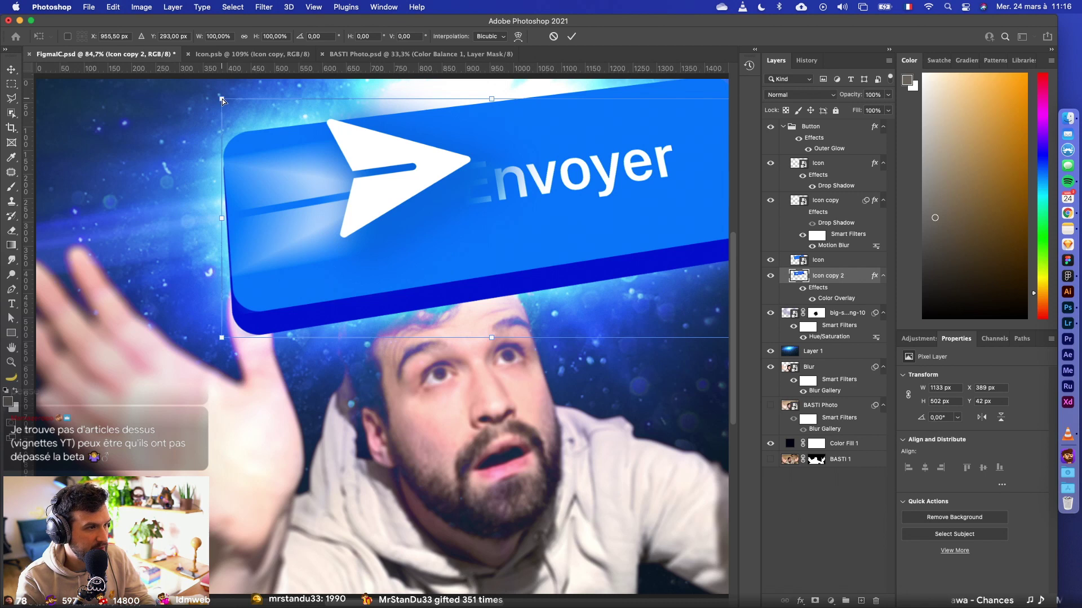
left_click_drag(223, 99, 227, 89)
key("Return")
key("b")
scroll(221, 417, "down", 5)
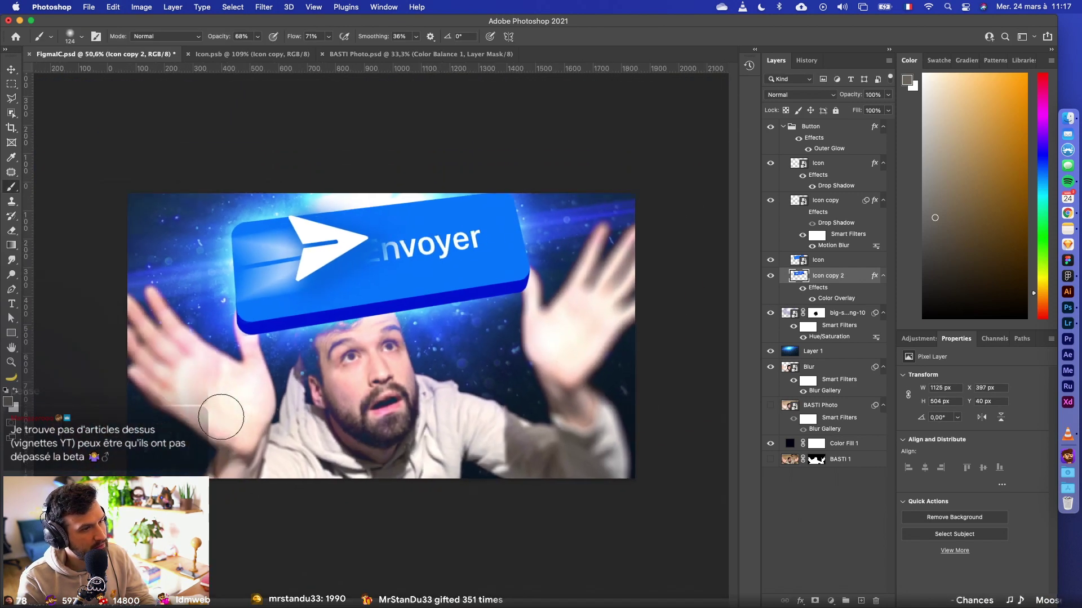
scroll(221, 417, "down", 4)
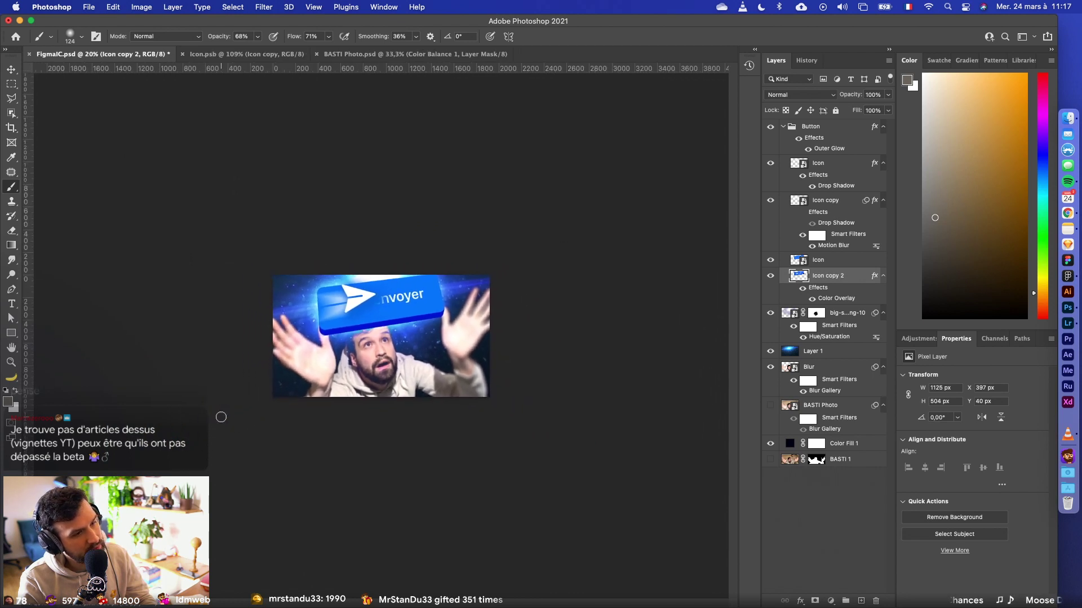
key("super+s")
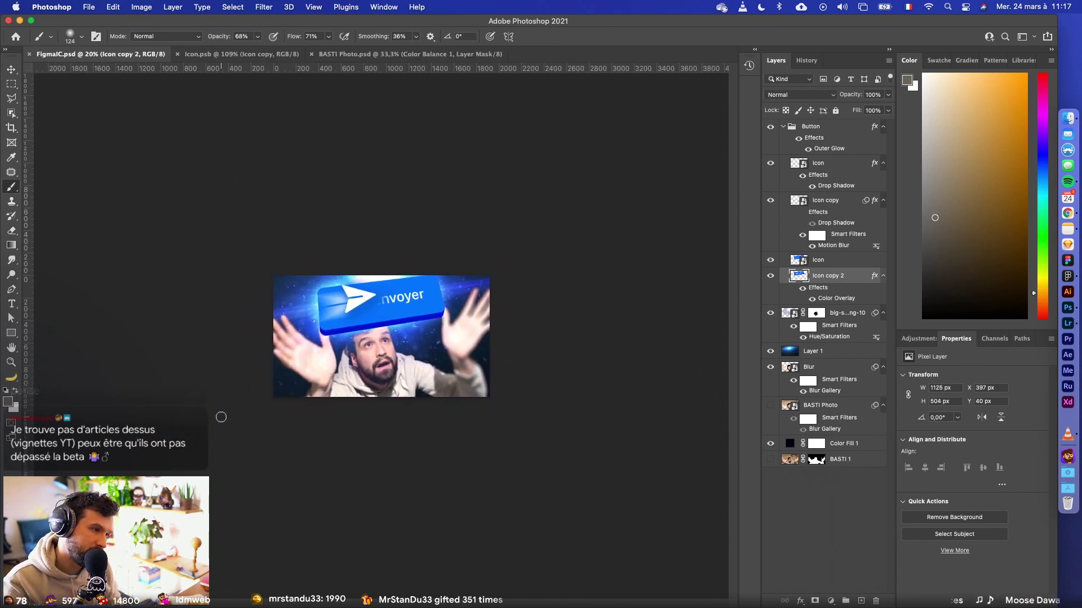
- Distort Icon copy 2 by pulling its two left corners outward, giving the button a dark blue left side, about 1149 × 498 px
scroll(221, 417, "up", 6)
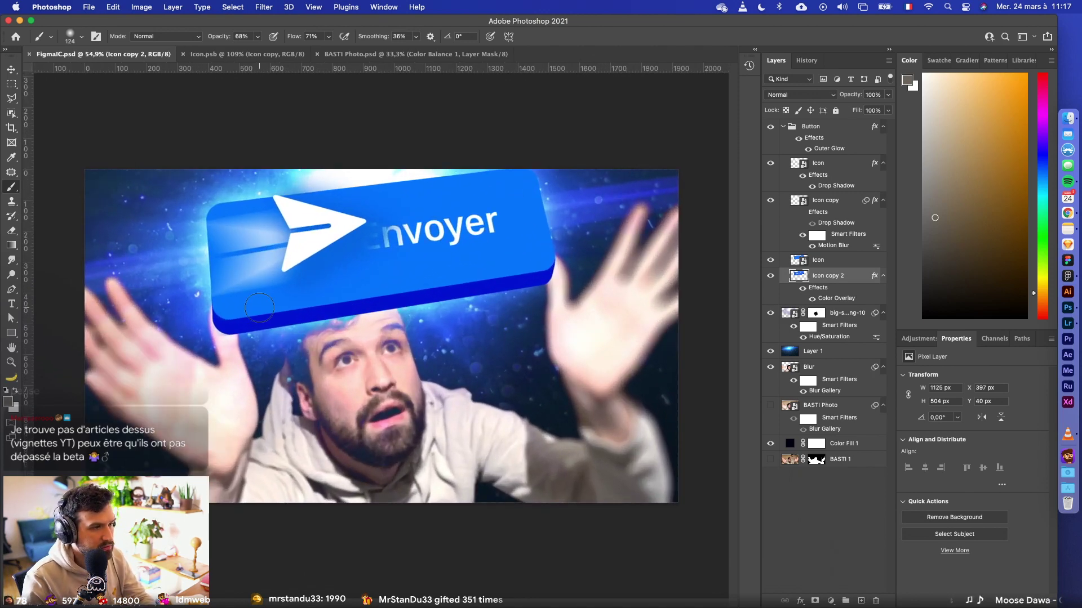
scroll(259, 307, "left", 3)
scroll(259, 308, "up", 2)
key("super+t")
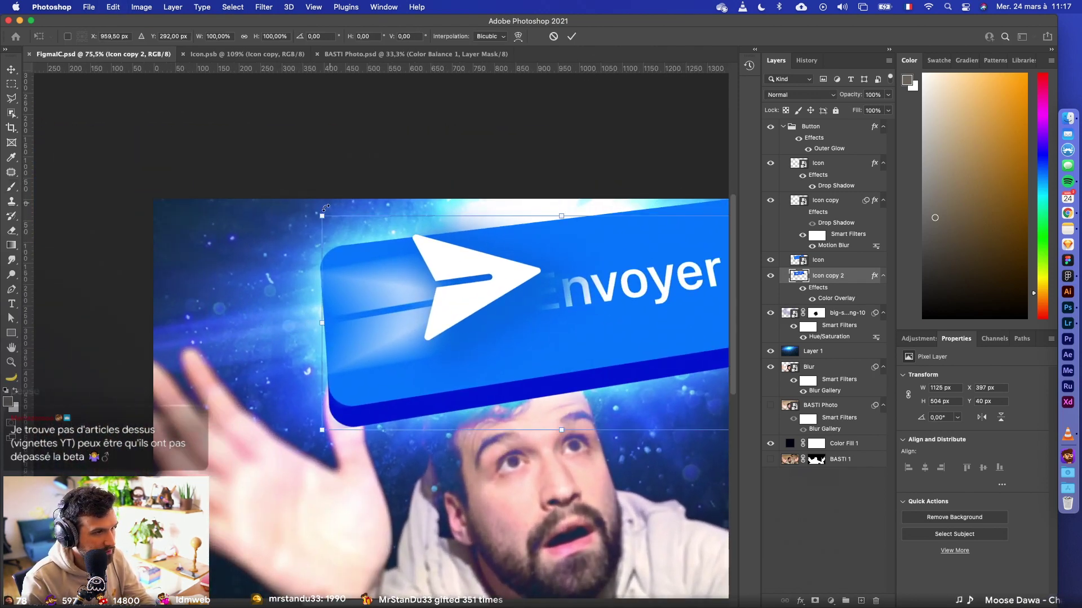
left_click_drag(324, 219, 310, 226)
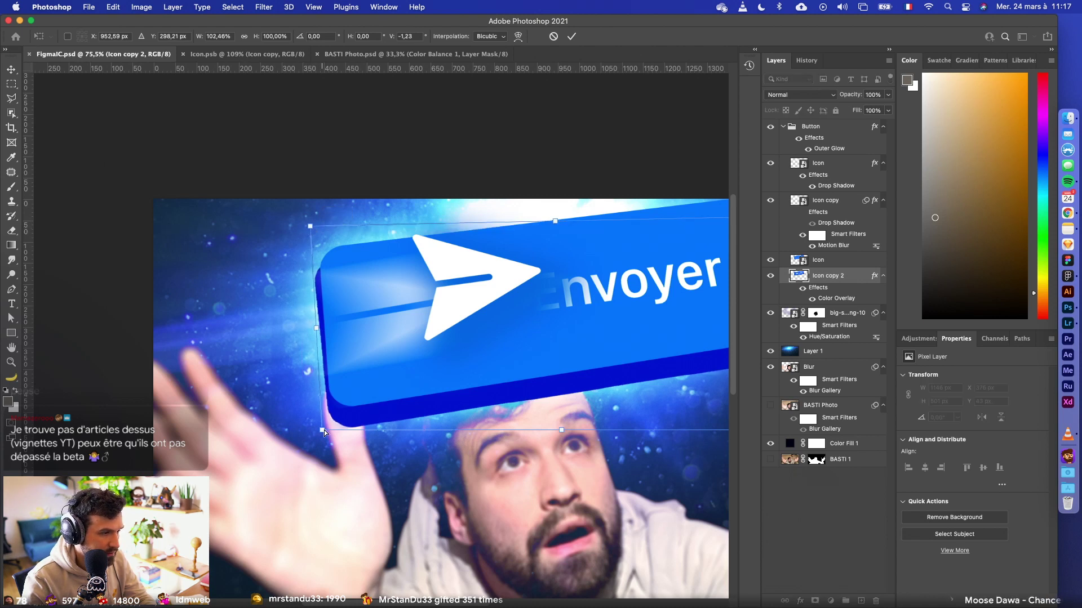
left_click_drag(323, 431, 317, 434)
key("Return")
key("b")
scroll(271, 237, "down", 4, "alt")
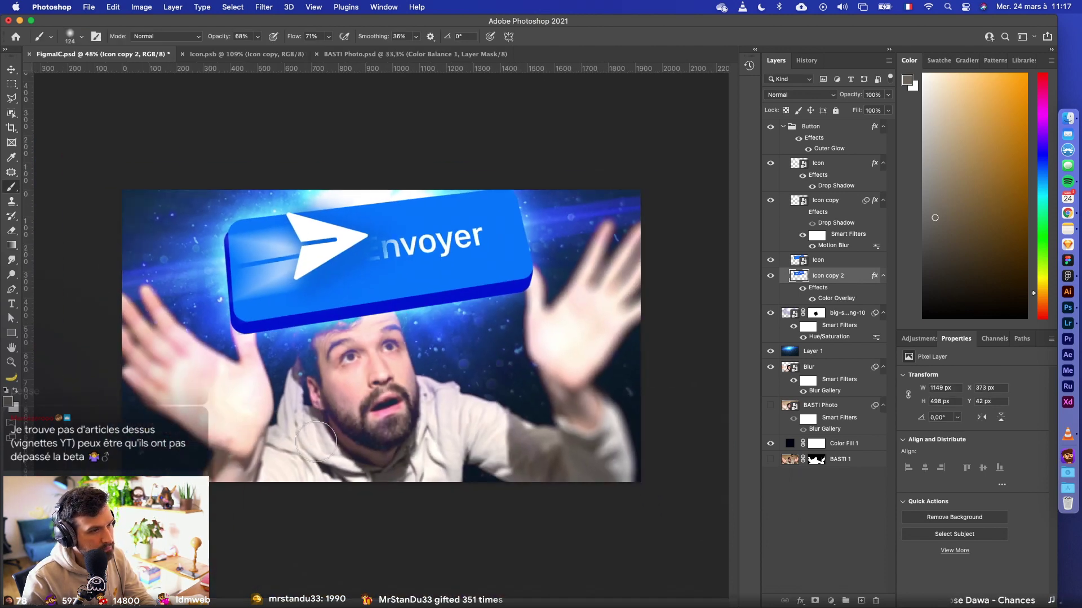
- Fine-tune Icon copy 2 by skewing its lower-left corner about -1.1° outward, to about 1151 × 498 px
scroll(270, 237, "up", 4, "alt")
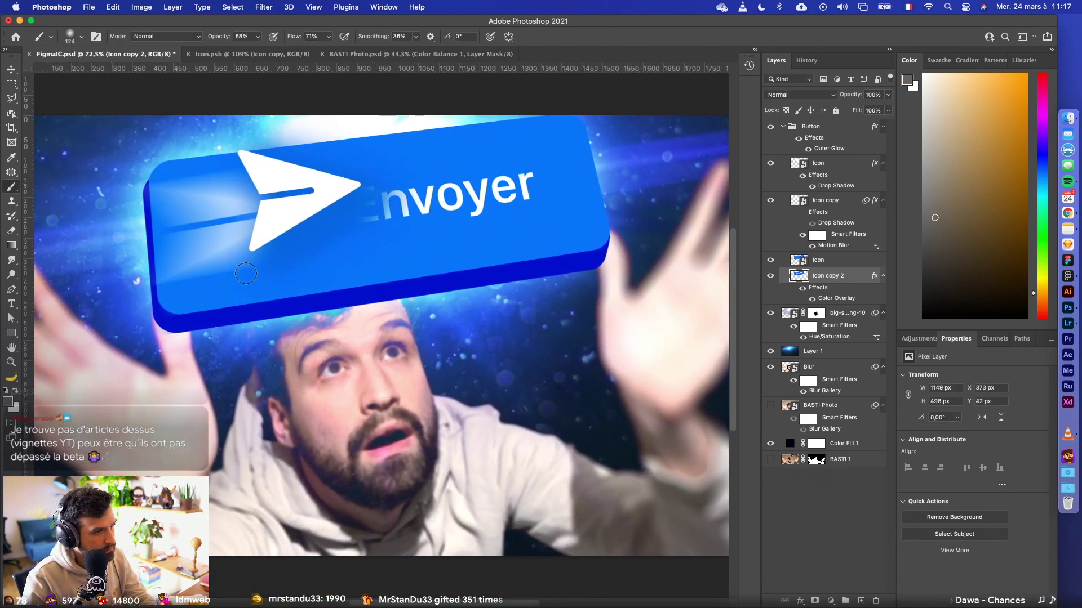
key("super+t")
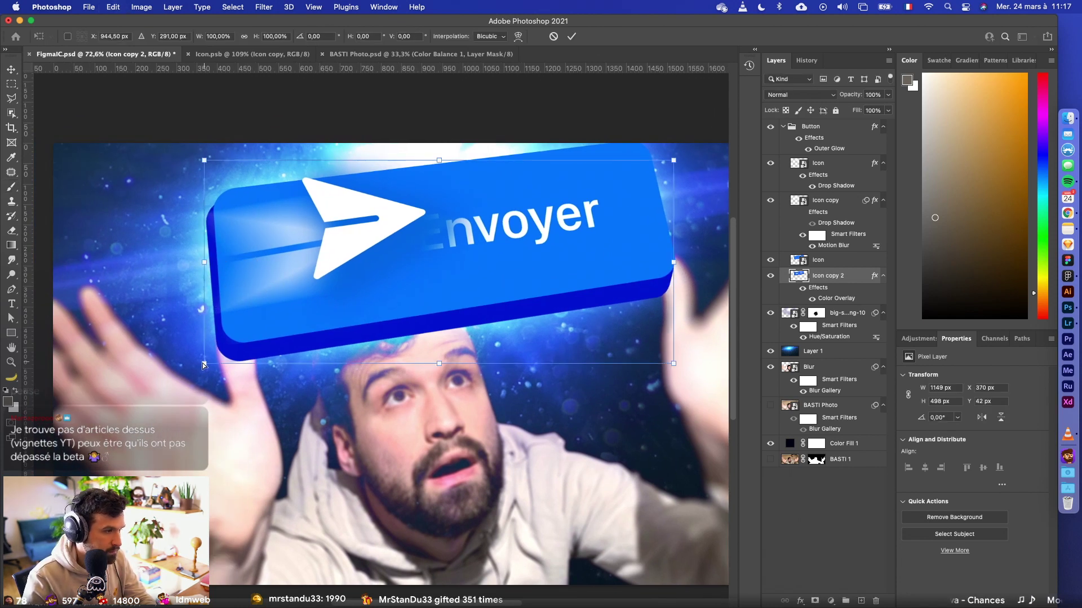
left_click_drag(204, 365, 202, 366)
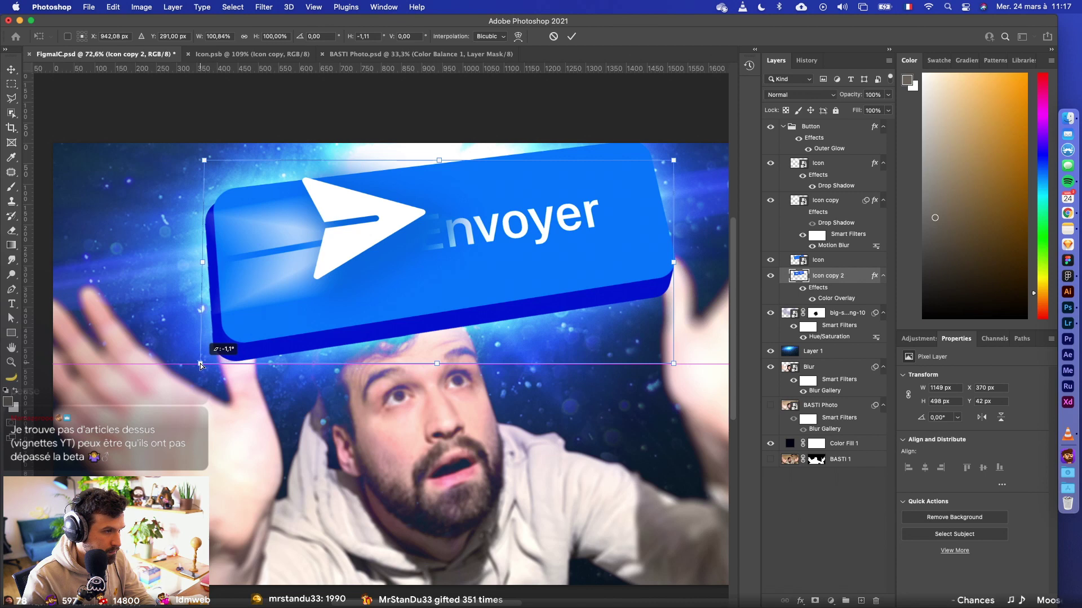
key("Return")
key("b")
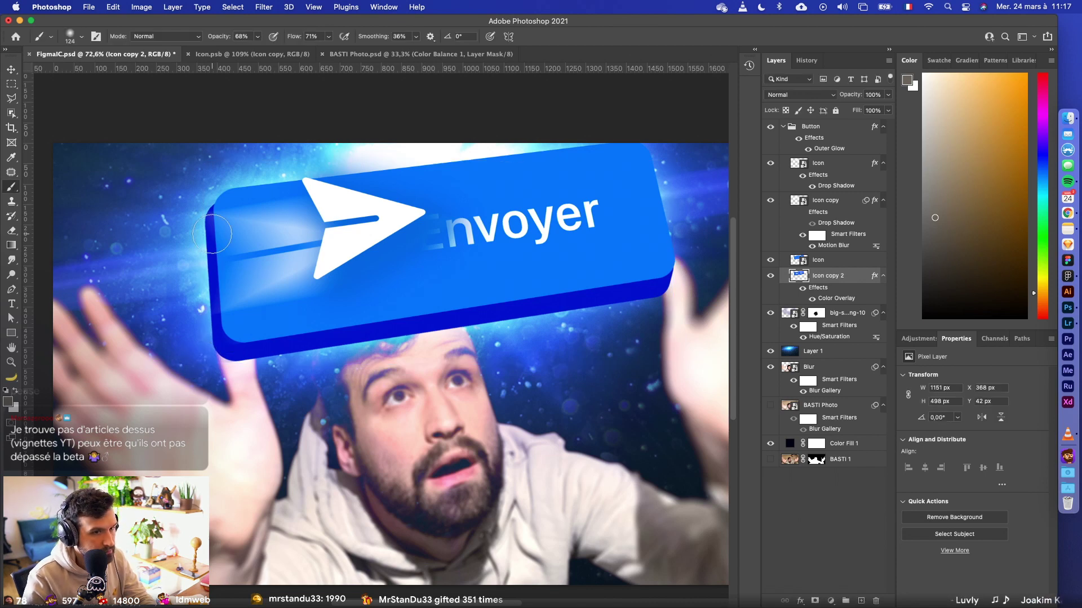
- Set the brush to 100% opacity, 100% flow, 100% hardness and a 17 px size
key("super+plus")
scroll(212, 234, "up", 3)
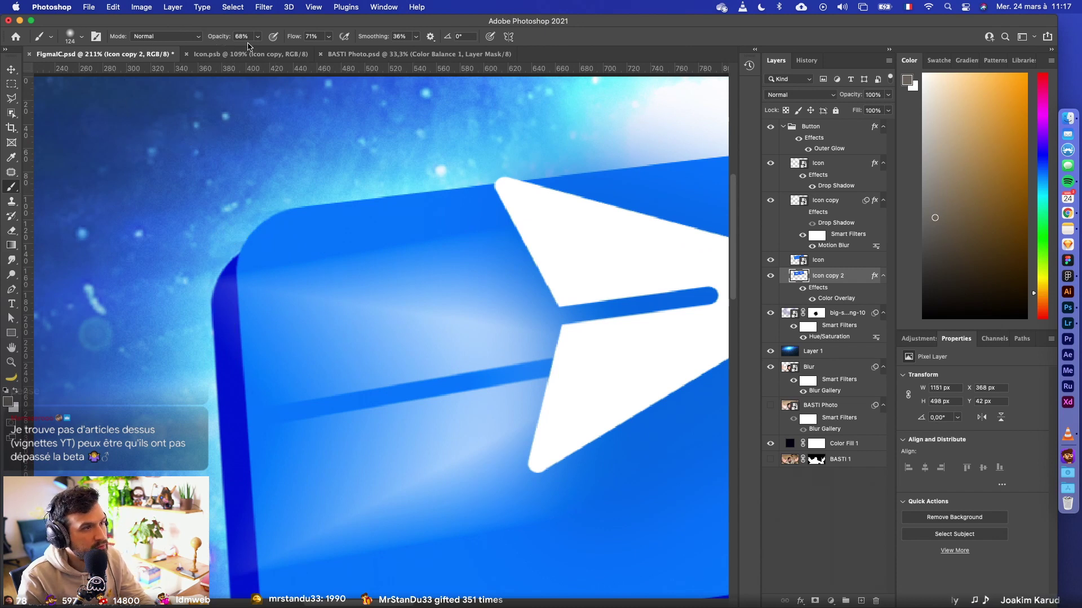
left_click(257, 37)
left_click_drag(257, 50, 338, 52)
left_click(81, 36)
left_click_drag(76, 94, 136, 96)
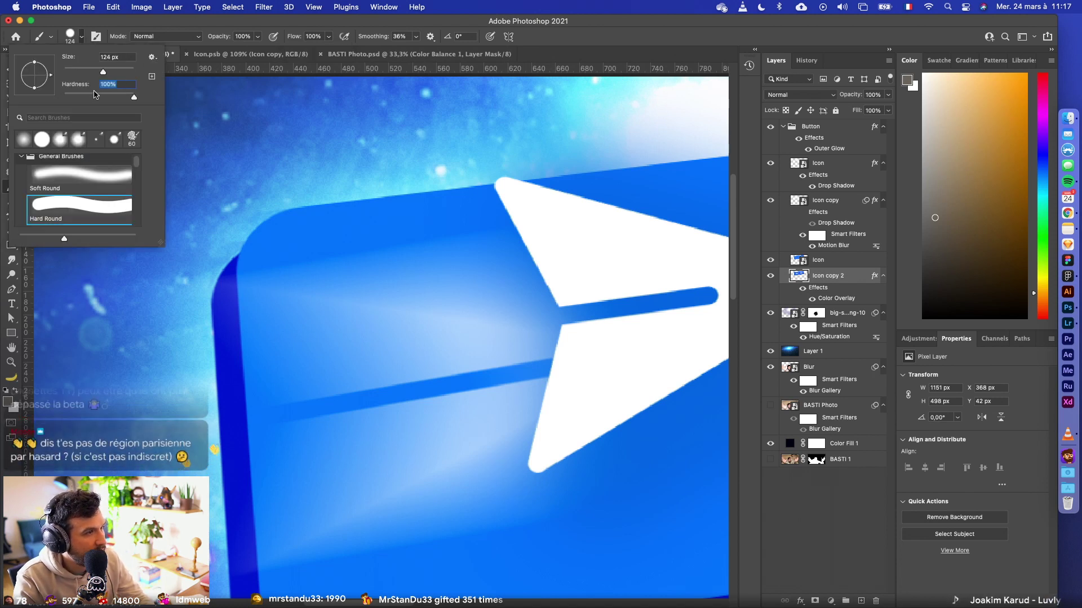
left_click(69, 71)
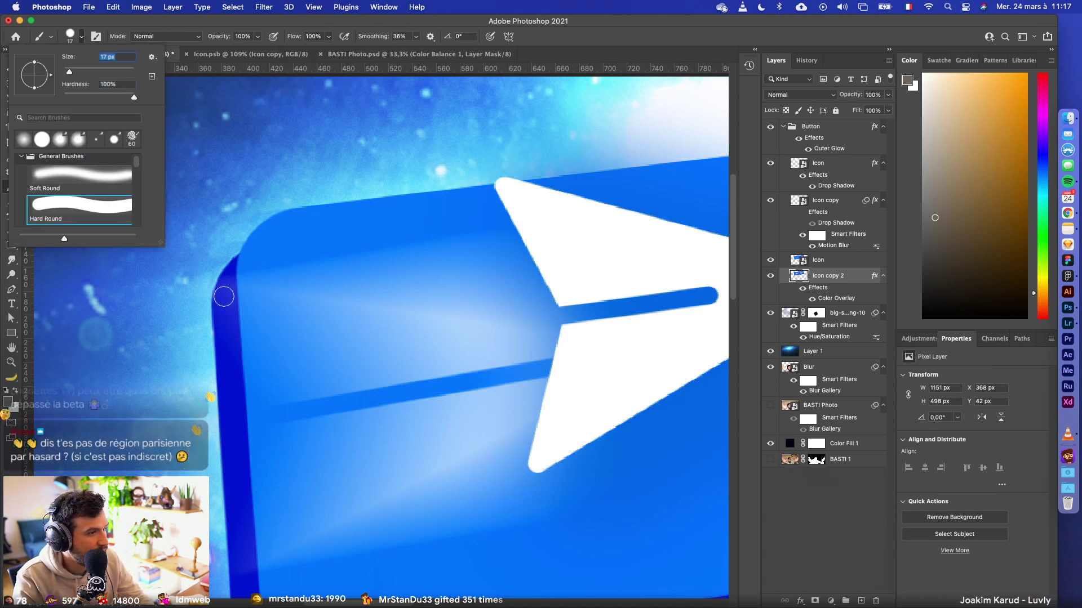
- Paint on Icon copy 2 to fill the gap at the button's upper-left corner, and check the whole thumbnail
mouse_move(223, 295)
left_mouse_down()
mouse_move(257, 232)
mouse_move(293, 230)
mouse_move(277, 223)
mouse_move(262, 237)
mouse_move(221, 297)
mouse_move(263, 235)
mouse_move(314, 219)
left_mouse_up()
key("super+z")
key("super+z")
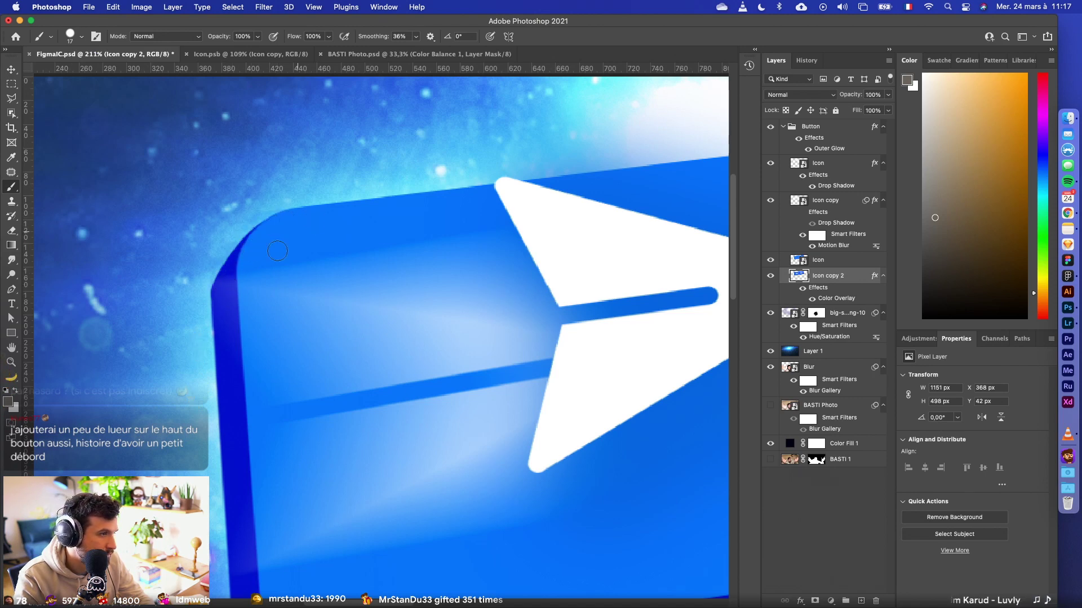
key("super+0")
scroll(242, 318, "down", 3)
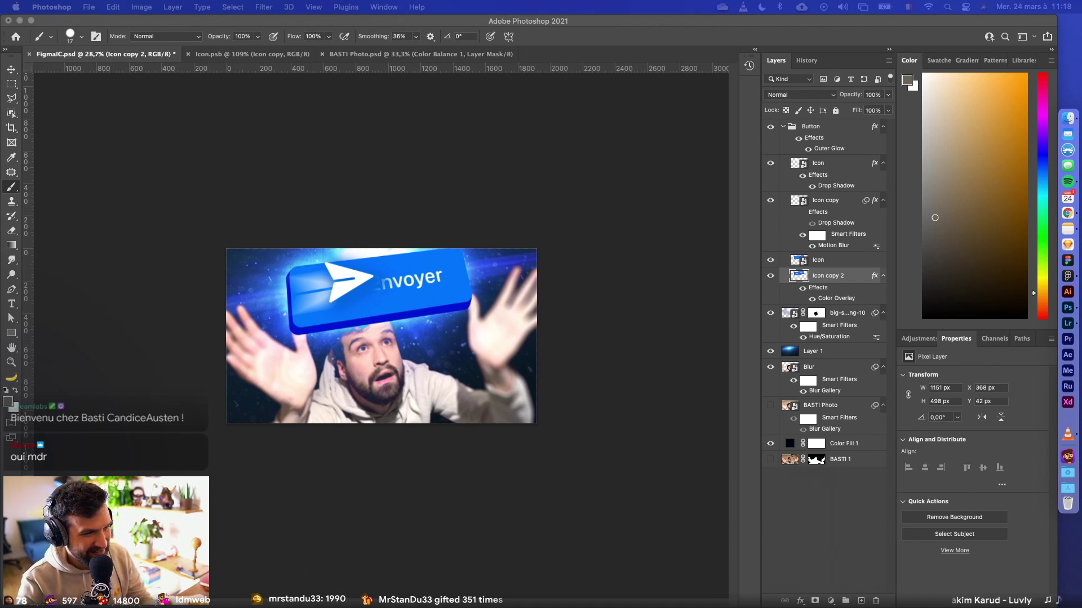
left_click(253, 270)
scroll(253, 271, "up", 3)
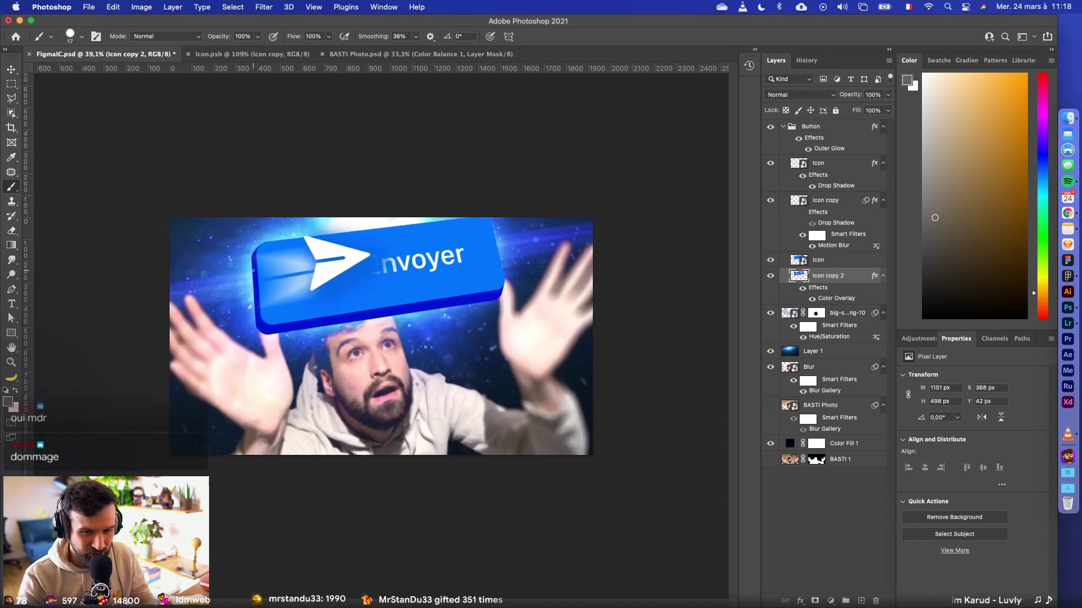
- Inspect the button's upper-left corner up close and the whole thumbnail at reduced size, and save the document
scroll(253, 271, "up", 3)
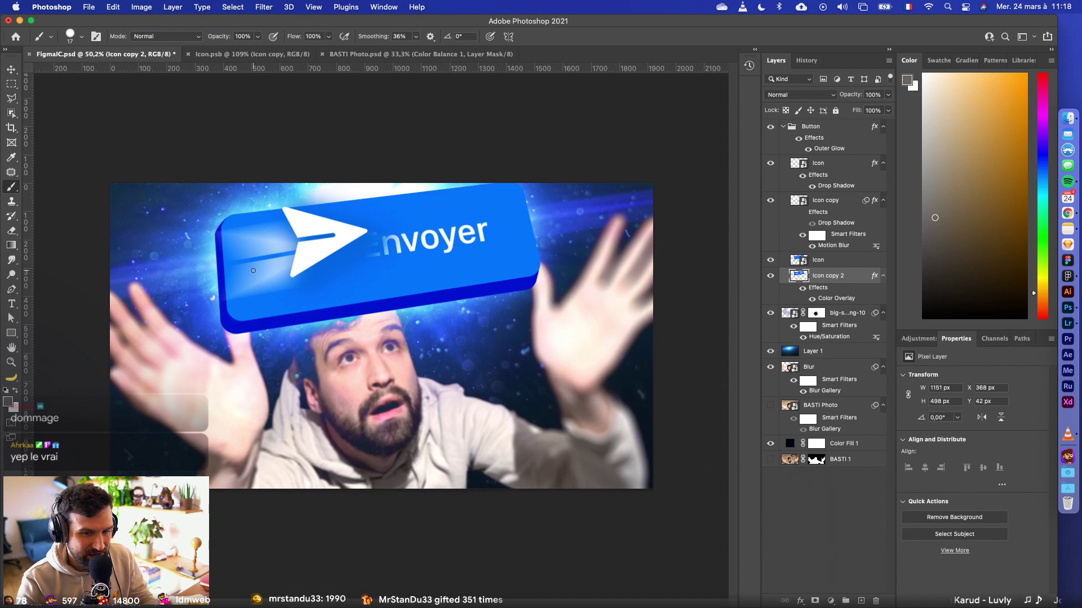
scroll(253, 271, "up", 6)
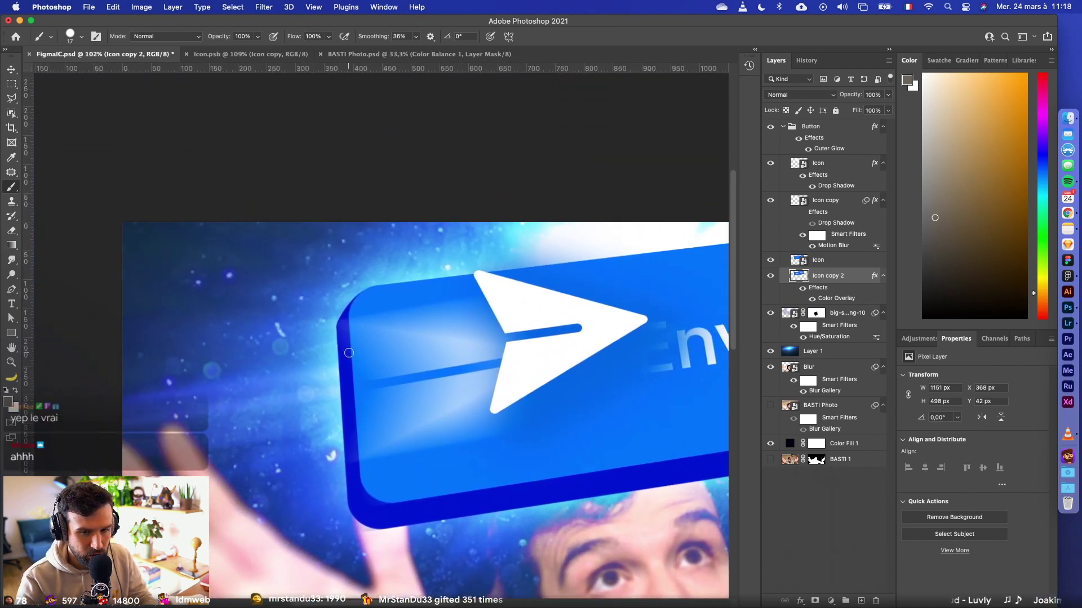
scroll(348, 353, "up", 3)
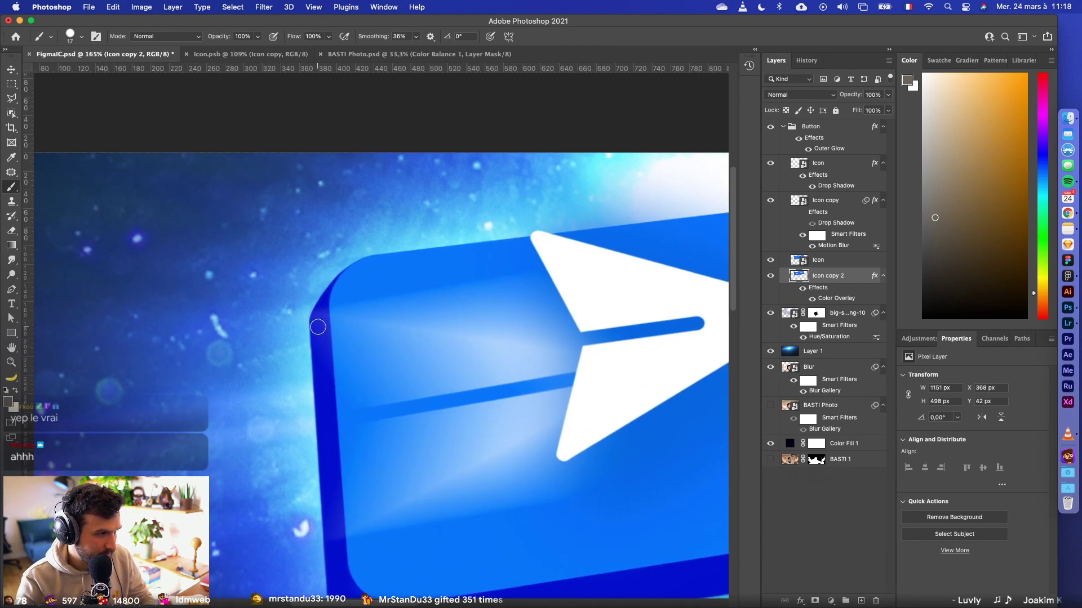
scroll(317, 327, "down", 4)
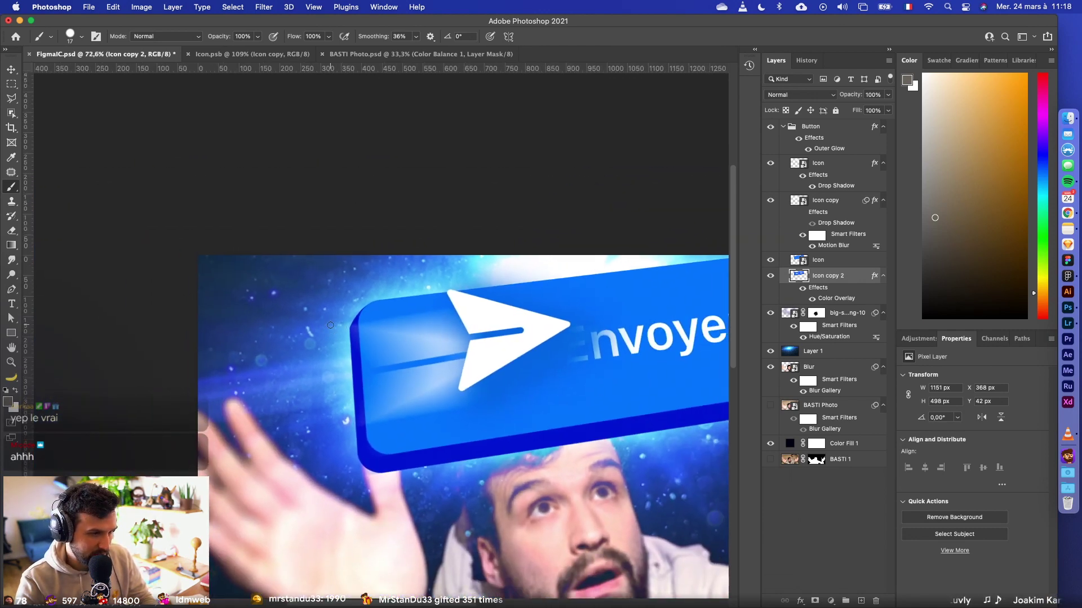
scroll(330, 325, "down", 1)
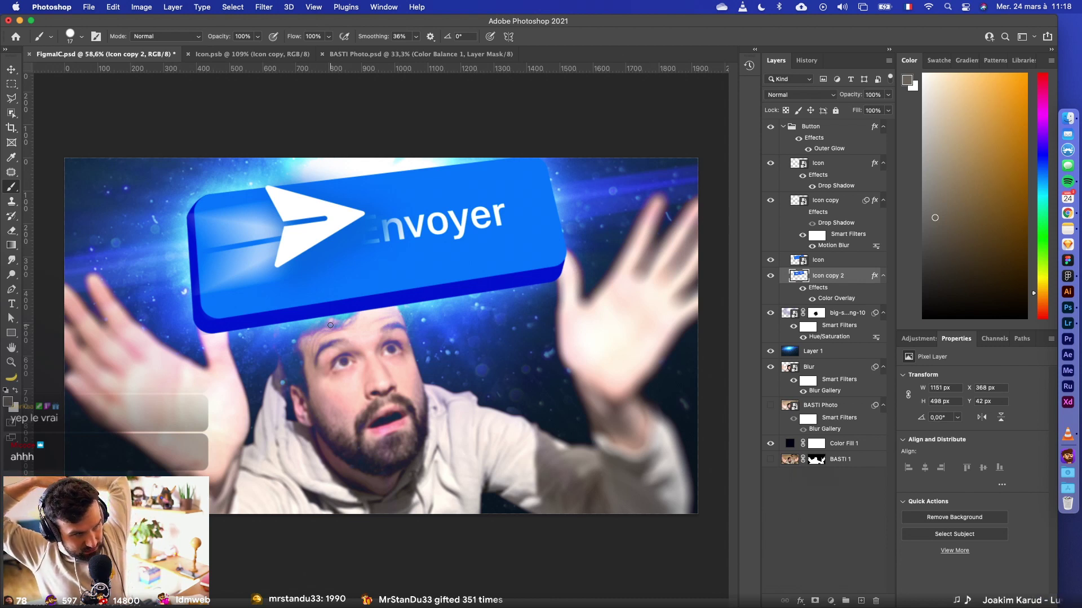
scroll(552, 417, "down", 3)
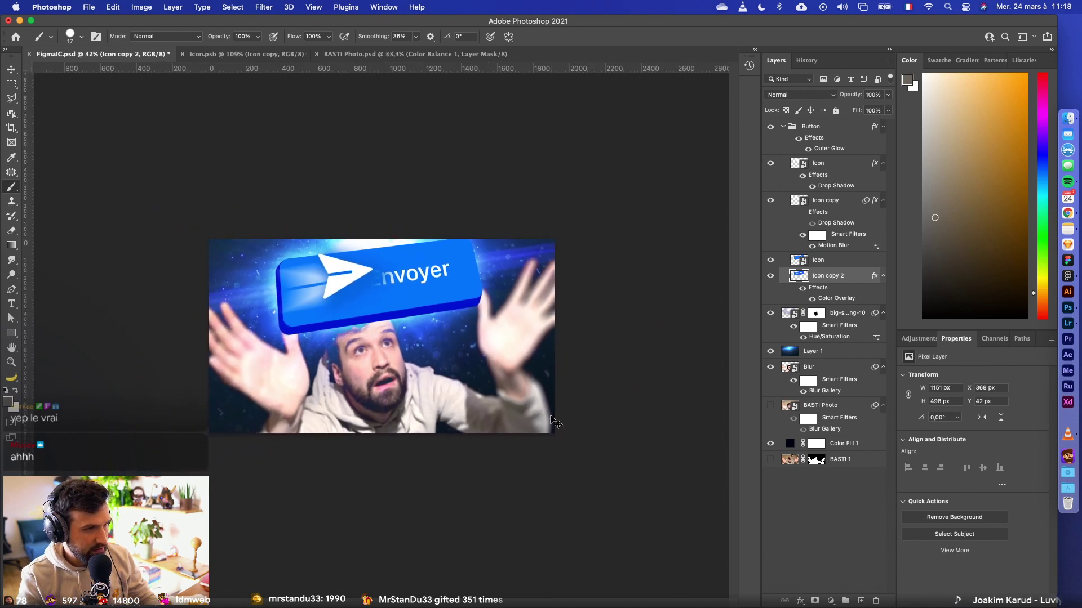
key("cmd+s")
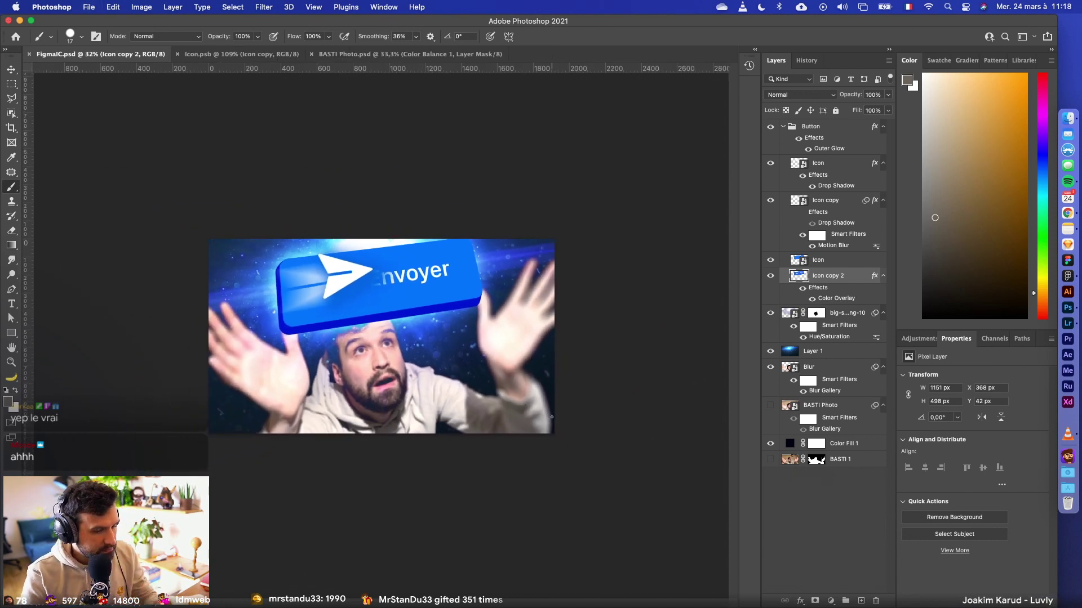
scroll(552, 417, "down", 1)
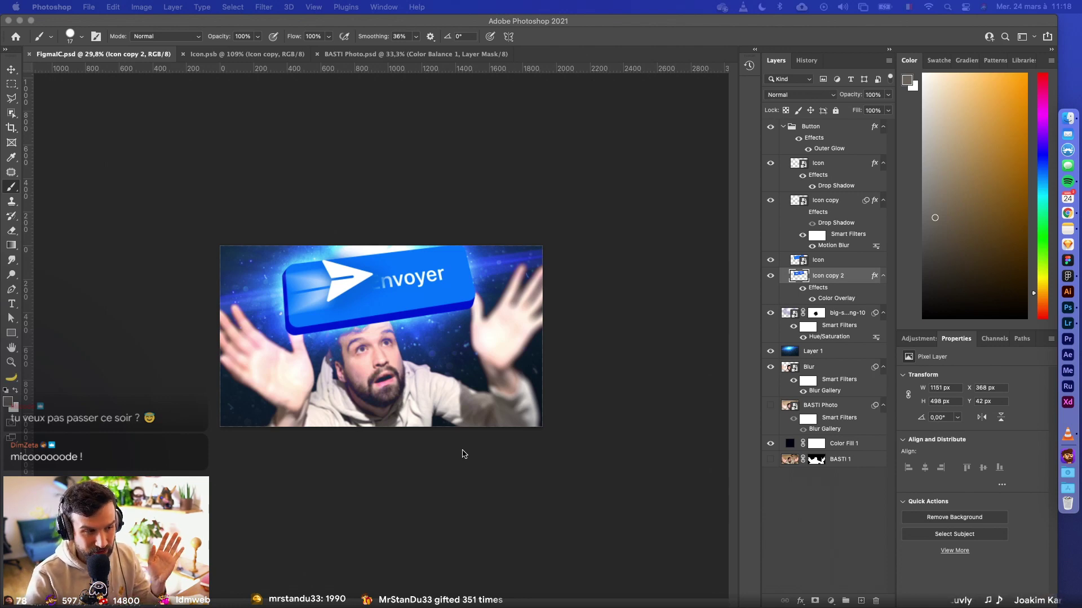
- Compare the thumbnail with and without the white arrow icon, and set its drop shadow colour to 0070f3
scroll(331, 352, "up", 5)
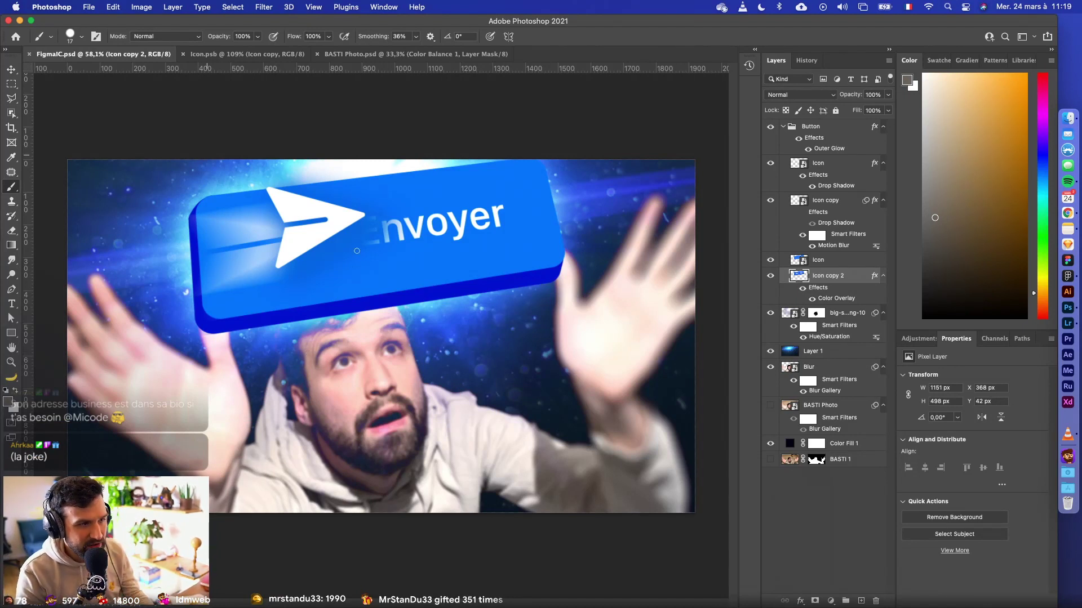
left_click(771, 163)
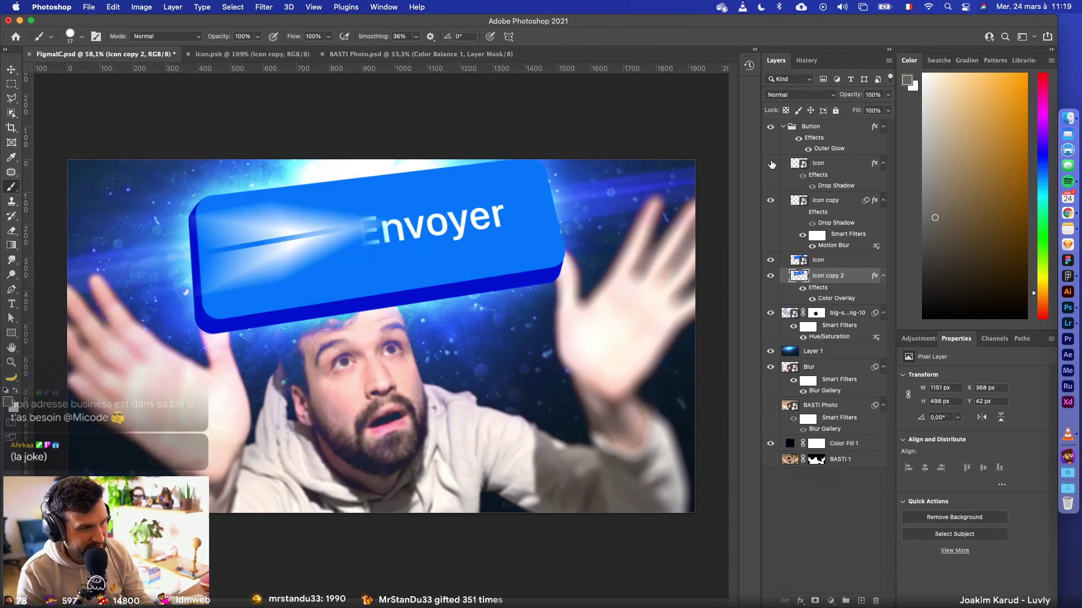
left_click(771, 163)
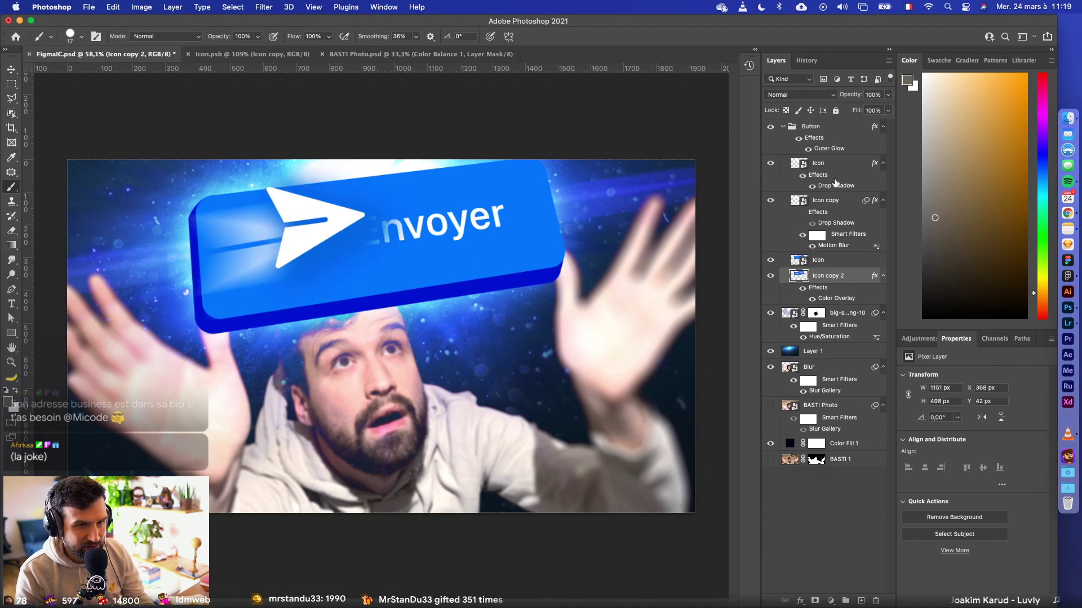
double_click(835, 184)
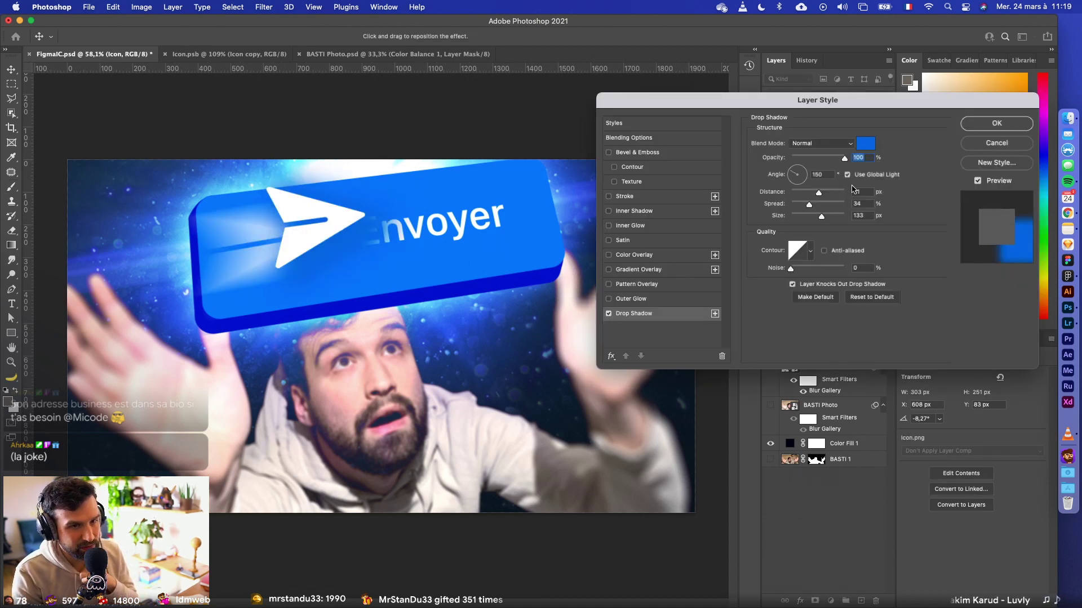
left_click(871, 144)
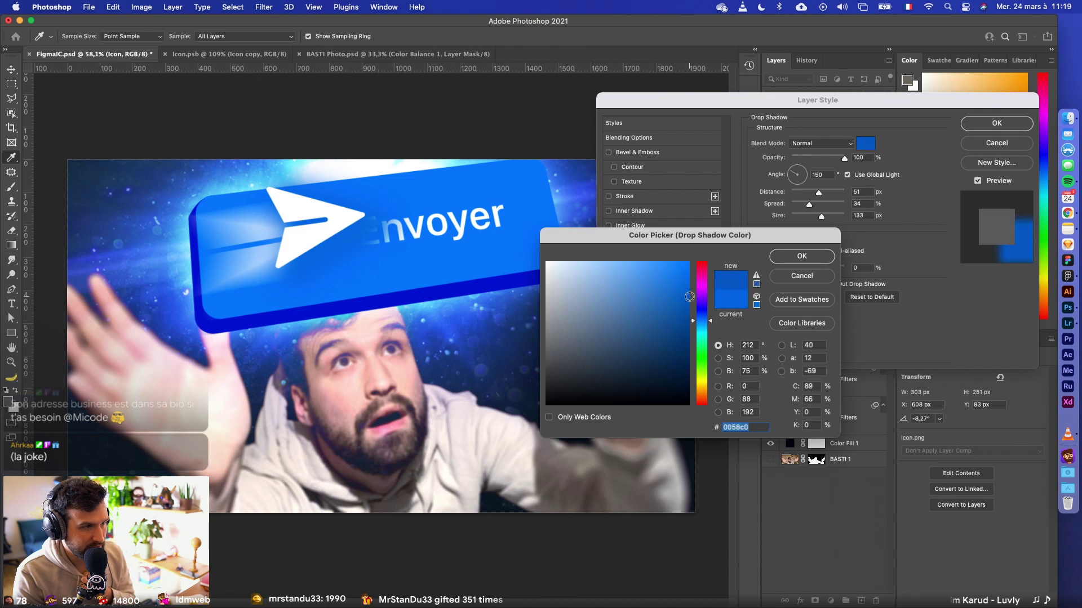
mouse_move(688, 297)
left_mouse_down()
mouse_move(696, 257)
mouse_move(649, 262)
mouse_move(706, 270)
left_mouse_up()
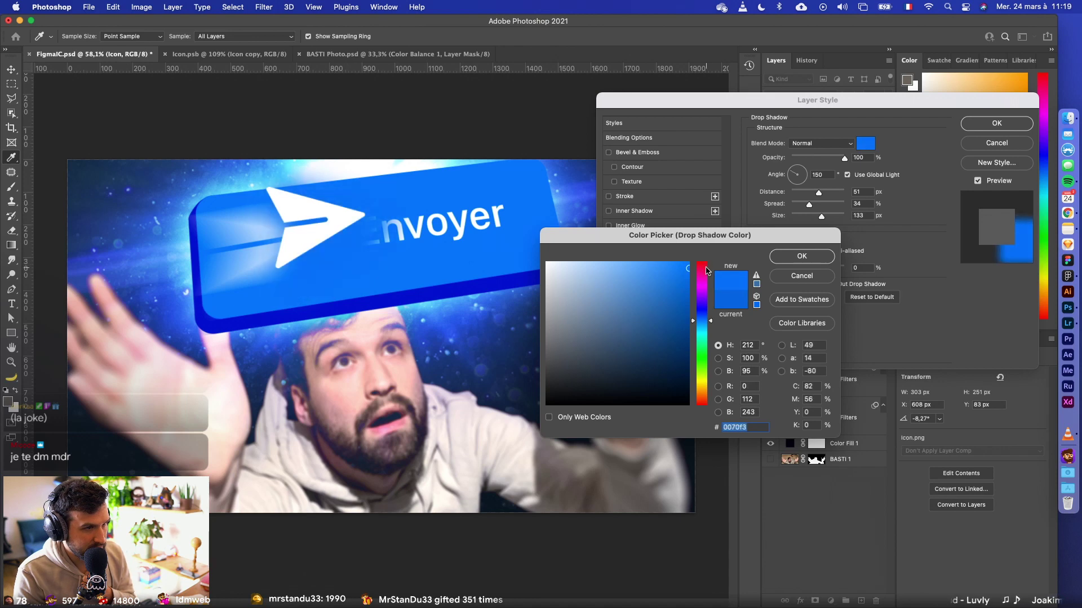
left_click(799, 258)
left_click(1001, 127)
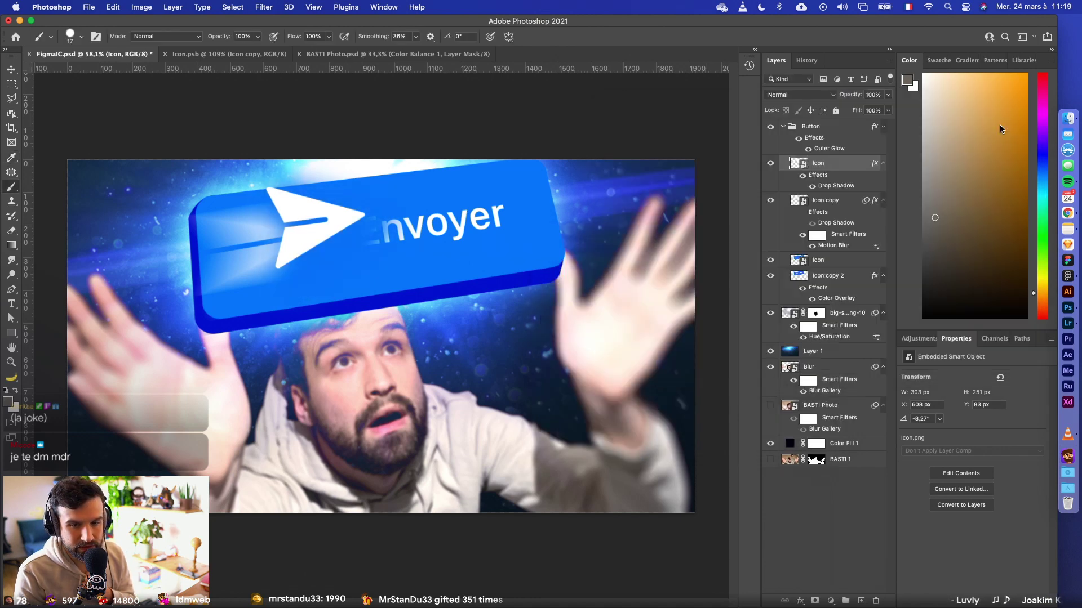
- Save the document and check how the thumbnail reads at a very small size
key("super+minus")
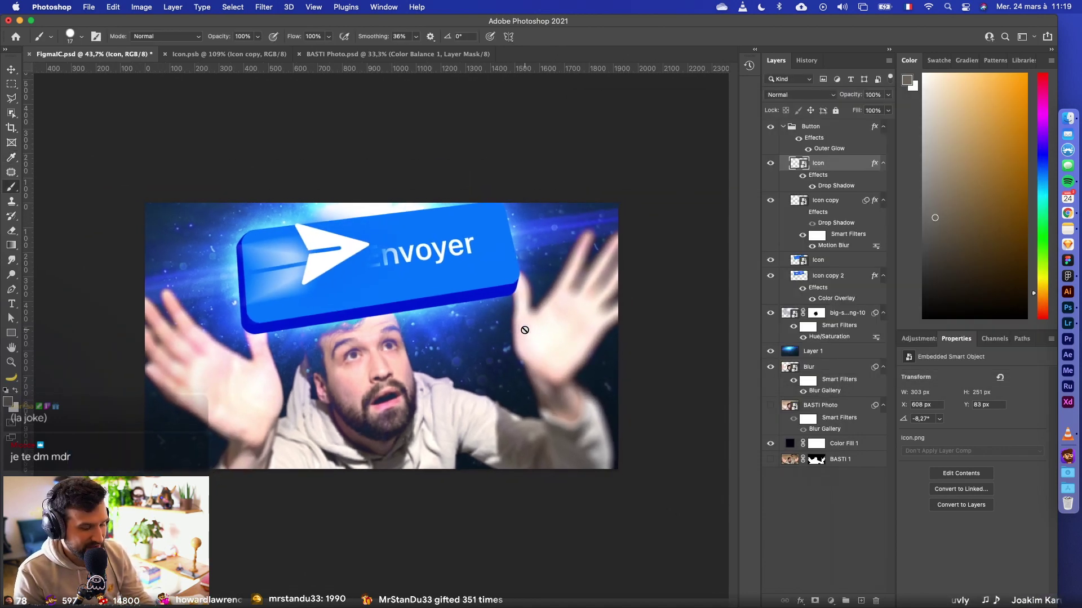
key("super+s")
scroll(525, 330, "down", 1)
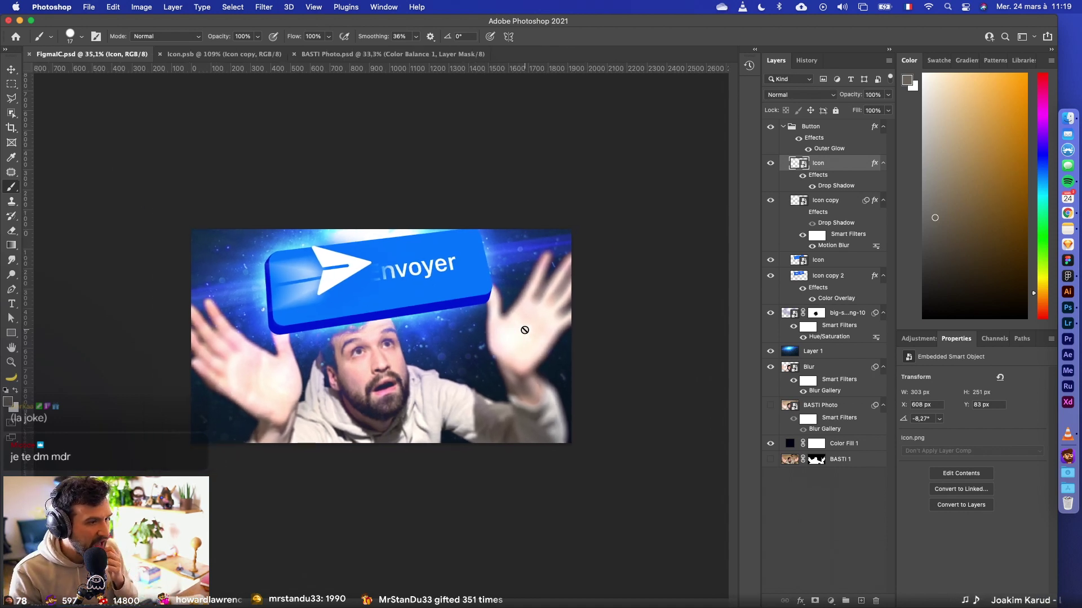
scroll(524, 330, "down", 3)
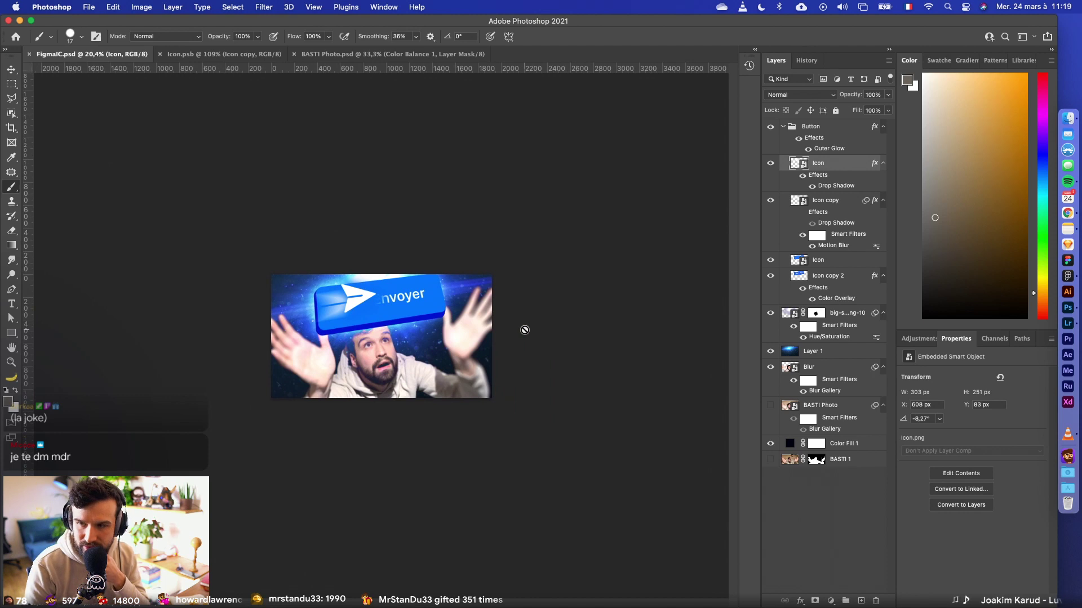
scroll(524, 330, "up", 4)
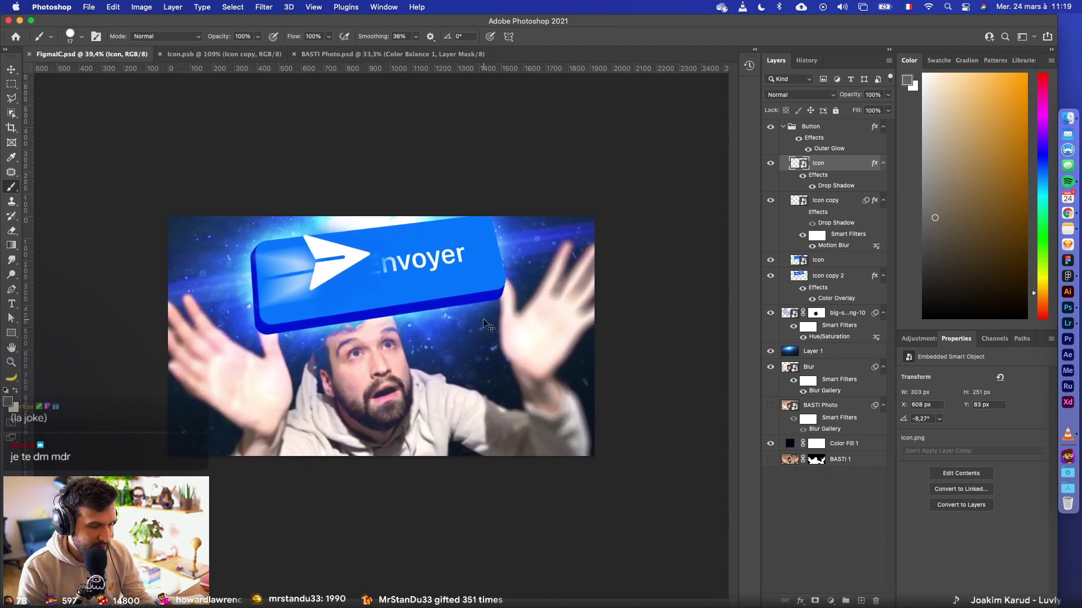
- Search the Mac for "Figma logo", compare the PNG files and place figmaLogo.png in the thumbnail
key("super+space")
type("F")
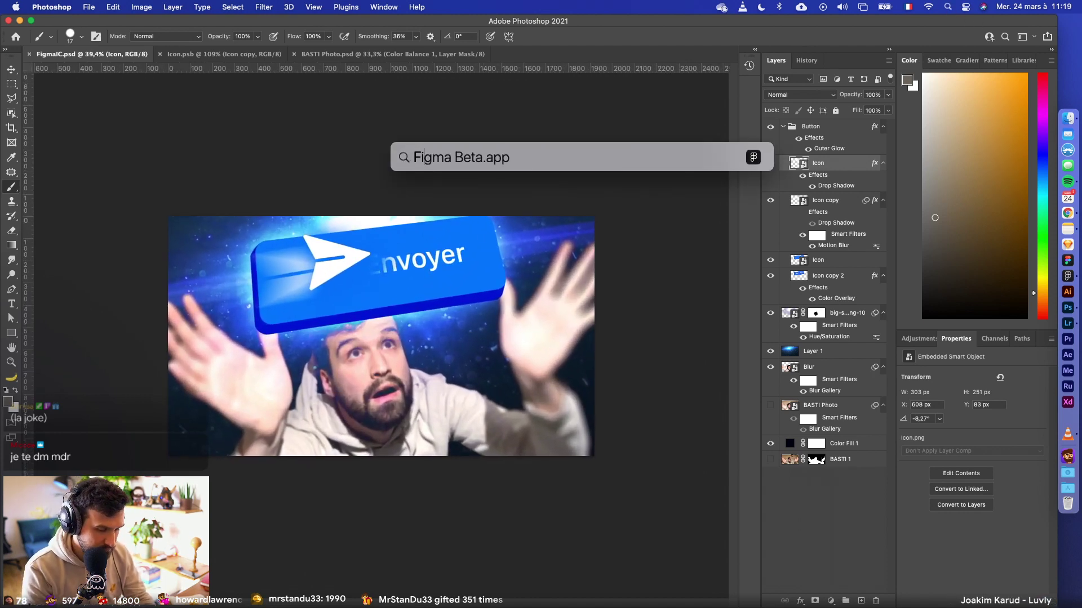
type("igma")
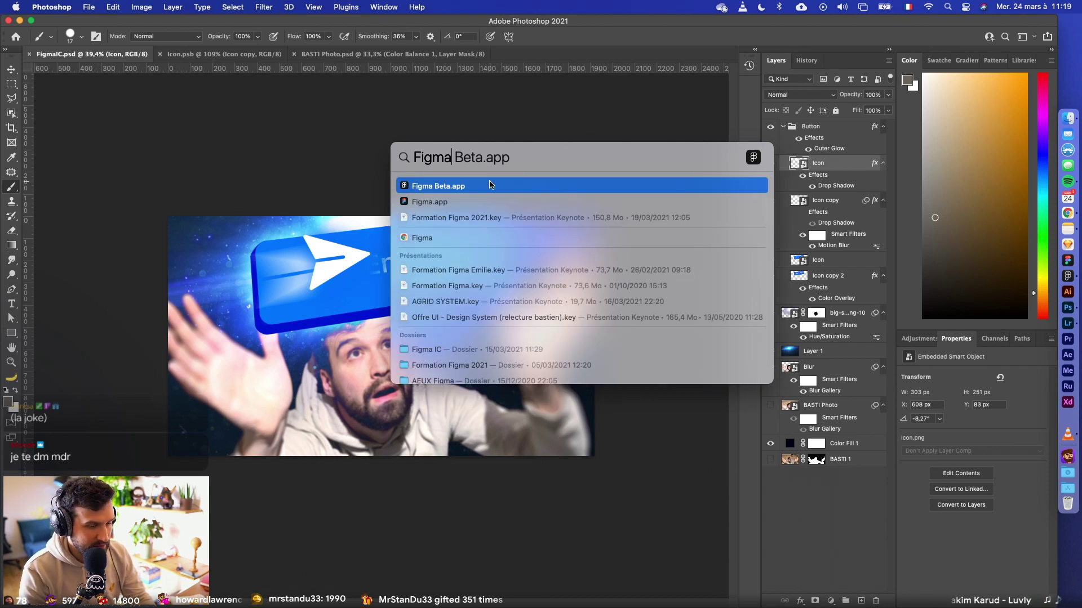
type(" logo")
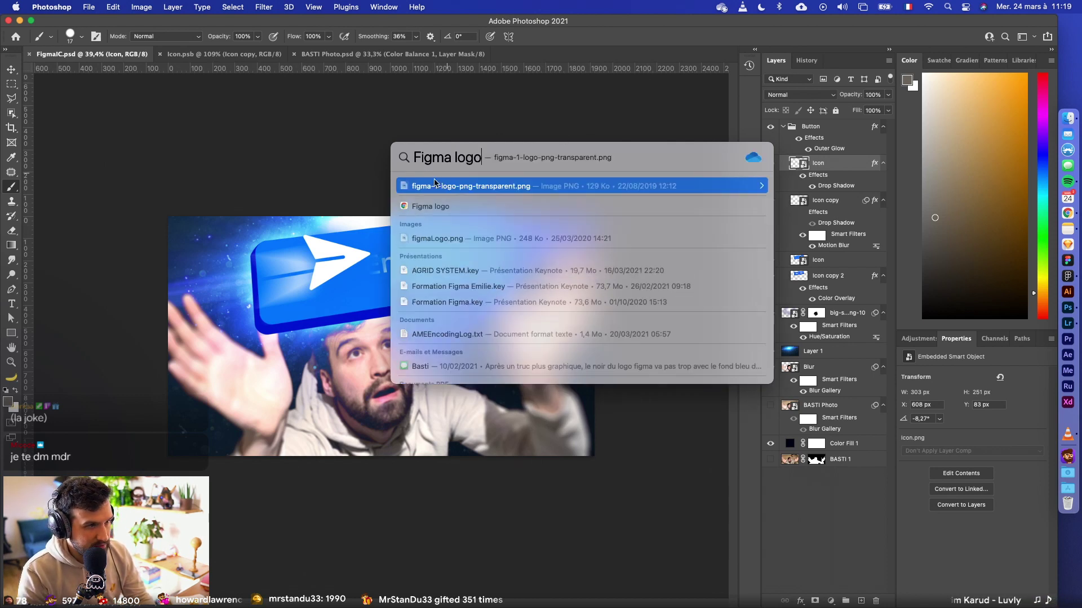
left_click(432, 247)
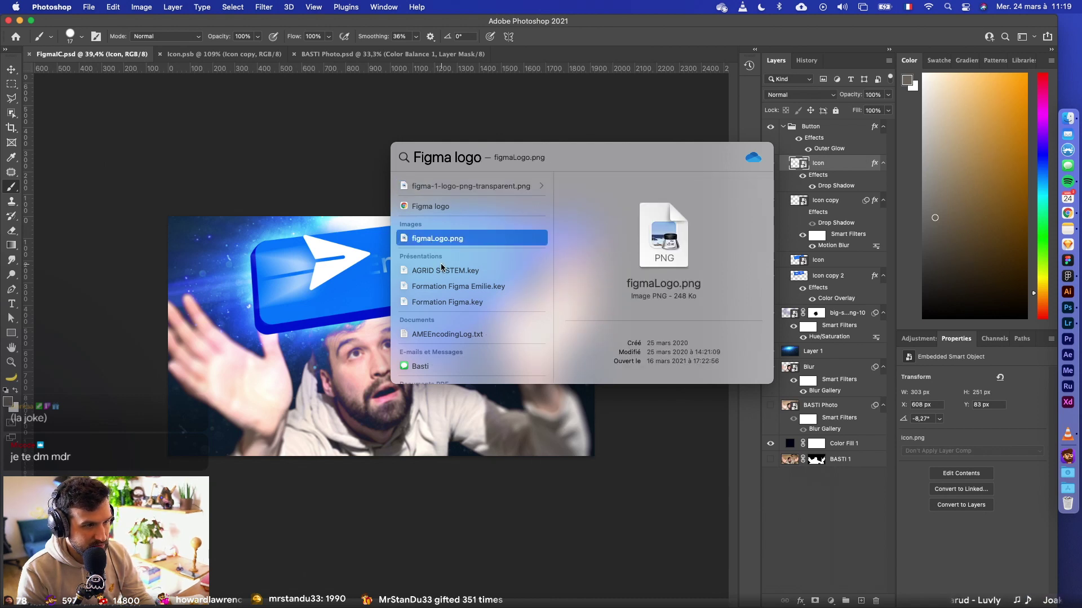
left_click(466, 192)
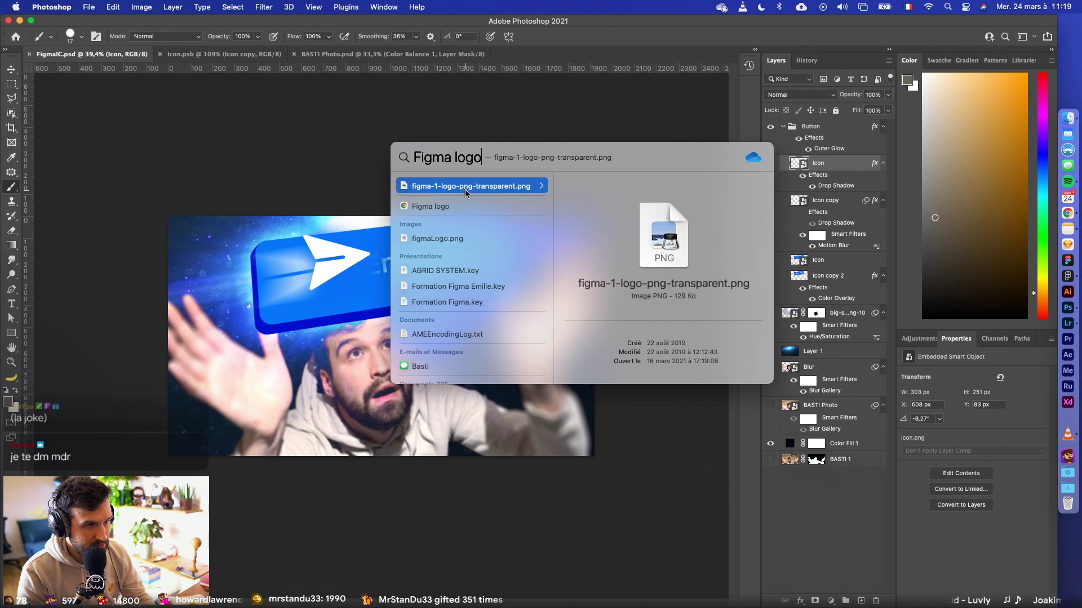
left_click(448, 242)
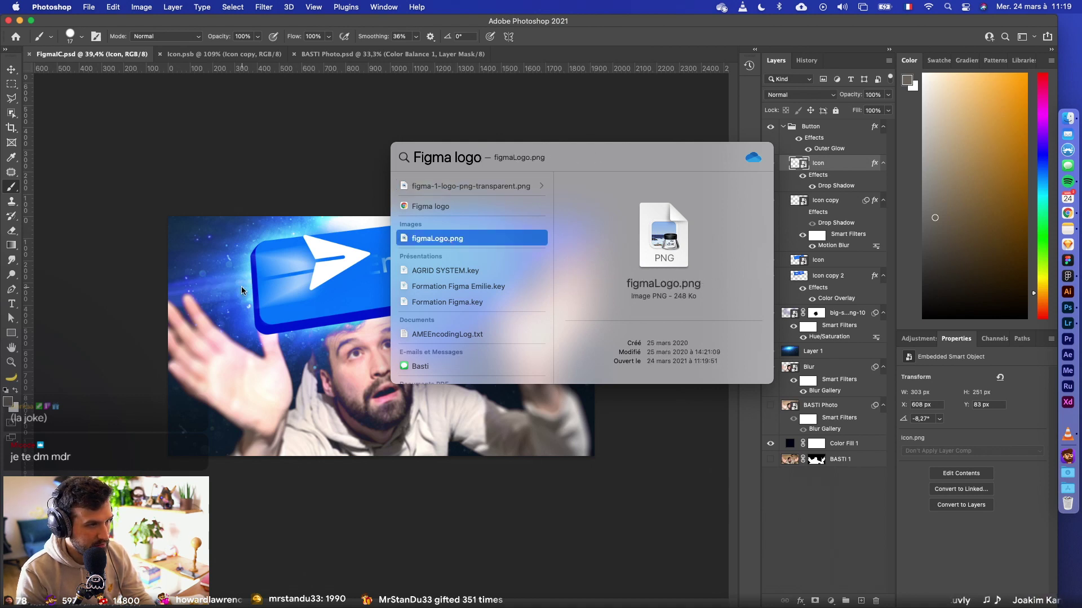
left_click_drag(242, 290, 274, 294)
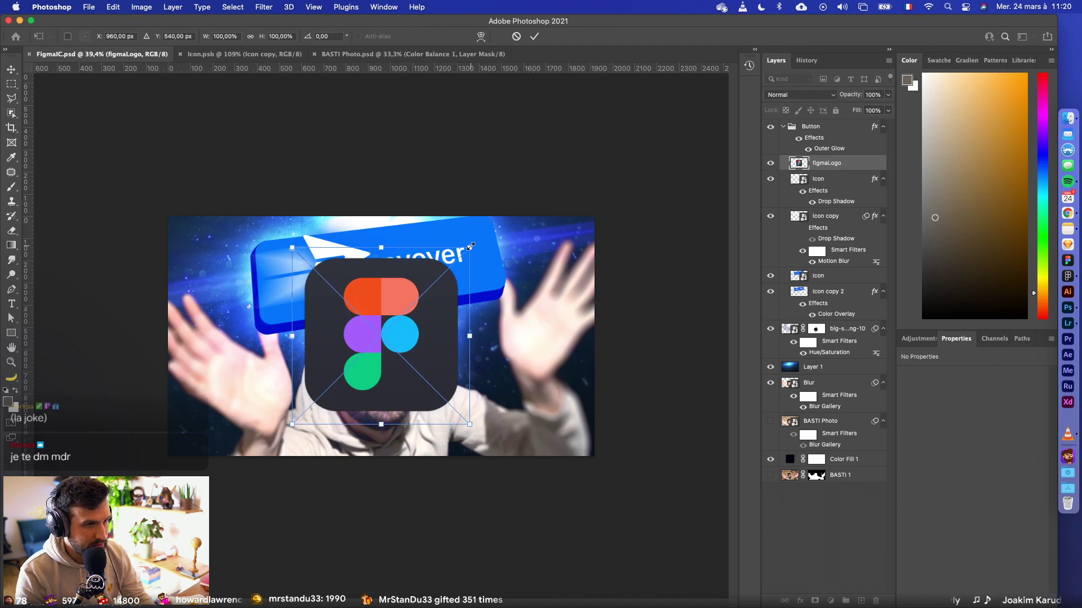
- Scale the placed Figma logo to about 80% and delete its layer
left_click_drag(470, 247, 451, 265)
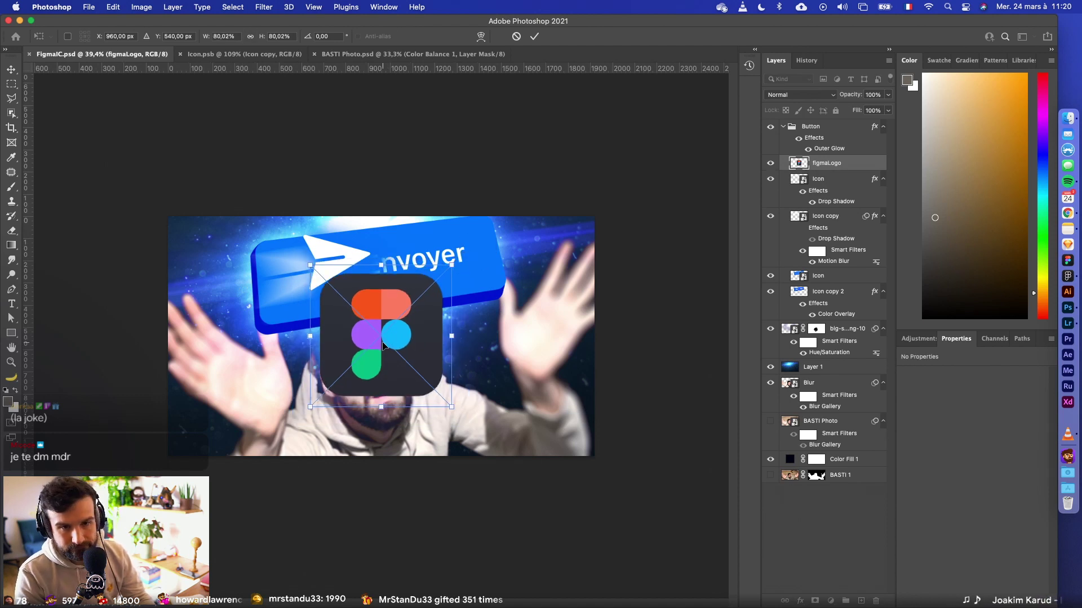
key("Return")
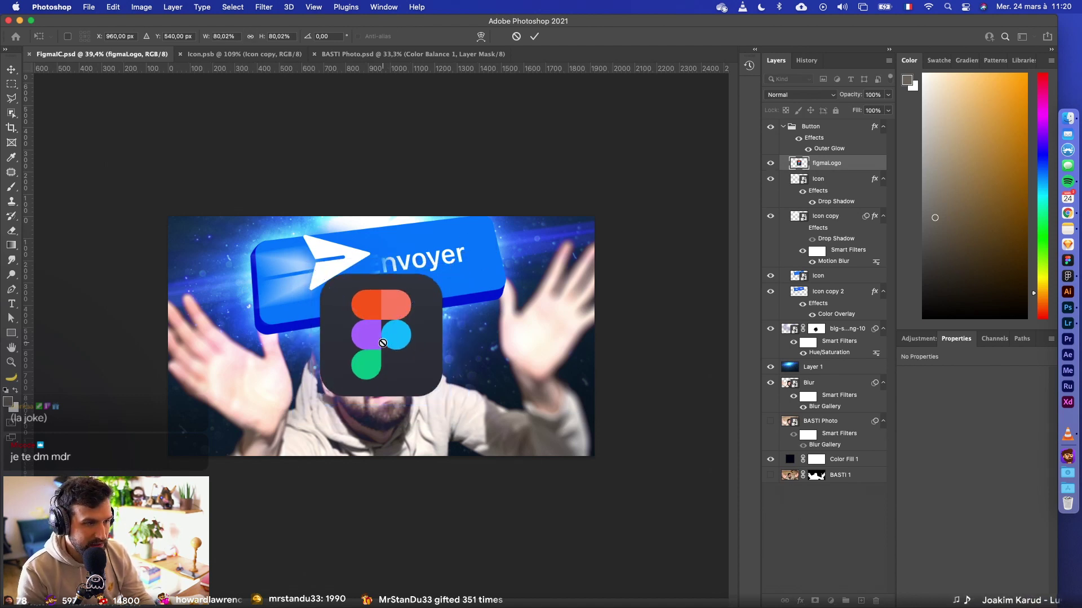
key("b")
left_click(877, 600)
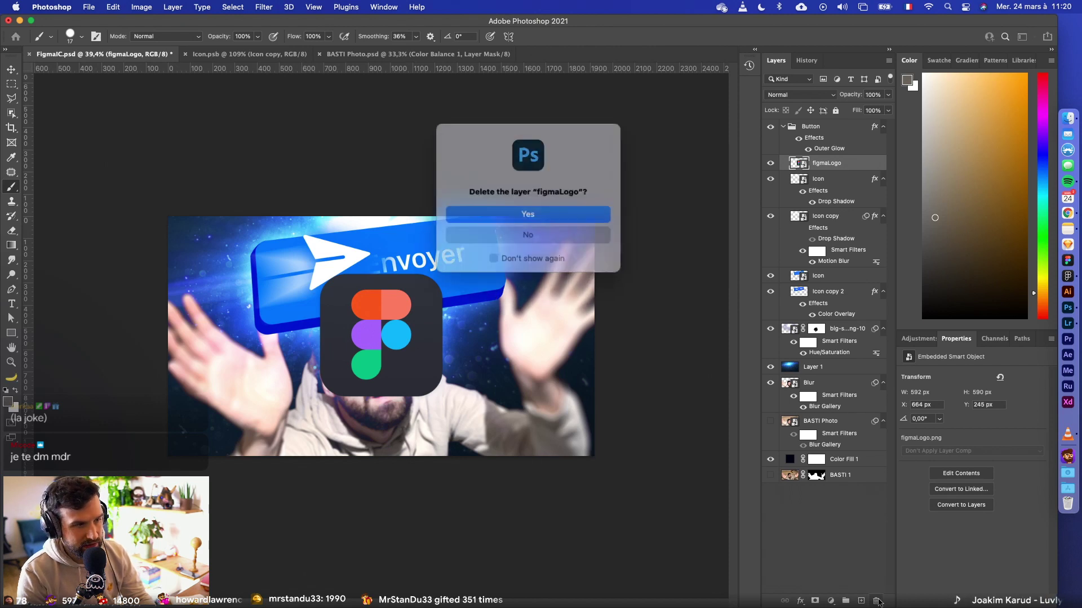
key("Return")
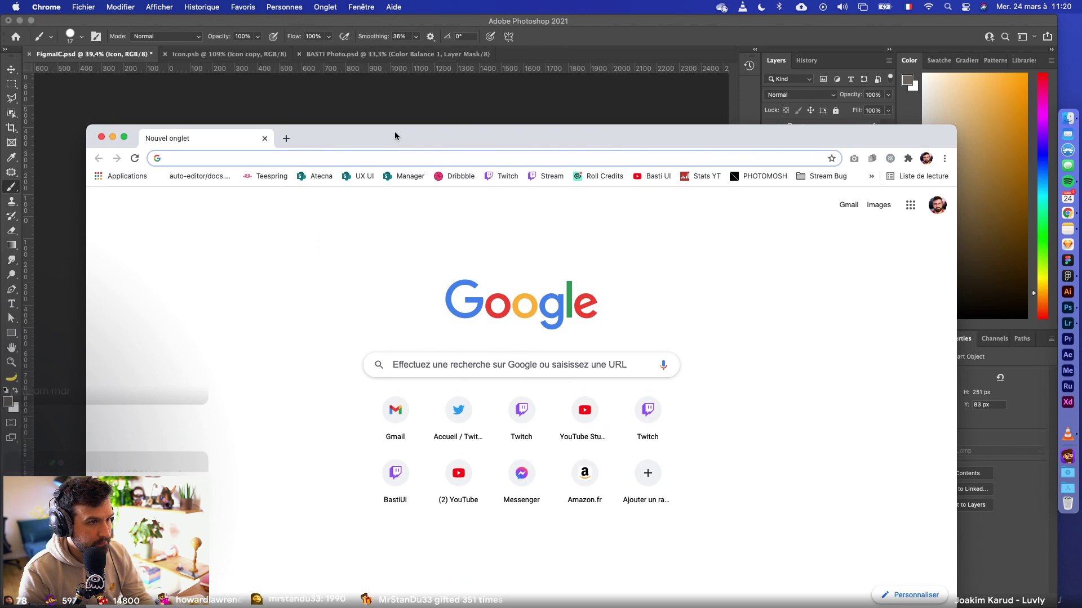
- Search Google for "Figma Big sure Logo" in the browser and show the image results
left_click_drag(395, 130, 395, 46)
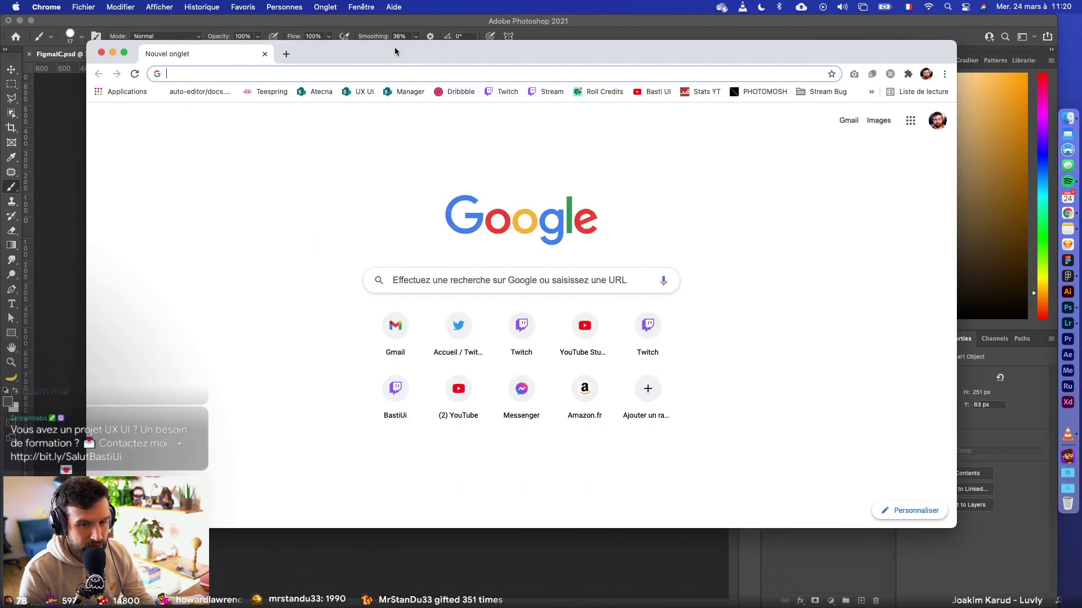
left_click(377, 73)
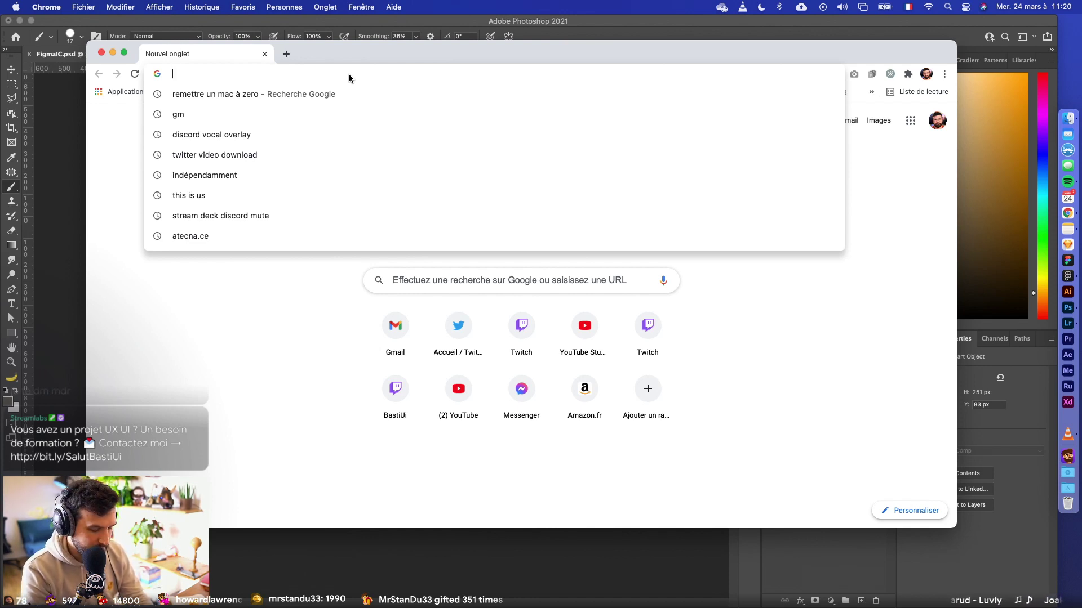
type("Figma")
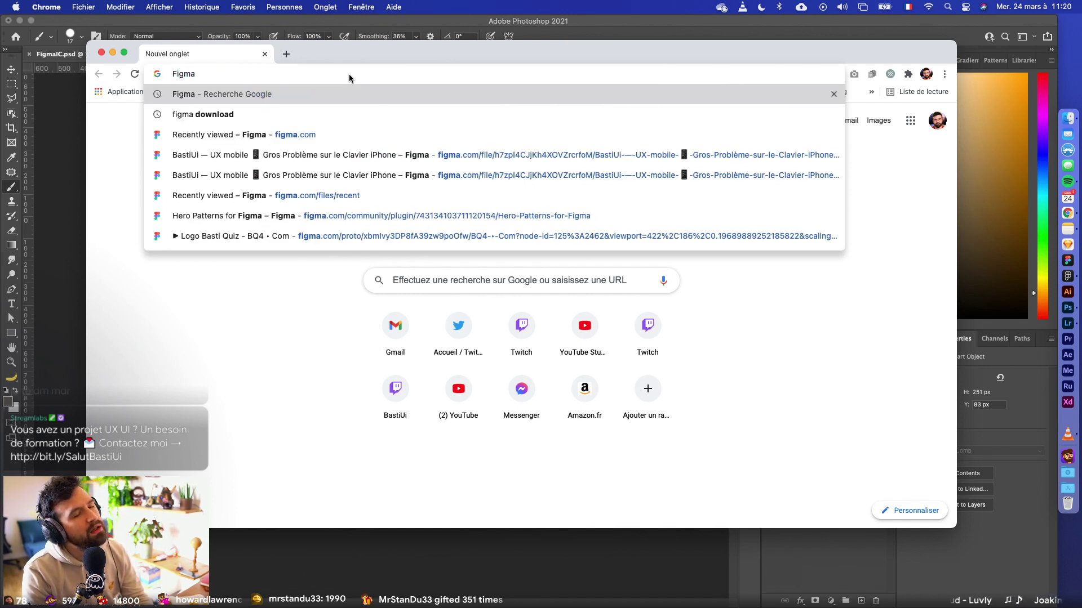
type(" Big sur")
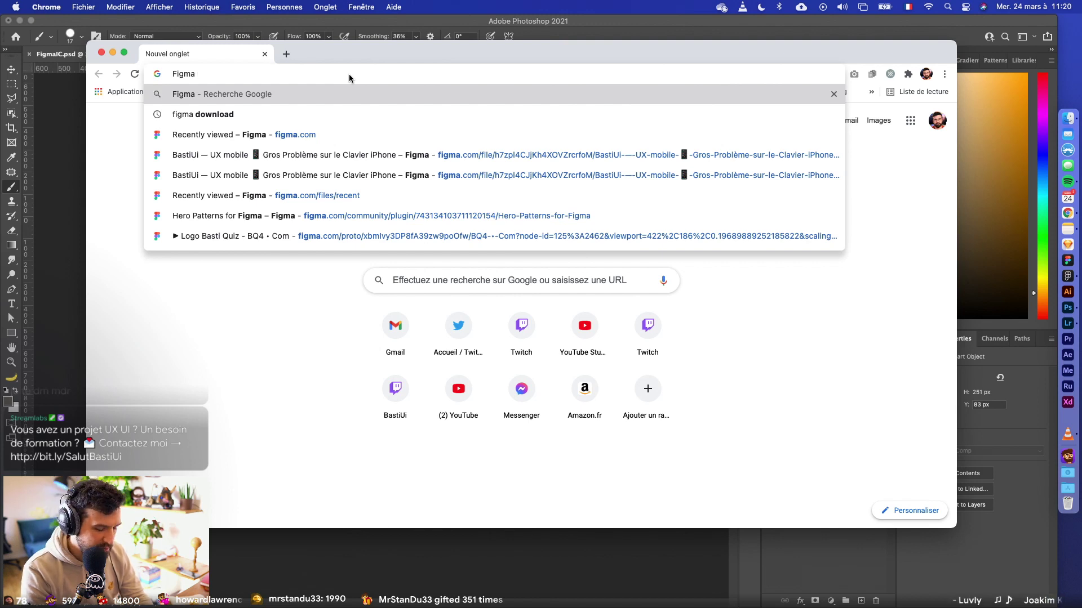
type("e Logo")
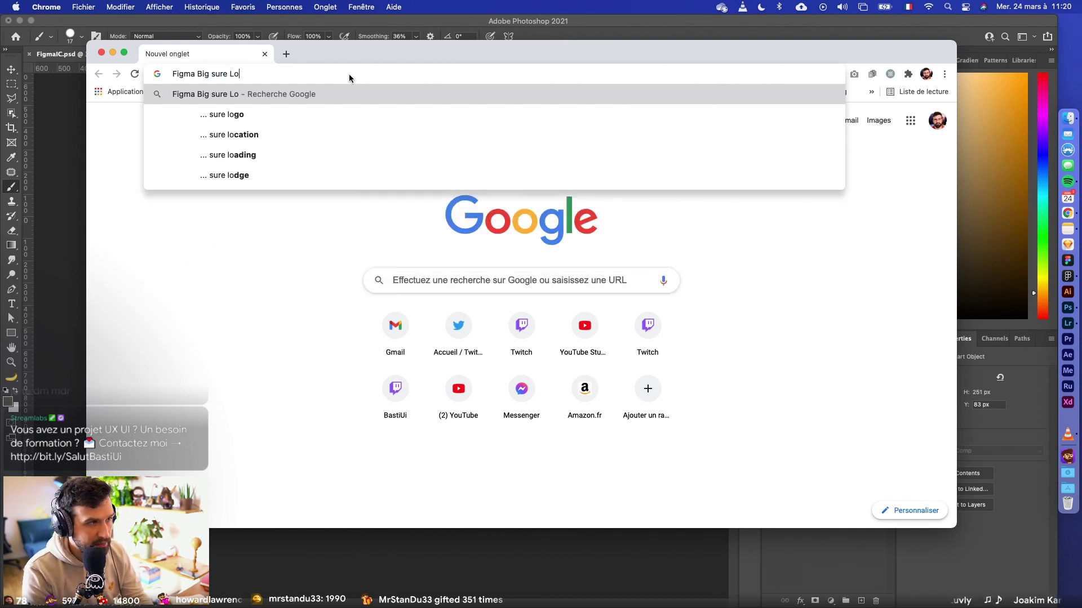
key("Return")
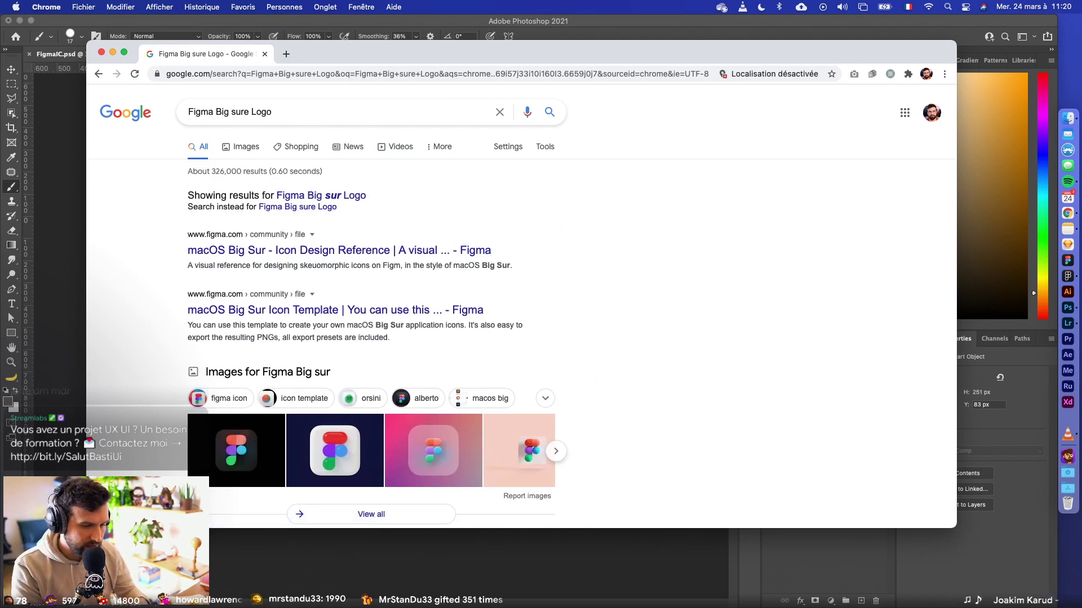
key("super+Tab")
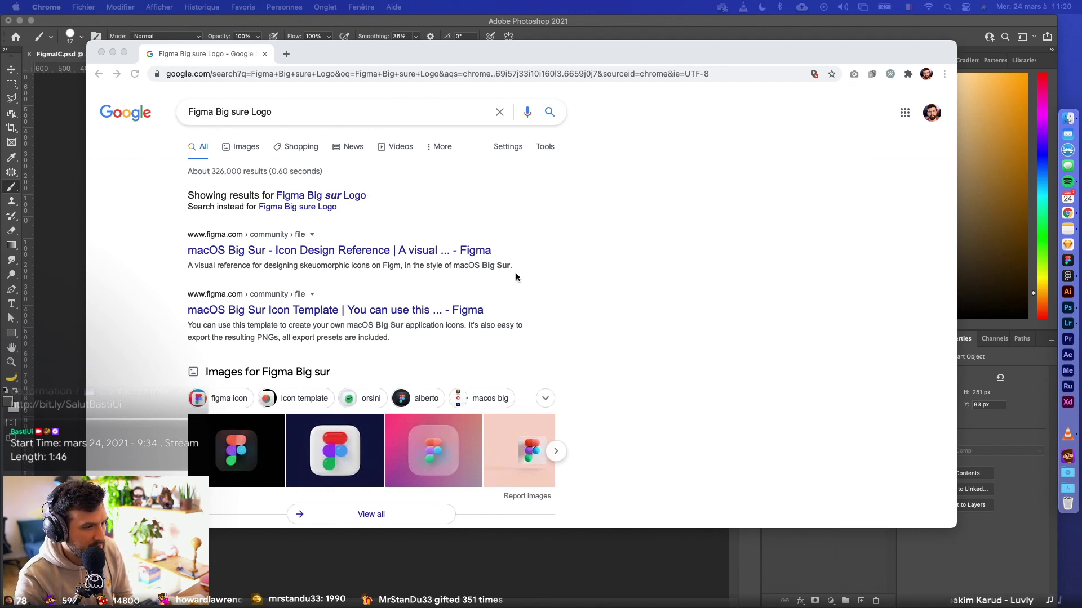
scroll(515, 272, "down", 2)
scroll(450, 406, "up", 1)
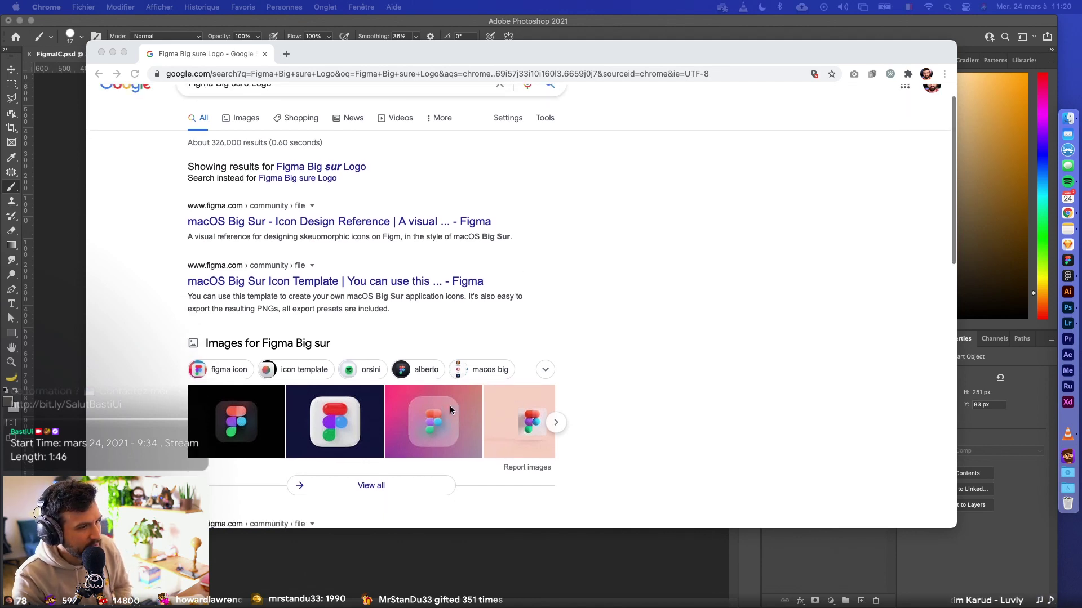
left_click(244, 120)
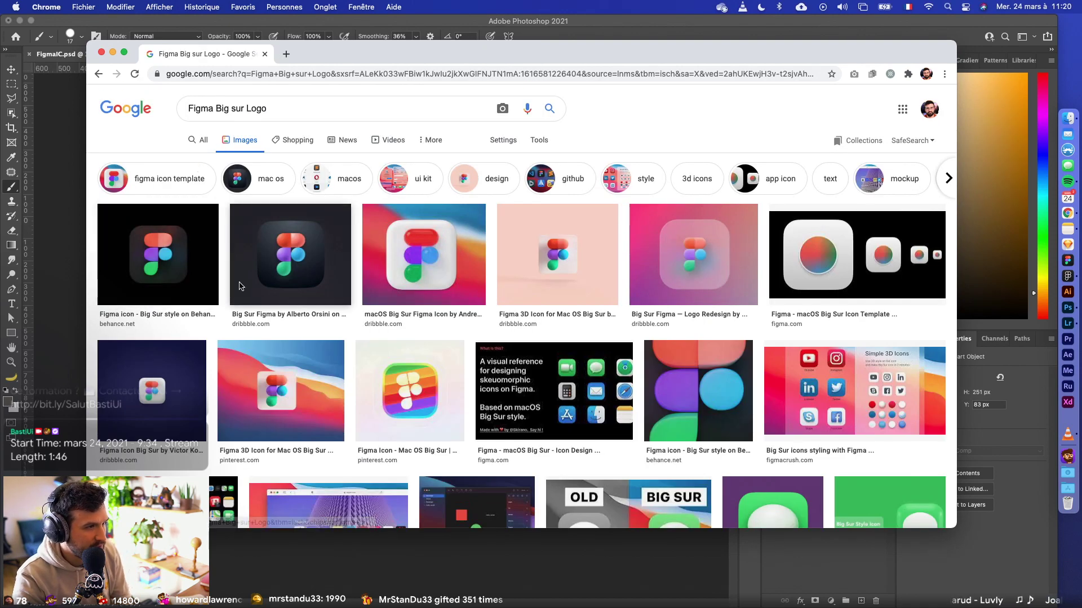
- Compare the Figma icon image results, previewing the dark Behance icon and the white 3D icon from Pinterest
left_click(147, 255)
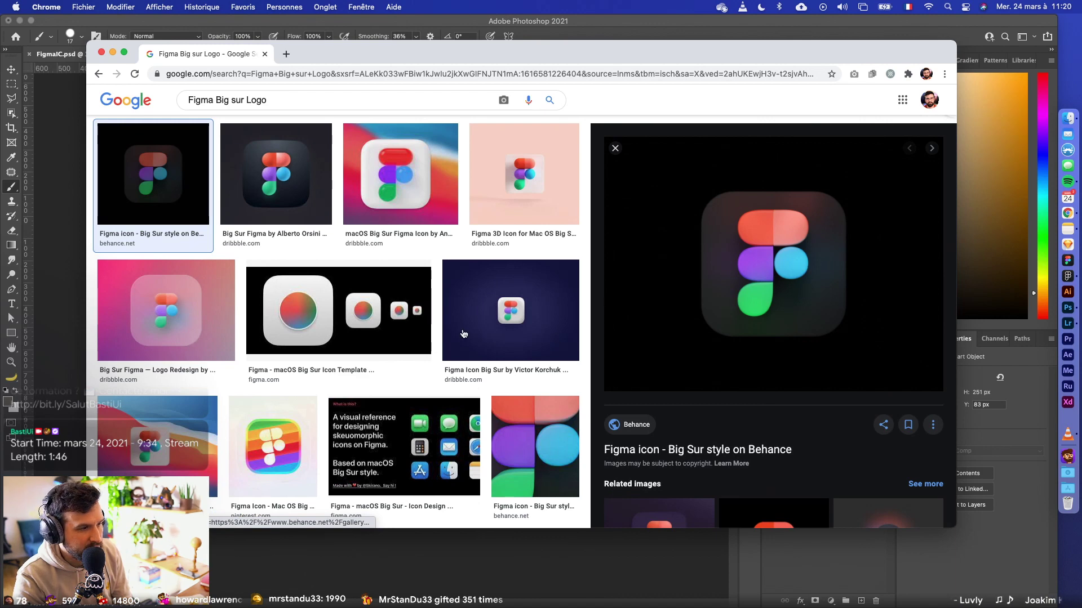
scroll(186, 445, "down", 1)
left_click(181, 462)
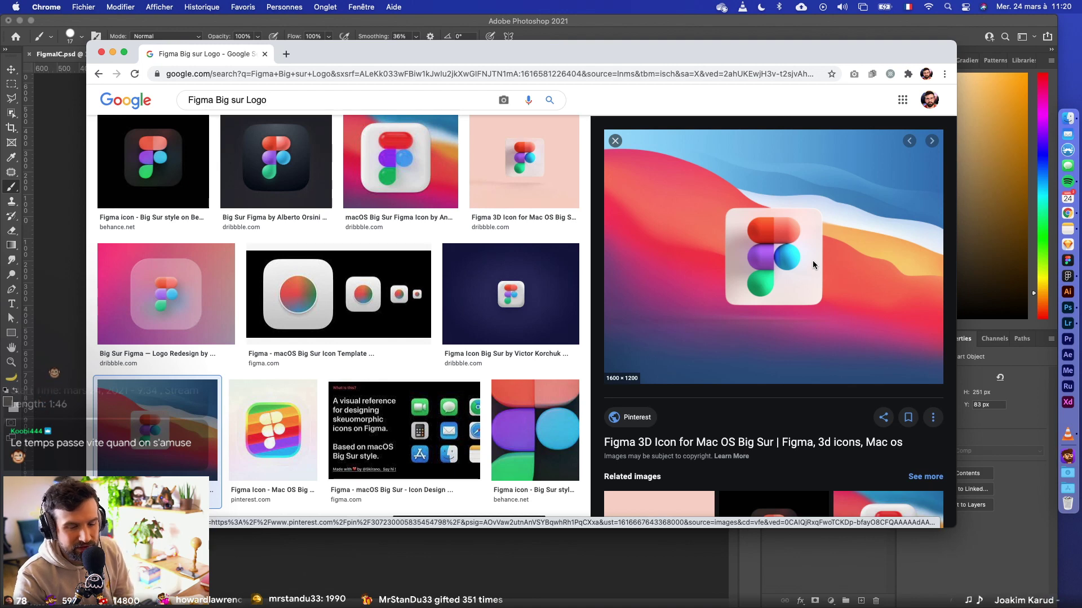
scroll(352, 256, "down", 4)
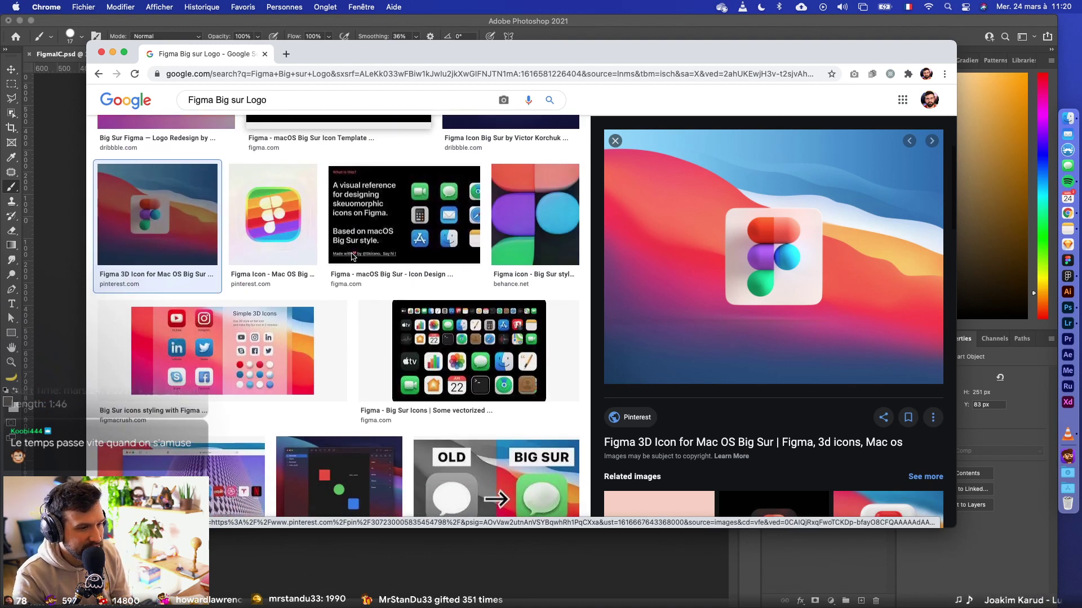
scroll(352, 256, "up", 6)
scroll(256, 251, "down", 2)
- Open the dark "Big Sur Figma" shot on Dribbble at full size and copy its image
left_click(256, 251)
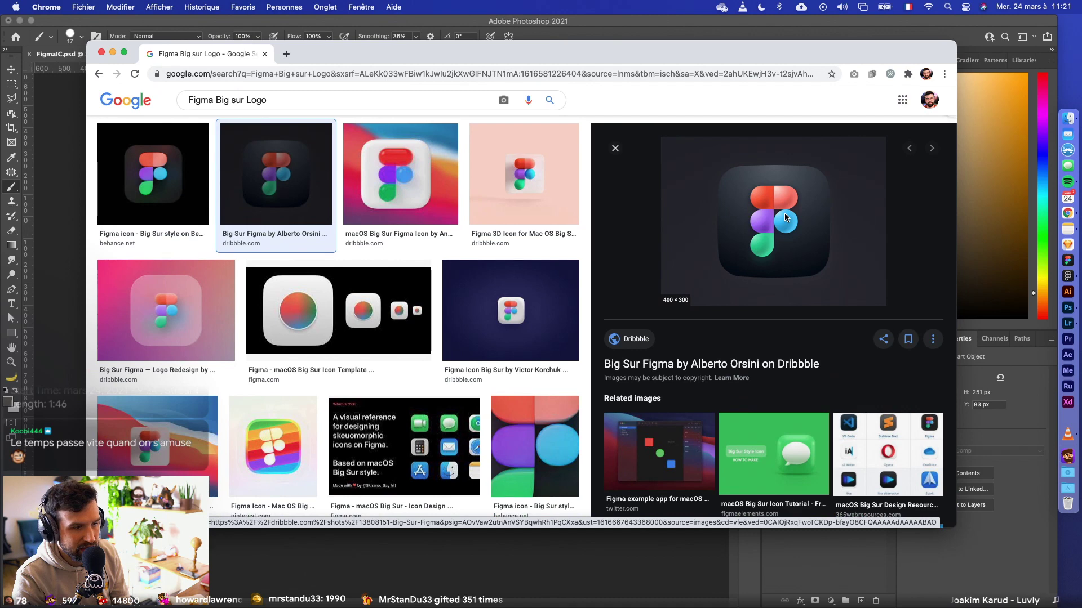
right_click(784, 213)
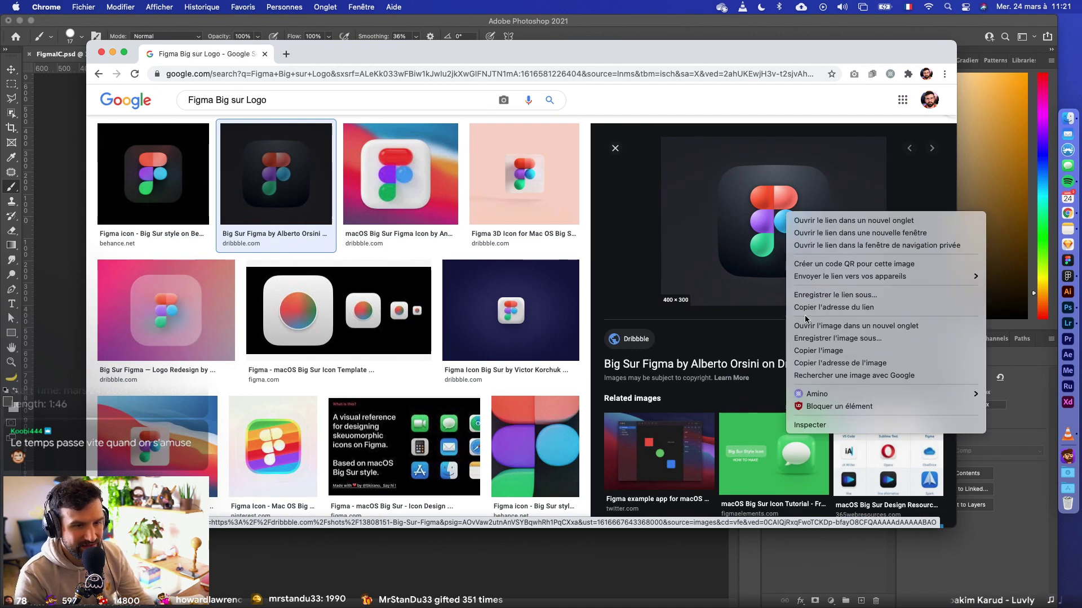
left_click(715, 291)
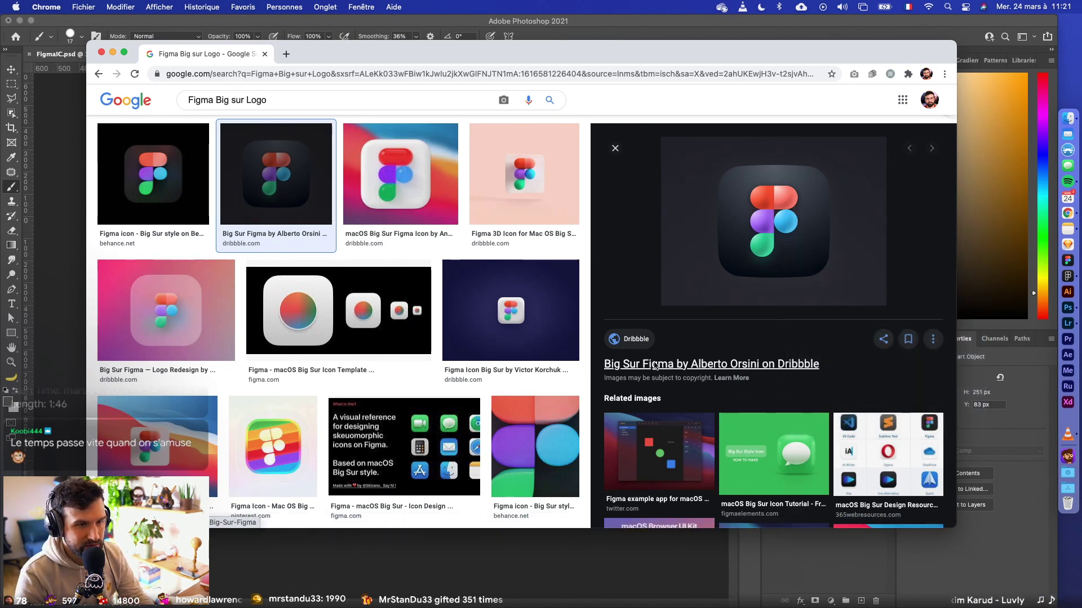
left_click(655, 364)
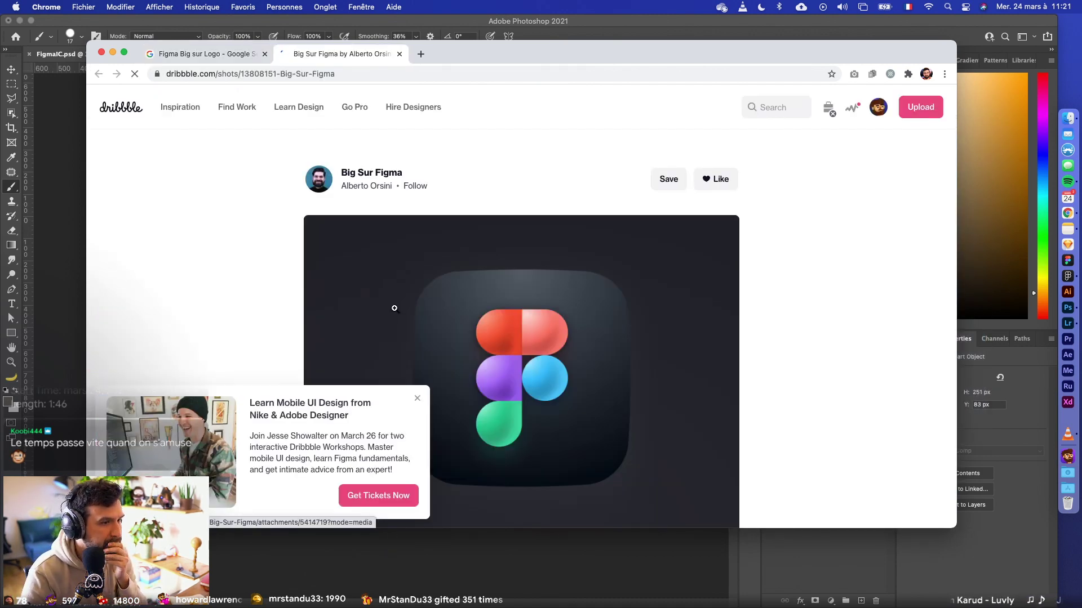
scroll(450, 377, "down", 3)
left_click(483, 367)
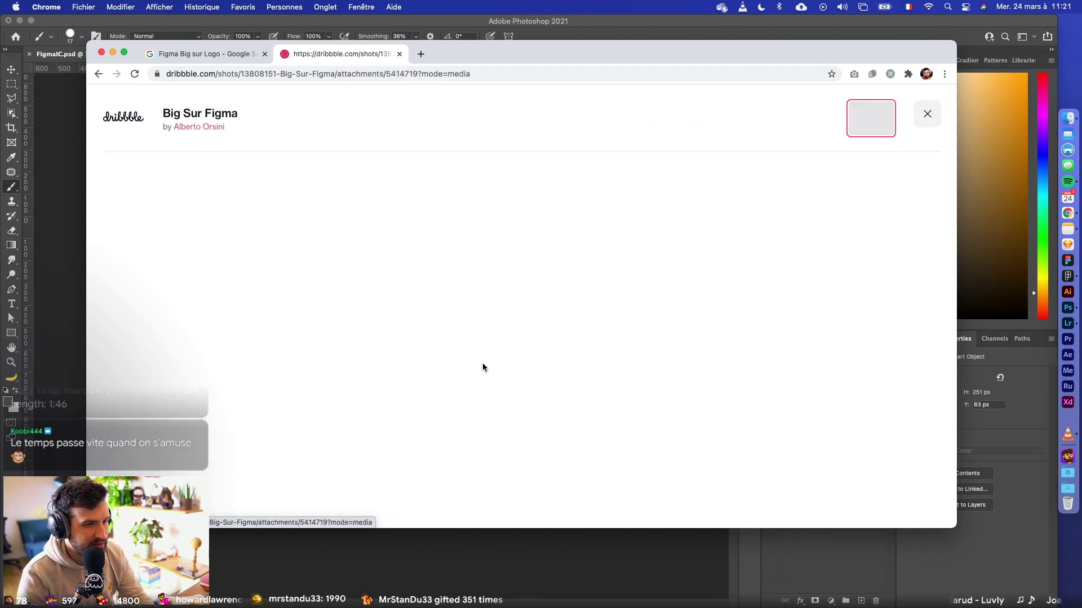
scroll(482, 367, "down", 3)
right_click(509, 347)
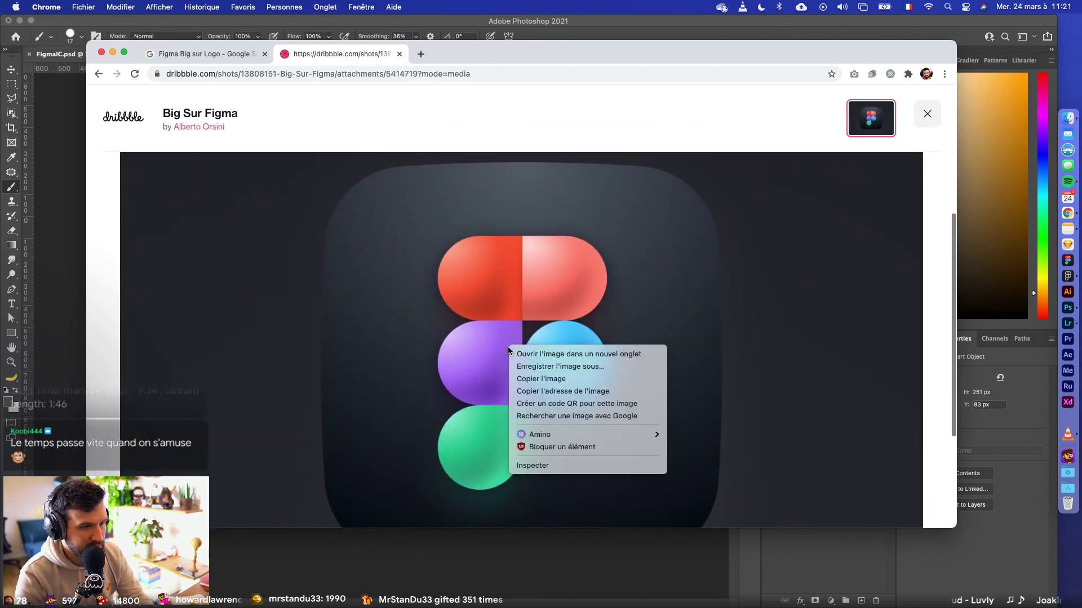
left_click(541, 377)
- Switch to Photoshop and paste the copied Figma icon image into the FigmaIC.psd thumbnail
key("ctrl+Up")
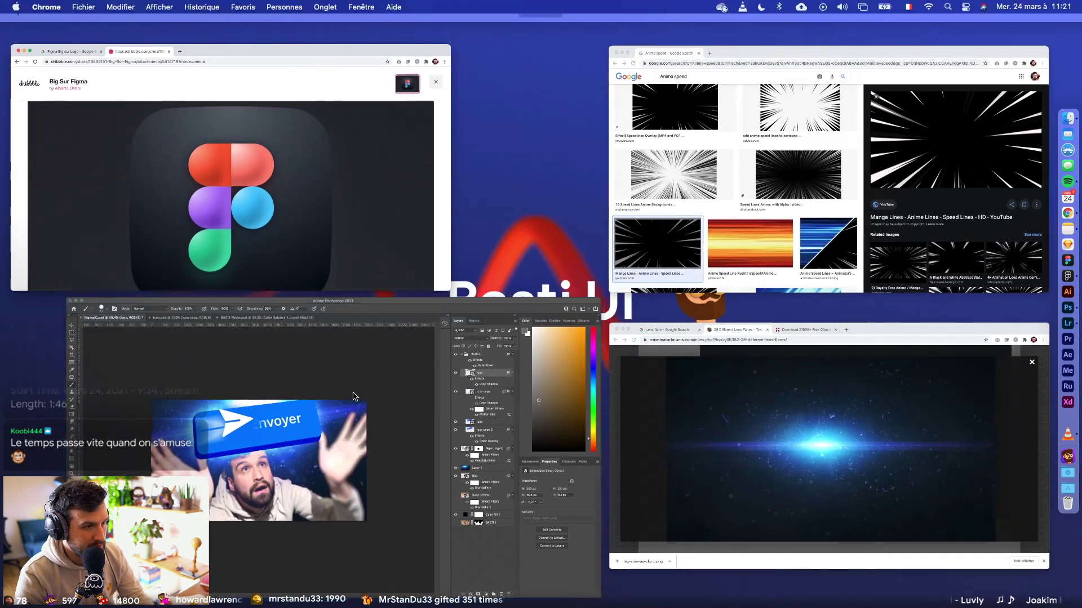
left_click(401, 482)
key("super+v")
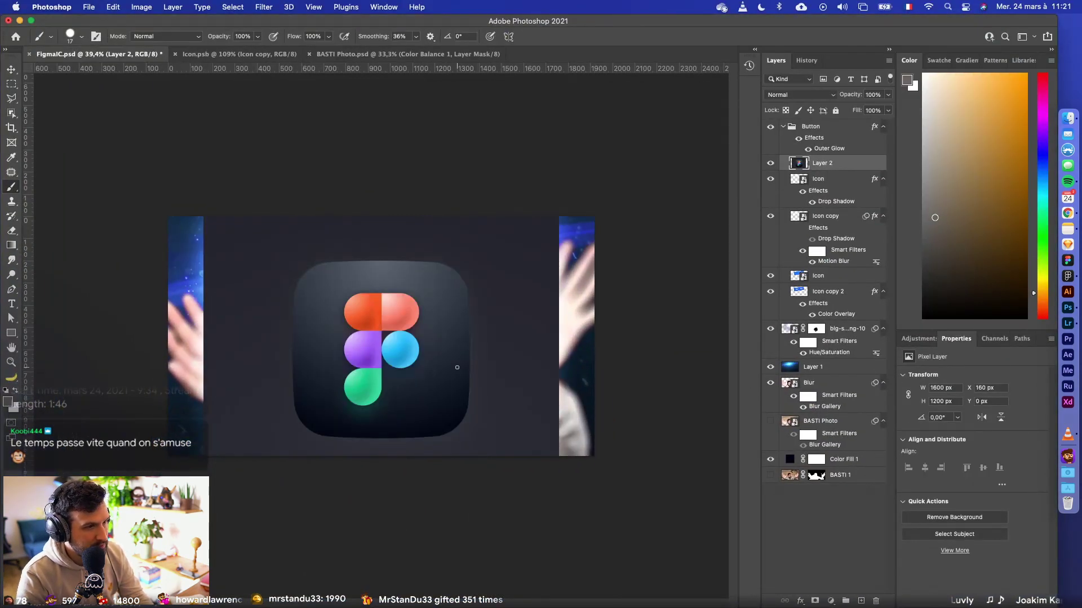
- Mask the pasted image to its rounded app icon with the Object Selection tool and move its layer above the Button group
left_click(11, 113)
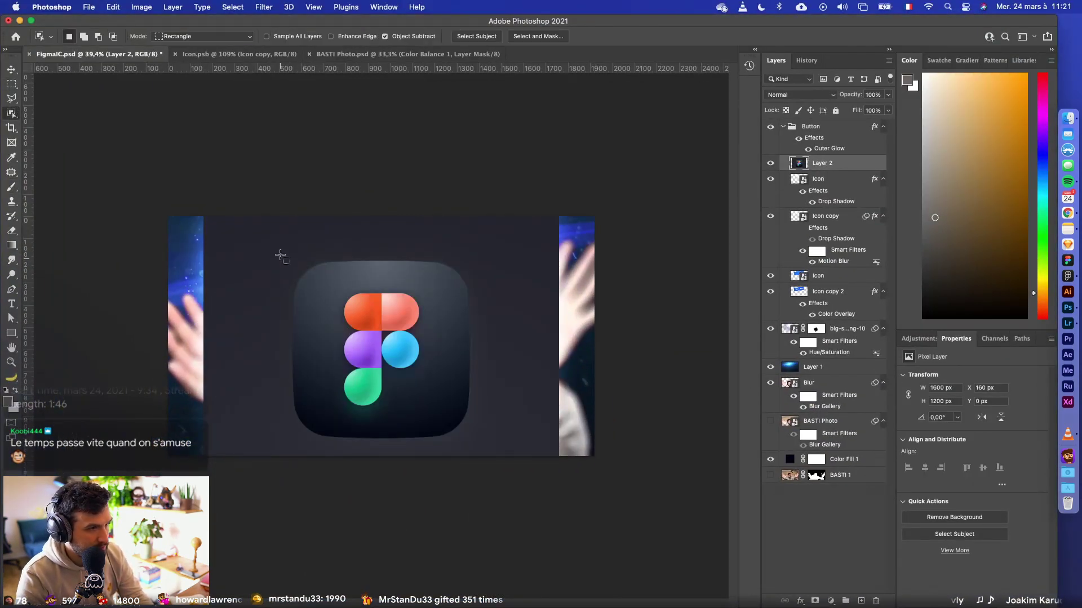
left_click_drag(280, 254, 484, 451)
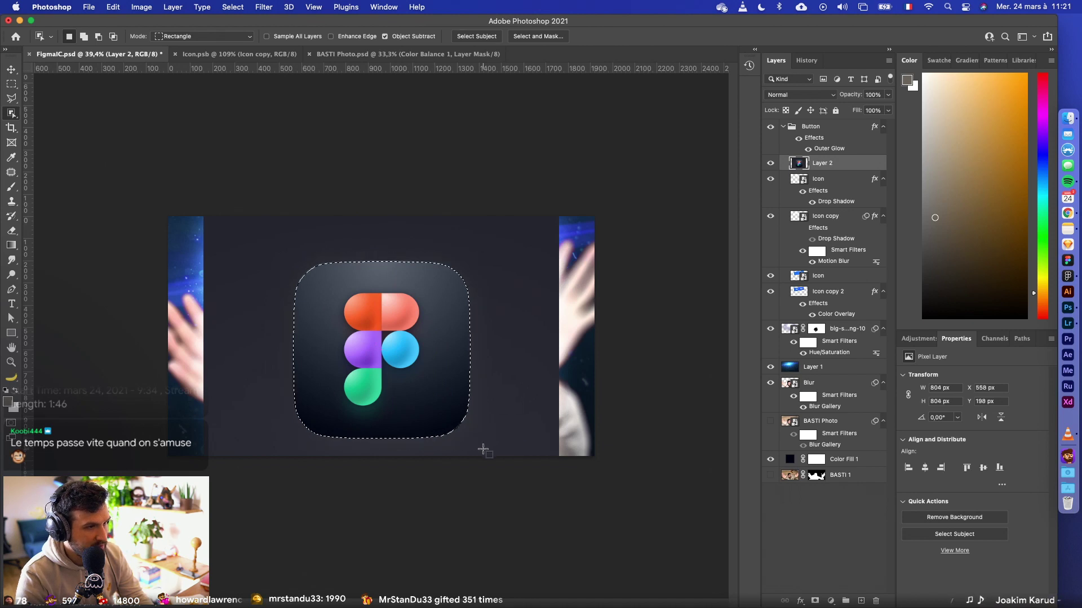
left_click(814, 600)
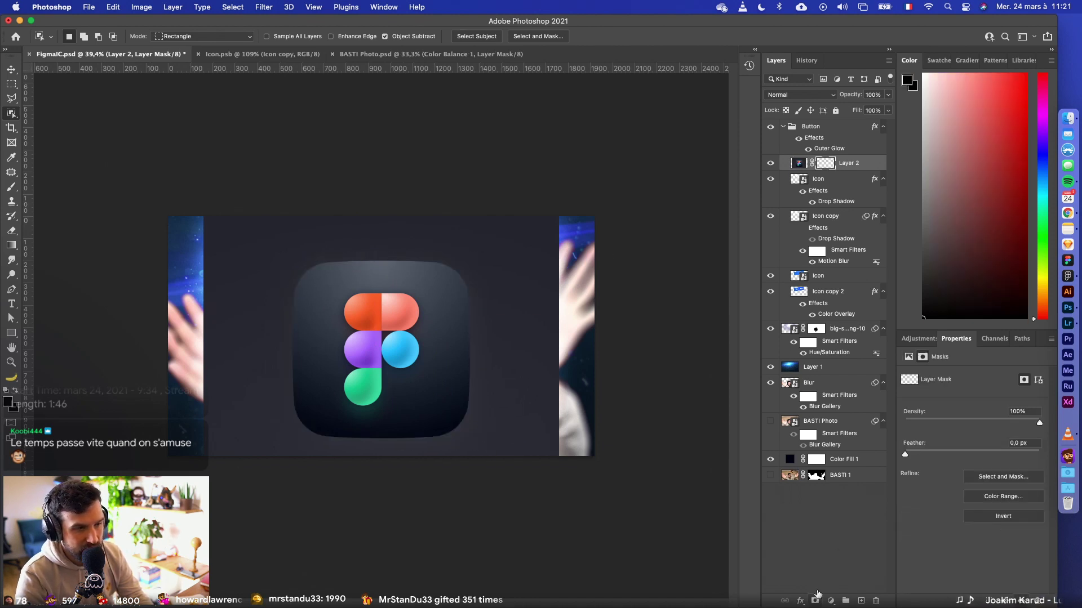
left_click_drag(798, 163, 798, 120)
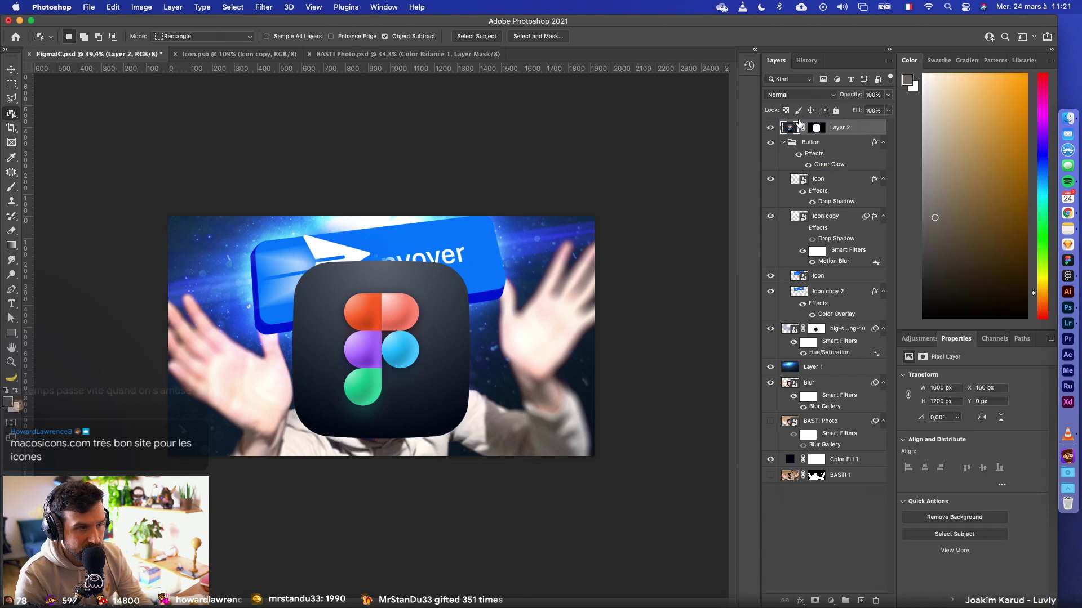
- Scale the masked Figma icon to about 47.5% and place it over the raised hand in the thumbnail's lower-left corner
key("super+t")
left_click_drag(558, 216, 454, 287)
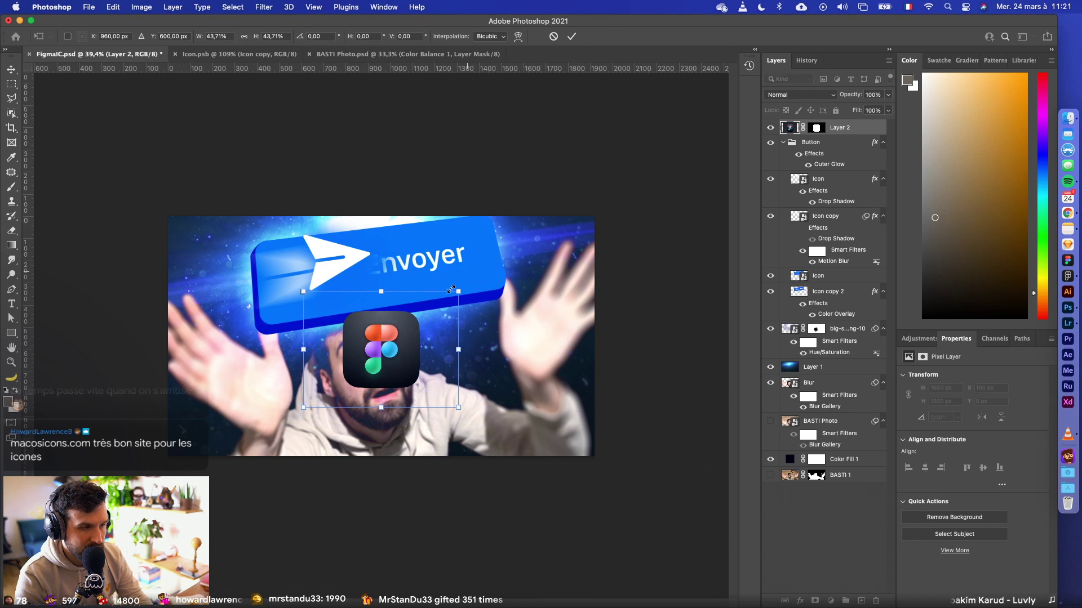
left_click_drag(375, 356, 239, 404)
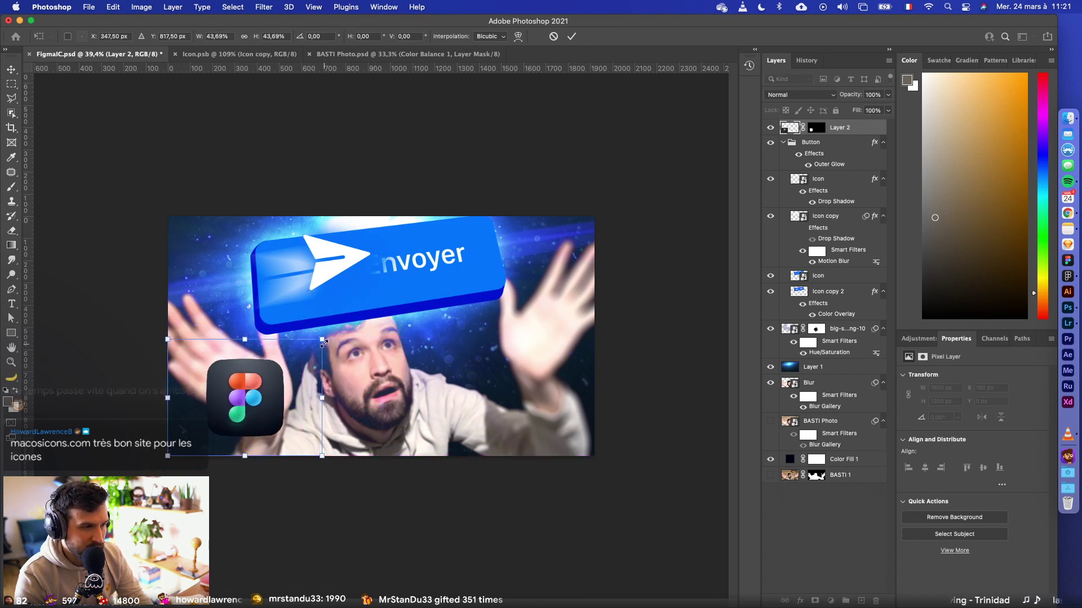
left_click_drag(321, 339, 288, 354)
left_click_drag(171, 367, 142, 351)
key("super+plus")
key("super+plus")
scroll(180, 421, "left", 5)
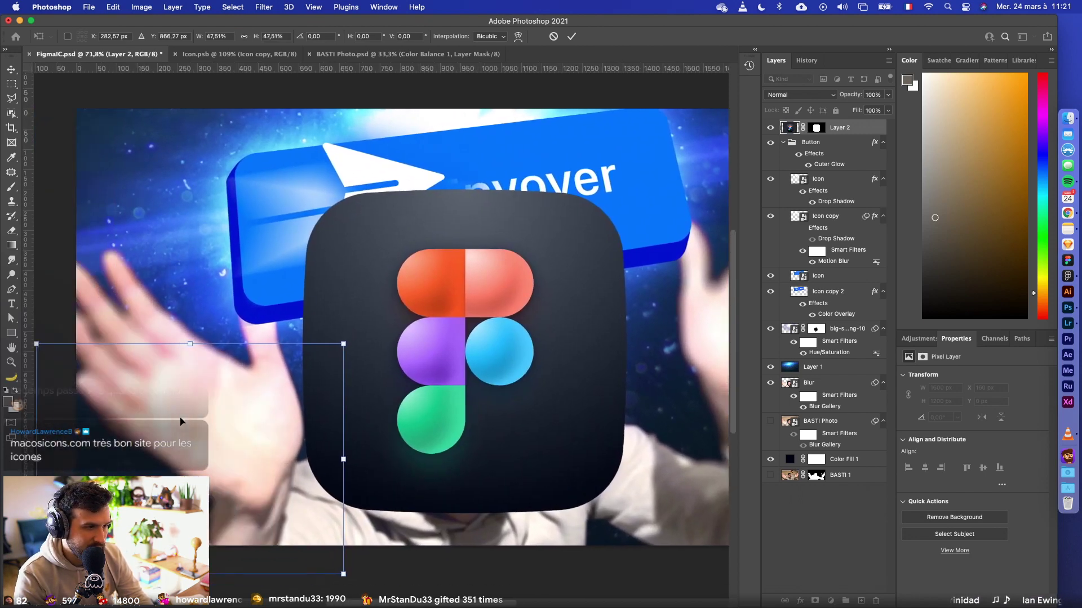
left_click_drag(282, 425, 256, 426)
key("Return")
scroll(256, 424, "down", 5)
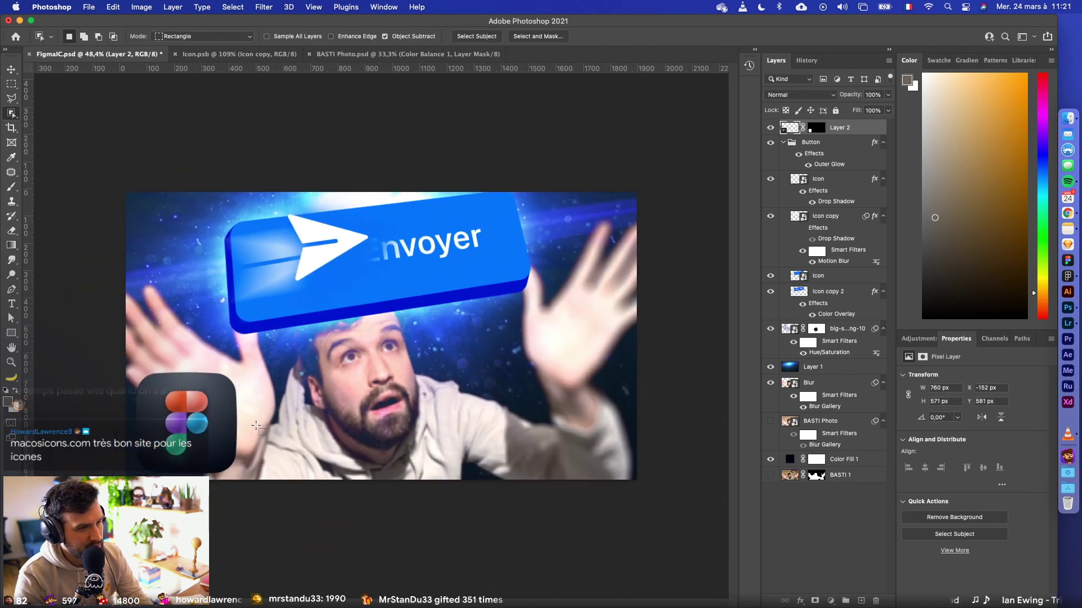
- Nudge the Figma icon 20 px up and 20 px to the right, away from the thumbnail's corner
key("super+t")
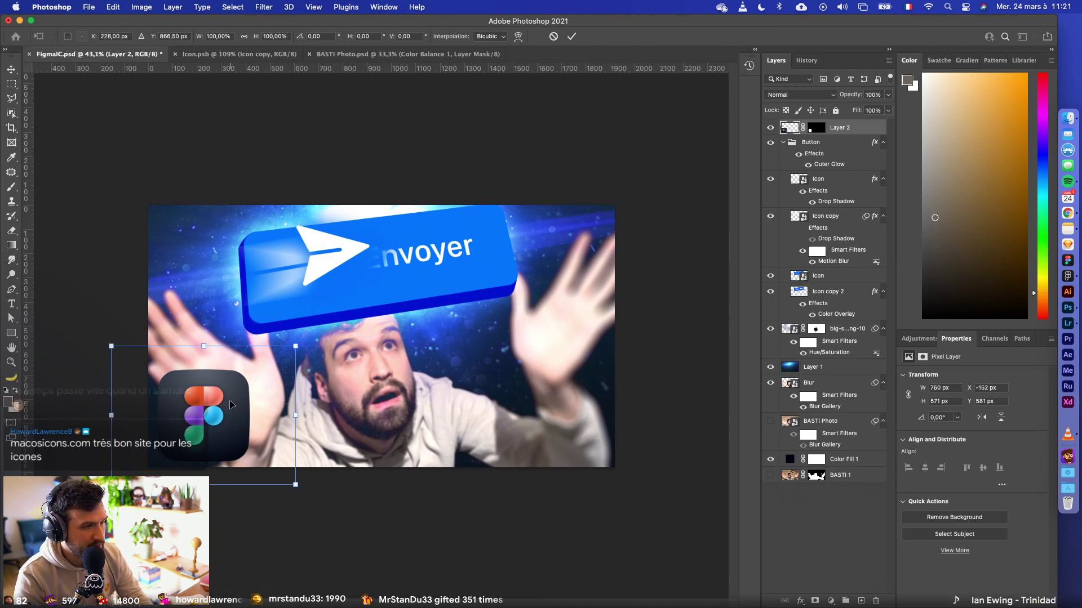
key("shift+Up")
key("shift+Up")
key("shift+Right")
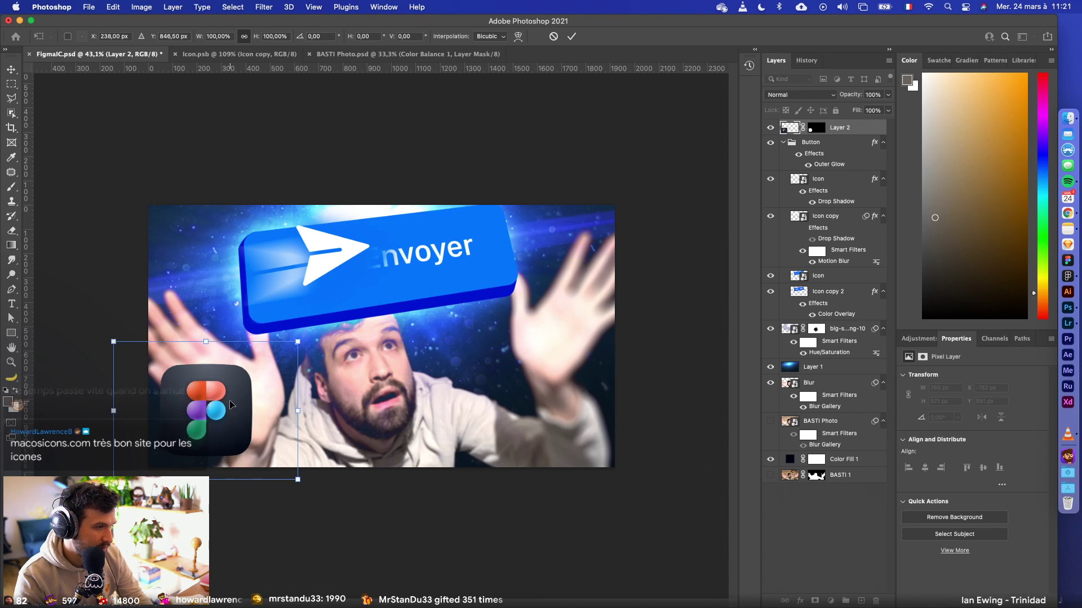
key("Return")
key("w")
scroll(231, 405, "up", 4)
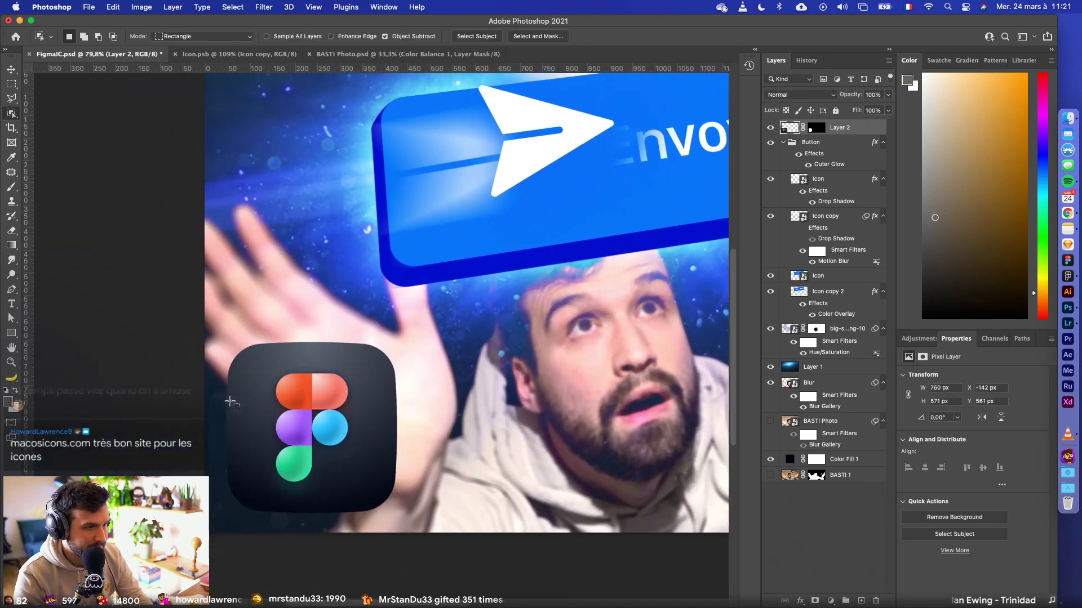
scroll(230, 403, "left", 5)
scroll(230, 404, "down", 3)
key("ctrl+t")
key("Return")
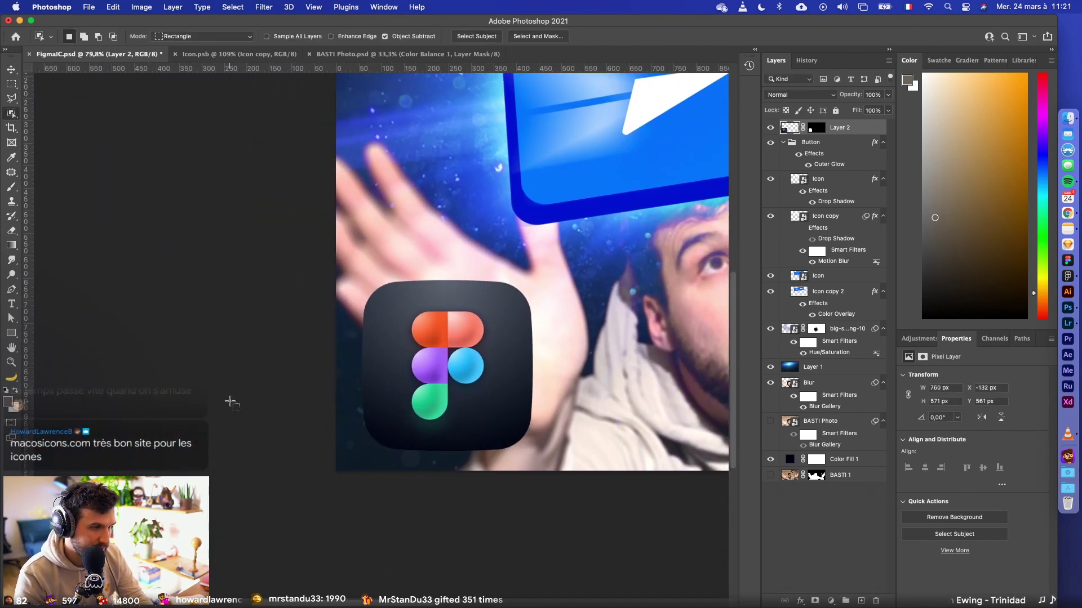
scroll(230, 403, "down", 3)
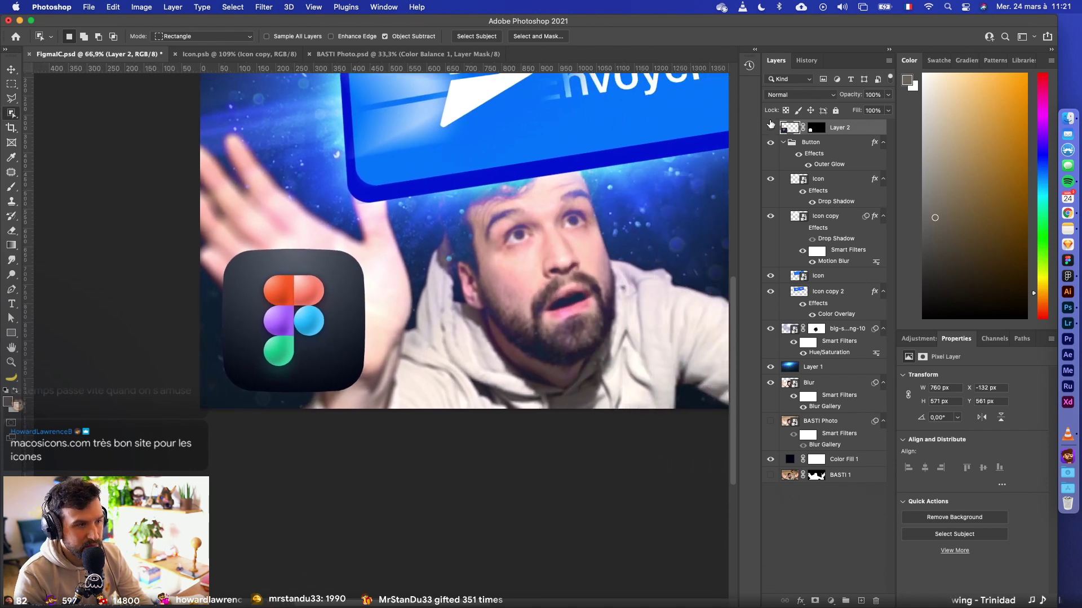
double_click(868, 127)
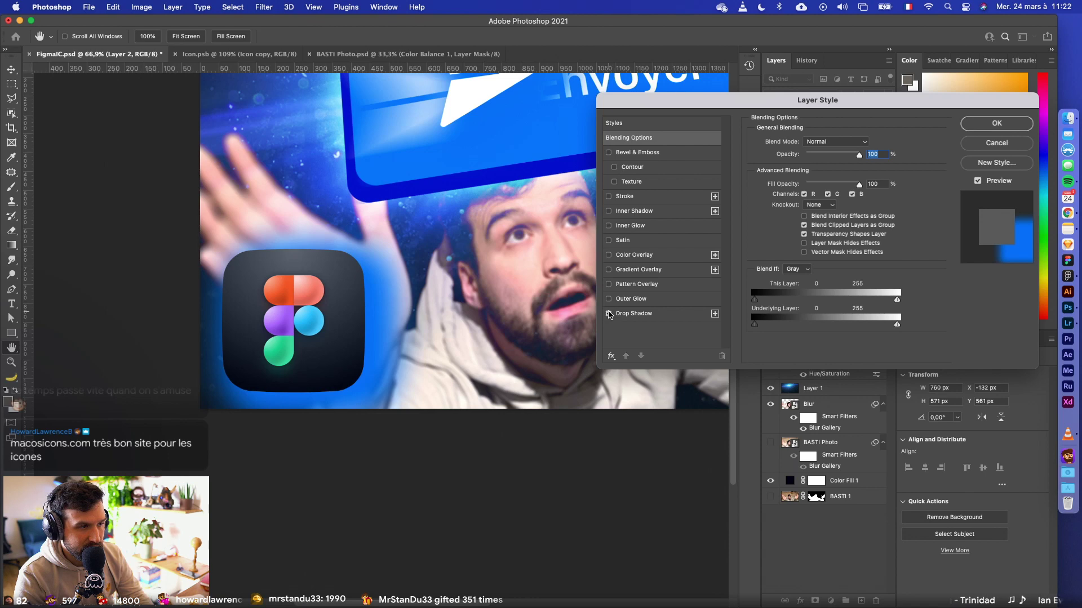
left_click(608, 313)
left_click(969, 144)
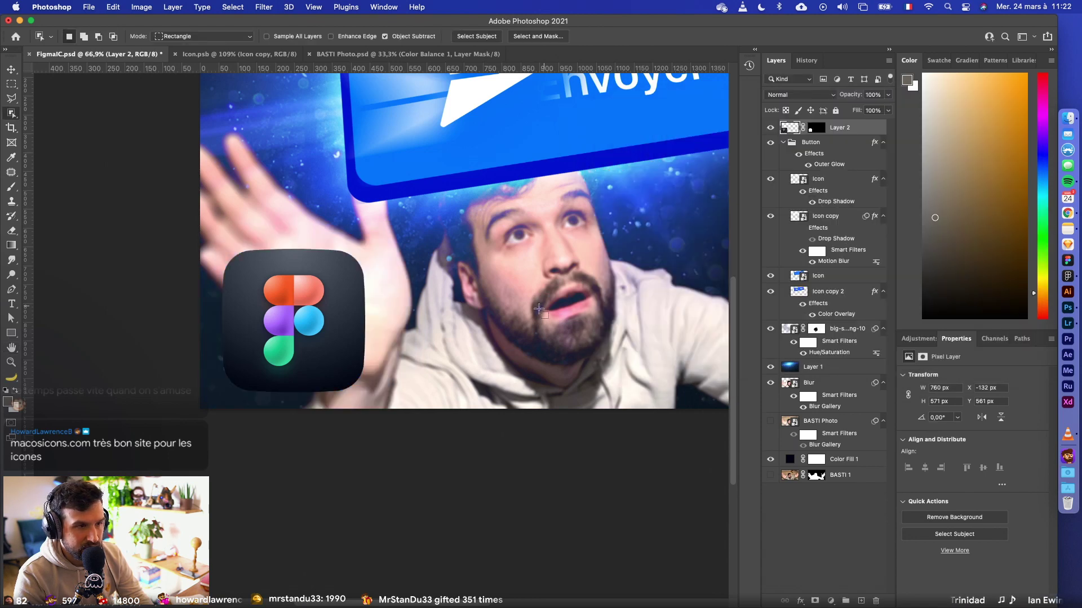
- Save the FigmaIC.psd thumbnail with the placed Figma icon
key("w")
scroll(510, 330, "down", 4)
scroll(510, 329, "up", 1)
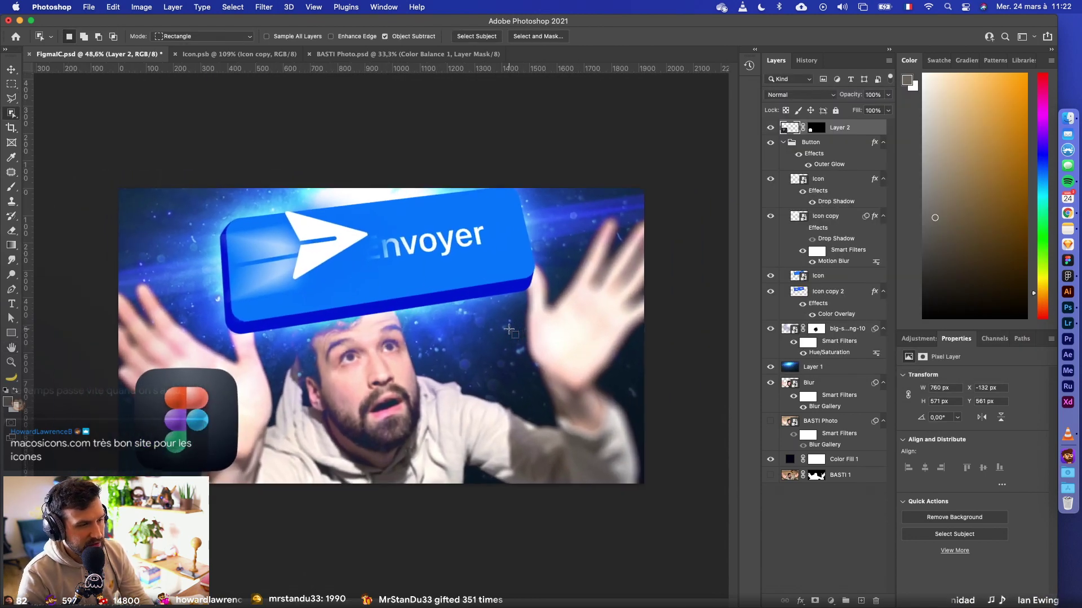
key("super+s")
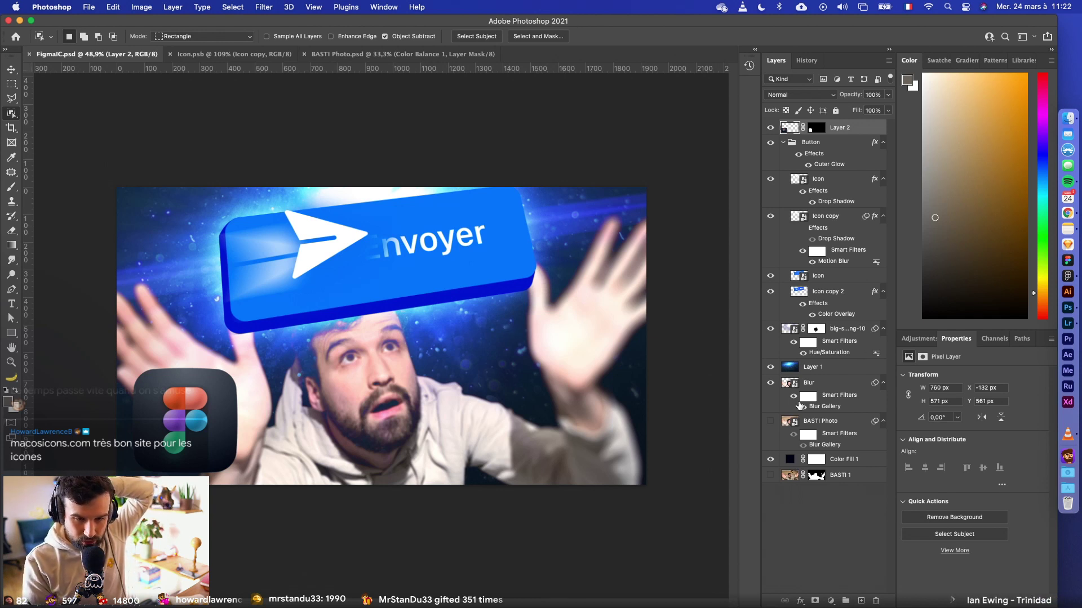
left_click(1066, 181)
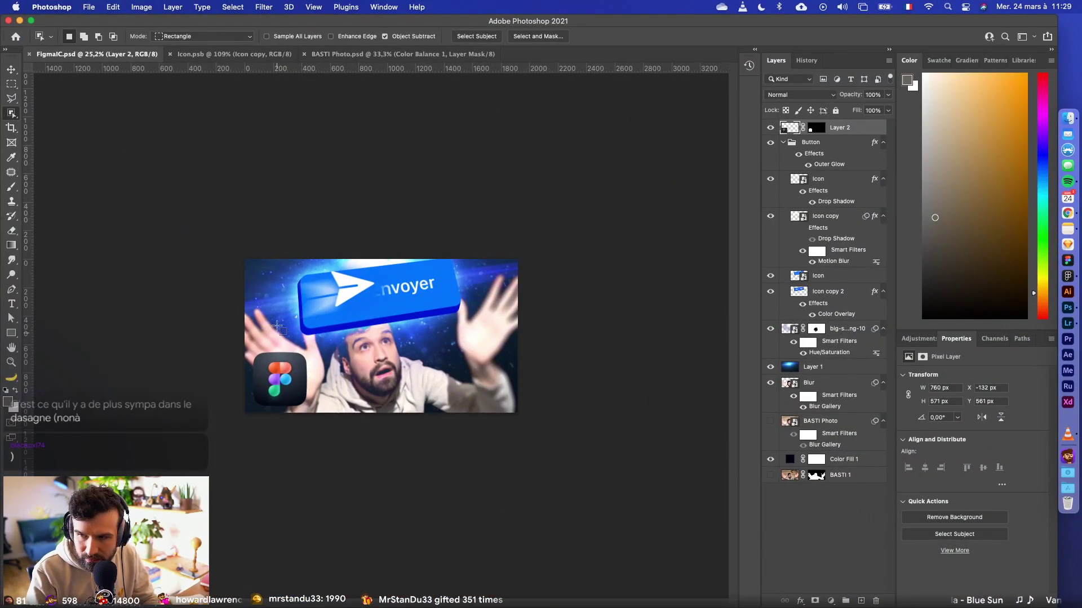
- Scale the Figma icon down to about 85.9%, shift it closer to the thumbnail's lower-left corner, and nudge it 10 px right
key("super+plus")
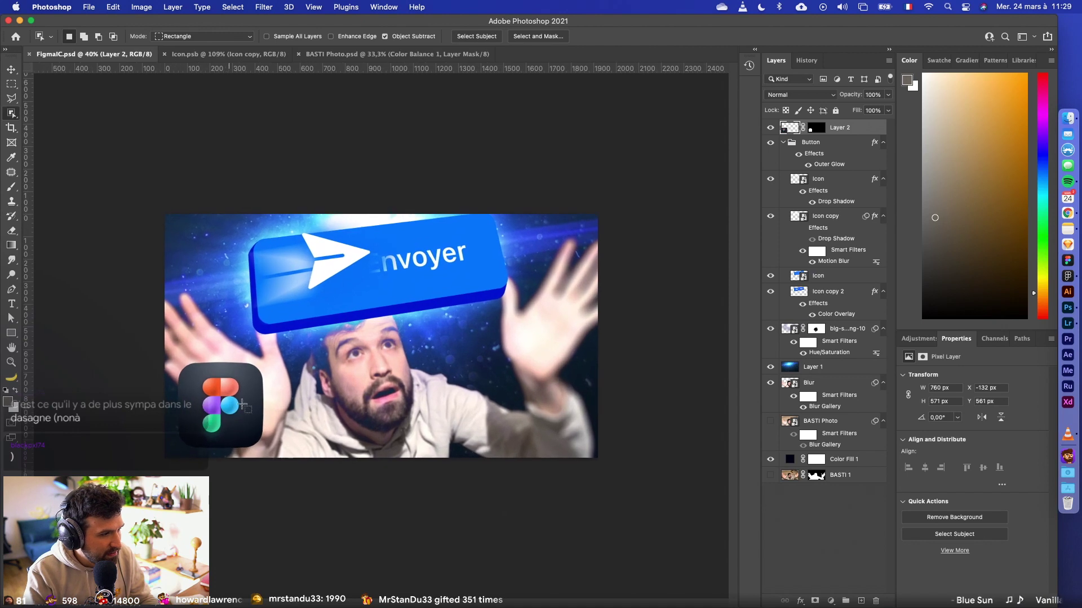
left_click(12, 70)
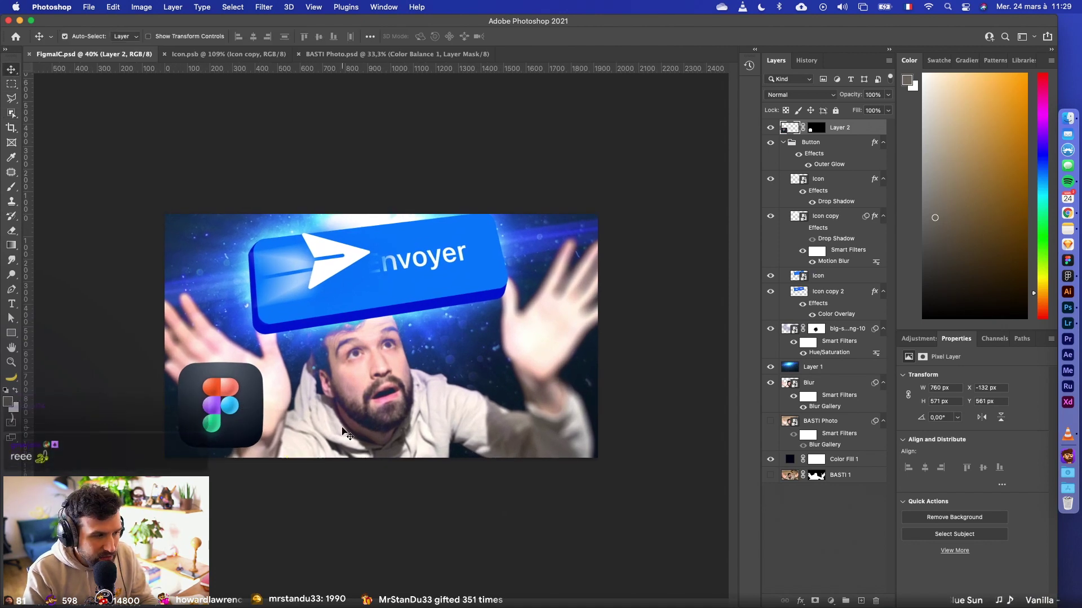
key("super+plus")
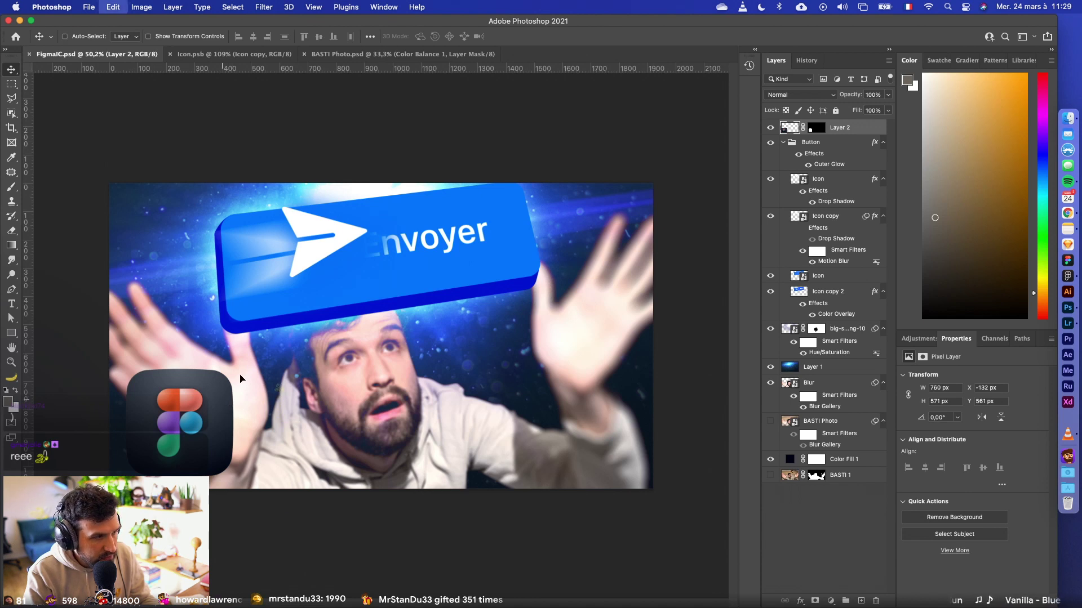
key("super+t")
mouse_move(286, 342)
left_mouse_down()
mouse_move(217, 345)
mouse_move(271, 353)
left_mouse_up()
mouse_move(156, 454)
left_mouse_down()
mouse_move(144, 475)
mouse_move(134, 467)
mouse_move(143, 462)
left_mouse_up()
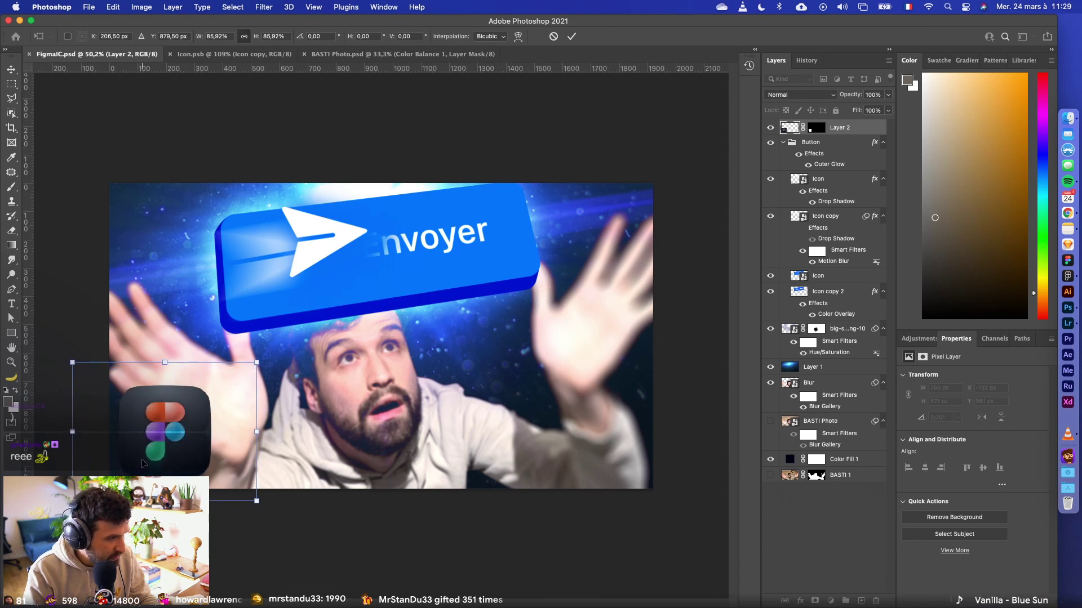
key("shift+Right")
key("Return")
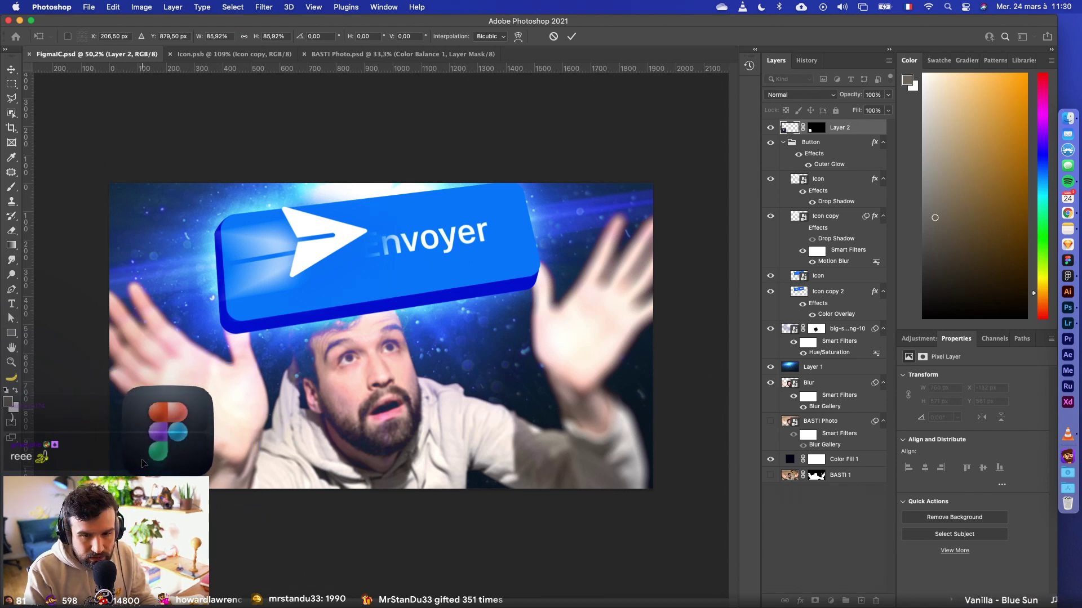
- Add an Outer Glow to the Figma icon layer with 0% spread, 109 px size and the bright blue colour #007eff
scroll(148, 469, "down", 1)
scroll(147, 469, "down", 3)
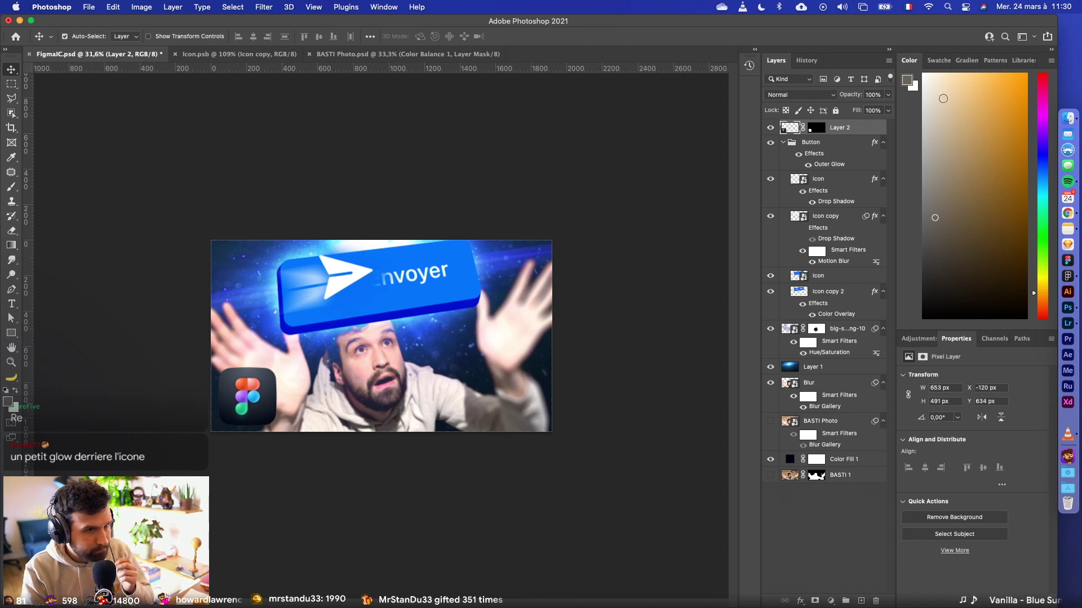
double_click(871, 127)
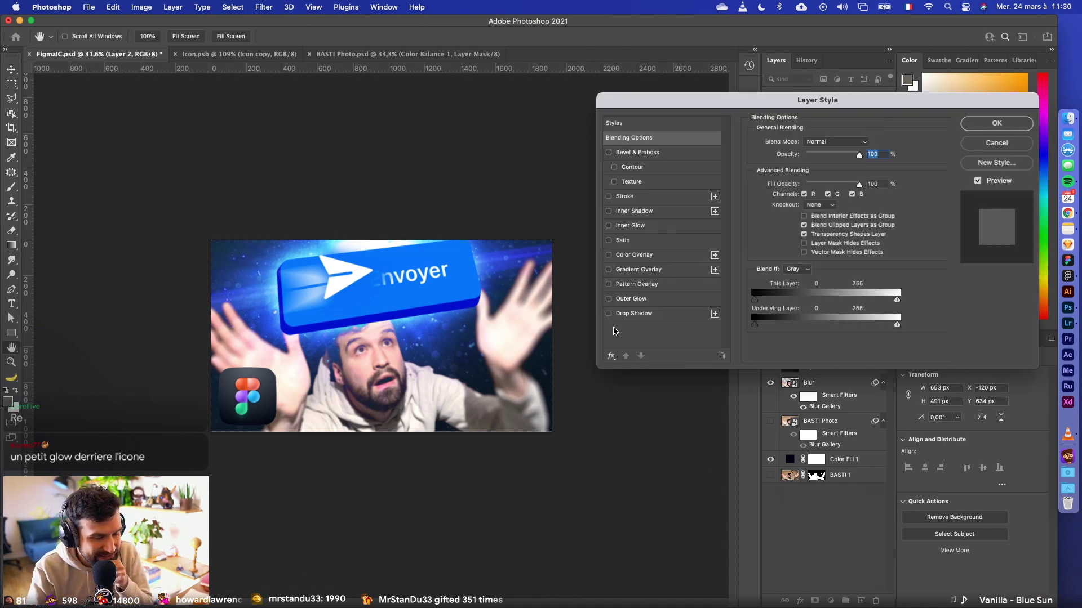
left_click(619, 299)
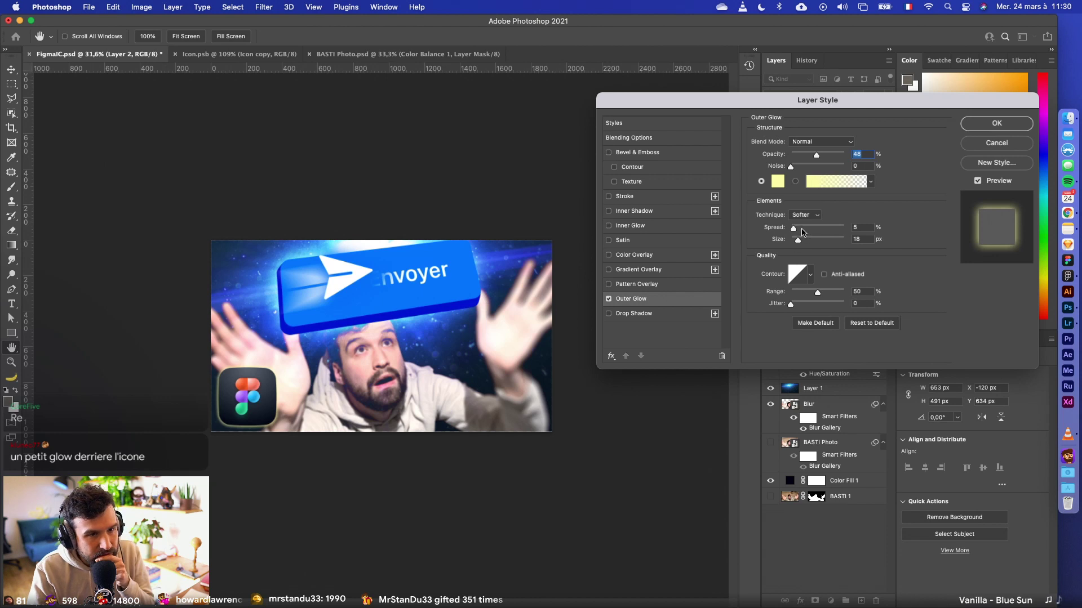
left_click_drag(802, 248, 791, 230)
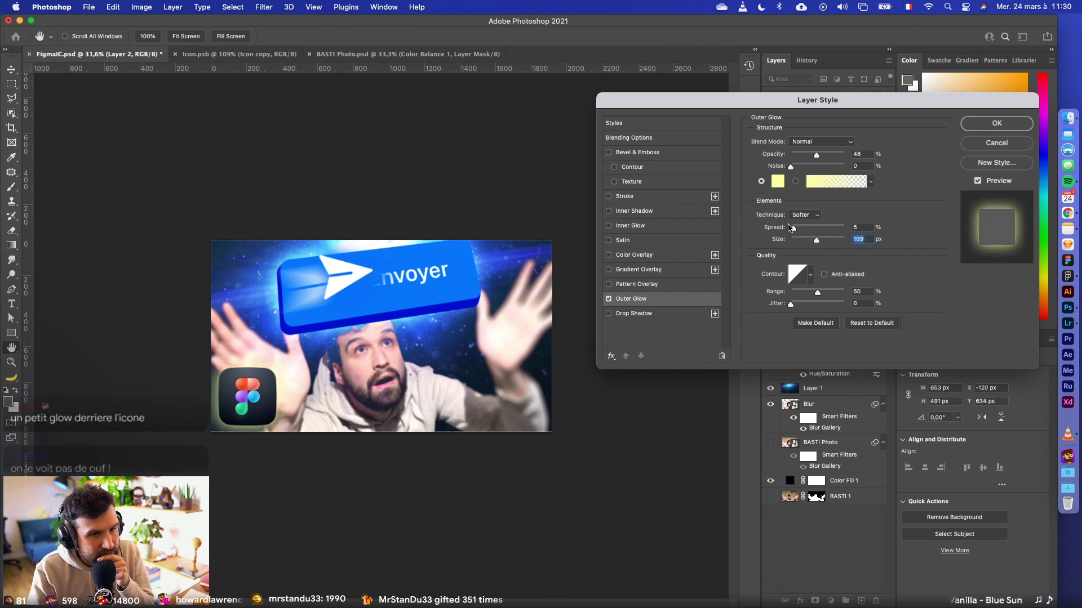
left_click(777, 181)
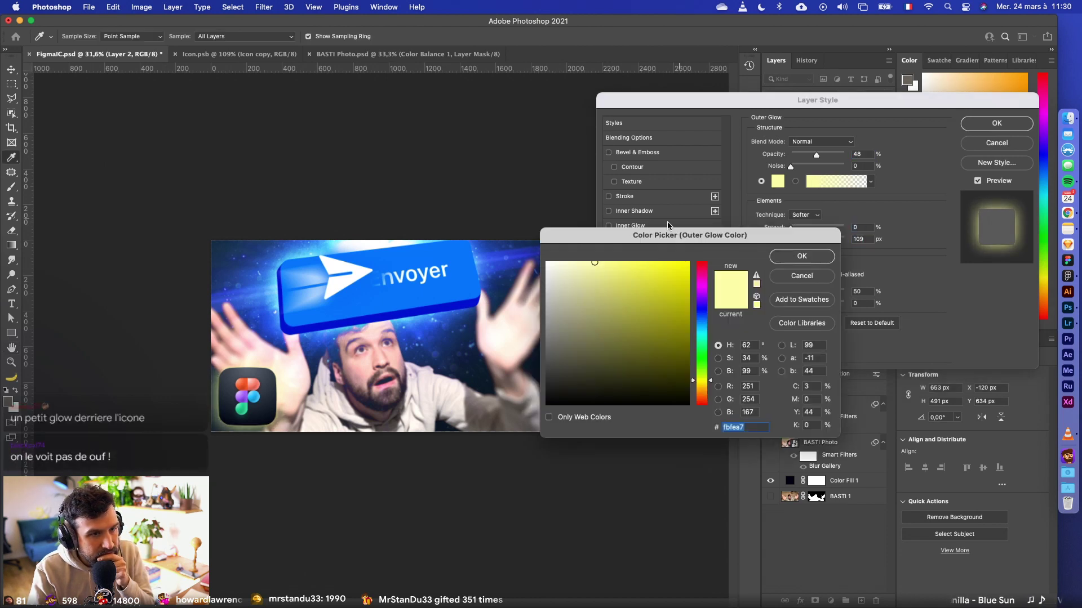
left_click(699, 321)
left_click_drag(620, 276, 693, 250)
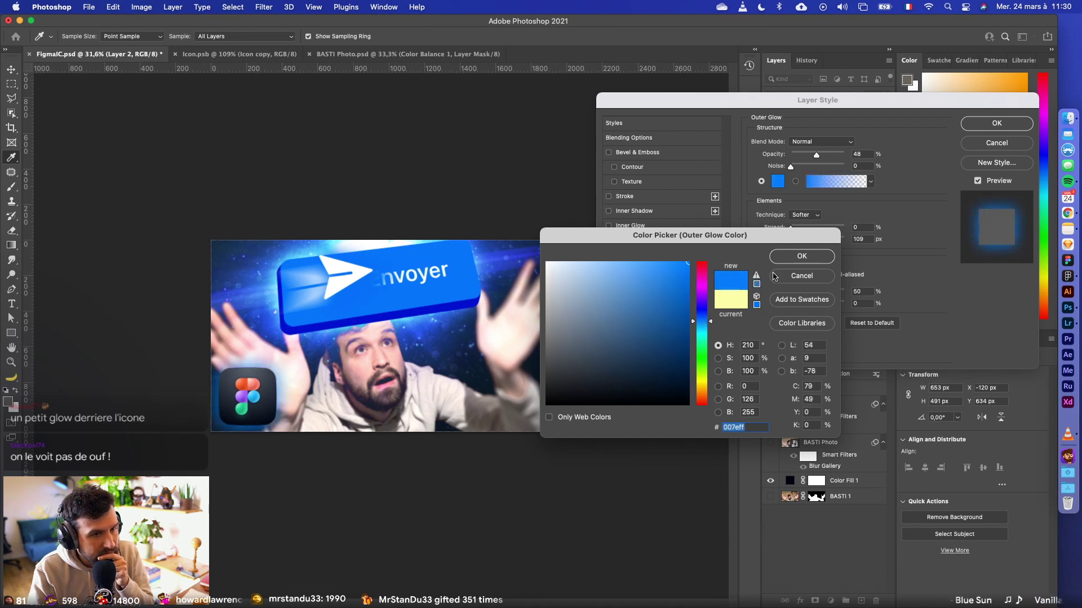
left_click(799, 258)
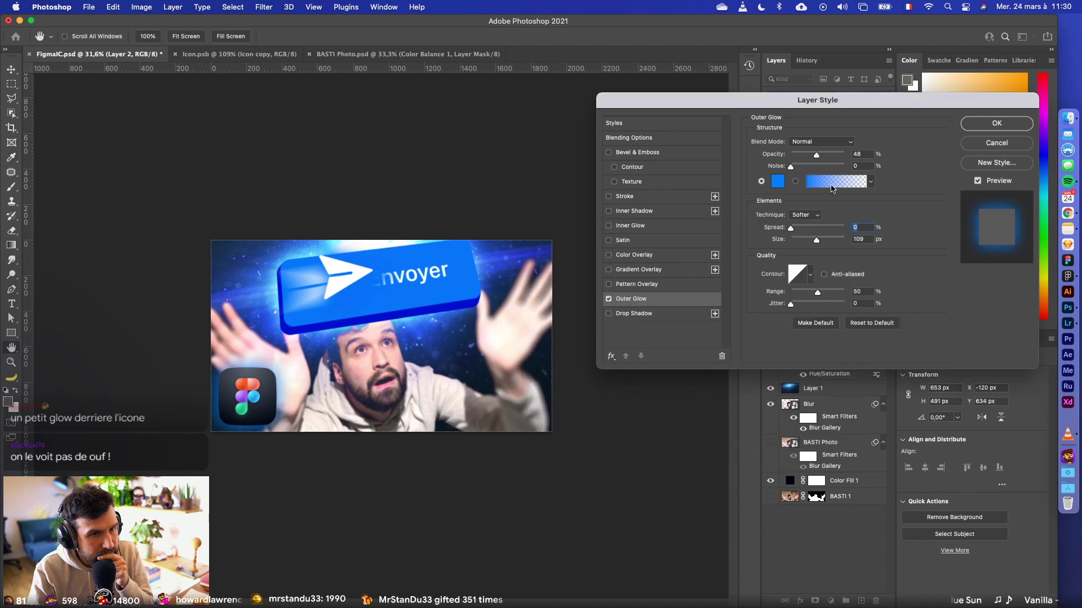
- Set the icon's outer glow to 43% opacity, 5% noise and 226 px size
left_click_drag(835, 155, 848, 155)
left_click_drag(816, 240, 840, 240)
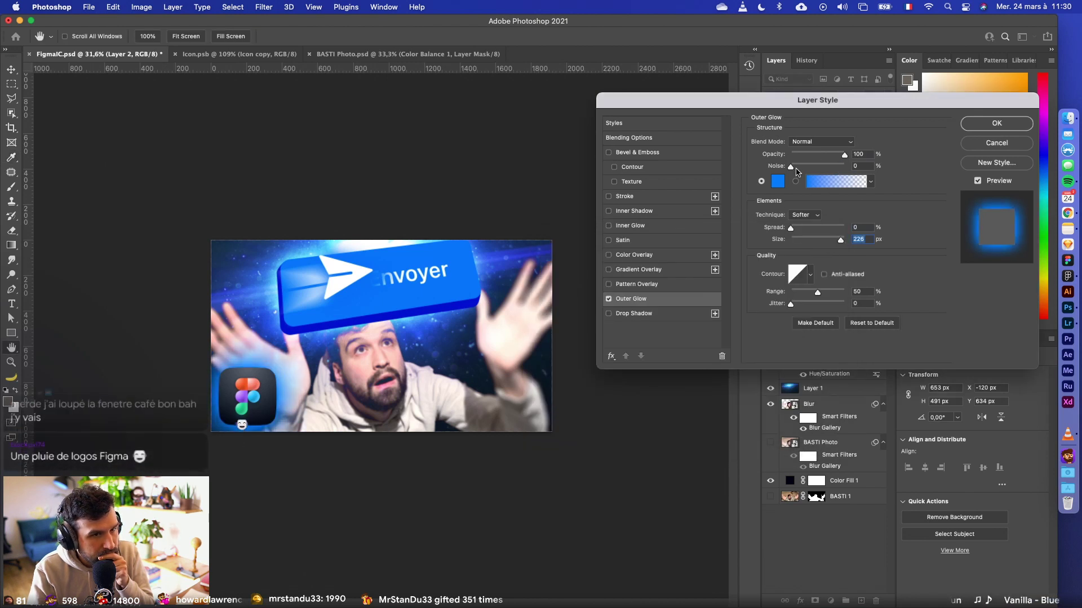
left_click_drag(790, 167, 797, 168)
left_click(810, 156)
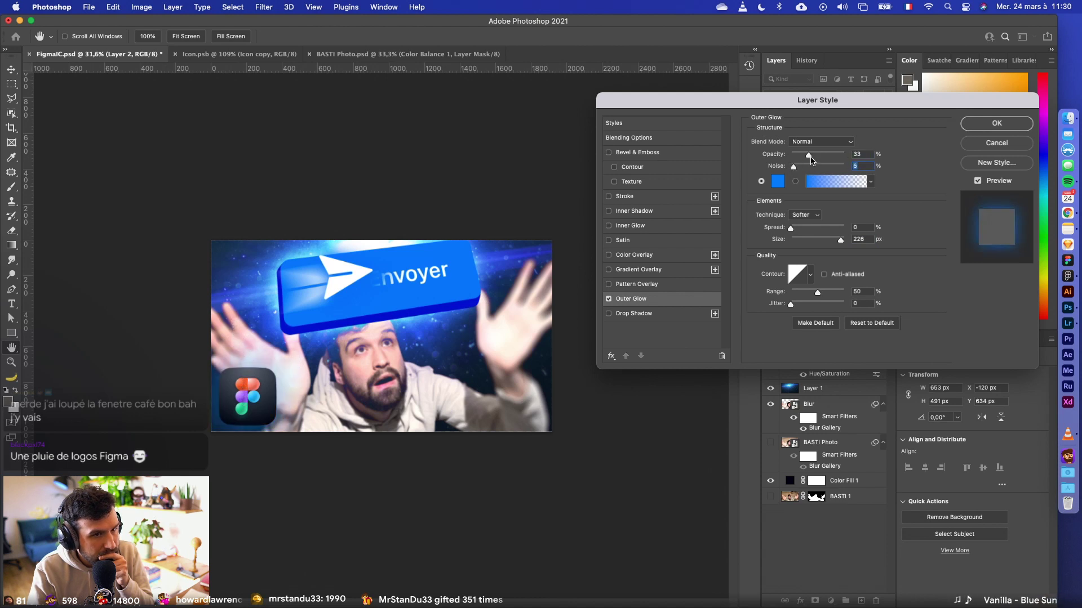
left_click_drag(810, 157, 814, 157)
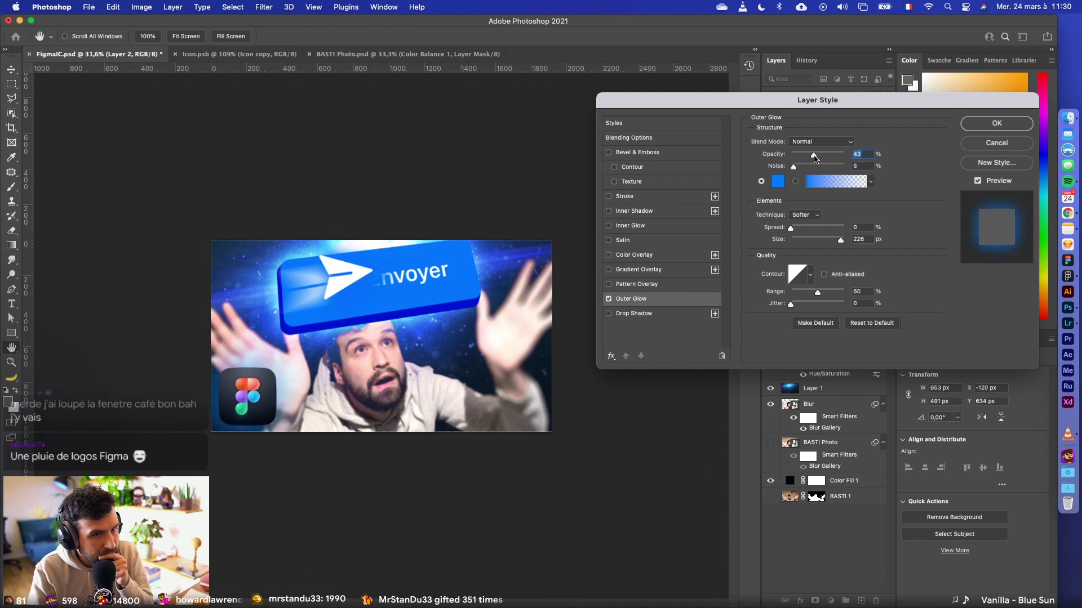
- Lighten the icon's outer glow colour to #61afff and apply the layer style
left_click(776, 181)
left_click(597, 262)
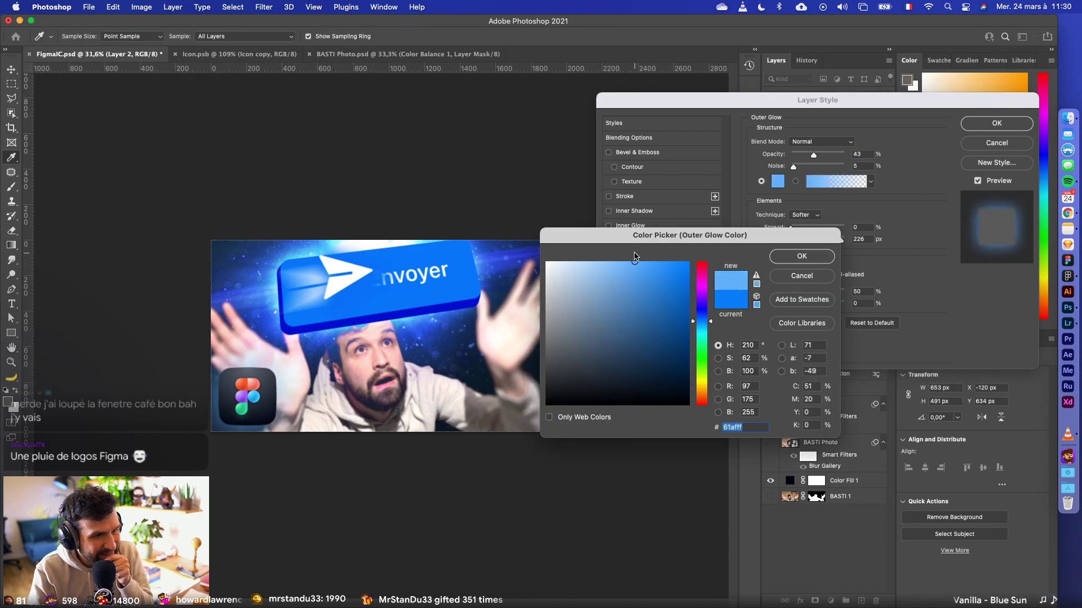
left_click(801, 256)
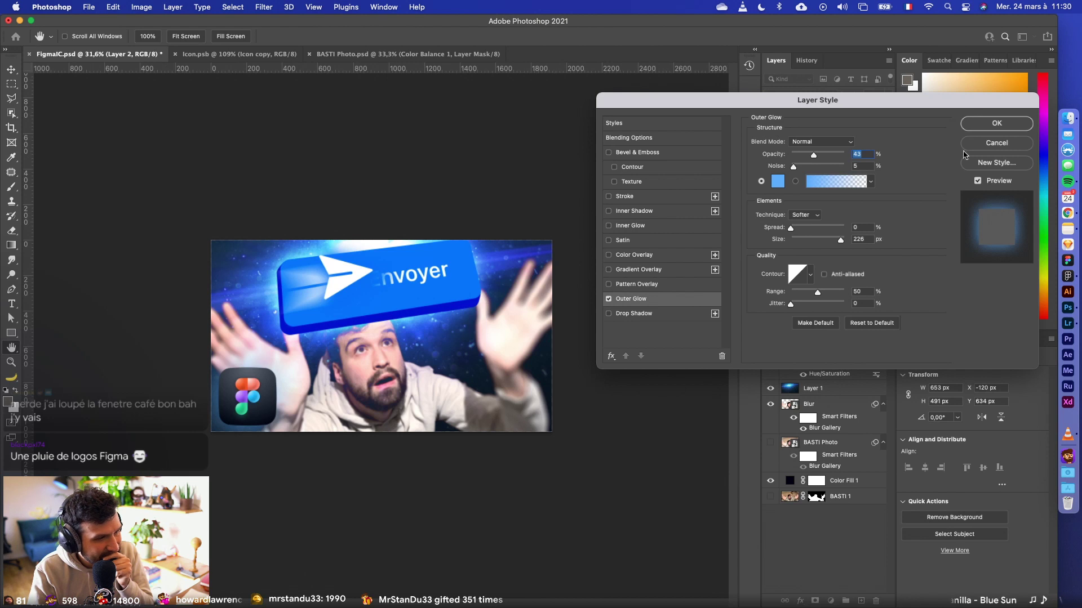
left_click(1006, 126)
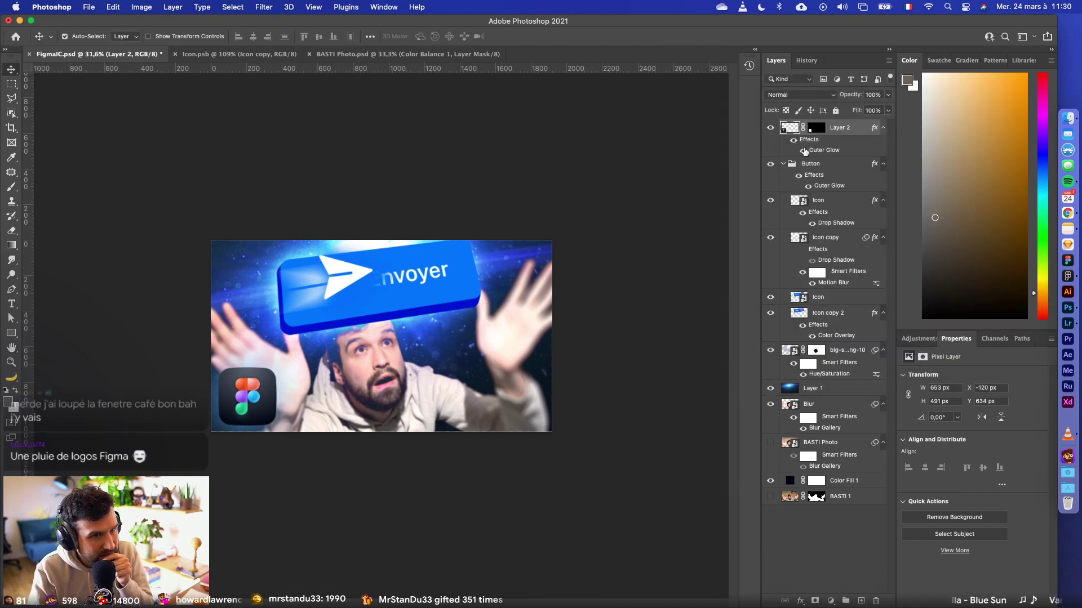
- Compare the Figma icon with and without its layer effects
left_click(794, 140)
left_click(795, 140)
left_click(794, 140)
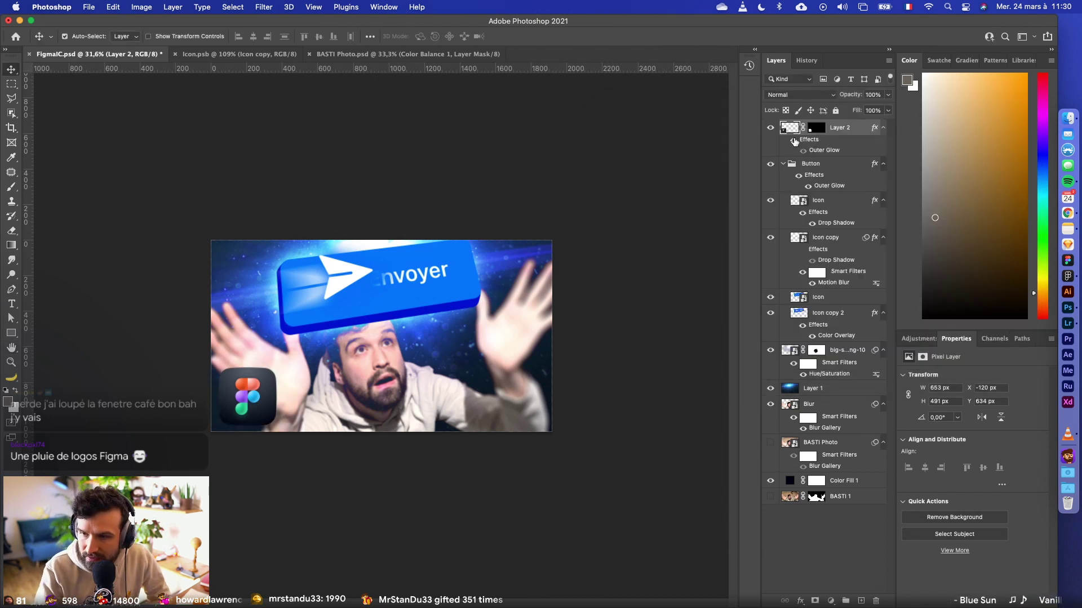
left_click(794, 140)
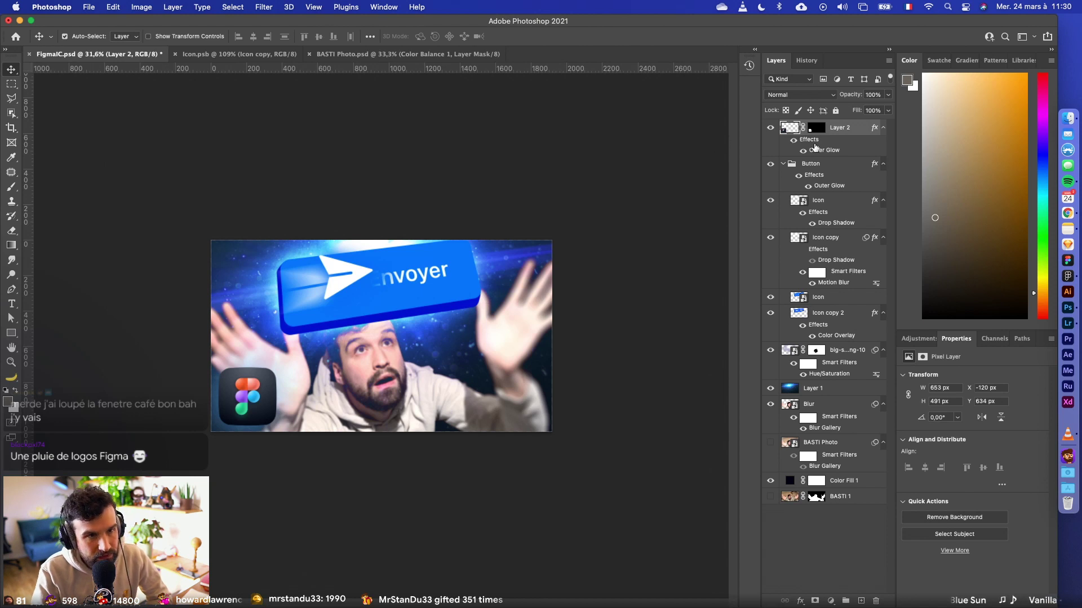
- Change the icon's outer glow to Overlay blend mode at 100% opacity and save the document
double_click(823, 151)
left_click(816, 145)
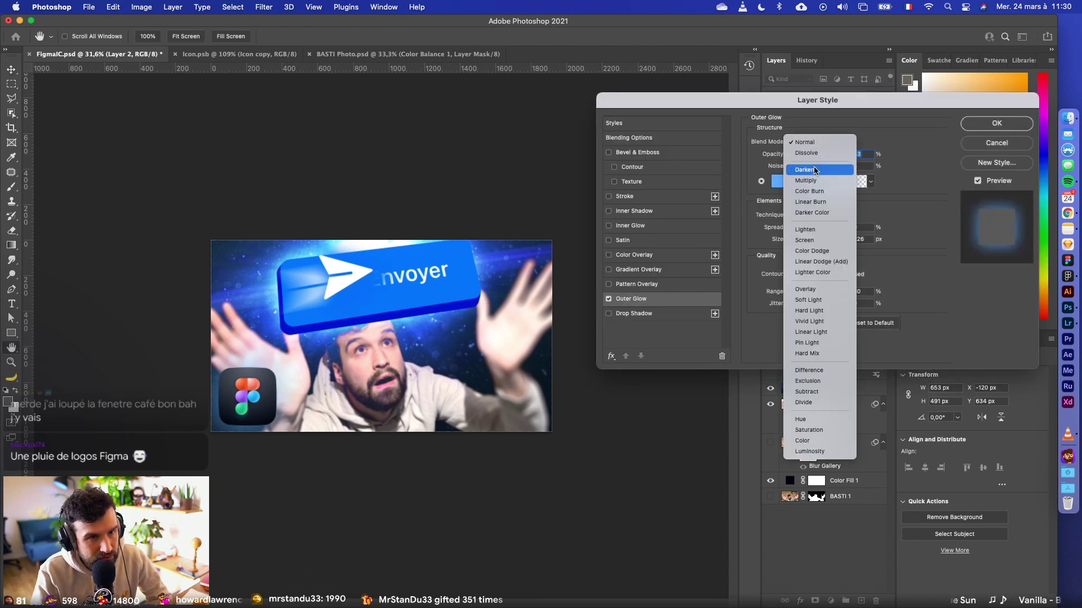
left_click(809, 290)
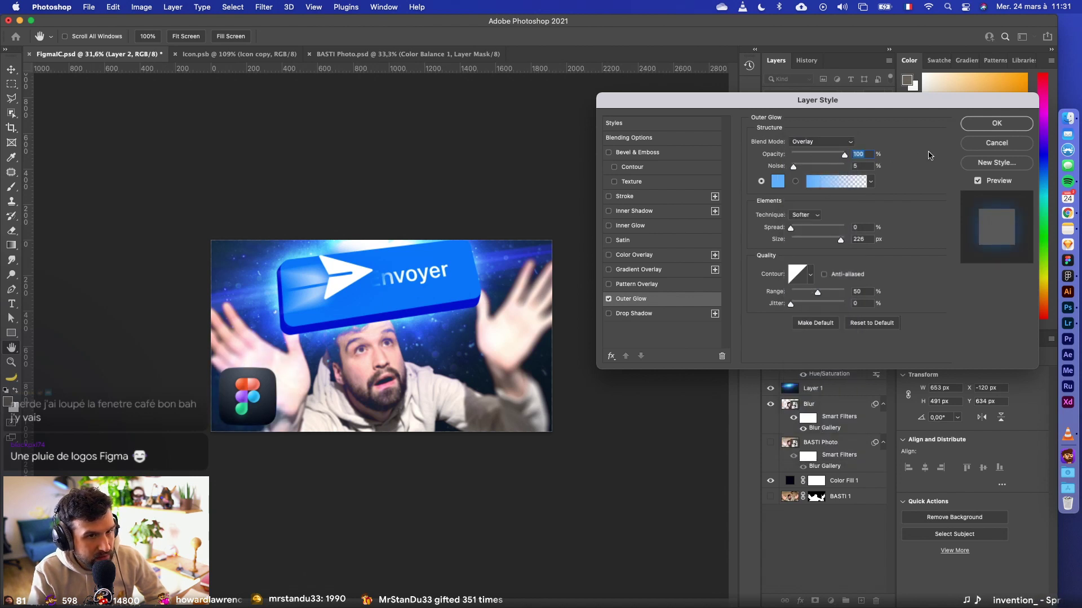
left_click(997, 123)
key("super+s")
- Export the thumbnail for web as a 1920 × 1080 JPEG at quality 100, named FigmaIC.jpg, in the Thumbnail folder
scroll(528, 302, "down", 3)
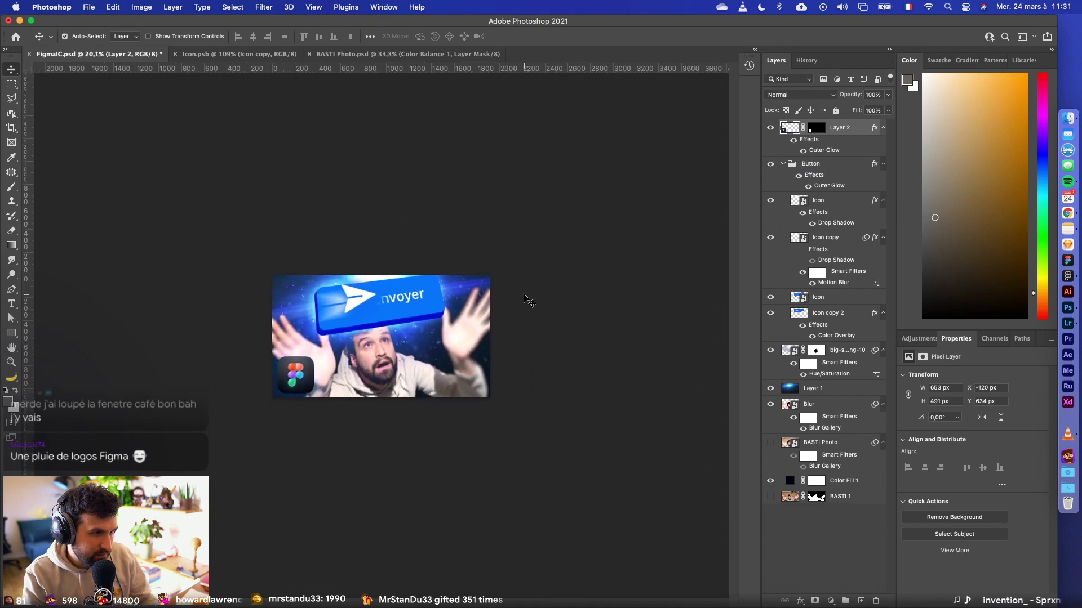
scroll(397, 349, "up", 3)
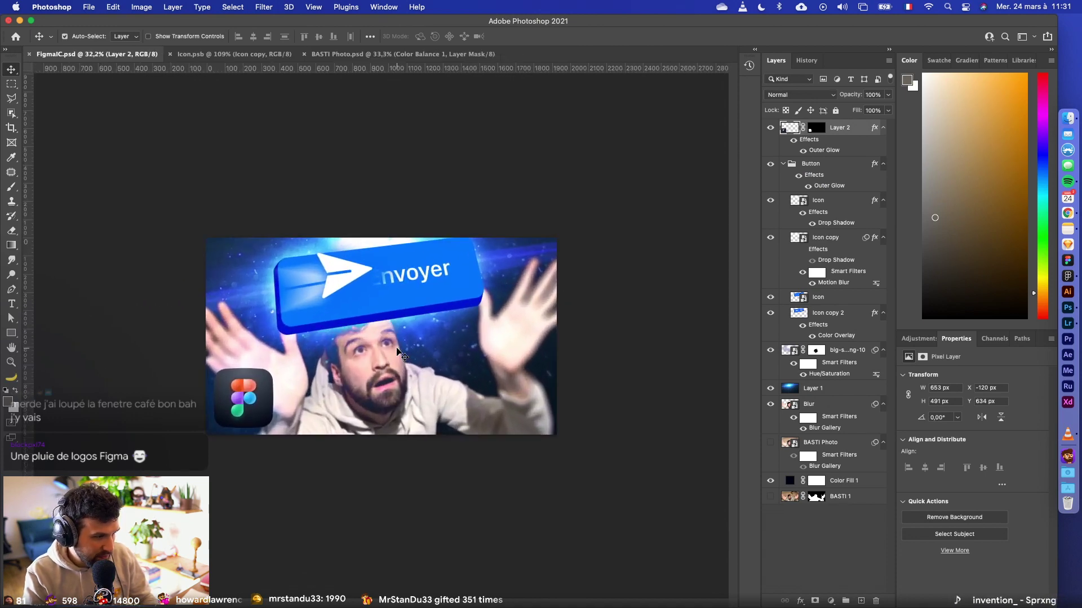
key("alt+shift+super+s")
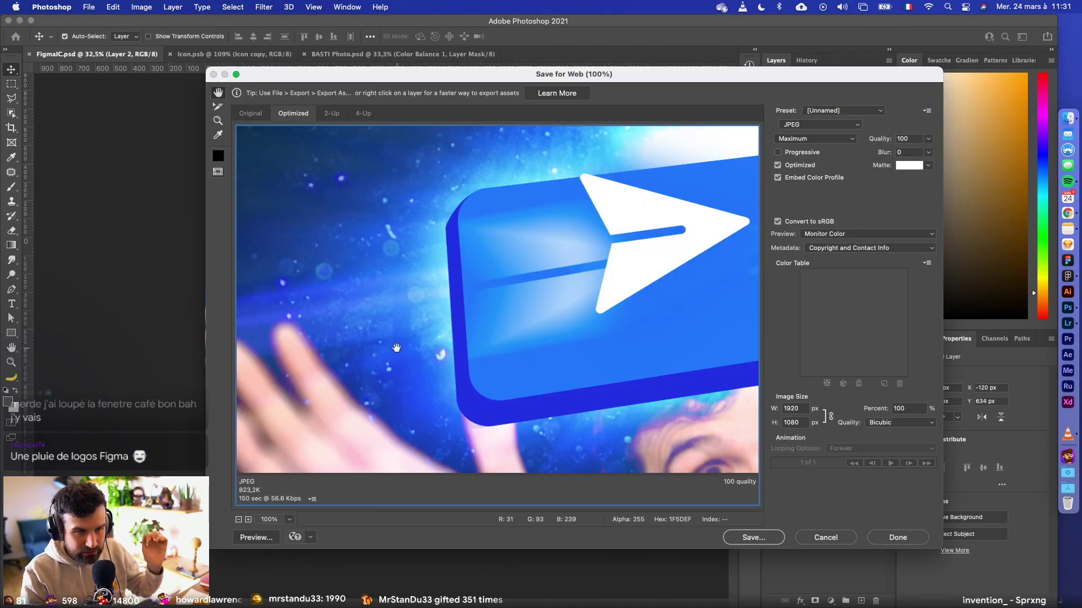
left_click_drag(545, 336, 471, 289)
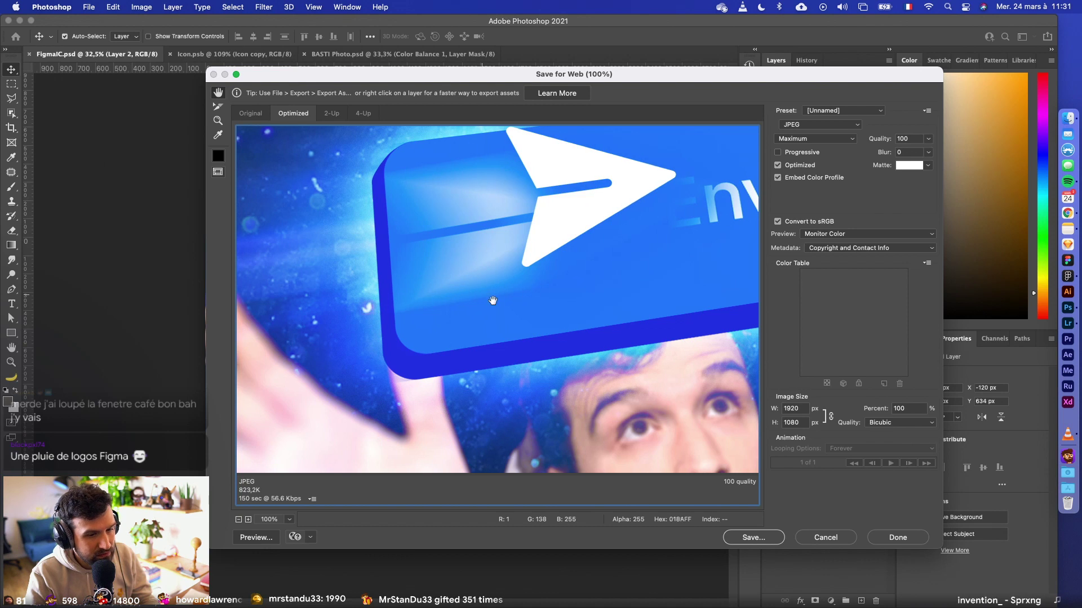
left_click(758, 539)
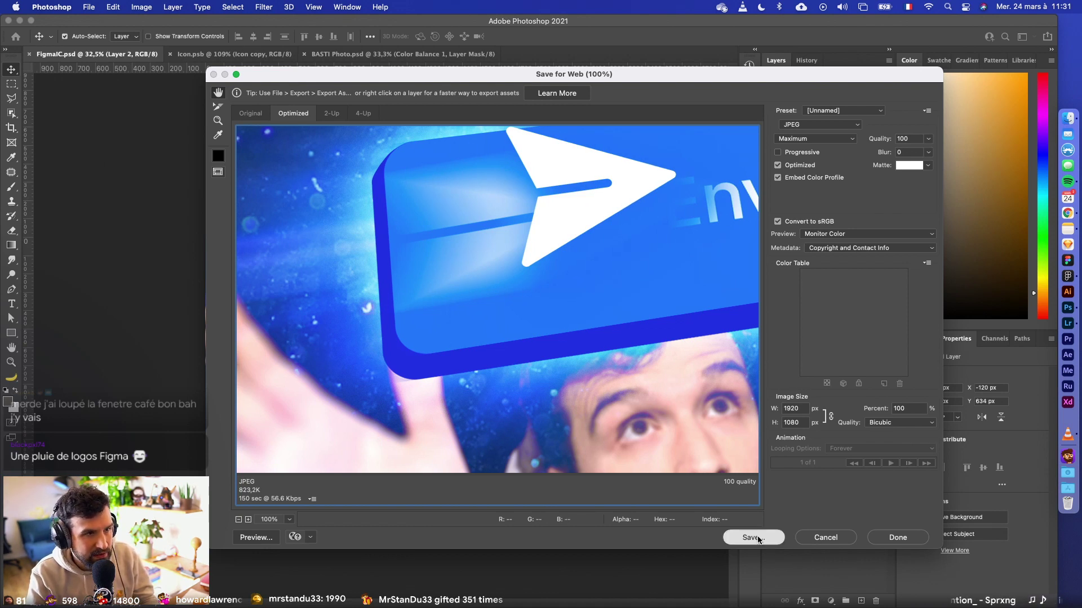
left_click(558, 135)
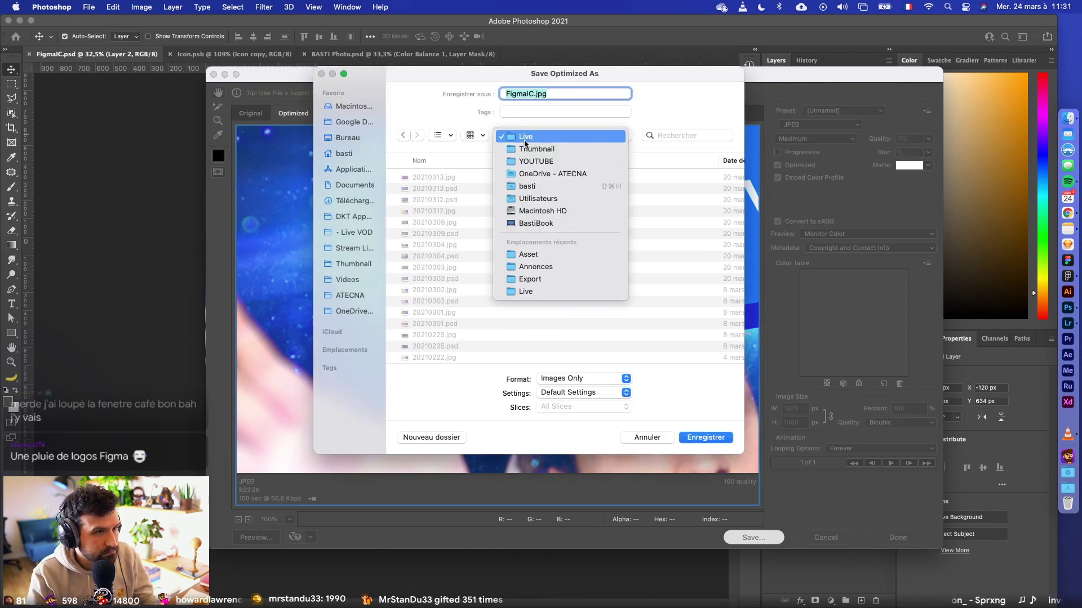
left_click(542, 149)
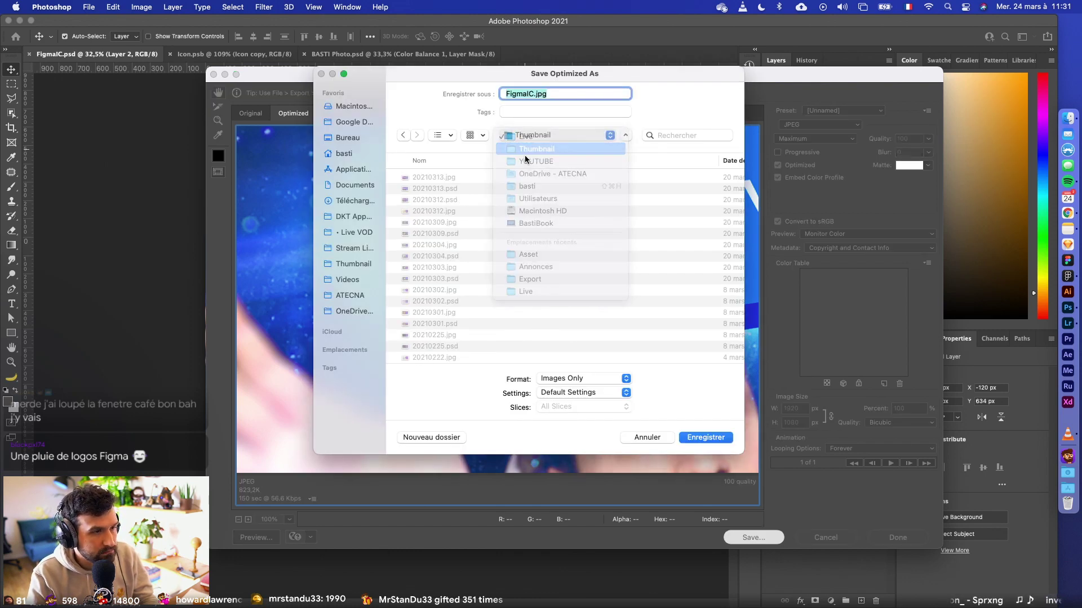
left_click(708, 438)
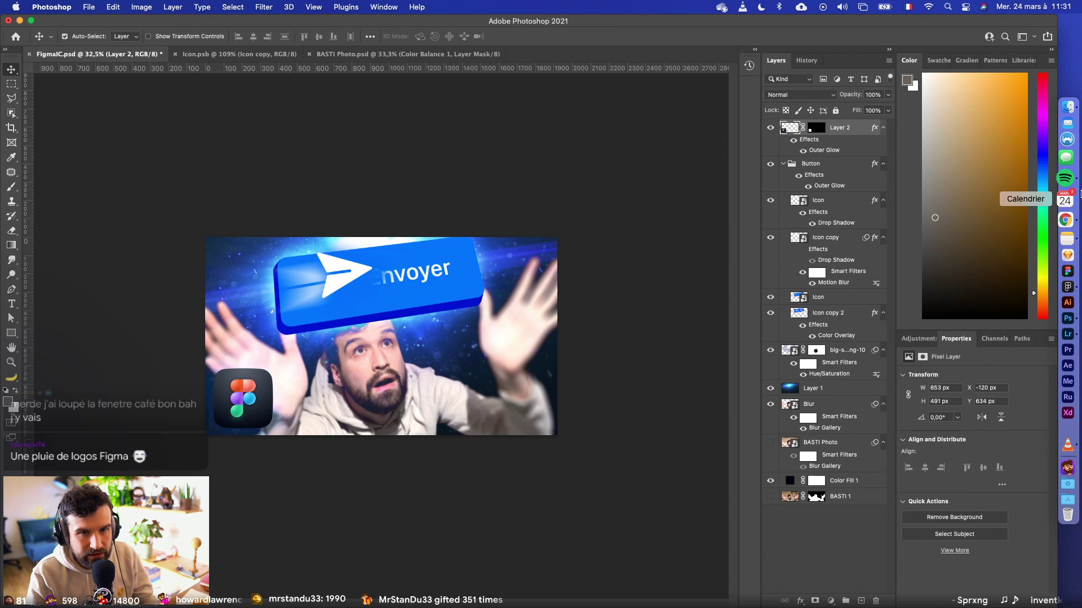
- Switch to Chrome and search the web for "youtube thumbnail tester"
left_click(1066, 220)
left_click(410, 75)
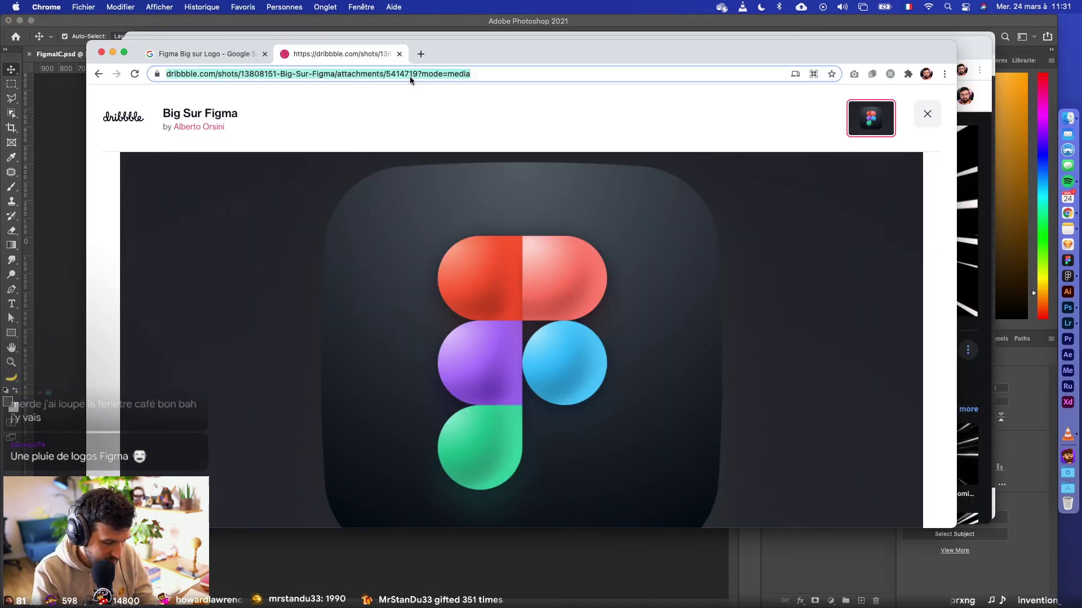
type("Youtube Thumb")
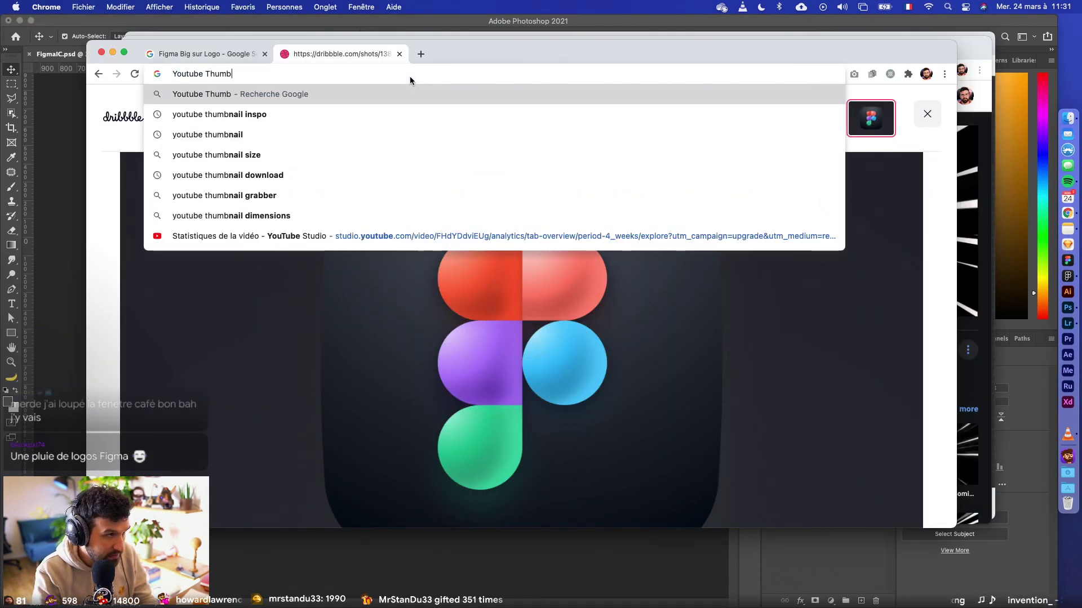
type("nail tester")
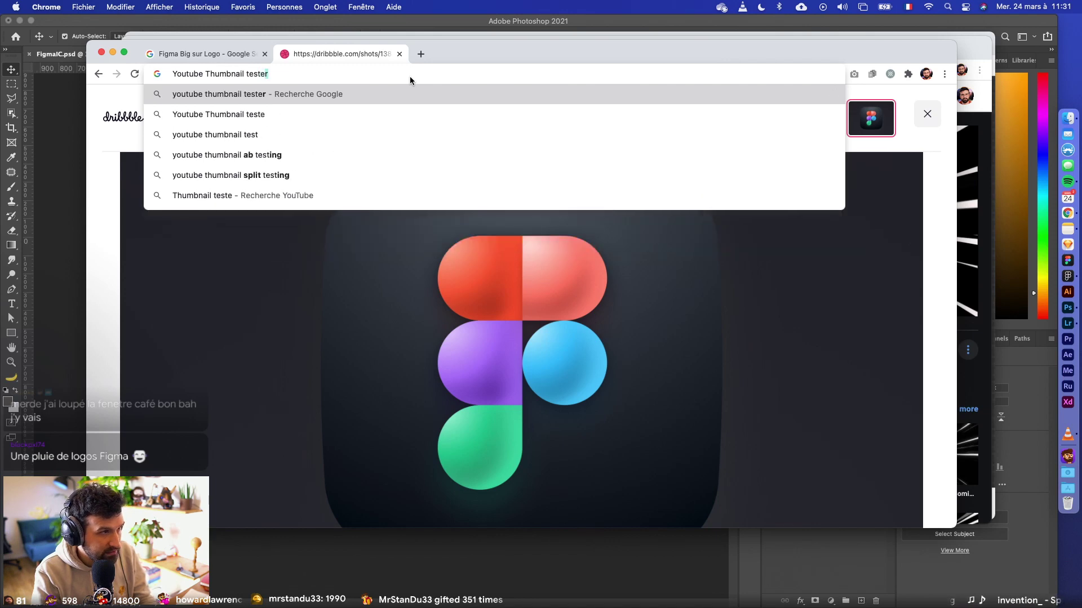
key("Return")
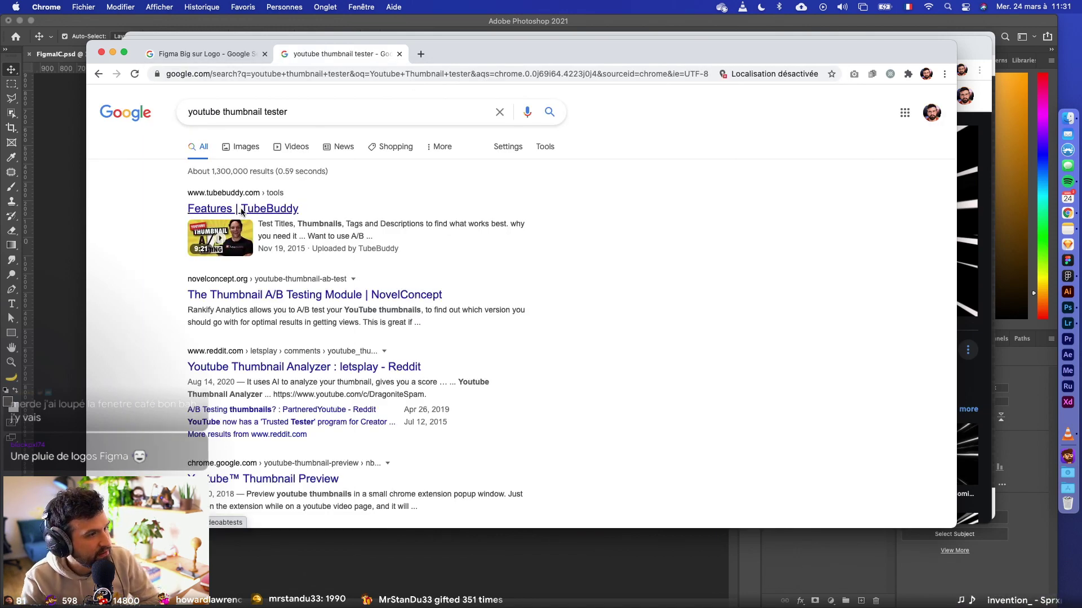
- Read NovelConcept's Thumbnail A/B Testing Module page and return to the search results
left_click(205, 296)
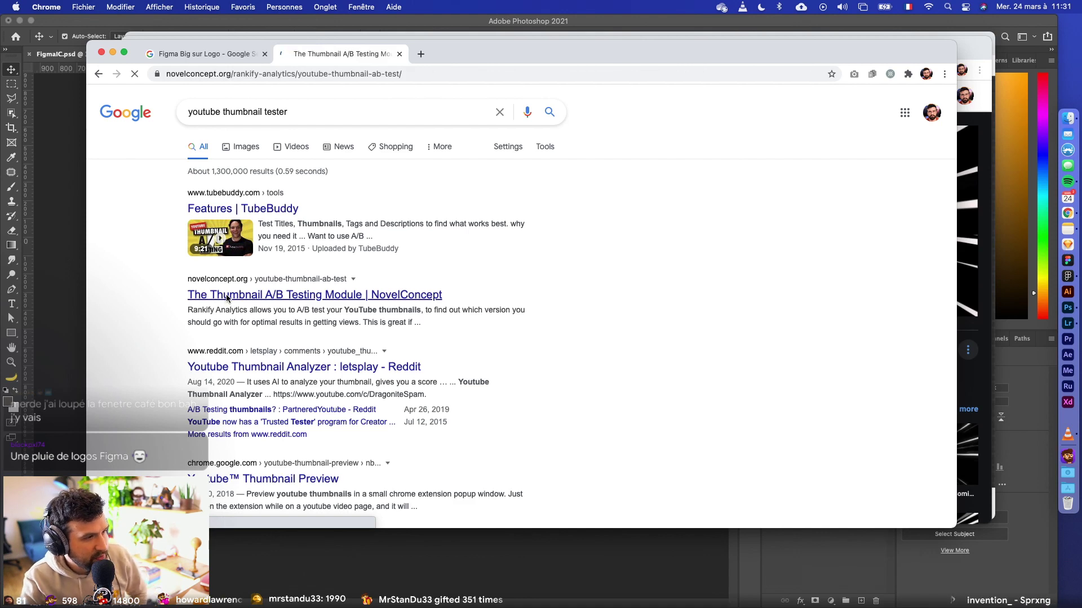
scroll(195, 337, "down", 1)
scroll(195, 337, "down", 2)
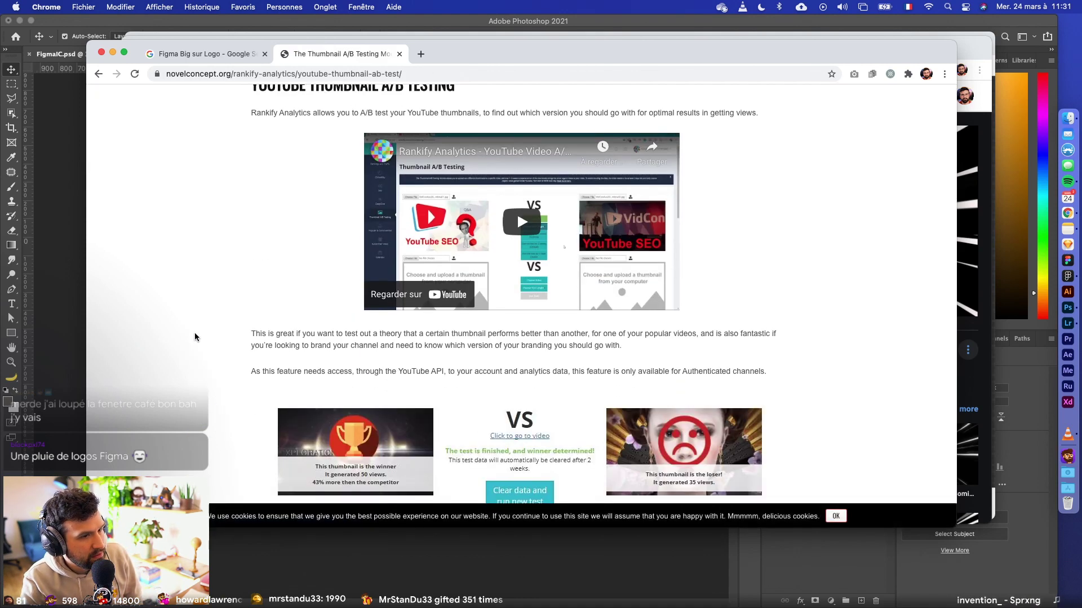
scroll(195, 337, "down", 3)
left_click(97, 73)
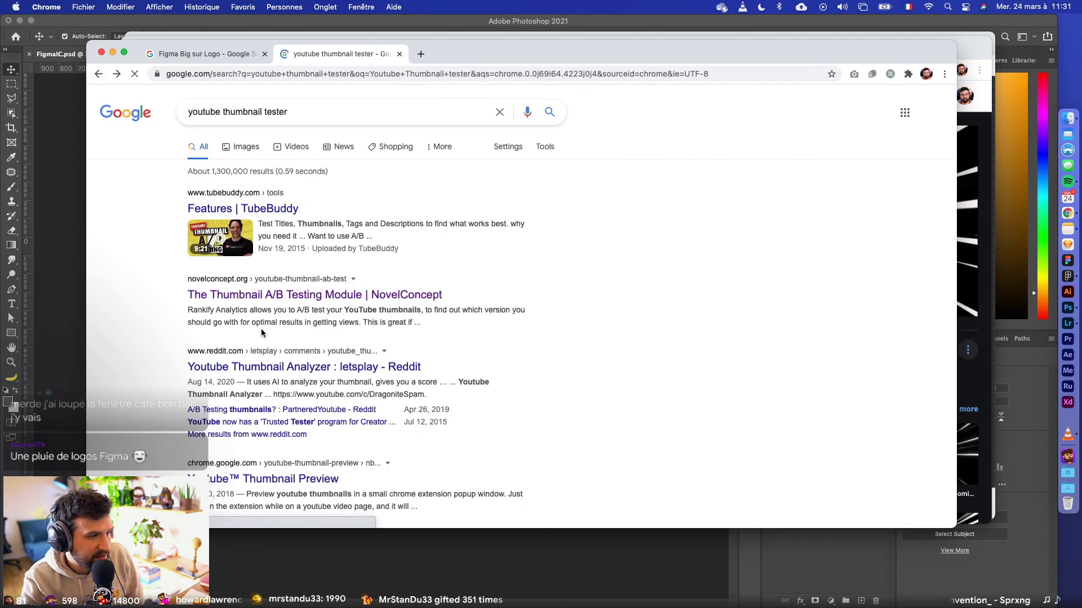
- Open the Youtube Thumbnail Preview result in the Chrome Web Store and examine the extension's presentation
scroll(166, 346, "down", 2)
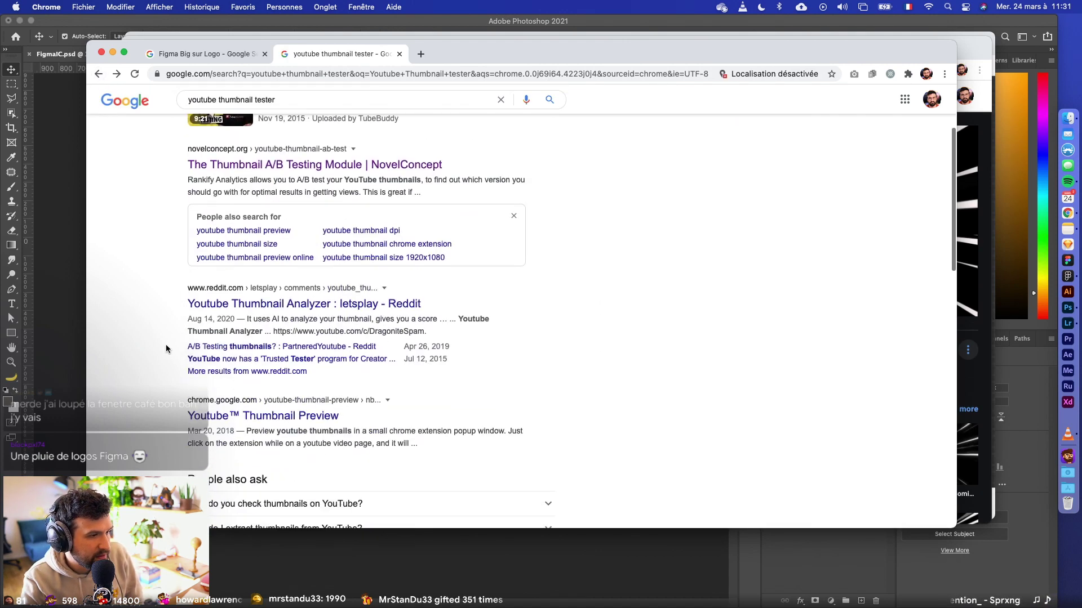
left_click(221, 417)
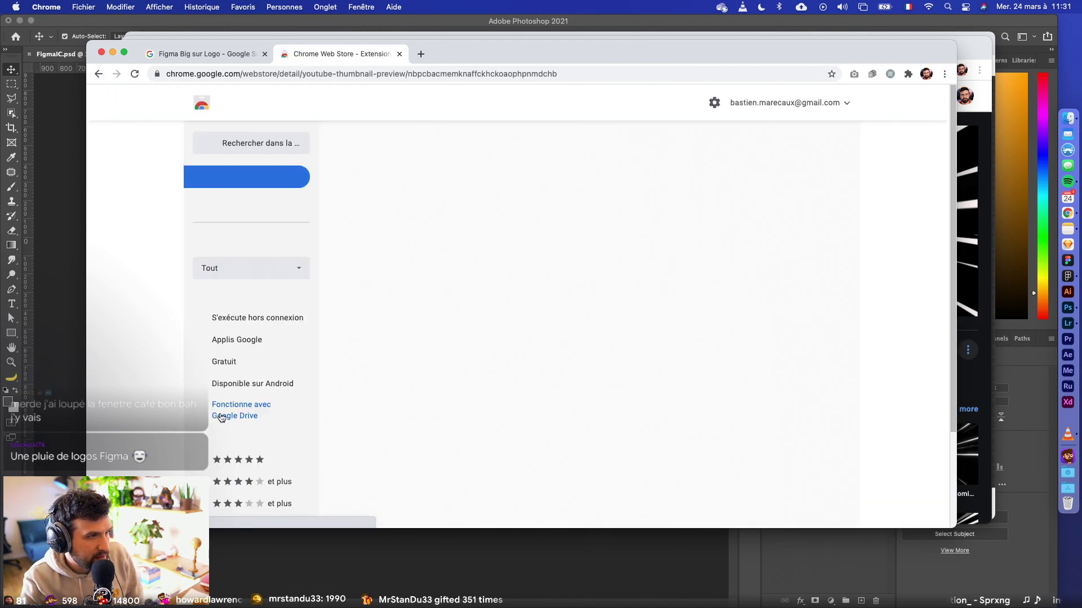
scroll(220, 417, "down", 2)
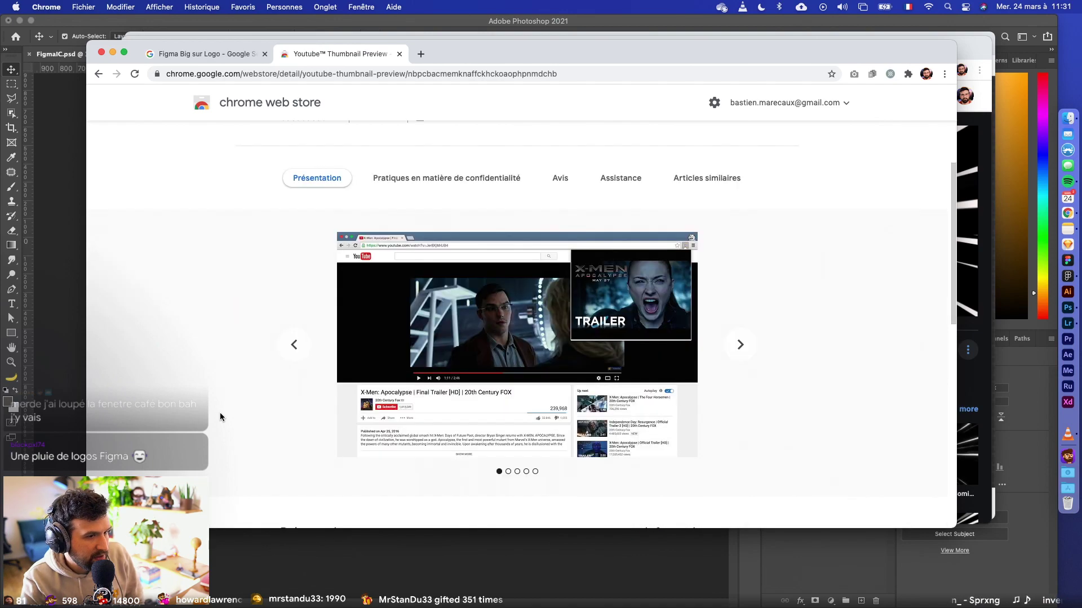
scroll(217, 395, "up", 2)
key("super+l")
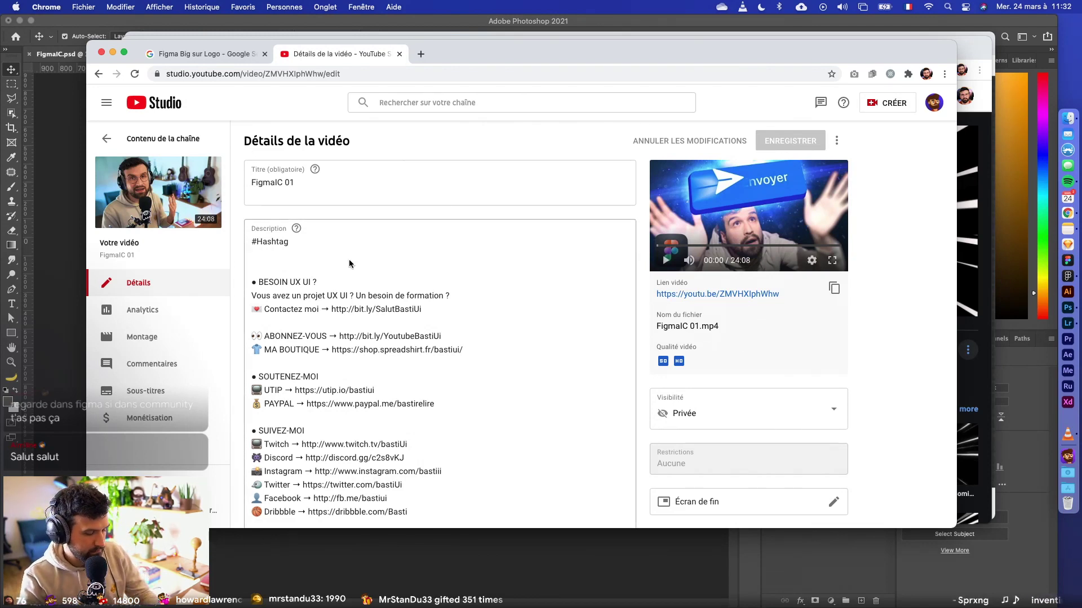
- Load youtube.com in a new tab and open the channel's own video list from the library
left_click(421, 55)
type("youtube.com")
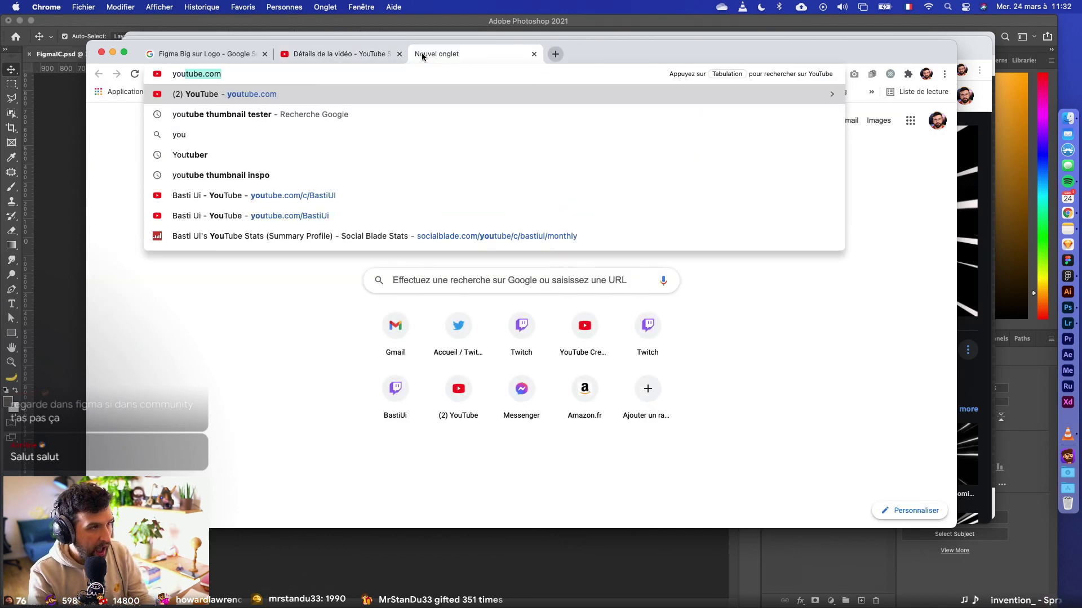
key("Return")
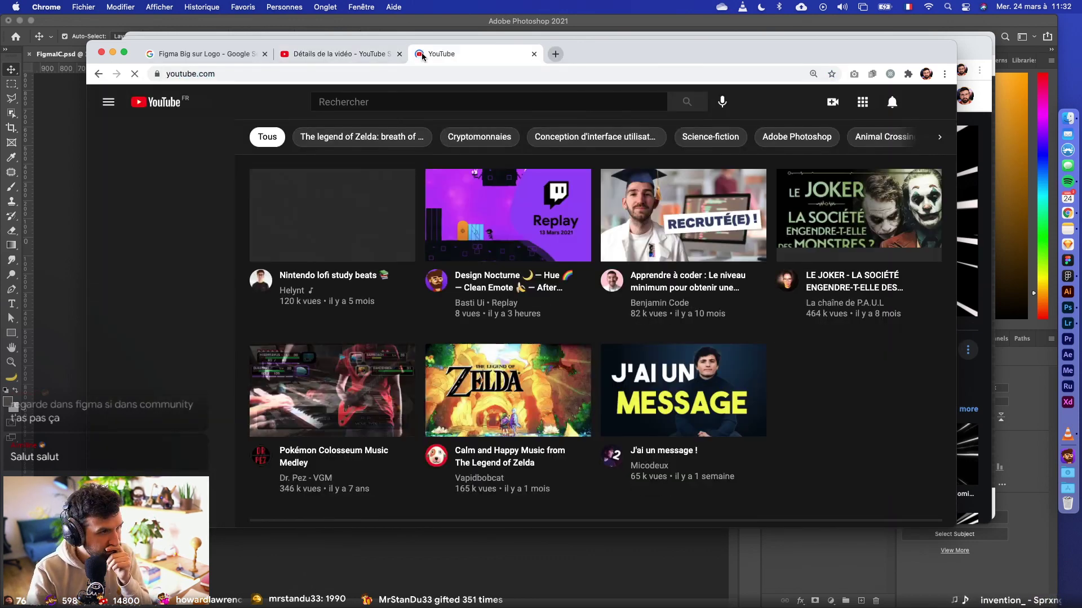
left_click(146, 230)
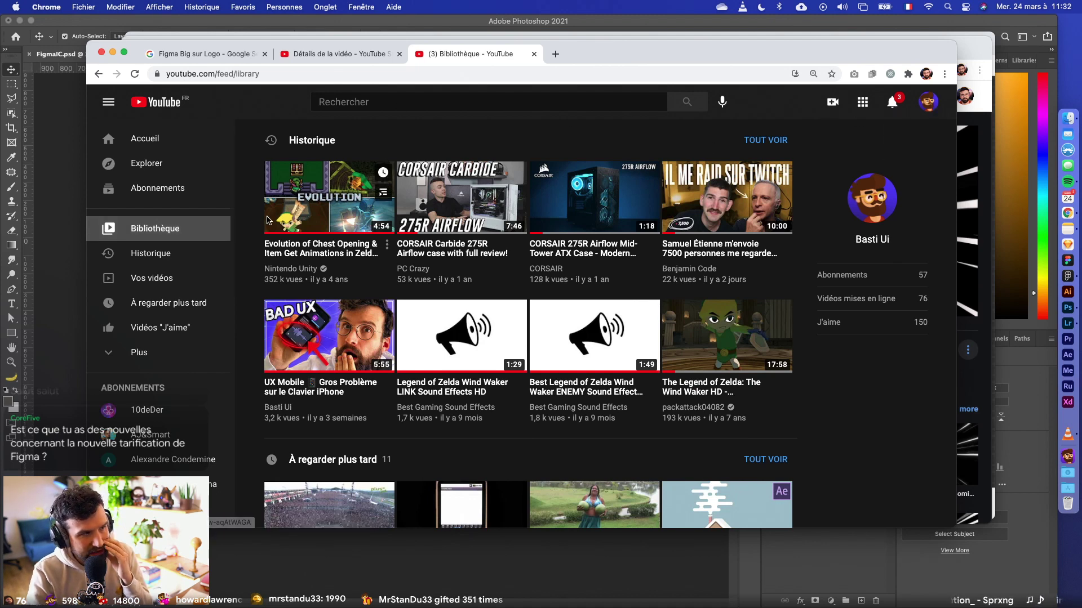
left_click(184, 276)
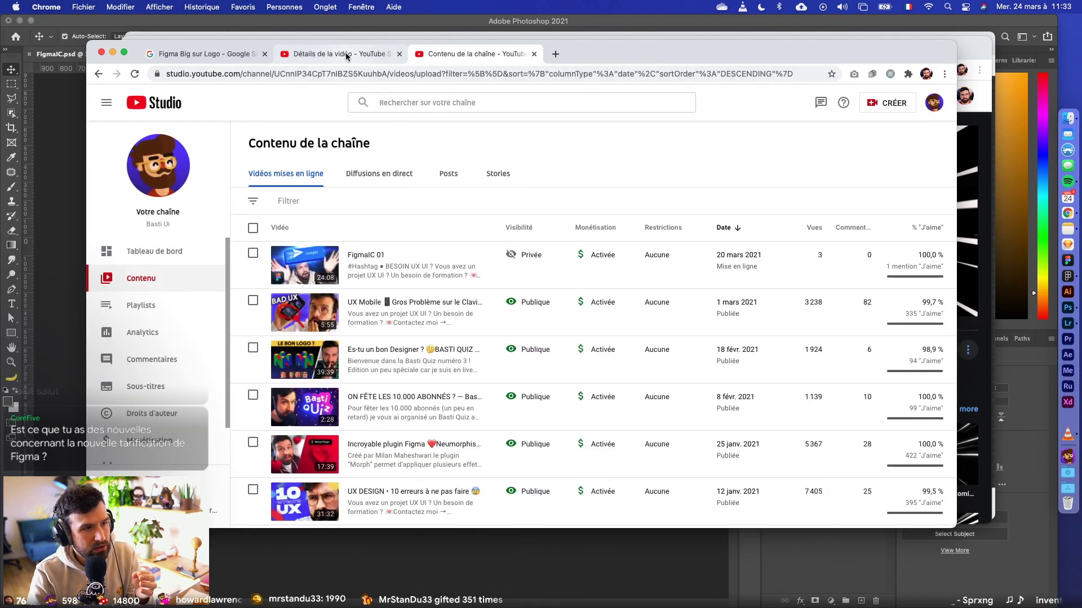
- Open the Basti Ui YouTube channel page and examine the thumbnails of its online videos
left_click(228, 75)
type("basti.fr")
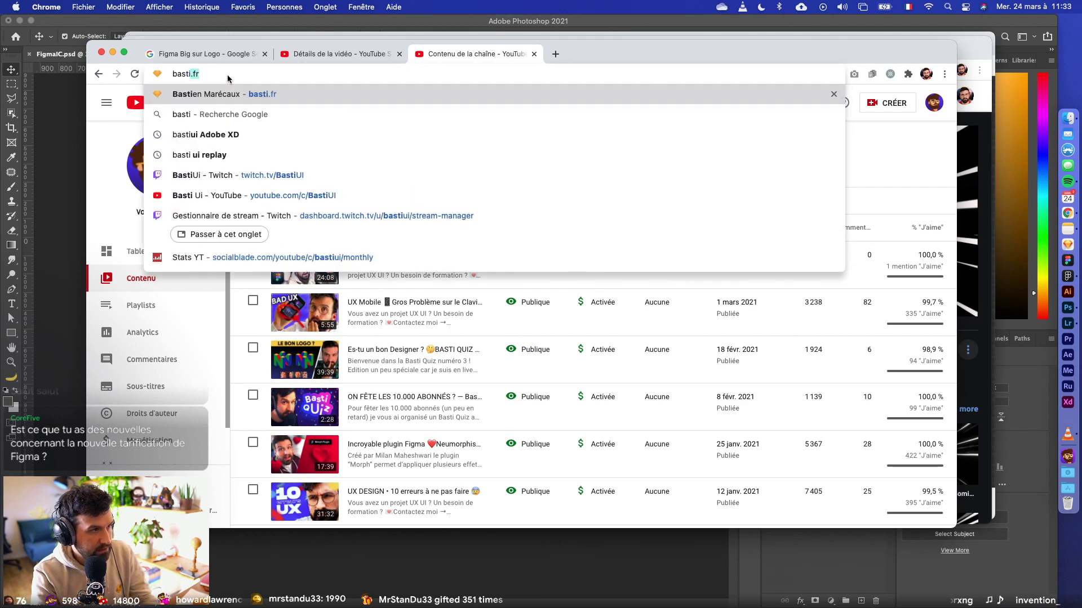
left_click(251, 191)
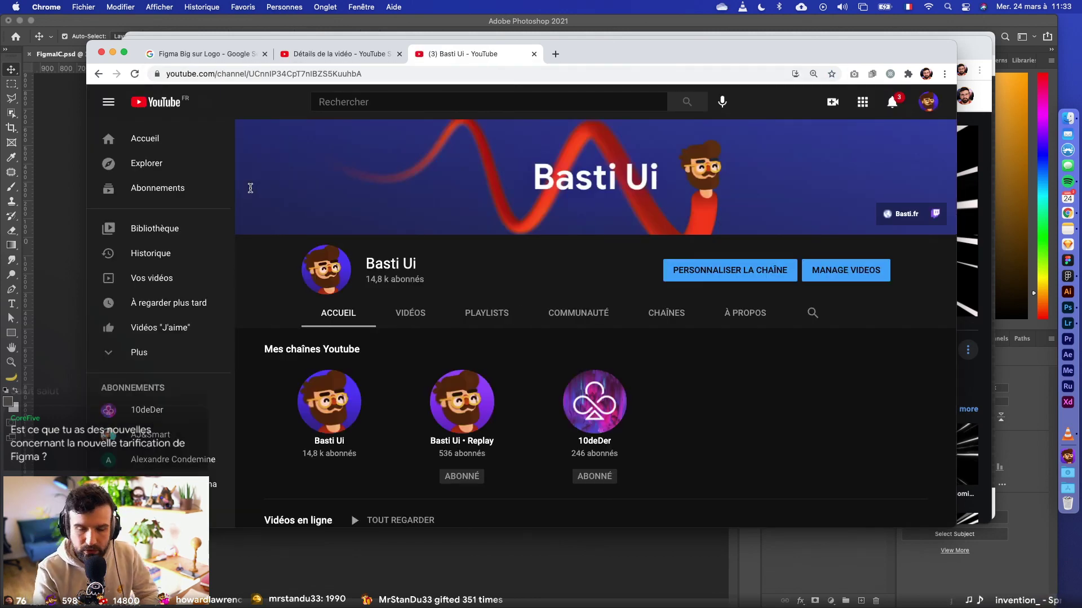
scroll(425, 345, "down", 2)
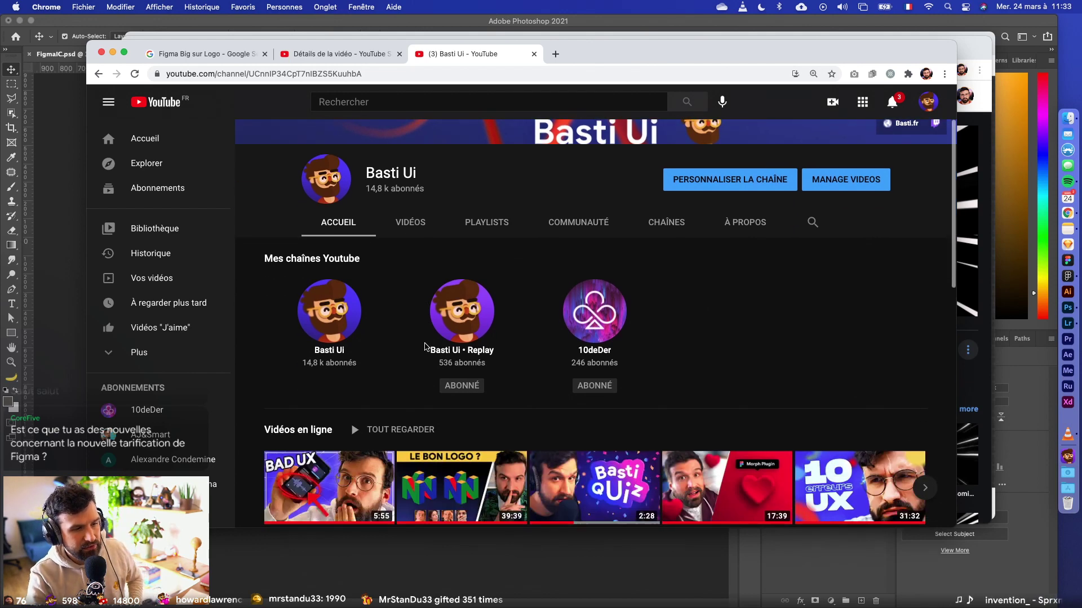
scroll(425, 345, "up", 2)
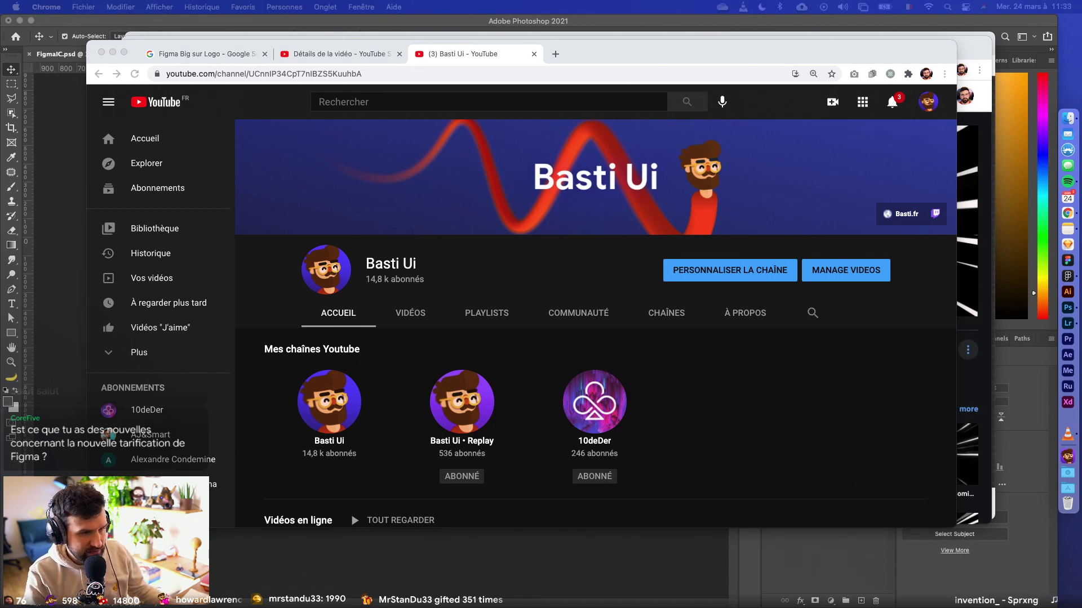
scroll(688, 389, "down", 3)
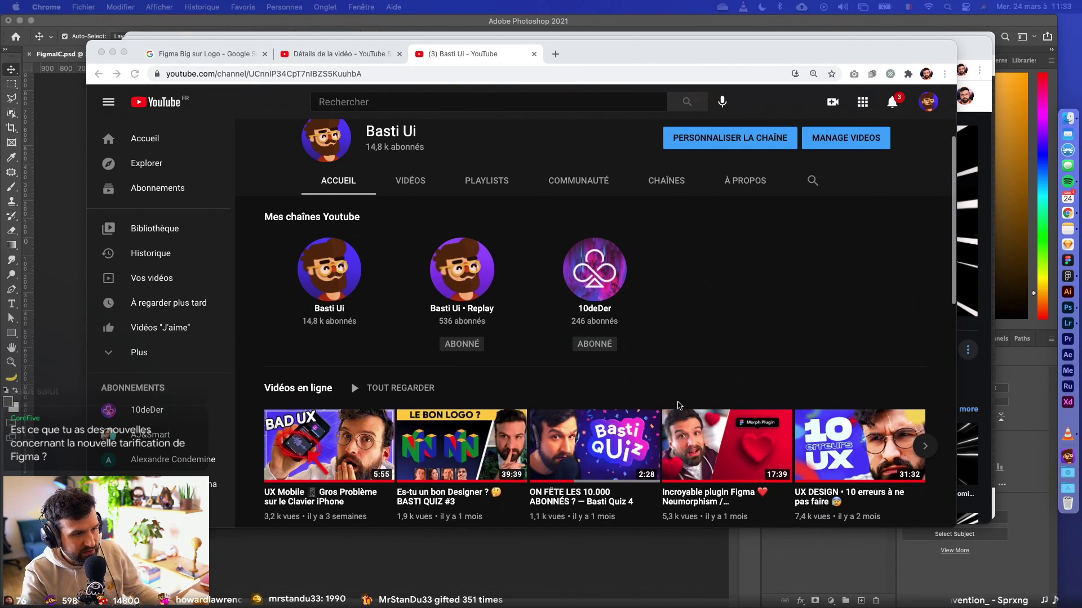
scroll(569, 372, "up", 3)
- Open the FigmaIC 01 video from its Studio details page and find it in the YouTube watch history
left_click(338, 53)
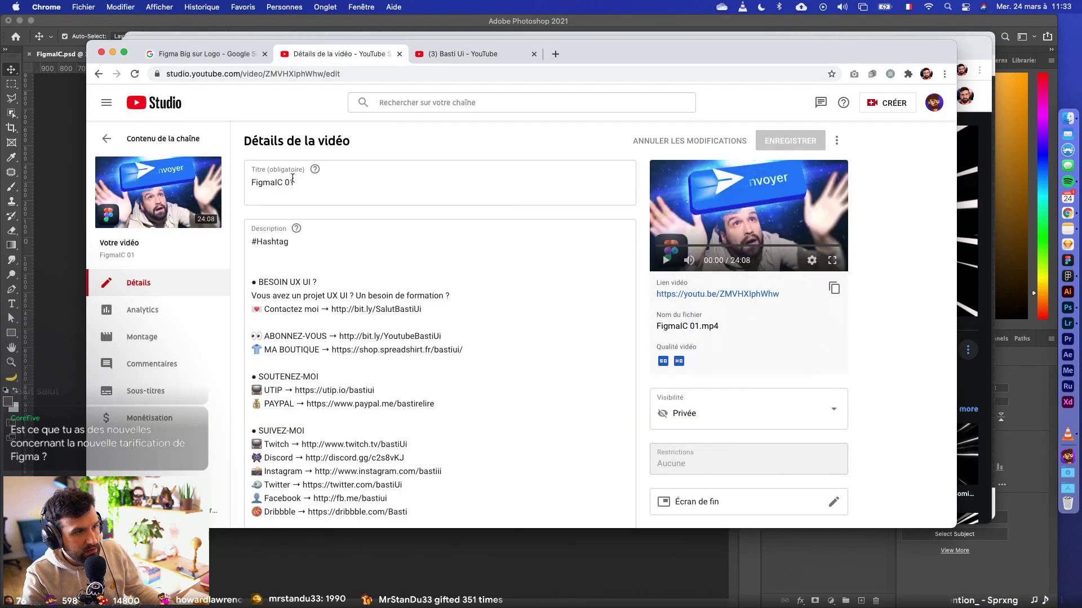
left_click(763, 294)
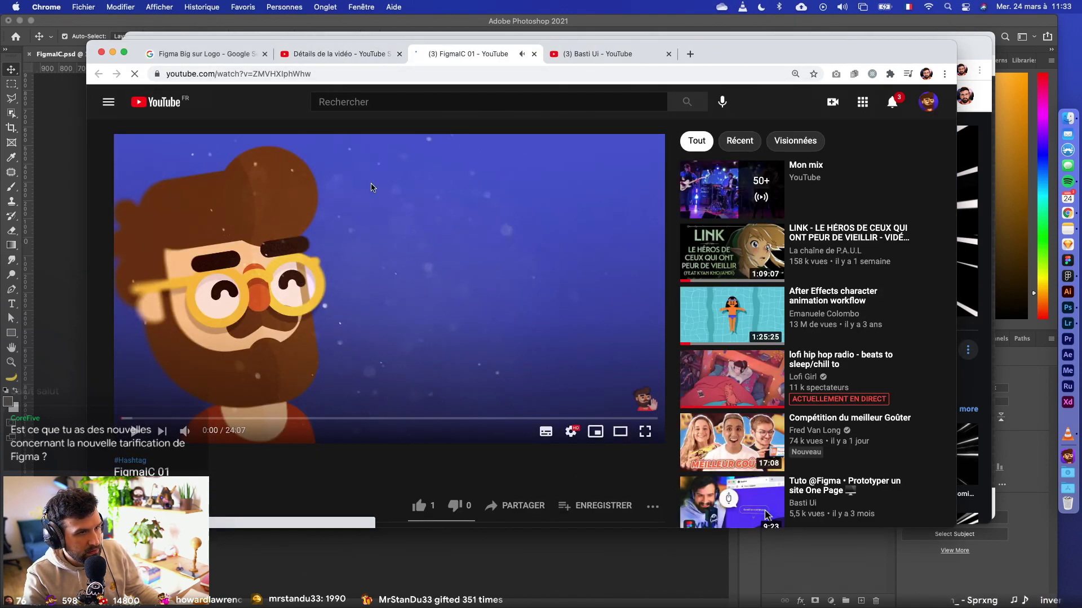
left_click(597, 53)
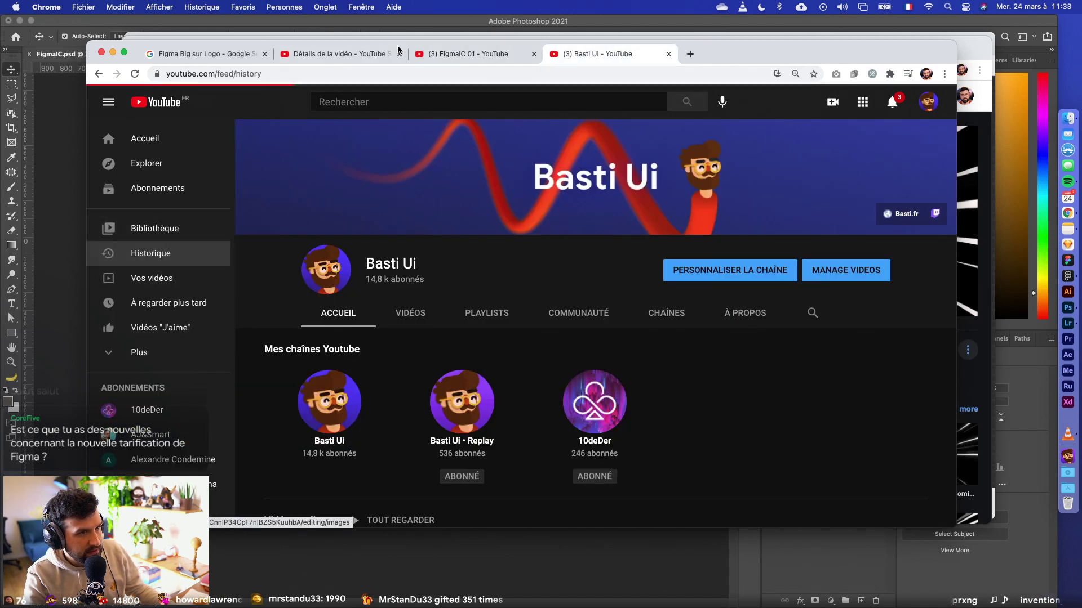
left_click(462, 54)
left_click(583, 52)
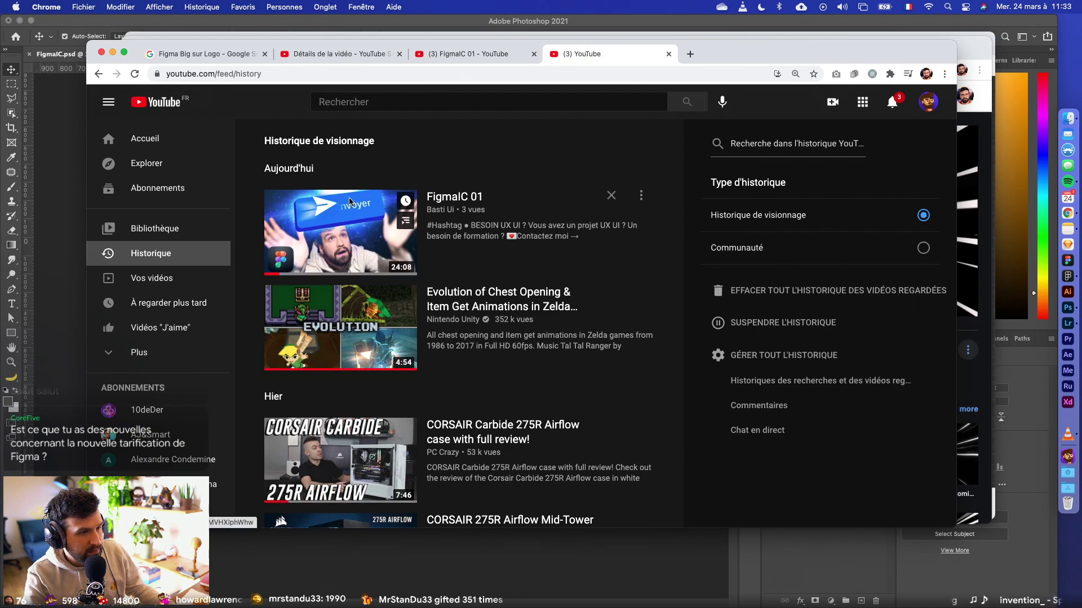
- Examine the FigmaIC 01 thumbnail in the watch history at several page magnifications and return to the video's details page
key("super+plus")
key("super+plus")
key("super+plus")
key("super+plus")
key("super+minus")
key("super+minus")
key("super+minus")
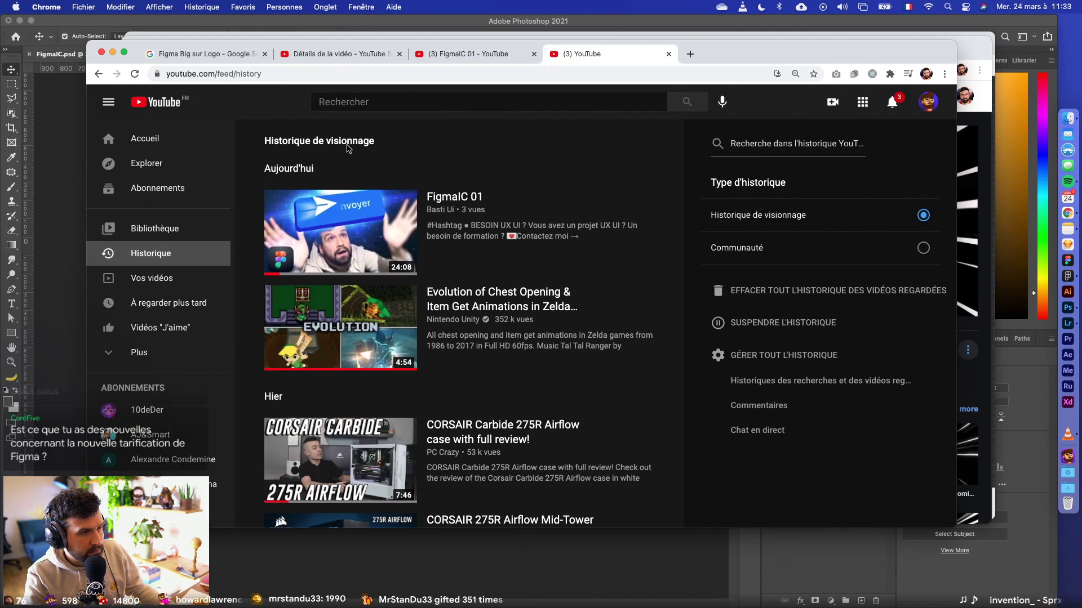
key("super+plus")
key("super+plus")
key("super+plus")
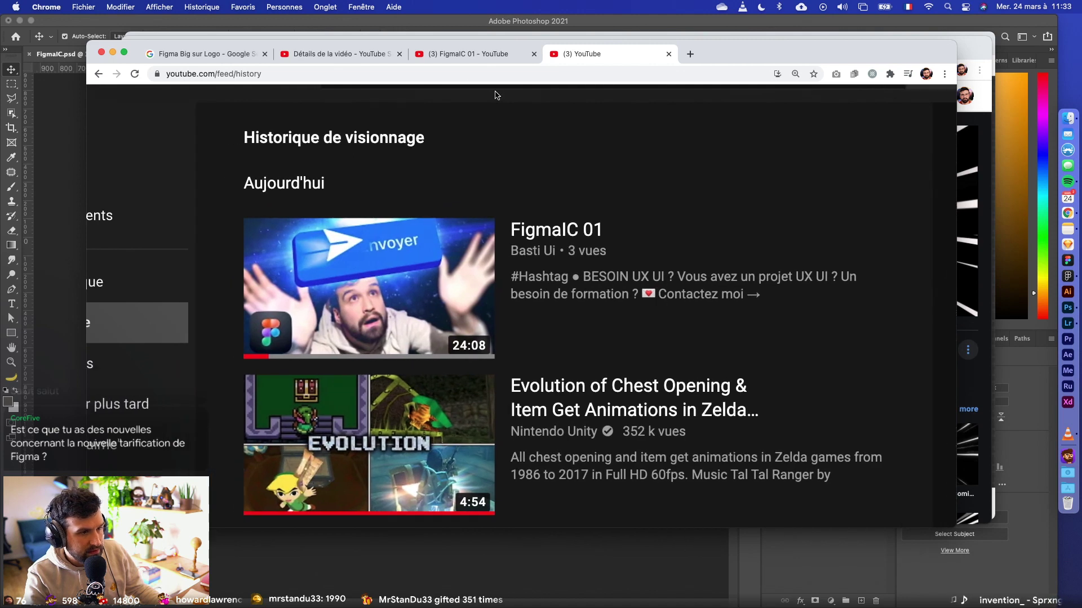
scroll(495, 94, "up", 1)
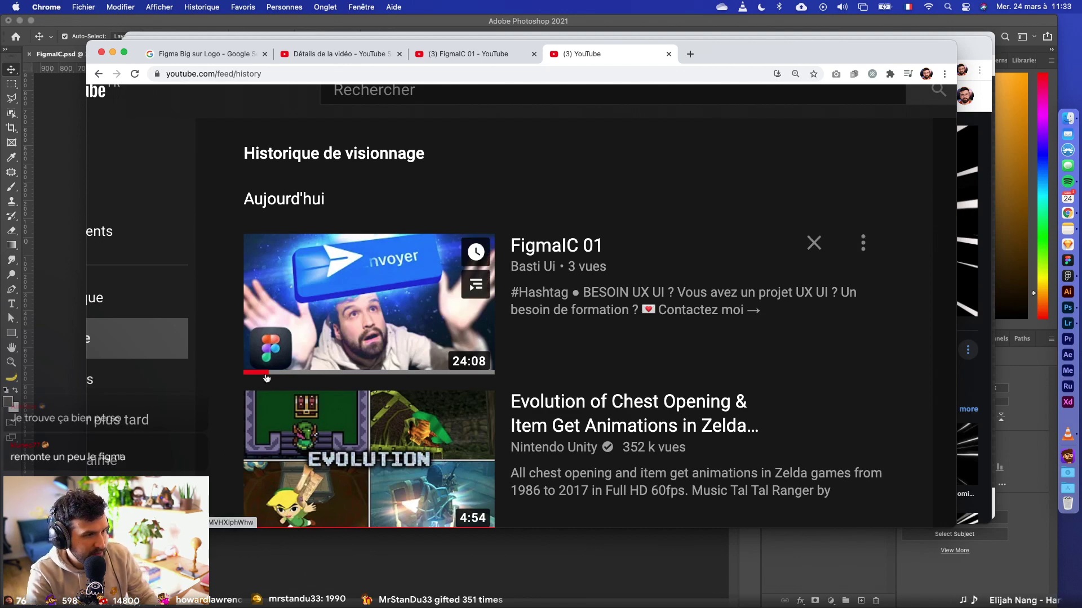
key("super+minus")
key("super+minus")
key("super+minus")
scroll(472, 369, "up", 5)
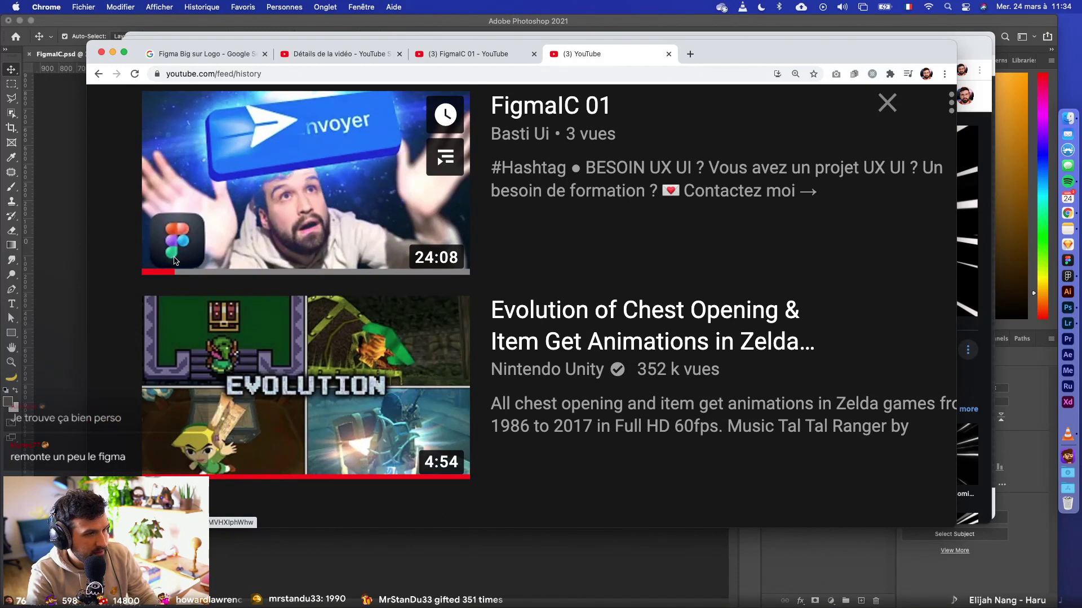
scroll(335, 95, "down", 5)
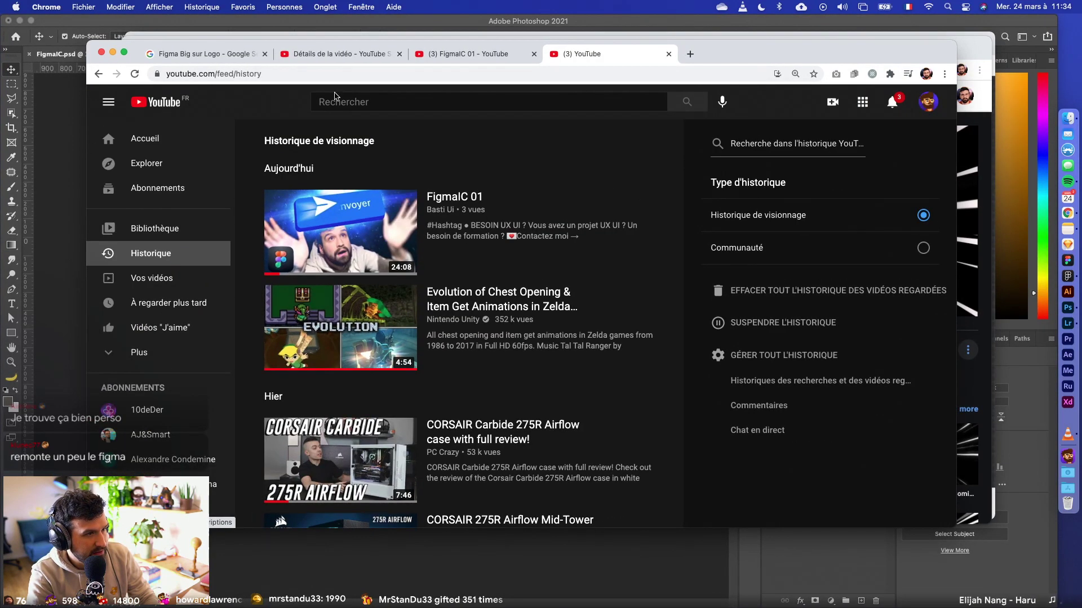
left_click(438, 56)
left_click(365, 55)
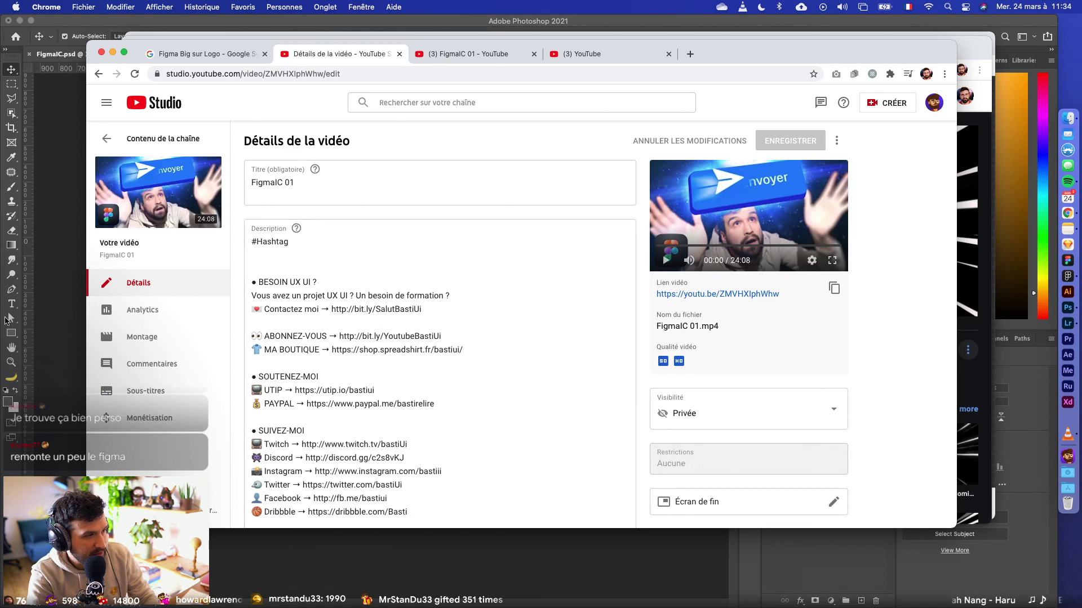
- Switch to Photoshop and move the Figma icon layer up 20 px and left 3 px
left_click(39, 330)
key("super+t")
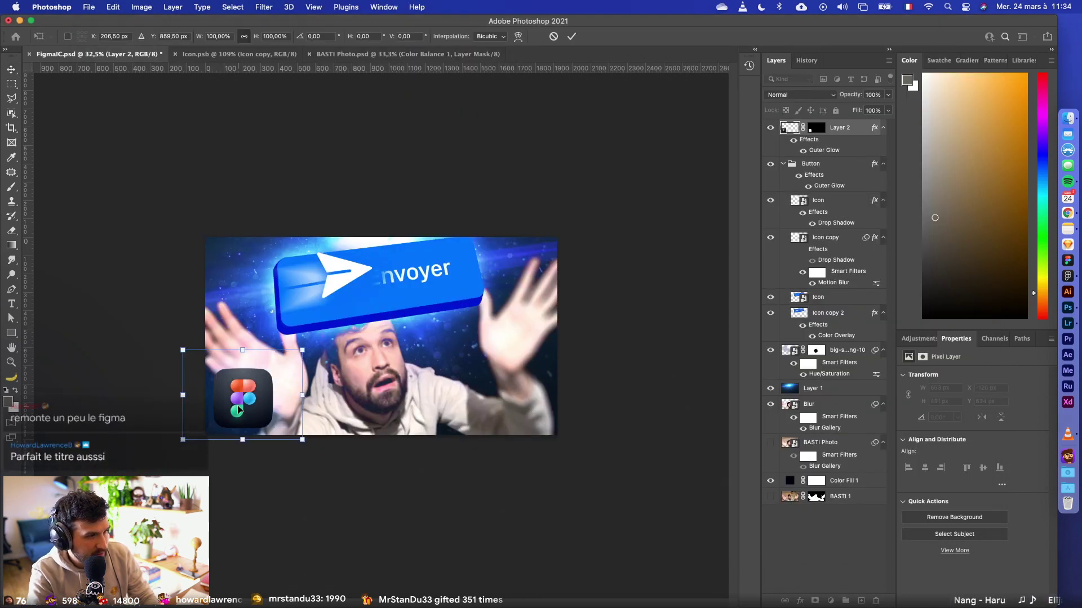
key("shift+Up")
key("shift+Up")
key("Left")
key("Left")
key("Left")
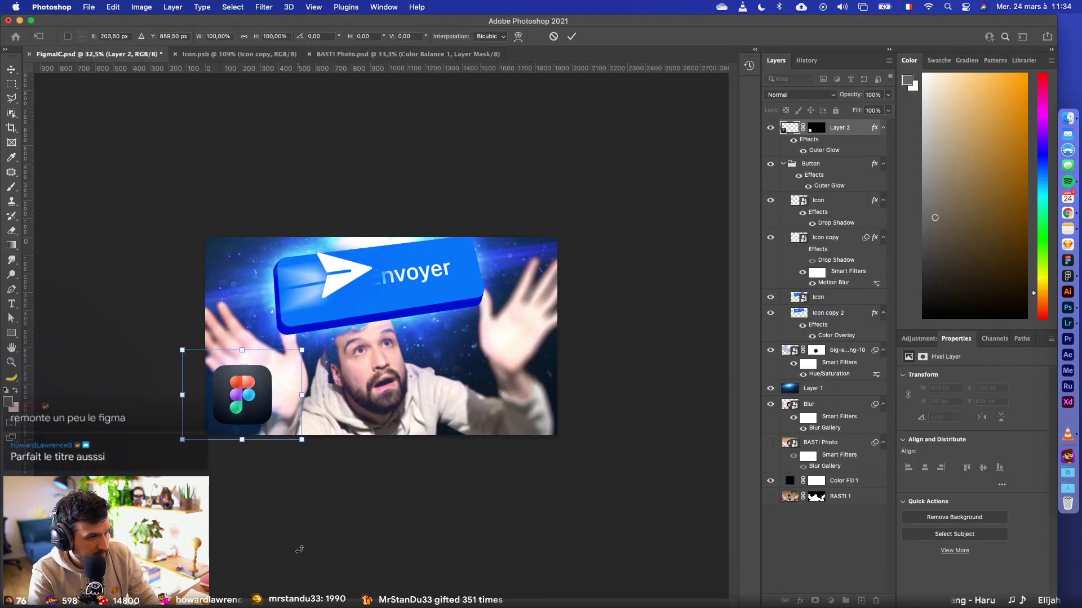
key("Return")
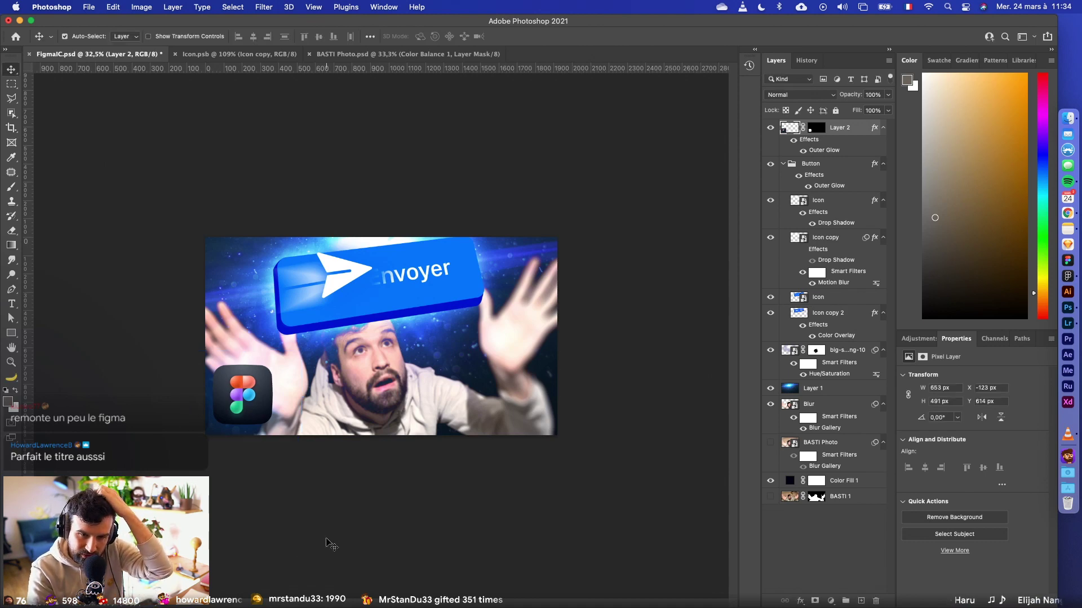
- Switch to the video's details page in Chrome, change its title to "ERREURS DANS CETTE VIDEO" and save
key("ctrl+Up")
left_click(405, 174)
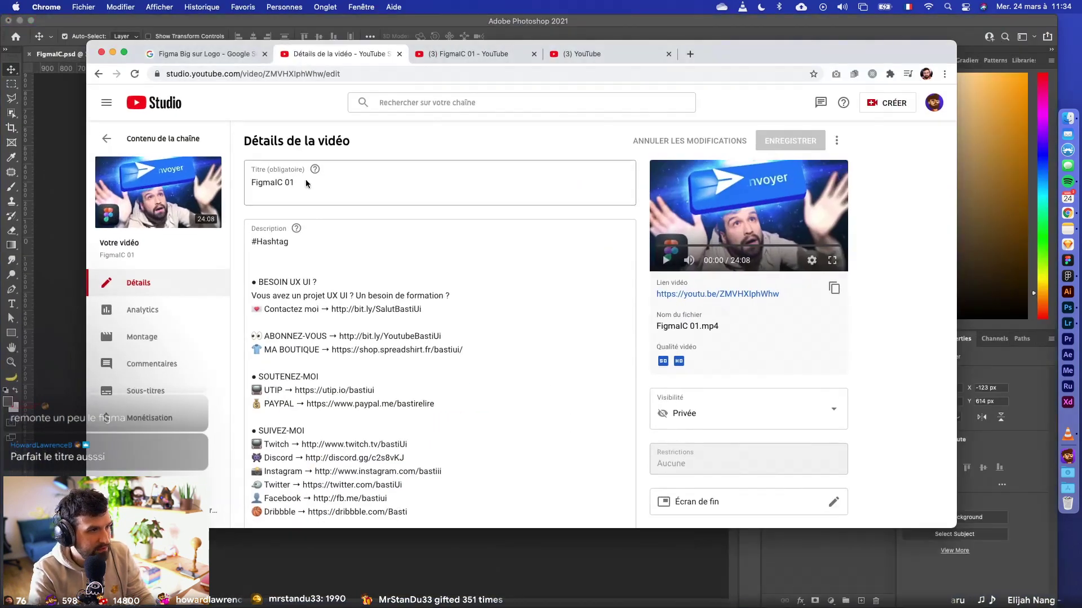
left_click_drag(306, 182, 188, 180)
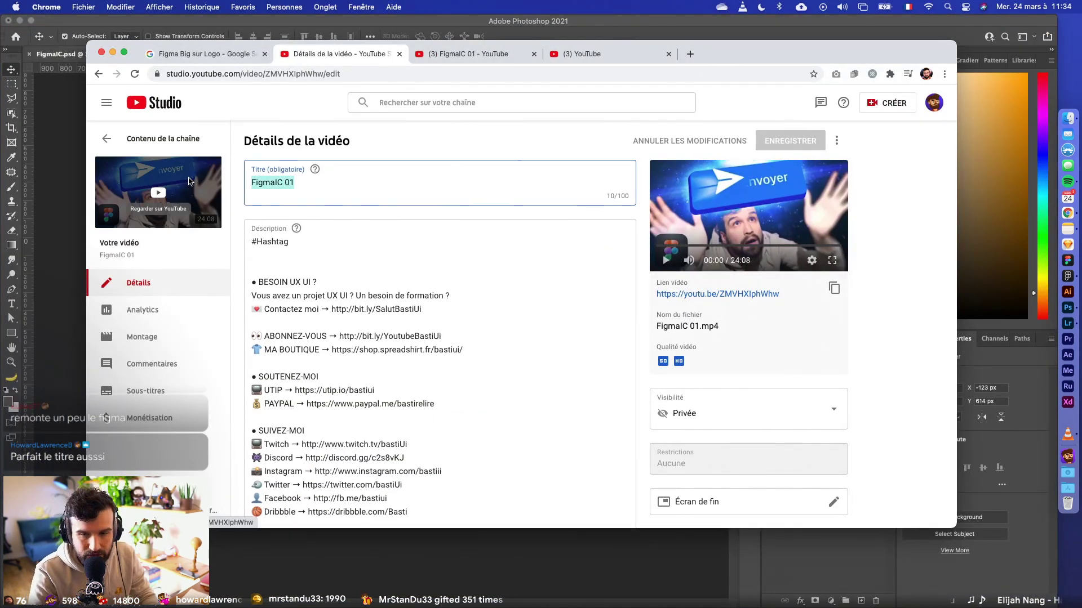
left_click(324, 177)
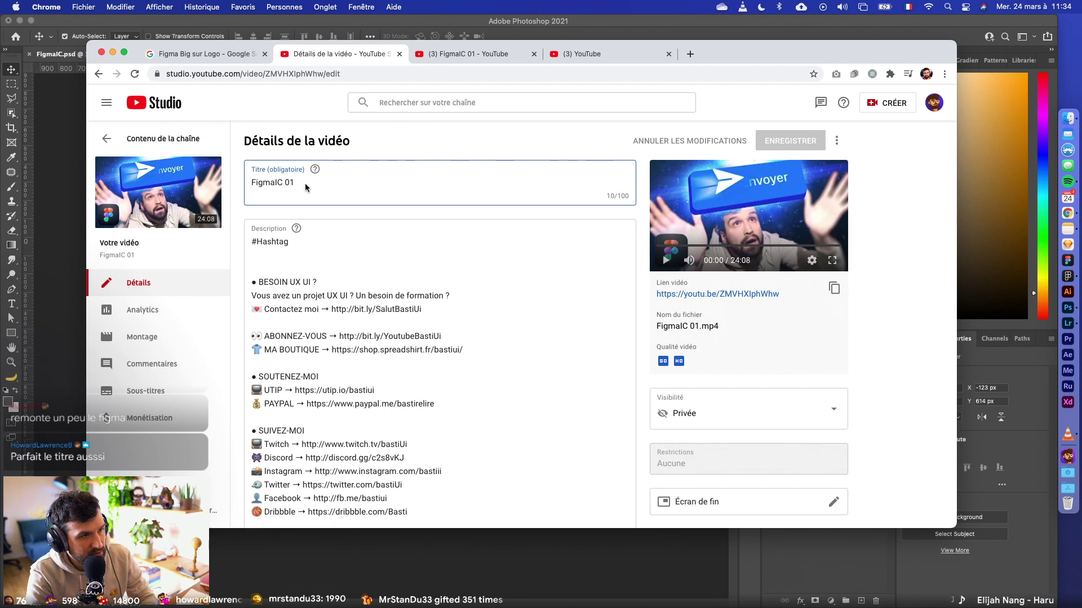
left_click_drag(322, 188, 192, 182)
type("ERREUR")
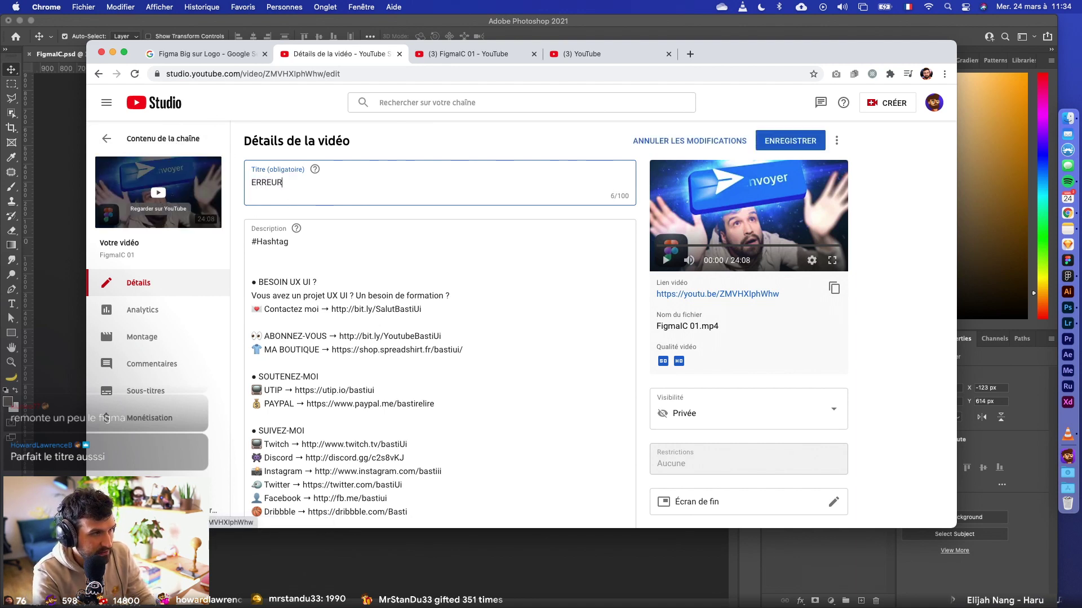
type("S DANS CETTE VIDE")
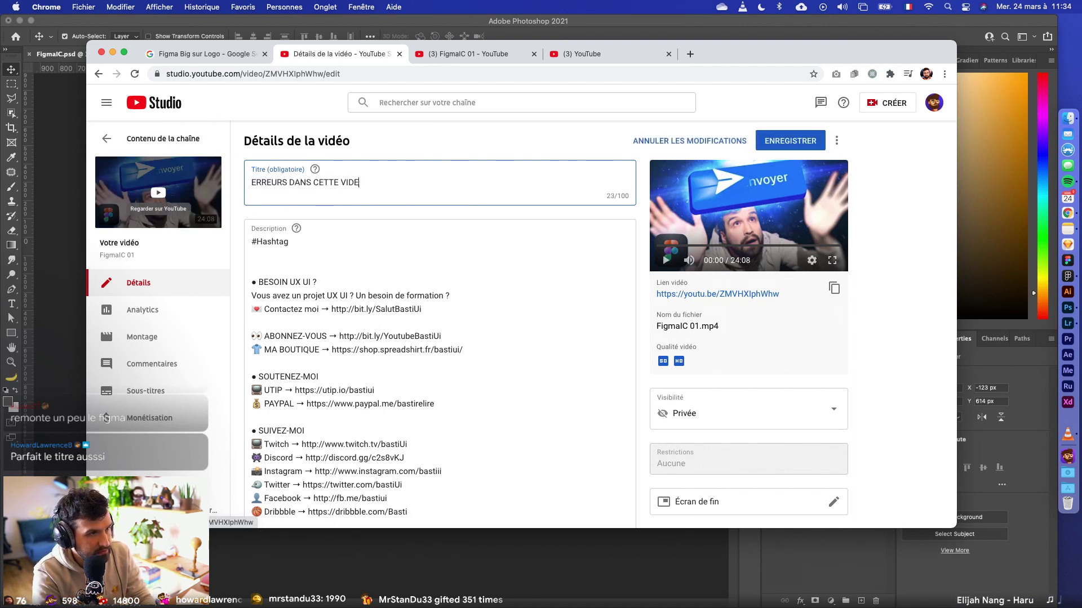
type("O")
left_click(783, 149)
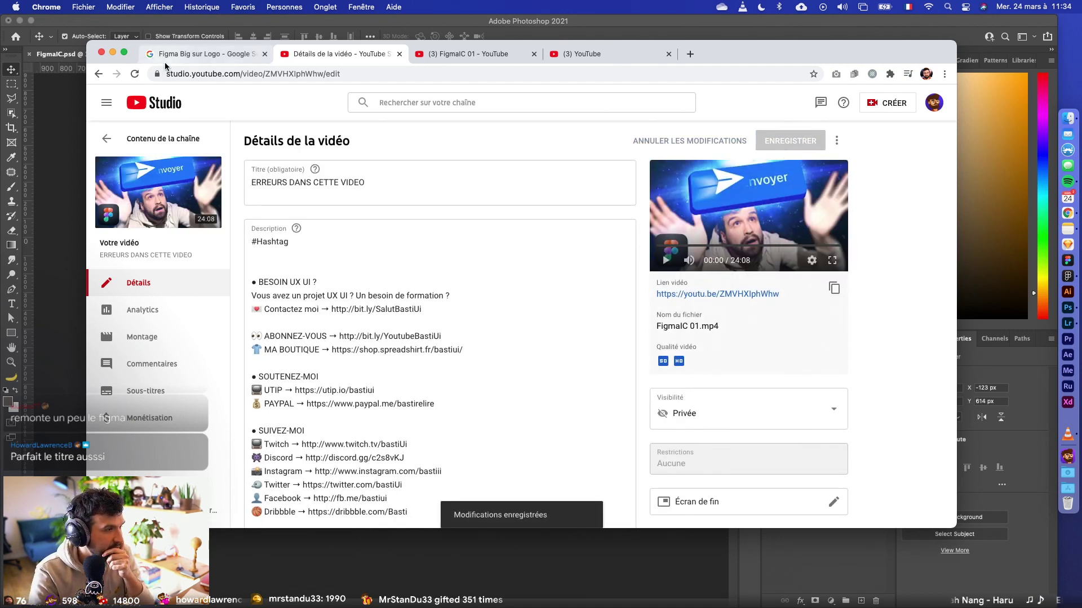
- Choose the first automatically generated frame as the video's thumbnail and save the change
scroll(251, 336, "down", 10)
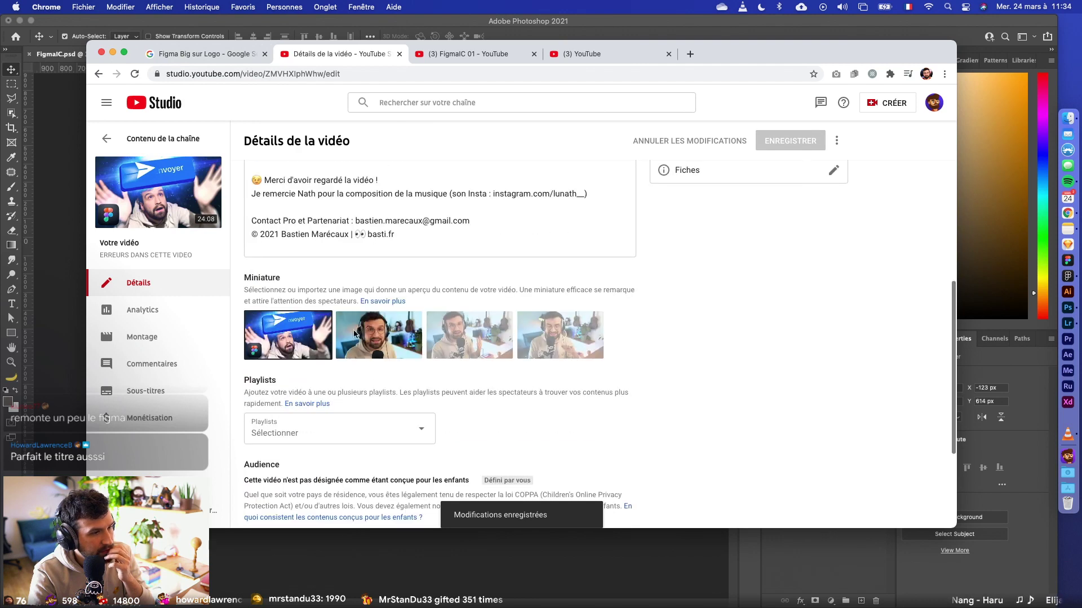
left_click(369, 337)
scroll(554, 277, "up", 3)
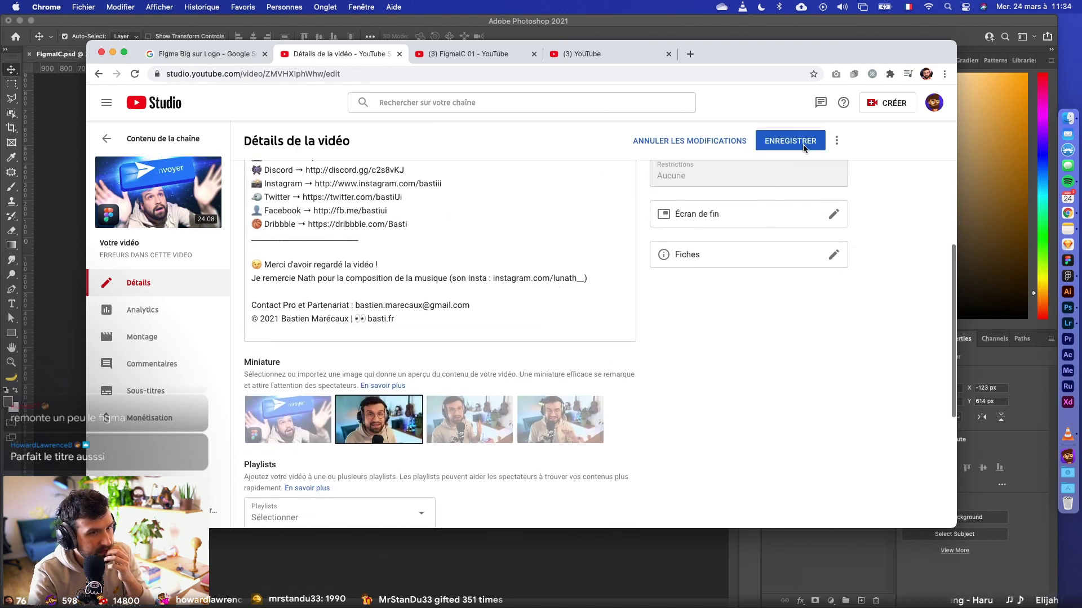
left_click(802, 146)
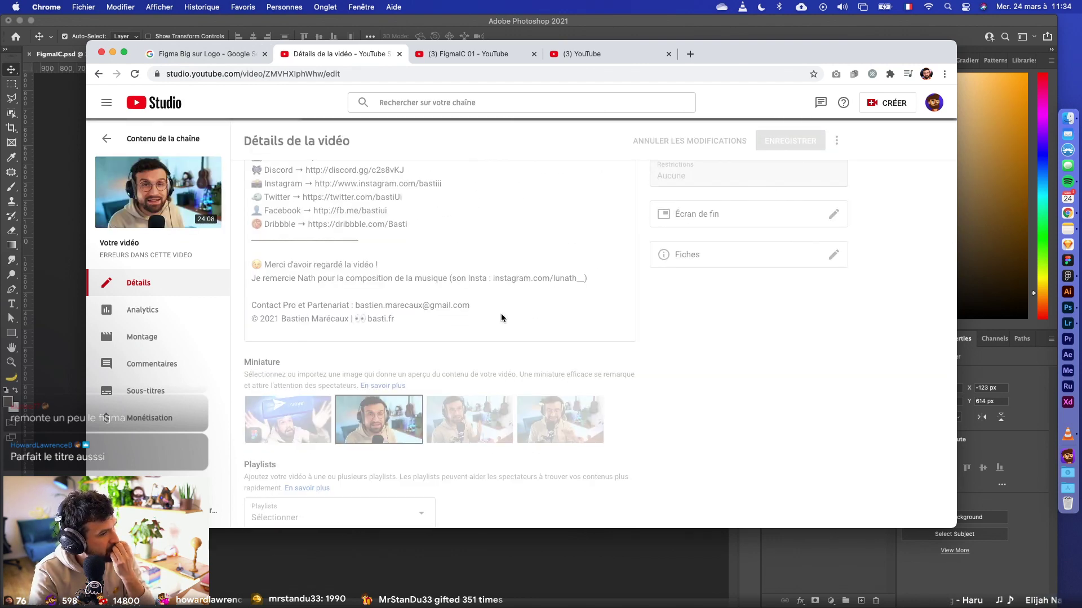
scroll(502, 313, "up", 5)
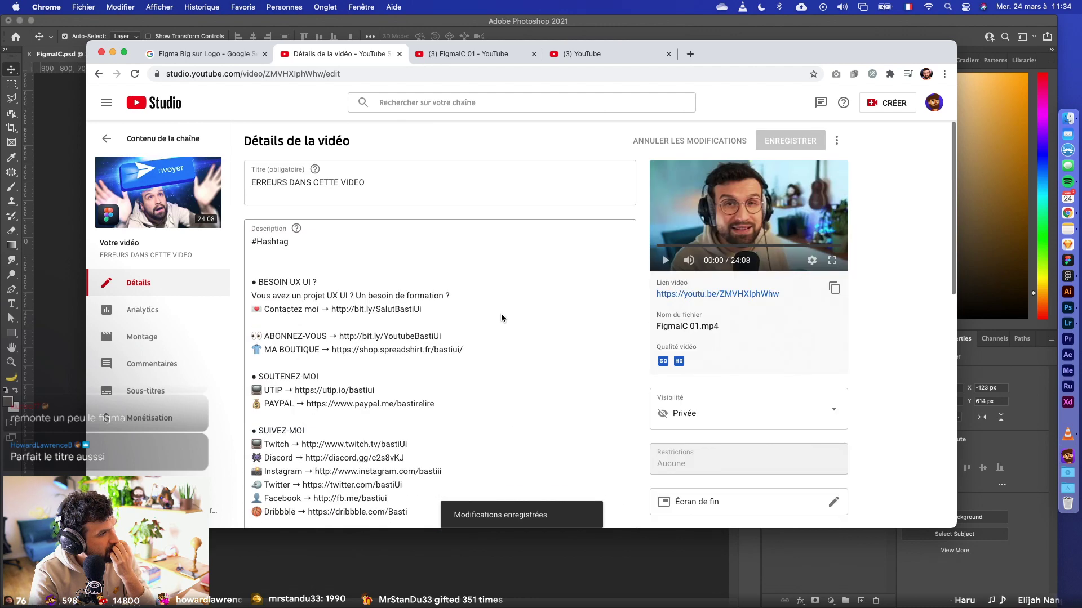
- Replace the video title with "Figma révolutionne l'UI Design — Interactive Components"
left_click(173, 136)
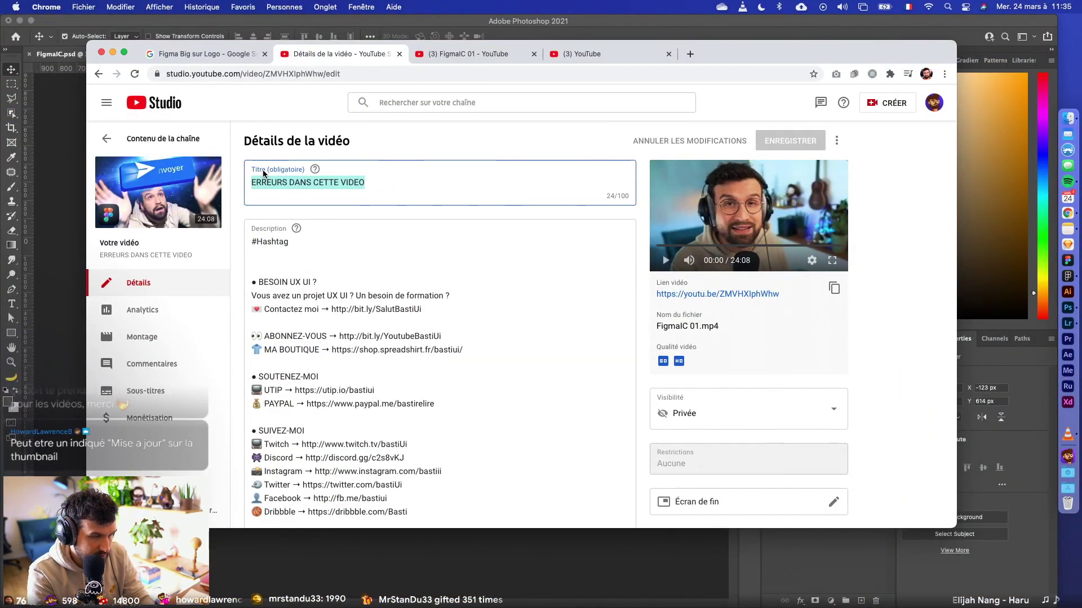
type("Une révolution")
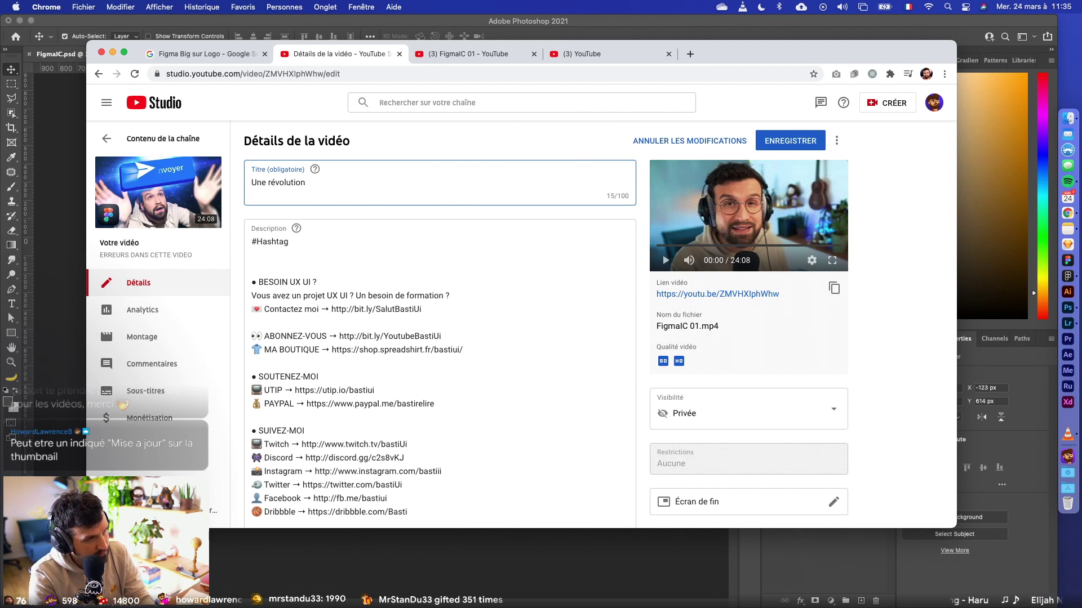
left_click(252, 183)
type("Figma")
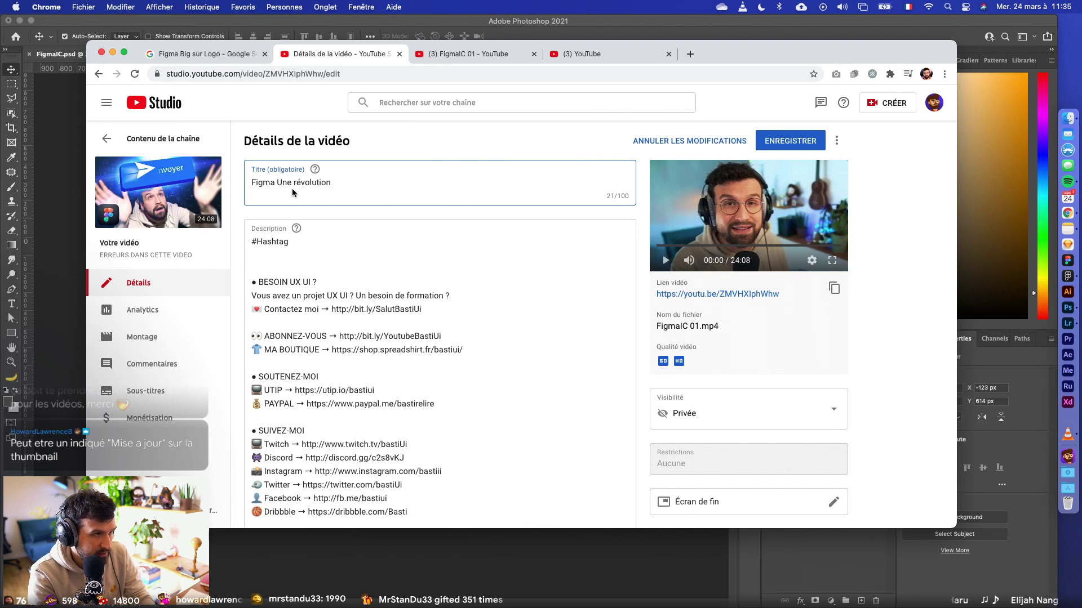
mouse_move(277, 183)
left_mouse_down()
mouse_move(364, 188)
mouse_move(285, 185)
mouse_move(294, 184)
left_mouse_up()
key("BackSpace")
left_click(326, 190)
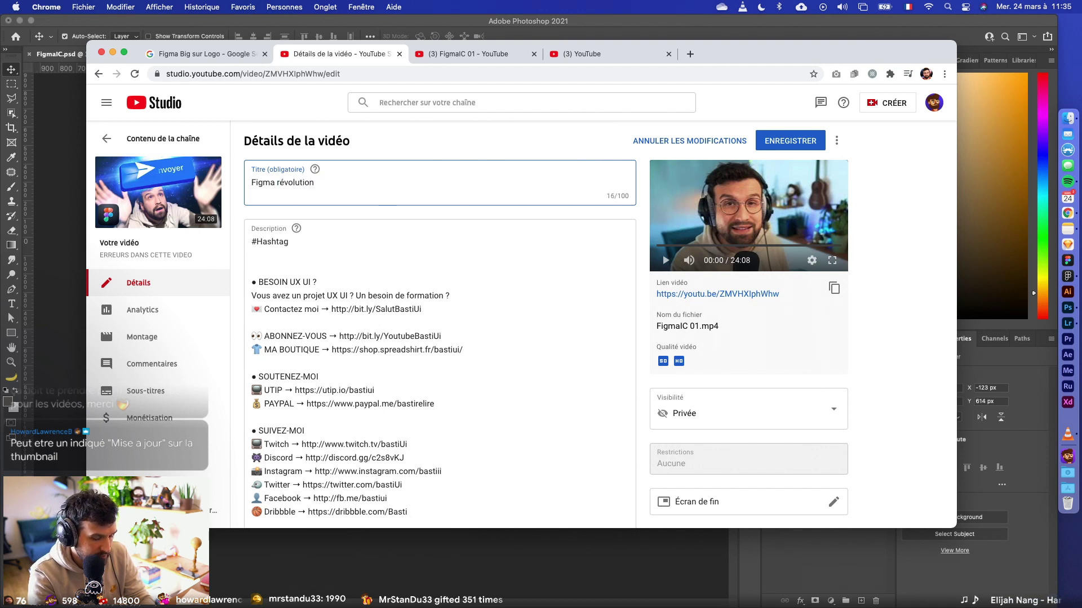
type("ne l'UI Desig")
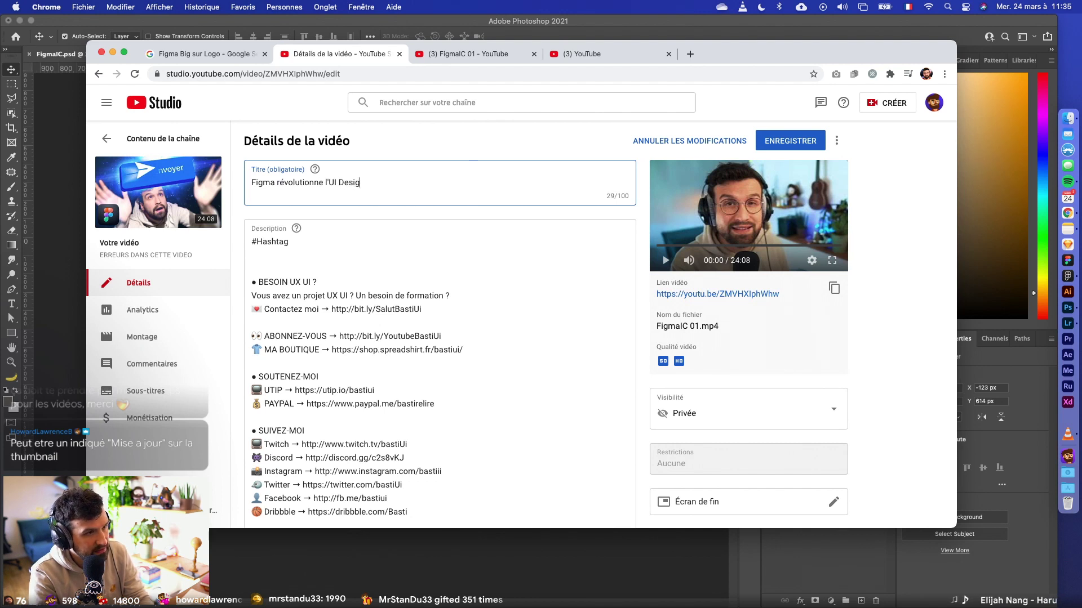
type("n — I")
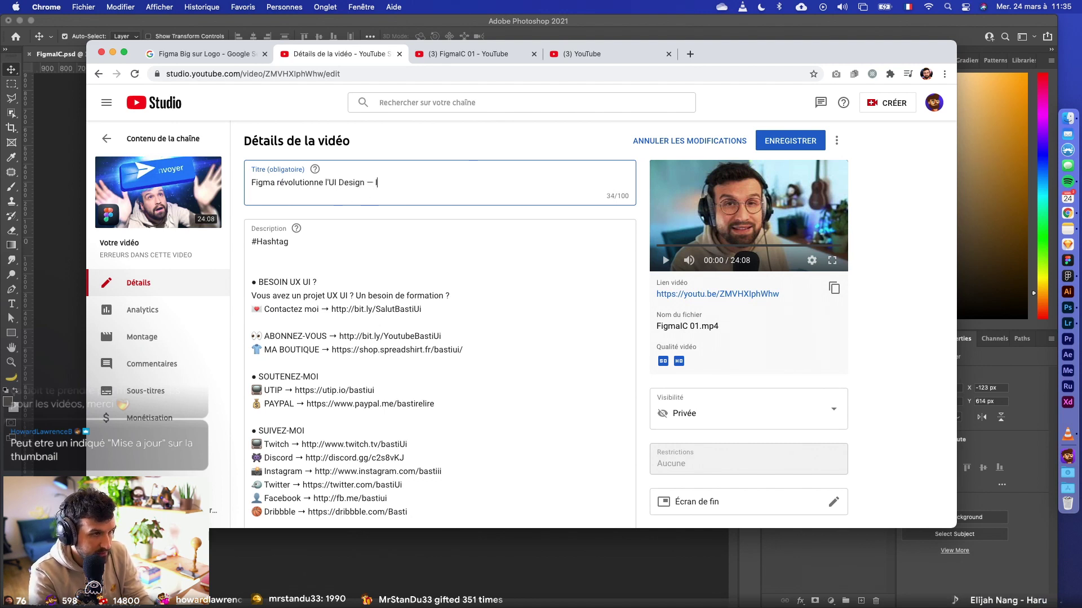
type("nteractive CO")
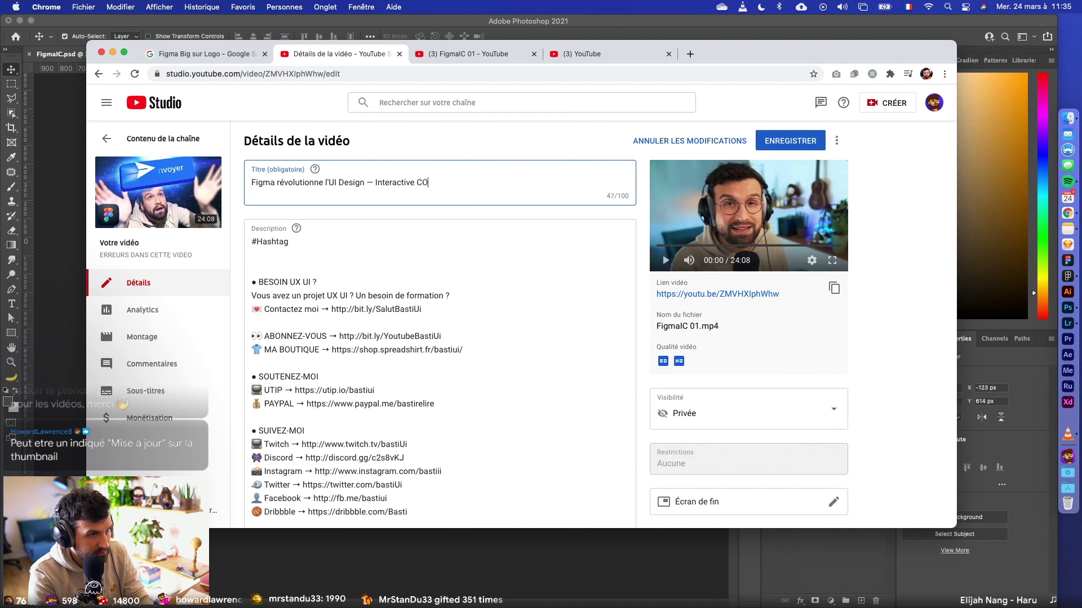
type("mponents")
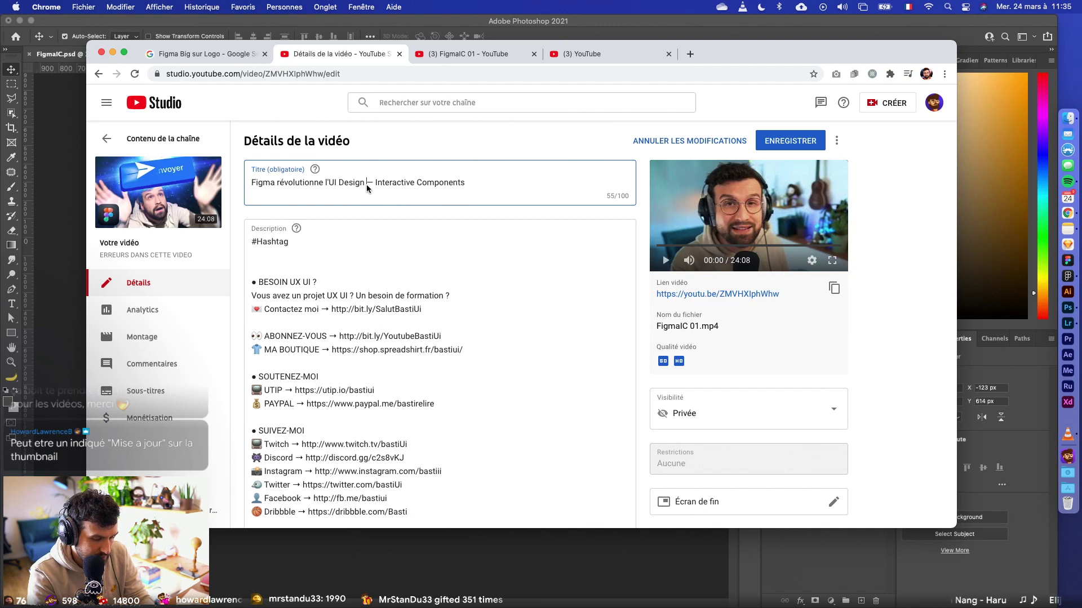
- Insert the face screaming in fear emoji 😱 after "UI Design" in the video title
key("ctrl+super+space")
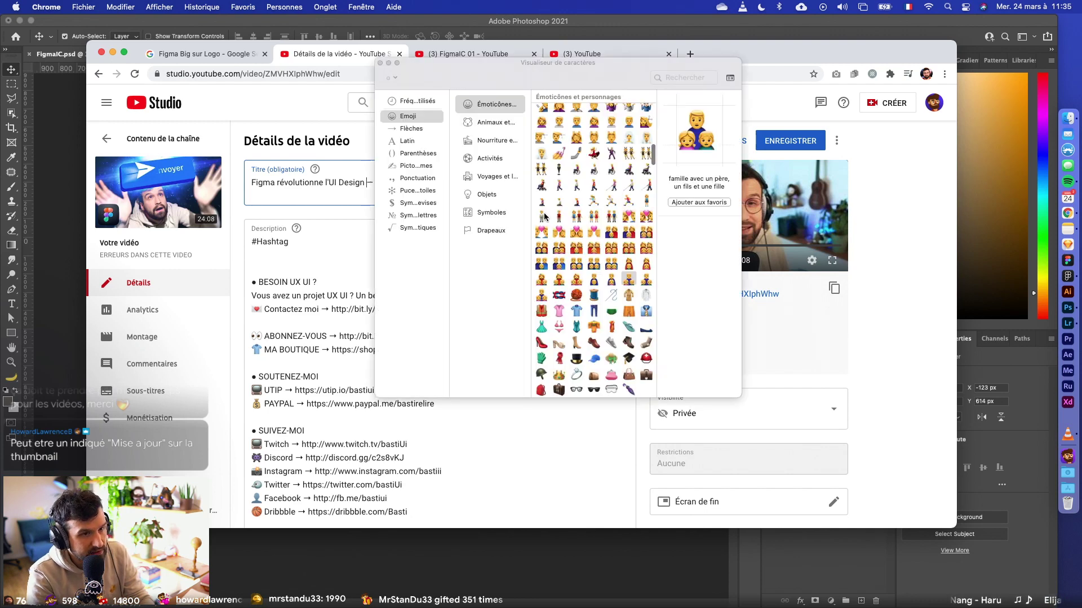
left_click(679, 79)
scroll(573, 154, "up", 10)
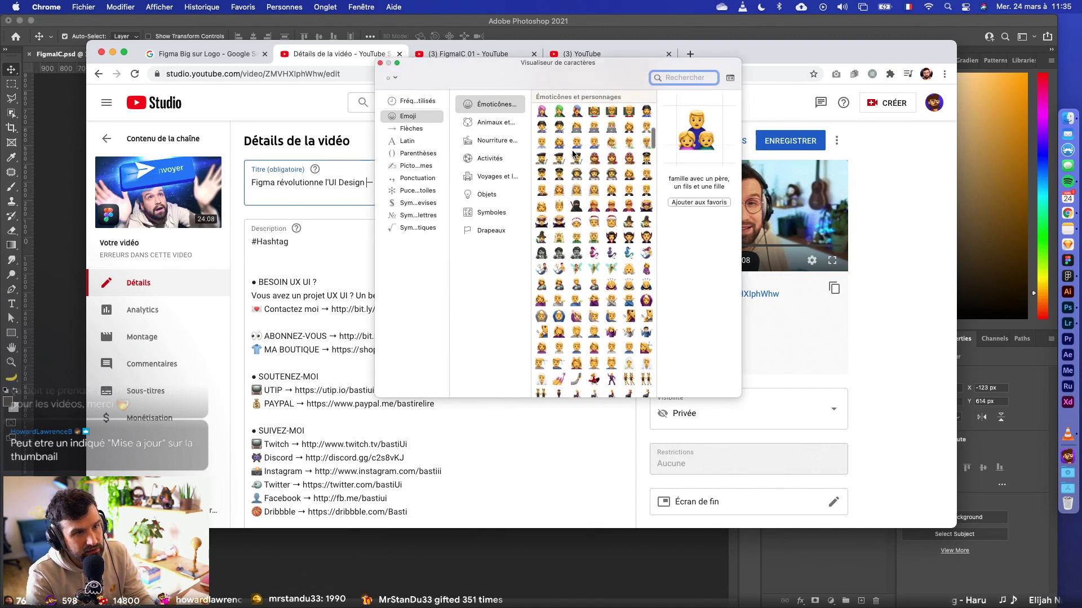
scroll(573, 153, "down", 3)
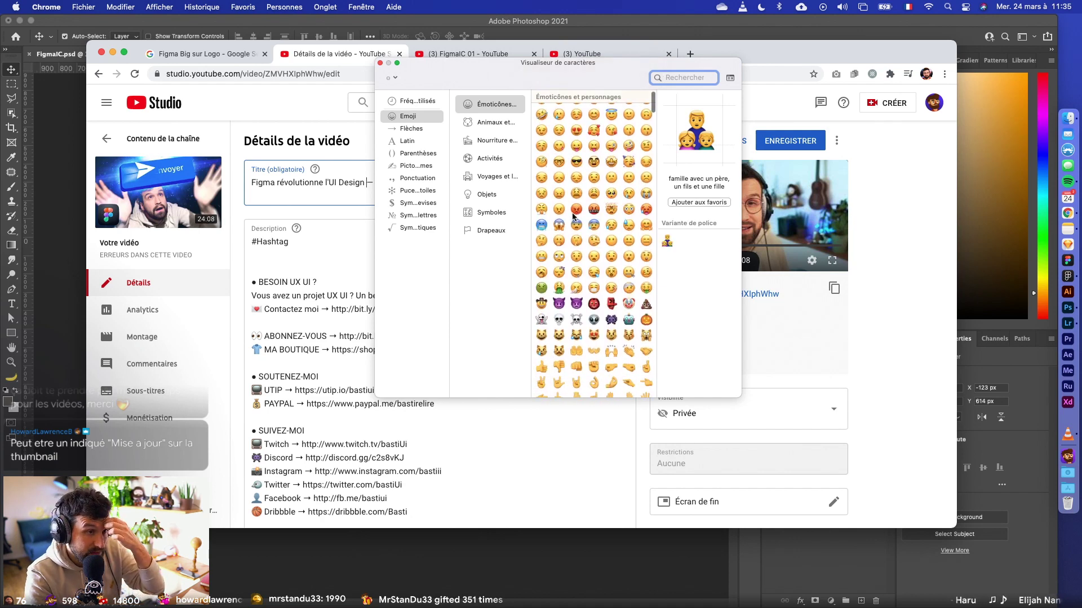
double_click(559, 225)
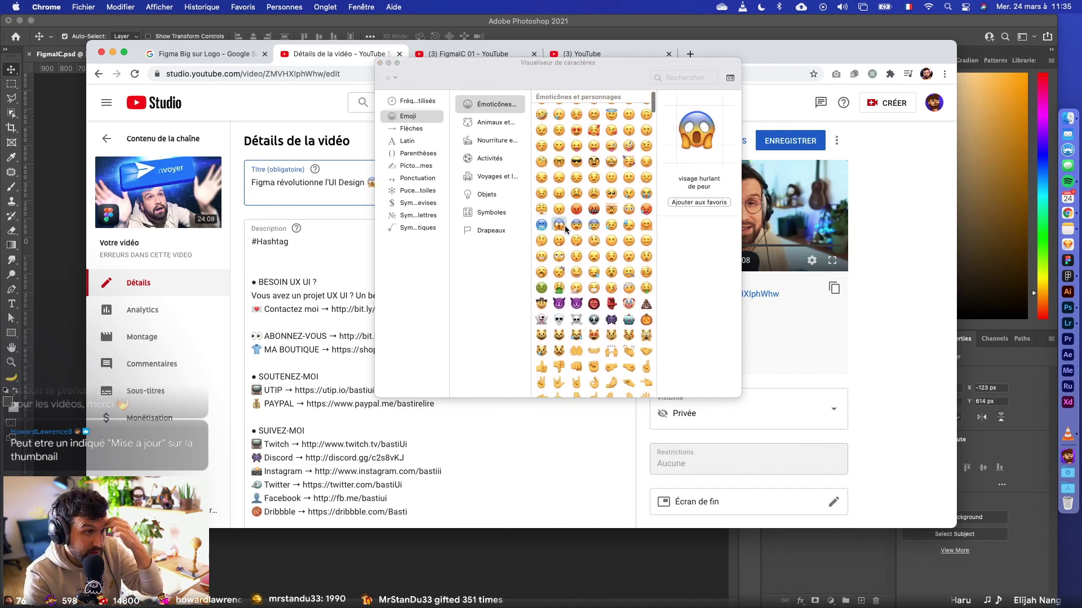
left_click(380, 63)
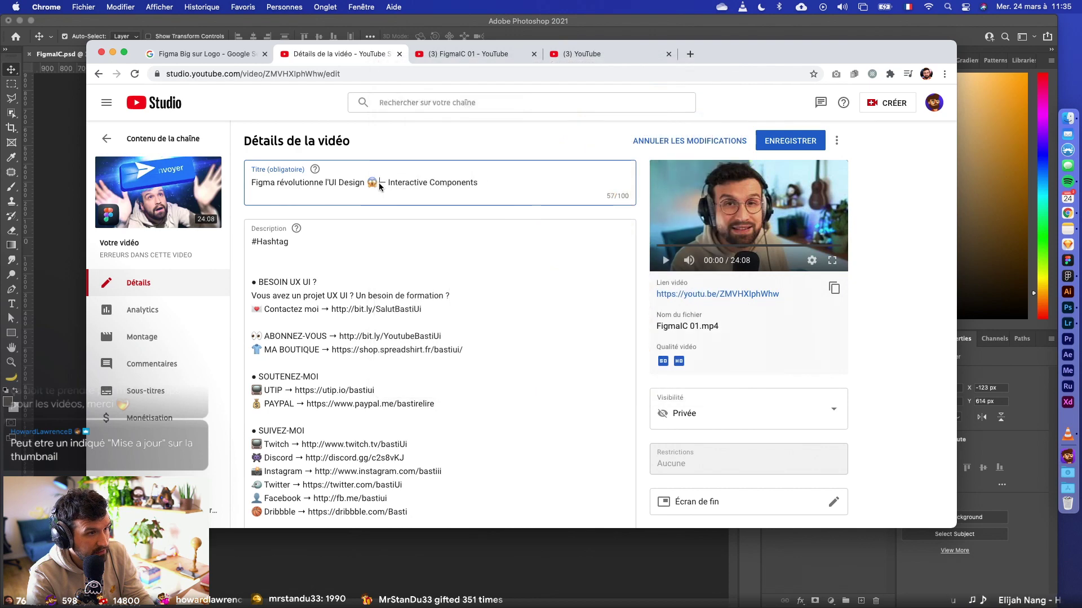
- Replace "#Hashtag" in the description with "Idées titres", paste a copy of the video title two lines below it, and save
left_click_drag(519, 182, 248, 181)
key("cmd+c")
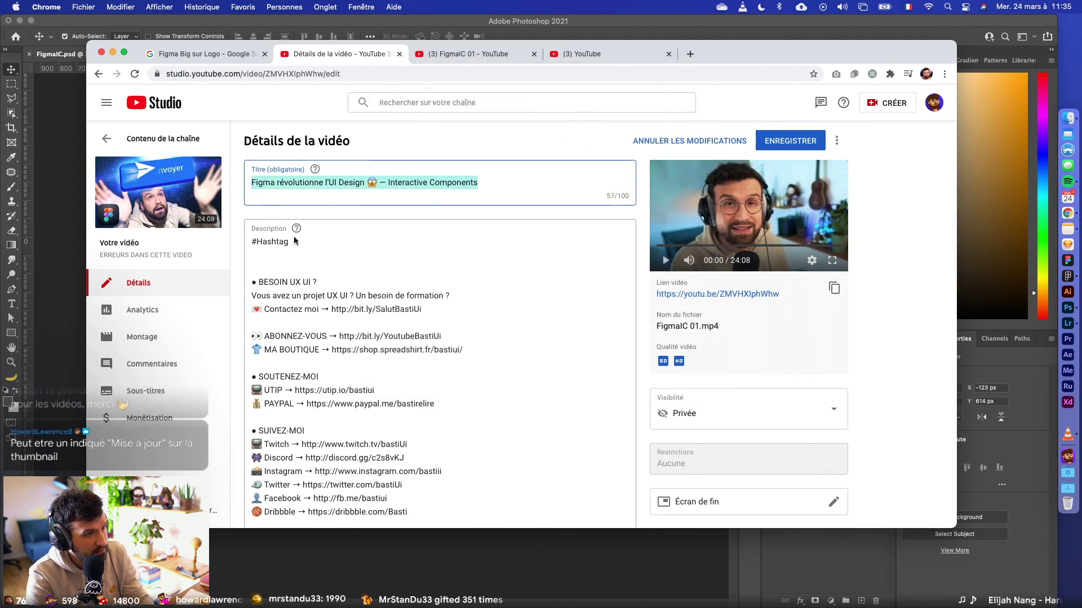
left_click_drag(293, 236, 234, 243)
type("Idées titr")
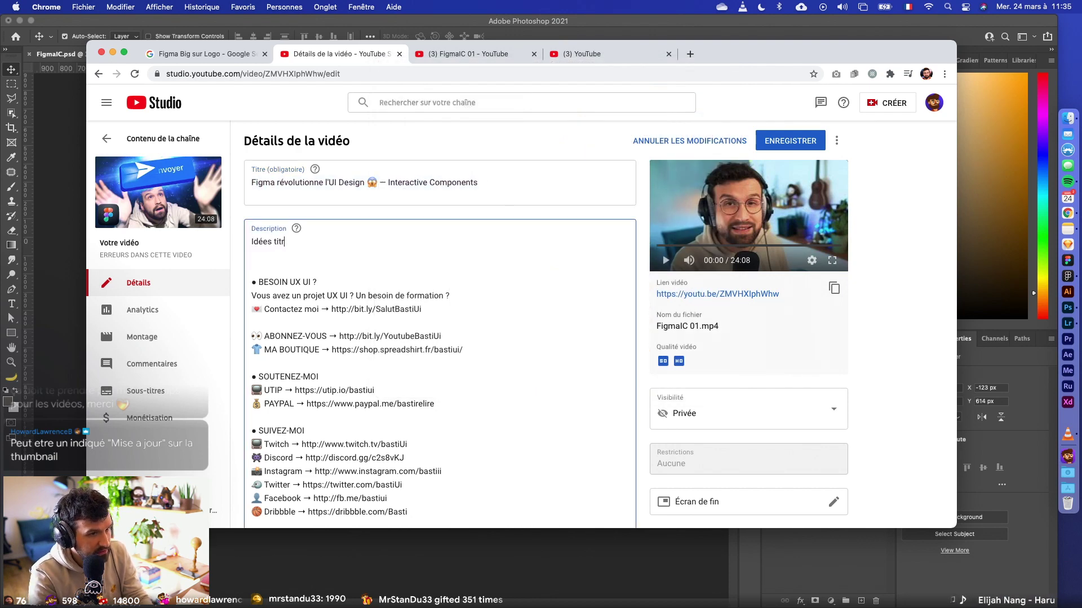
type("es")
key("Return")
key("Return")
key("cmd+v")
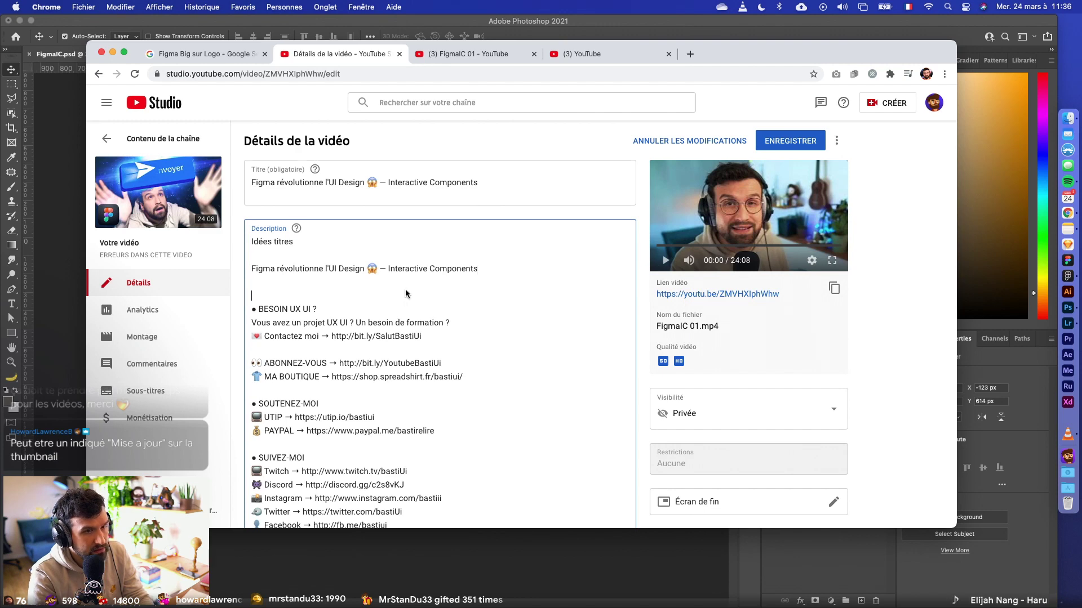
left_click(815, 141)
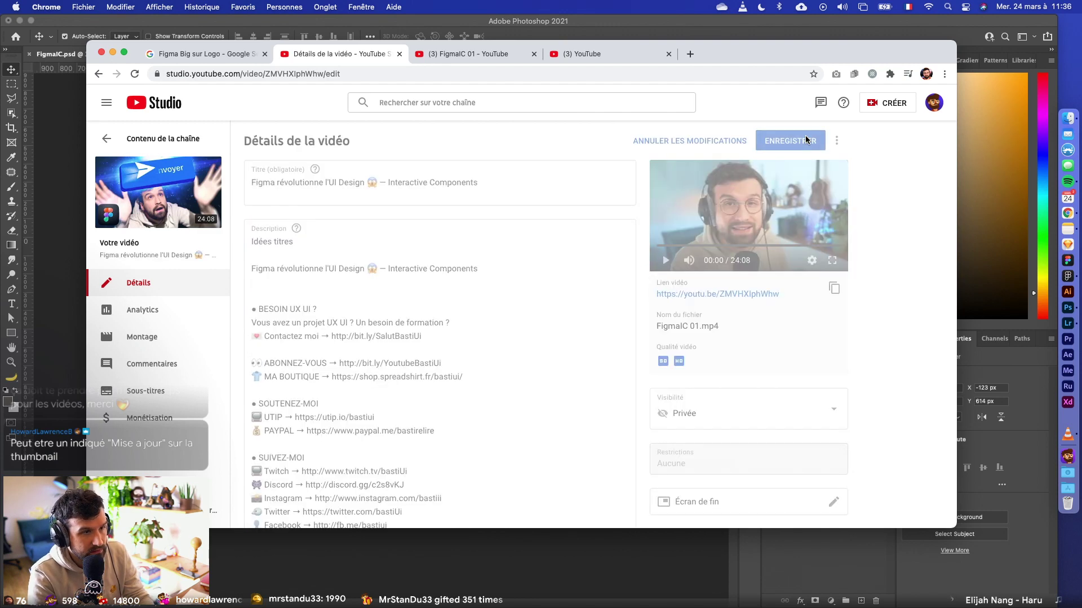
- Reload the YouTube watch history and check how the video's new title is displayed
left_click(506, 56)
left_click(563, 56)
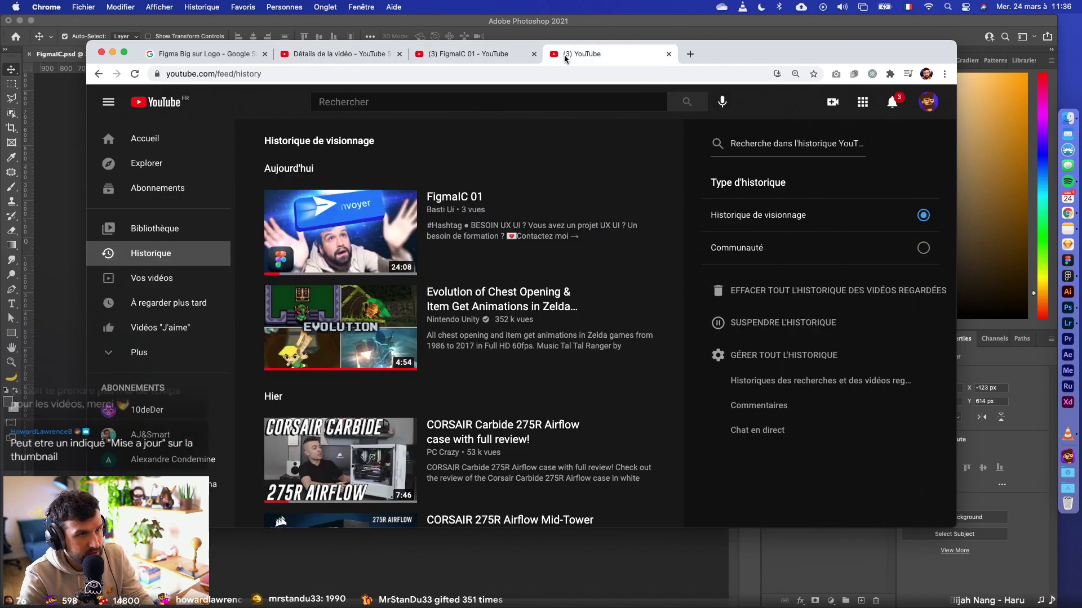
key("cmd+r")
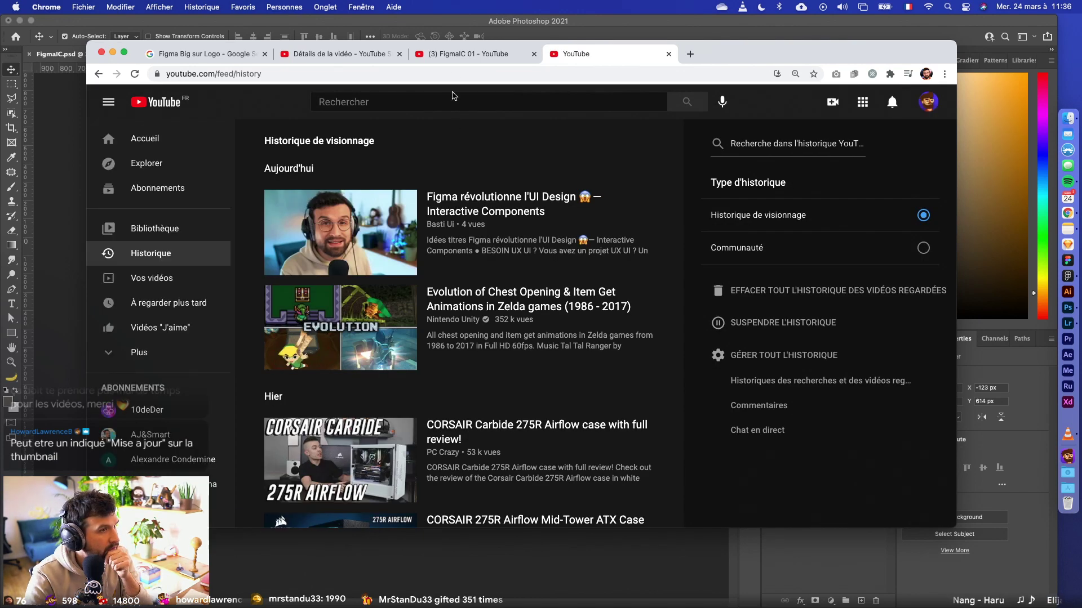
- Return to the video's Studio details page, upload FigmaIC.jpg as its custom thumbnail and save
left_click(451, 55)
left_click(358, 53)
scroll(309, 303, "down", 5)
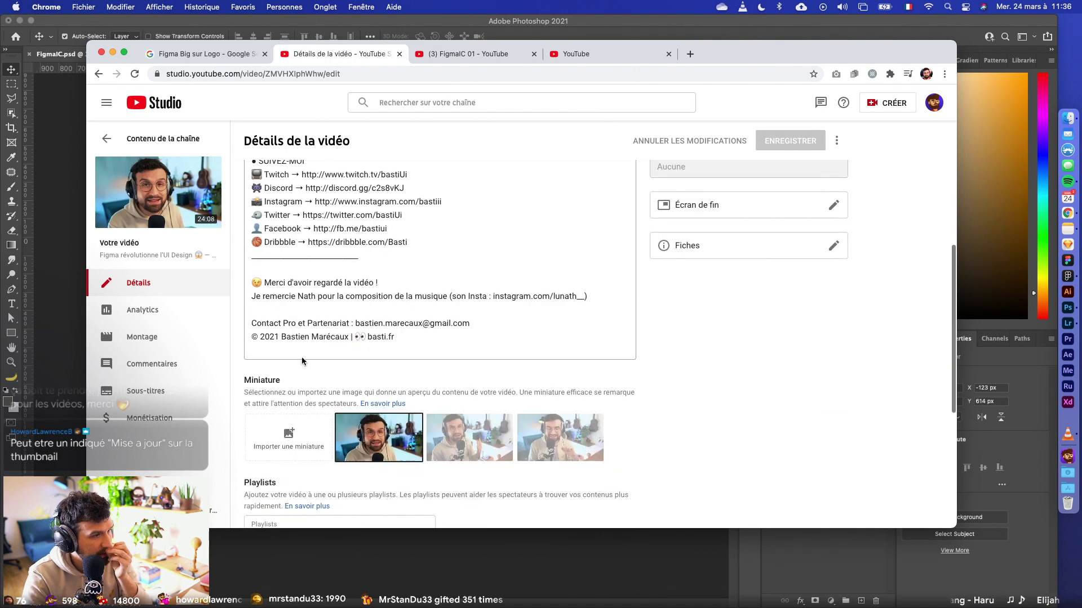
left_click(288, 440)
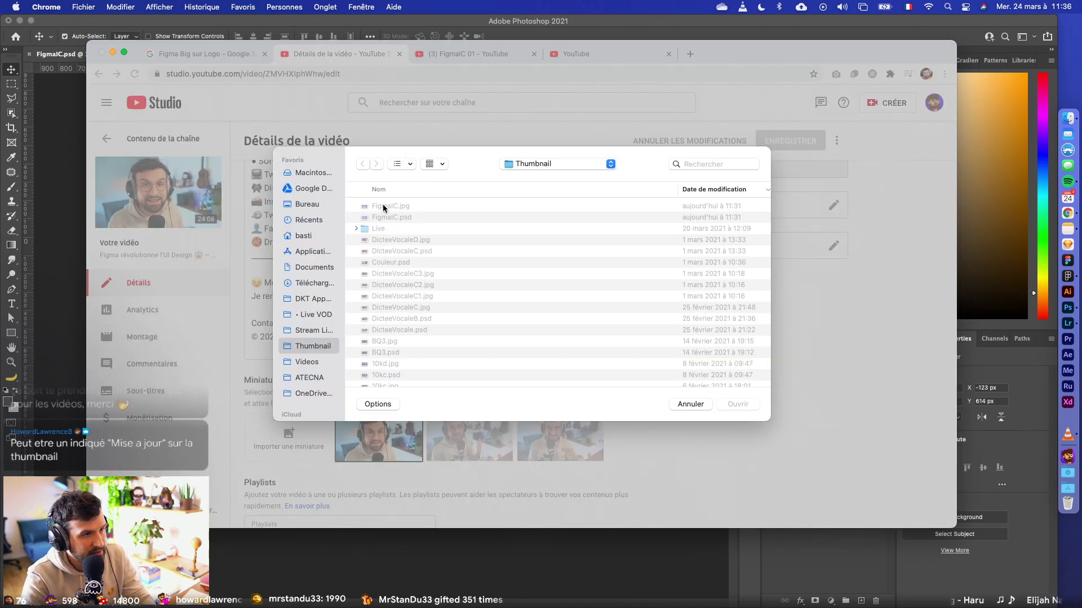
double_click(383, 208)
left_click(784, 141)
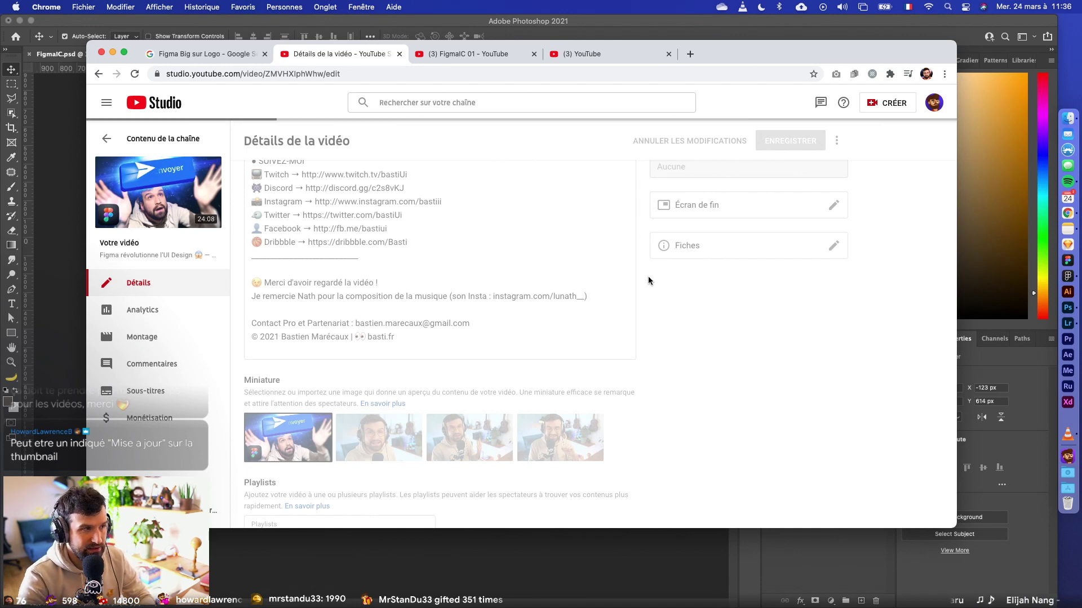
- Refresh the watch history to examine the custom thumbnail together with the new title
left_click(488, 54)
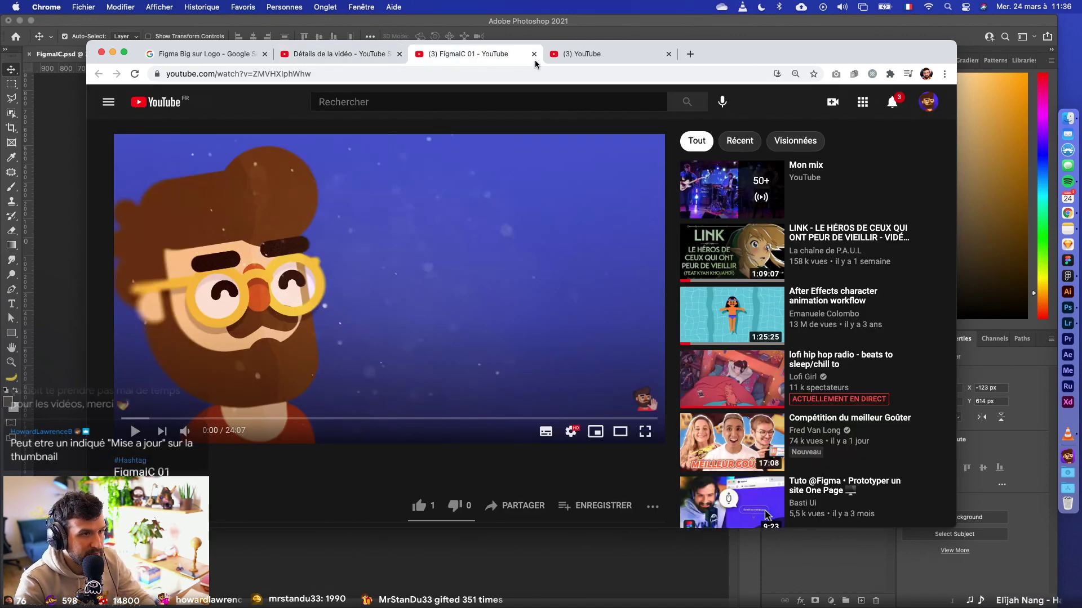
left_click(567, 54)
key("super+r")
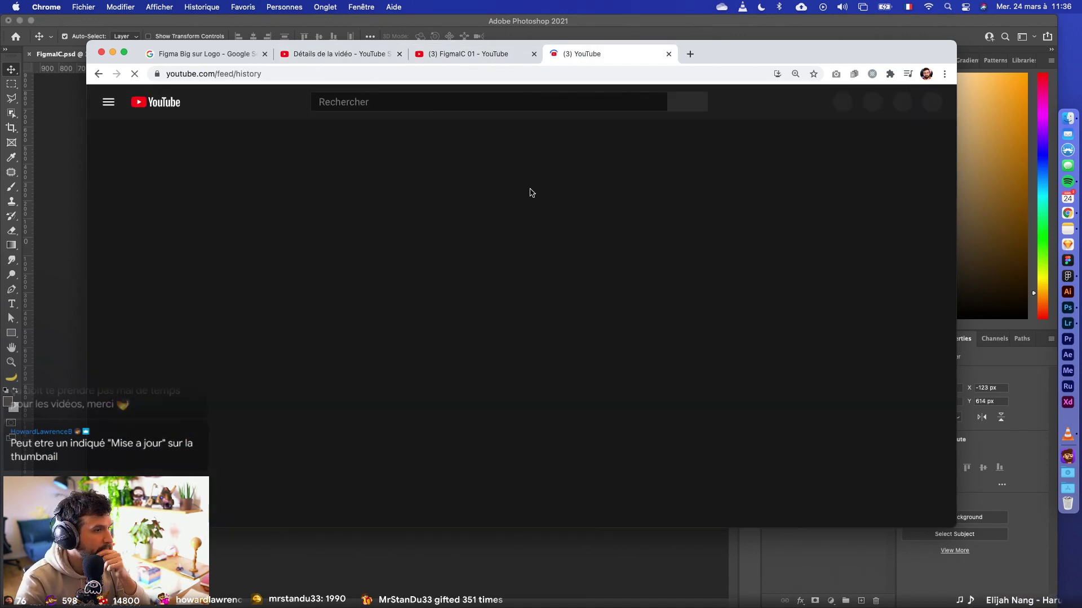
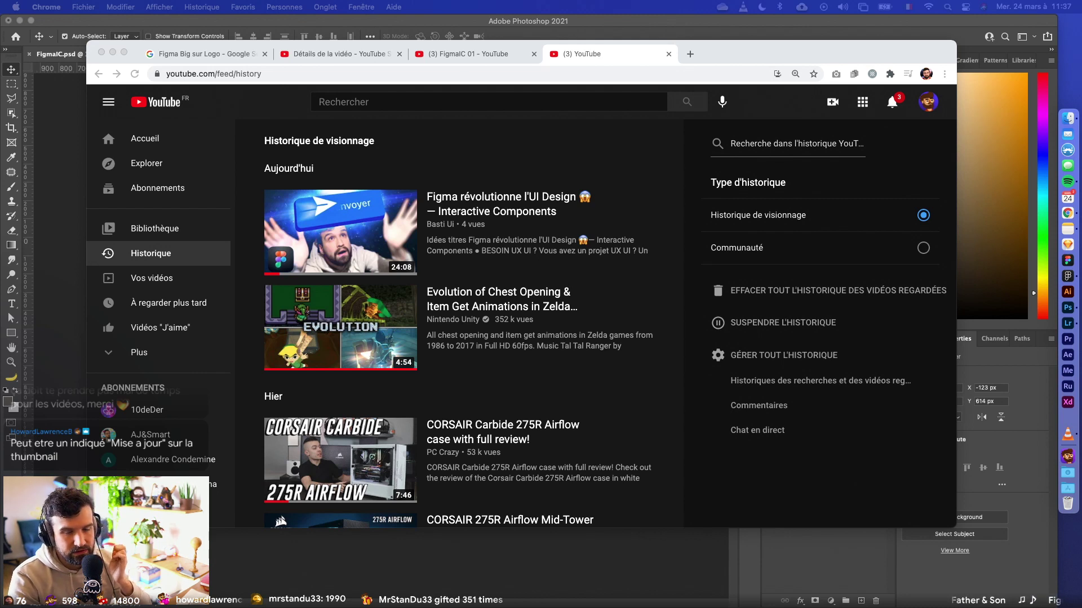
- Switch to the FigmaIC.psd document in Photoshop, collapse the Button layer group and check the visibility of the layers below it
left_click(460, 56)
left_click(353, 52)
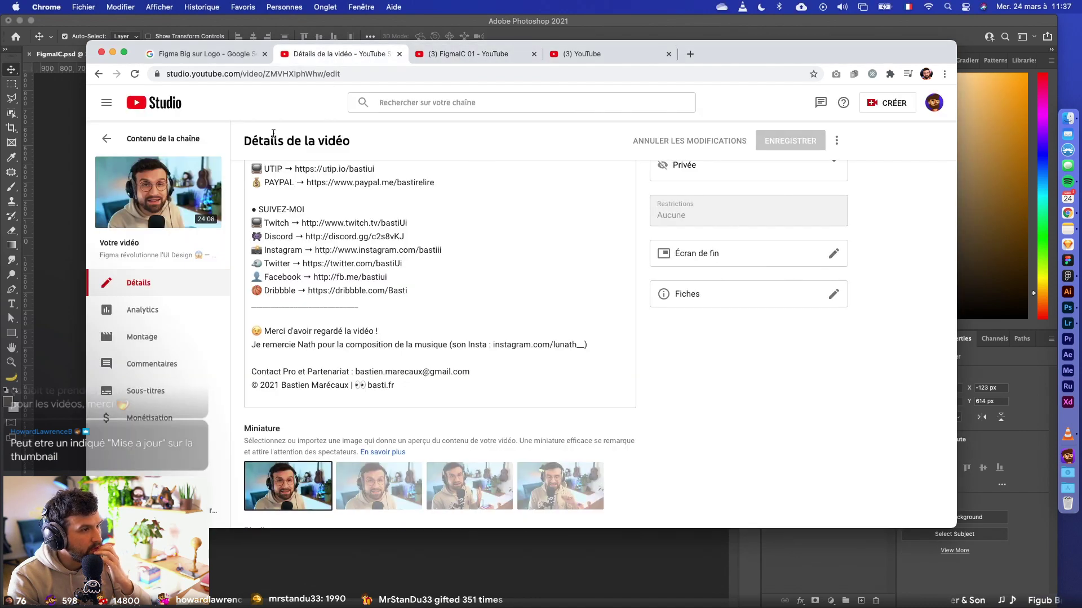
key("super+Tab")
key("super+0")
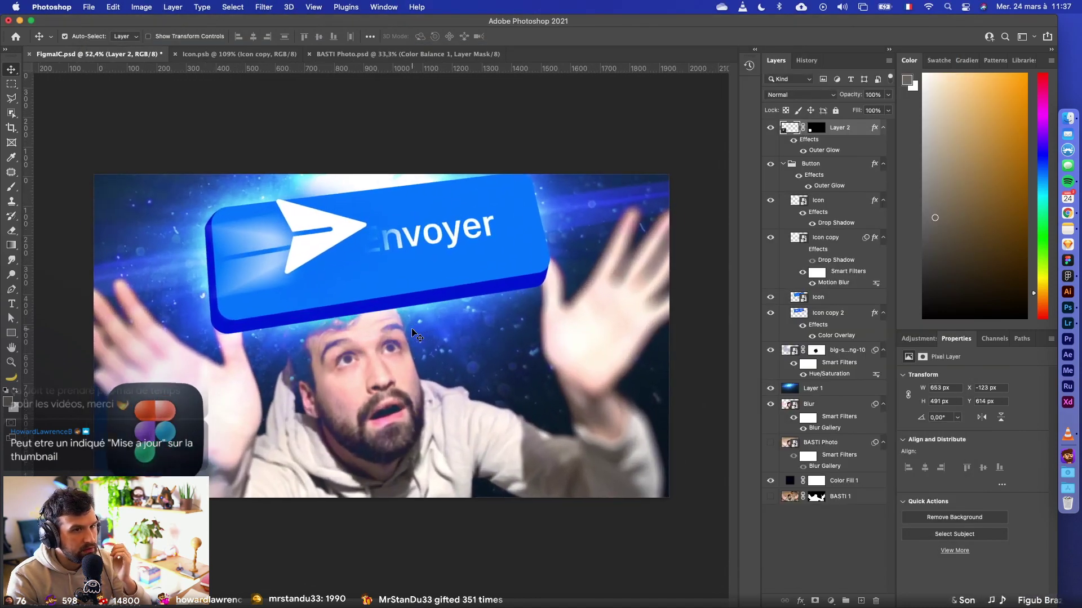
key("super+0")
left_click(783, 163)
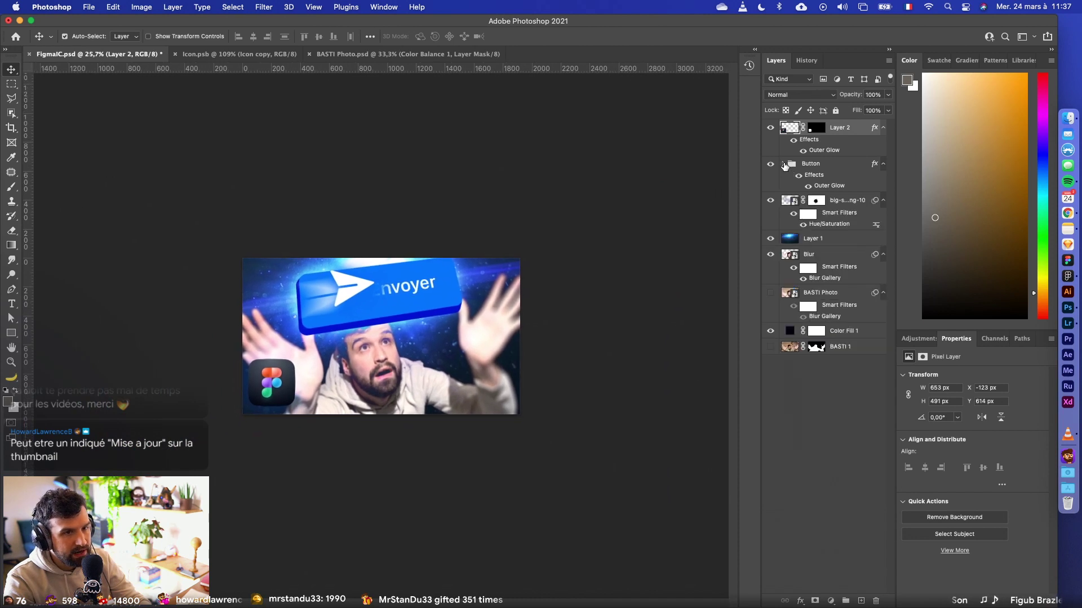
left_click(770, 200)
left_click(770, 200)
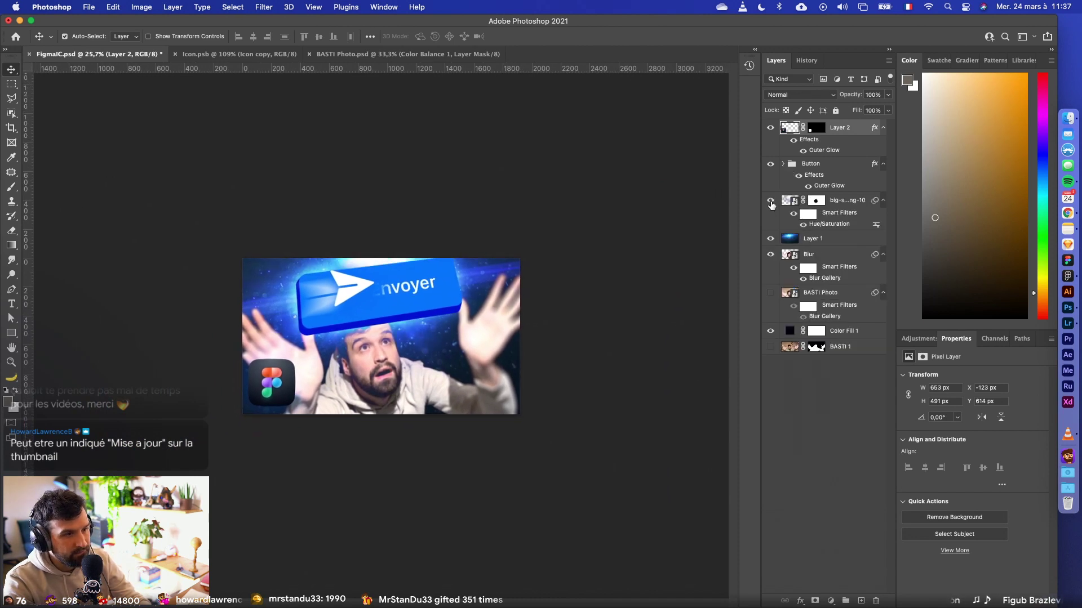
left_click(770, 292)
left_click(774, 294)
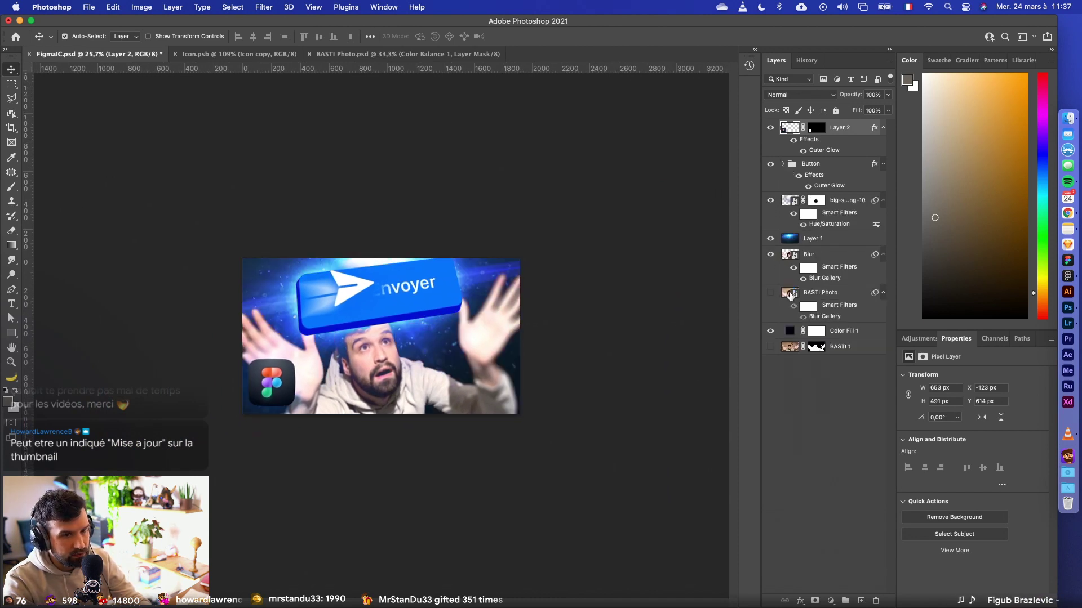
- Delete the unused hidden BASTI Photo and BASTI 1 layers from the thumbnail document
left_click(789, 293)
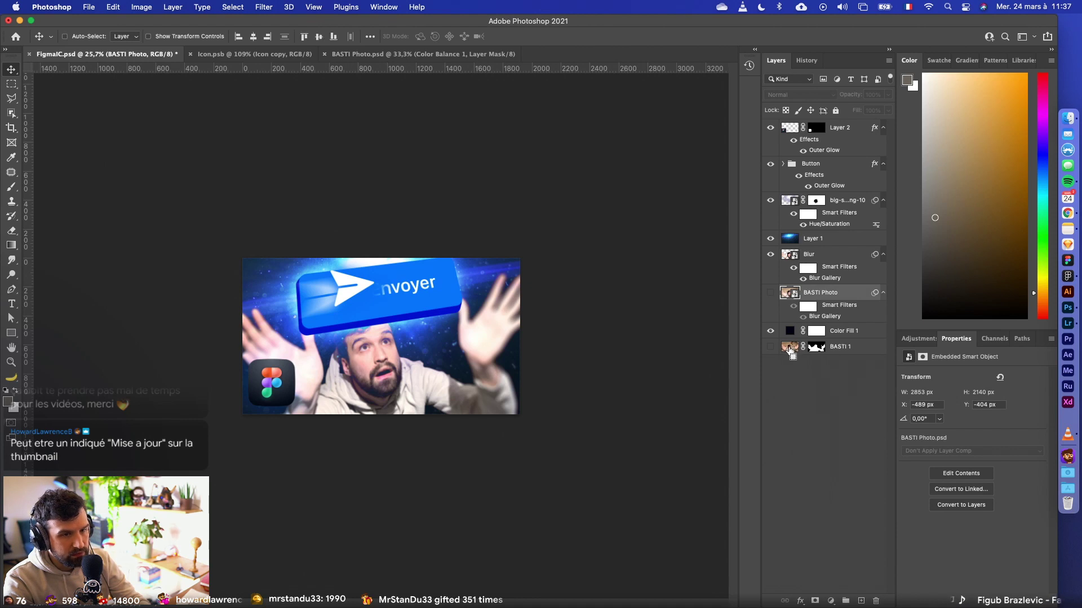
left_click(876, 601)
key("Return")
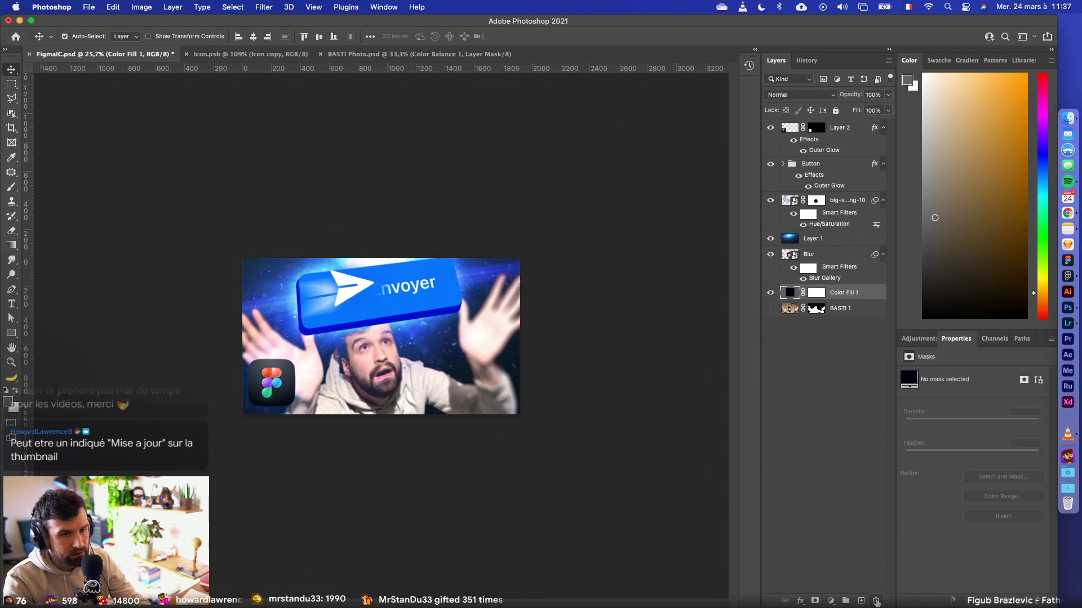
left_click(849, 307)
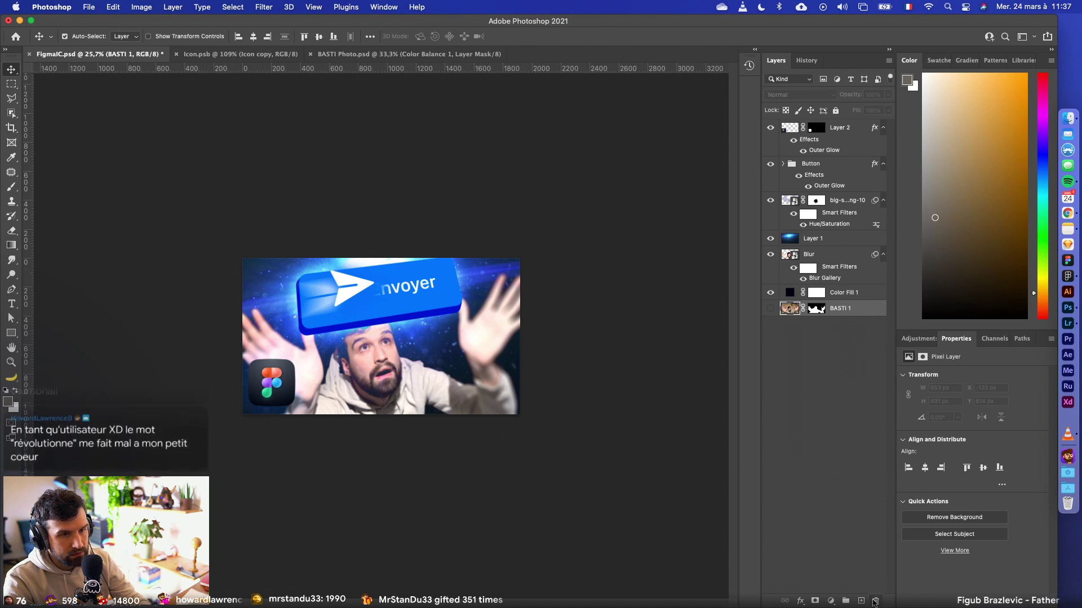
left_click(876, 600)
key("Return")
left_click(770, 294)
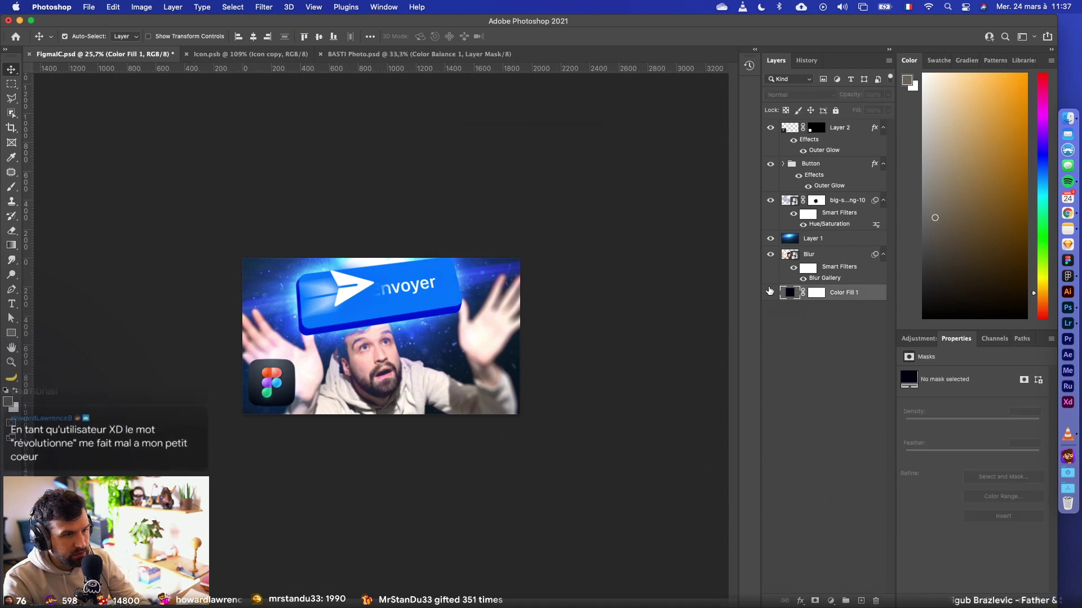
left_click(770, 294)
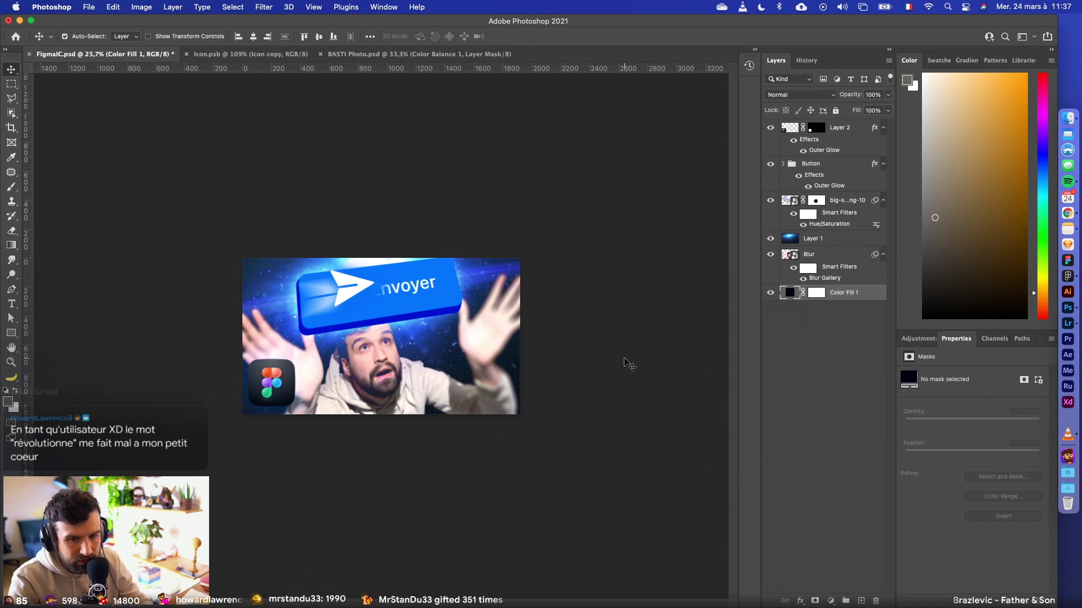
- Save FigmaIC.psd and close the Icon.psb and BASTI Photo.psd documents
scroll(318, 348, "up", 3)
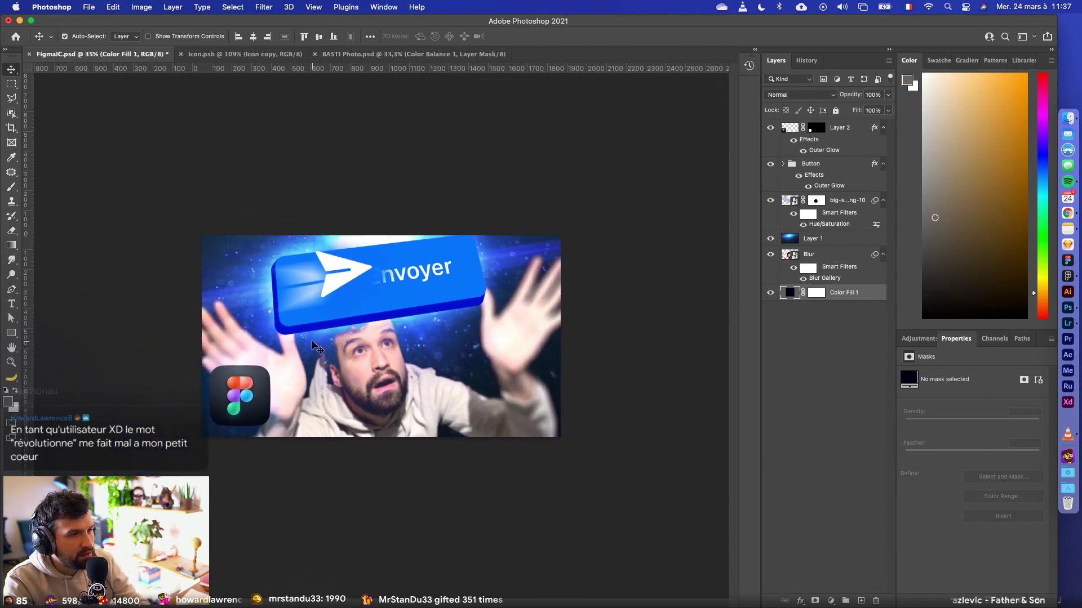
scroll(318, 348, "down", 2)
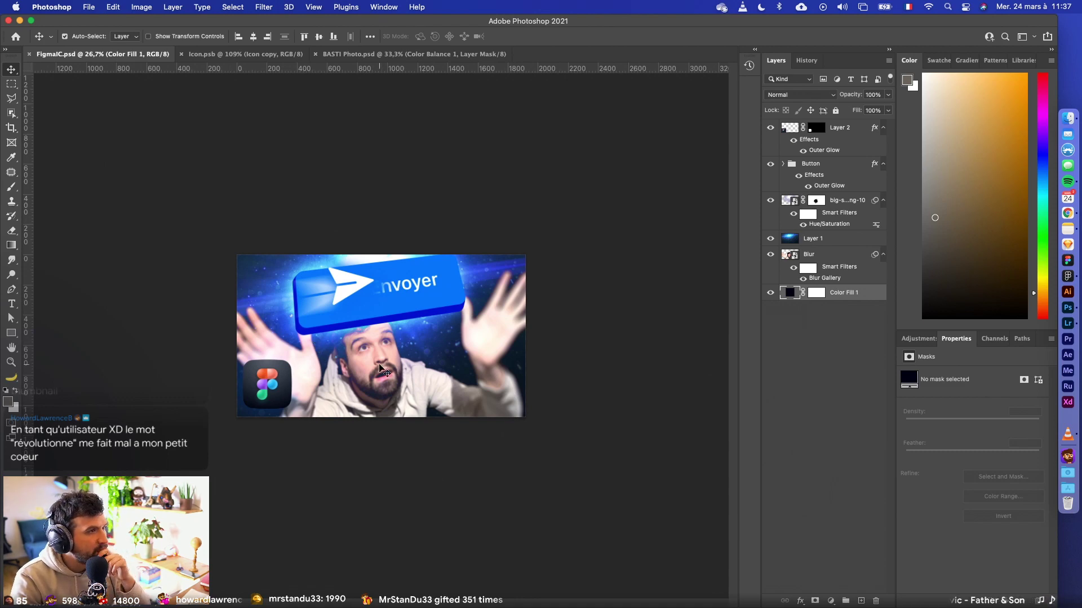
left_click(228, 54)
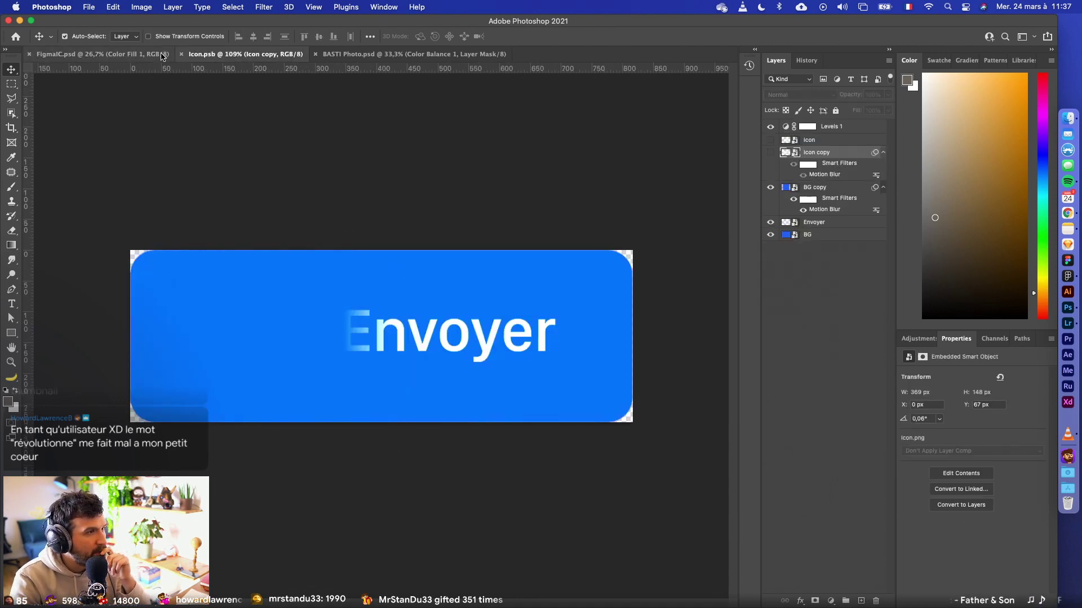
key("super+w")
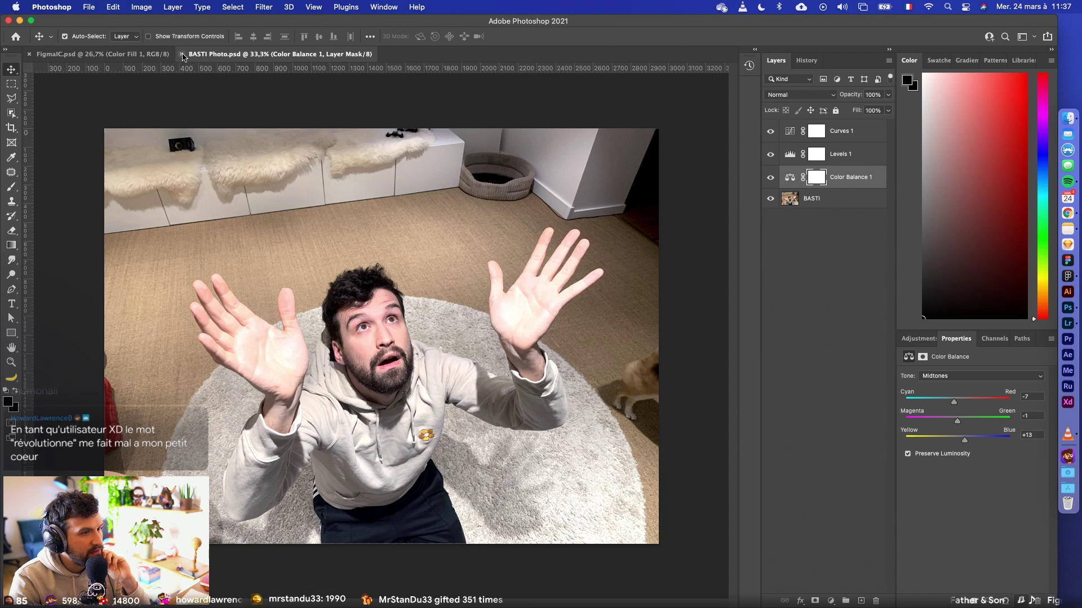
left_click(181, 54)
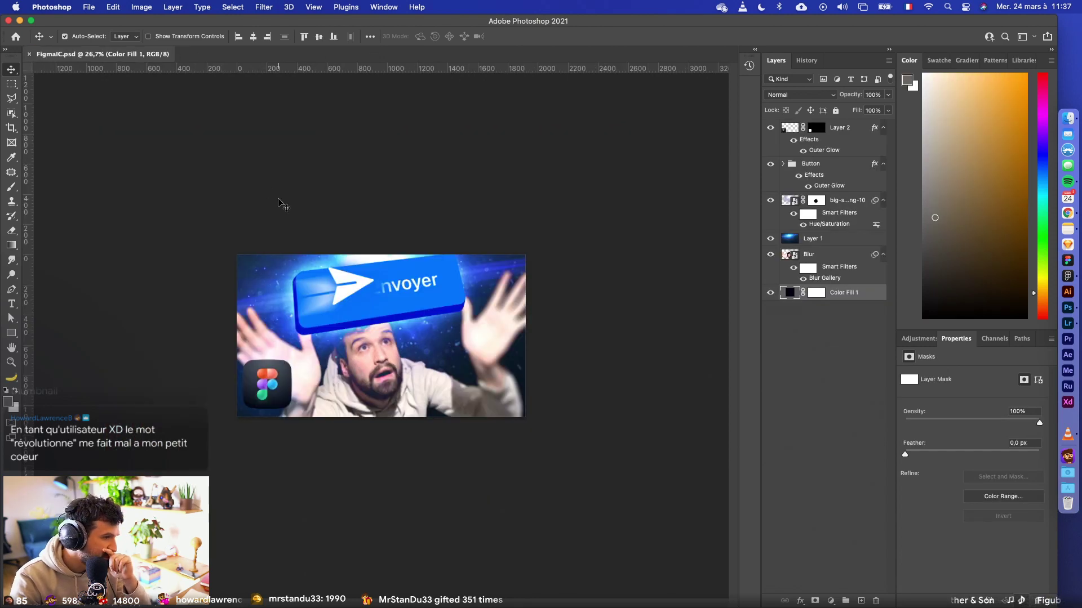
scroll(278, 203, "down", 3)
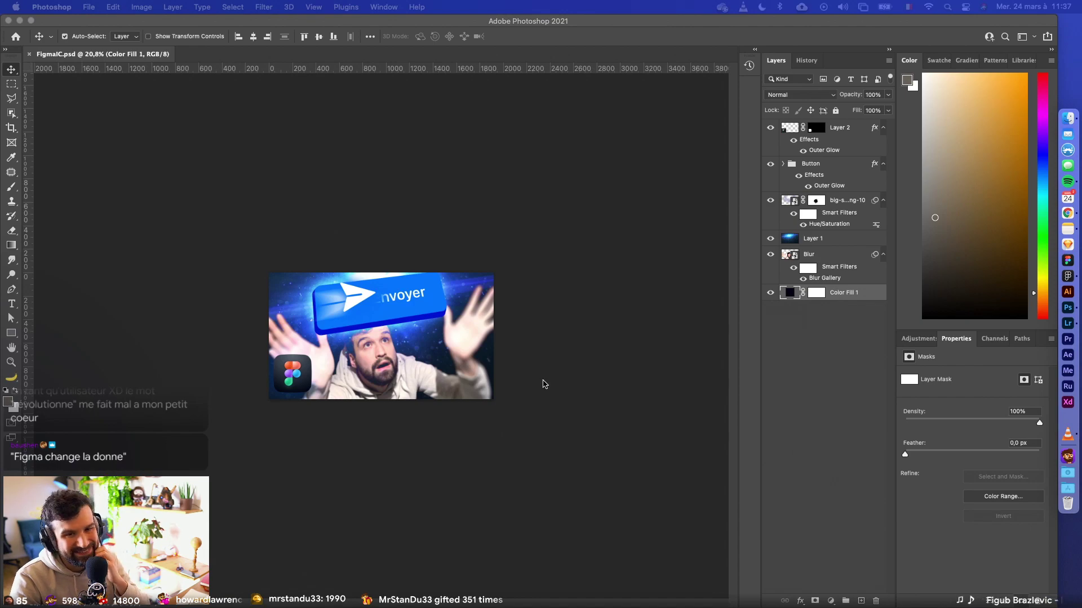
- Close the two Chrome windows holding the lens flare and "Anime speed" image searches, keeping the YouTube Studio window
key("ctrl+Up")
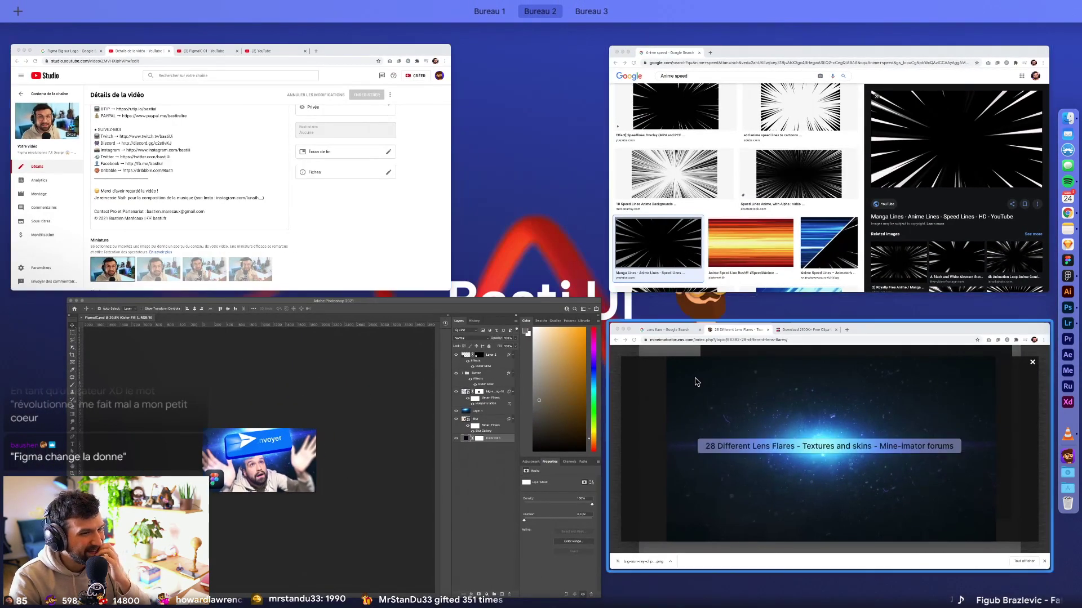
left_click(695, 380)
left_click(438, 46)
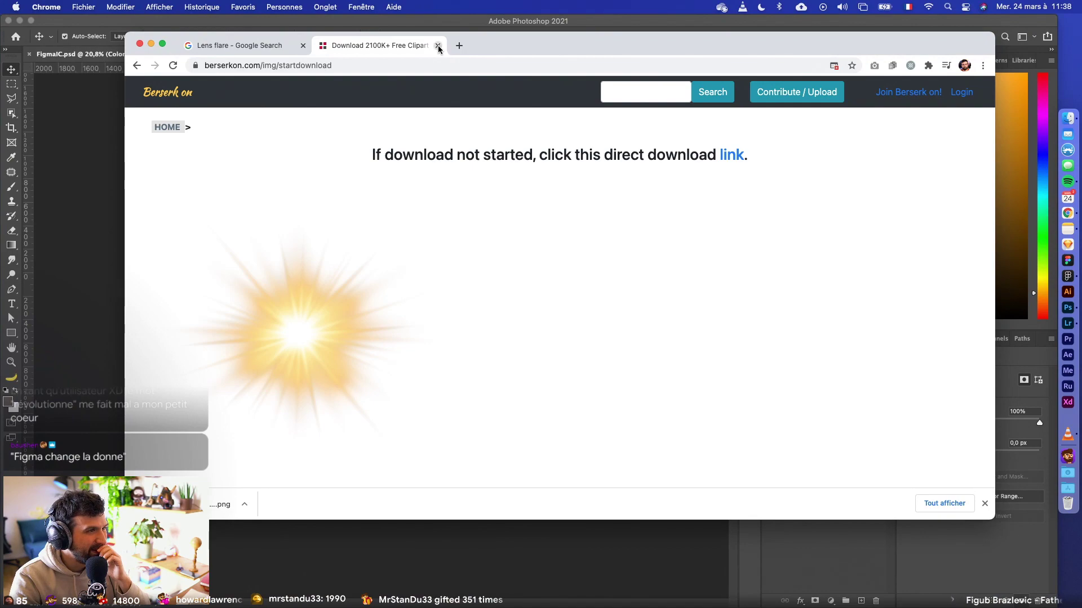
left_click(438, 46)
left_click(141, 45)
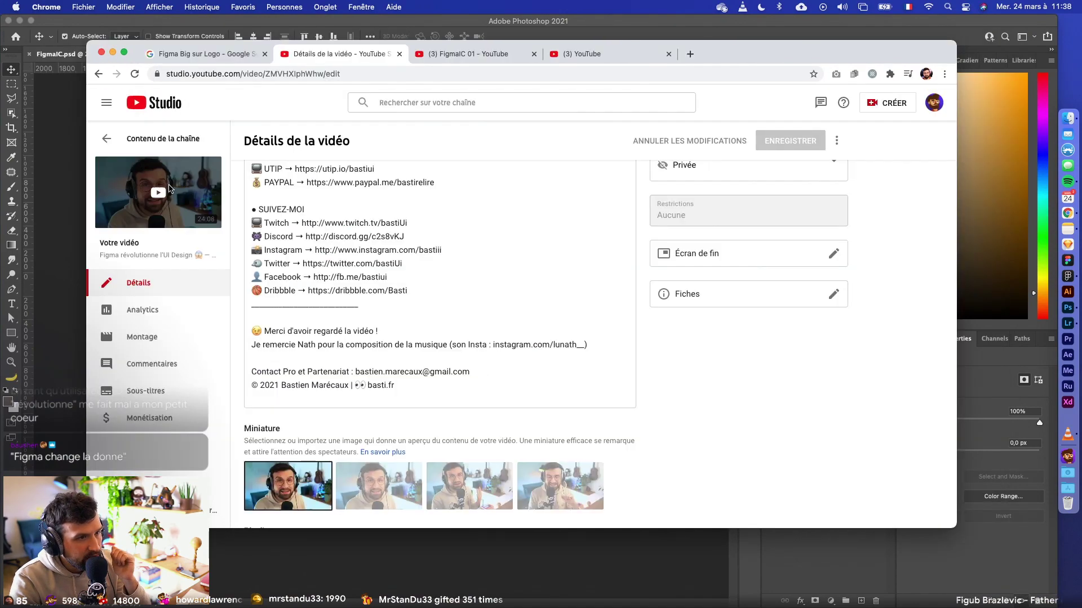
key("ctrl+Up")
left_click(172, 186)
key("ctrl+Up")
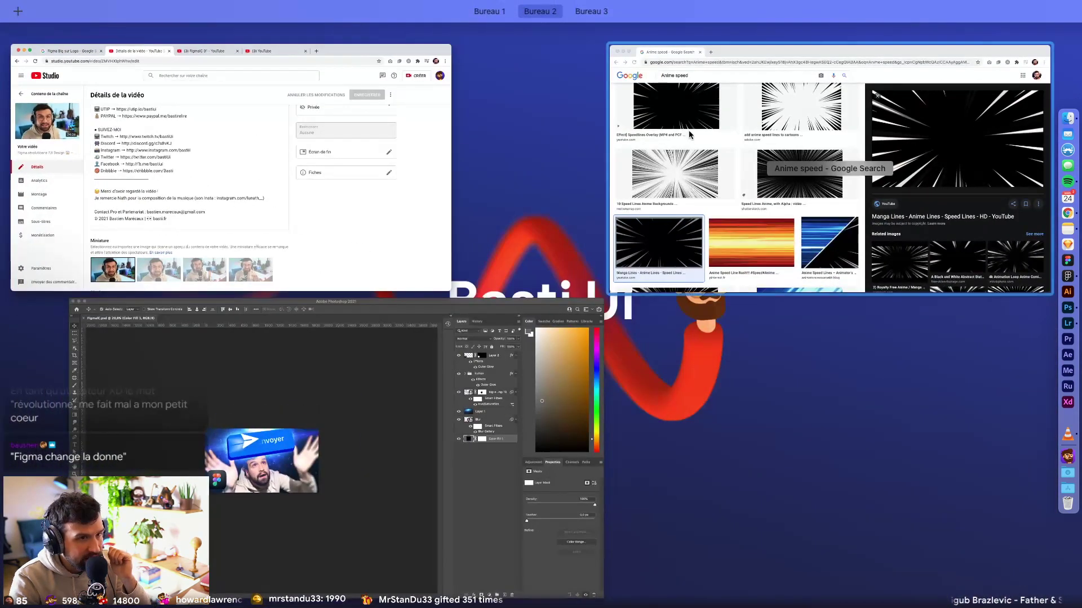
left_click(796, 169)
left_click(137, 49)
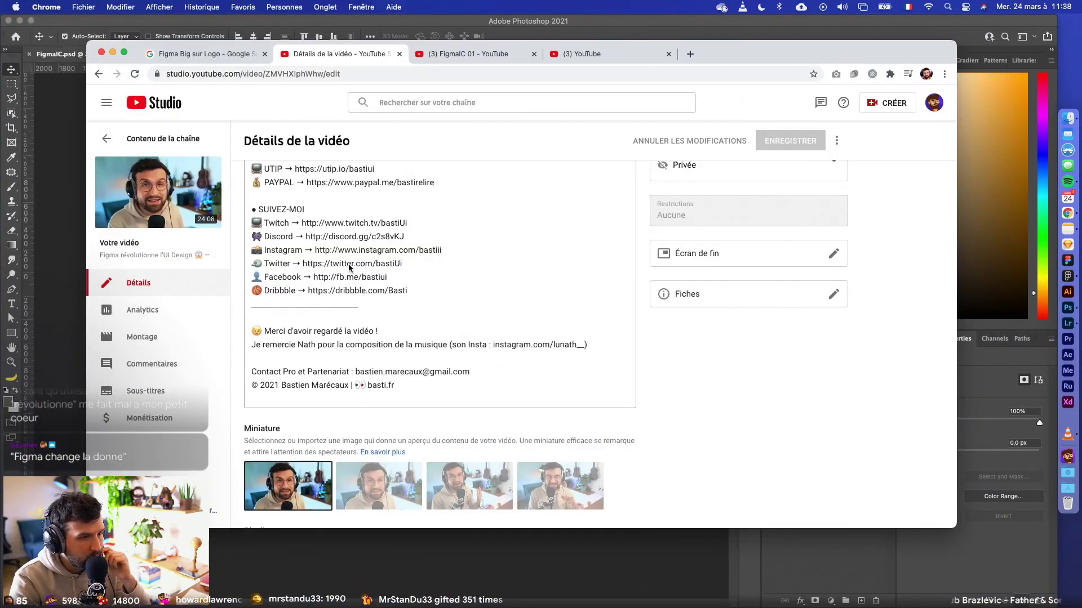
- Replace "Figma révolutionne l'UI Design" in the video title with "La meilleure chose qui", keeping the emoji and "Interactive Components"
scroll(378, 294, "down", 2)
scroll(378, 294, "down", 1)
scroll(379, 294, "up", 10)
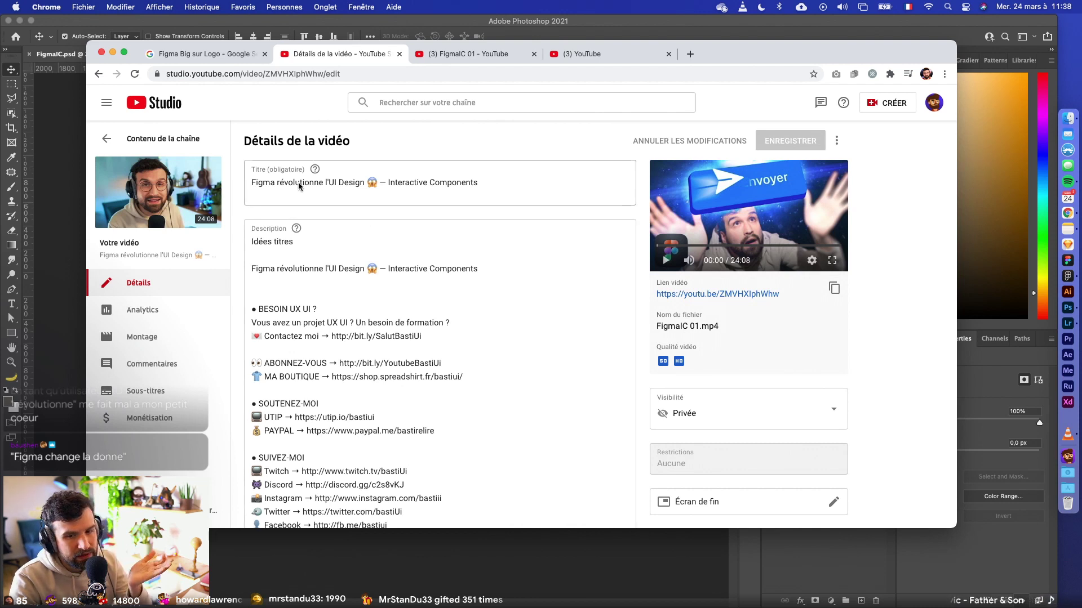
left_click(488, 271)
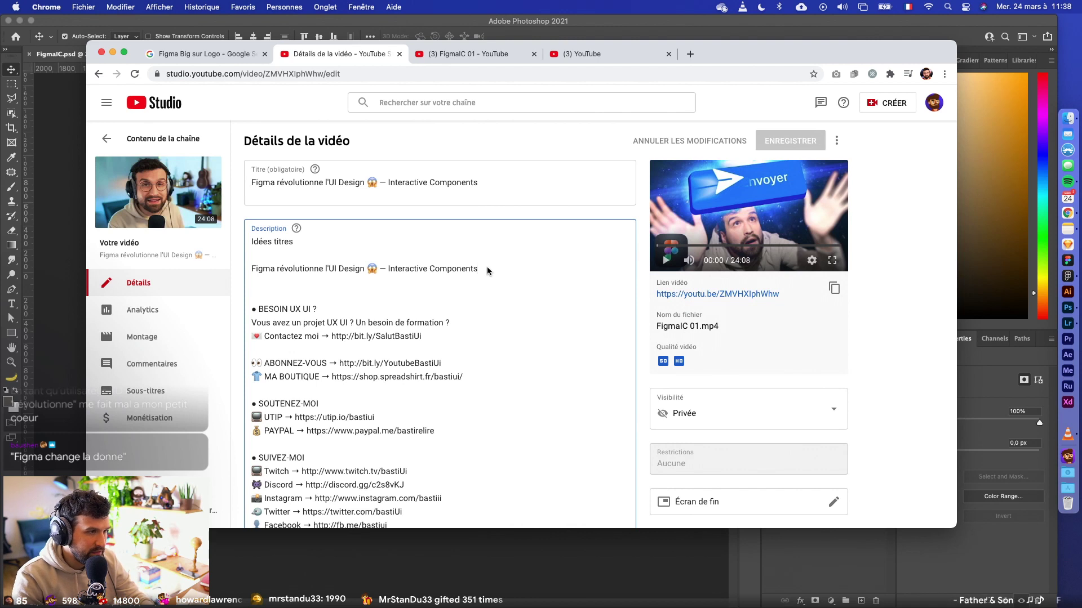
left_click(361, 184)
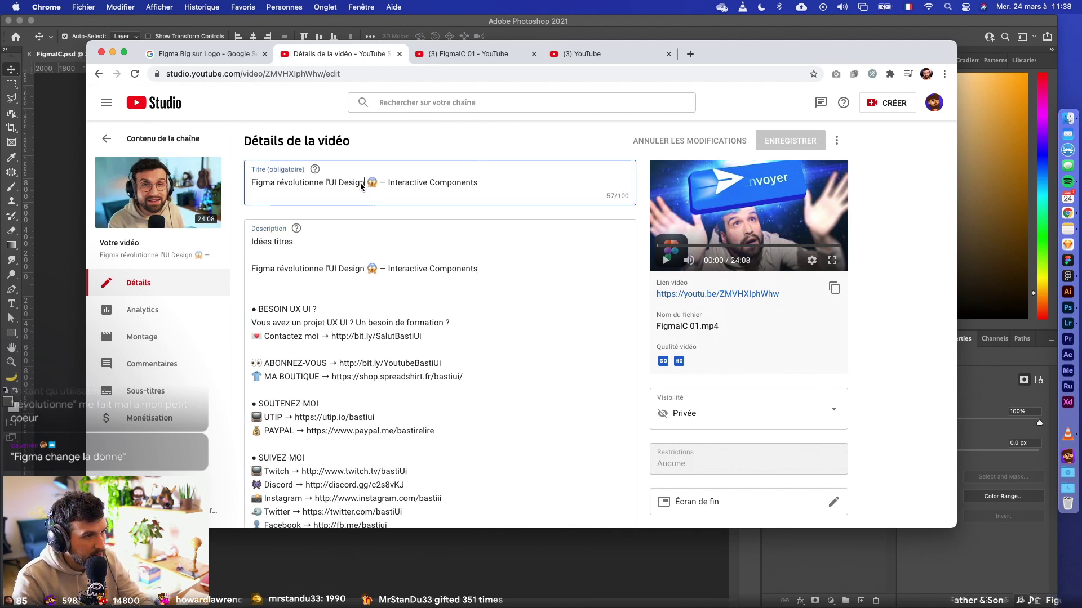
left_click_drag(361, 184, 249, 184)
type("La mell")
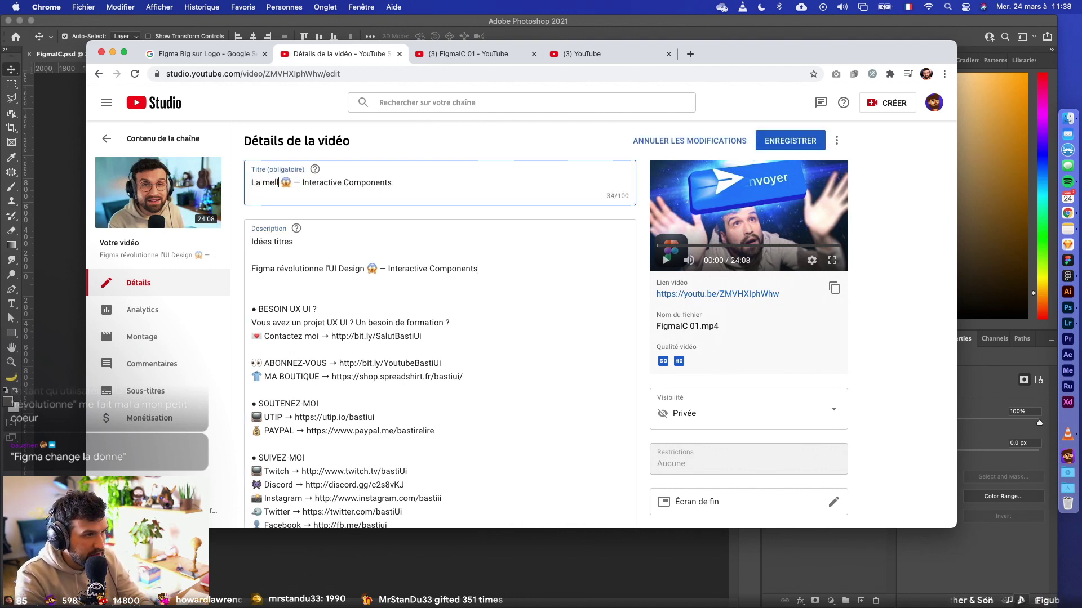
type("leure cho")
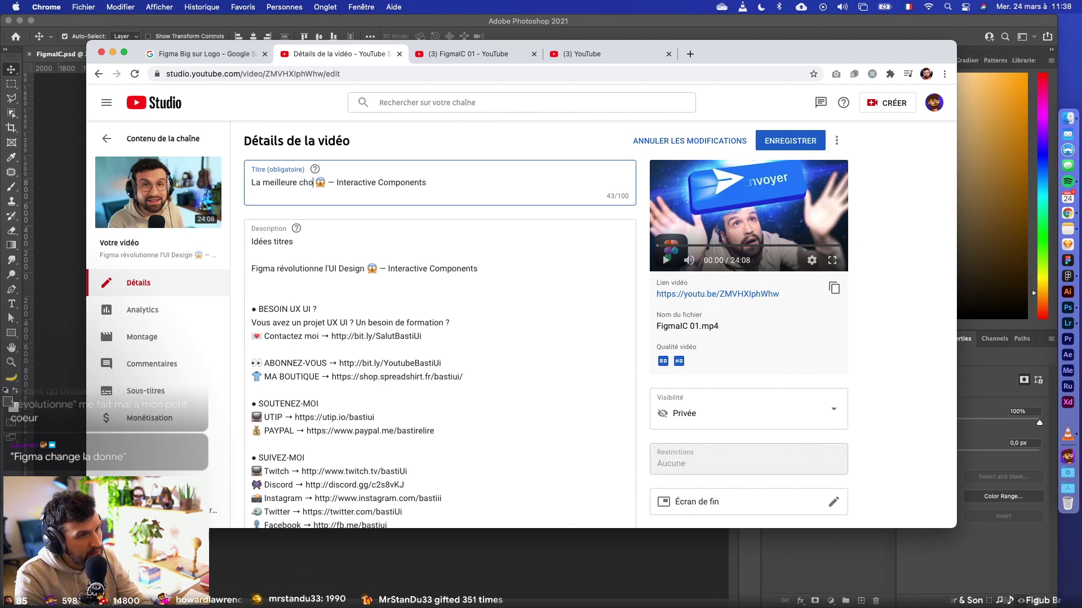
type("se qui")
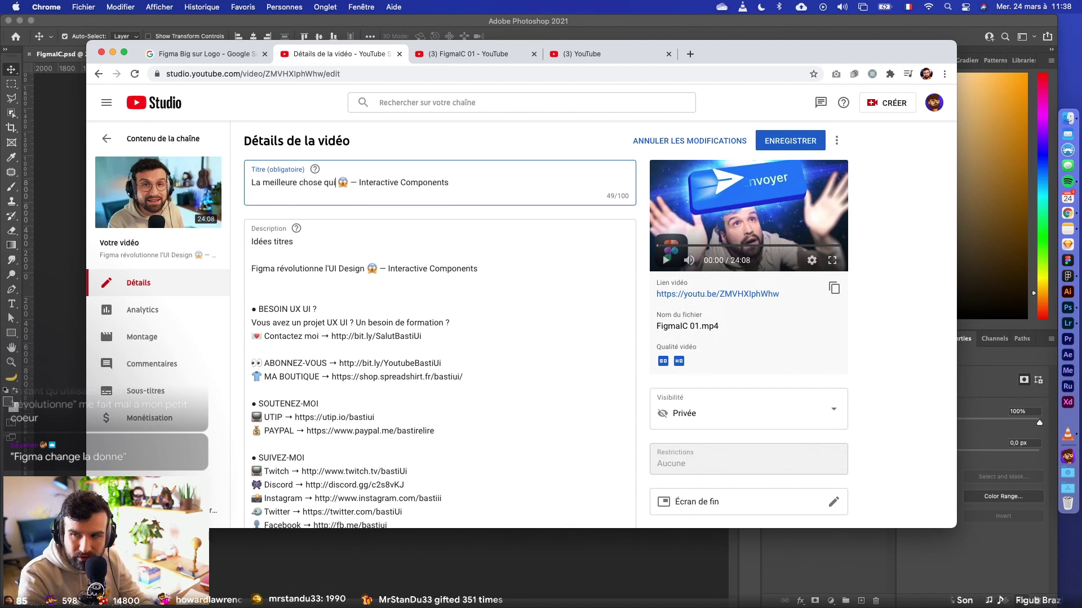
- Replace "chose qui" in the video title with "mise à jour de Figma"
key("BackSpace")
key("BackSpace")
key("BackSpace")
key("BackSpace")
key("BackSpace")
key("BackSpace")
key("BackSpace")
key("BackSpace")
key("BackSpace")
type("m")
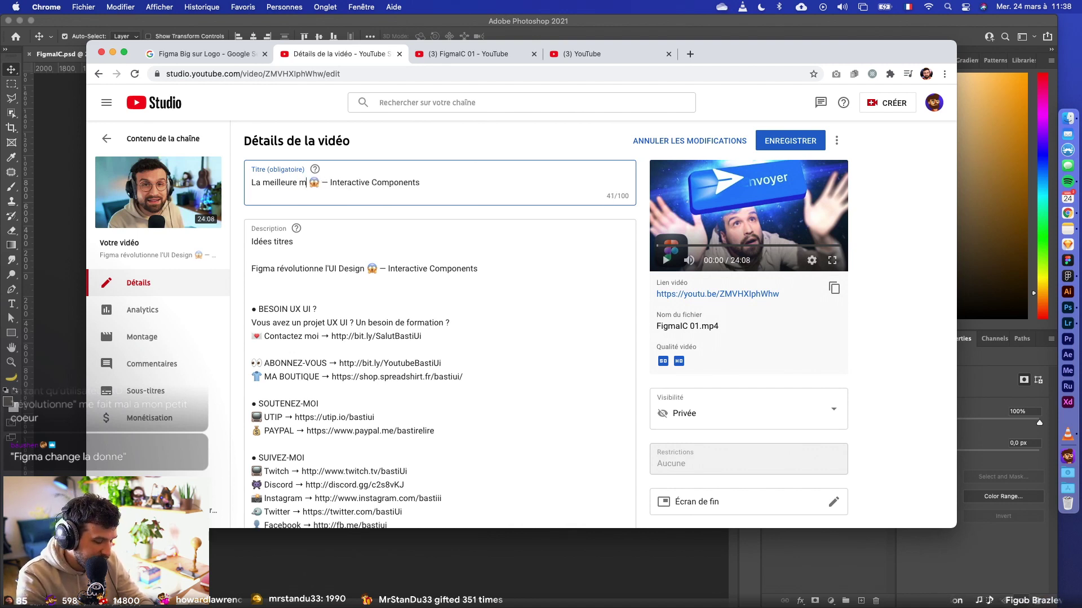
type("ise à hour")
key("BackSpace")
key("BackSpace")
key("BackSpace")
key("BackSpace")
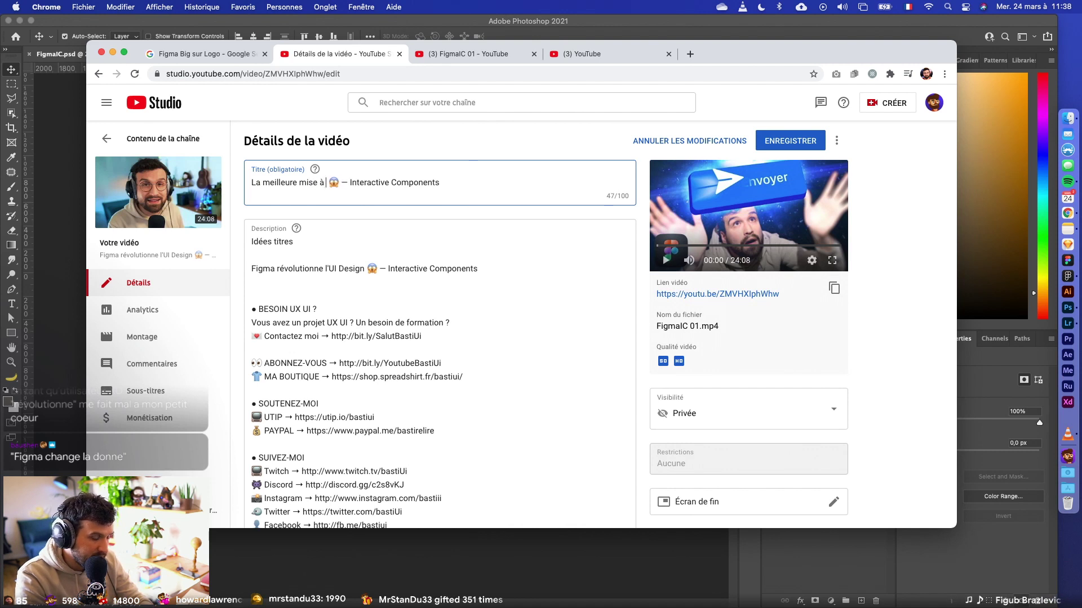
type("jour")
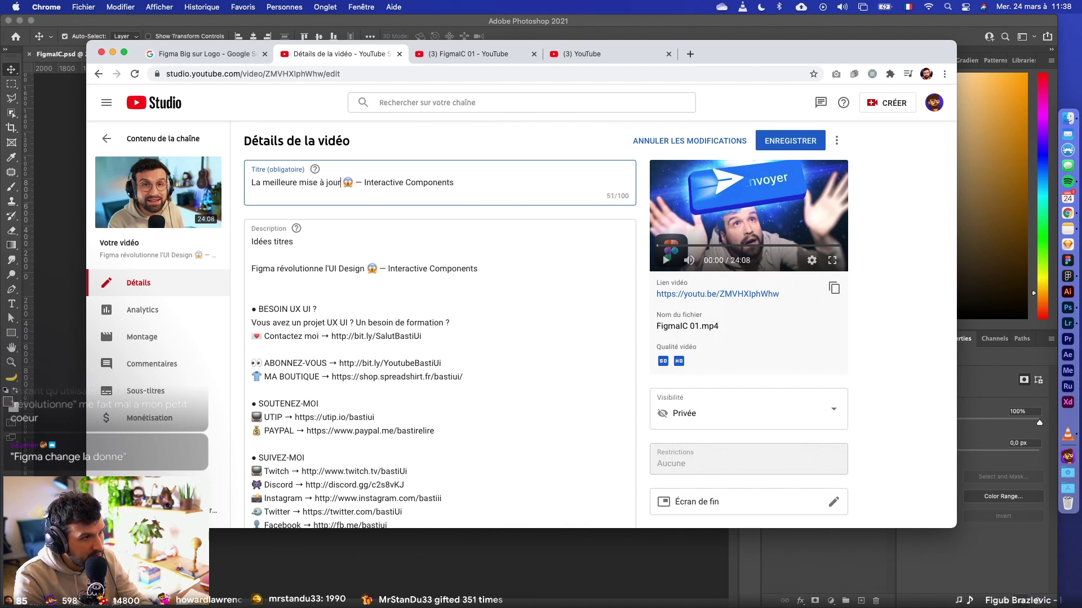
type(" de ")
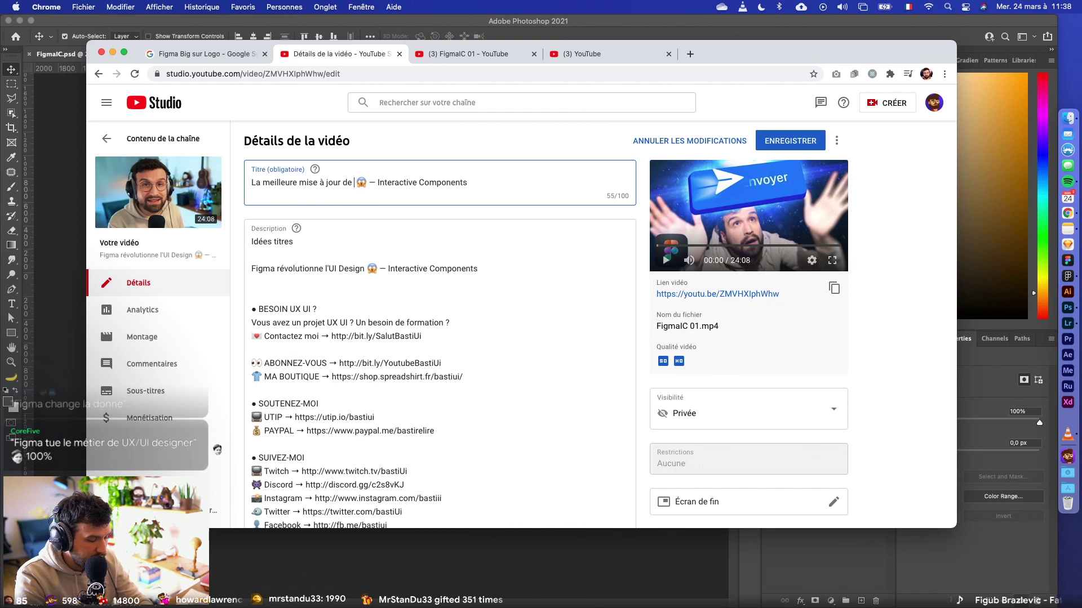
type("Figma")
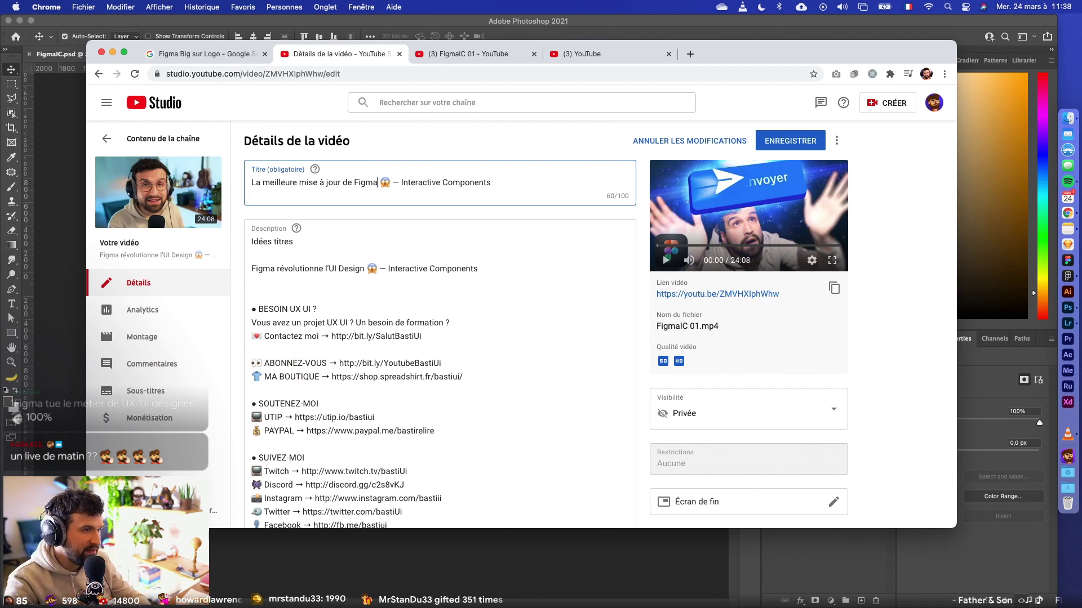
- Copy the full video title into the description's title ideas below the first one, and add the line "MAIS QUOI FIGMA ?"
left_click_drag(499, 183, 250, 183)
key("super+c")
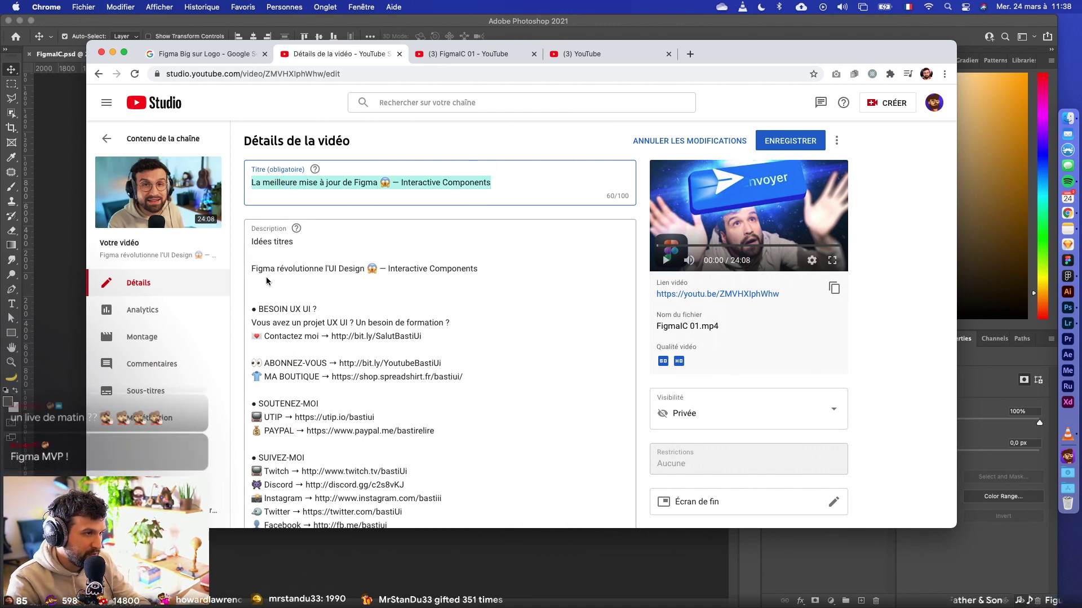
left_click(332, 282)
key("super+v")
key("Return")
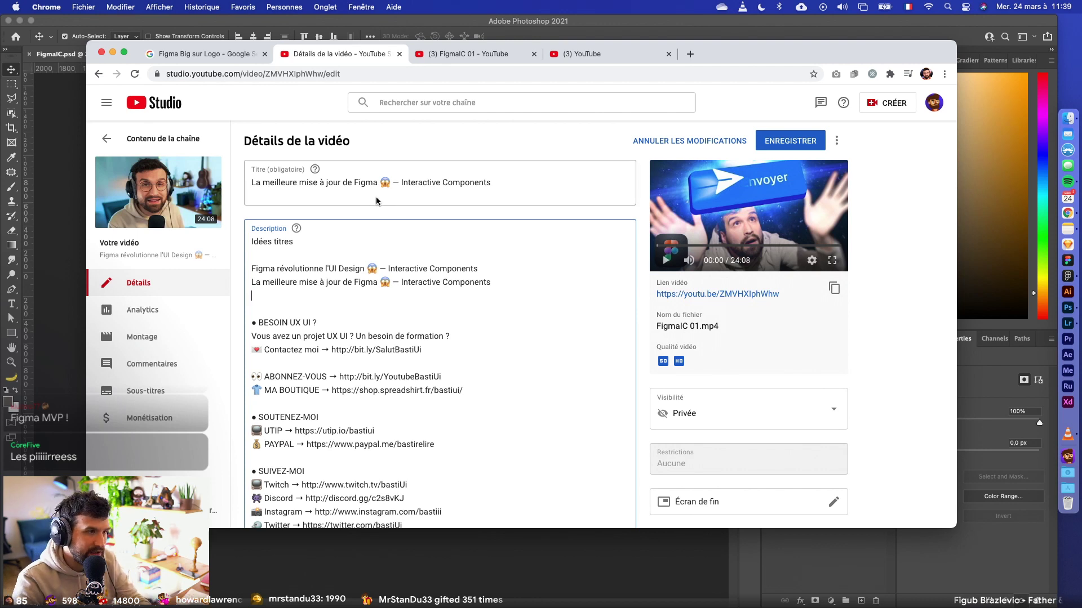
type("MAIS QUOI FIGMA ?")
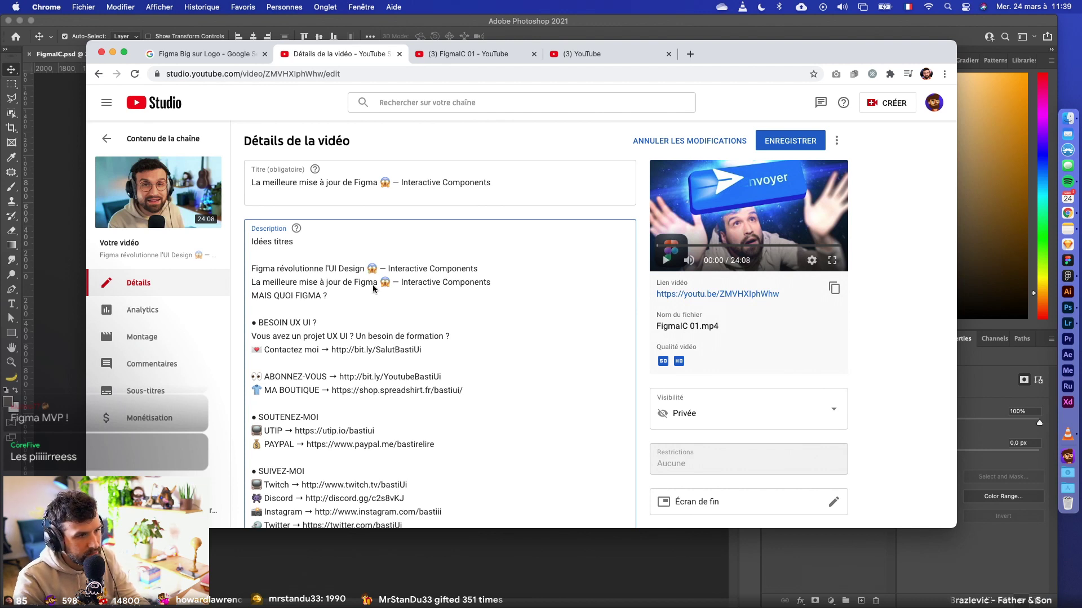
- Append "😱 — Interactive Components" from the title idea above to the "MAIS QUOI FIGMA ?" line in the description
left_click_drag(376, 284, 509, 289)
left_click(361, 299)
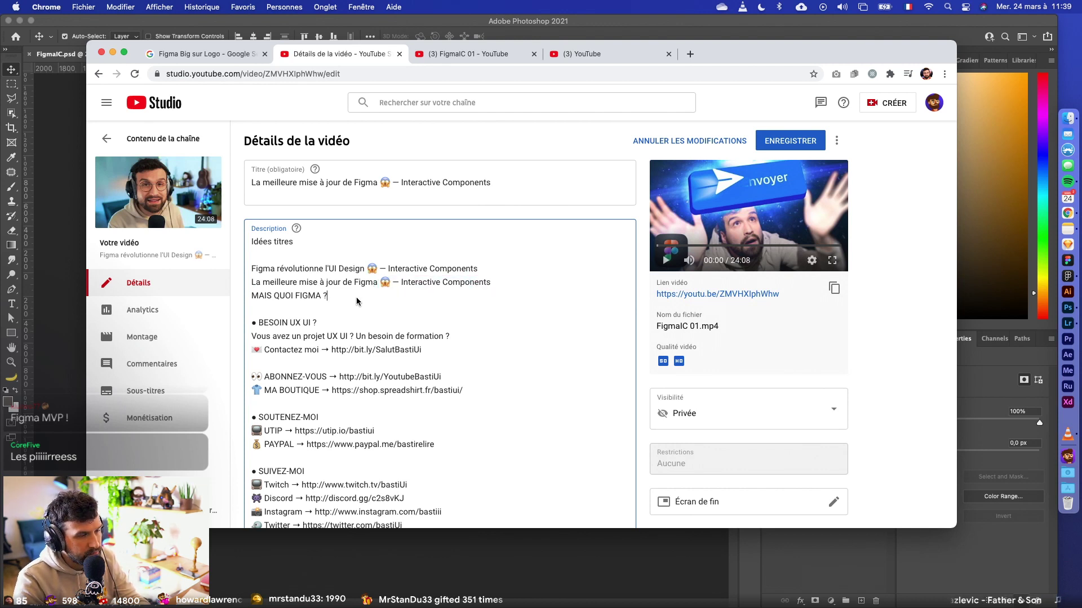
key("super+v")
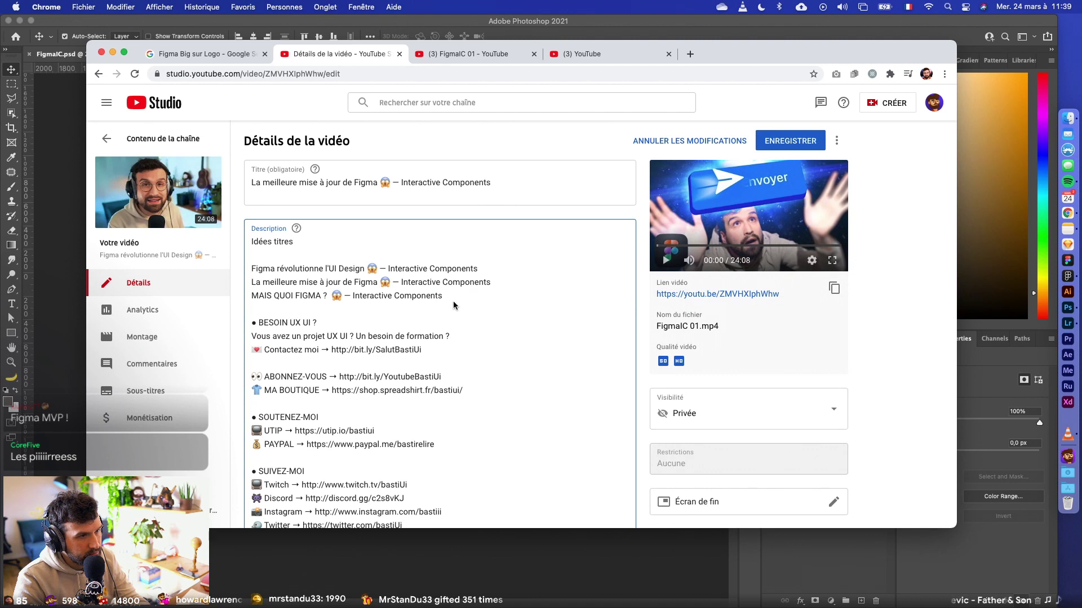
- Add the title idea "C'EST UN ENORME BAGER" on a new line below the others in the description and save the video details
key("Return")
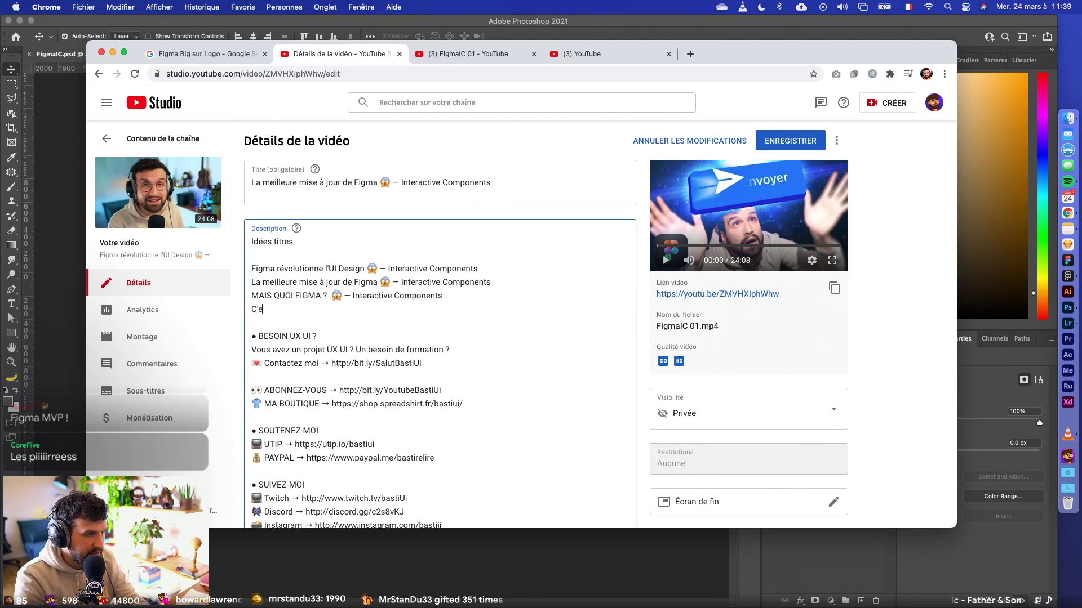
type("C'EST")
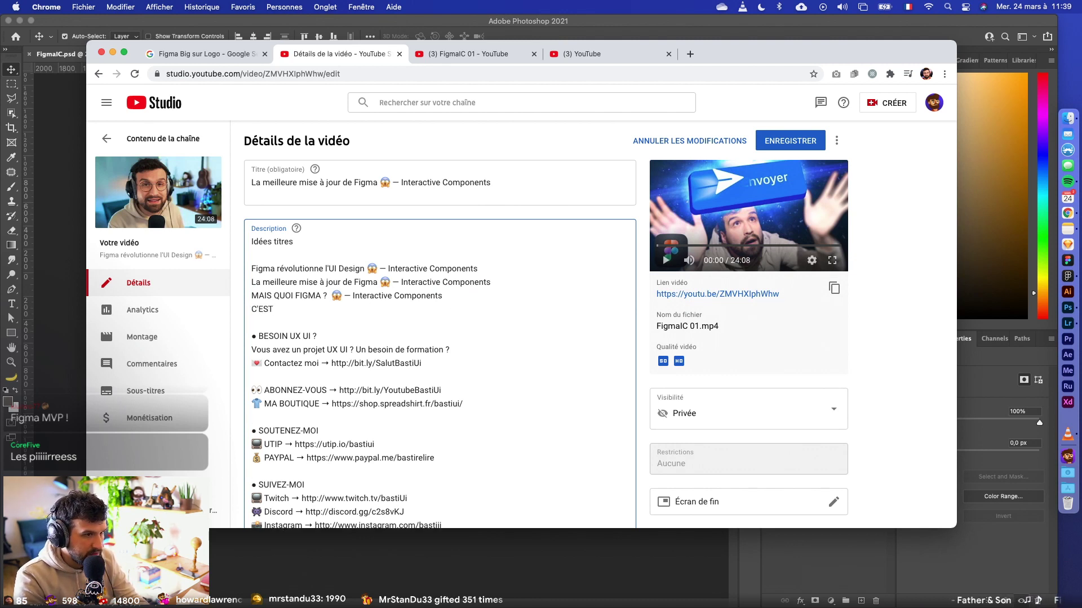
type(" UN ENPRME")
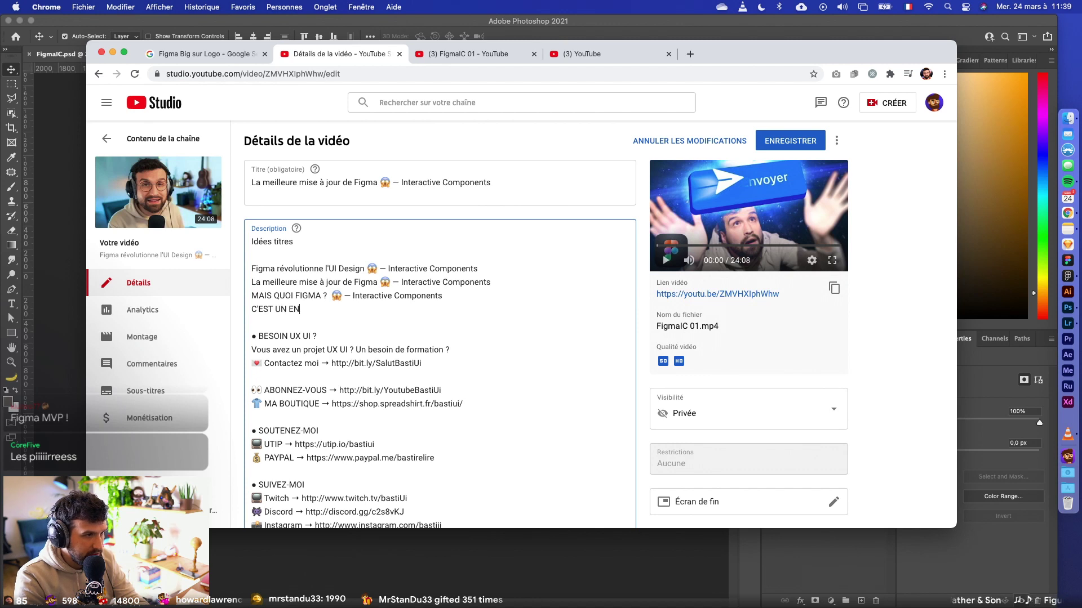
key("BackSpace")
key("BackSpace")
key("BackSpace")
key("BackSpace")
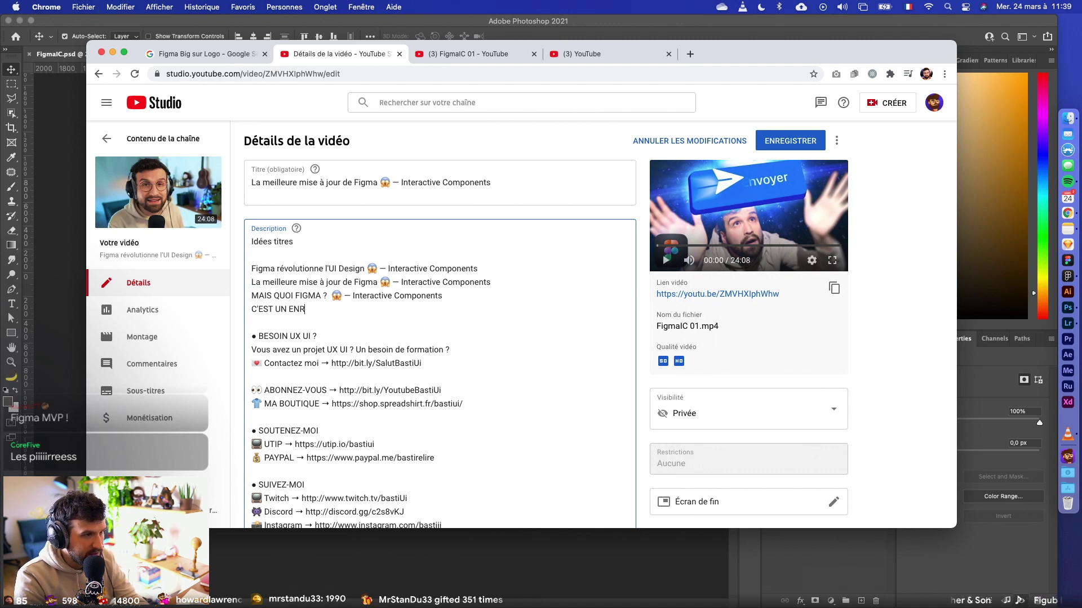
type("ORME")
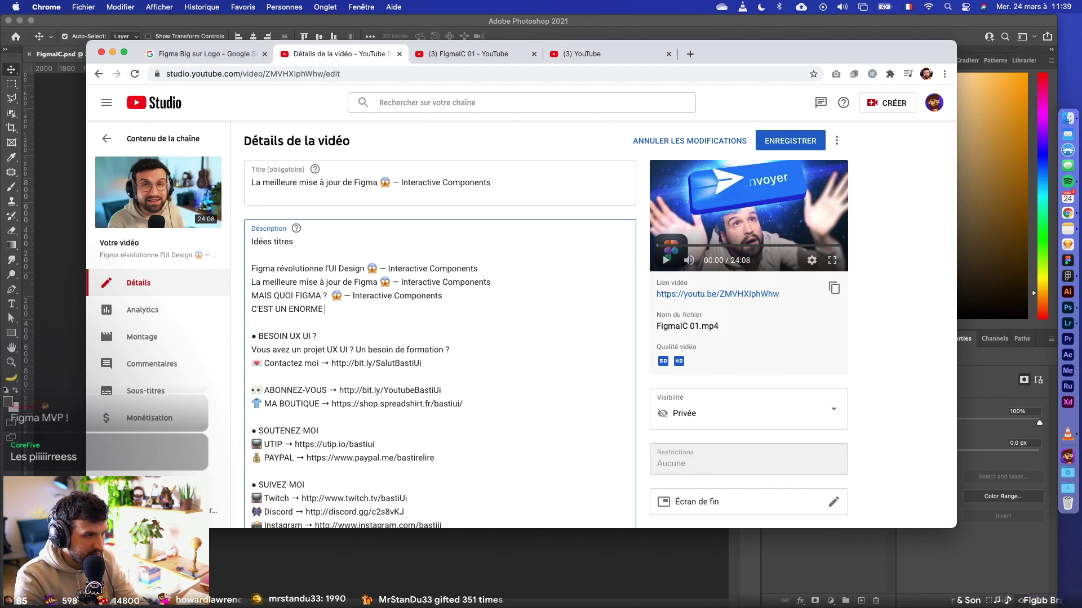
type(" BAGER")
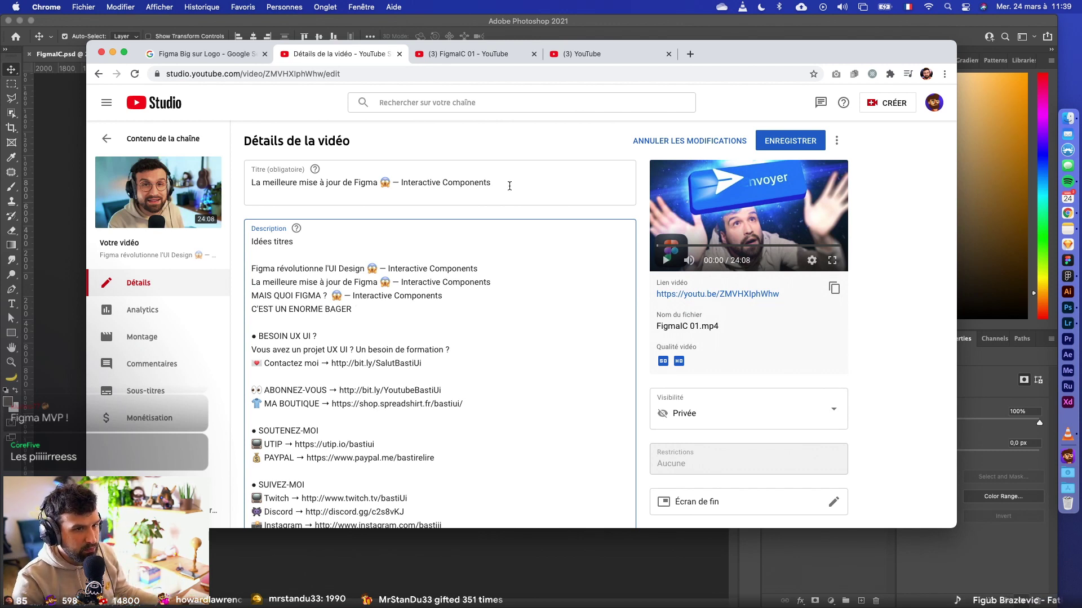
left_click(814, 144)
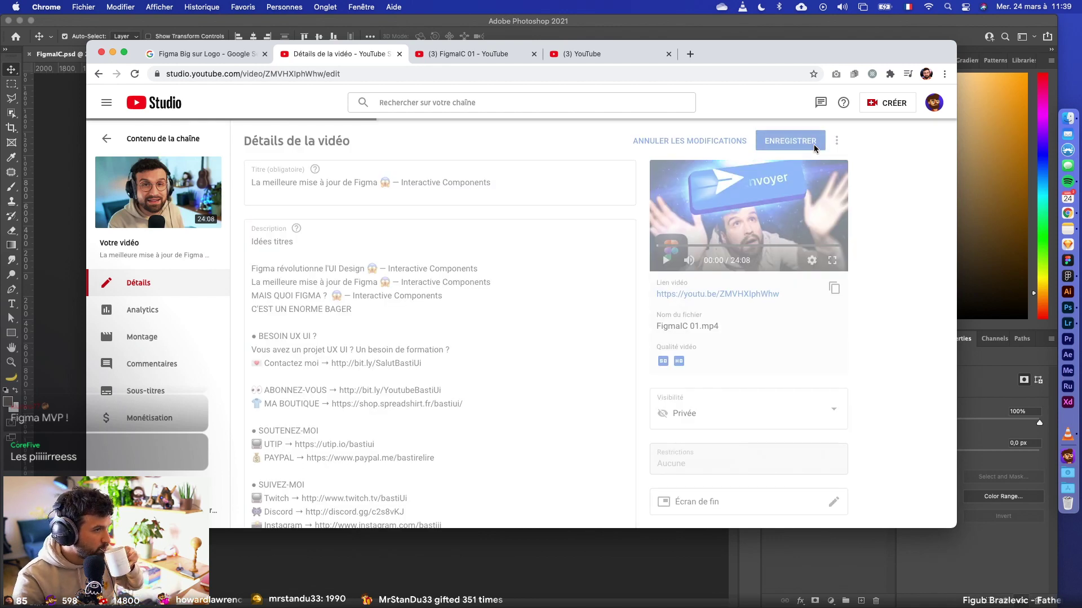
- Copy "révolutionne" from the first title idea, search Google for "synonyme" in a new browser tab and open the Synonymo site
left_click(475, 56)
left_click(563, 56)
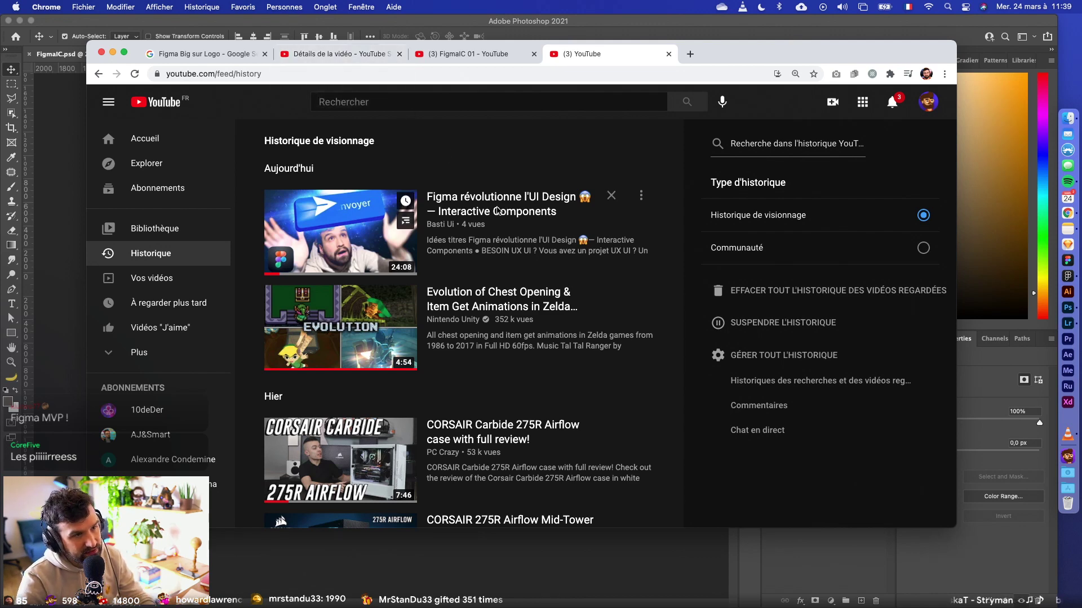
left_click(354, 52)
double_click(299, 269)
key("cmd+c")
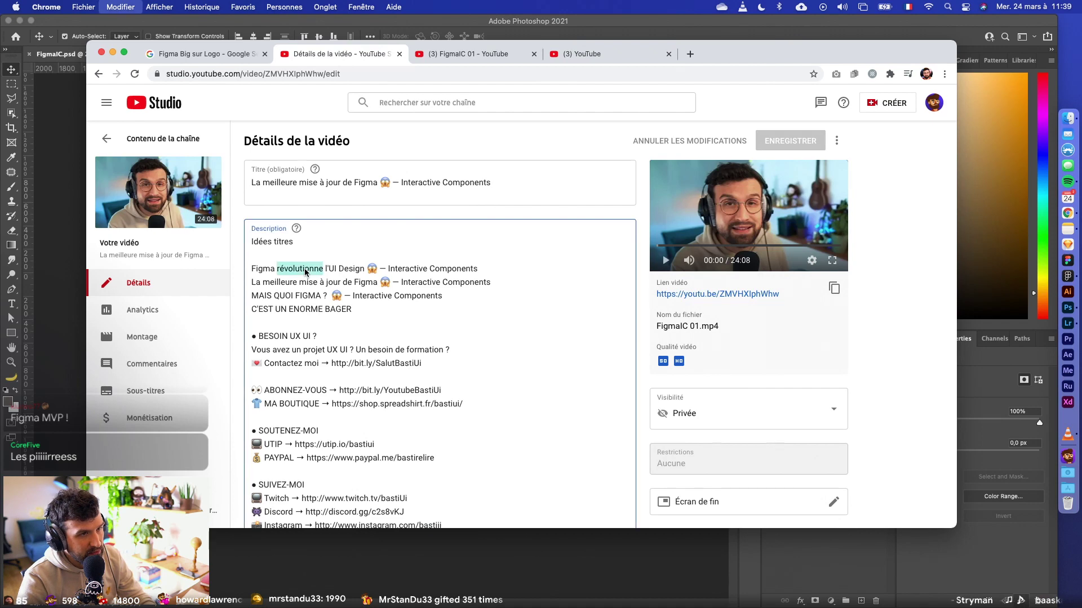
left_click(690, 55)
type("S")
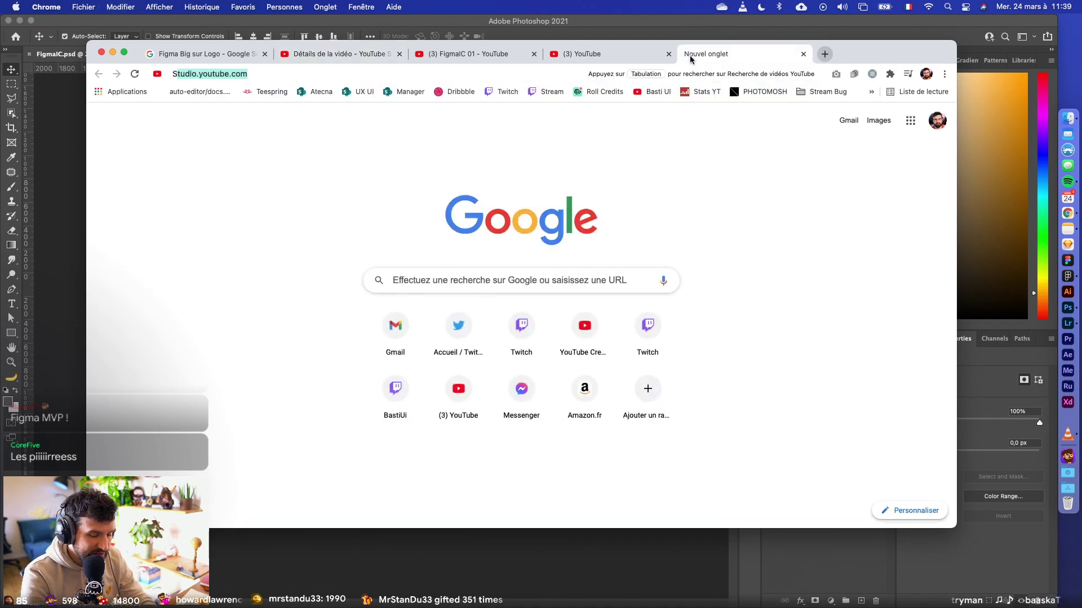
type("ynono")
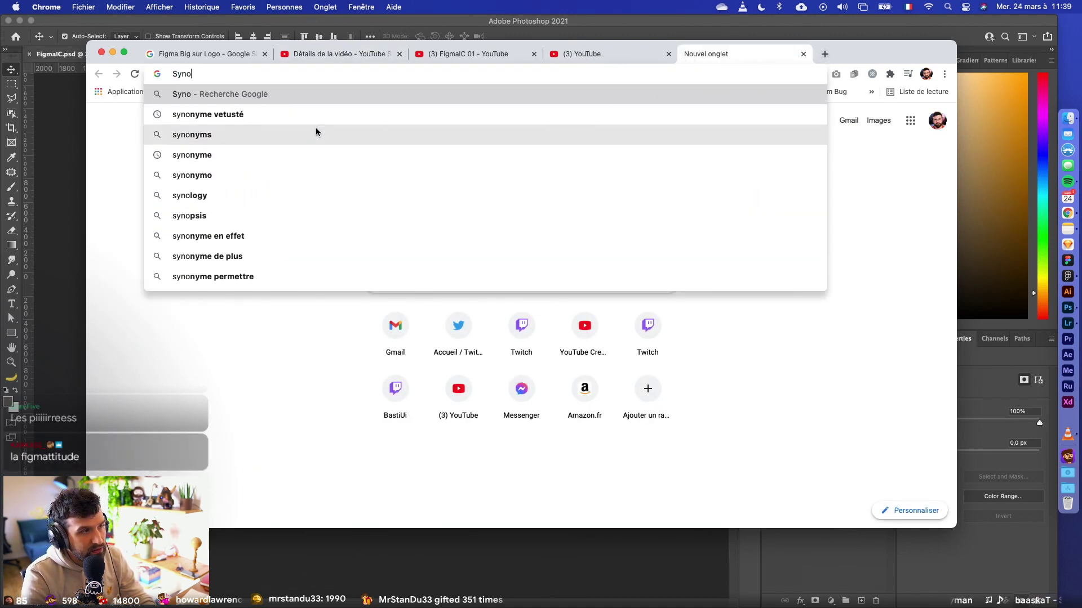
left_click(305, 148)
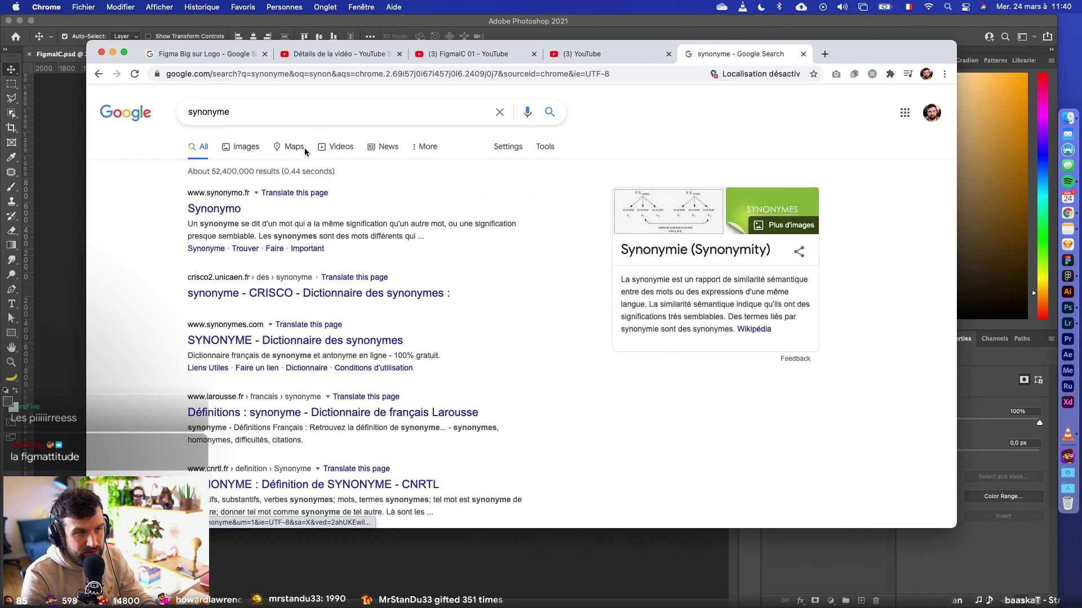
left_click(222, 216)
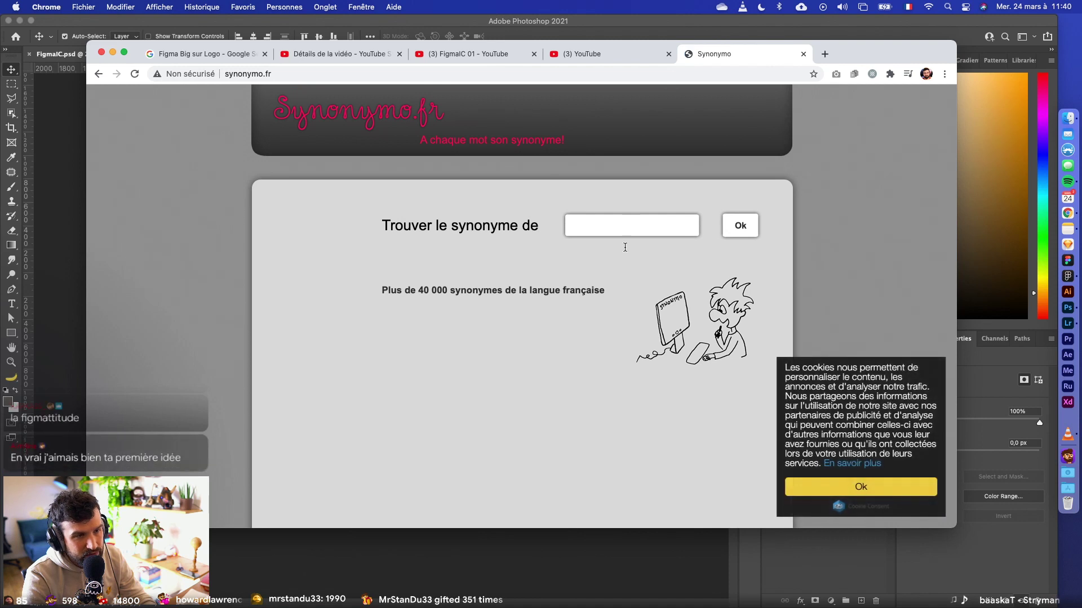
- Look up synonyms of "révolutionne" on Synonymo and examine the list for the suggested verb "révolutionner"
left_click(622, 220)
key("cmd+v")
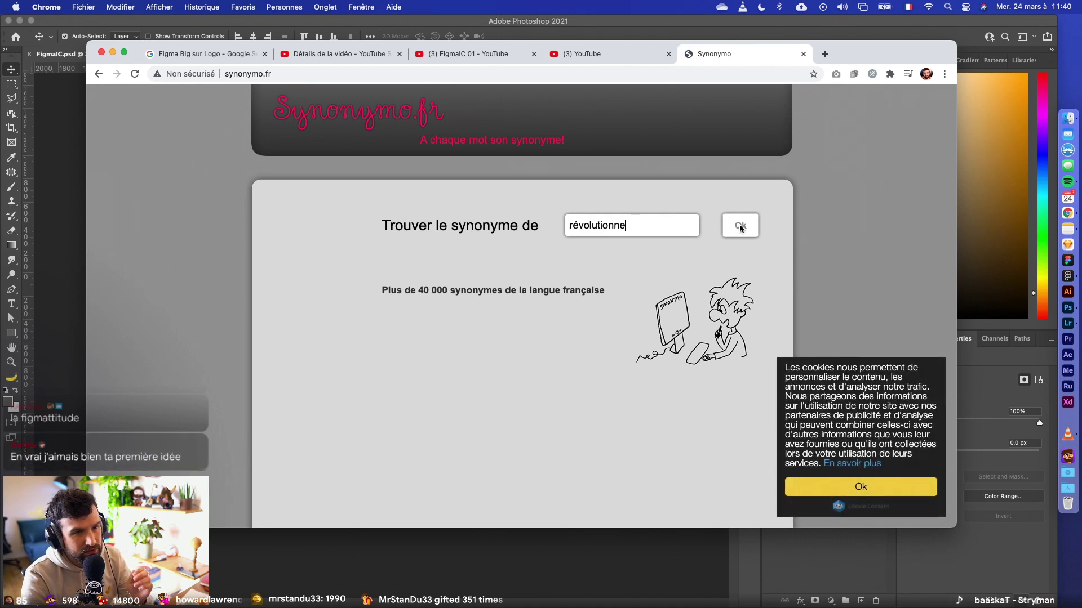
left_click(739, 225)
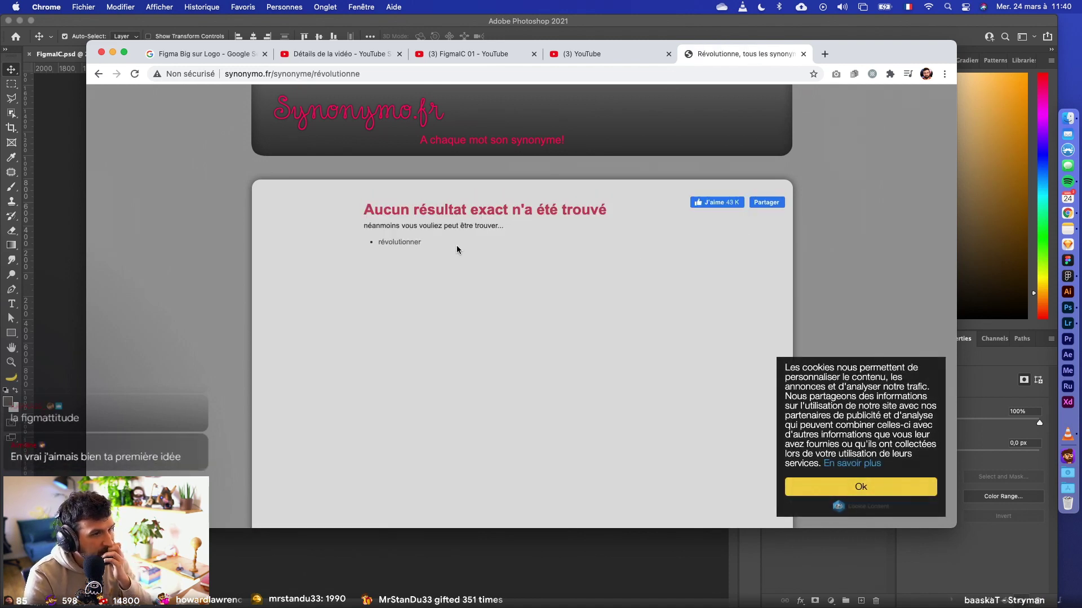
left_click(405, 243)
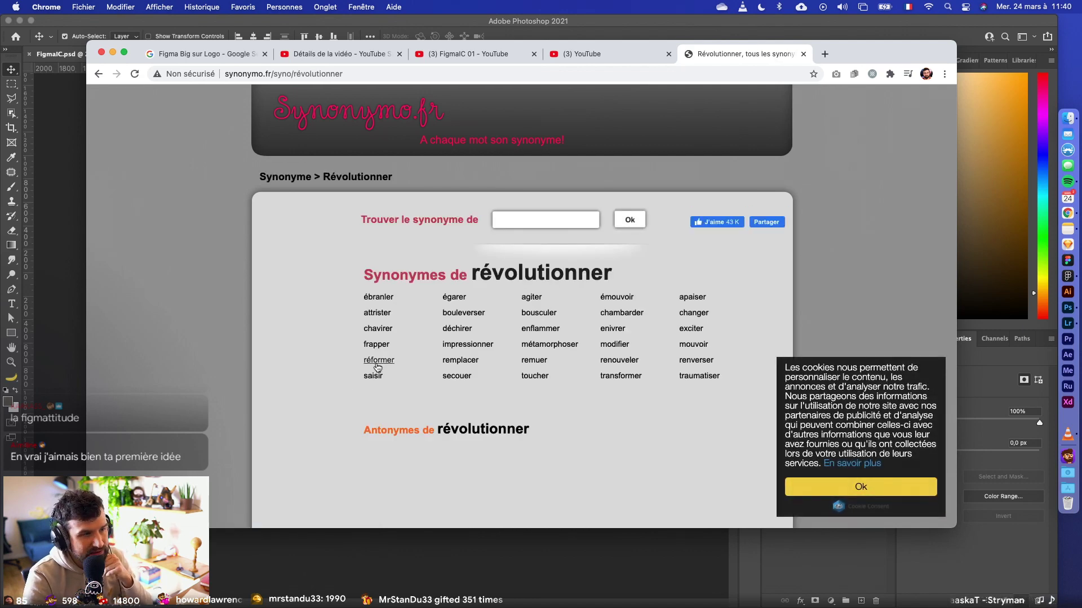
scroll(381, 325, "up", 5)
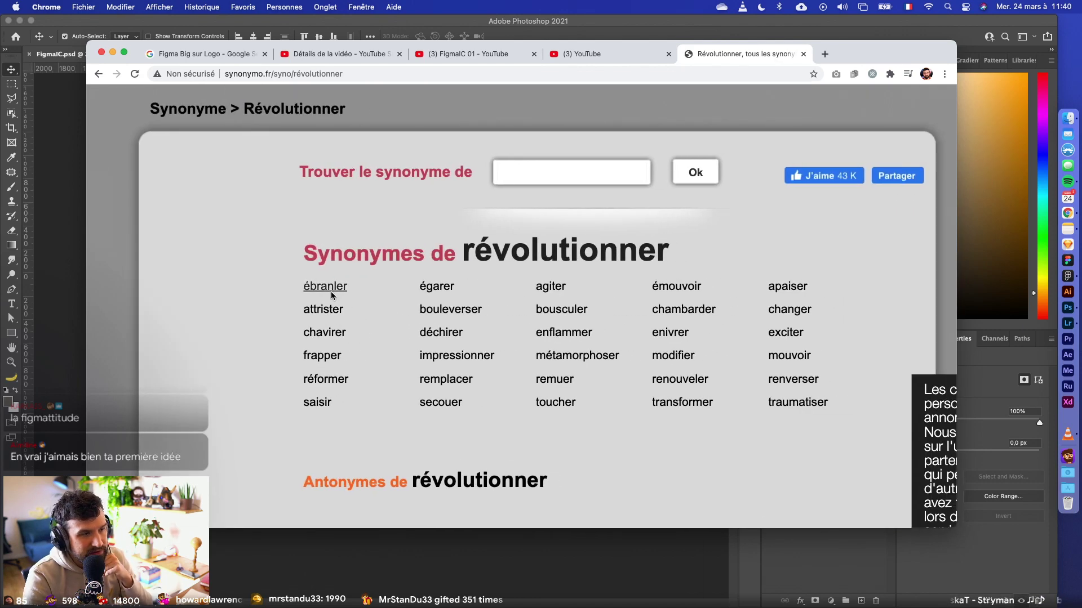
scroll(330, 291, "right", 2)
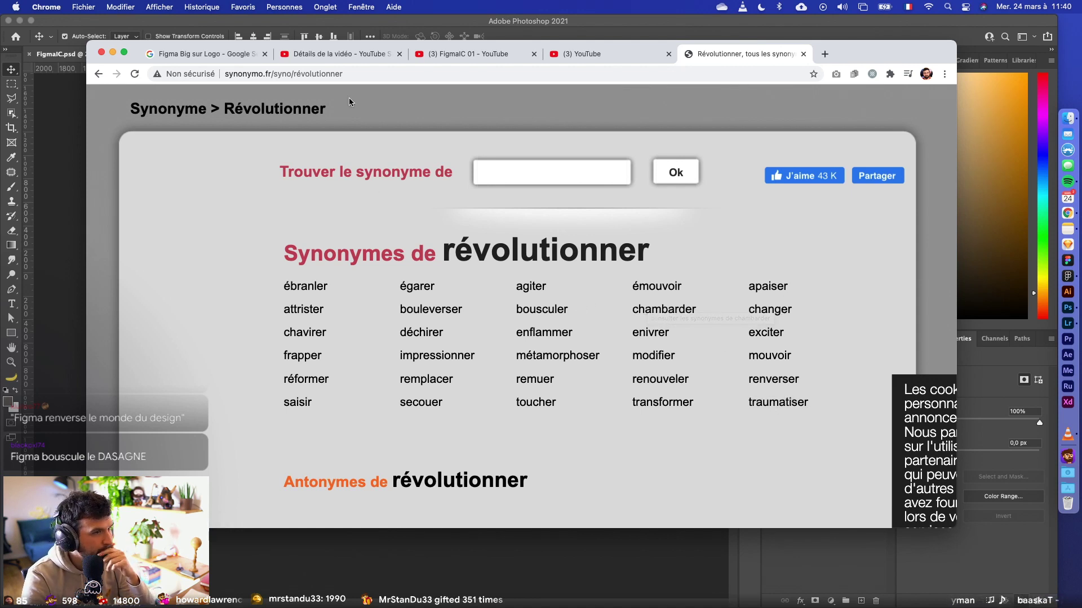
- Return to the YouTube Studio video details and duplicate the title idea "Figma révolutionne l'UI Design 😱 — Interactive Components" on the line below it
left_click(569, 55)
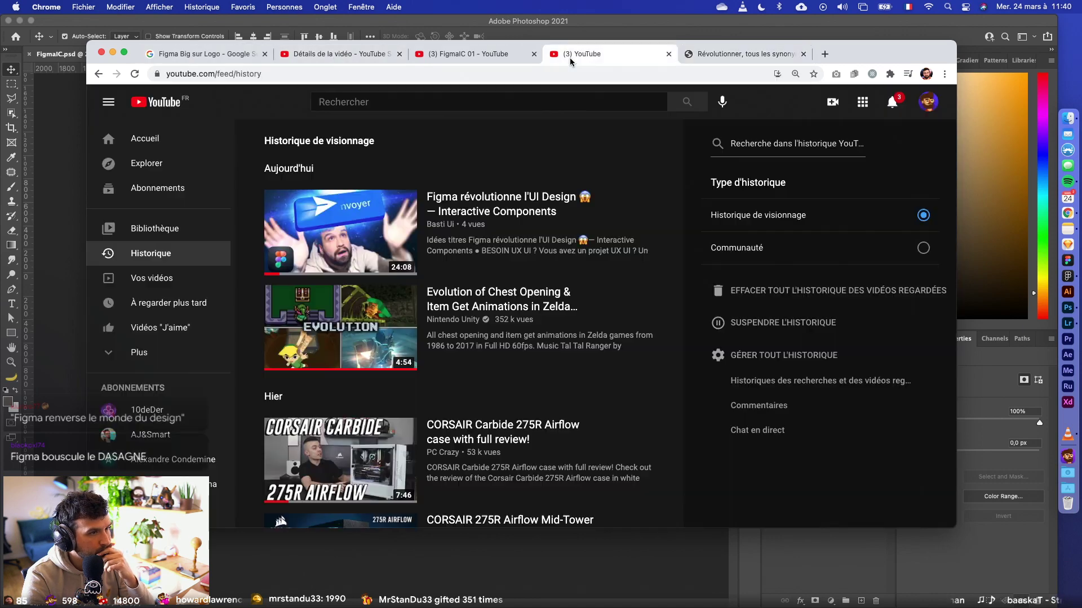
left_click(493, 55)
left_click(355, 53)
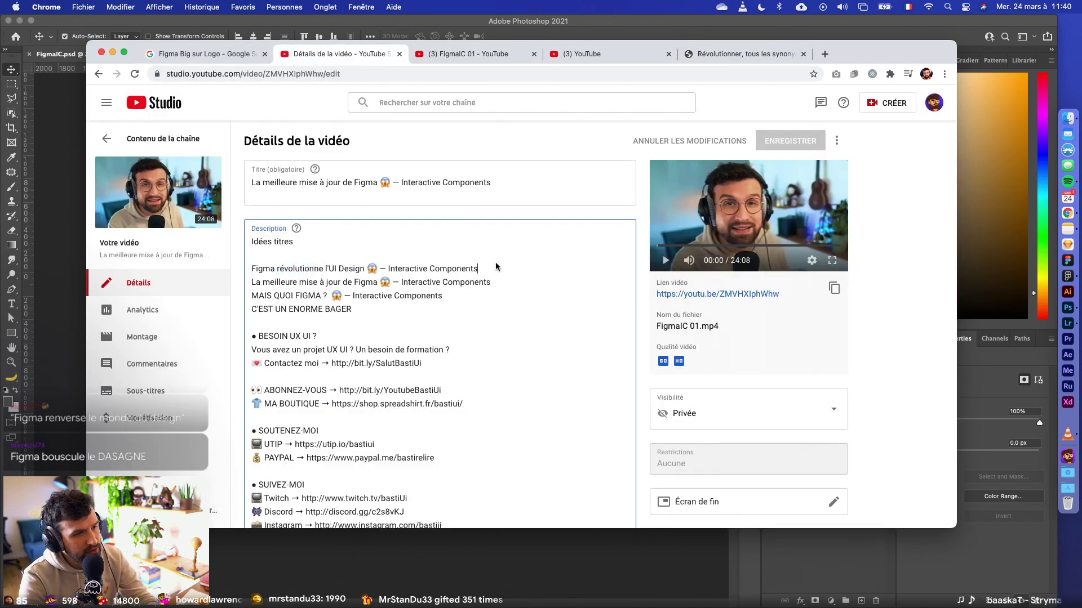
mouse_move(495, 263)
left_mouse_down()
mouse_move(255, 264)
mouse_move(251, 242)
mouse_move(468, 280)
mouse_move(483, 273)
left_mouse_up()
left_click(252, 269)
key("super+c")
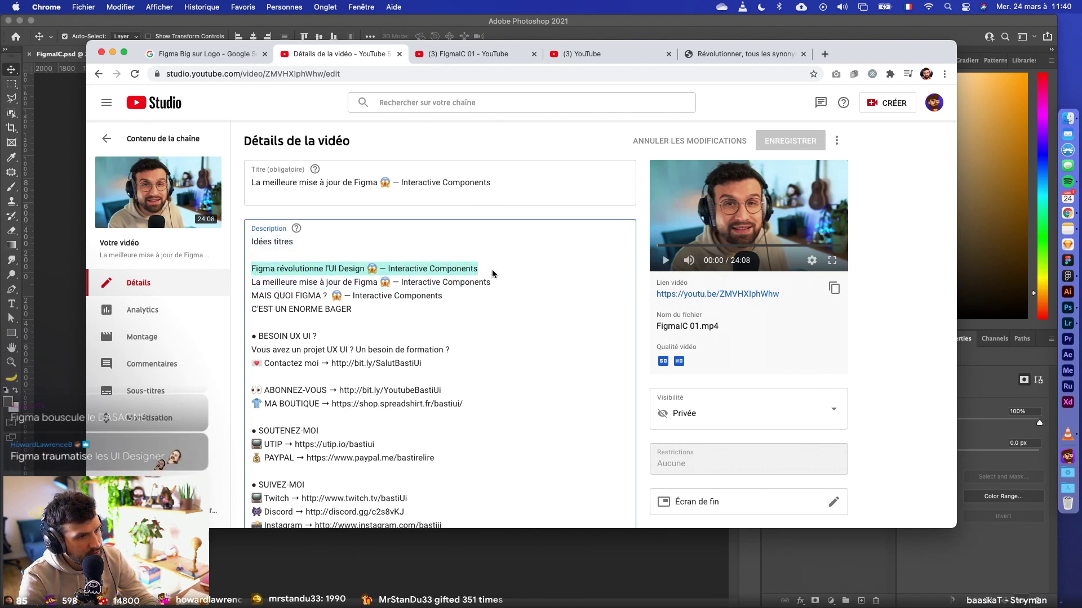
left_click(493, 276)
key("Return")
key("super+v")
- Replace "l'UI" with "le" in the first title idea so it reads "Figma révolutionne le Design 😱 — Interactive Components"
double_click(297, 283)
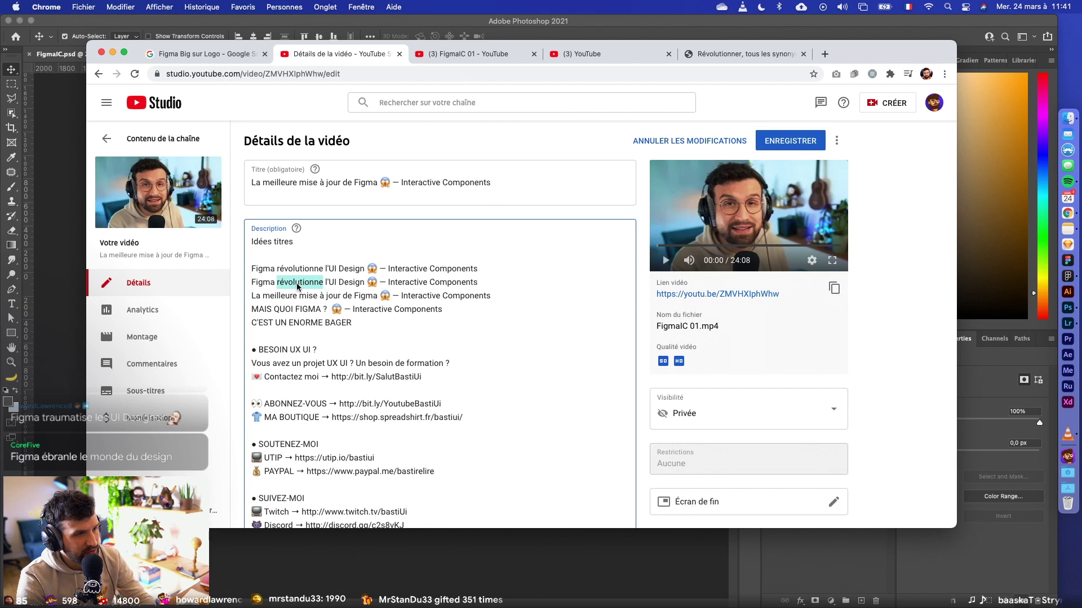
double_click(330, 269)
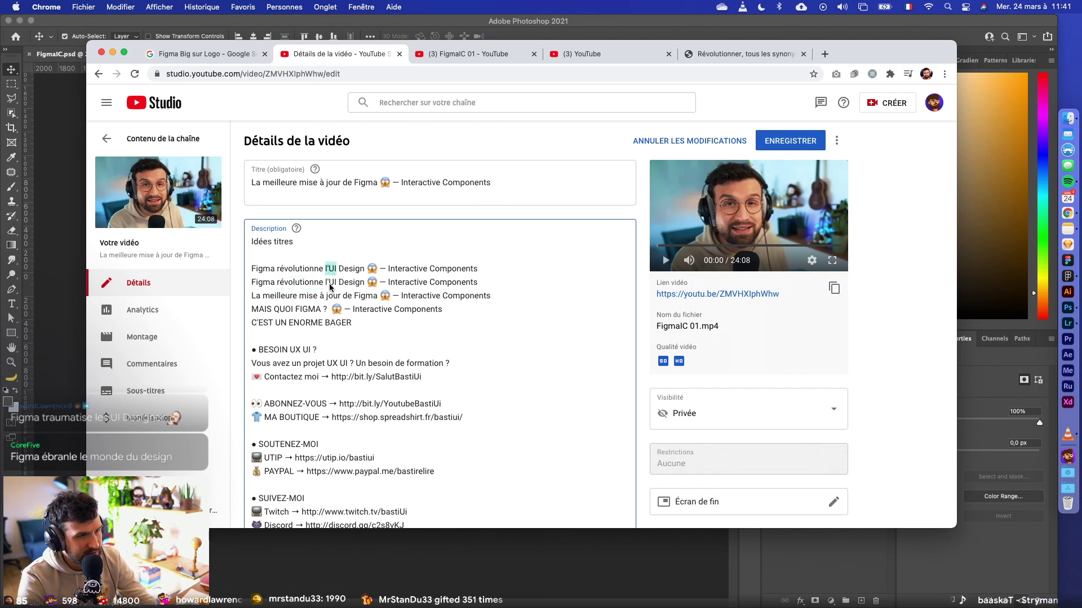
type("l")
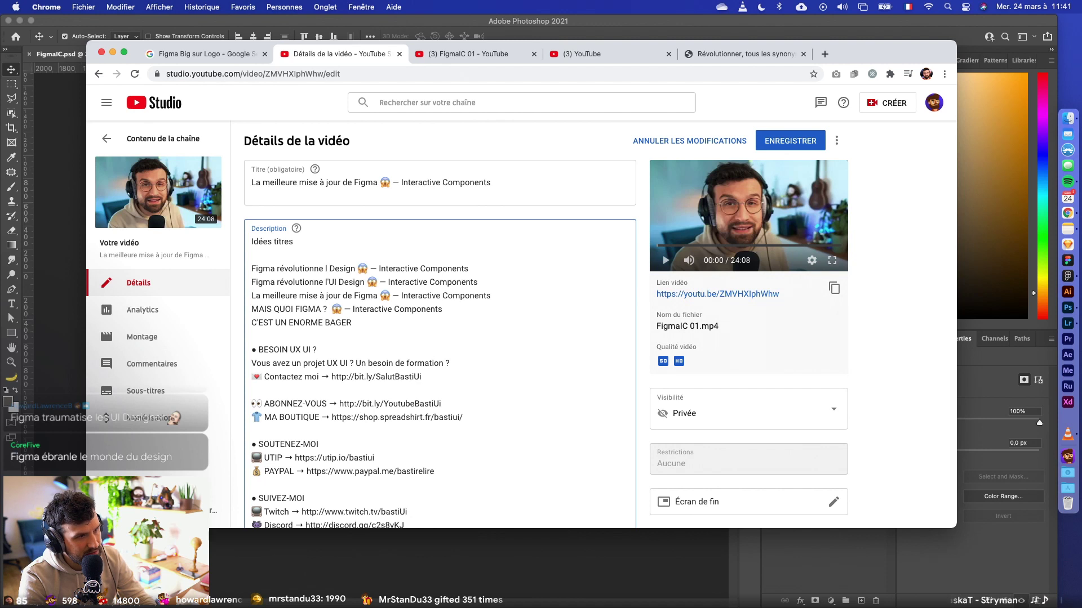
type("e")
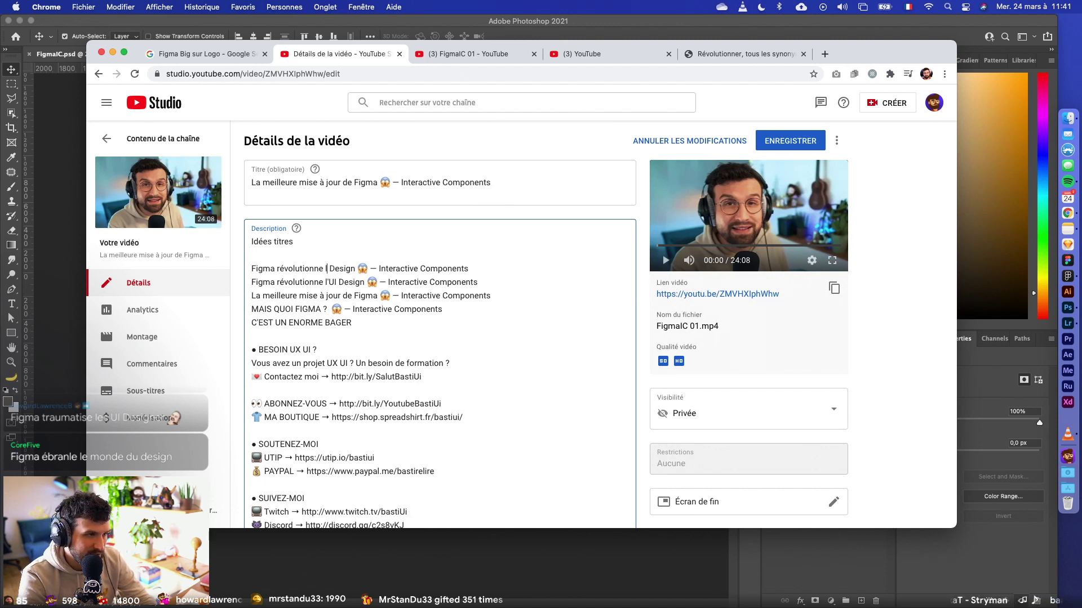
left_click_drag(497, 282, 297, 248)
left_click(294, 270)
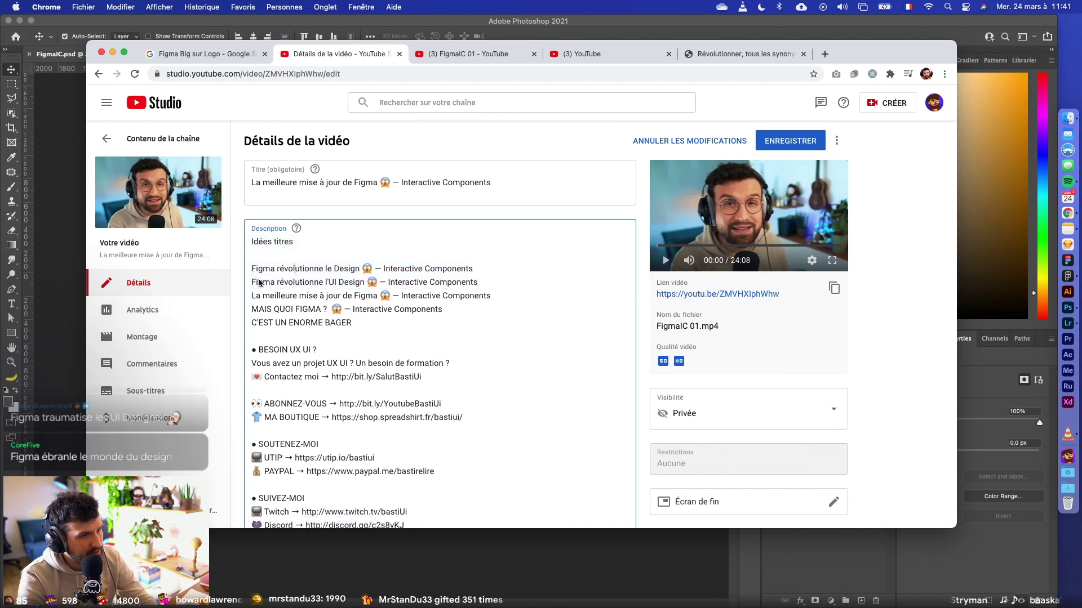
- Replace the video title with "Figma révolutionne l'UI Design 😱 — Interactive Components" from the title ideas and save the video details
left_click_drag(251, 282, 516, 282)
left_click_drag(505, 187, 242, 186)
key("super+v")
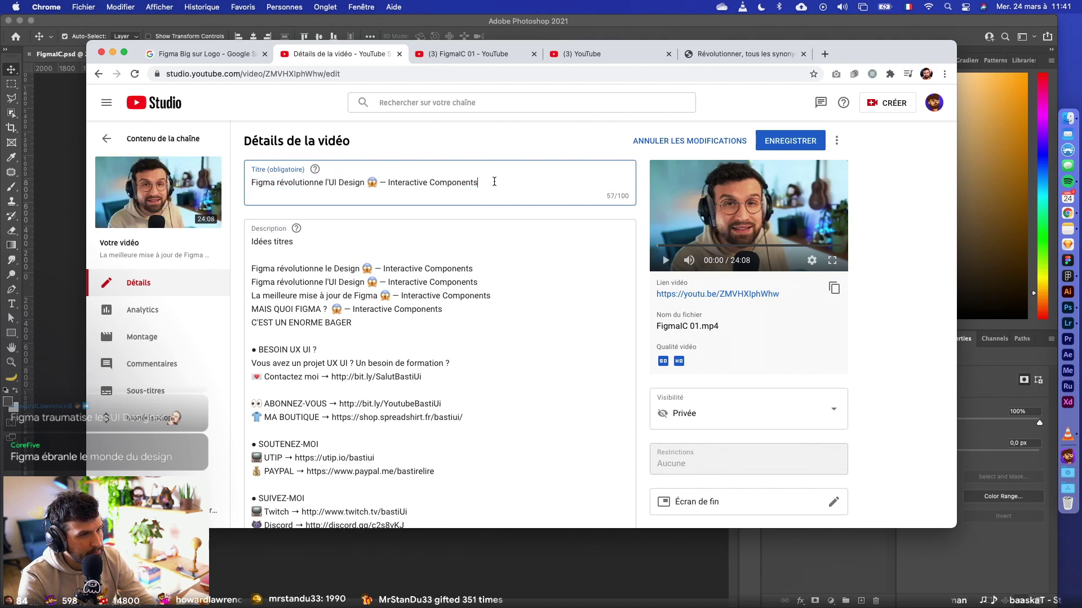
left_click(764, 148)
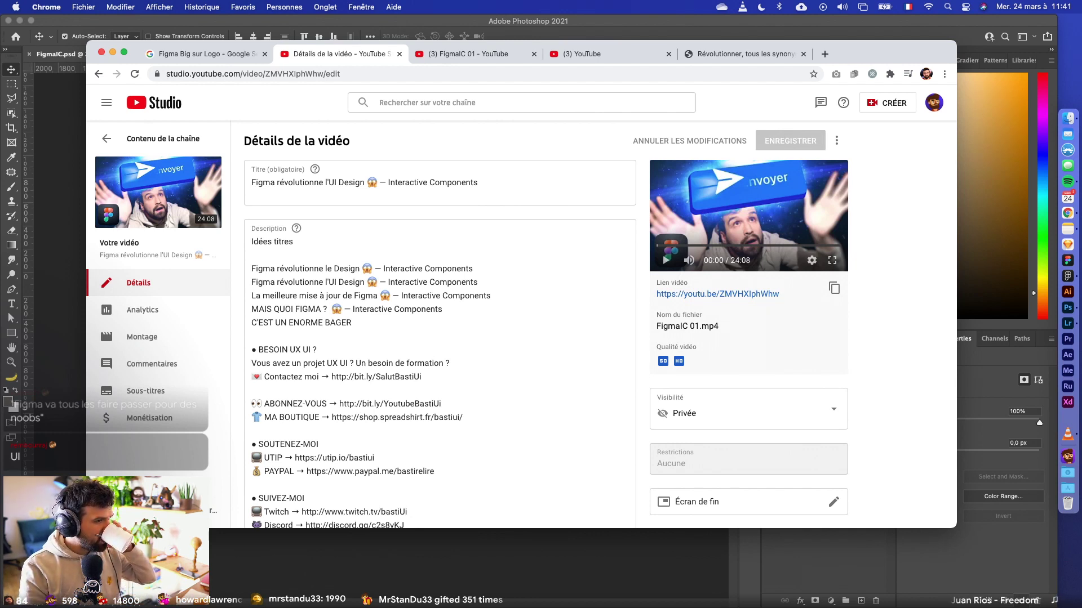
- Correct "BAGER" to "BANGER" in the last title idea of the description and save the video details
left_click(333, 325)
type("N")
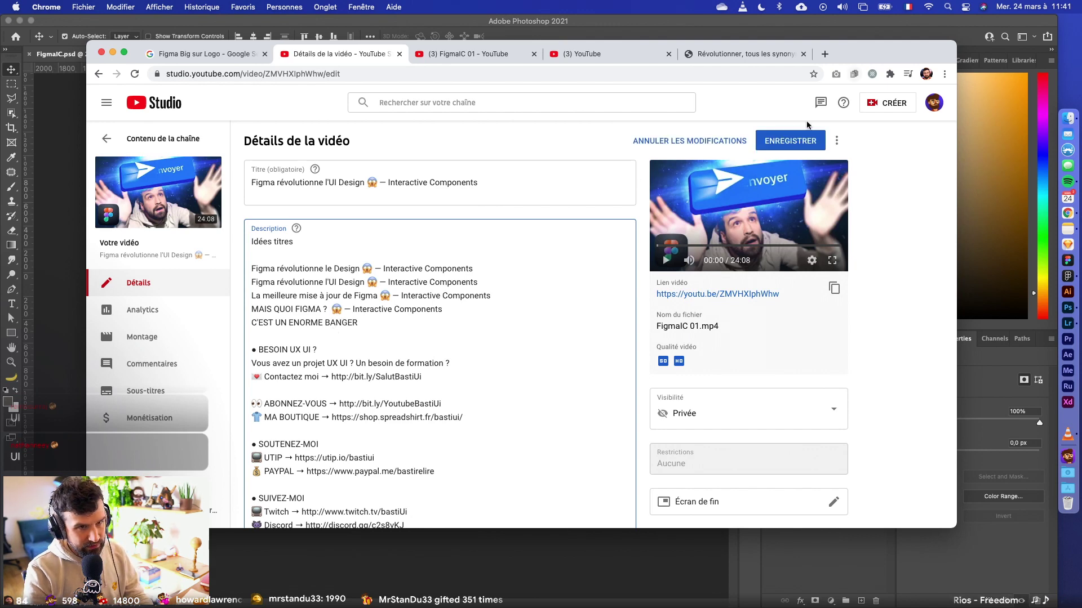
left_click(793, 140)
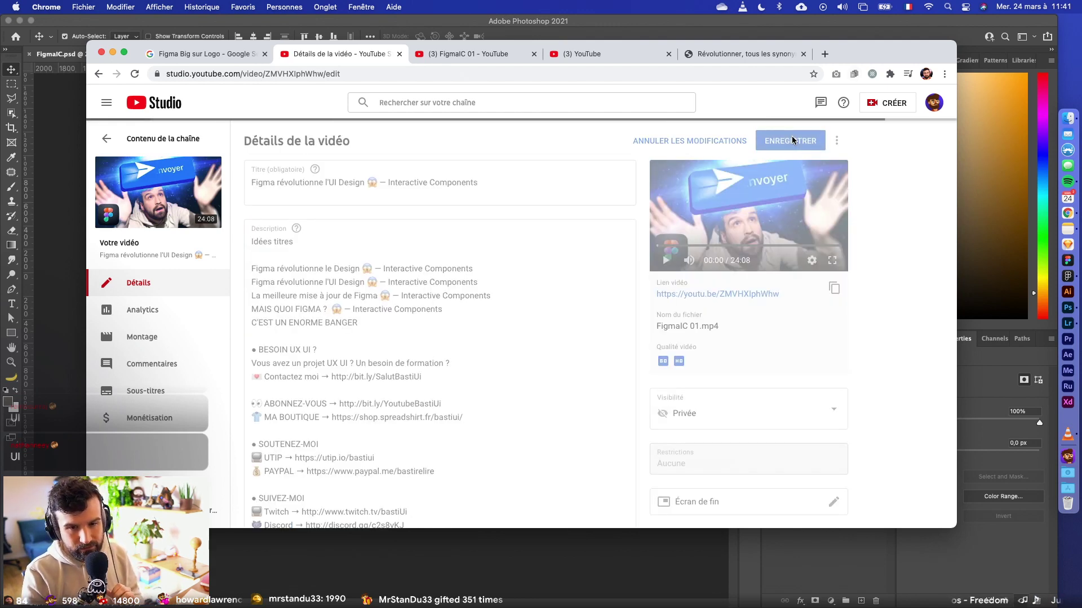